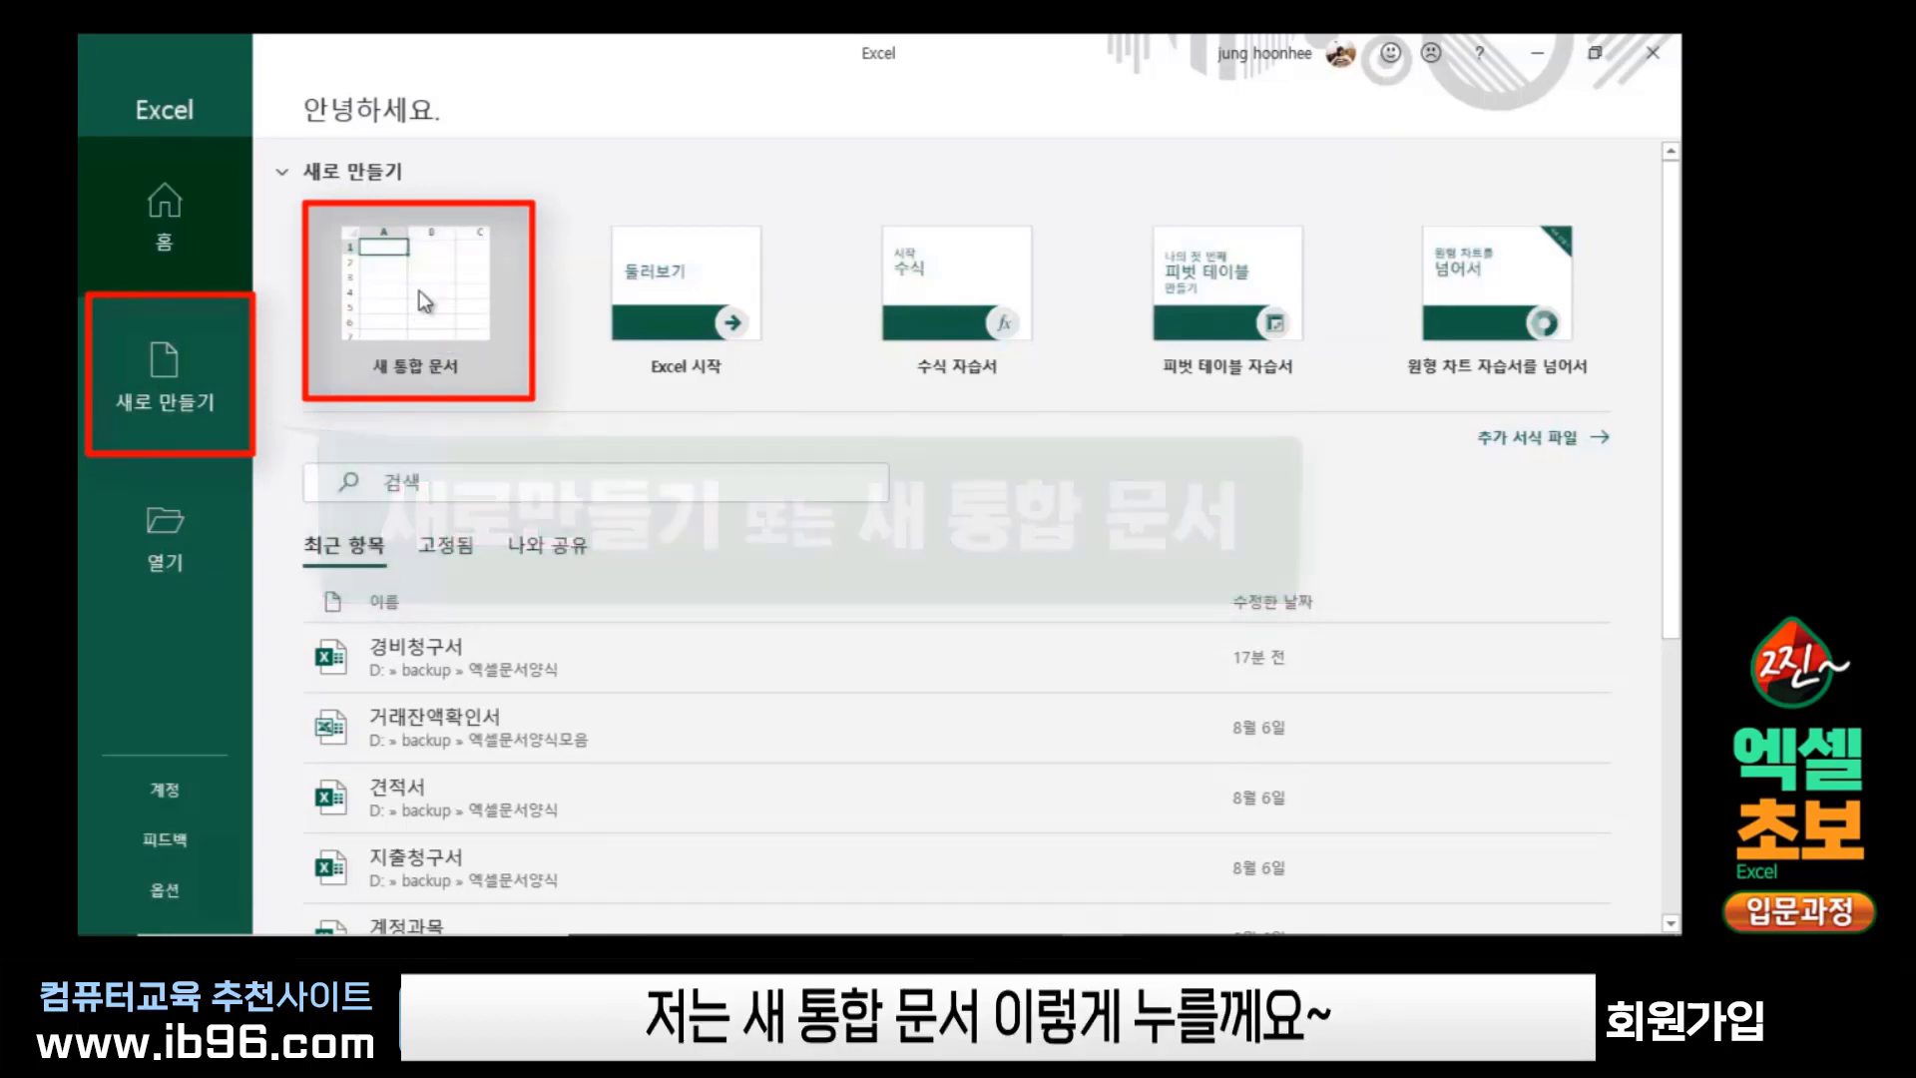
# Create a new blank workbook, 통합 문서1, from the Excel start screen
pyautogui.click(420, 290)
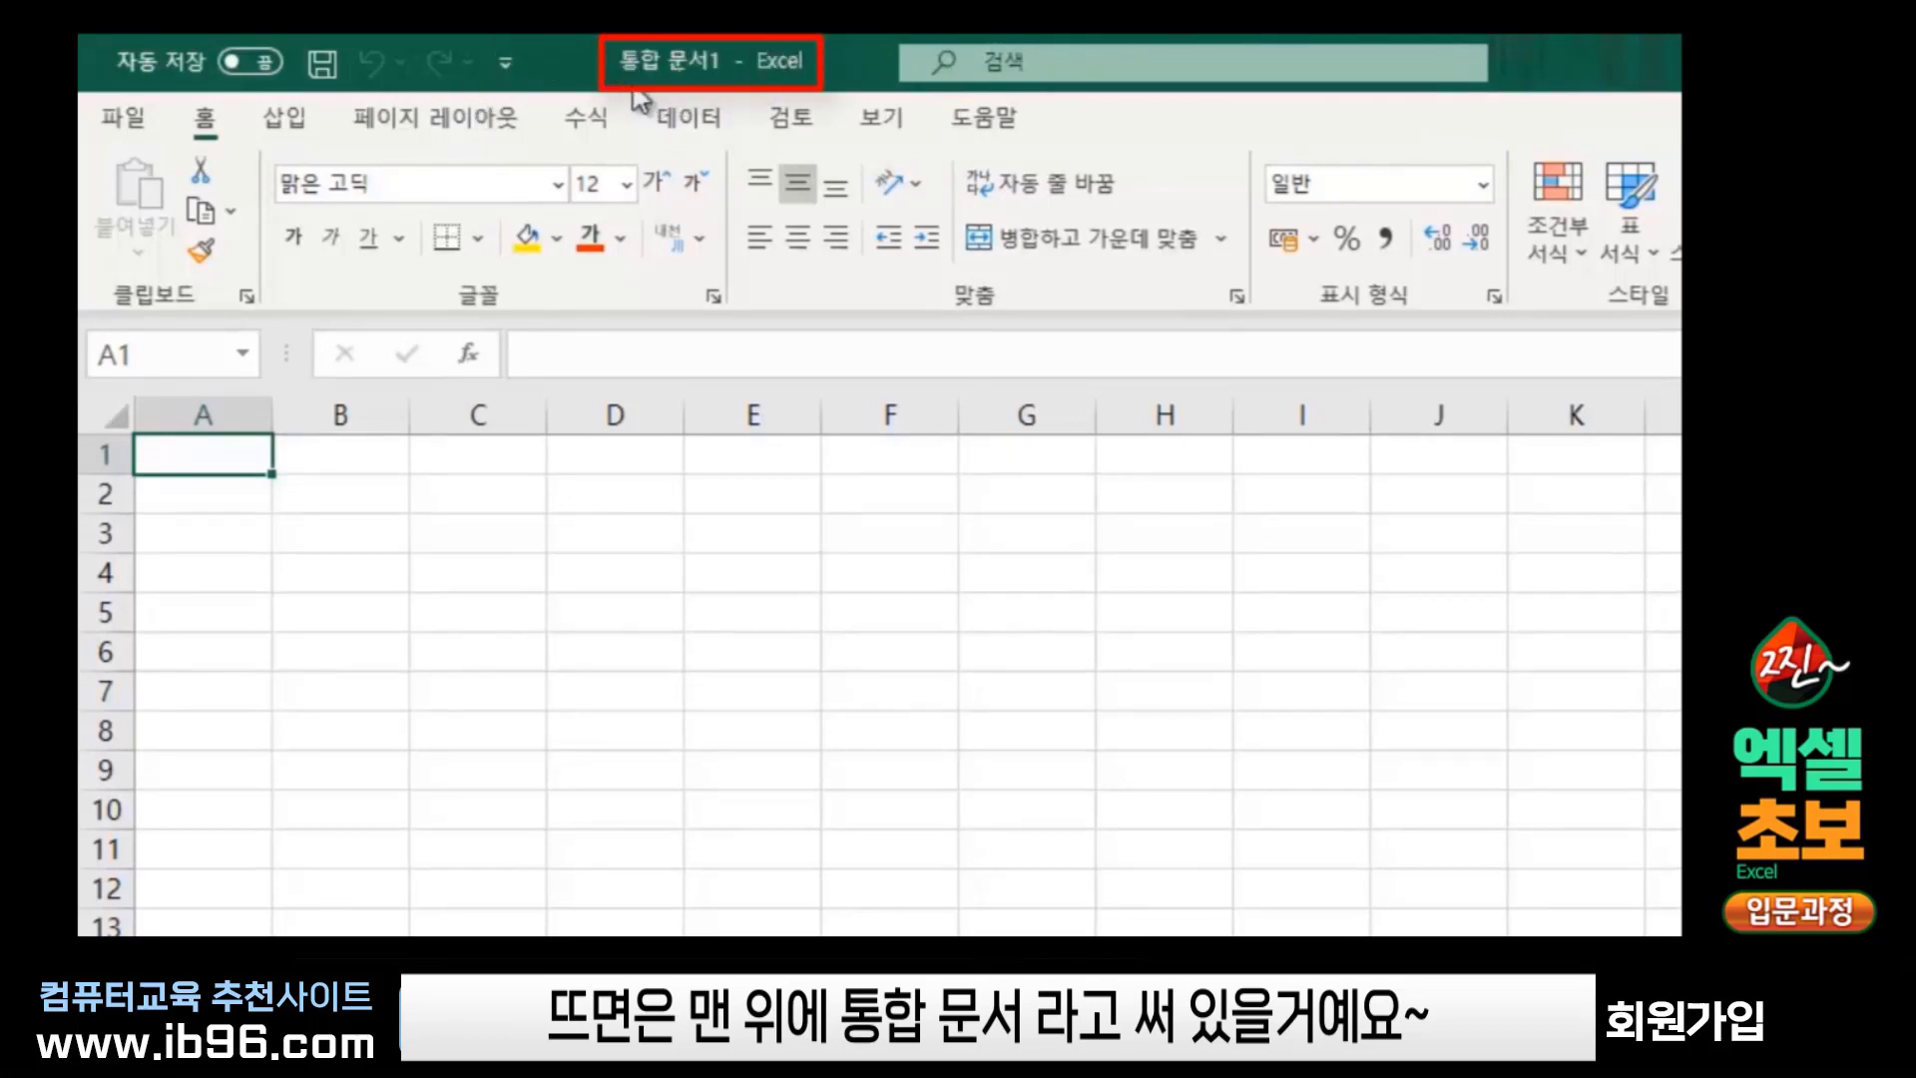
# Leave the File page, then browse Insert through Help before returning to Home
pyautogui.click(107, 122)
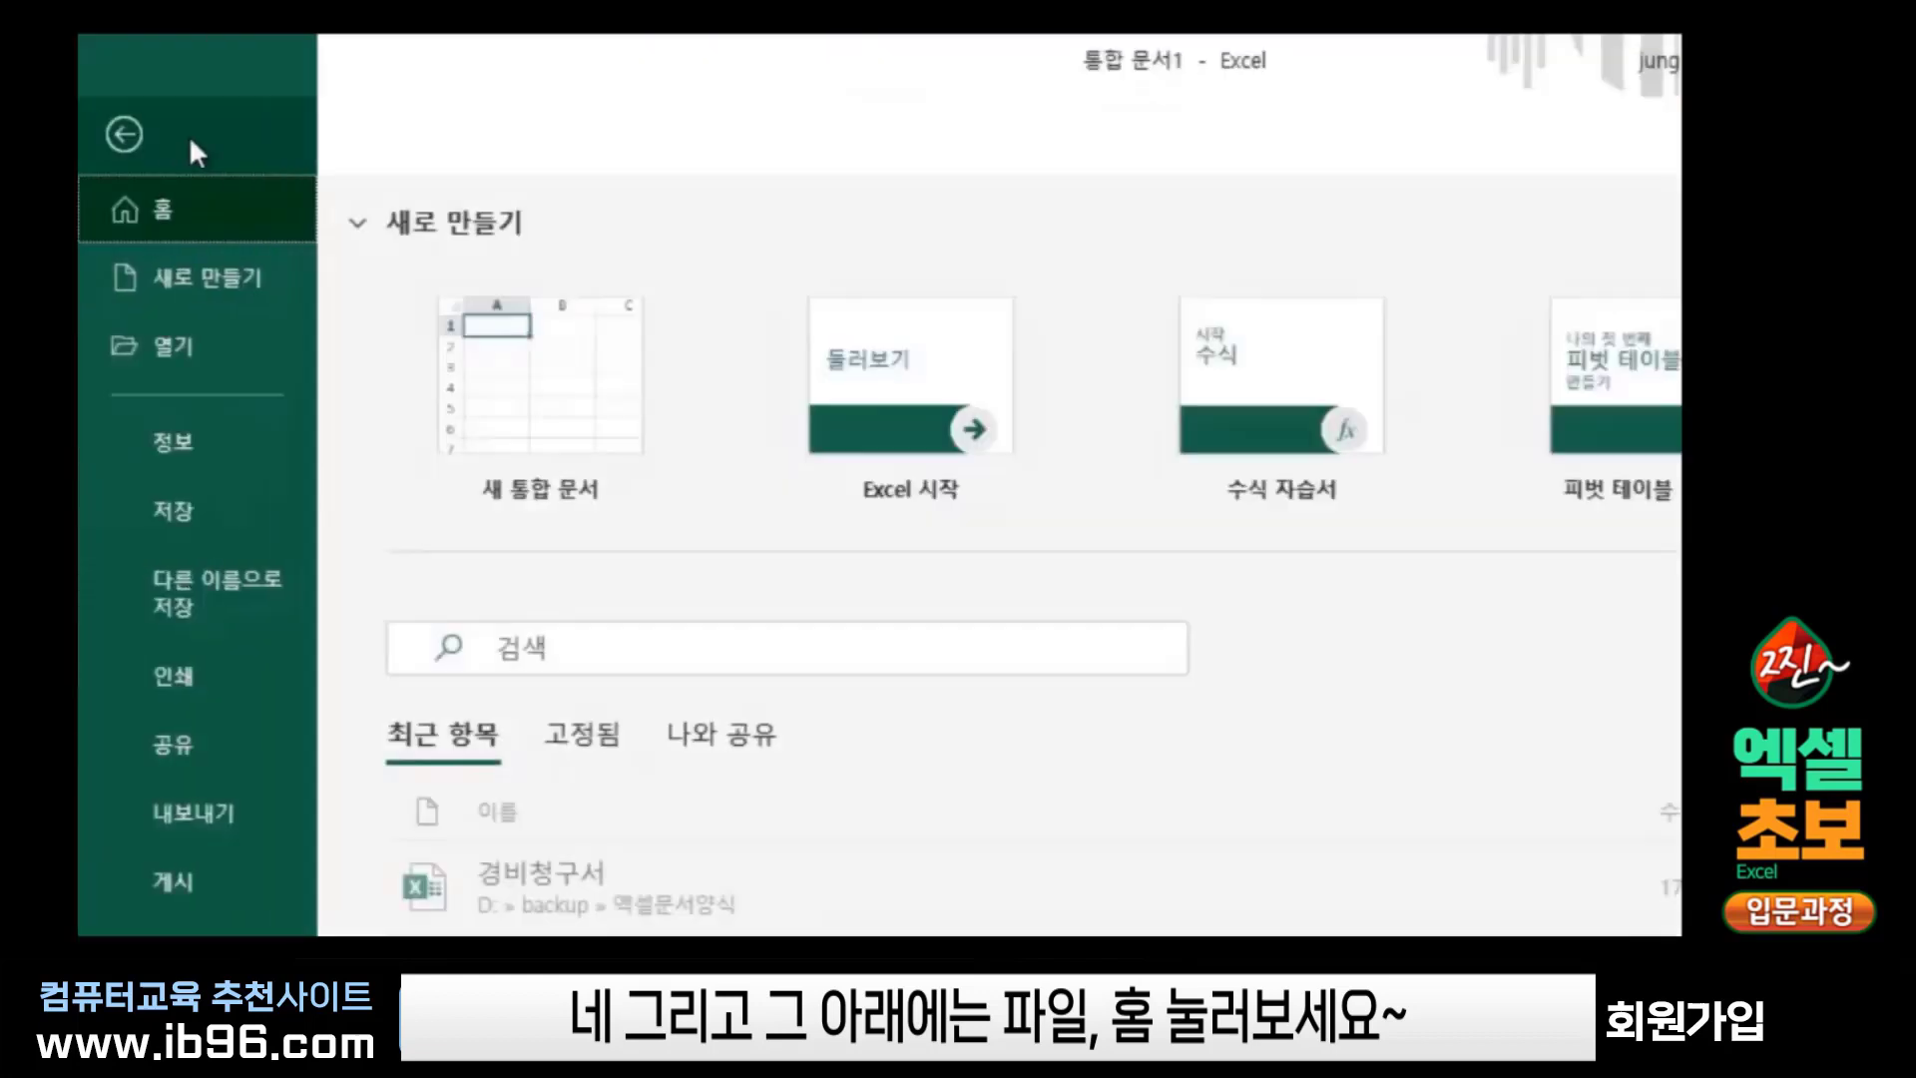
pyautogui.click(122, 134)
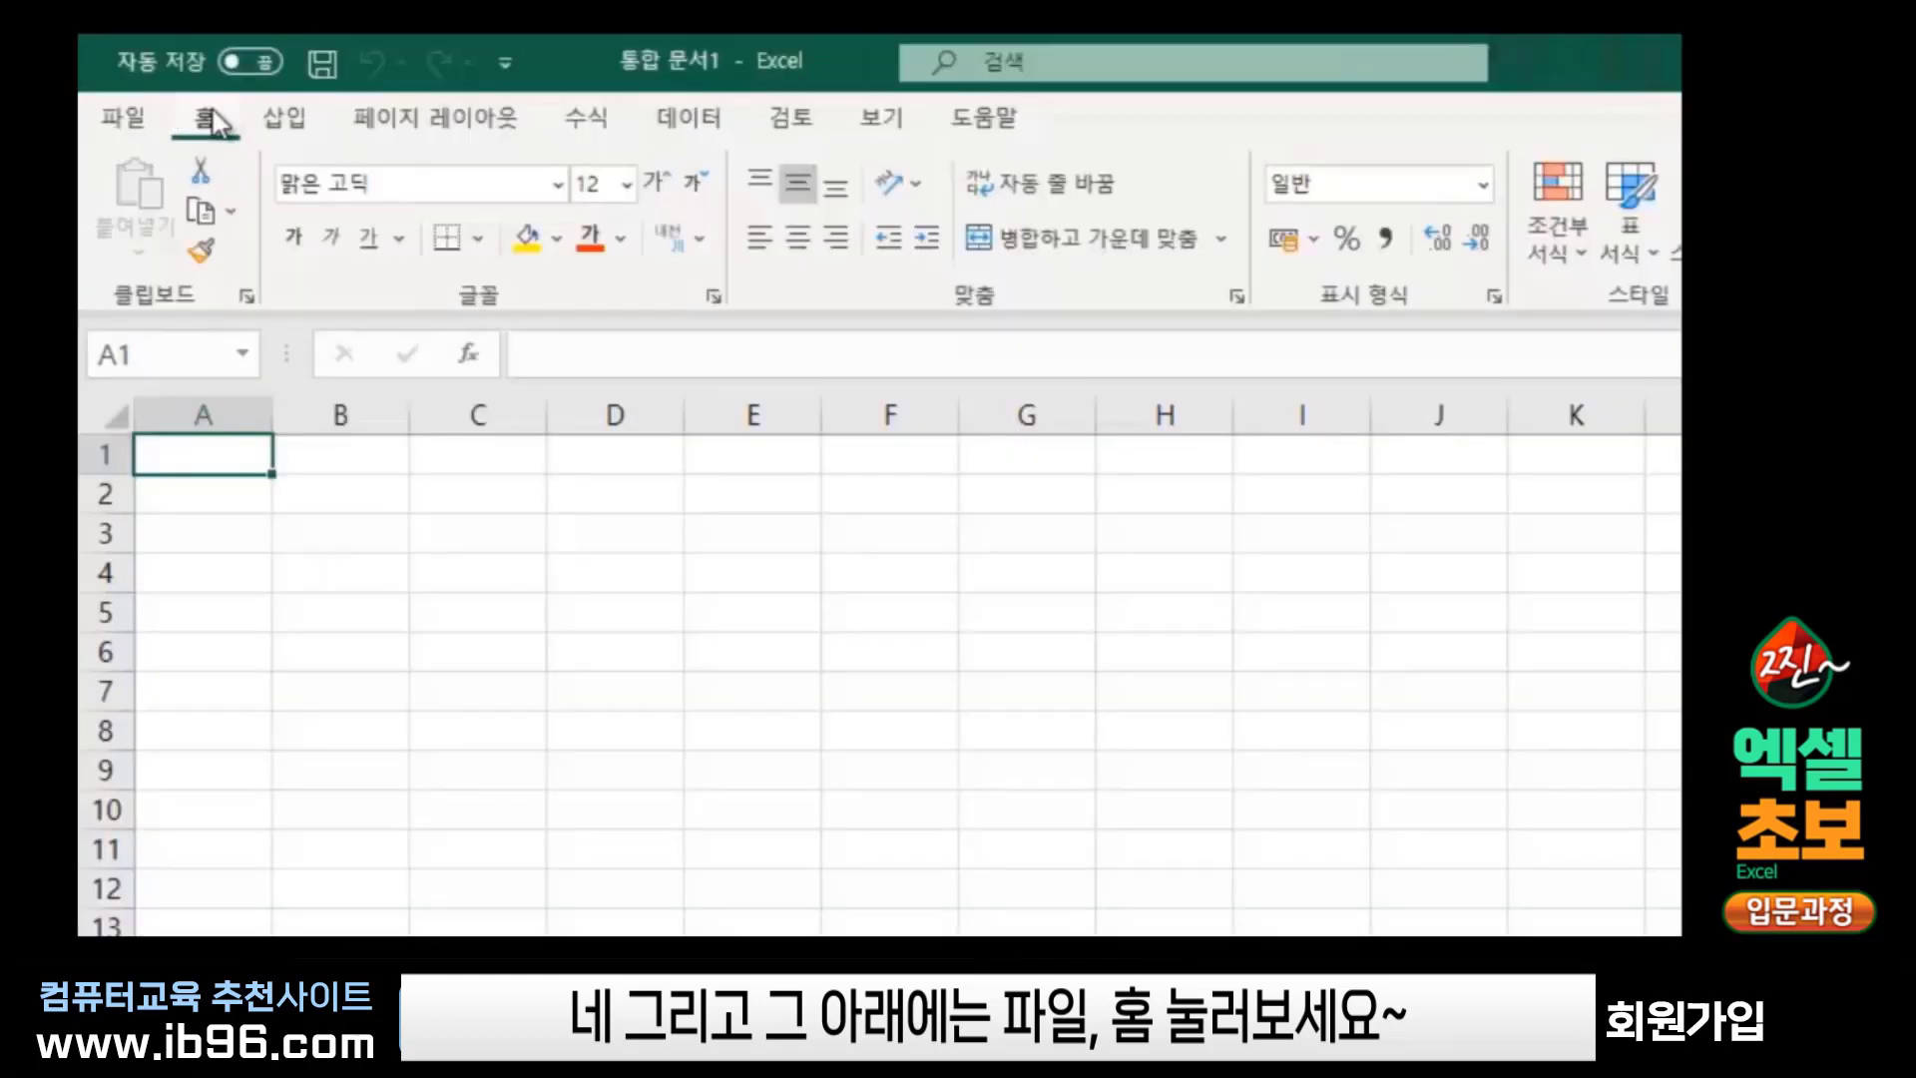
pyautogui.click(287, 119)
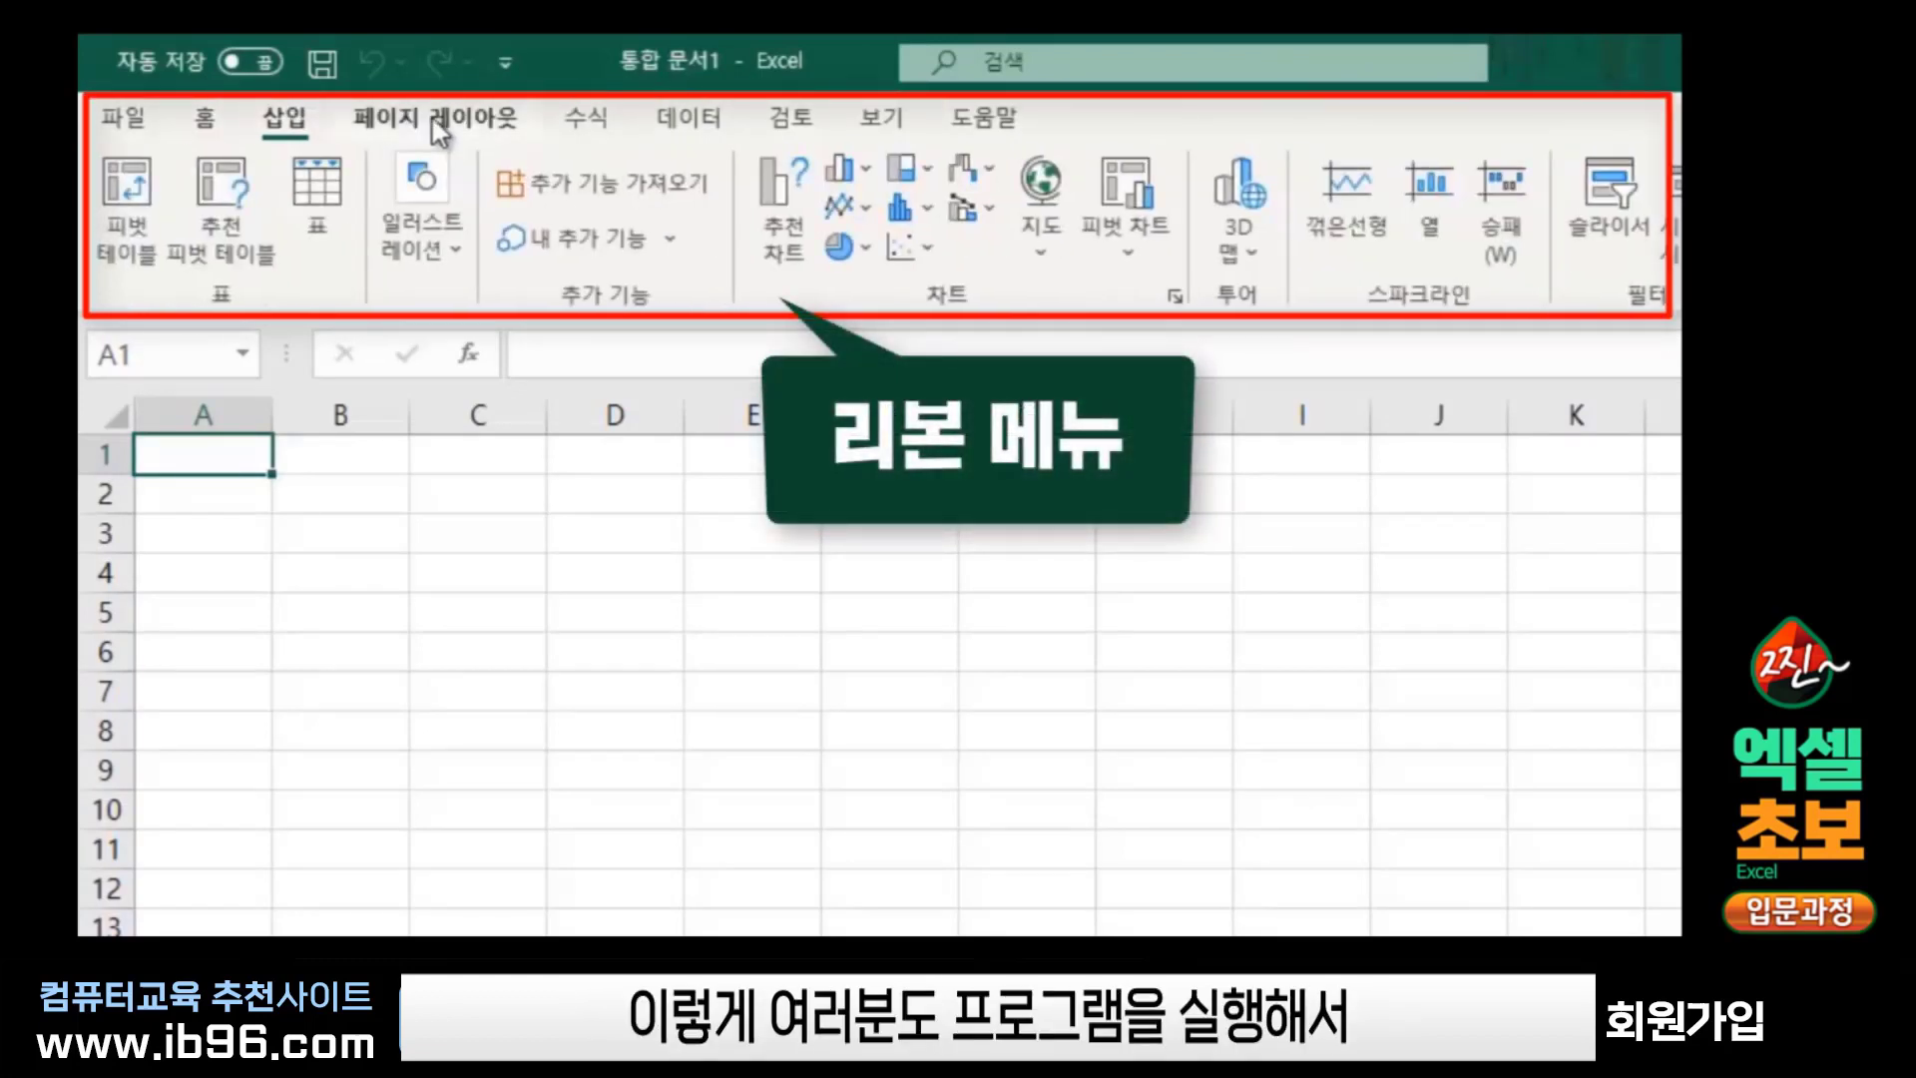
pyautogui.click(434, 120)
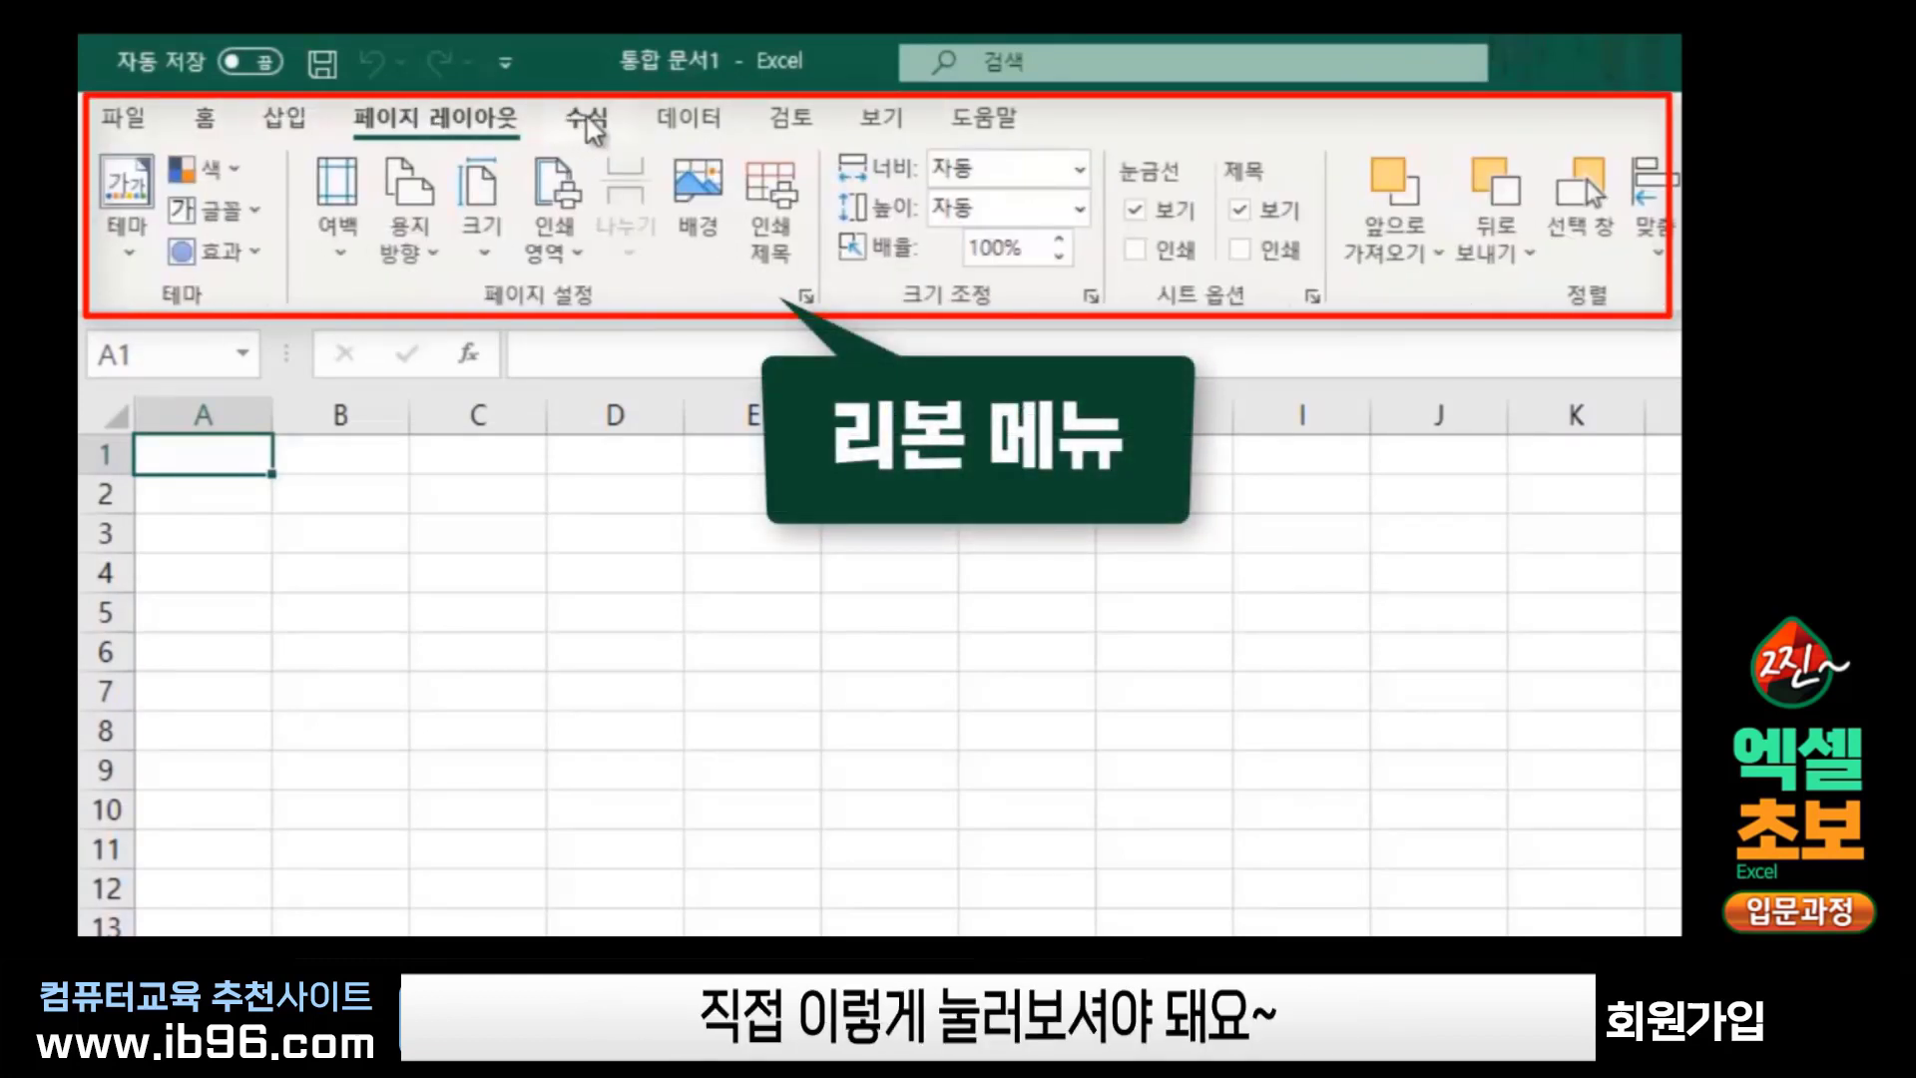
pyautogui.click(587, 120)
pyautogui.click(701, 124)
pyautogui.click(794, 119)
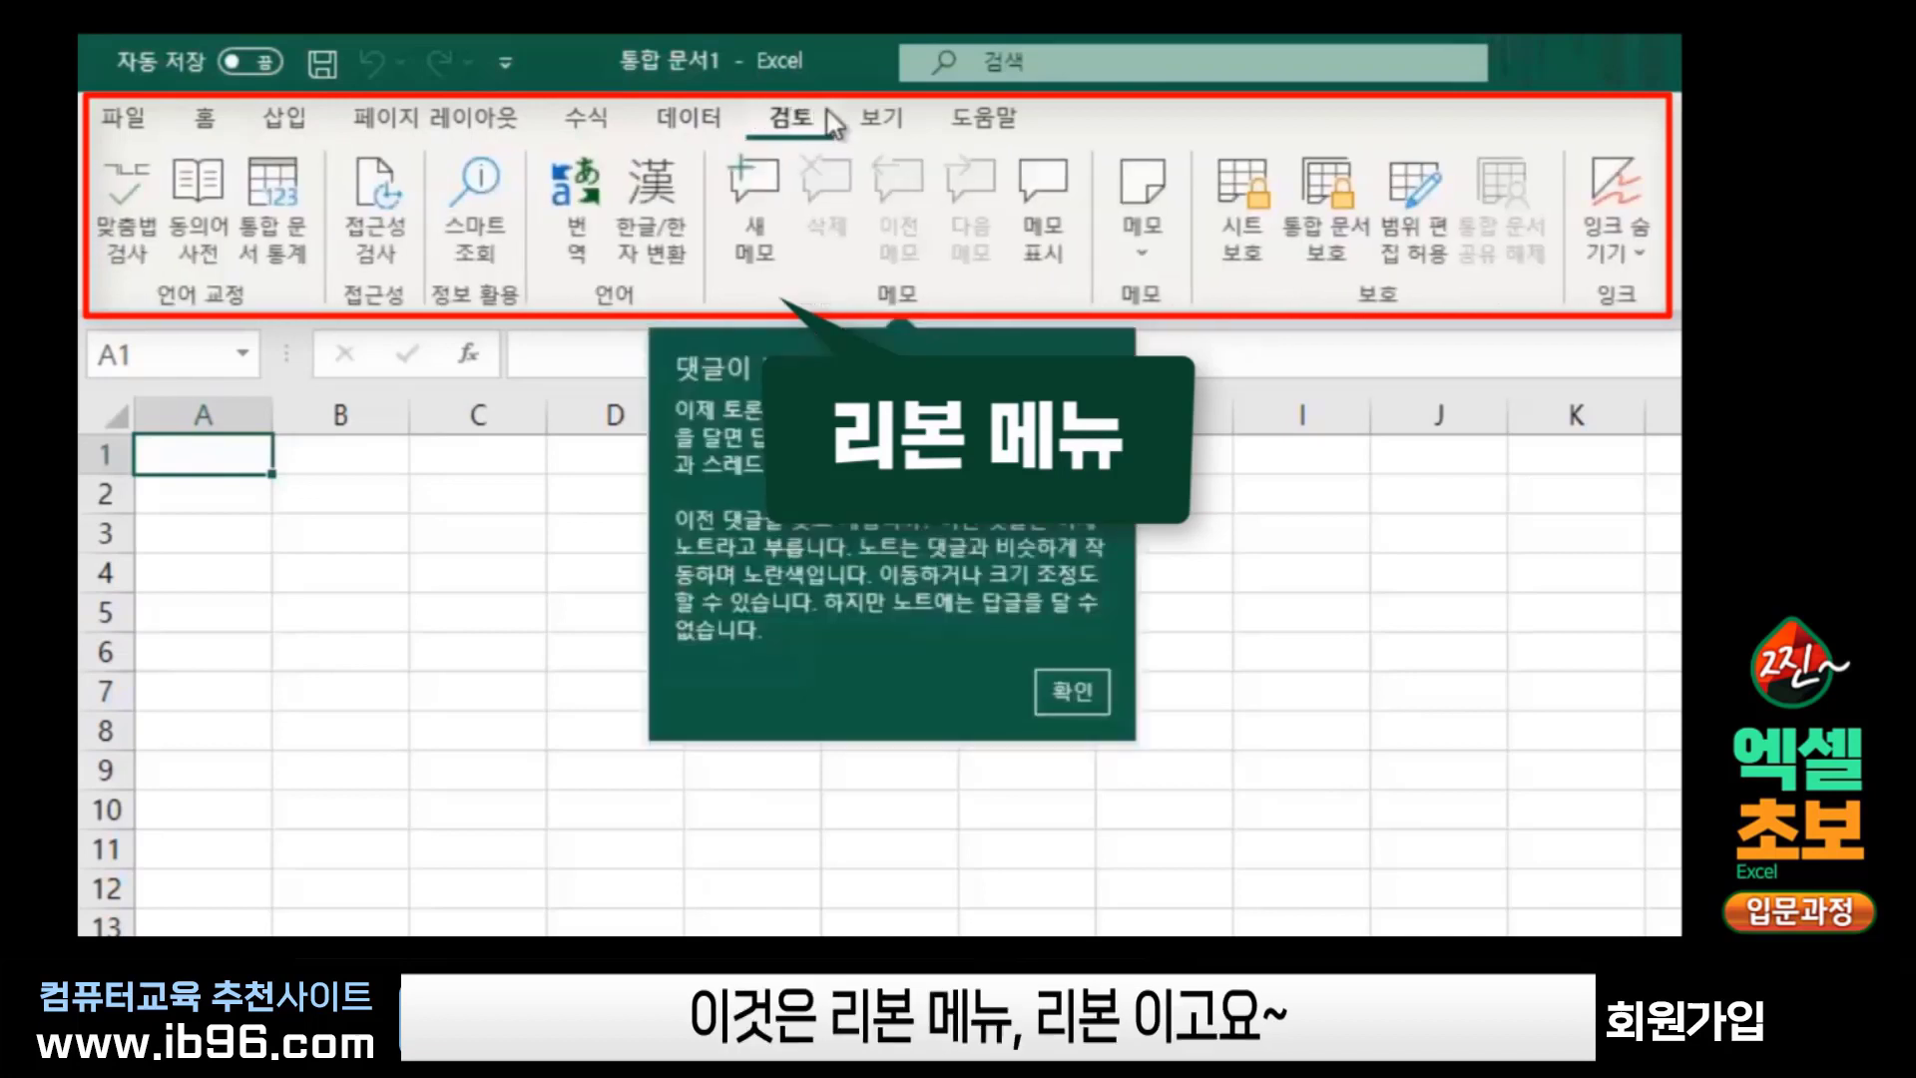
pyautogui.click(881, 120)
pyautogui.click(955, 119)
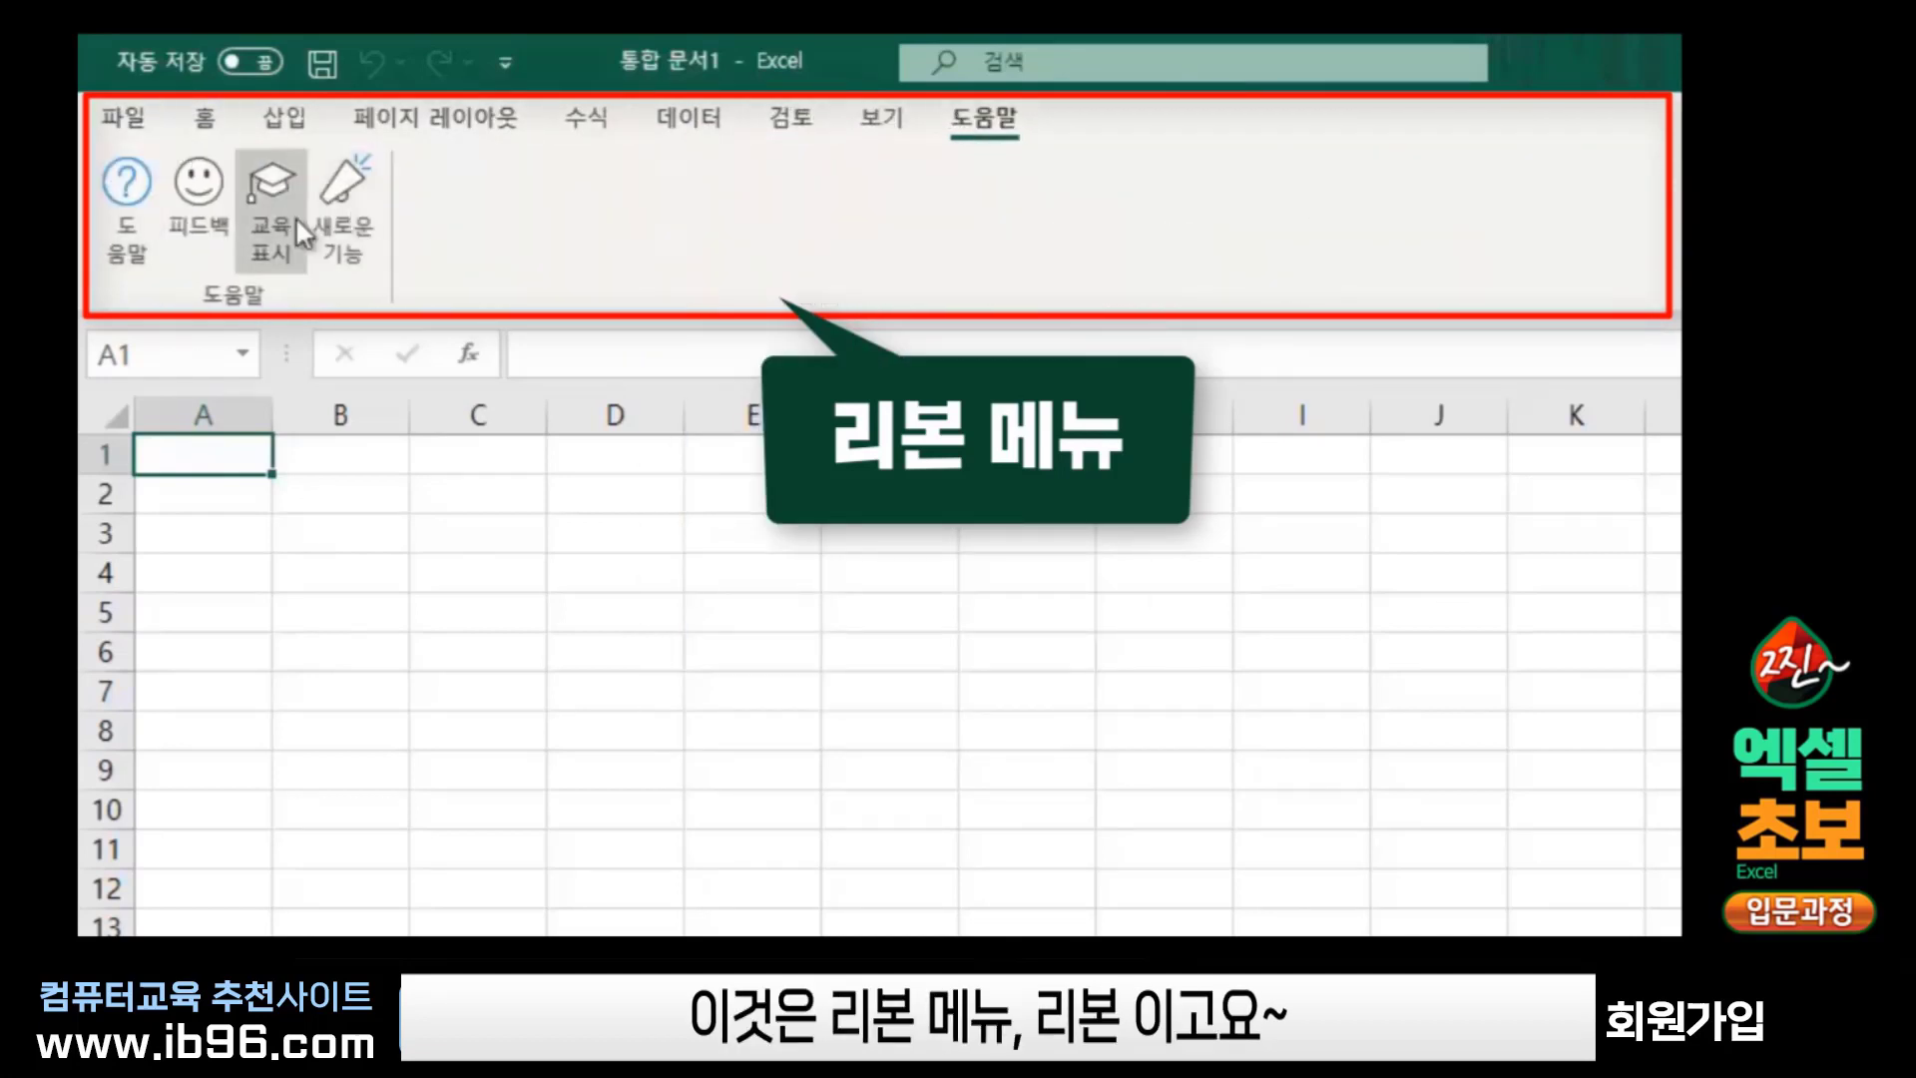
pyautogui.click(206, 118)
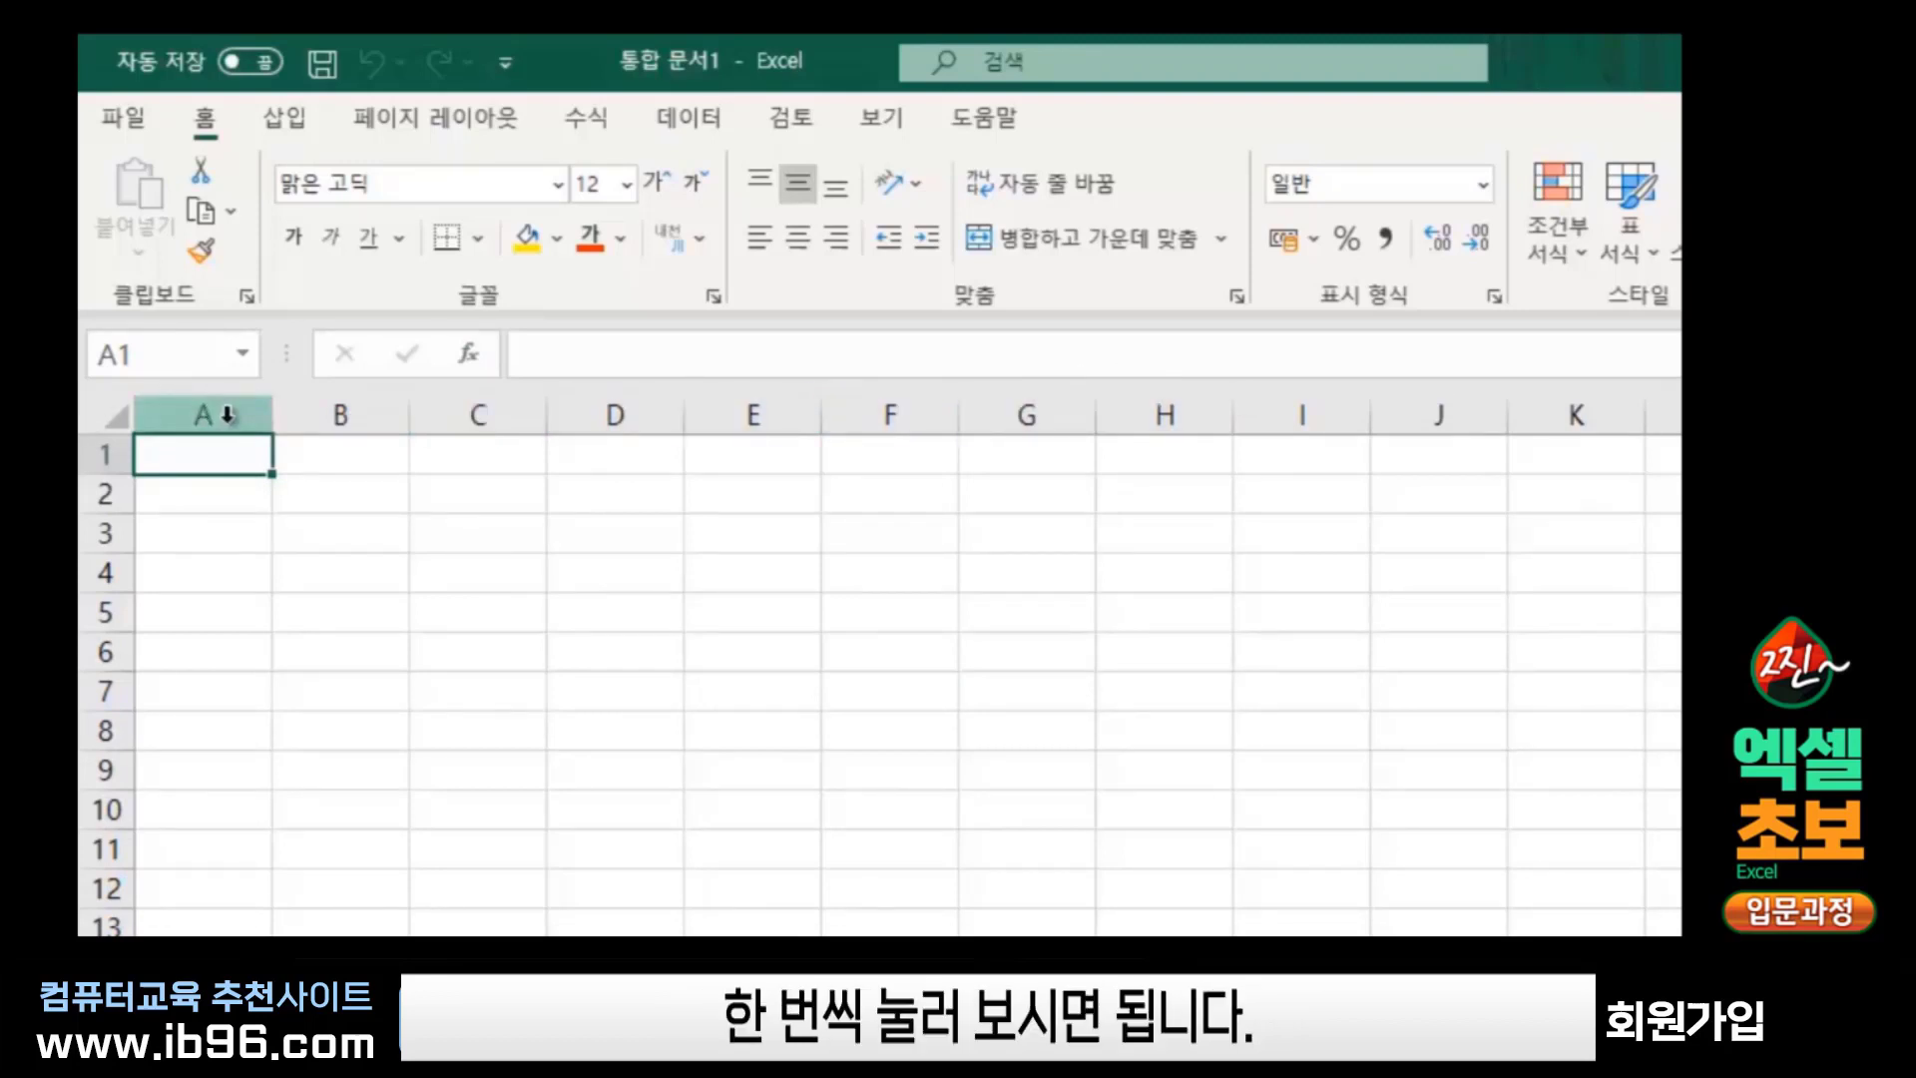
# Select whole columns A through G one after another
pyautogui.click(228, 413)
pyautogui.click(345, 414)
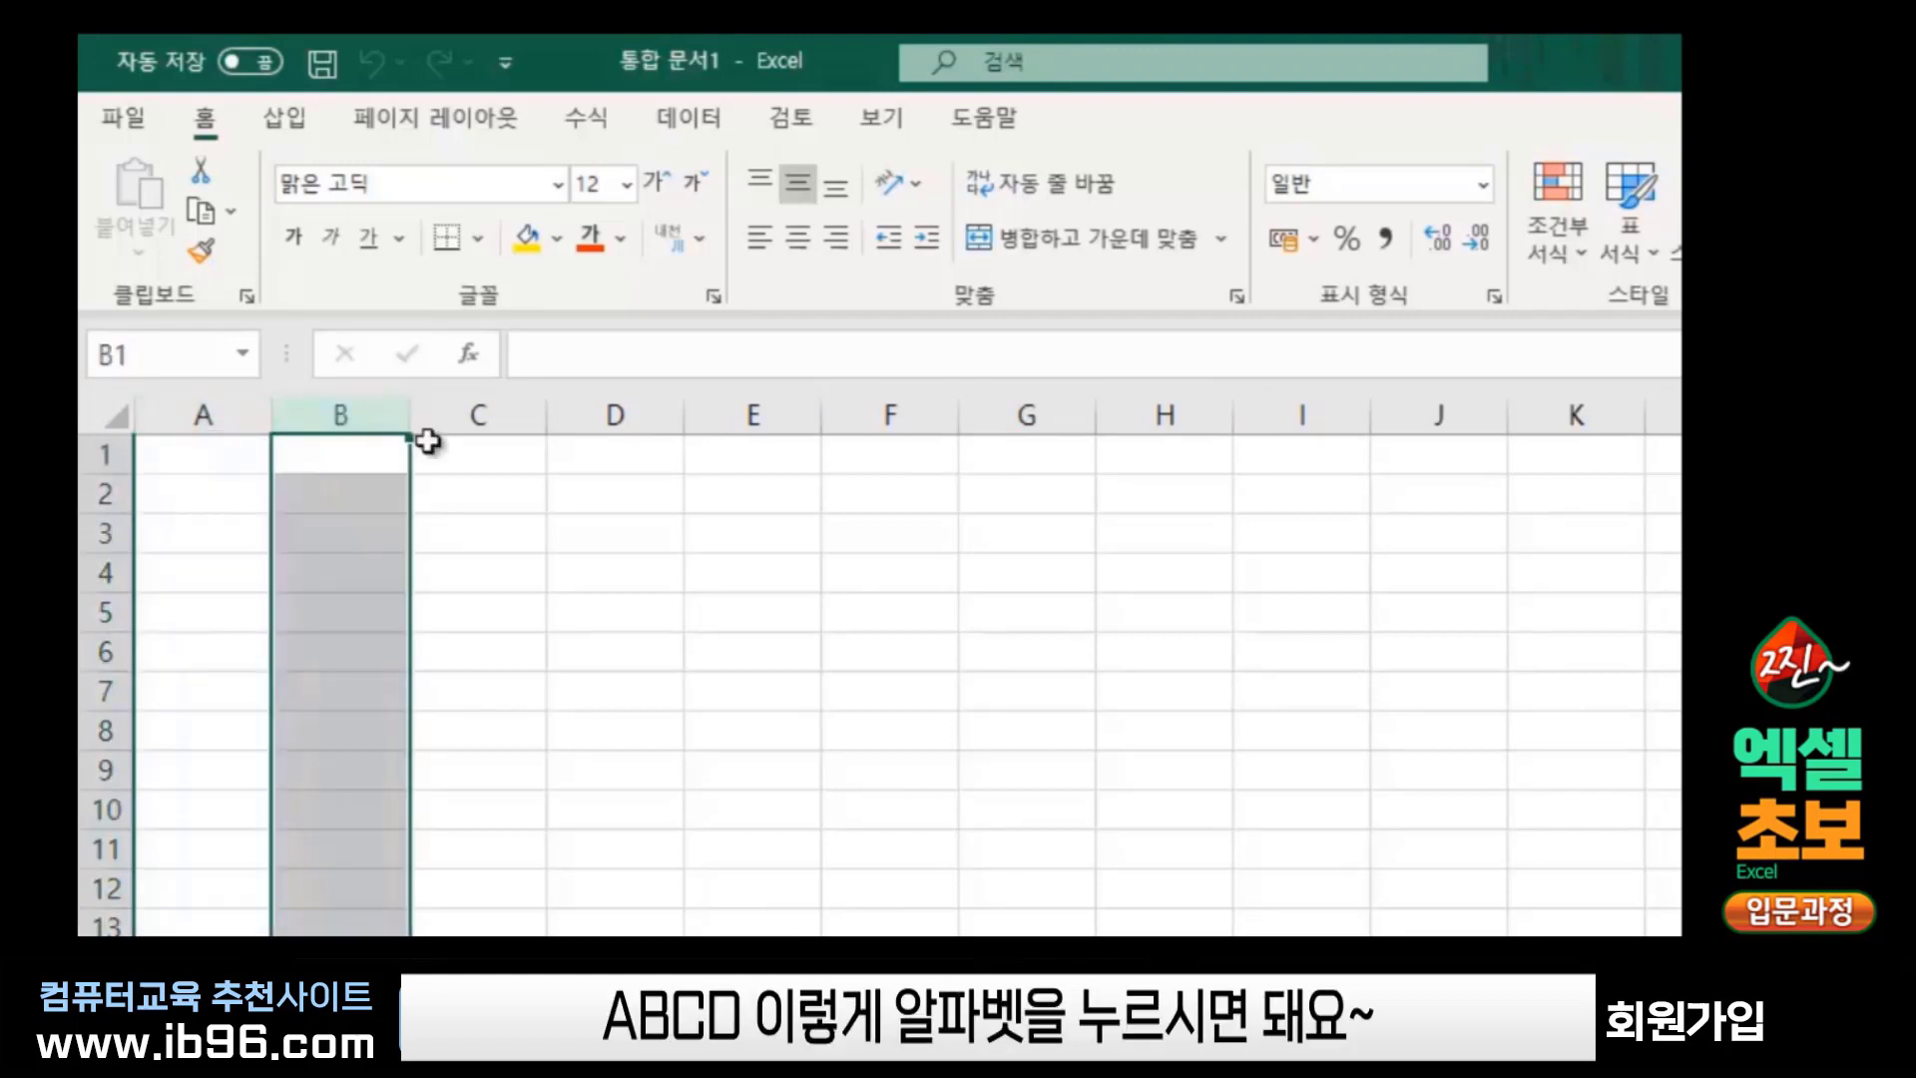
pyautogui.click(479, 409)
pyautogui.click(629, 394)
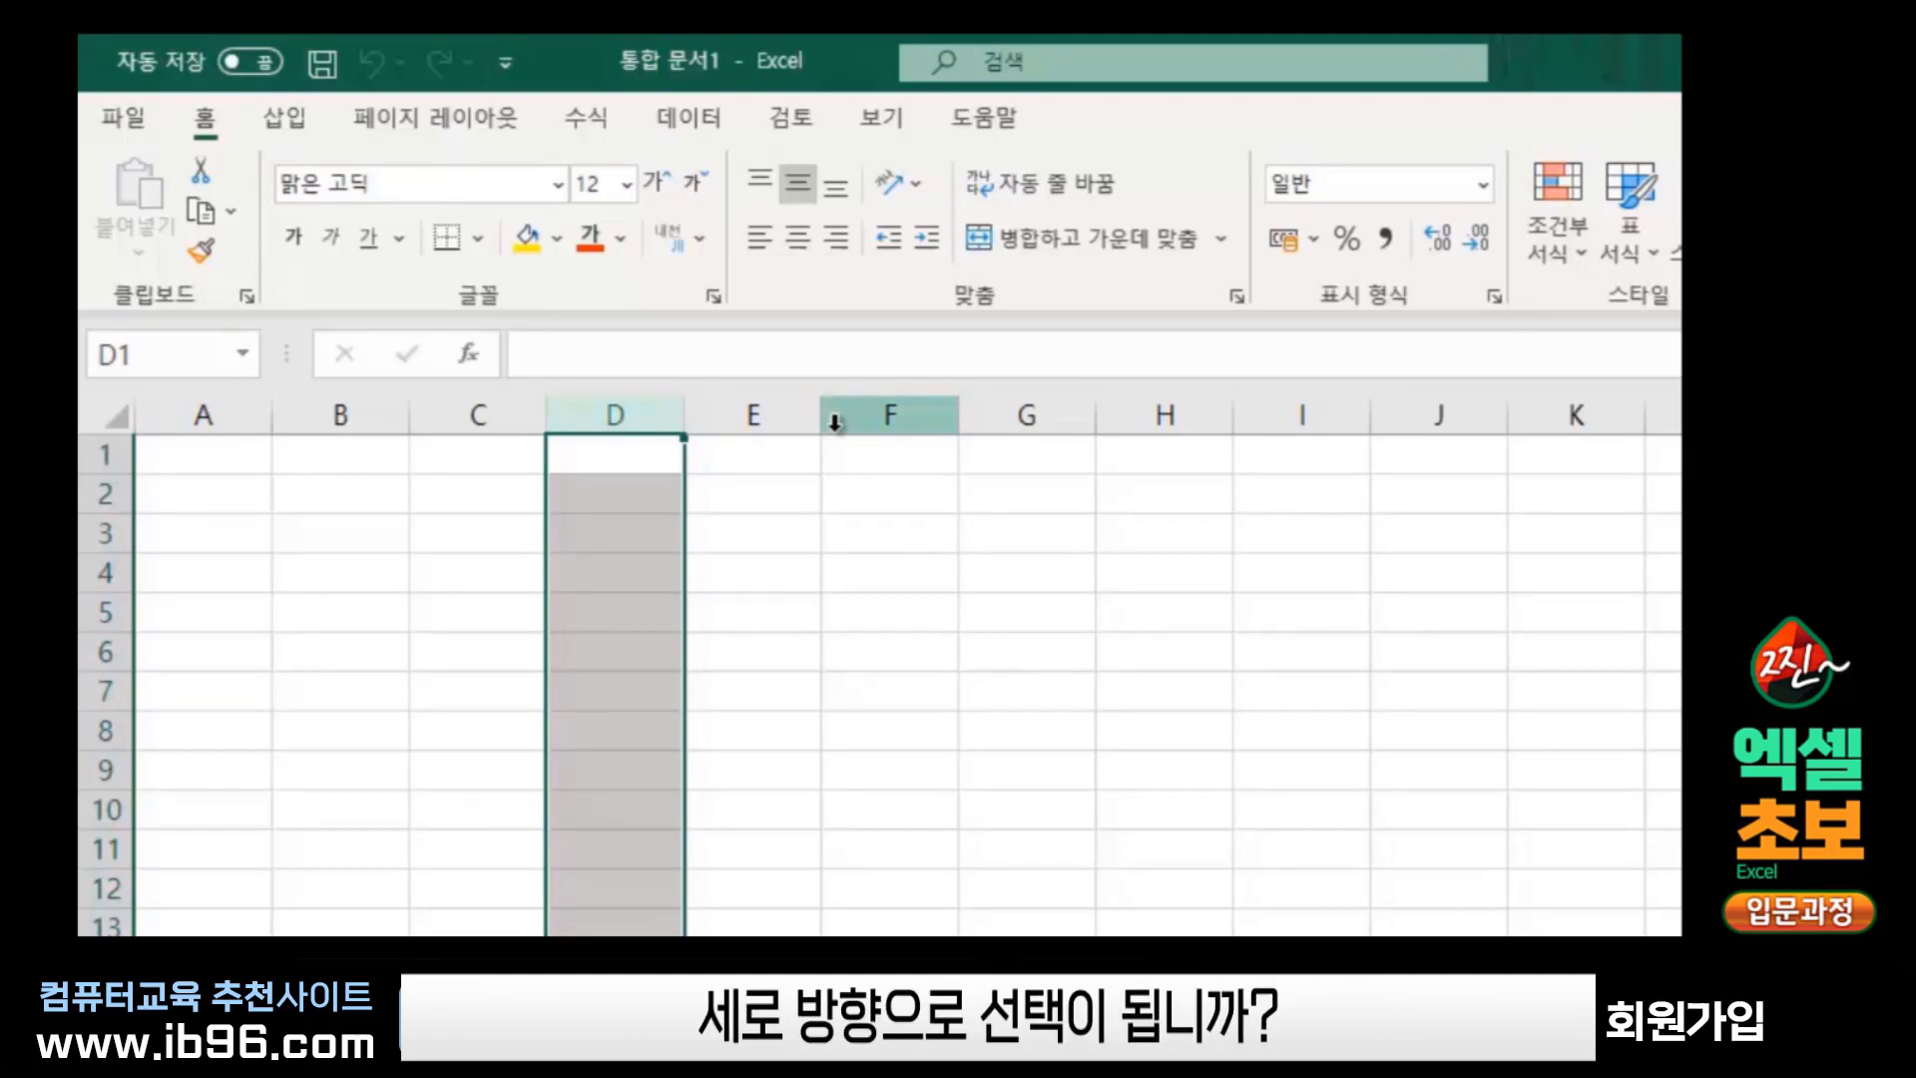
pyautogui.click(776, 411)
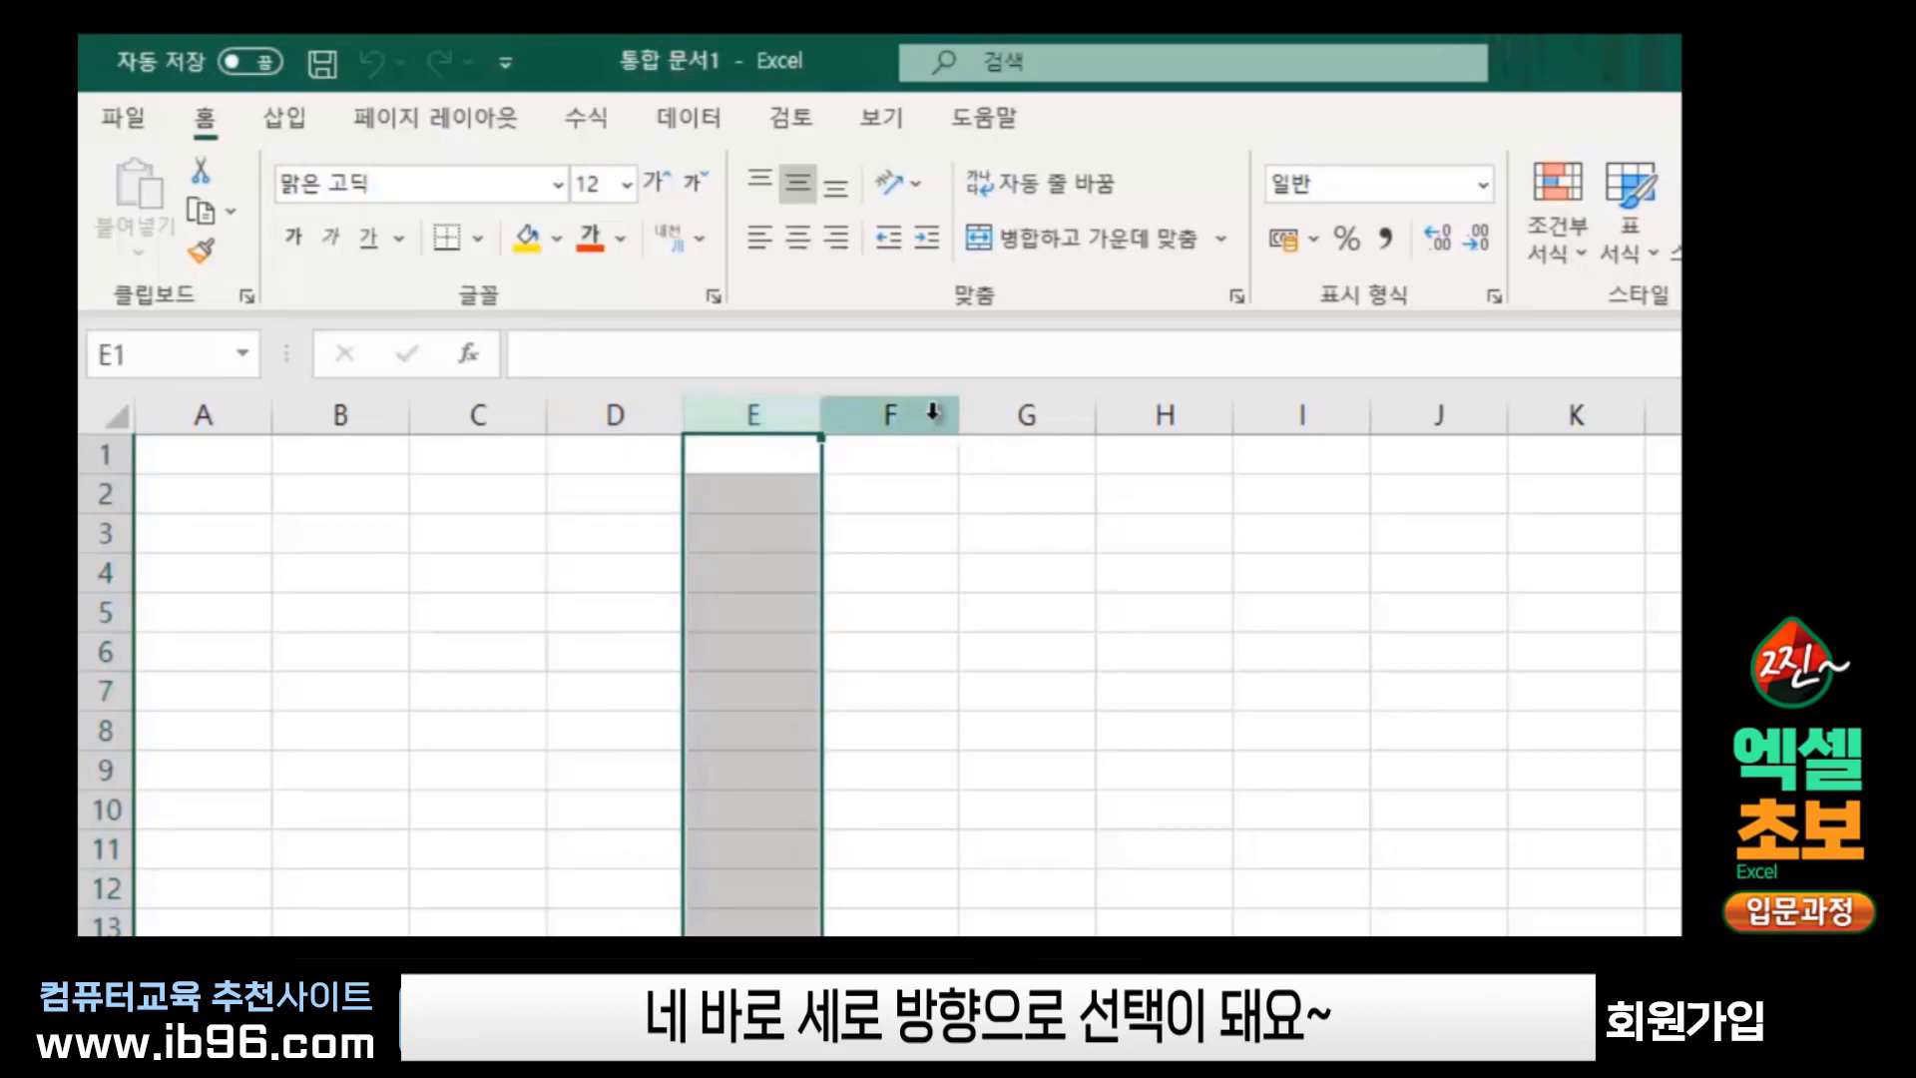
pyautogui.click(898, 412)
pyautogui.click(1064, 405)
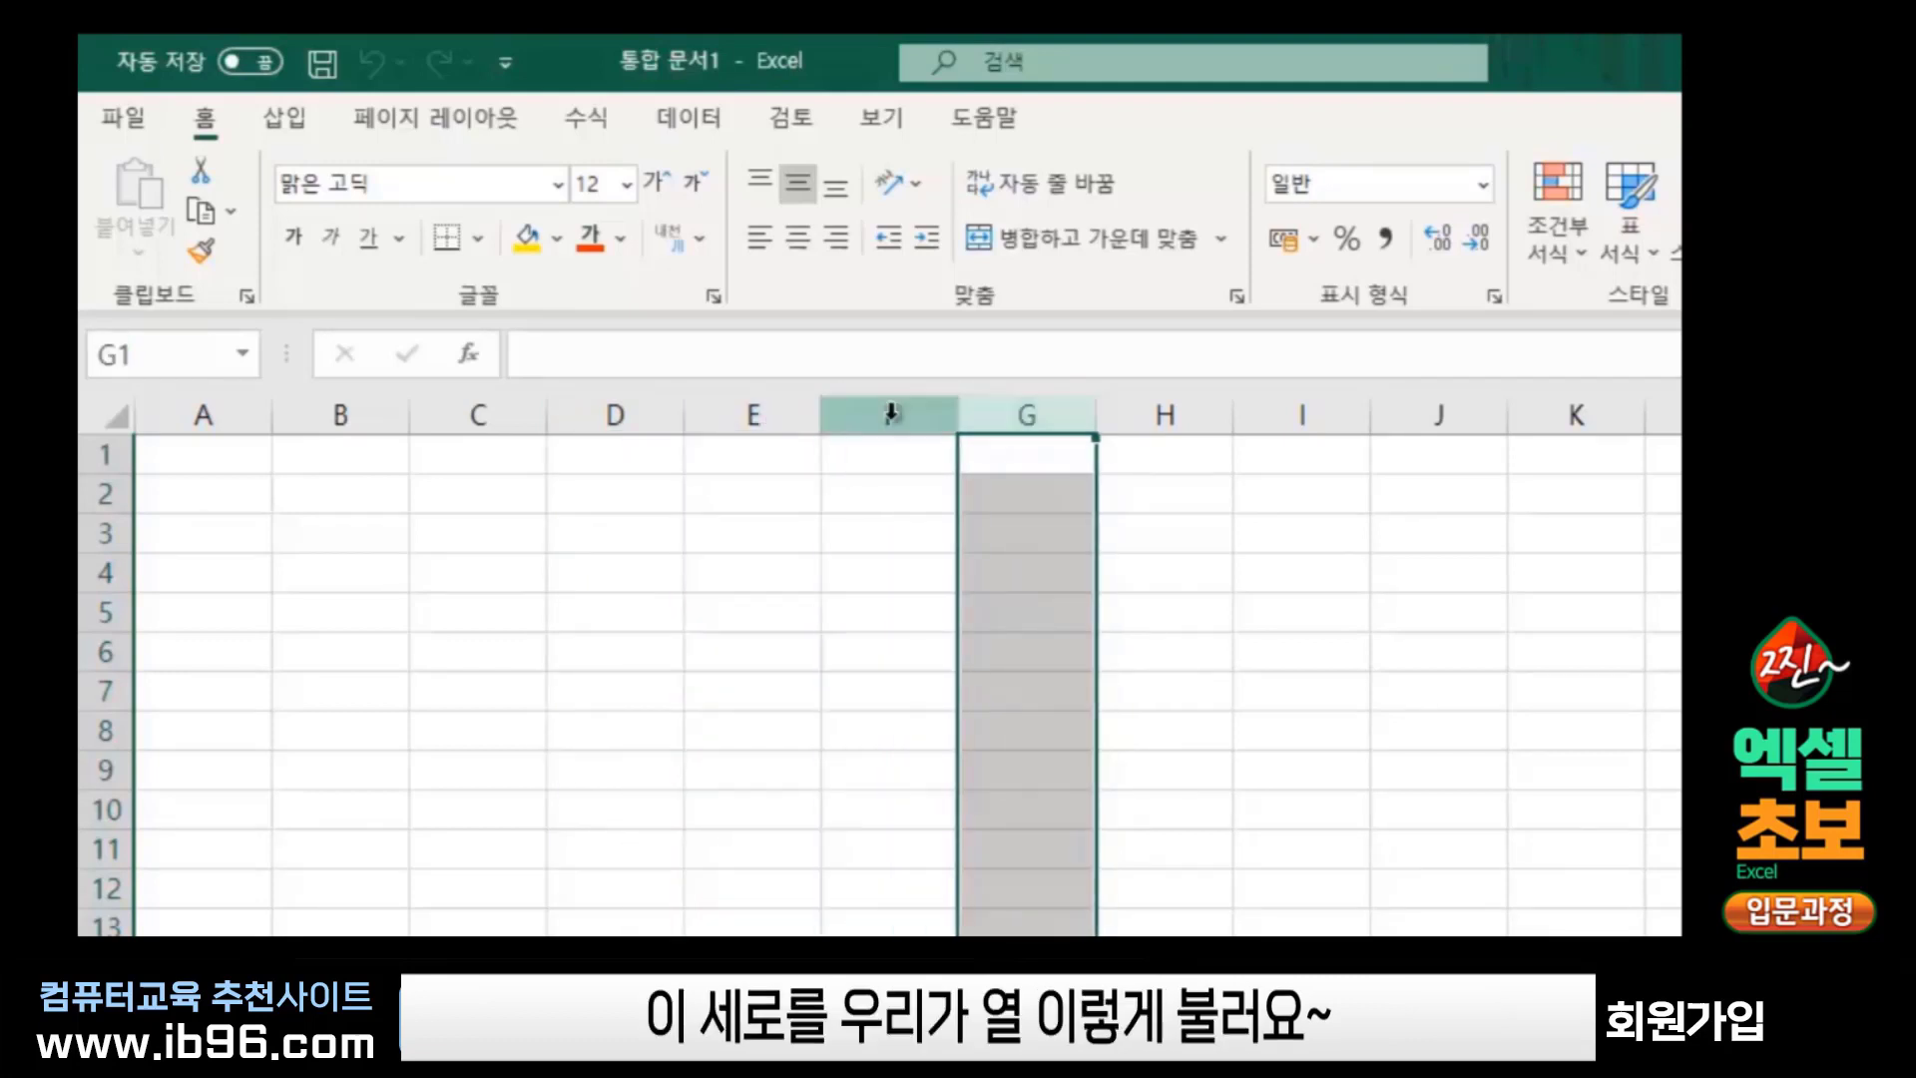
# Reselect columns F and E, then columns A, B and C, ending on C
pyautogui.click(861, 411)
pyautogui.click(753, 414)
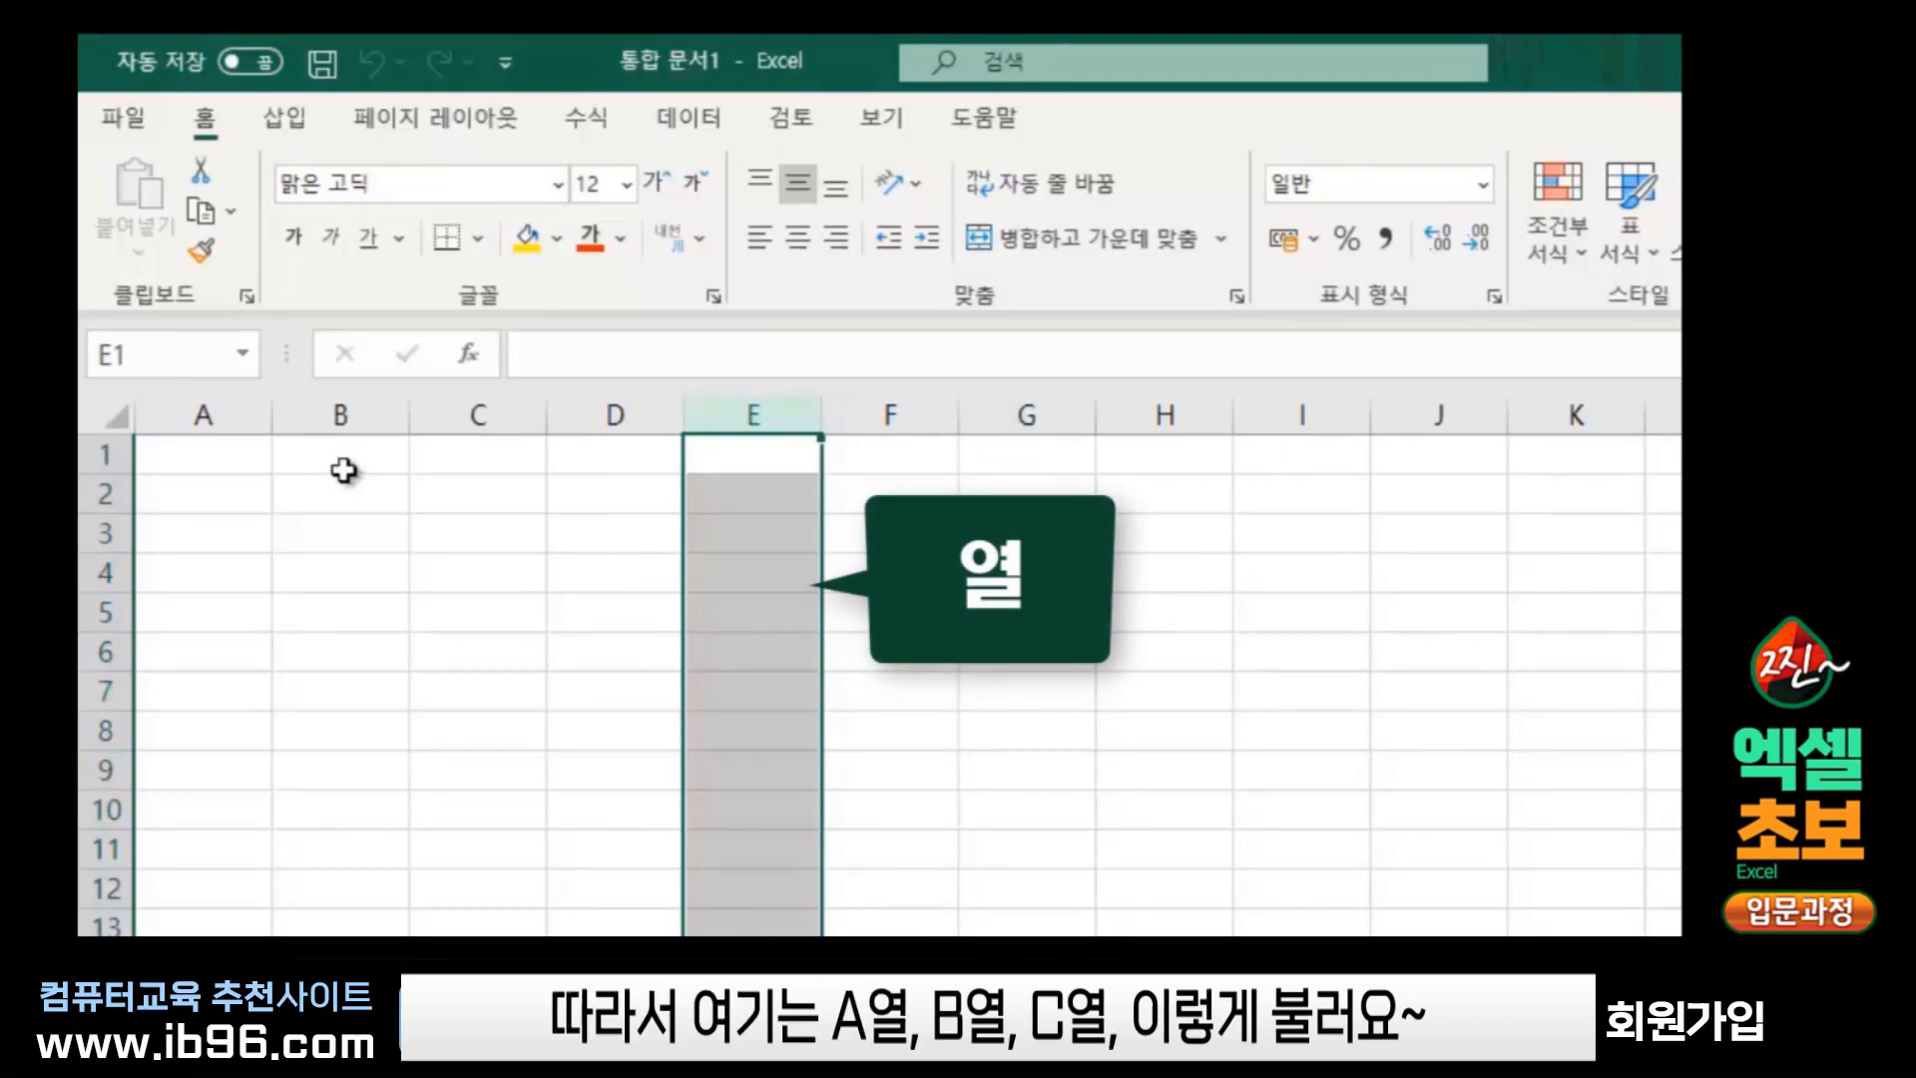
pyautogui.click(210, 412)
pyautogui.click(333, 413)
pyautogui.click(487, 413)
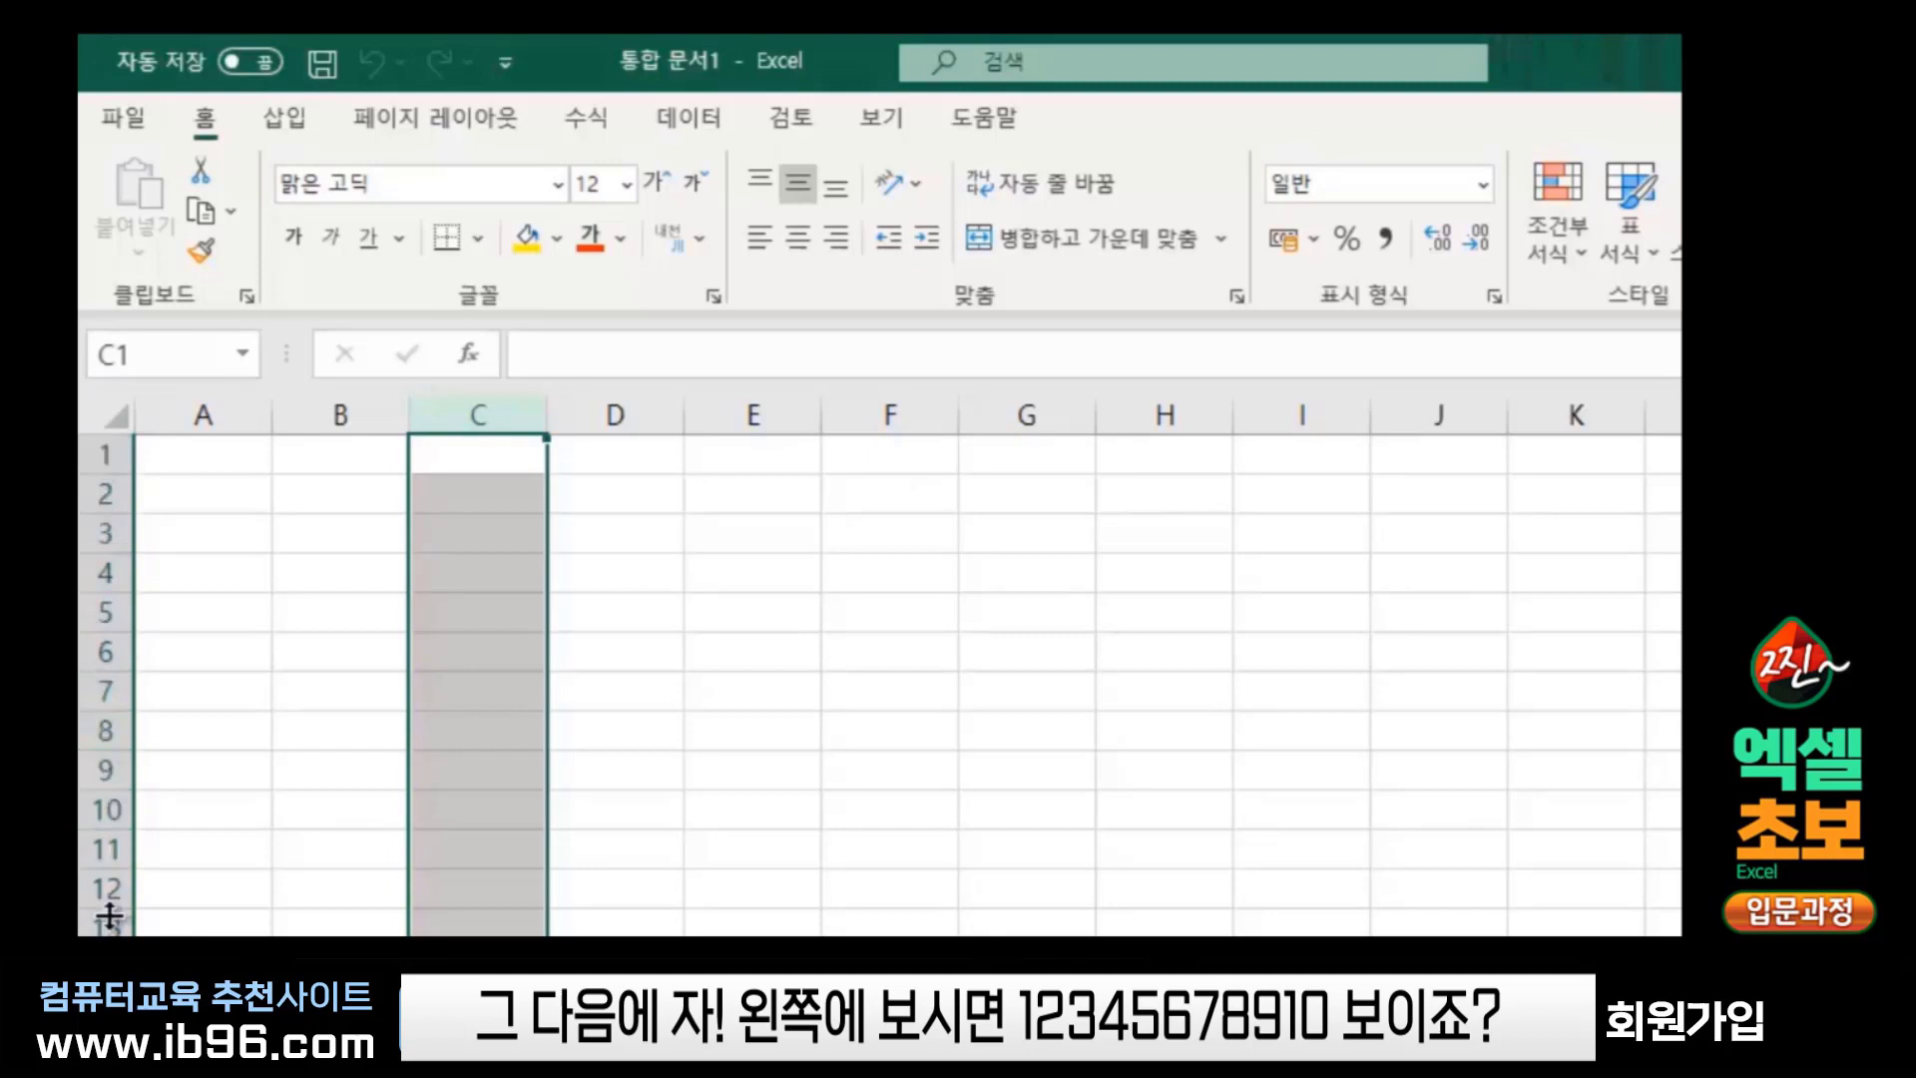
# From cell B5, select rows 1 to 5 in turn, then back up to row 1
pyautogui.click(337, 603)
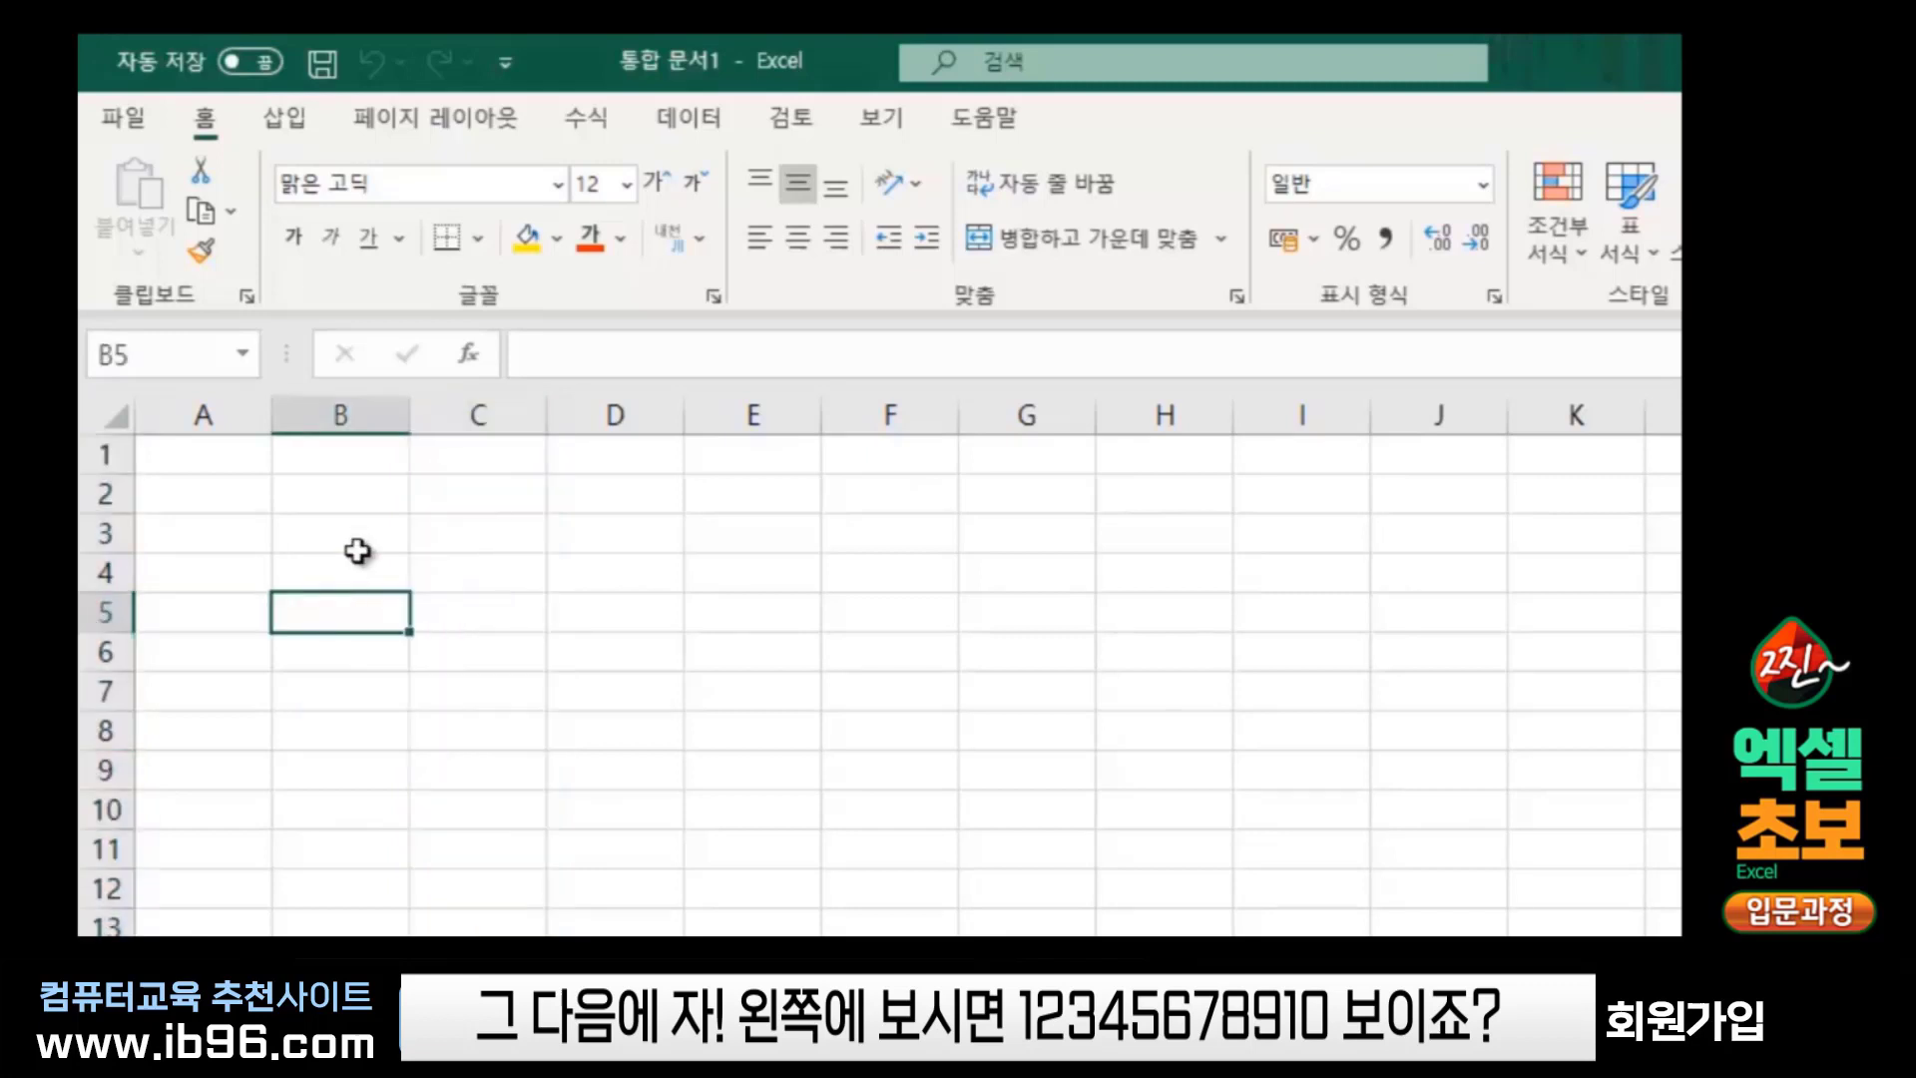
pyautogui.click(100, 452)
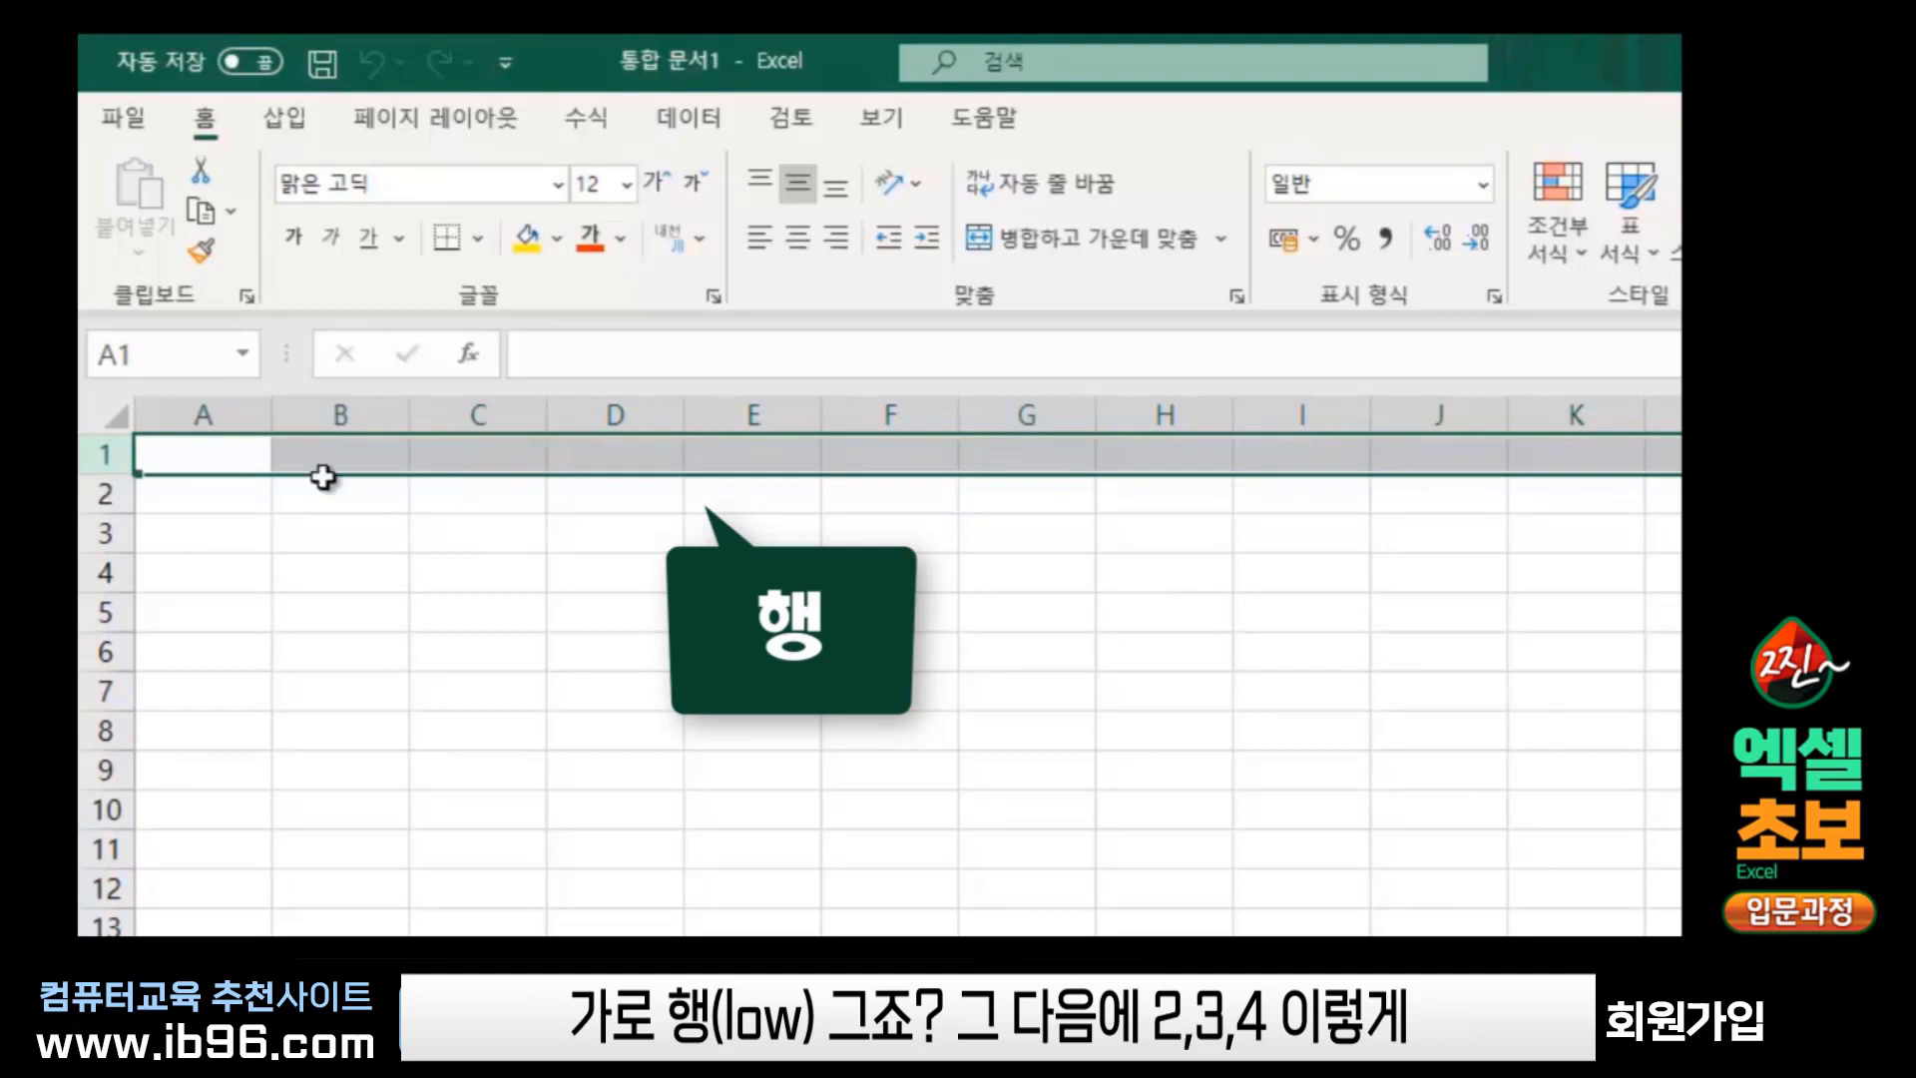
pyautogui.click(91, 493)
pyautogui.click(92, 533)
pyautogui.click(92, 571)
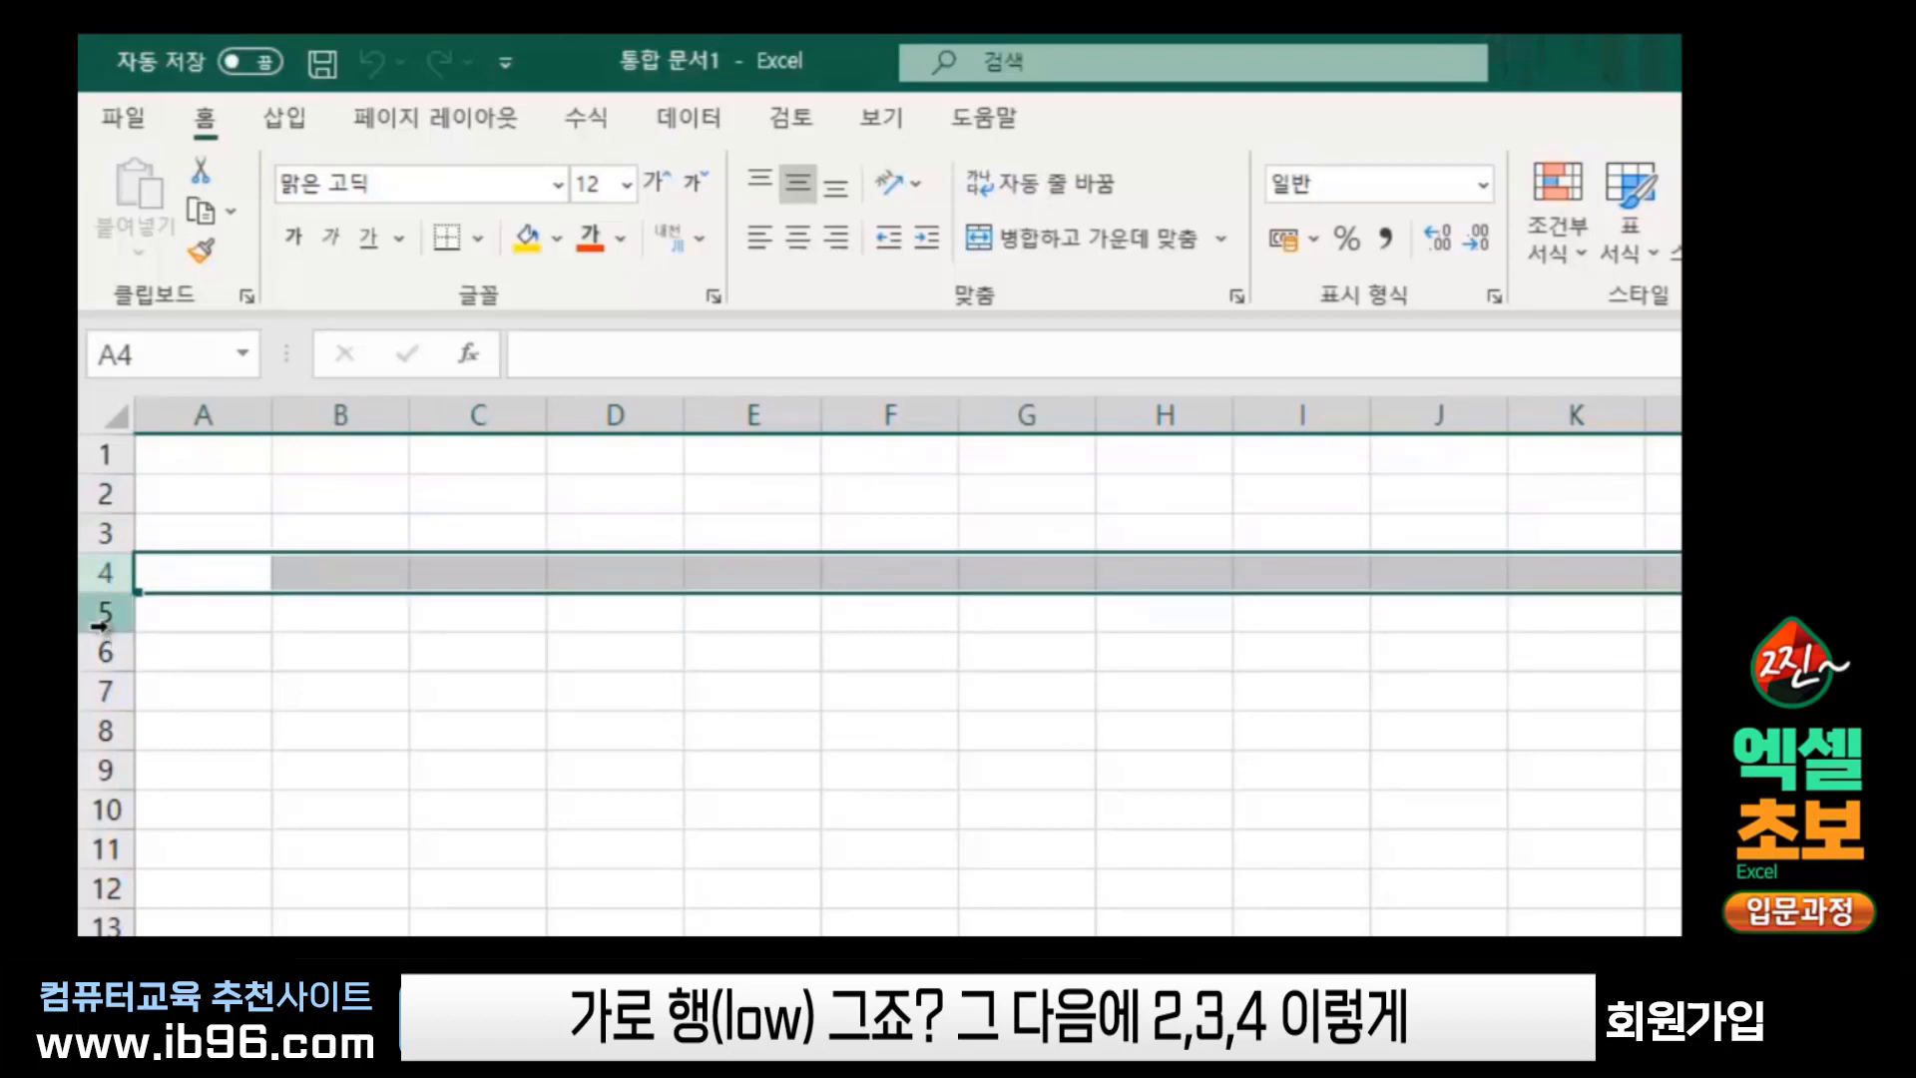
pyautogui.click(92, 613)
pyautogui.click(105, 572)
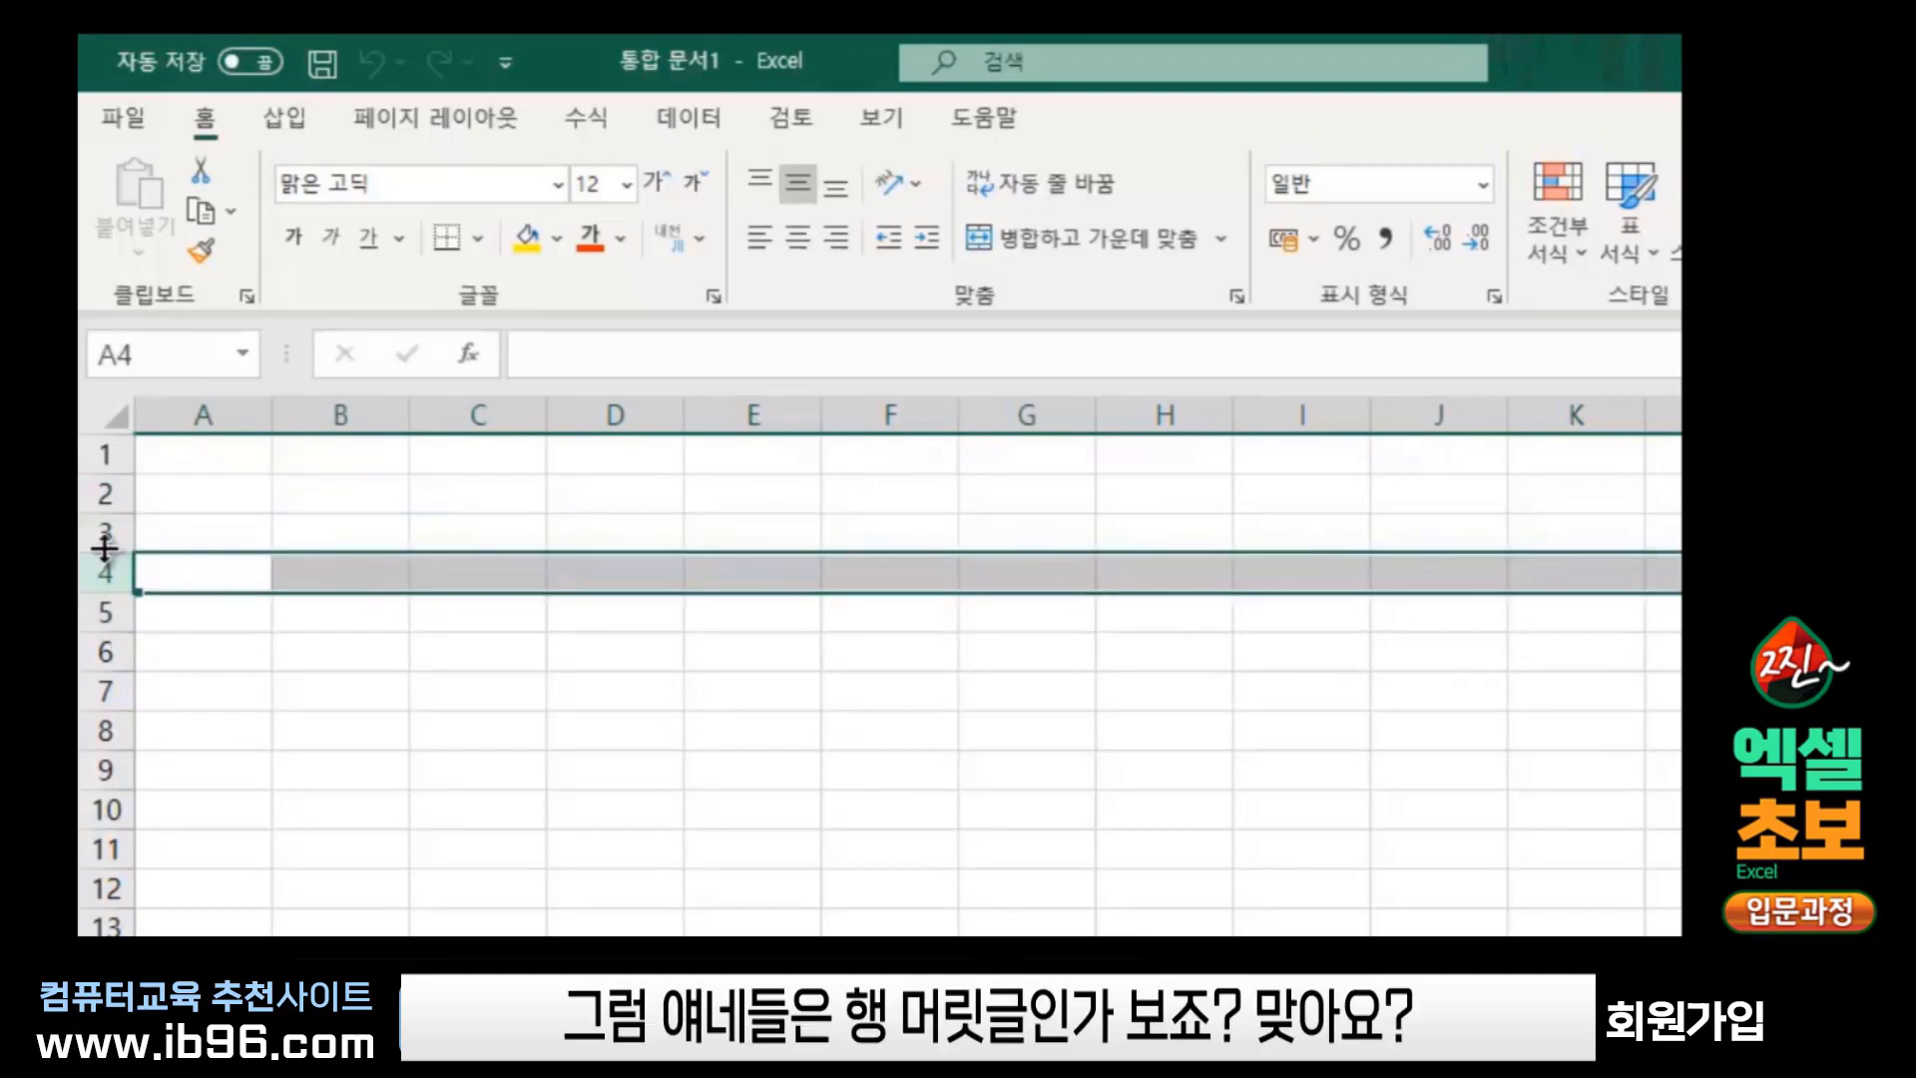
pyautogui.click(105, 533)
pyautogui.click(105, 493)
pyautogui.click(104, 454)
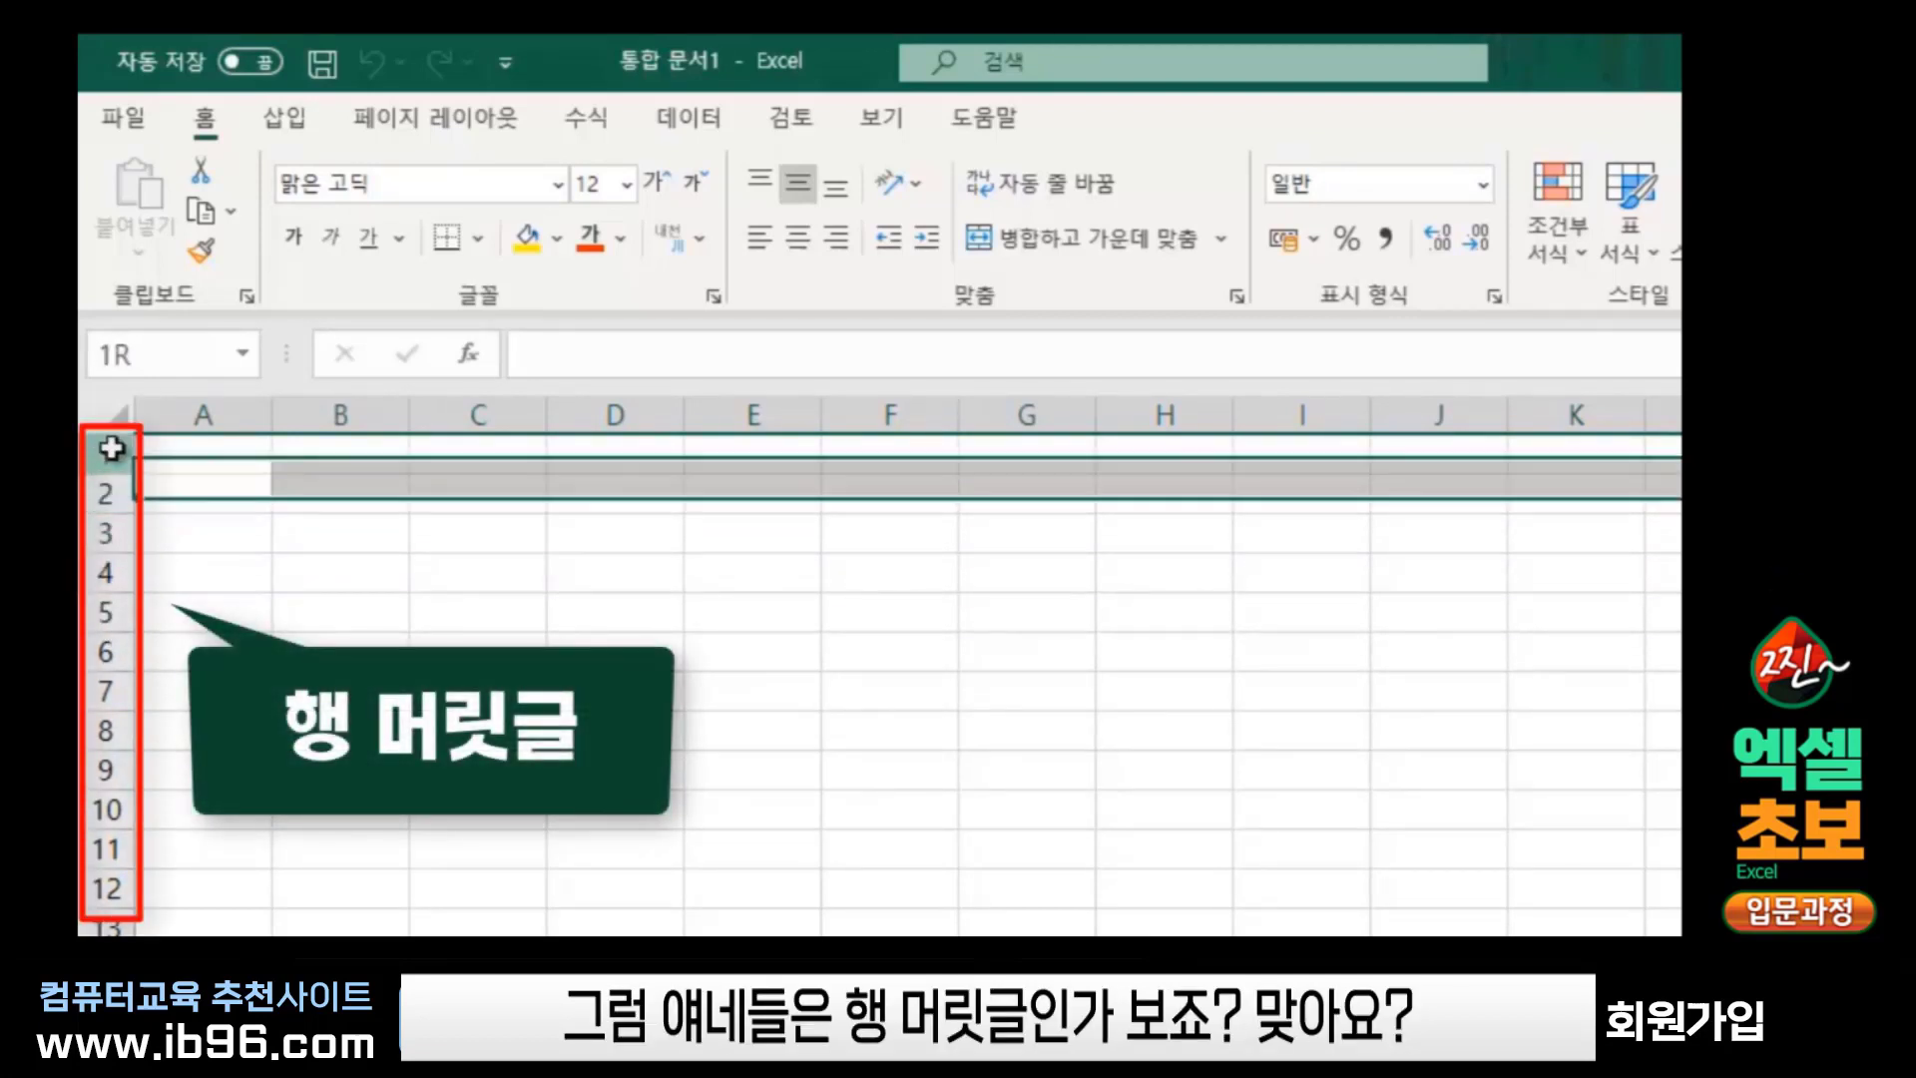
# Select rows 5, 6, 5 and 4, then the single cell E8
pyautogui.click(100, 620)
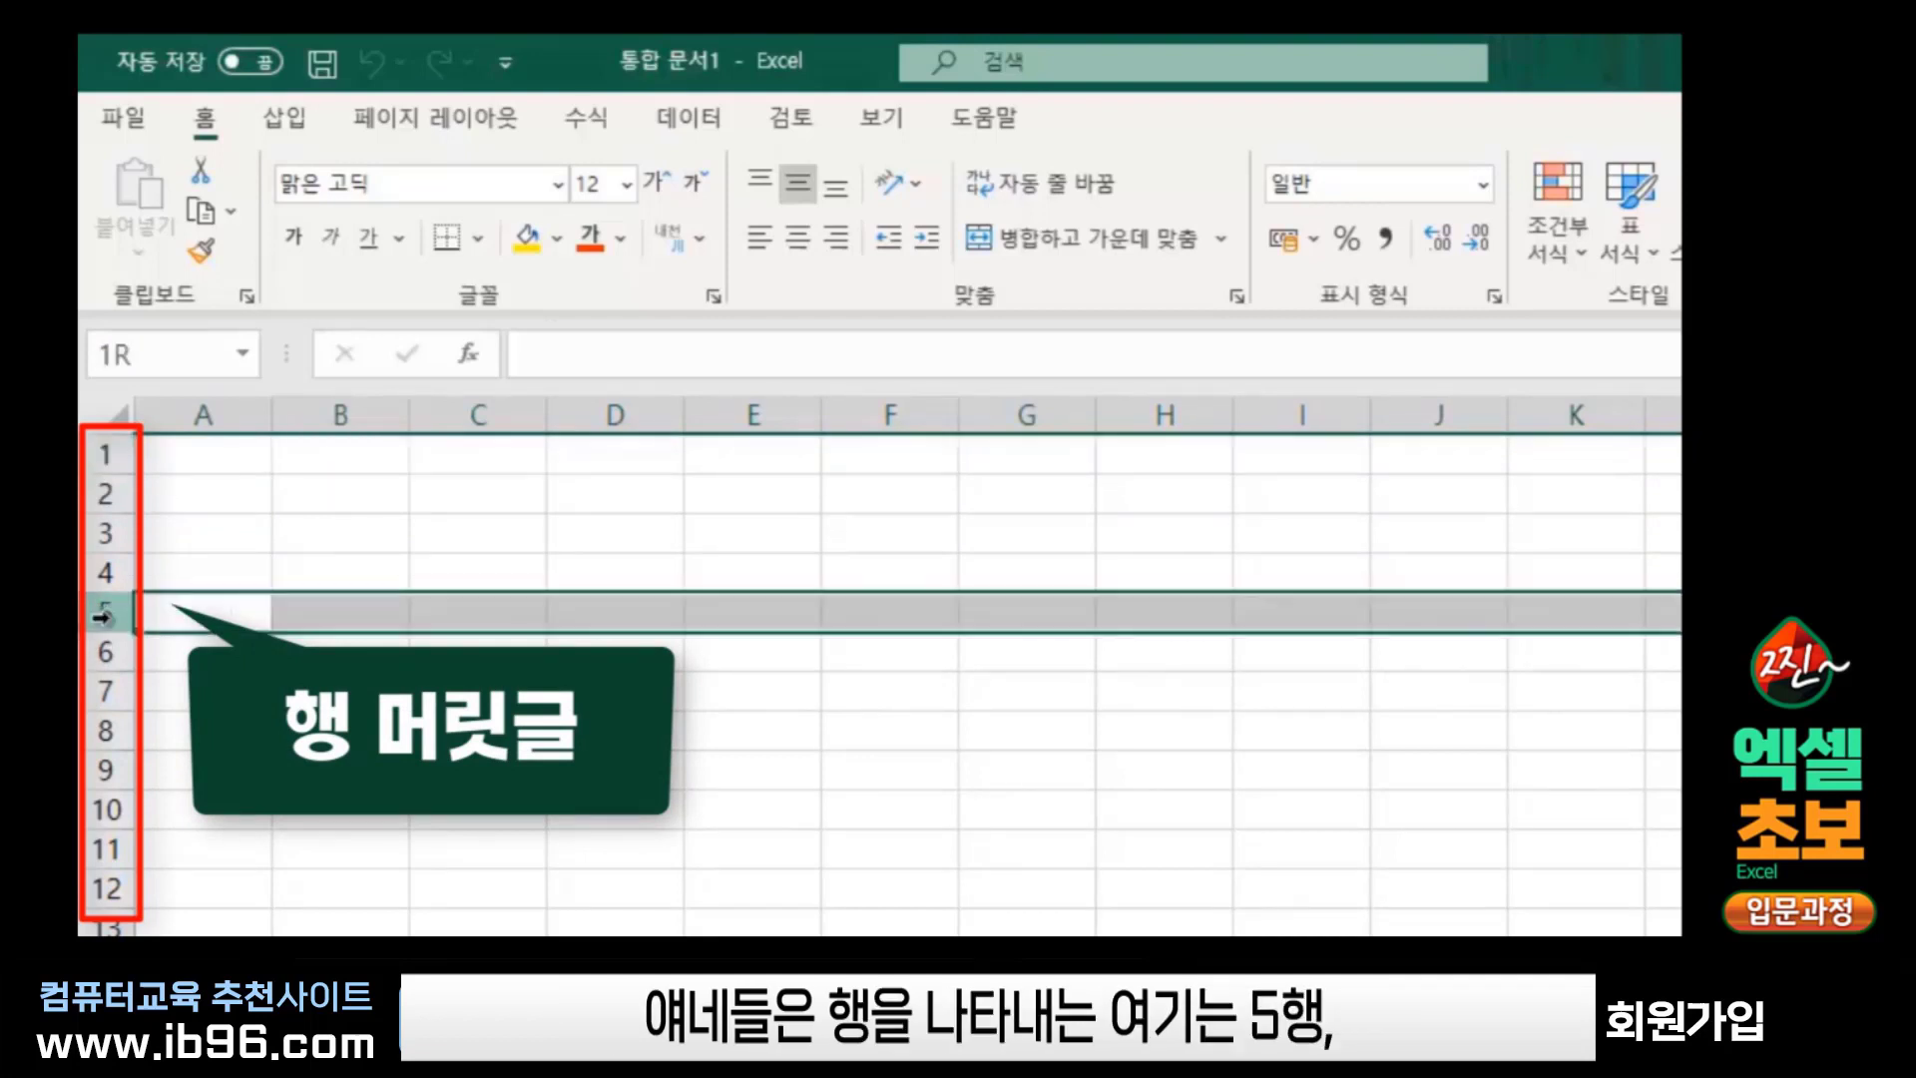
pyautogui.click(96, 650)
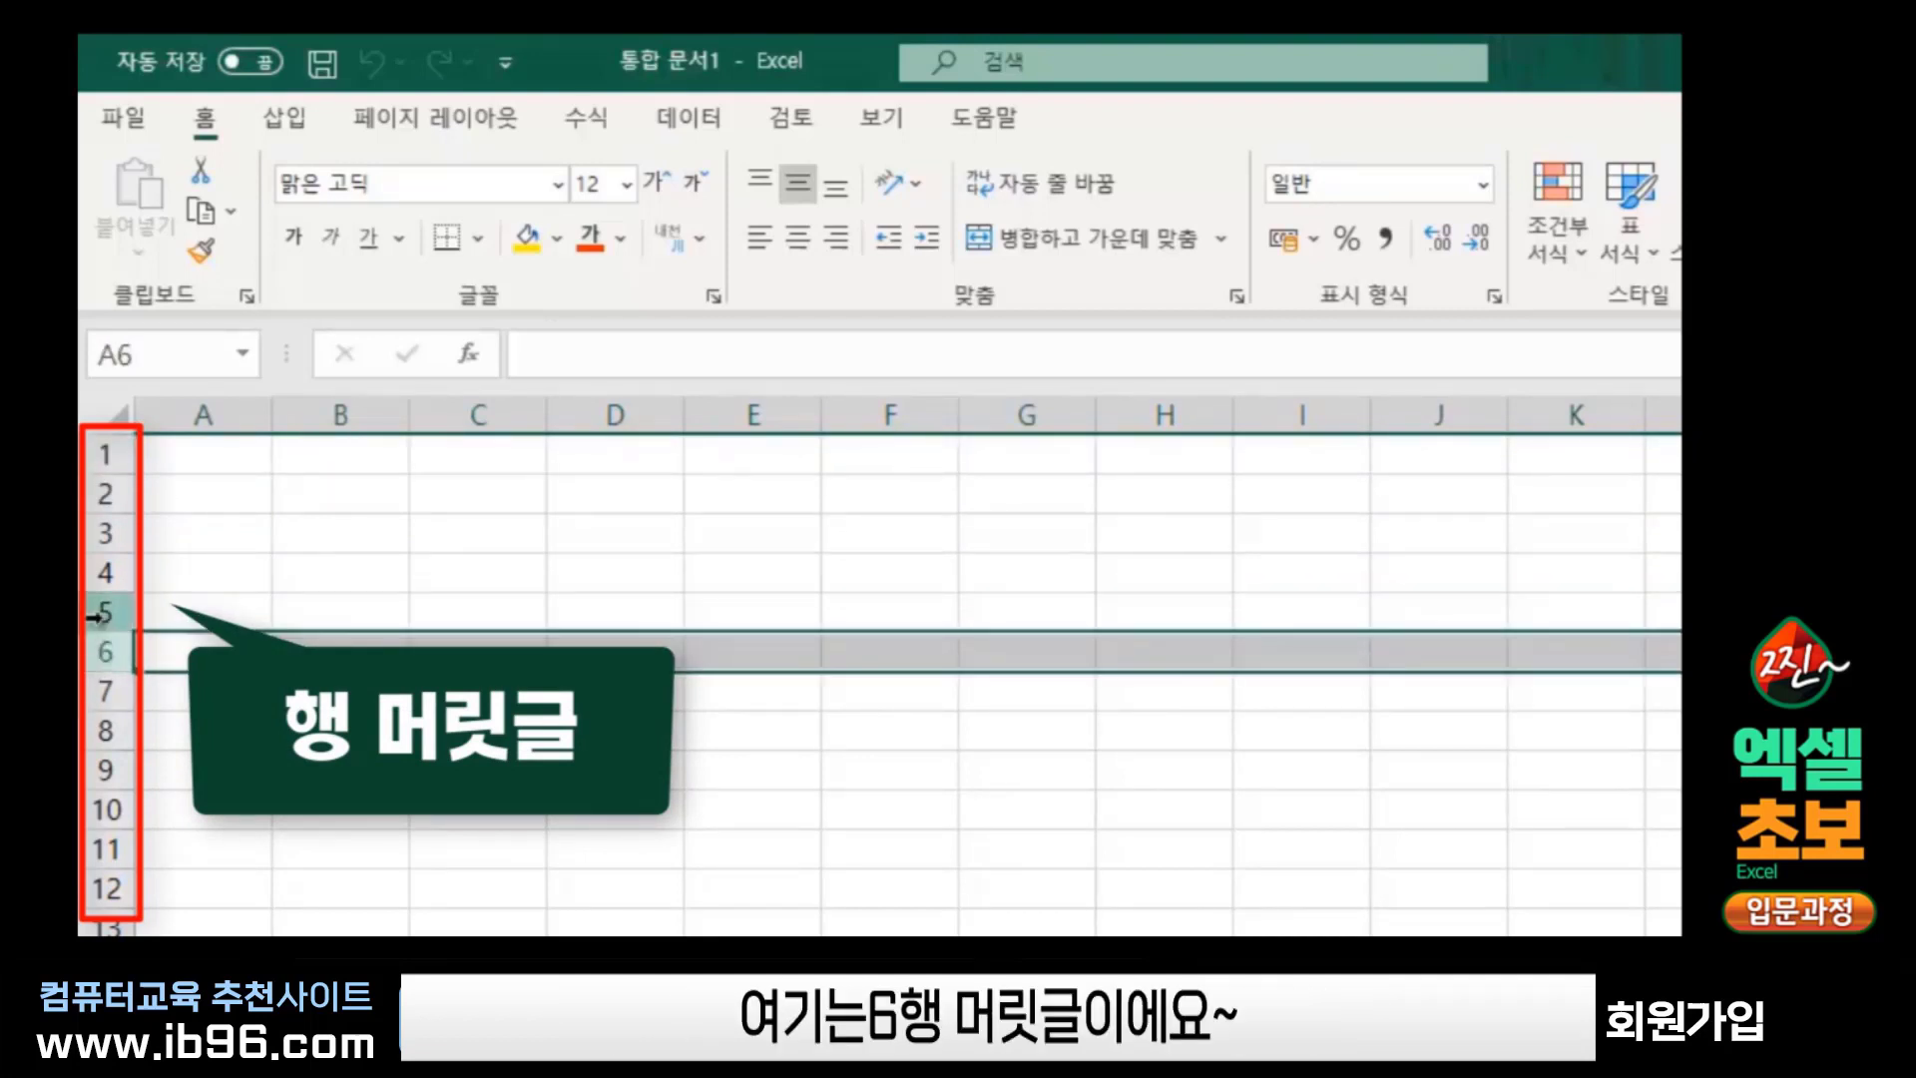
pyautogui.click(99, 612)
pyautogui.click(100, 572)
pyautogui.click(689, 715)
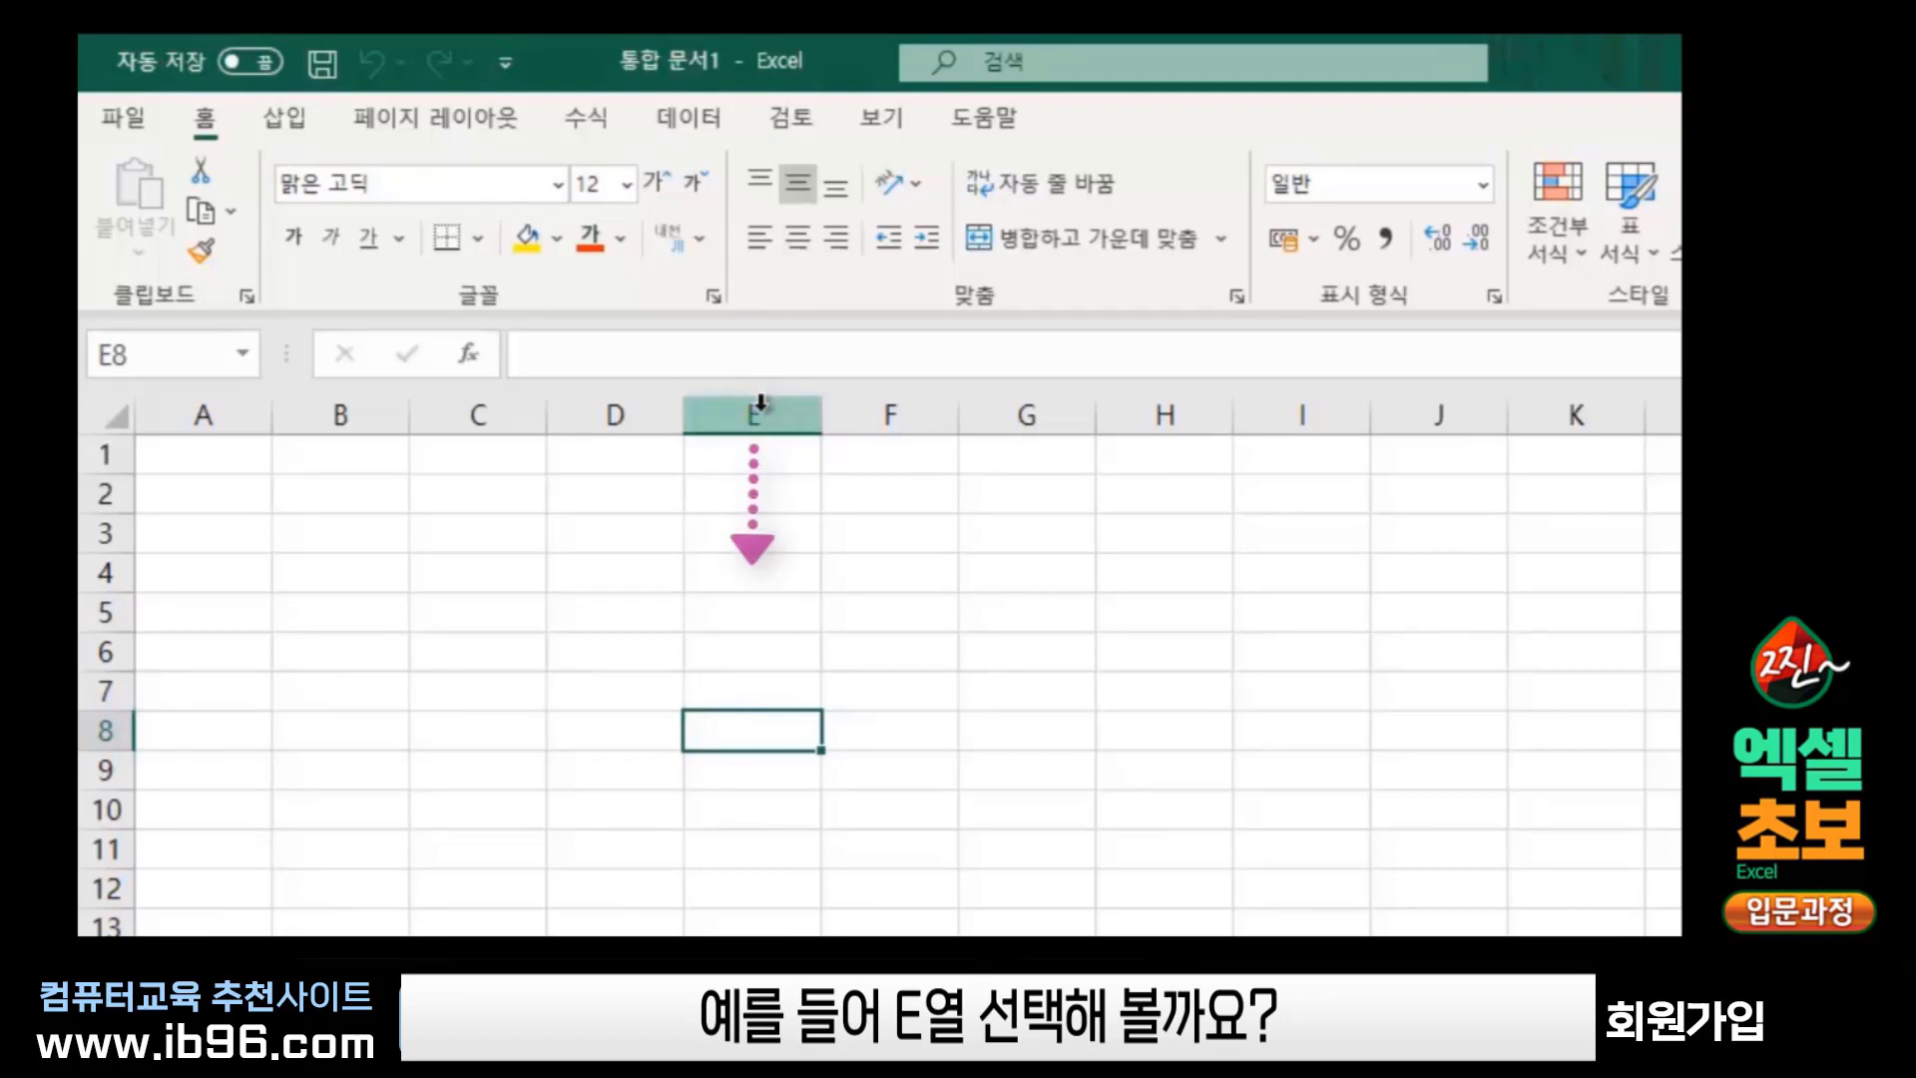
pyautogui.click(761, 404)
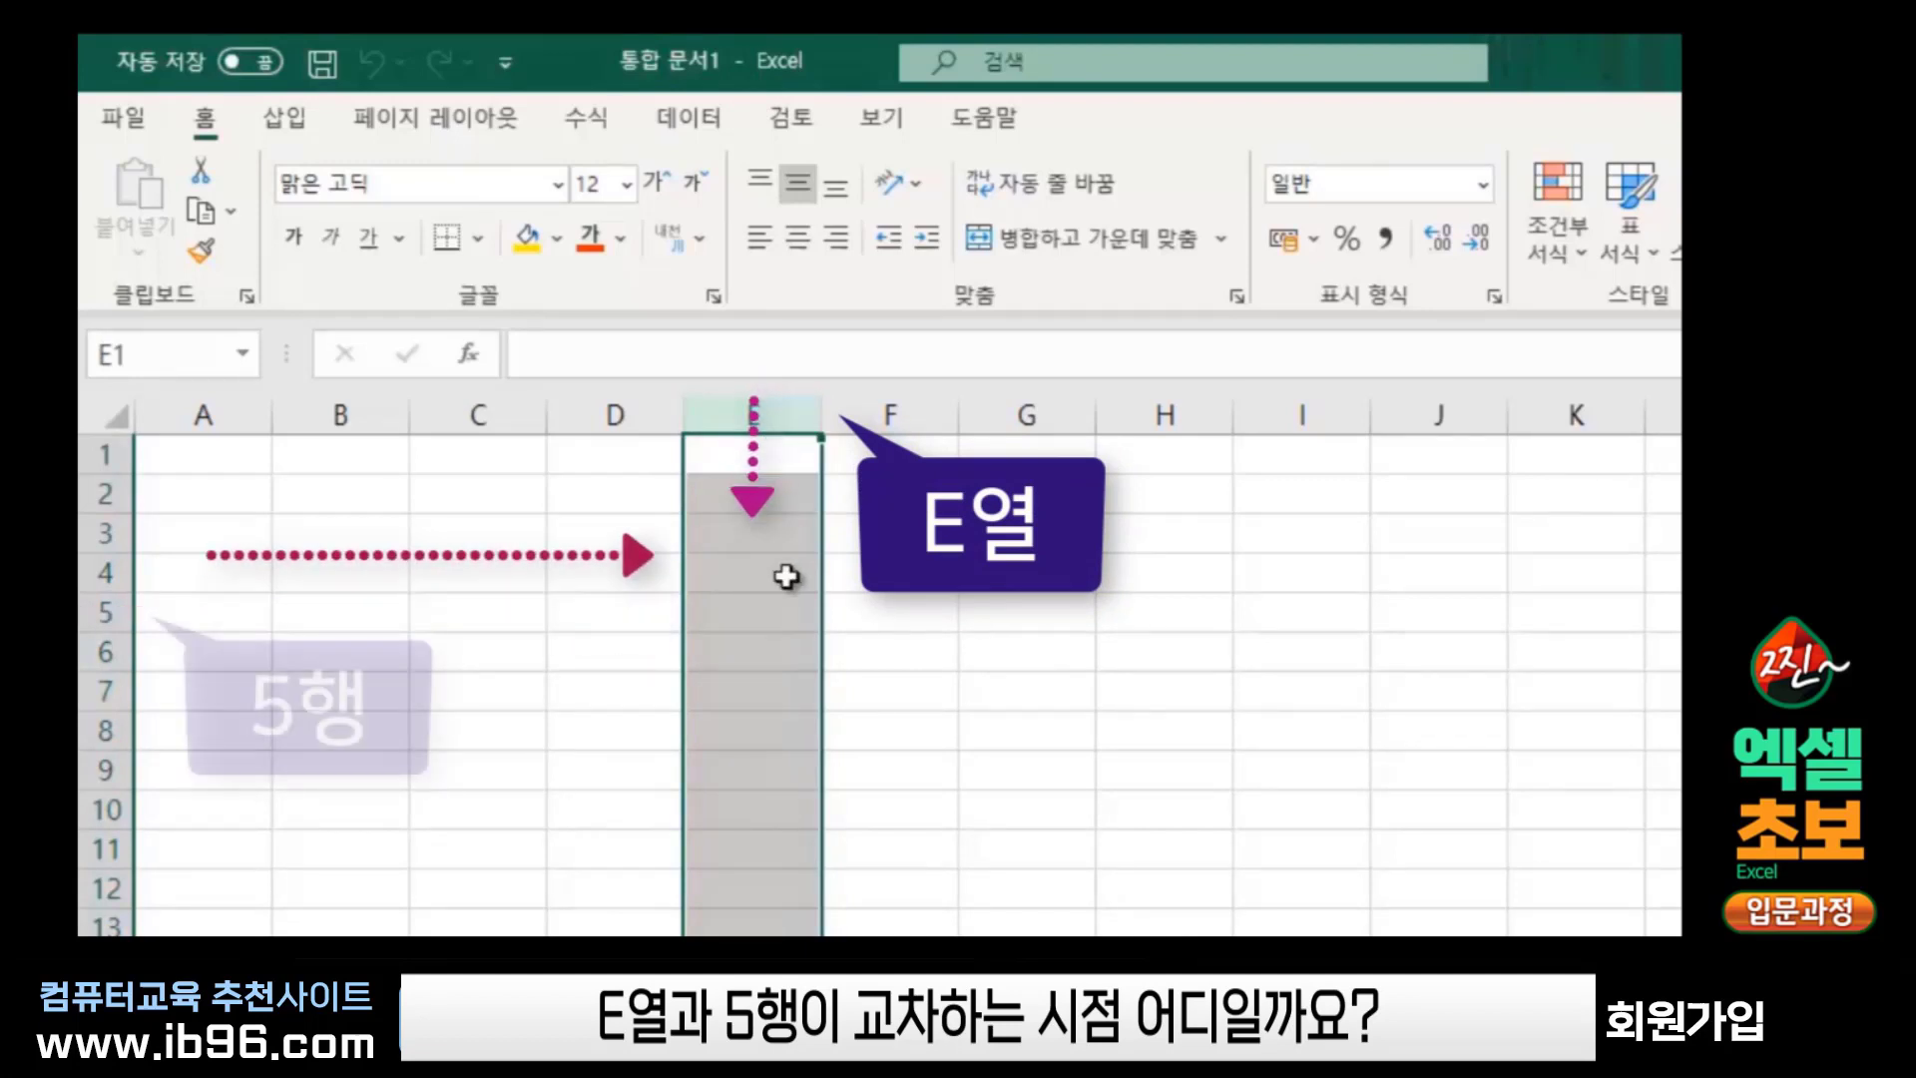
pyautogui.click(111, 611)
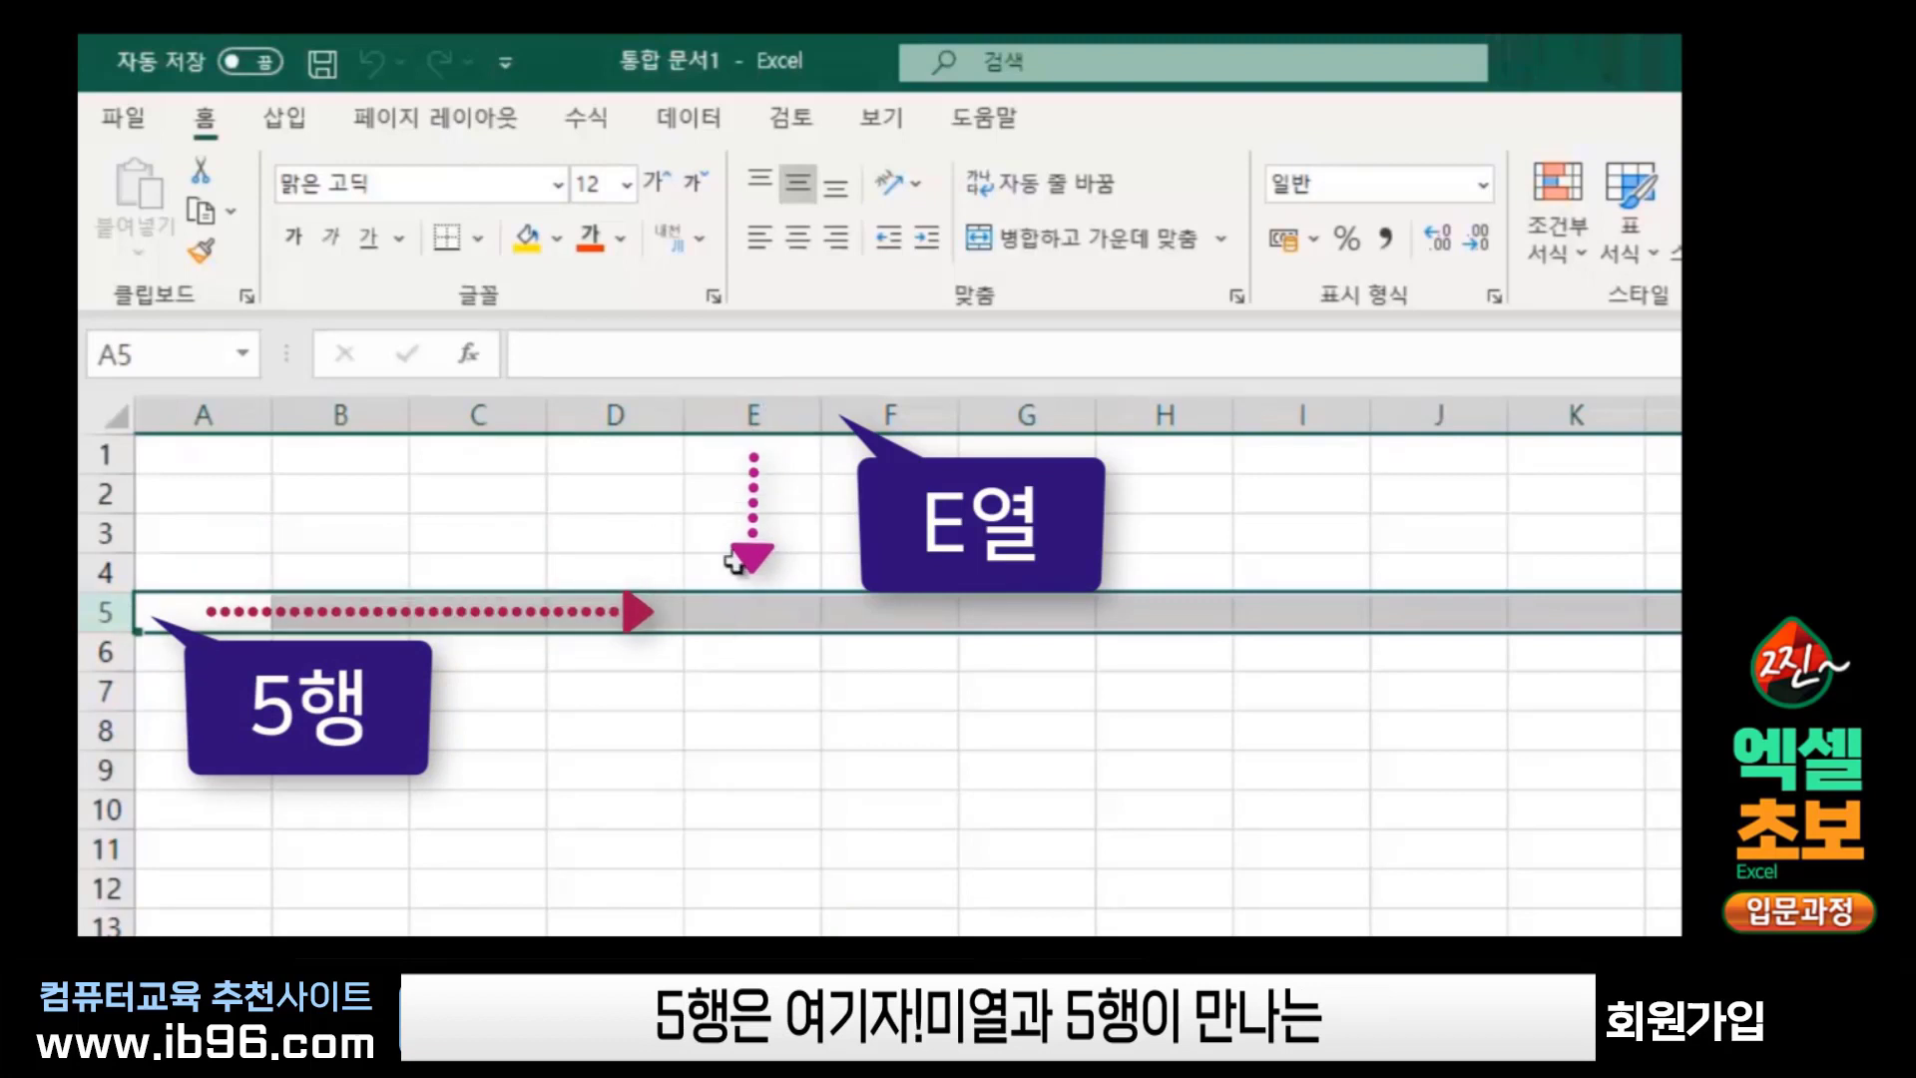
pyautogui.click(755, 610)
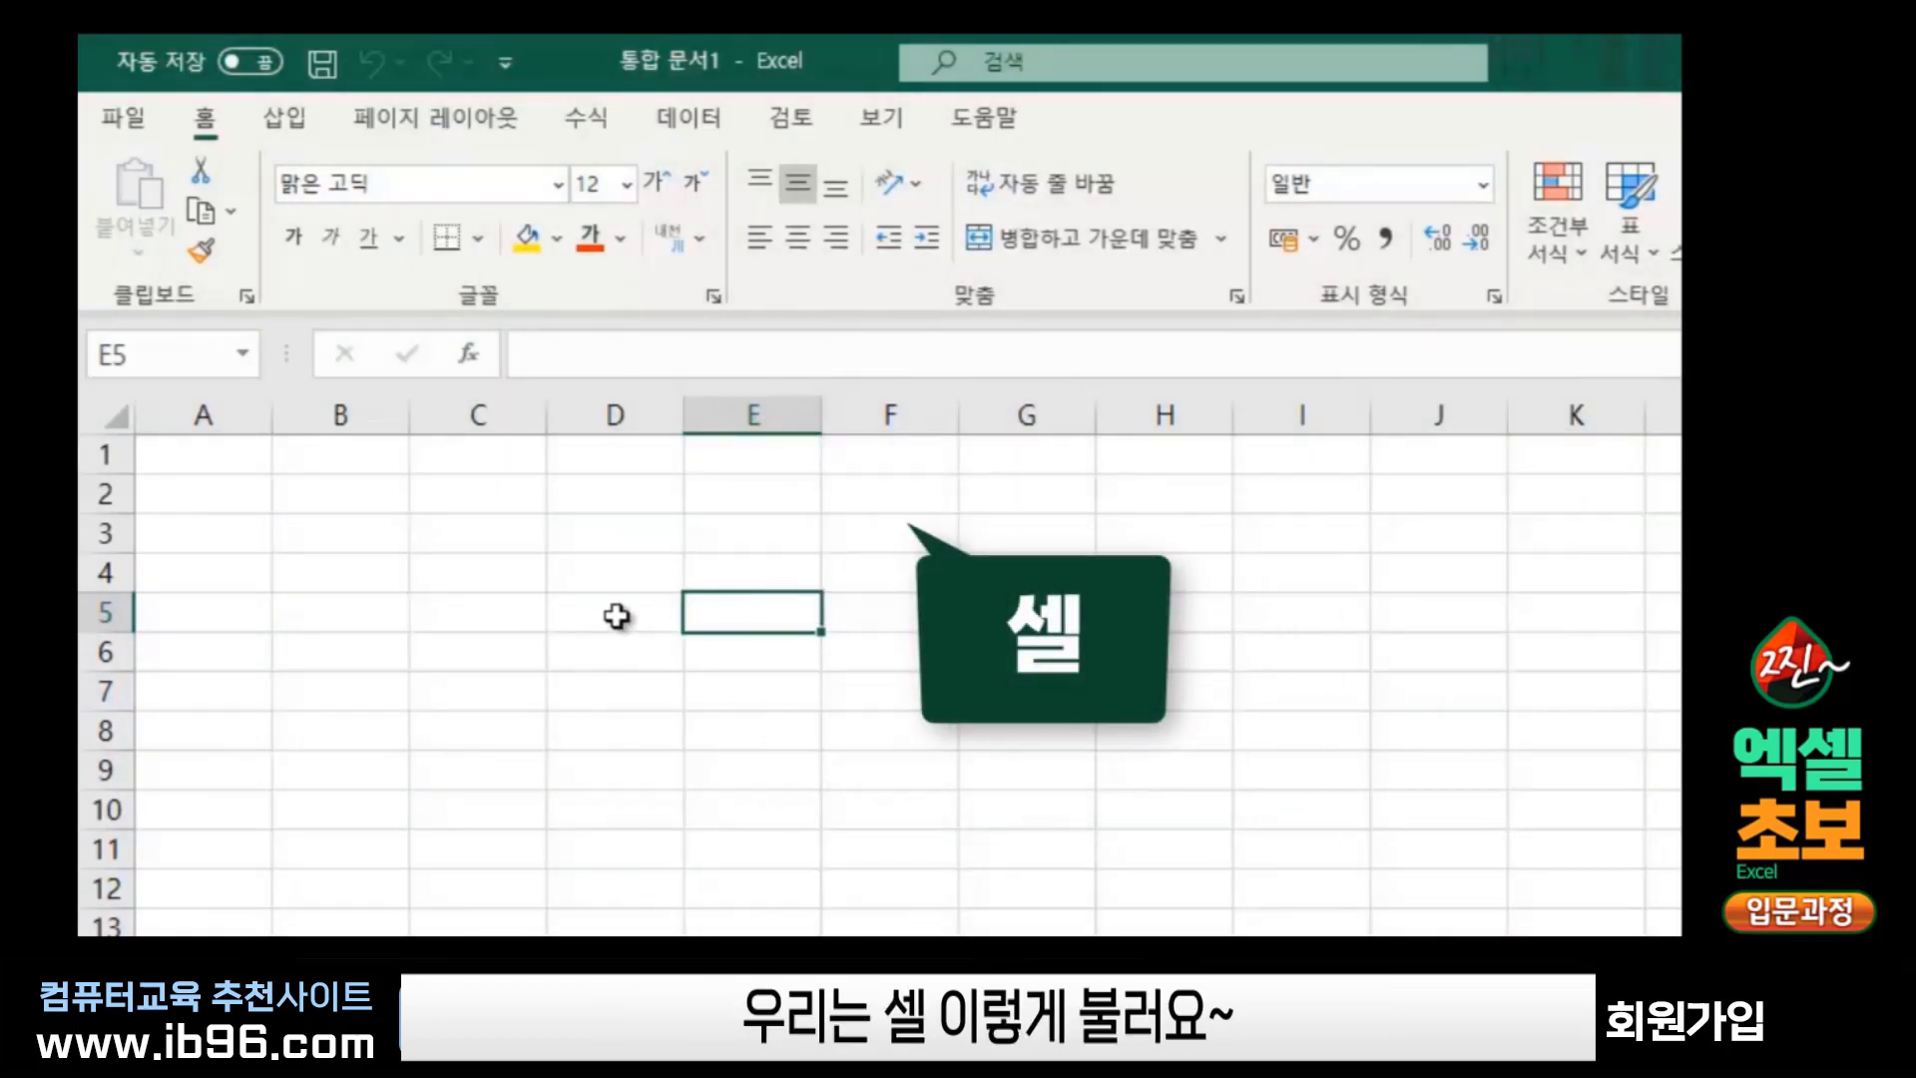
pyautogui.click(616, 615)
pyautogui.click(505, 624)
pyautogui.click(616, 659)
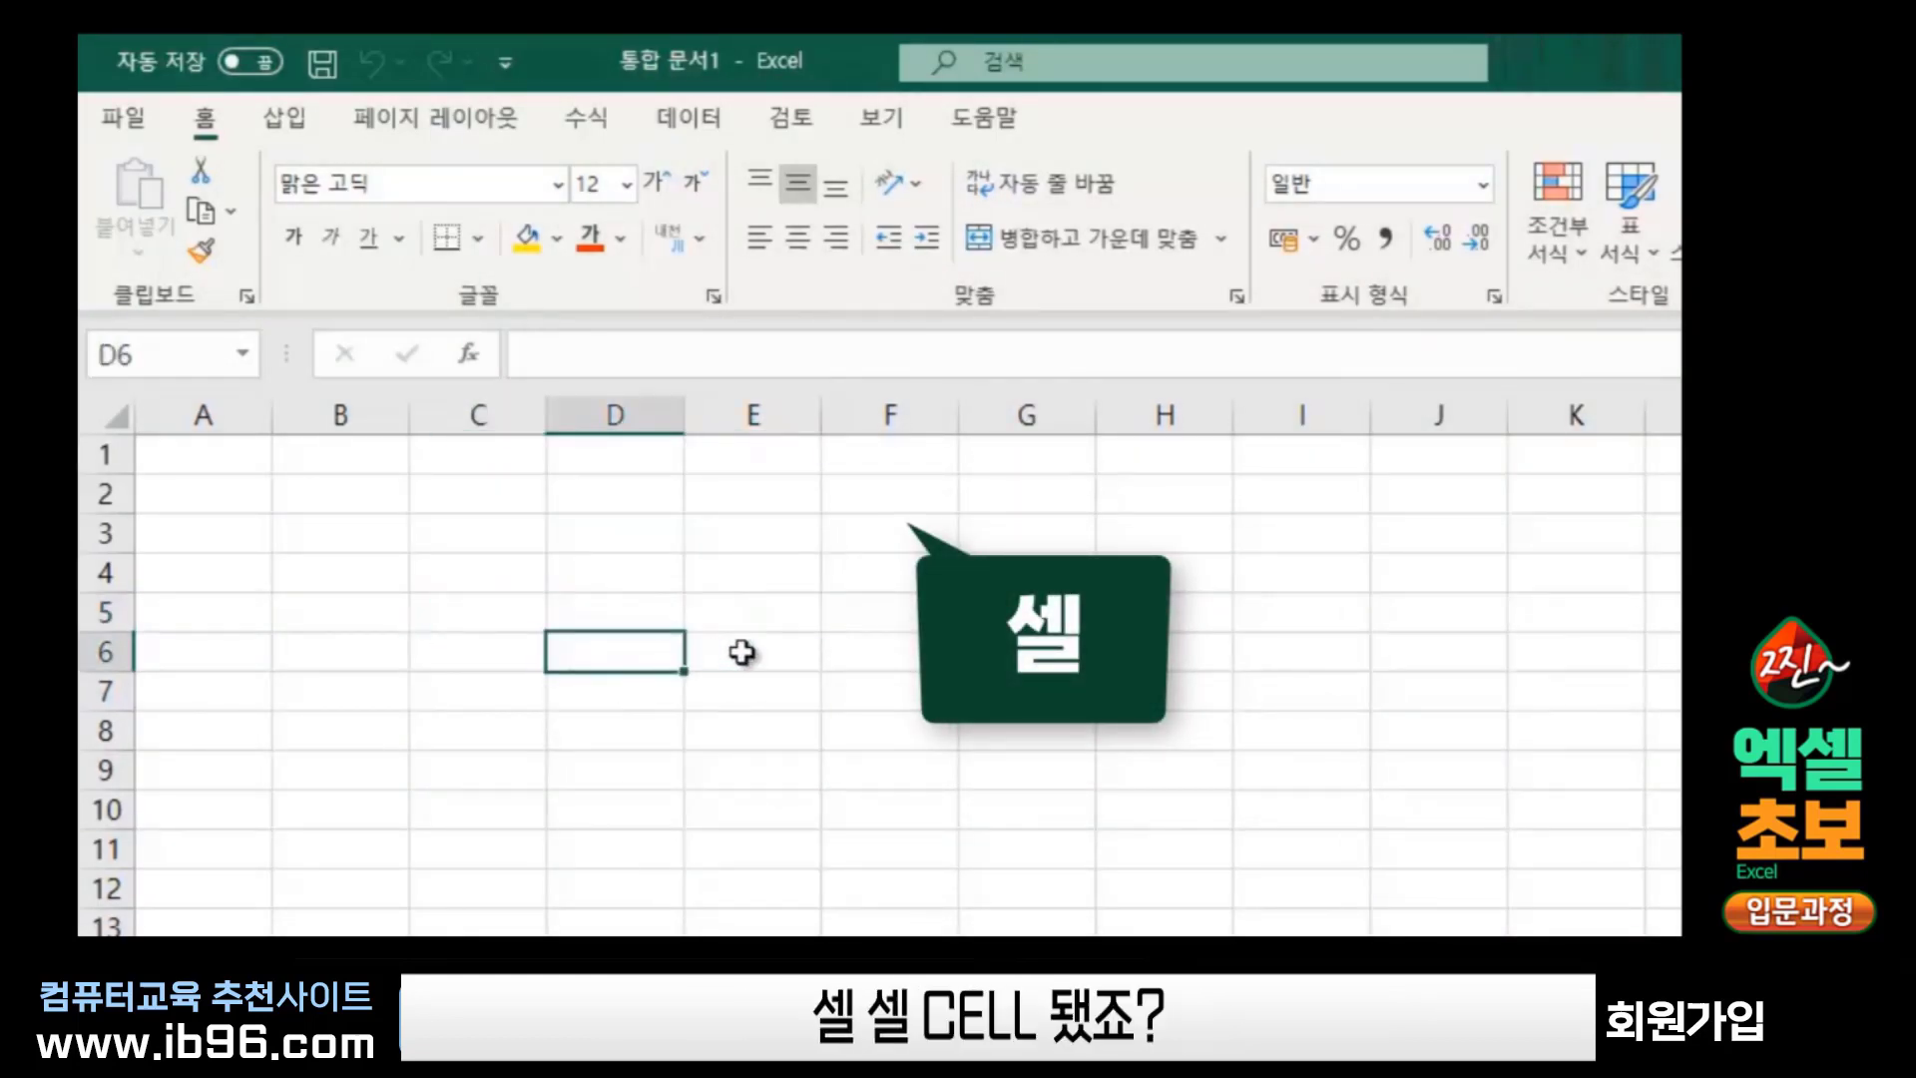
pyautogui.click(741, 652)
pyautogui.click(744, 699)
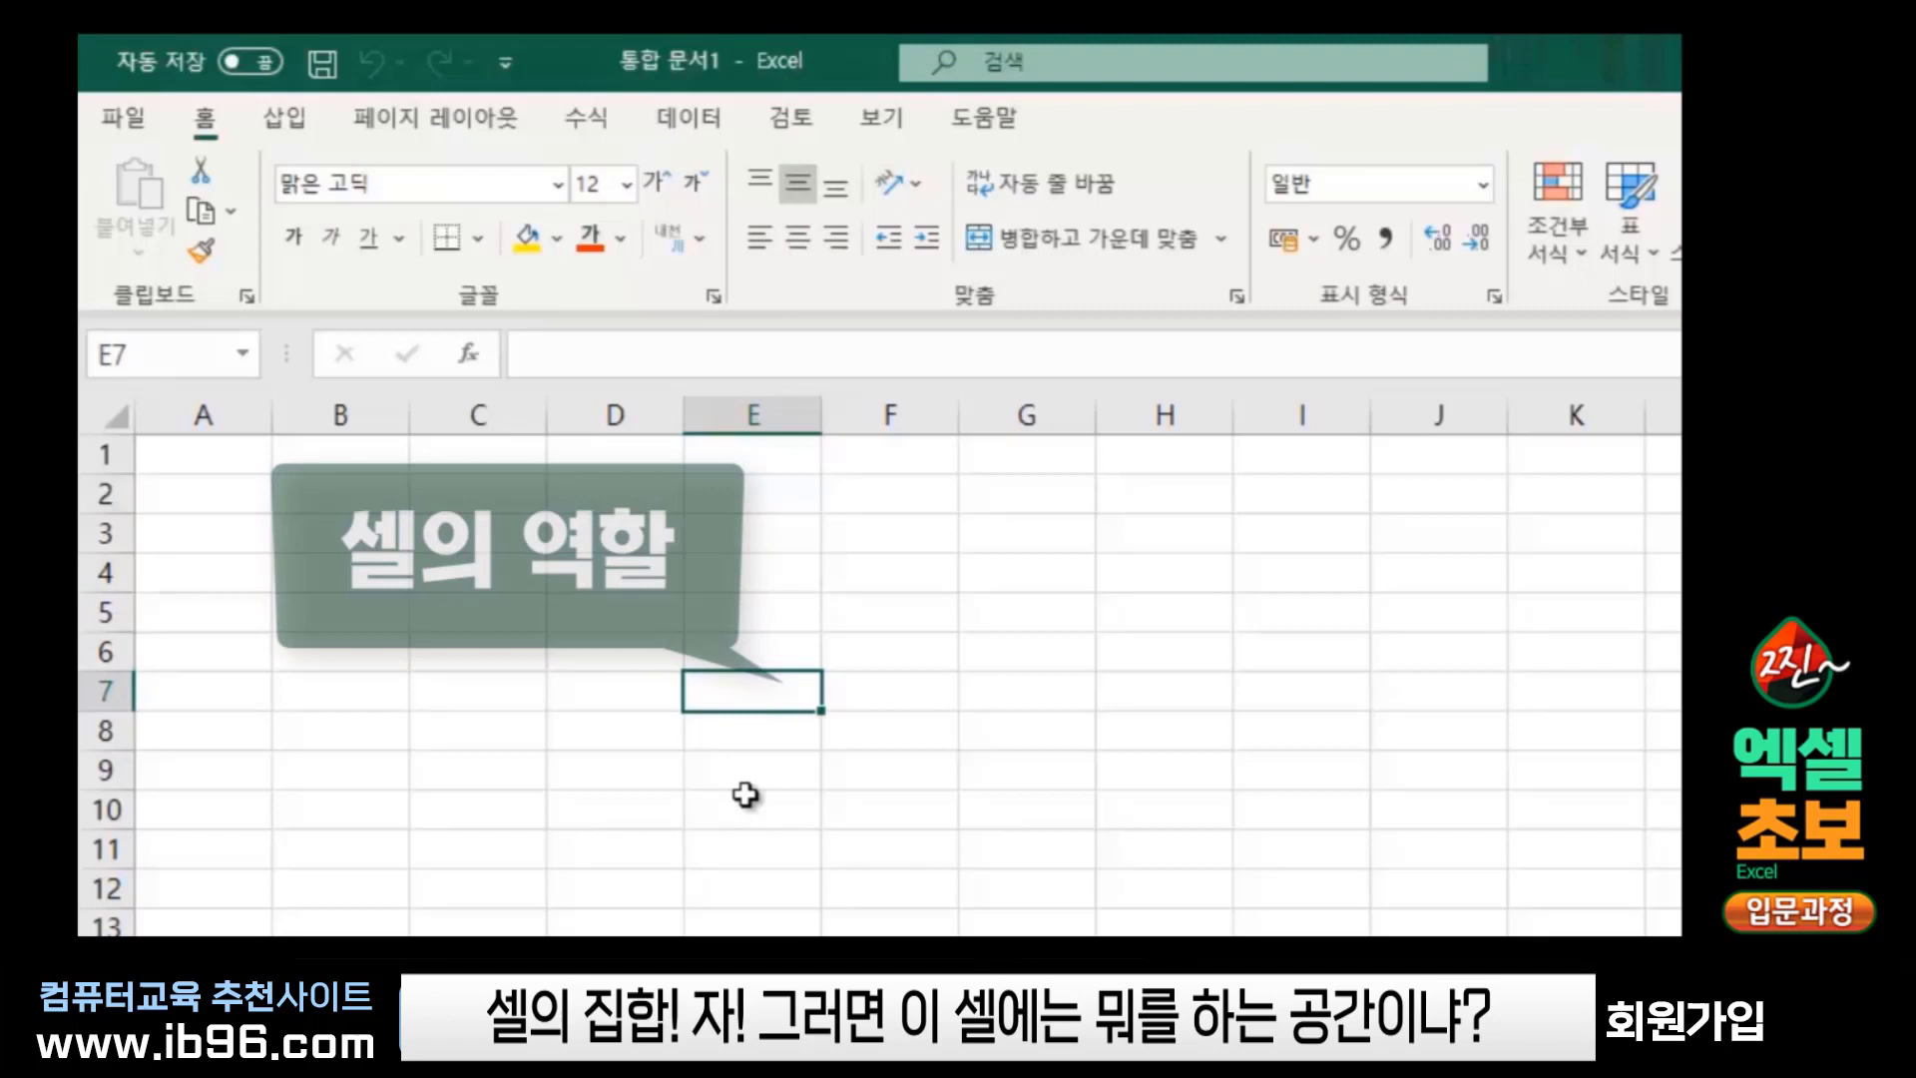
pyautogui.click(745, 794)
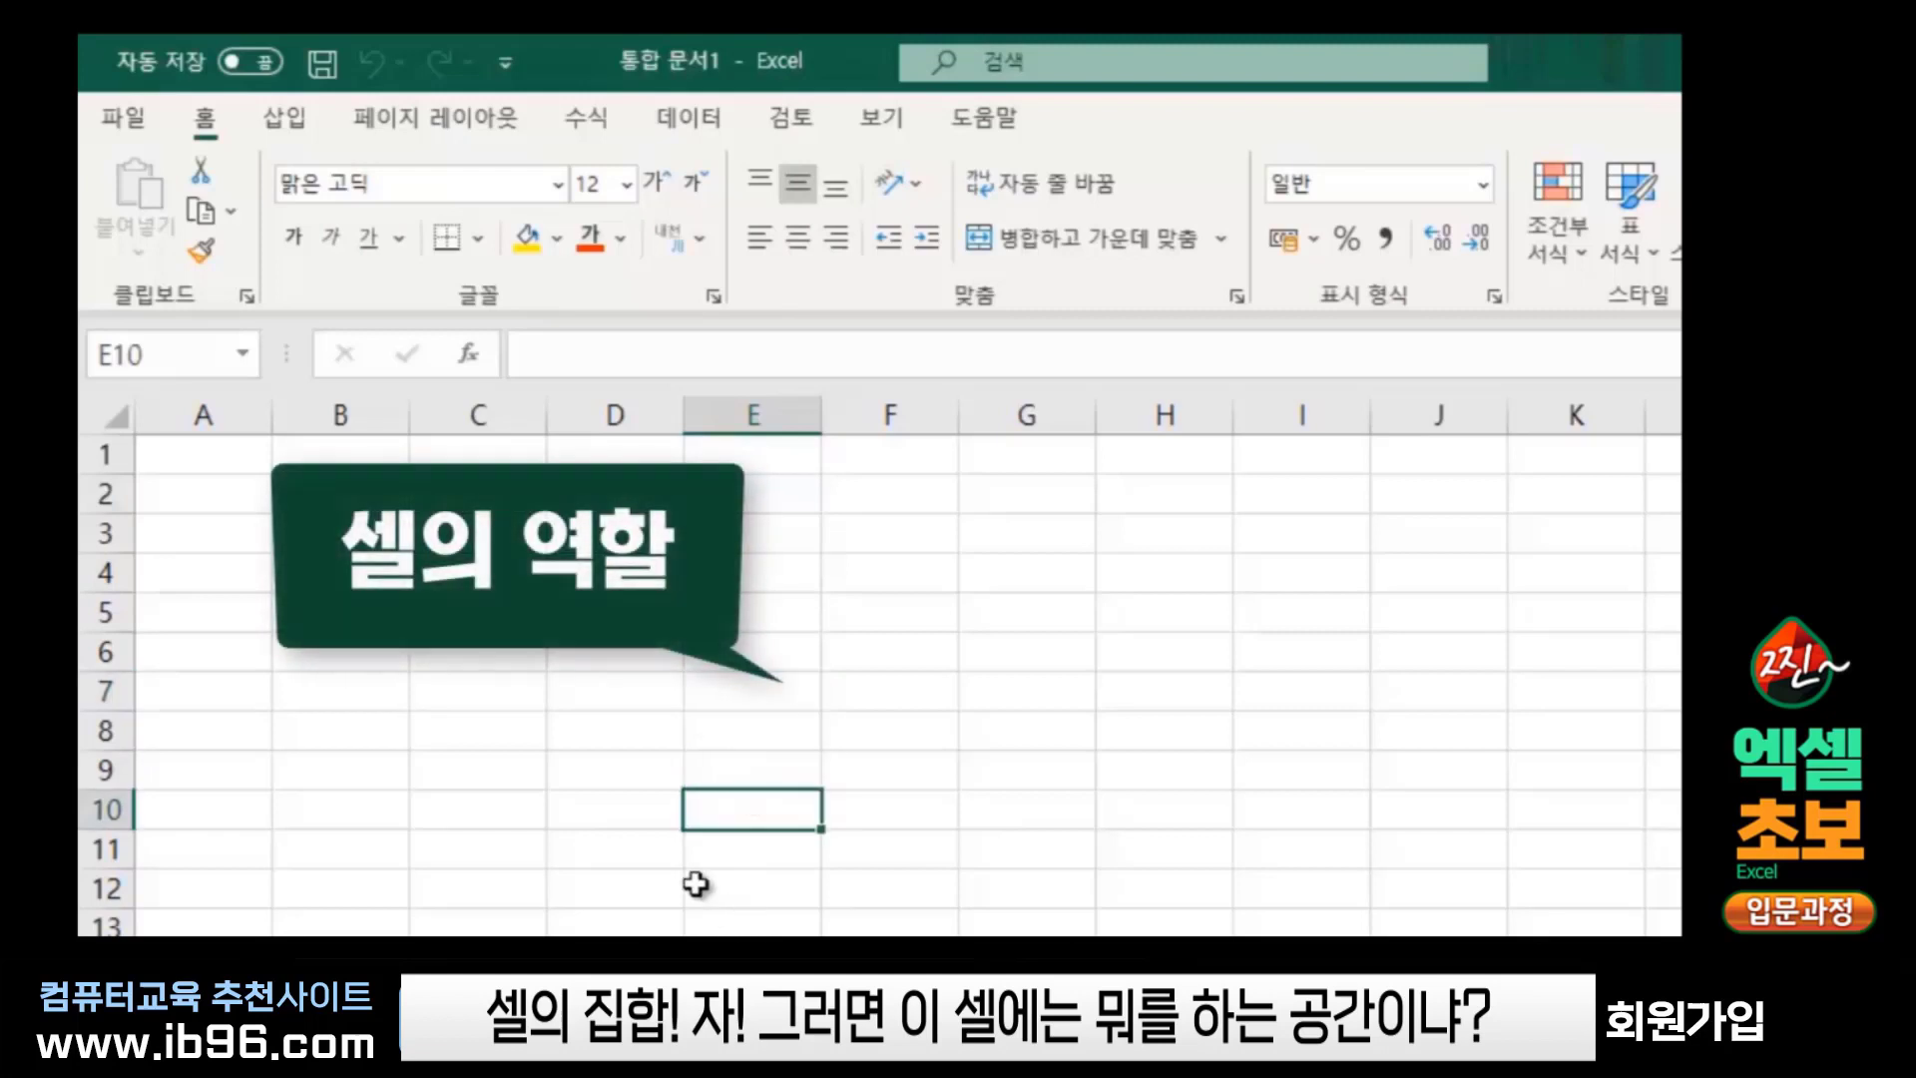
pyautogui.click(615, 533)
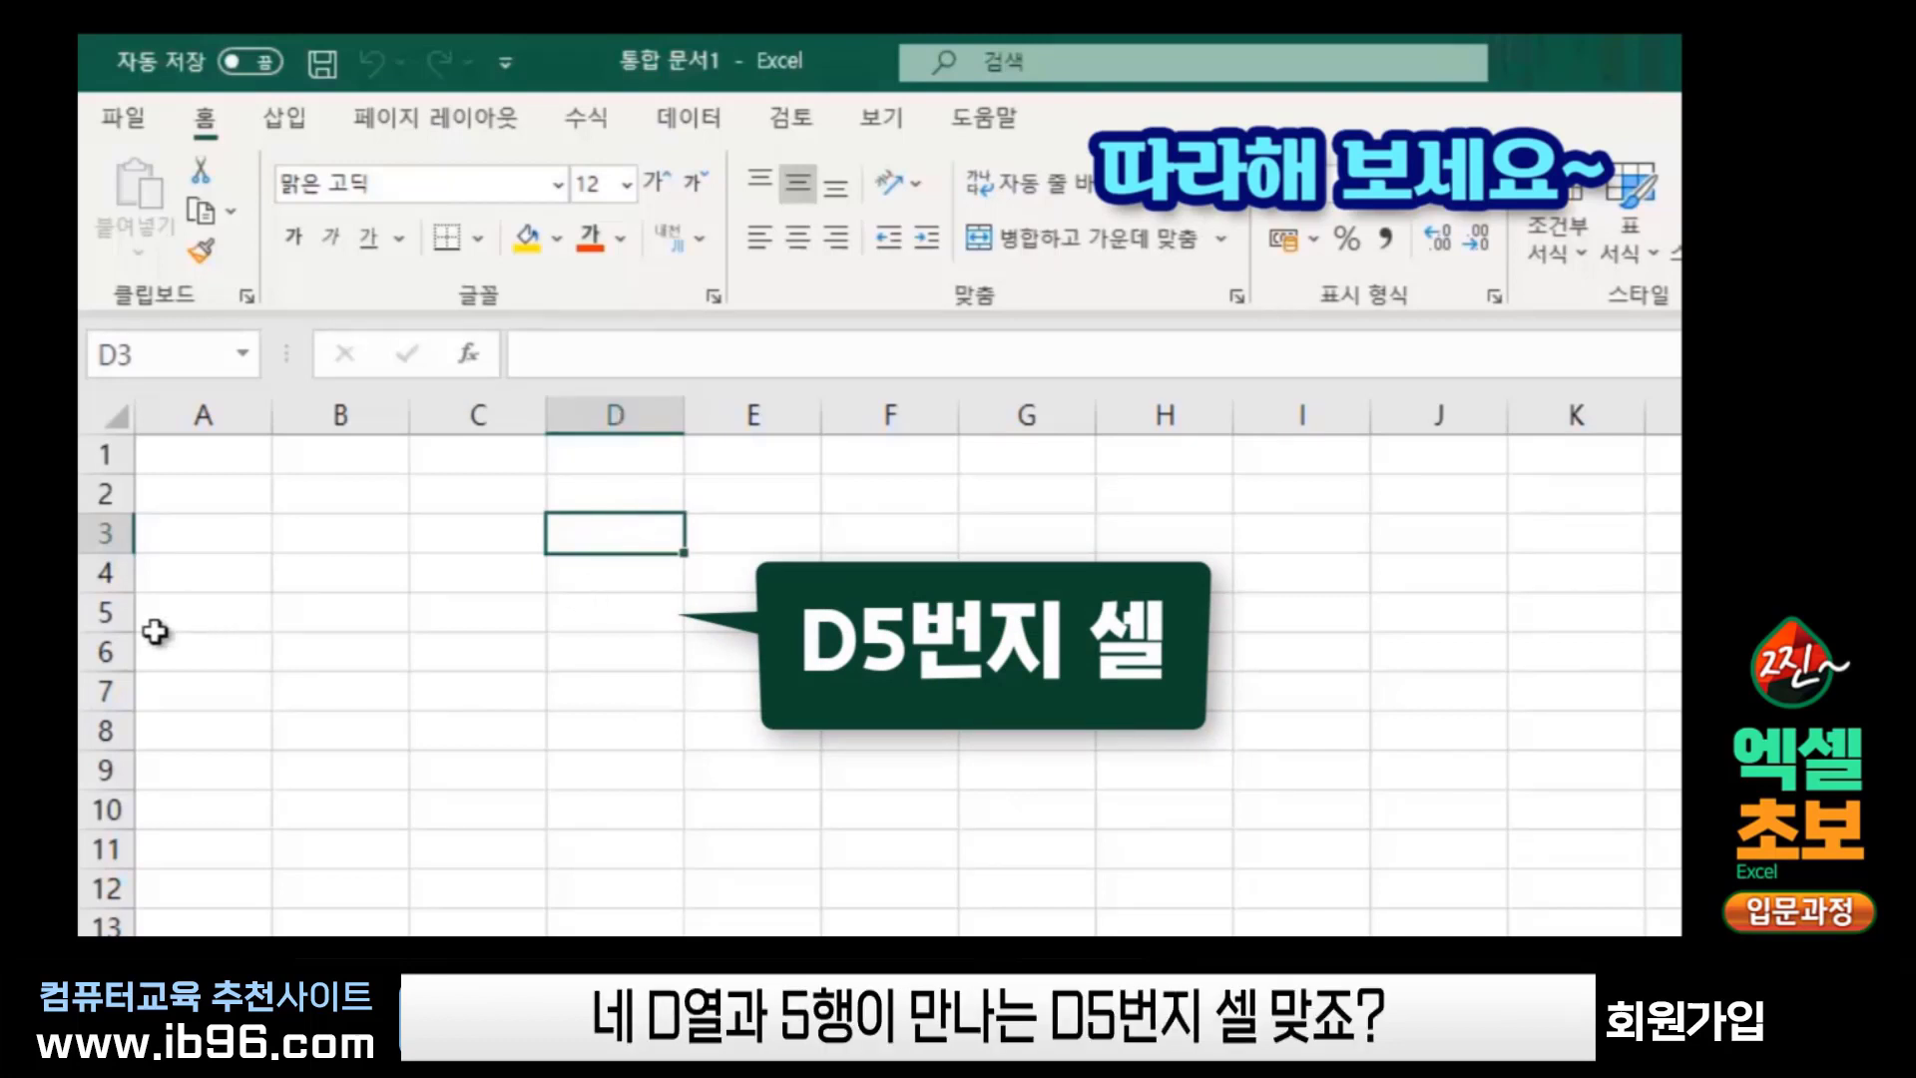
pyautogui.click(604, 614)
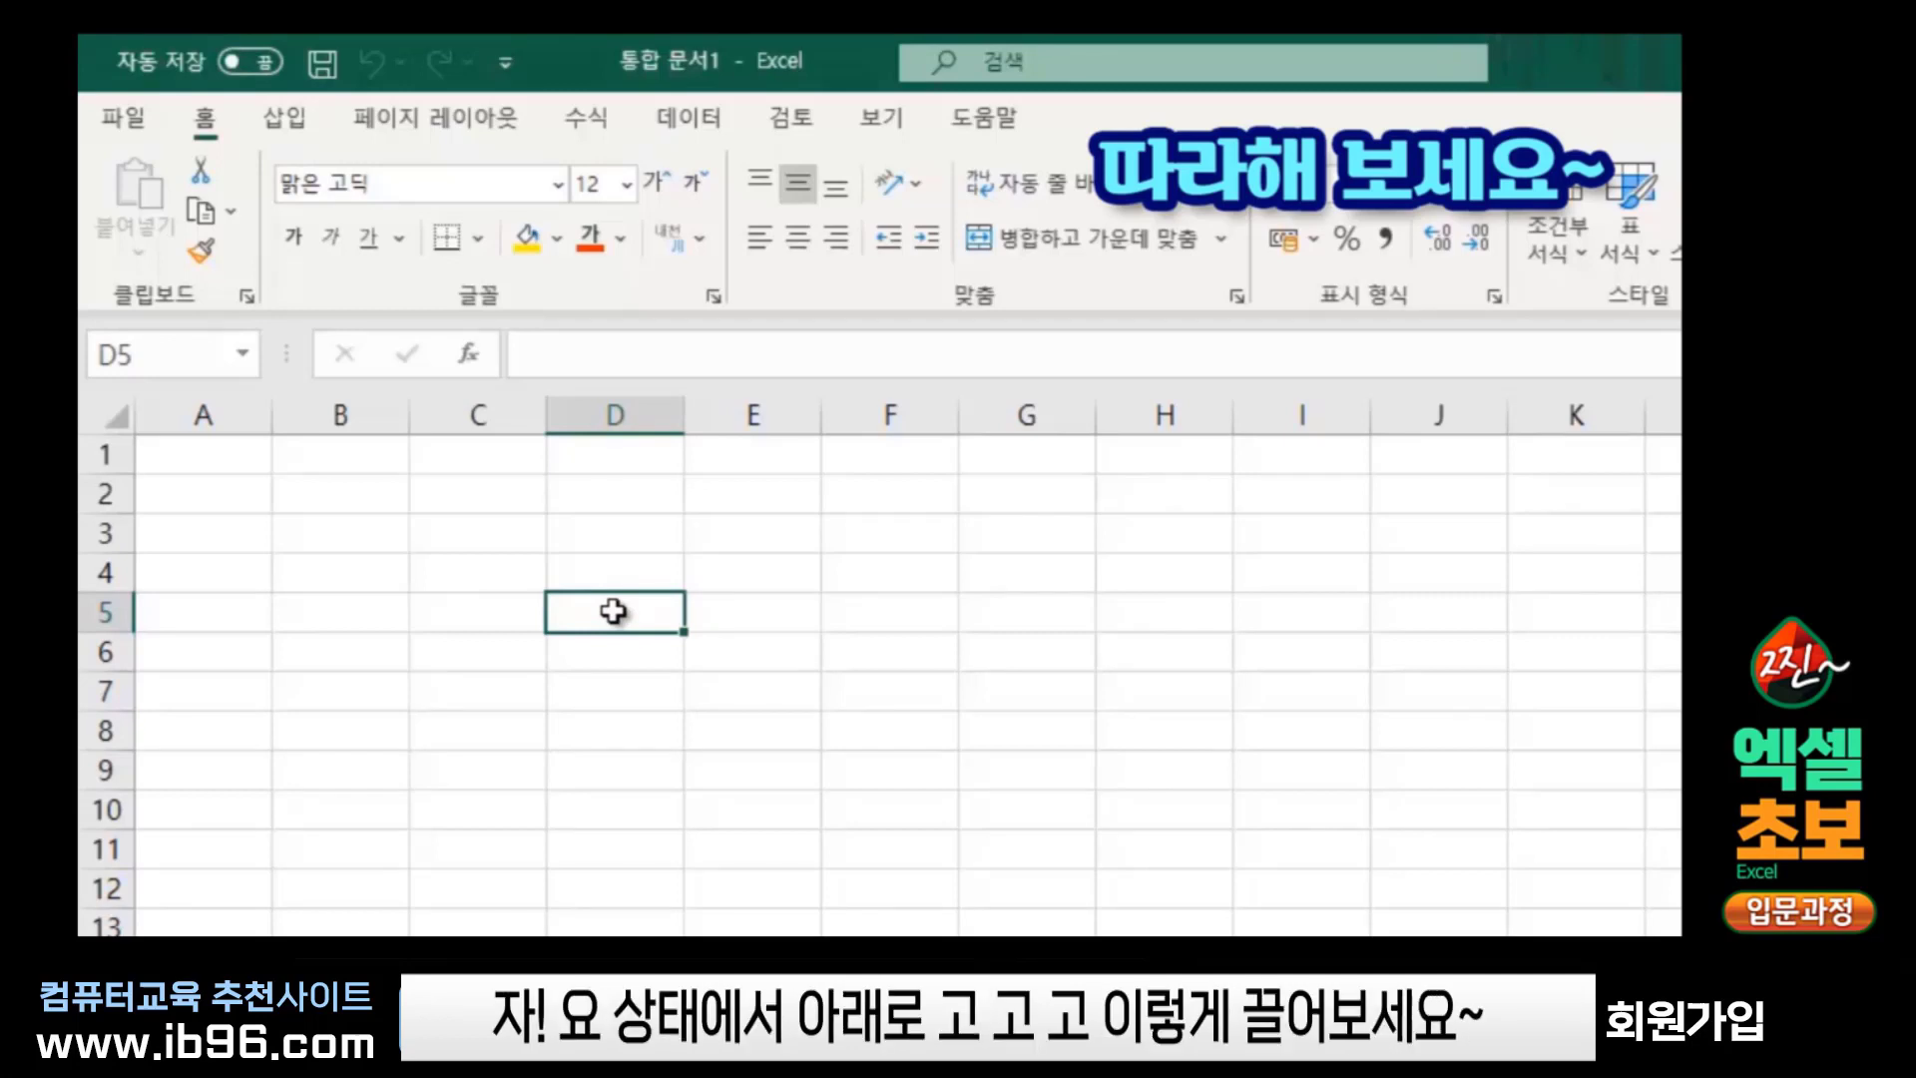
pyautogui.moveTo(613, 611); pyautogui.dragTo(591, 803)
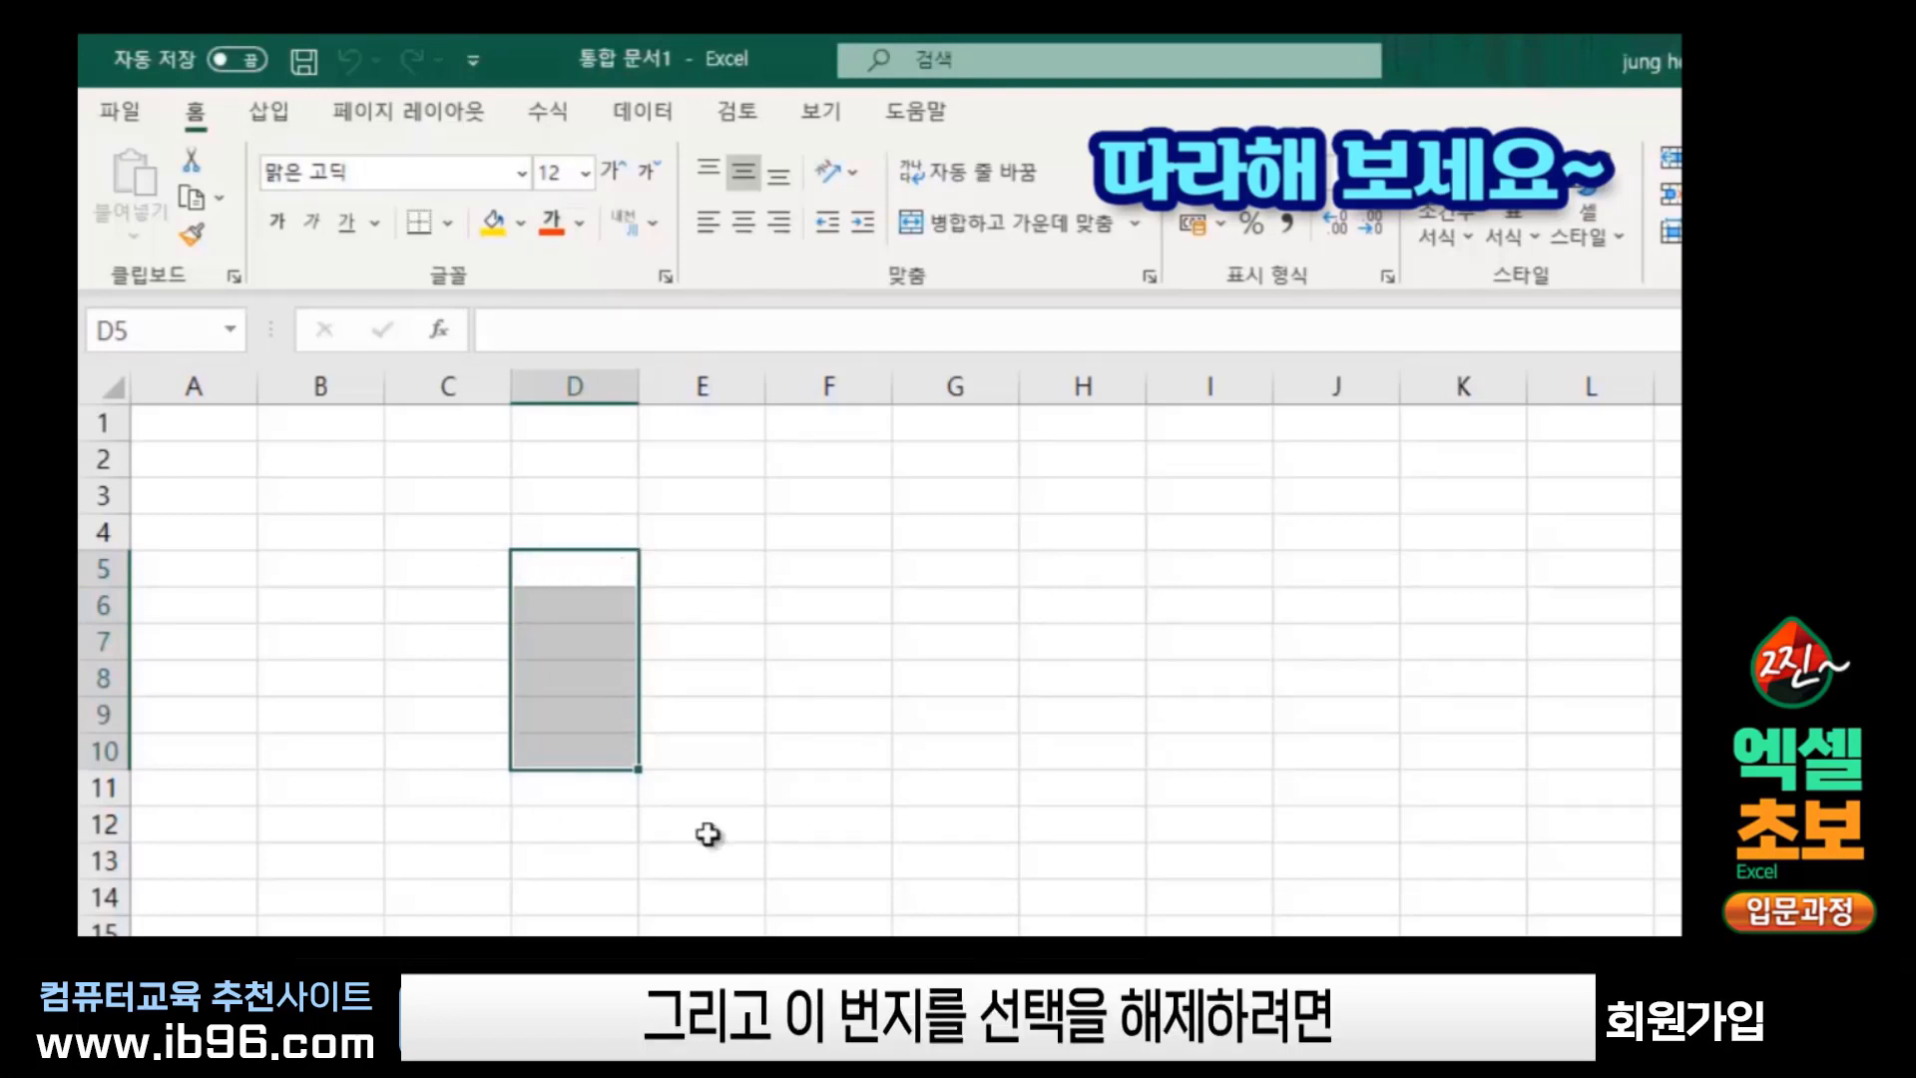
pyautogui.click(1098, 525)
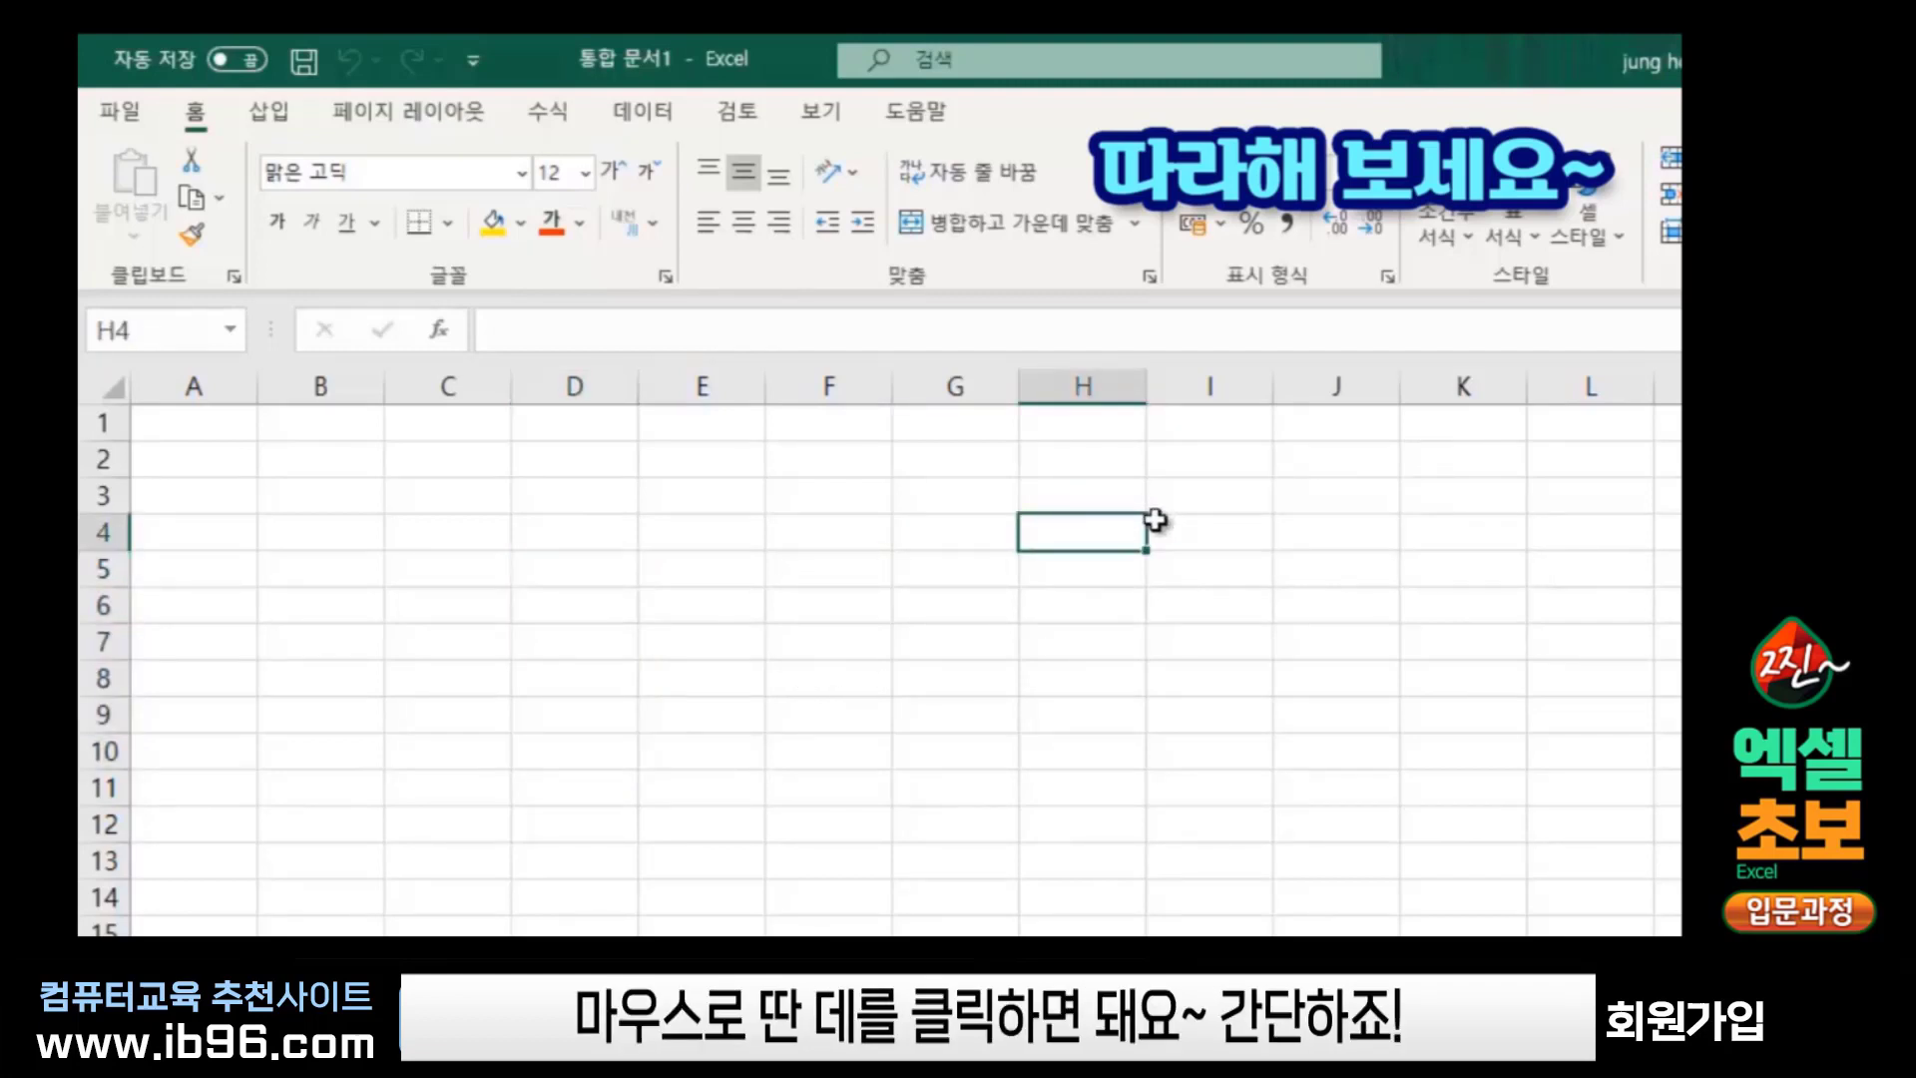
pyautogui.click(192, 459)
pyautogui.click(349, 462)
pyautogui.click(451, 459)
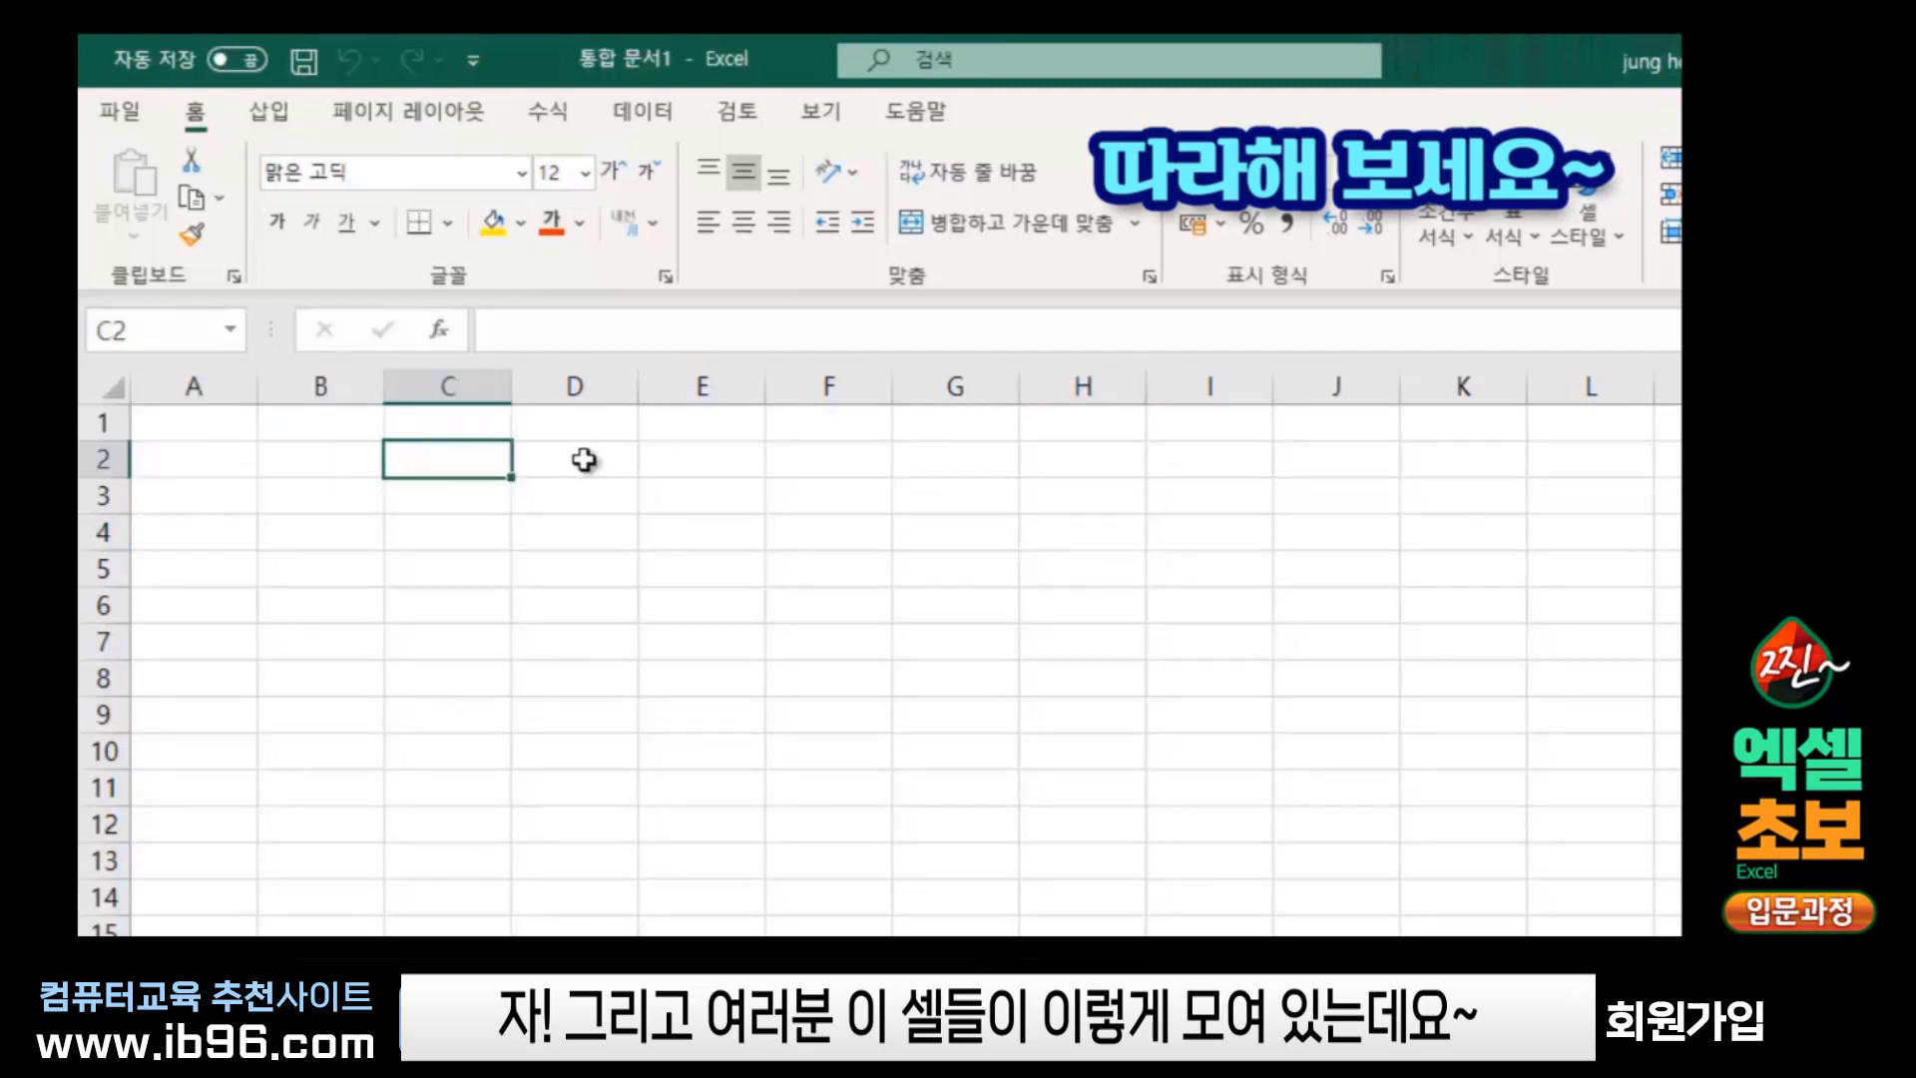
pyautogui.click(584, 459)
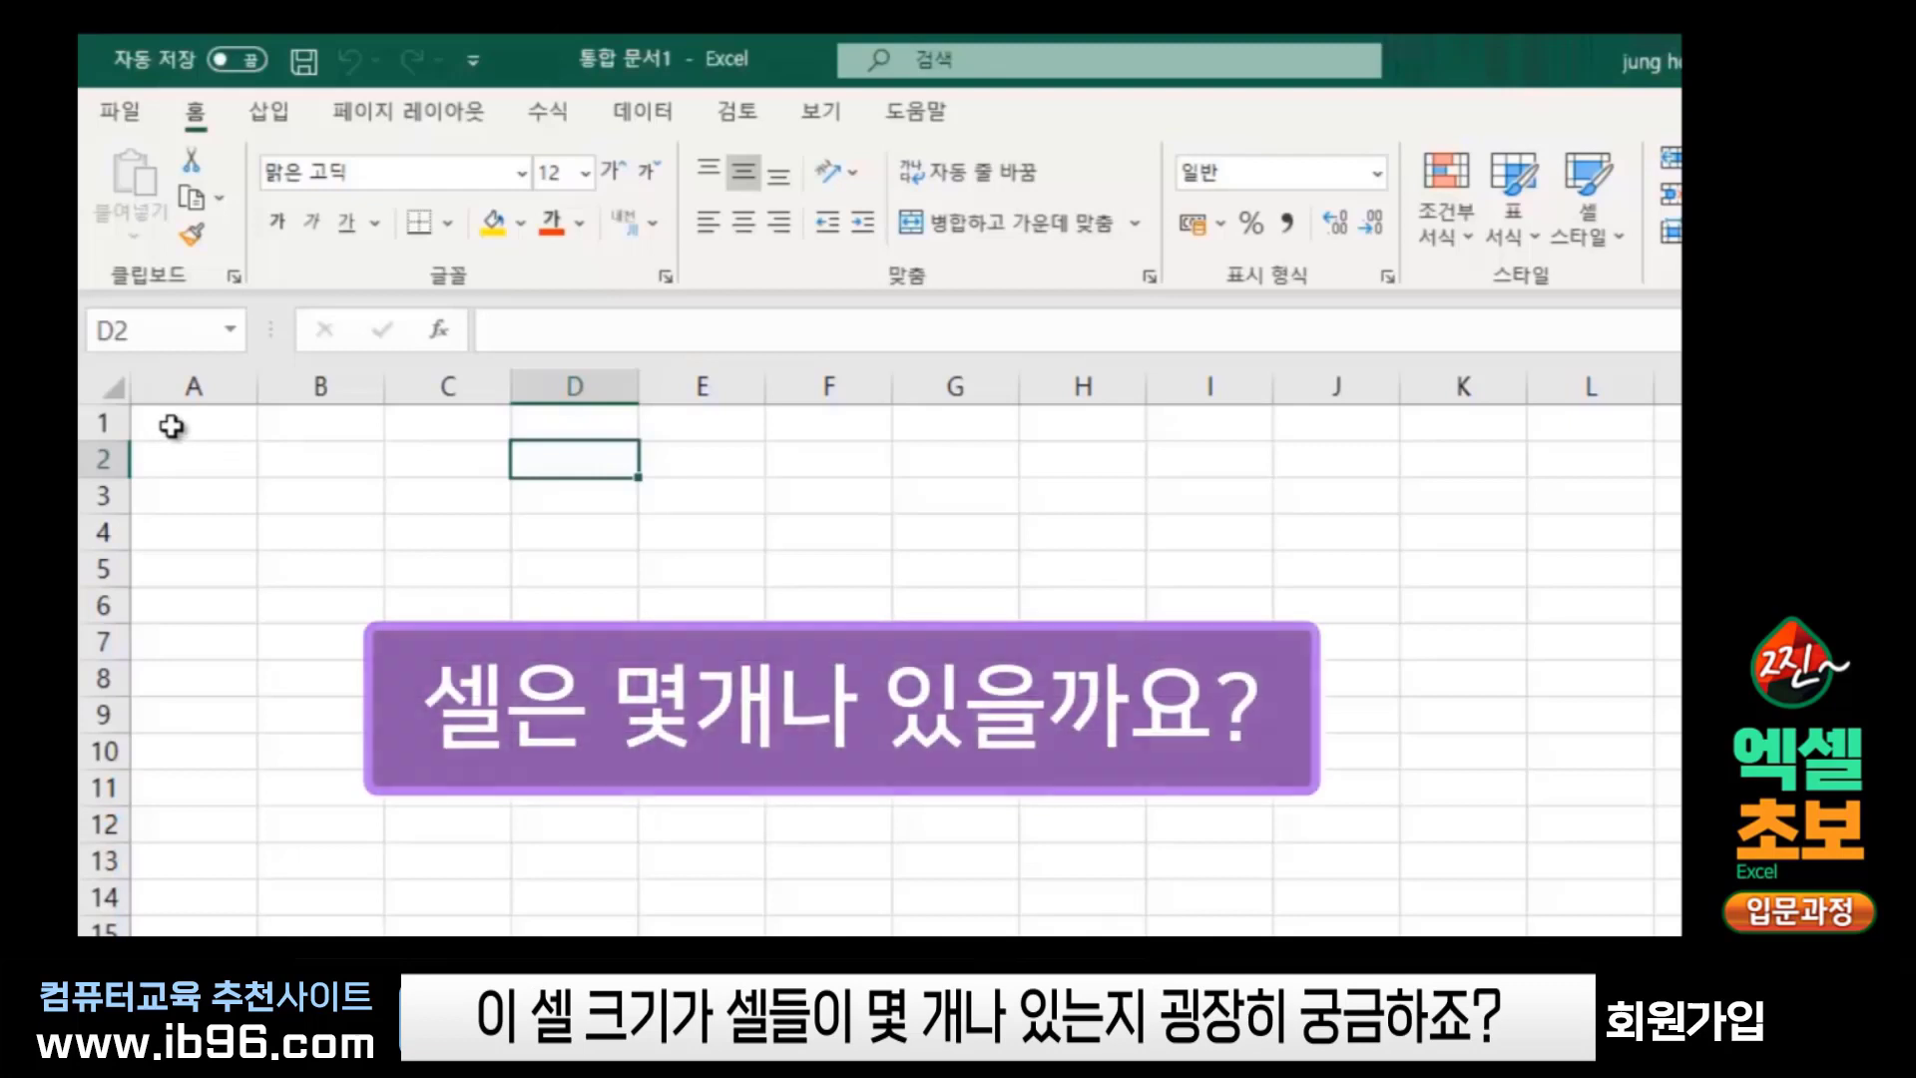
# Jump from A1 to column XFD, then down to the last cell XFD1048576
pyautogui.click(172, 426)
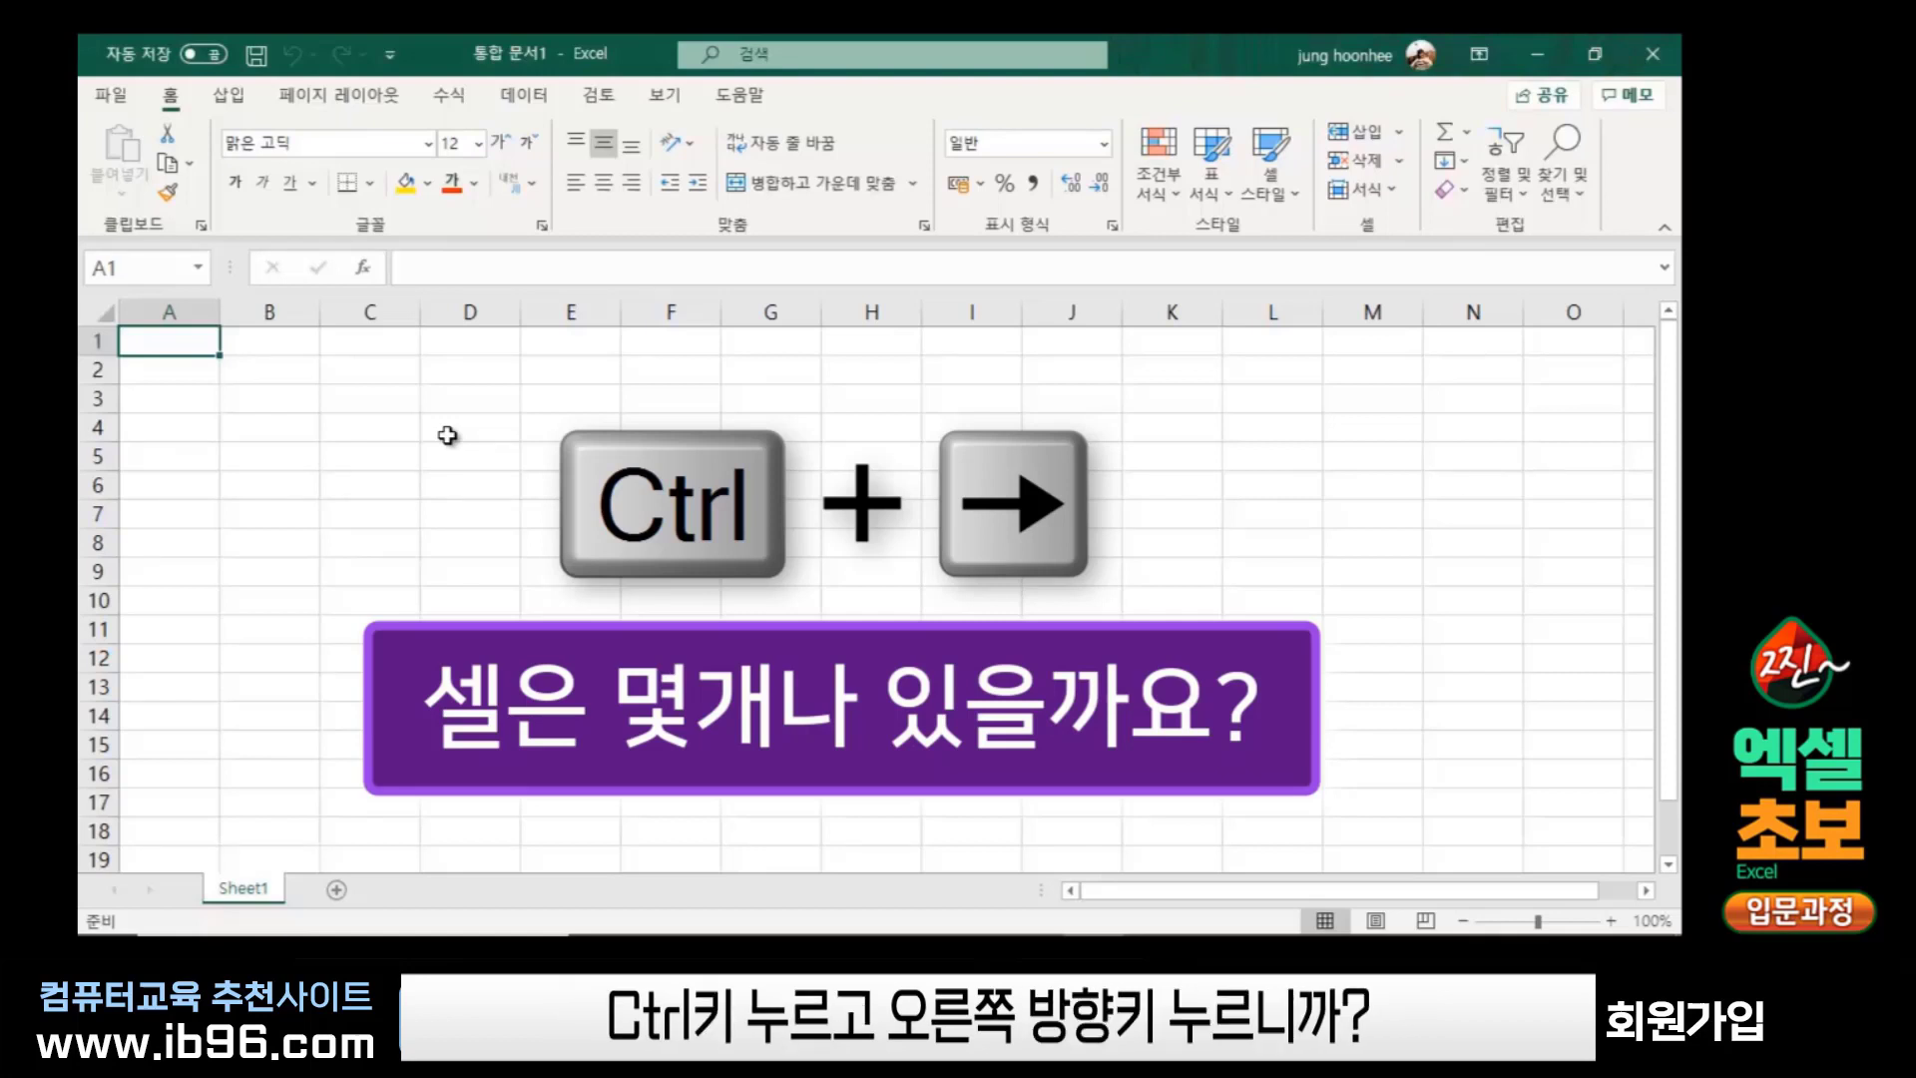
pyautogui.hotkey('ctrl', 'Right')
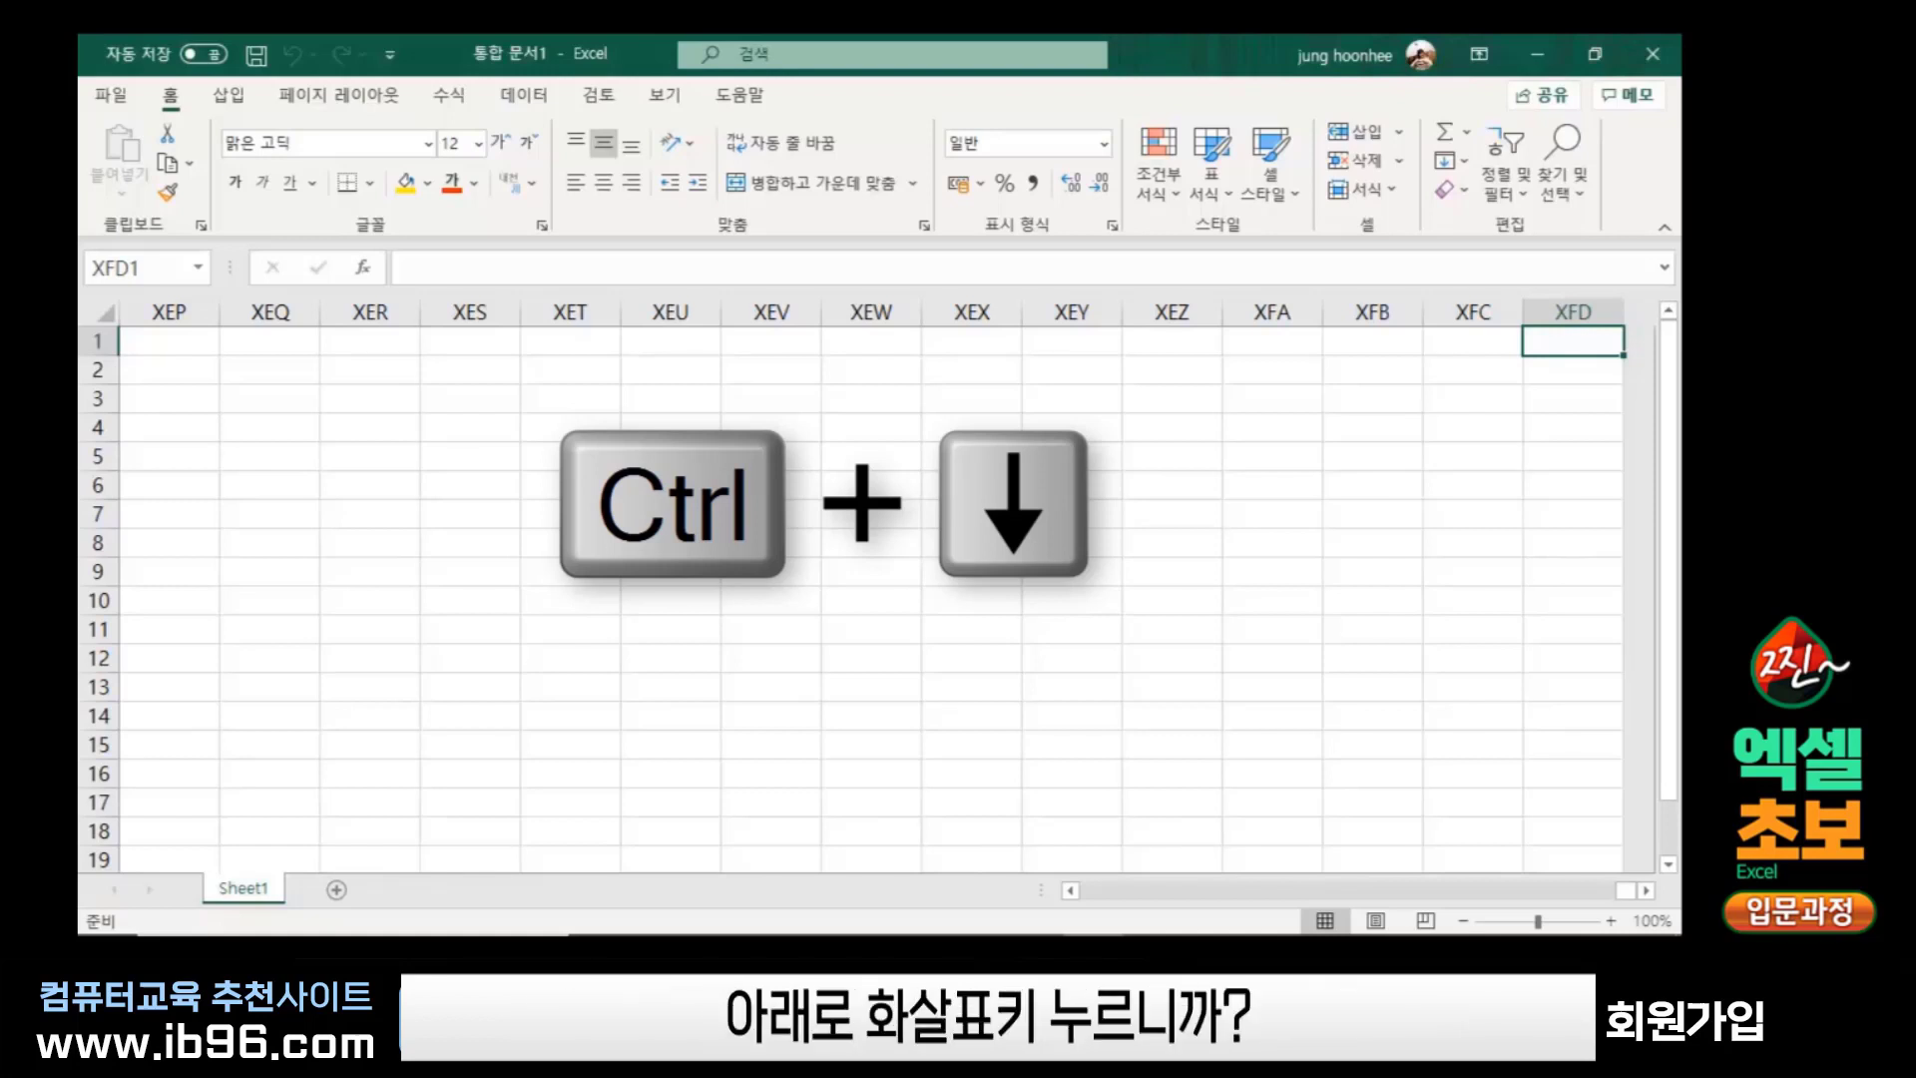
pyautogui.hotkey('ctrl', 'Down')
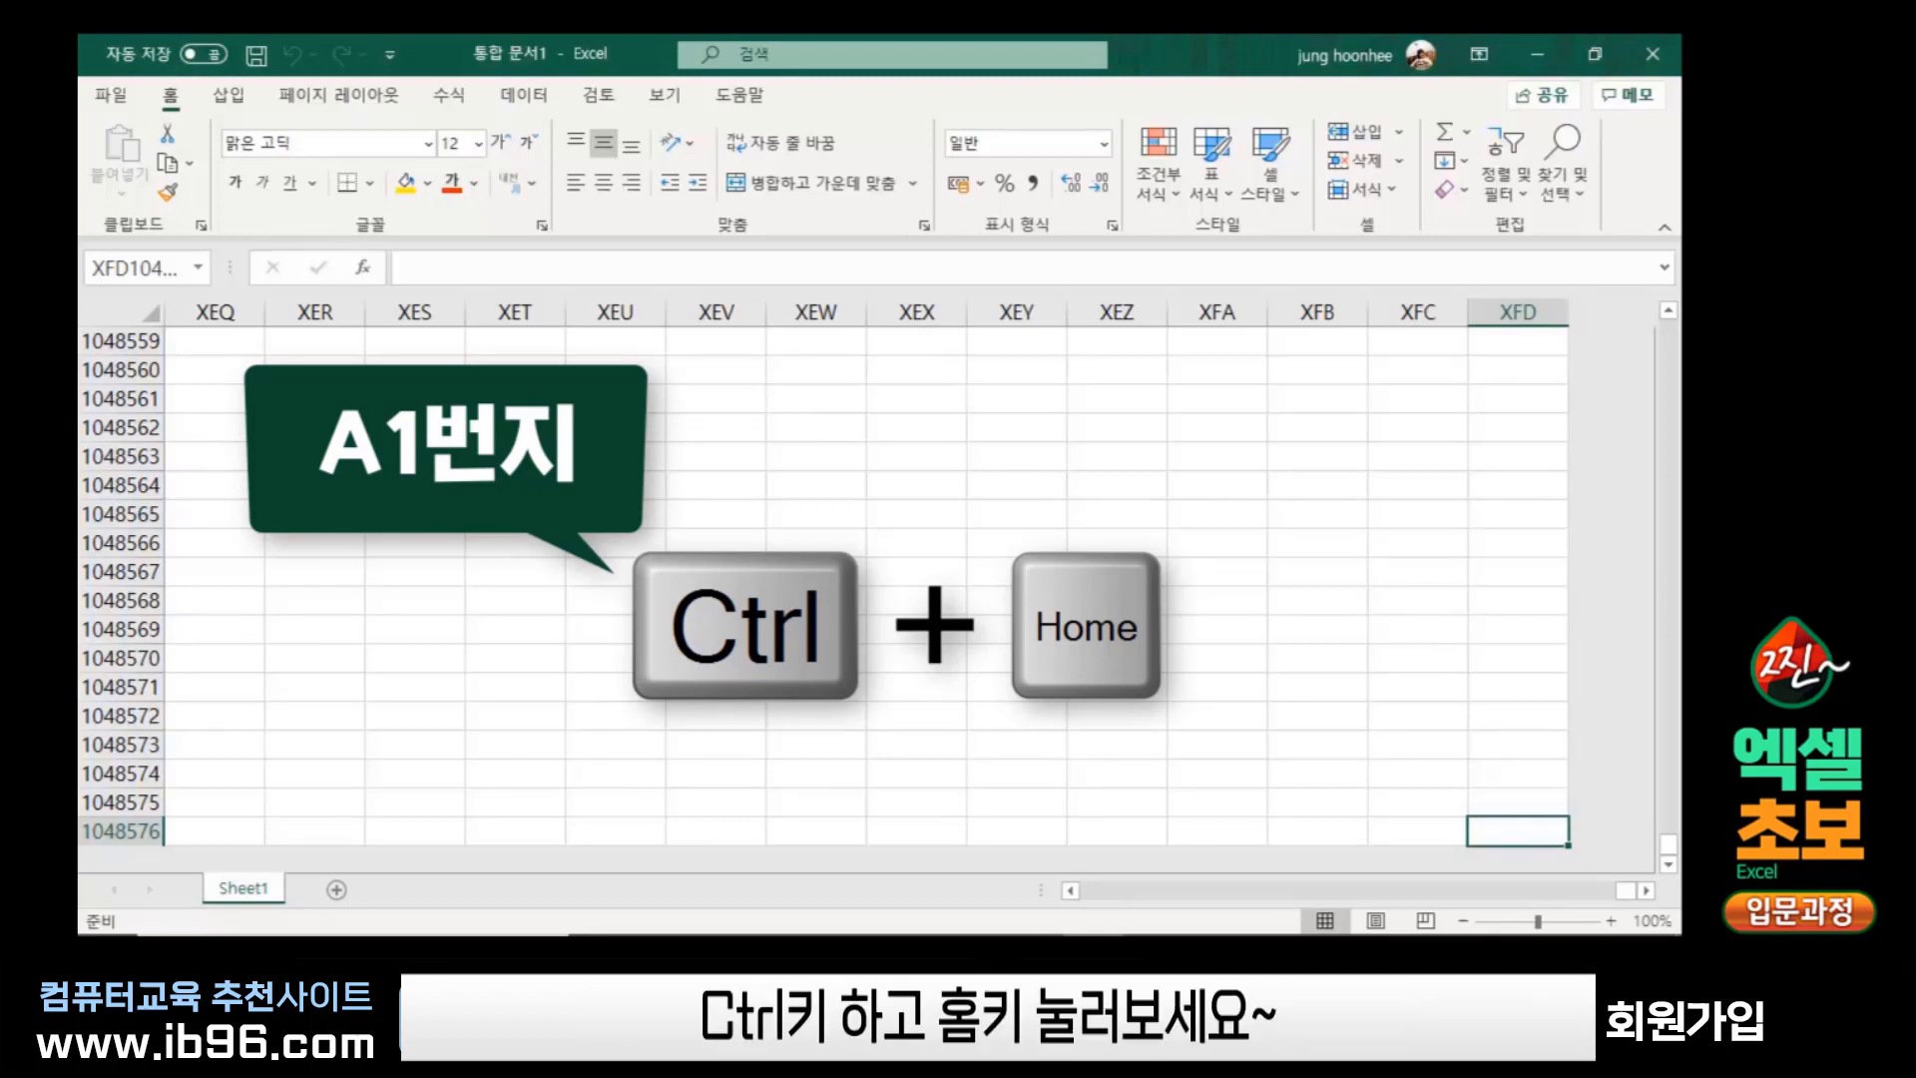
# Jump back to cell A1 with Ctrl+Home
pyautogui.hotkey('ctrl', 'Home')
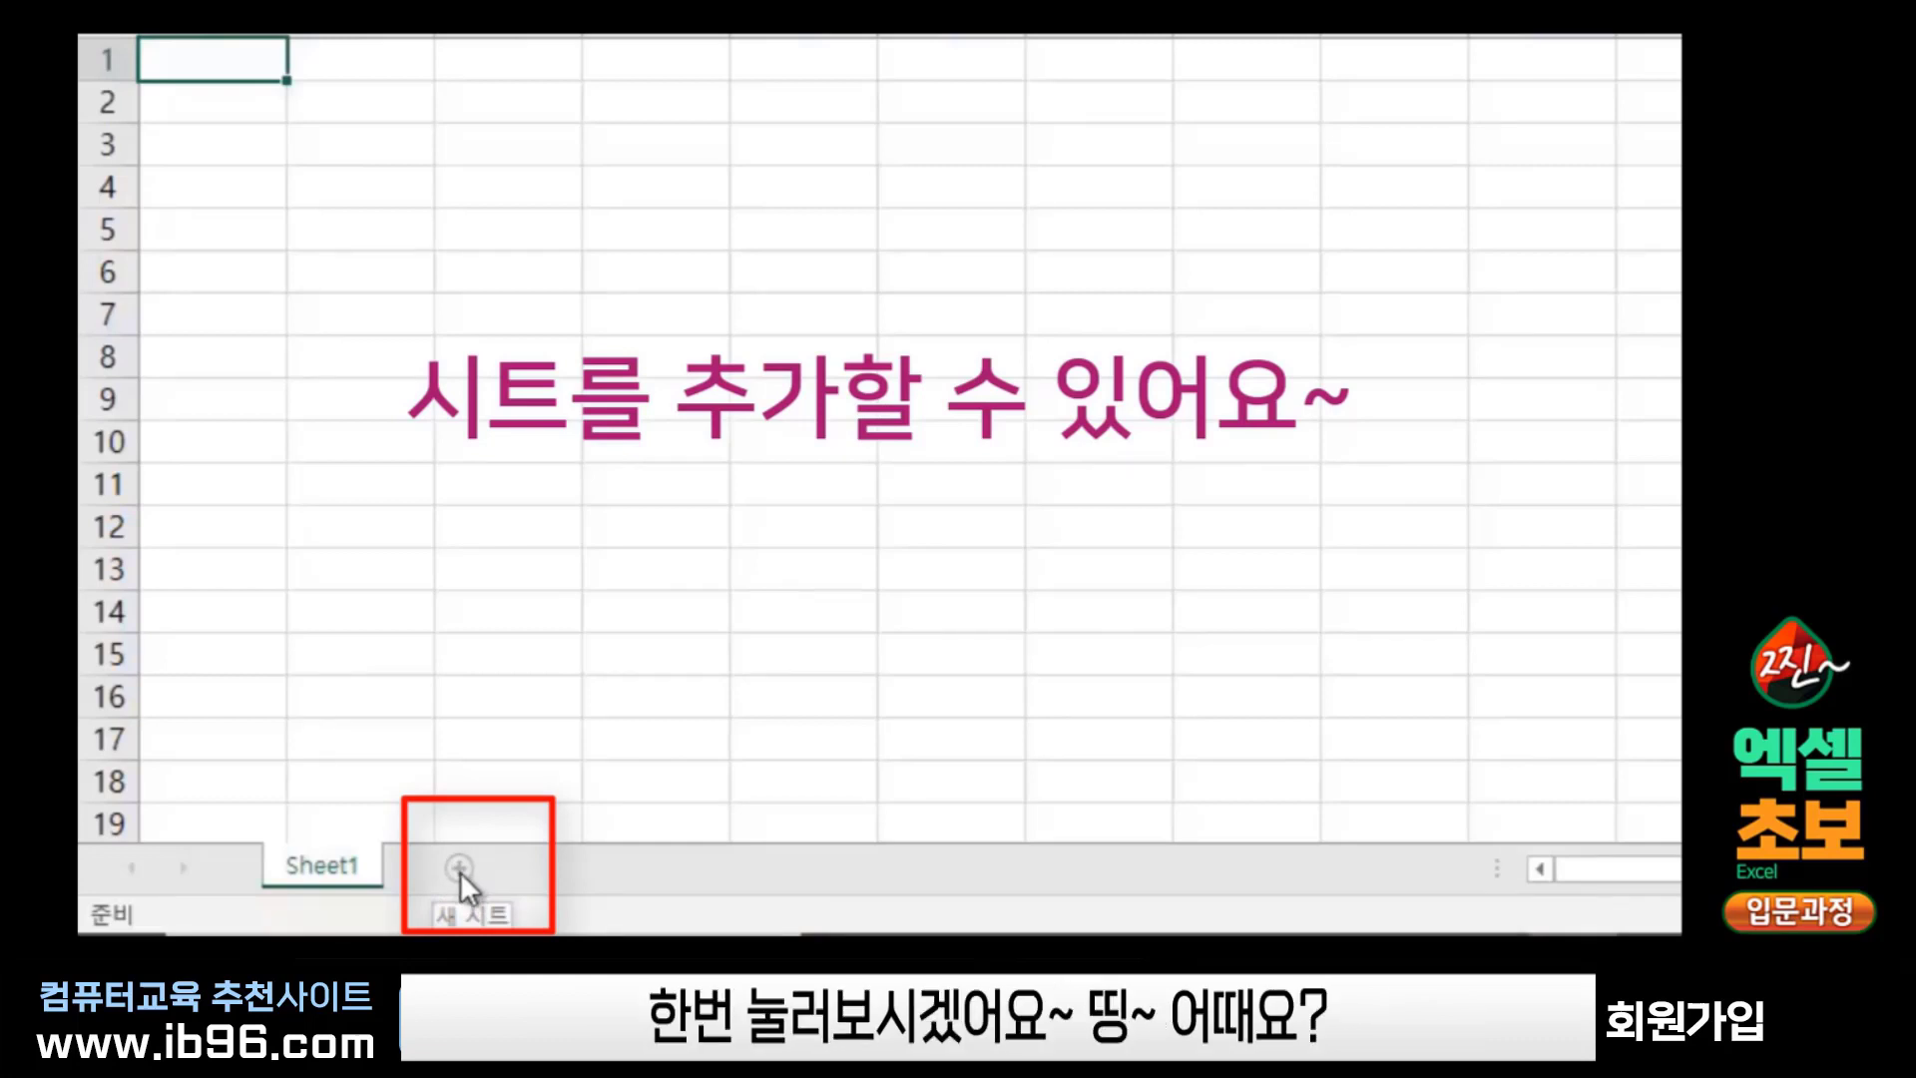
# Add four new worksheets, Sheet2 through Sheet5, with the New Sheet button
pyautogui.click(459, 868)
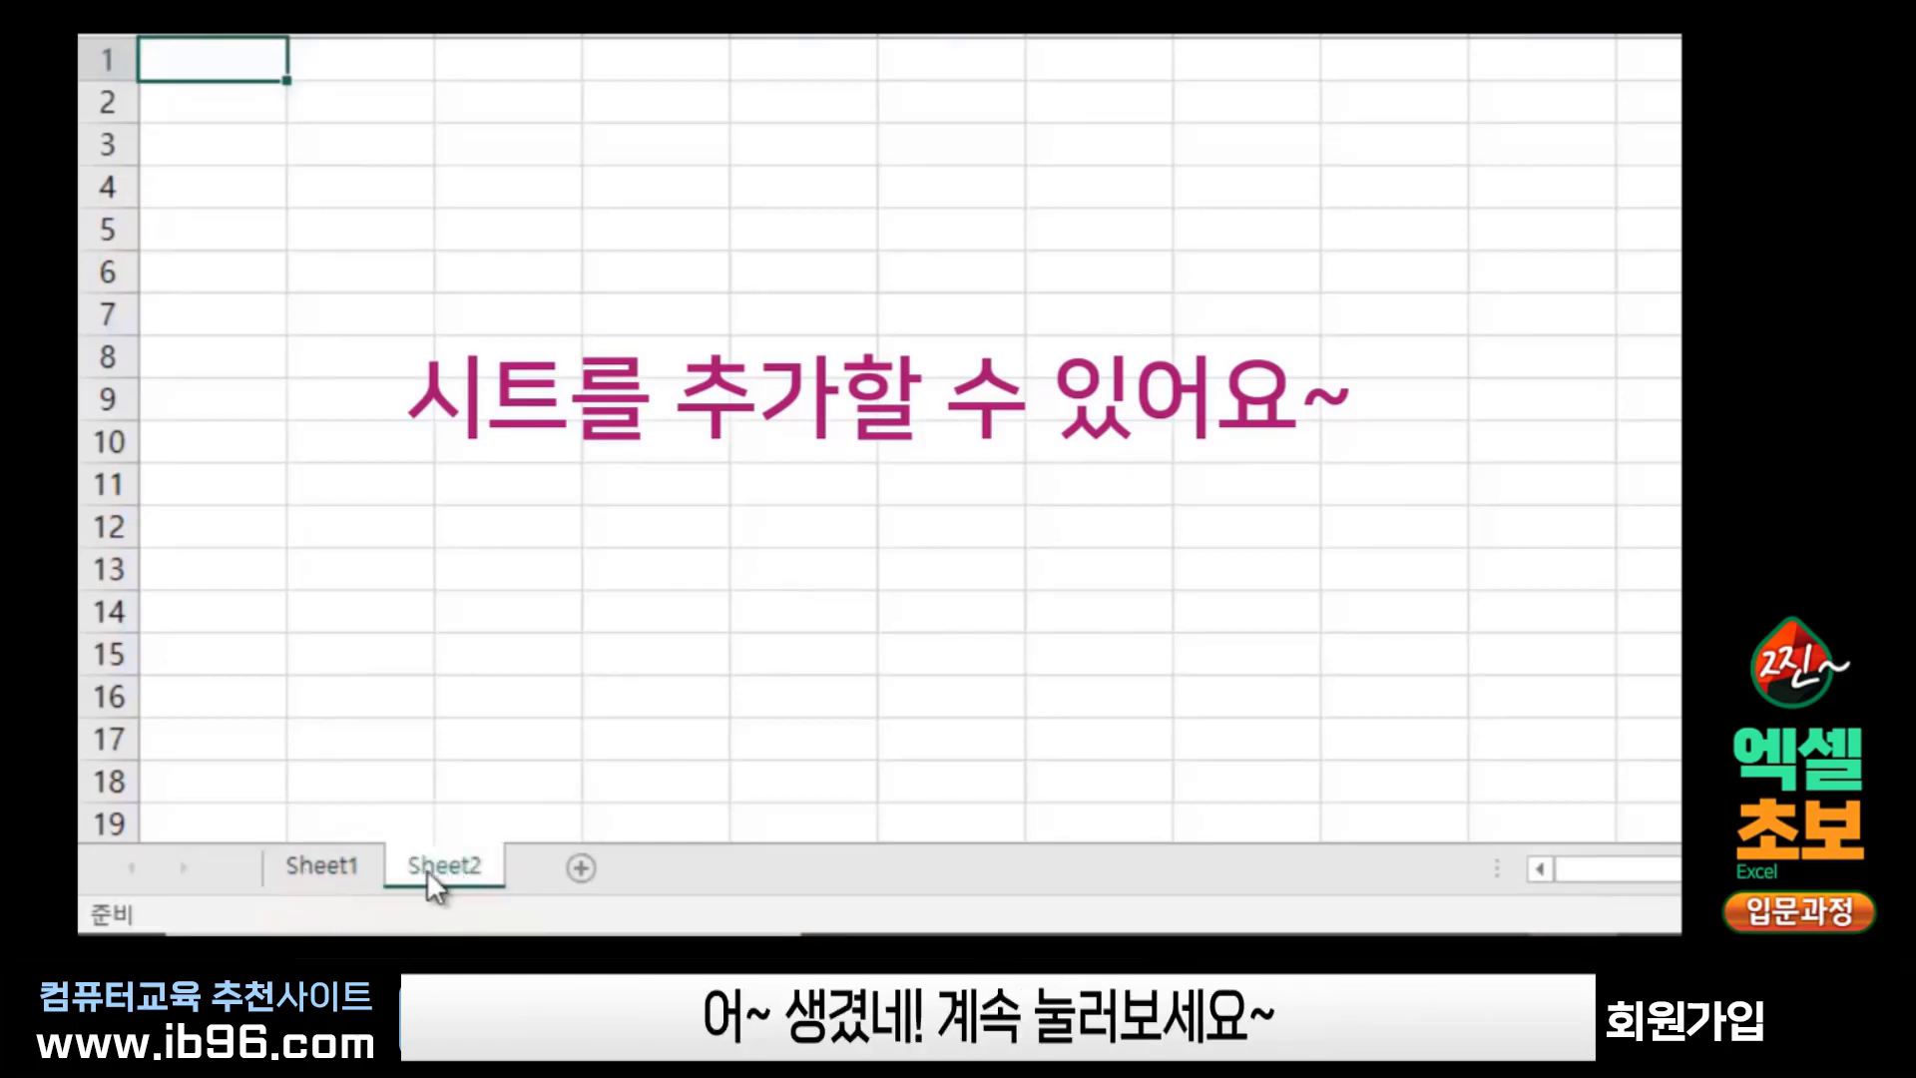
pyautogui.click(582, 868)
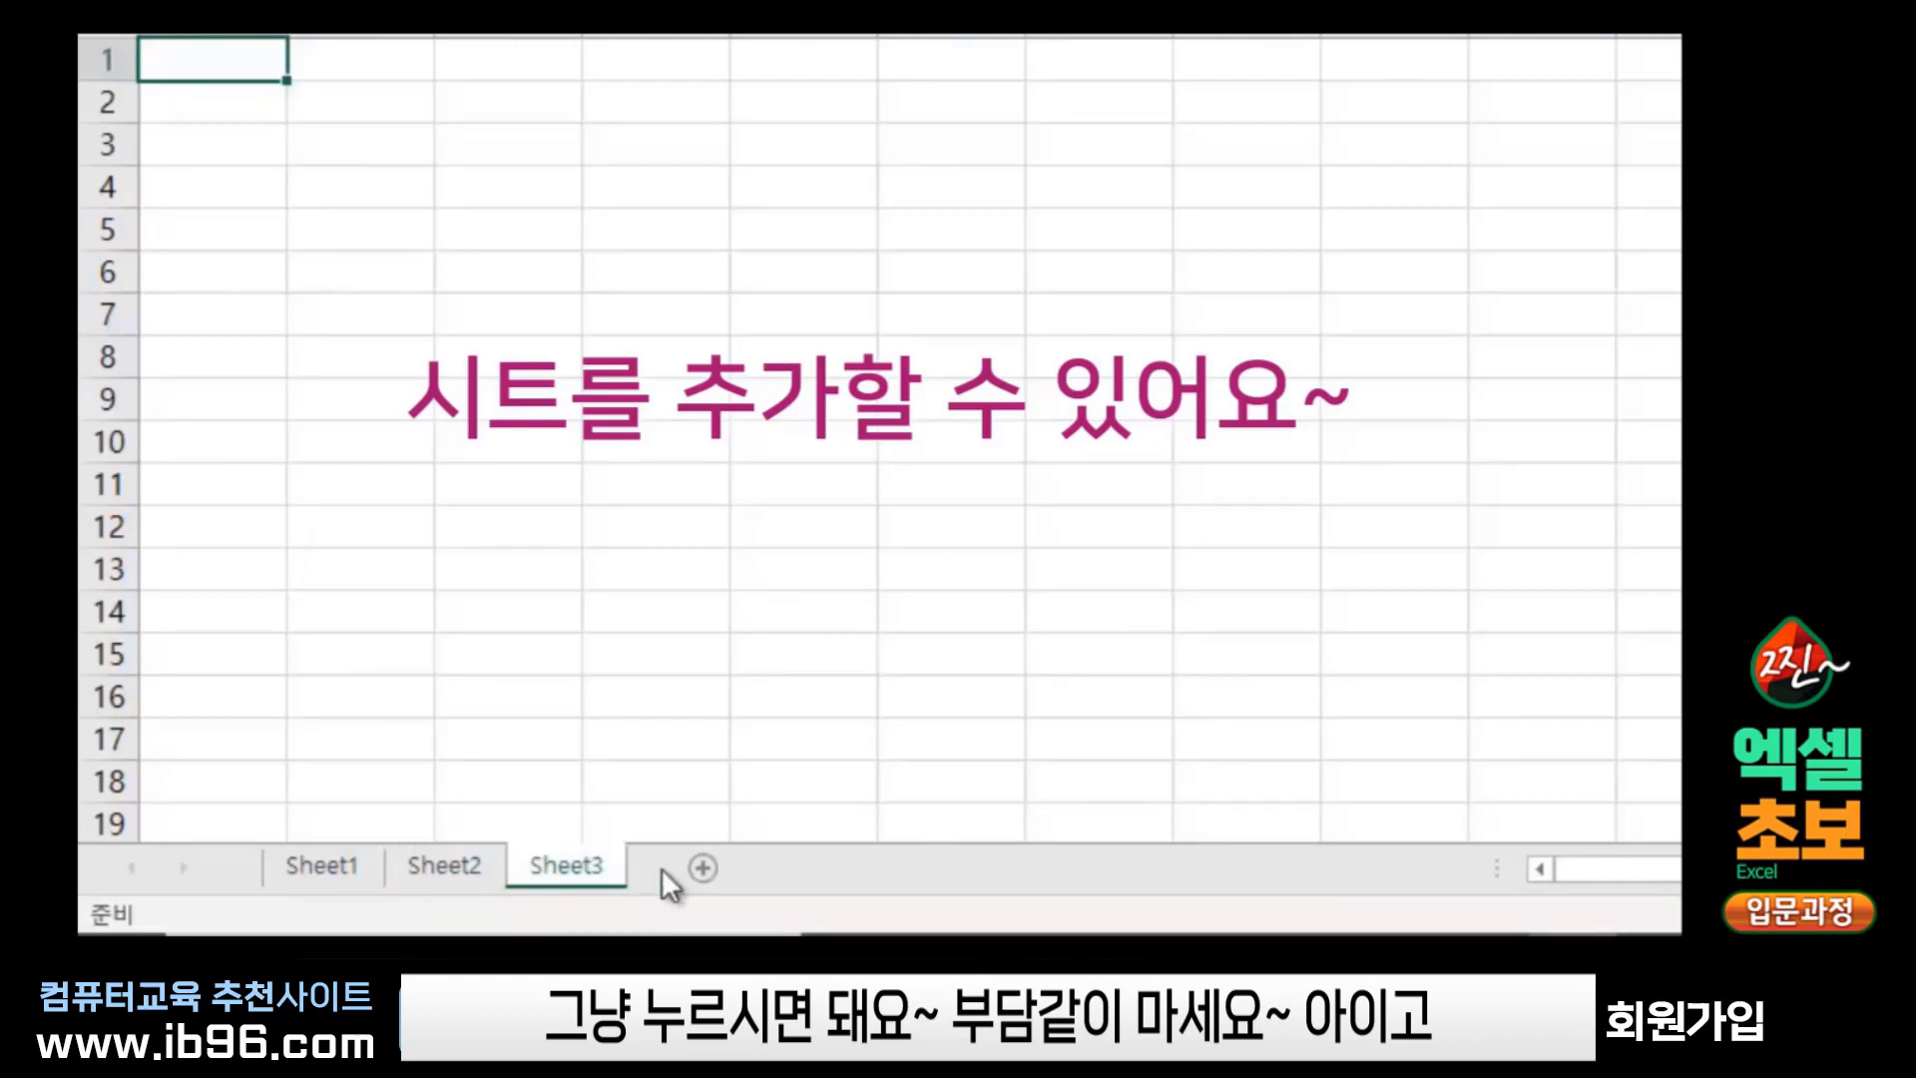
pyautogui.click(704, 867)
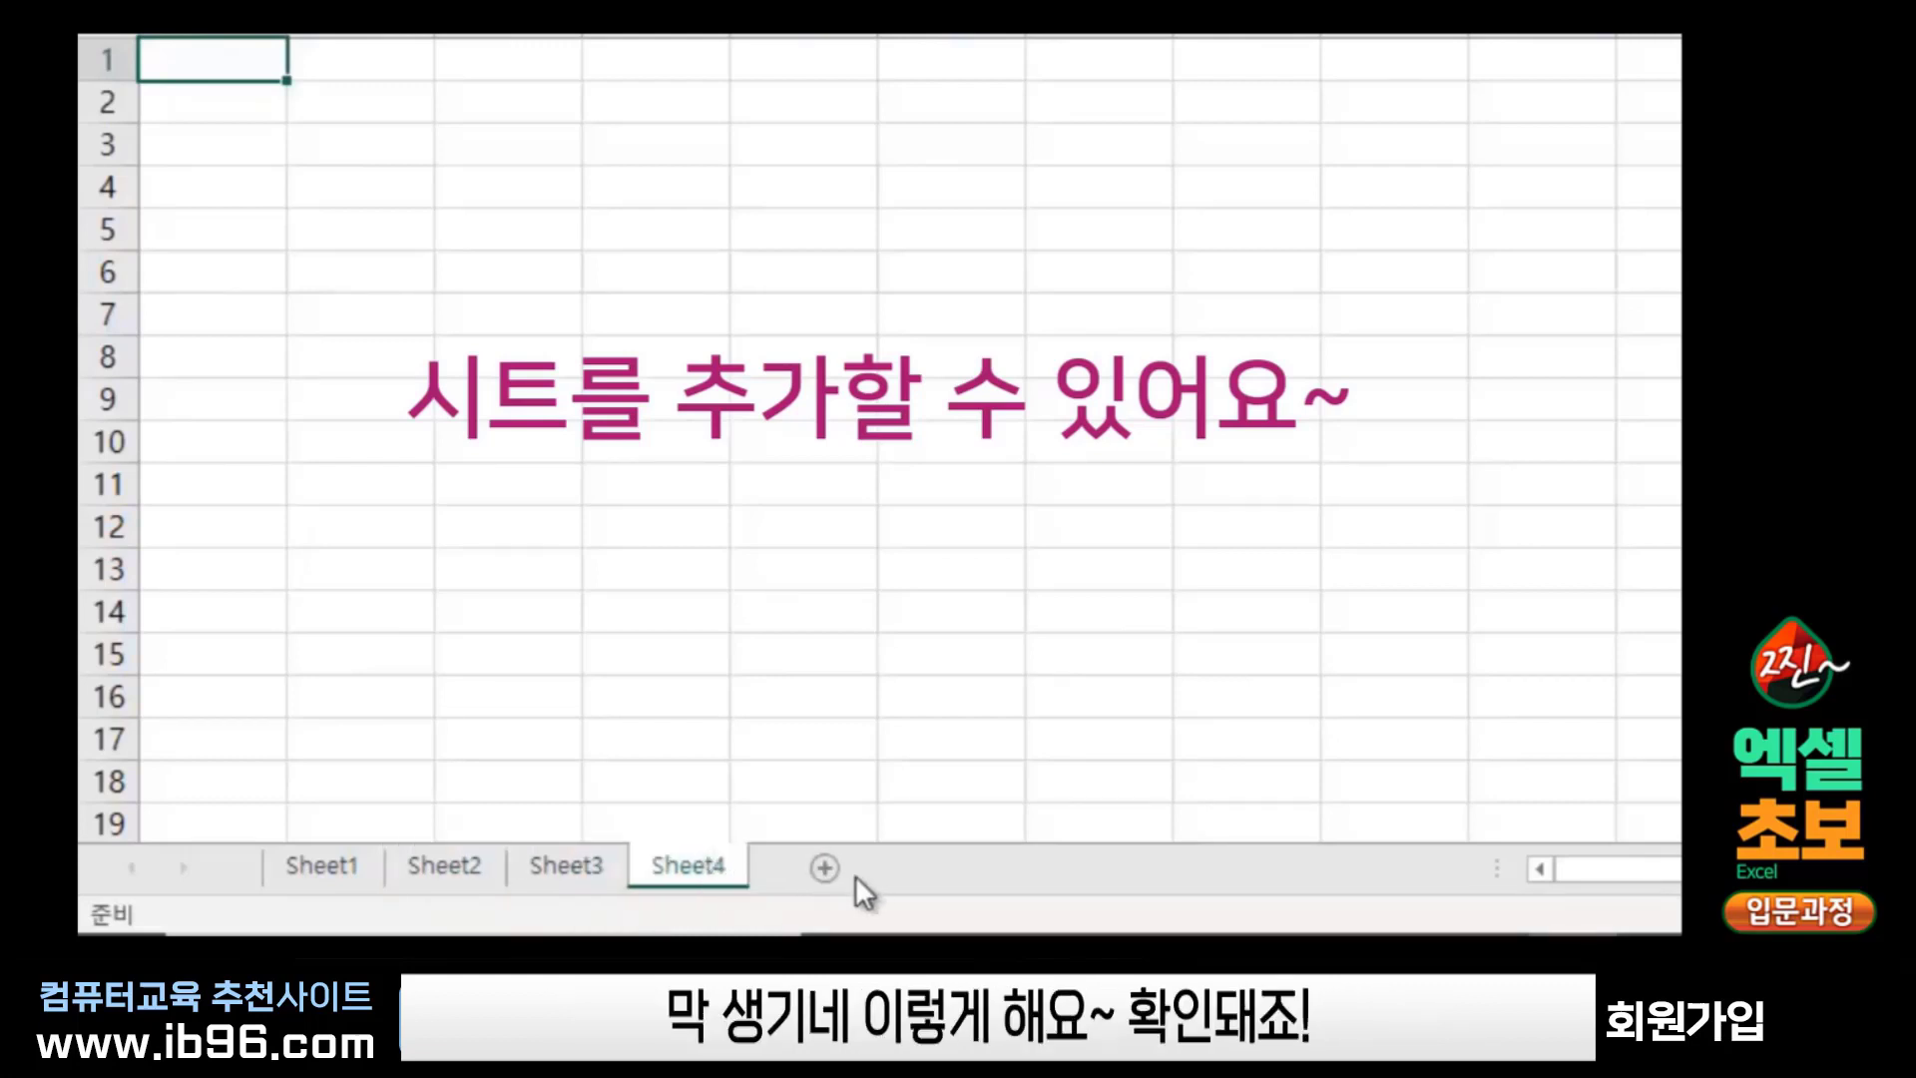
pyautogui.click(827, 867)
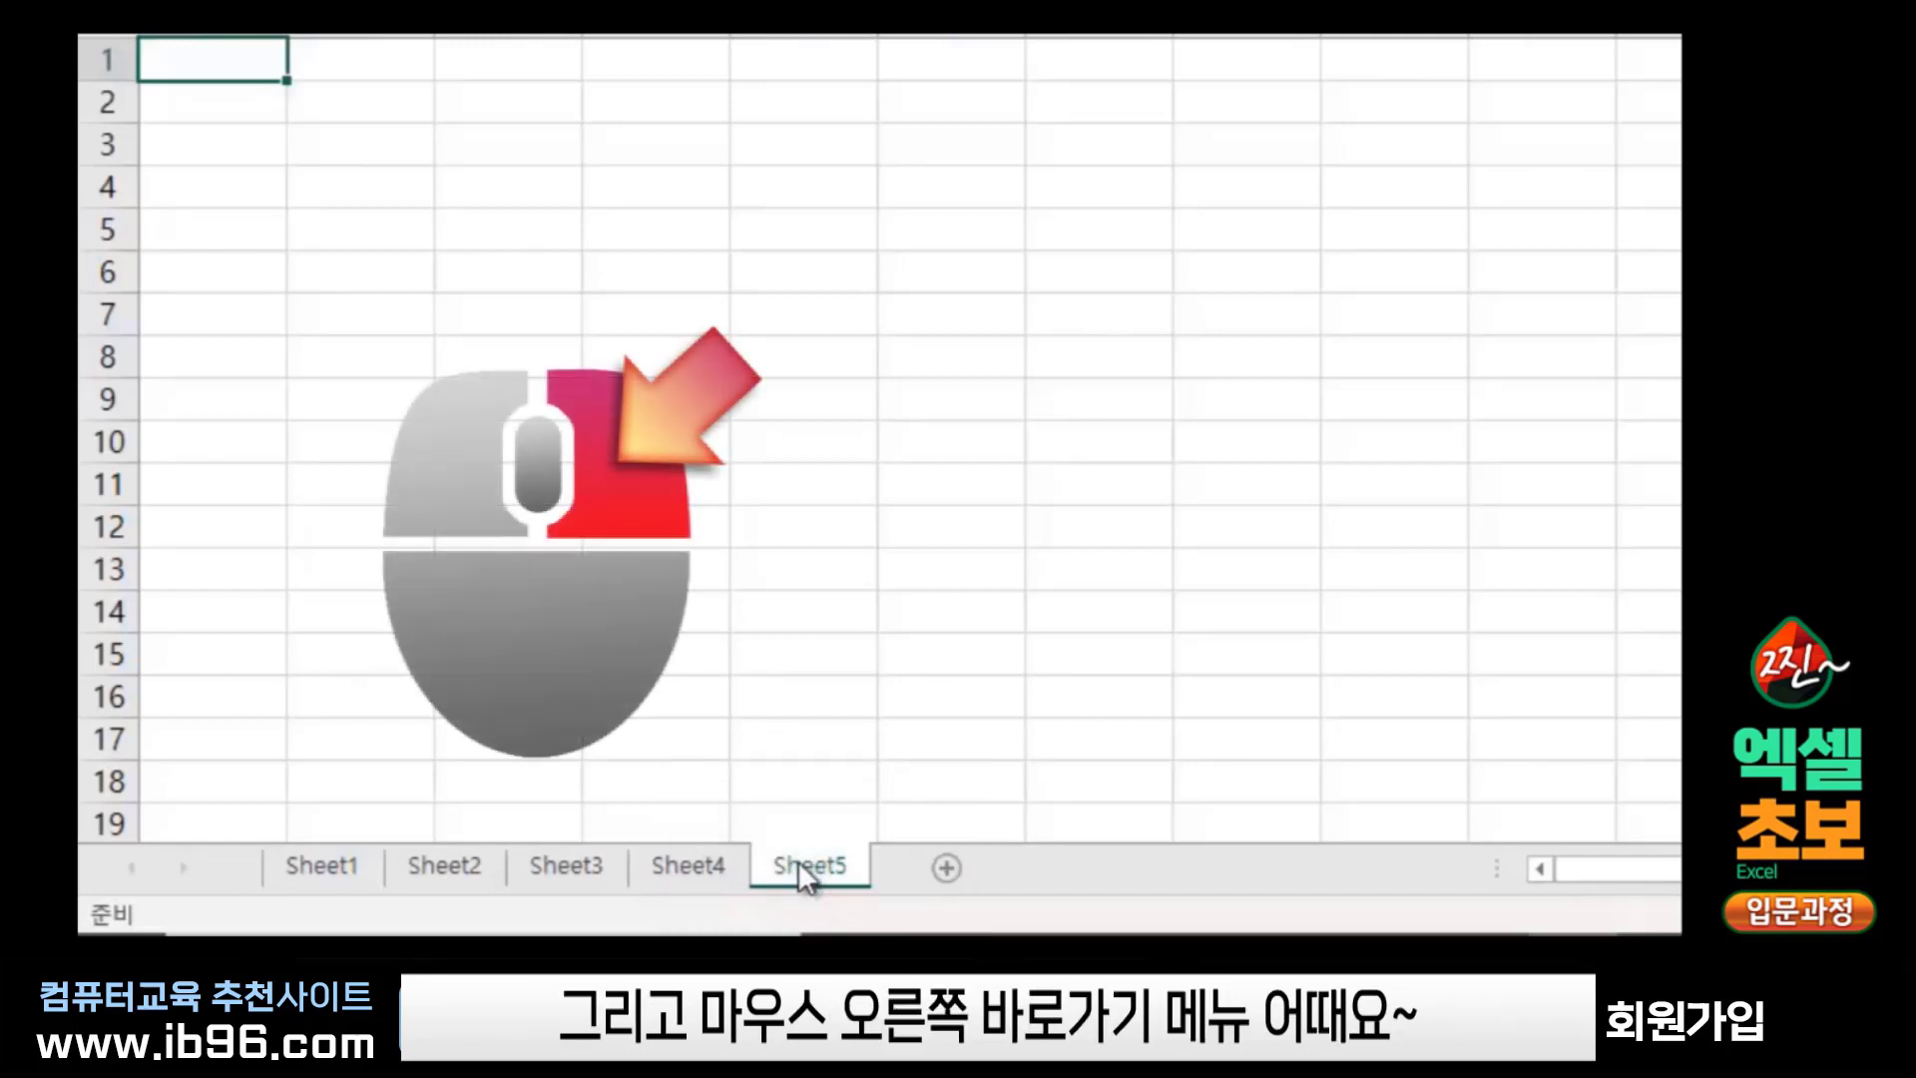
# Delete Sheet5, Sheet4, Sheet3 and Sheet2 using each tab's 삭제 command
pyautogui.rightClick(798, 863)
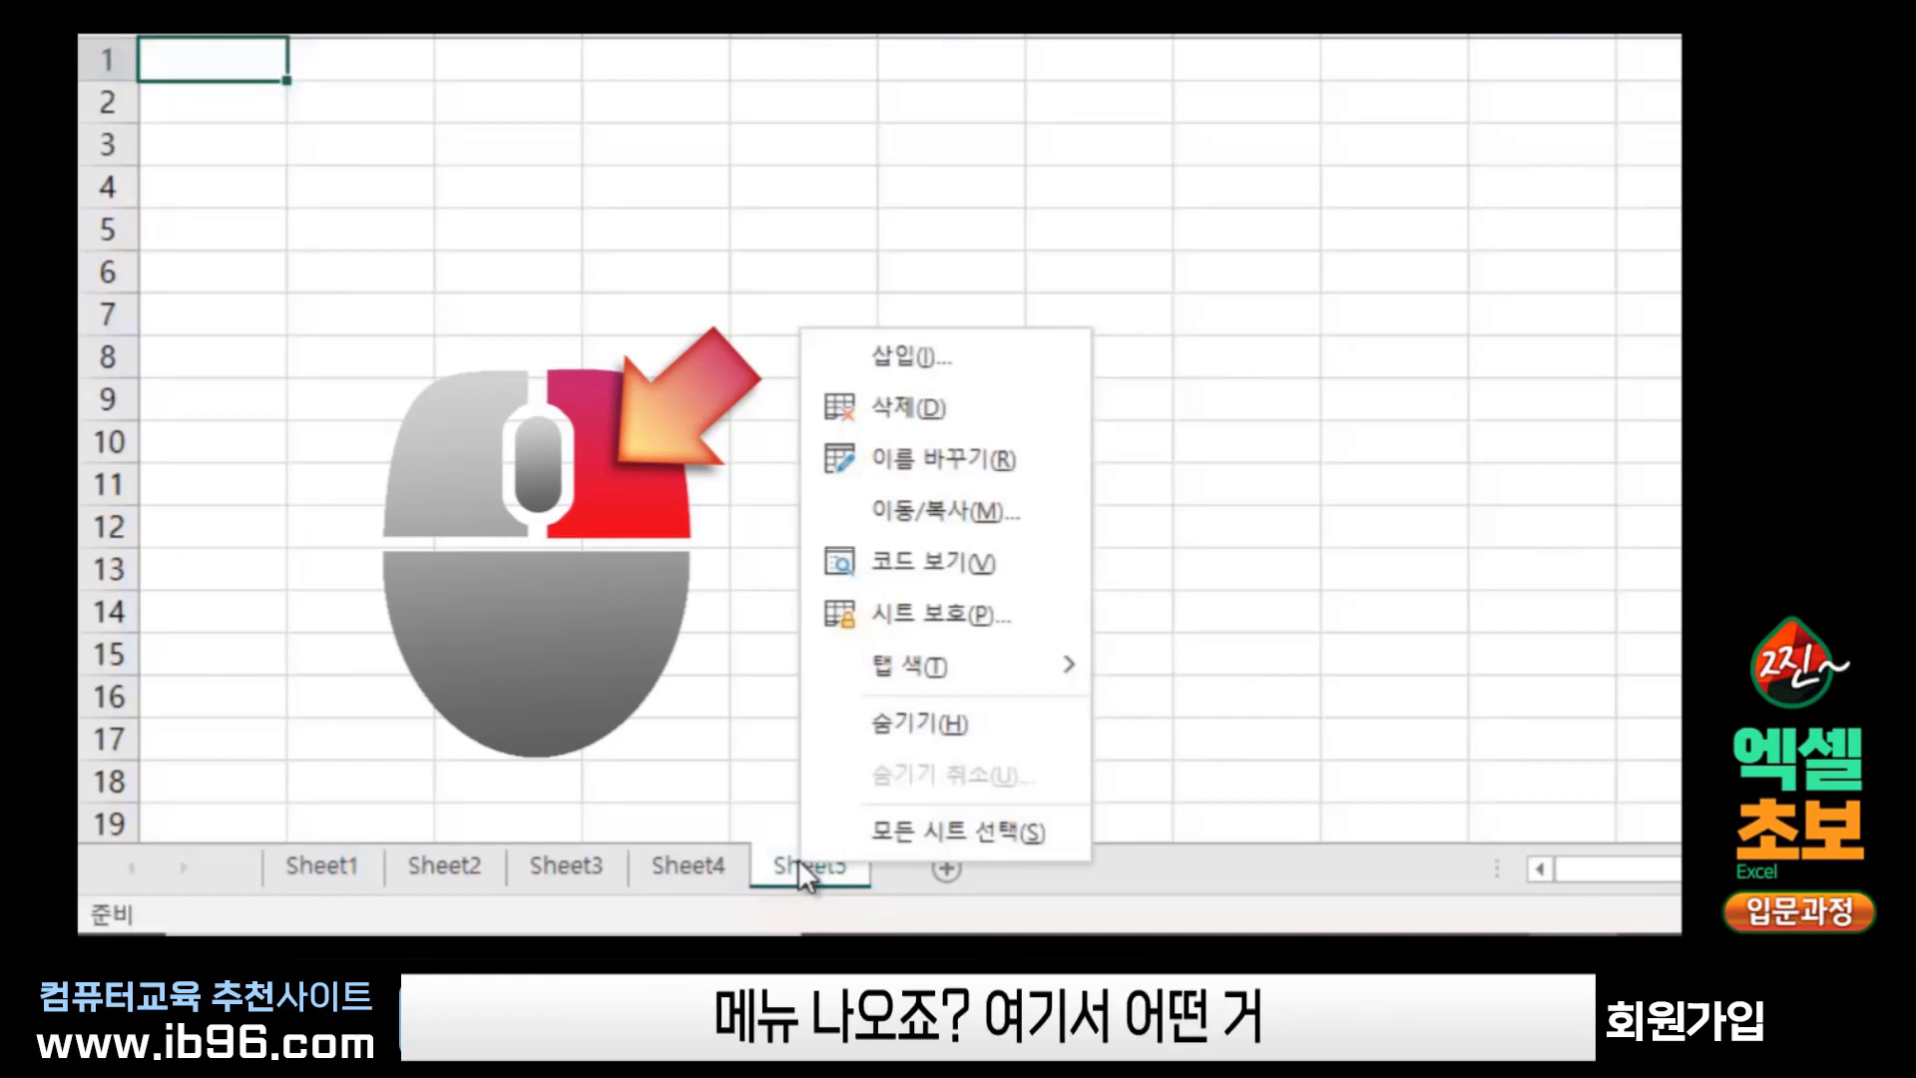
pyautogui.click(936, 414)
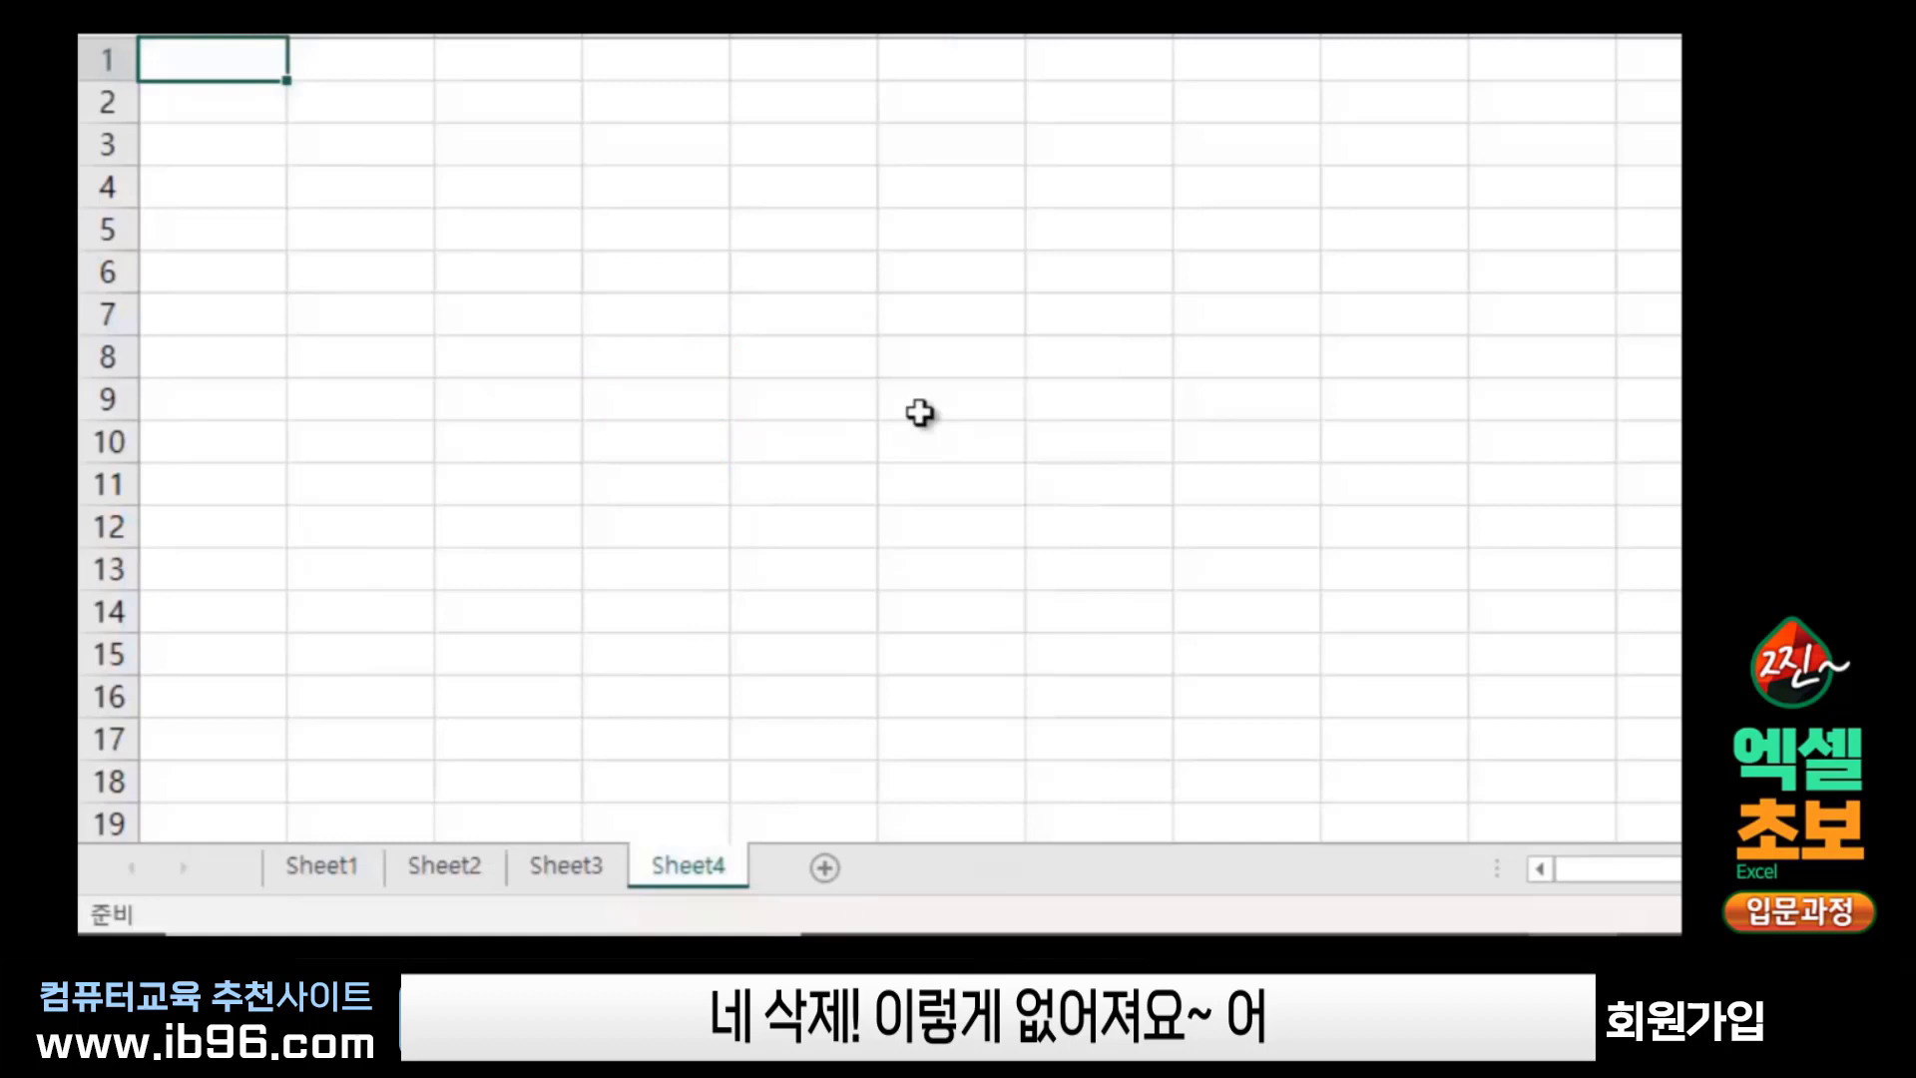
pyautogui.rightClick(686, 884)
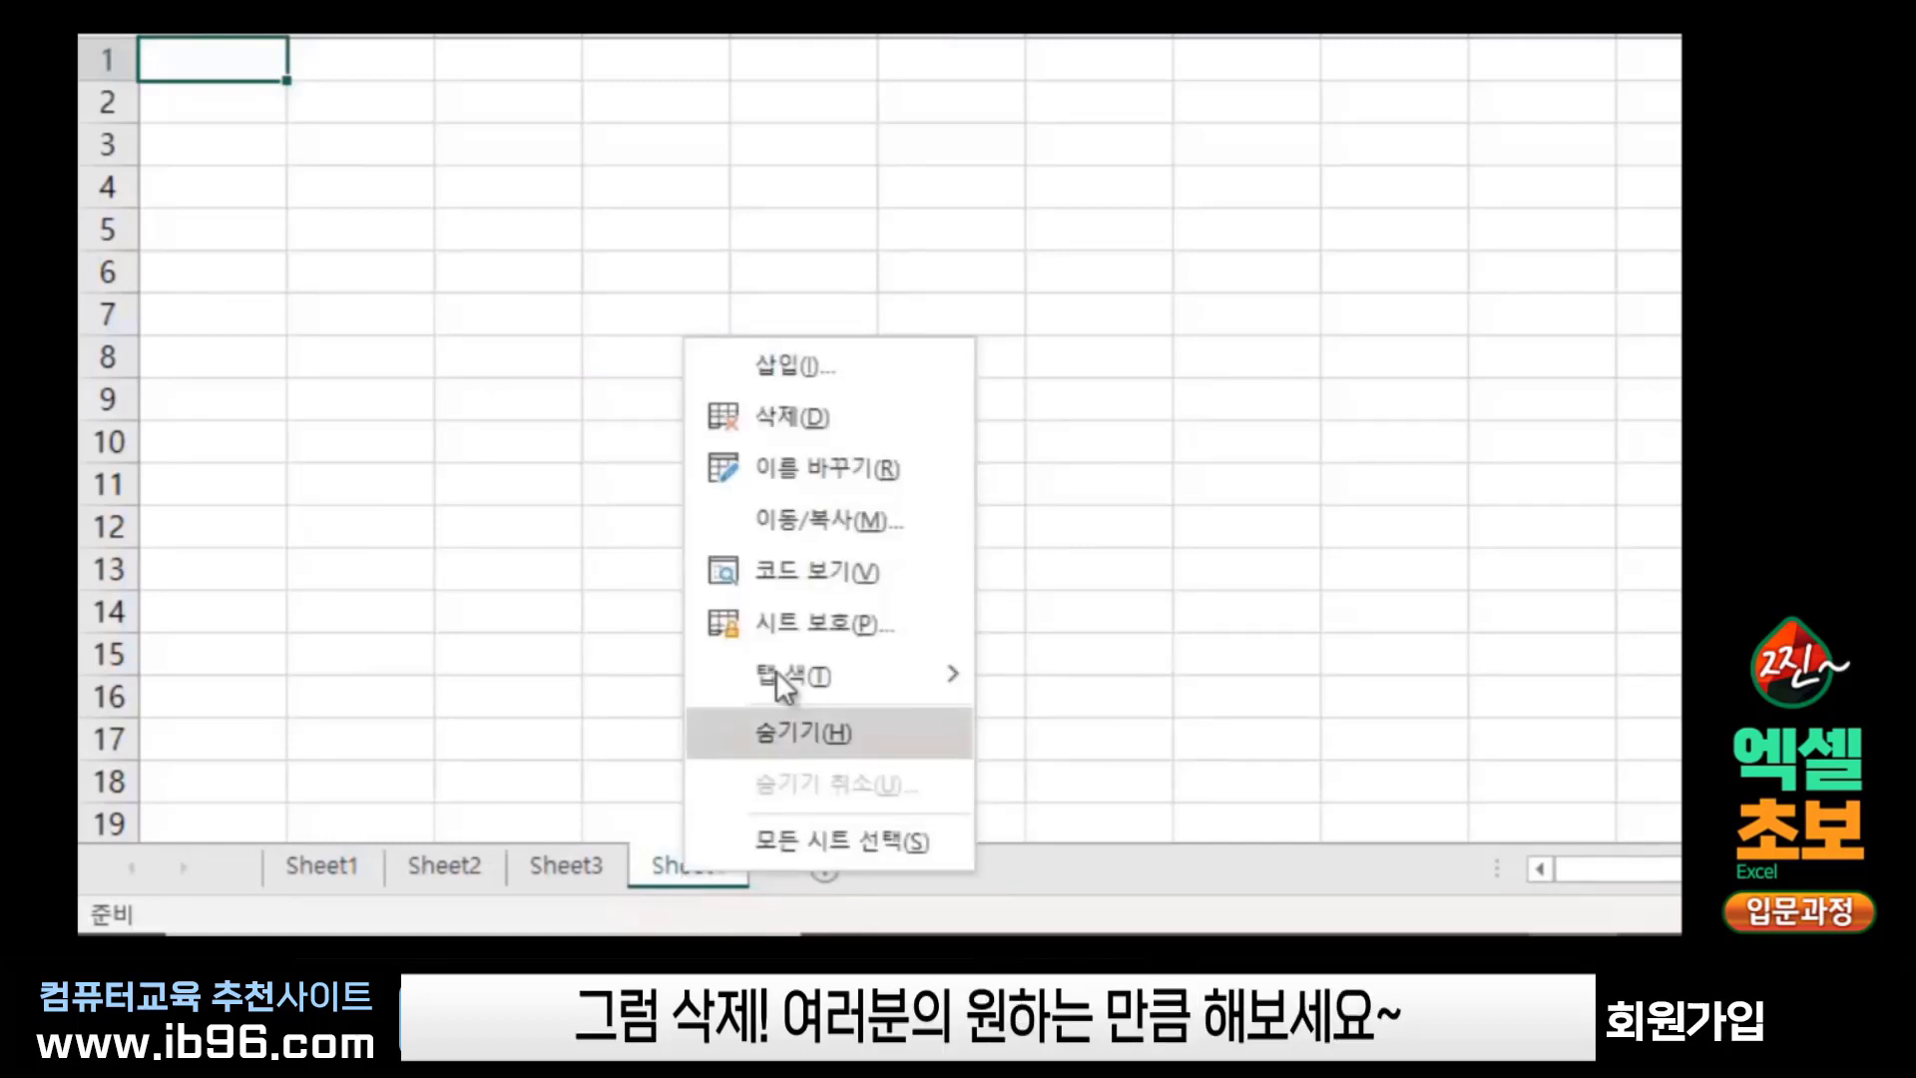
pyautogui.click(751, 420)
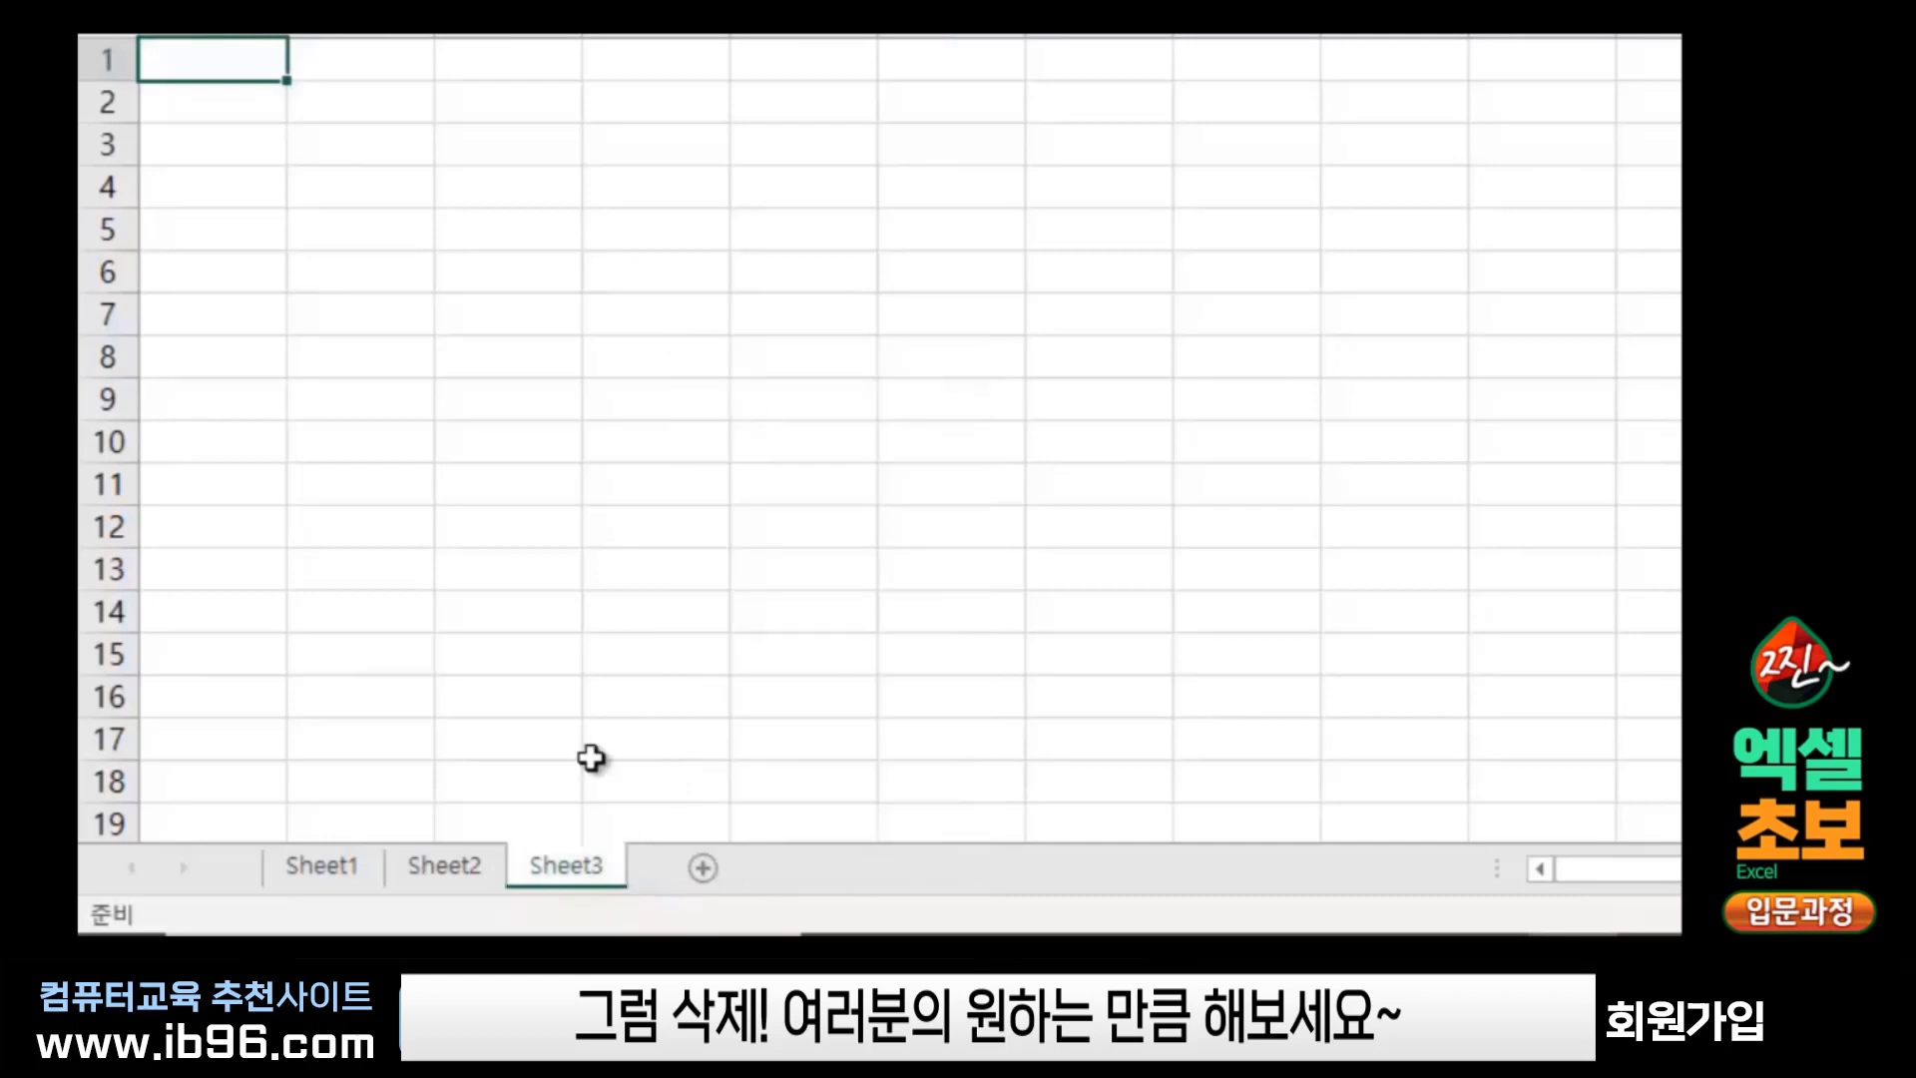
pyautogui.rightClick(615, 870)
pyautogui.click(752, 417)
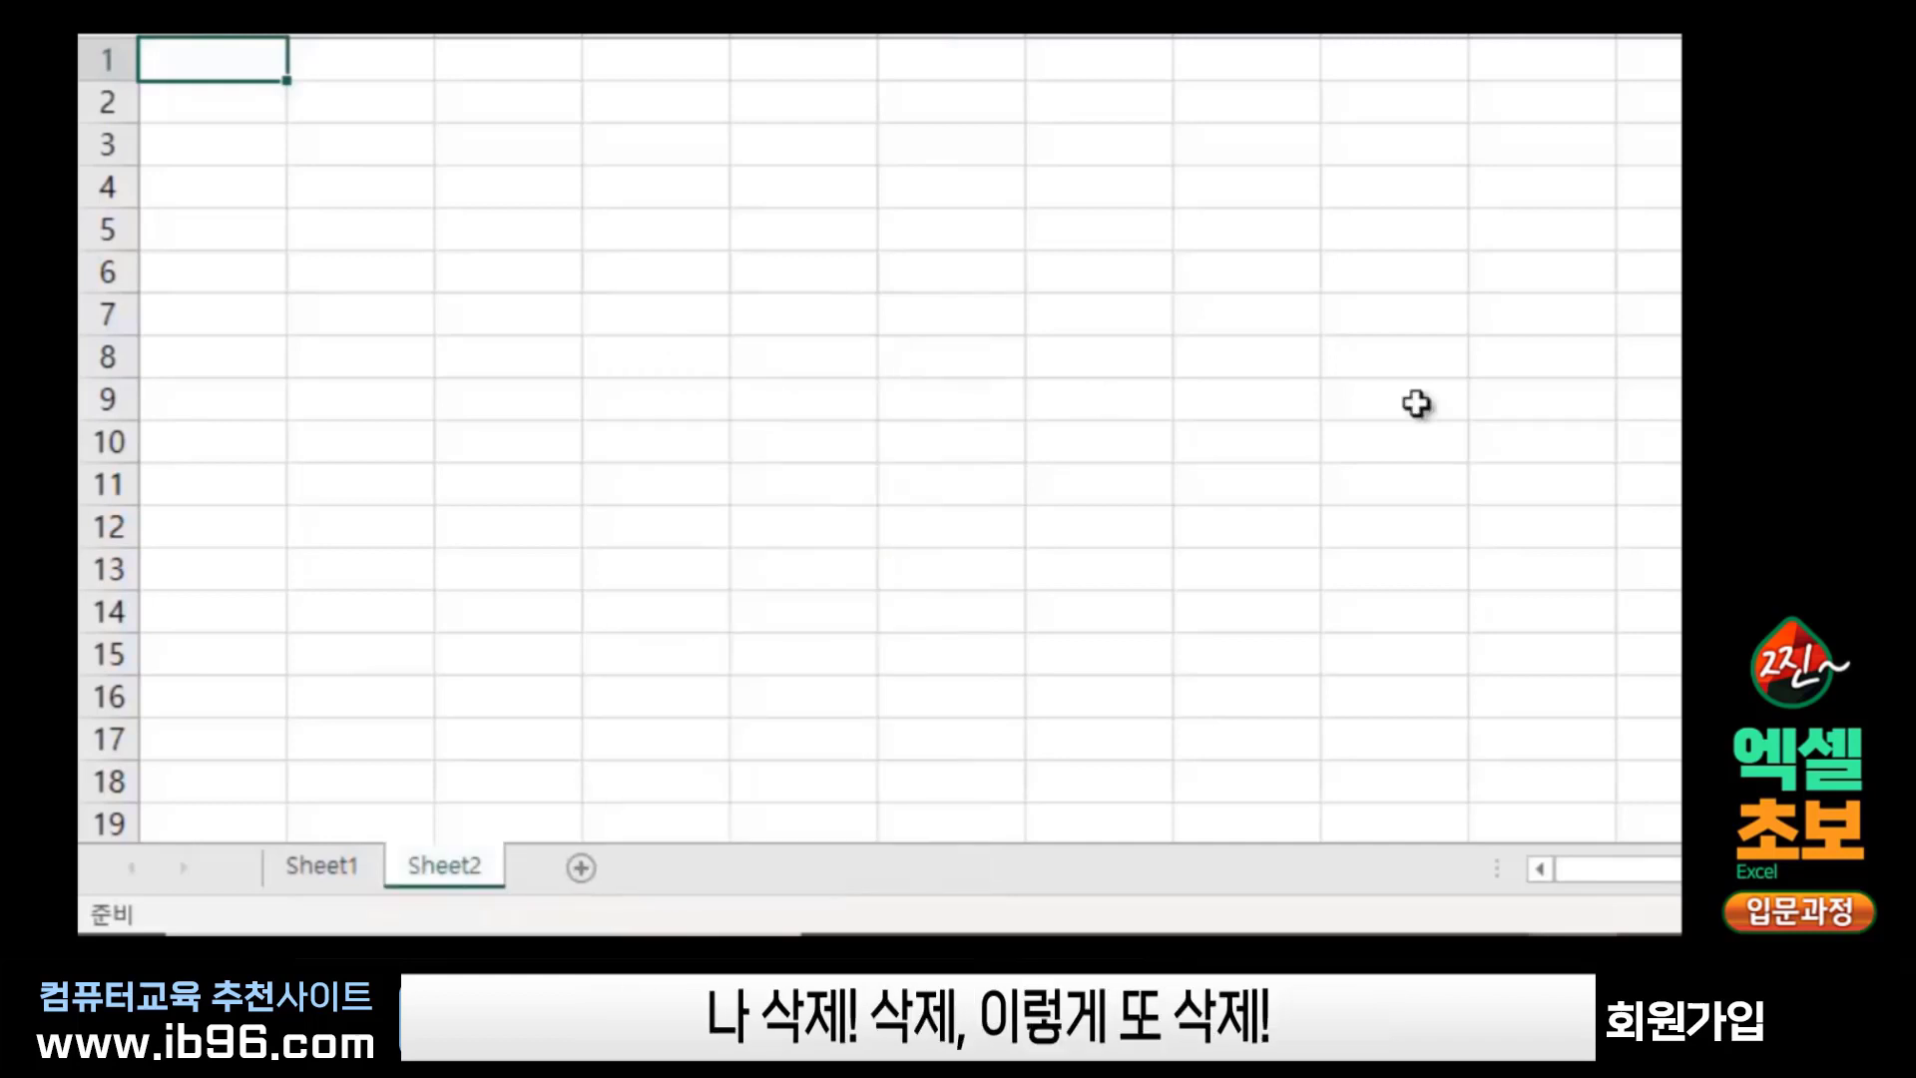
pyautogui.rightClick(453, 864)
pyautogui.click(589, 412)
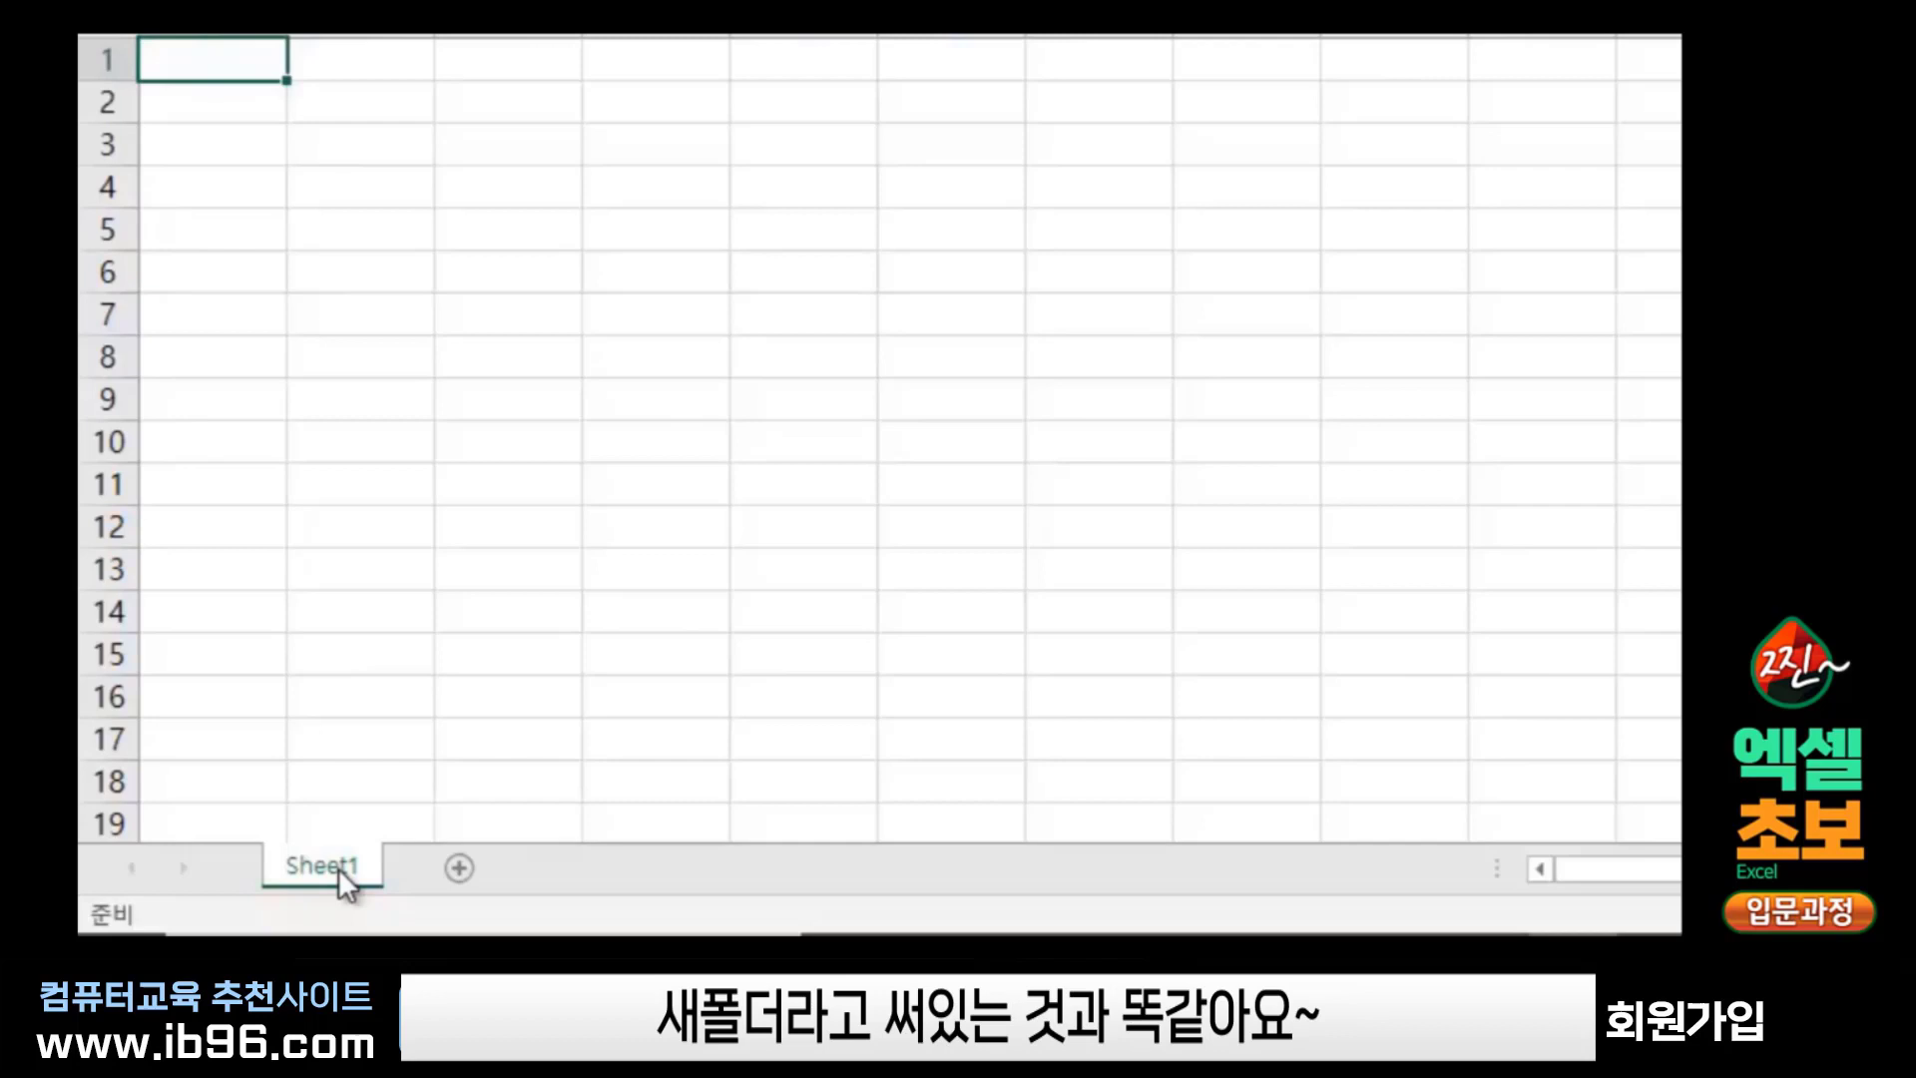
# Rename the Sheet1 tab to 매출내역서
pyautogui.doubleClick(340, 861)
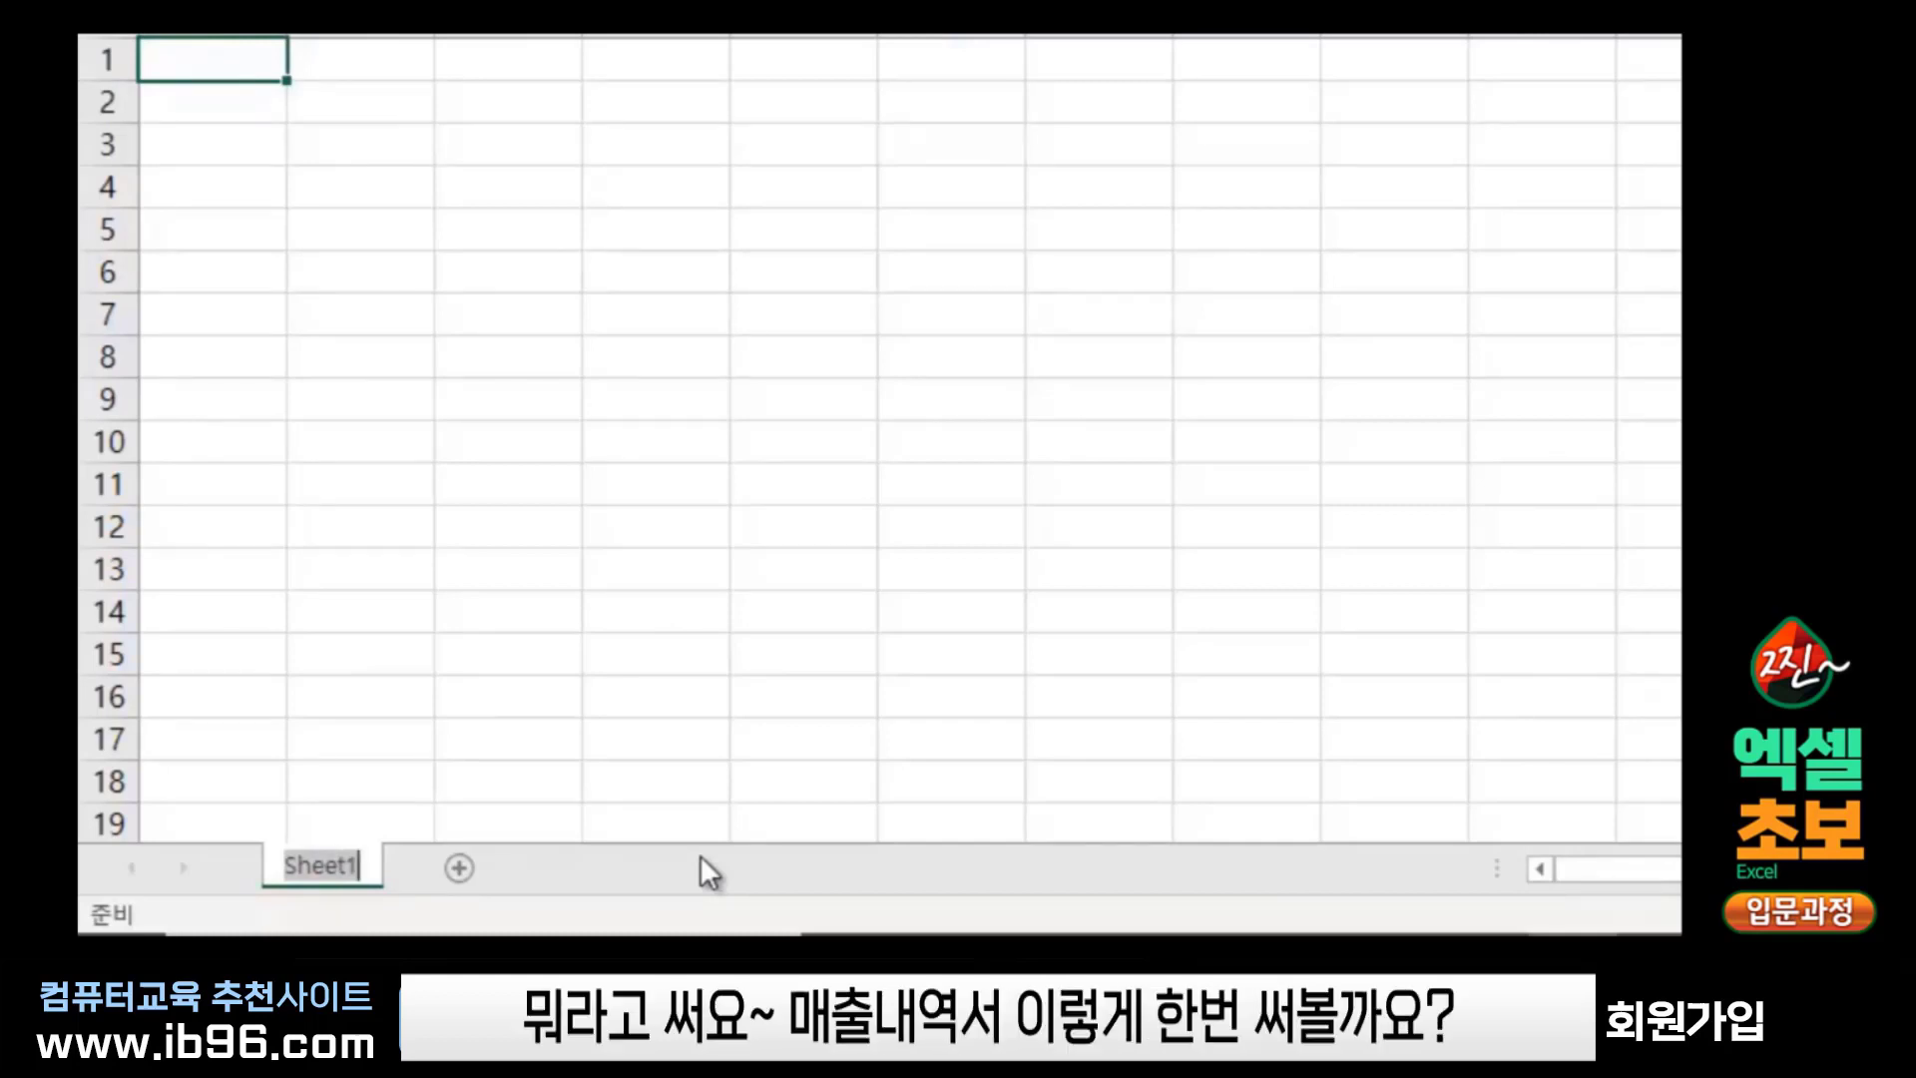
pyautogui.write('a')
pyautogui.press('BackSpace')
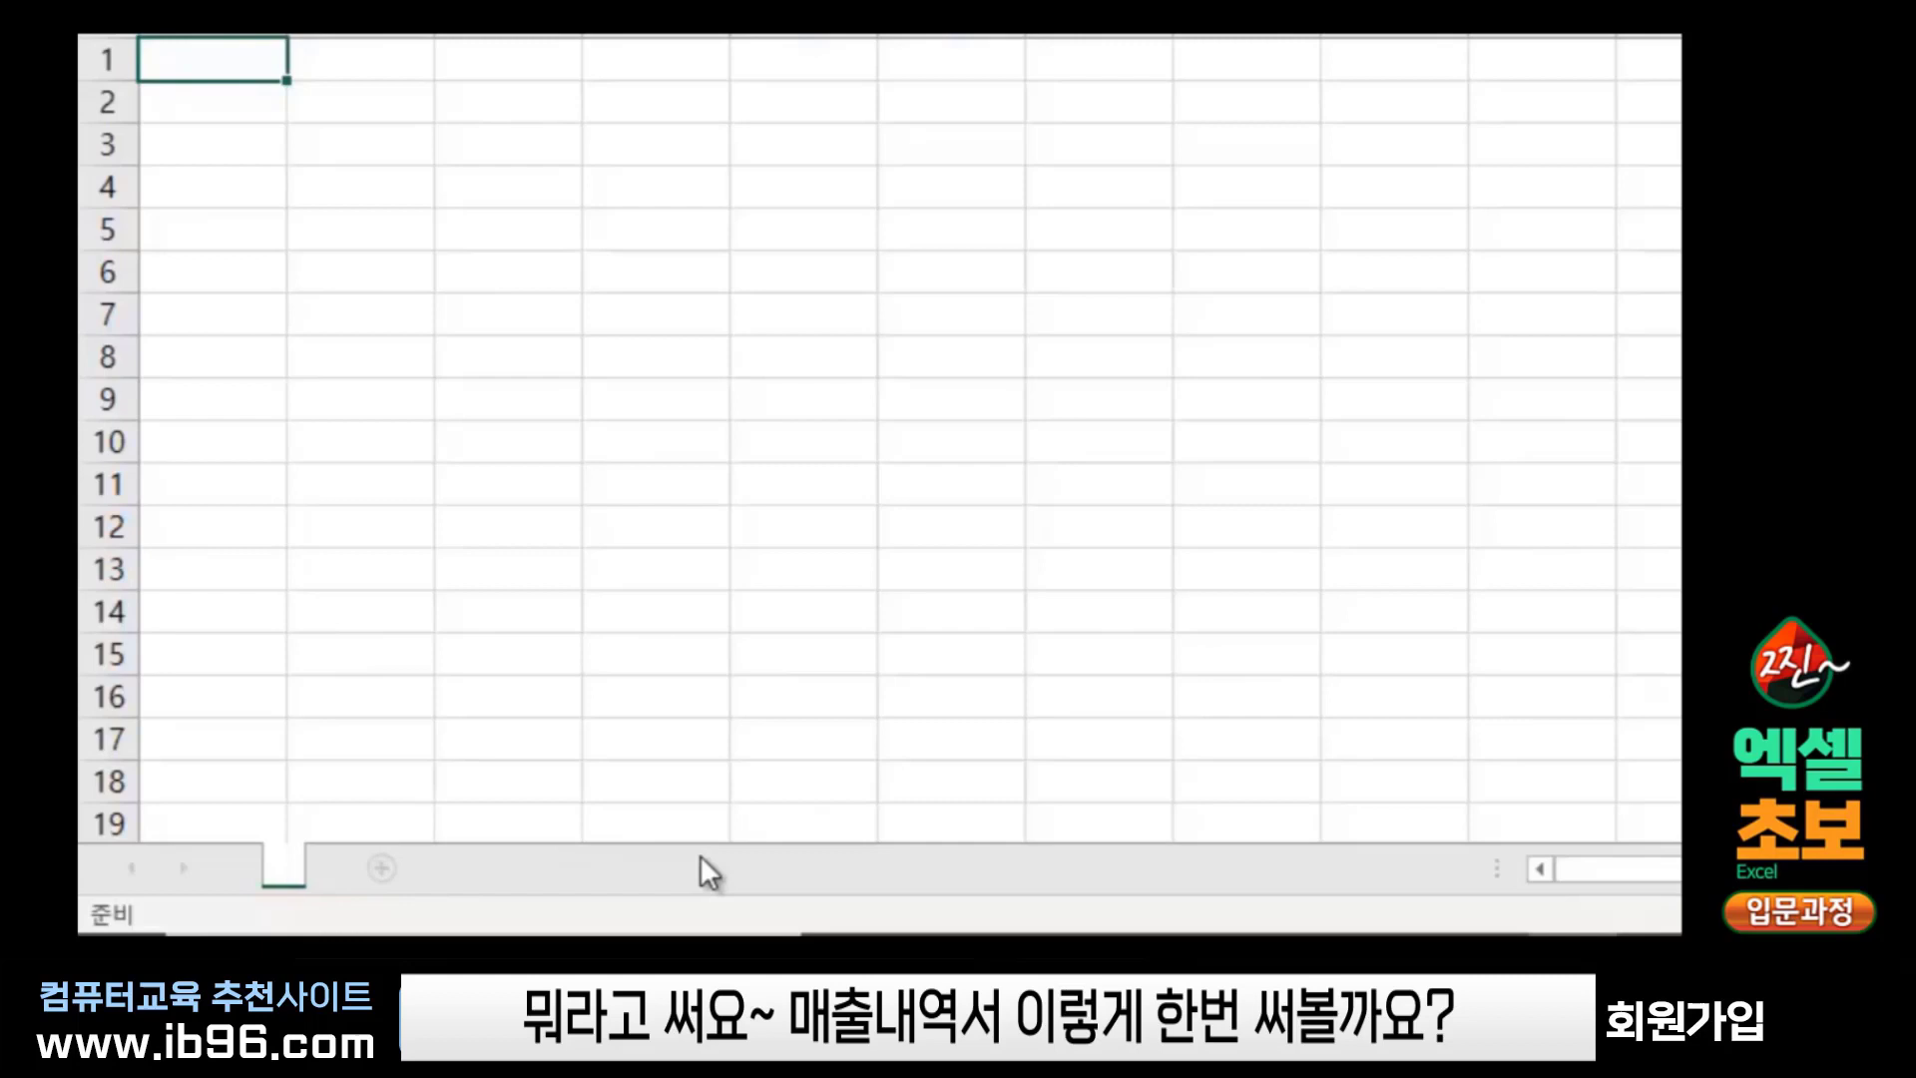
pyautogui.write('매출내역')
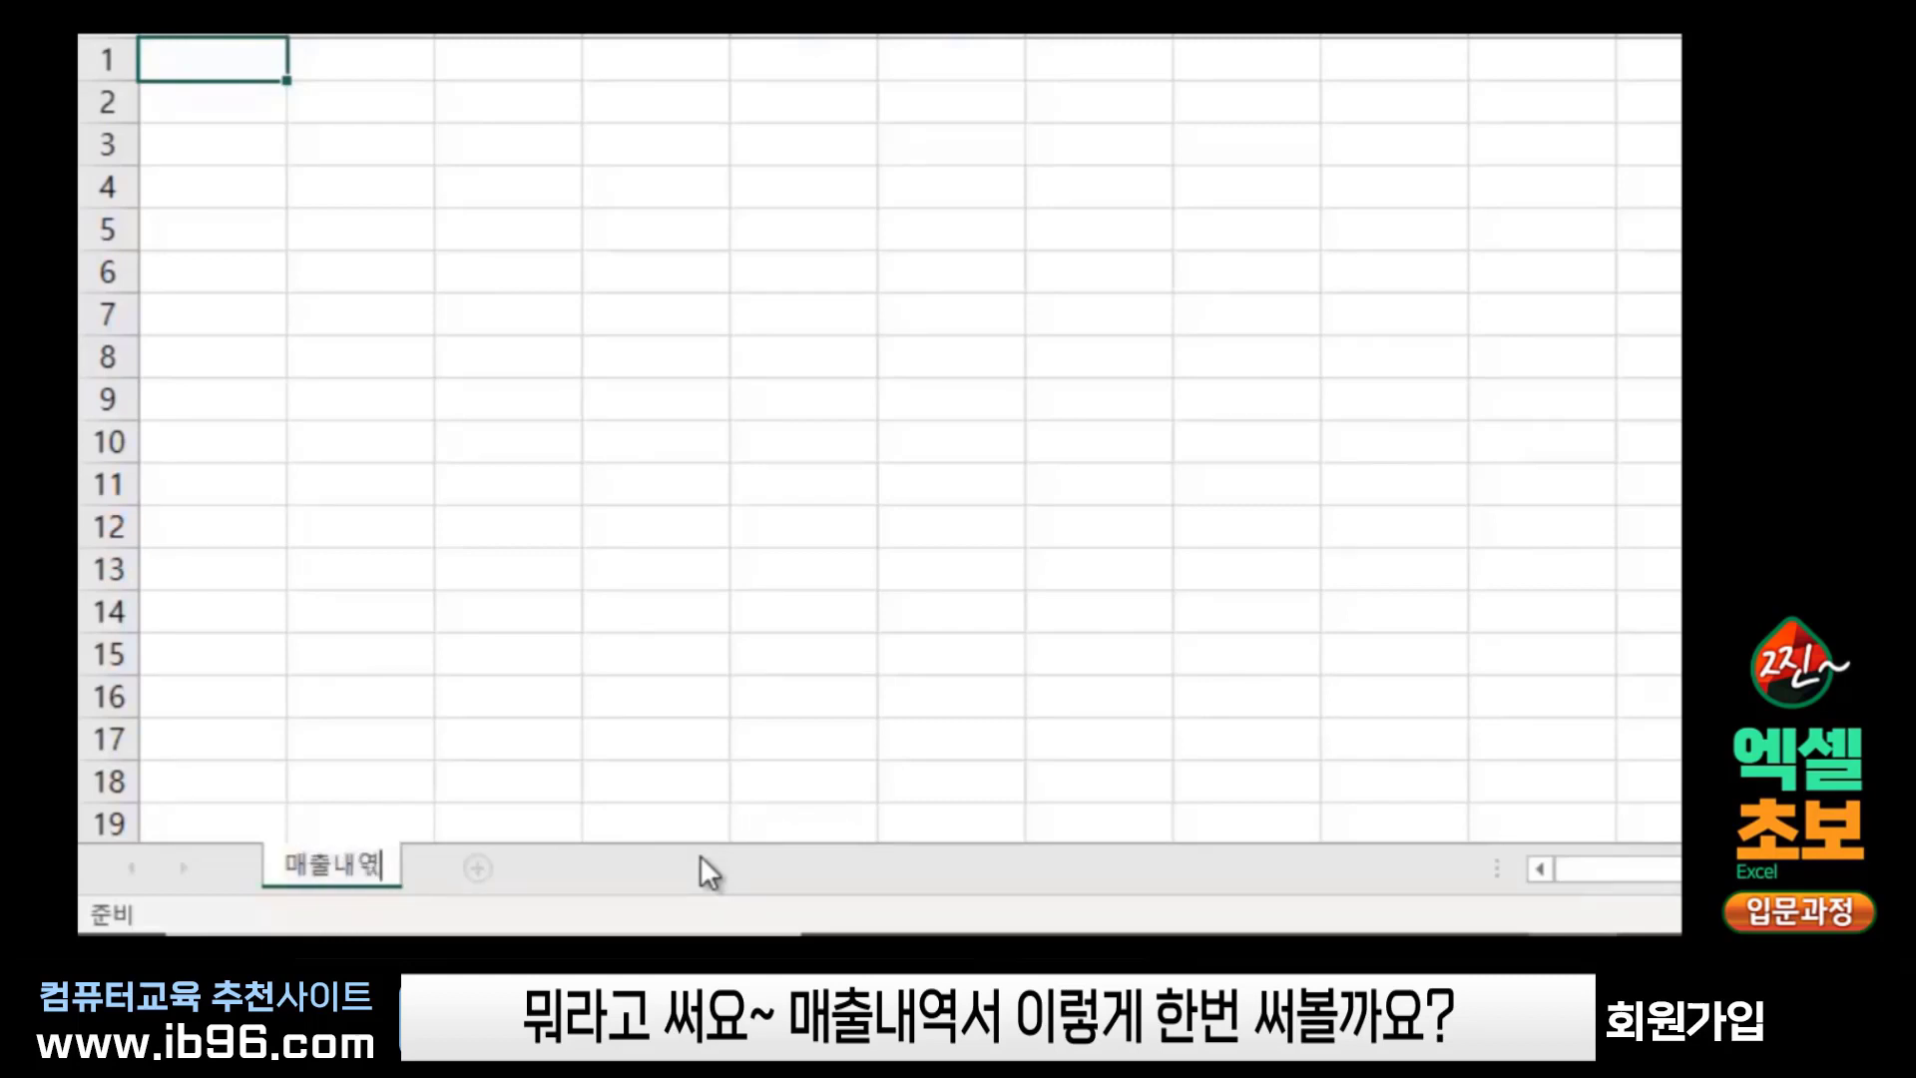
pyautogui.write('서')
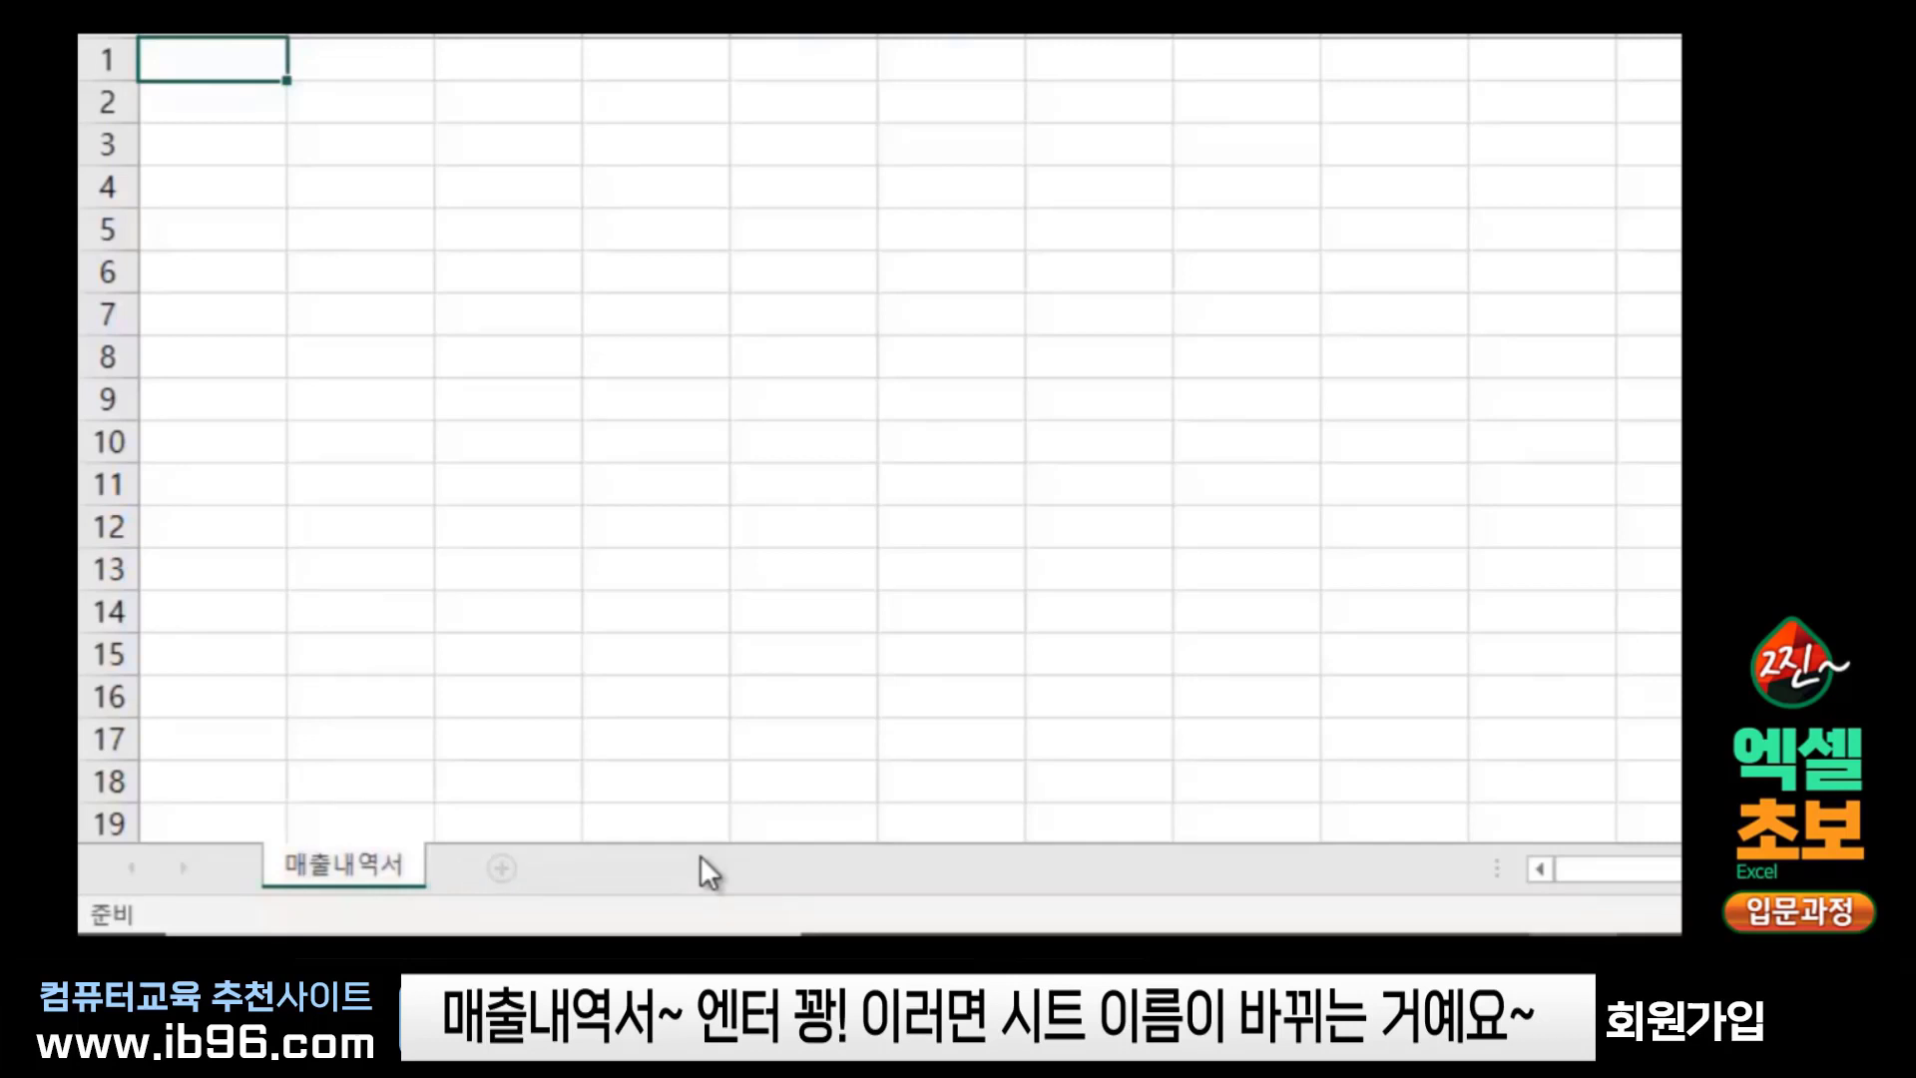
pyautogui.press('Return')
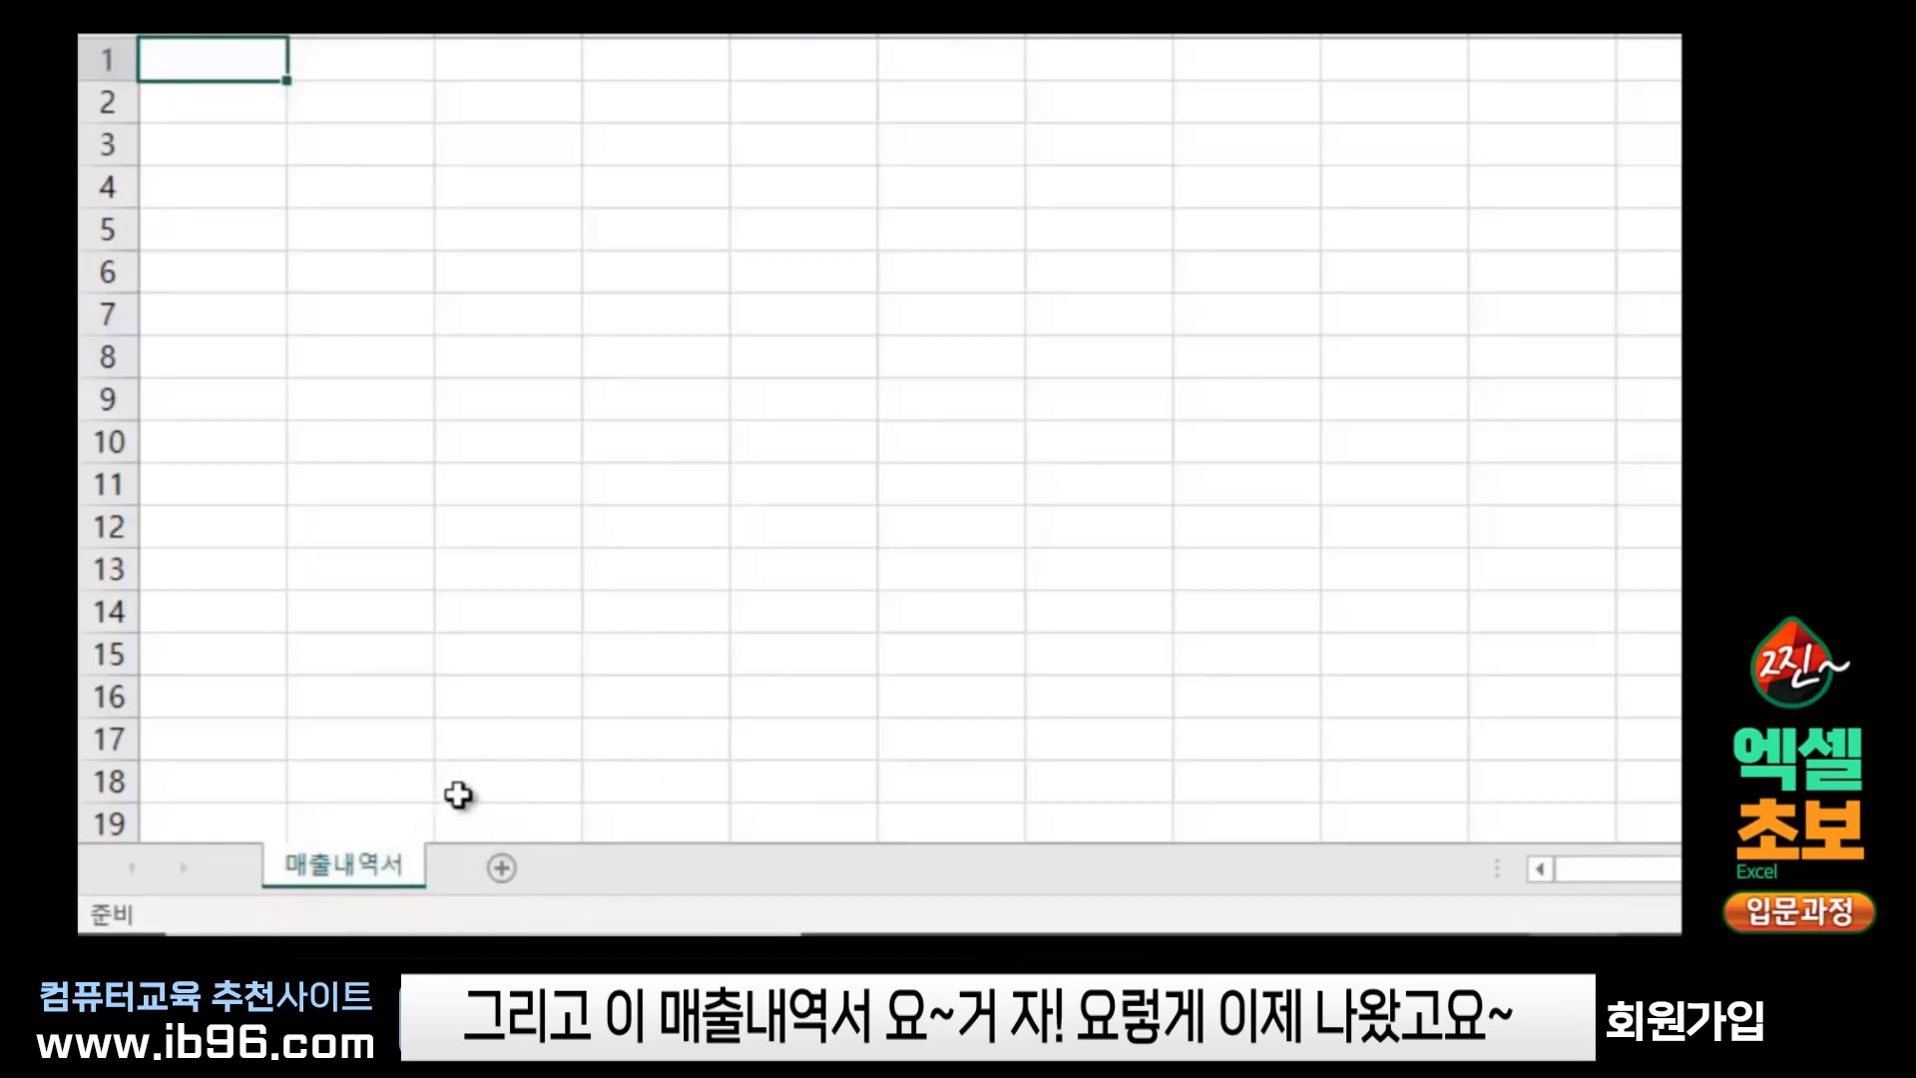
# Add a new sheet after 매출내역서, rename it 일계표, and select cell D12
pyautogui.click(502, 867)
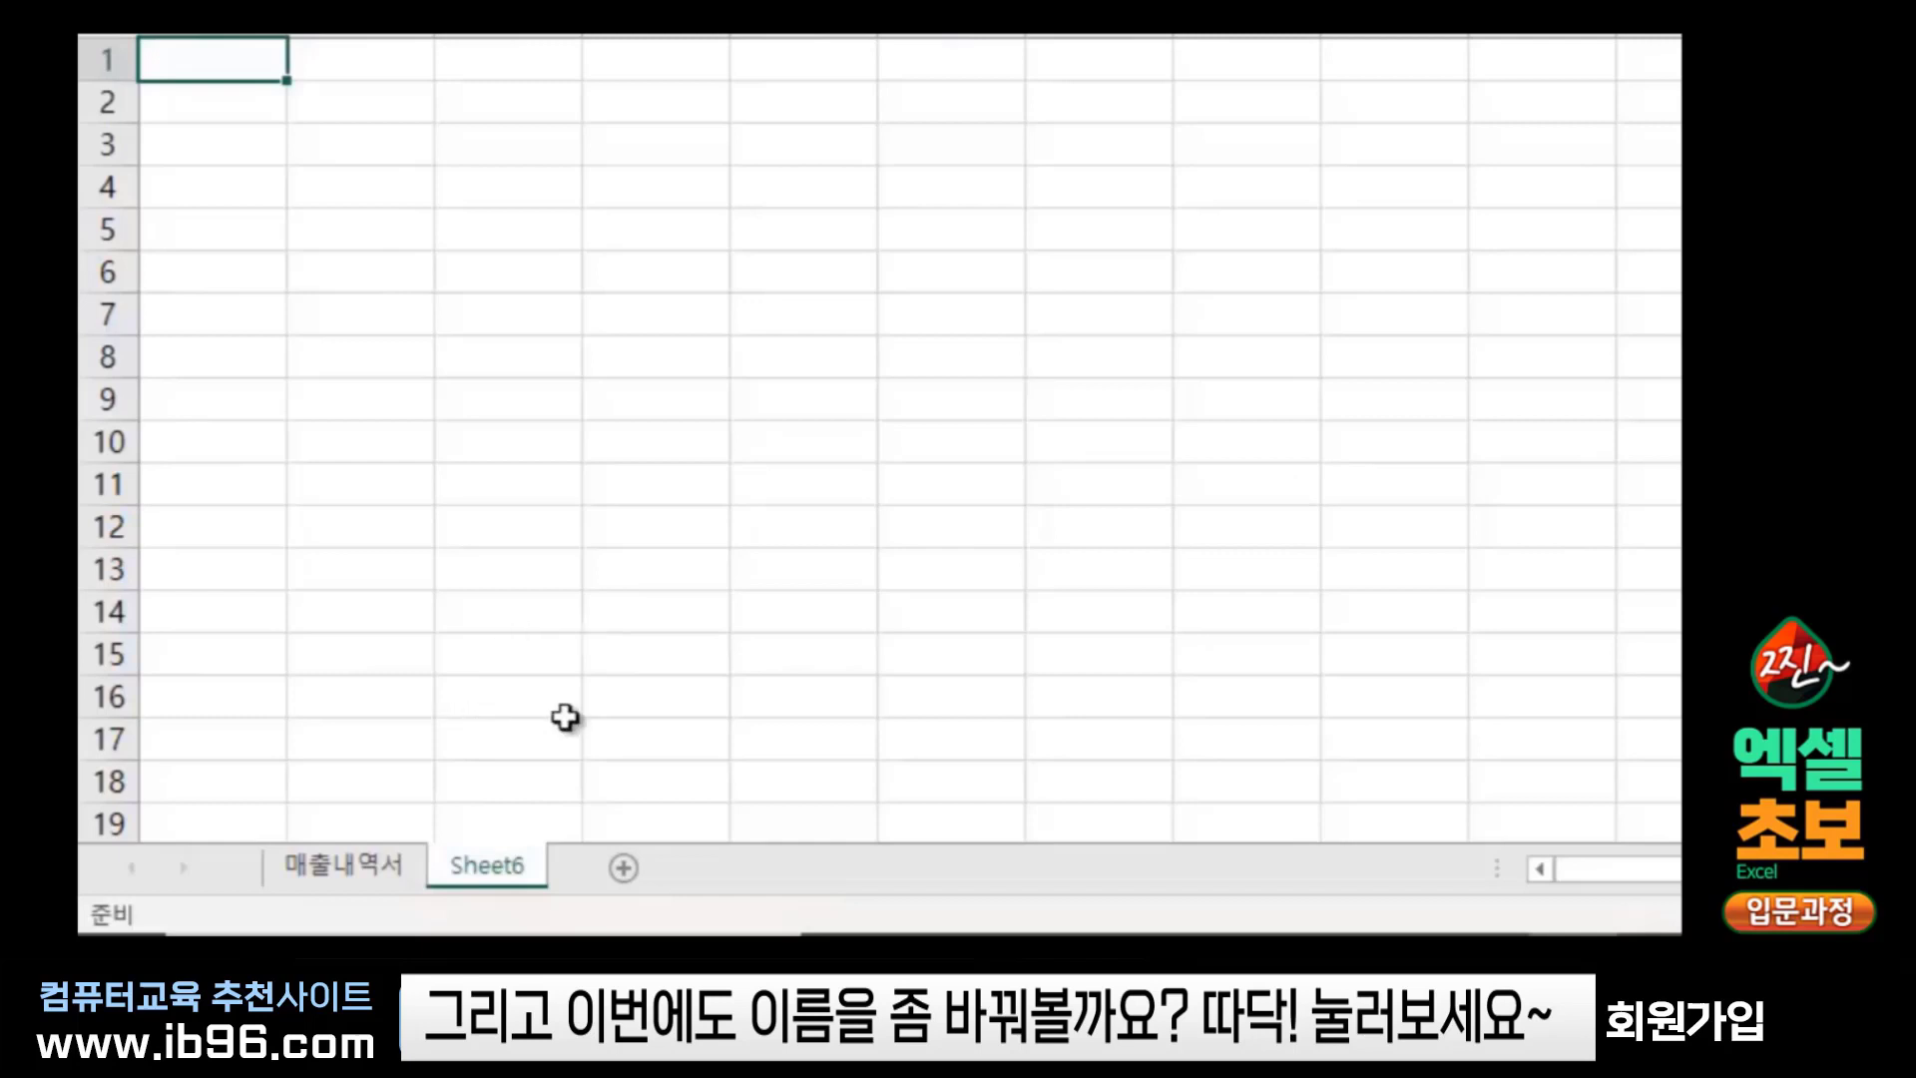
pyautogui.doubleClick(497, 866)
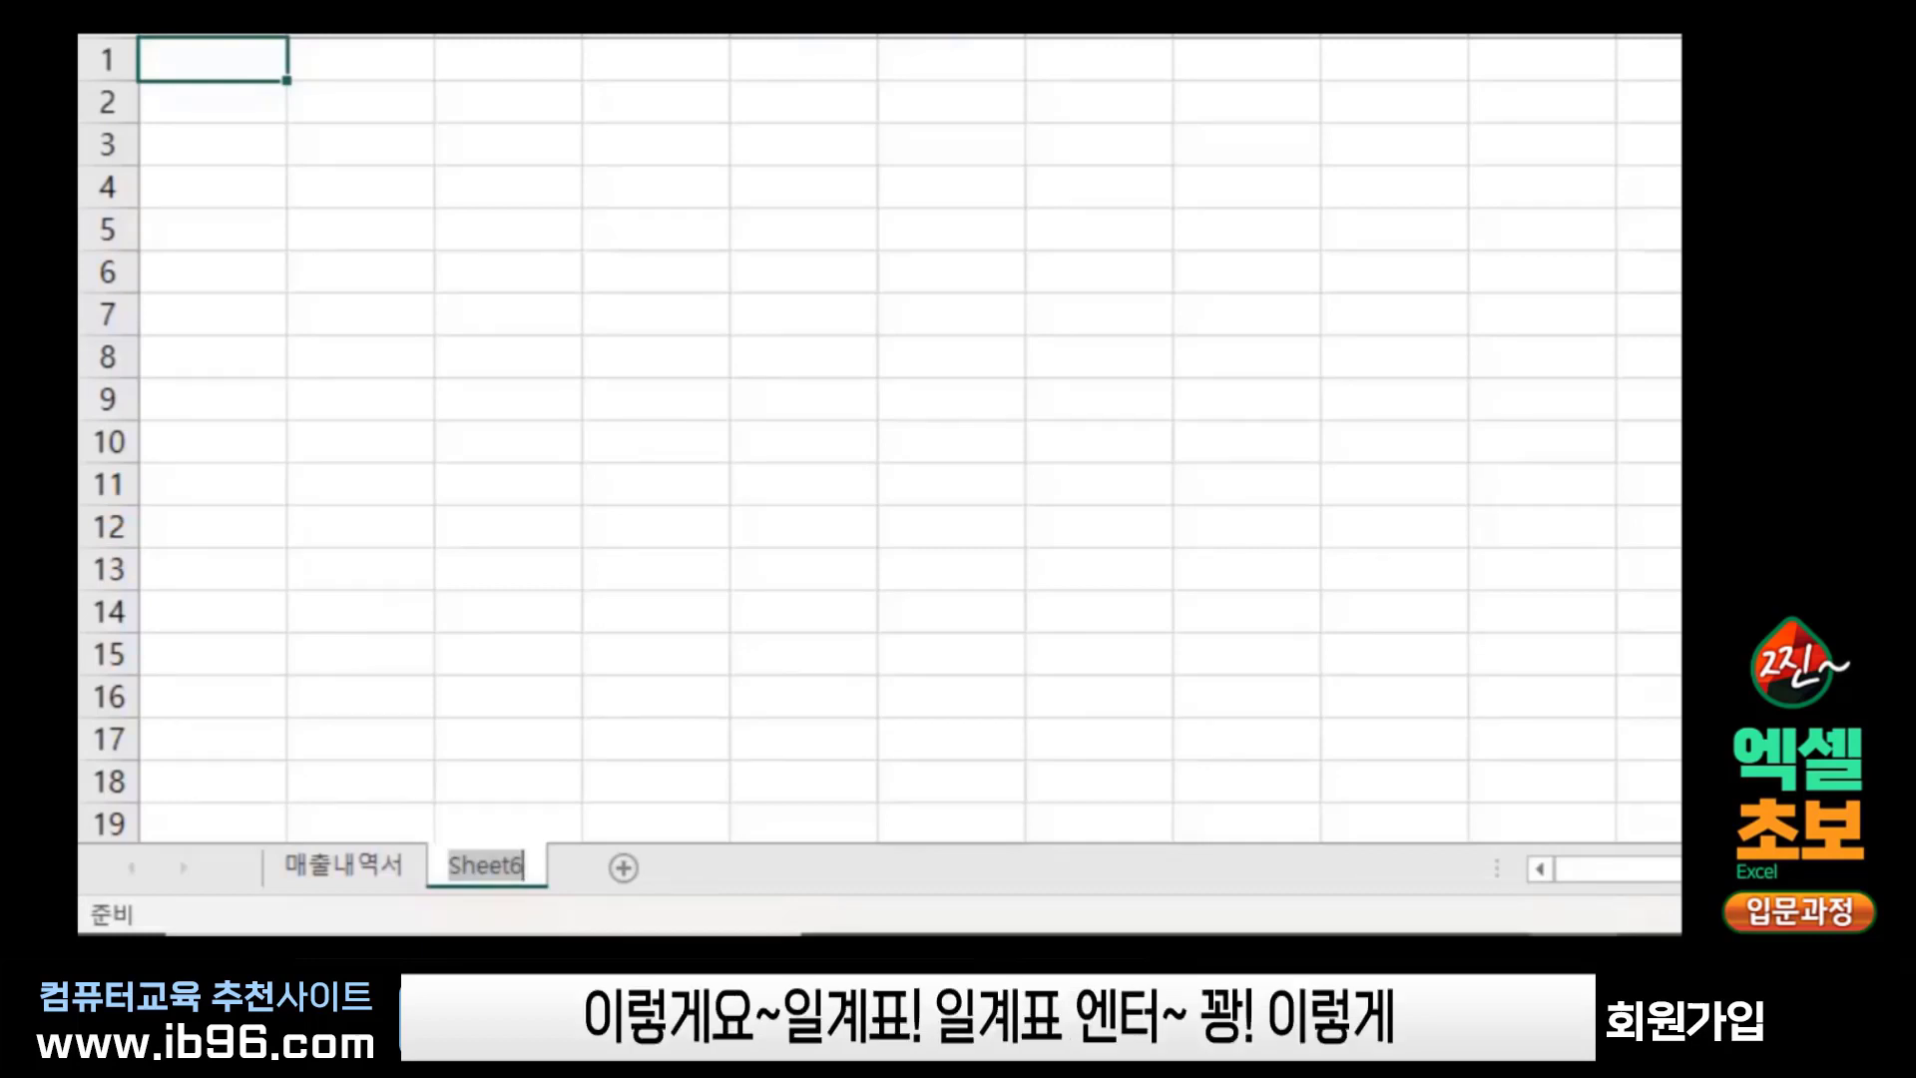
pyautogui.write('일')
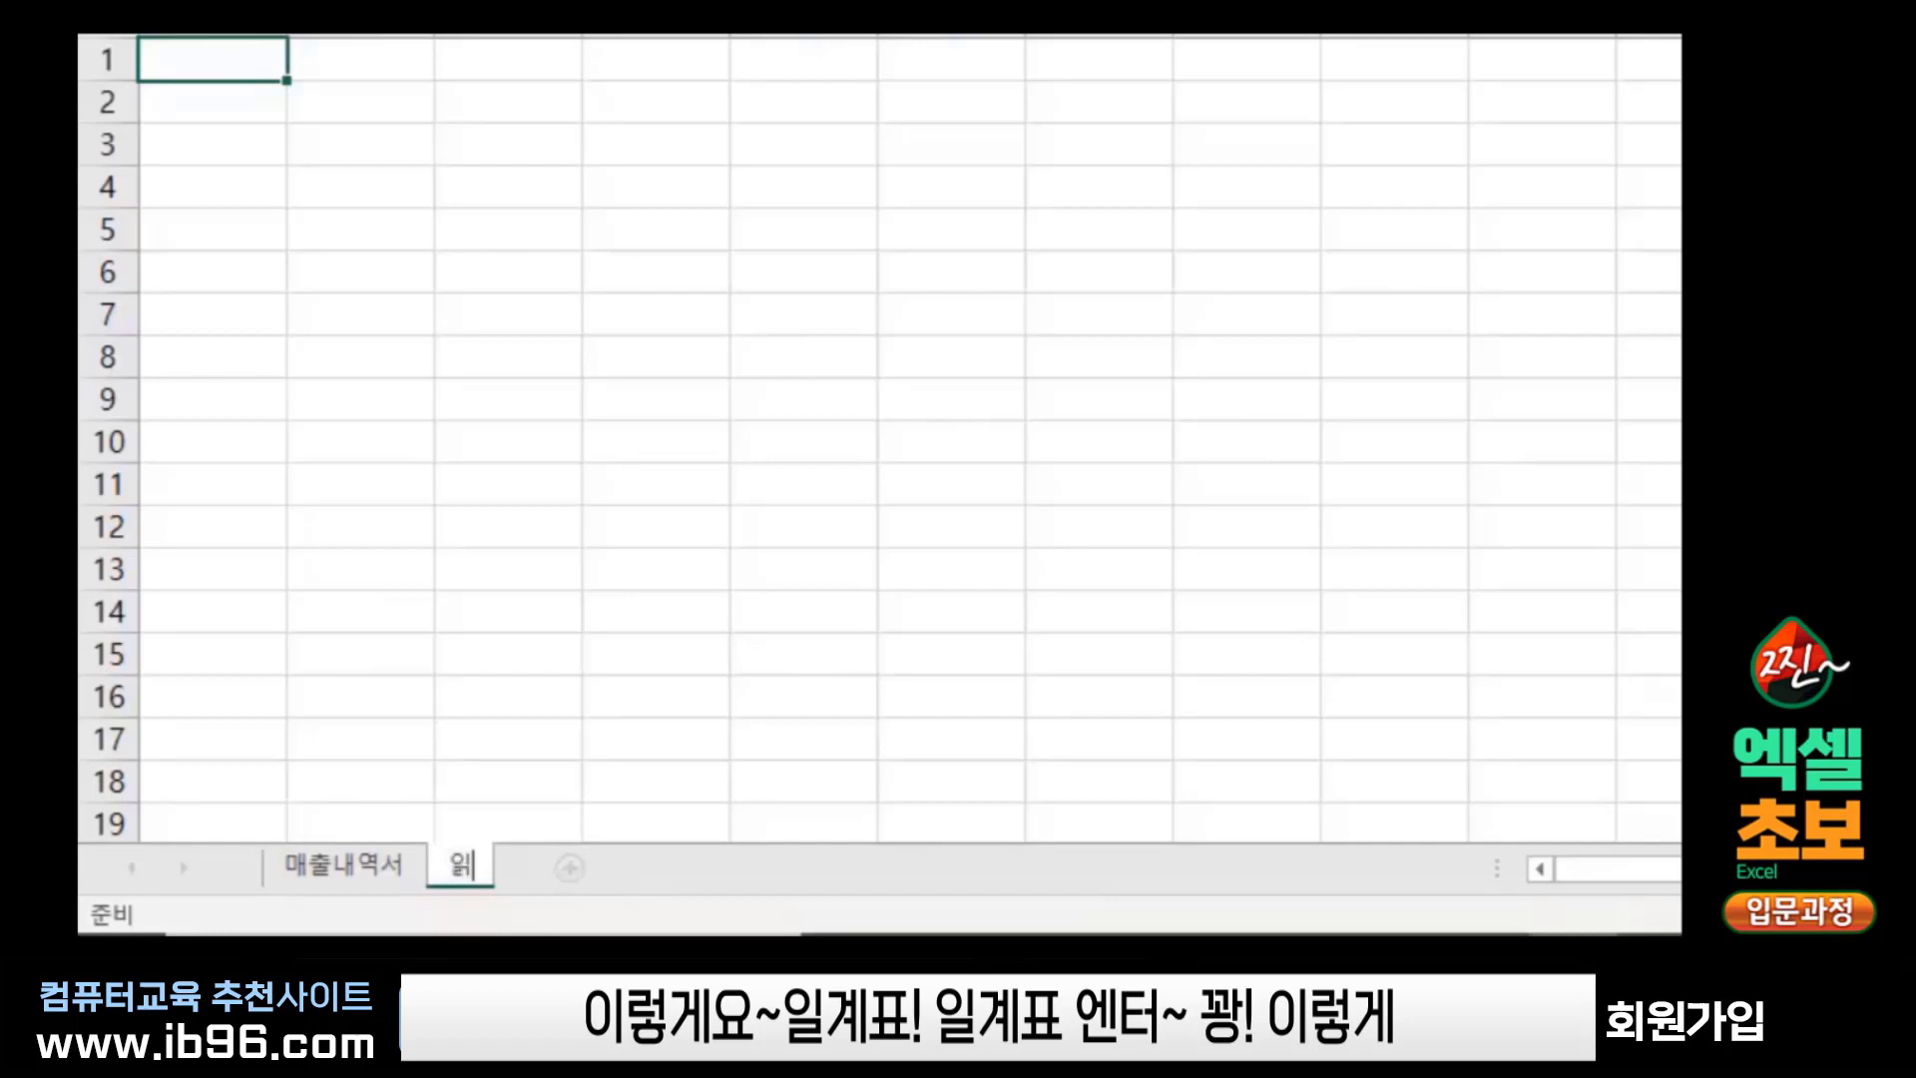
pyautogui.write('계표')
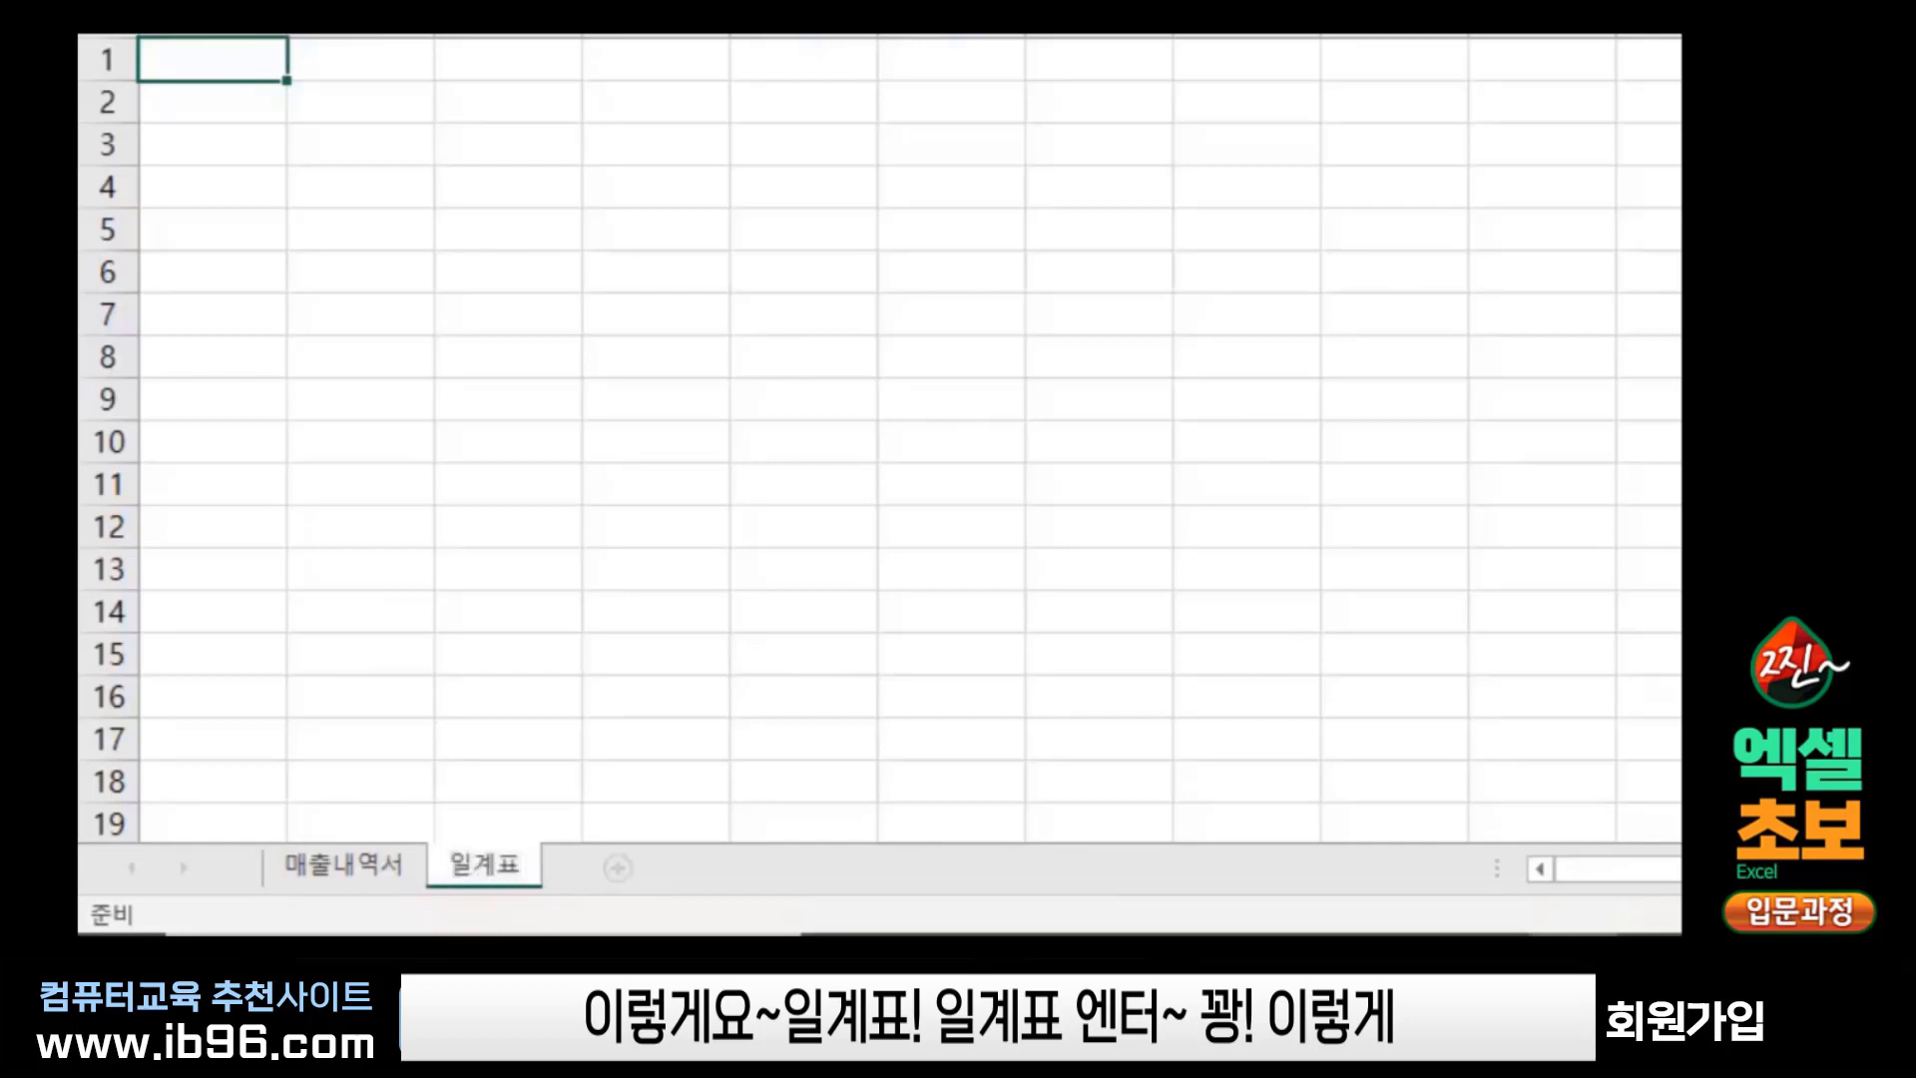
pyautogui.press('Return')
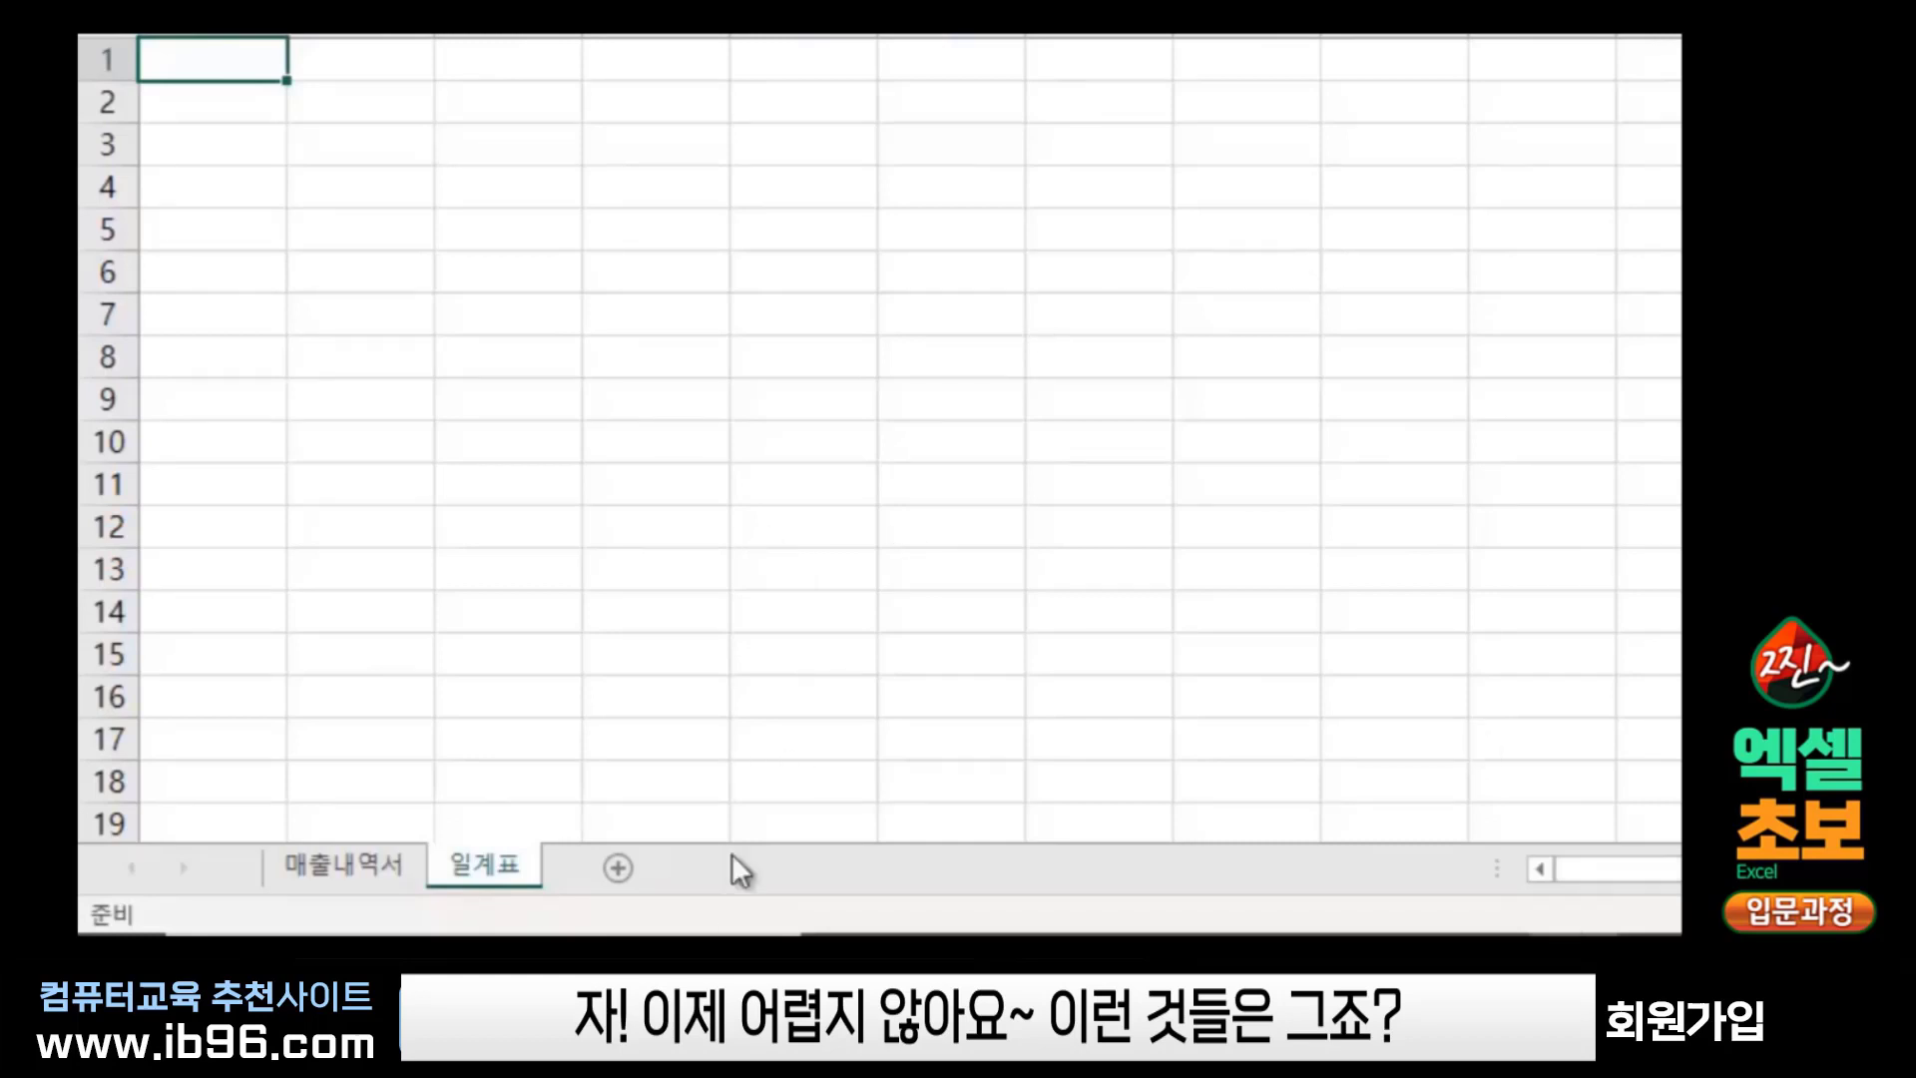
pyautogui.click(643, 540)
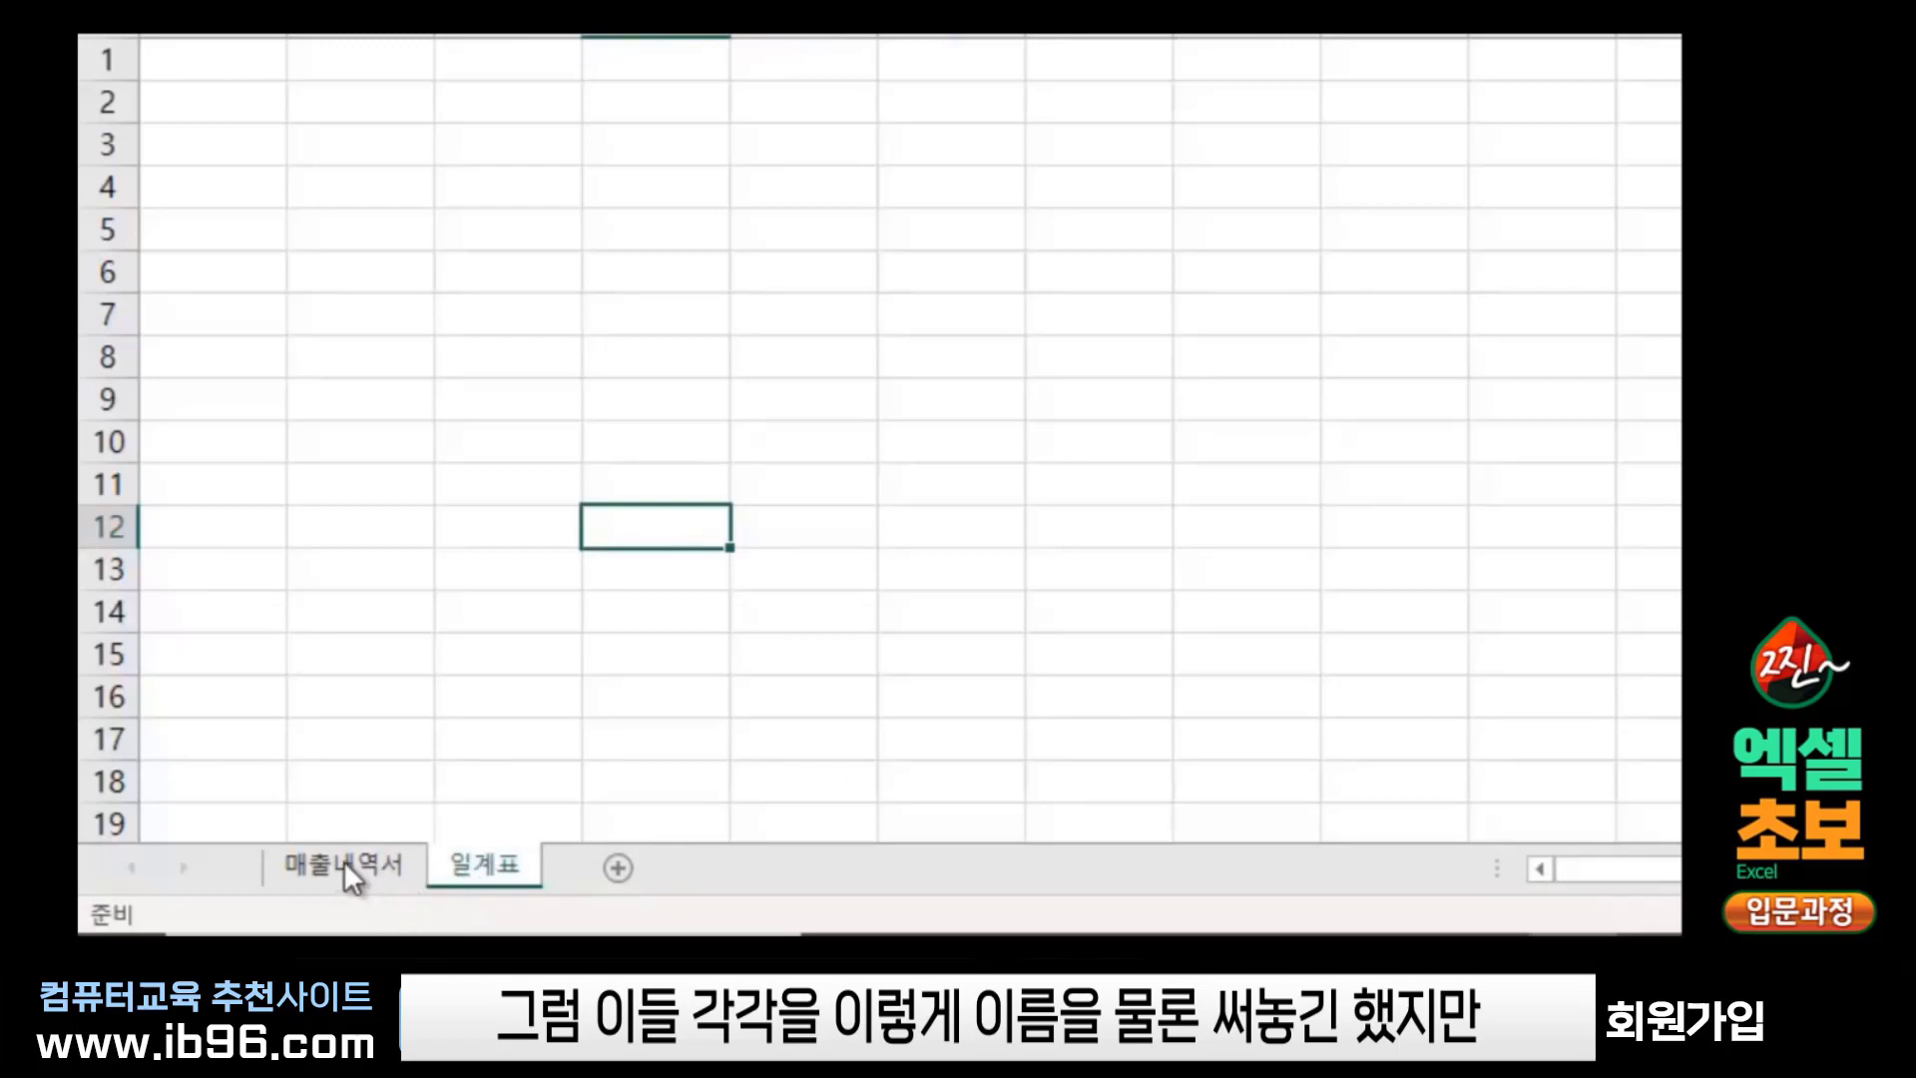
# Colour the 매출내역서 sheet tab green, then bring up the 일계표 tab's sheet menu
pyautogui.click(457, 728)
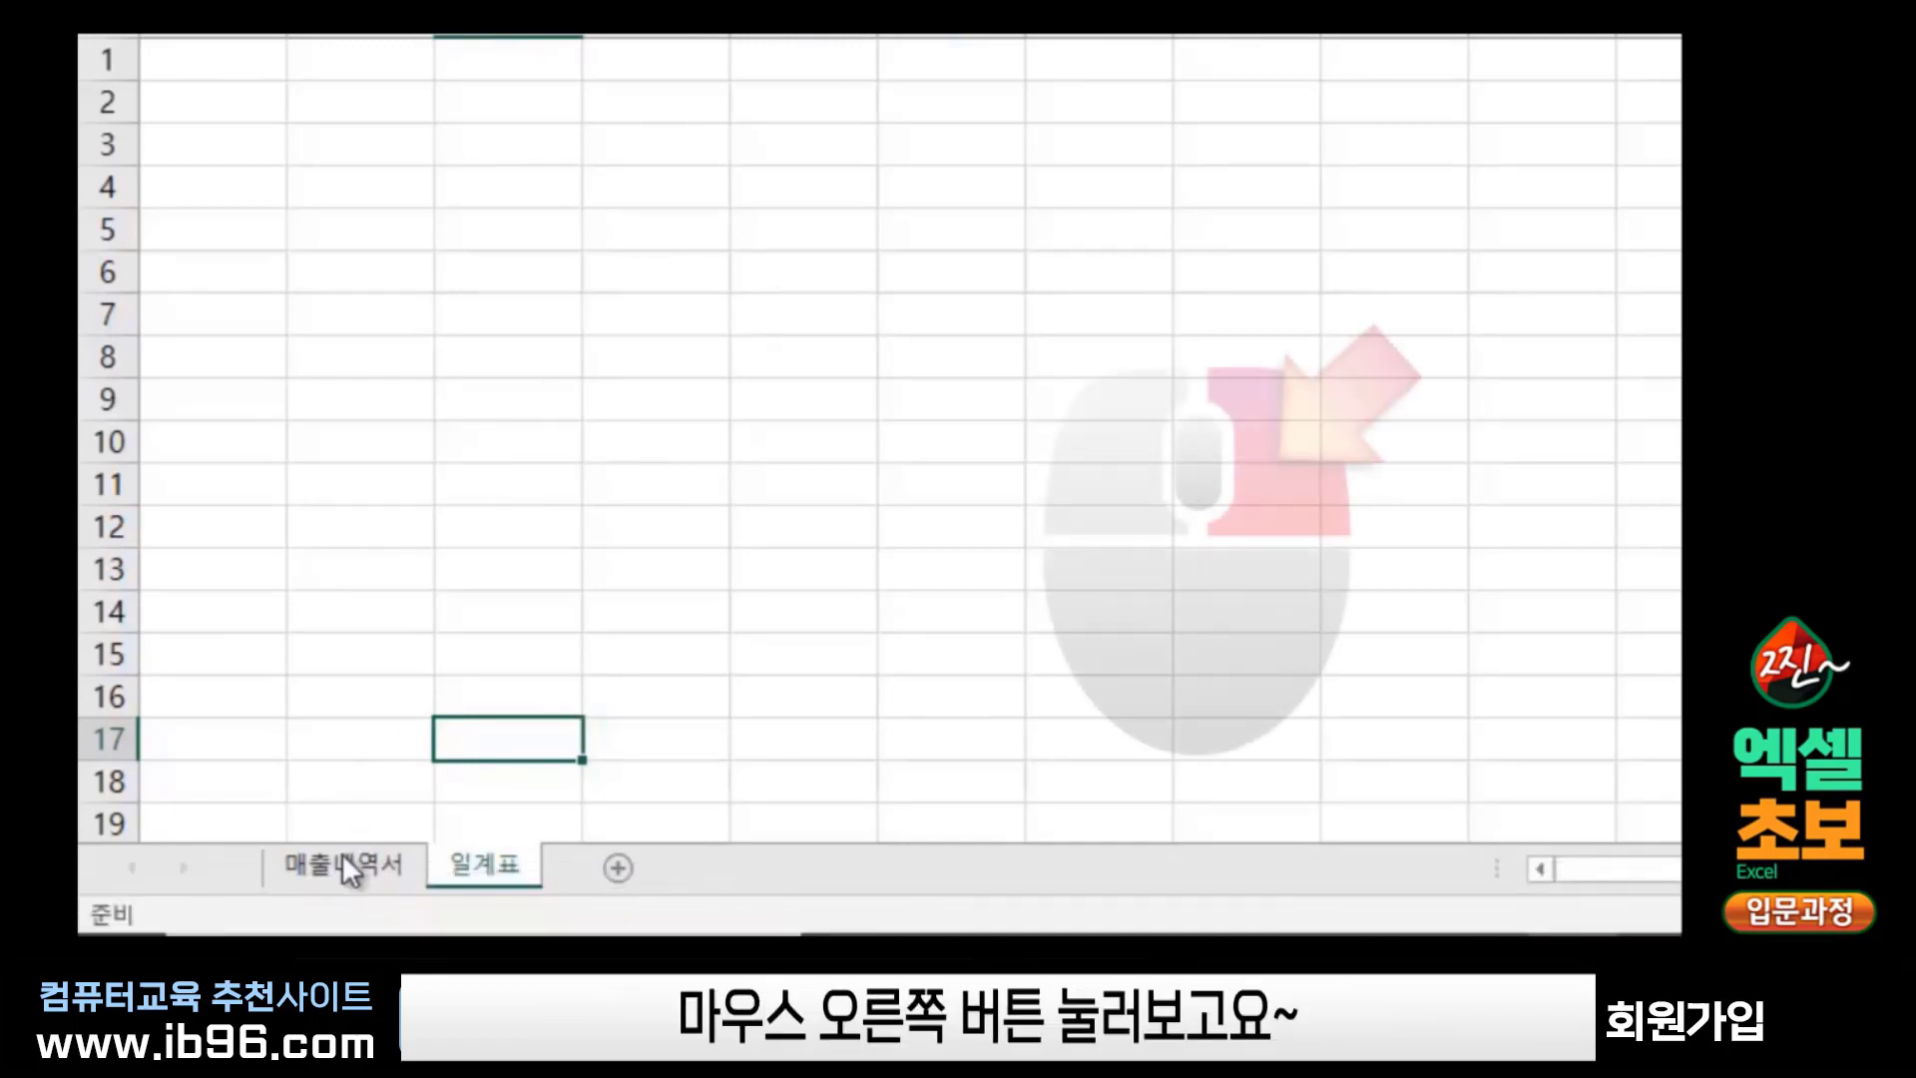
pyautogui.rightClick(349, 870)
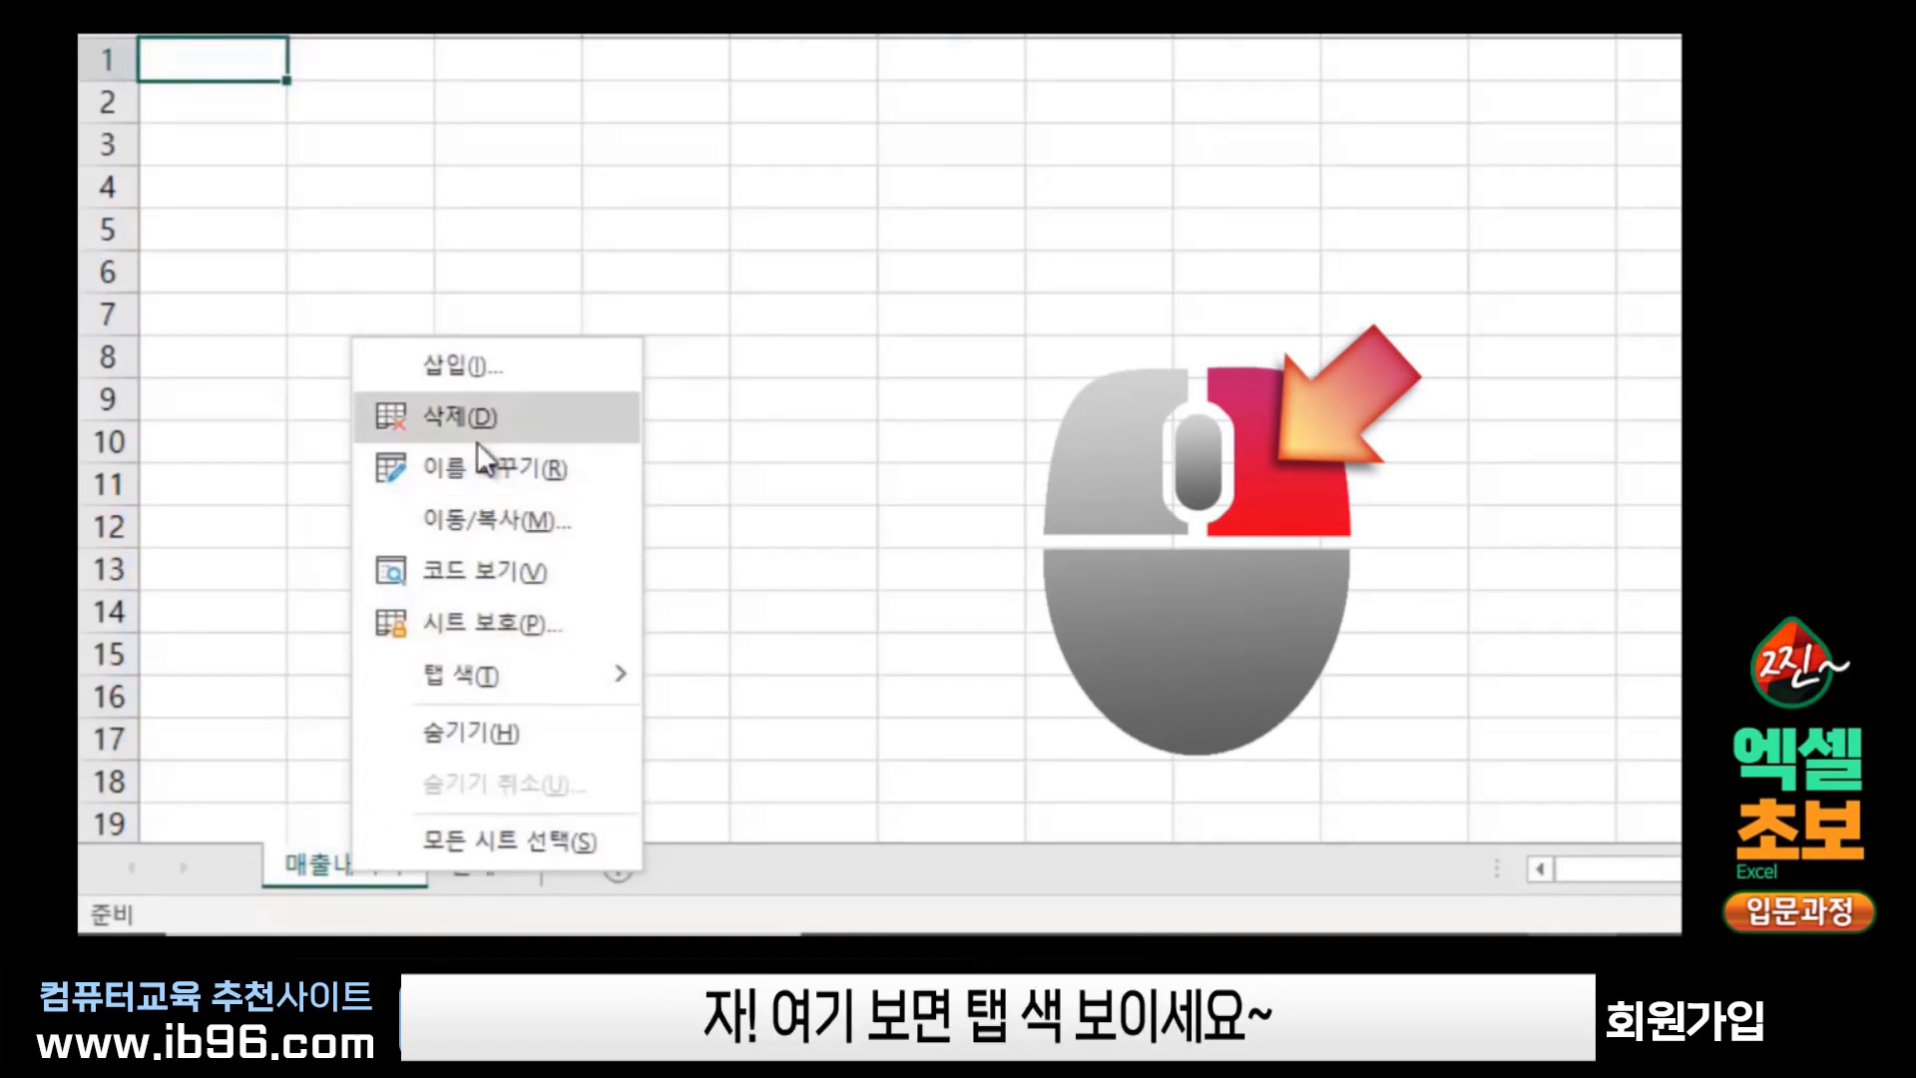
pyautogui.moveTo(465, 675)
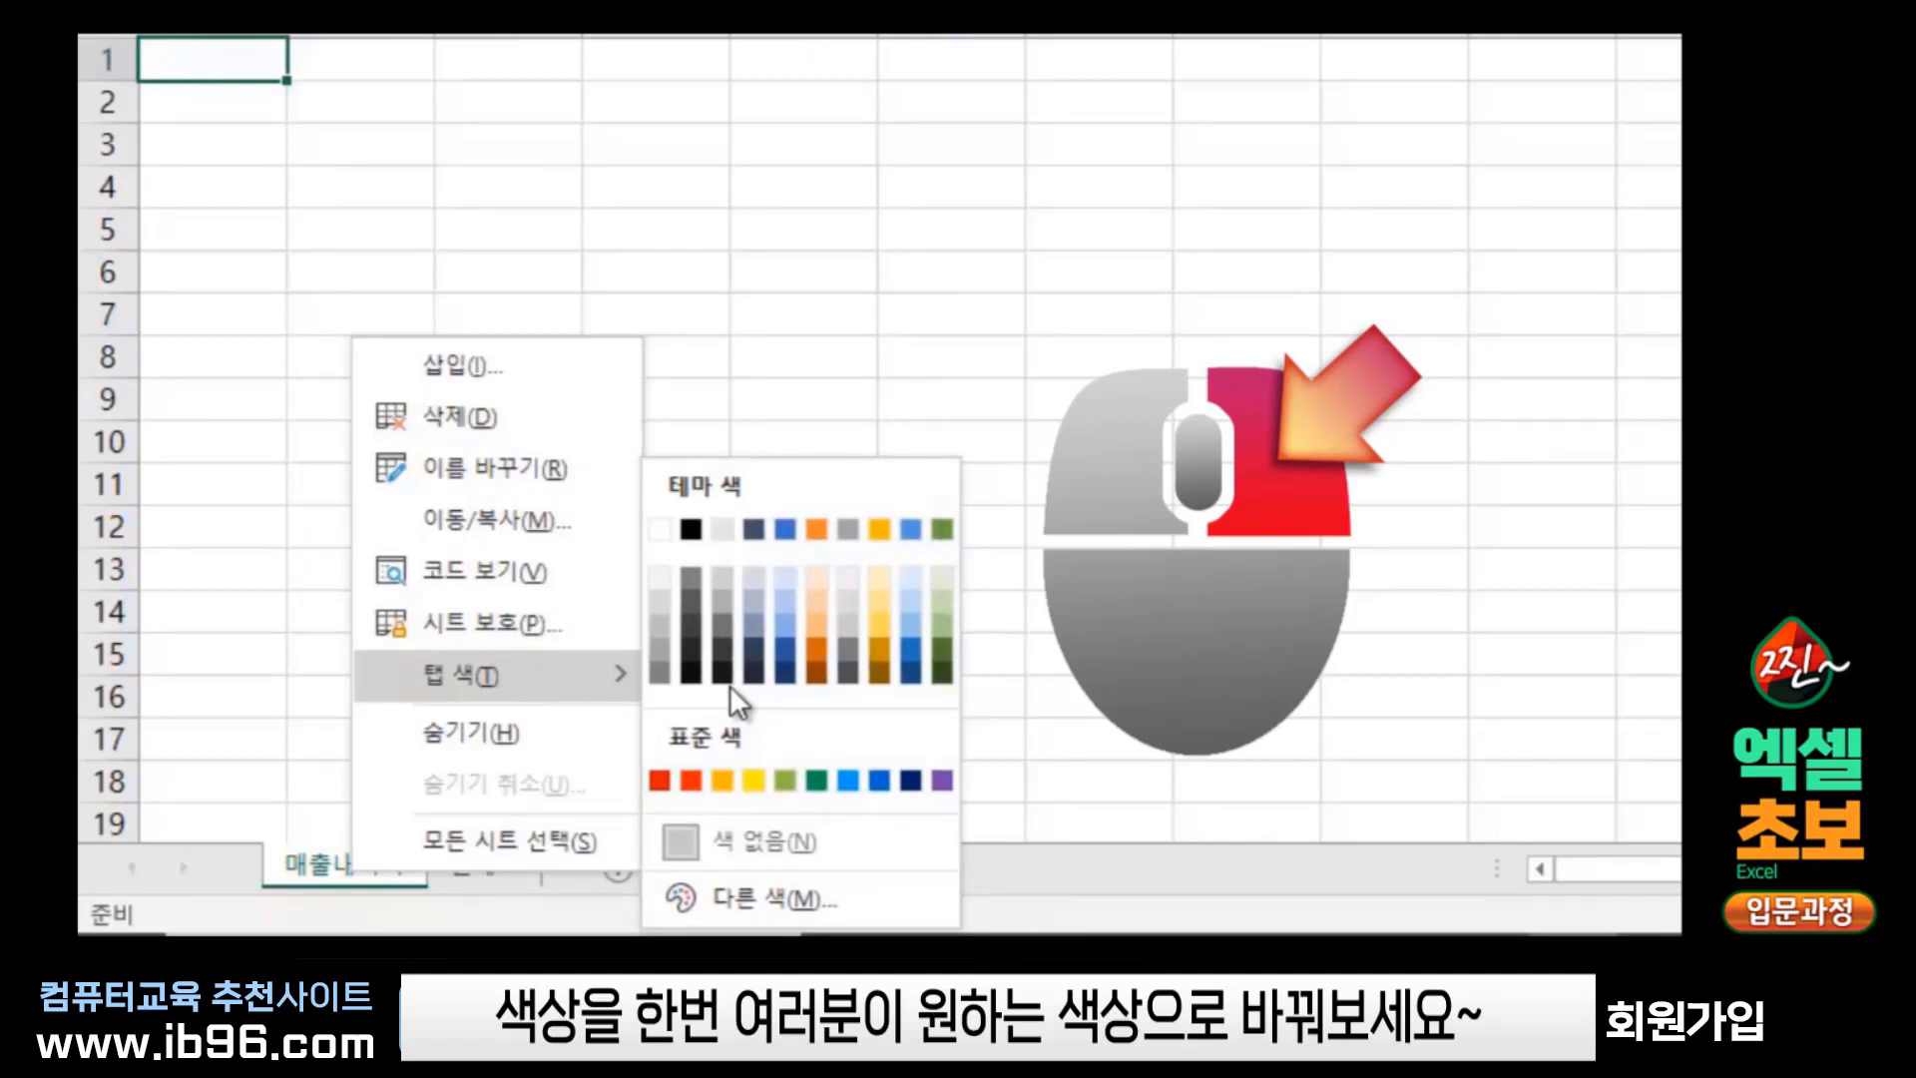
pyautogui.click(940, 648)
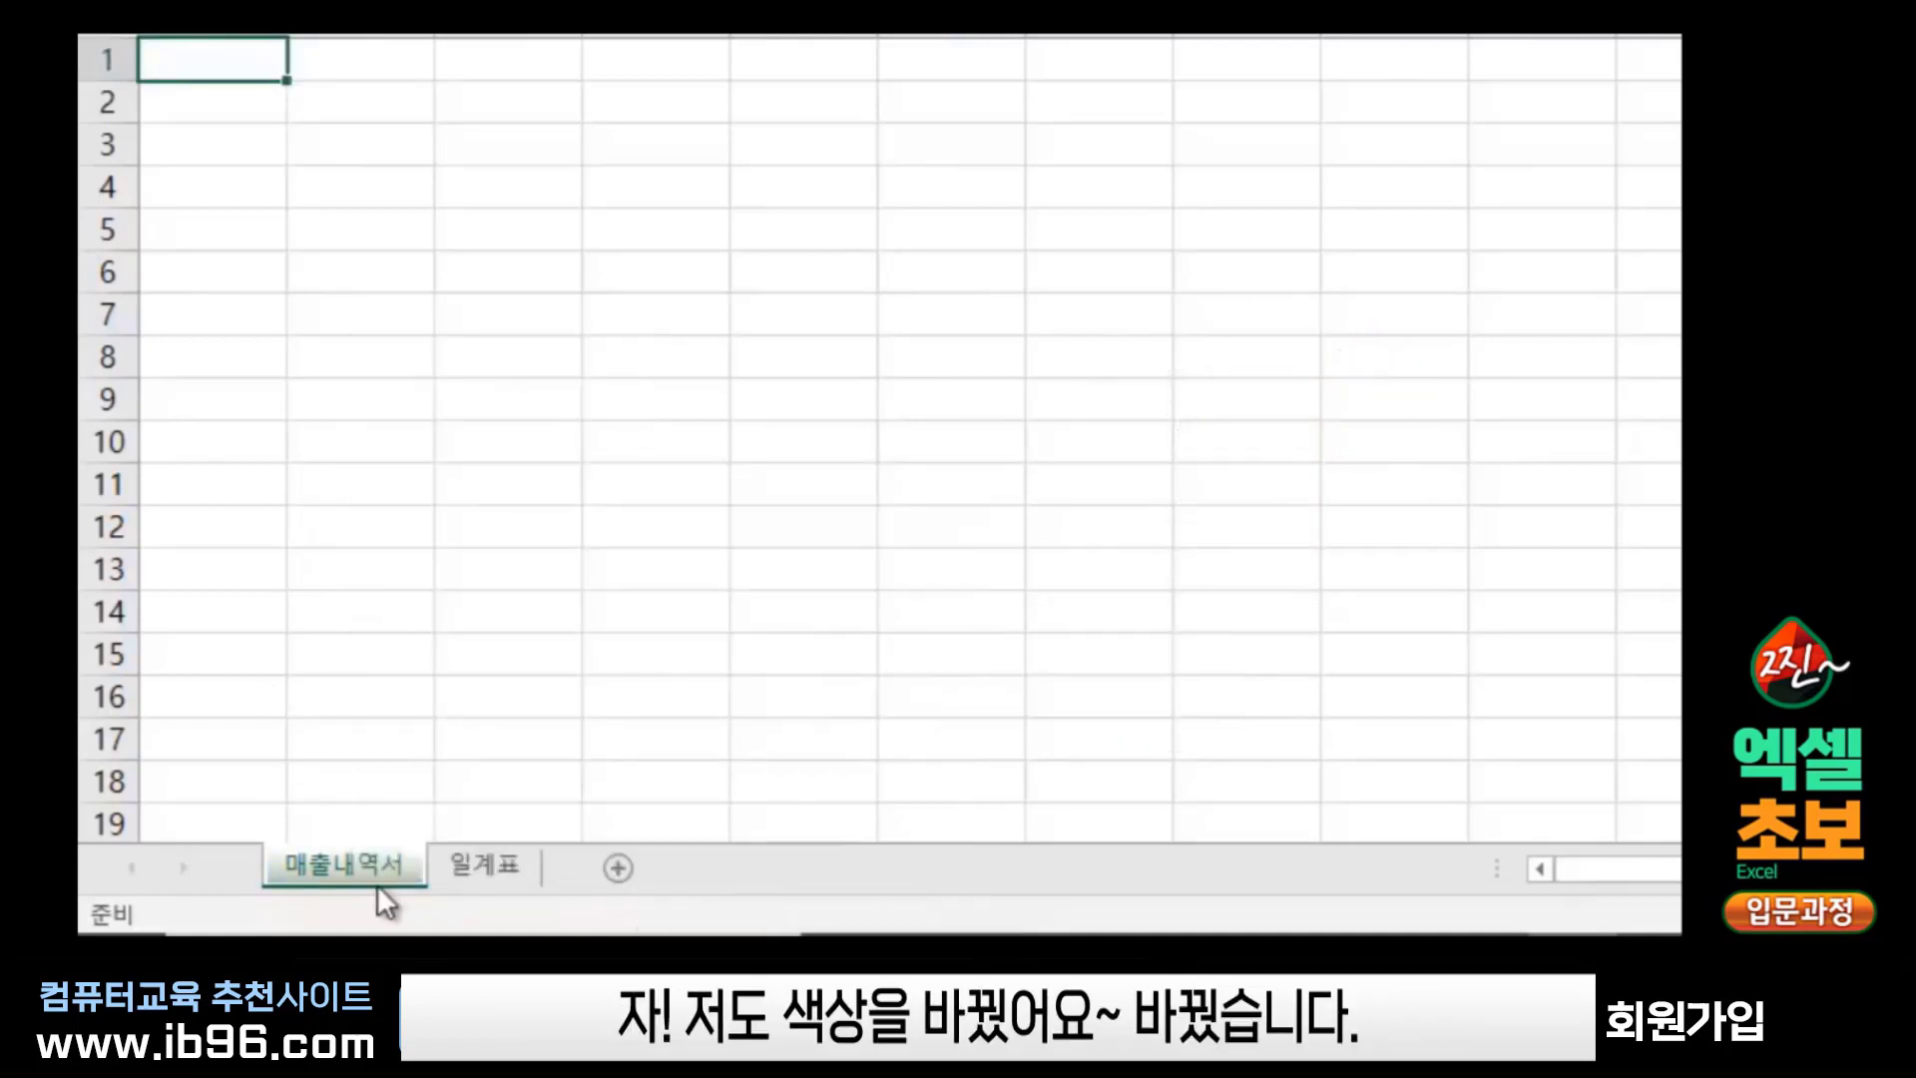
pyautogui.click(495, 860)
pyautogui.rightClick(495, 860)
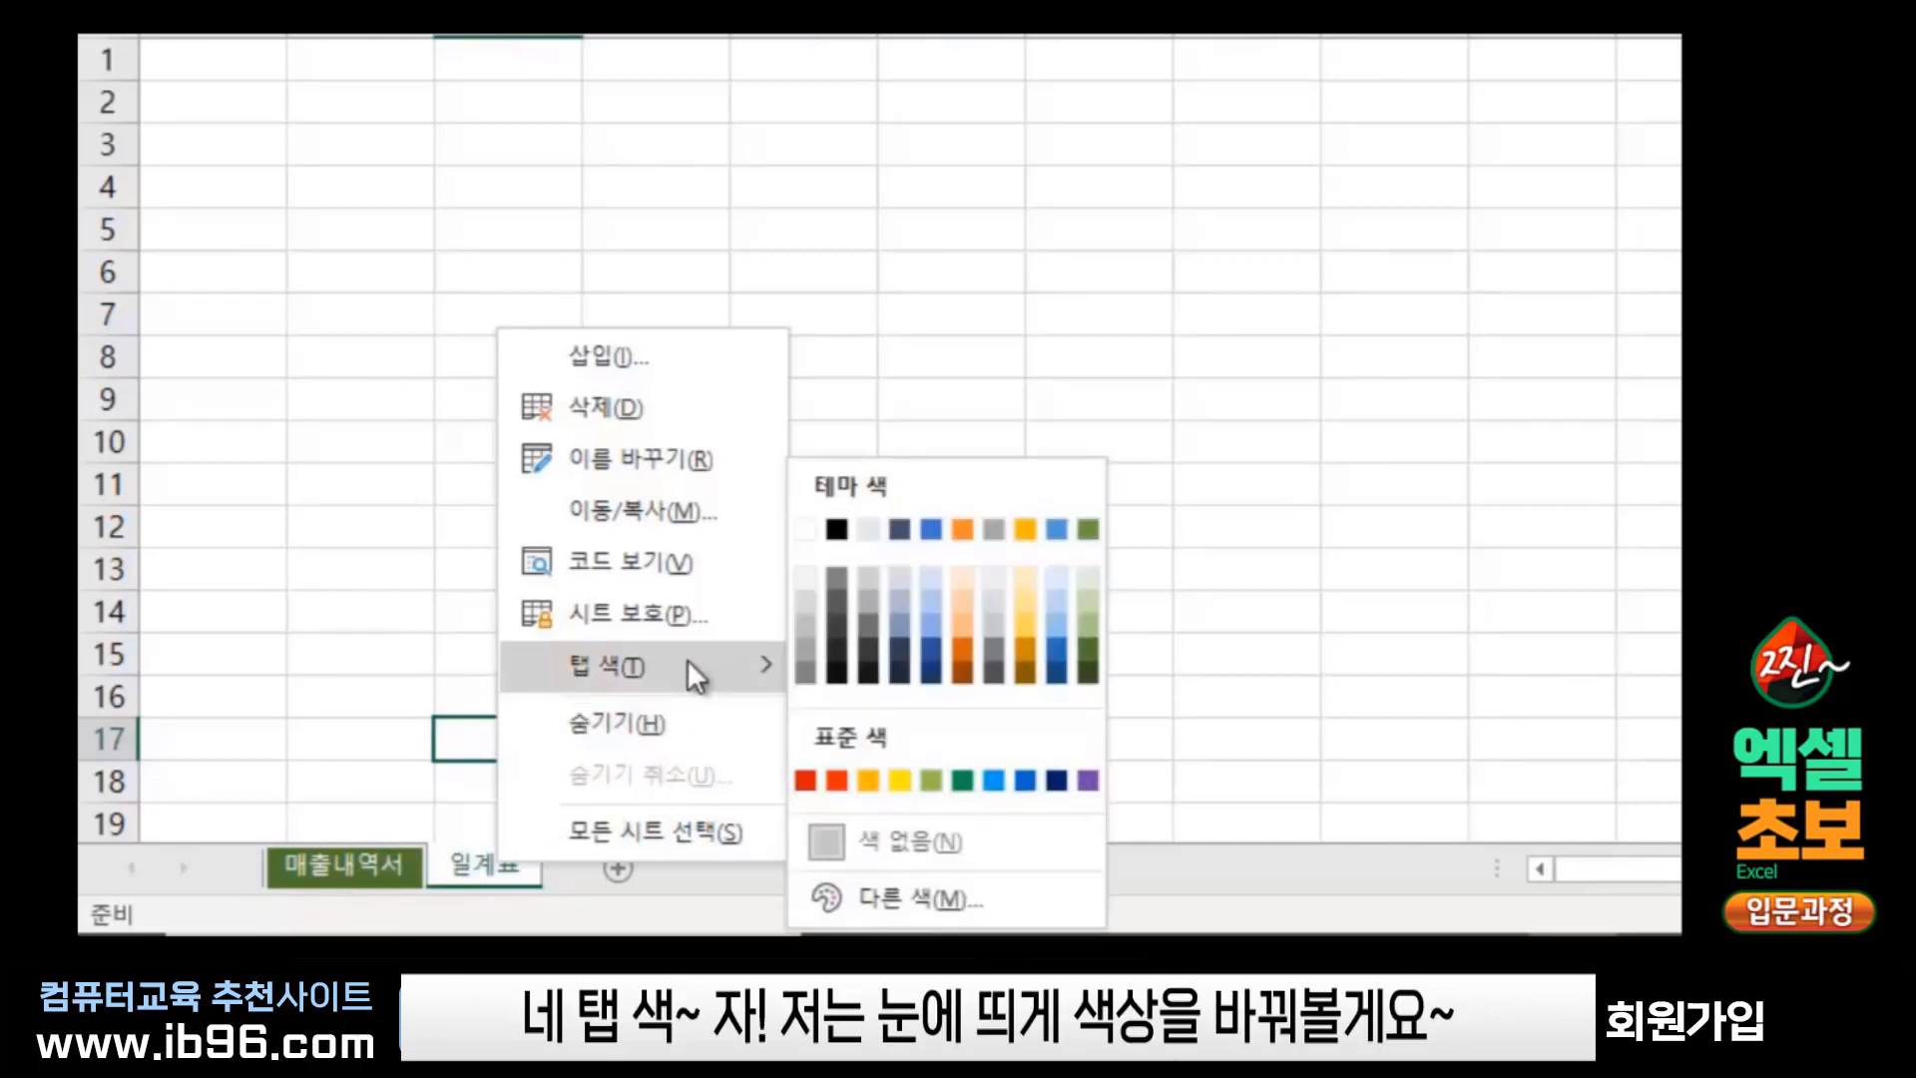
pyautogui.moveTo(449, 752)
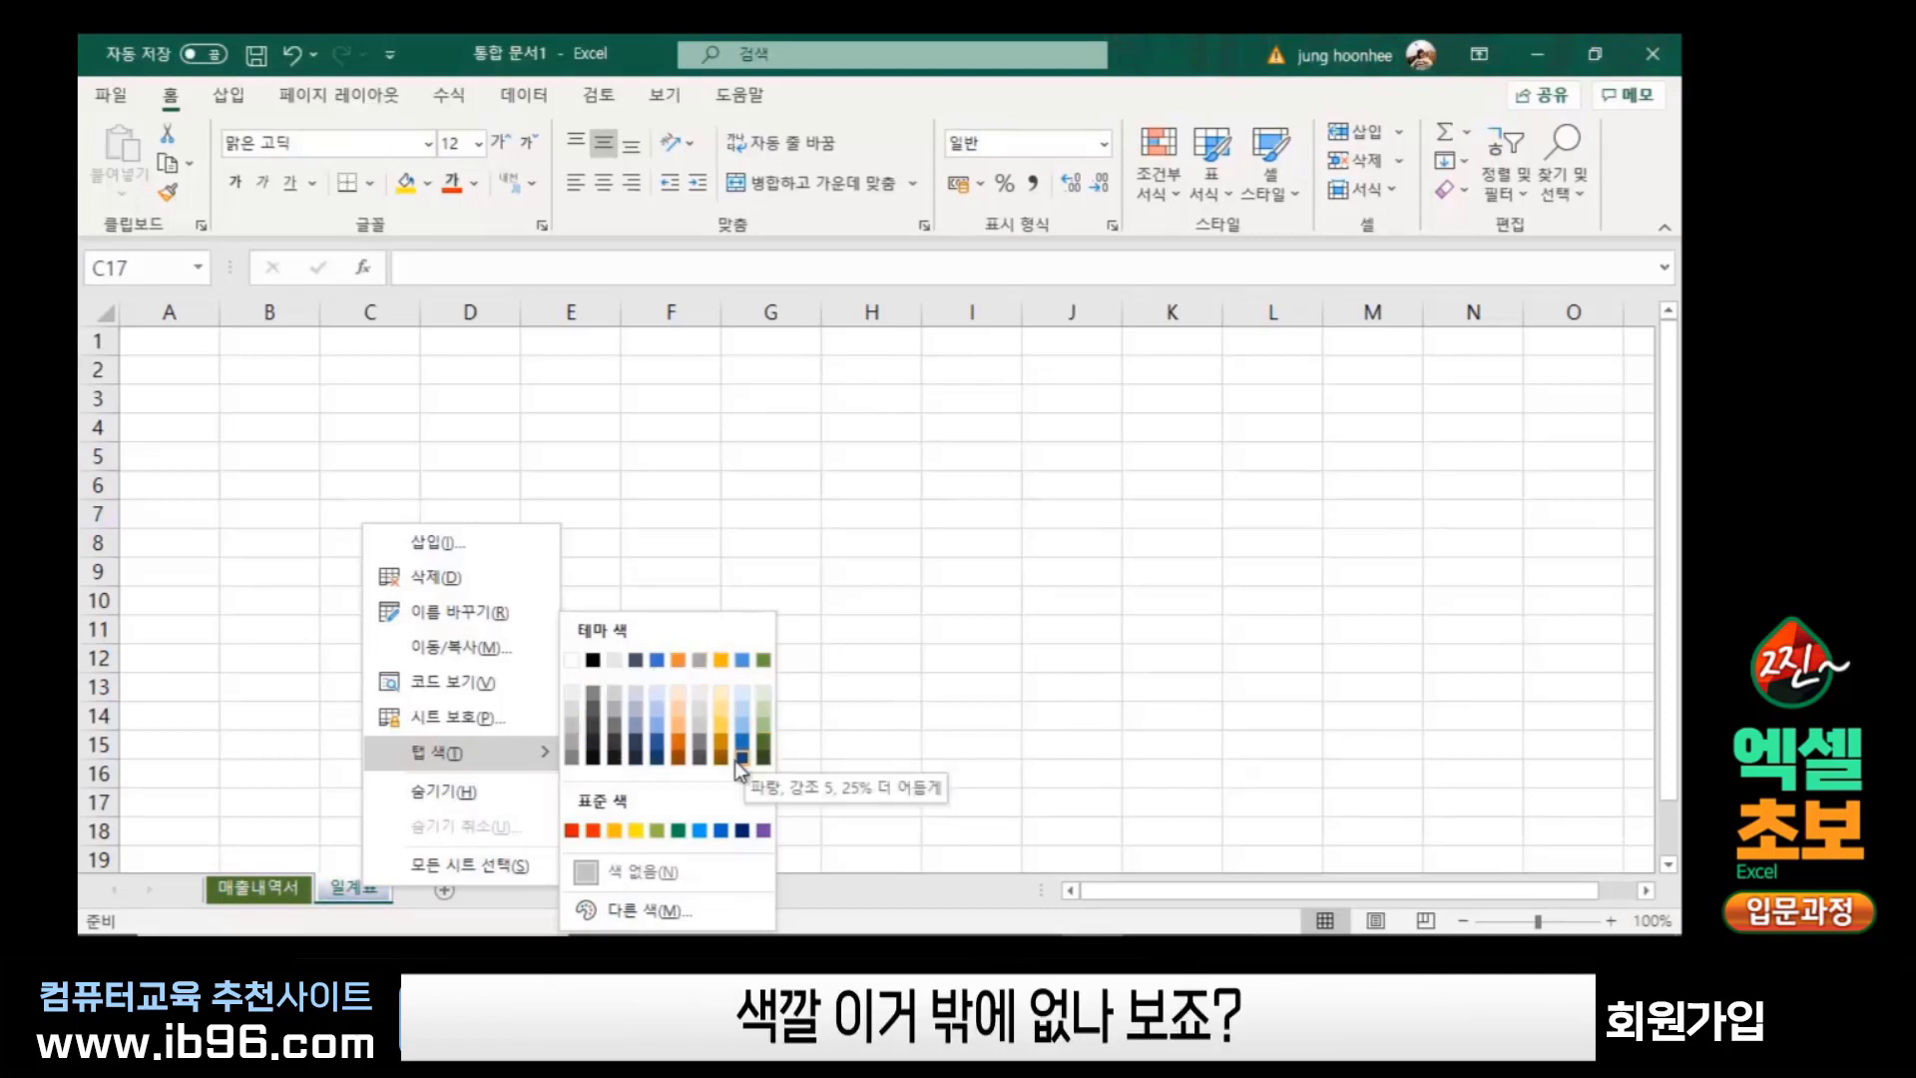
# Set the 일계표 tab colour to pink from the More Colors hexagon
pyautogui.click(639, 910)
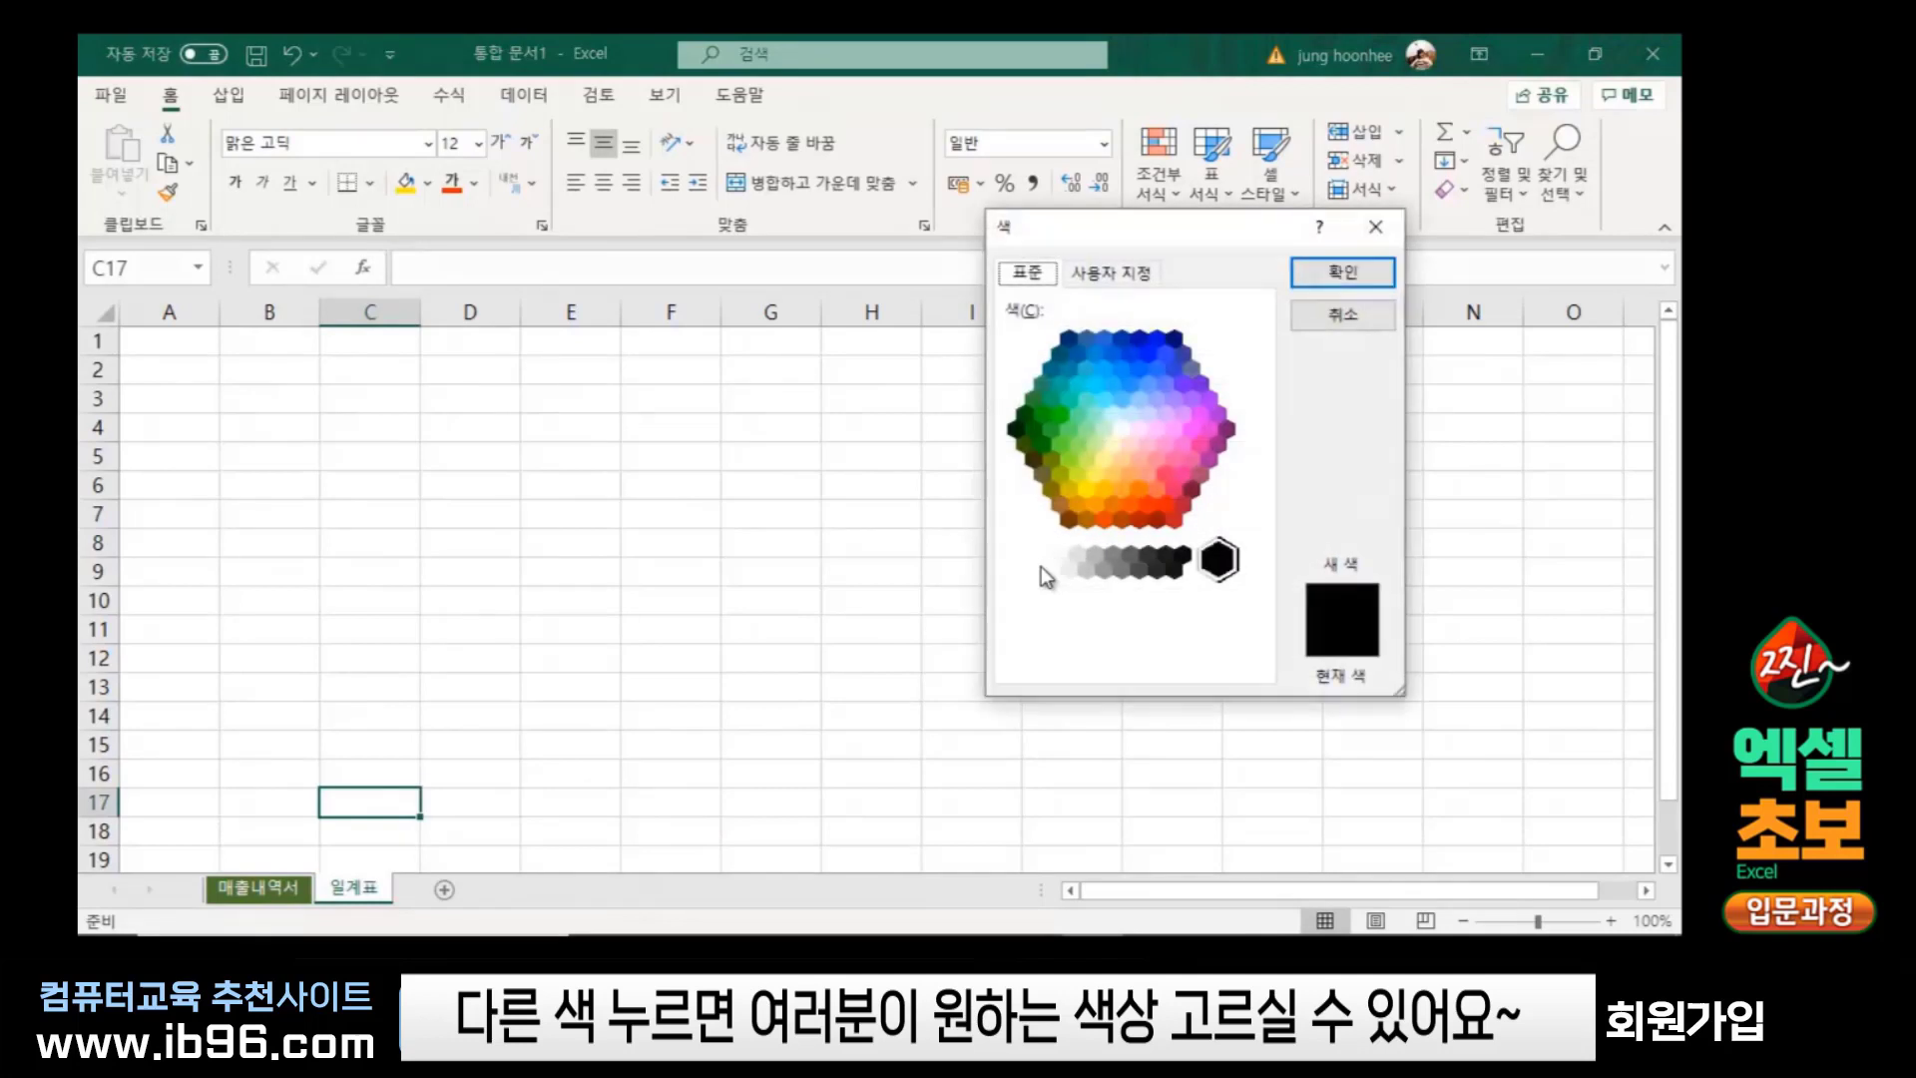
pyautogui.click(1192, 430)
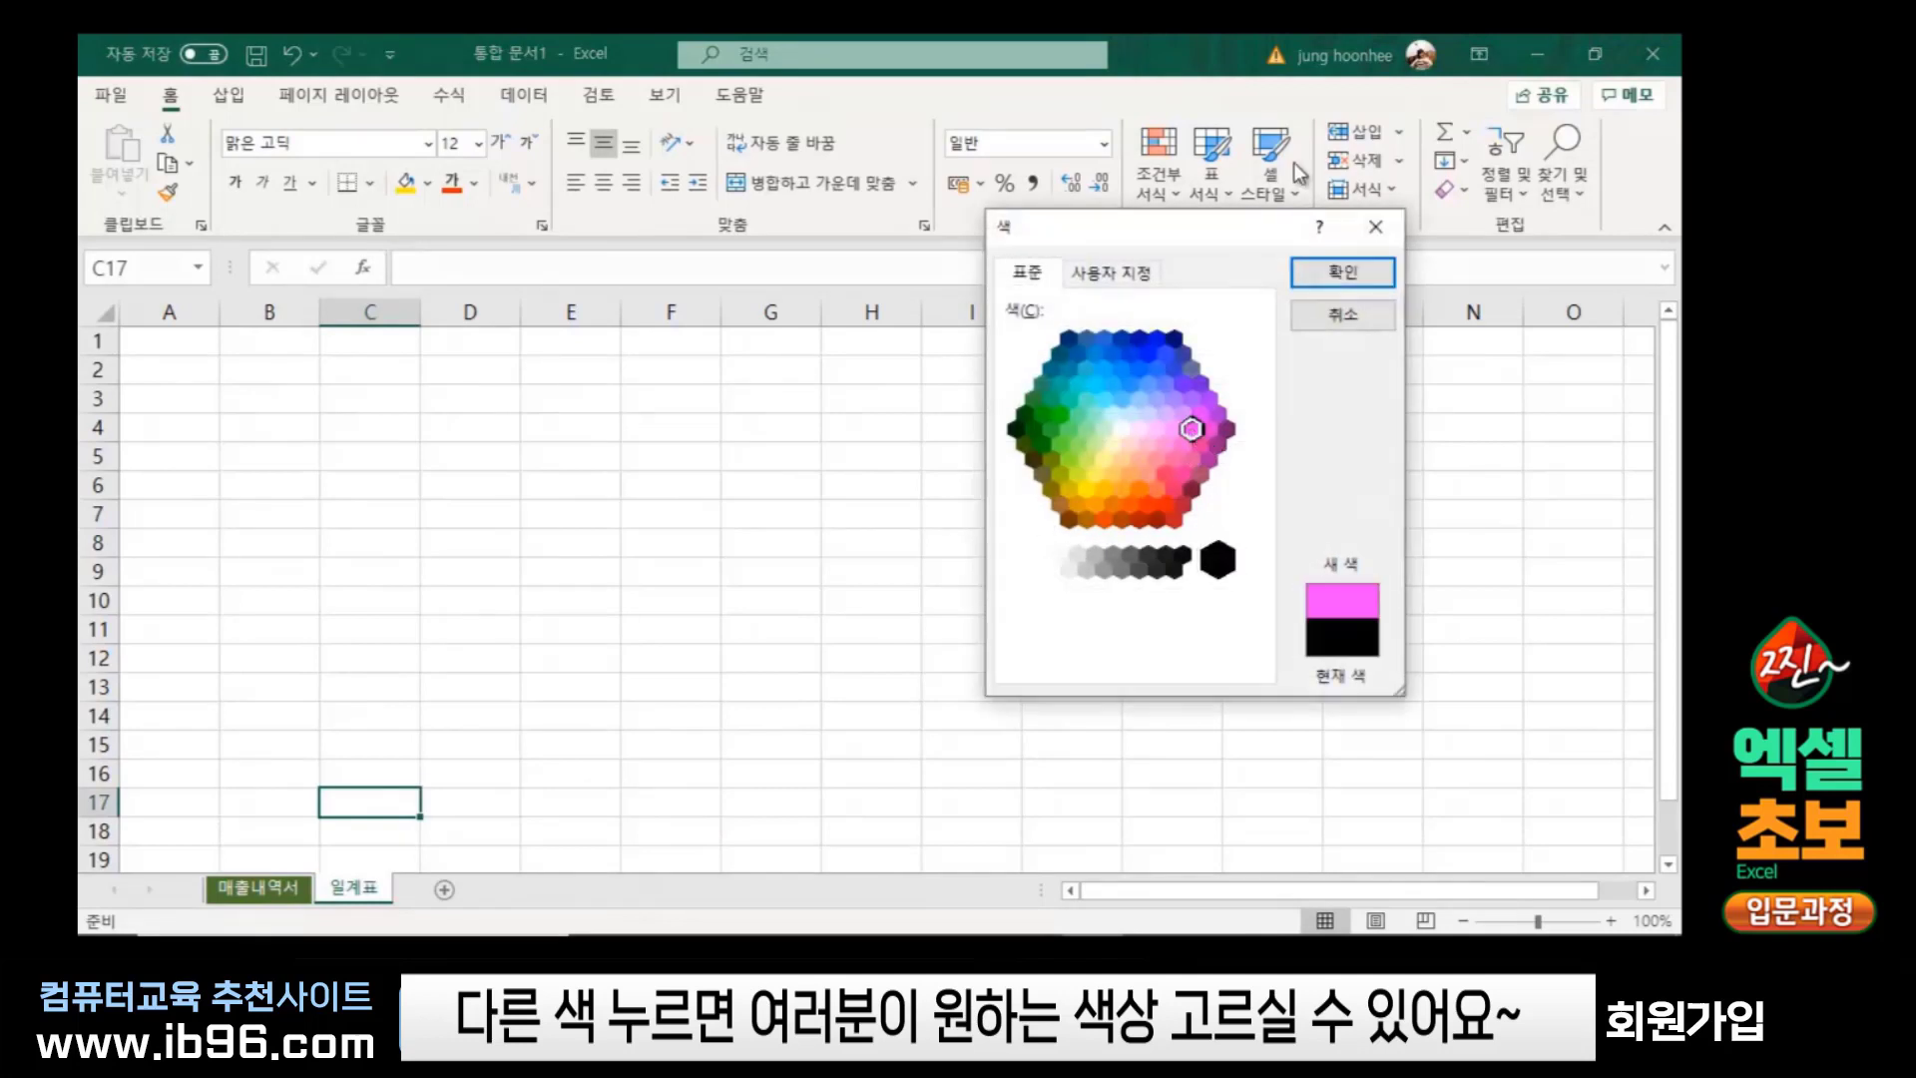
pyautogui.click(1343, 273)
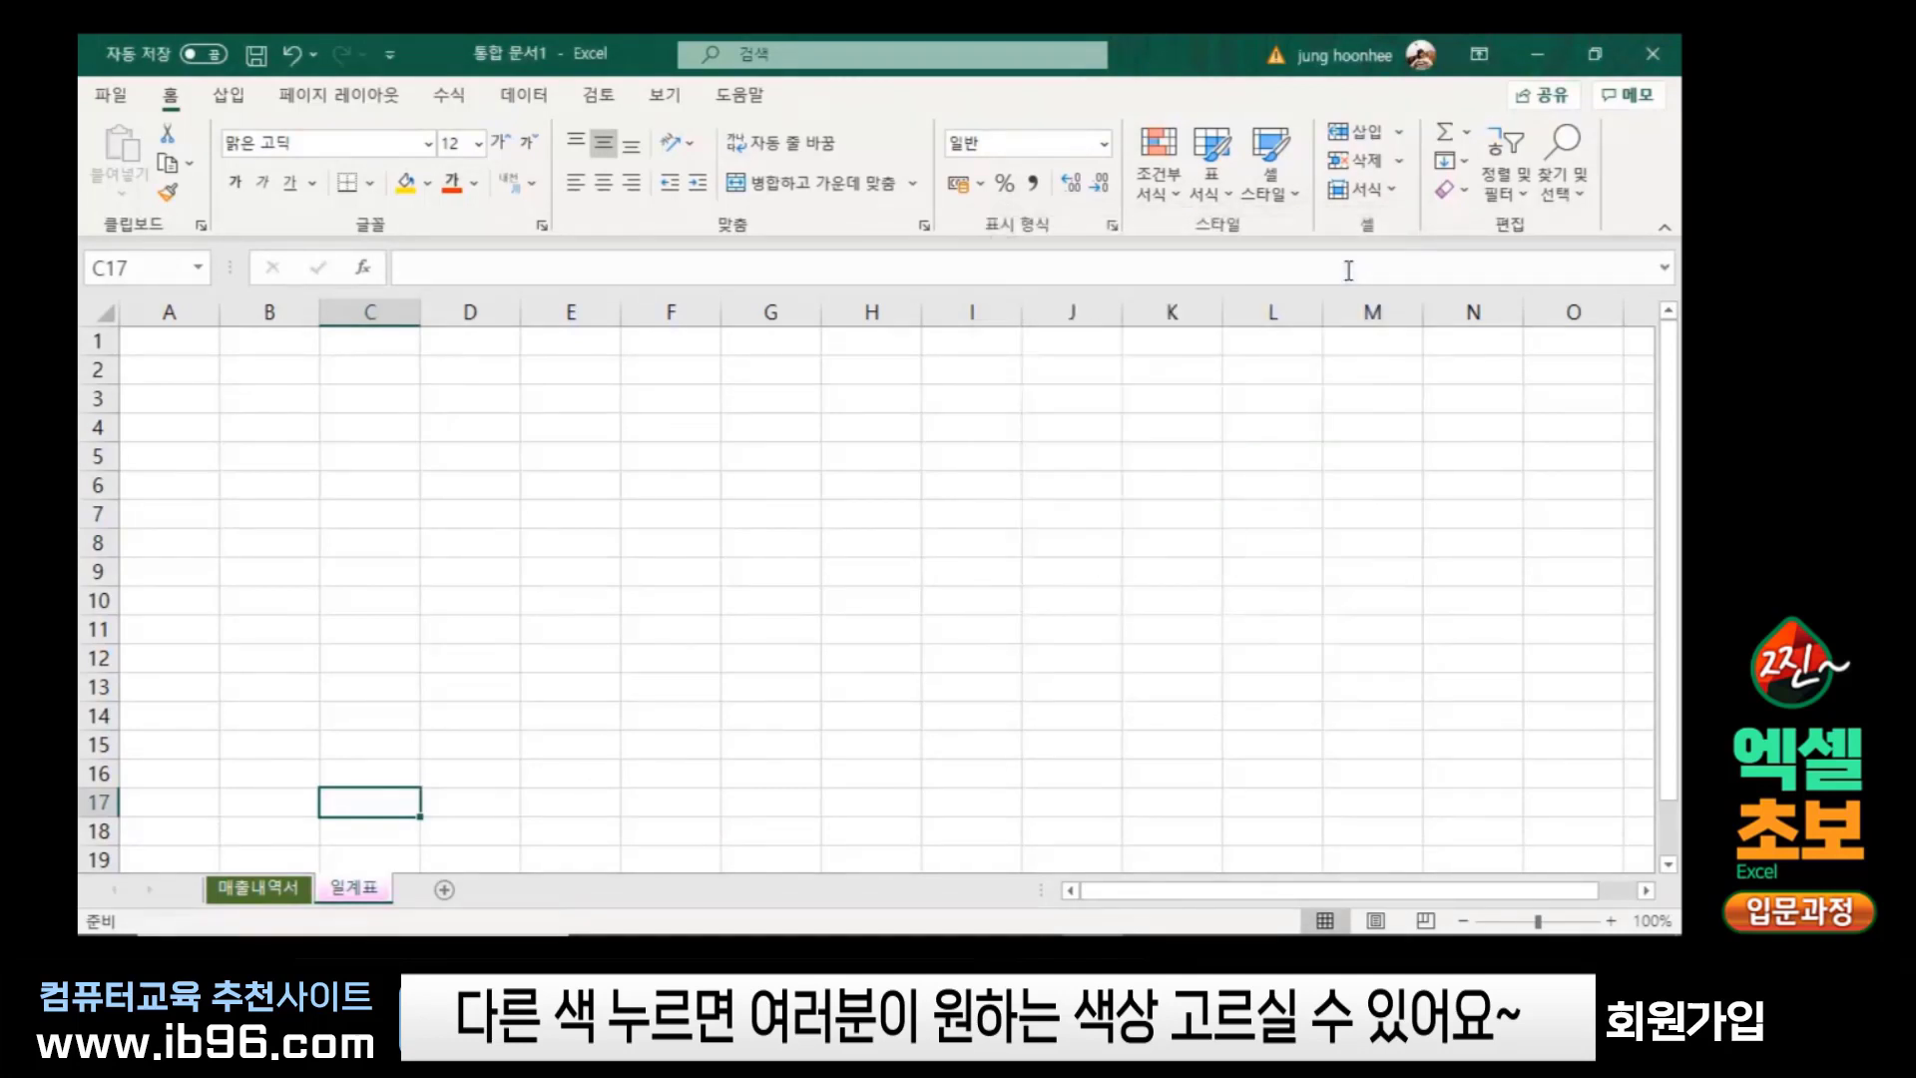
# Flip between the 매출내역서 and 일계표 sheets to compare tab colours, ending on 매출내역서
pyautogui.click(236, 889)
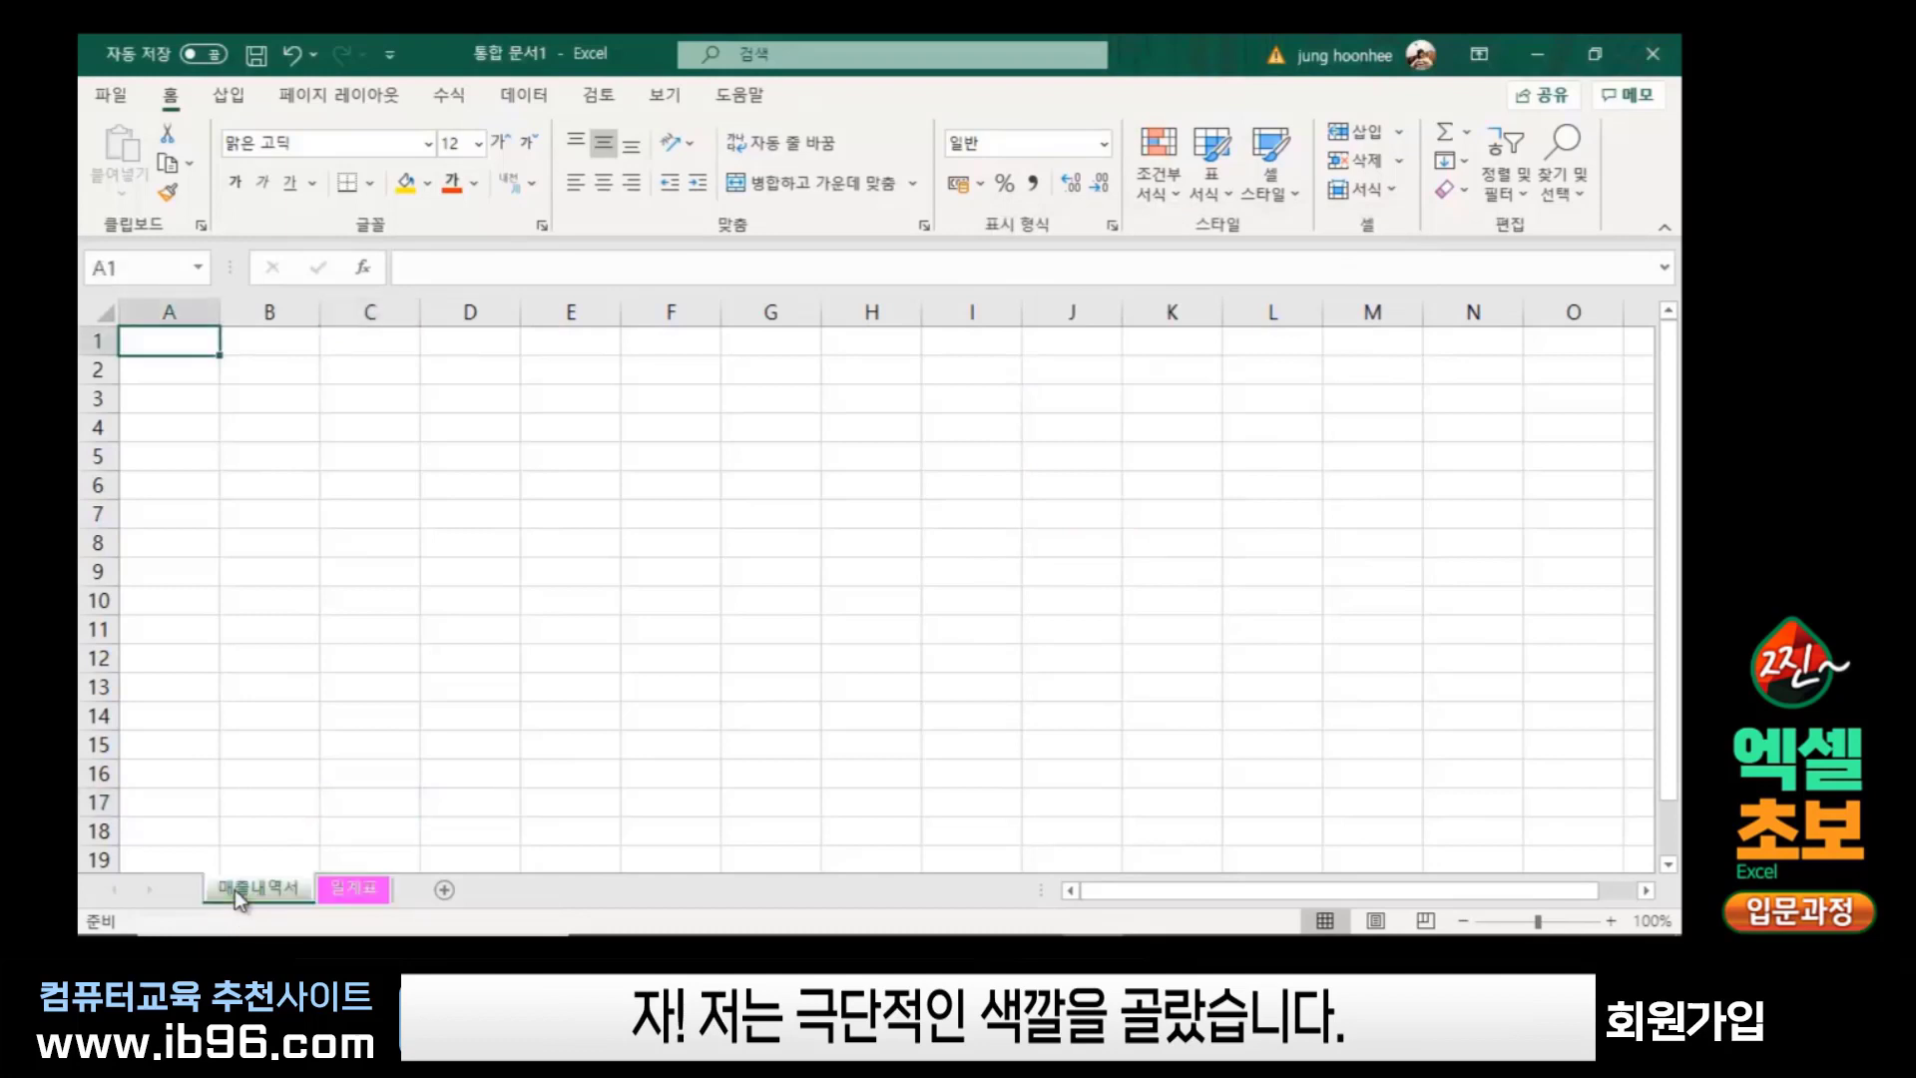
pyautogui.click(341, 892)
pyautogui.click(270, 891)
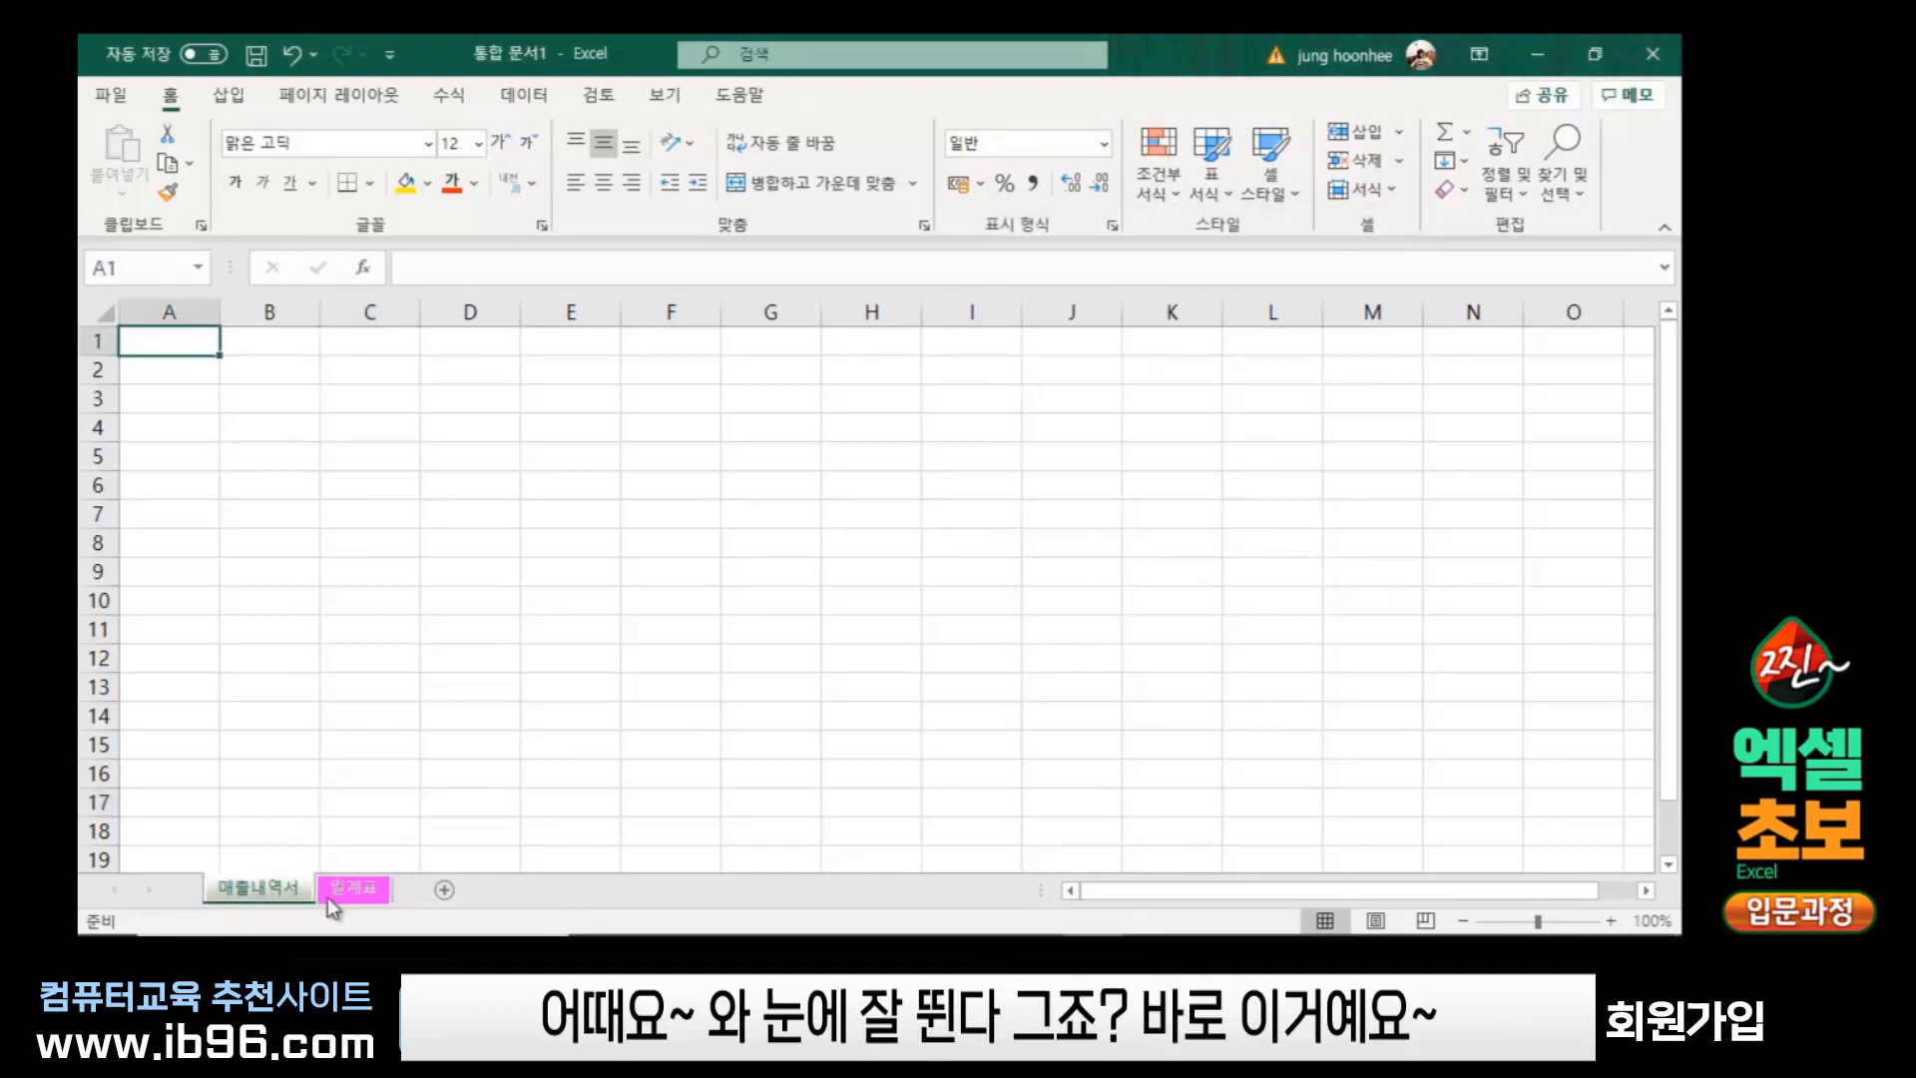
pyautogui.click(342, 894)
pyautogui.click(259, 889)
pyautogui.click(344, 891)
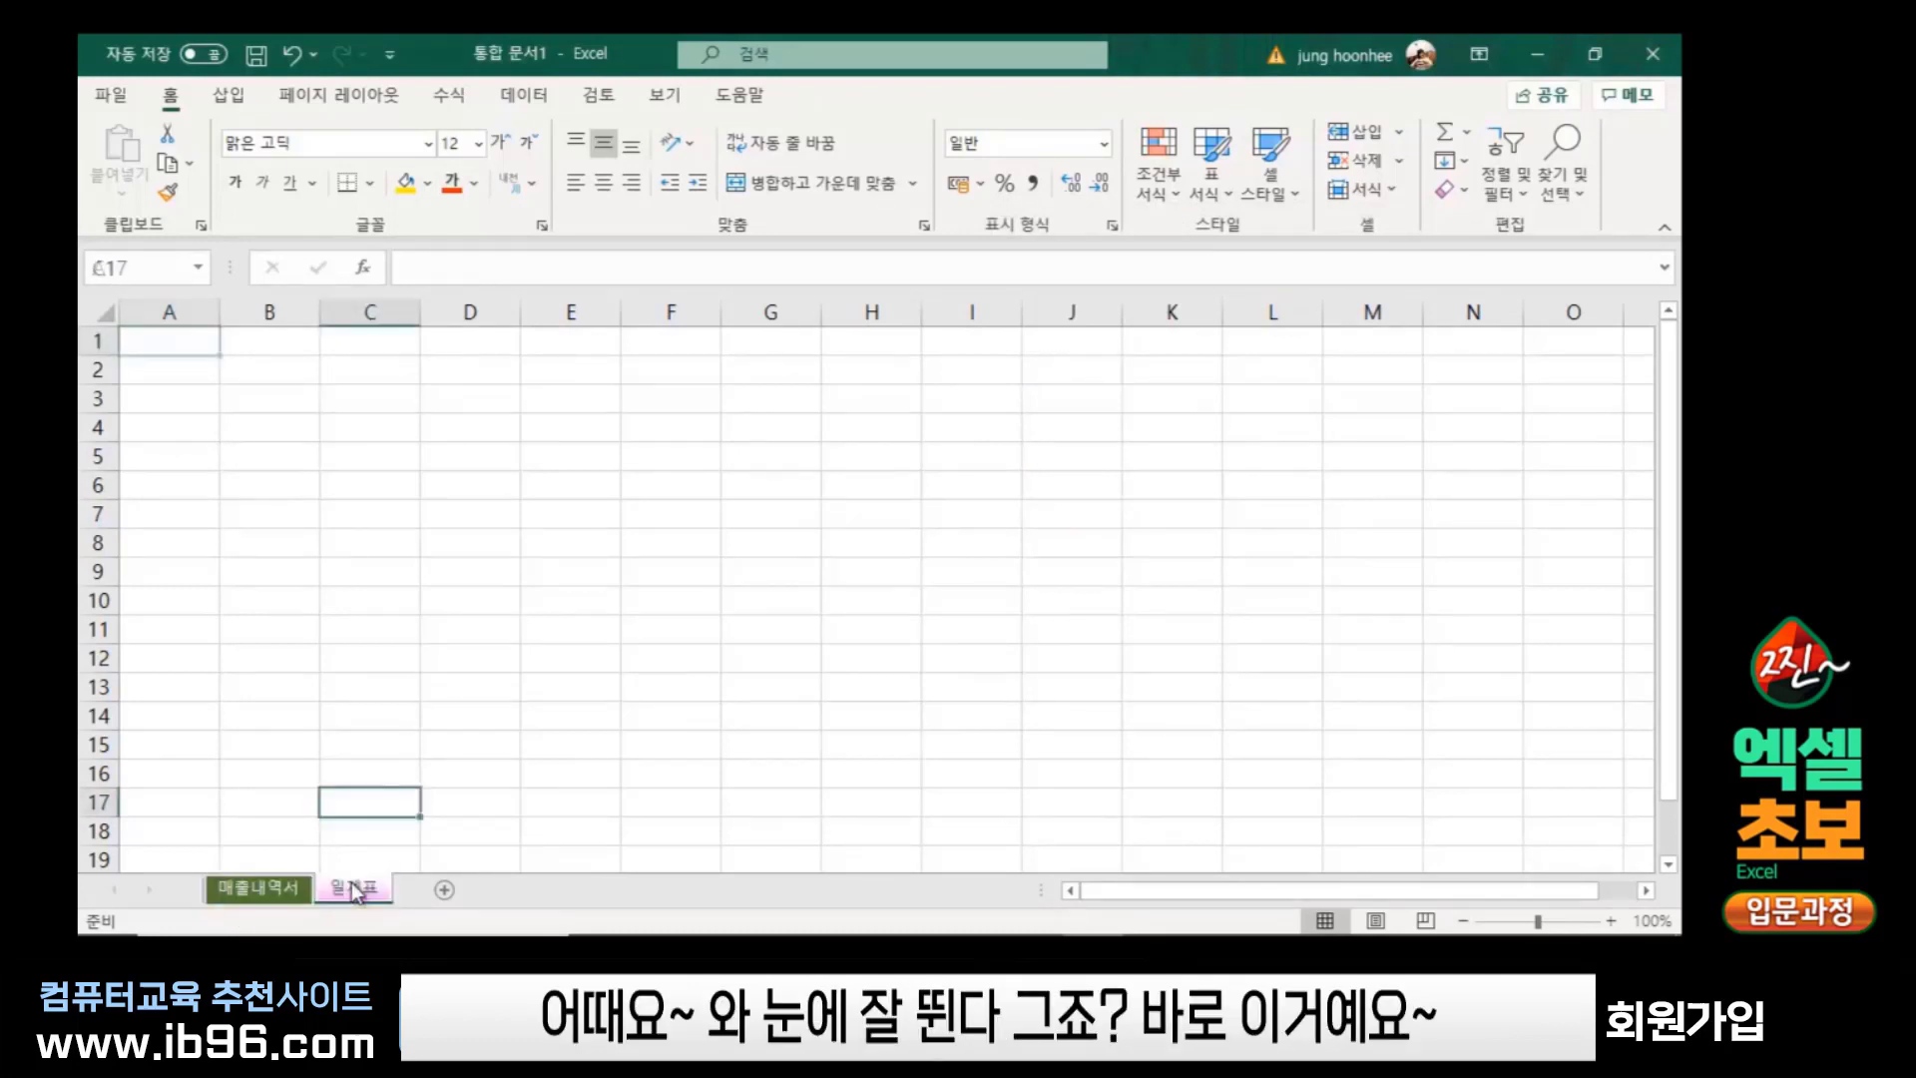
pyautogui.click(268, 900)
pyautogui.click(359, 889)
pyautogui.click(284, 895)
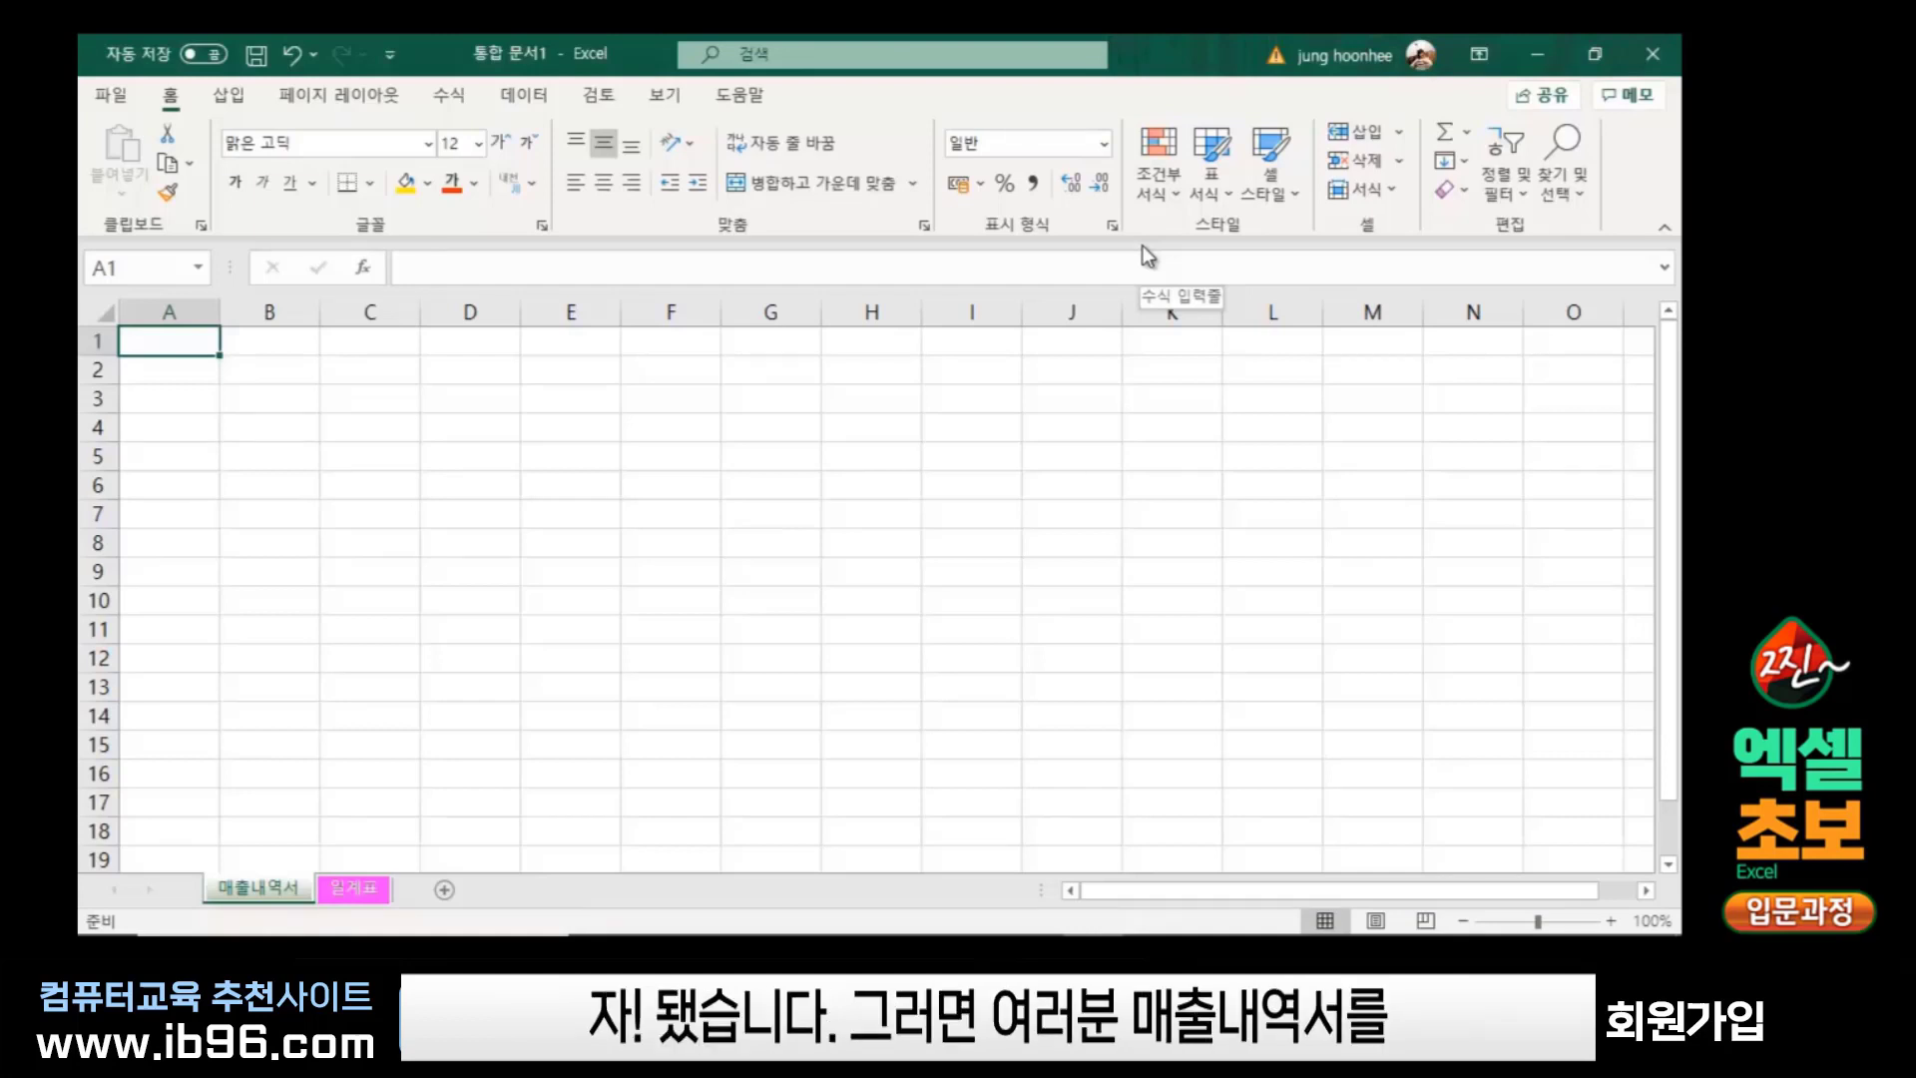
pyautogui.click(532, 437)
pyautogui.click(335, 695)
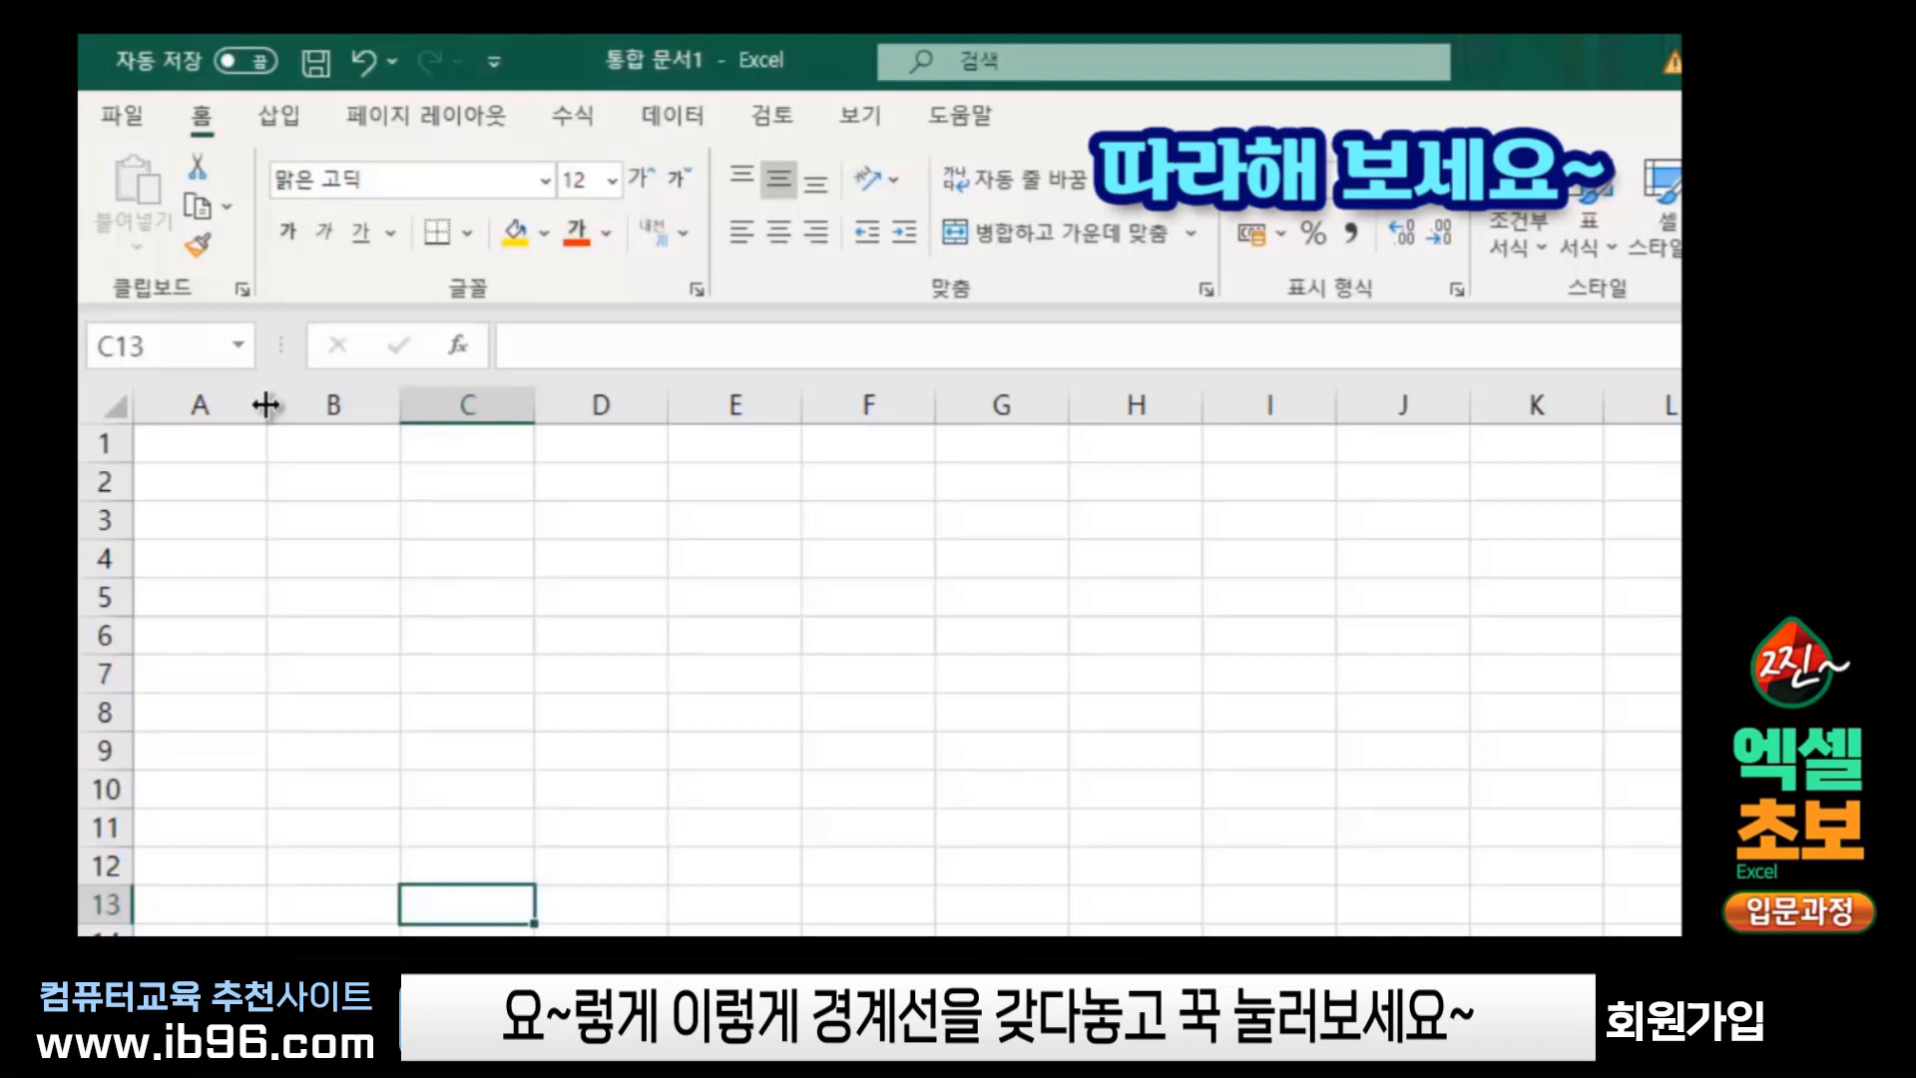
# Drag the A/B column border left so column A becomes a thin margin
pyautogui.moveTo(265, 404)
pyautogui.mouseDown()
pyautogui.moveTo(163, 409)
pyautogui.moveTo(299, 409)
pyautogui.moveTo(160, 409)
pyautogui.moveTo(475, 406)
pyautogui.moveTo(180, 415)
pyautogui.moveTo(368, 429)
pyautogui.moveTo(176, 452)
pyautogui.mouseUp()
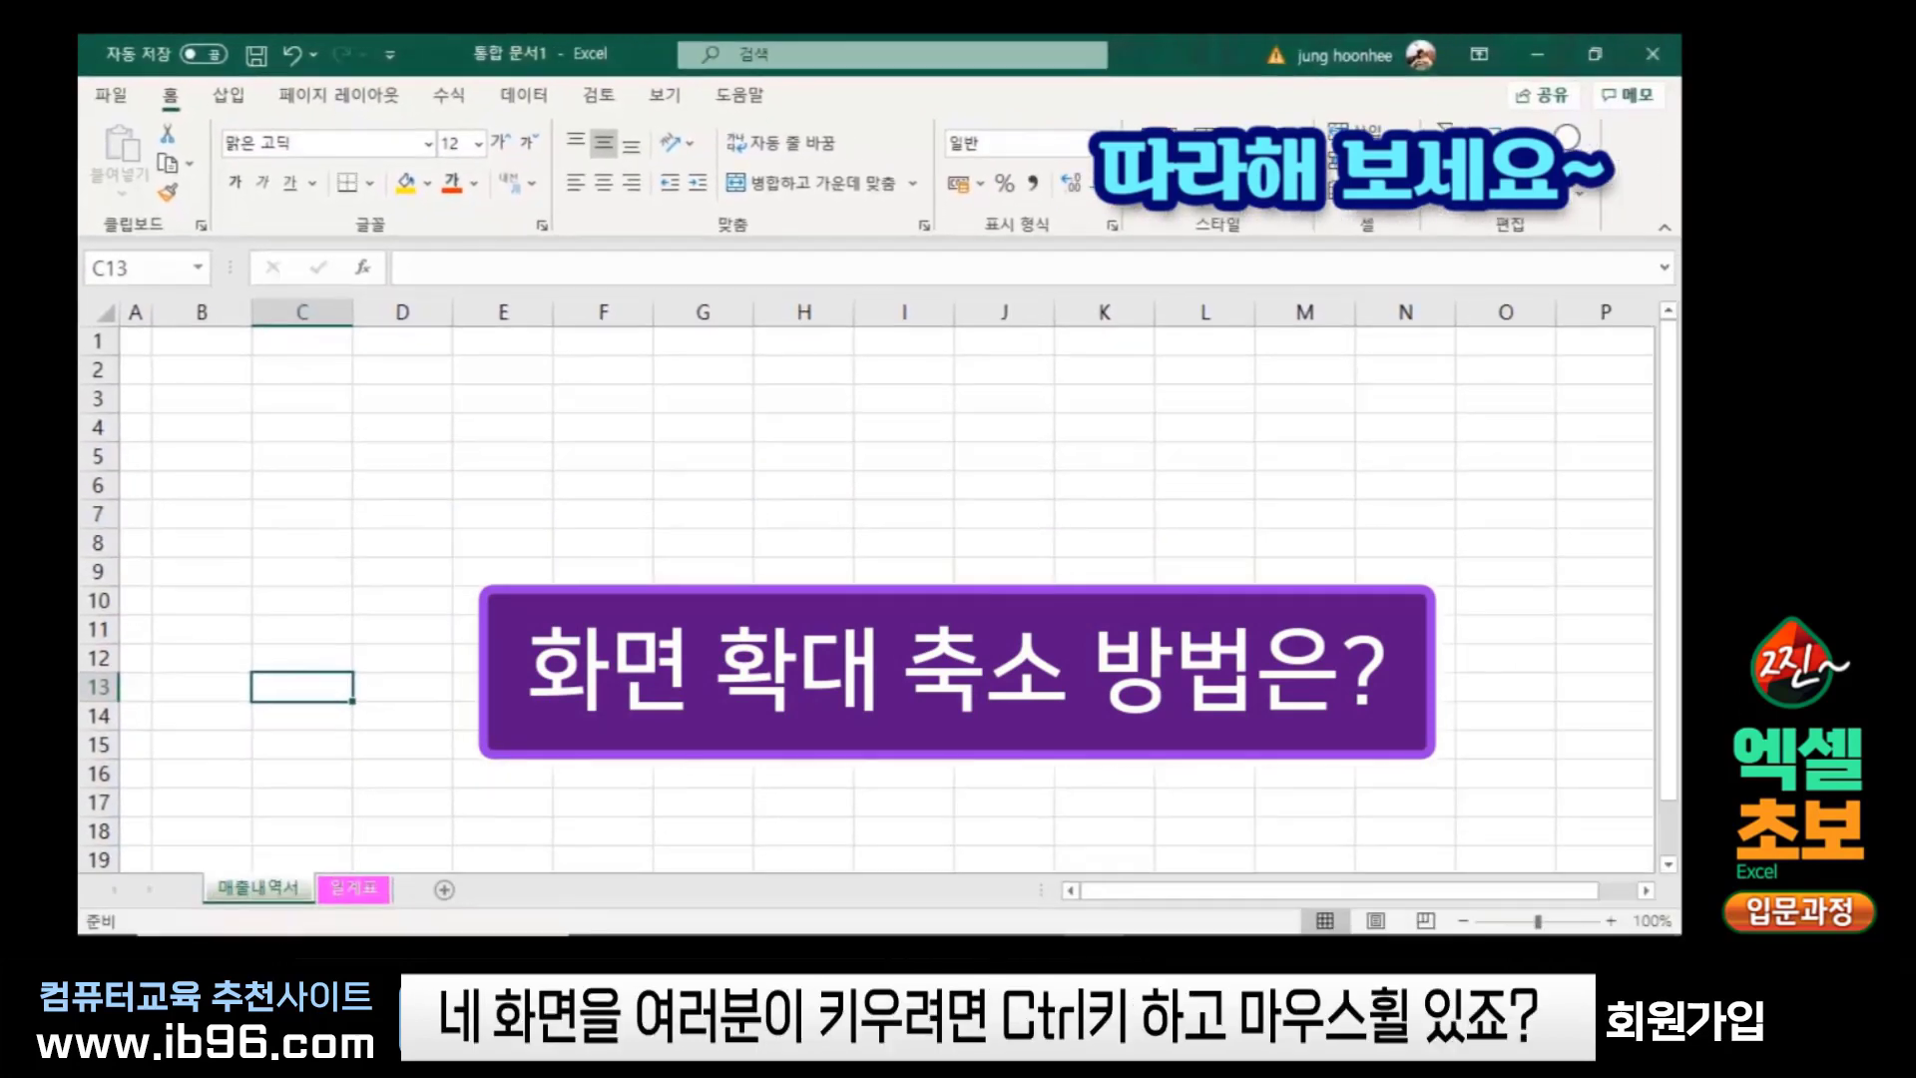
# Ctrl-scroll the 매출내역서 sheet in and out, settling the zoom at 160%
pyautogui.scroll(3, 883, 620)
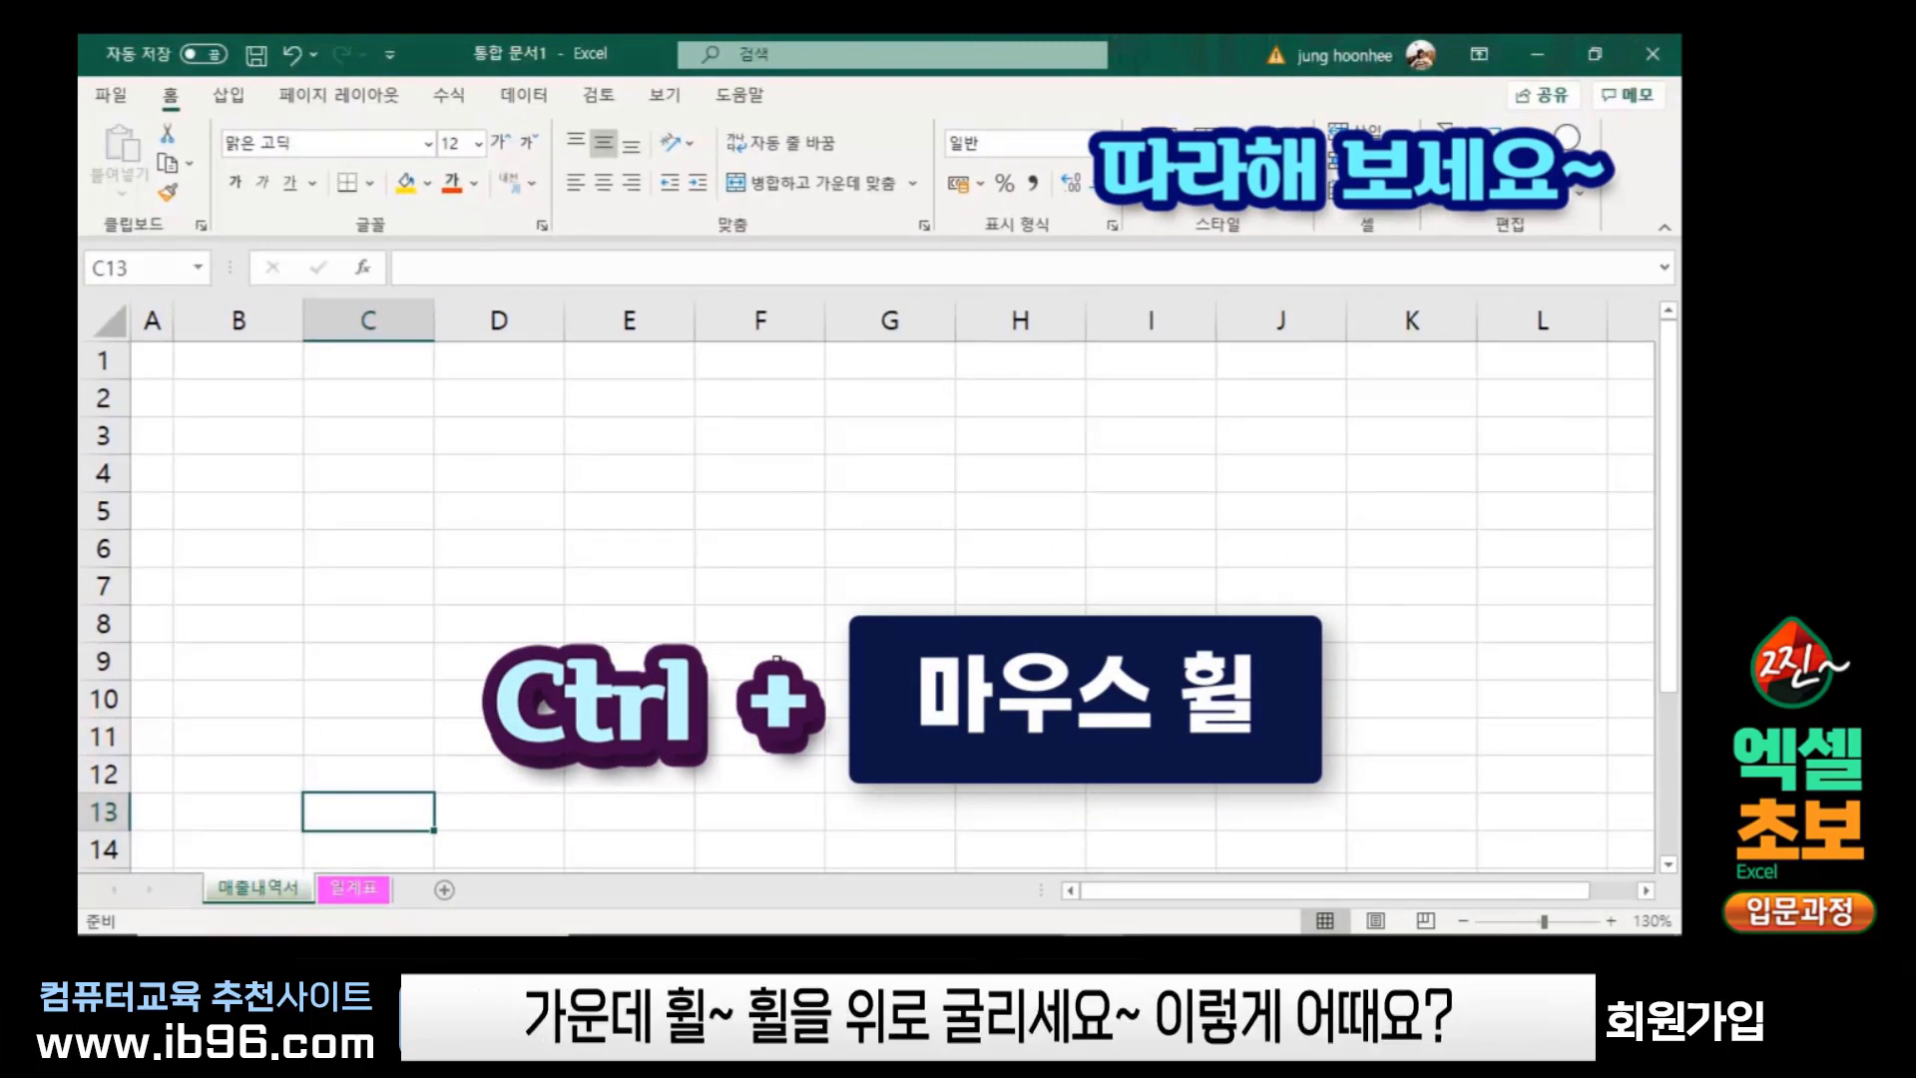
pyautogui.keyDown('ctrl'); pyautogui.scroll(3, 771, 650); pyautogui.keyUp('ctrl')
pyautogui.keyDown('ctrl'); pyautogui.scroll(2, 770, 651); pyautogui.keyUp('ctrl')
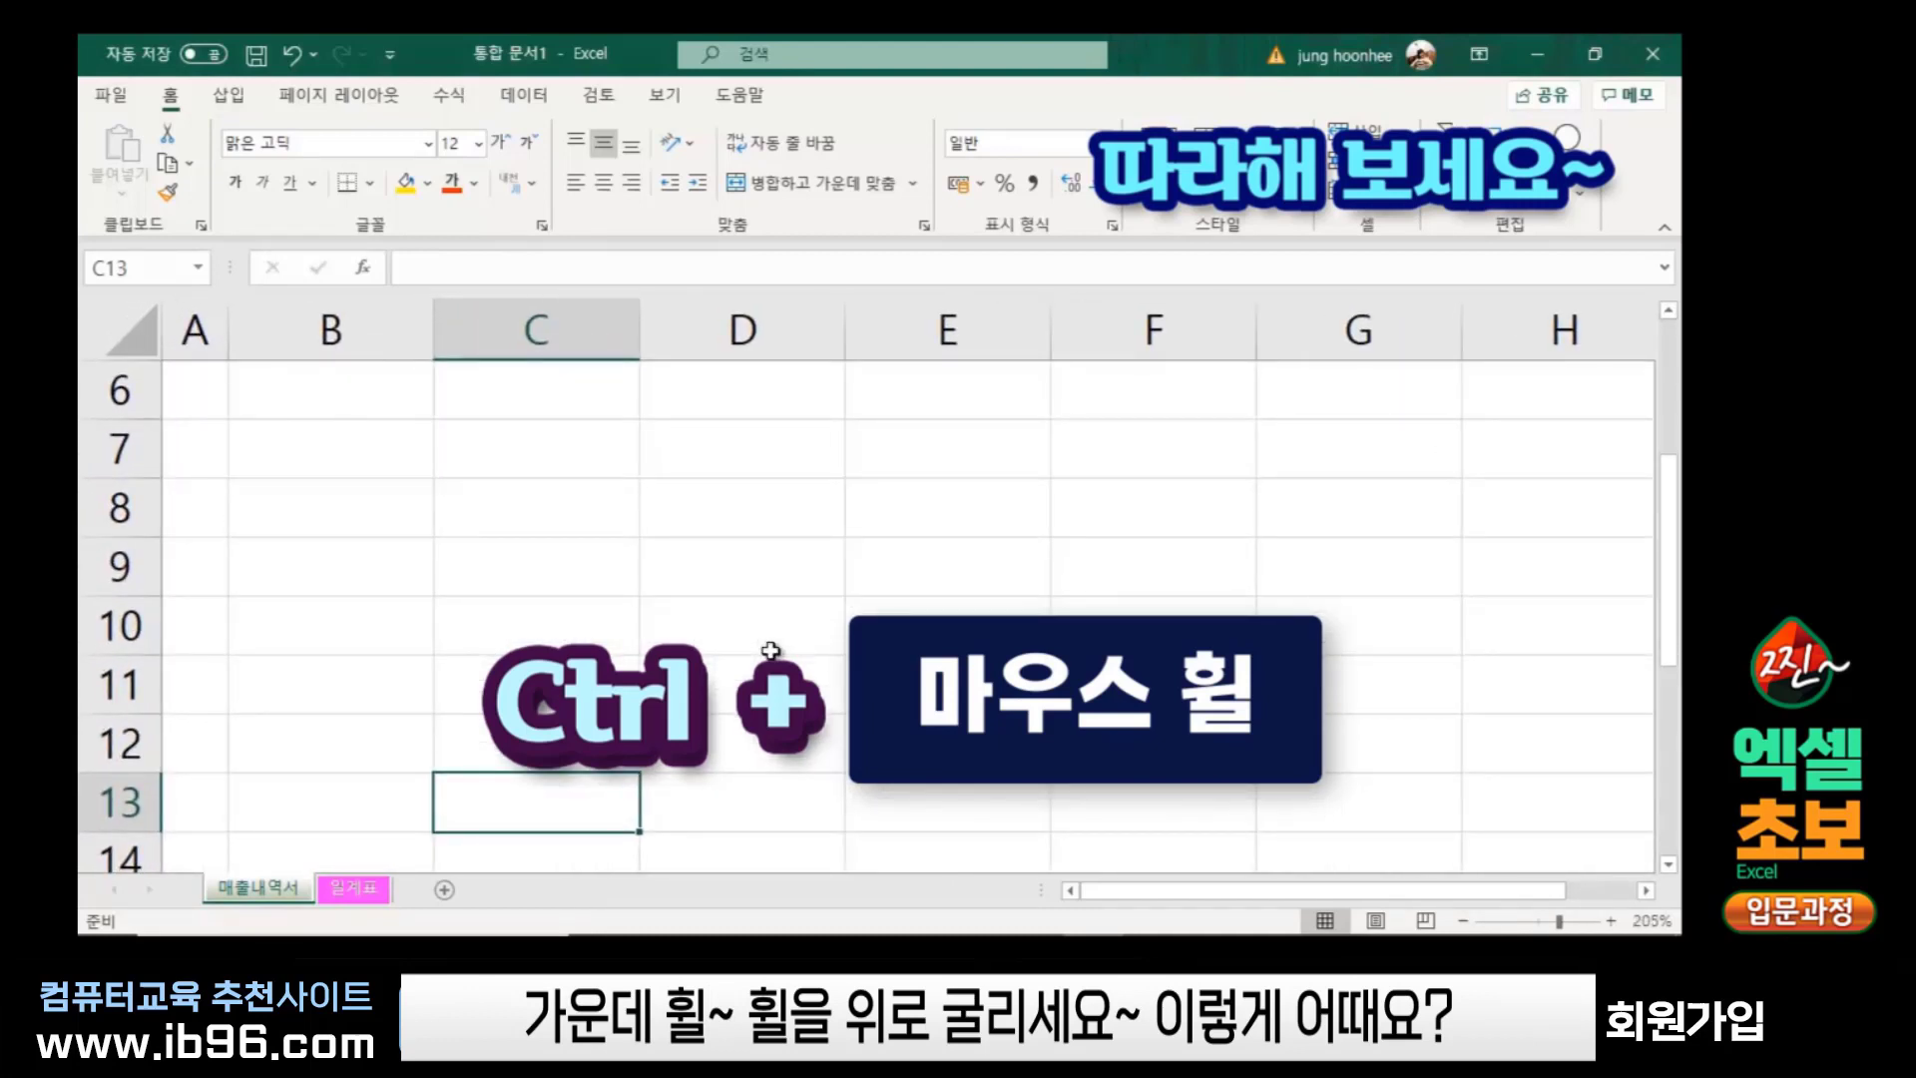
pyautogui.keyDown('ctrl'); pyautogui.scroll(-2, 855, 501); pyautogui.keyUp('ctrl')
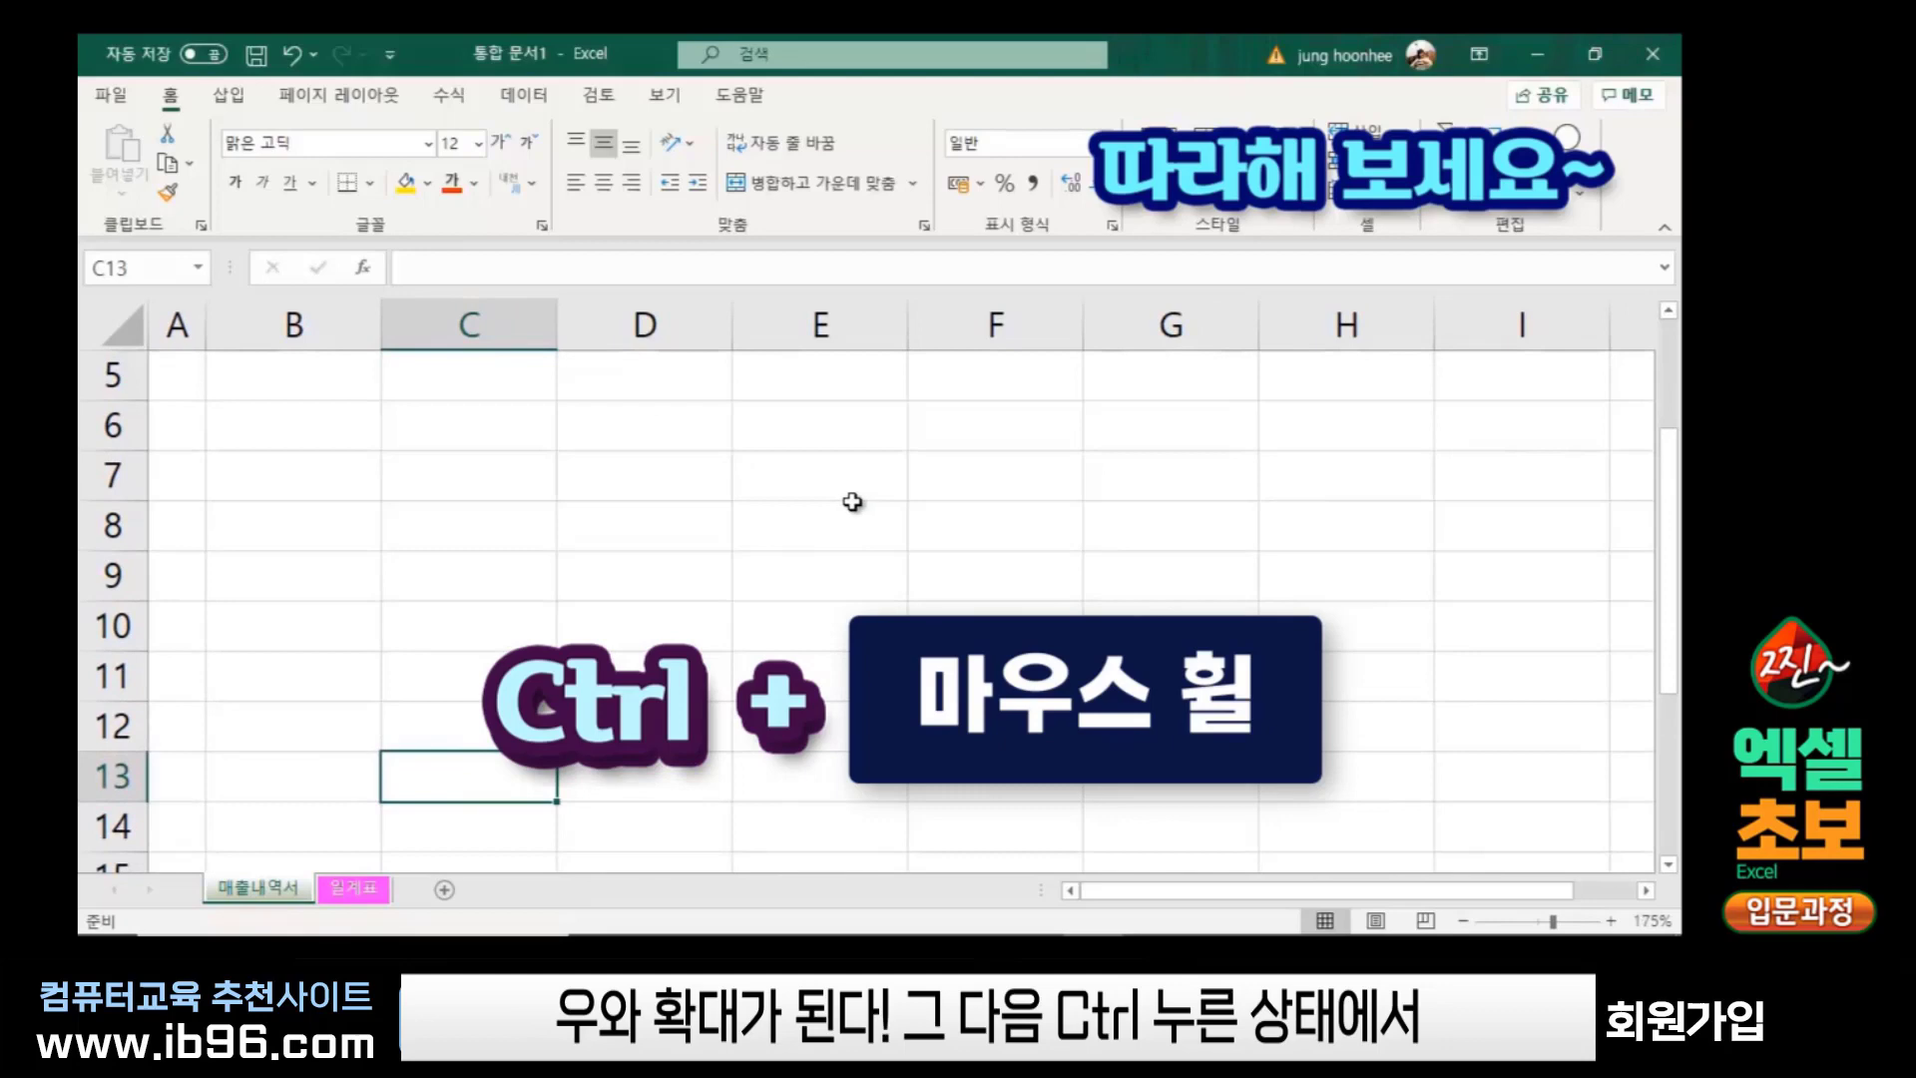
pyautogui.keyDown('ctrl'); pyautogui.scroll(-1, 754, 489); pyautogui.keyUp('ctrl')
pyautogui.keyDown('ctrl'); pyautogui.scroll(-2, 754, 489); pyautogui.keyUp('ctrl')
pyautogui.keyDown('ctrl'); pyautogui.scroll(-2, 754, 487); pyautogui.keyUp('ctrl')
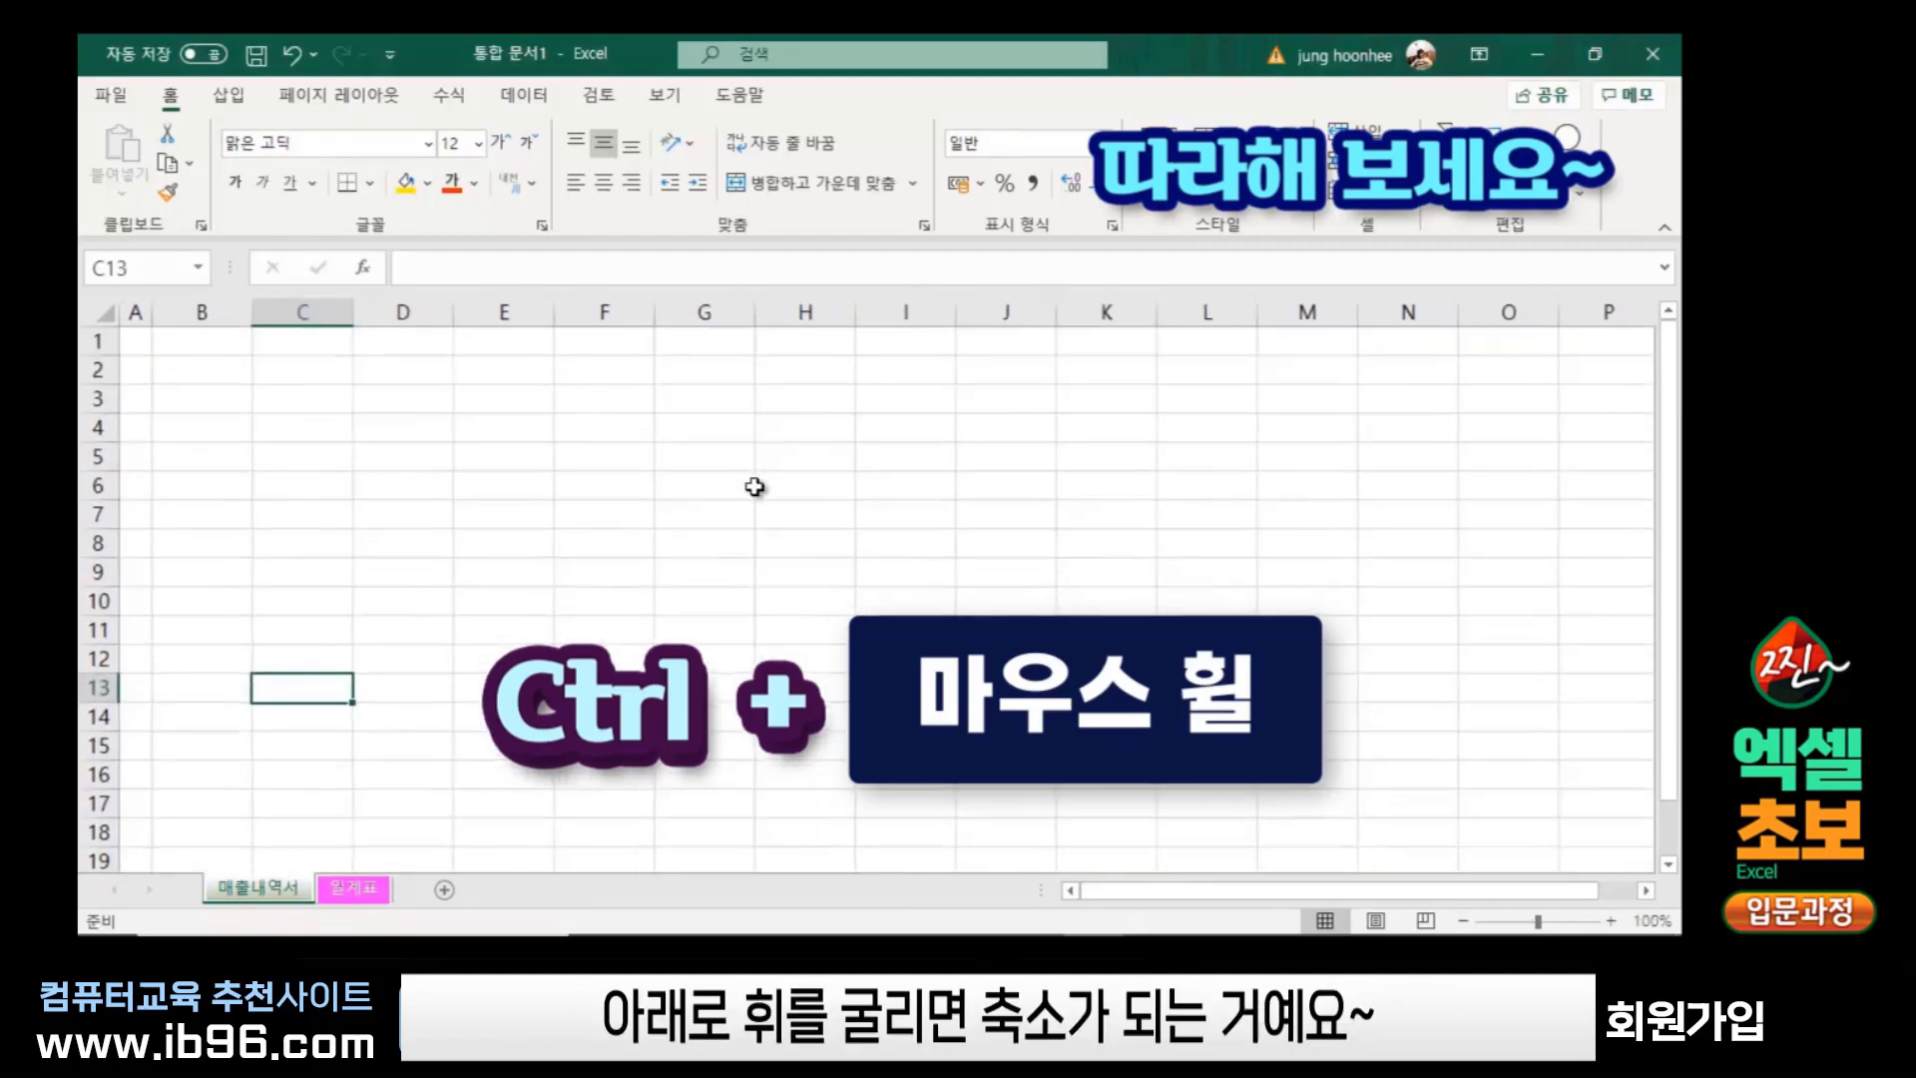
pyautogui.keyDown('ctrl'); pyautogui.scroll(-1, 754, 487); pyautogui.keyUp('ctrl')
pyautogui.keyDown('ctrl'); pyautogui.scroll(5, 755, 487); pyautogui.keyUp('ctrl')
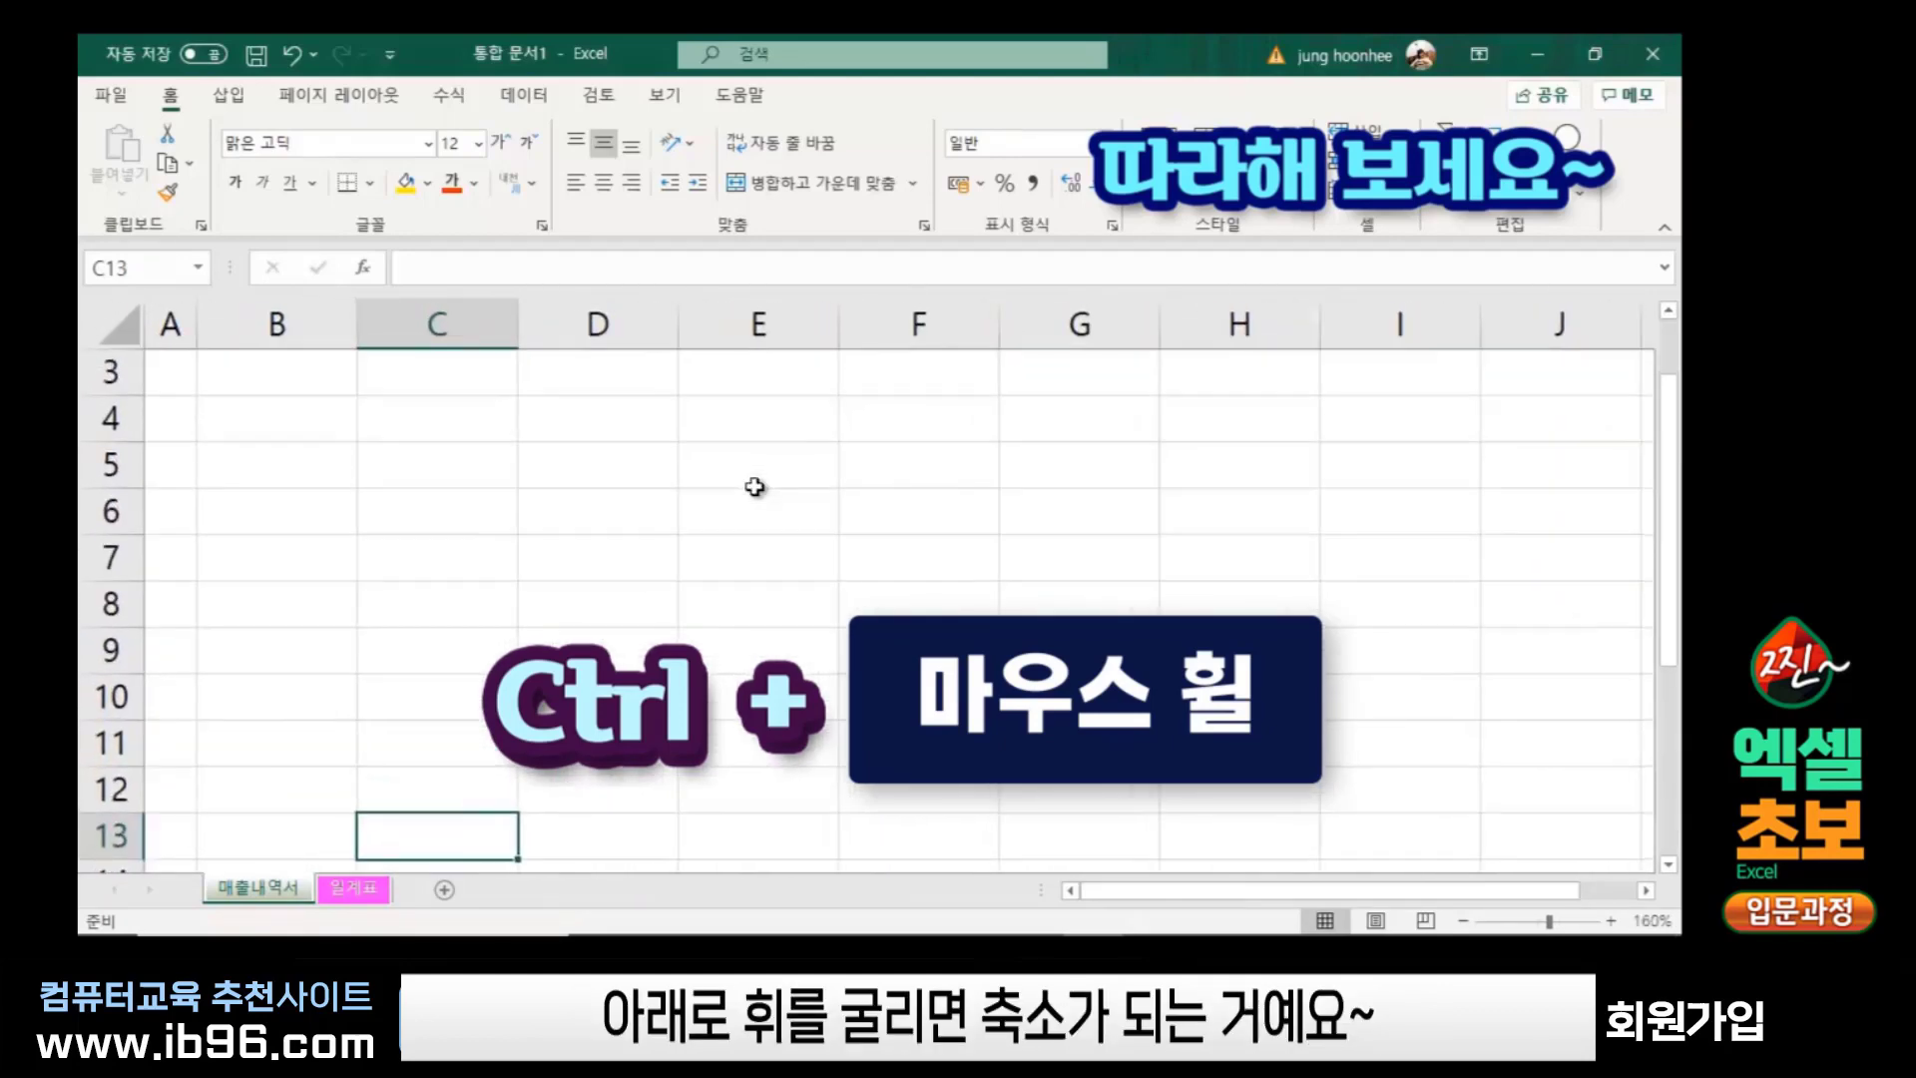
pyautogui.keyDown('ctrl'); pyautogui.scroll(-2, 754, 487); pyautogui.keyUp('ctrl')
pyautogui.keyDown('ctrl'); pyautogui.scroll(2, 754, 487); pyautogui.keyUp('ctrl')
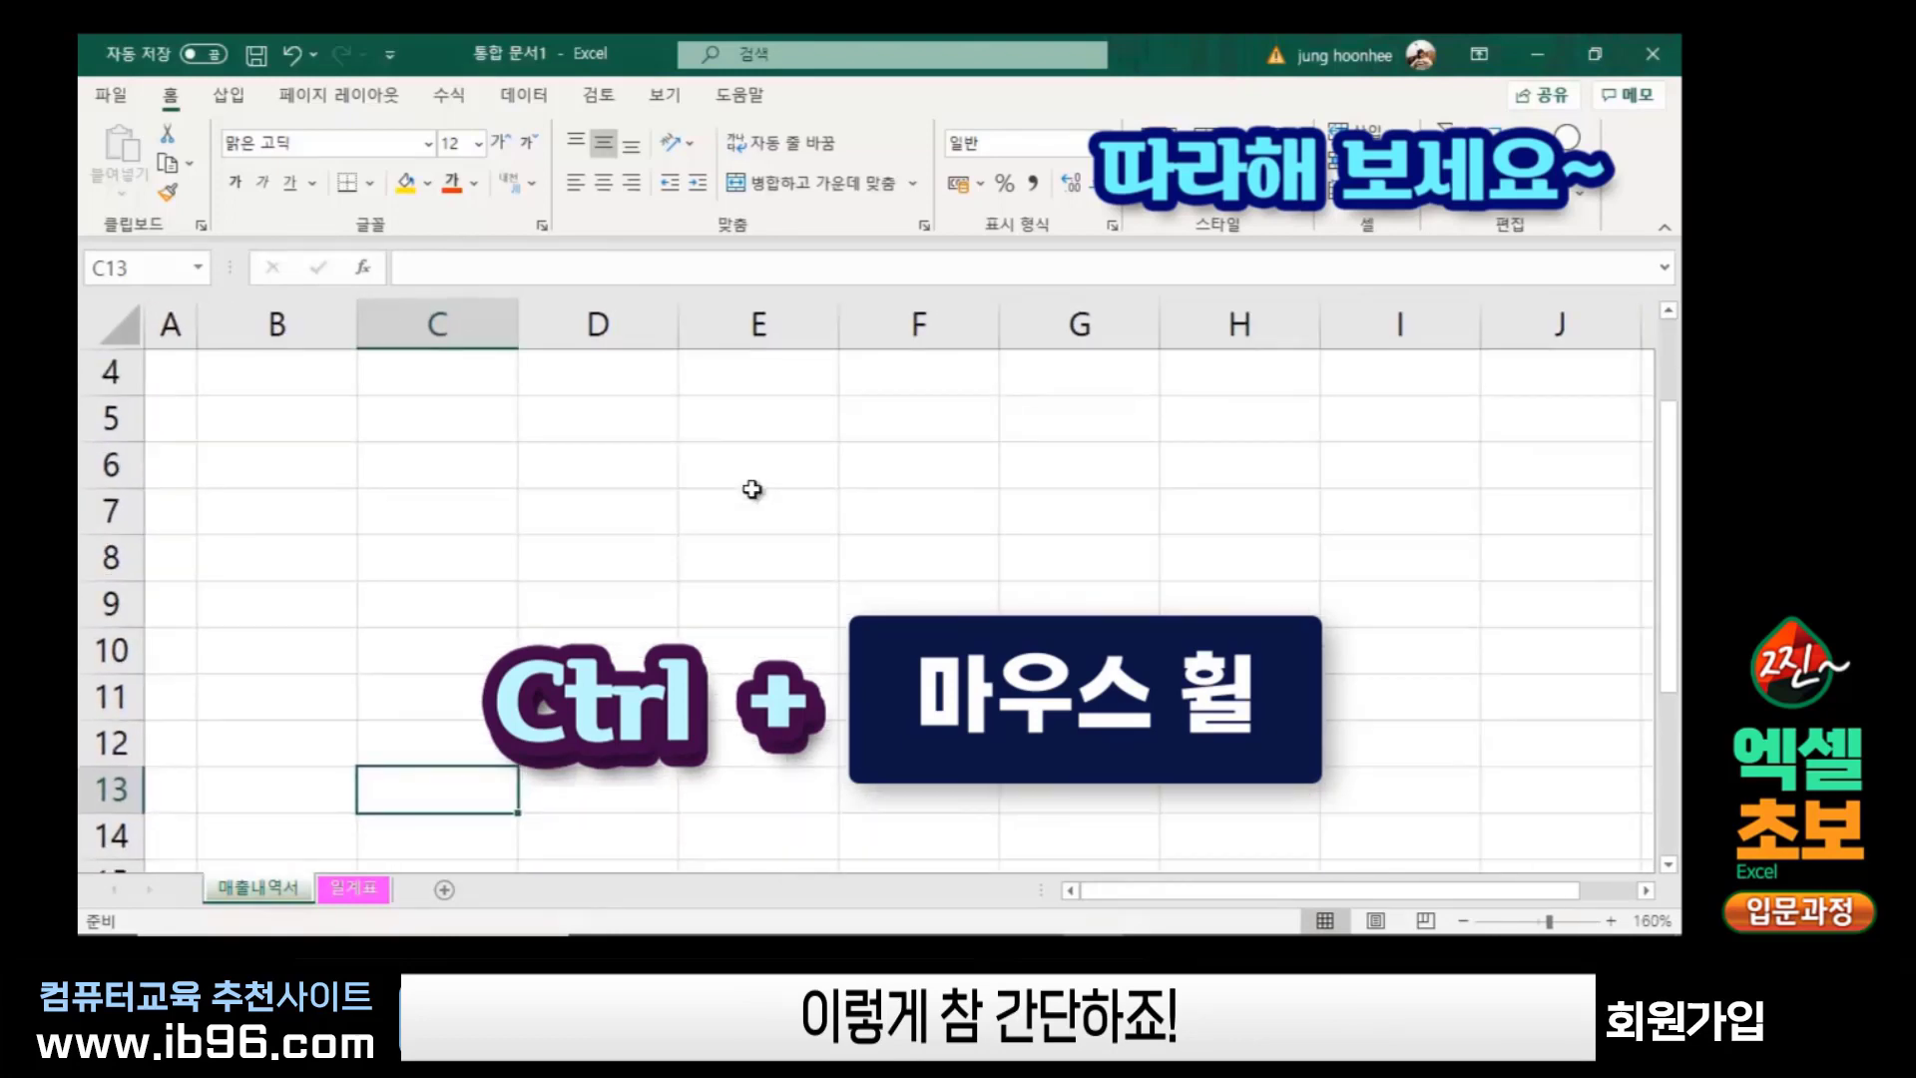
pyautogui.scroll(1, 677, 566)
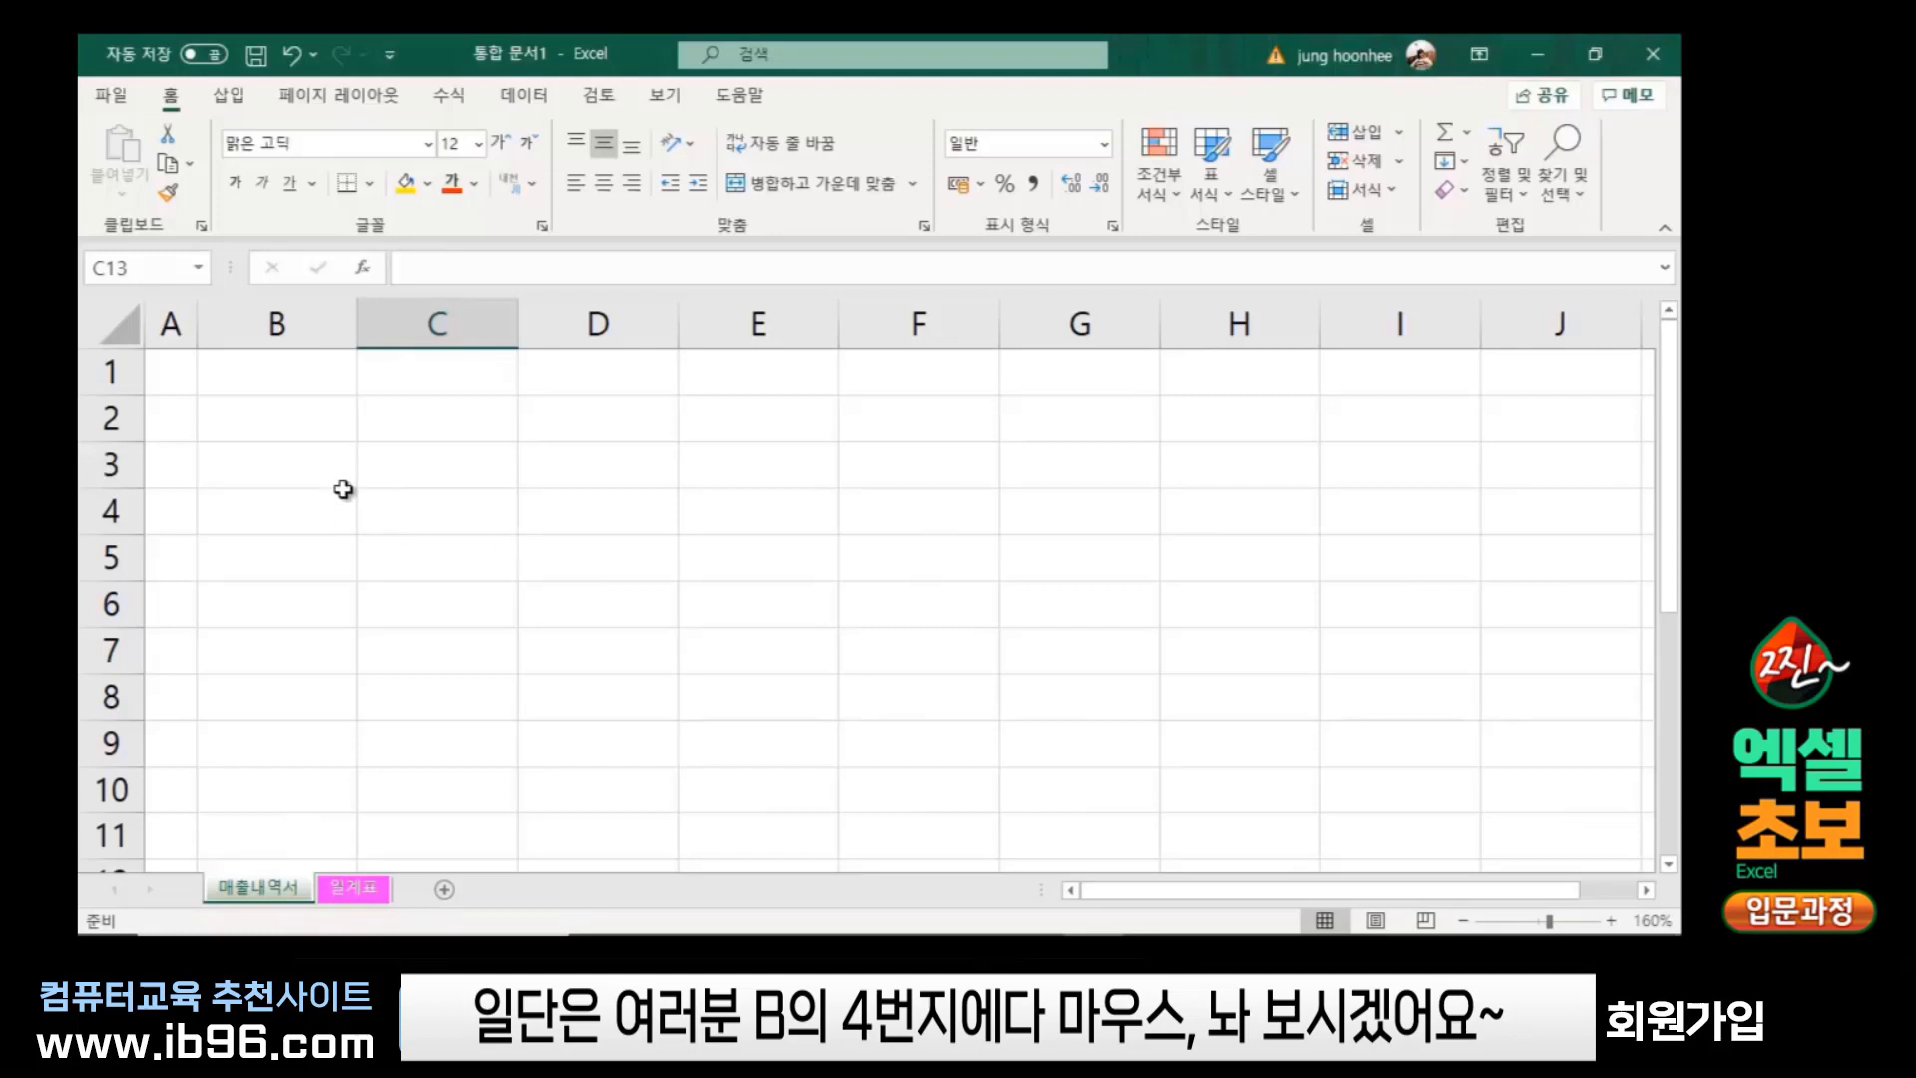
# Enter the headers 월 in B4 and 일 in C4
pyautogui.click(286, 515)
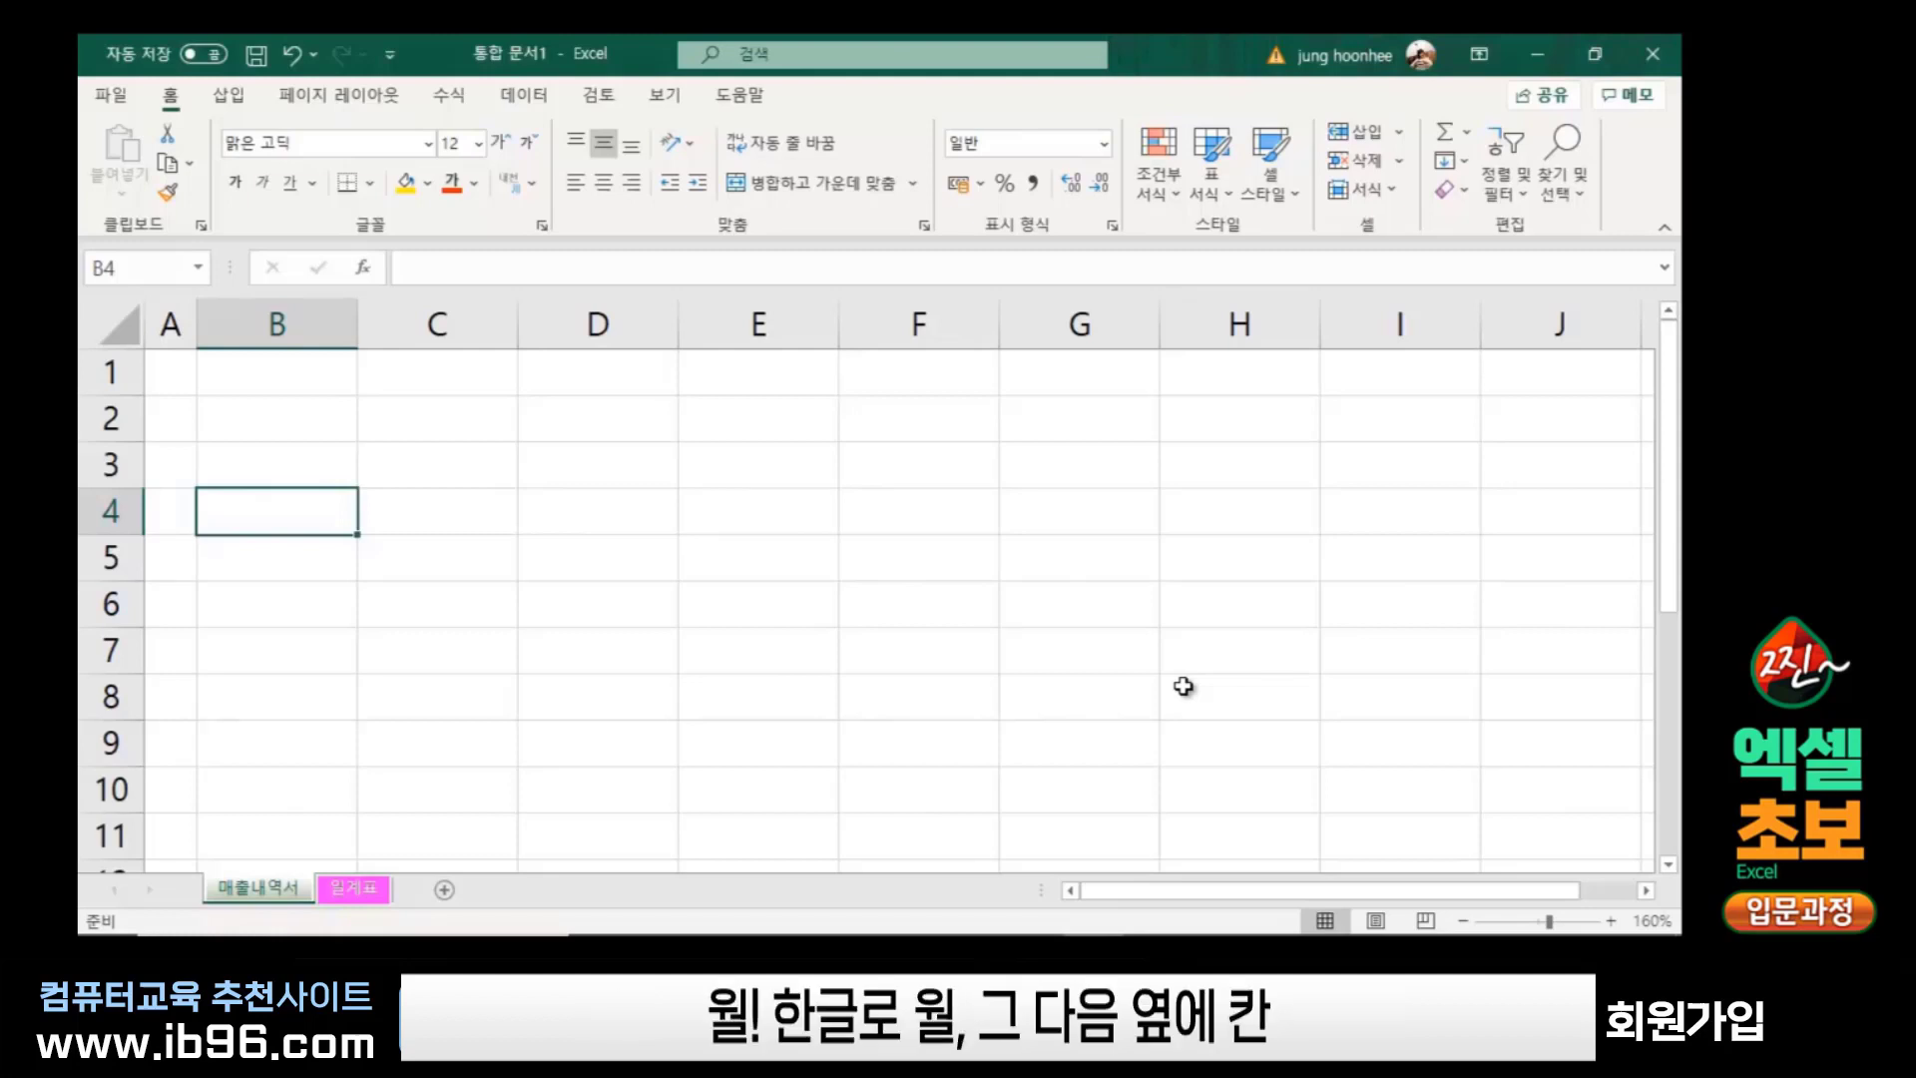
pyautogui.write('월')
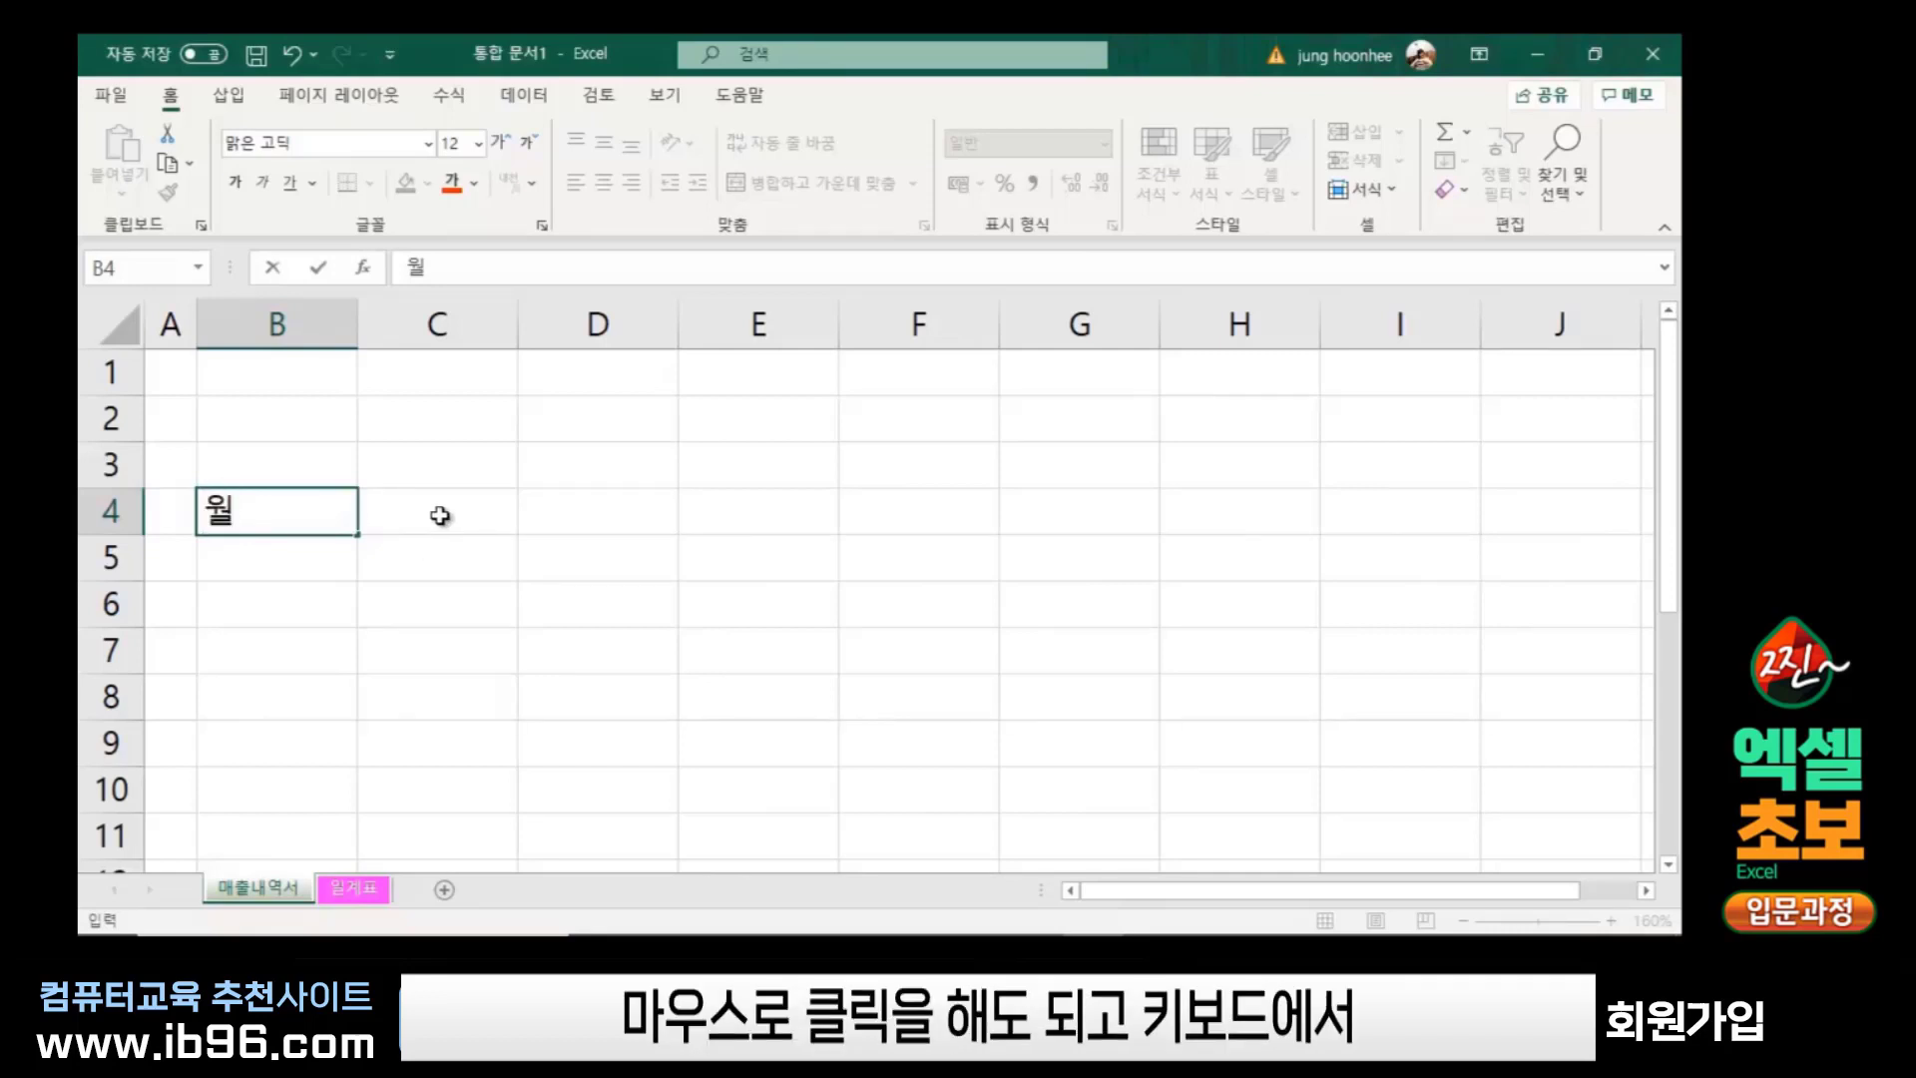
pyautogui.press('Right')
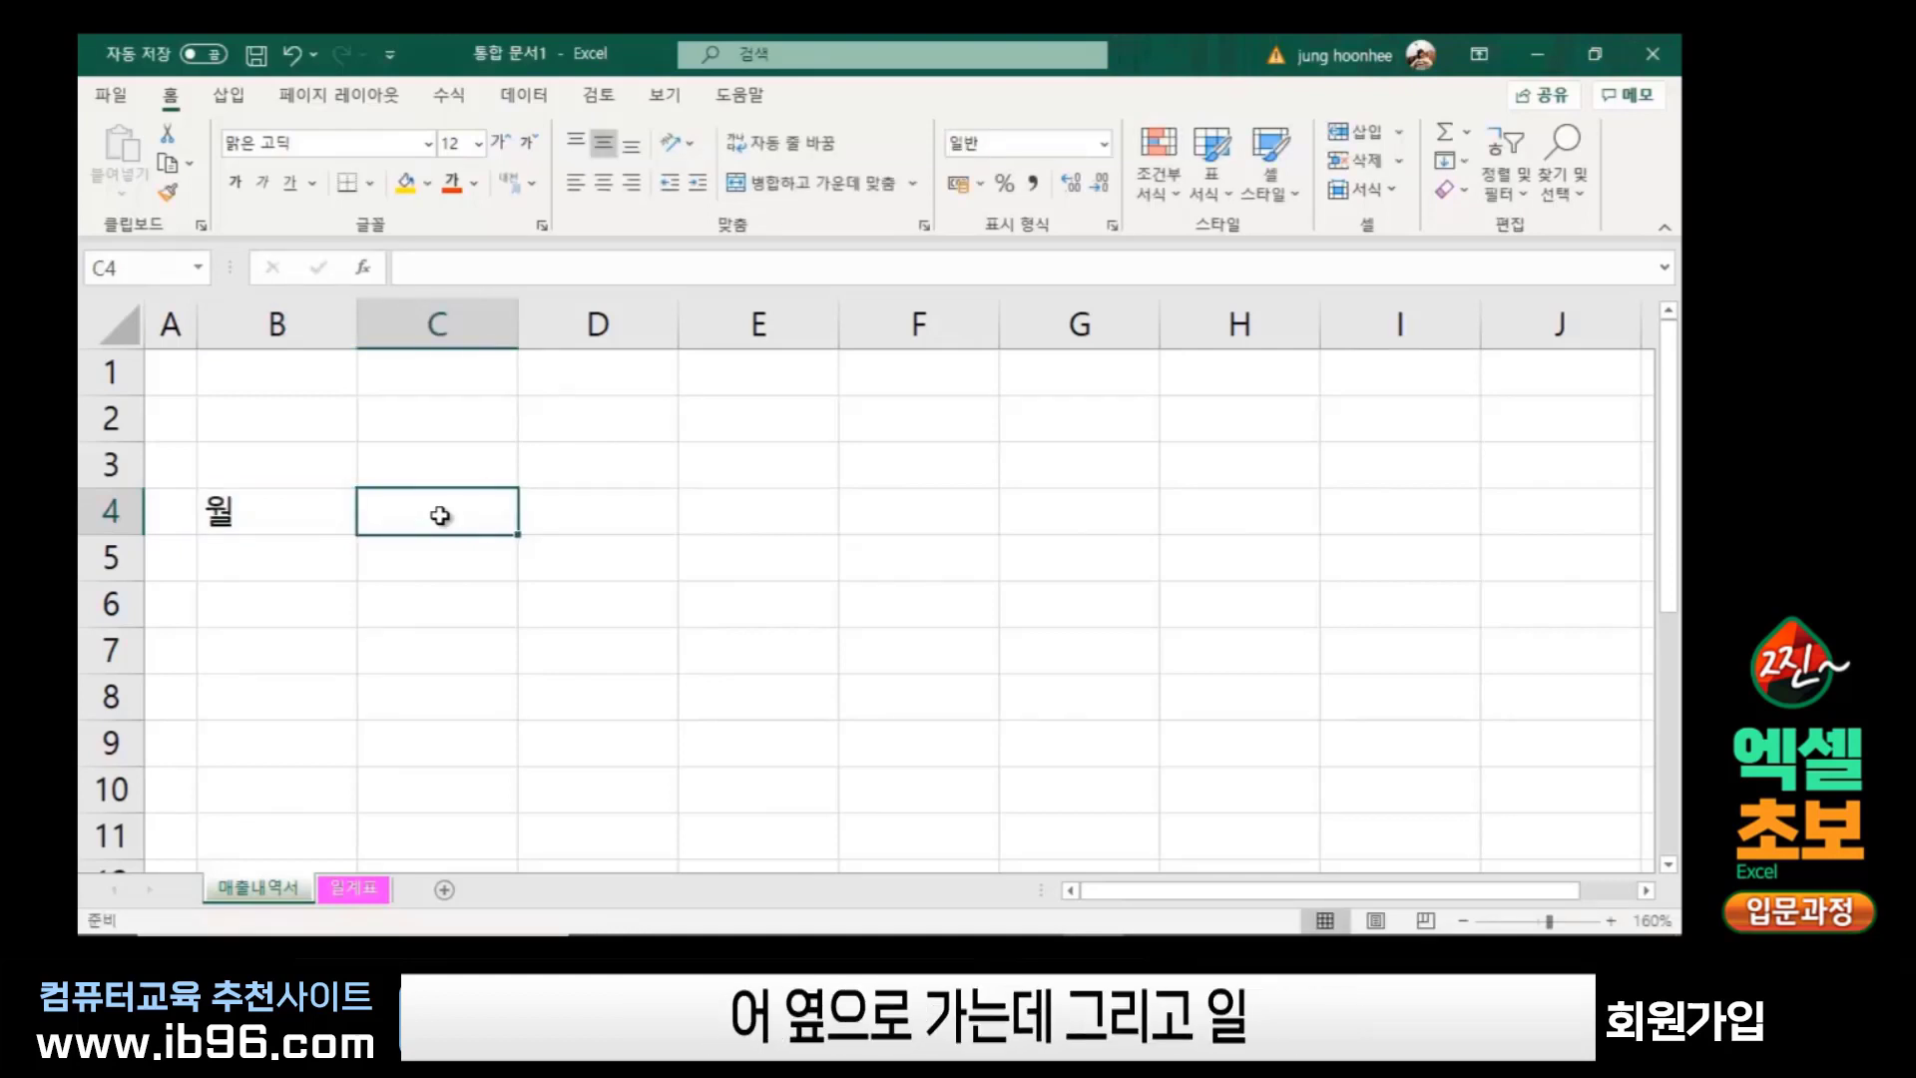
pyautogui.write('일')
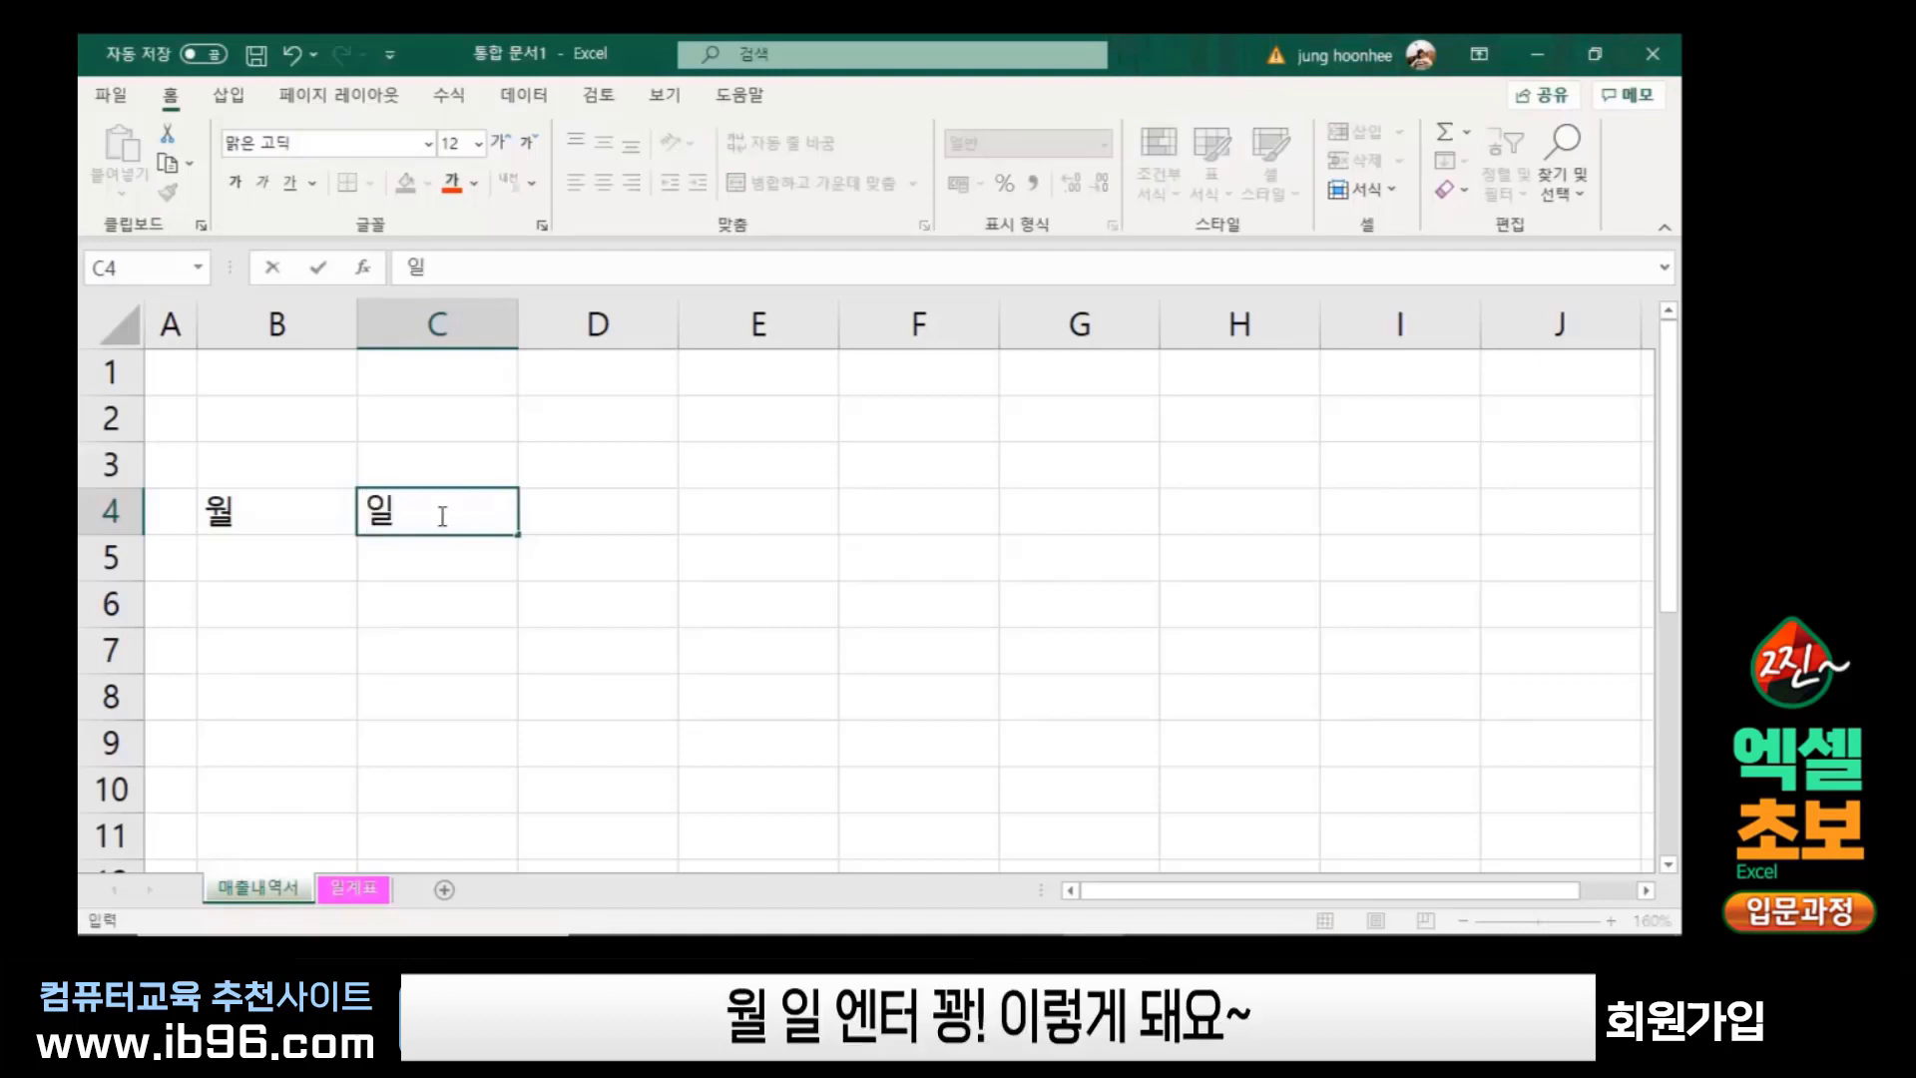
pyautogui.press('Return')
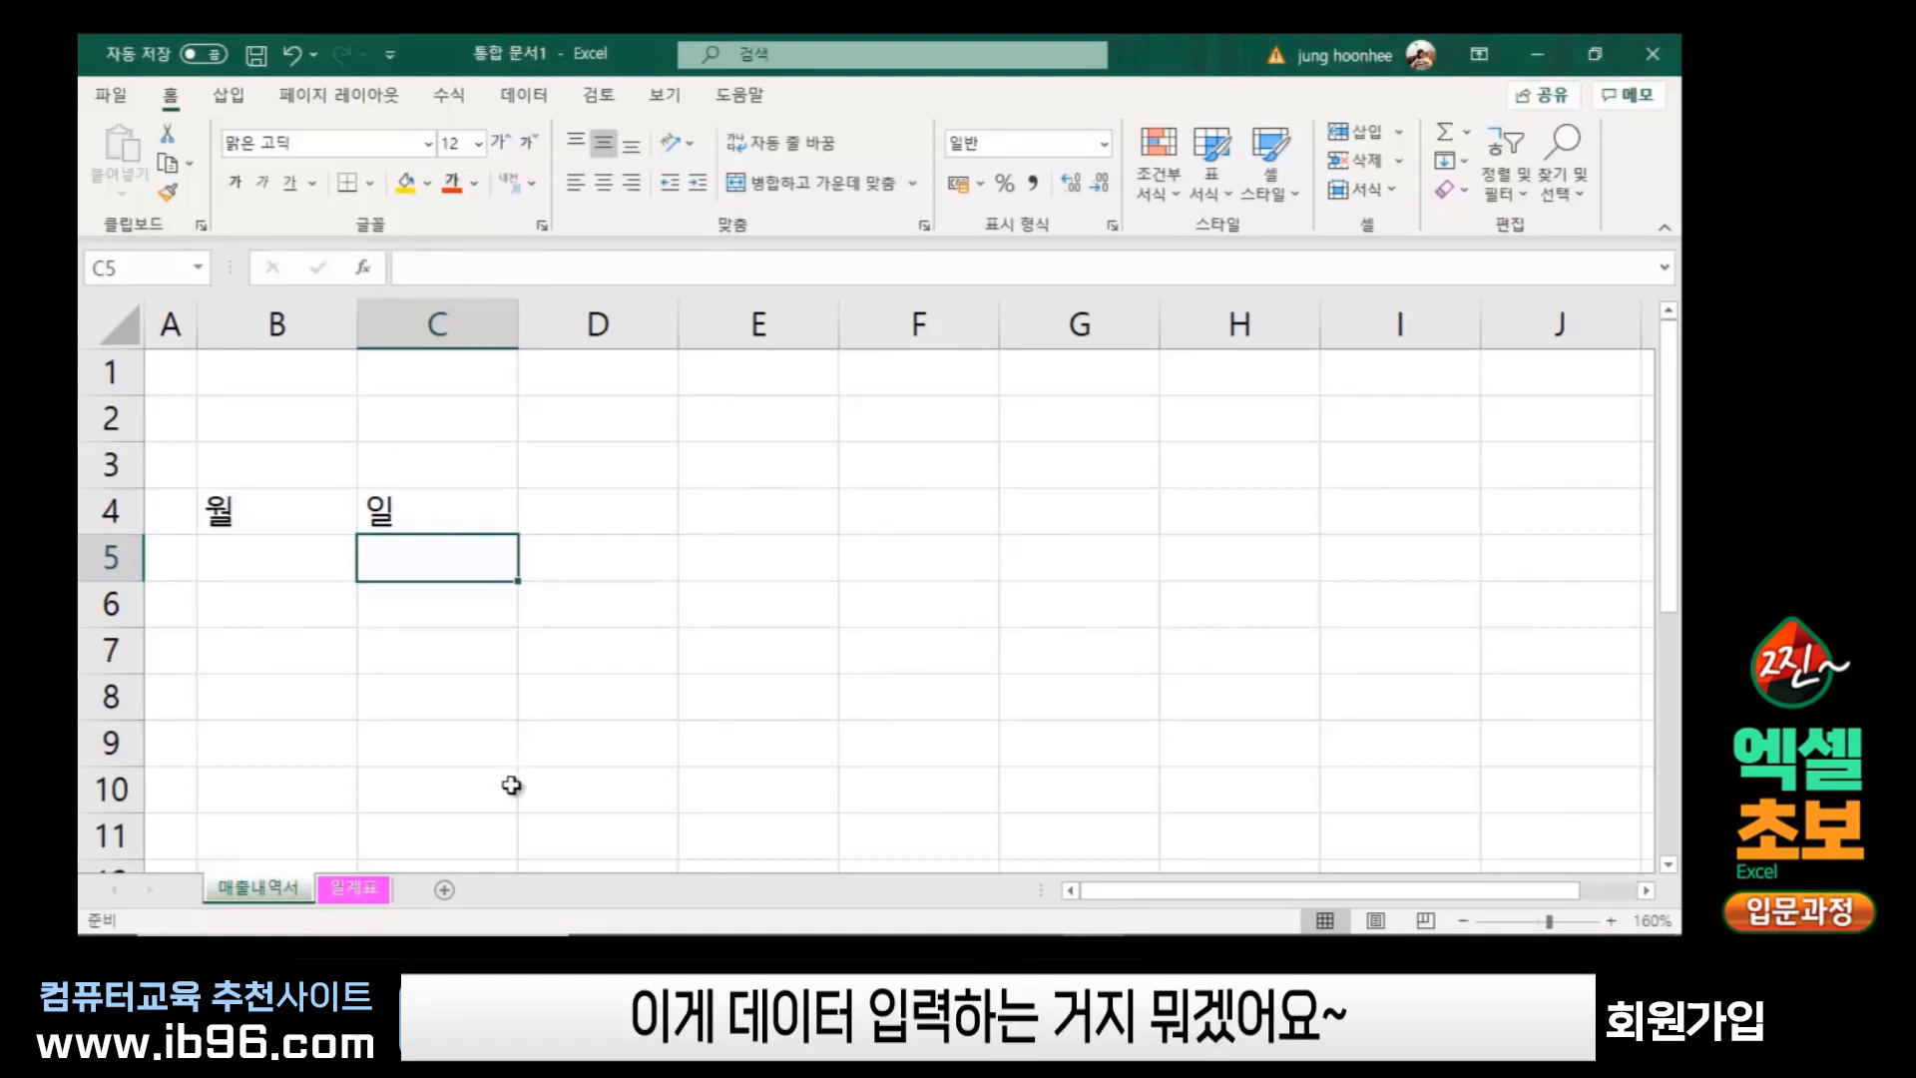
pyautogui.click(304, 513)
pyautogui.click(484, 522)
pyautogui.click(686, 496)
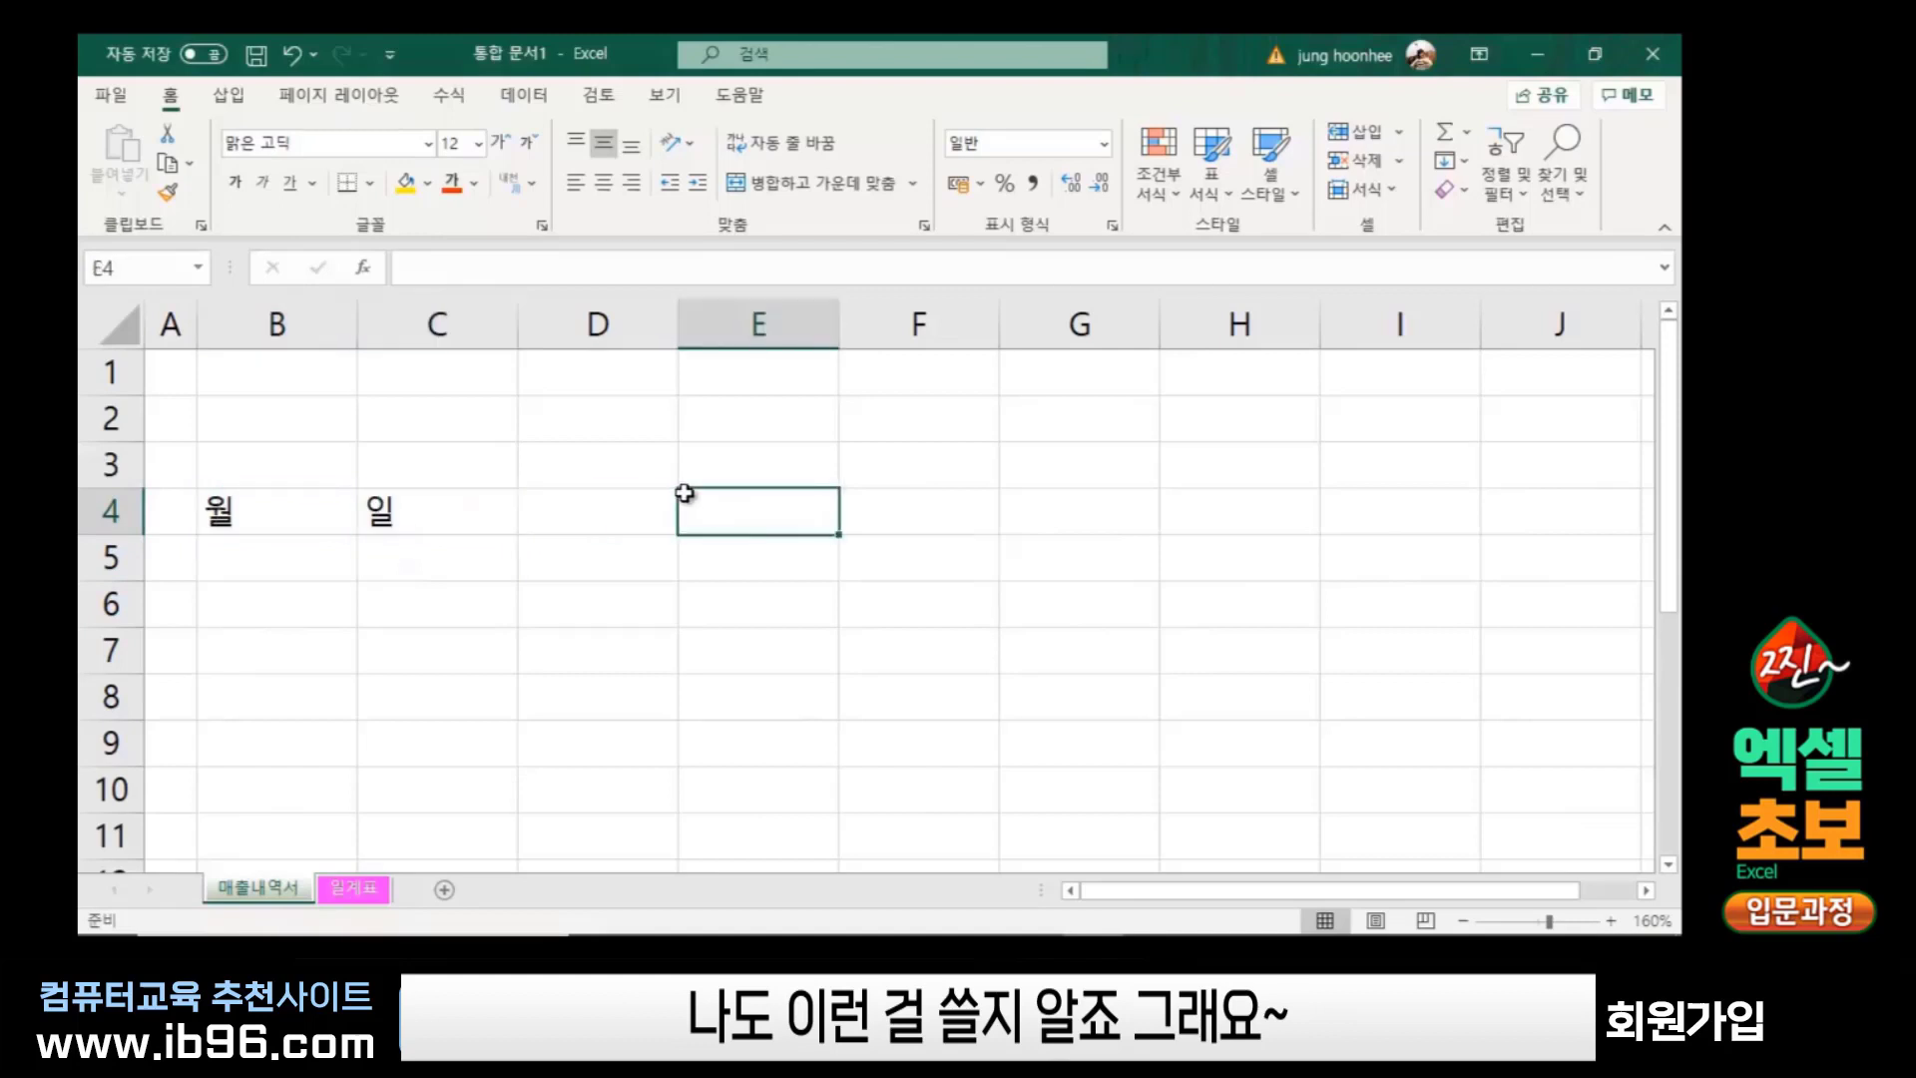
# Type the headers 품목, 수량, 단가, 부가세 and 매출액 across D4:H4
pyautogui.click(596, 519)
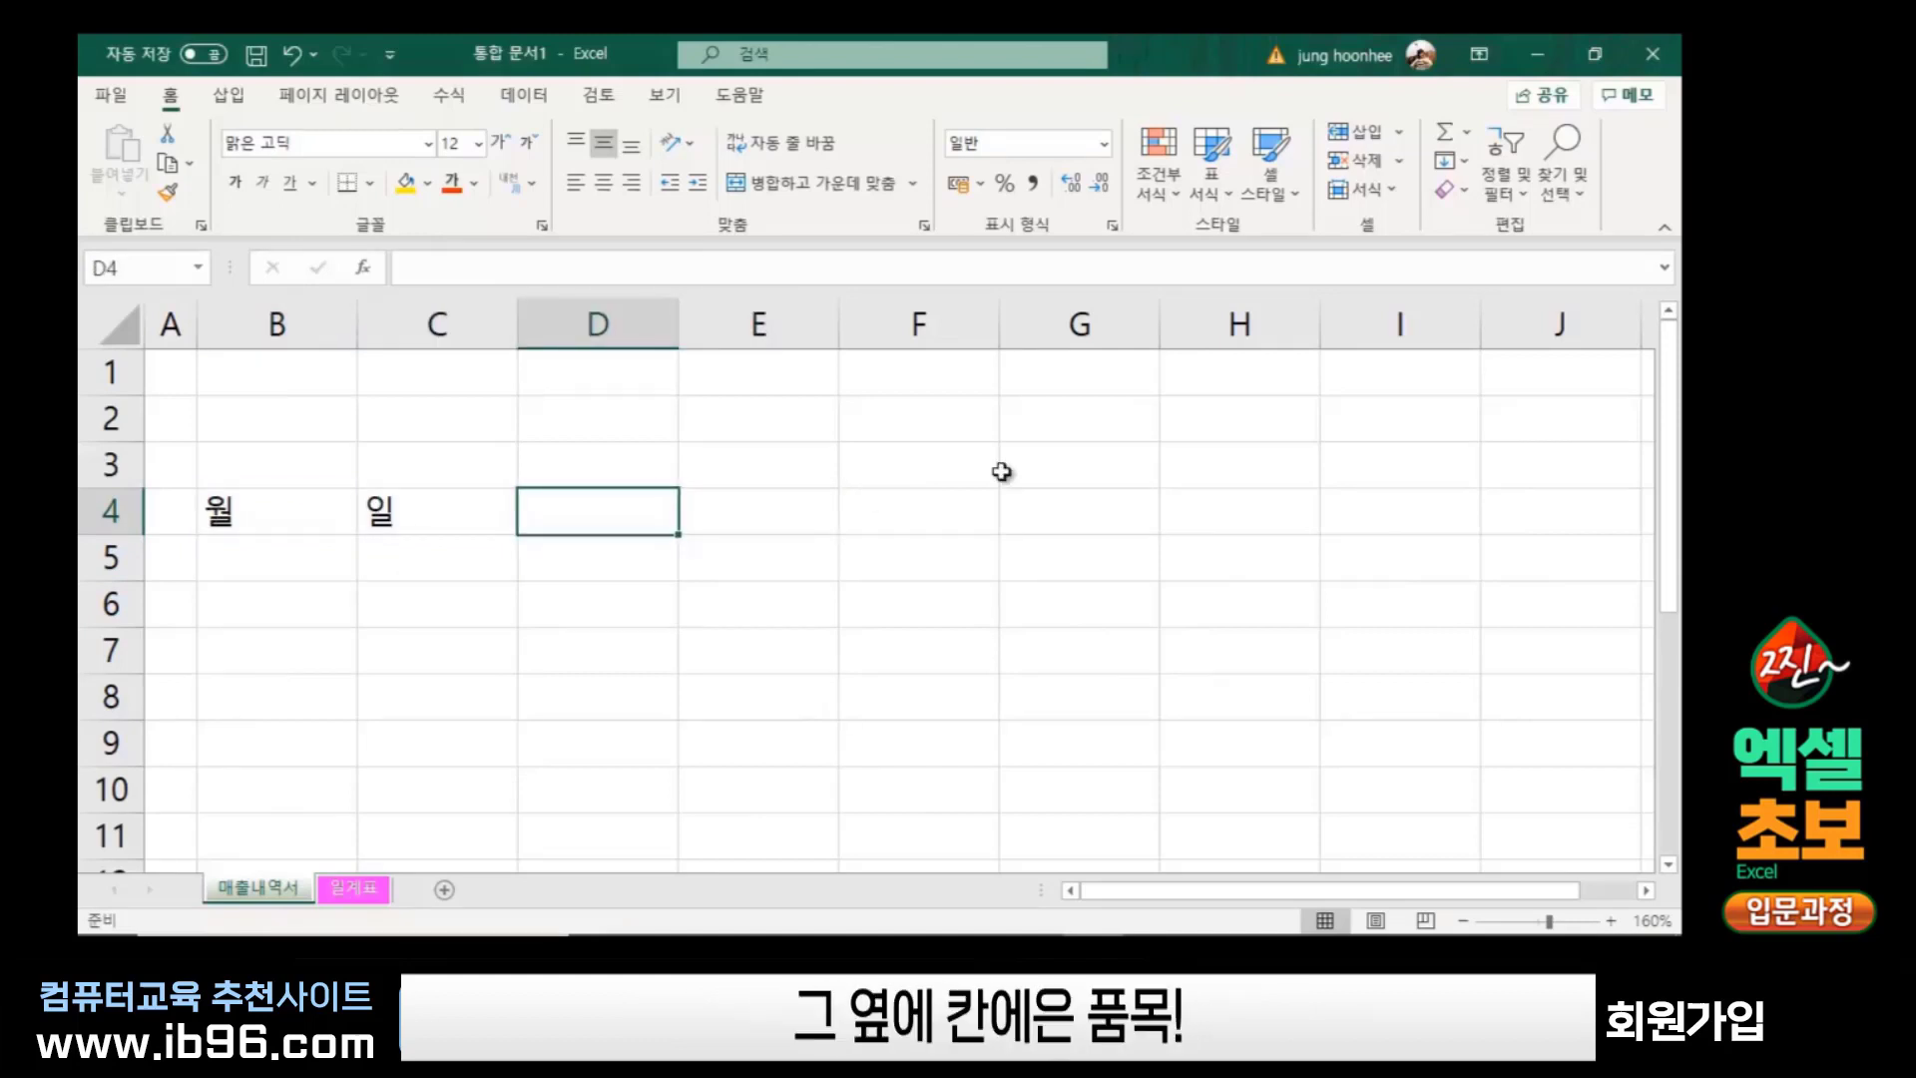
pyautogui.write('품')
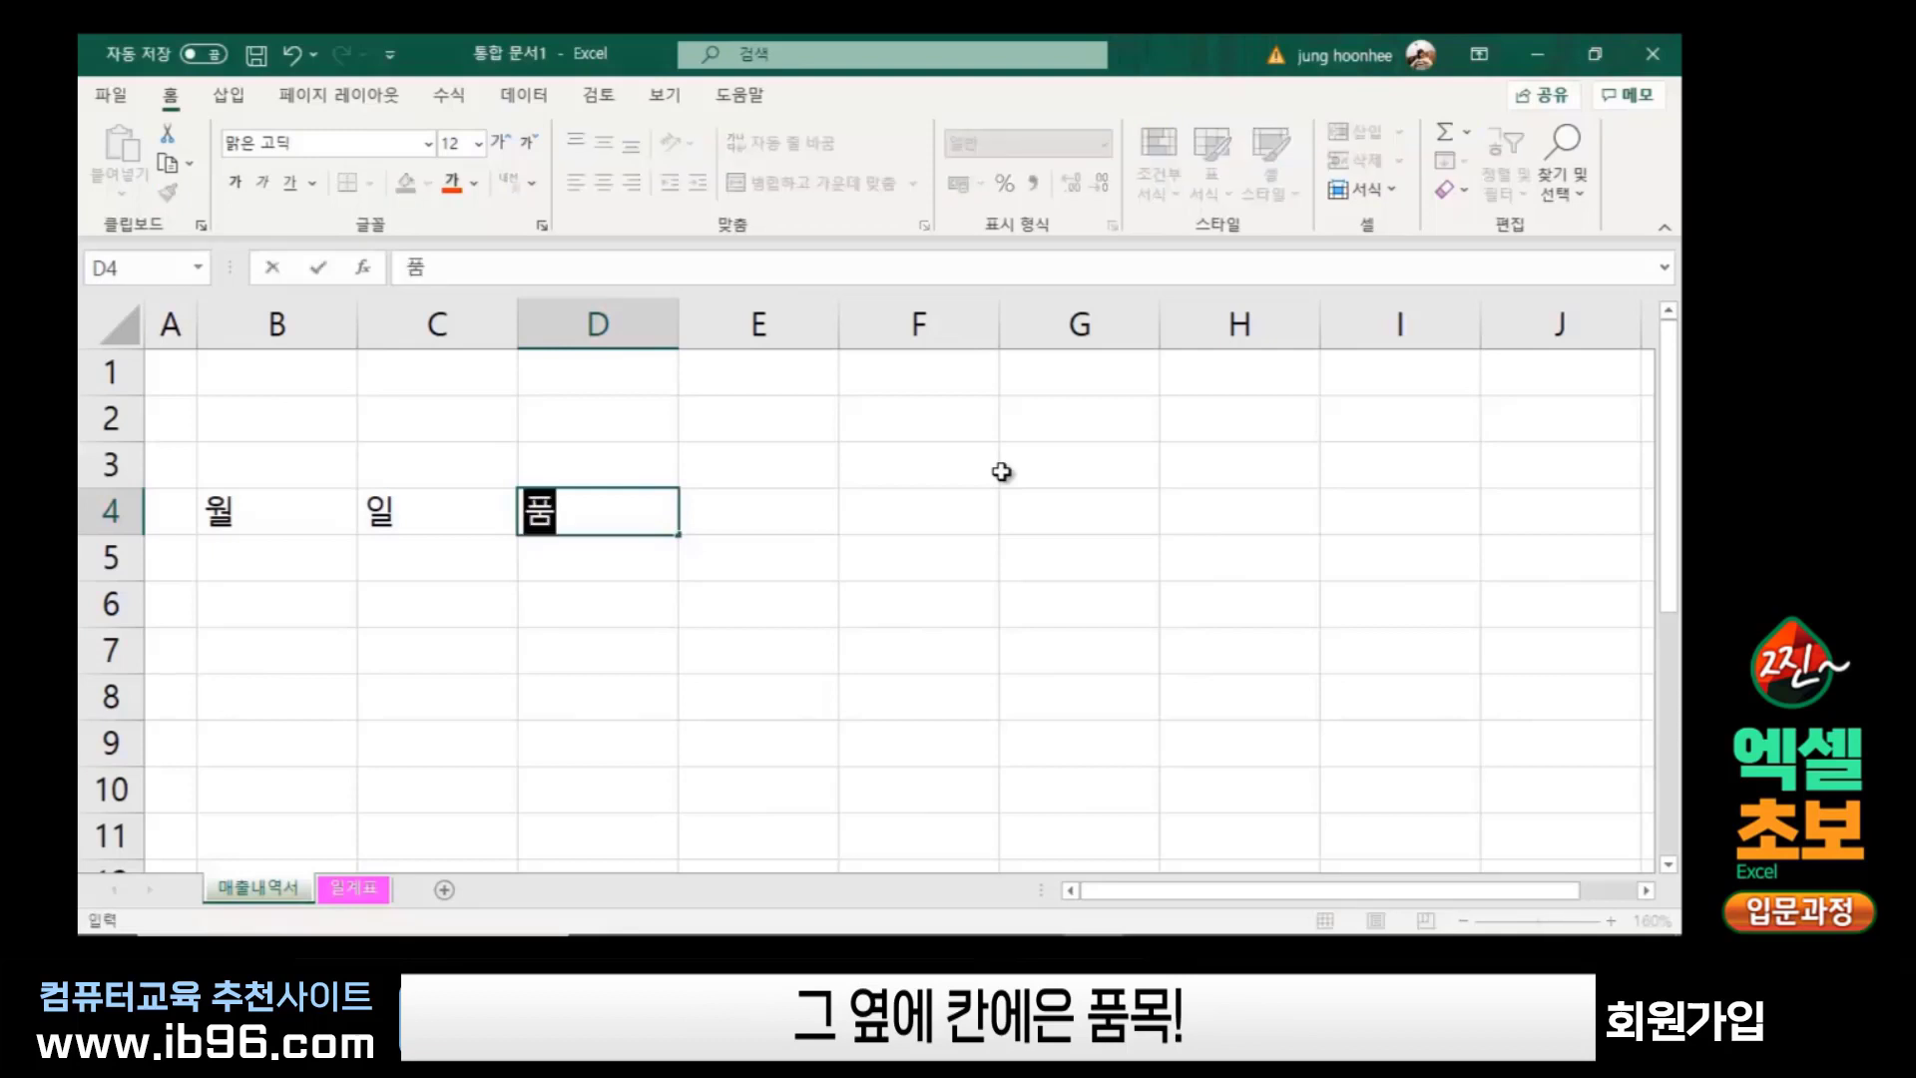
pyautogui.write('목')
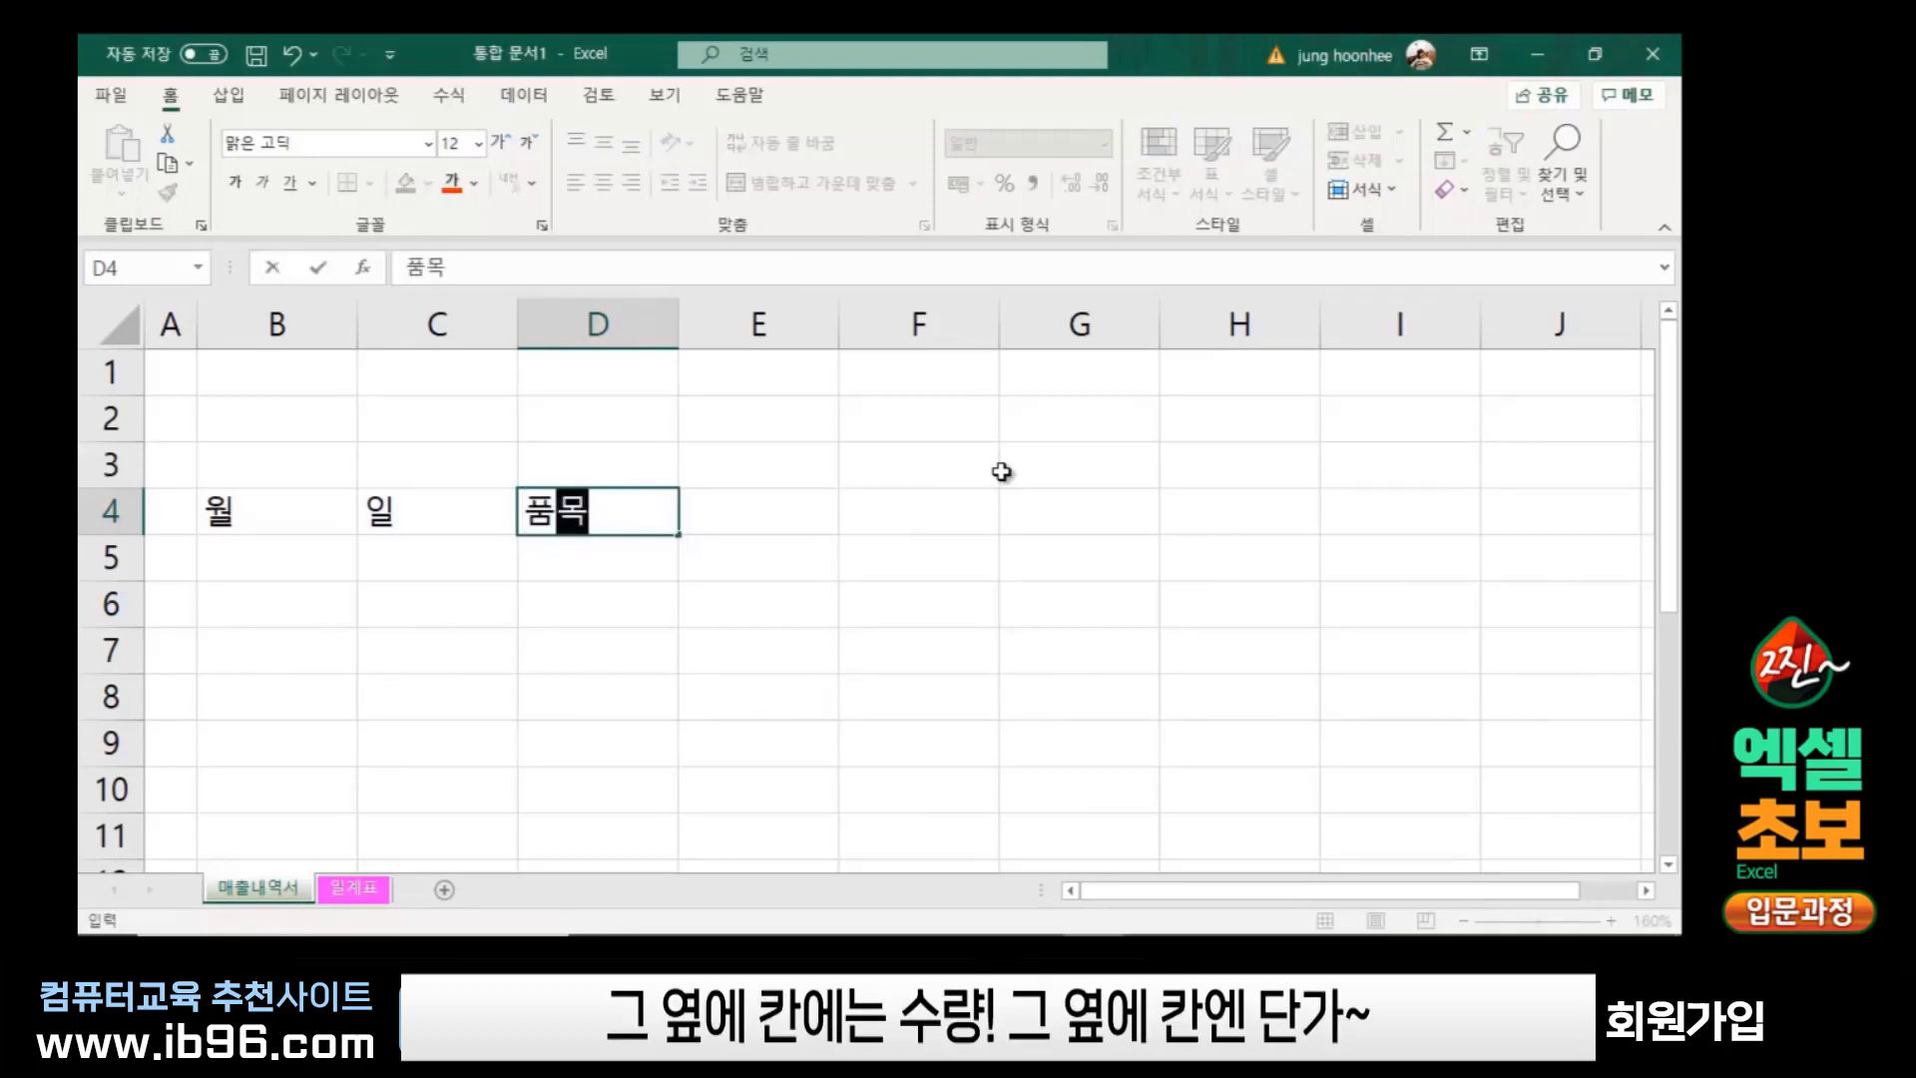
pyautogui.press('Tab')
pyautogui.write('ㅅ')
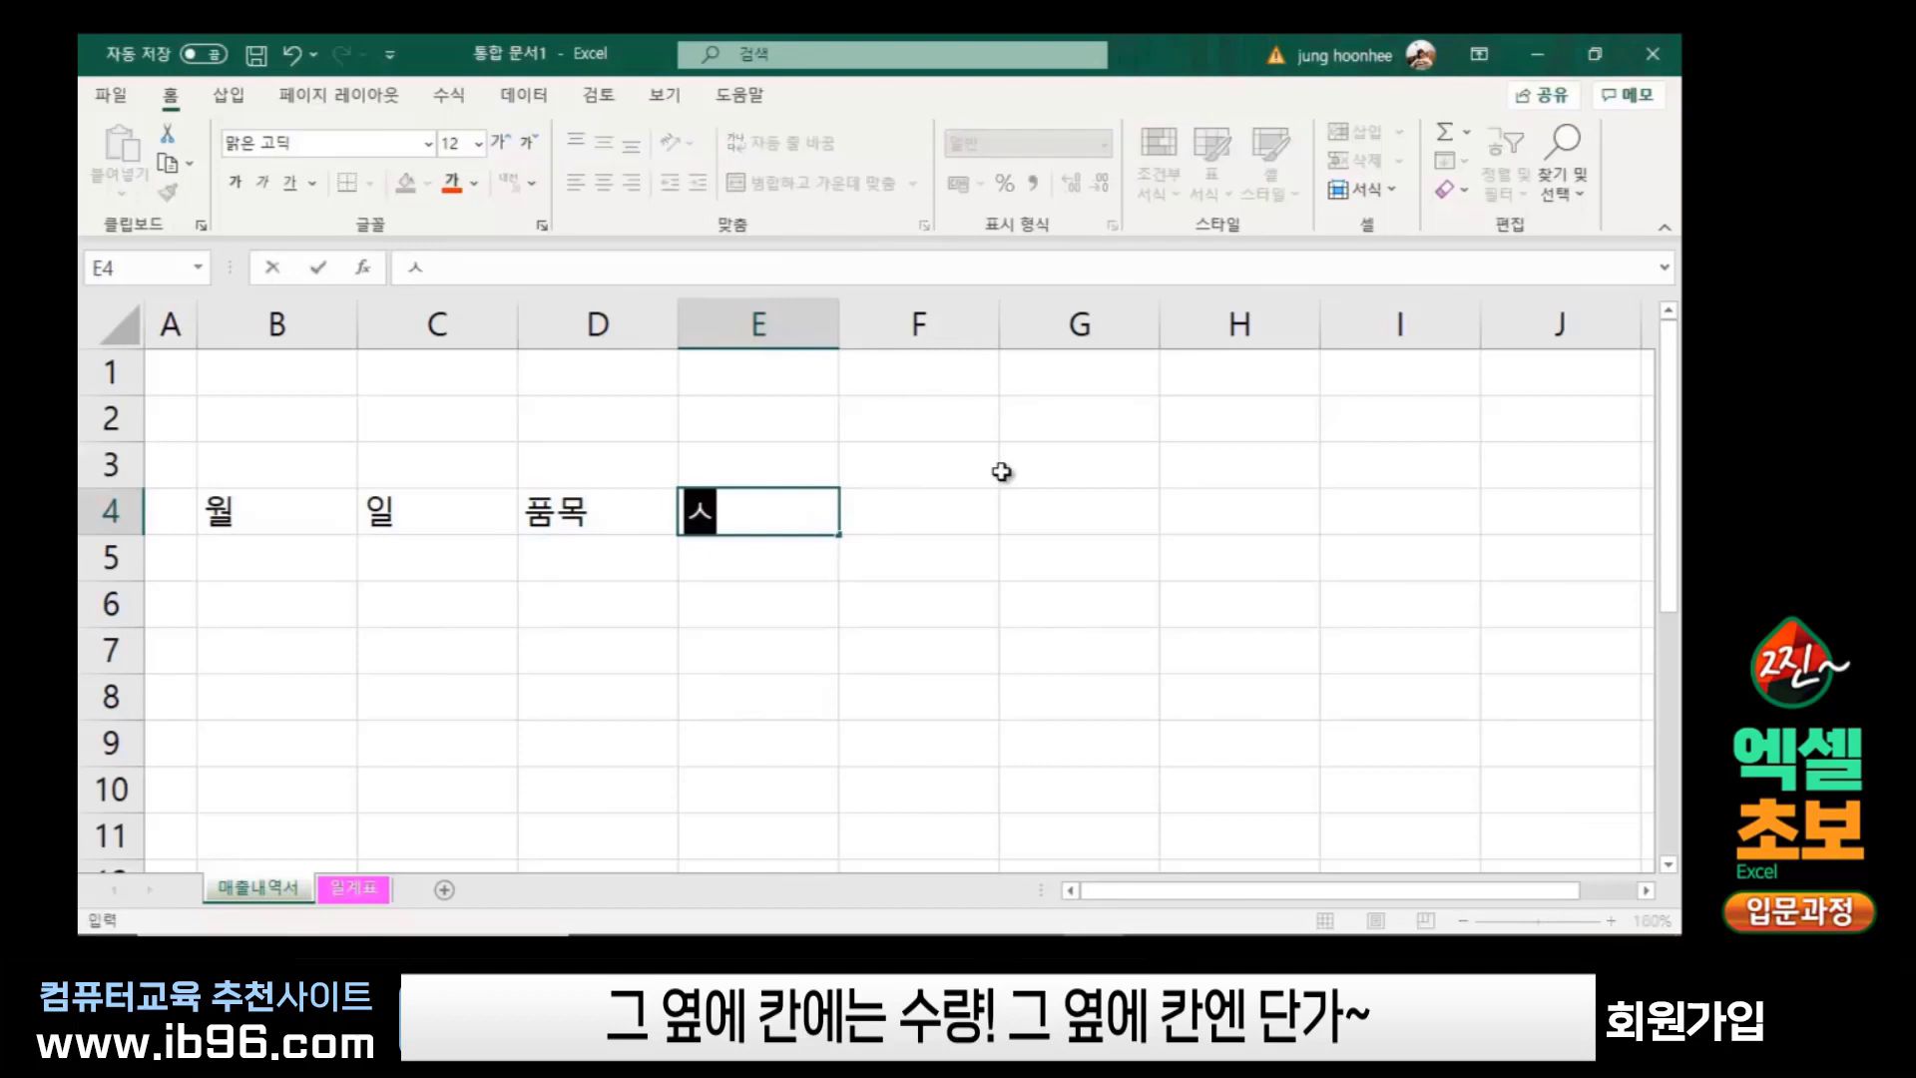
pyautogui.write('술')
pyautogui.press('BackSpace')
pyautogui.write('수량')
pyautogui.press('Tab')
pyautogui.write('단가')
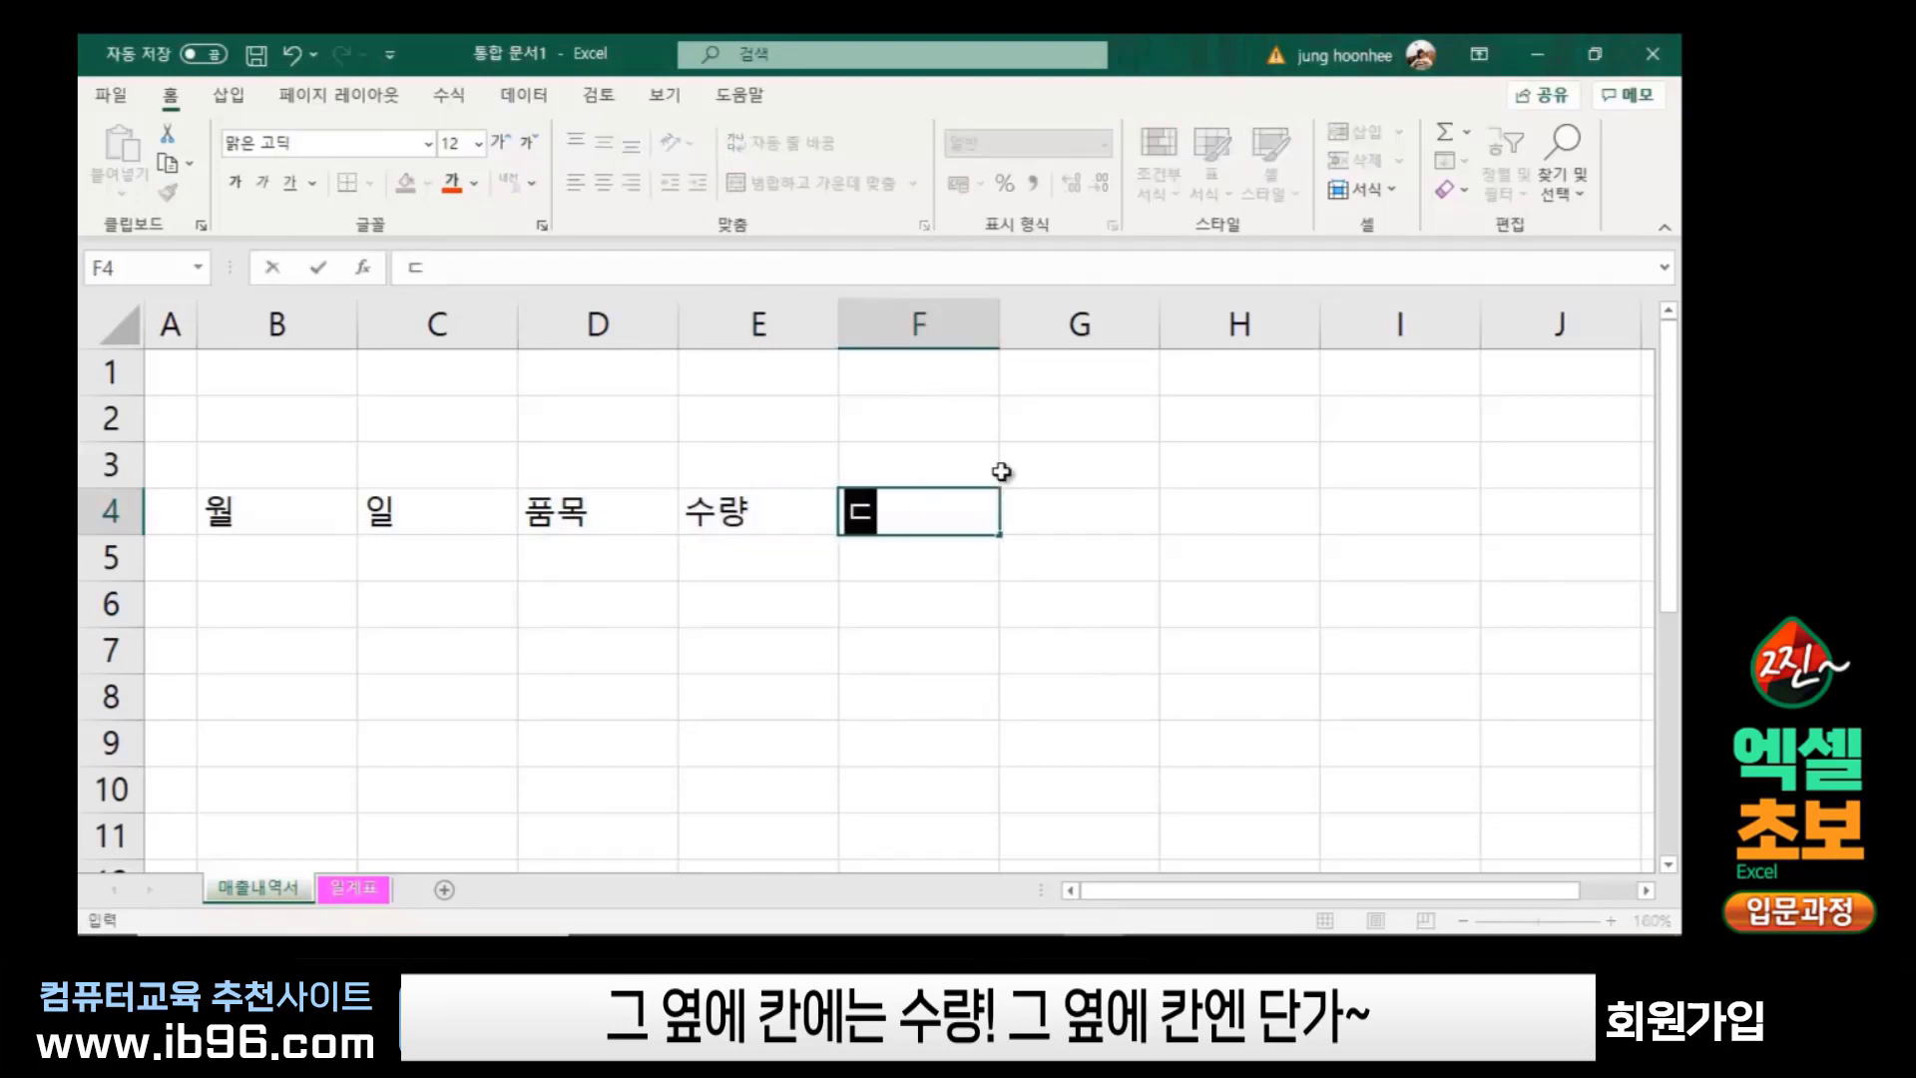
pyautogui.press('Tab')
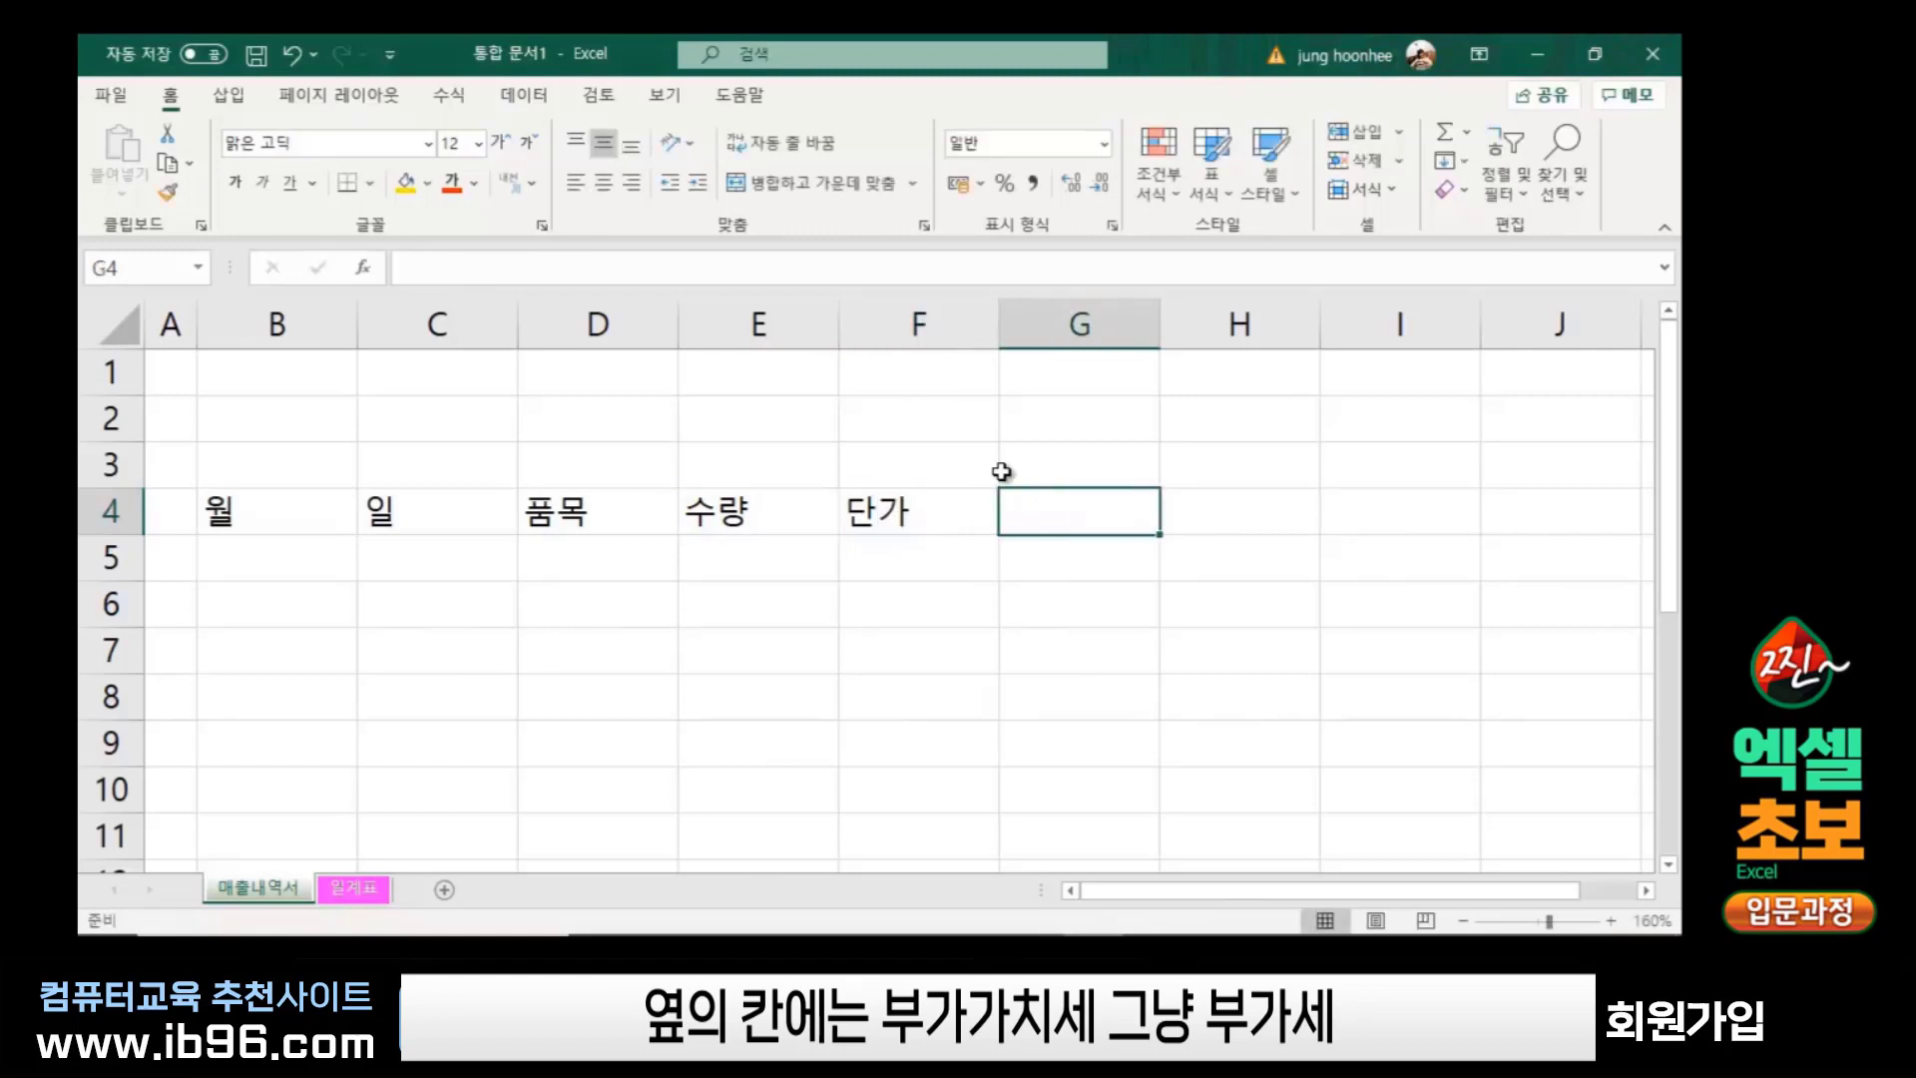
pyautogui.write('부')
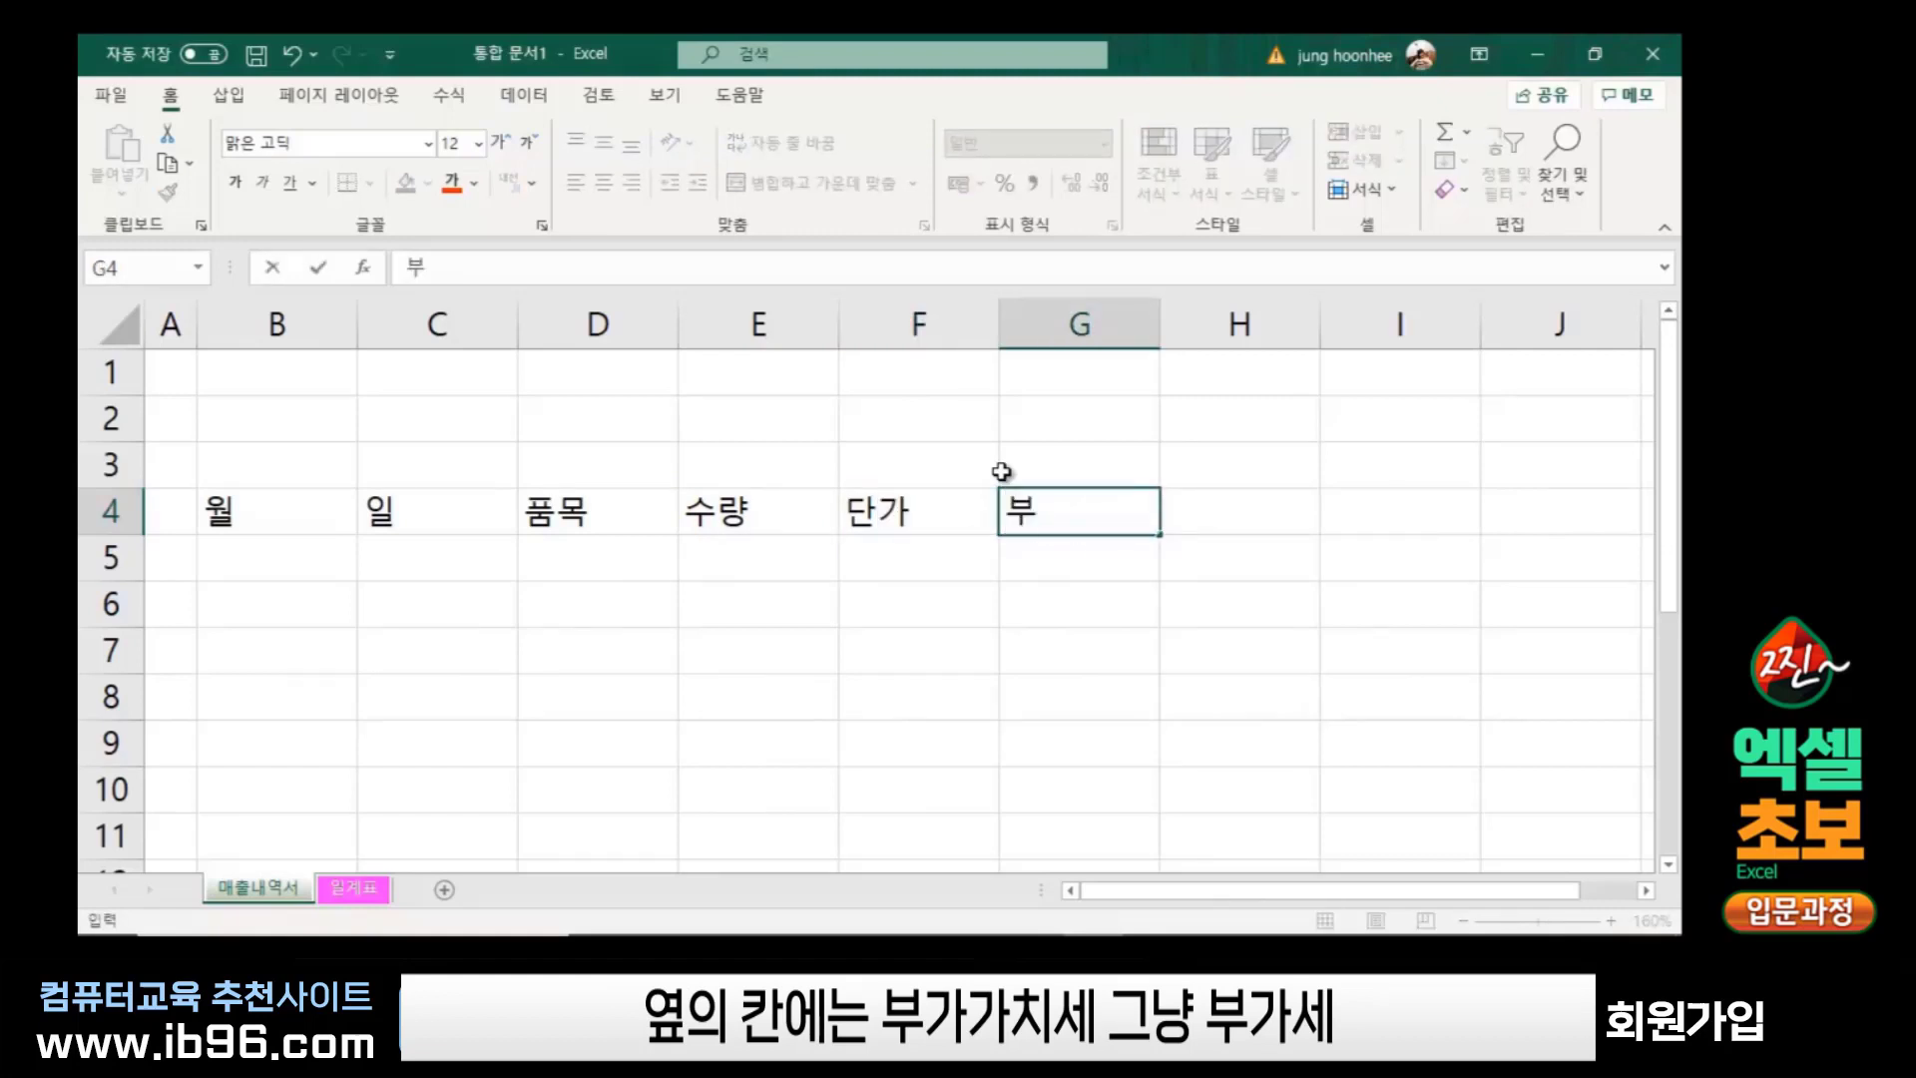
pyautogui.write('가세')
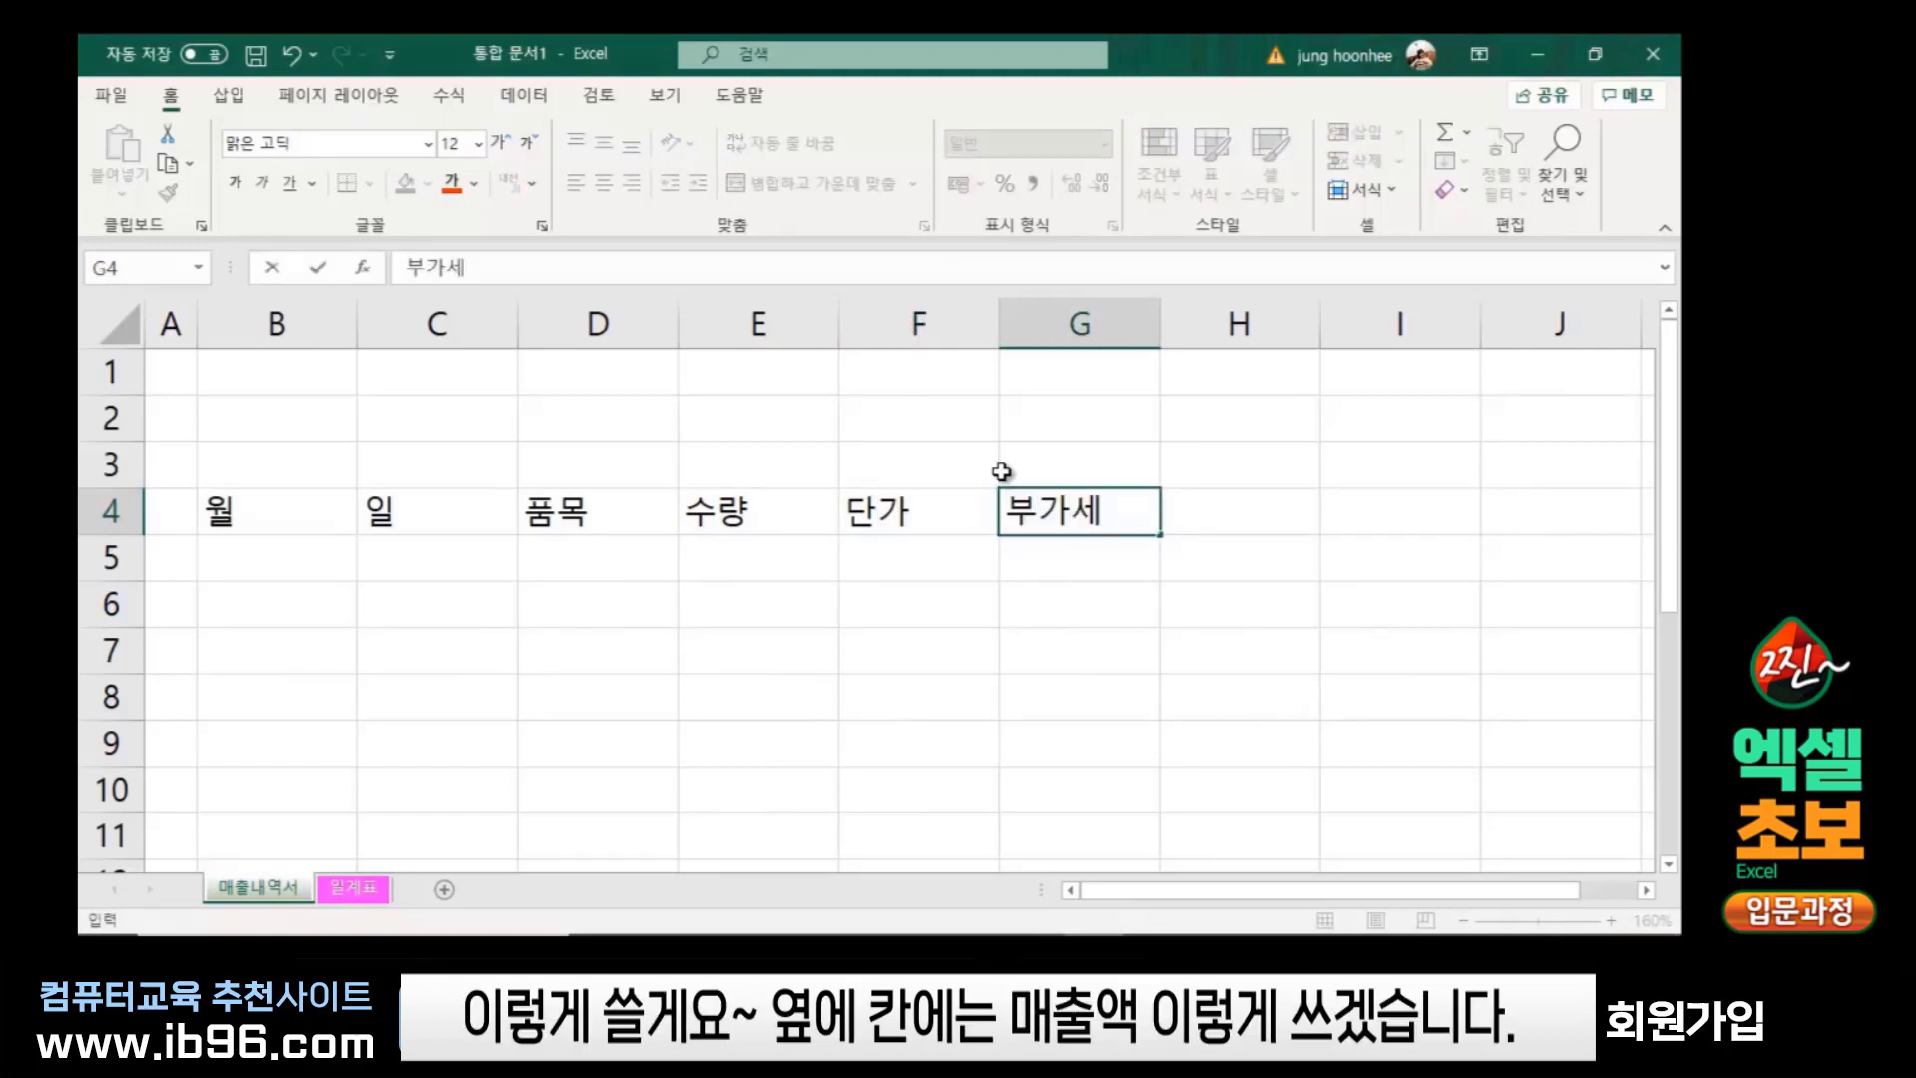
pyautogui.press('Tab')
pyautogui.write('매')
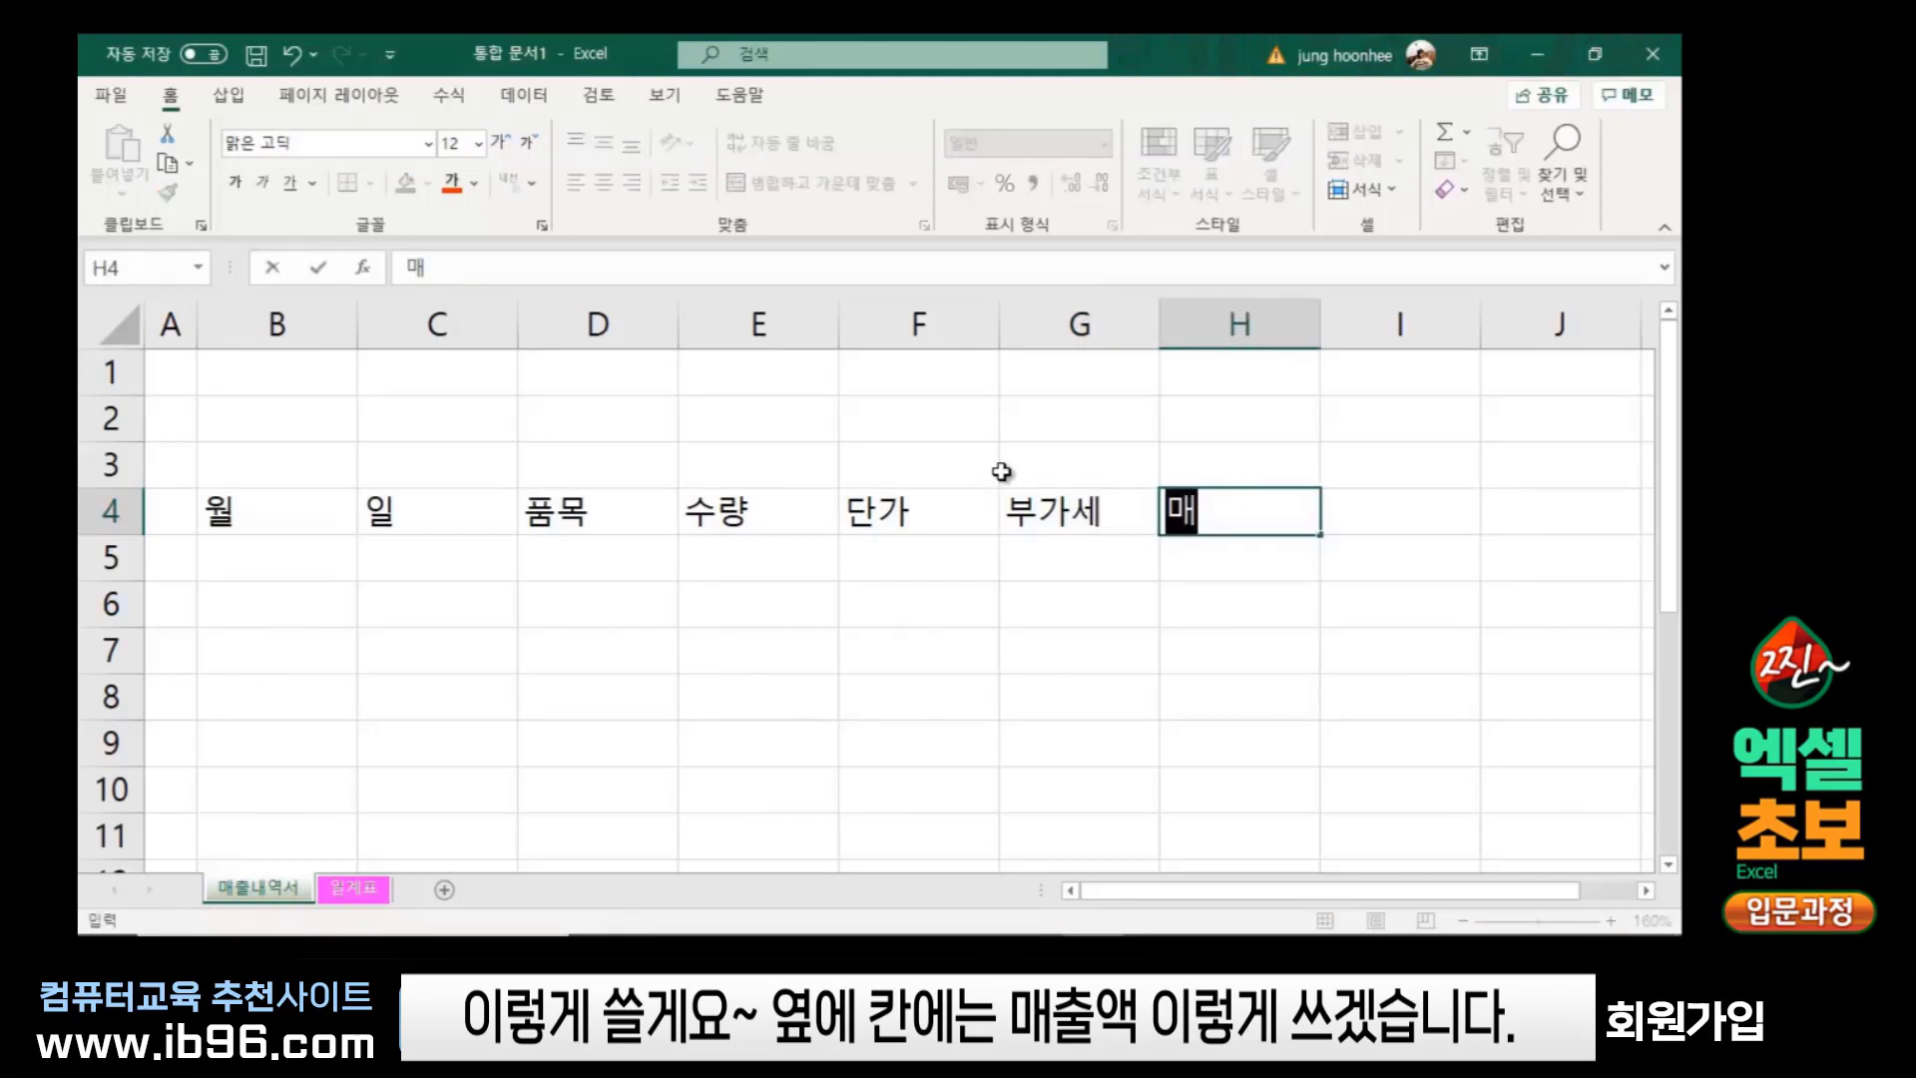
pyautogui.write('출액')
pyautogui.press('Return')
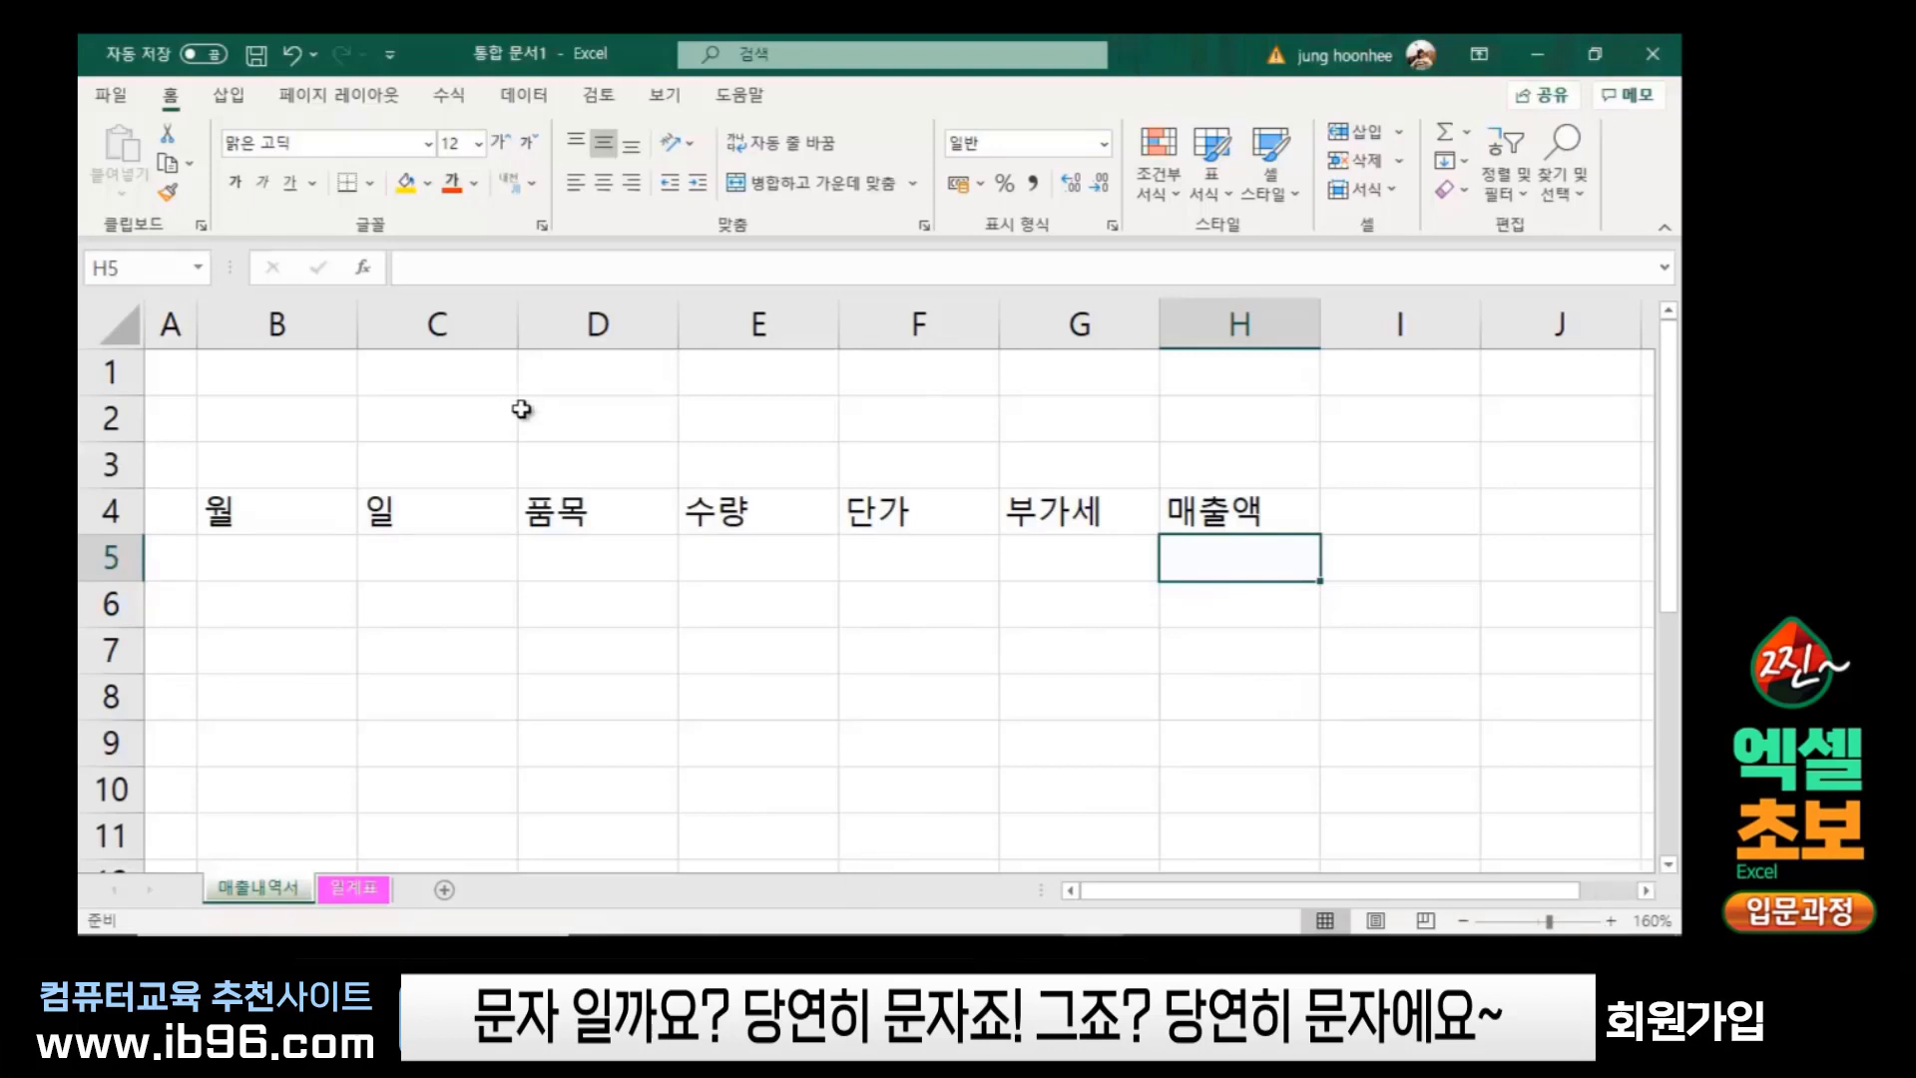
pyautogui.click(277, 511)
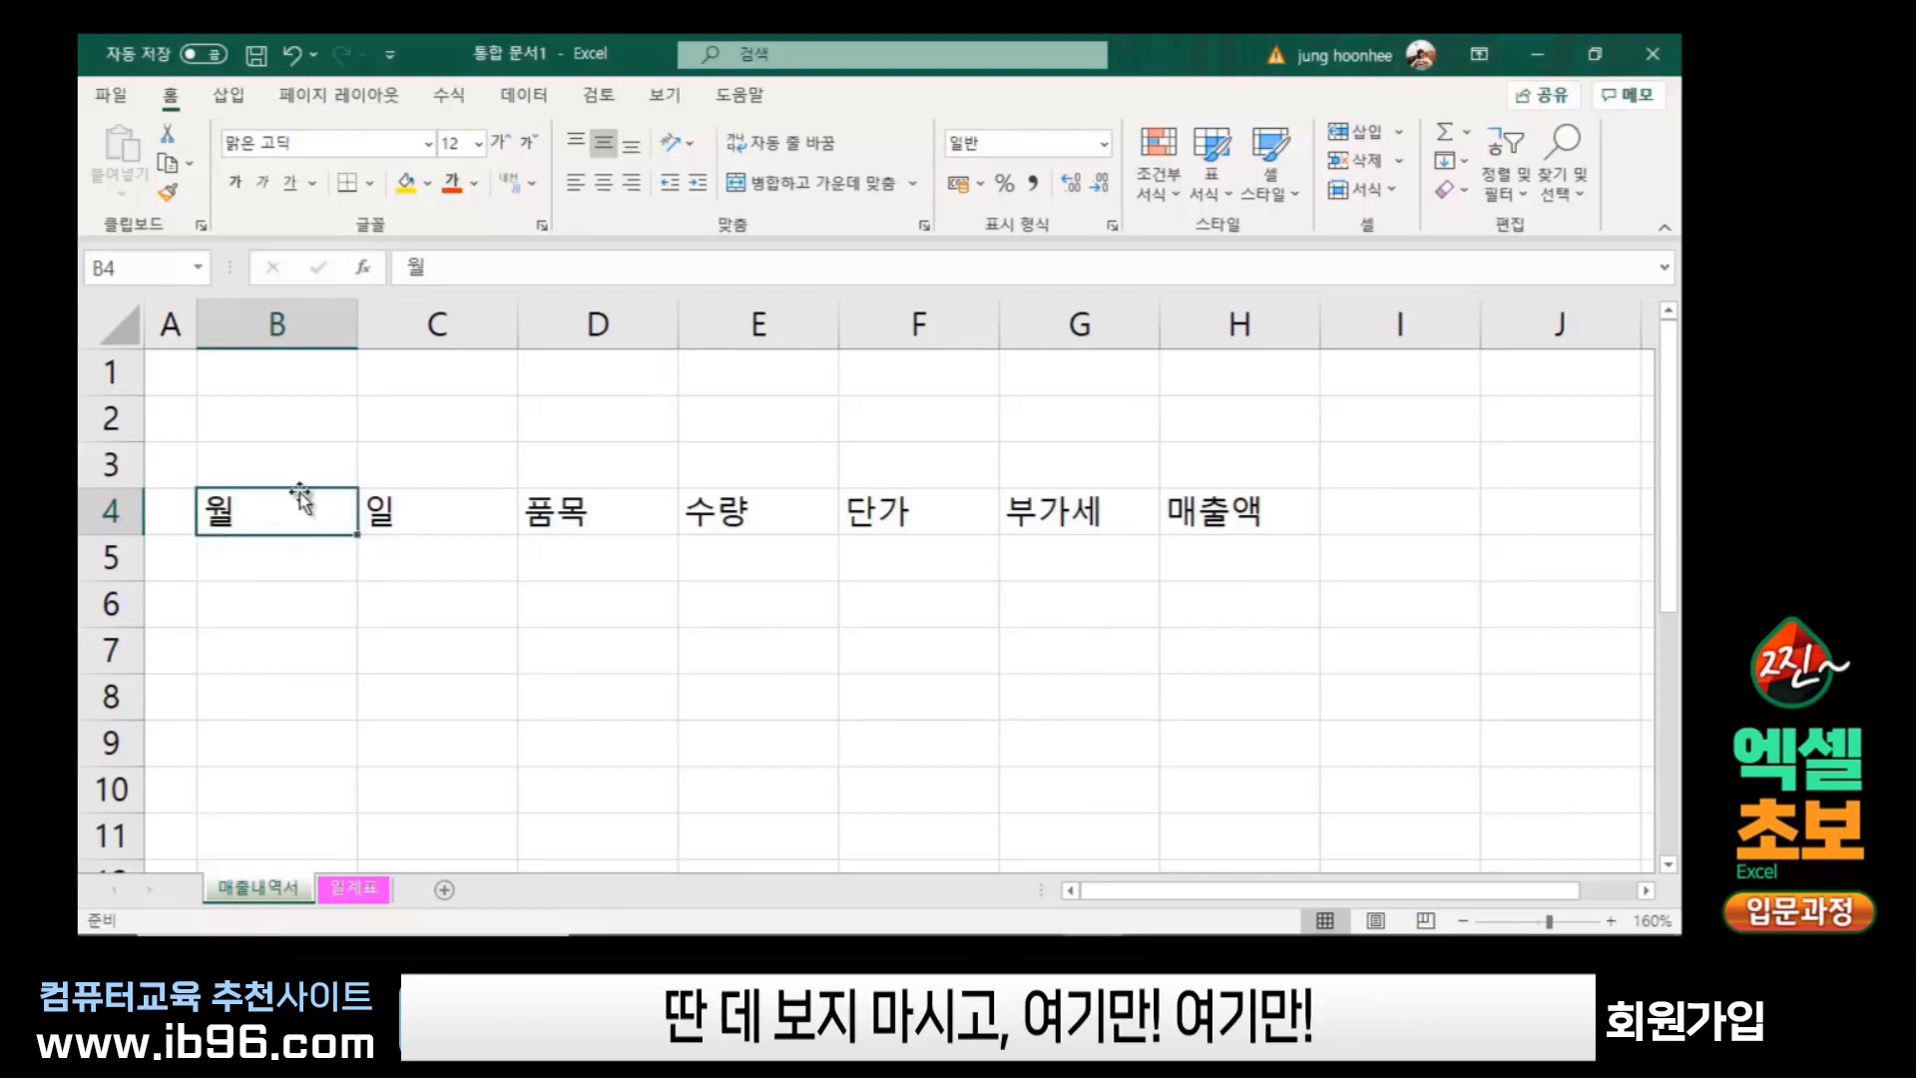
pyautogui.scroll(1, 305, 561)
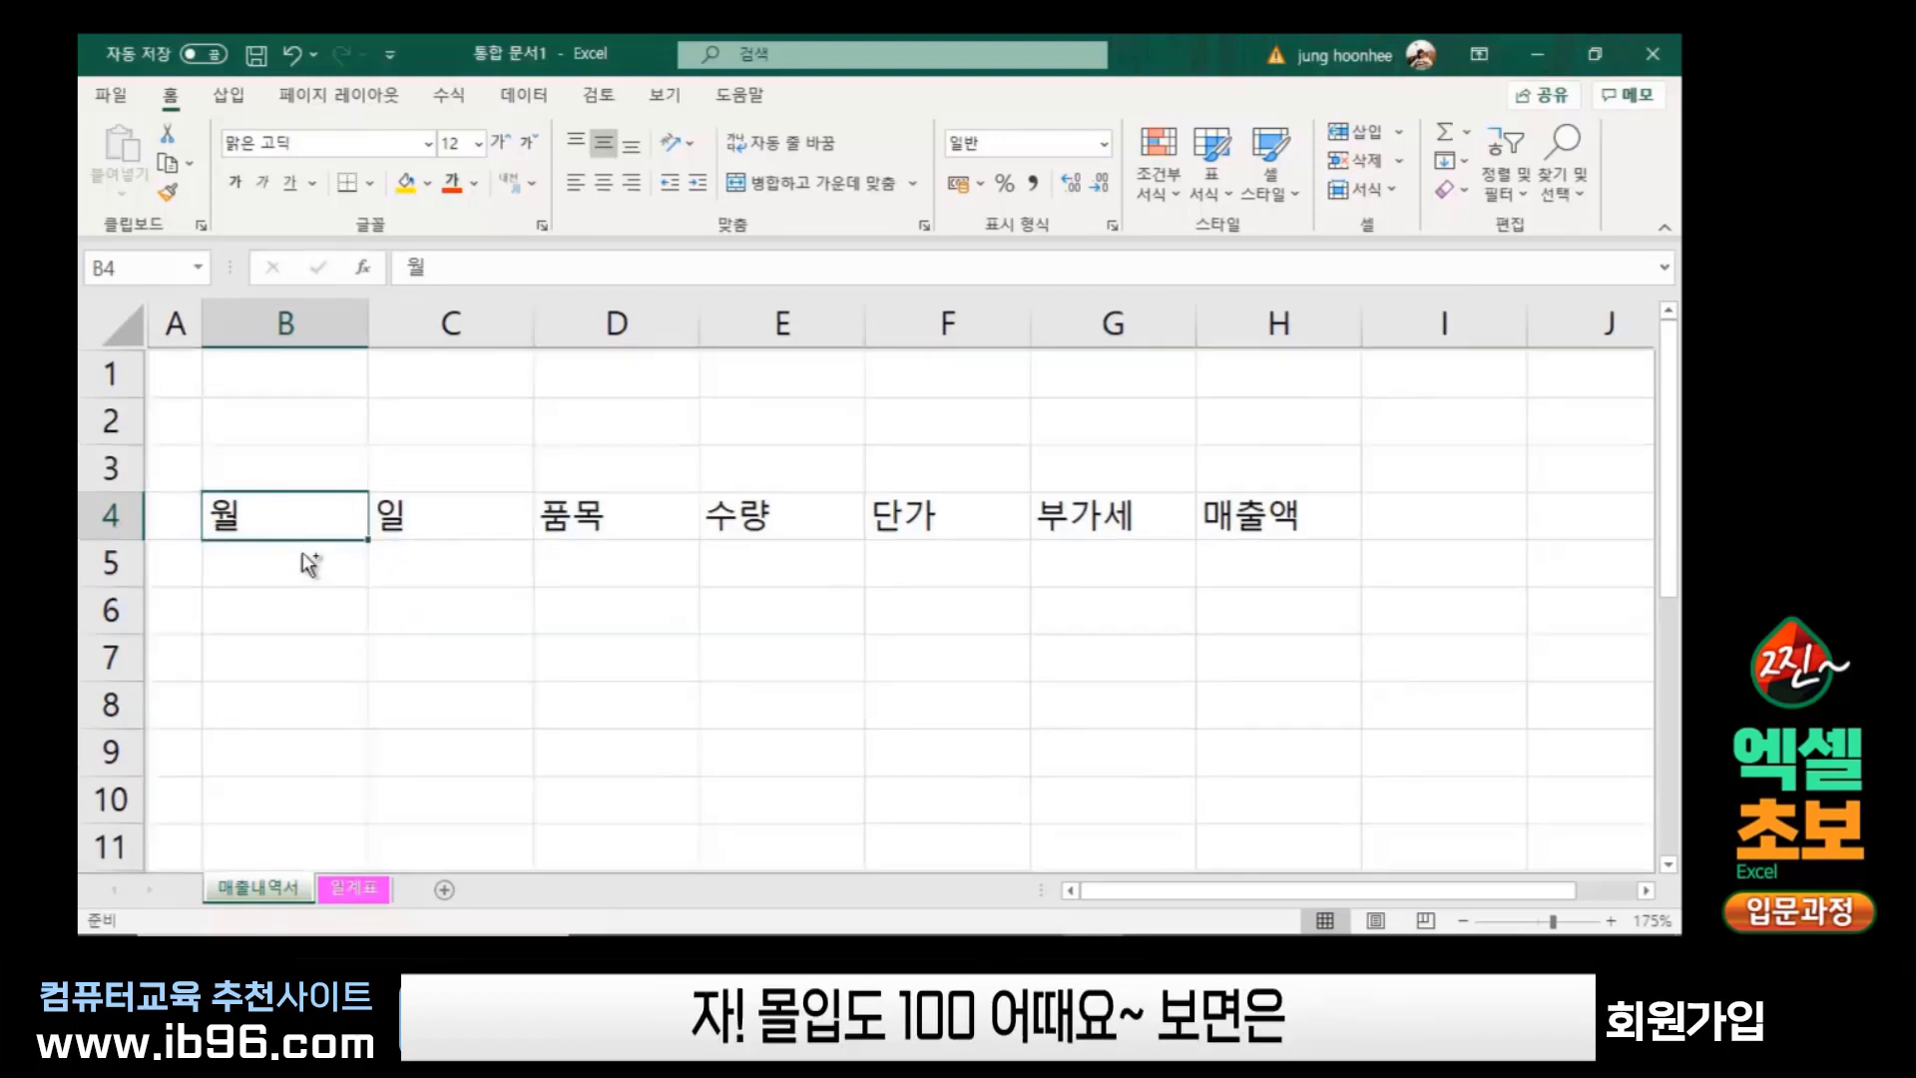
pyautogui.scroll(1, 304, 556)
pyautogui.scroll(2, 334, 599)
pyautogui.scroll(2, 330, 658)
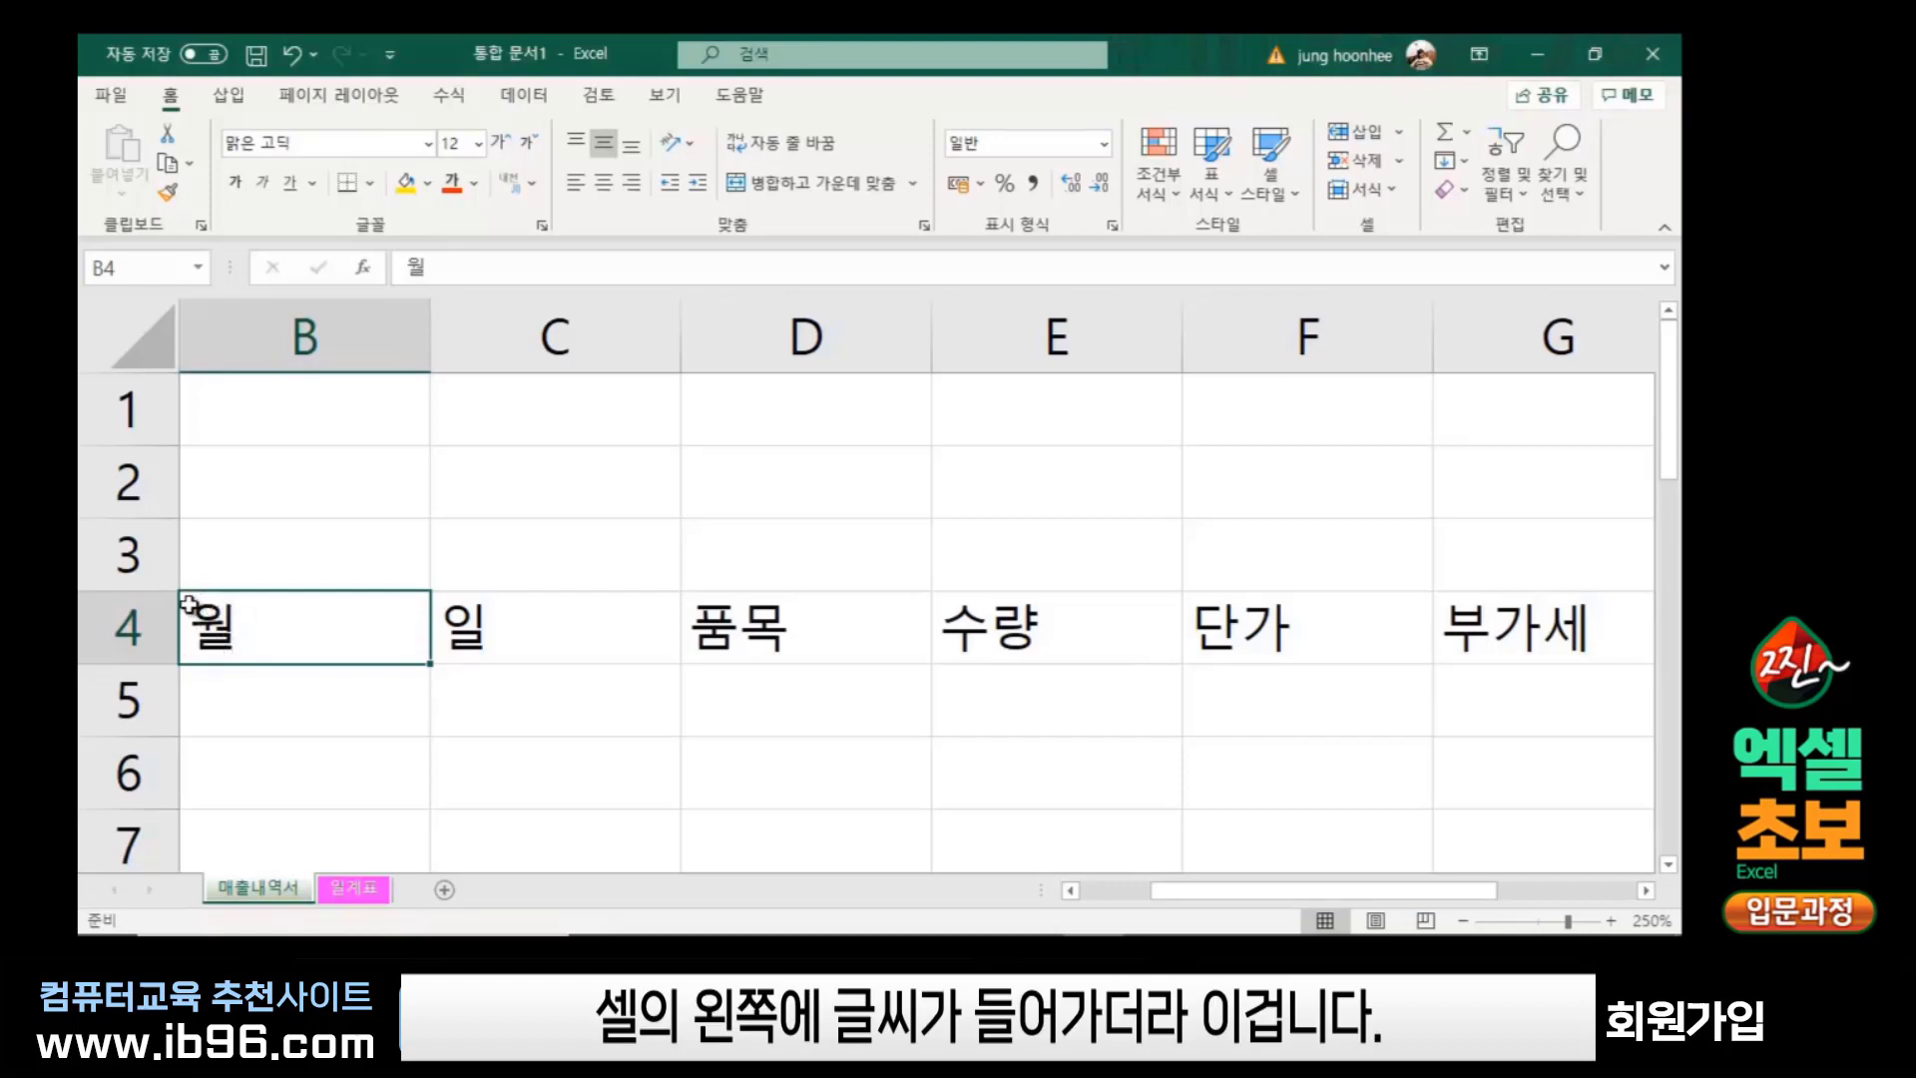
pyautogui.click(496, 647)
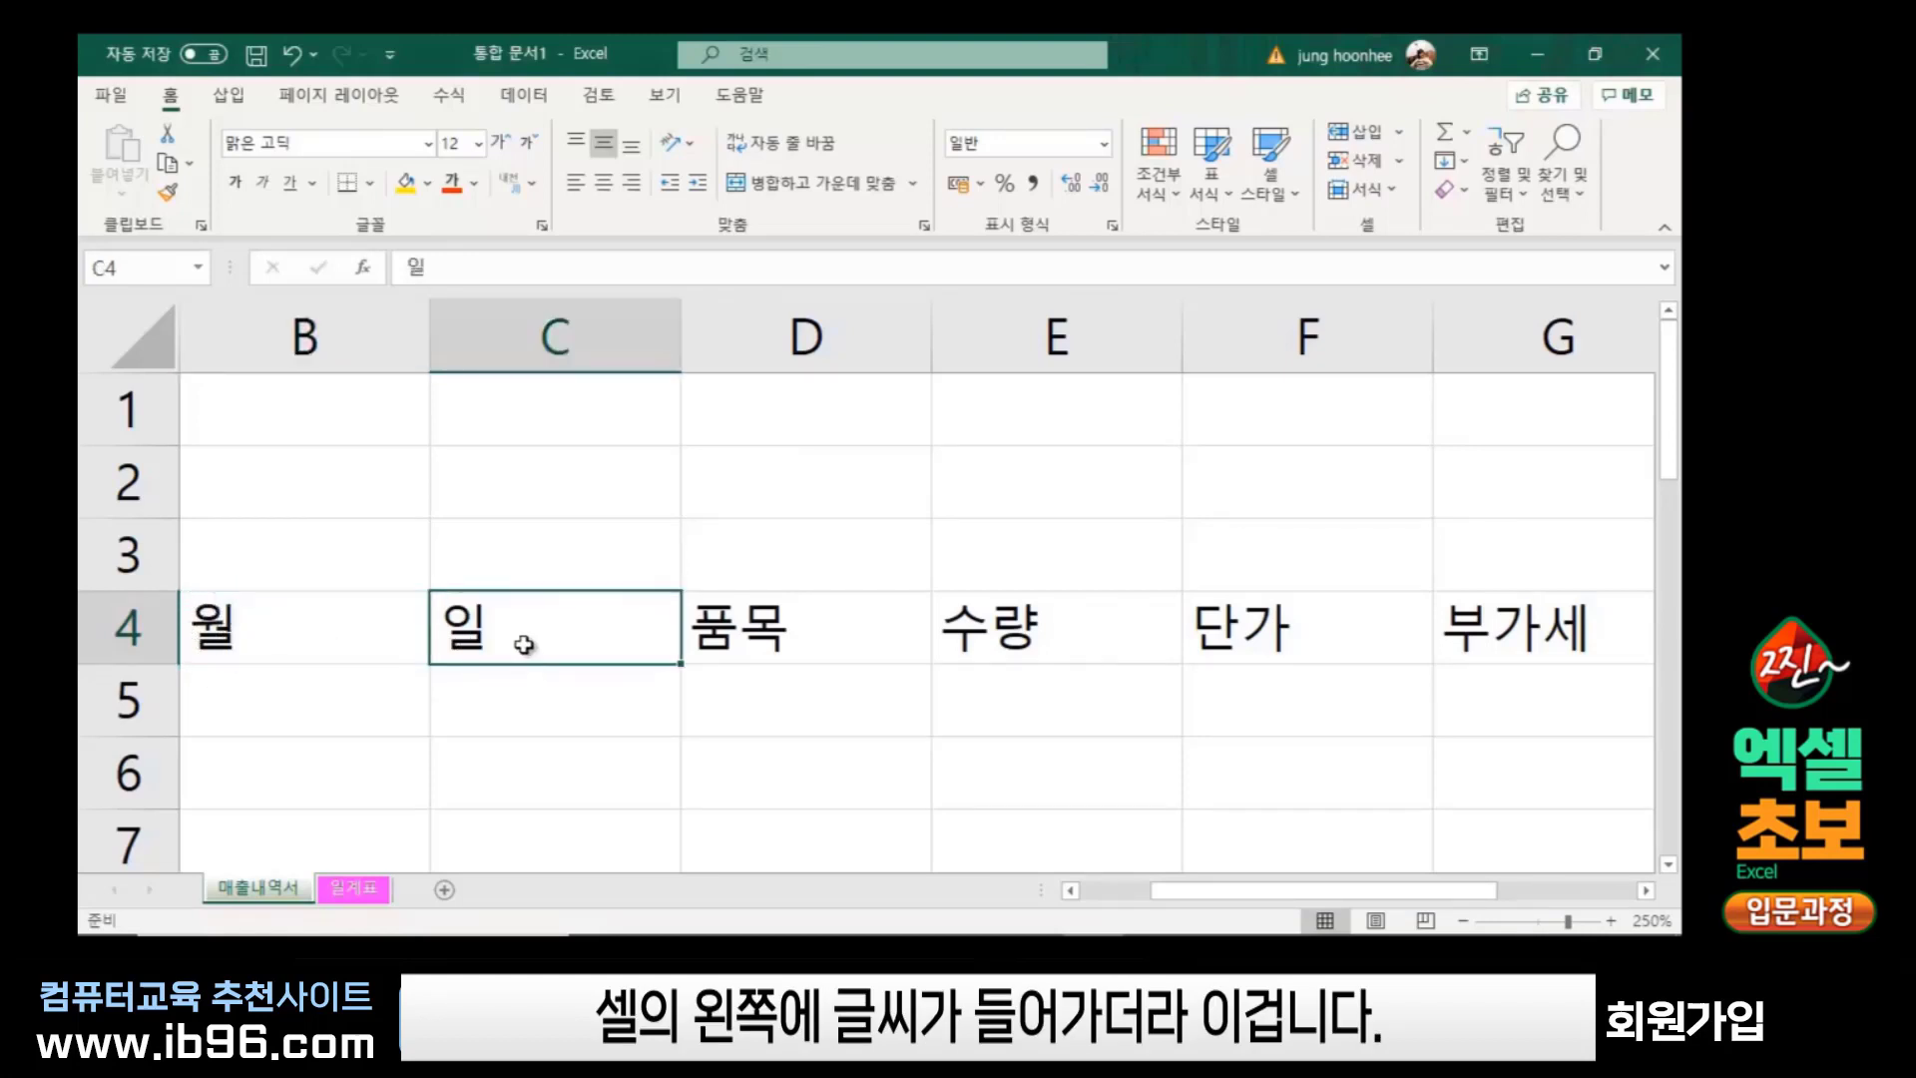
pyautogui.click(734, 614)
pyautogui.click(988, 624)
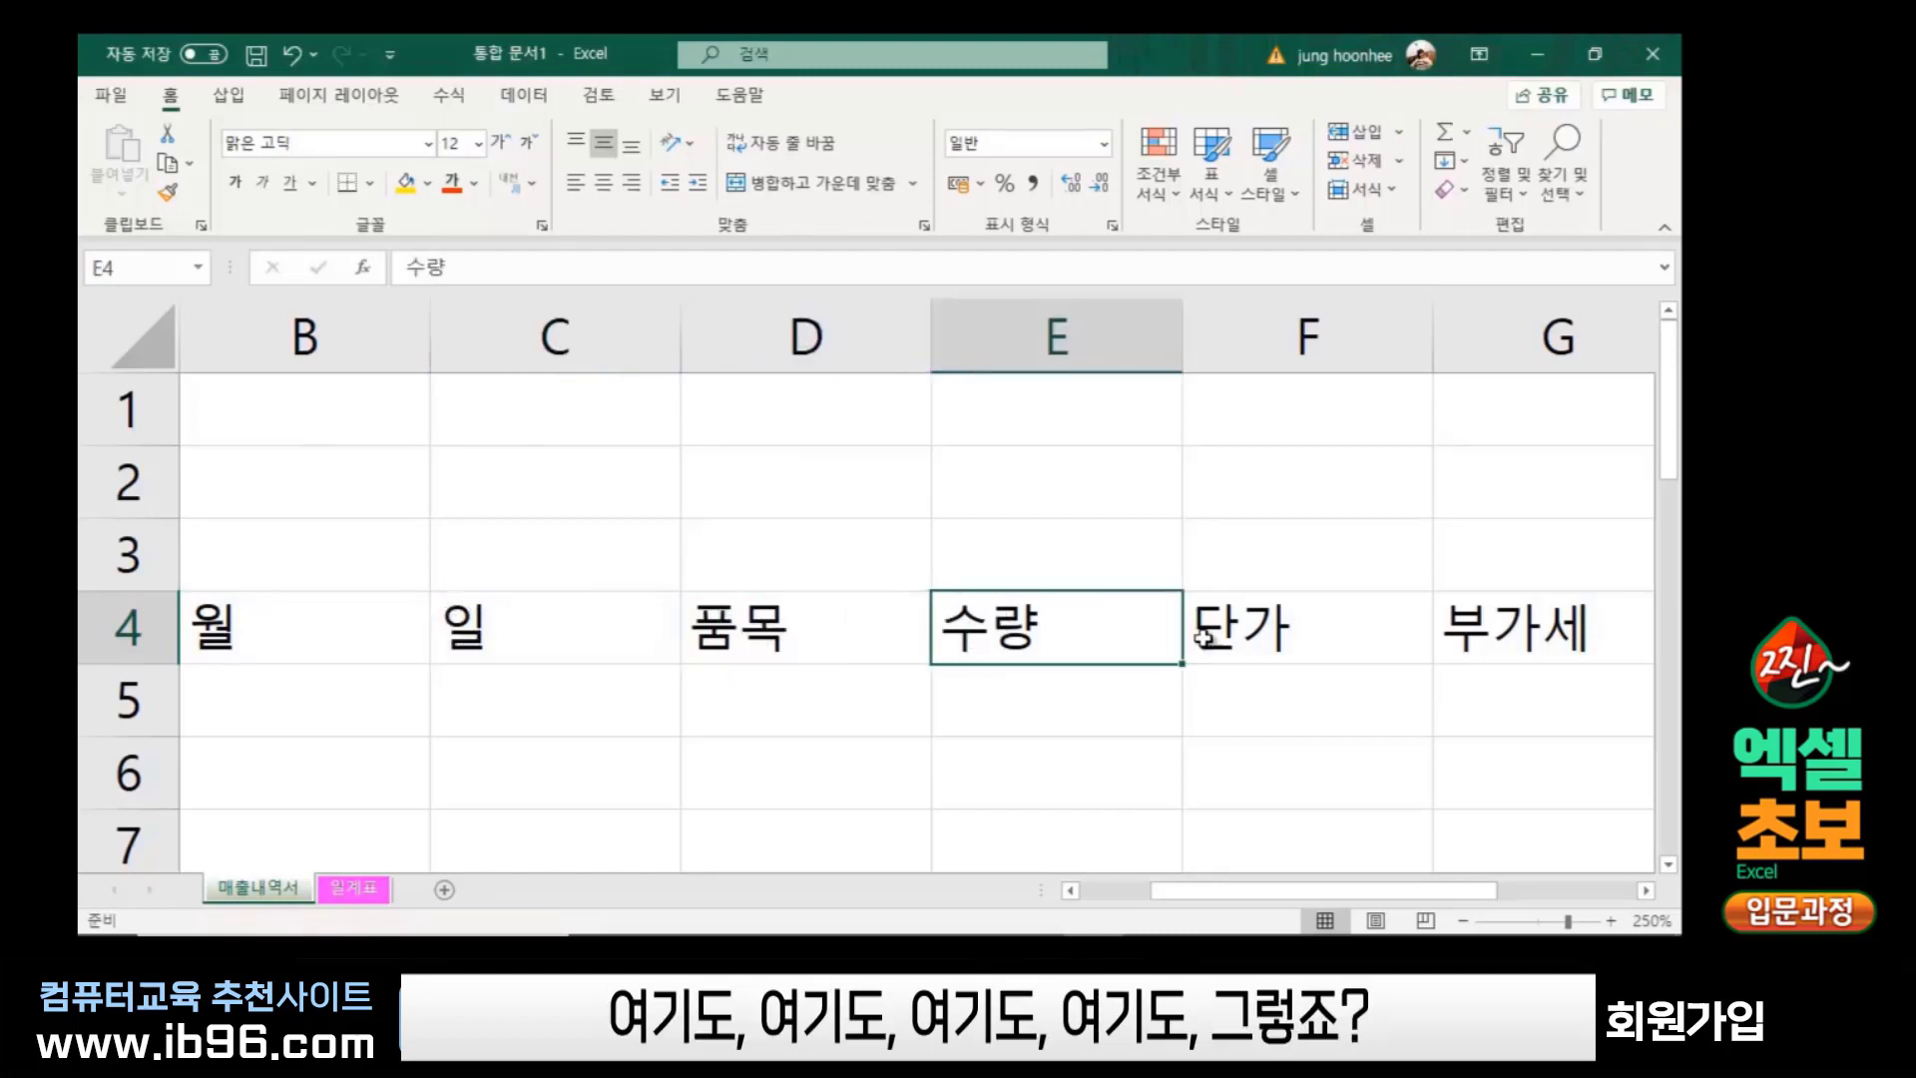
pyautogui.click(1259, 621)
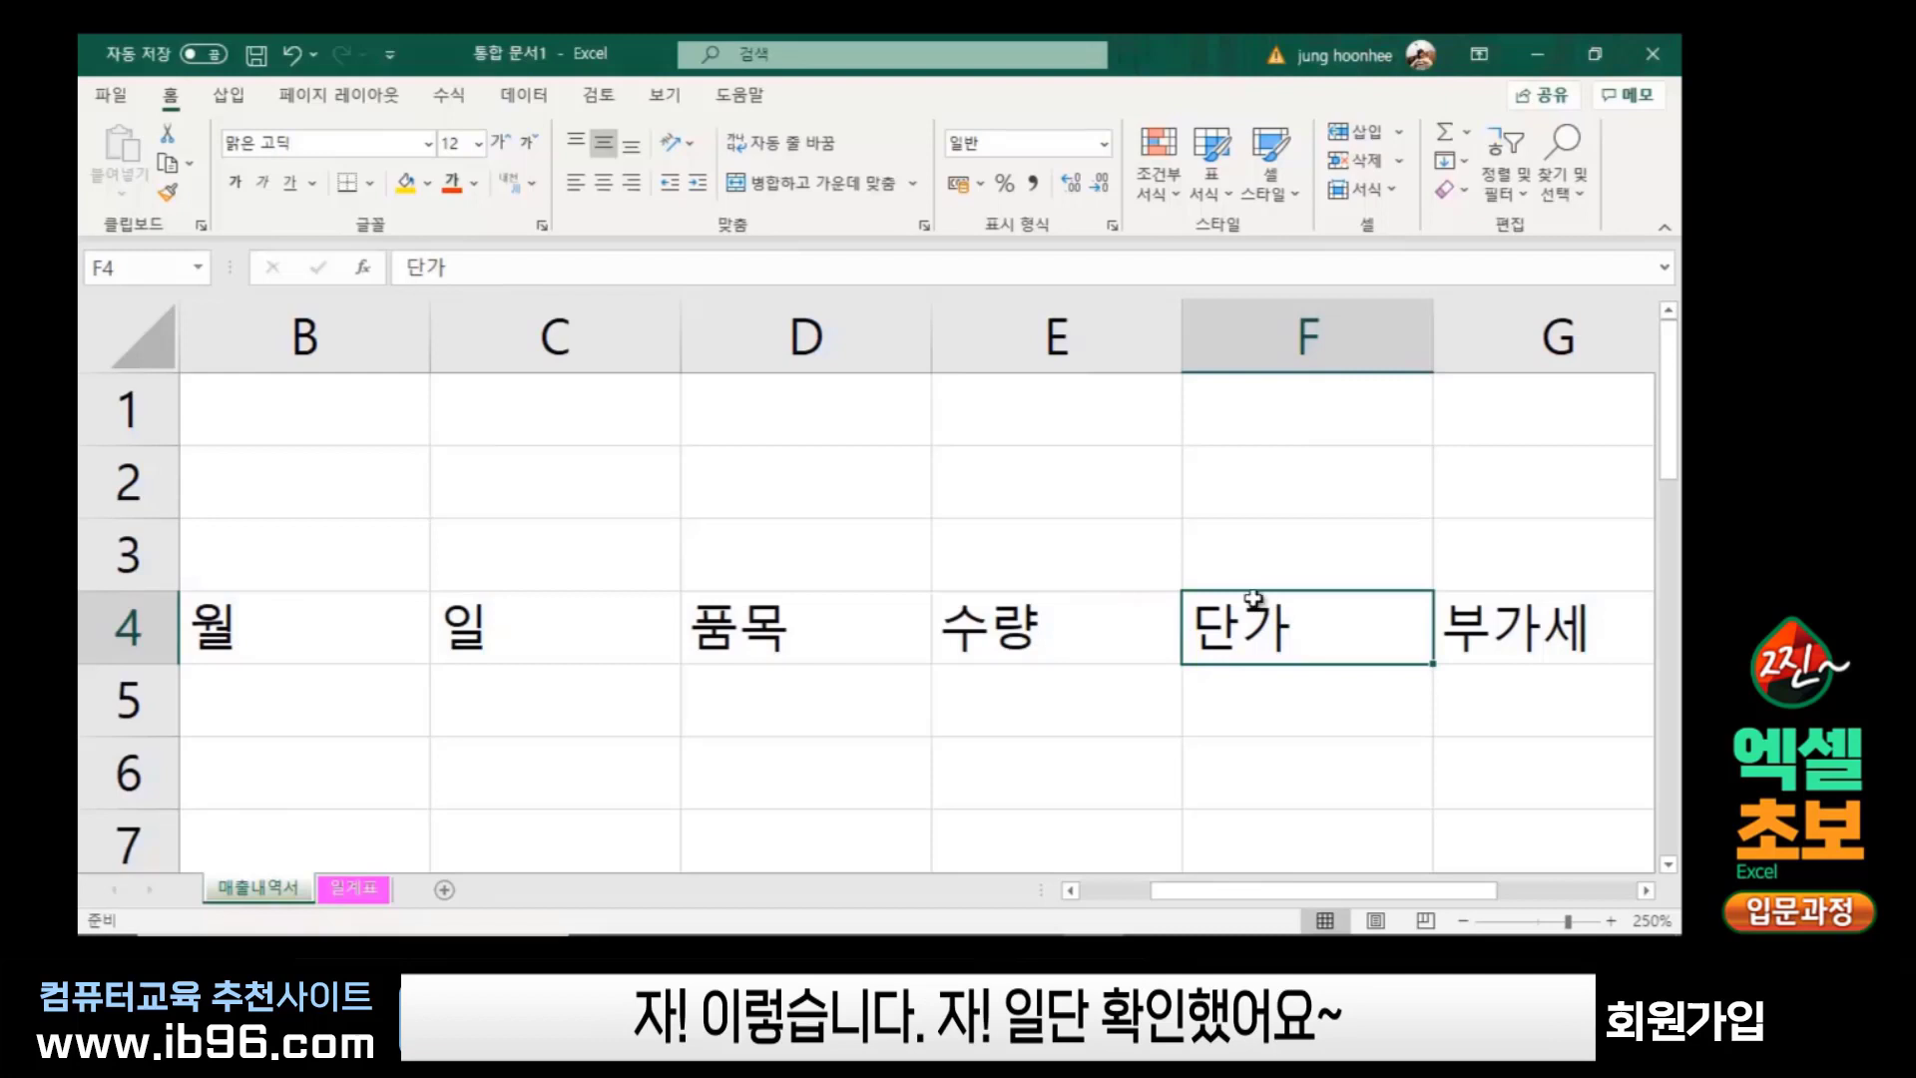
pyautogui.scroll(-1, 849, 602)
pyautogui.scroll(-1, 849, 602)
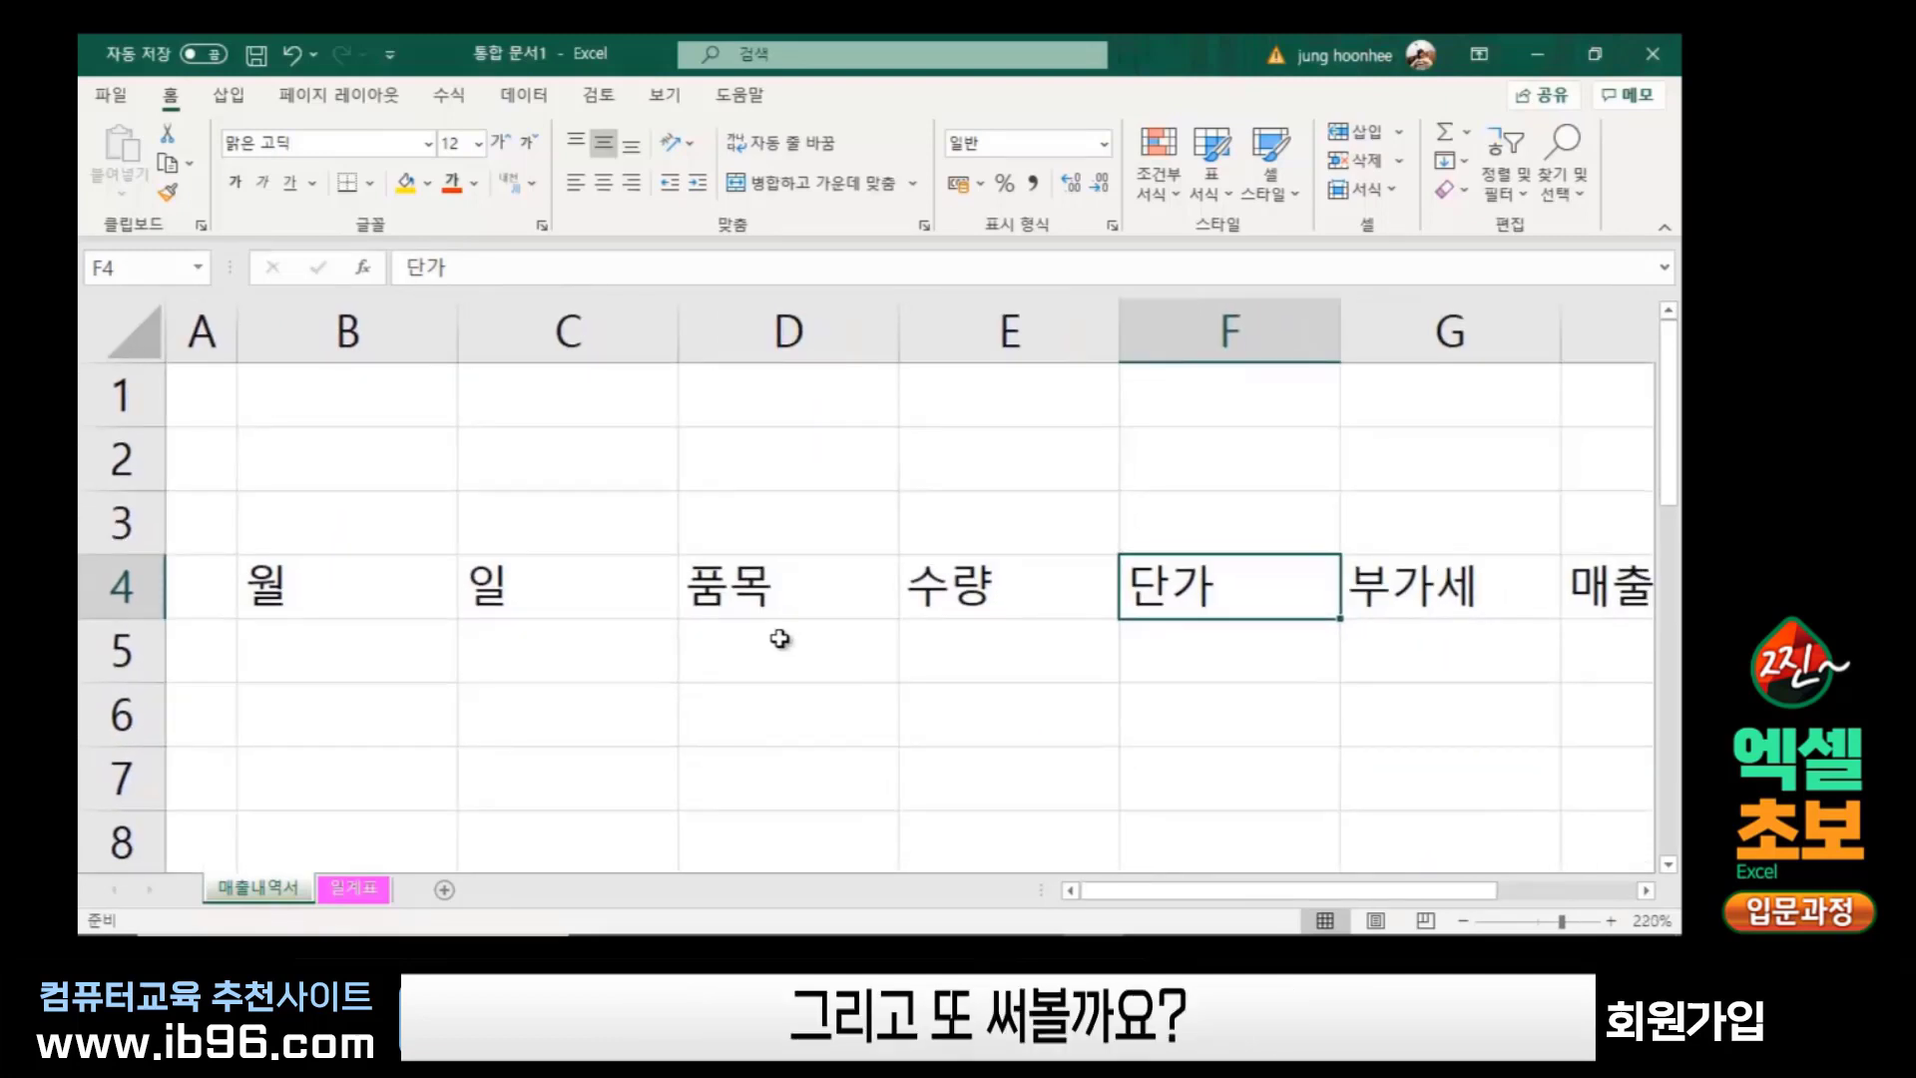
pyautogui.scroll(-2, 779, 637)
pyautogui.scroll(-1, 769, 595)
pyautogui.scroll(-2, 770, 595)
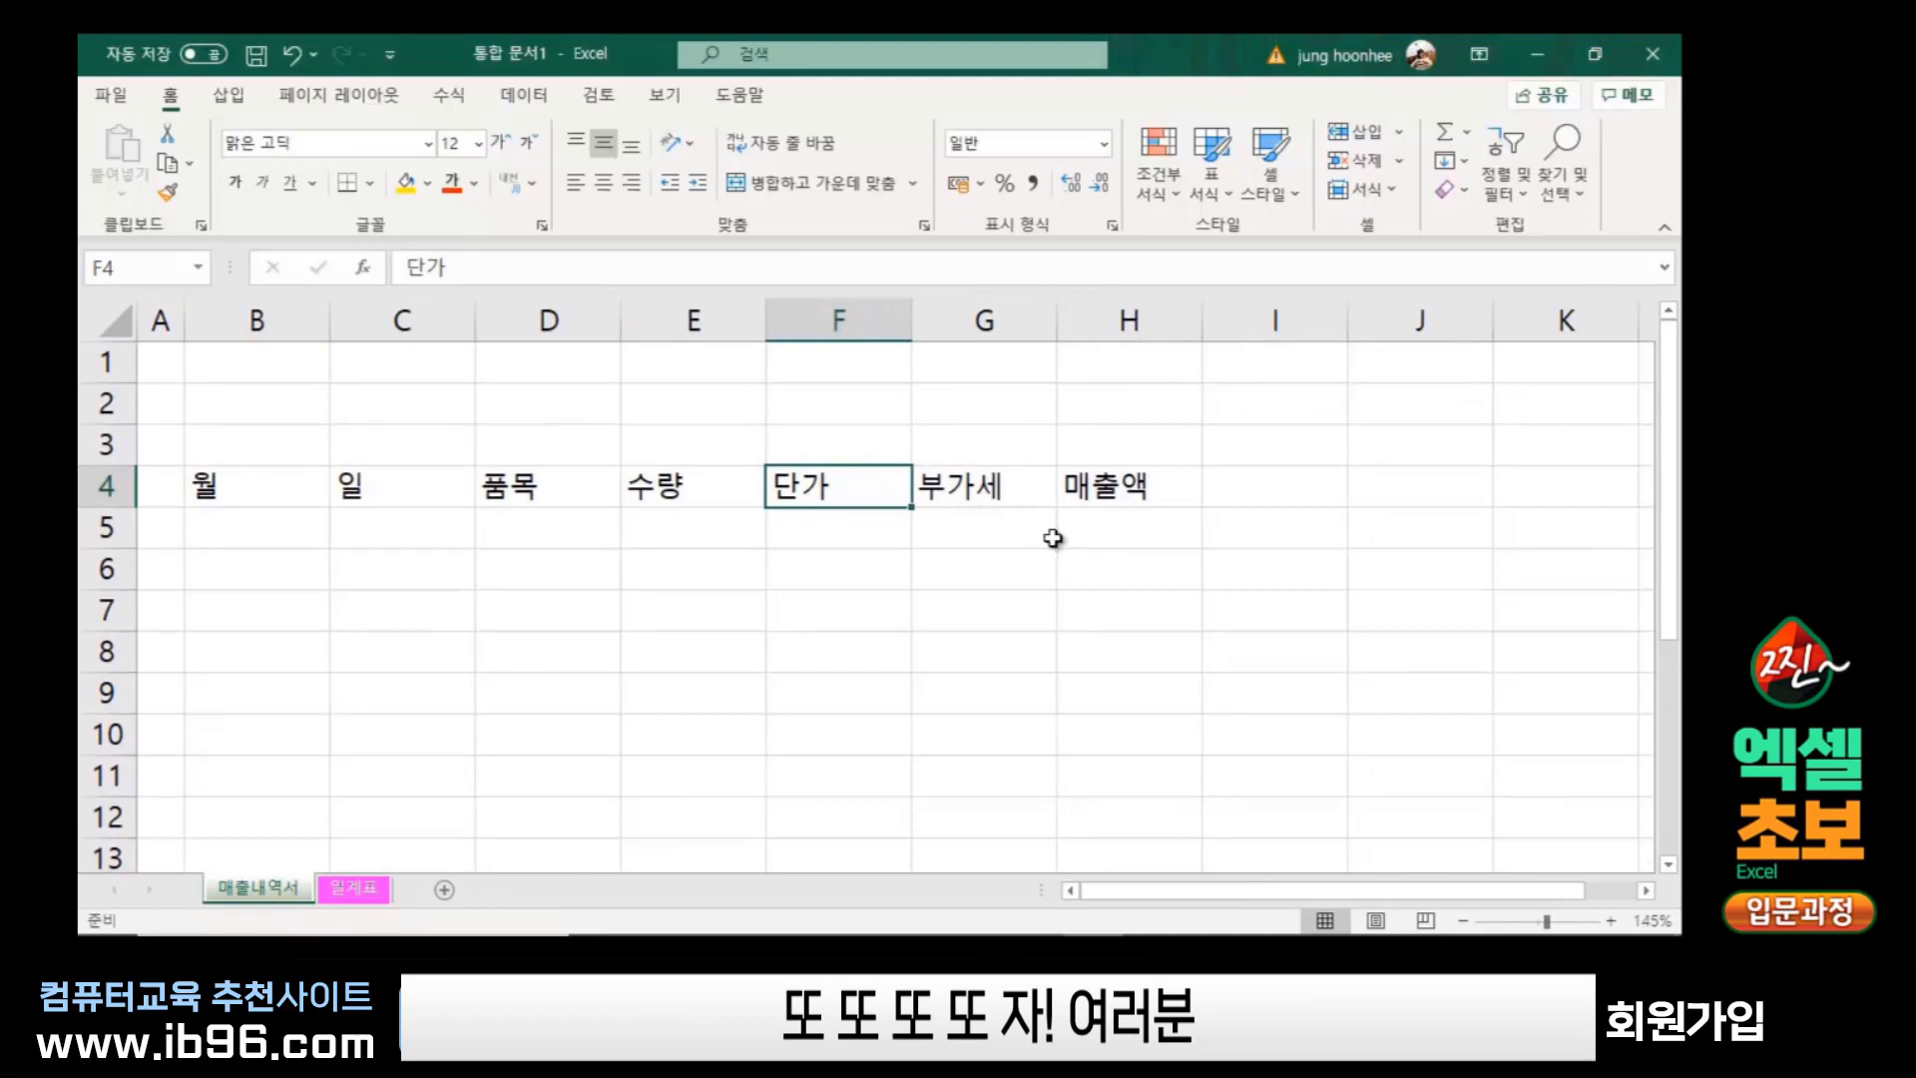
pyautogui.click(813, 607)
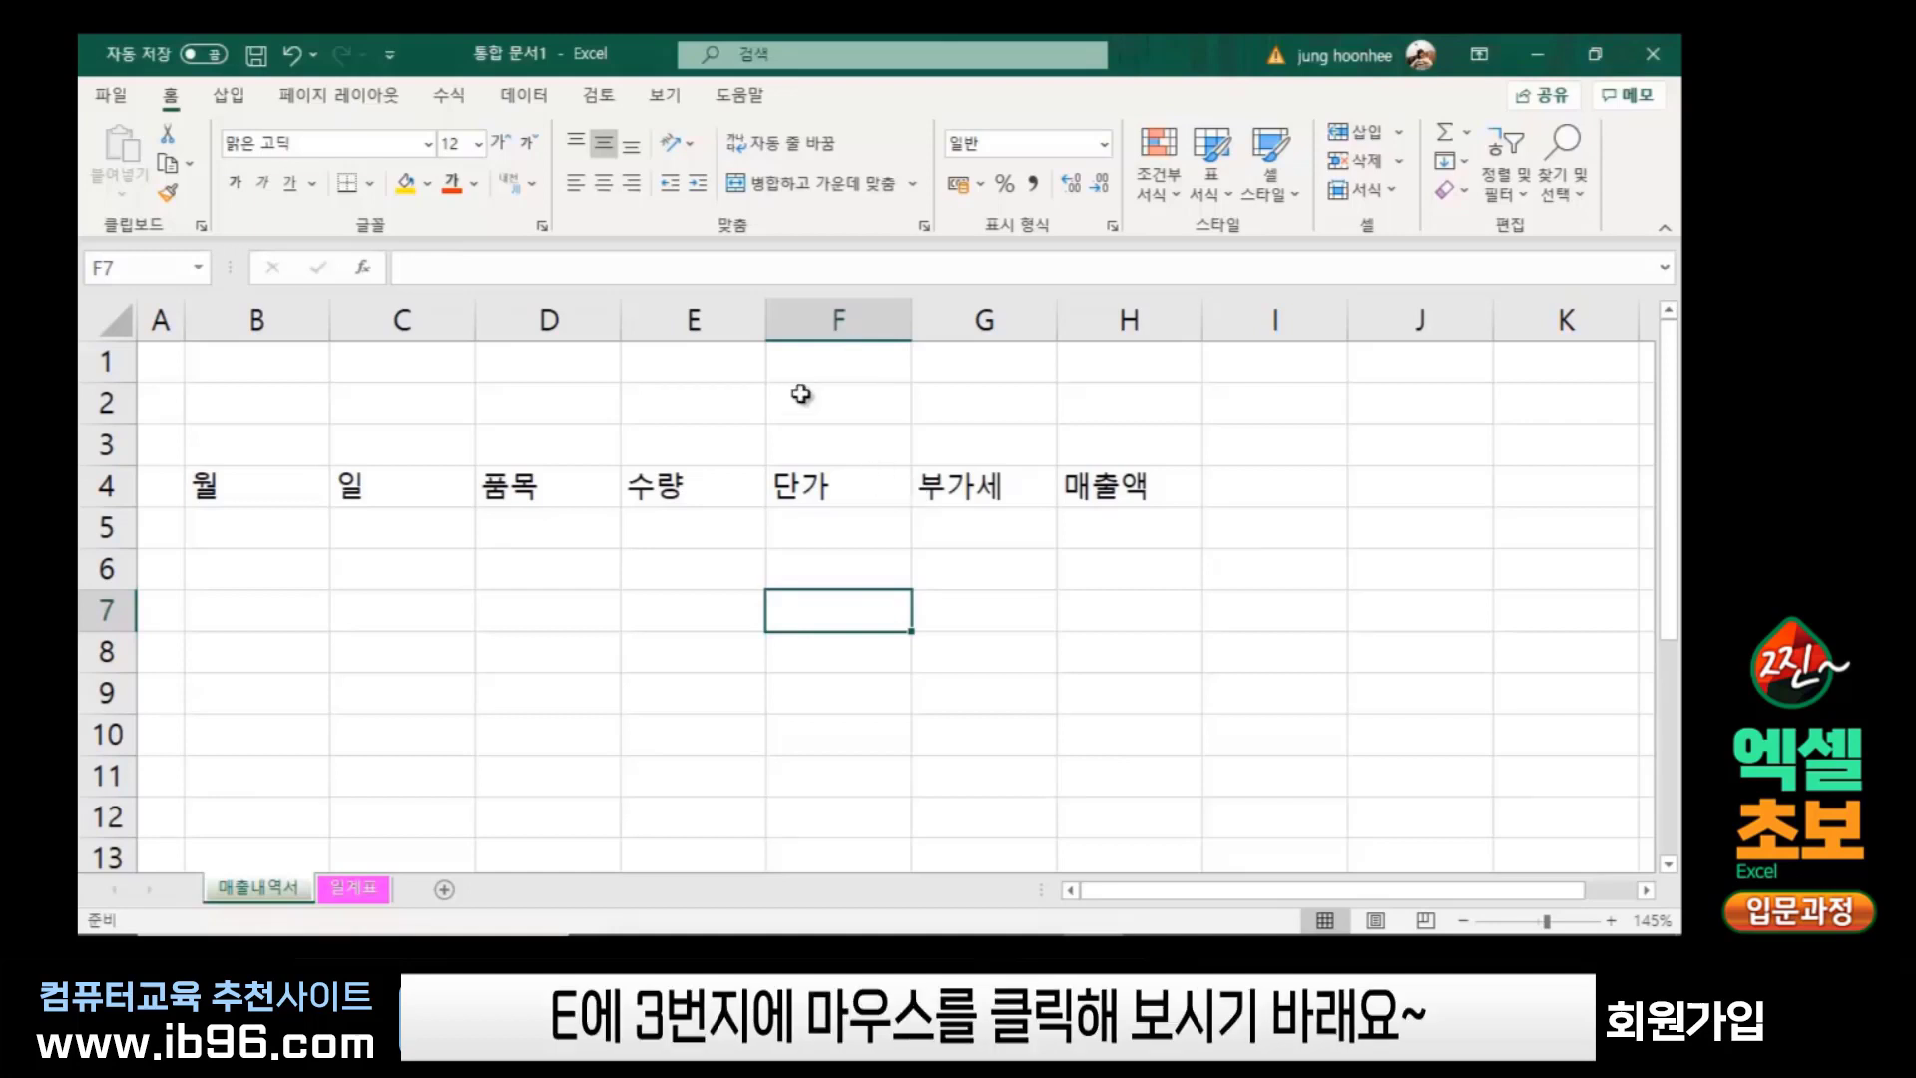
pyautogui.click(664, 439)
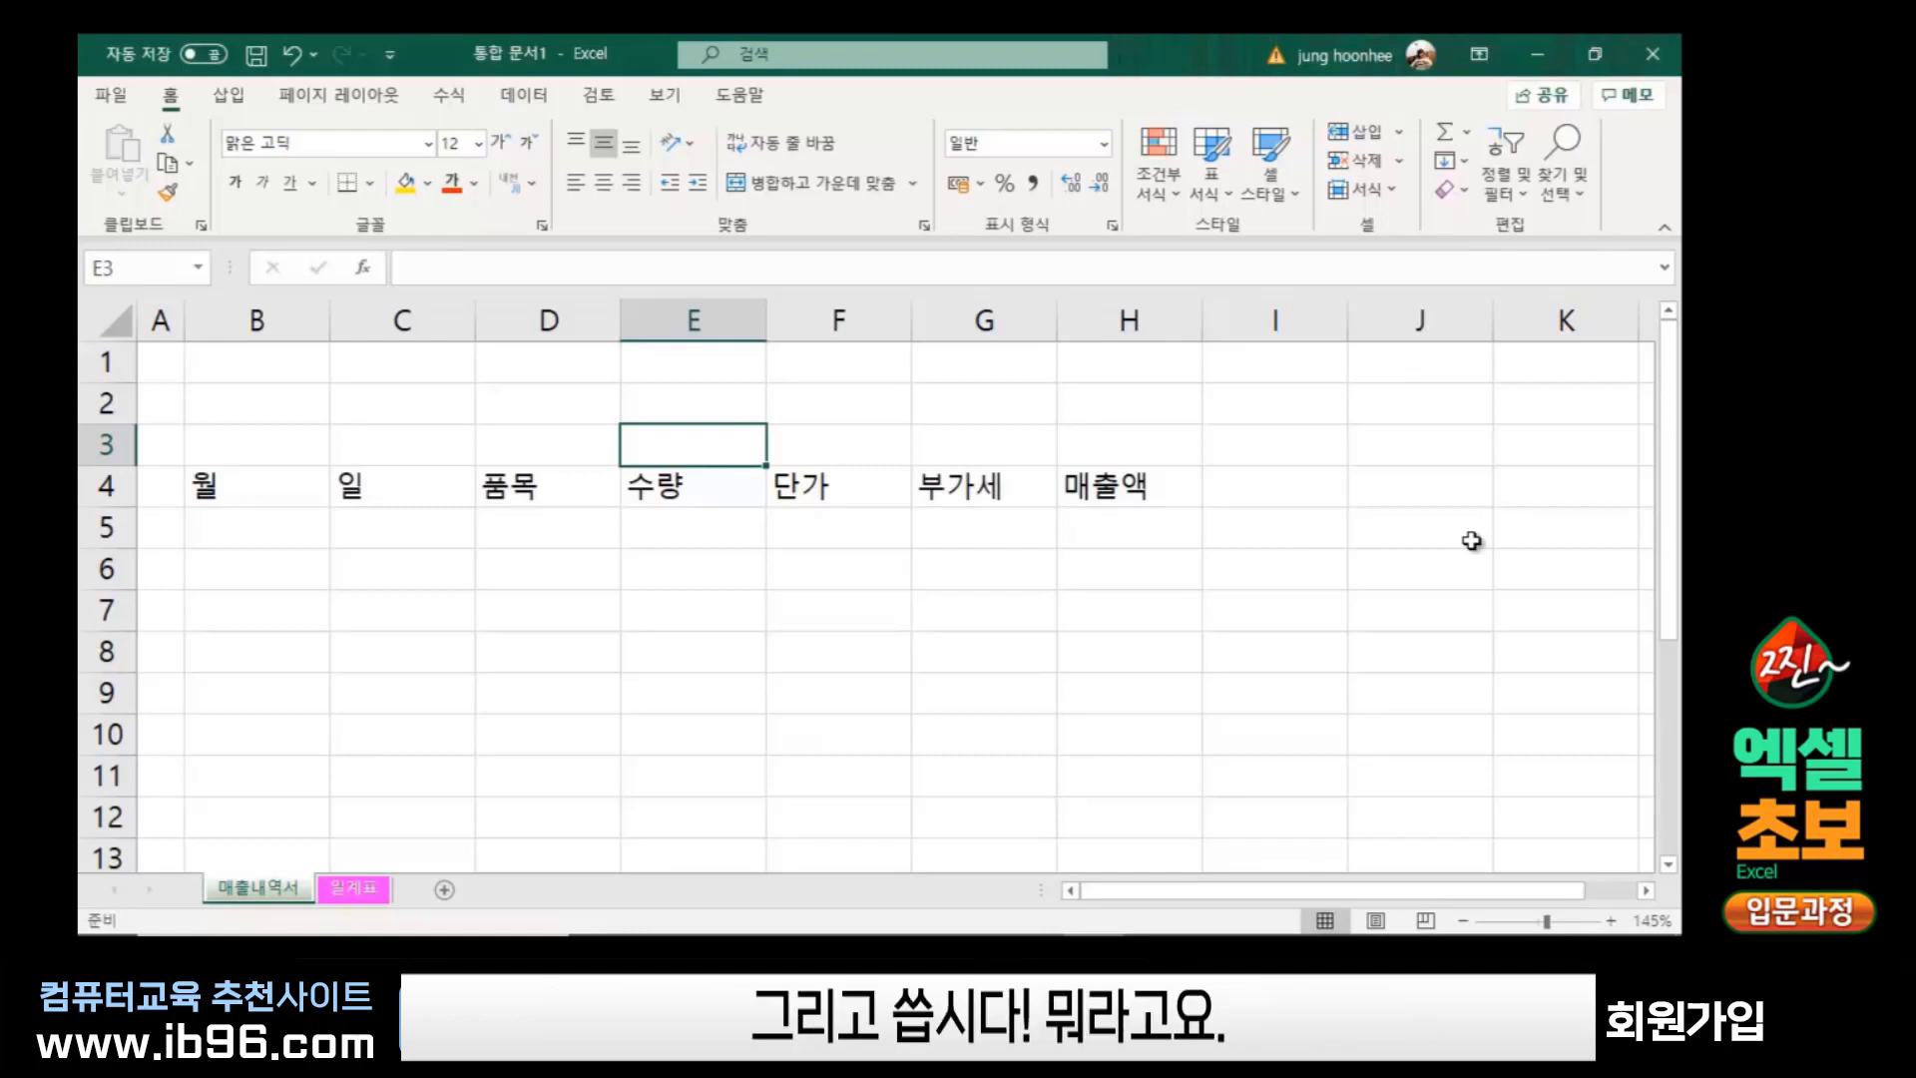
pyautogui.write('매출내역')
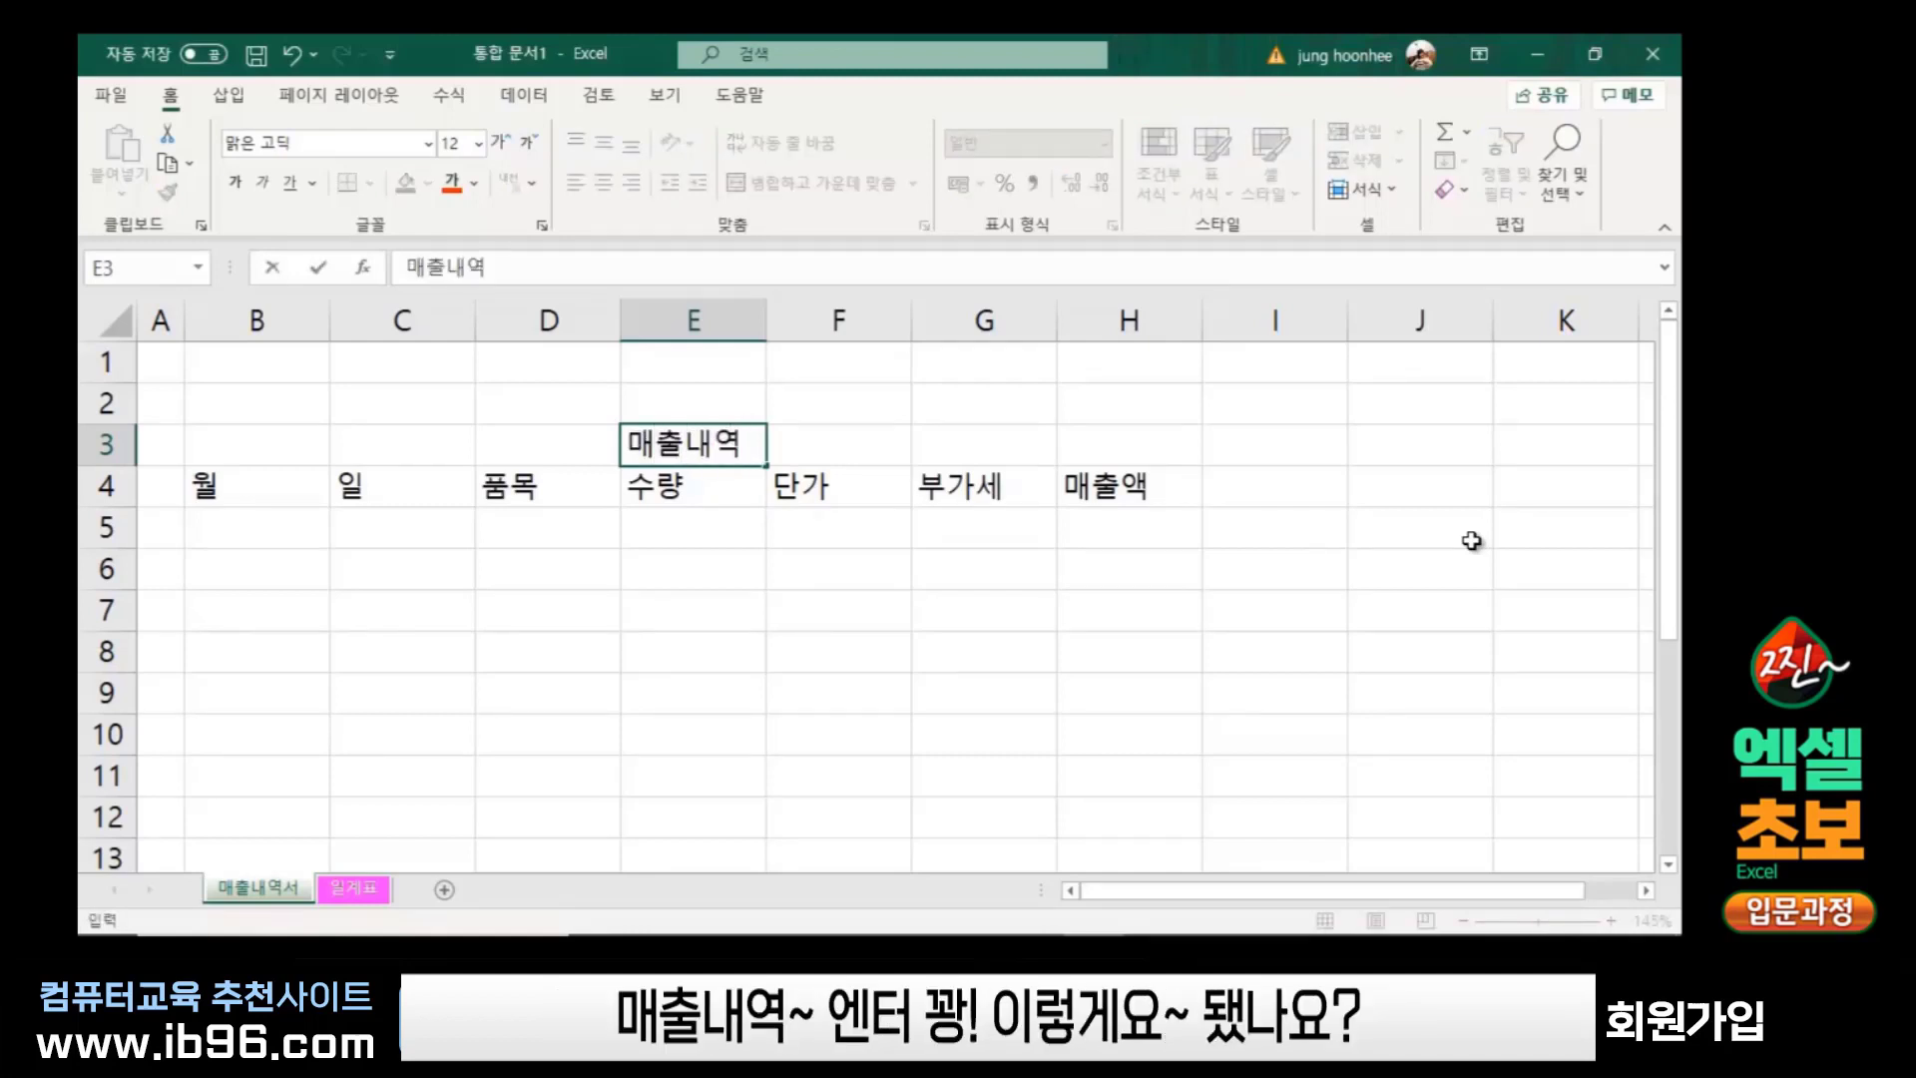
pyautogui.press('Return')
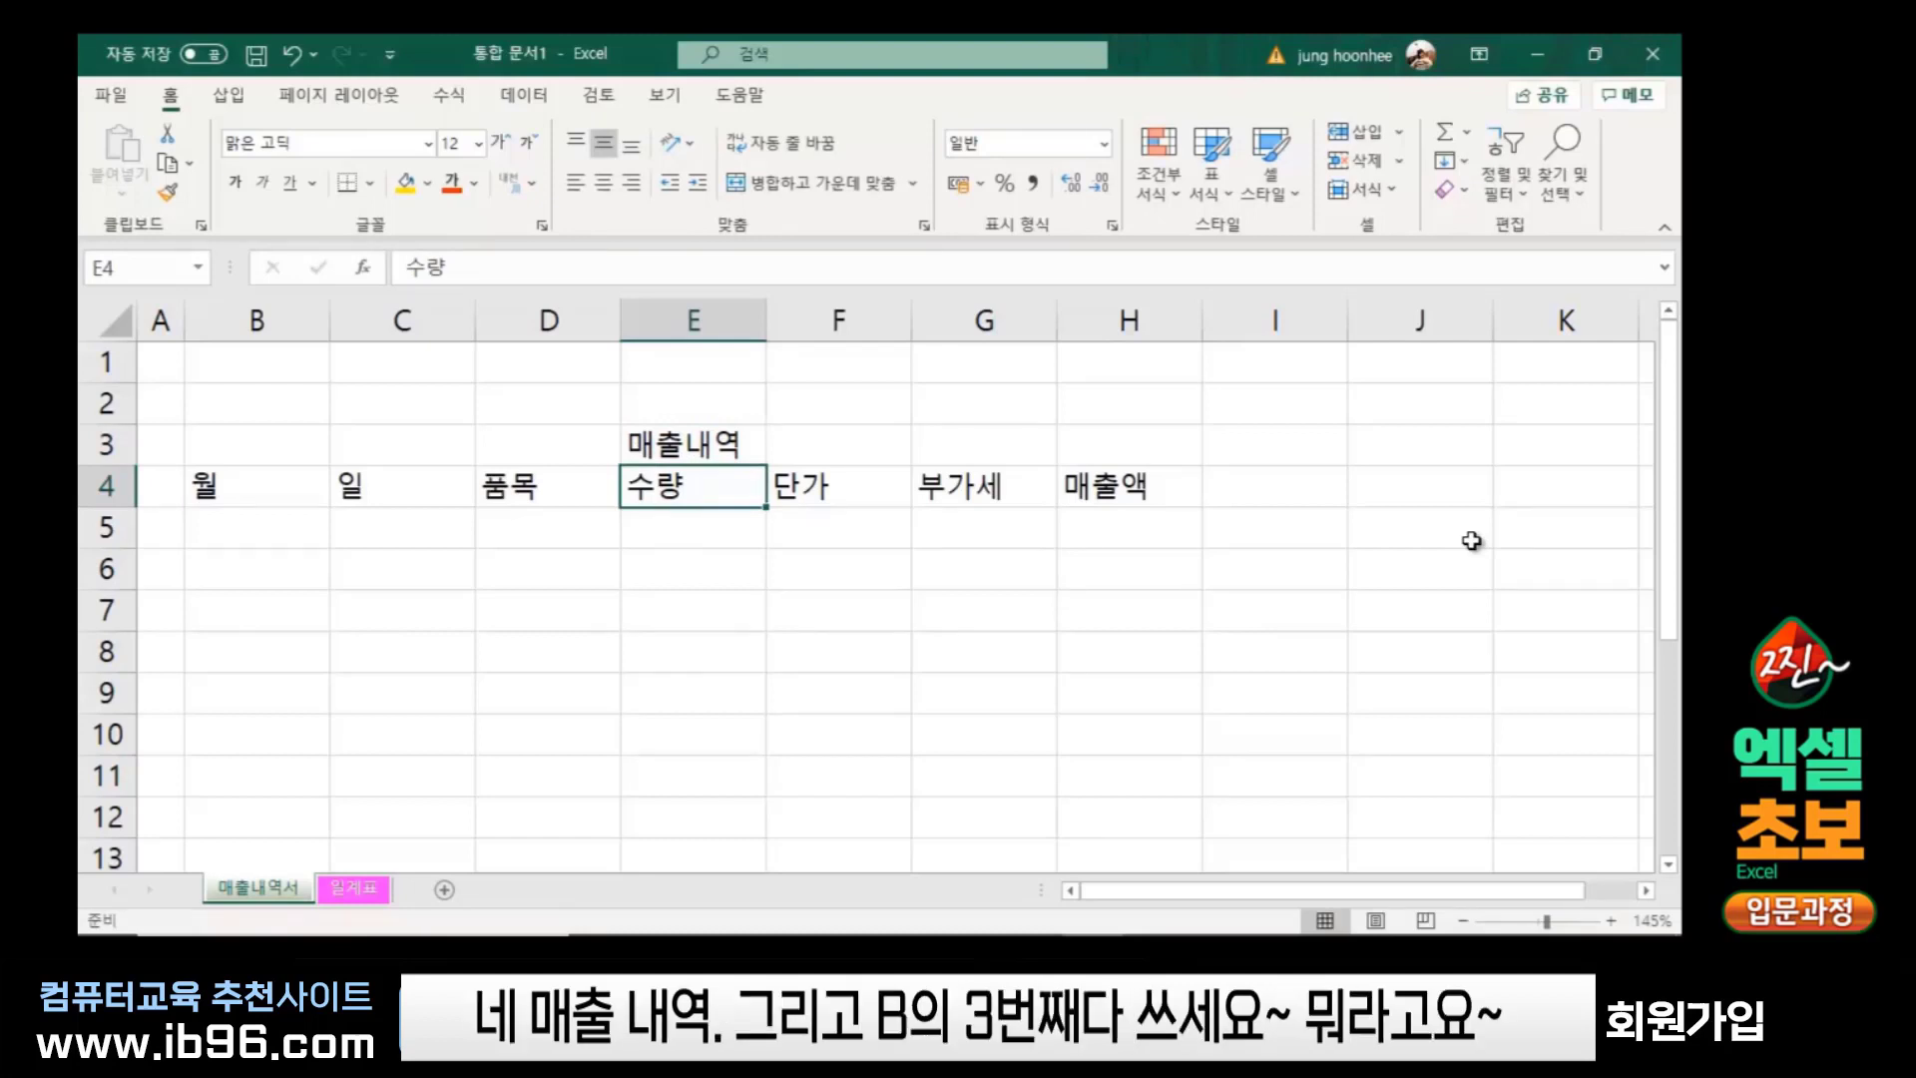
pyautogui.click(252, 439)
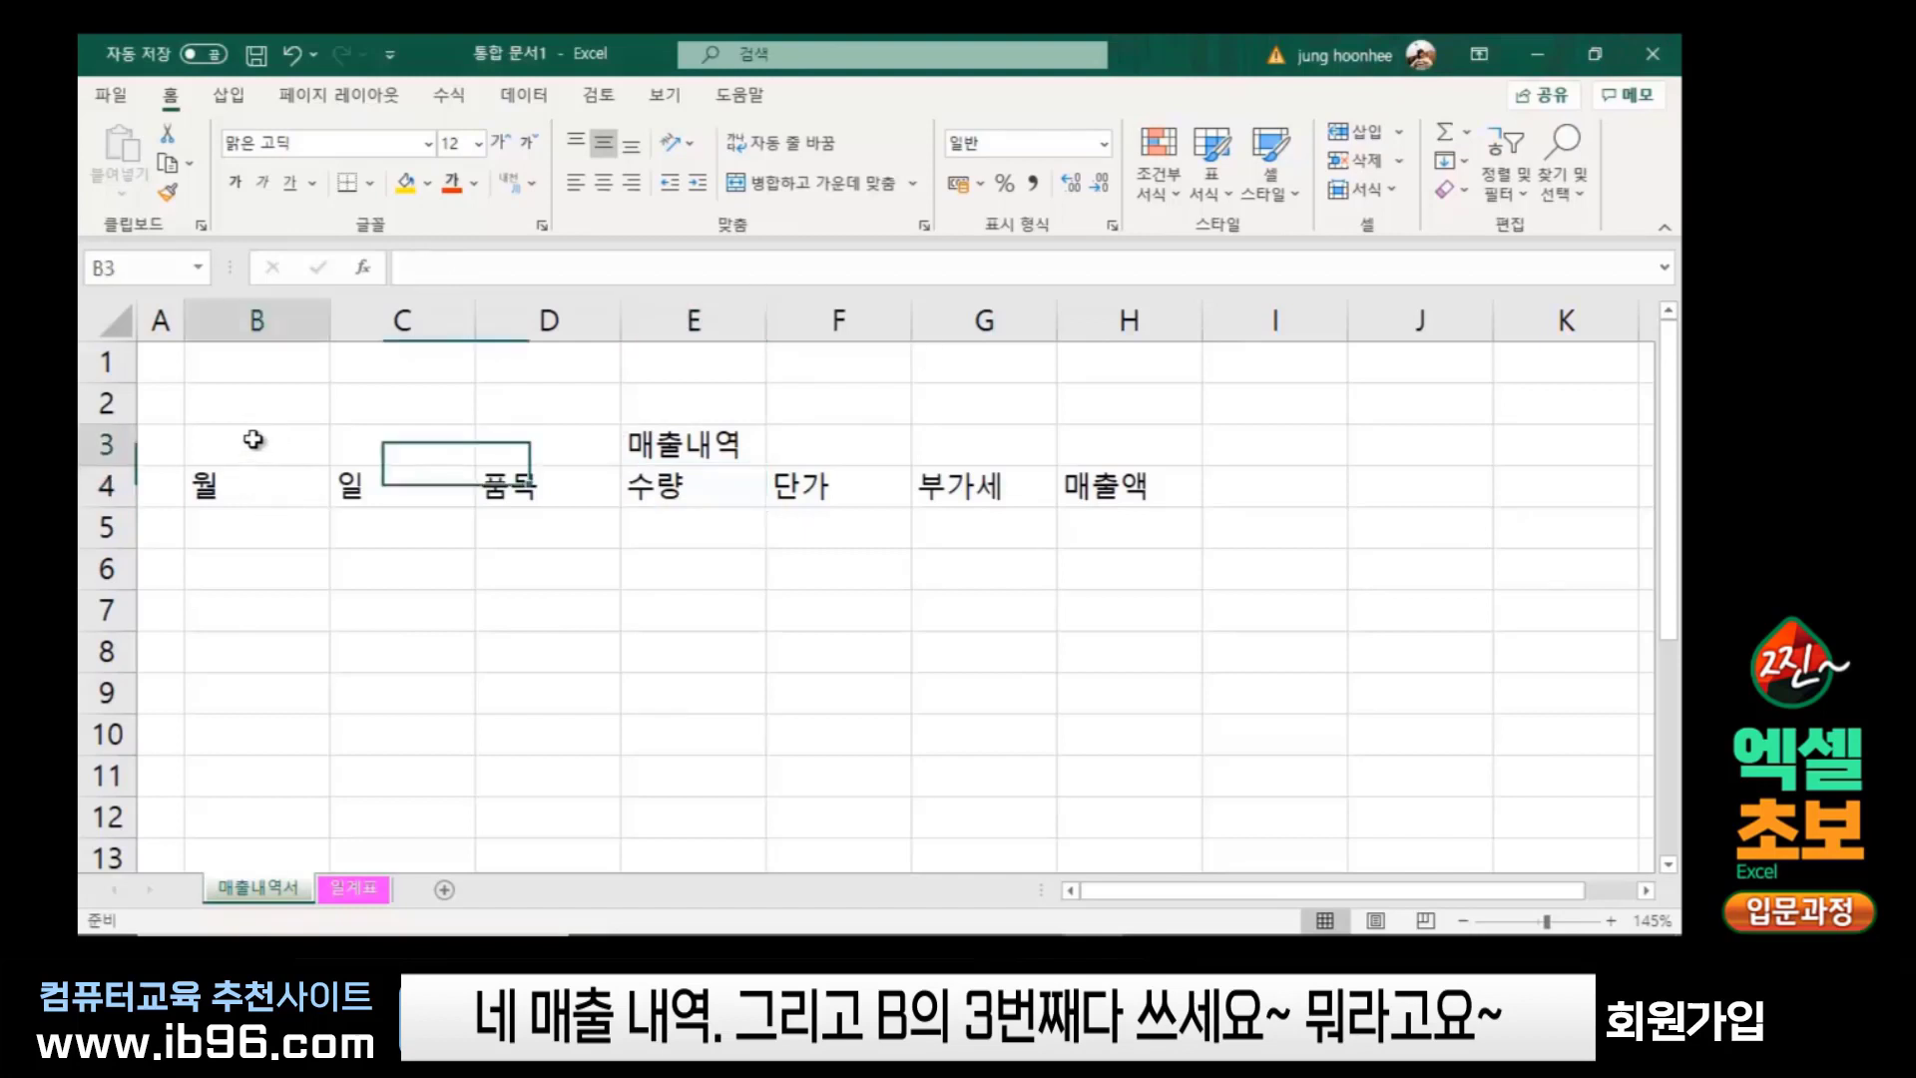
pyautogui.write('매')
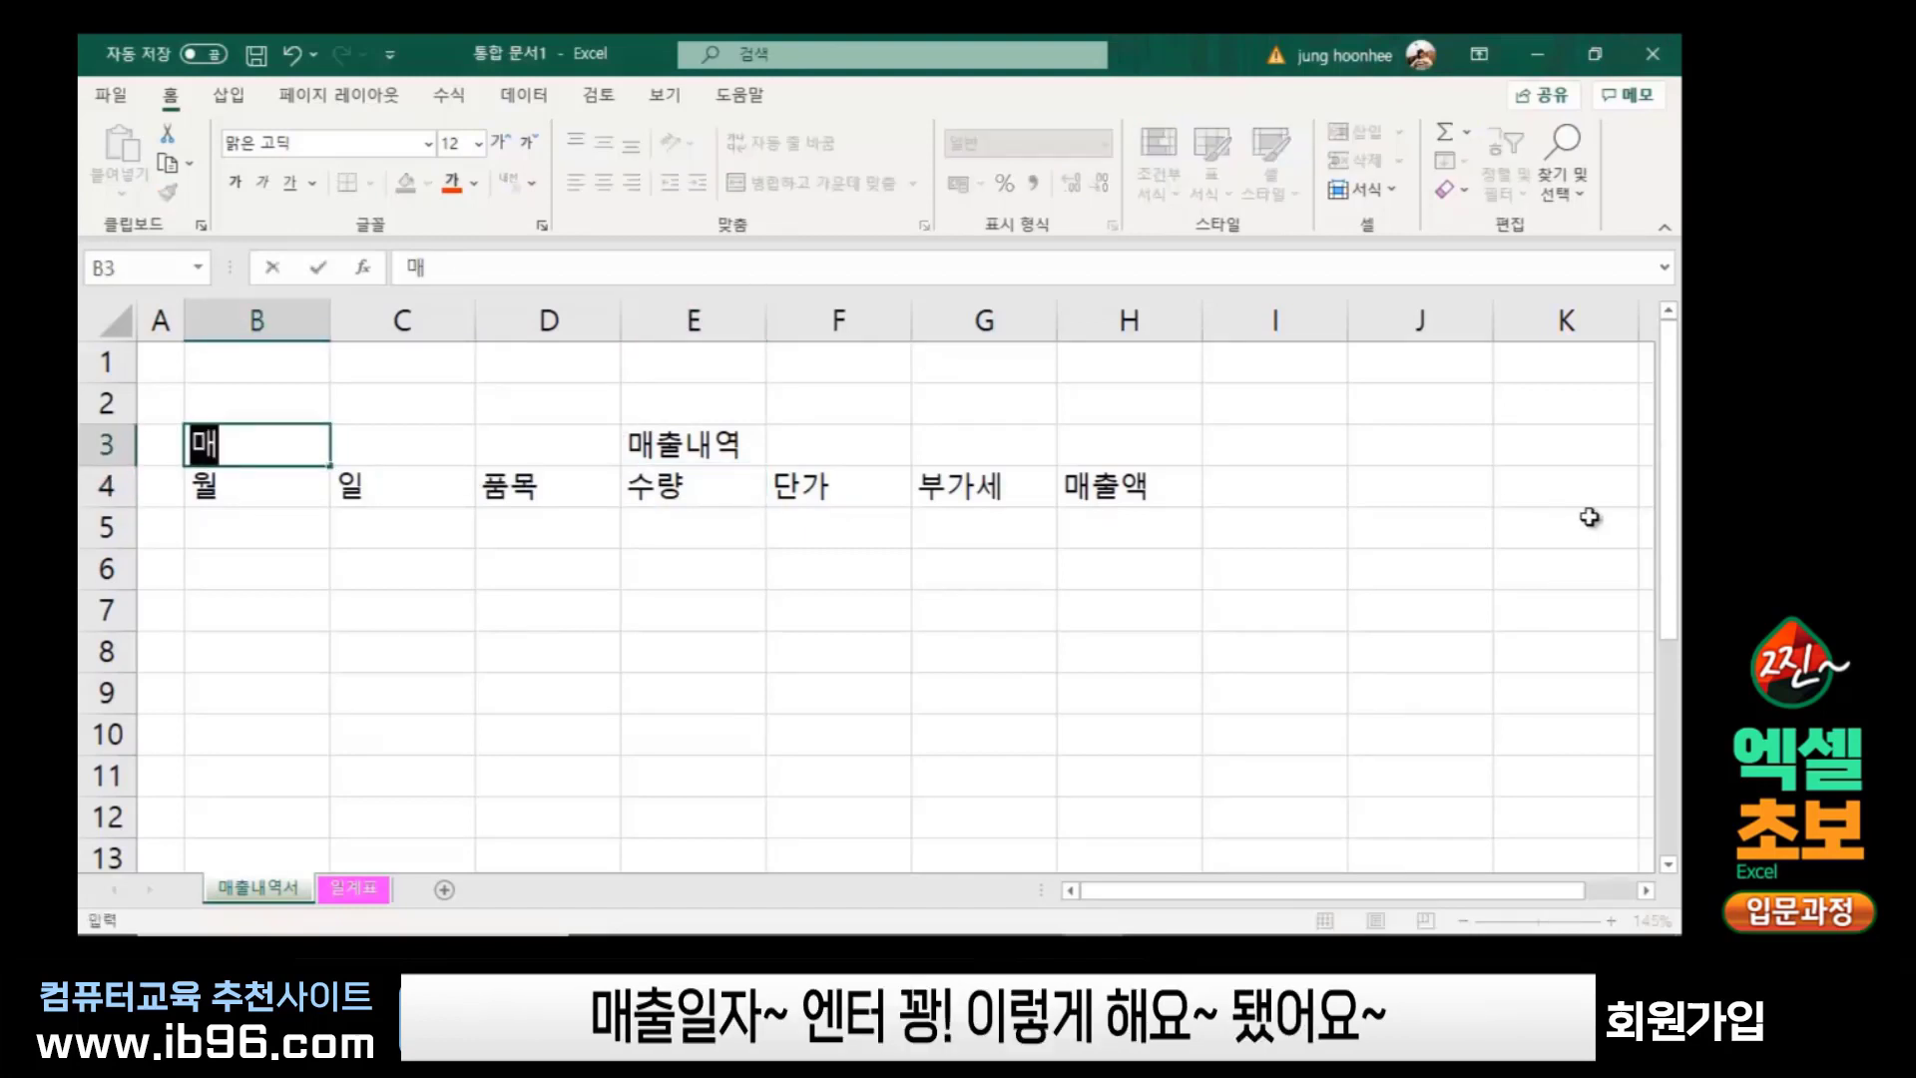
pyautogui.write('출일자')
pyautogui.press('Return')
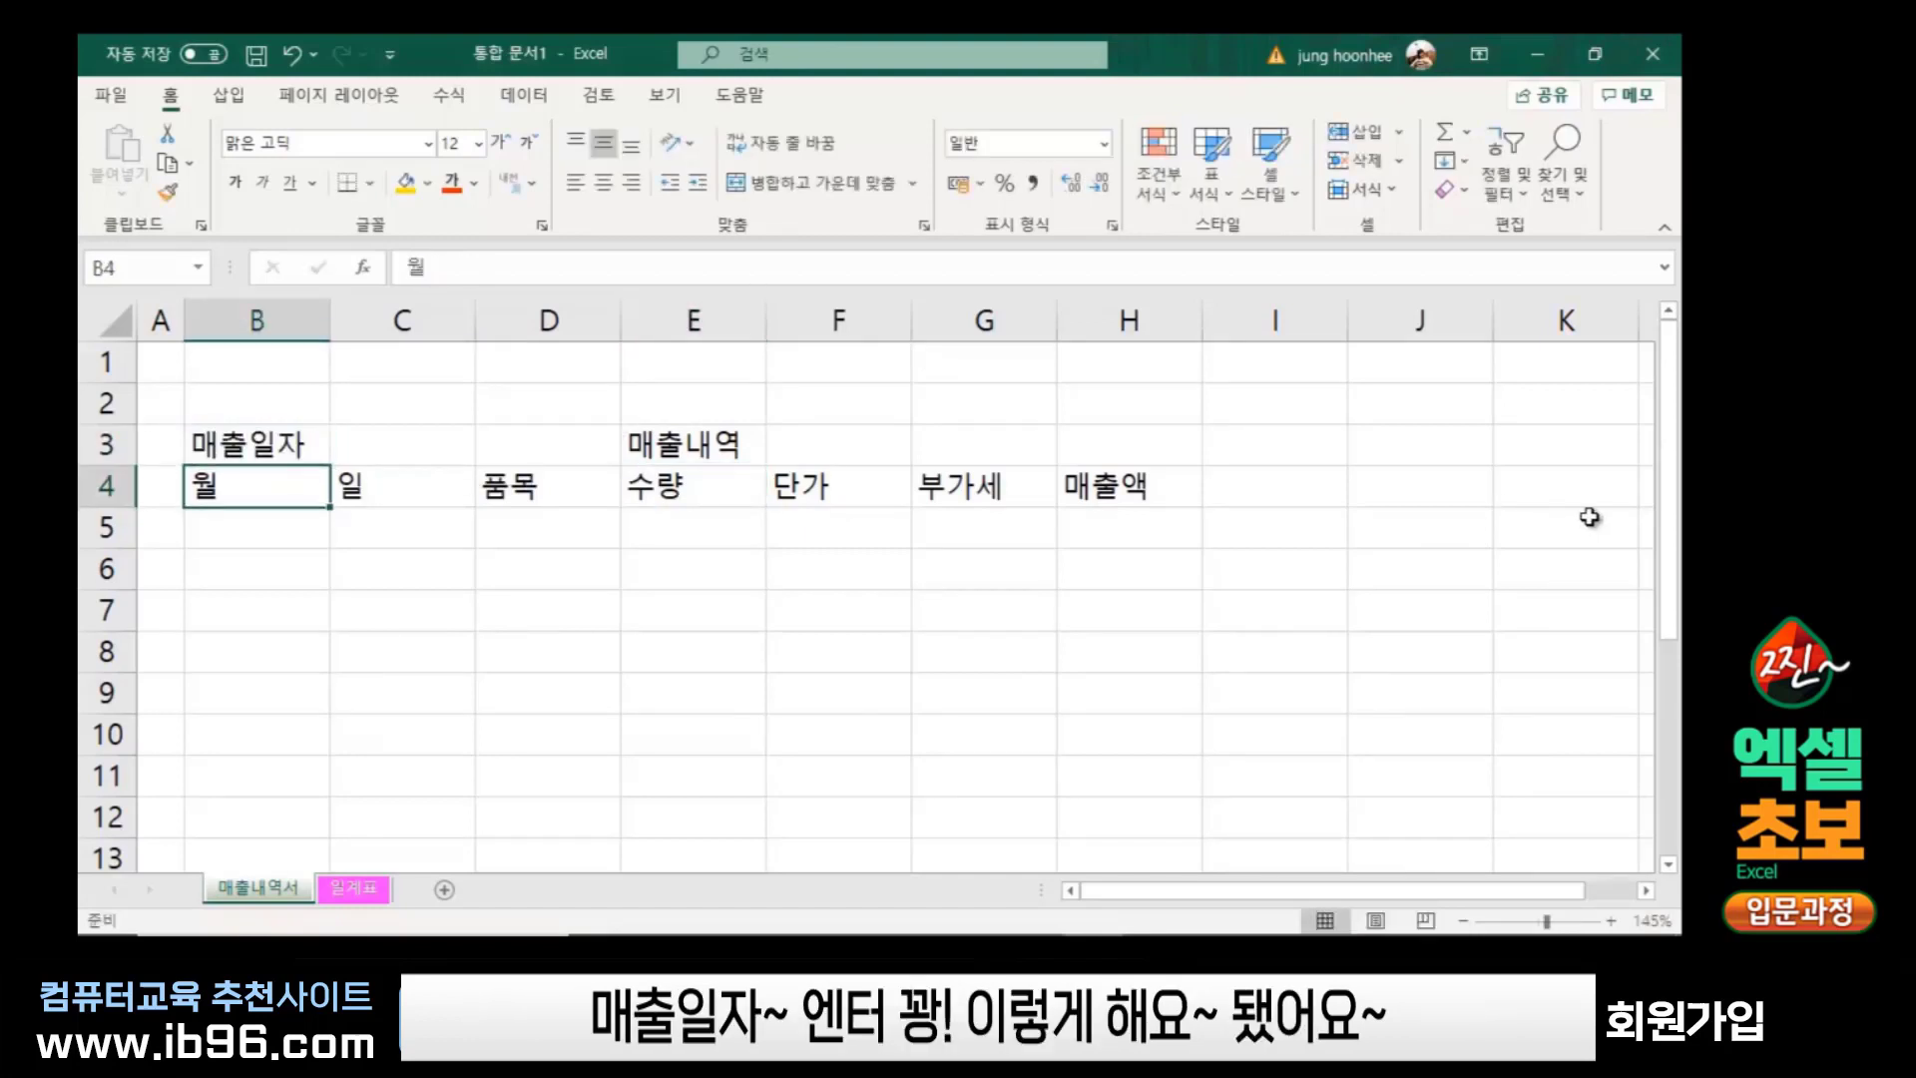
pyautogui.click(984, 684)
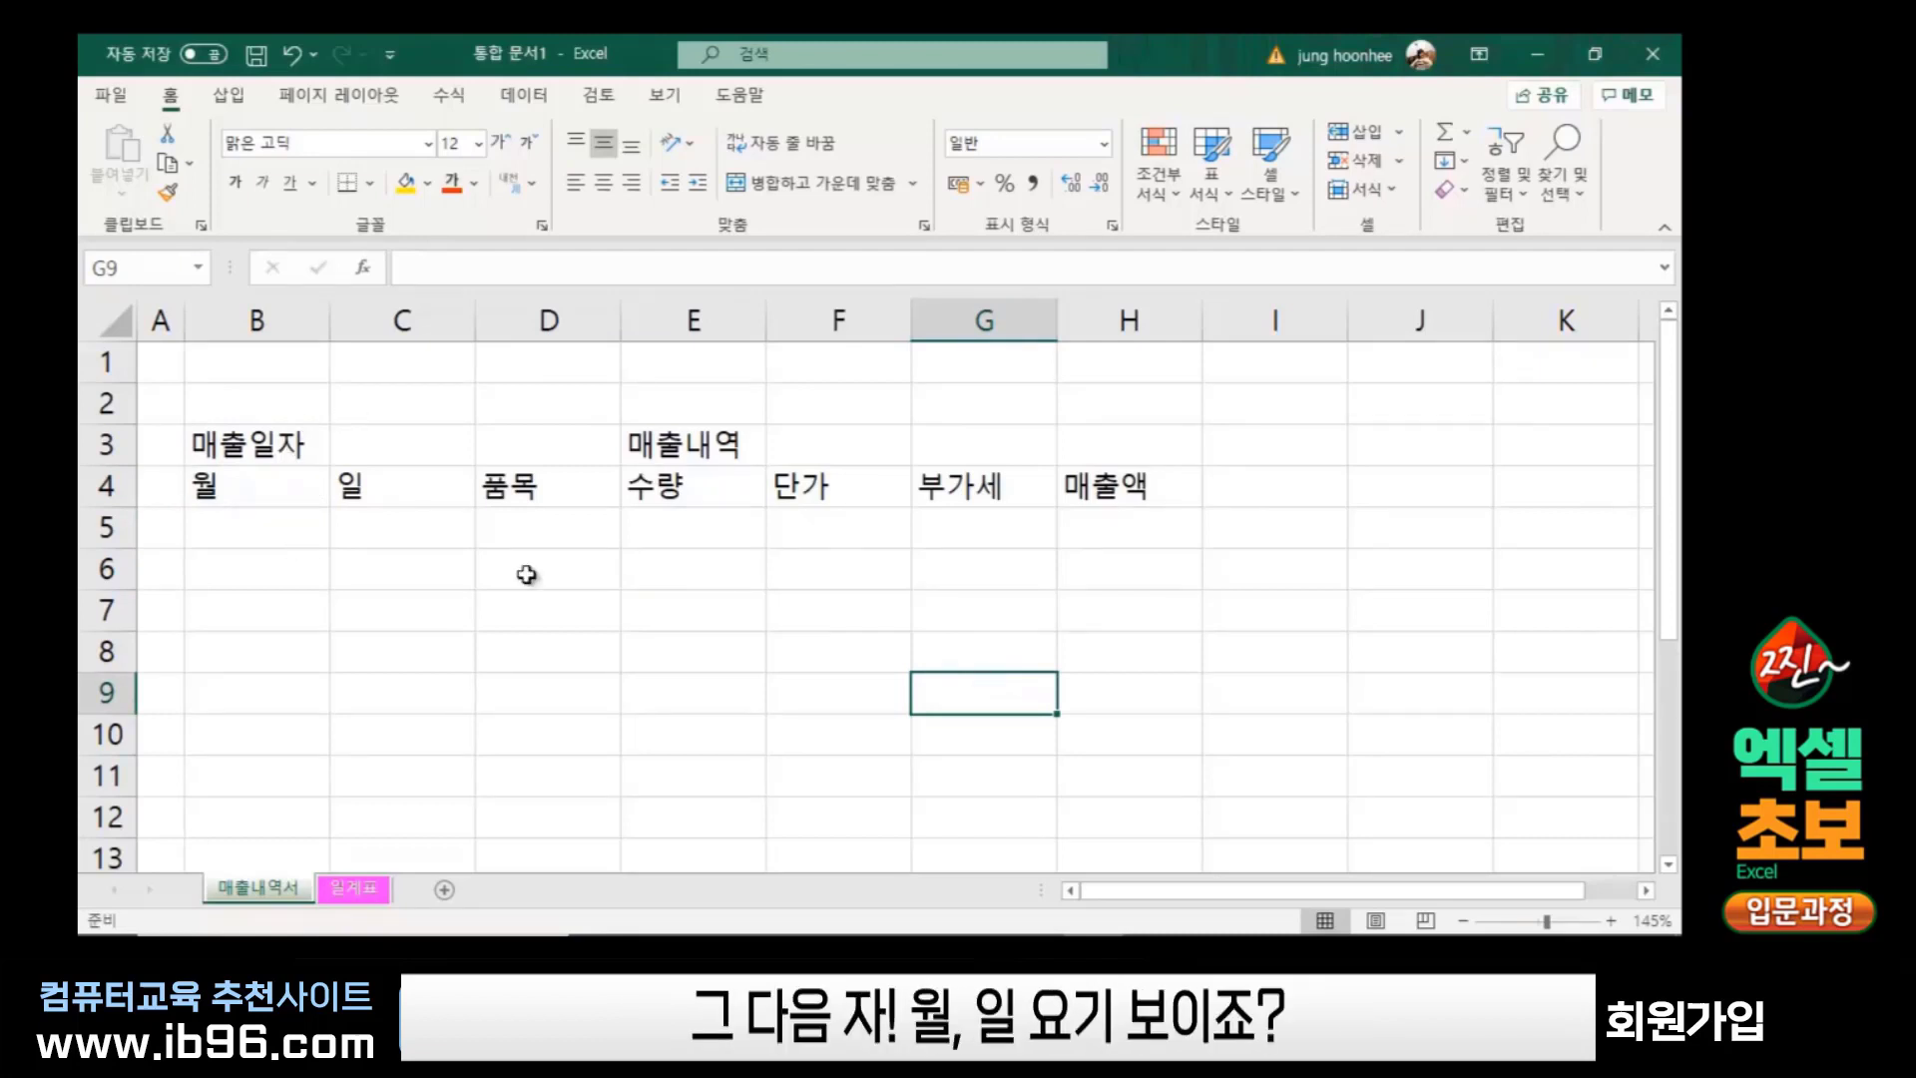
pyautogui.click(240, 539)
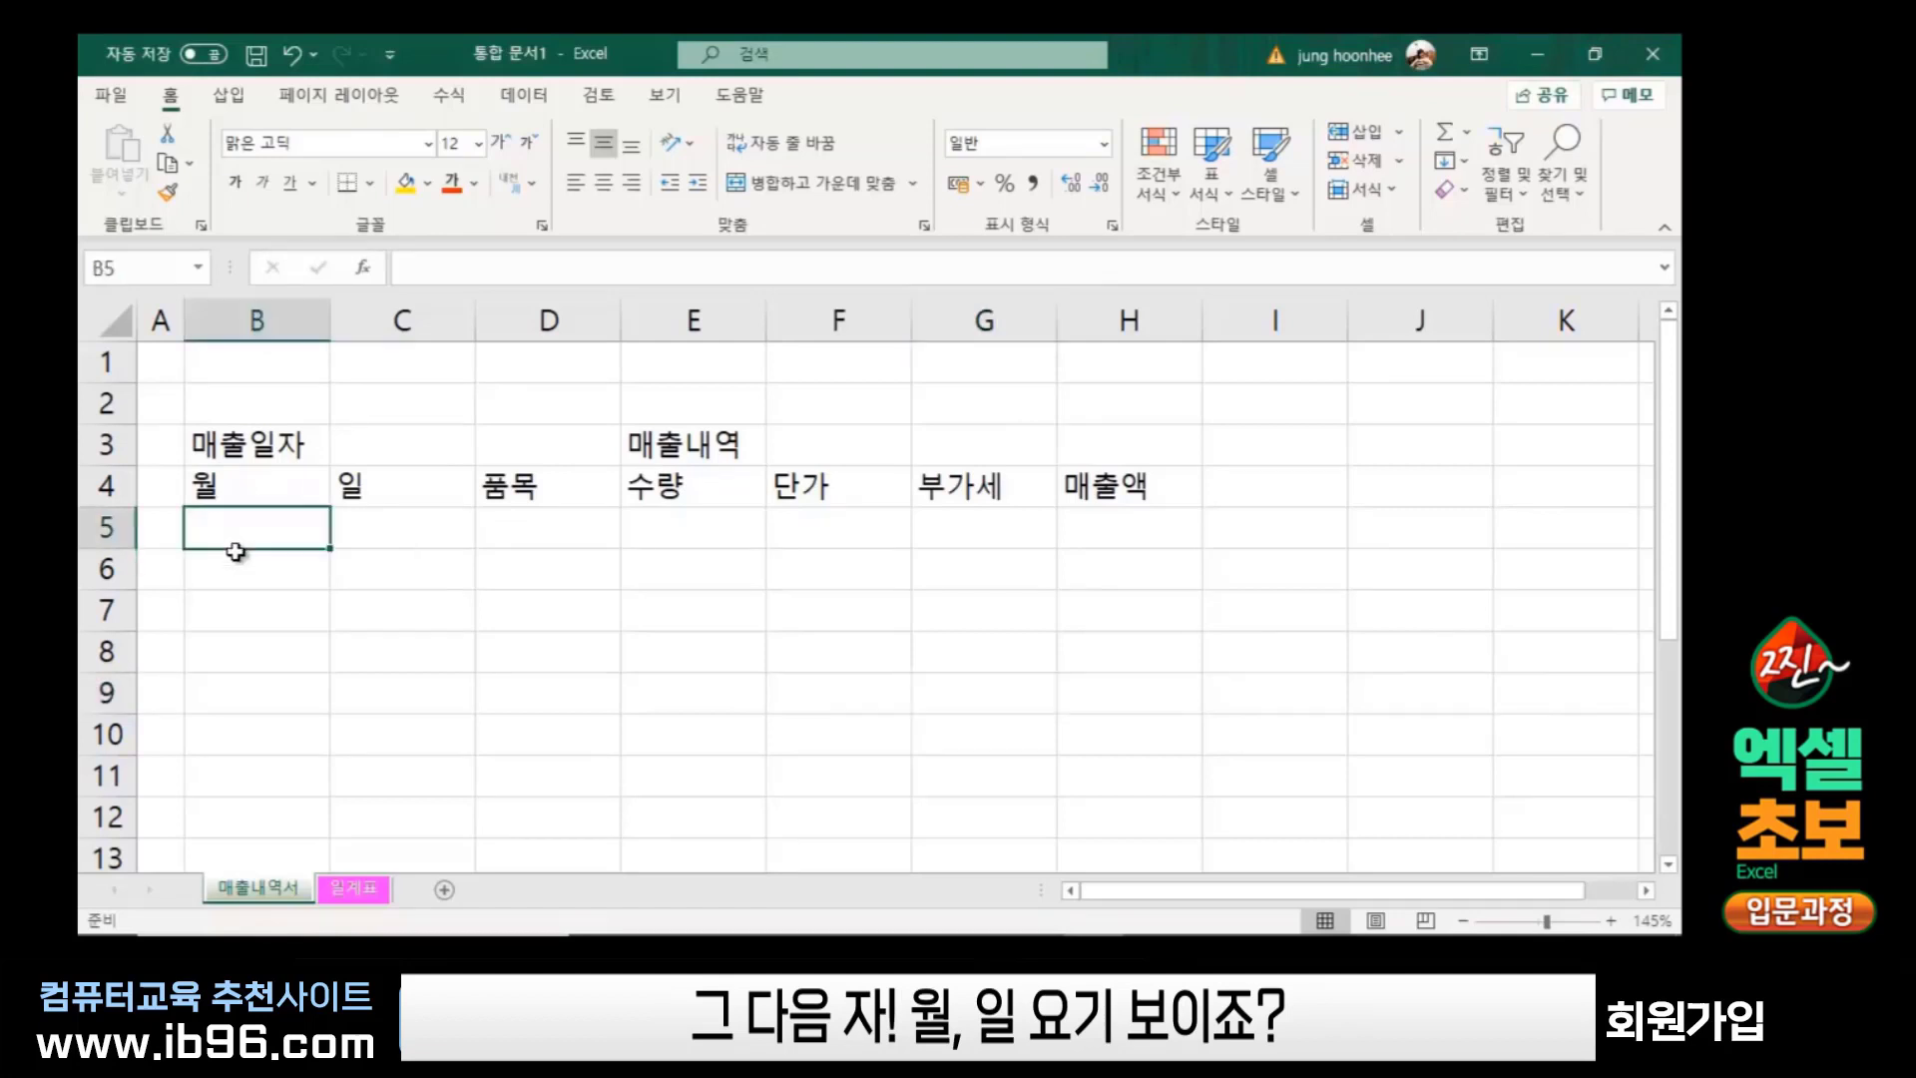
pyautogui.click(264, 621)
pyautogui.click(397, 525)
pyautogui.click(387, 644)
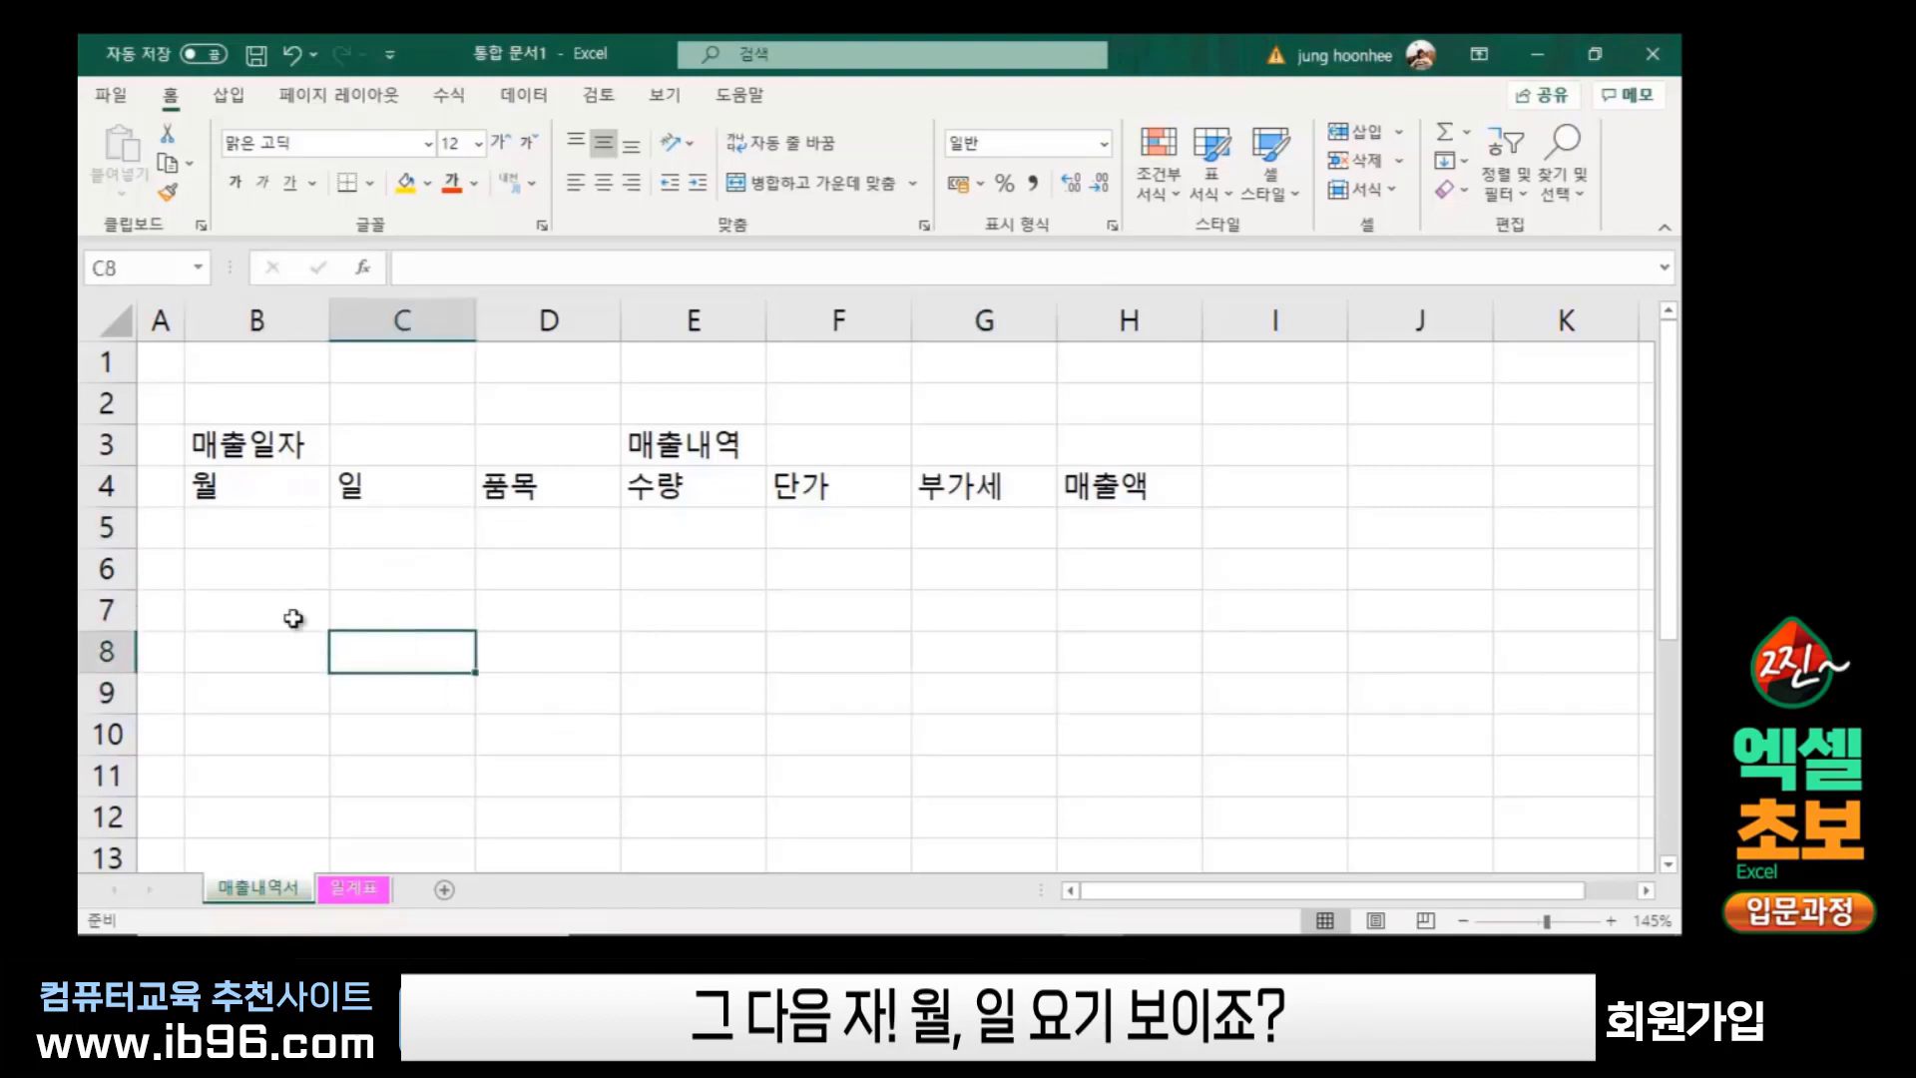
# Type the month 8 into B5 under 월 and zoom in on it
pyautogui.click(241, 528)
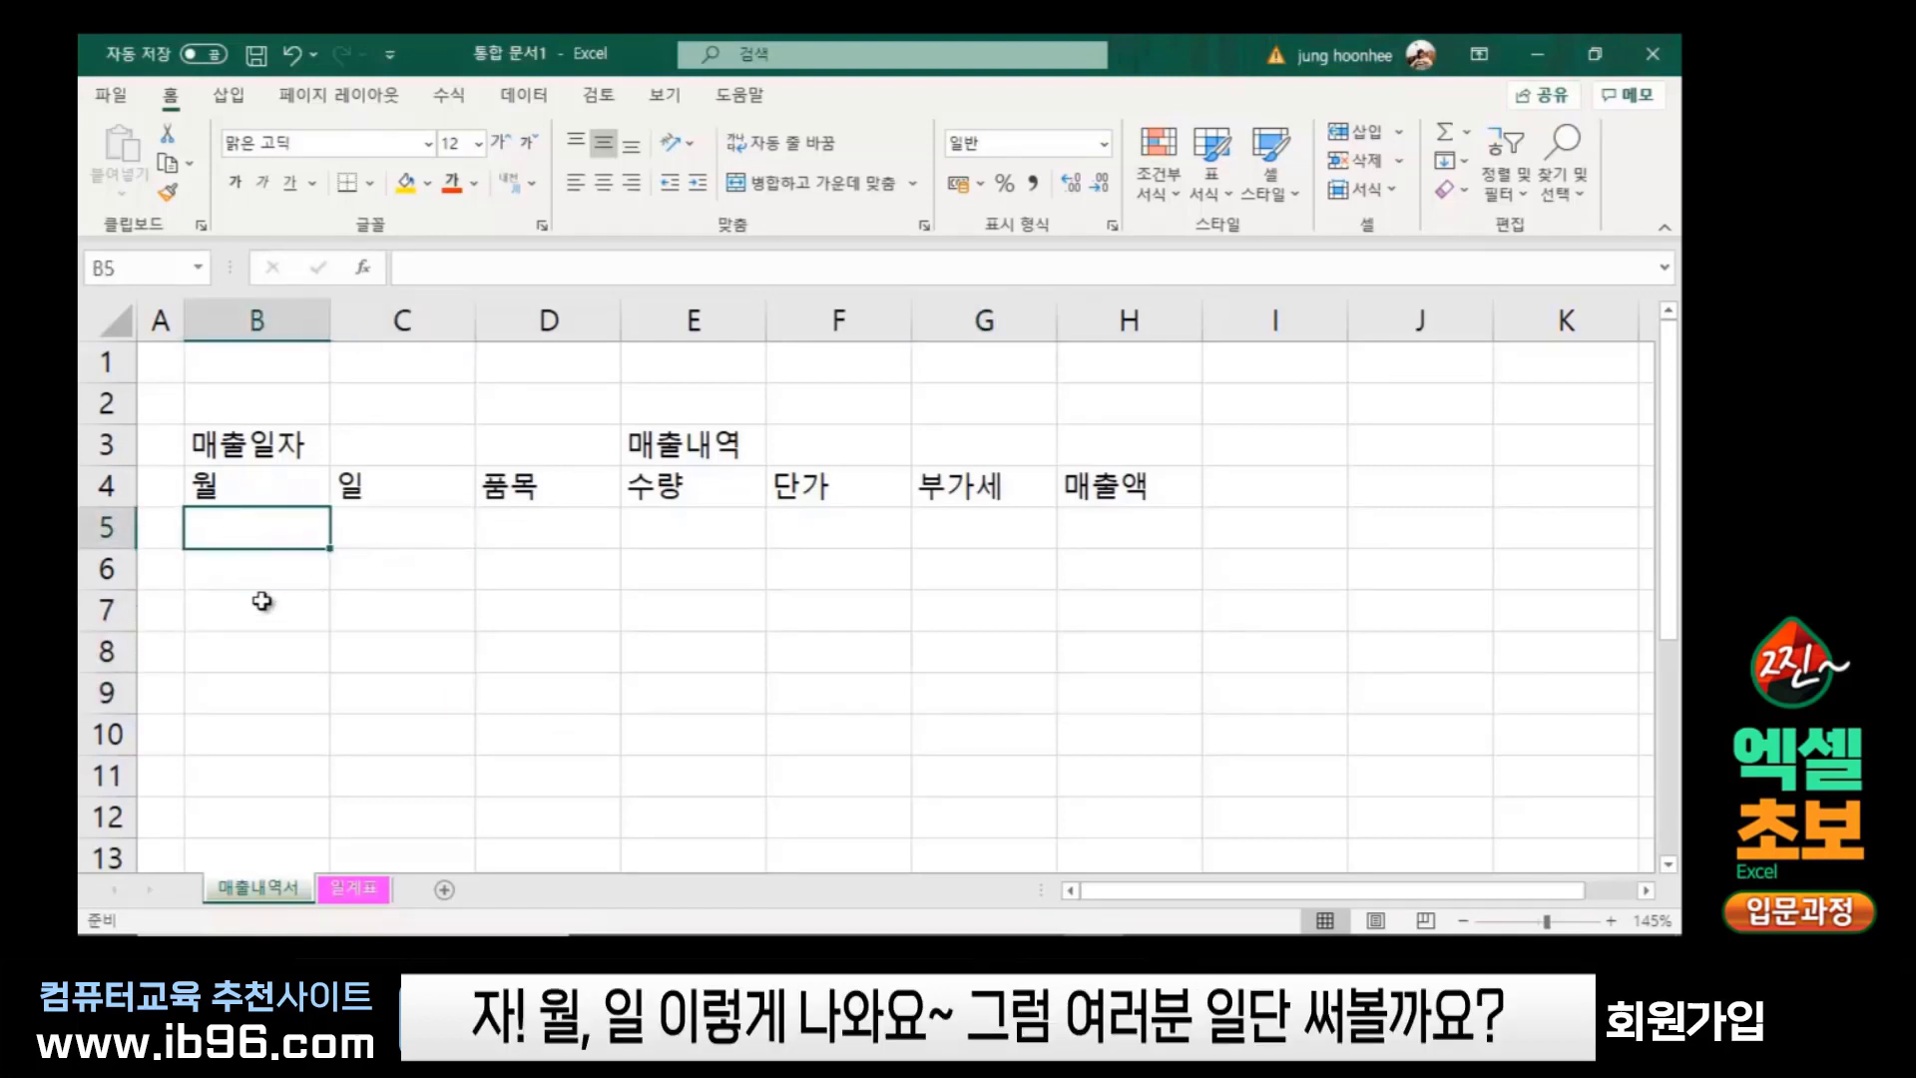
pyautogui.click(264, 603)
pyautogui.click(239, 534)
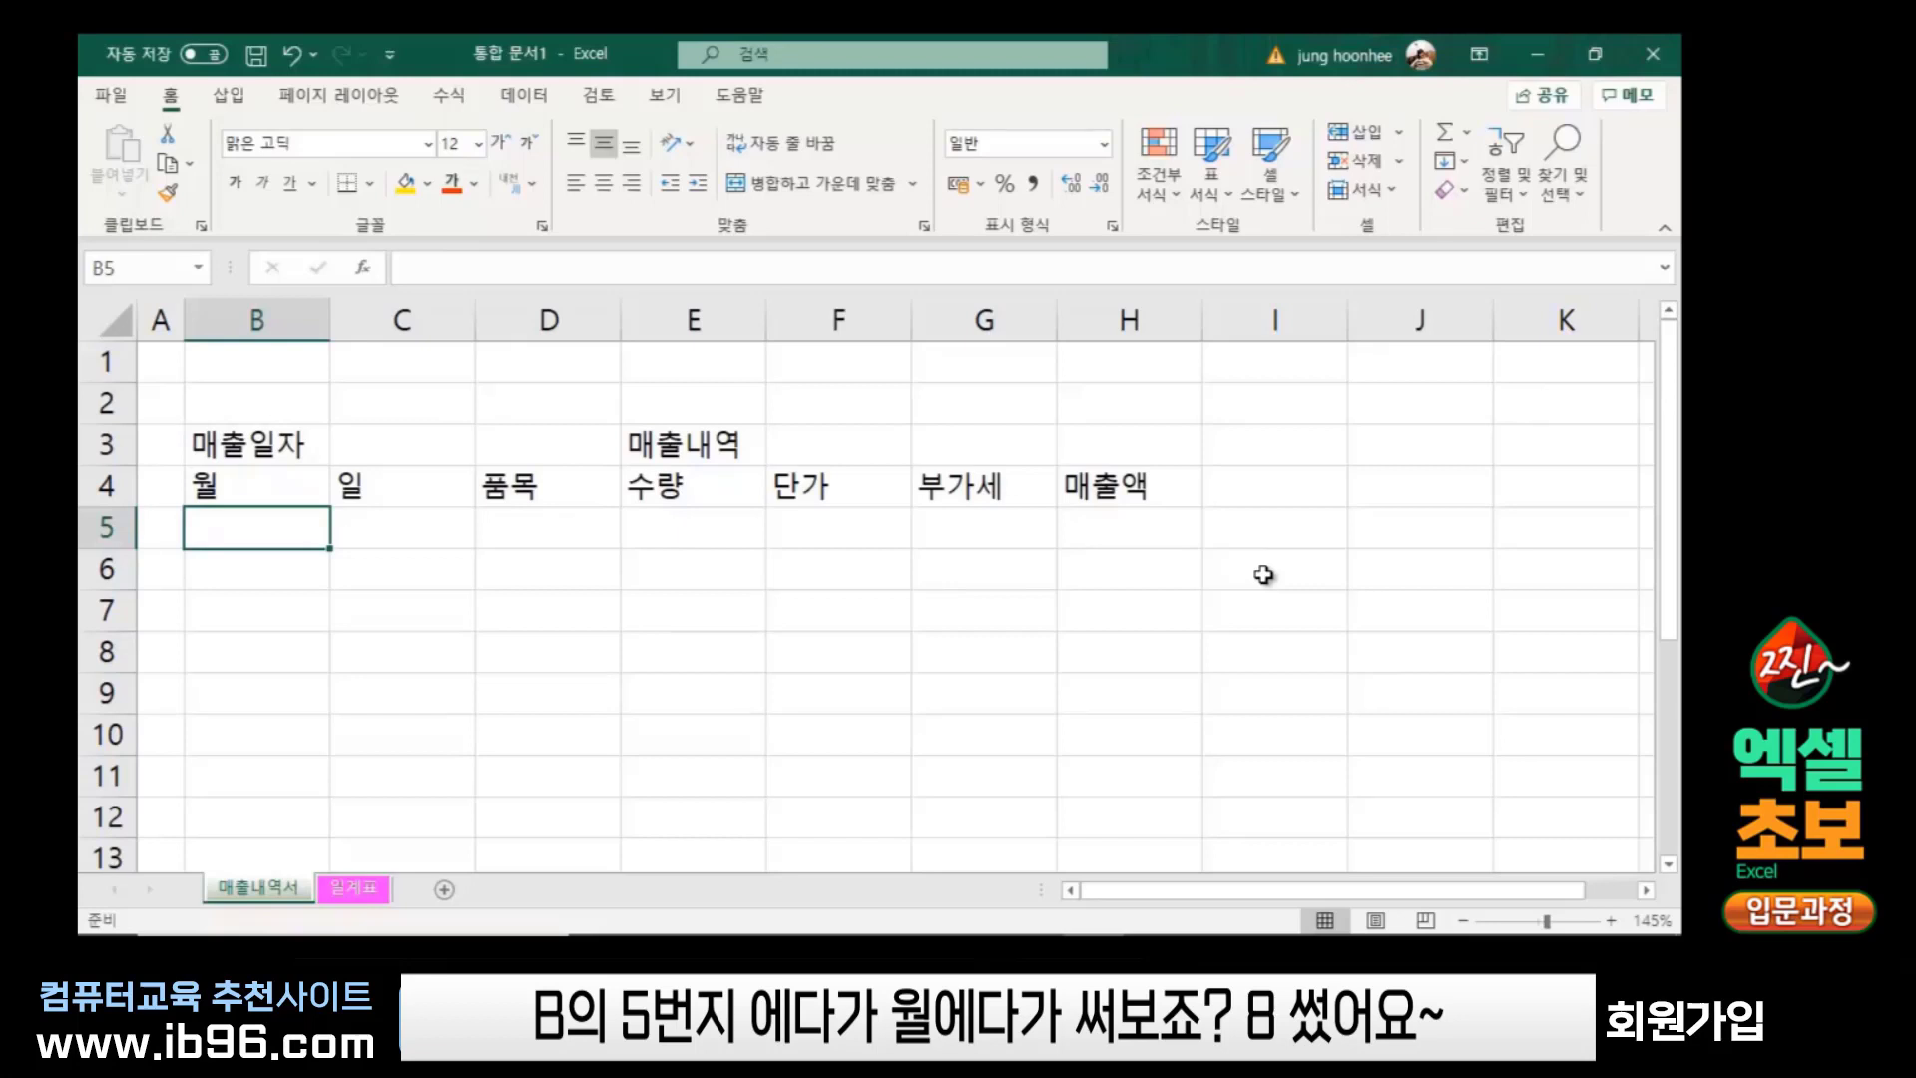
pyautogui.write('8')
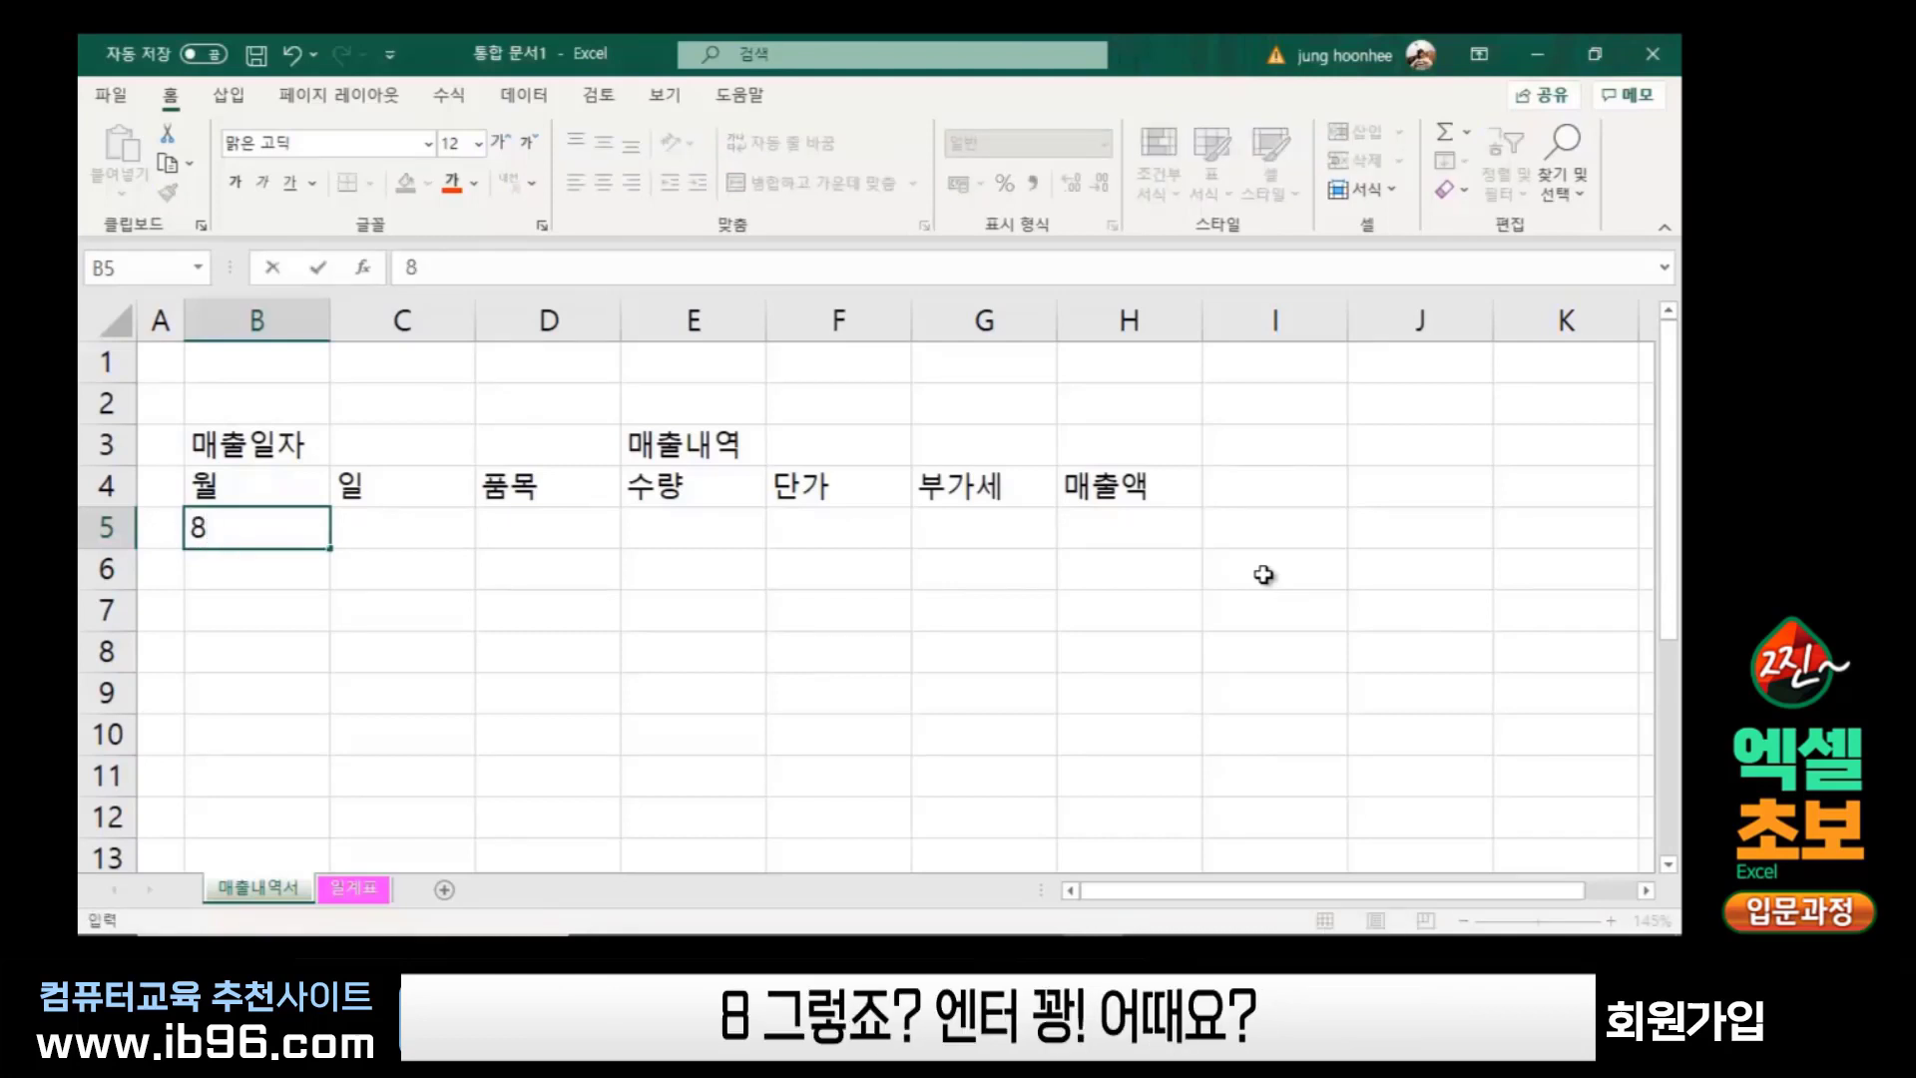
pyautogui.press('Return')
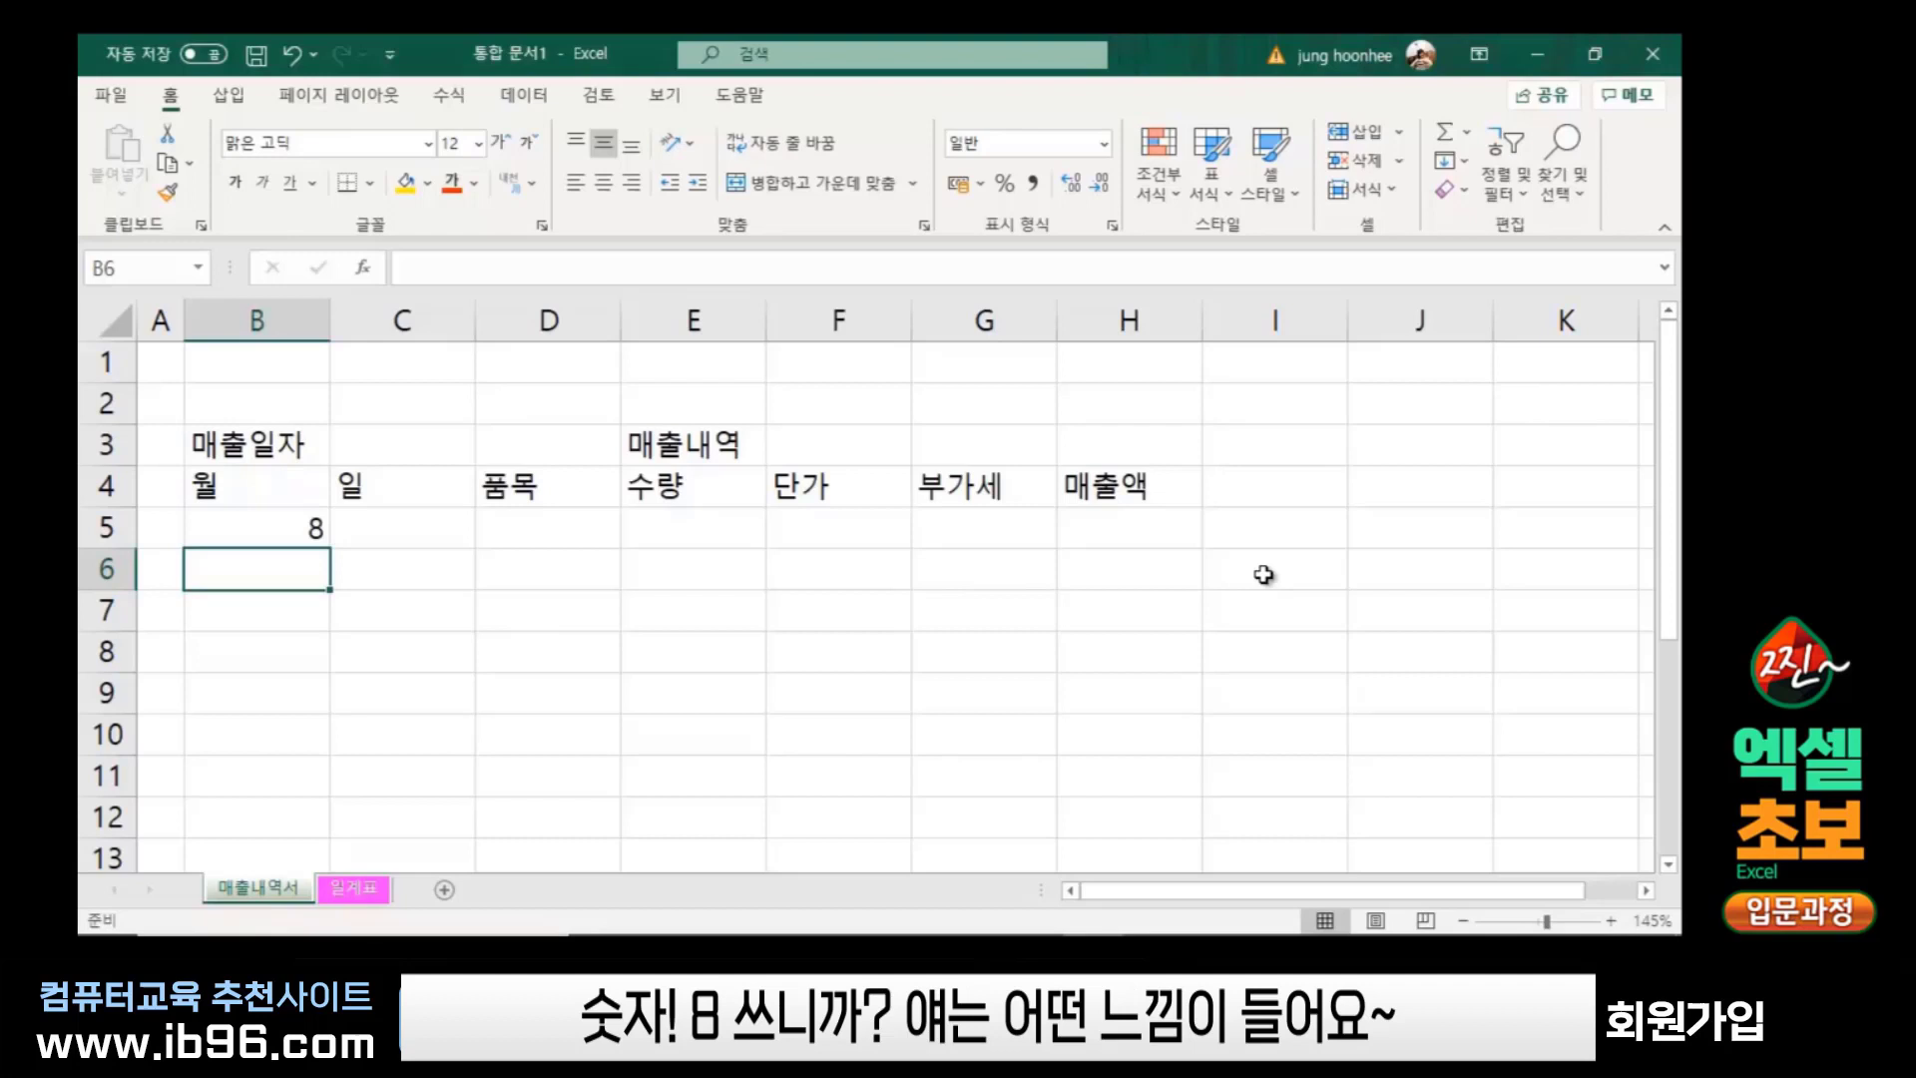
pyautogui.click(263, 524)
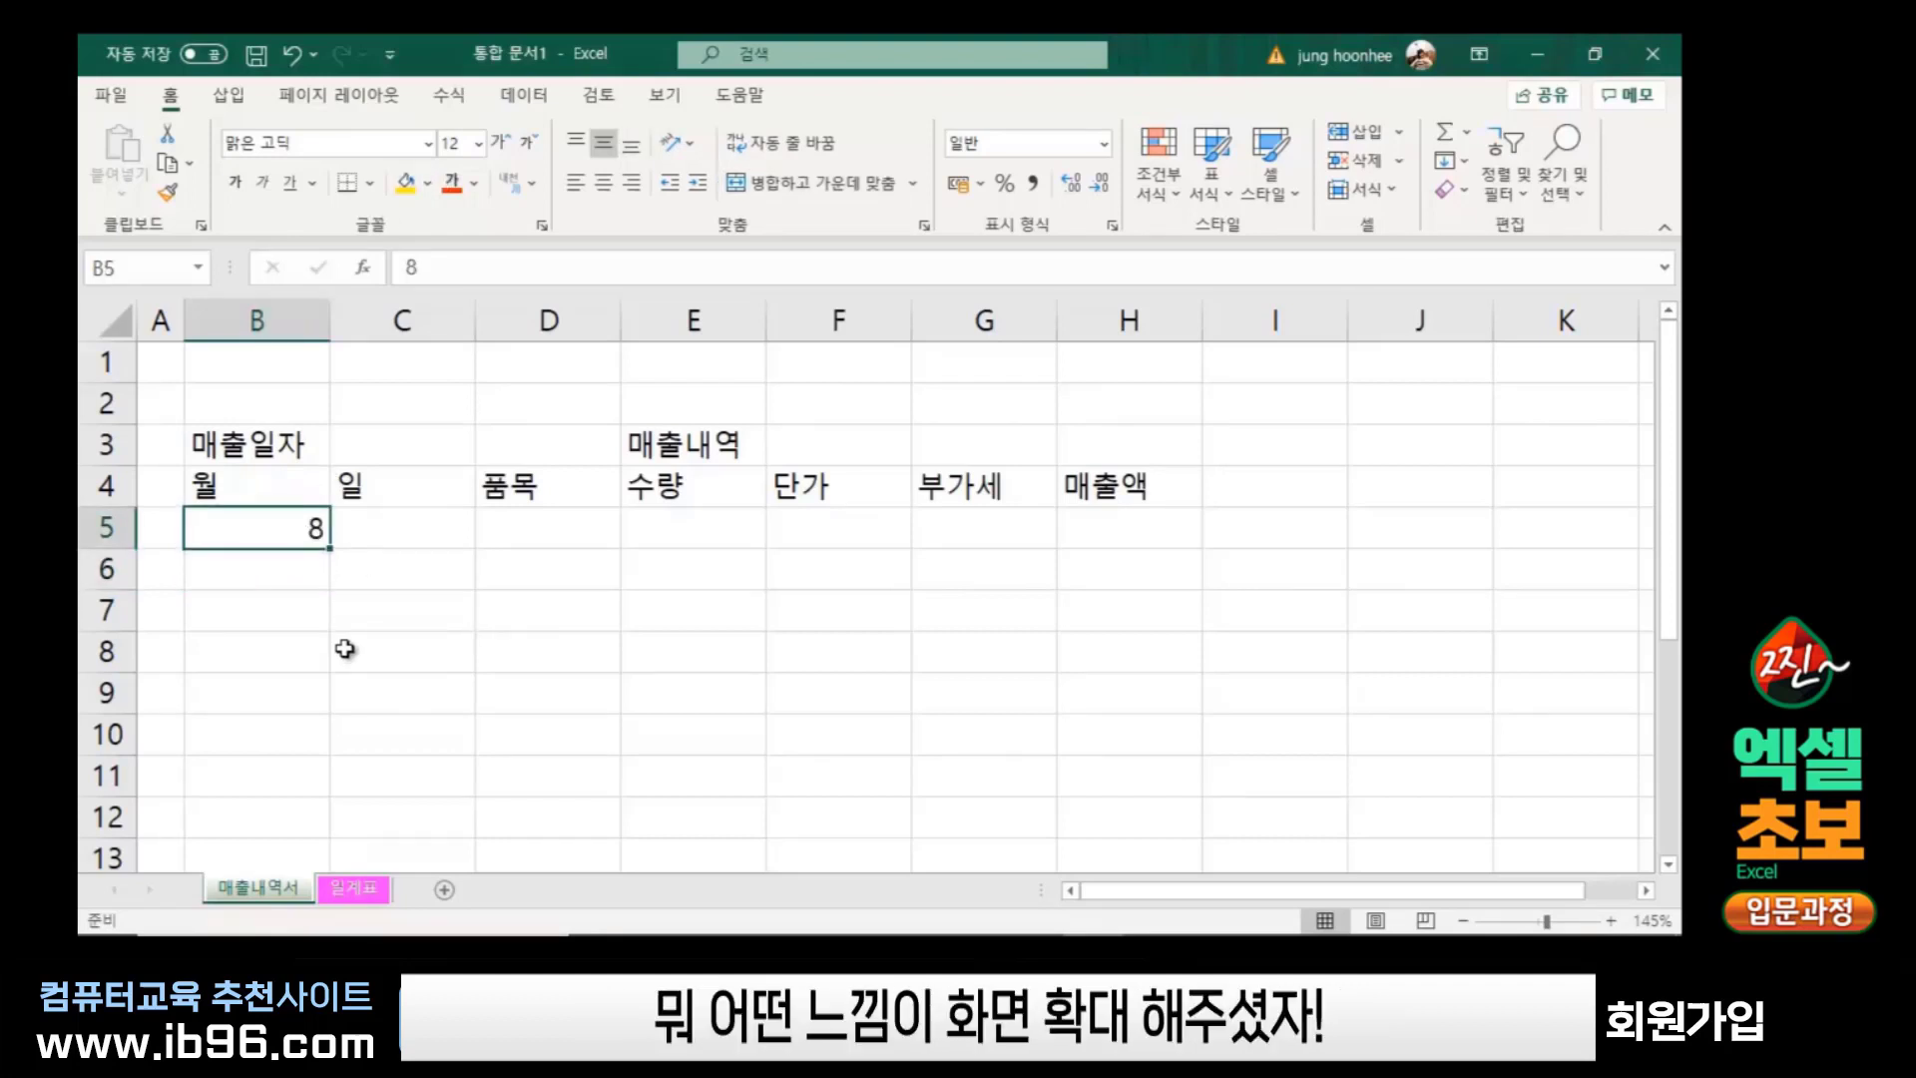
pyautogui.keyDown('ctrl'); pyautogui.scroll(3, 243, 642); pyautogui.keyUp('ctrl')
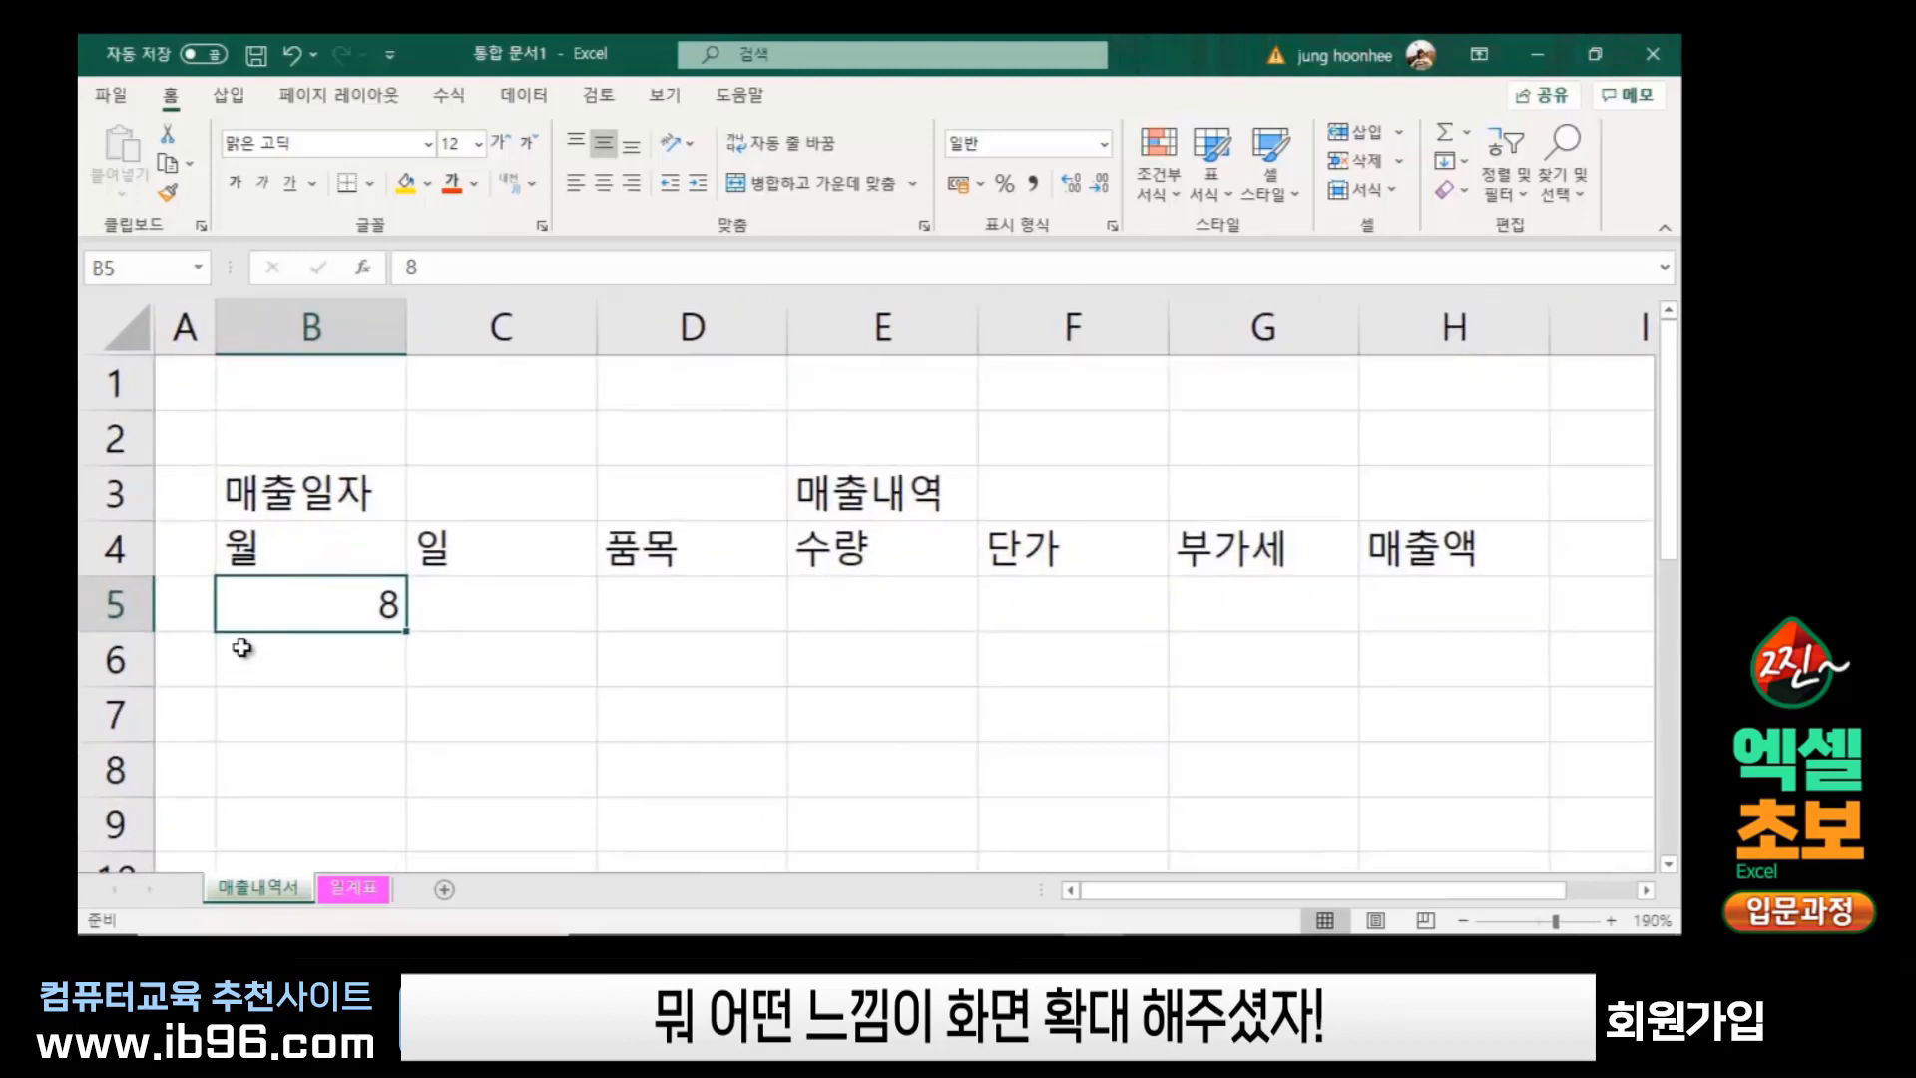
pyautogui.keyDown('ctrl'); pyautogui.scroll(2, 242, 647); pyautogui.keyUp('ctrl')
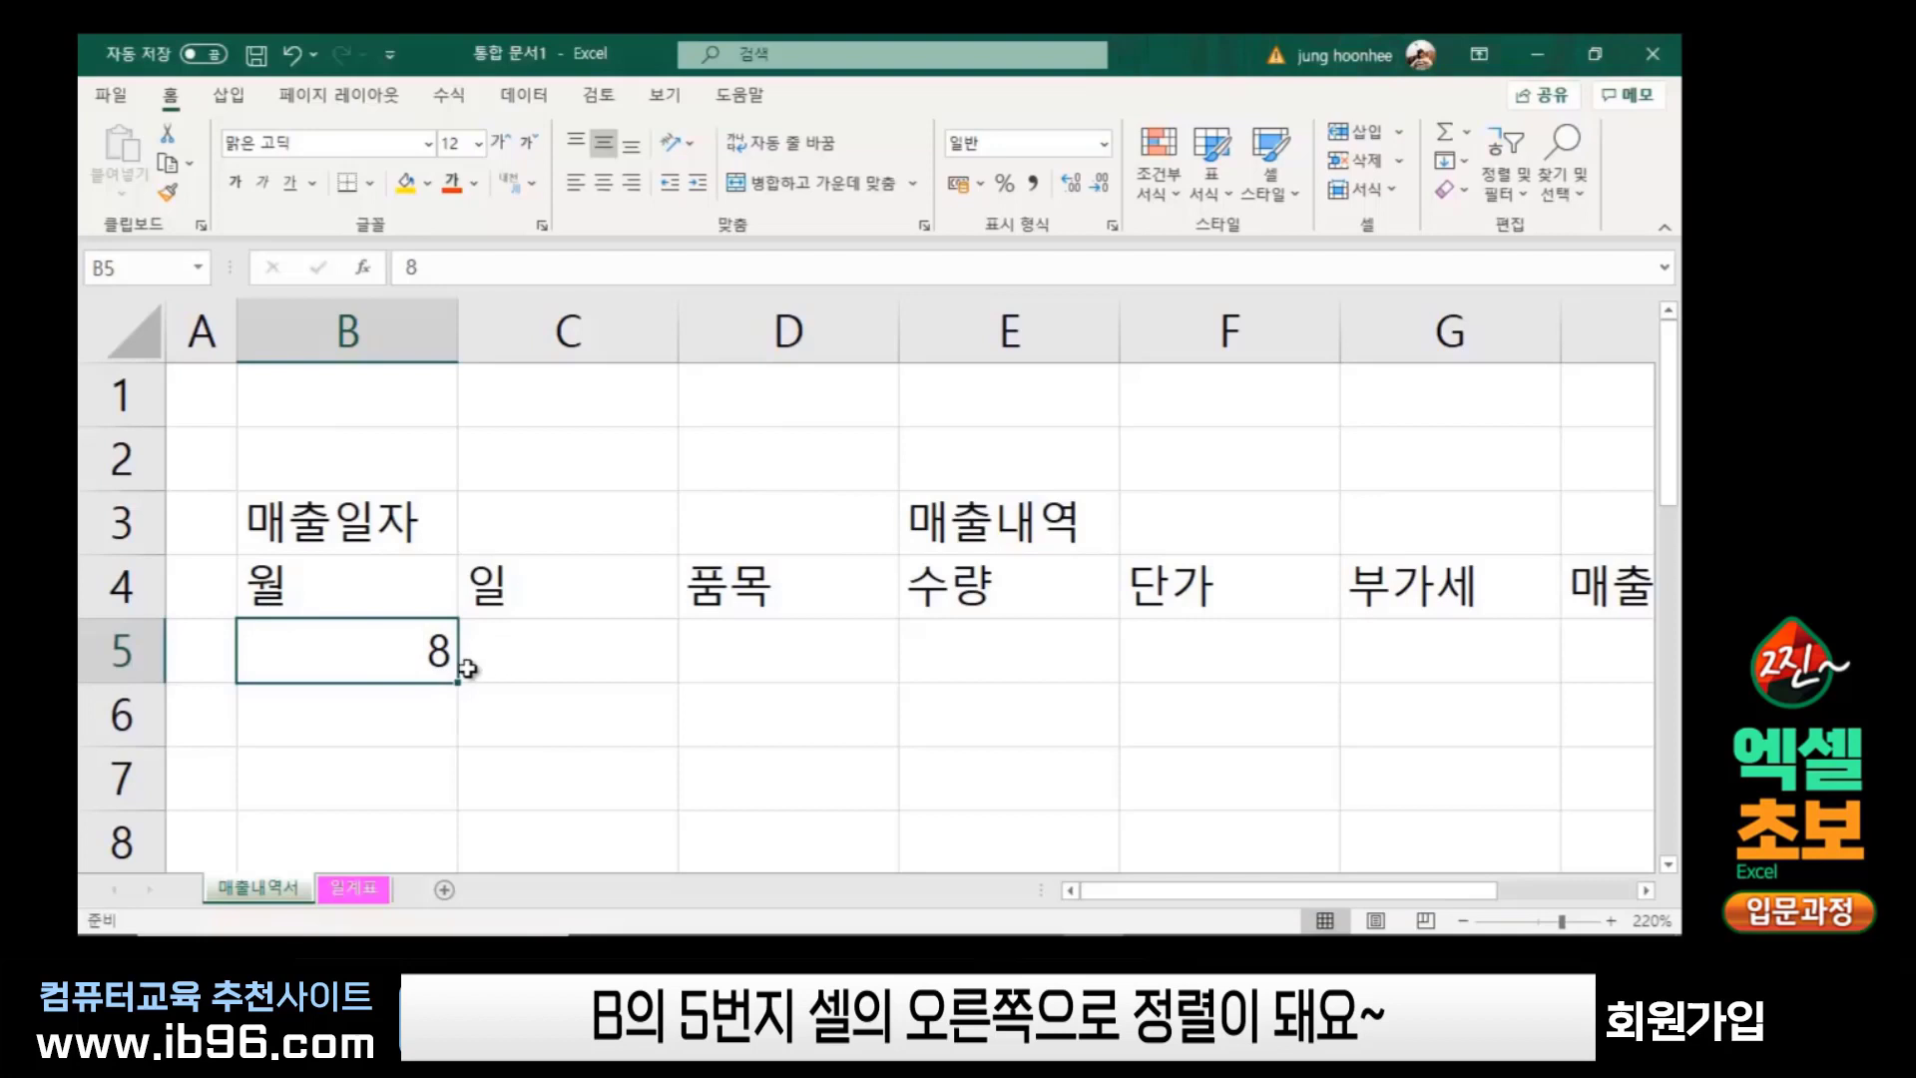
# Enter the day 26 in C5, check B5 and C5, and zoom back out to 160%
pyautogui.click(595, 659)
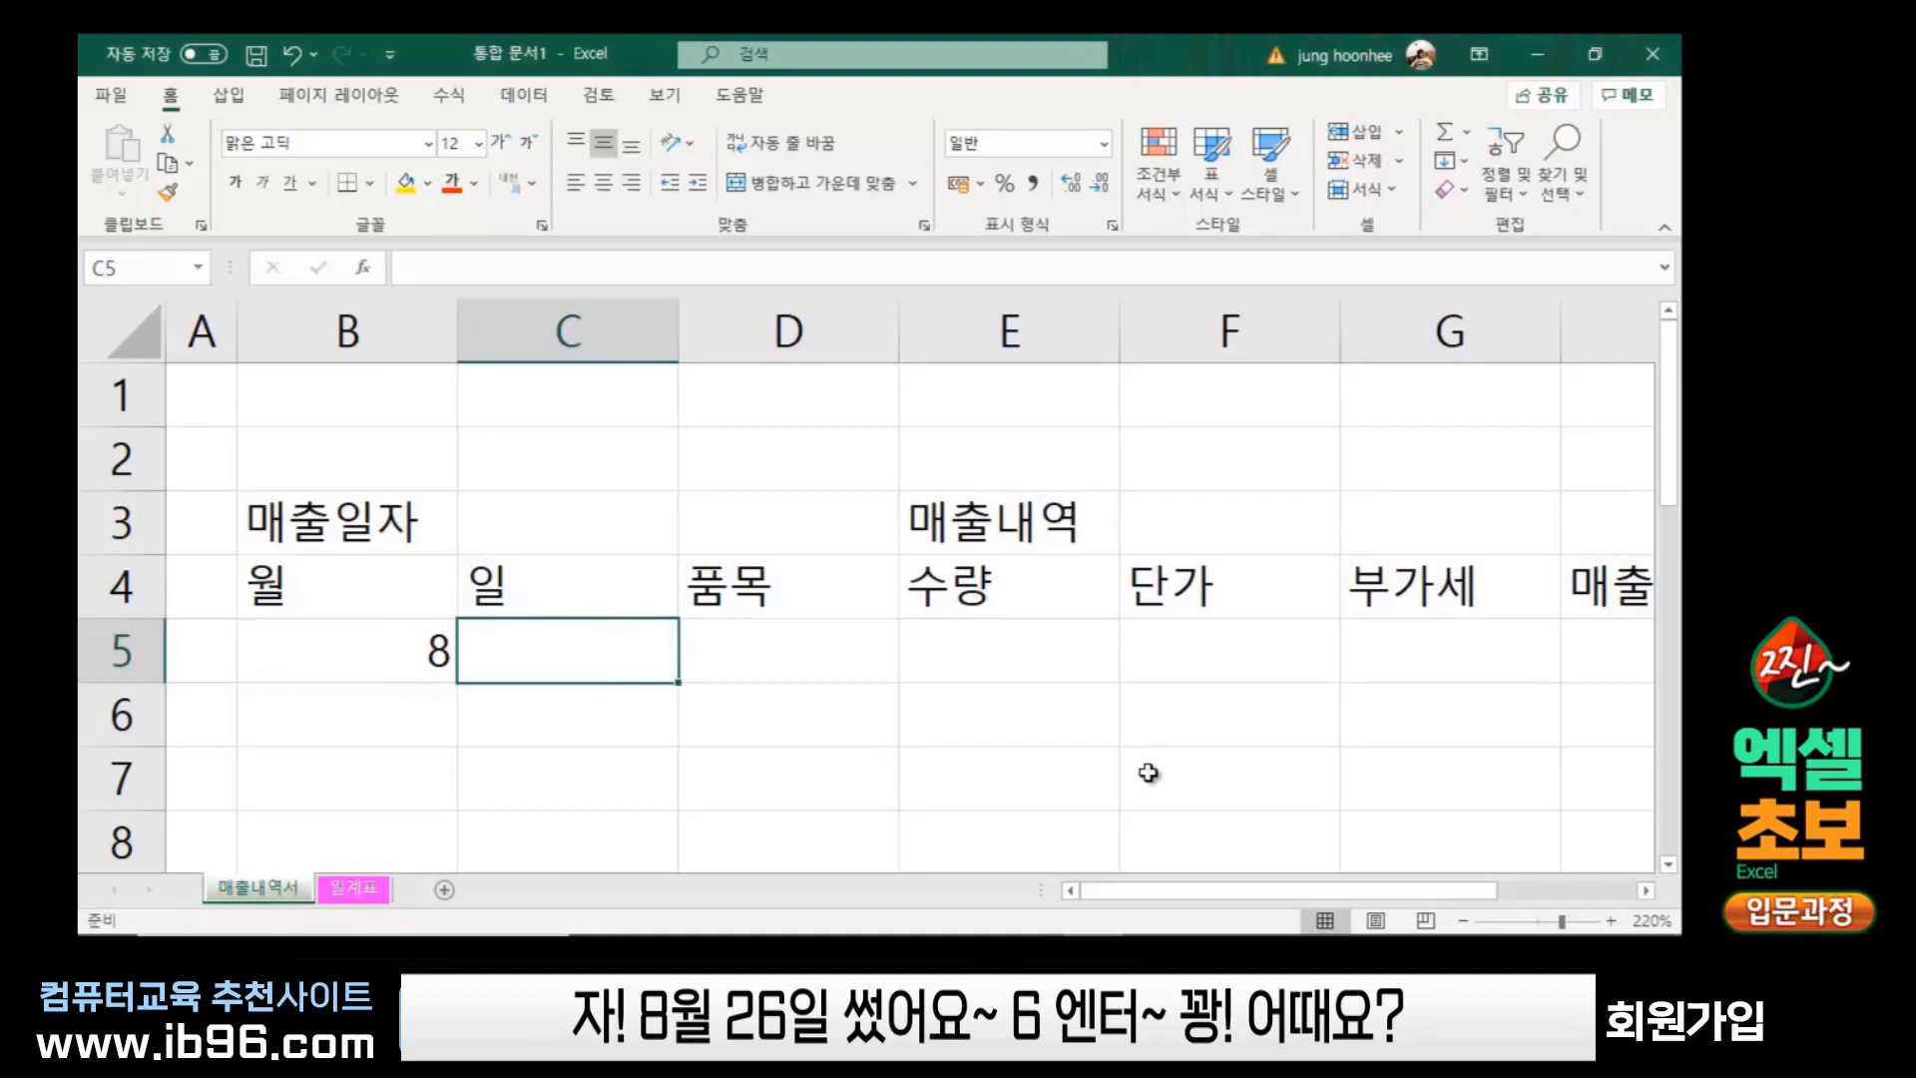
pyautogui.write('2')
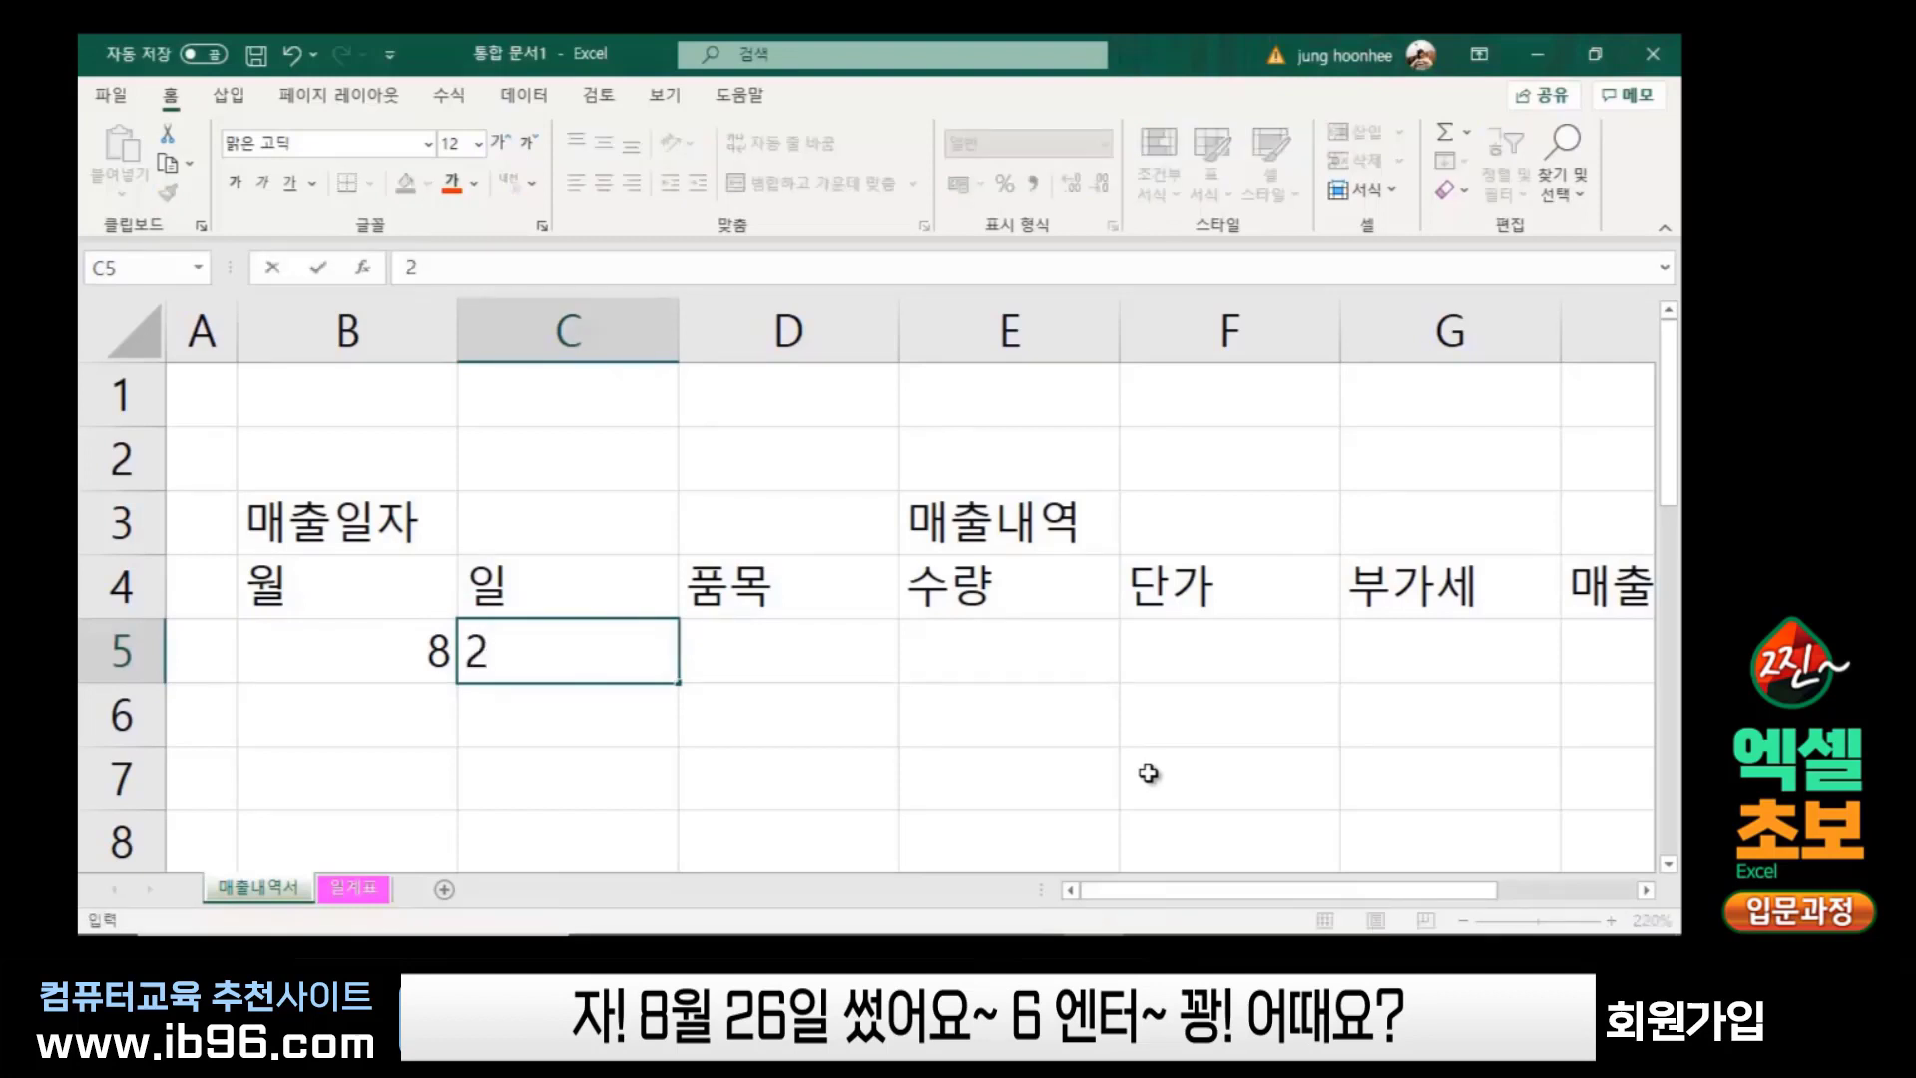
pyautogui.write('6')
pyautogui.press('Return')
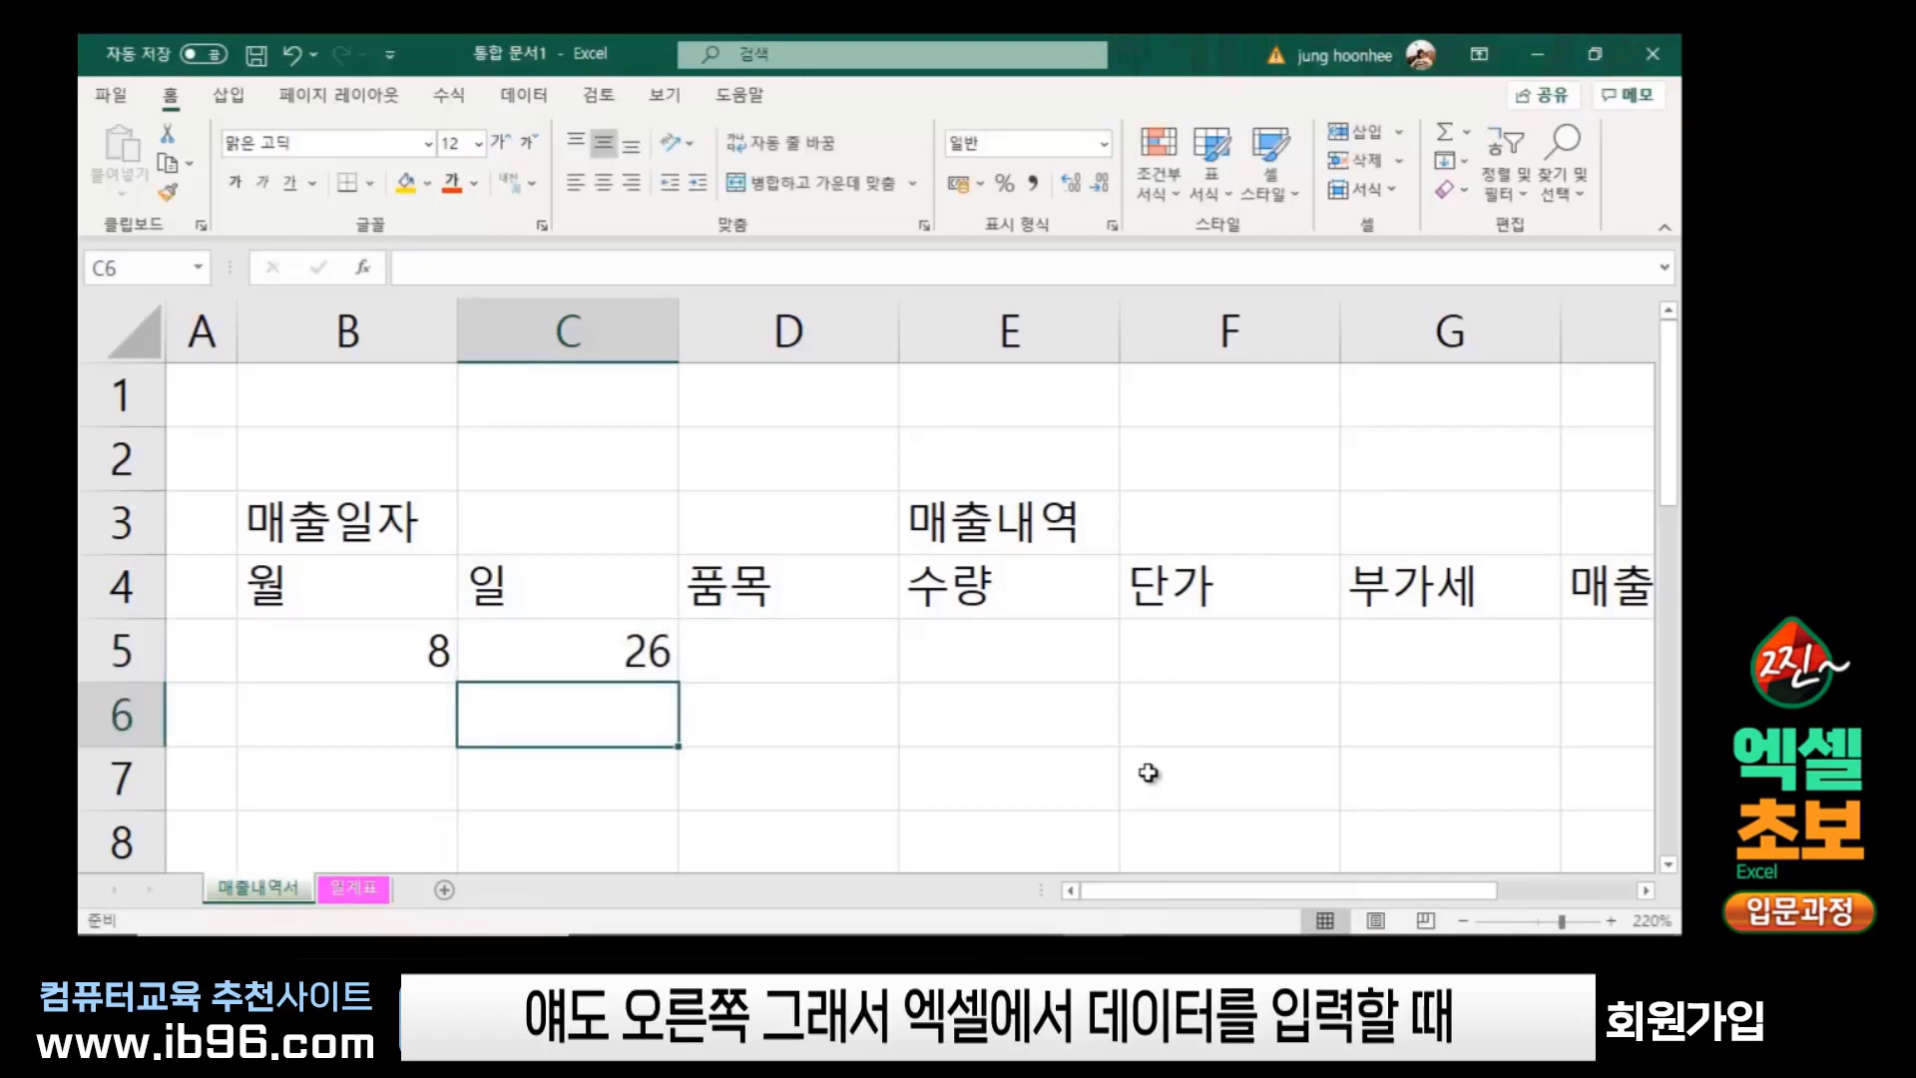
pyautogui.click(431, 670)
pyautogui.click(562, 652)
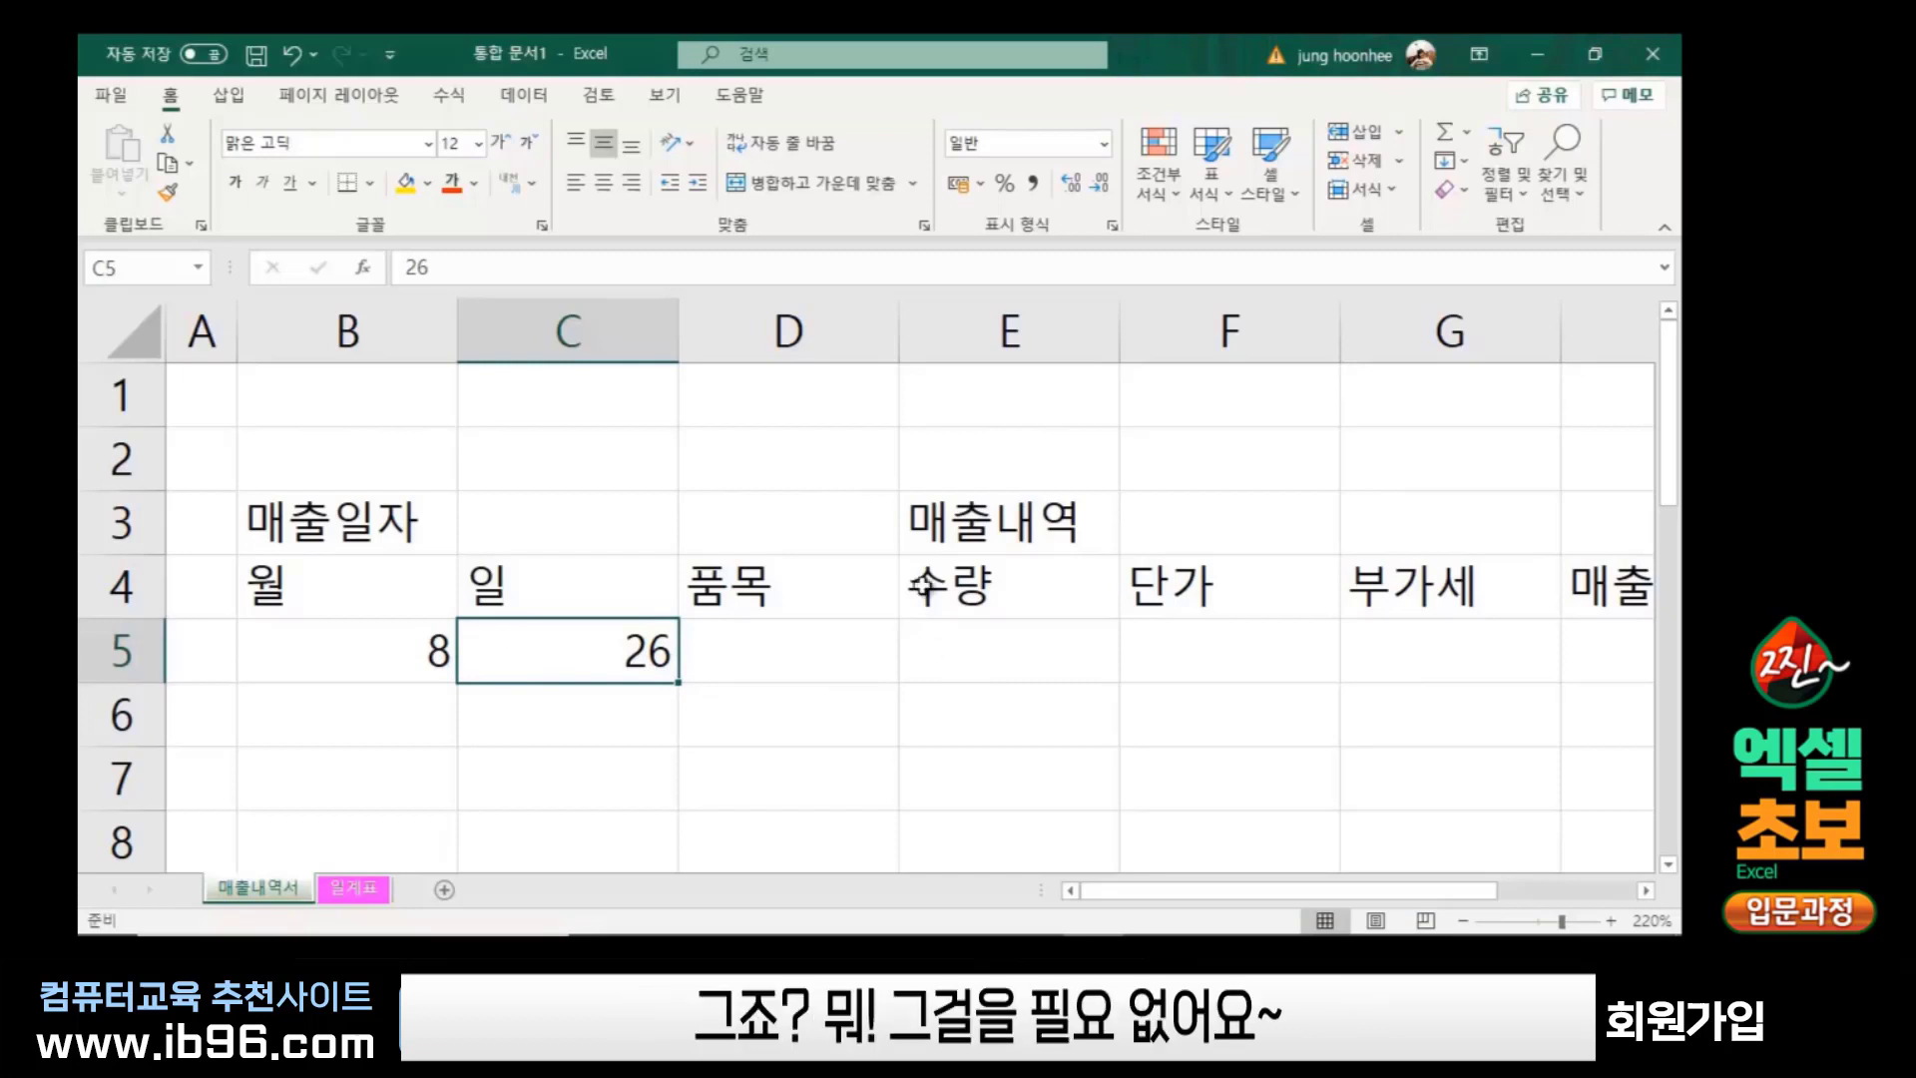
pyautogui.scroll(-1, 916, 518)
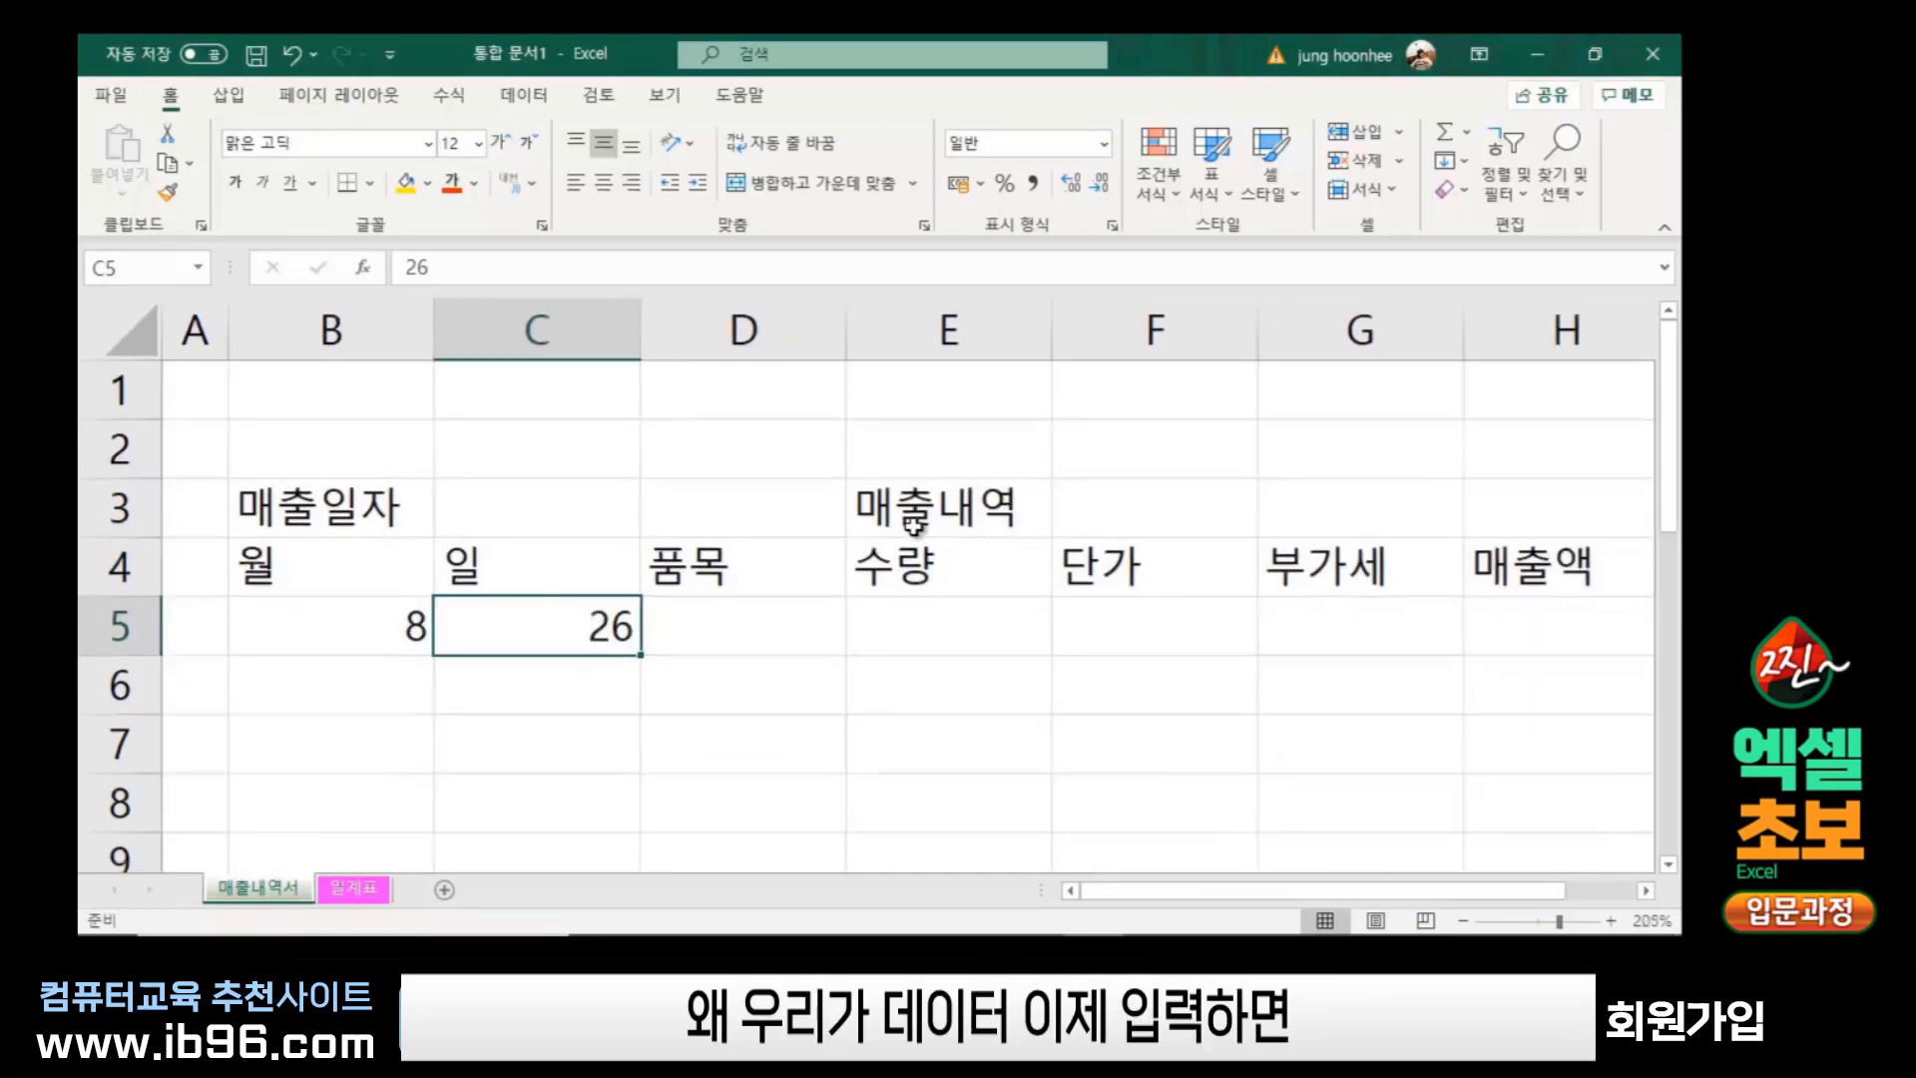
pyautogui.scroll(-1, 868, 529)
pyautogui.scroll(-1, 833, 539)
pyautogui.scroll(-1, 798, 538)
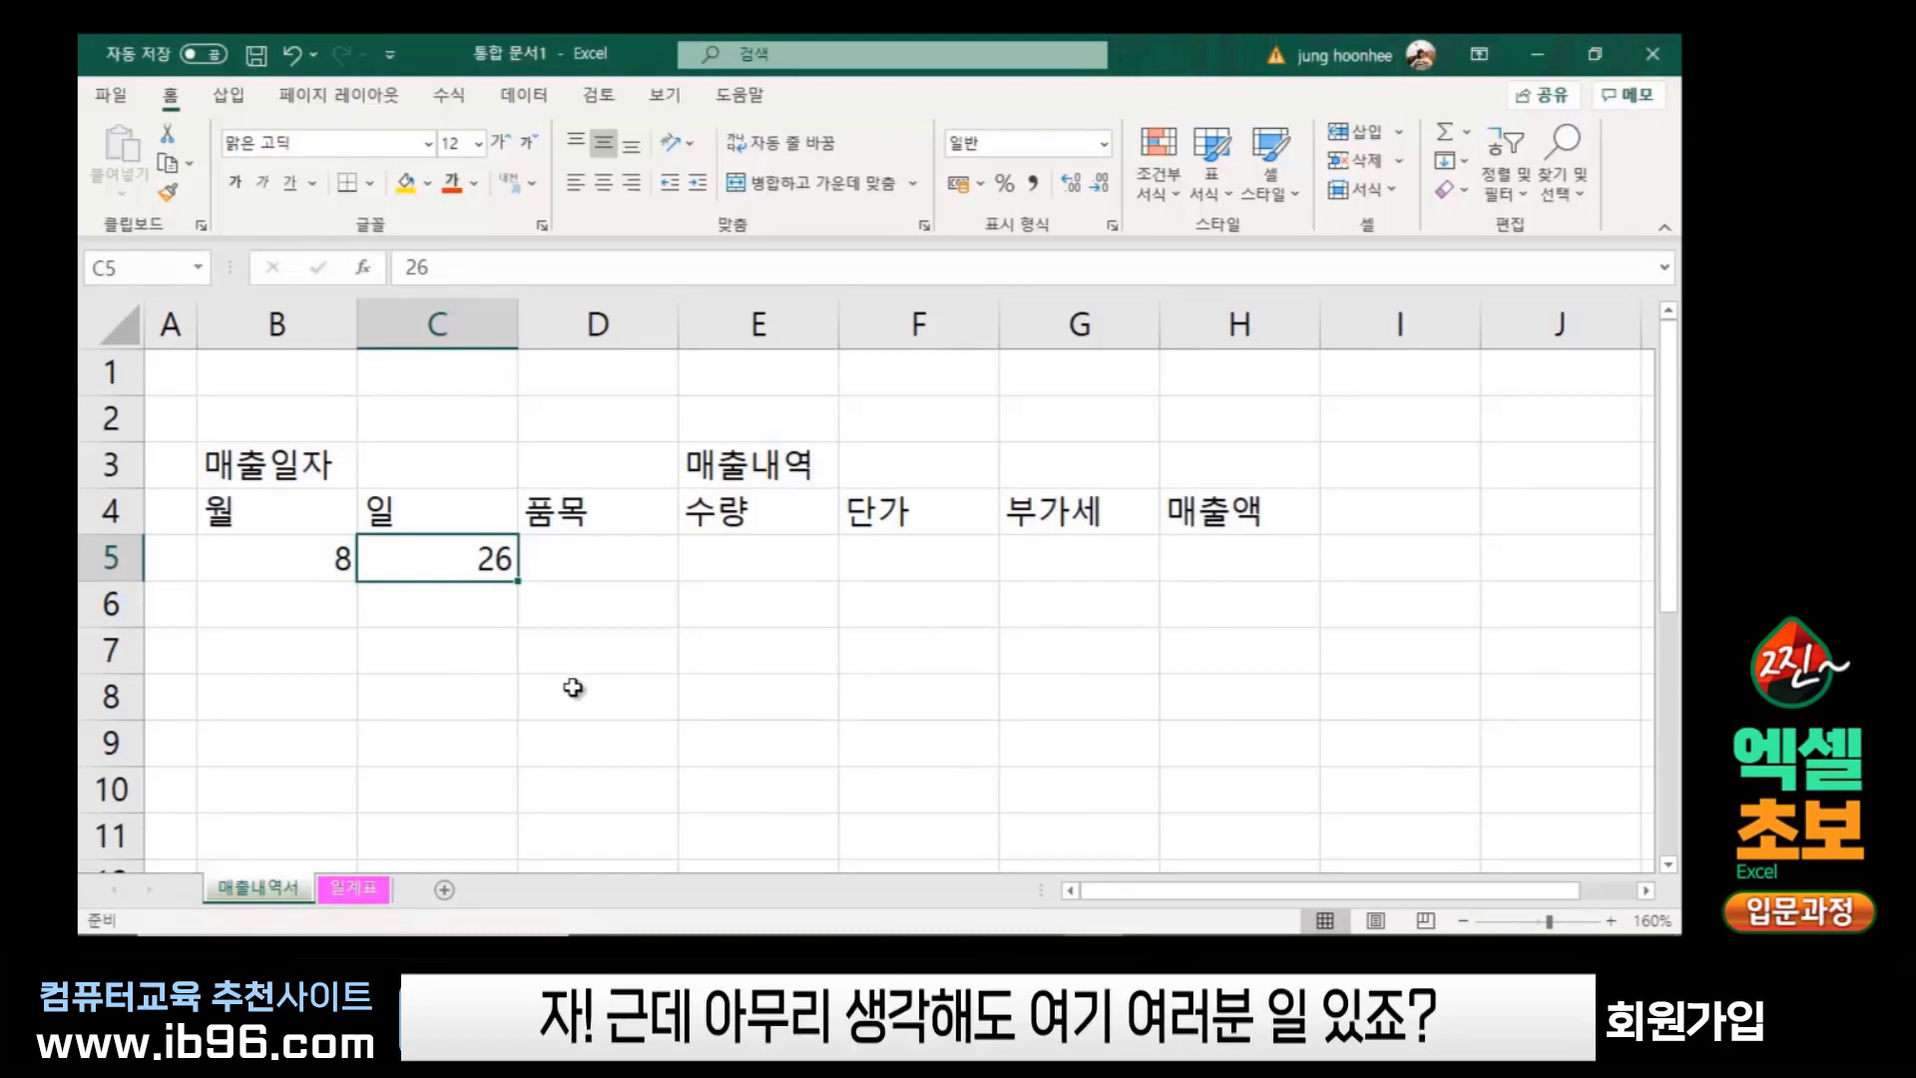
# AutoFit column C to fit the 일 header and the day 26
pyautogui.click(689, 705)
pyautogui.click(419, 504)
pyautogui.click(445, 567)
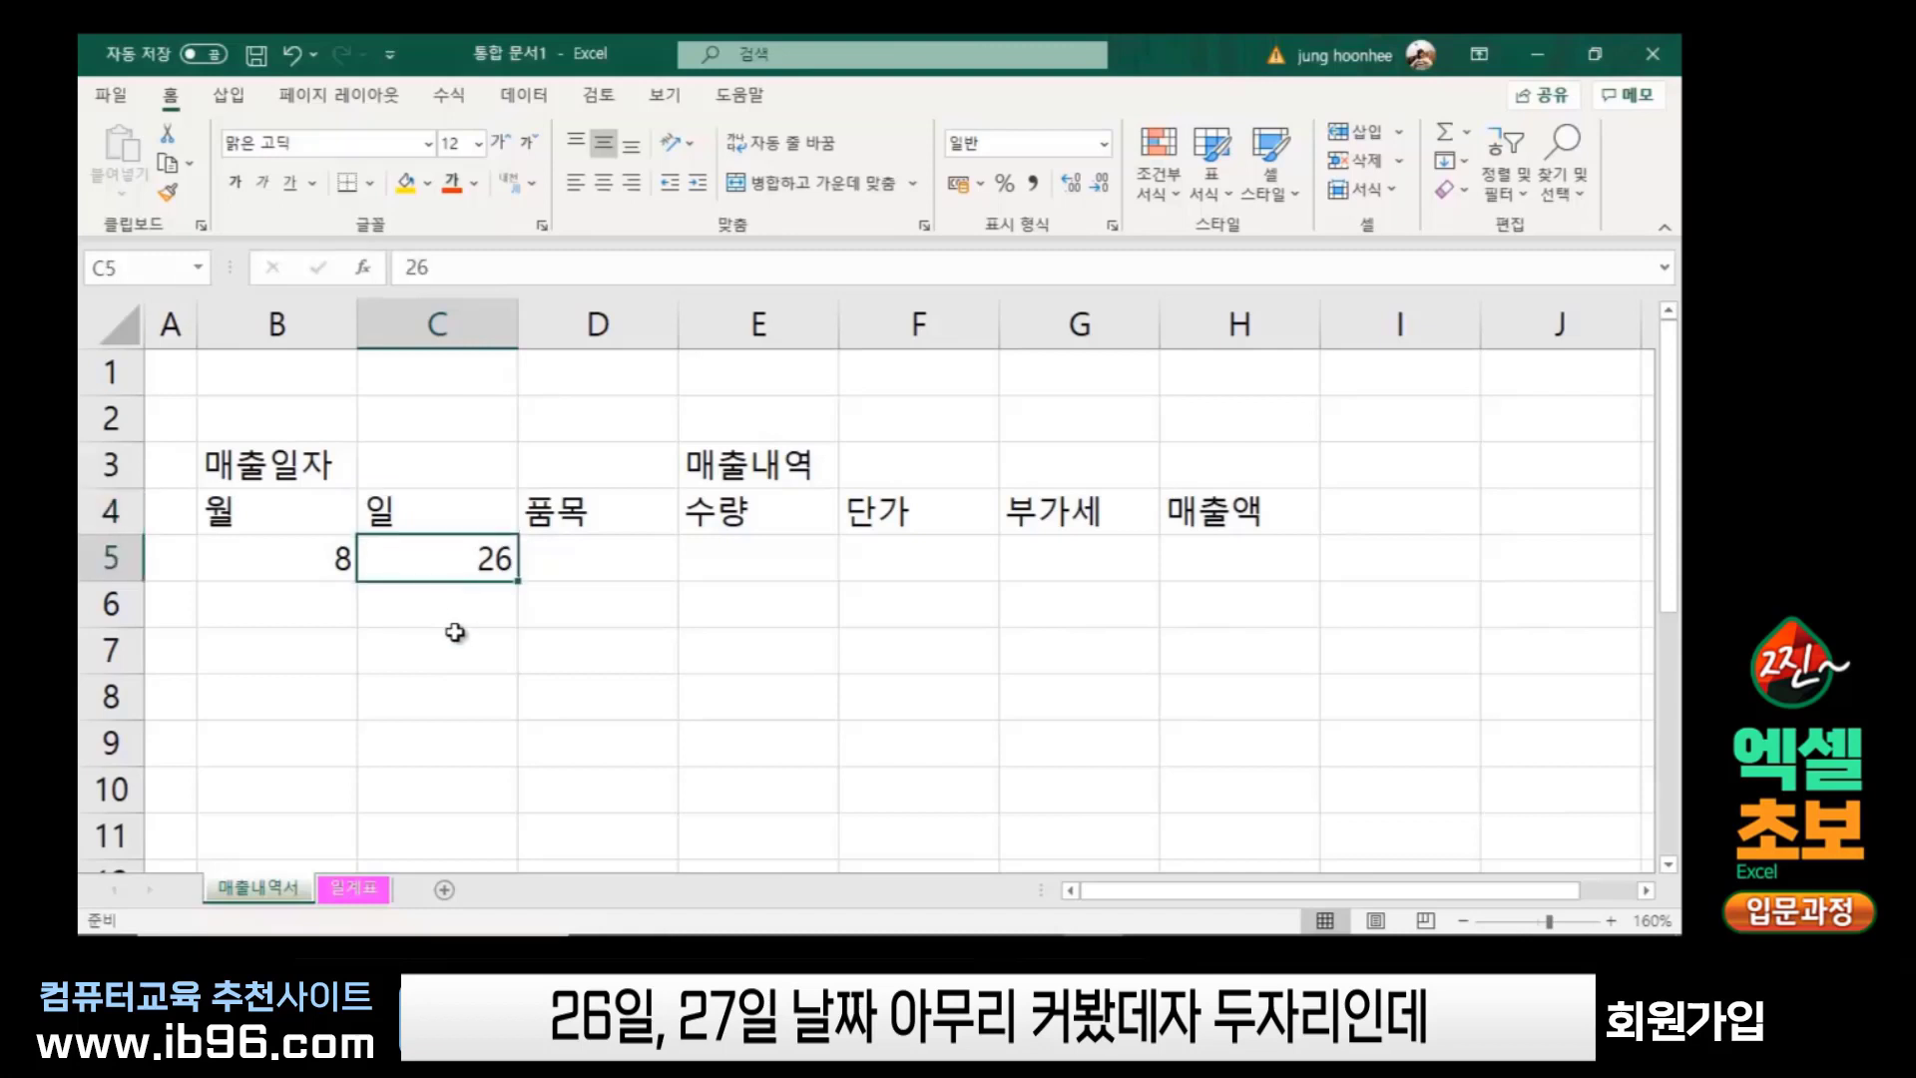
pyautogui.click(457, 602)
pyautogui.click(477, 649)
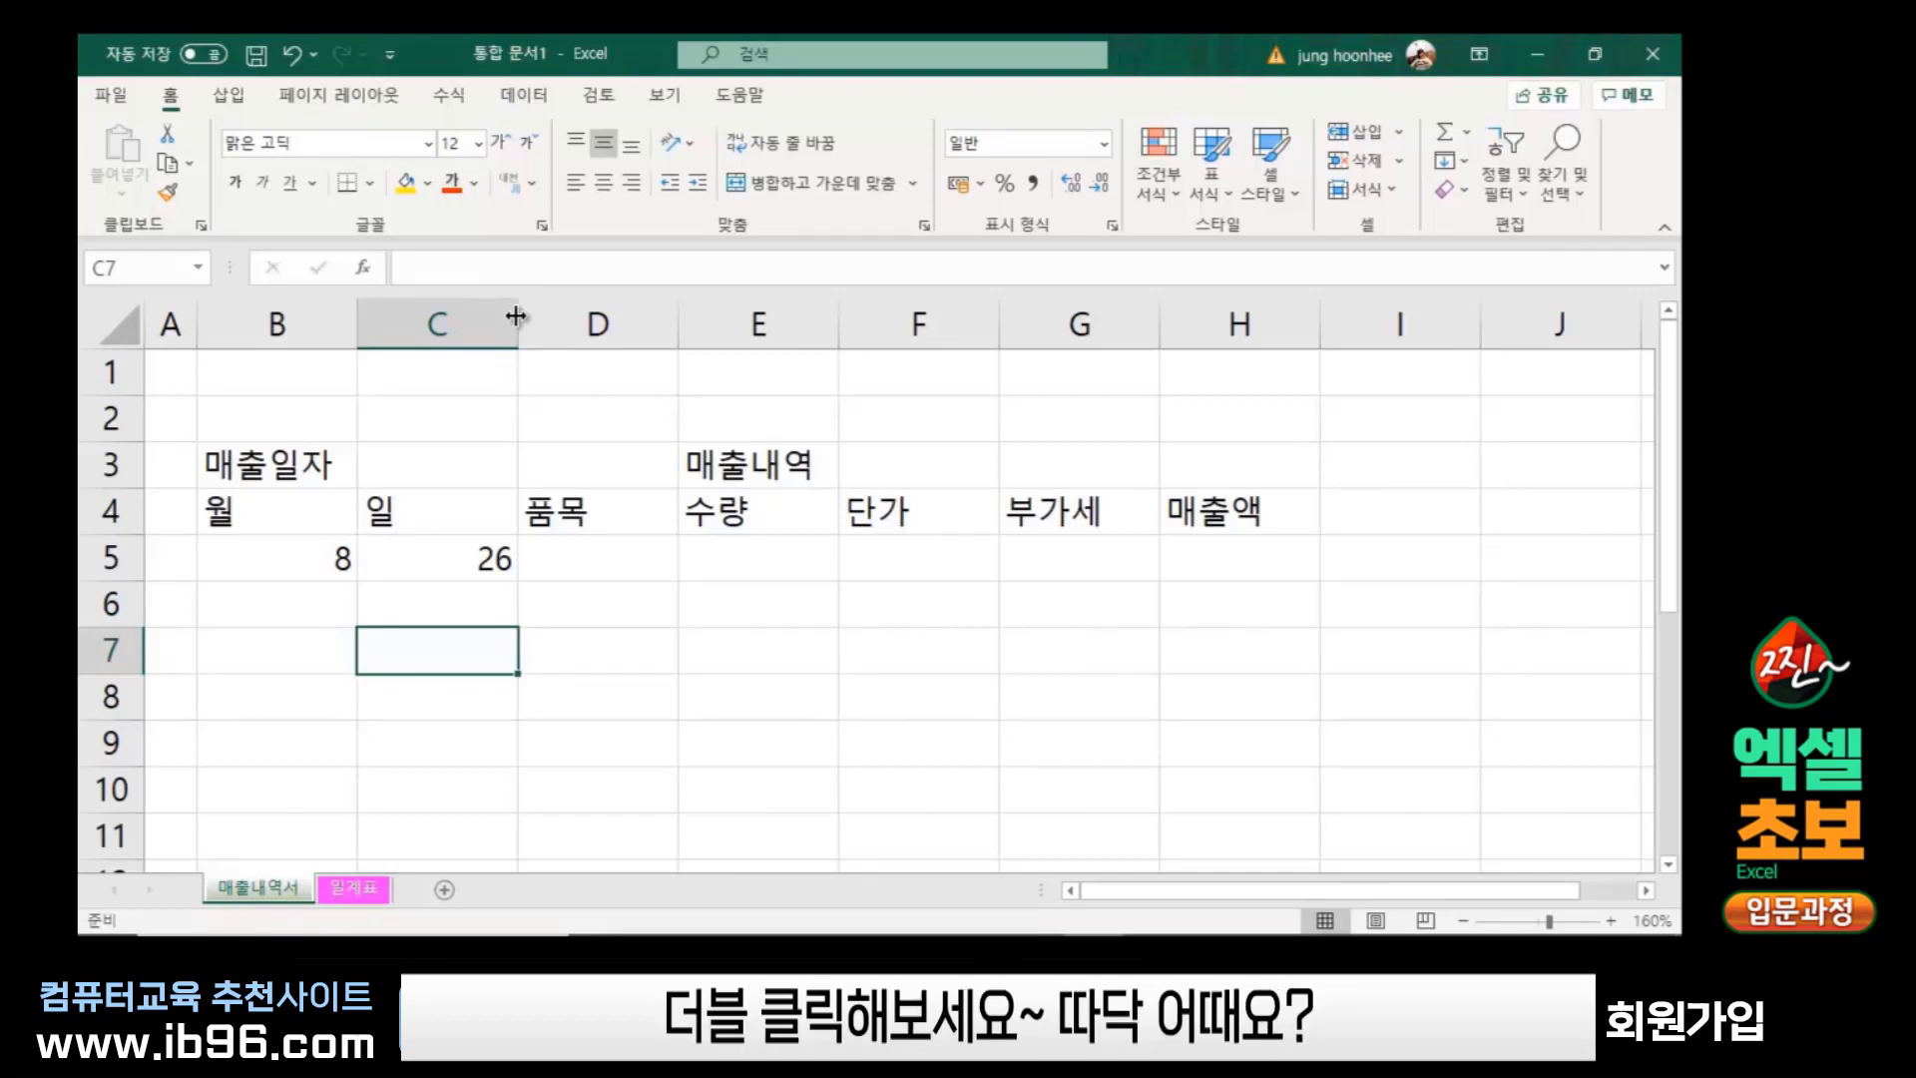
pyautogui.doubleClick(516, 316)
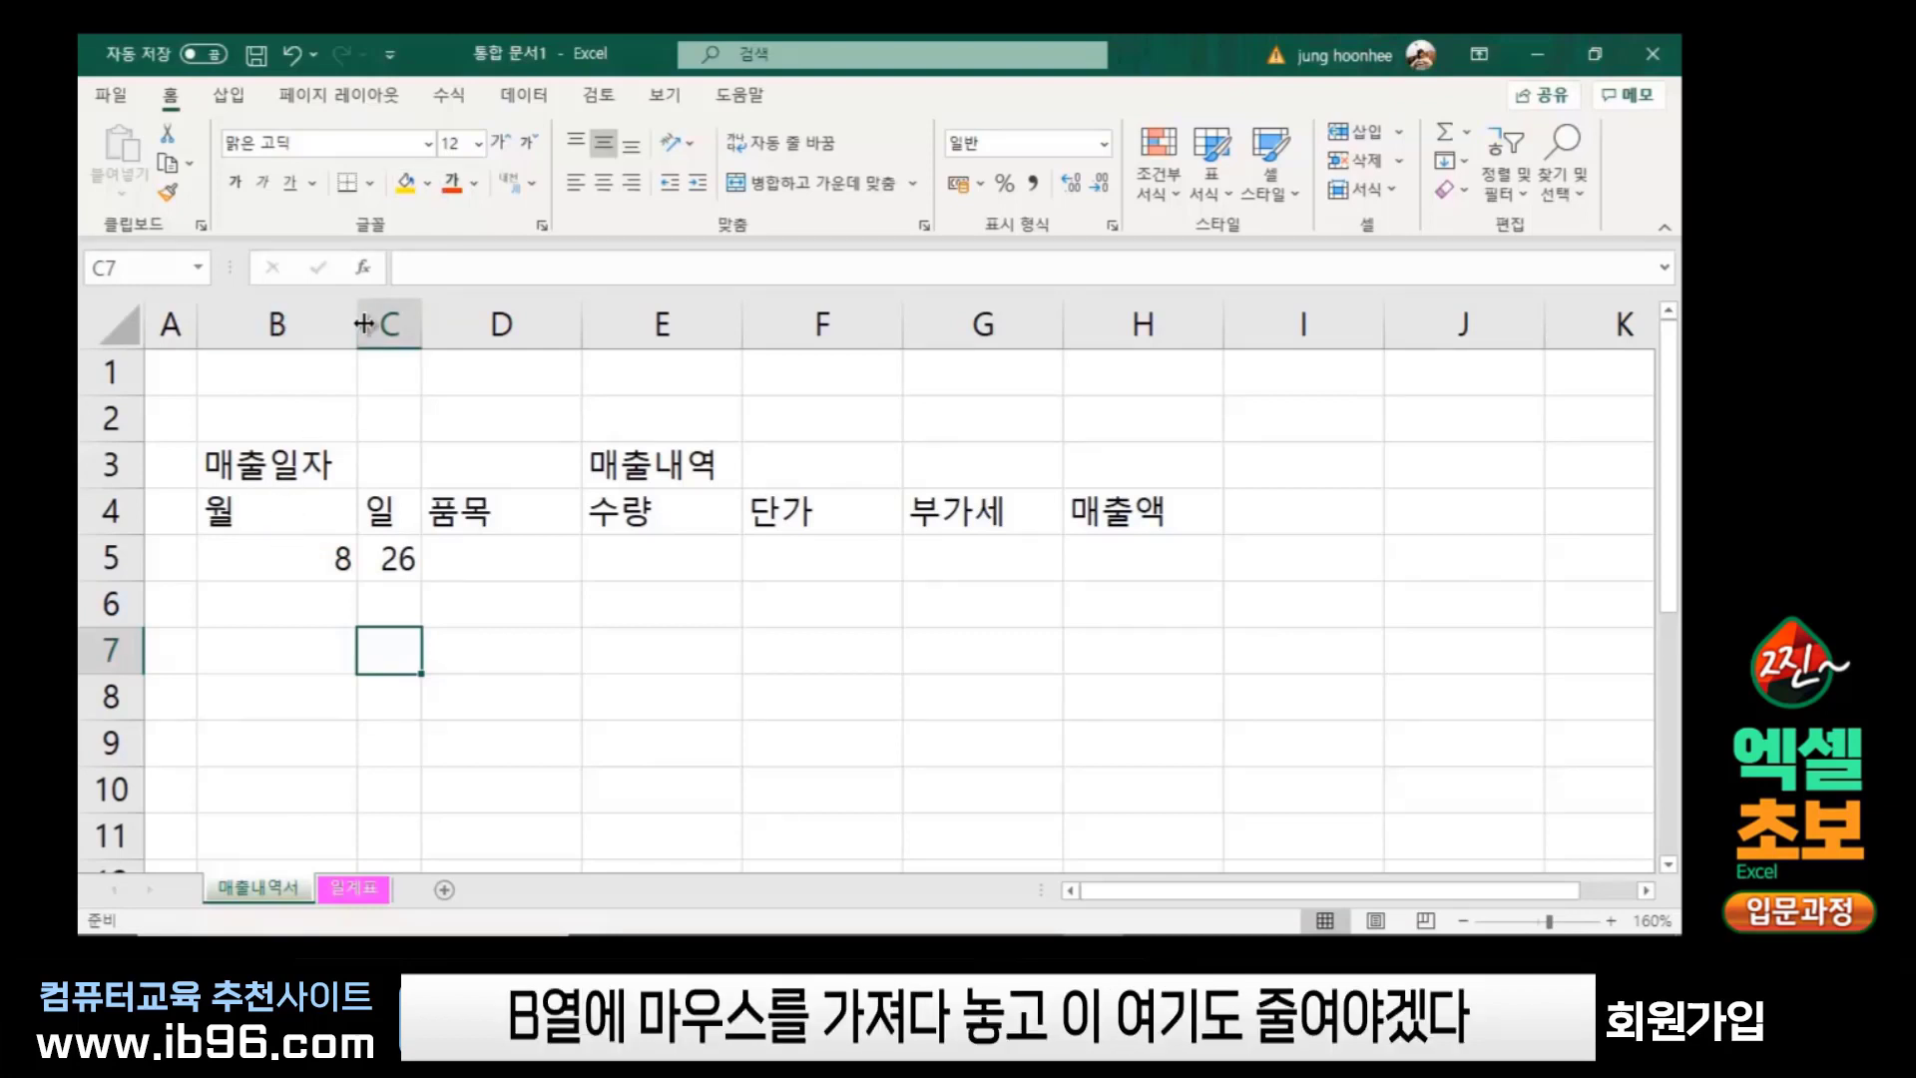
# Narrow column B slightly by dragging the B/C header border left
pyautogui.moveTo(358, 317); pyautogui.dragTo(354, 318)
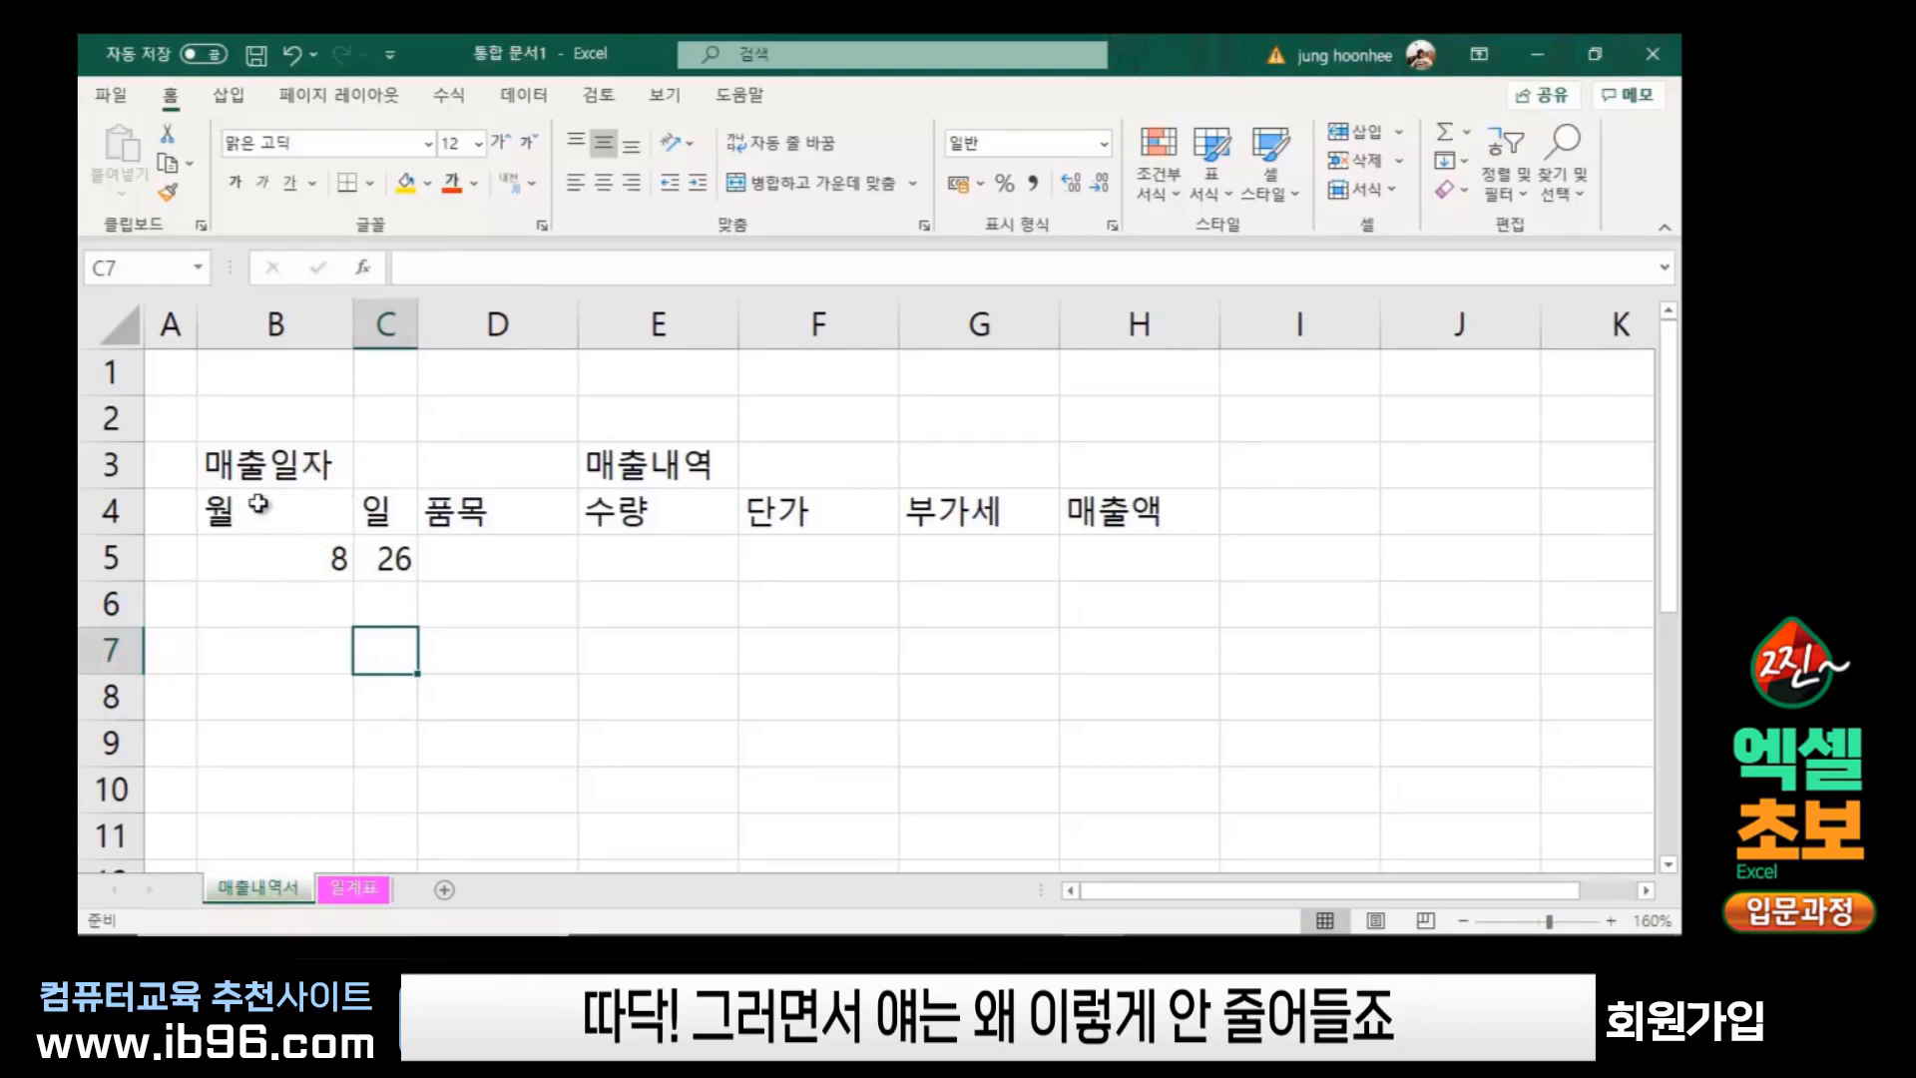
pyautogui.click(251, 464)
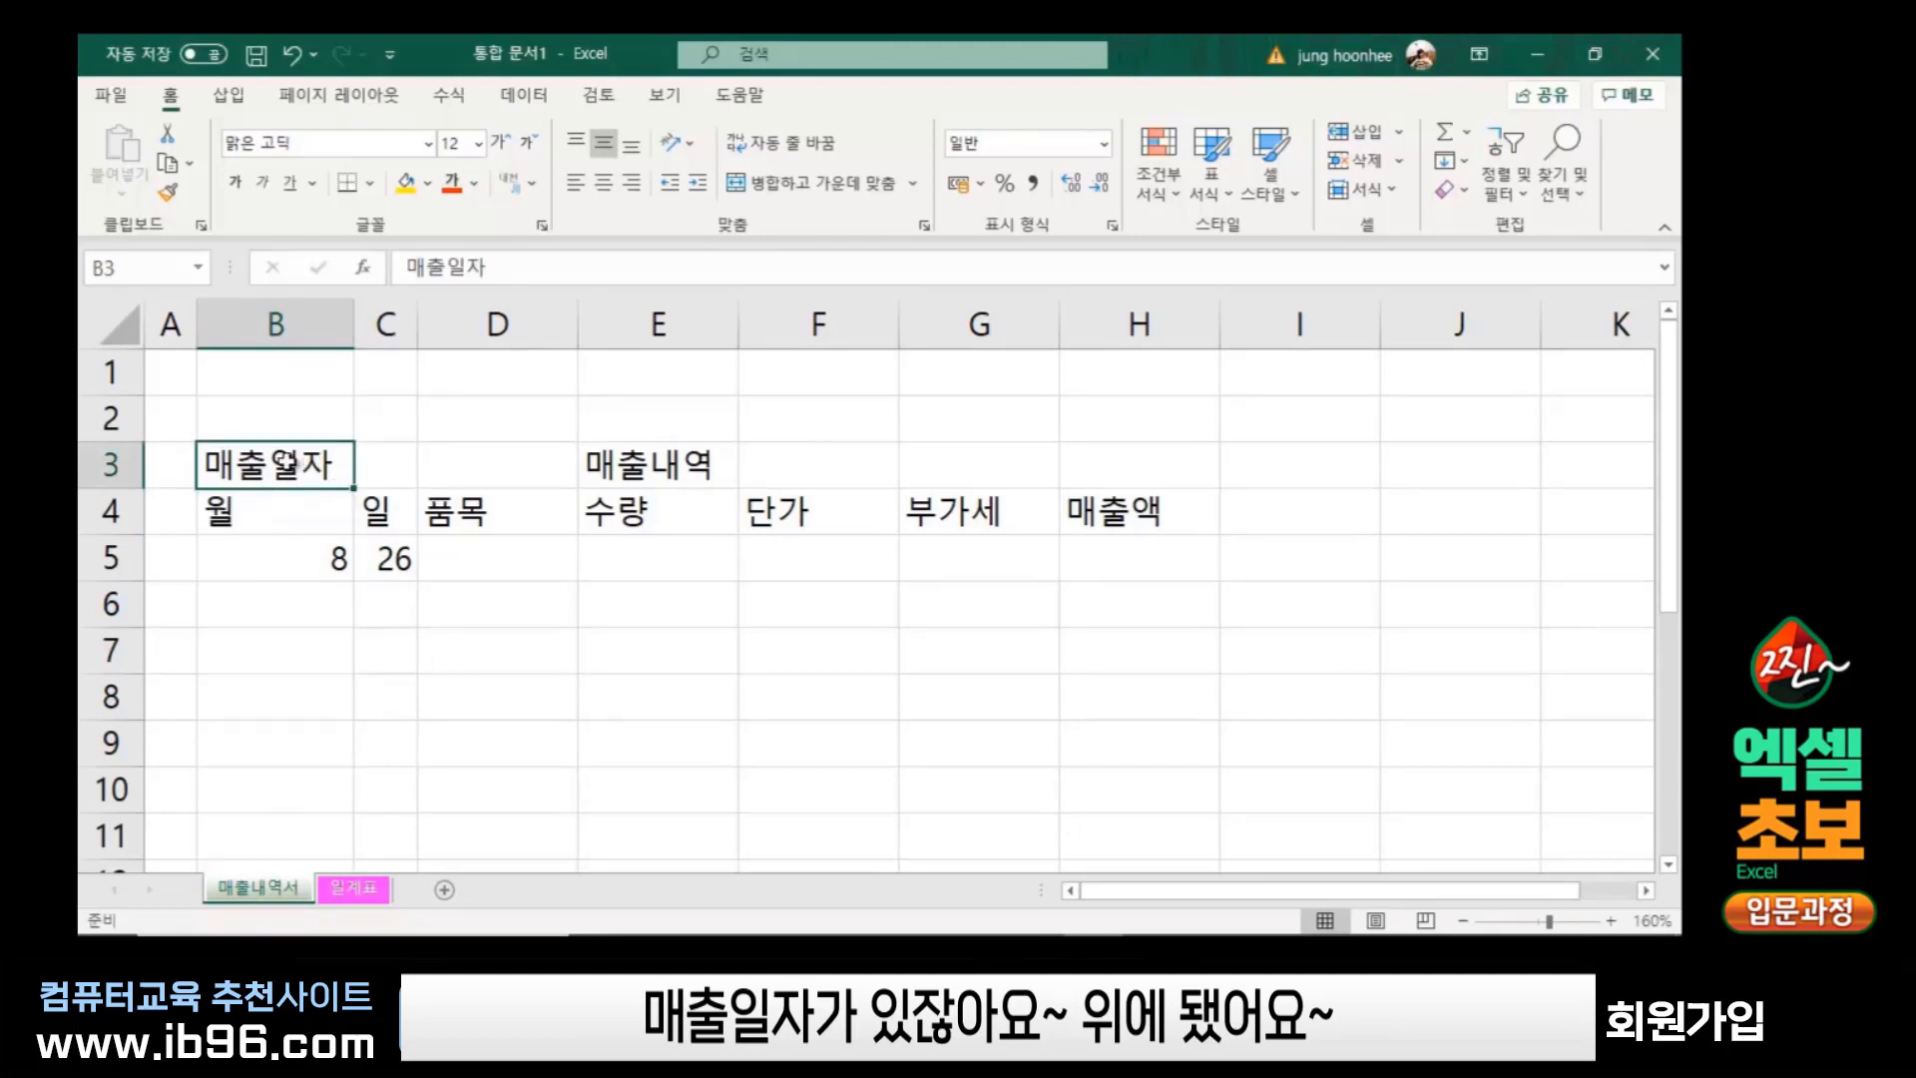
pyautogui.click(547, 683)
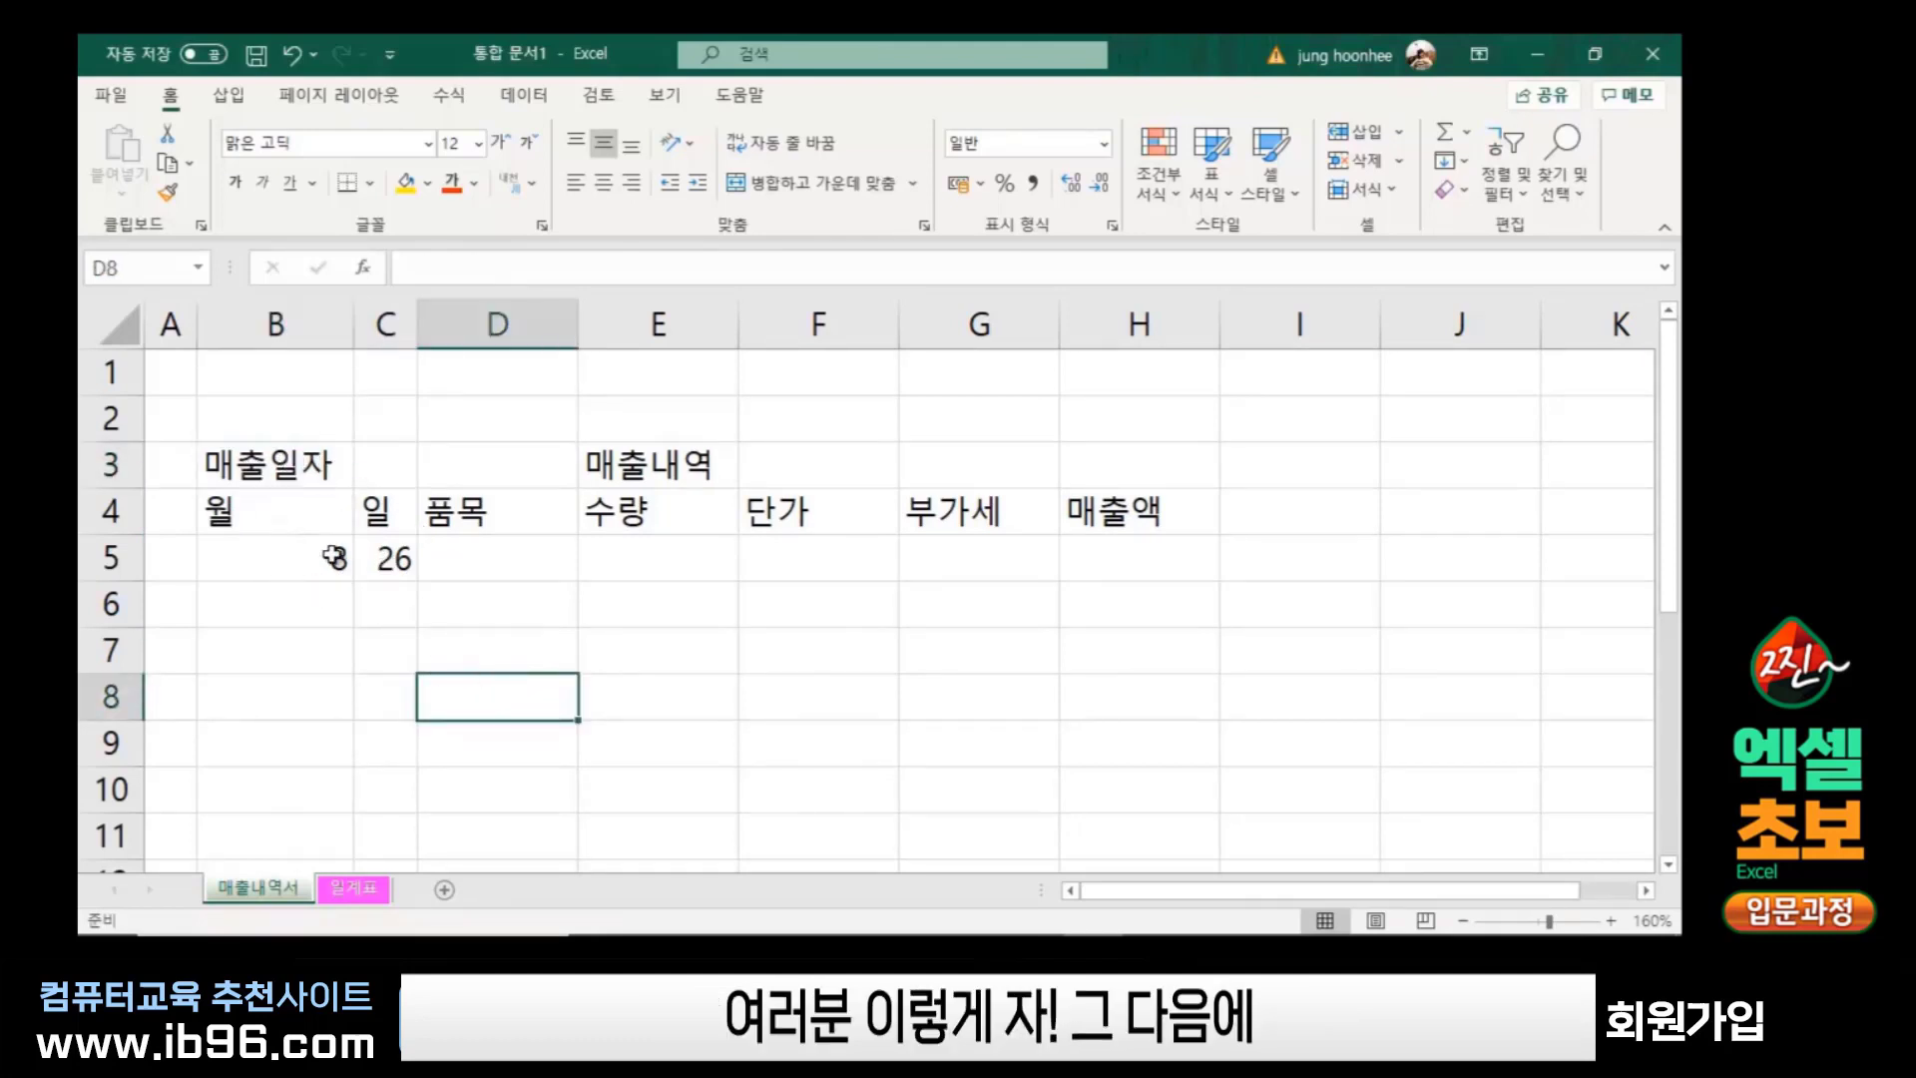
pyautogui.click(826, 597)
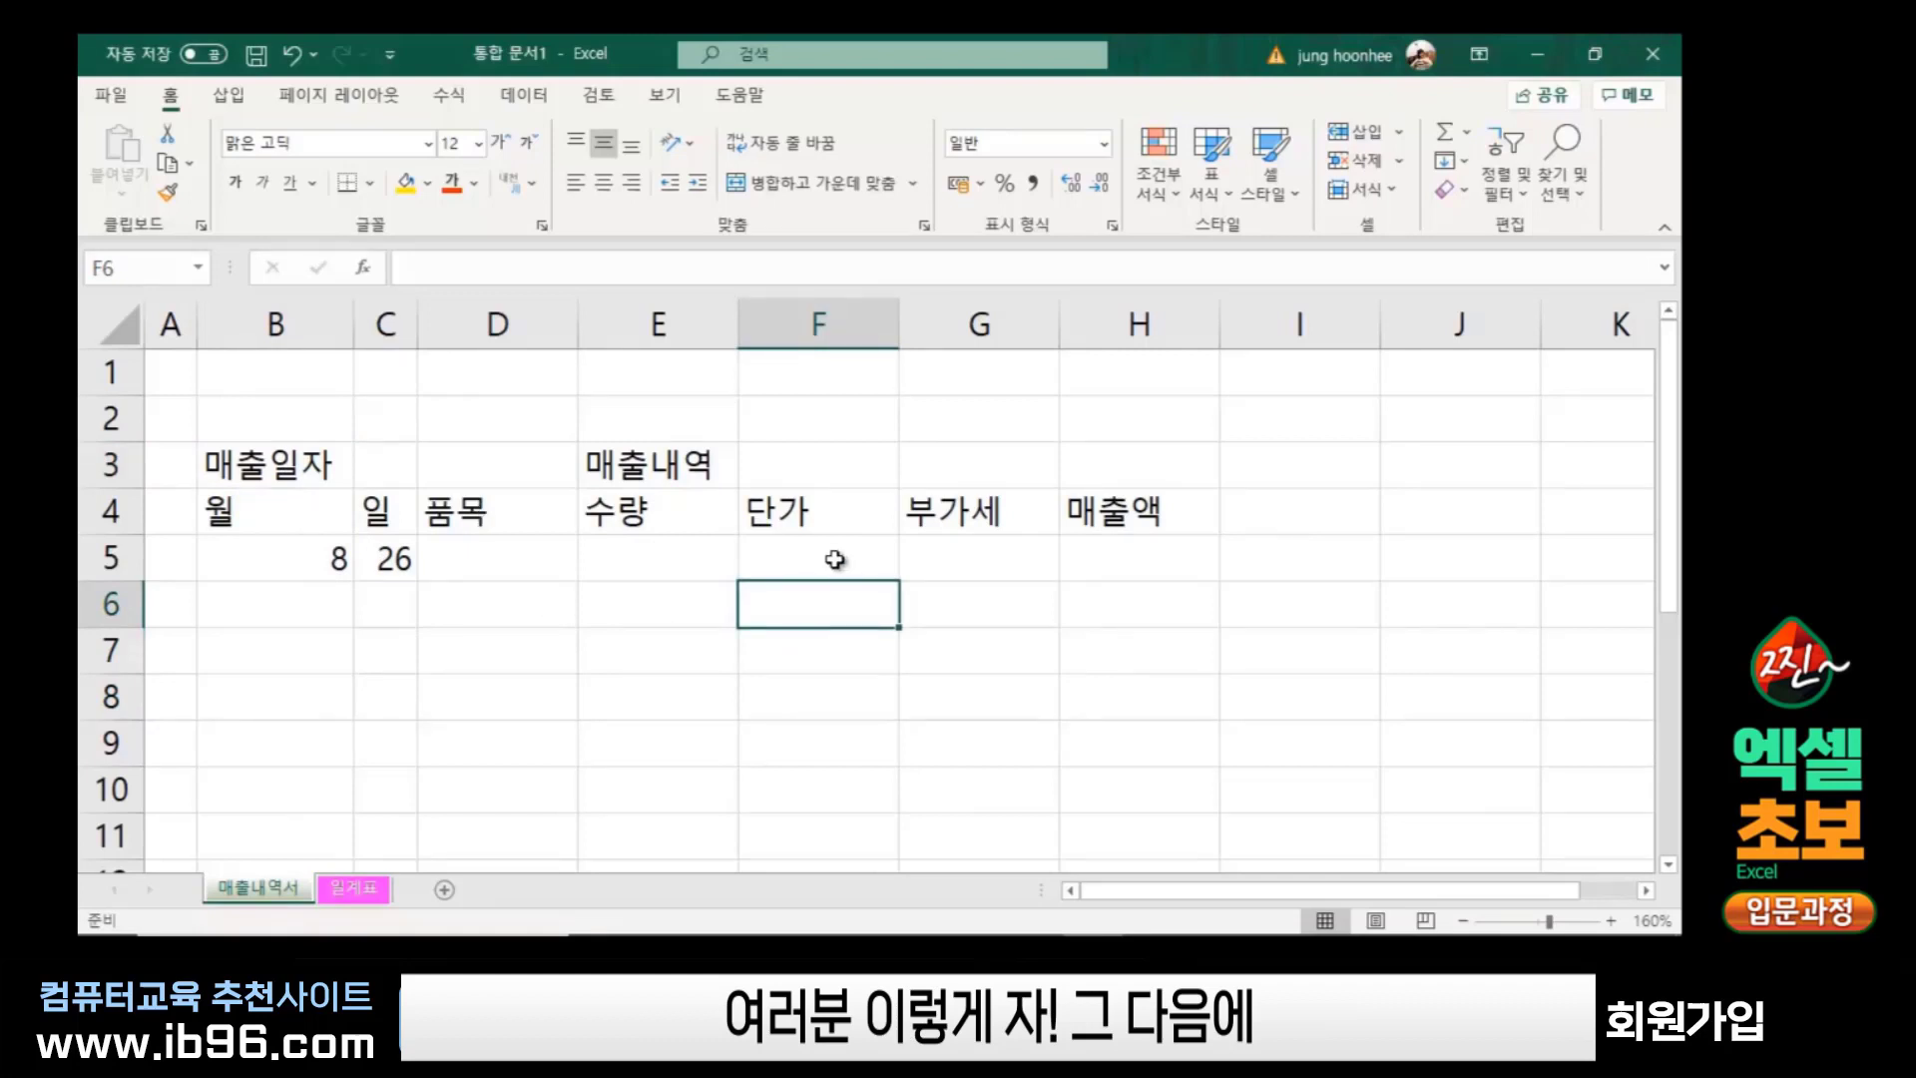
# Type 'LCD 모니터 17인치' into D5 under the 품목 header
pyautogui.click(515, 558)
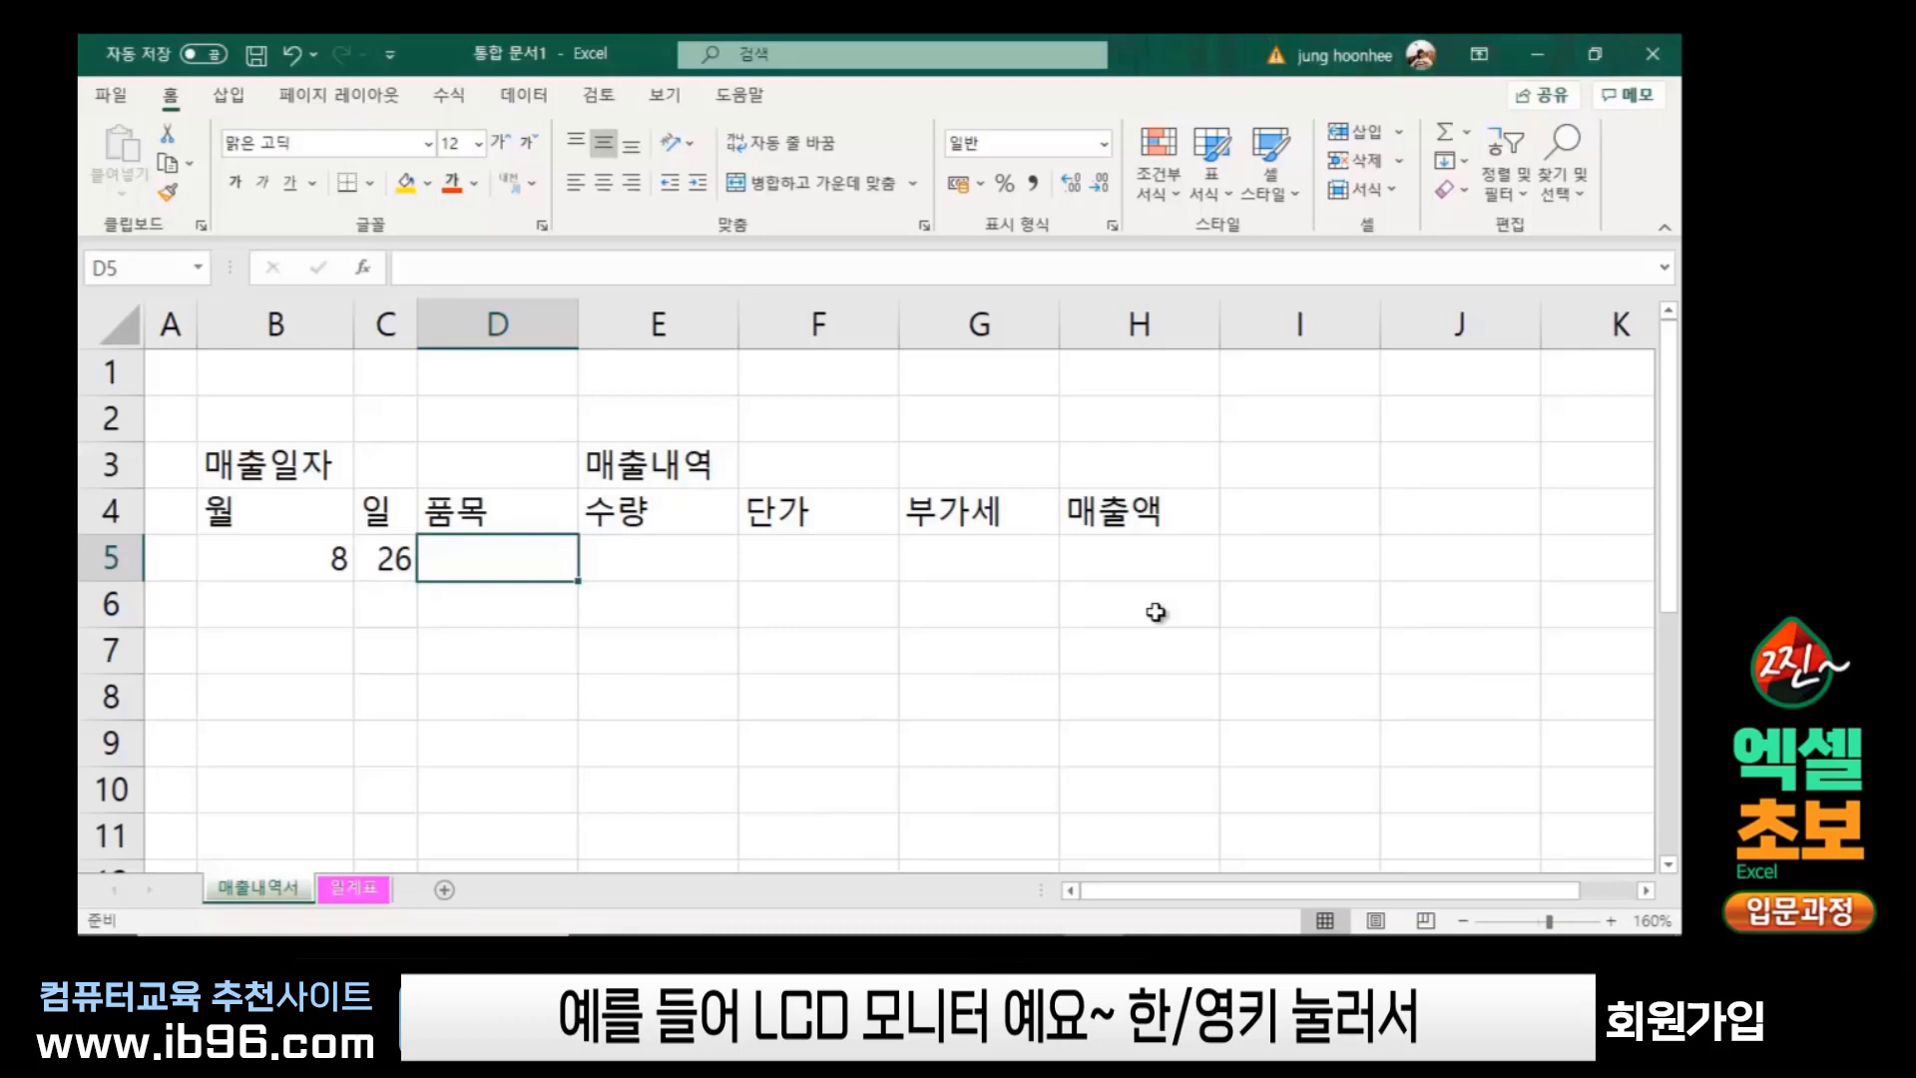
pyautogui.write('l')
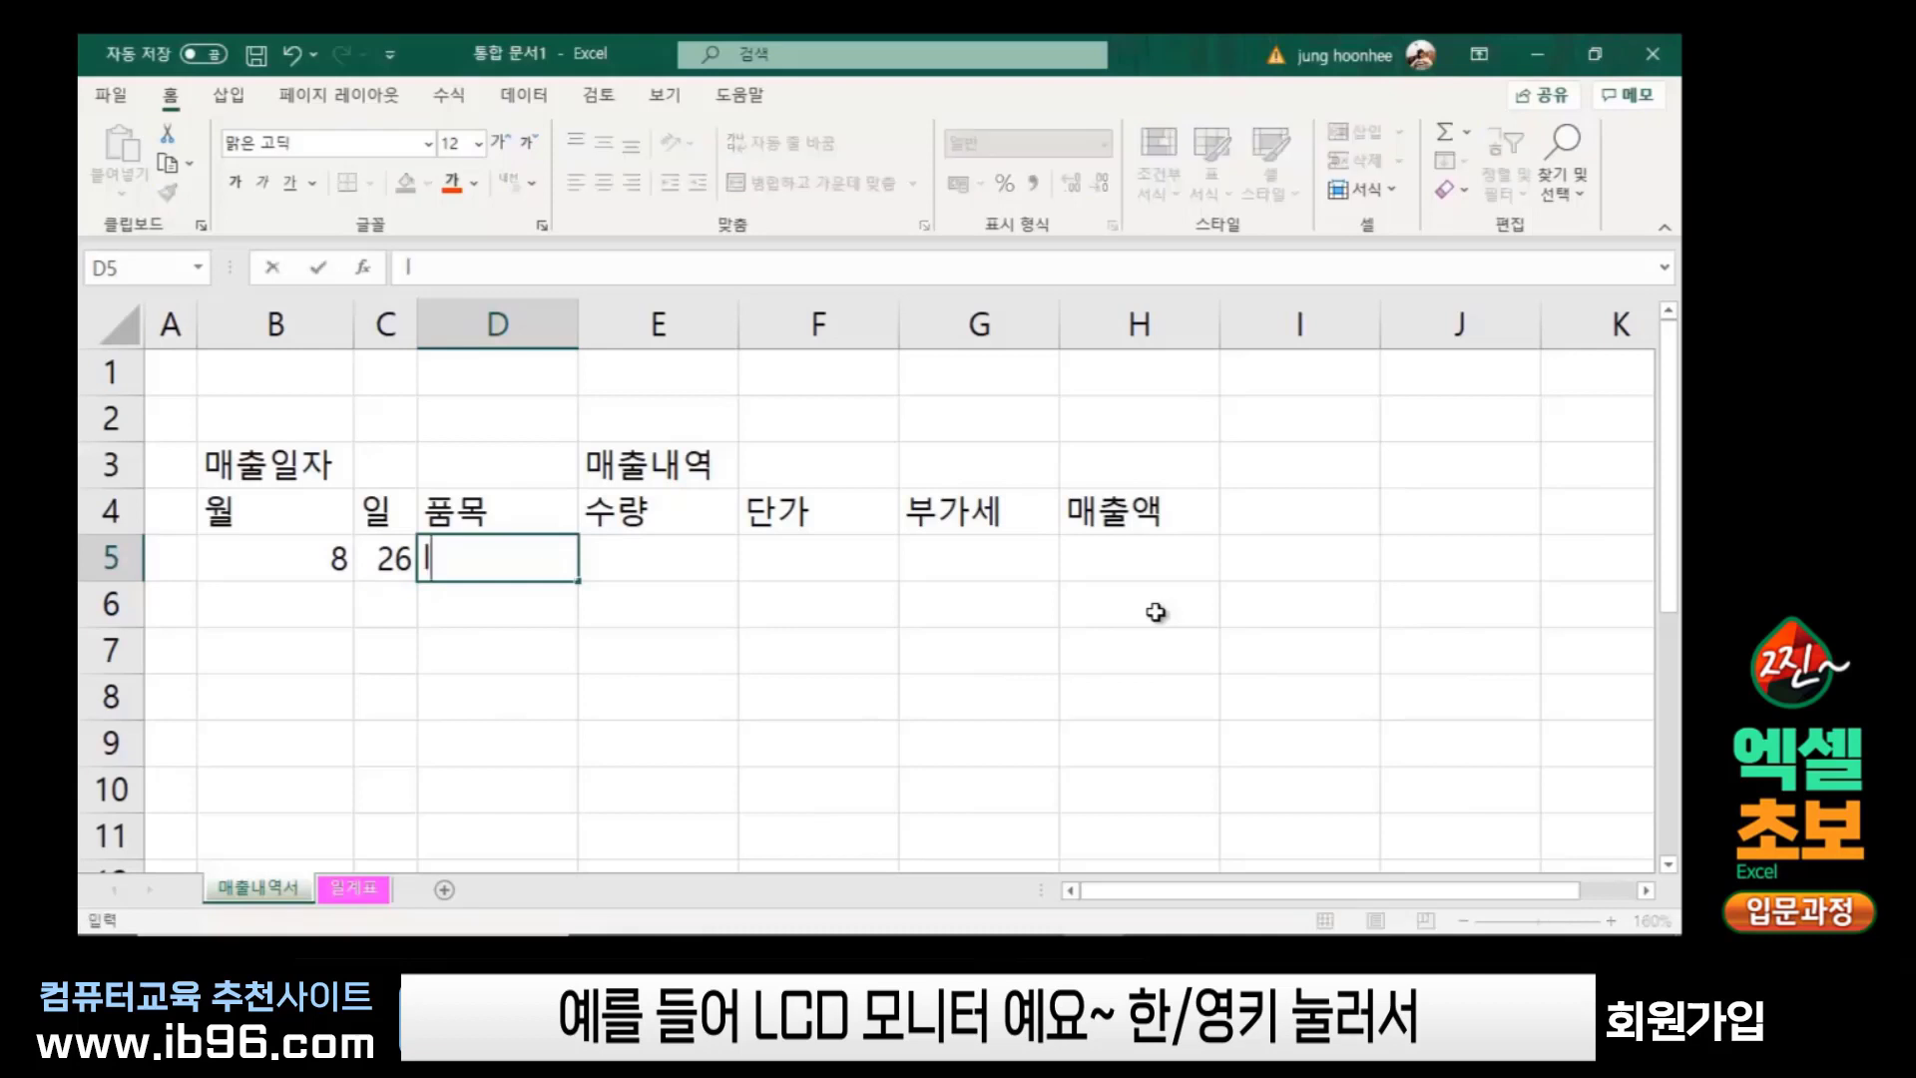
pyautogui.write('L')
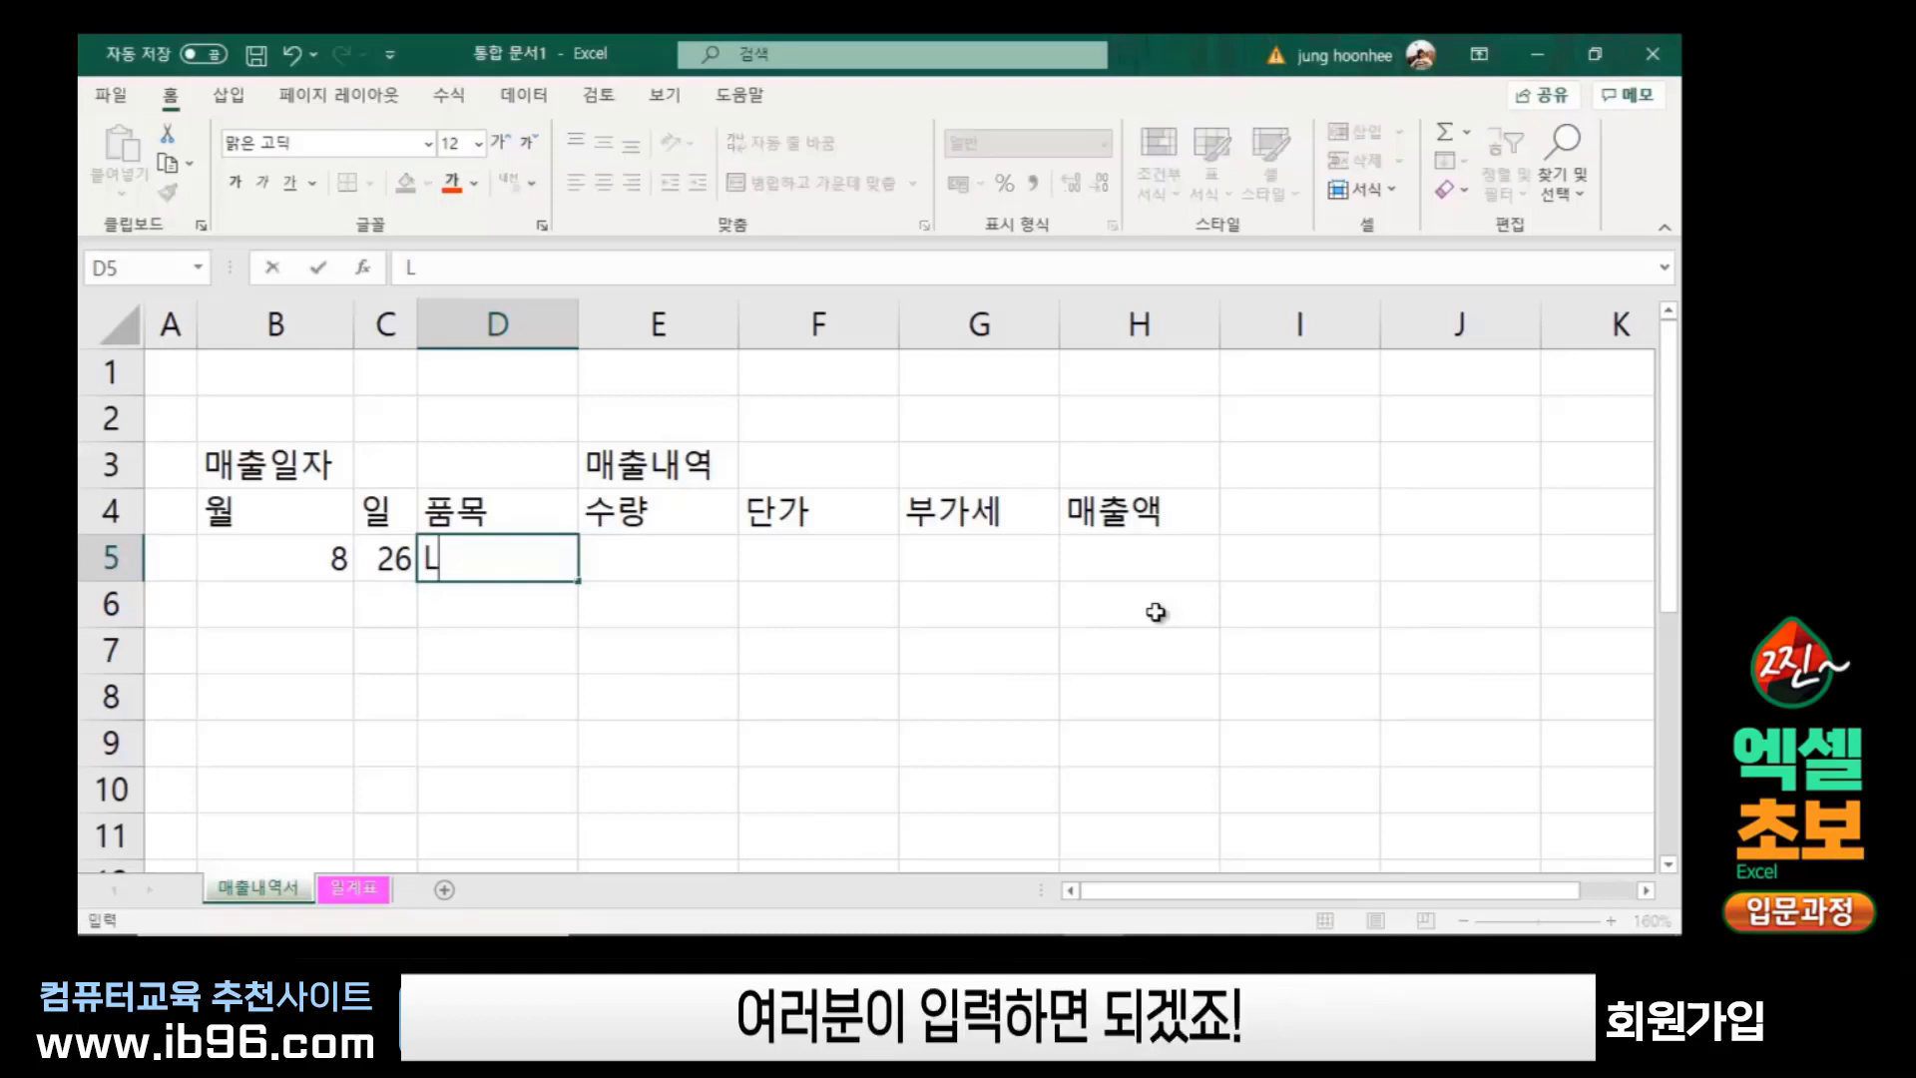
pyautogui.write('CD')
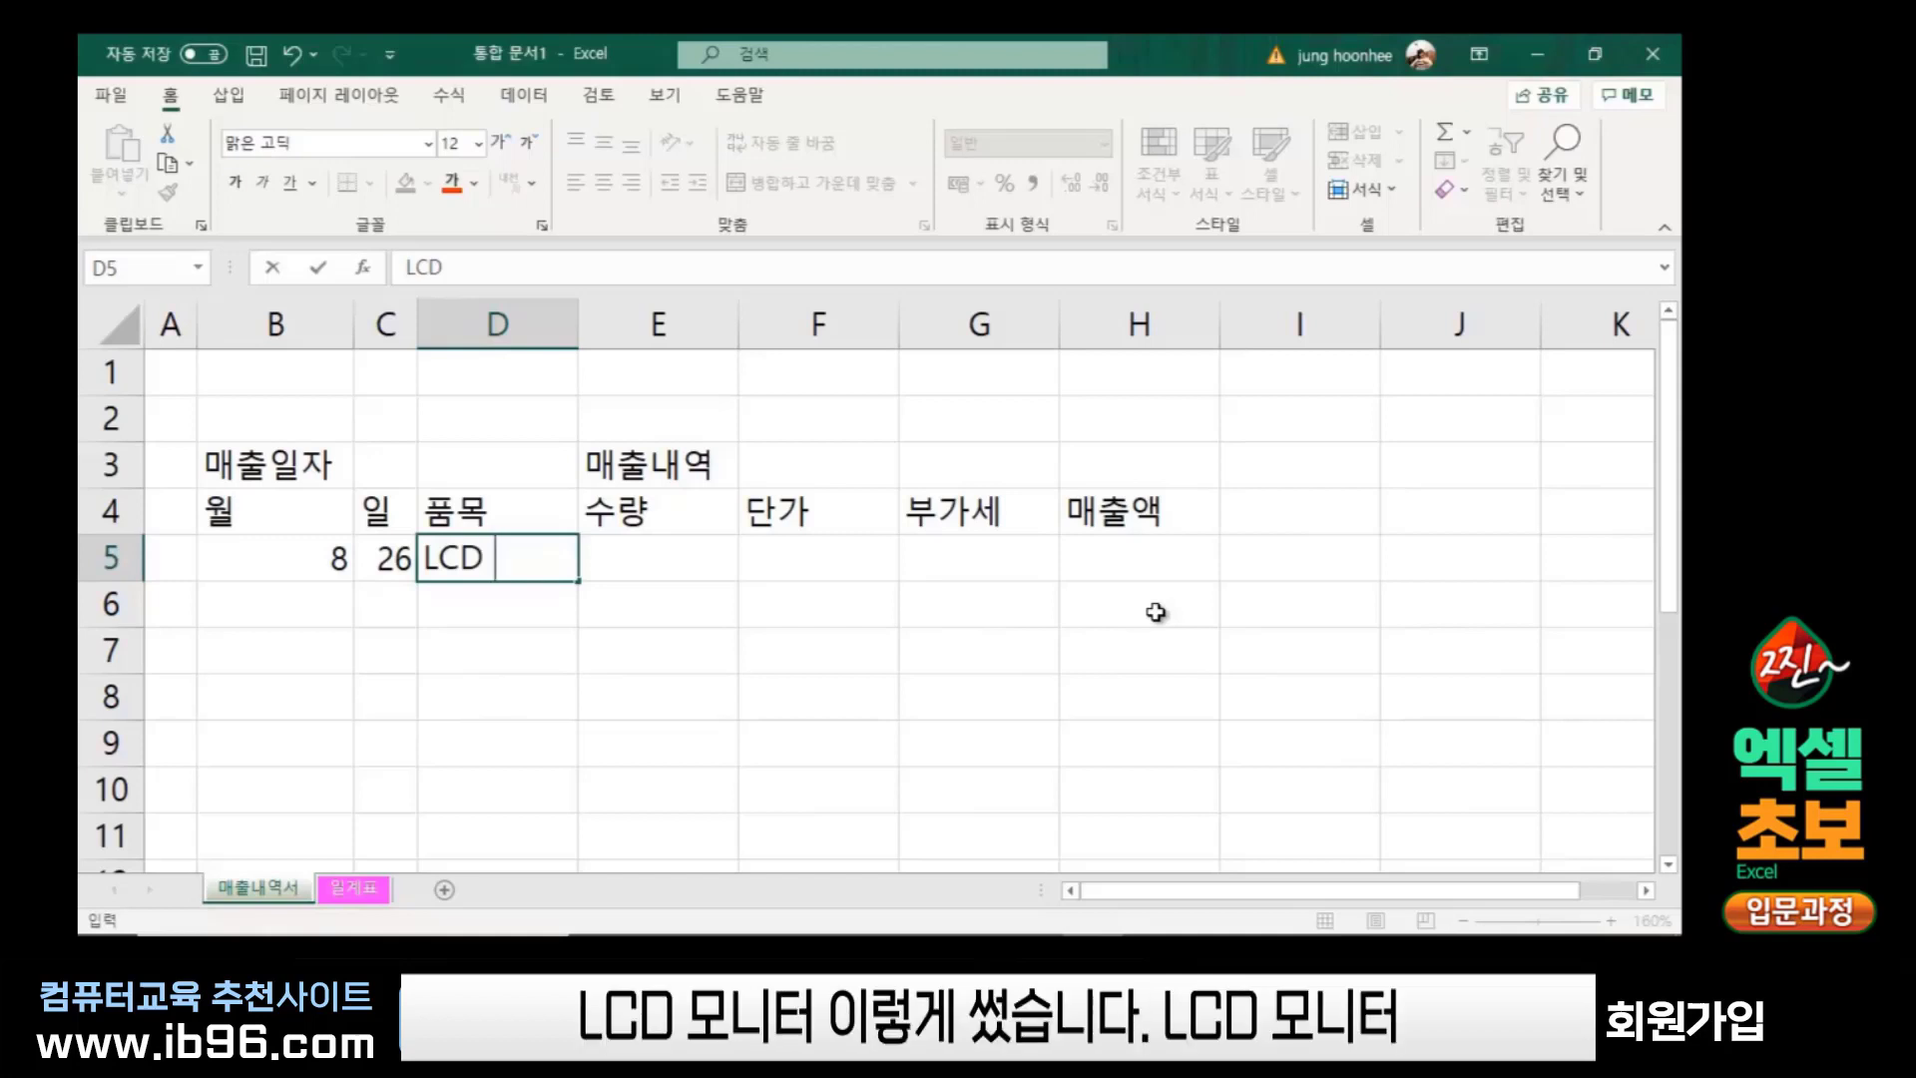
pyautogui.write(' 모니터')
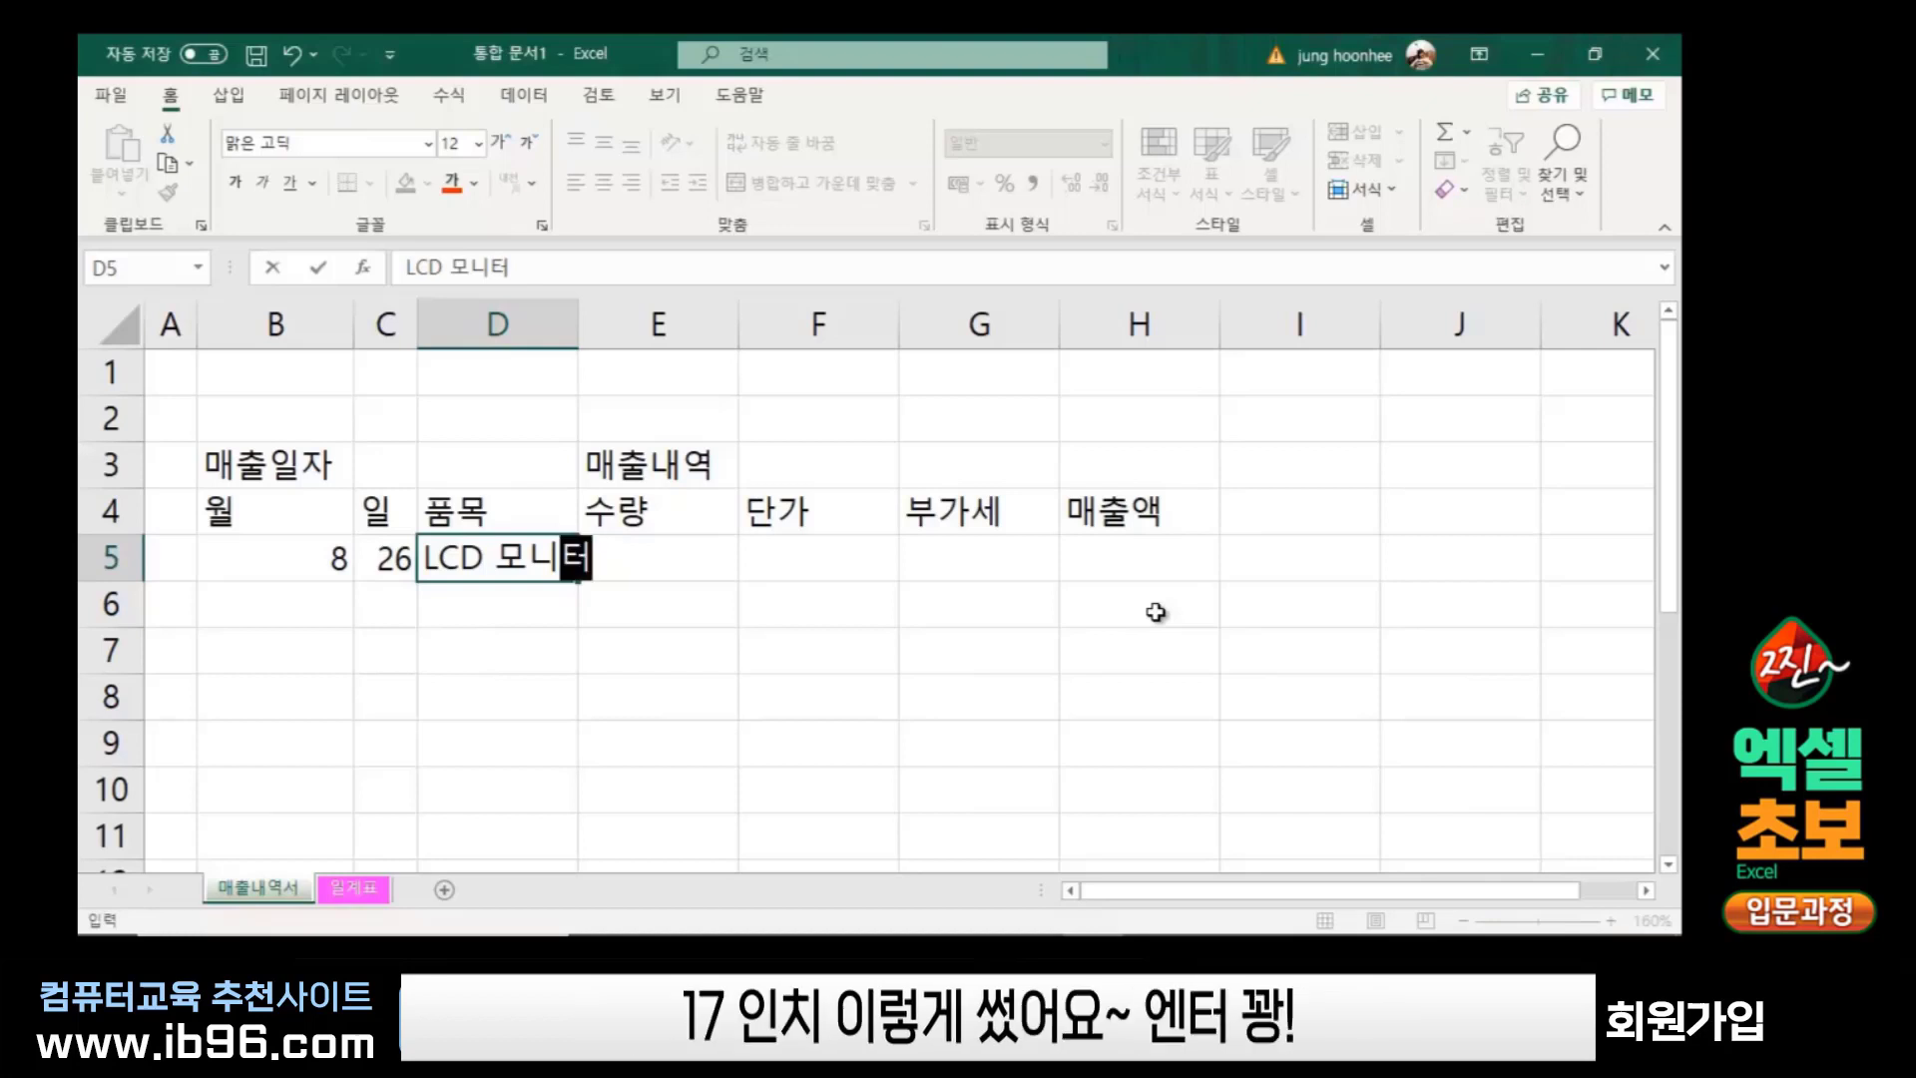
pyautogui.write(' 17')
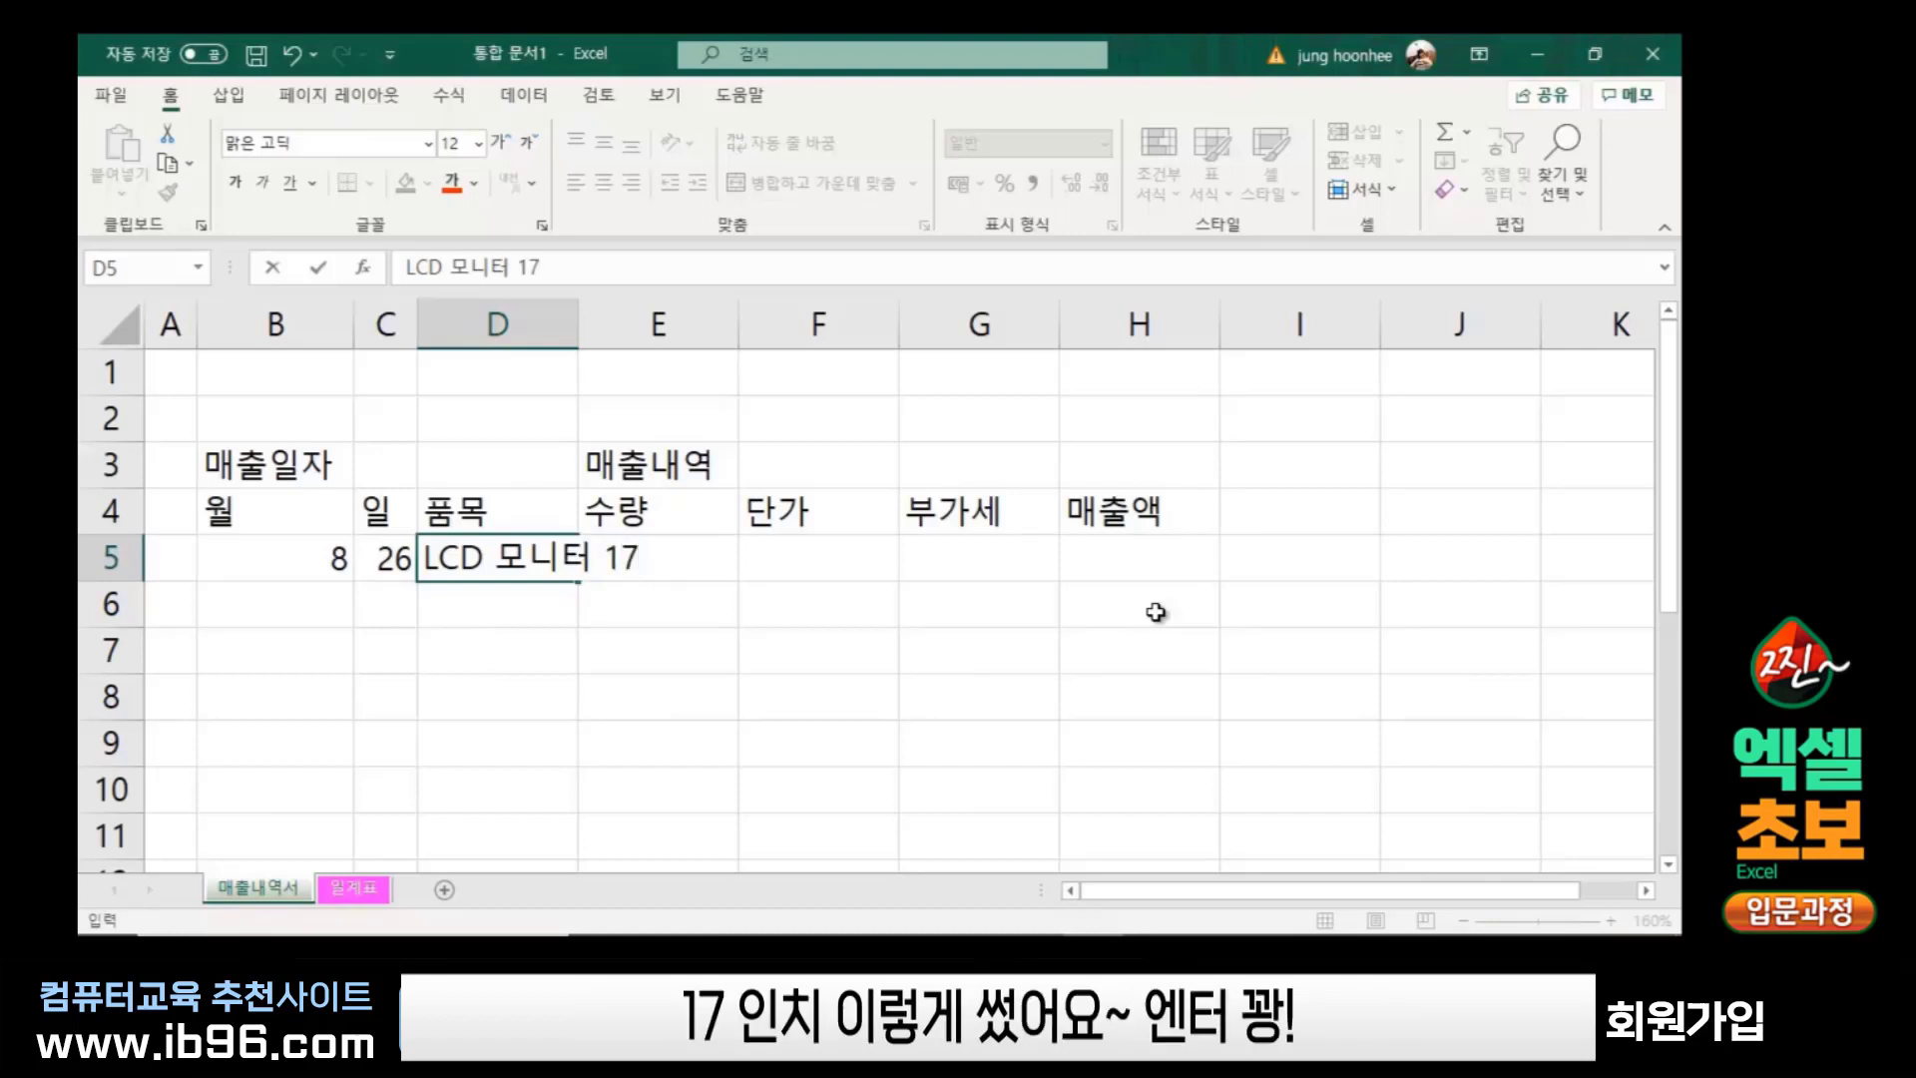
pyautogui.write('인치')
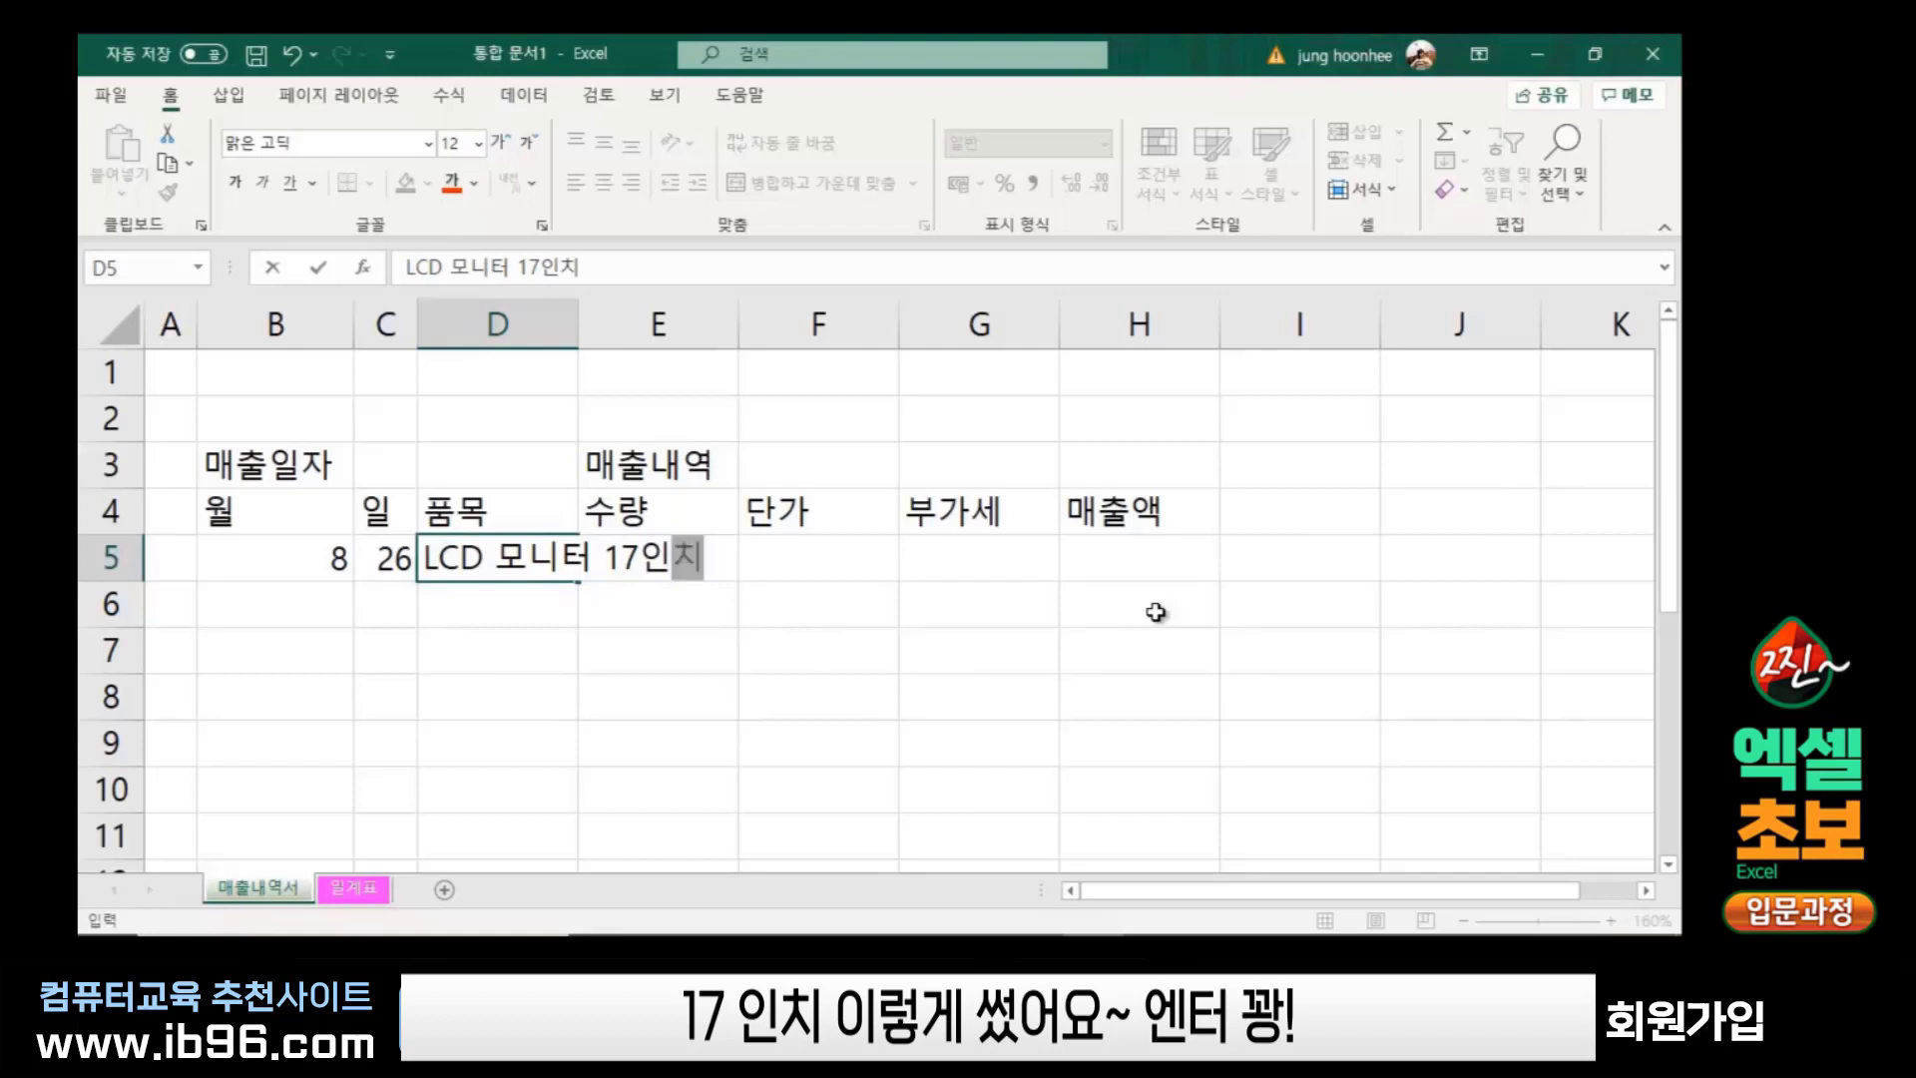
pyautogui.press('Return')
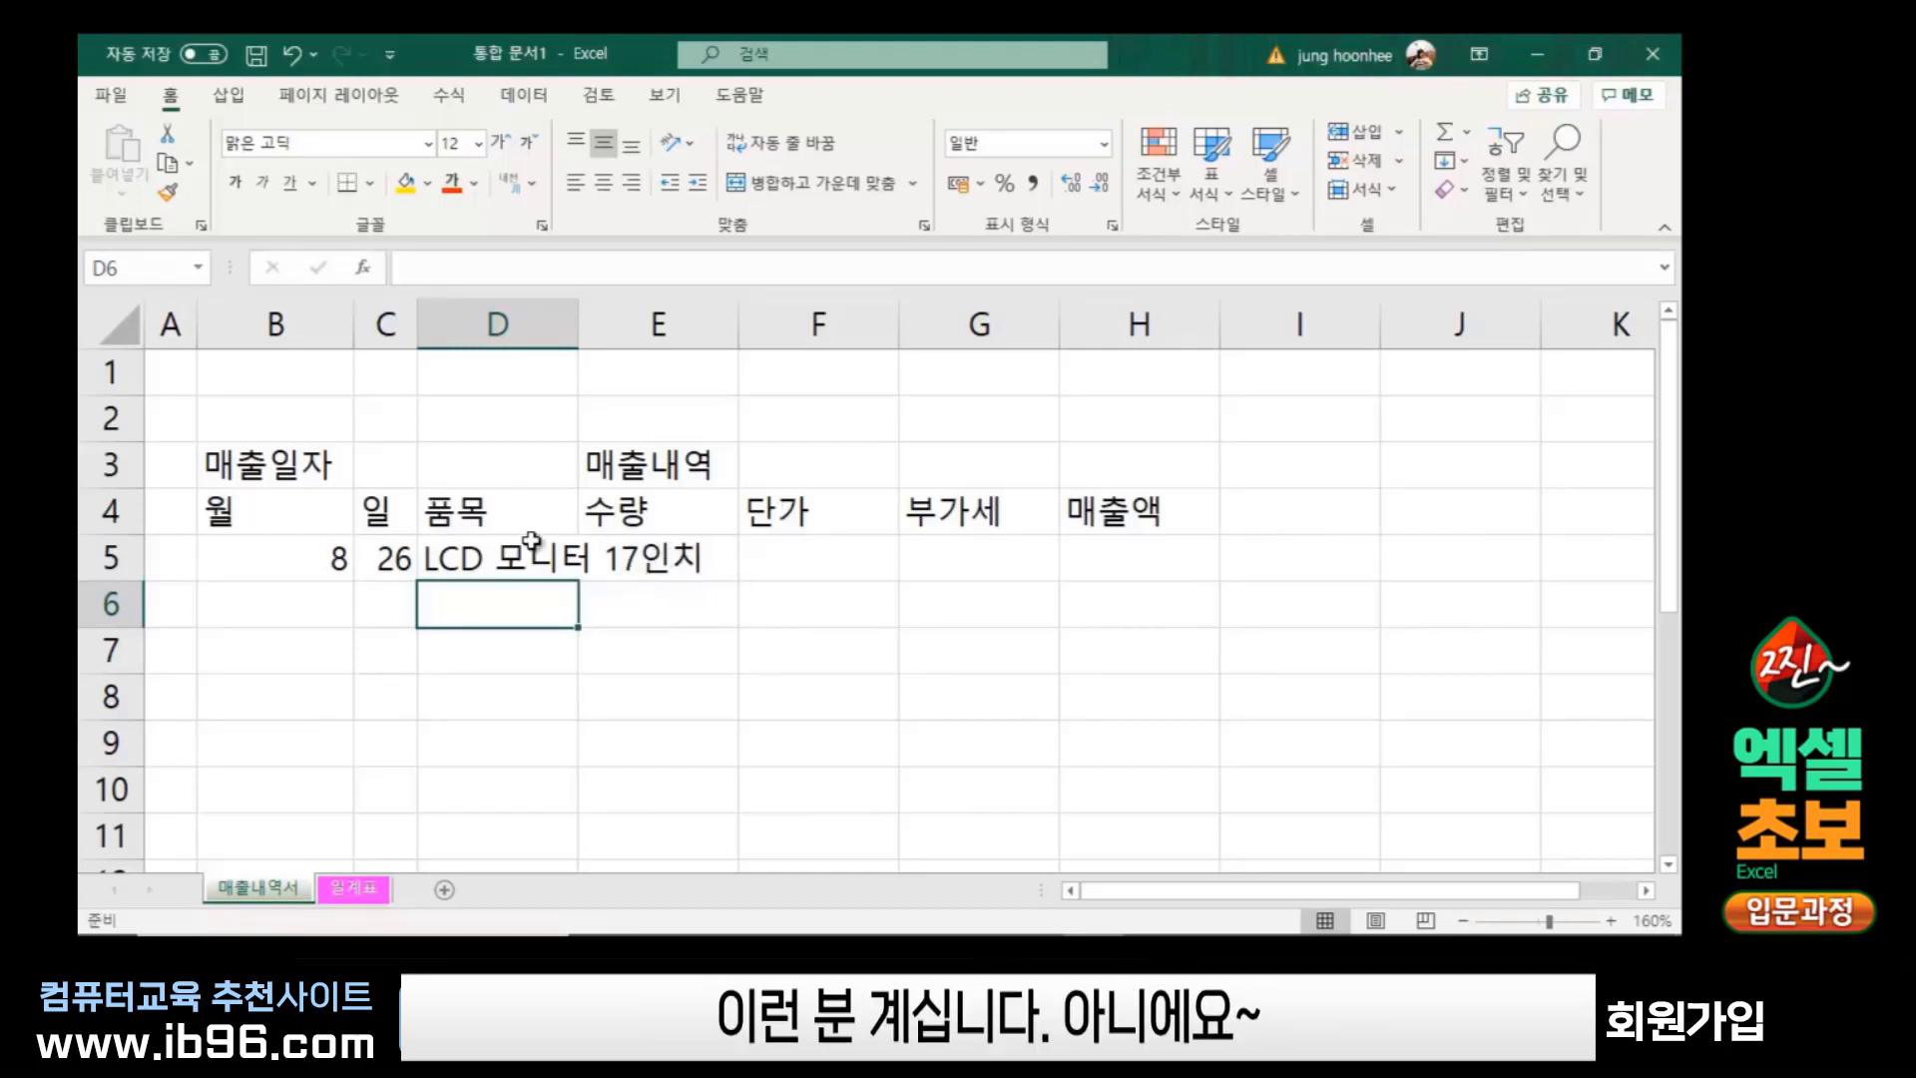
# Show D5 holds the text while E5 is empty, then AutoFit column D to 'LCD 모니터 17인치'
pyautogui.click(479, 546)
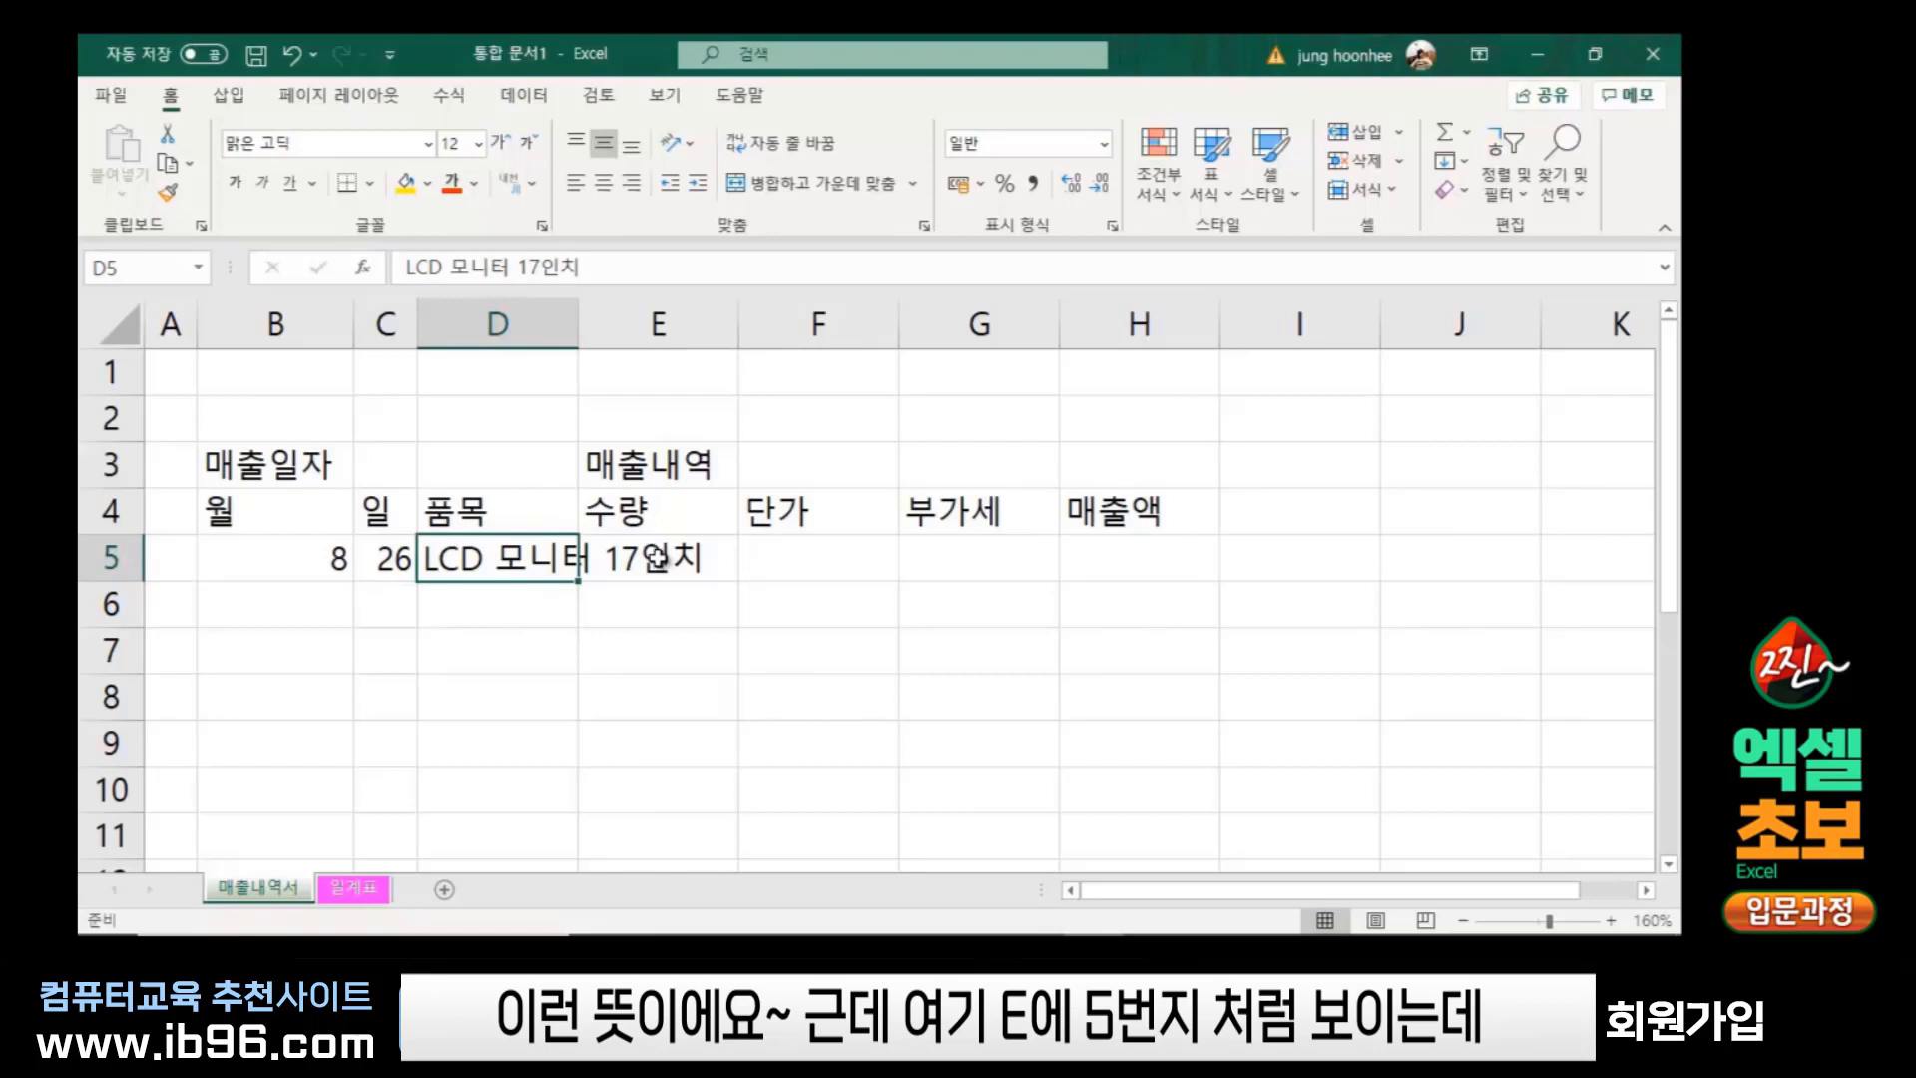
pyautogui.click(656, 557)
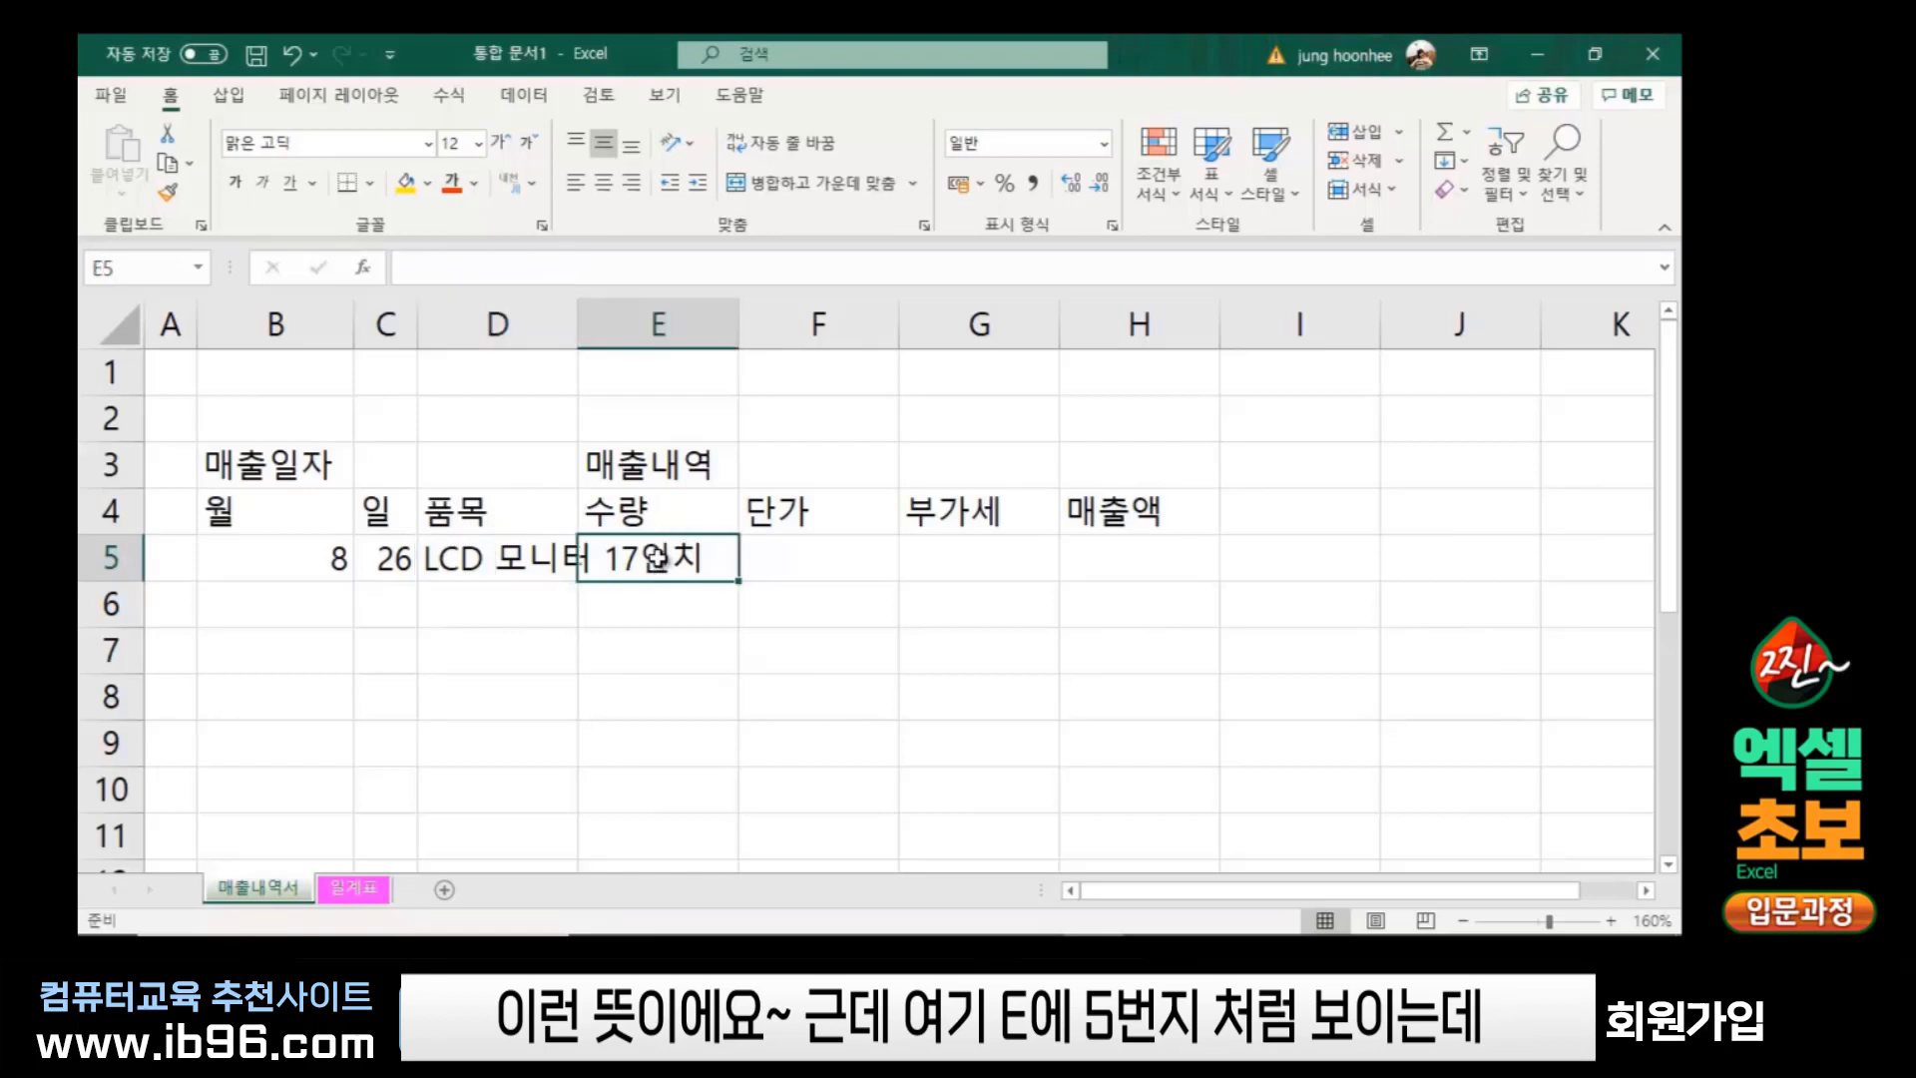
pyautogui.click(498, 548)
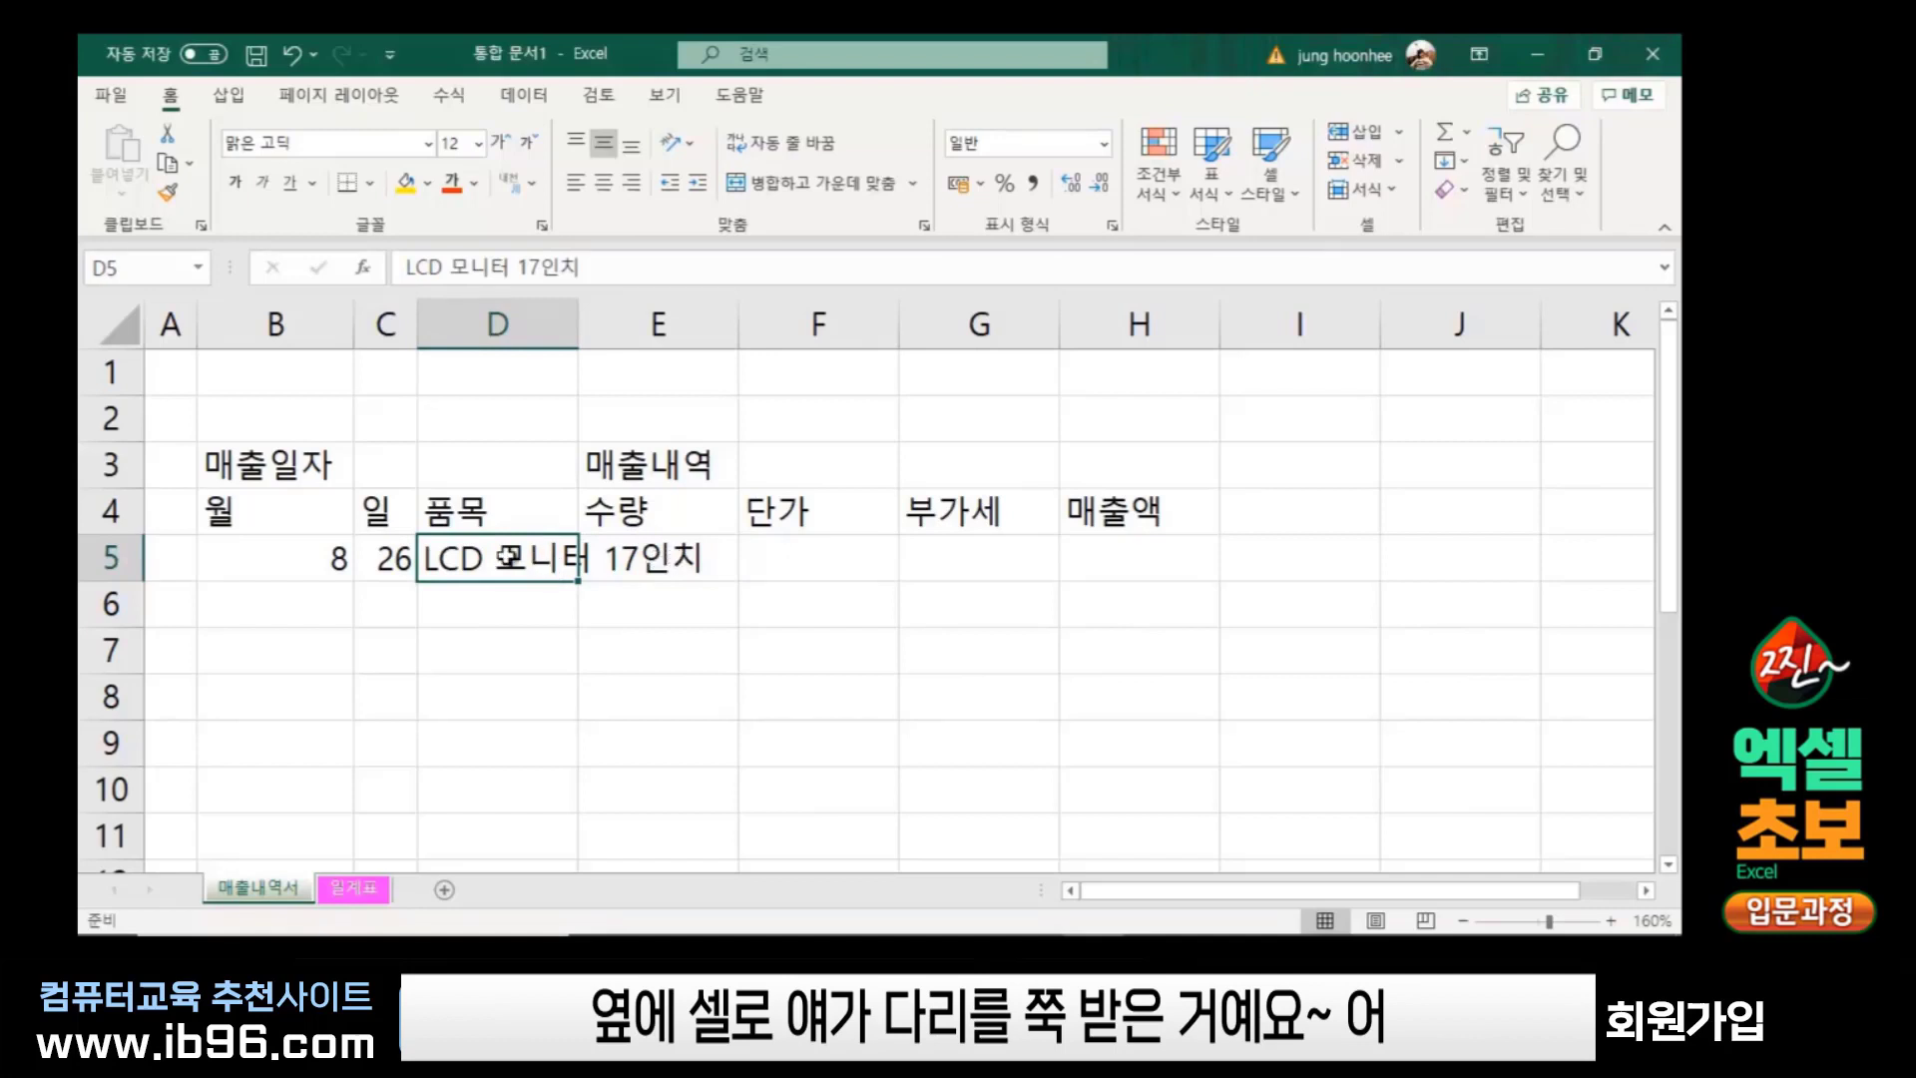
pyautogui.click(698, 556)
pyautogui.click(523, 557)
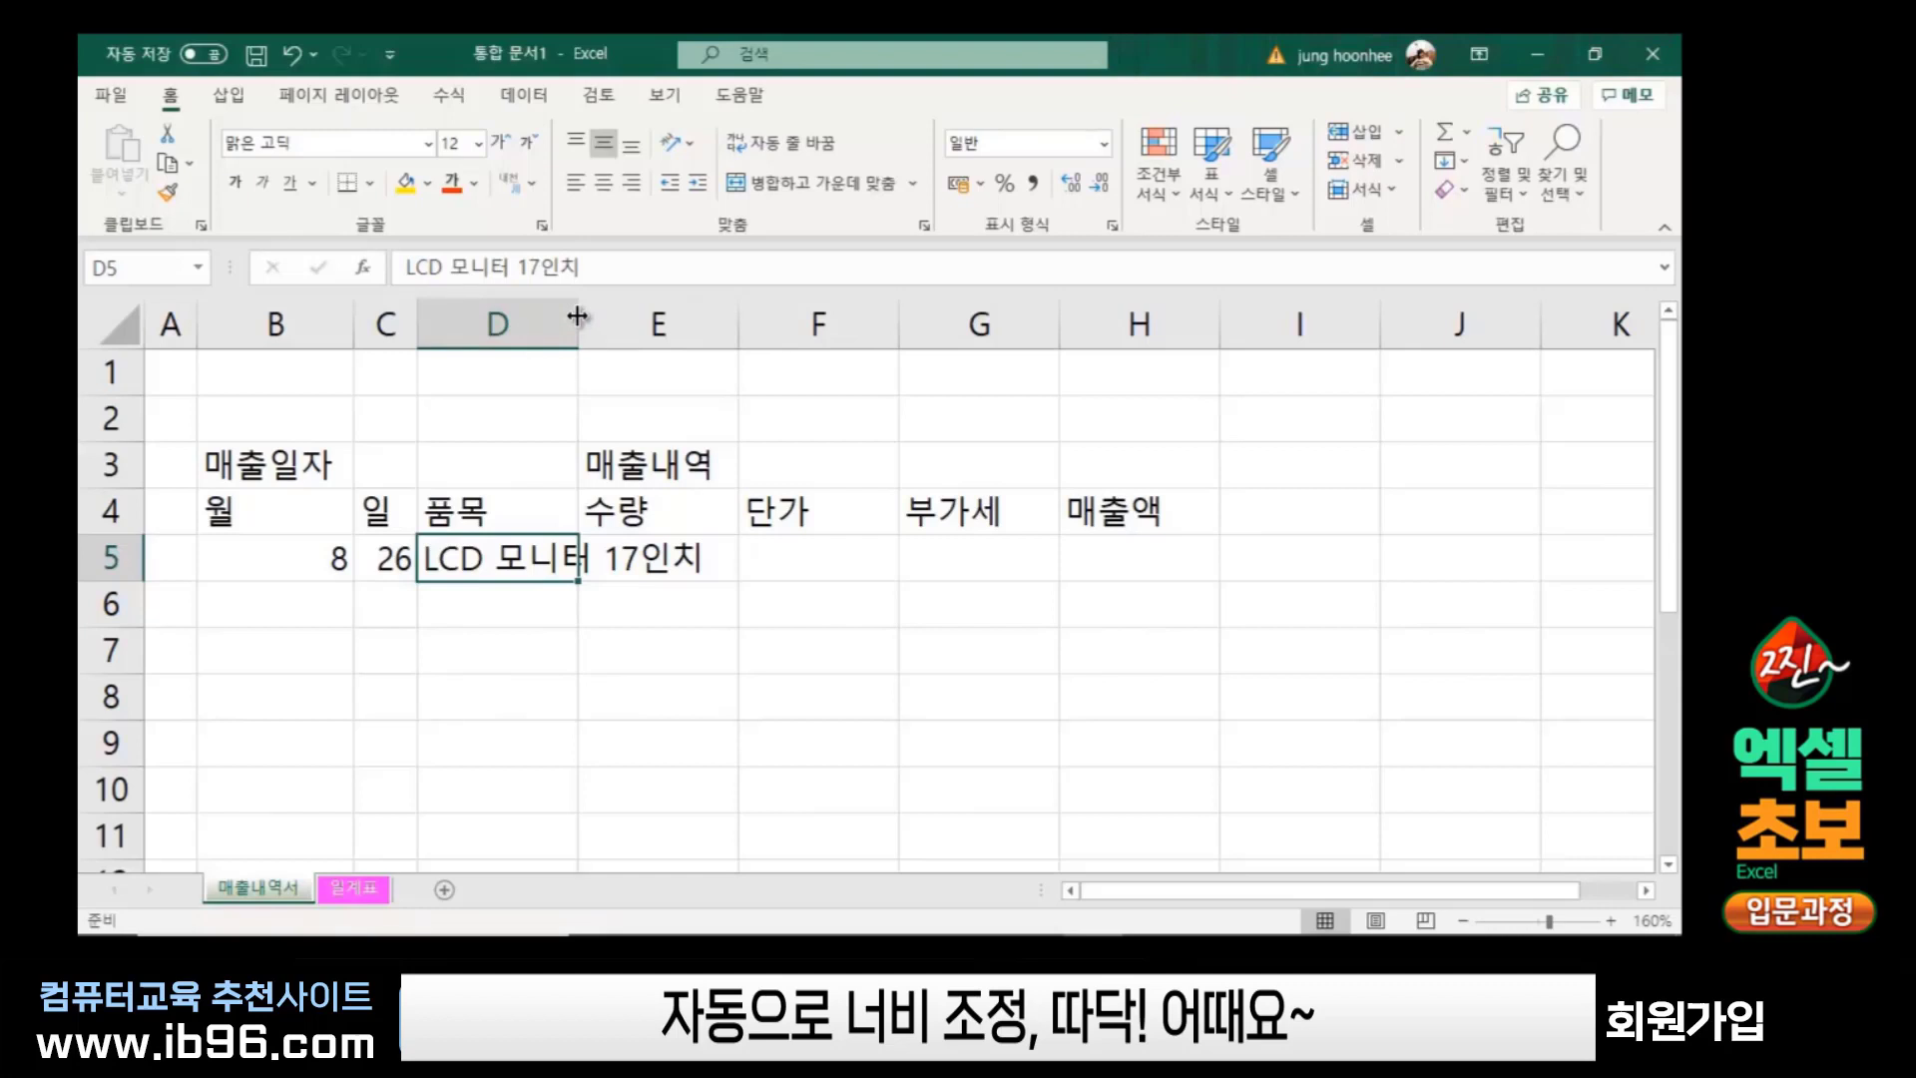
pyautogui.doubleClick(576, 317)
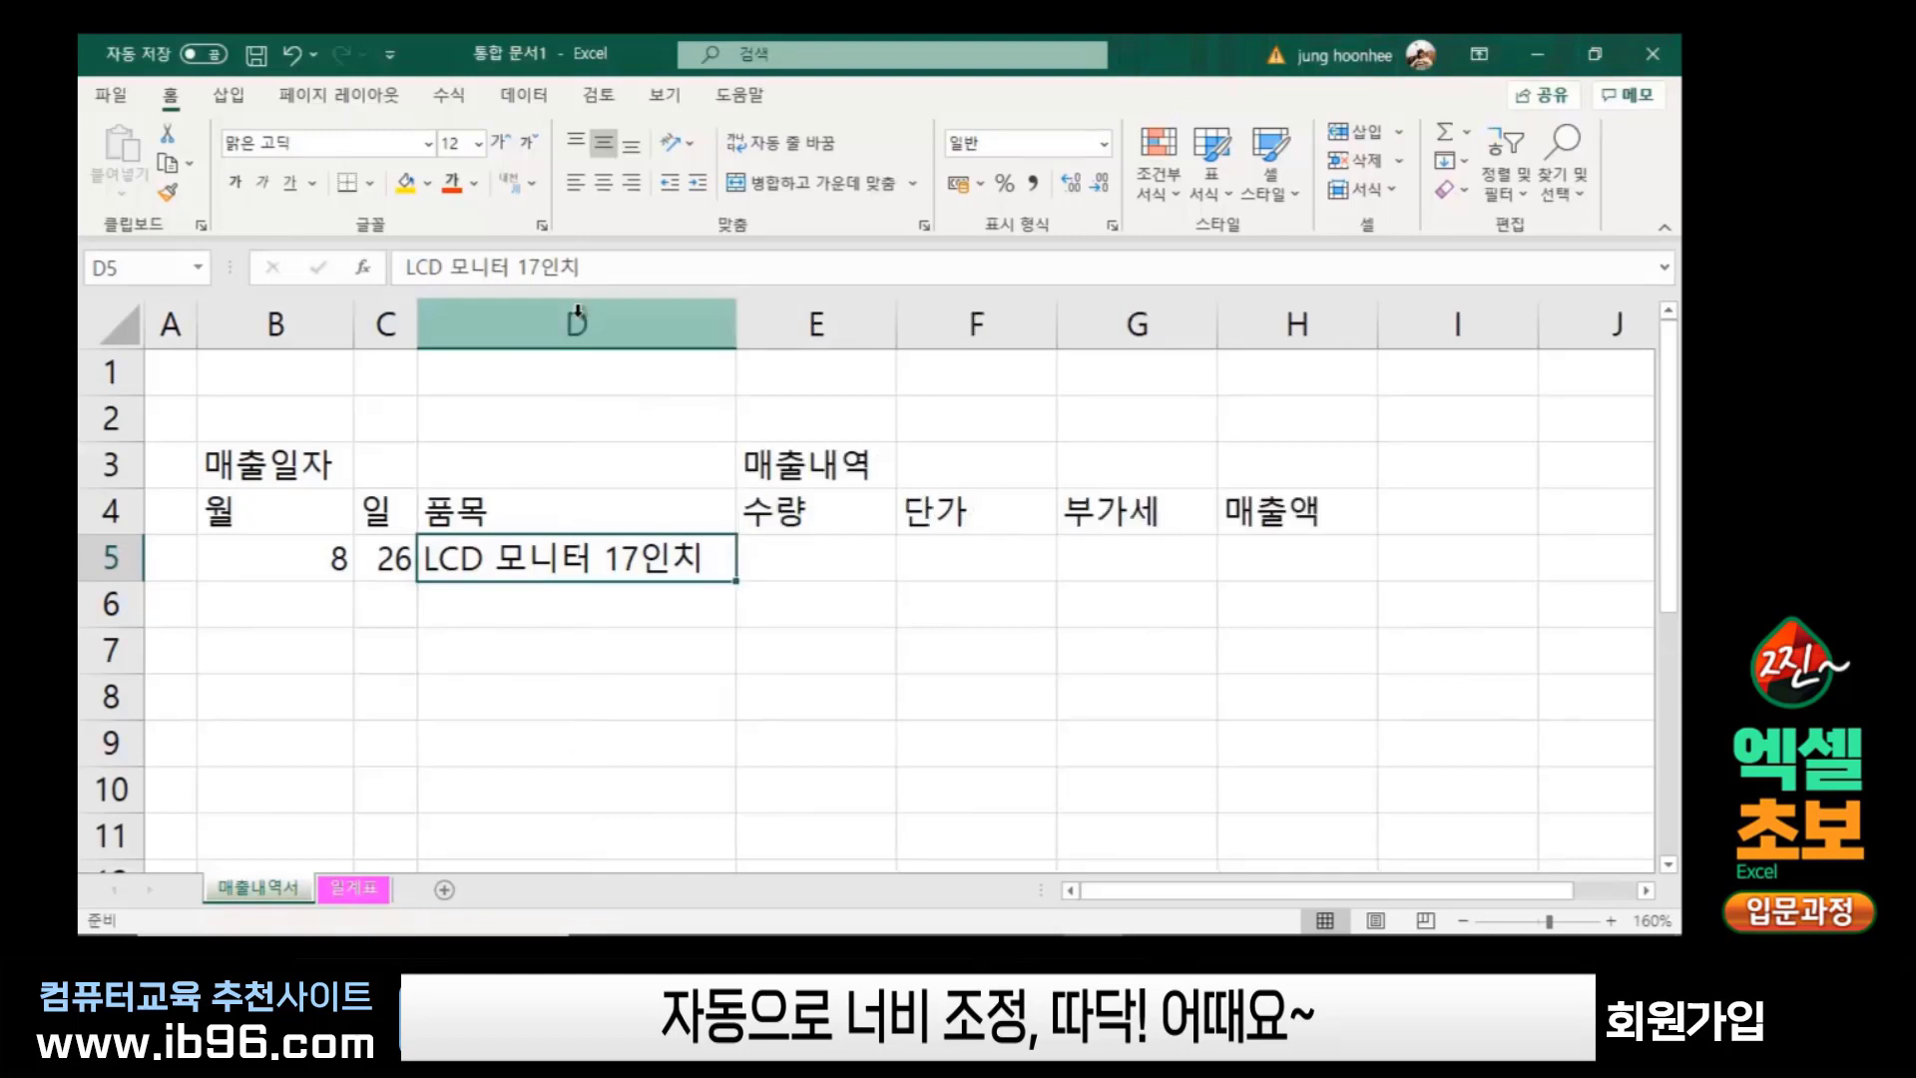
pyautogui.click(707, 757)
pyautogui.click(564, 557)
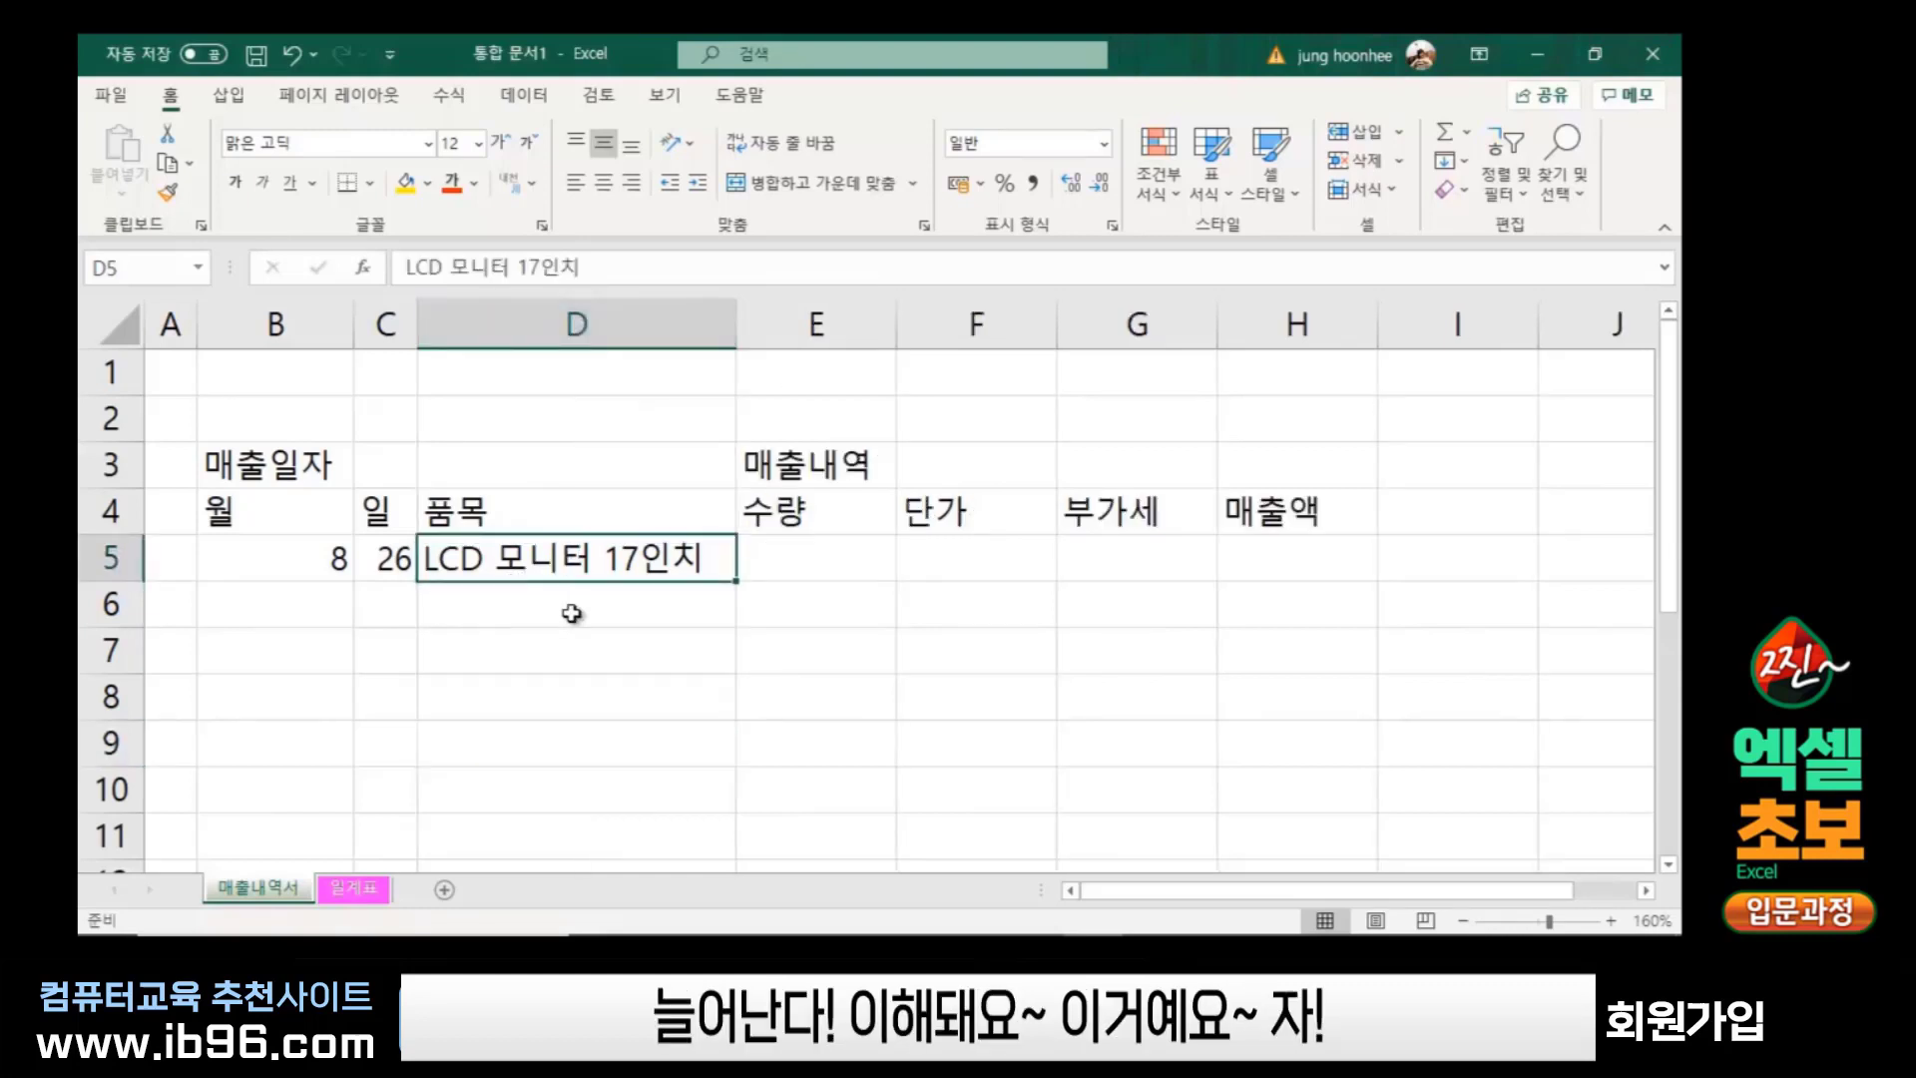
pyautogui.click(586, 679)
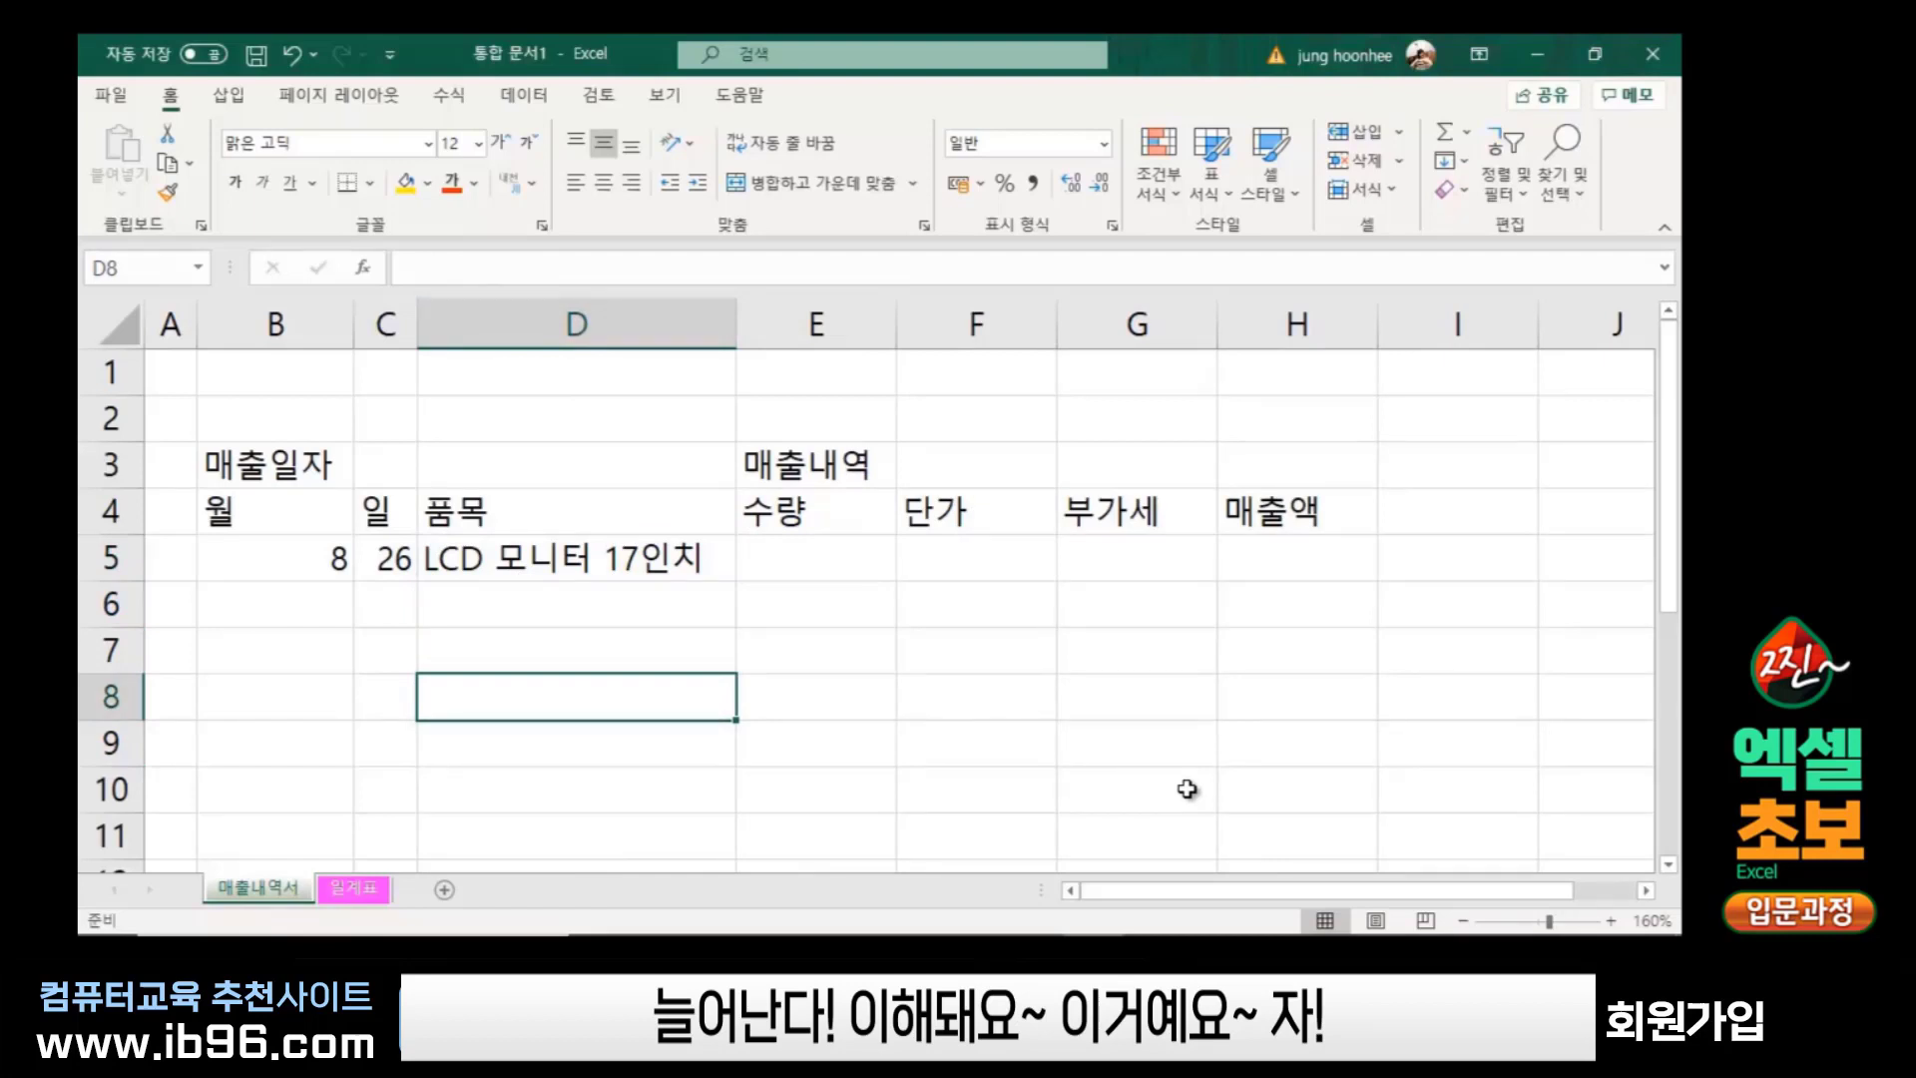
# Enter quantity 10 in E5 and unit price 458000 in F5 for the LCD monitor
pyautogui.click(775, 564)
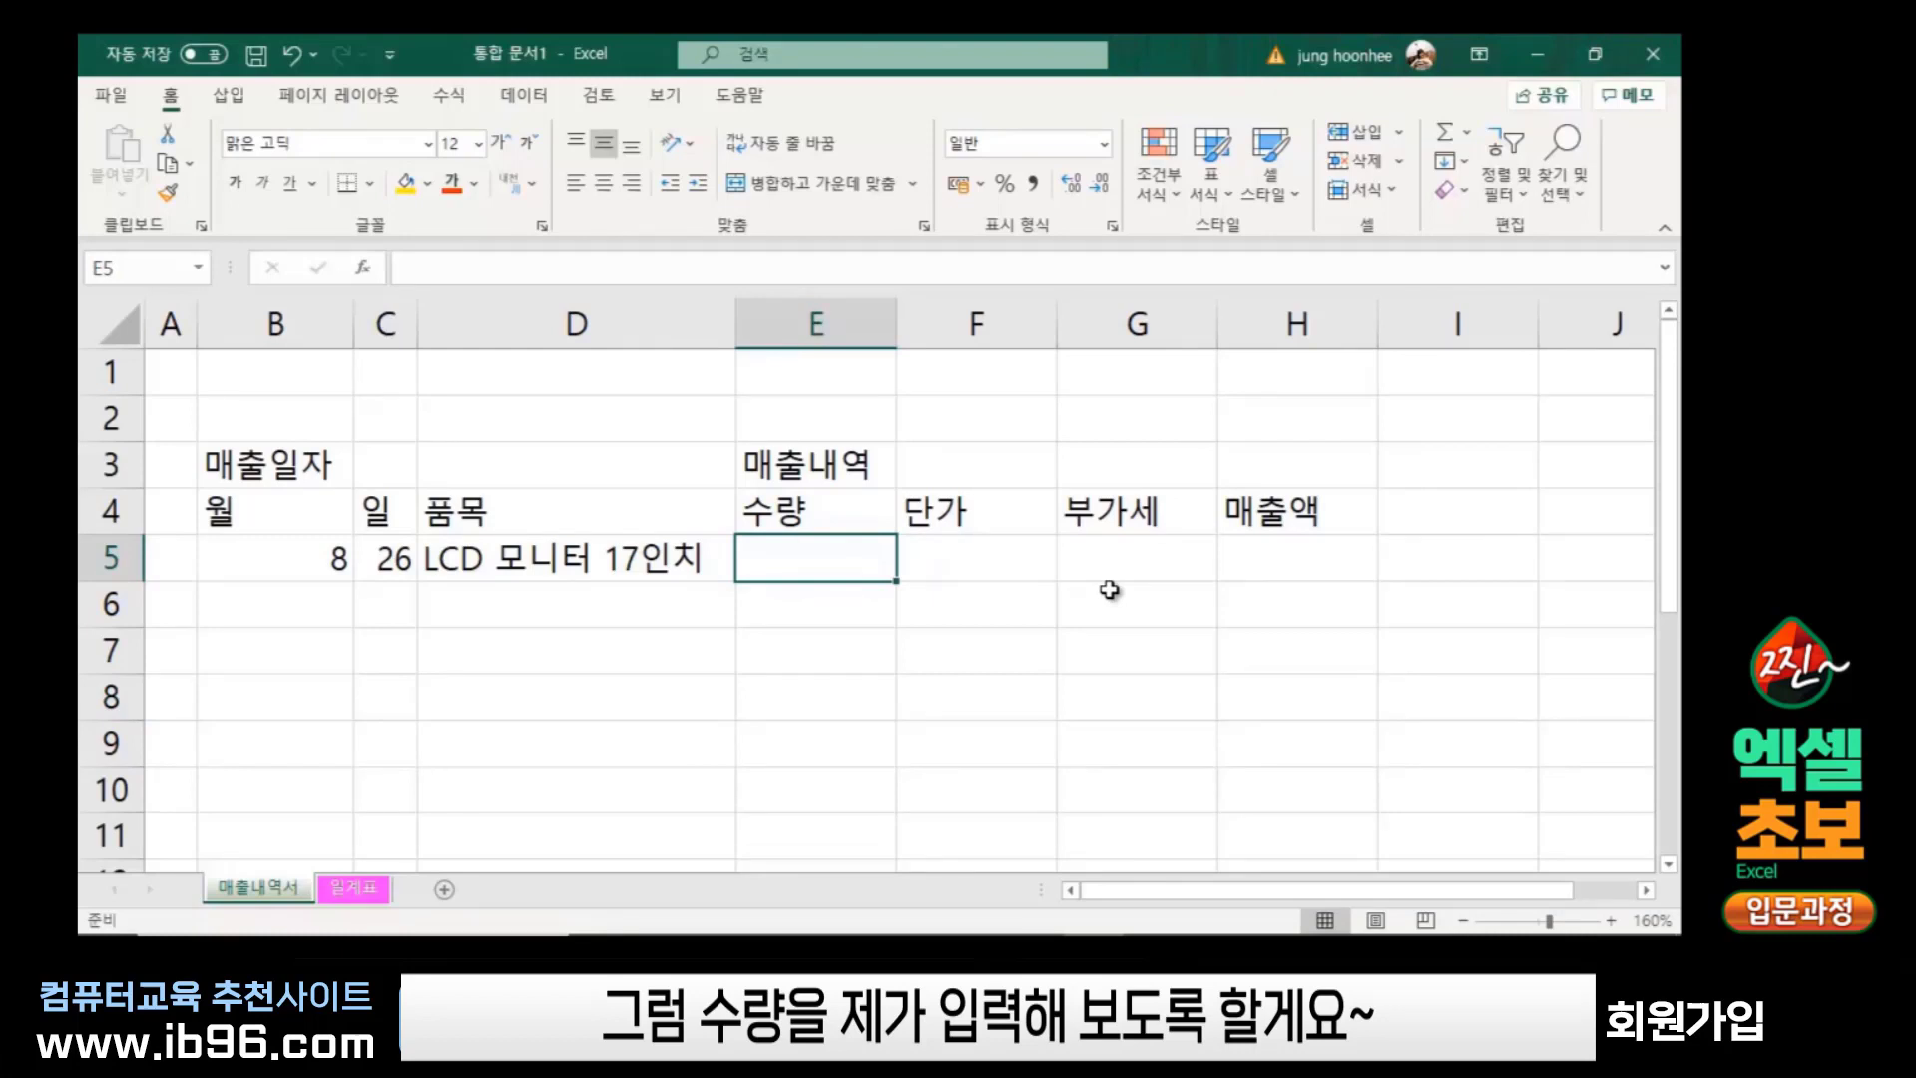
pyautogui.write('10')
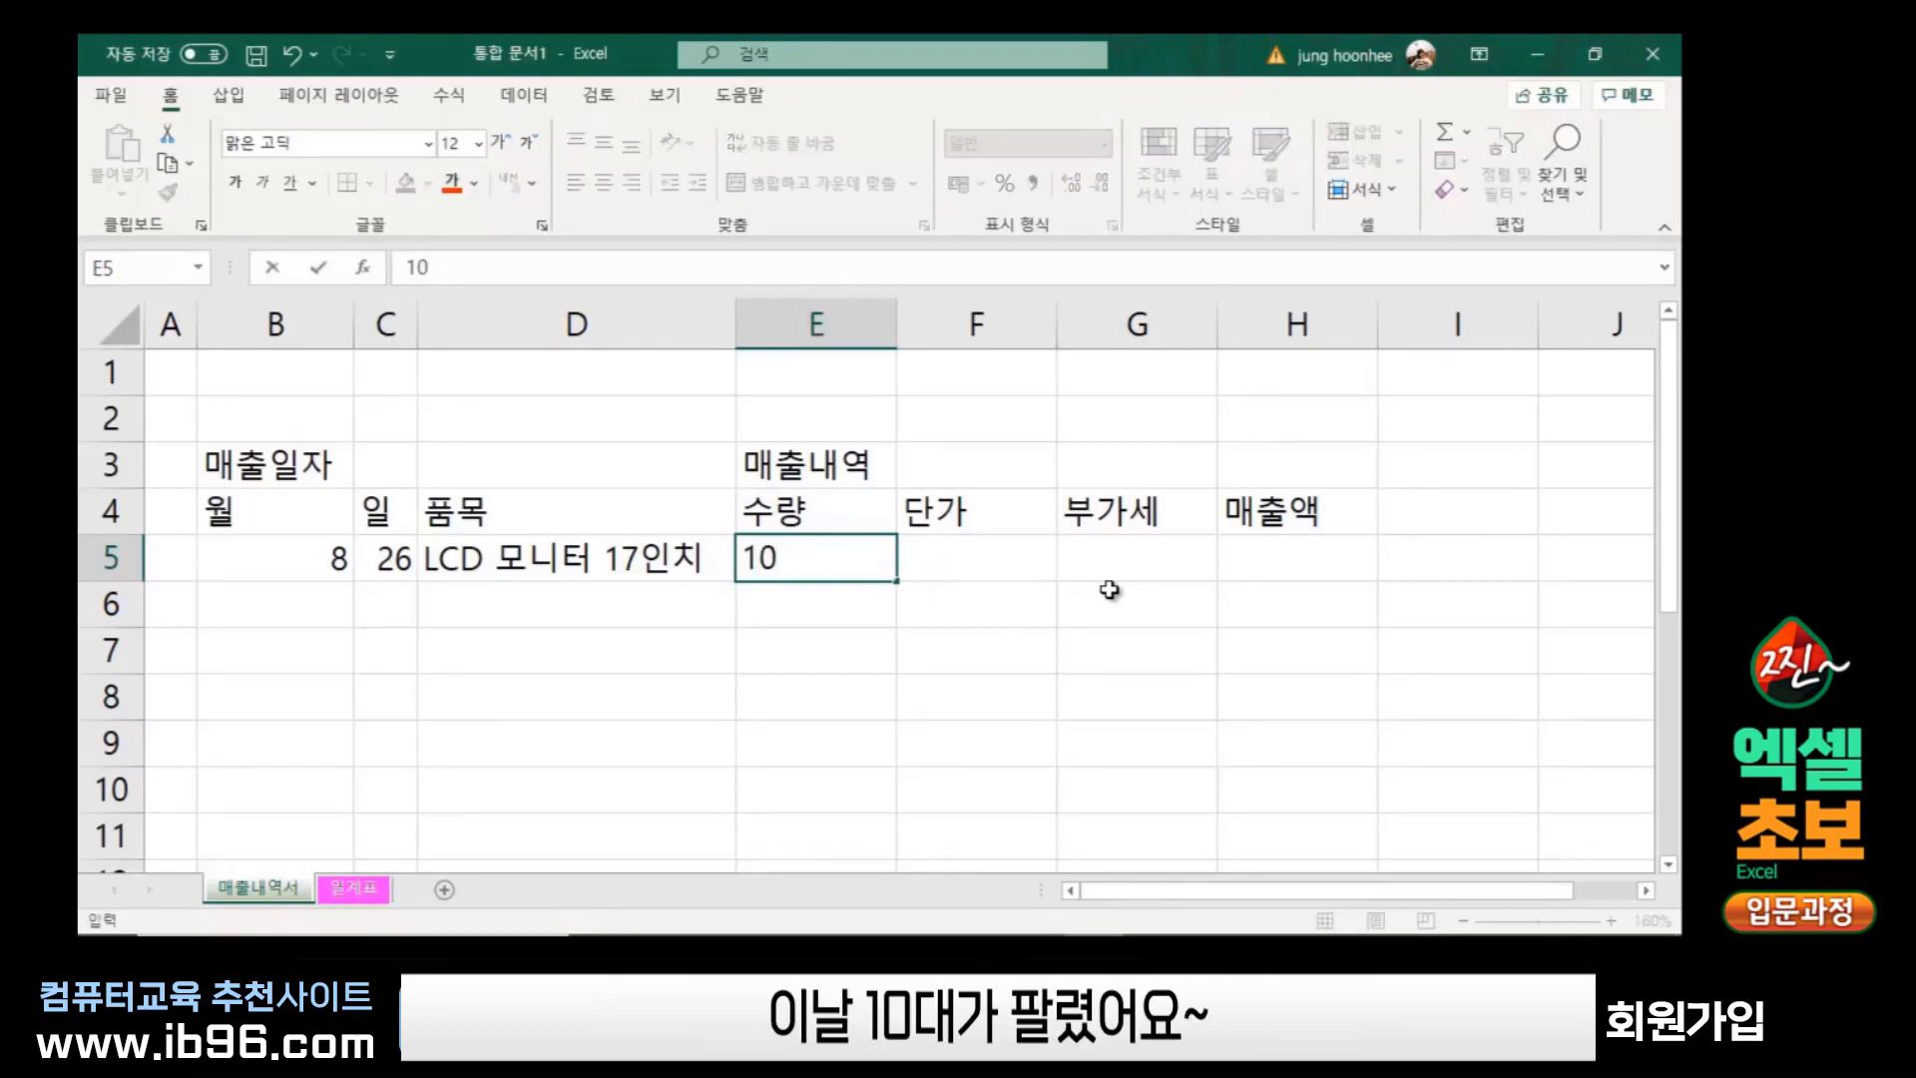
pyautogui.press('Tab')
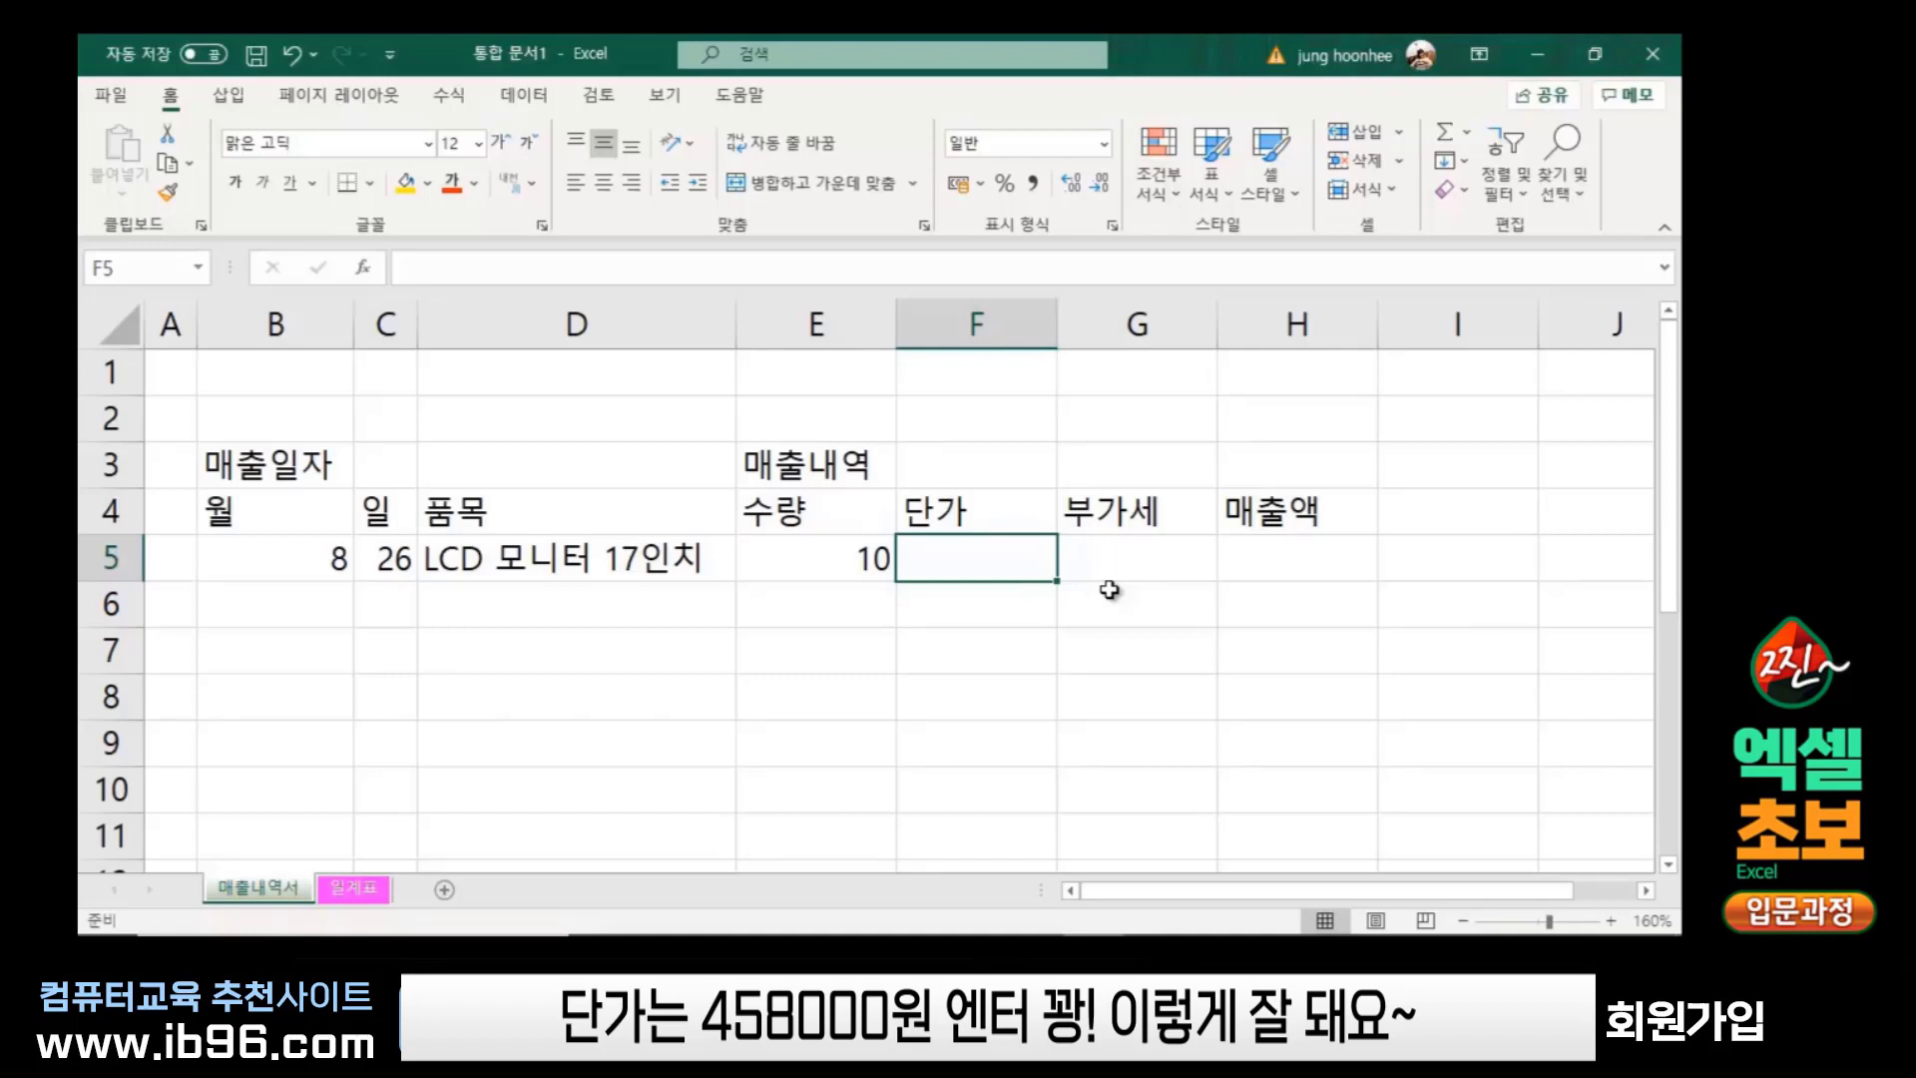
pyautogui.write('458')
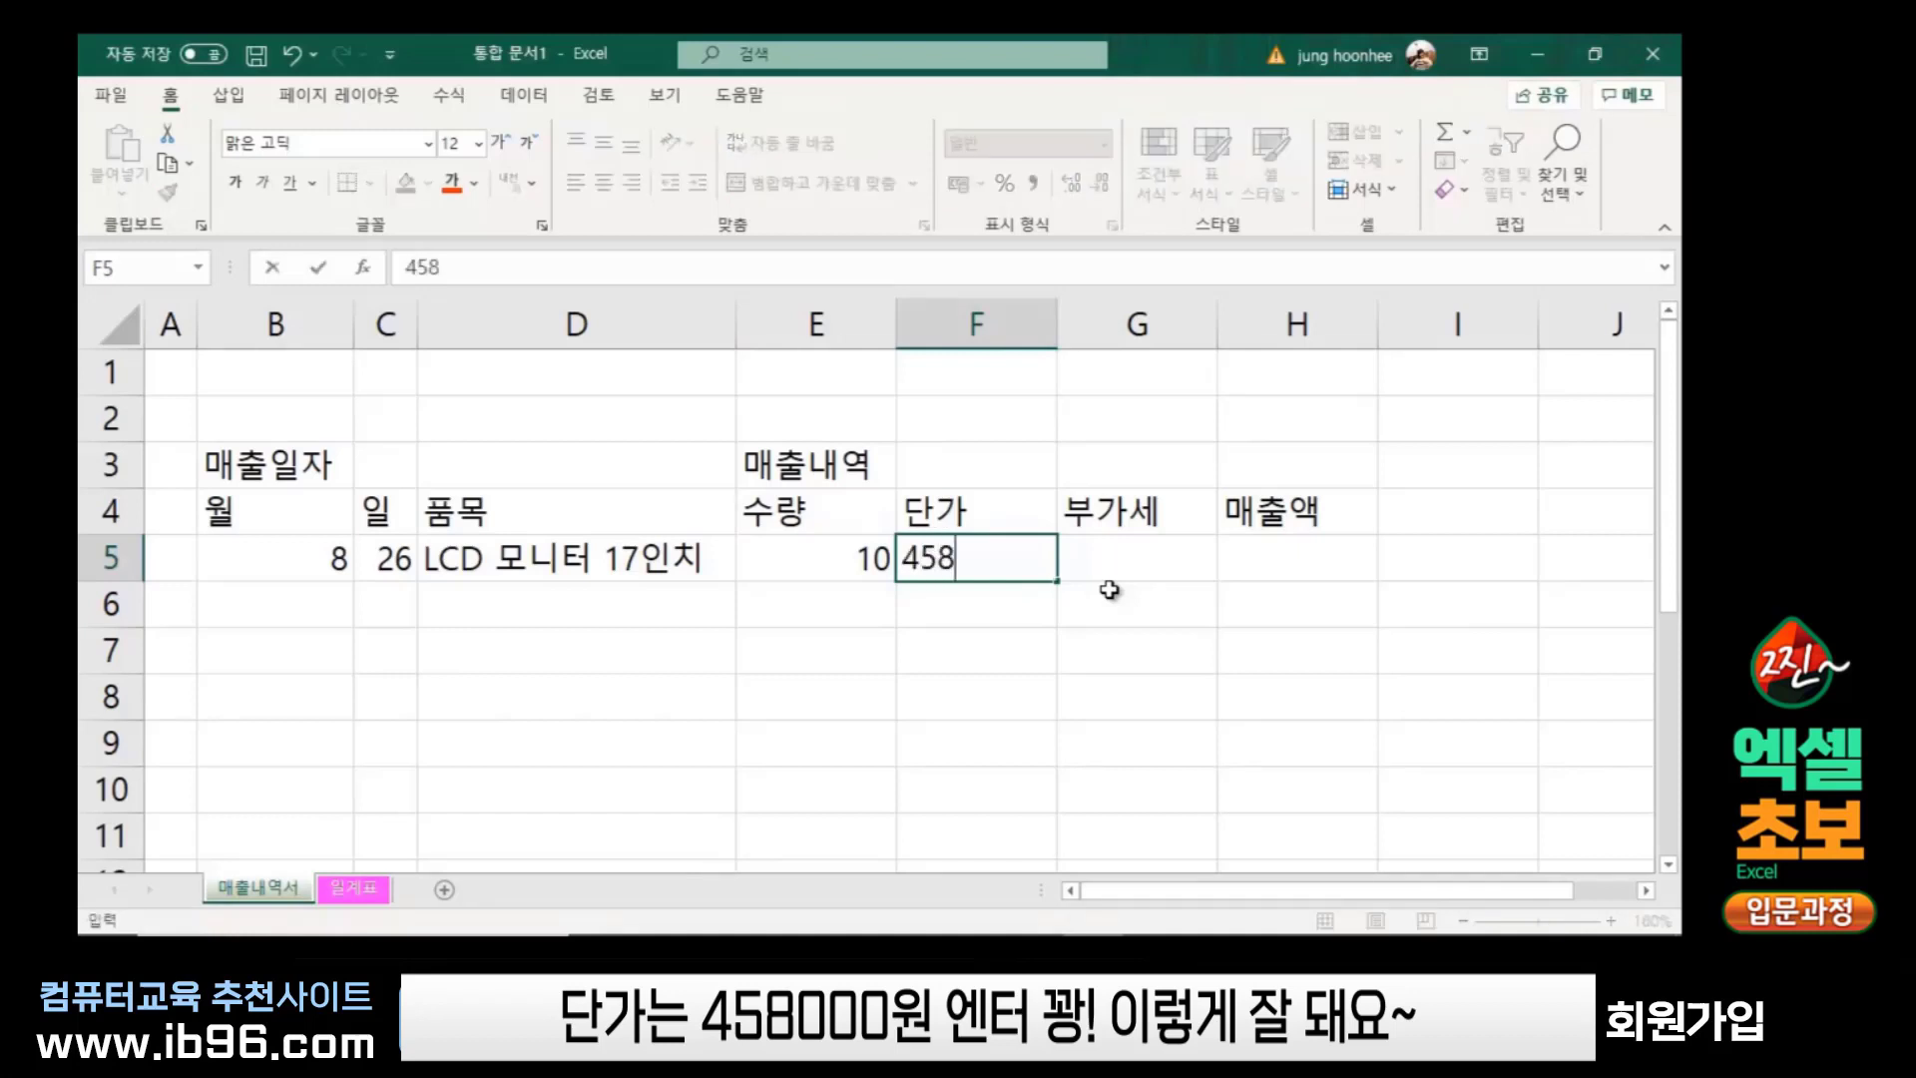
pyautogui.write('000')
pyautogui.press('Return')
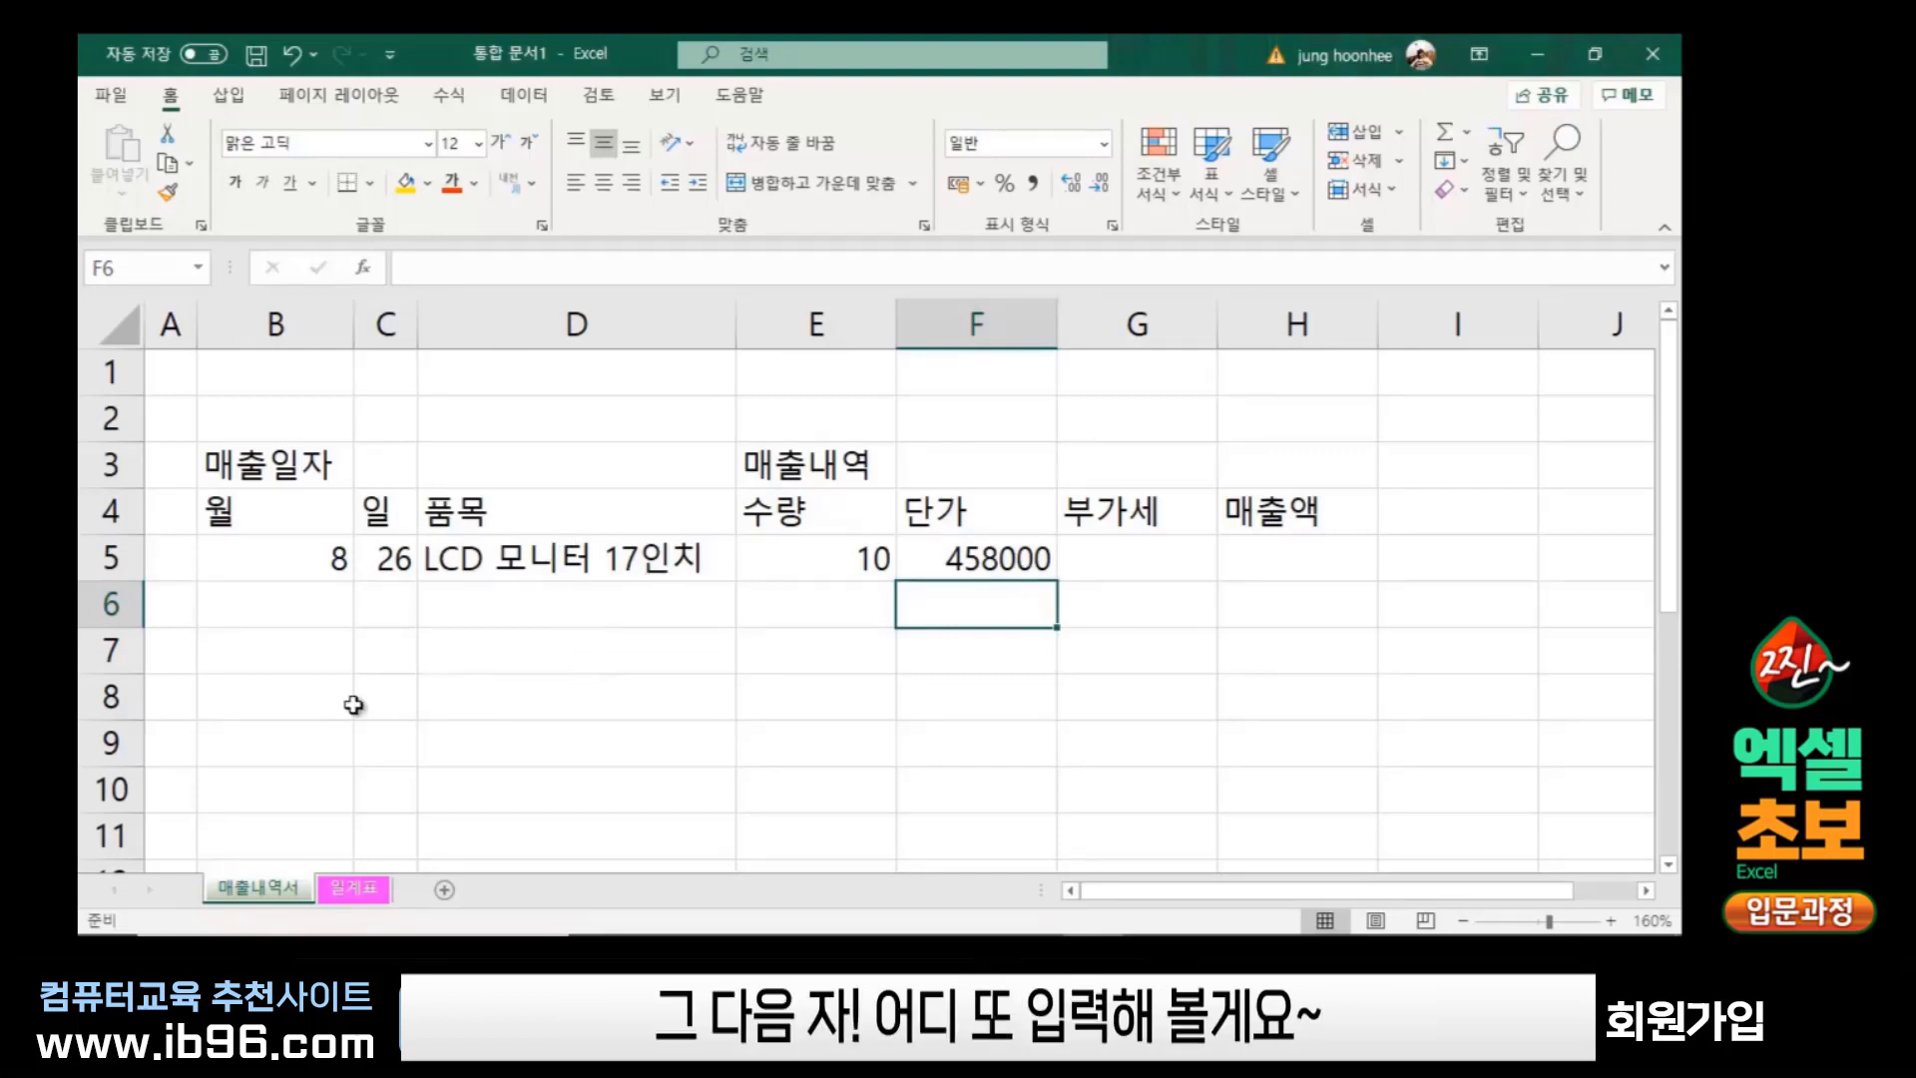
pyautogui.click(521, 611)
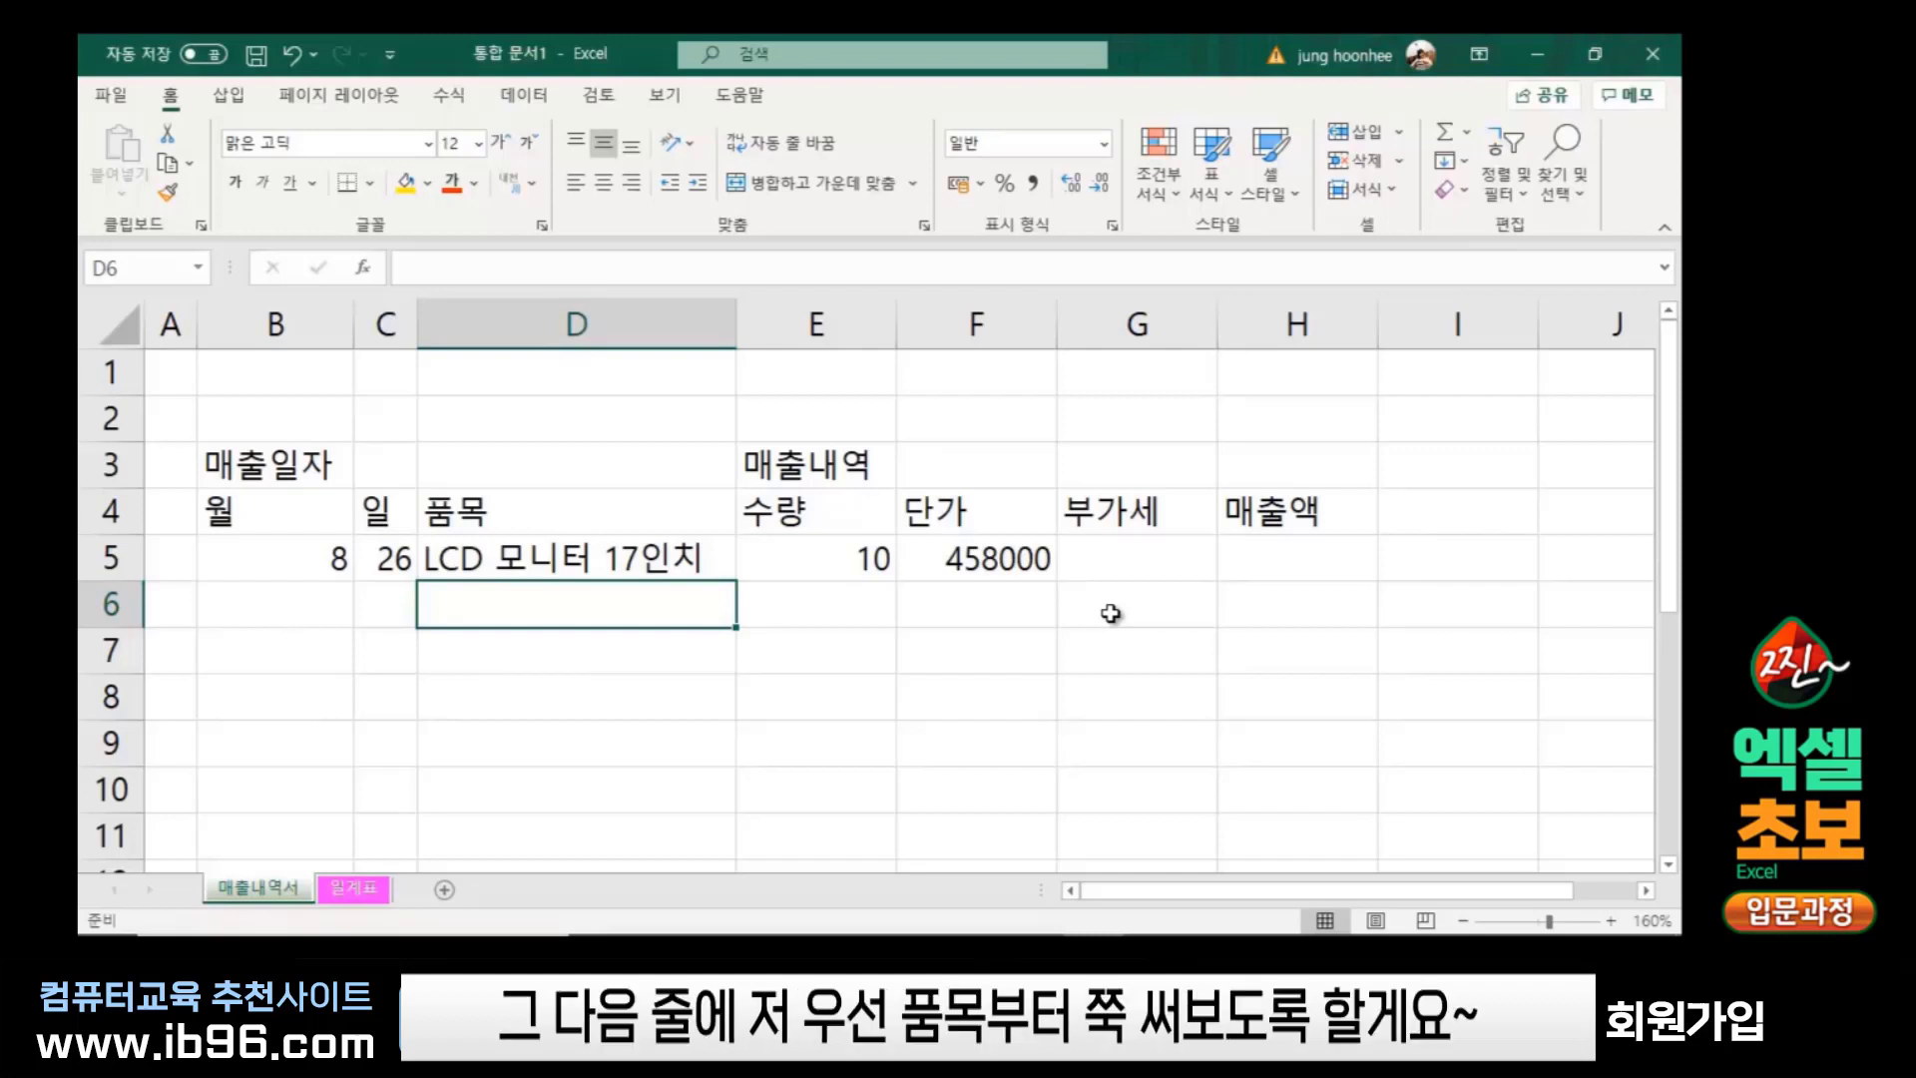
# Type the product name 태블릿PC(갤럭시탭) into cell D6, correcting typos along the way
pyautogui.click(545, 661)
pyautogui.click(534, 602)
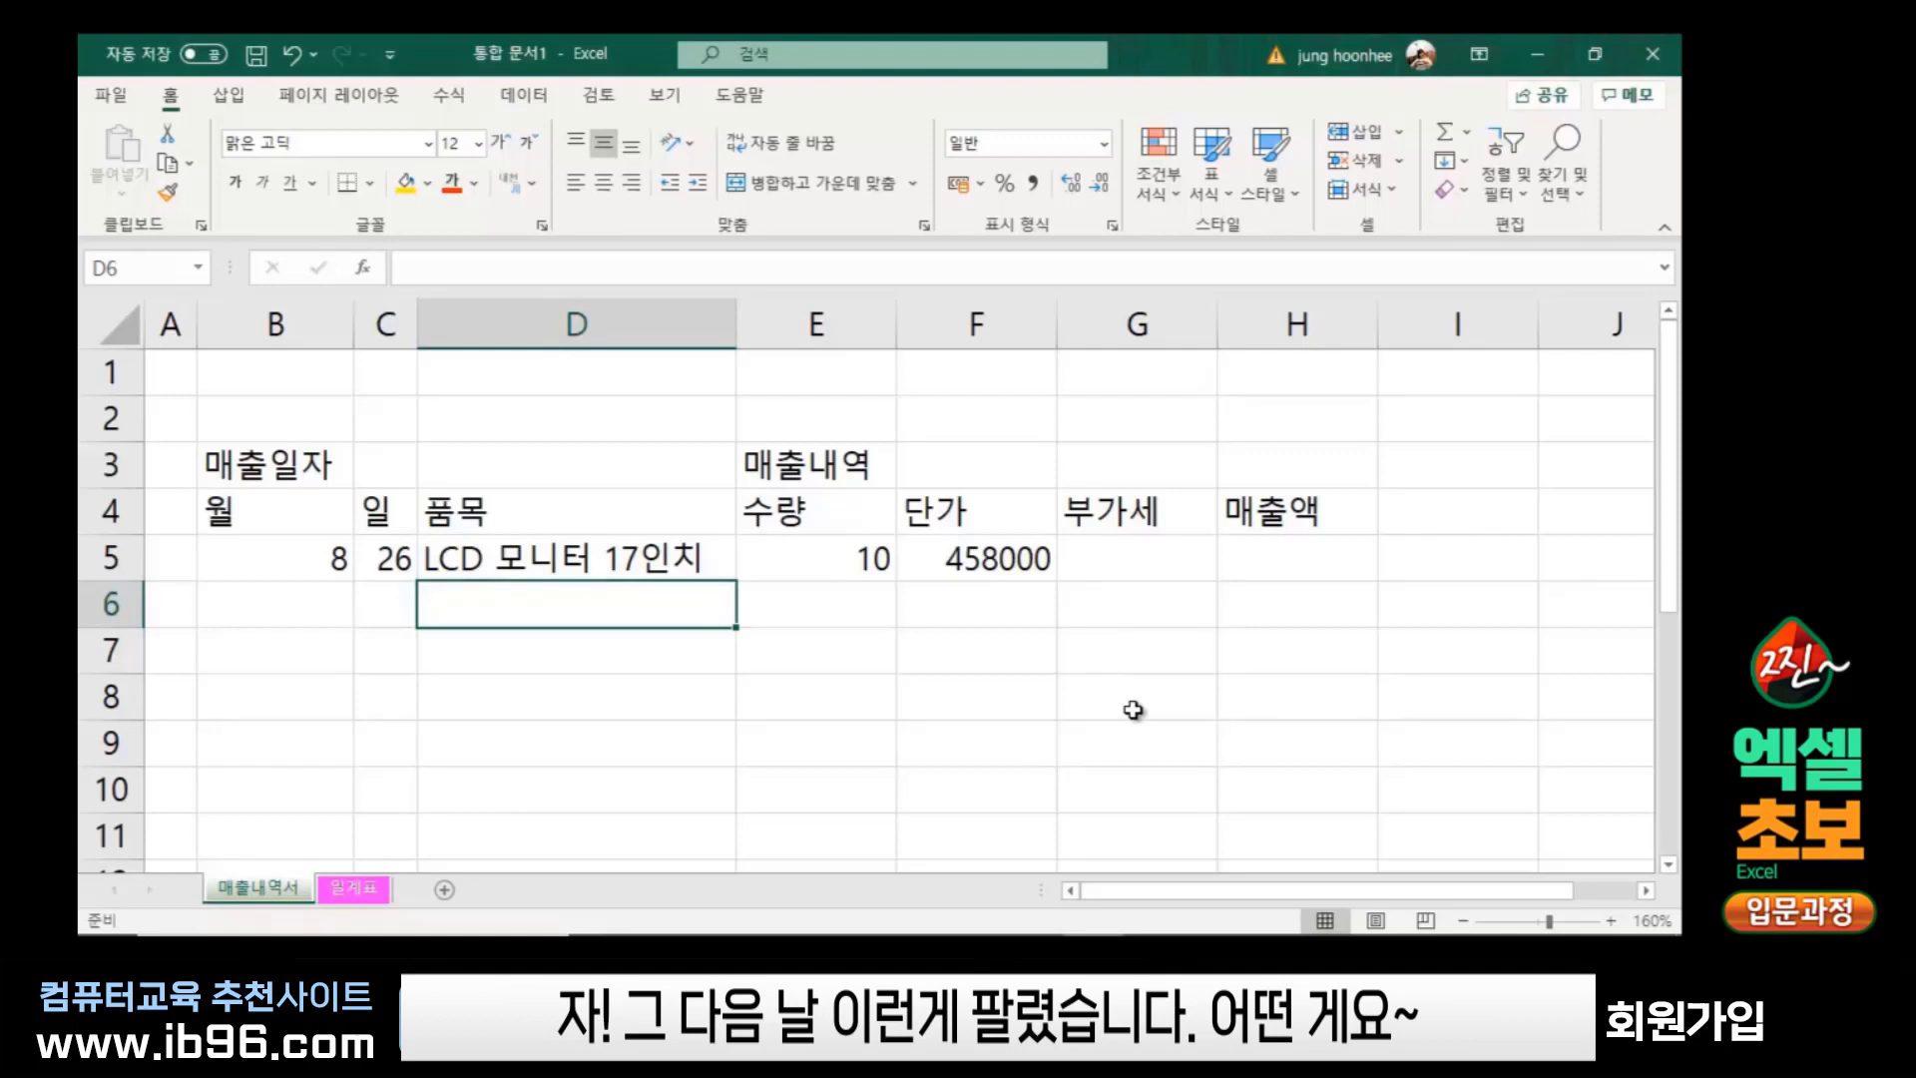
pyautogui.write('태블릿')
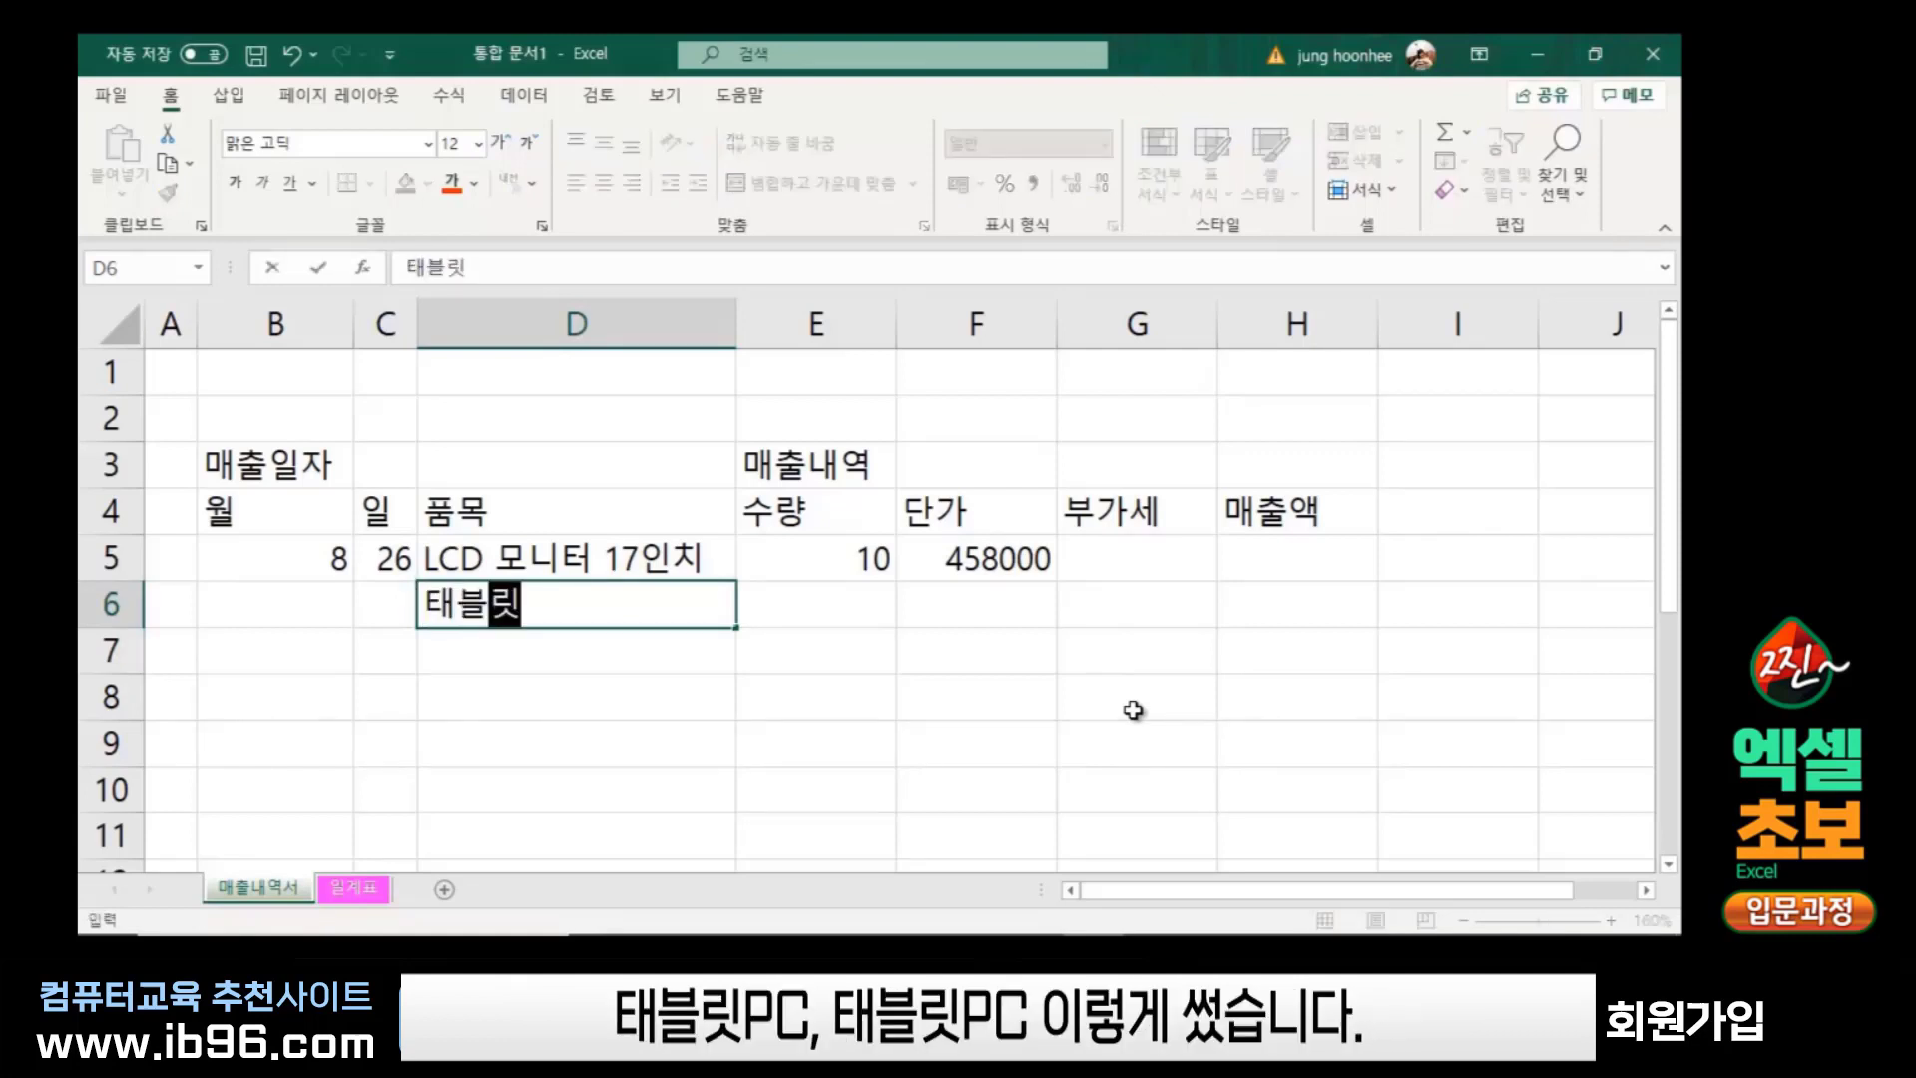
pyautogui.write('PV')
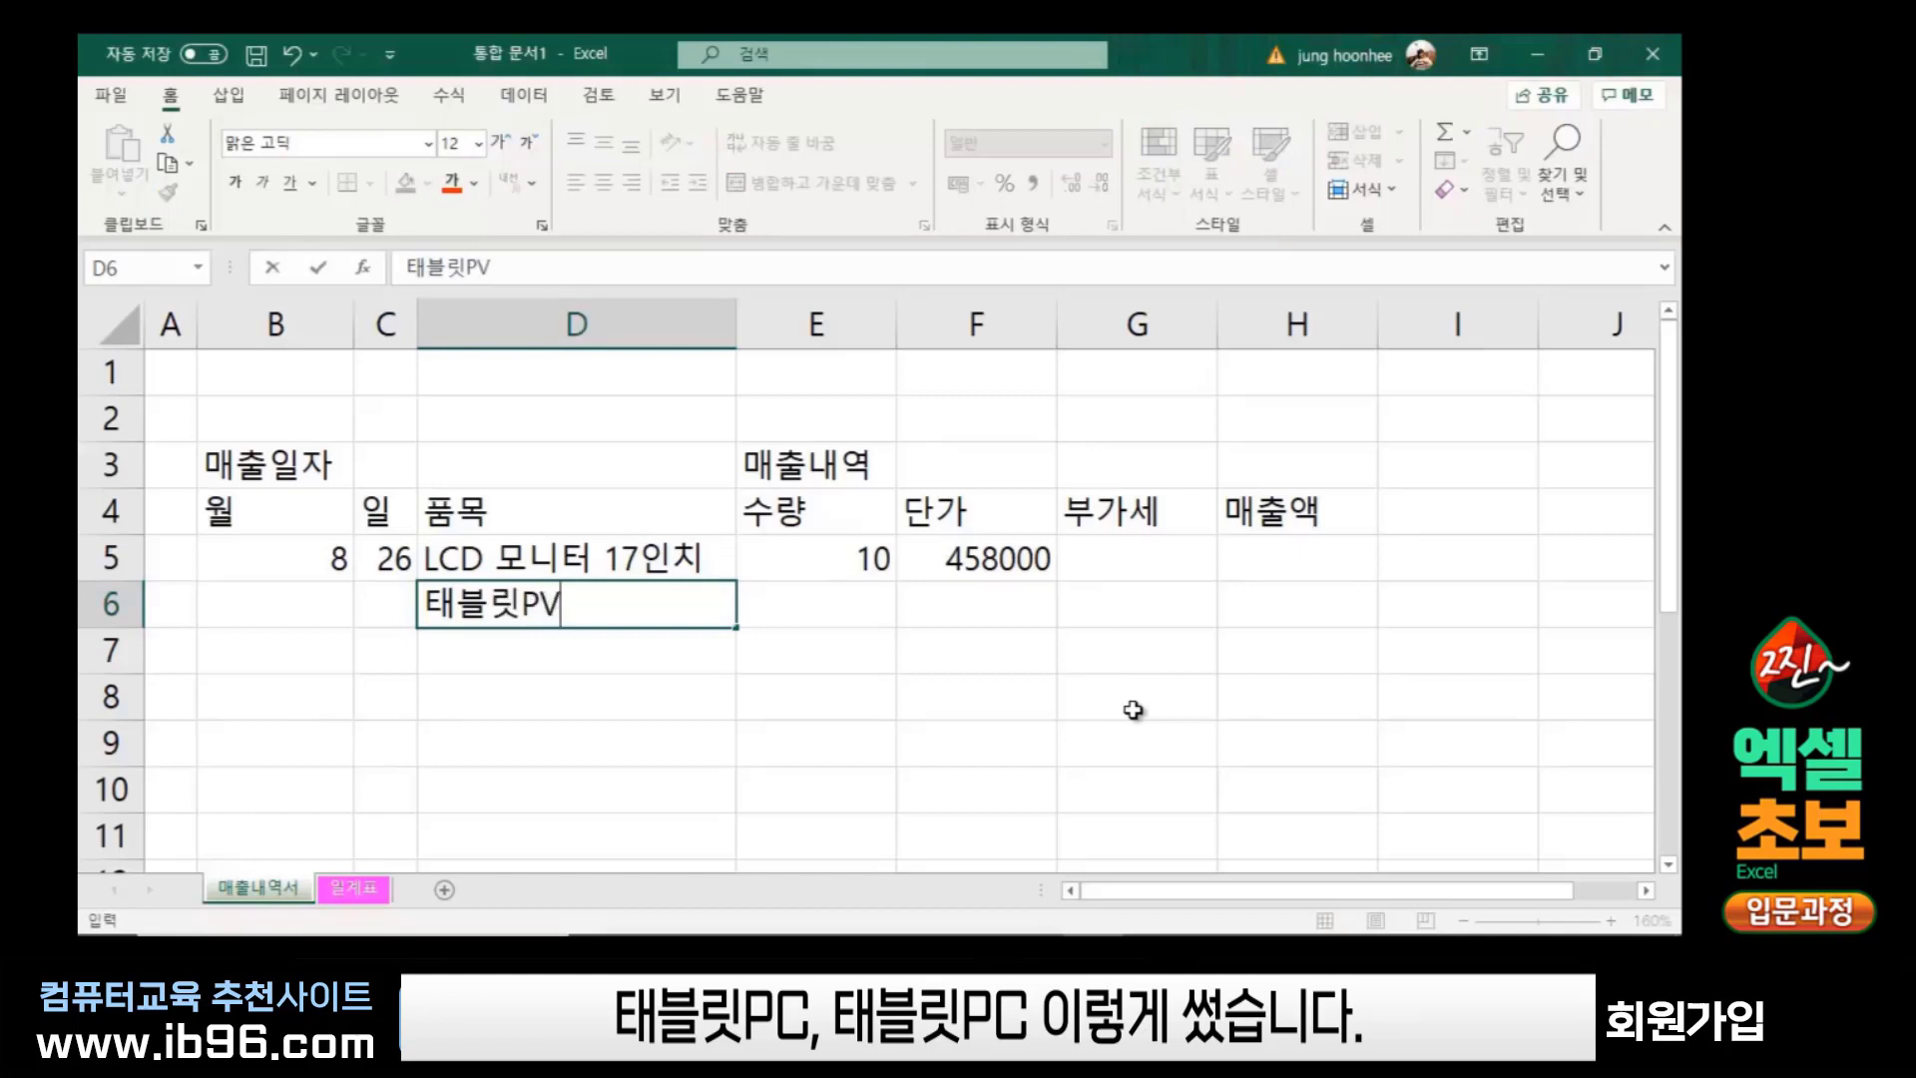
pyautogui.press('BackSpace')
pyautogui.write('C')
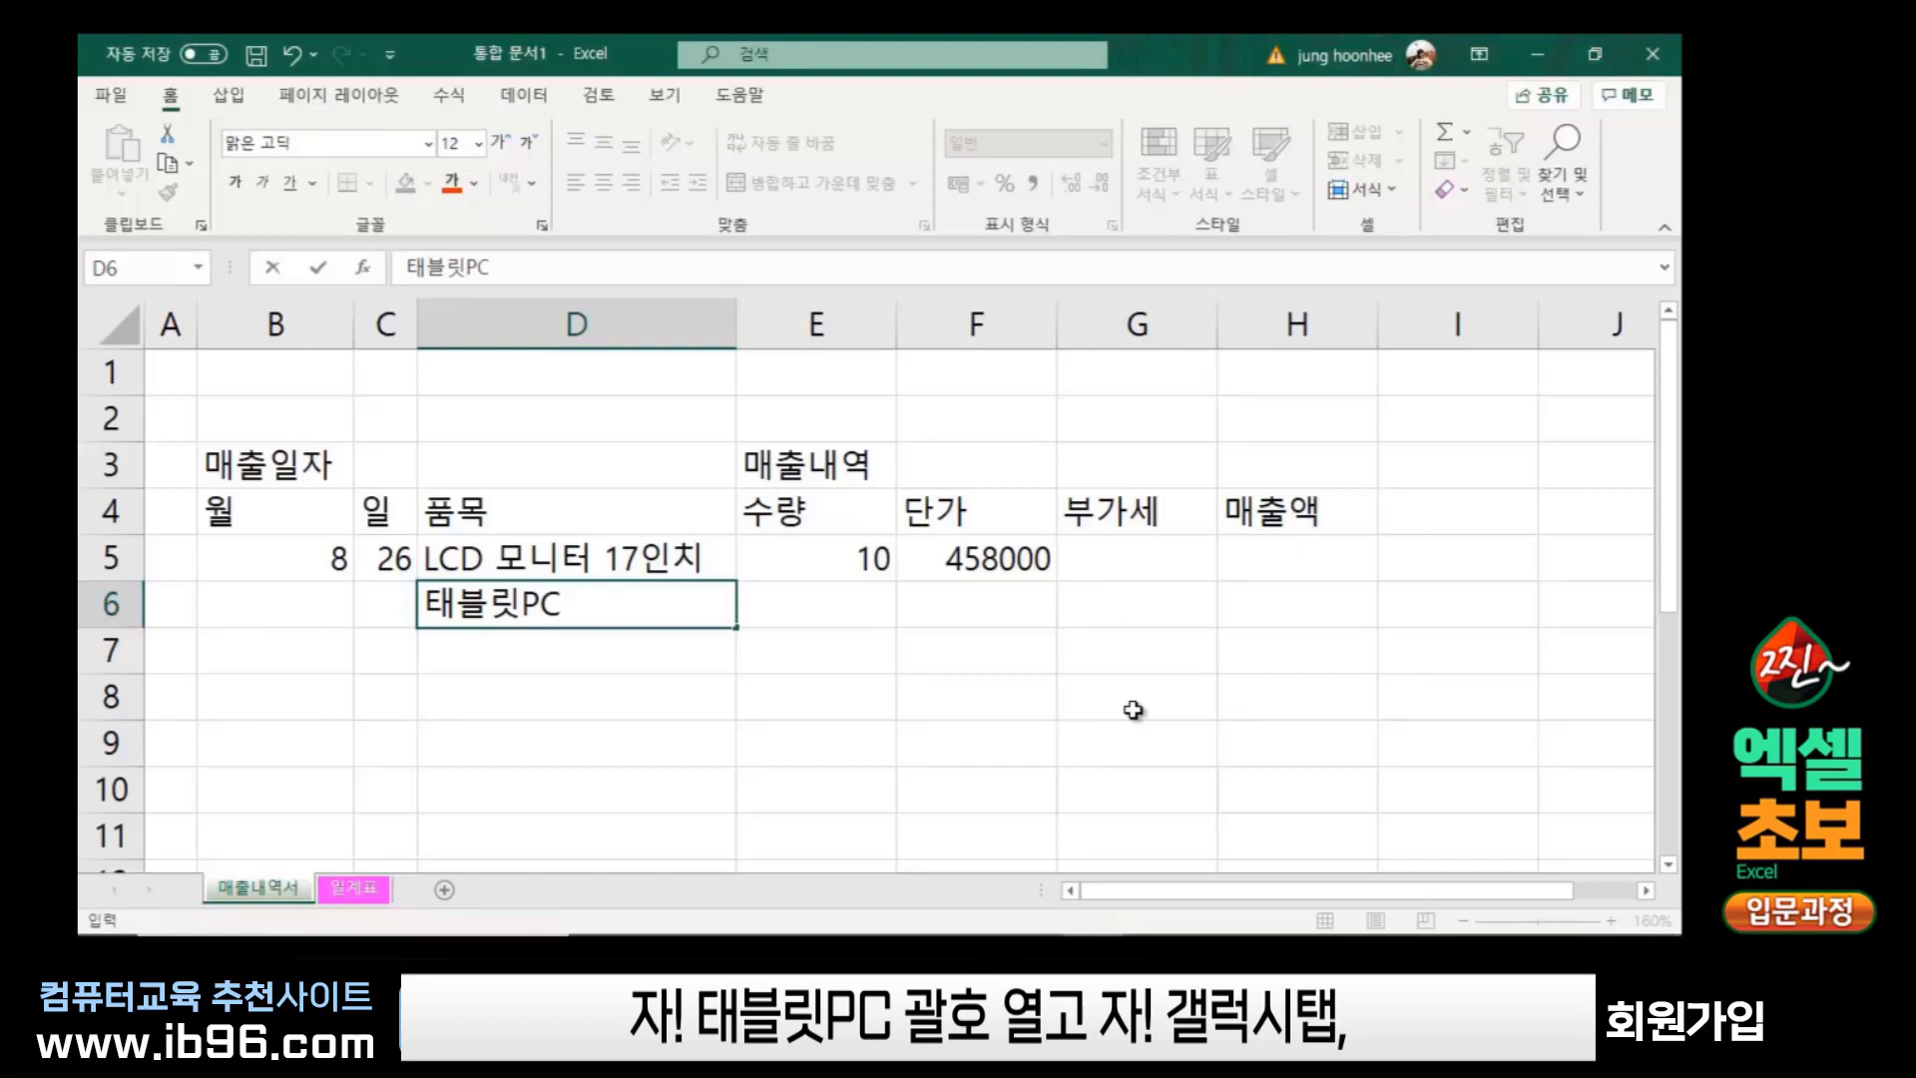
pyautogui.write('(')
pyautogui.write('R')
pyautogui.write('OFF')
pyautogui.press('BackSpace')
pyautogui.press('BackSpace')
pyautogui.press('BackSpace')
pyautogui.press('BackSpace')
pyautogui.write('갤')
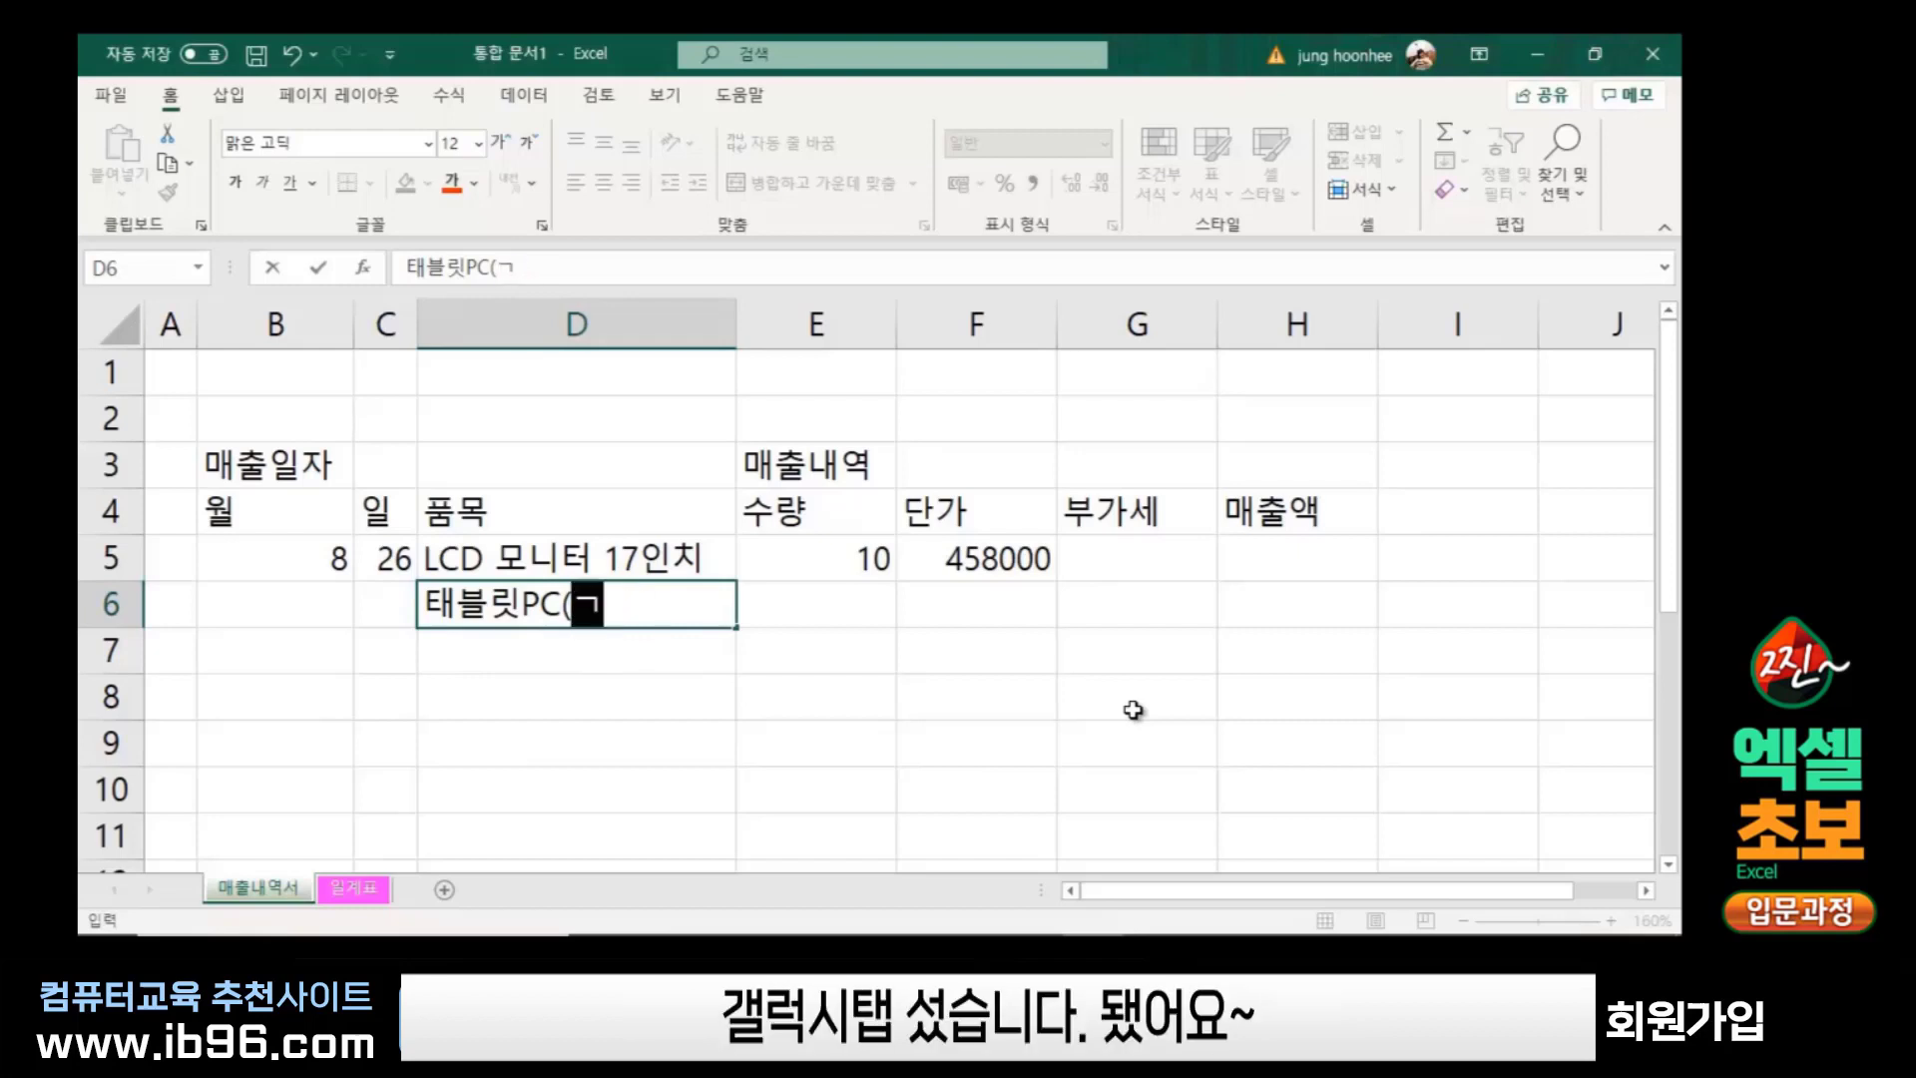
pyautogui.write('럭시태ㅂ')
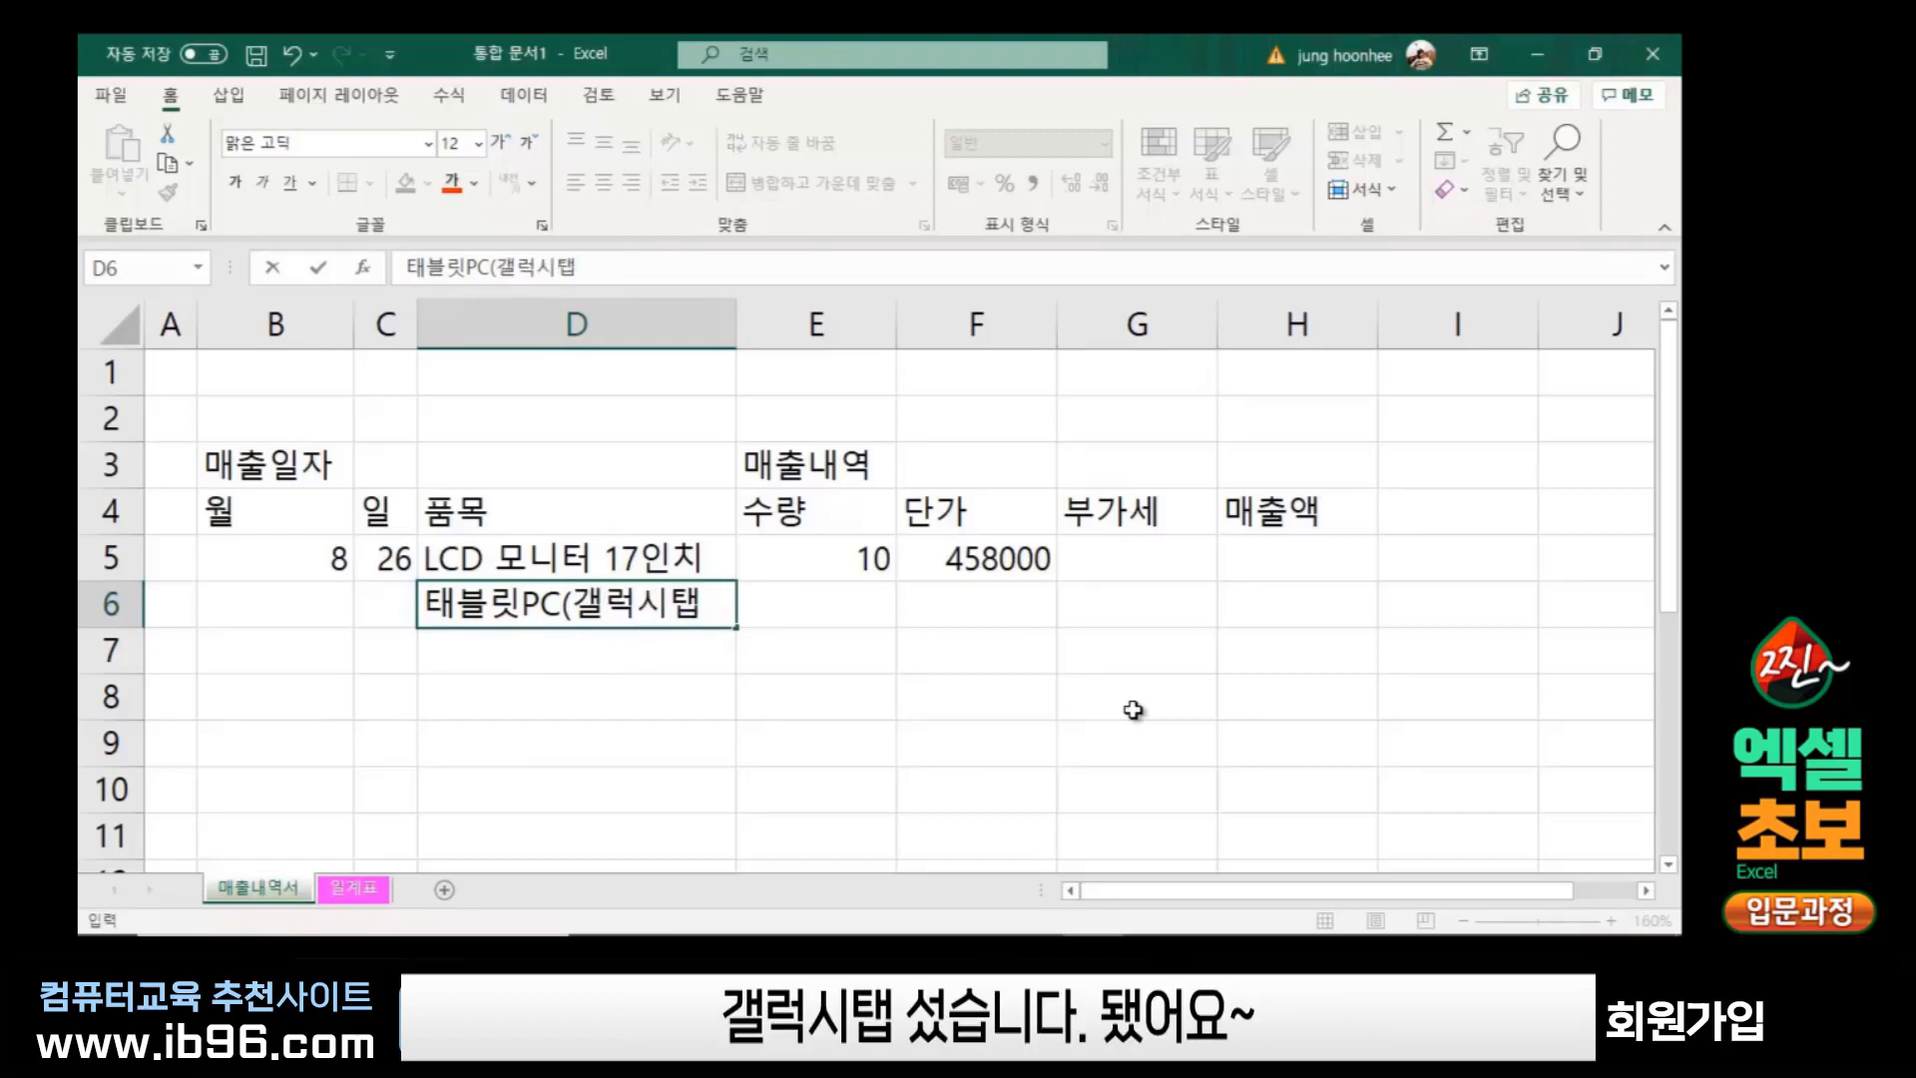
pyautogui.write(')')
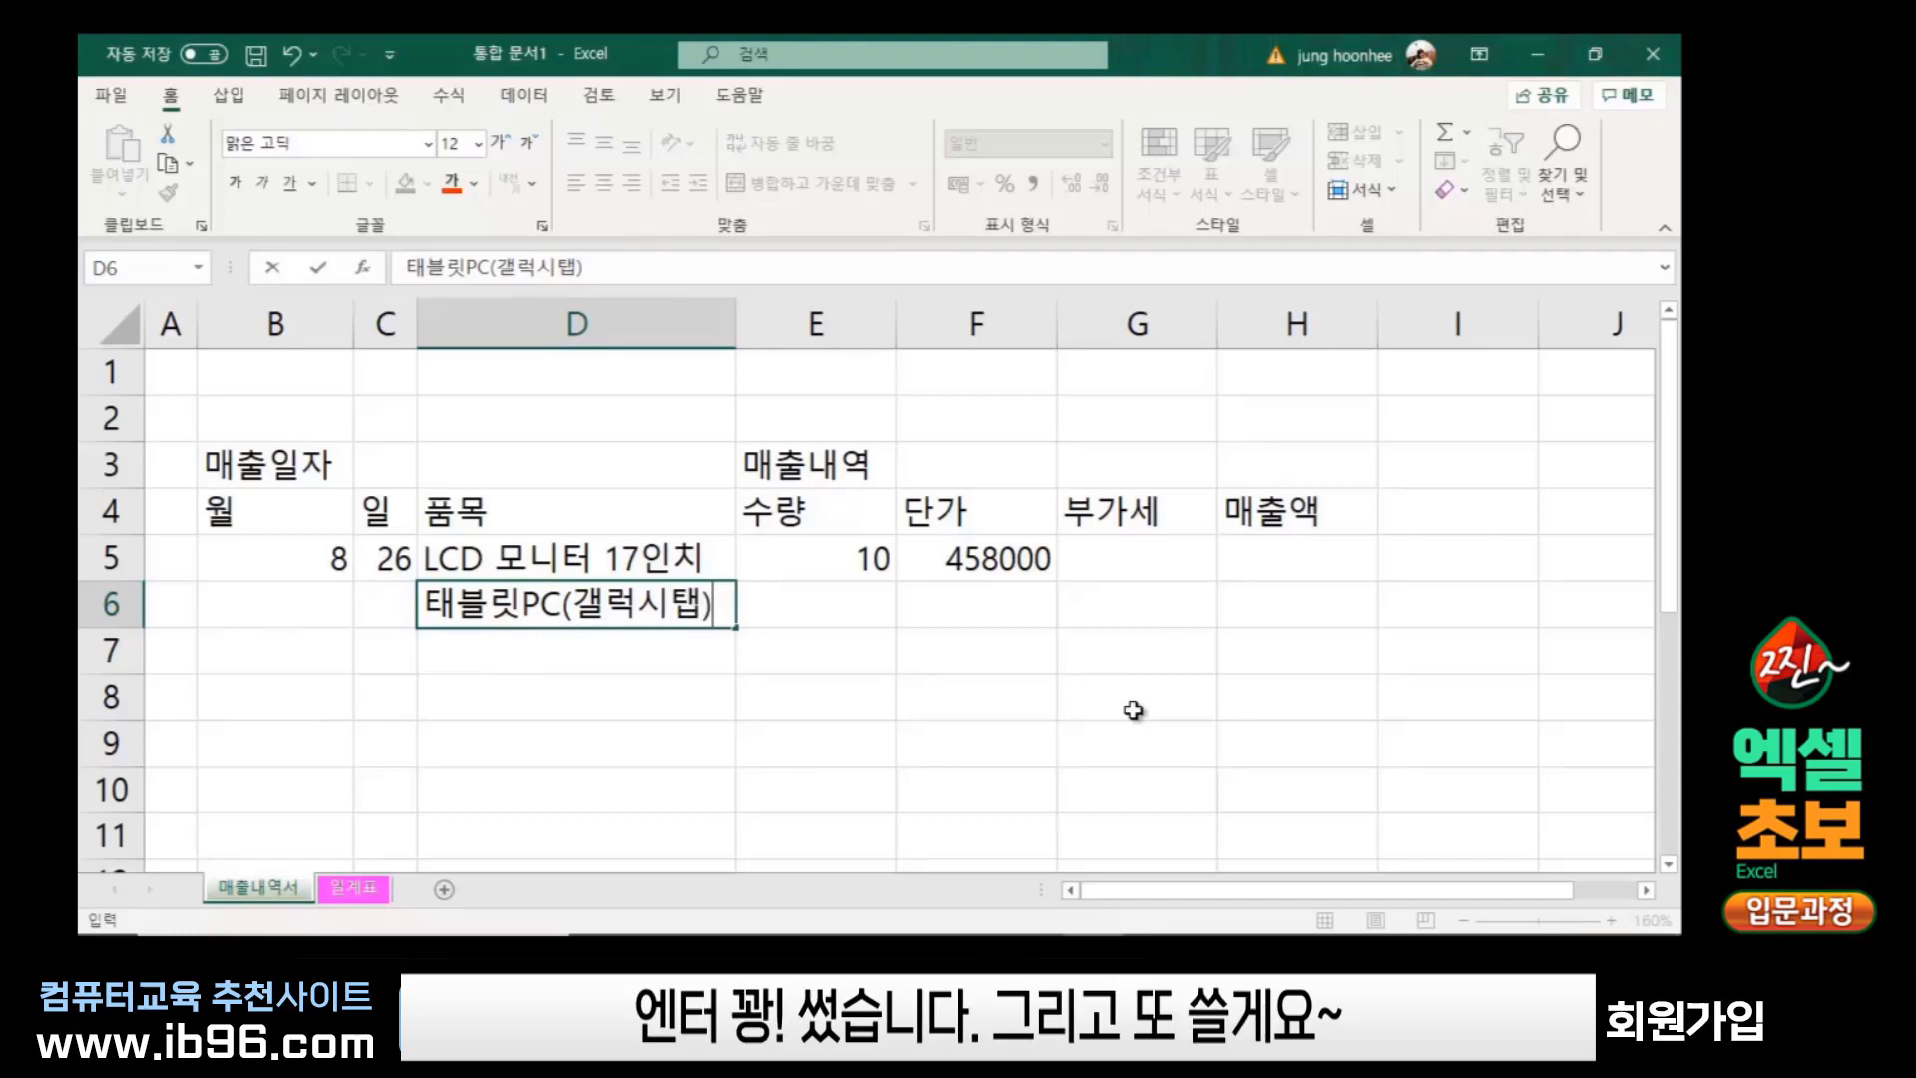
pyautogui.press('Return')
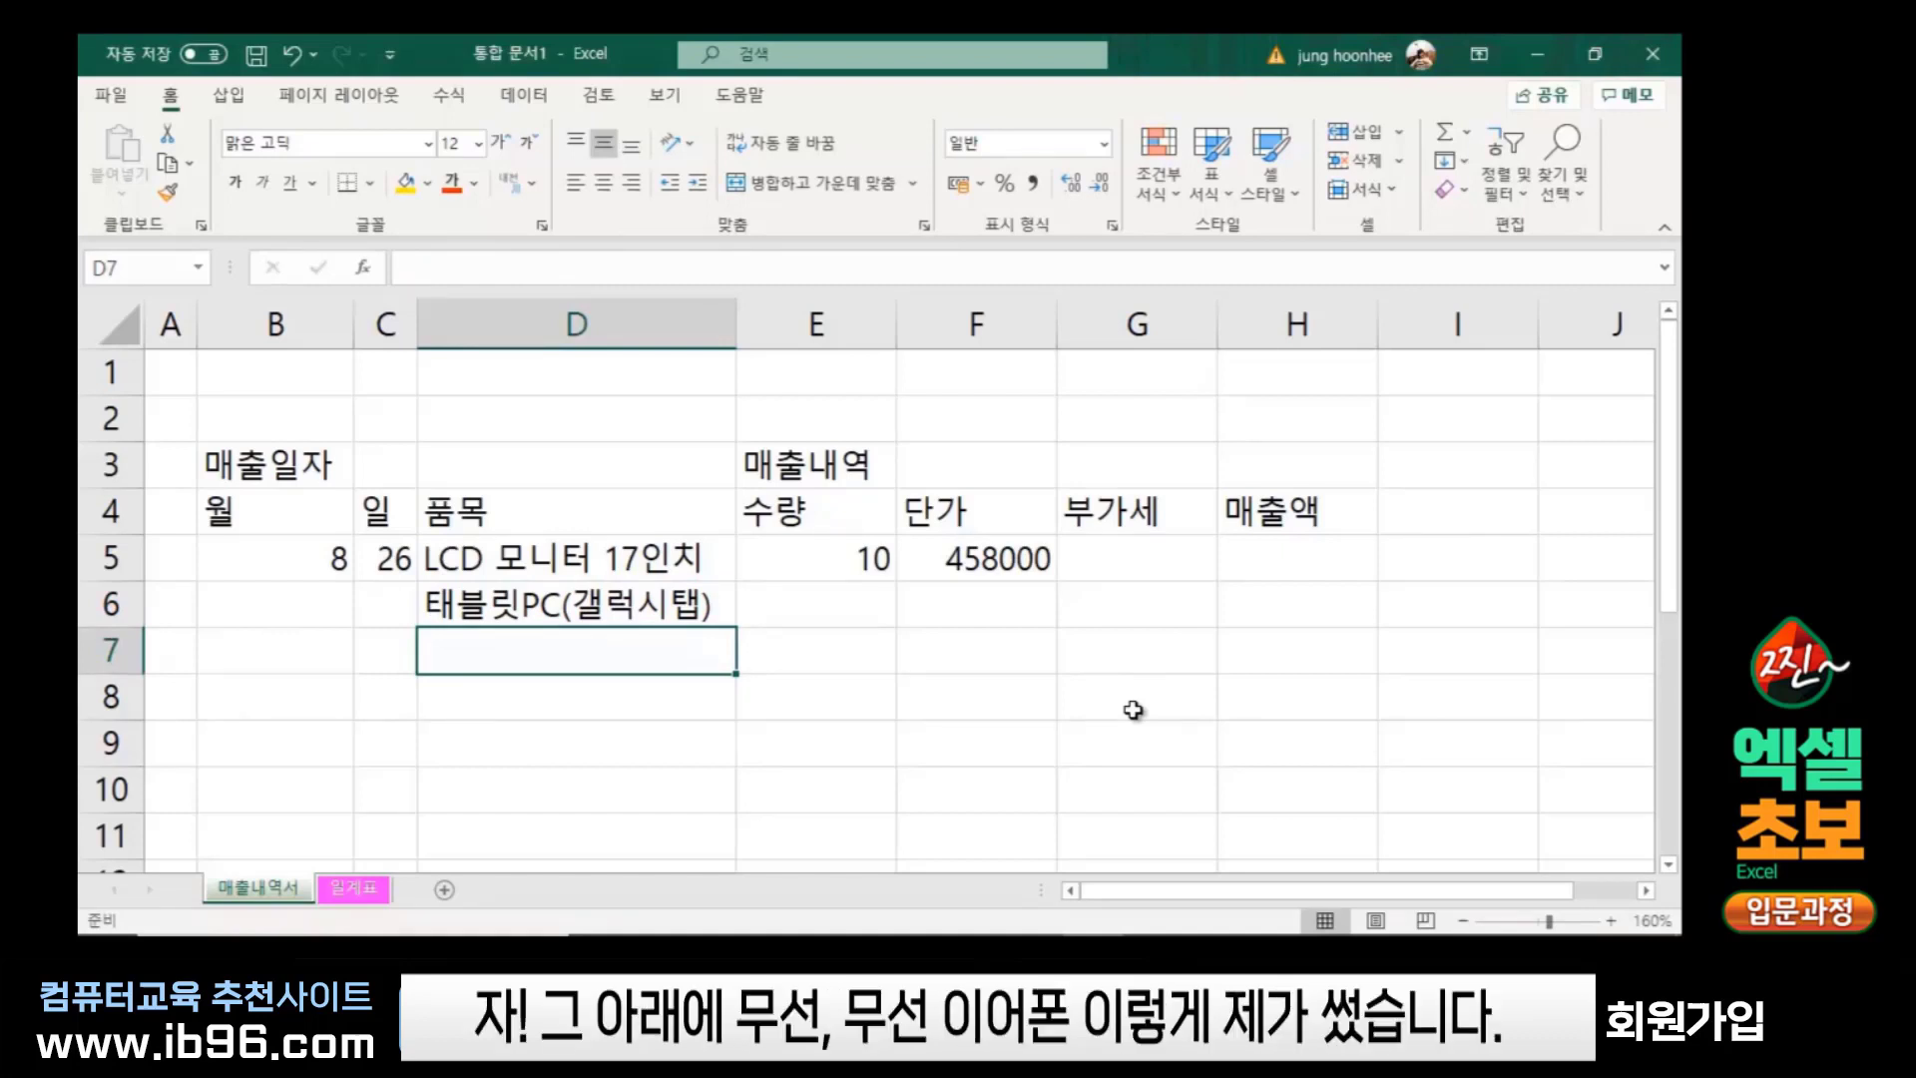
# Enter 무선 이어폰 with (아이팟 X3-120) on a second line inside cell D7
pyautogui.write('무선')
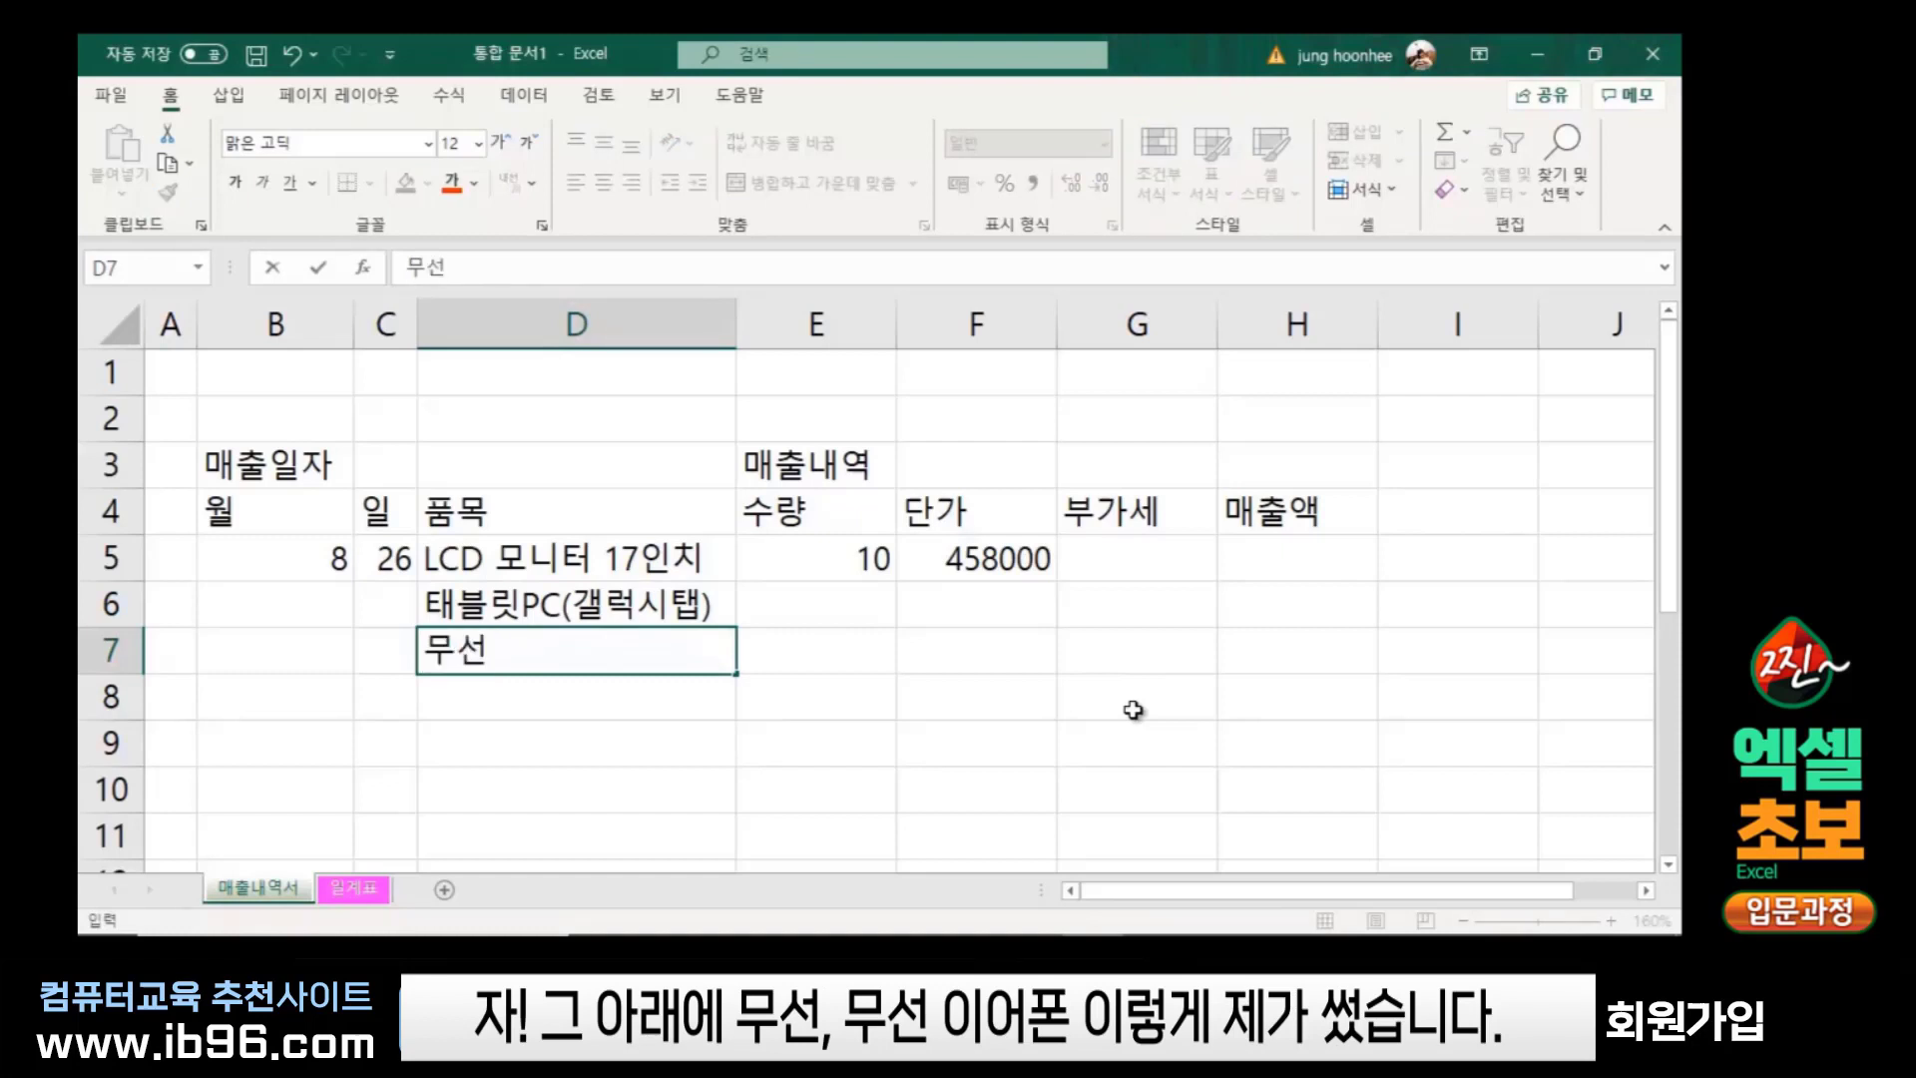
pyautogui.write(' 이')
pyautogui.press('BackSpace')
pyautogui.press('BackSpace')
pyautogui.write('이어폰')
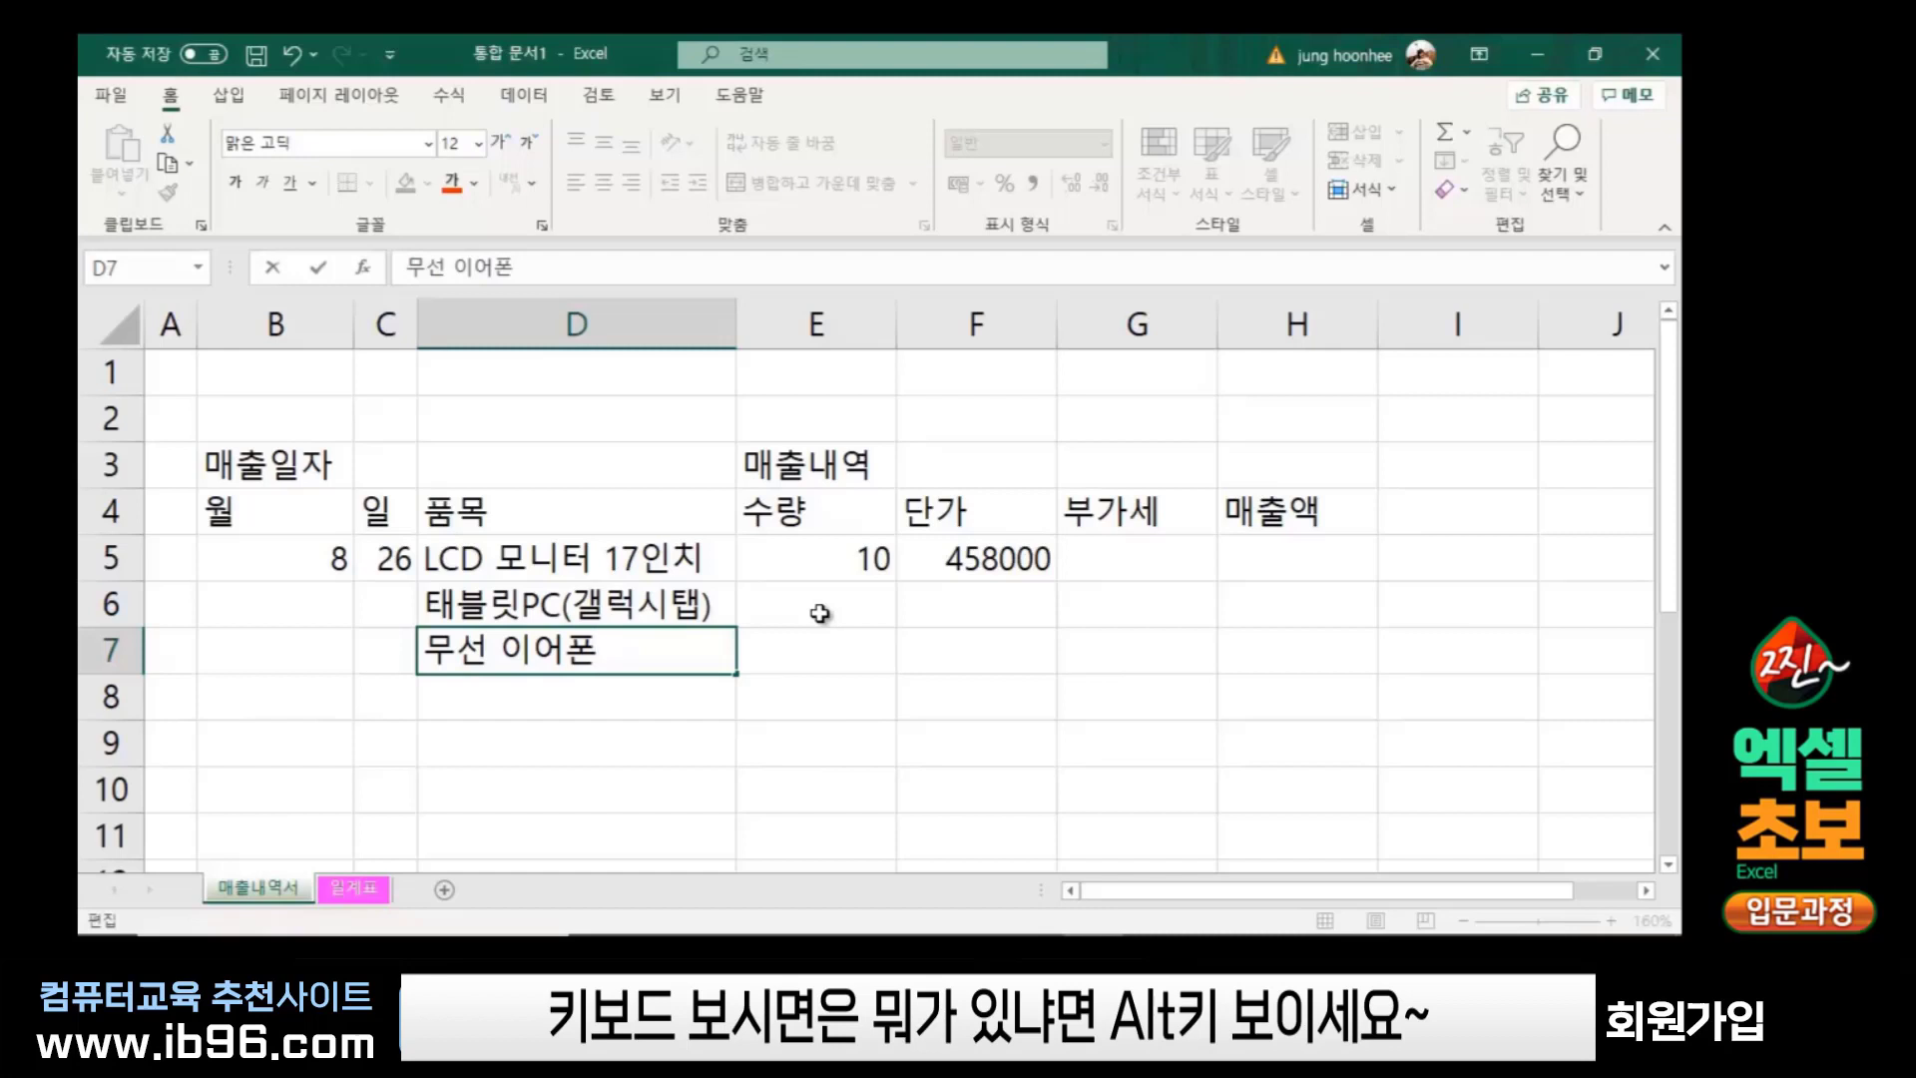
pyautogui.hotkey('alt', 'Return')
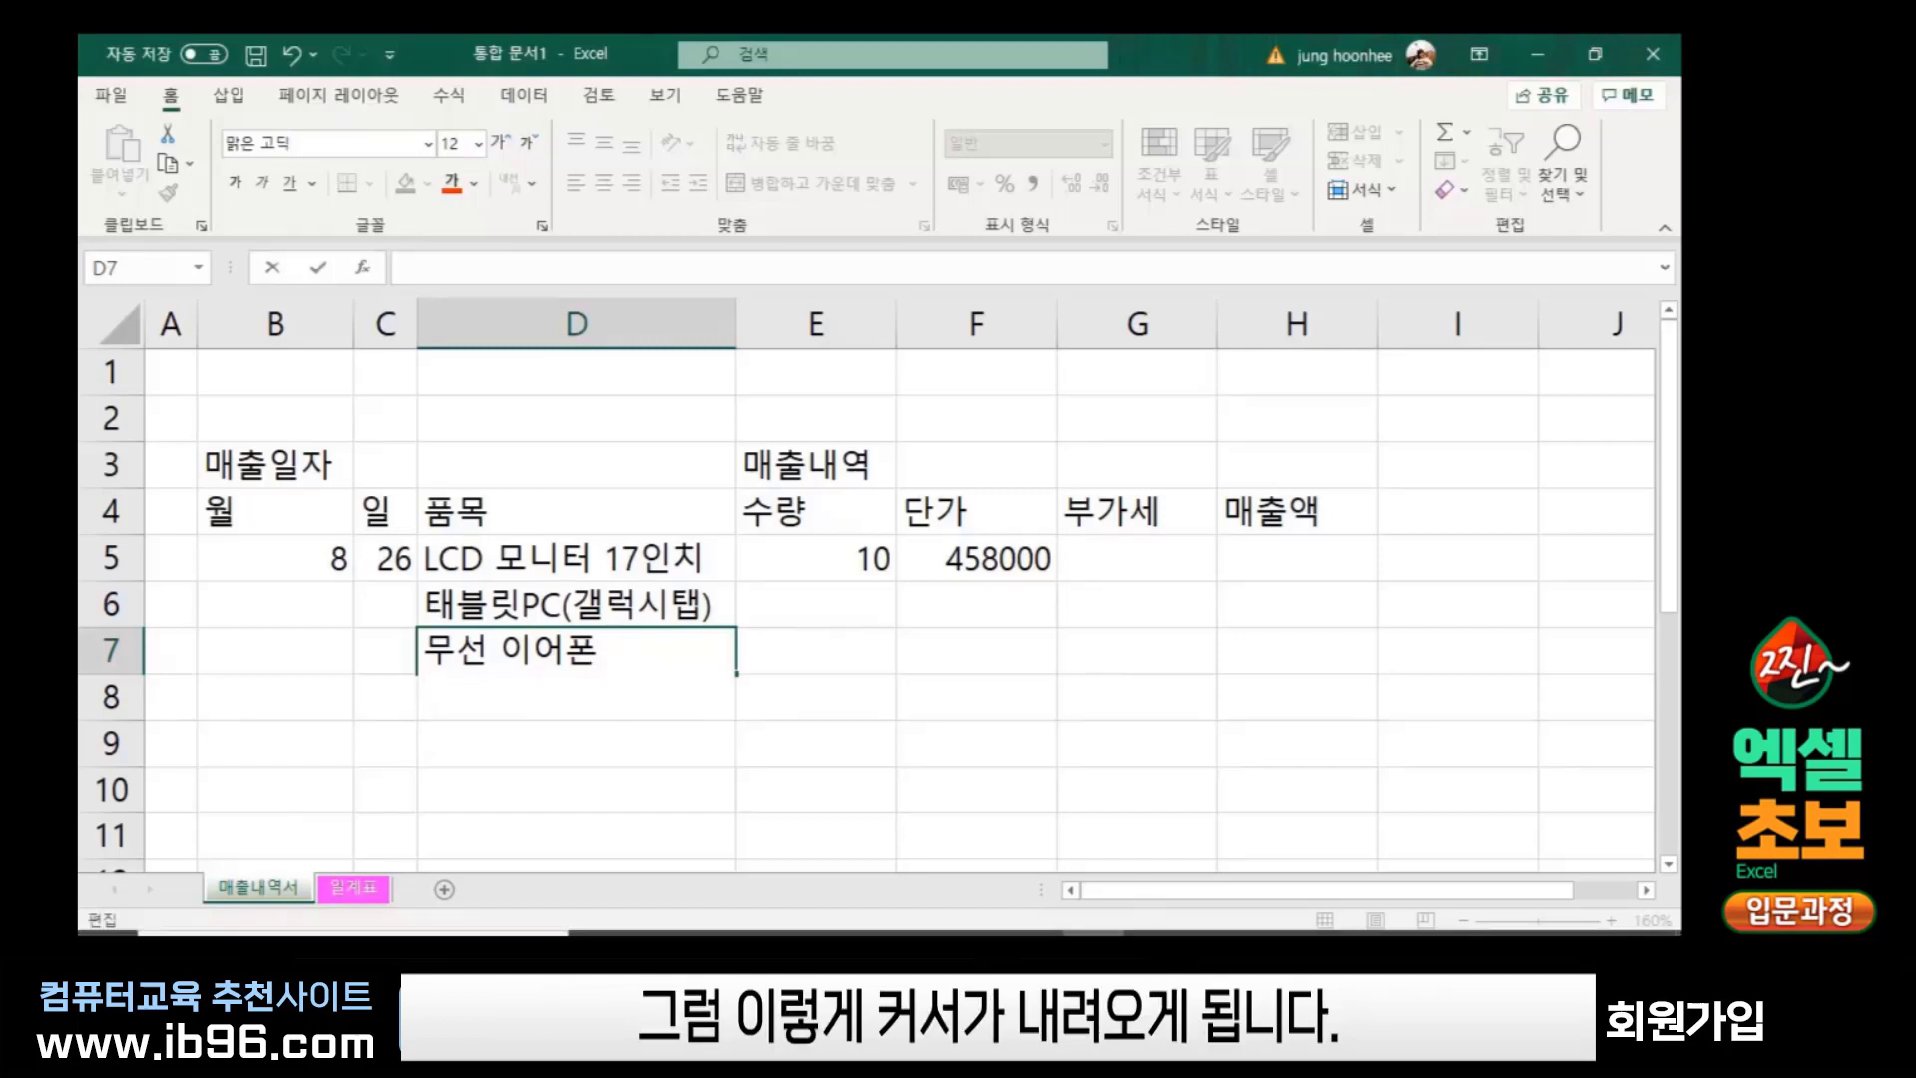
pyautogui.write('(')
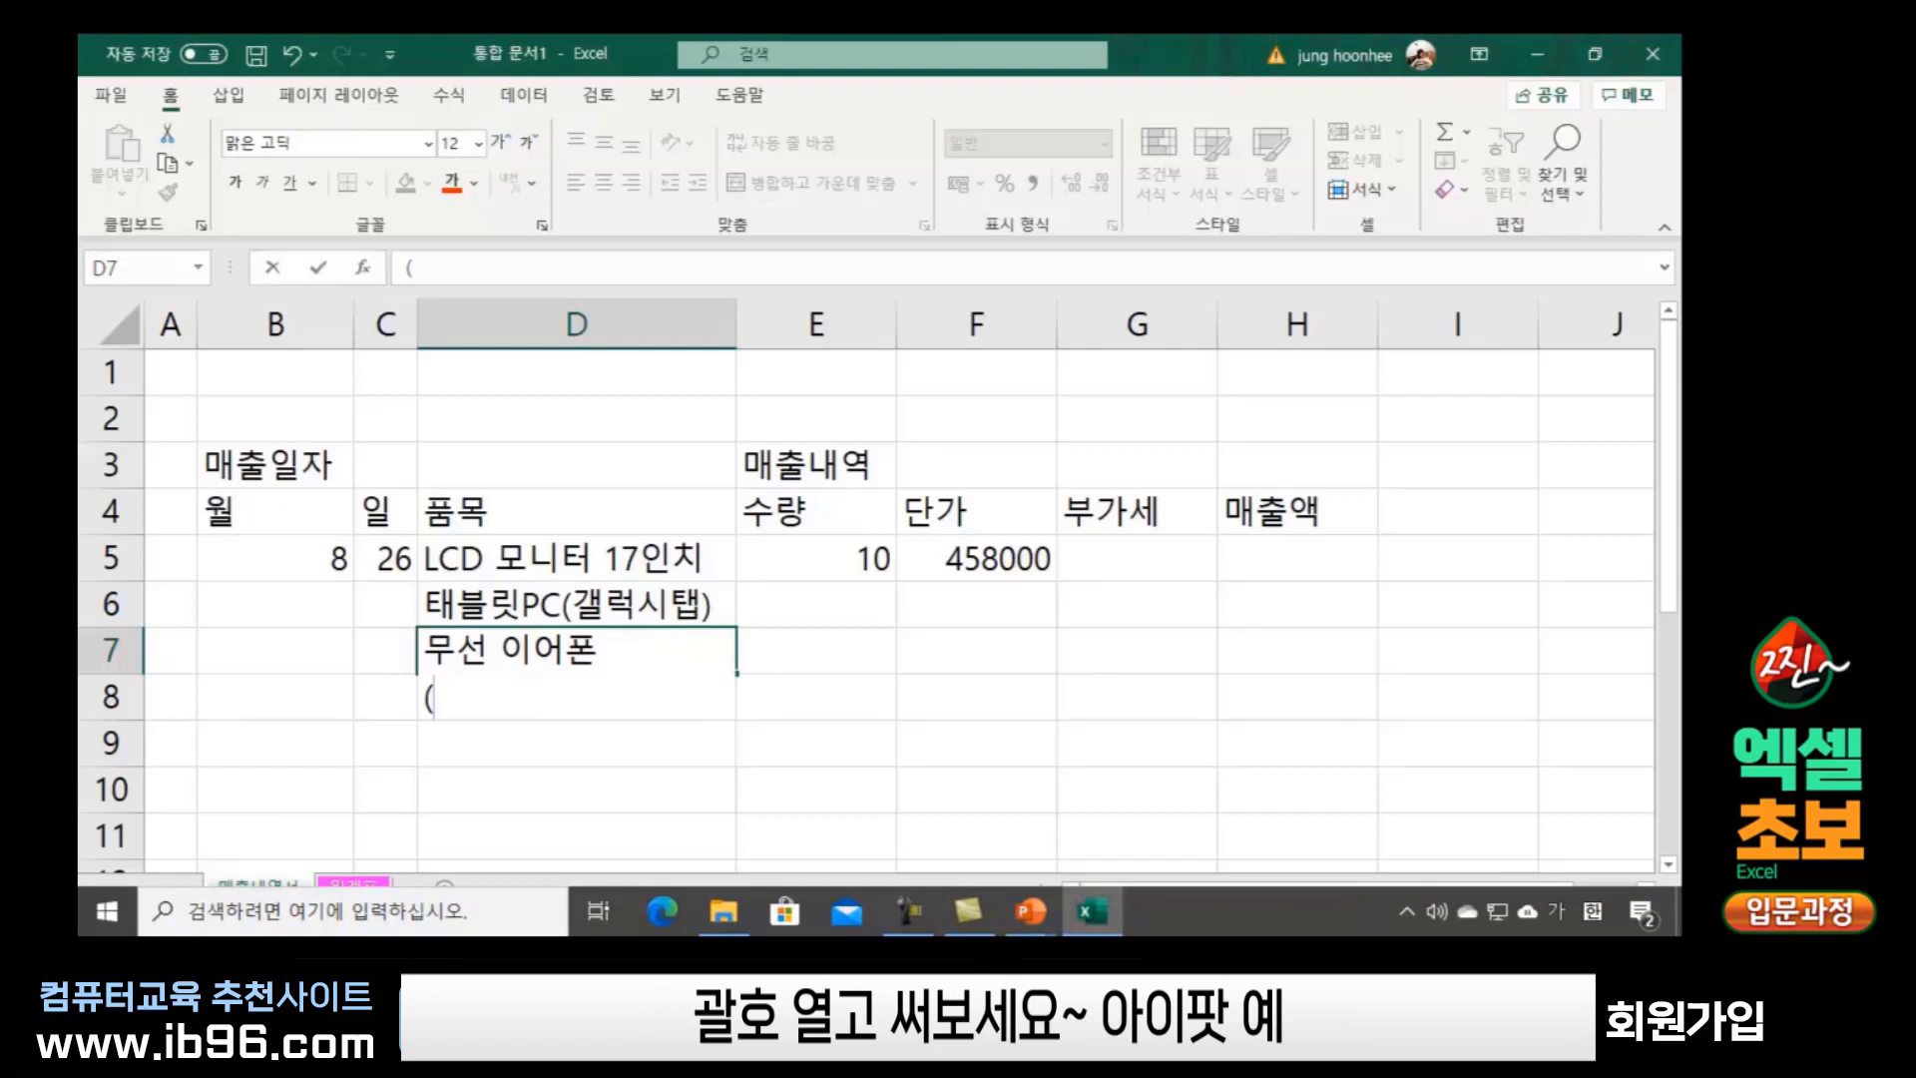
pyautogui.write('아이')
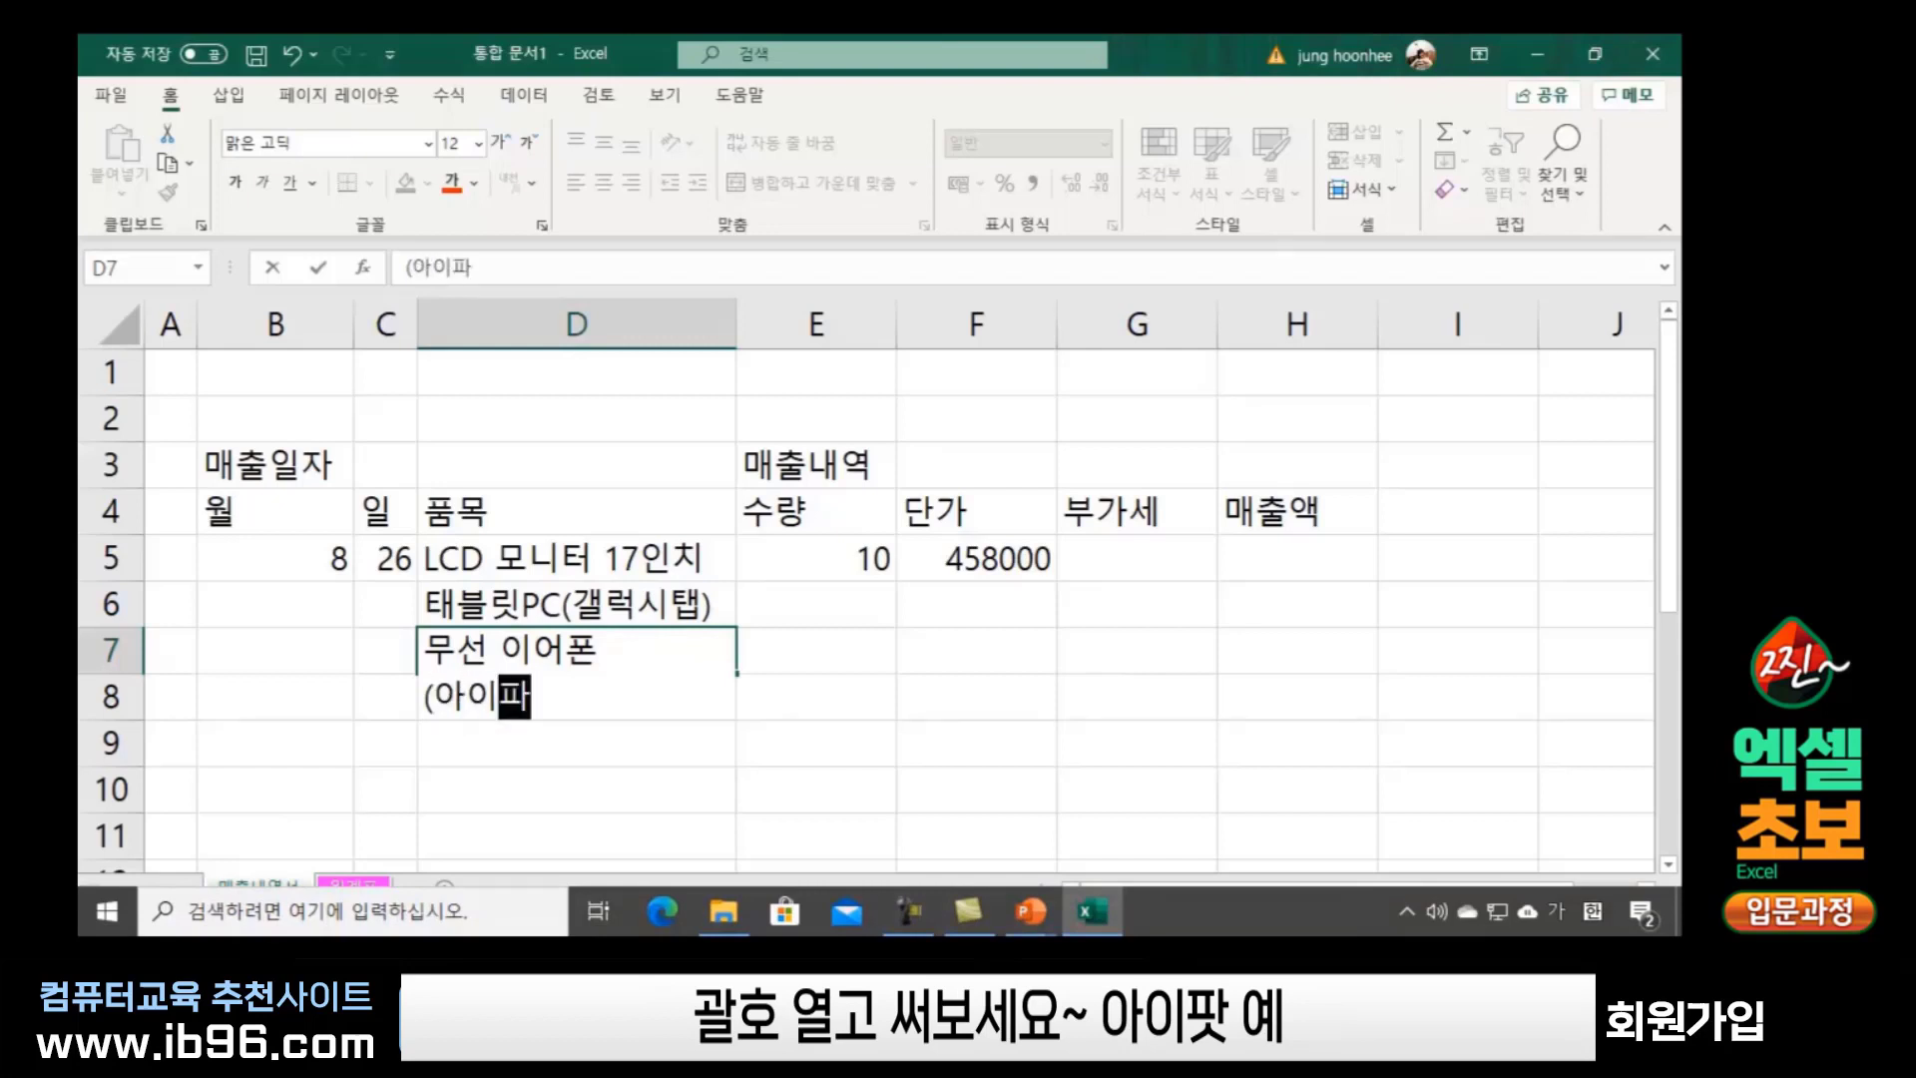
pyautogui.write('팟 ')
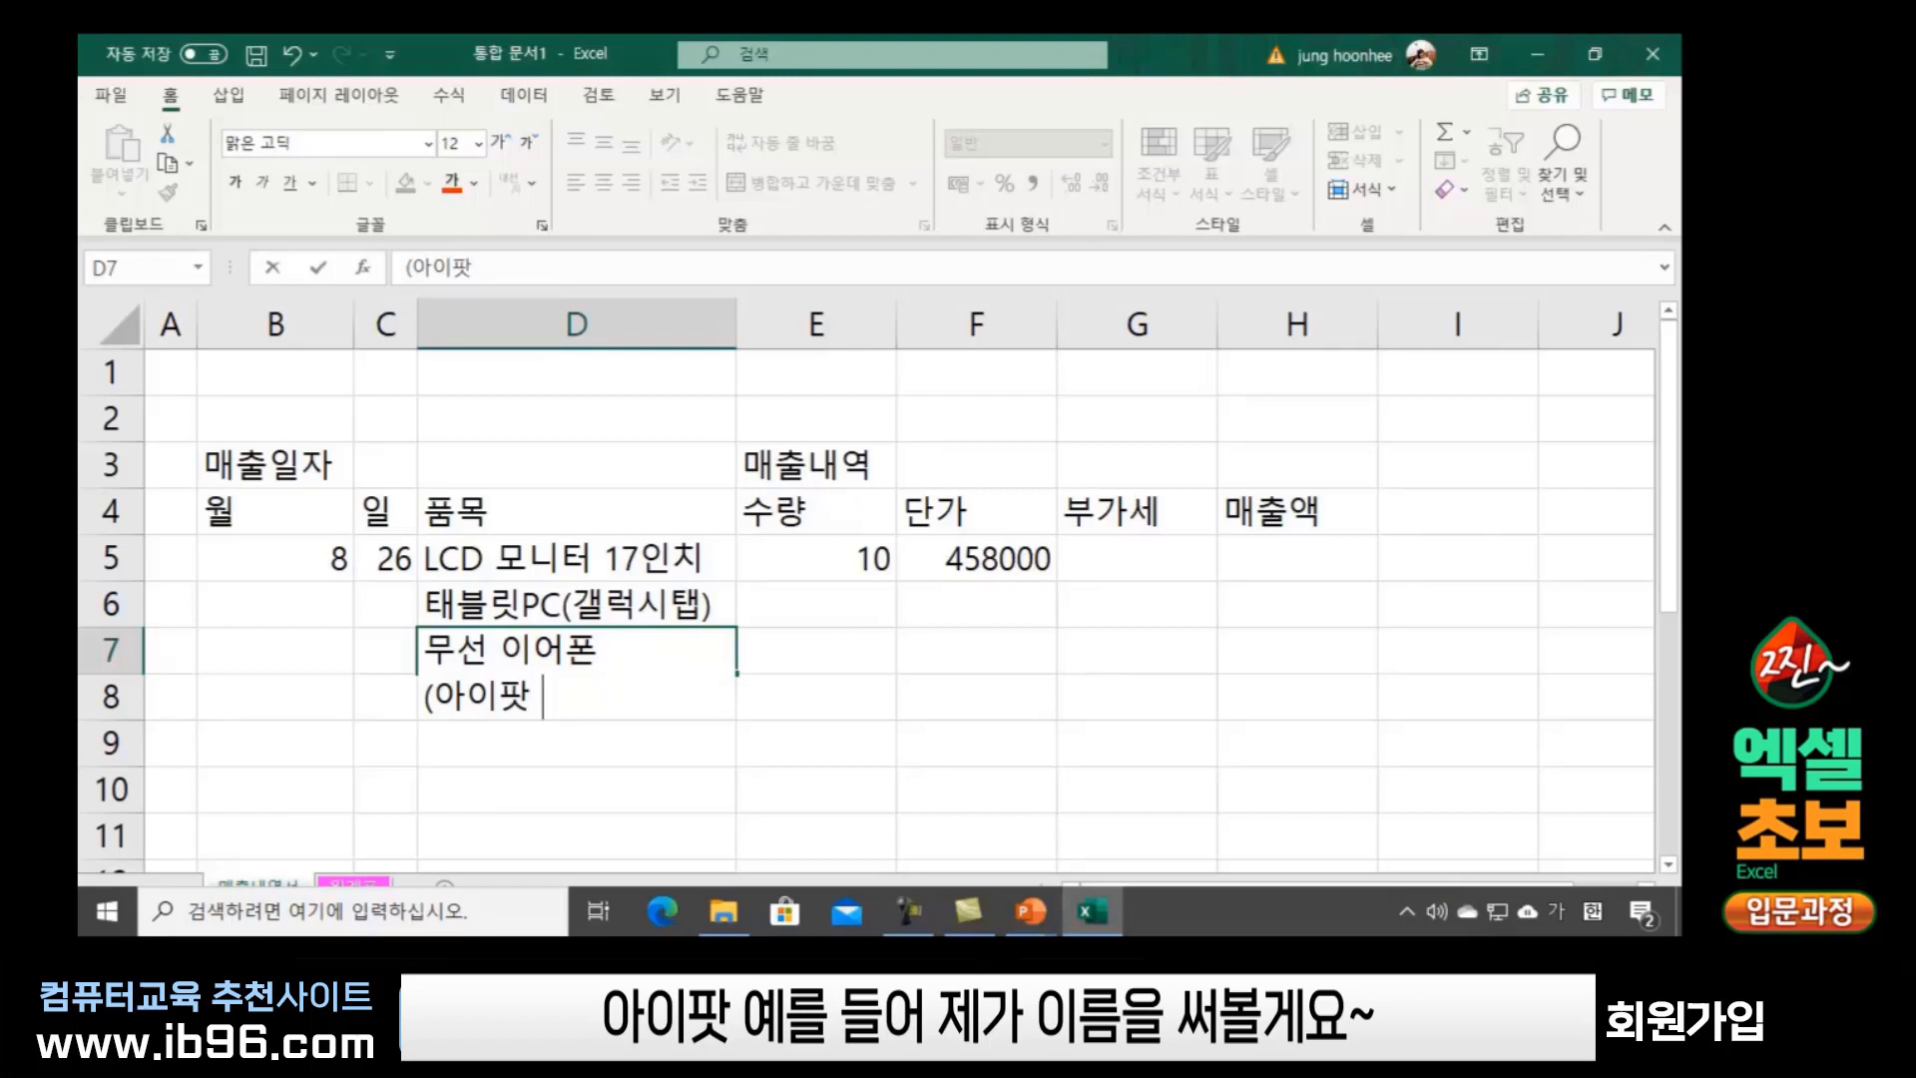
pyautogui.write('ㄷ')
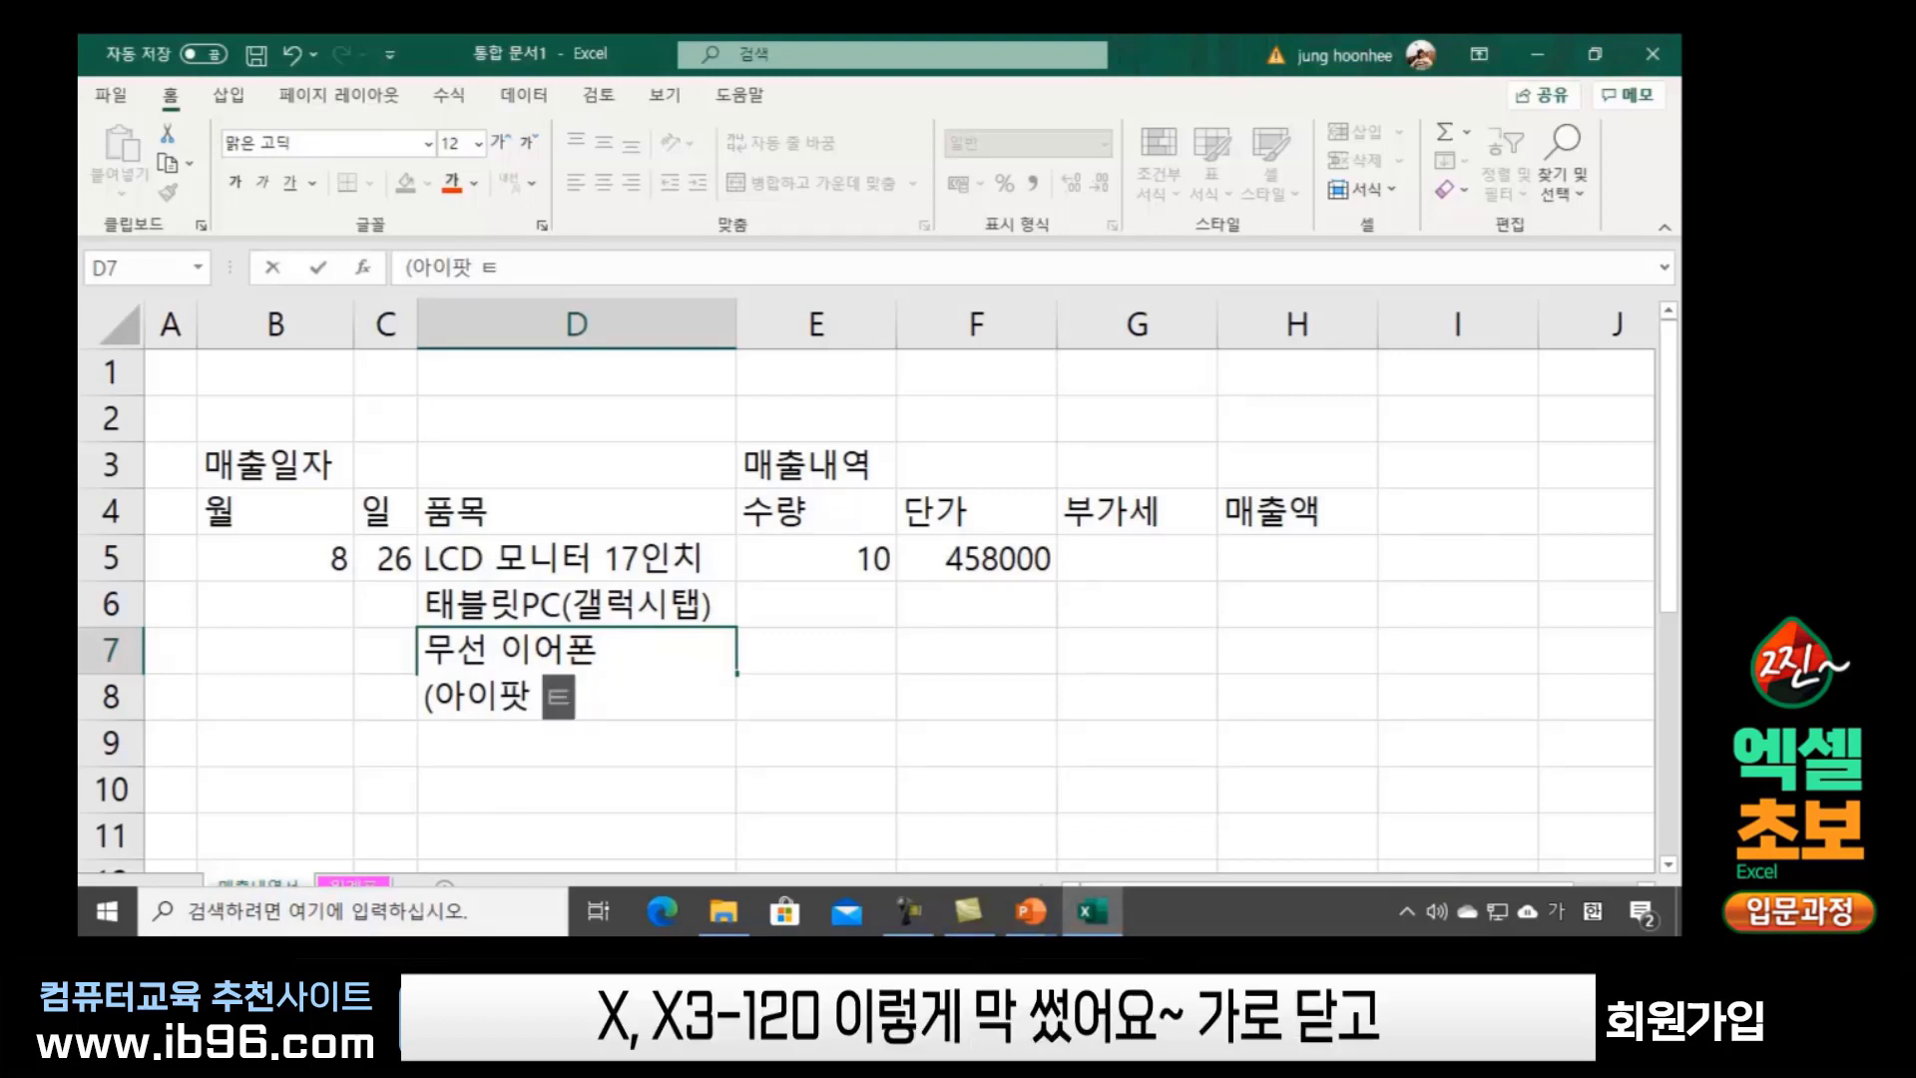
pyautogui.press('BackSpace')
pyautogui.press('Hangul')
pyautogui.write('X')
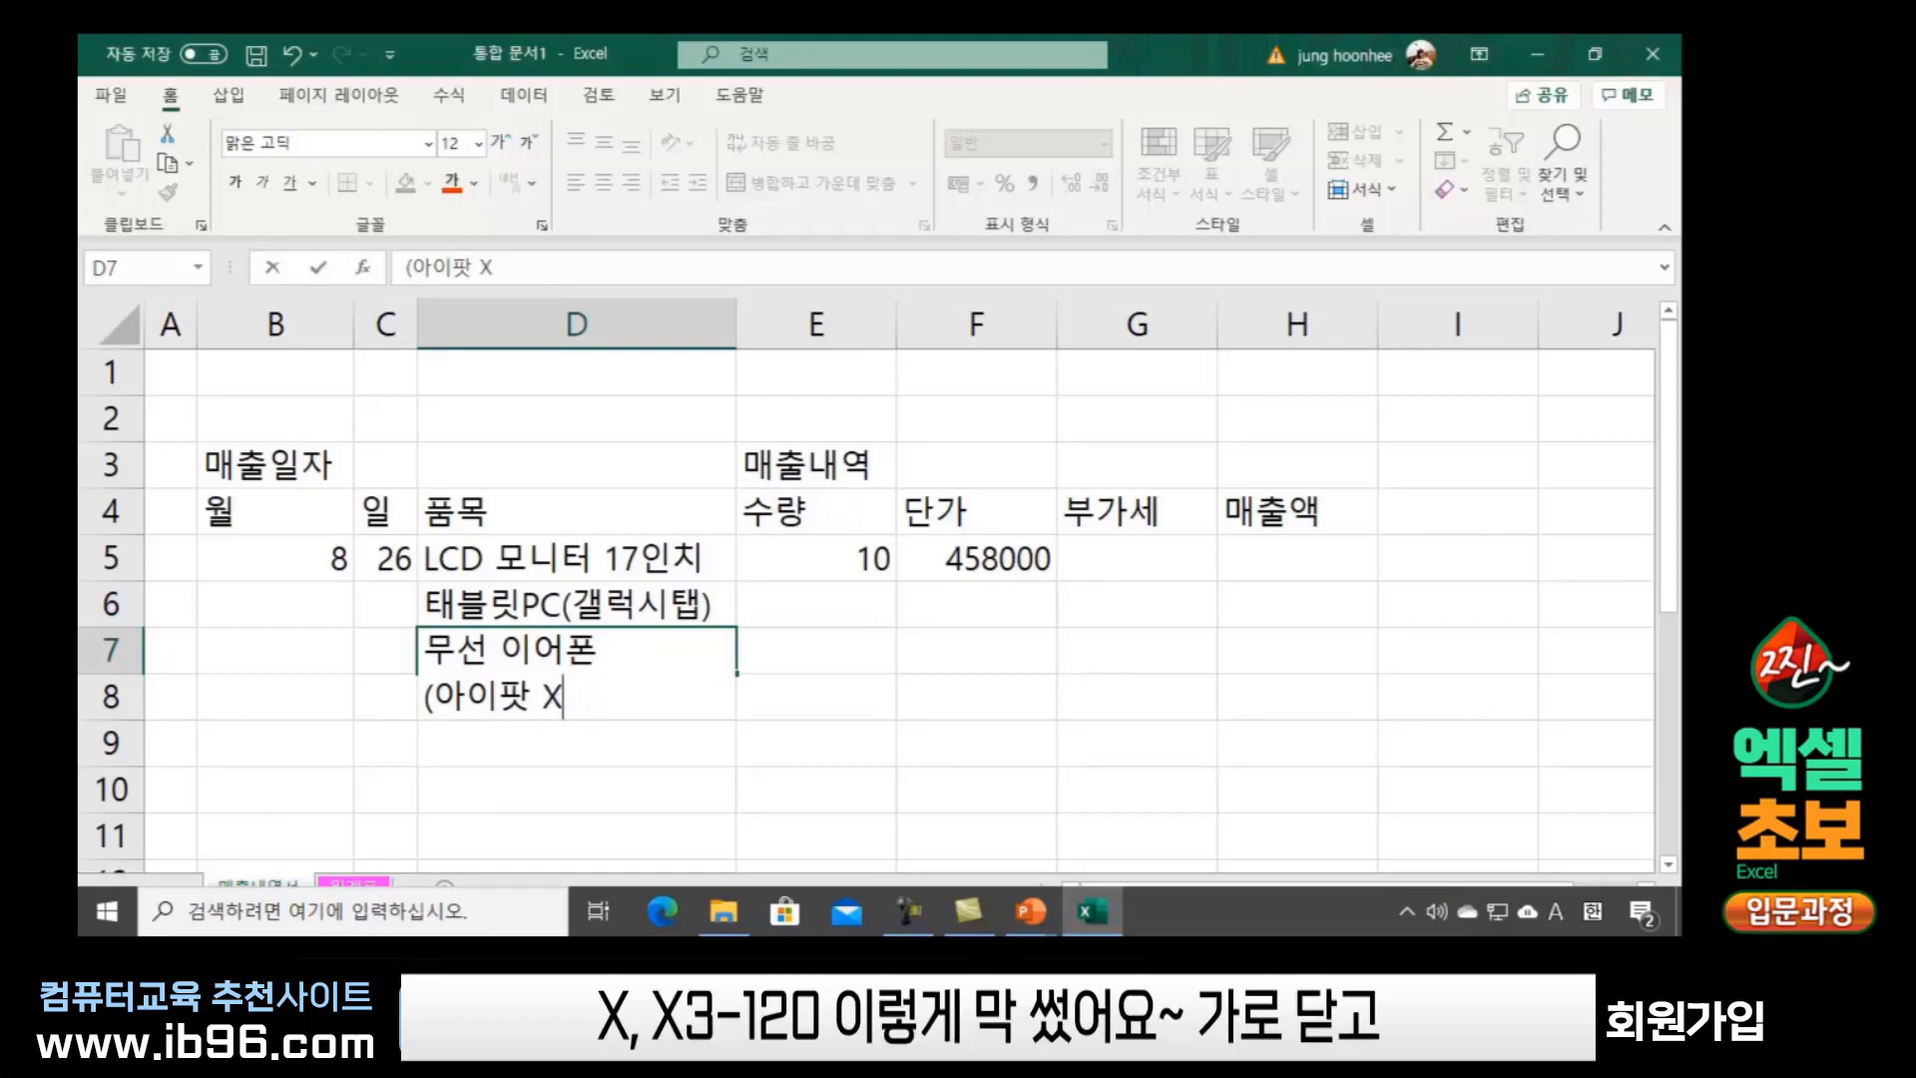
pyautogui.write('3-')
pyautogui.write('120')
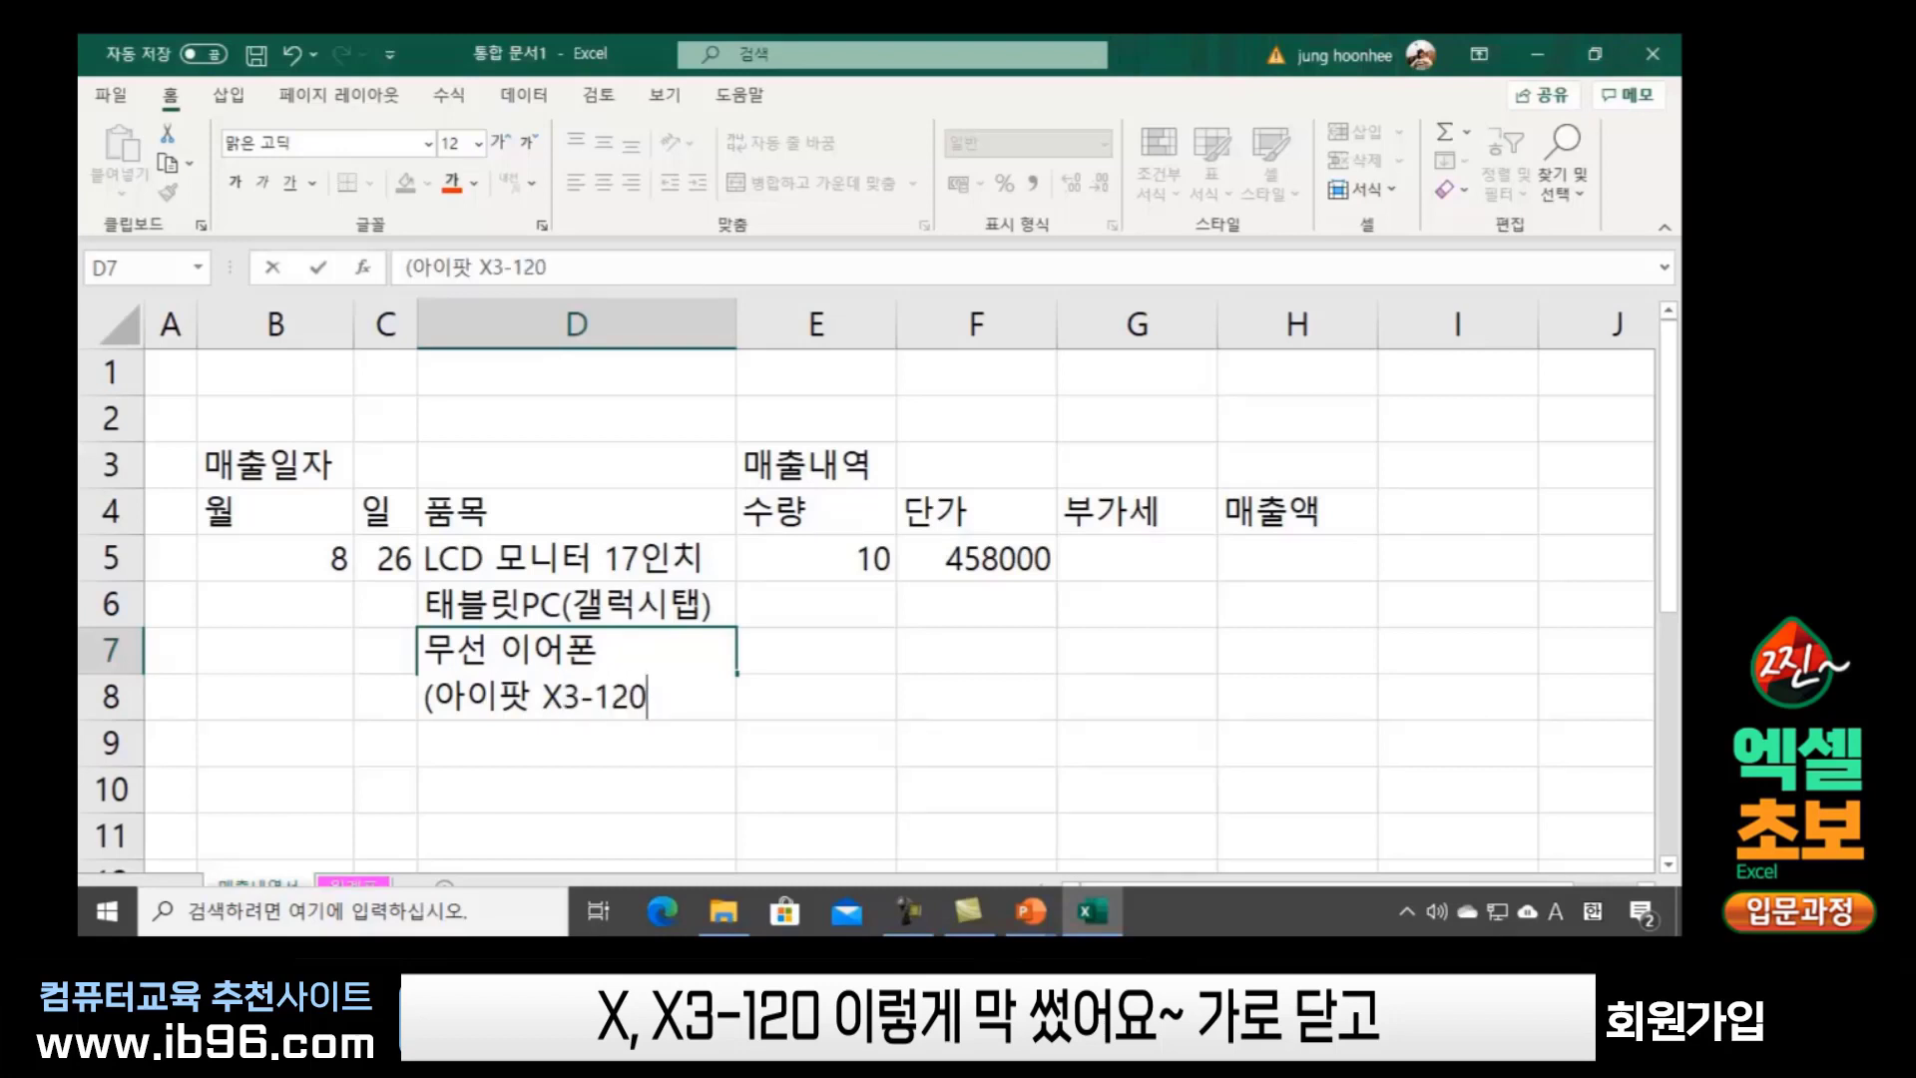
pyautogui.write(')')
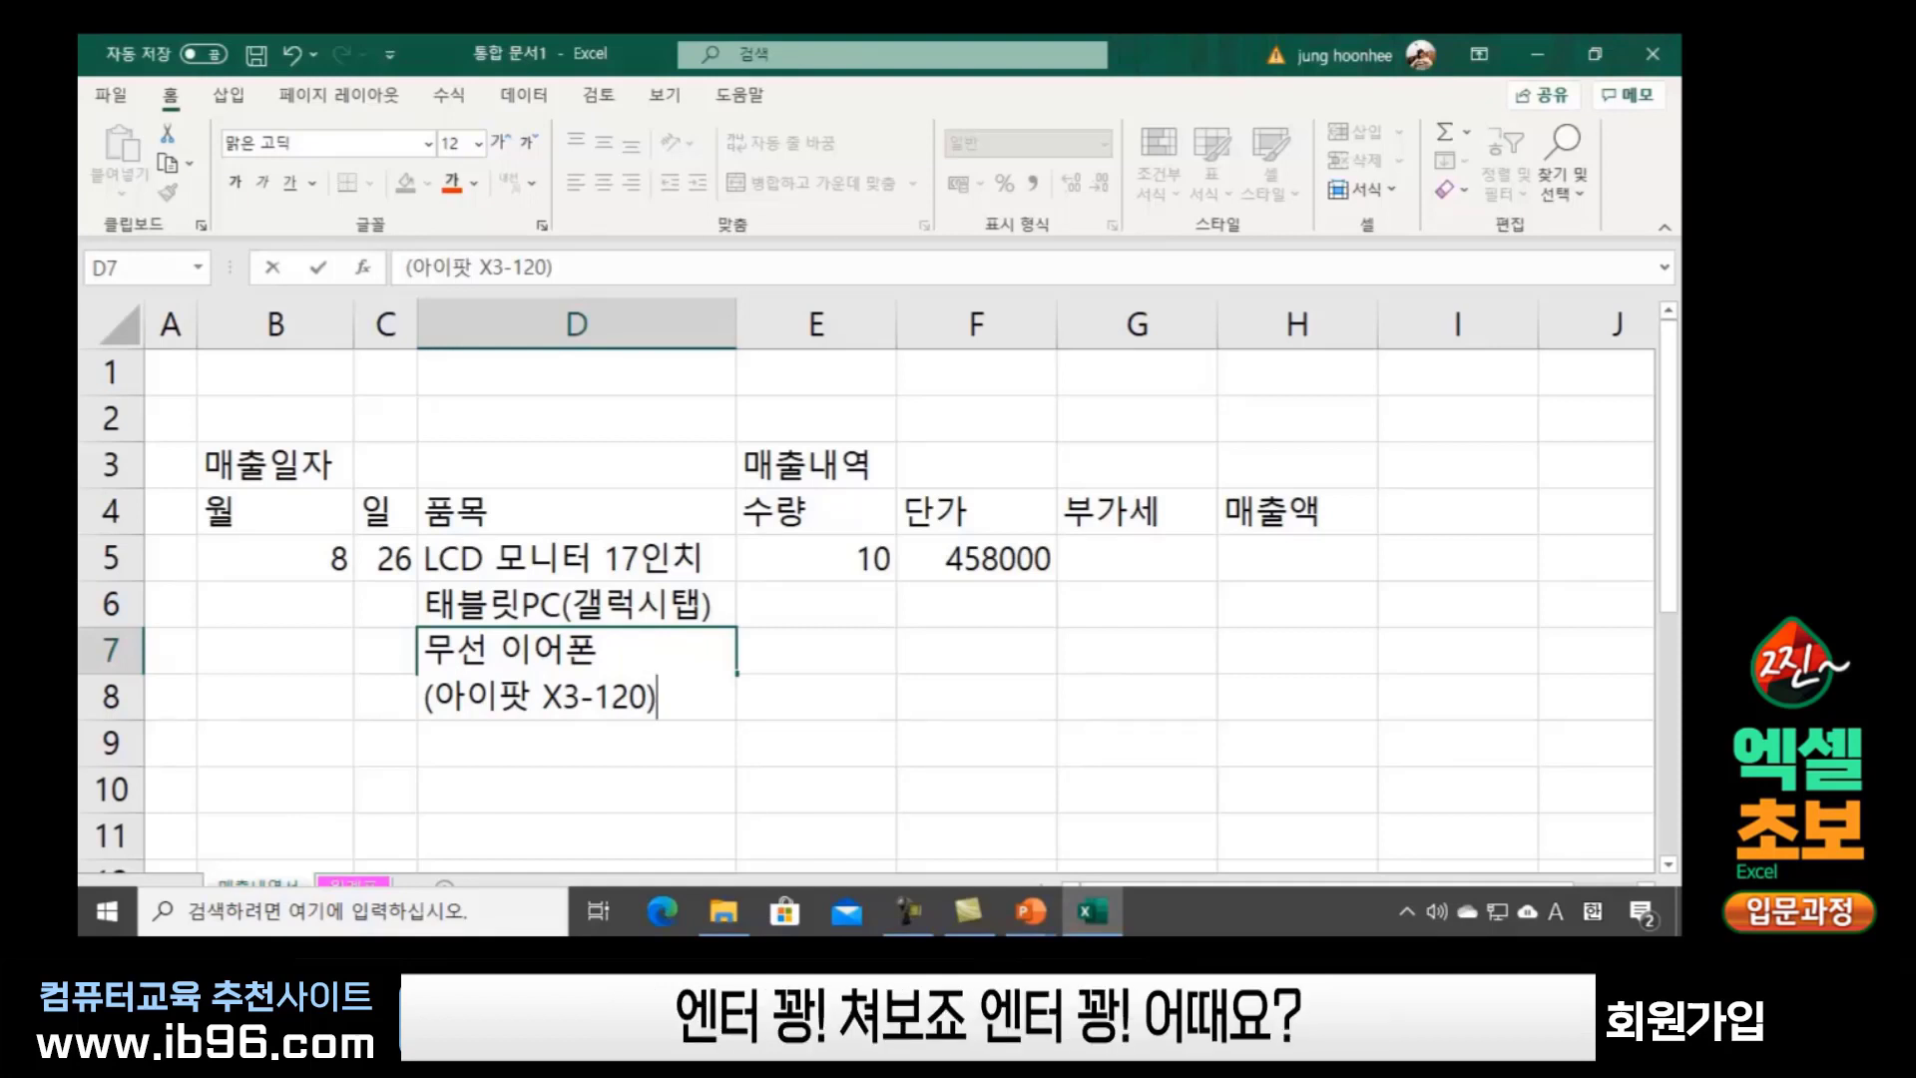
pyautogui.press('Return')
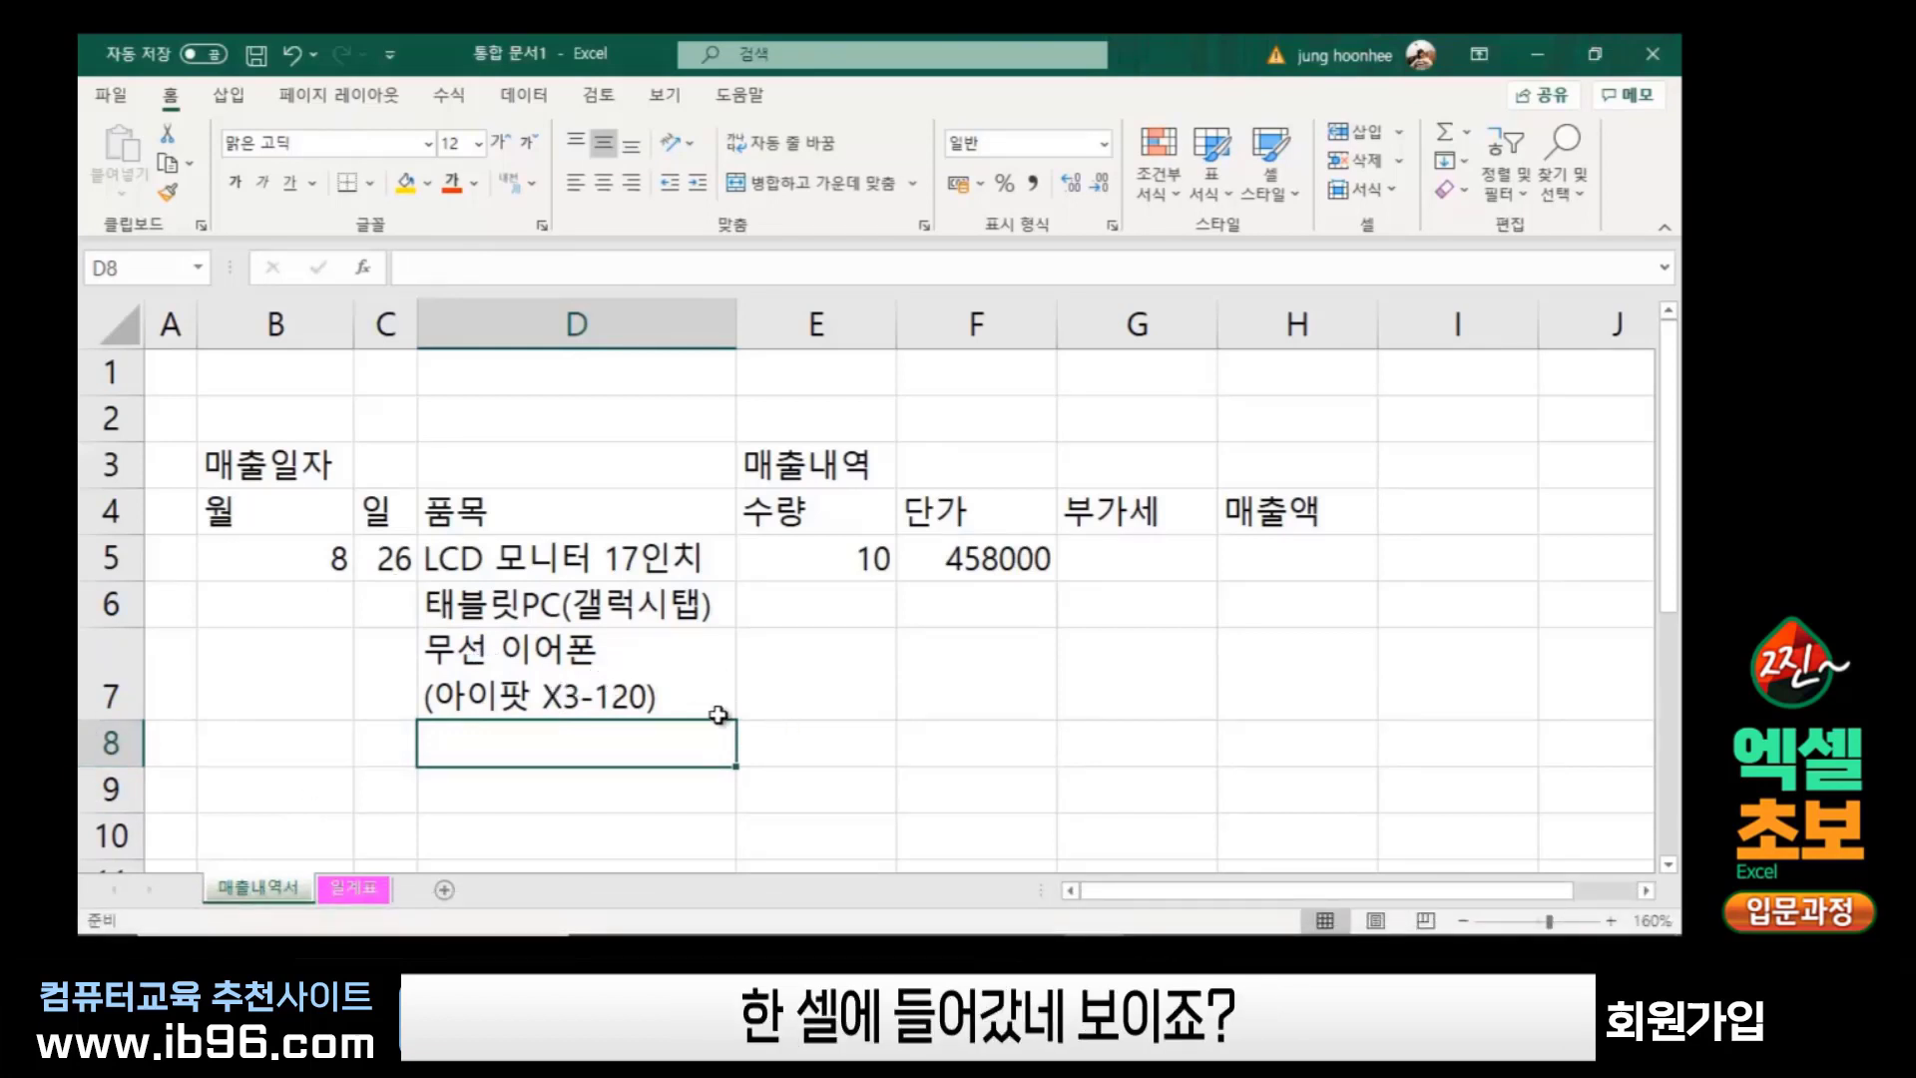
pyautogui.click(666, 680)
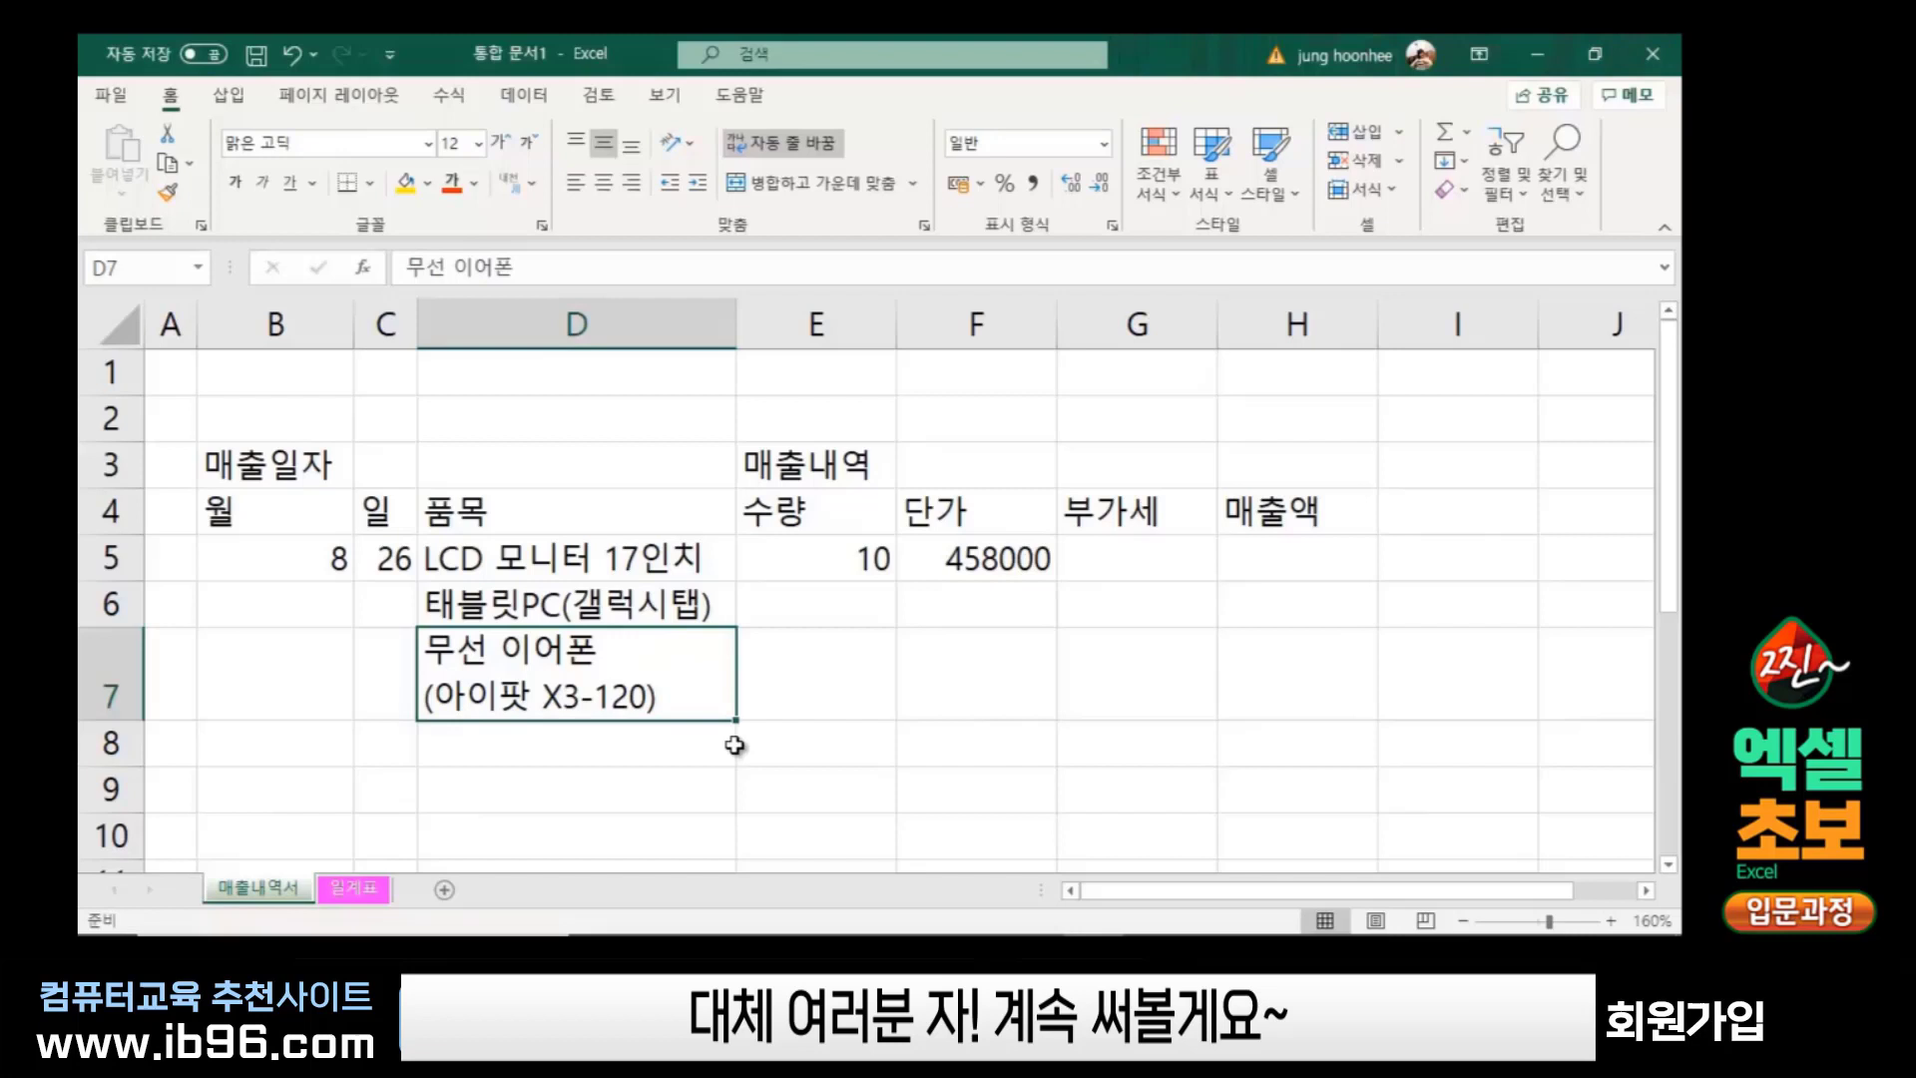
pyautogui.click(552, 740)
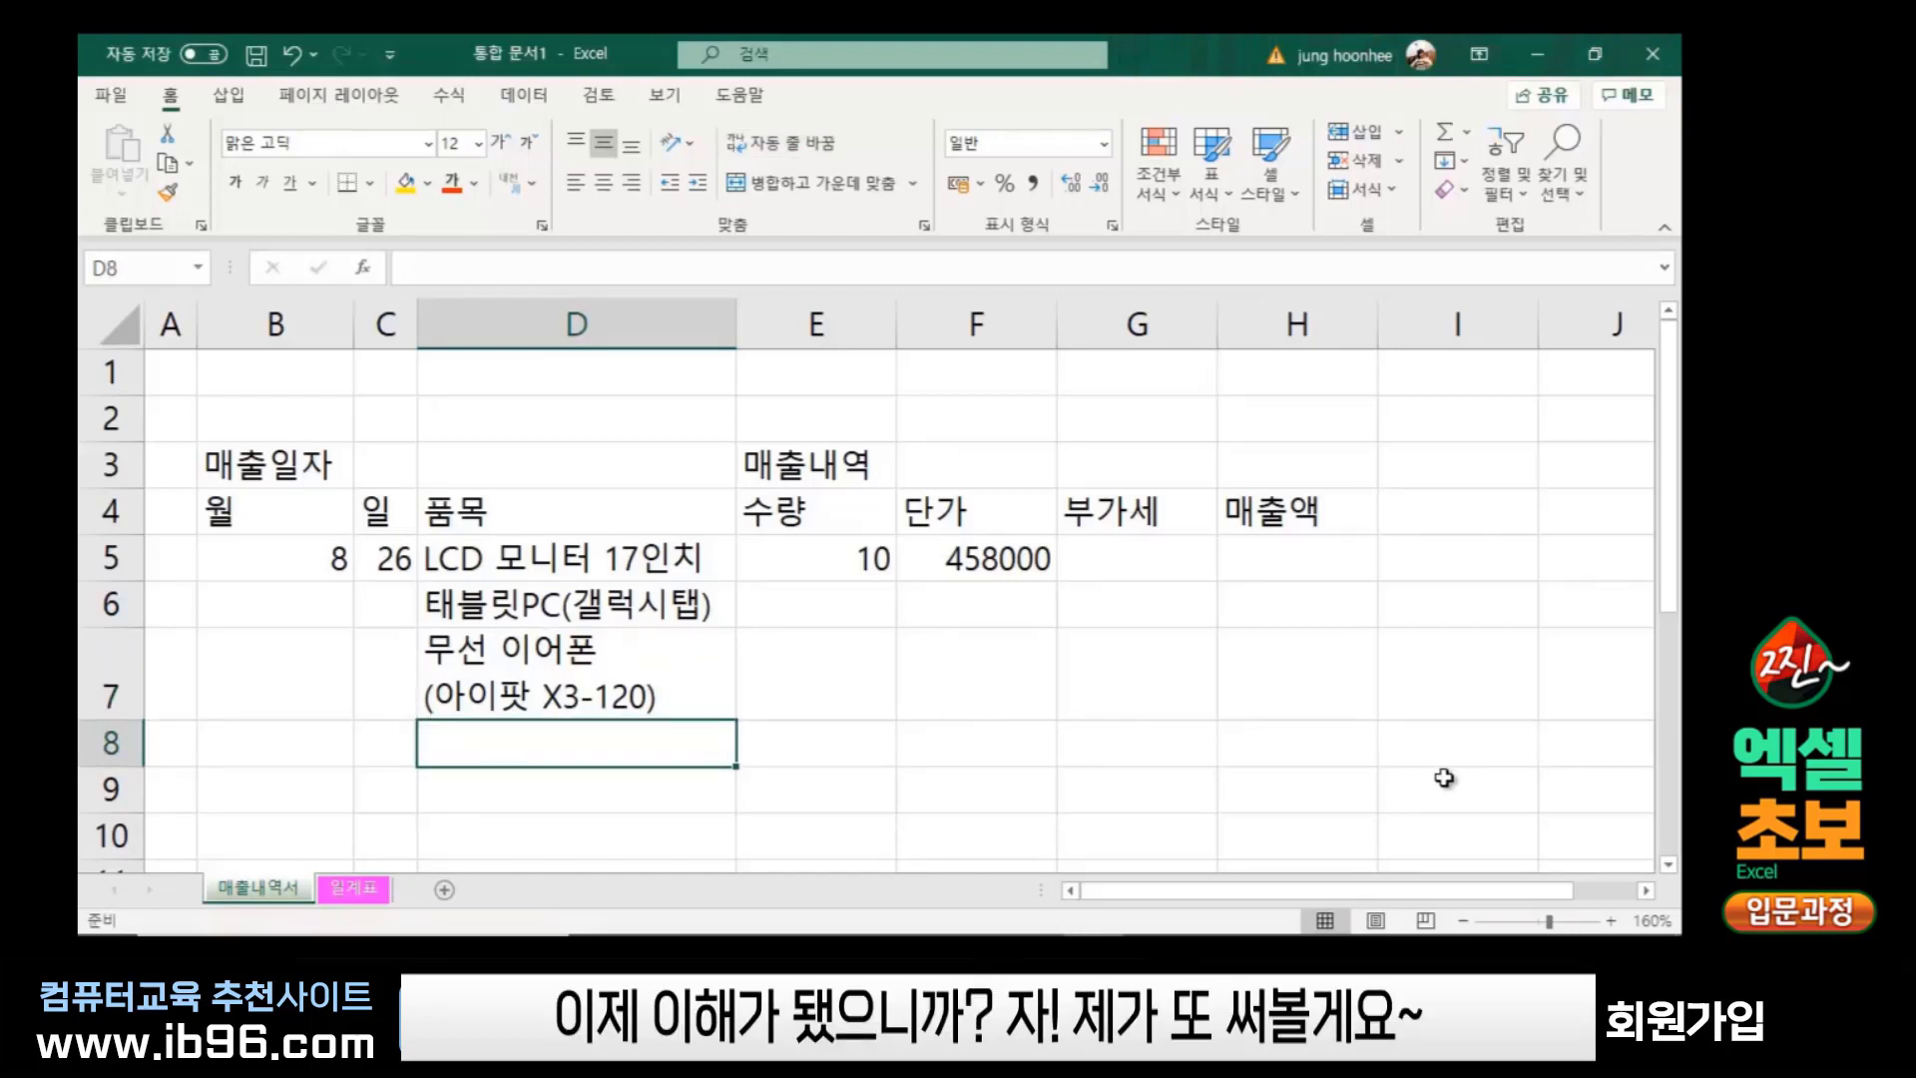
# Enter 태블릿PC(아이패드) in cell D8, discarding the AutoComplete suggestion
pyautogui.write('XO')
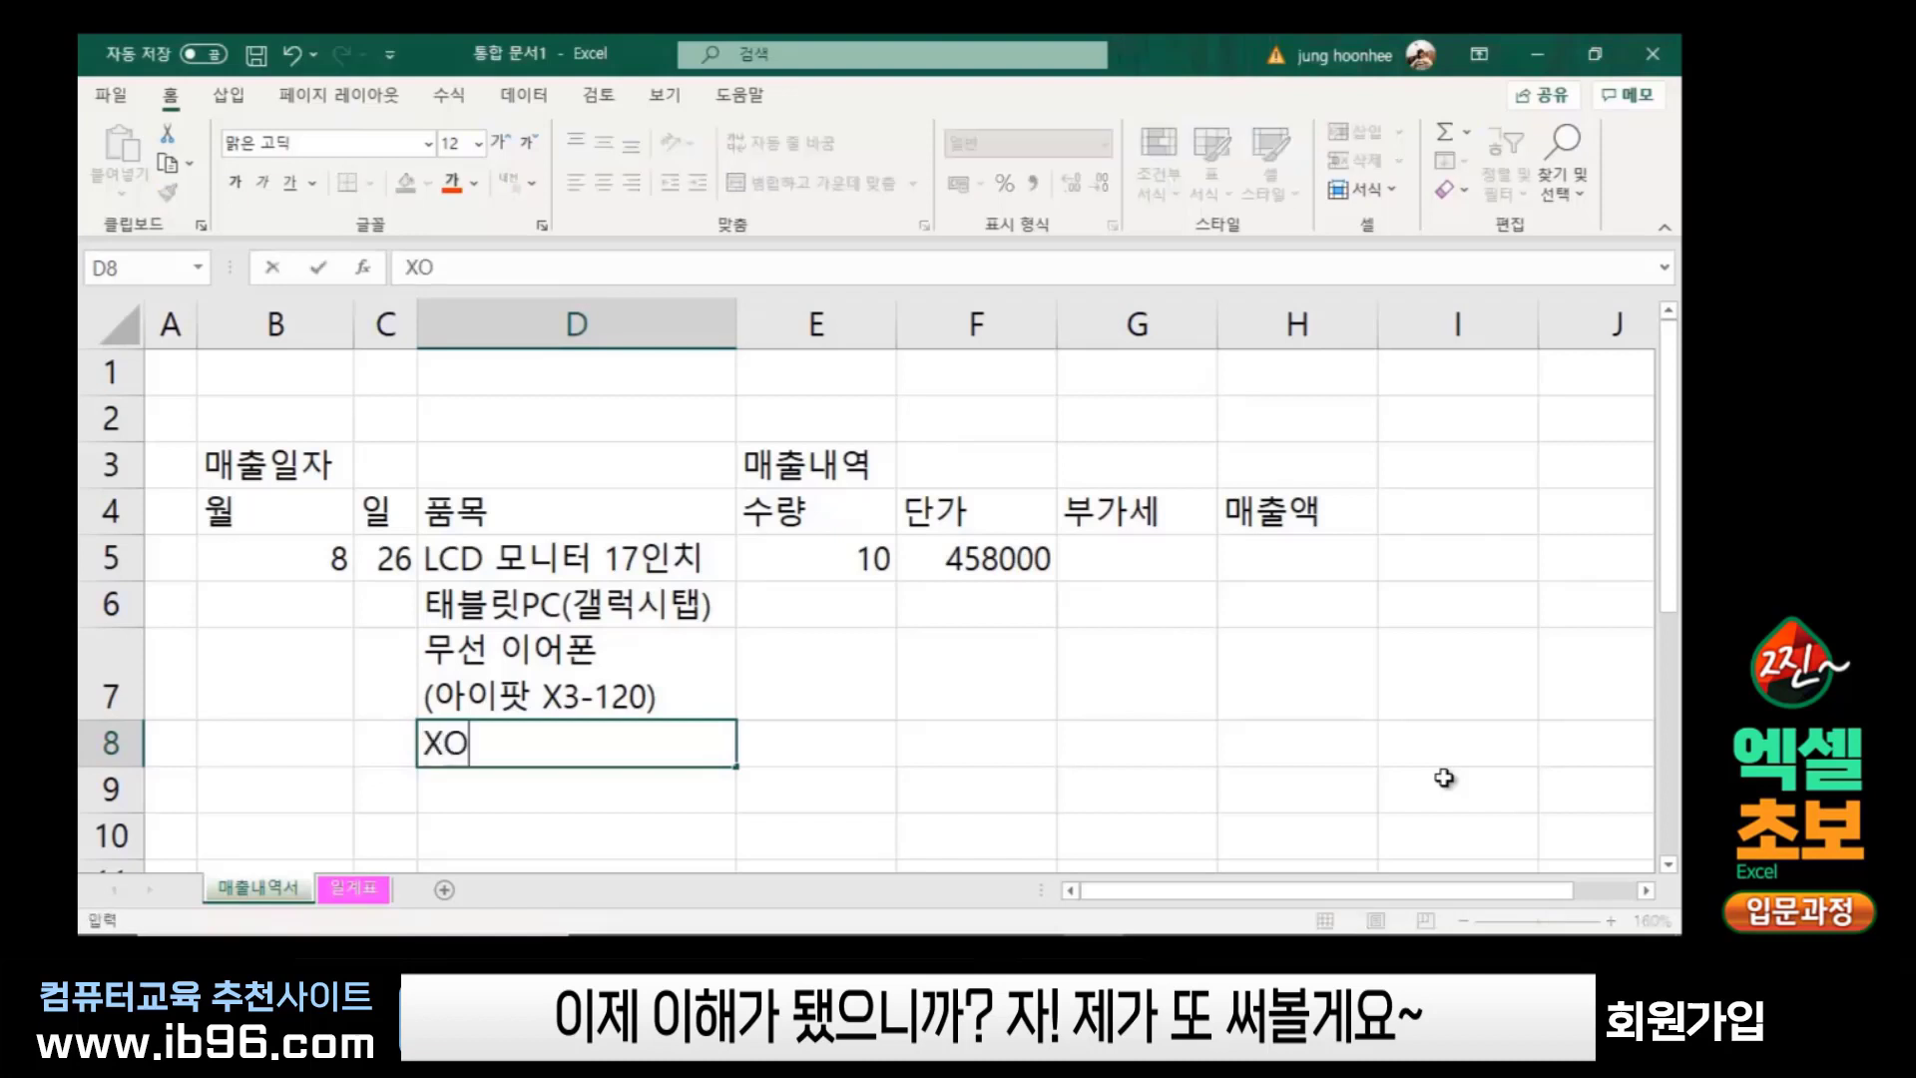
pyautogui.write('QM')
pyautogui.press('BackSpace')
pyautogui.press('BackSpace')
pyautogui.press('BackSpace')
pyautogui.press('BackSpace')
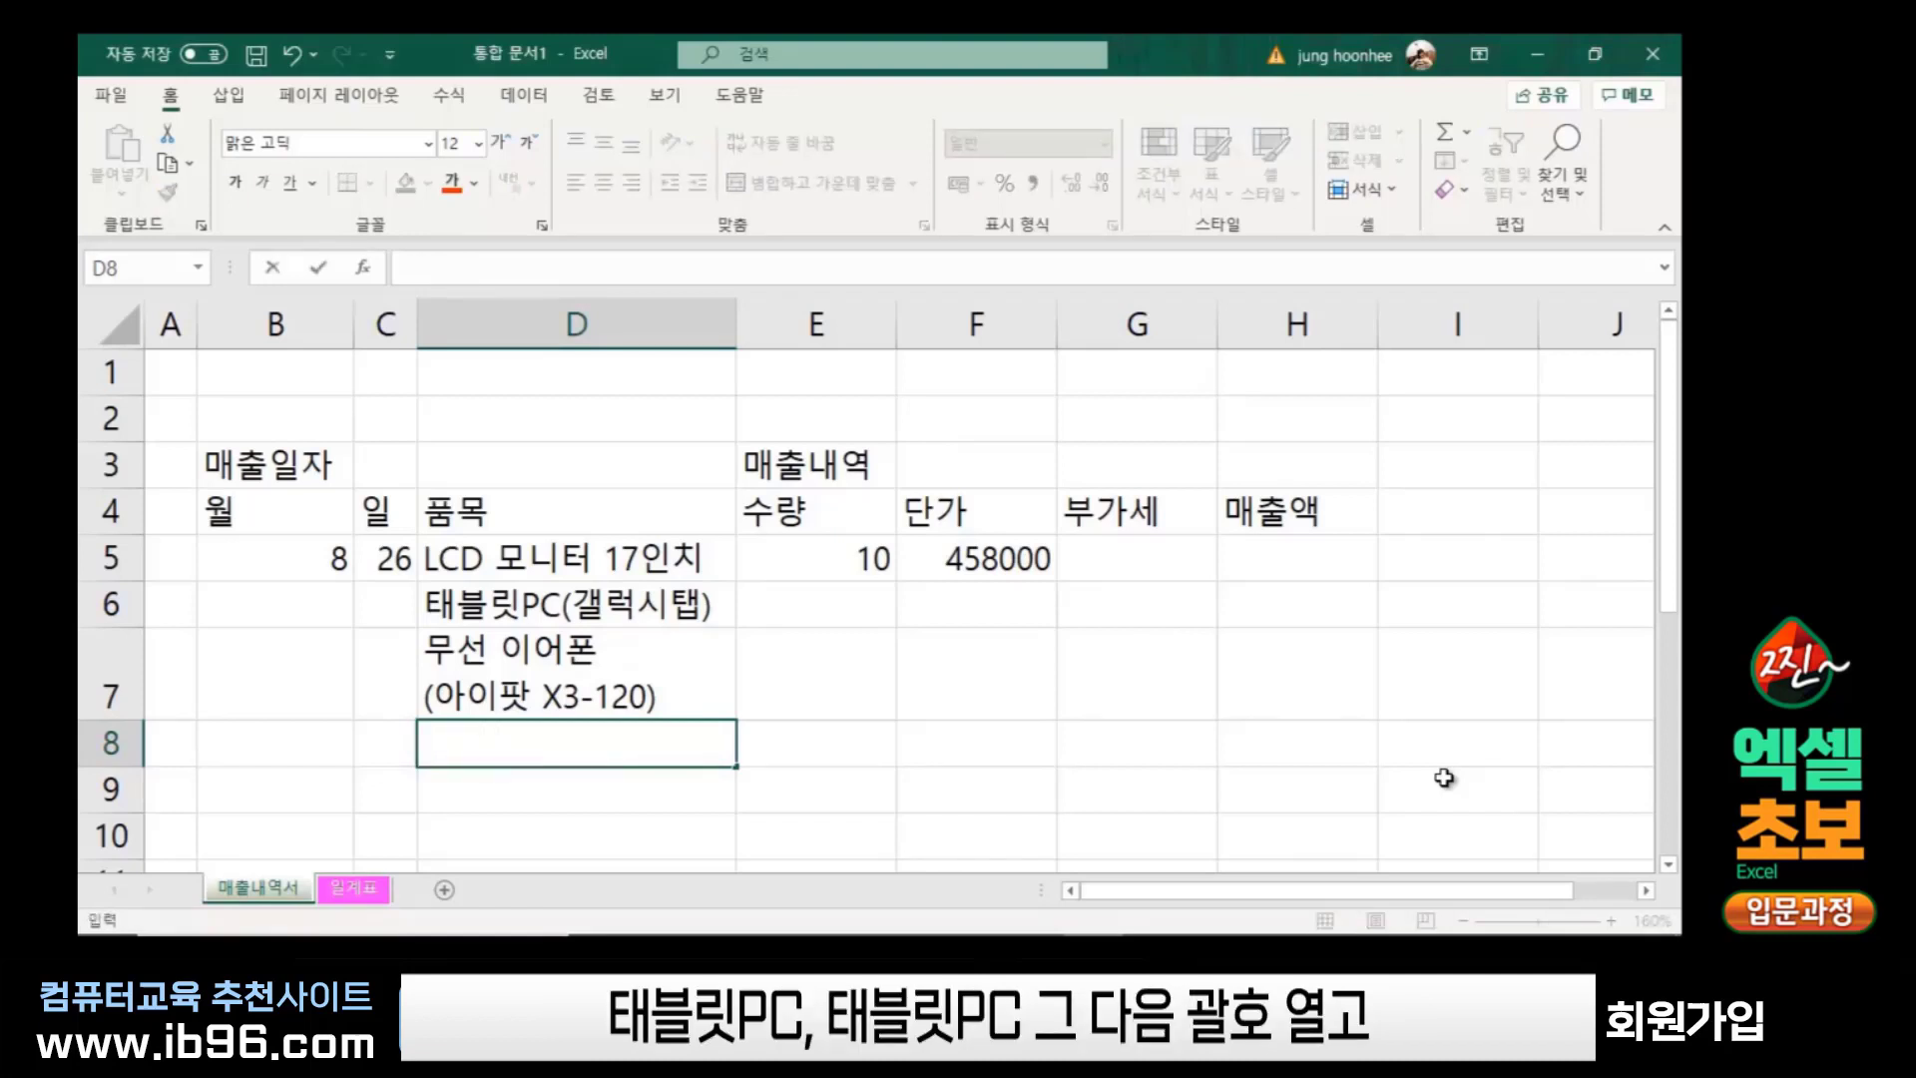
pyautogui.write('태블릿')
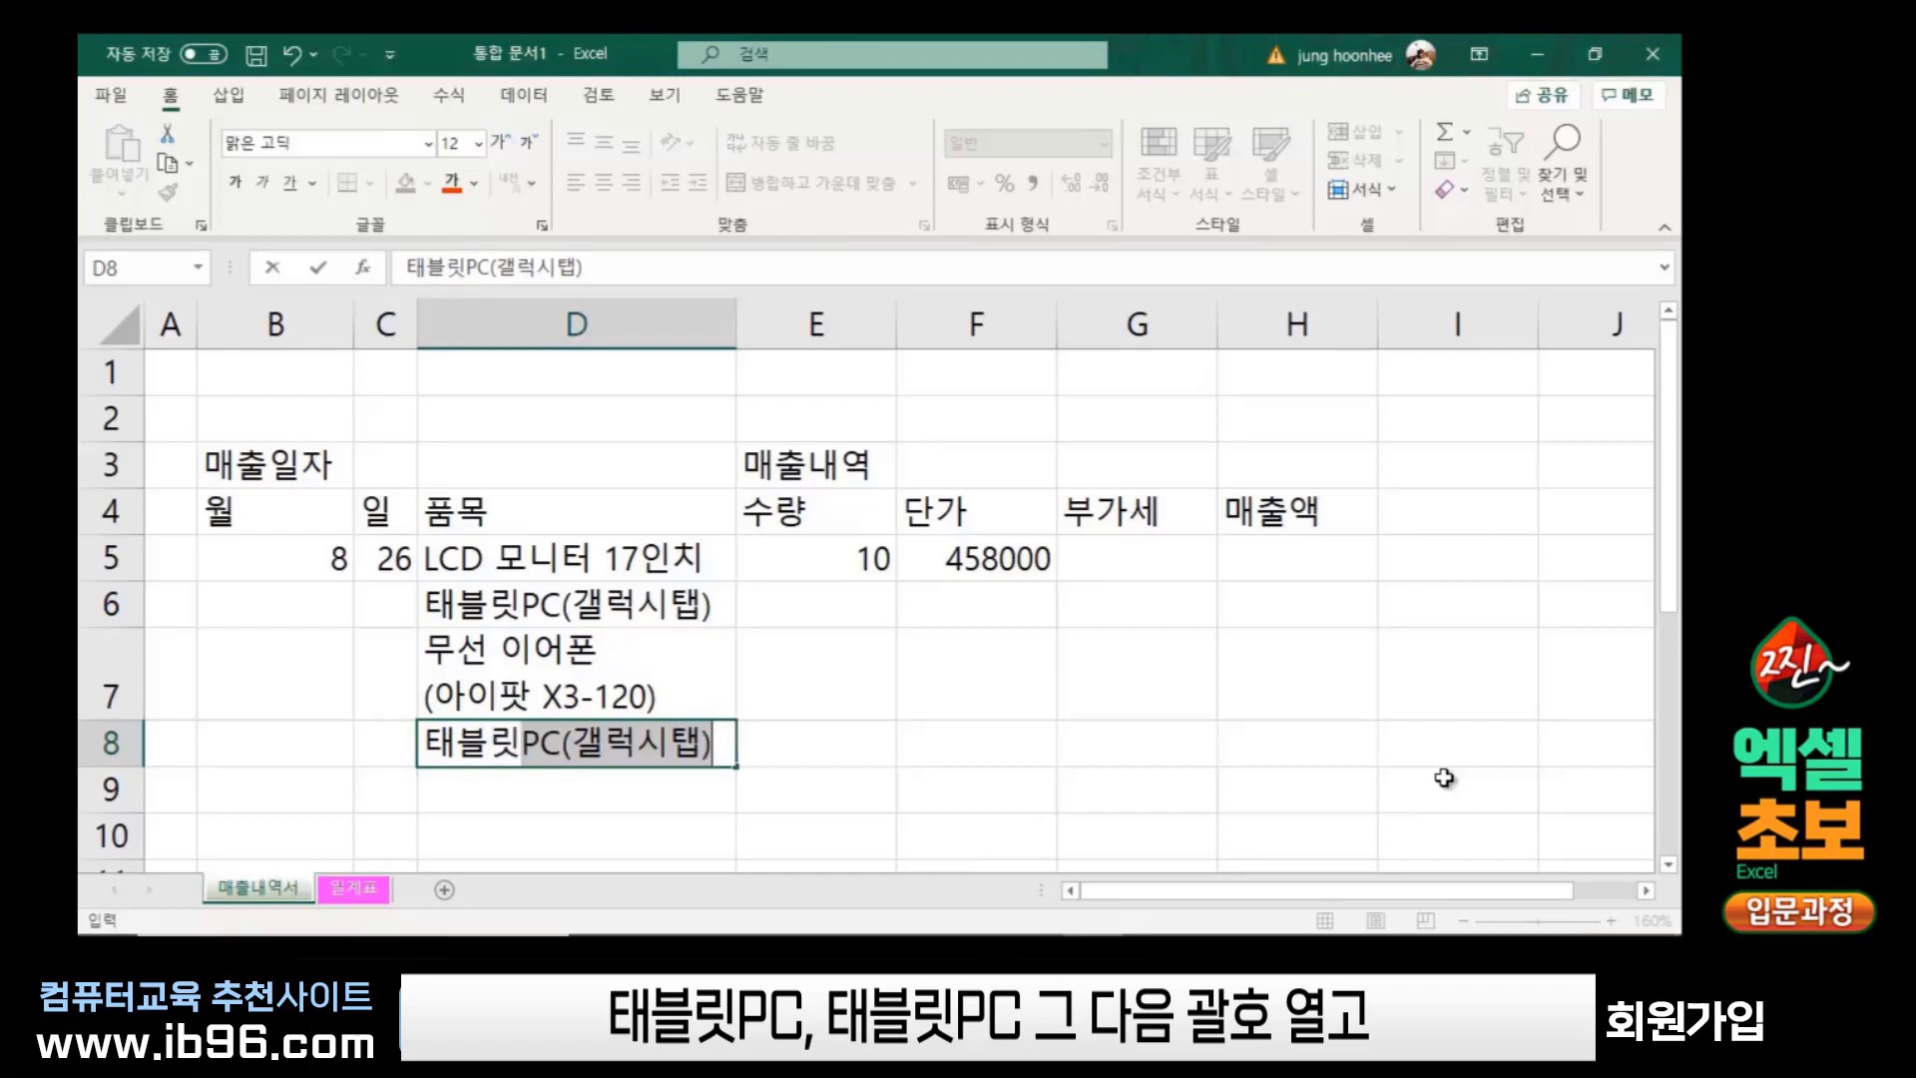
pyautogui.write('PC')
pyautogui.write('(')
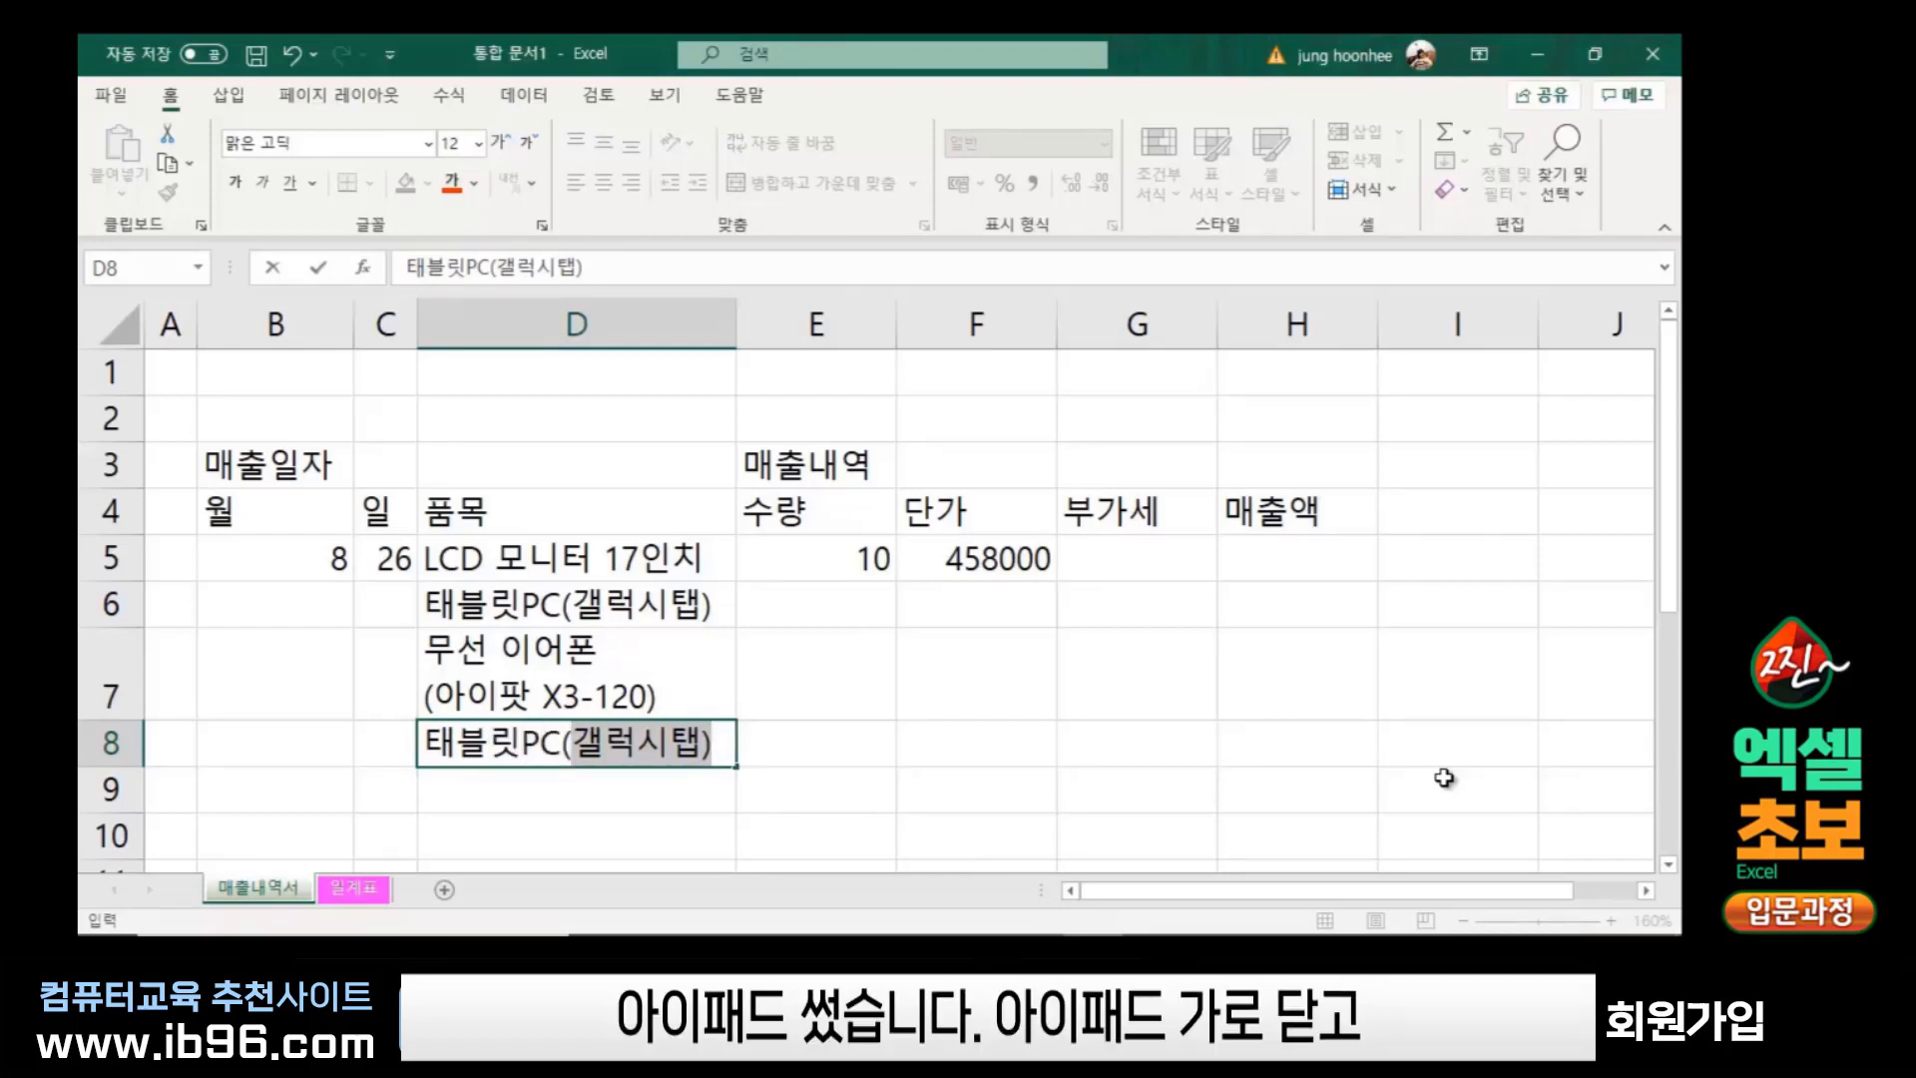
pyautogui.write('DK')
pyautogui.press('BackSpace')
pyautogui.press('BackSpace')
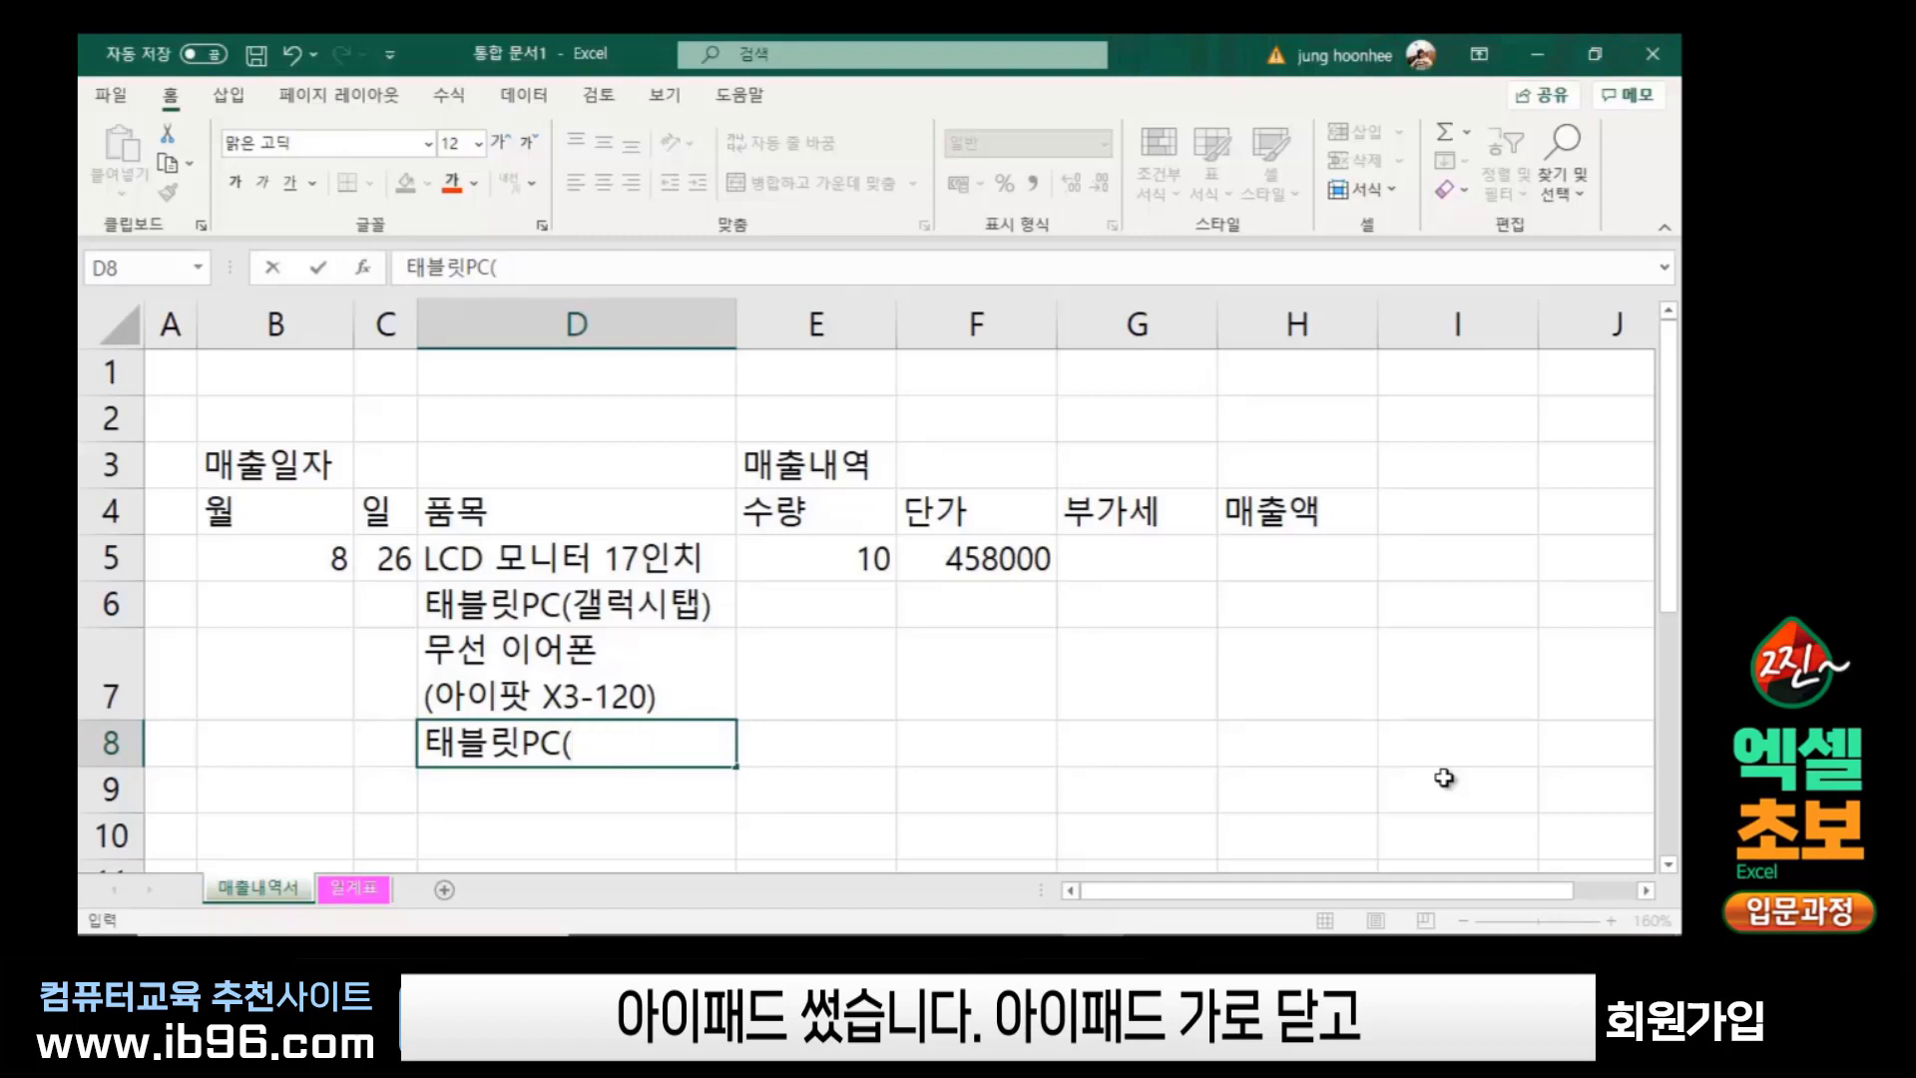
pyautogui.write('아이패드')
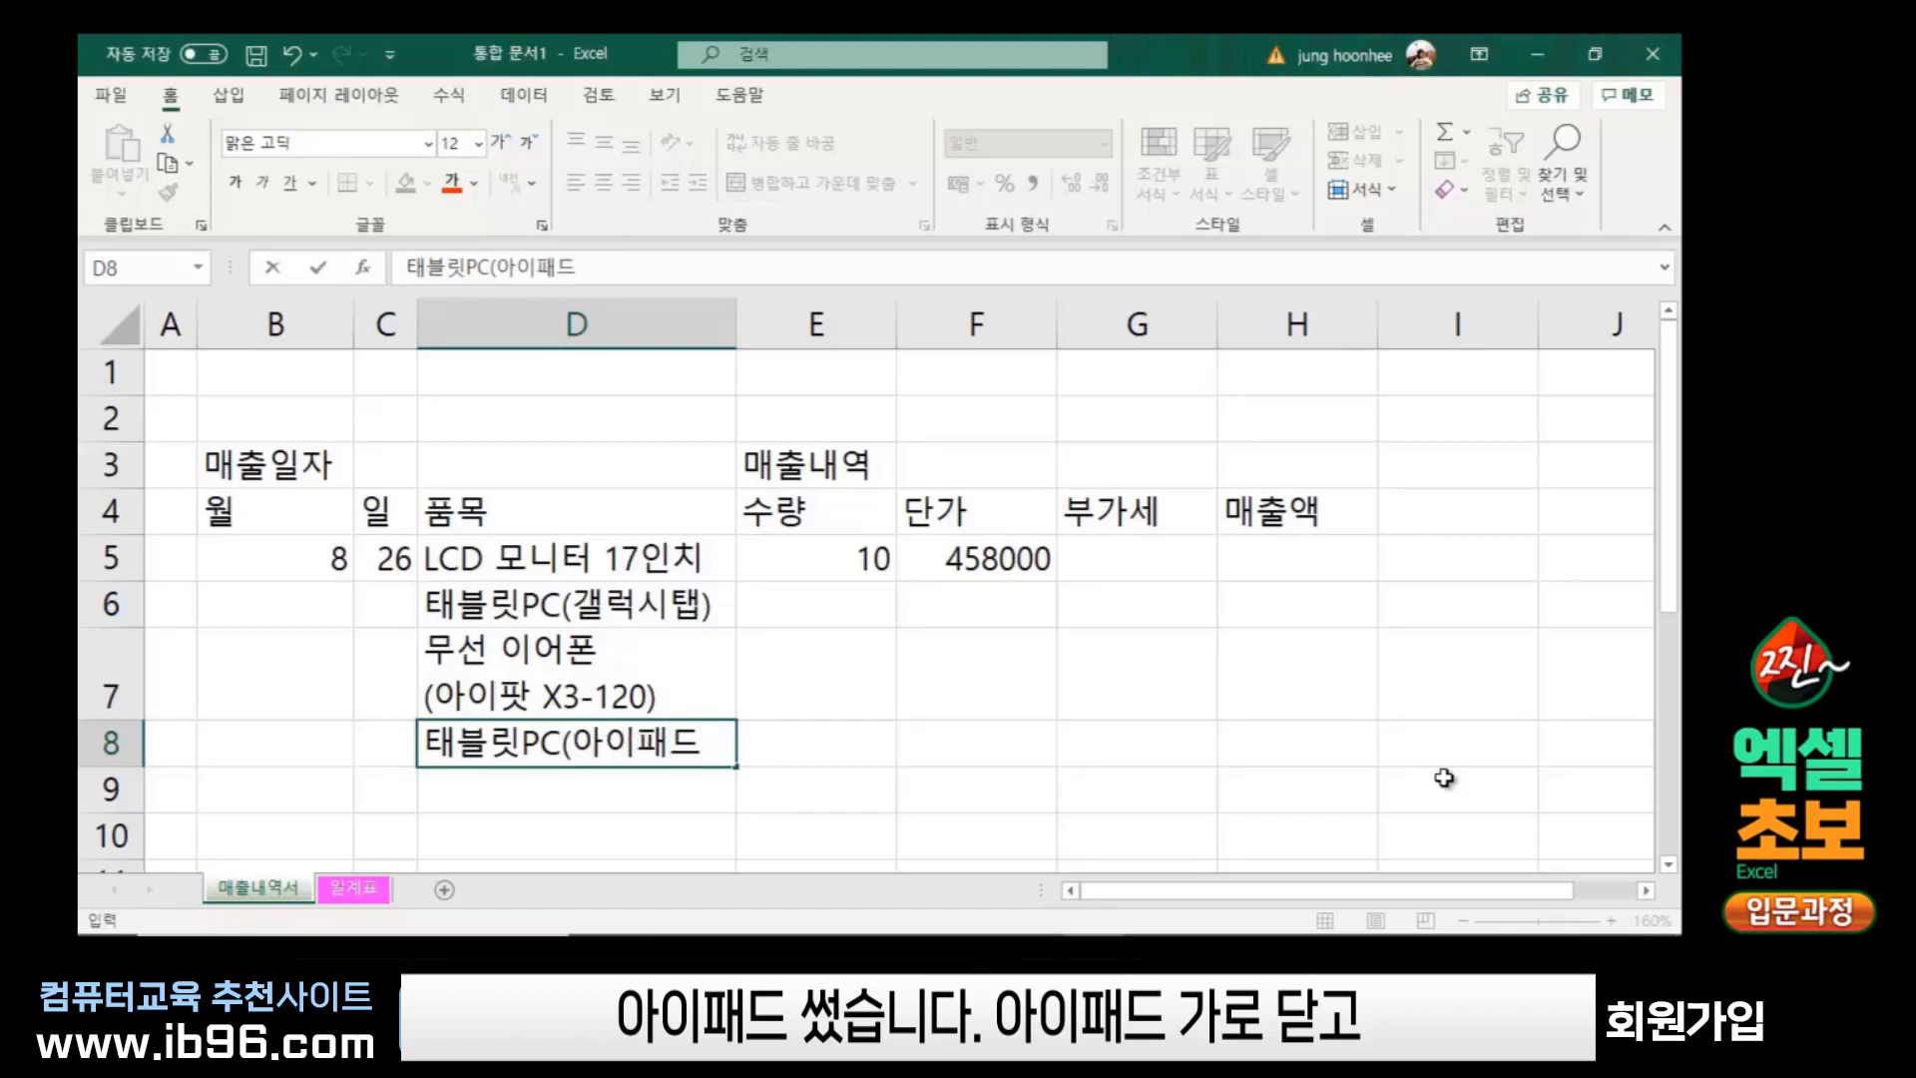
pyautogui.write(')')
pyautogui.press('Return')
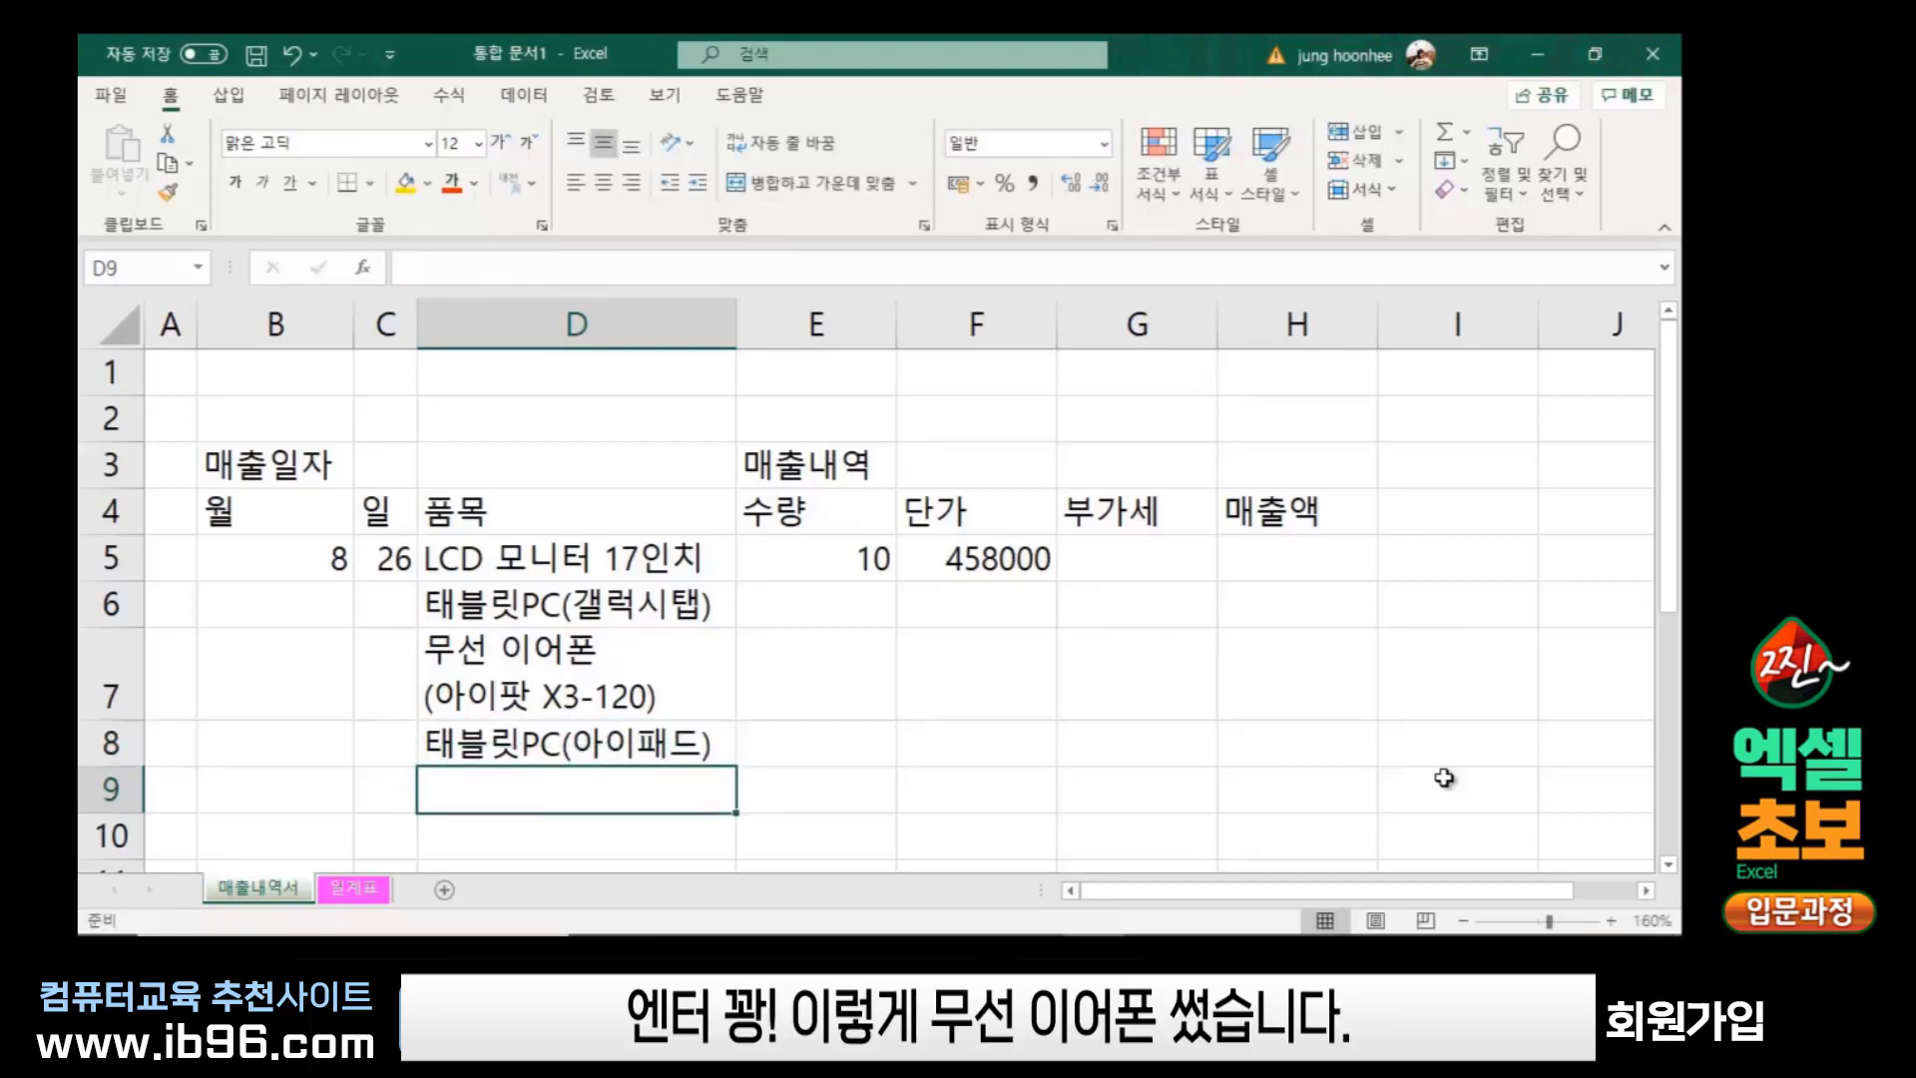
# Enter 무선 이어폰 with (LG G-3 250) on a second line inside cell D9
pyautogui.write('무선 이')
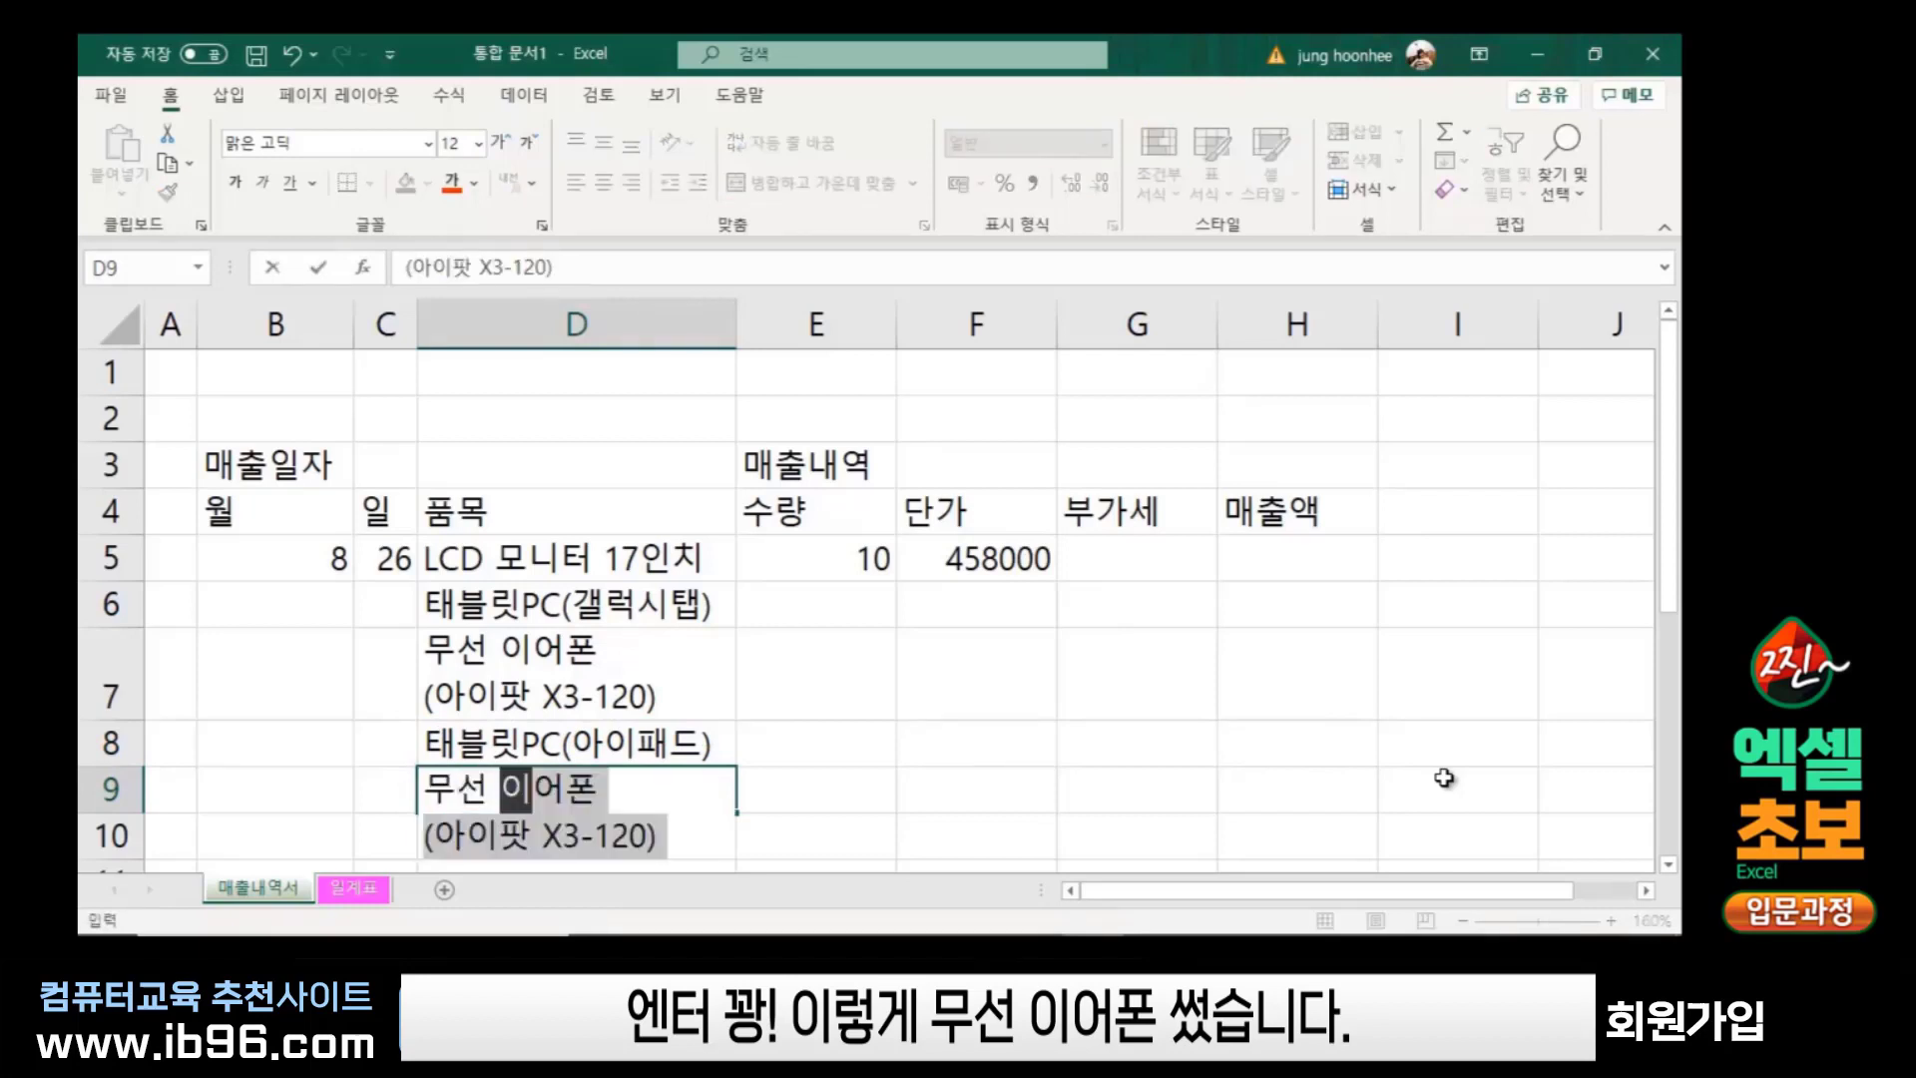
pyautogui.write('어폰')
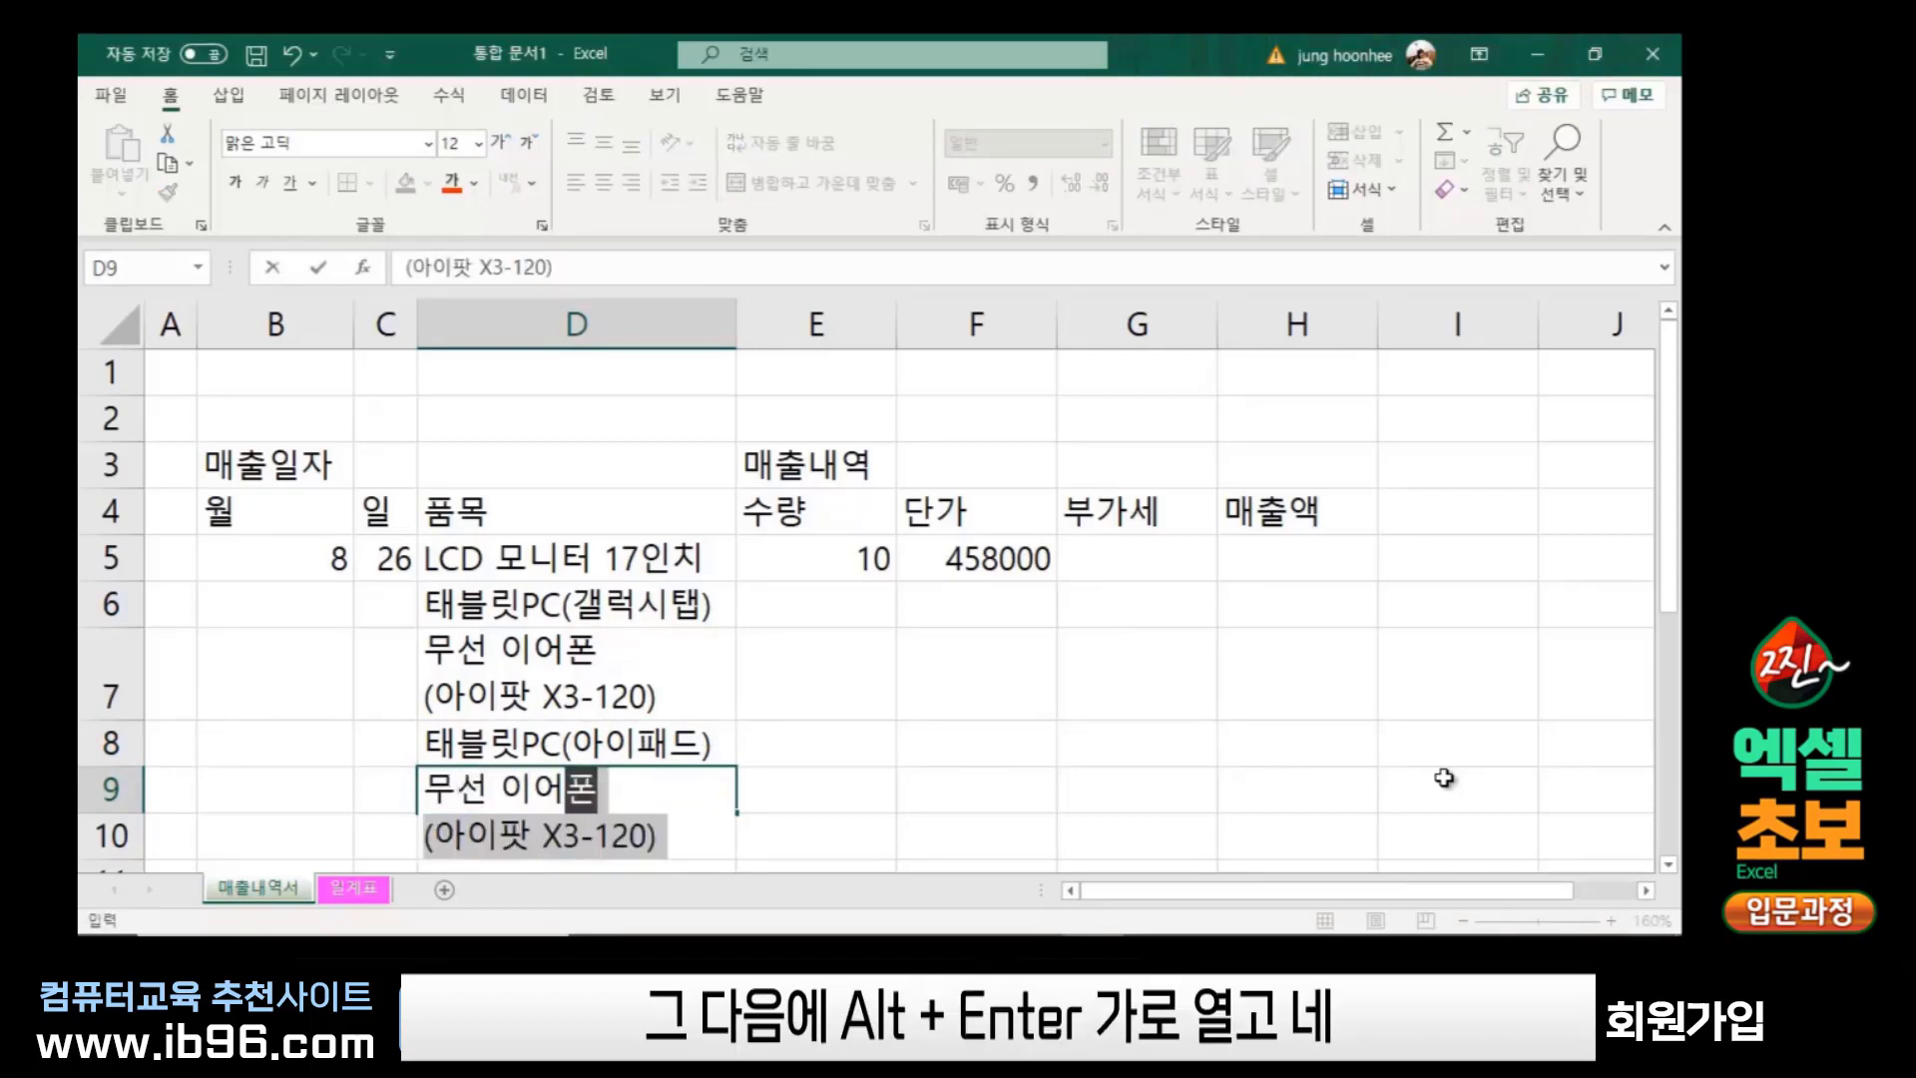
pyautogui.hotkey('alt', 'Return')
pyautogui.write('(')
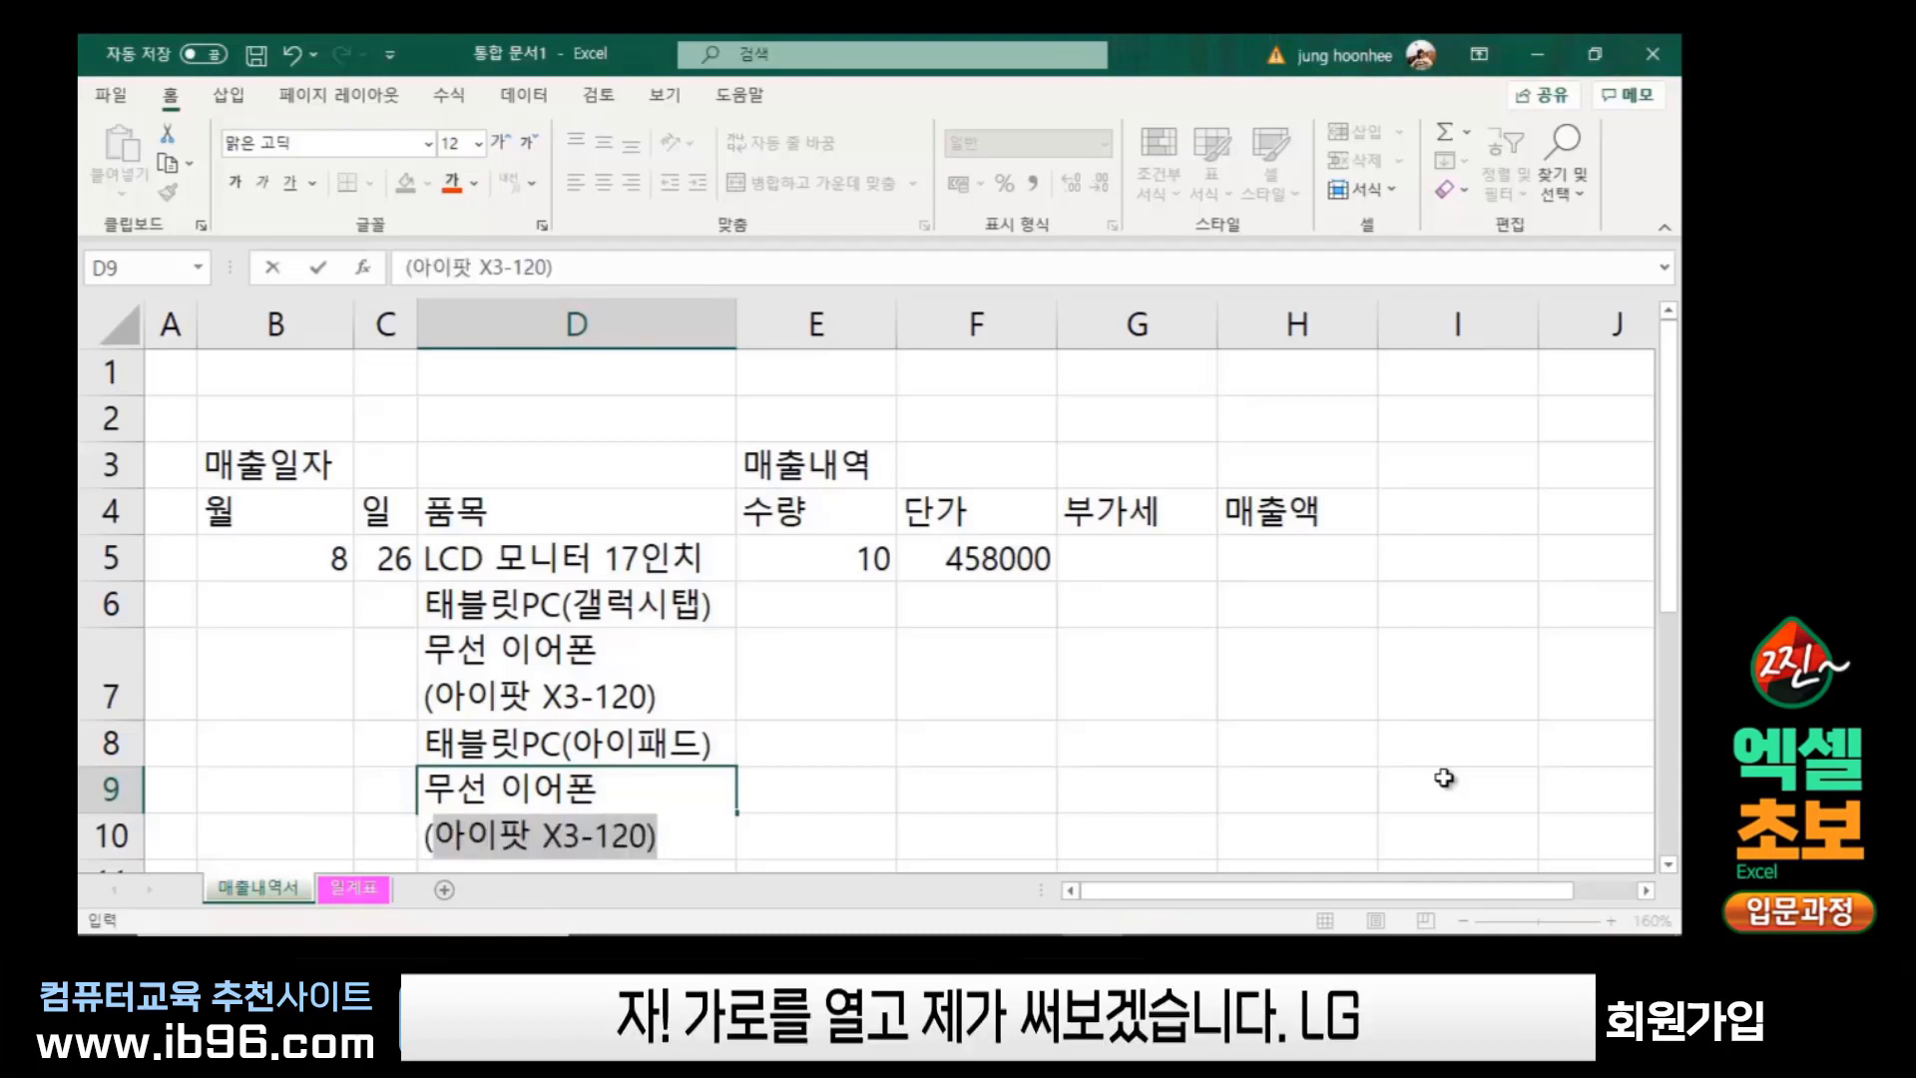
pyautogui.write('L')
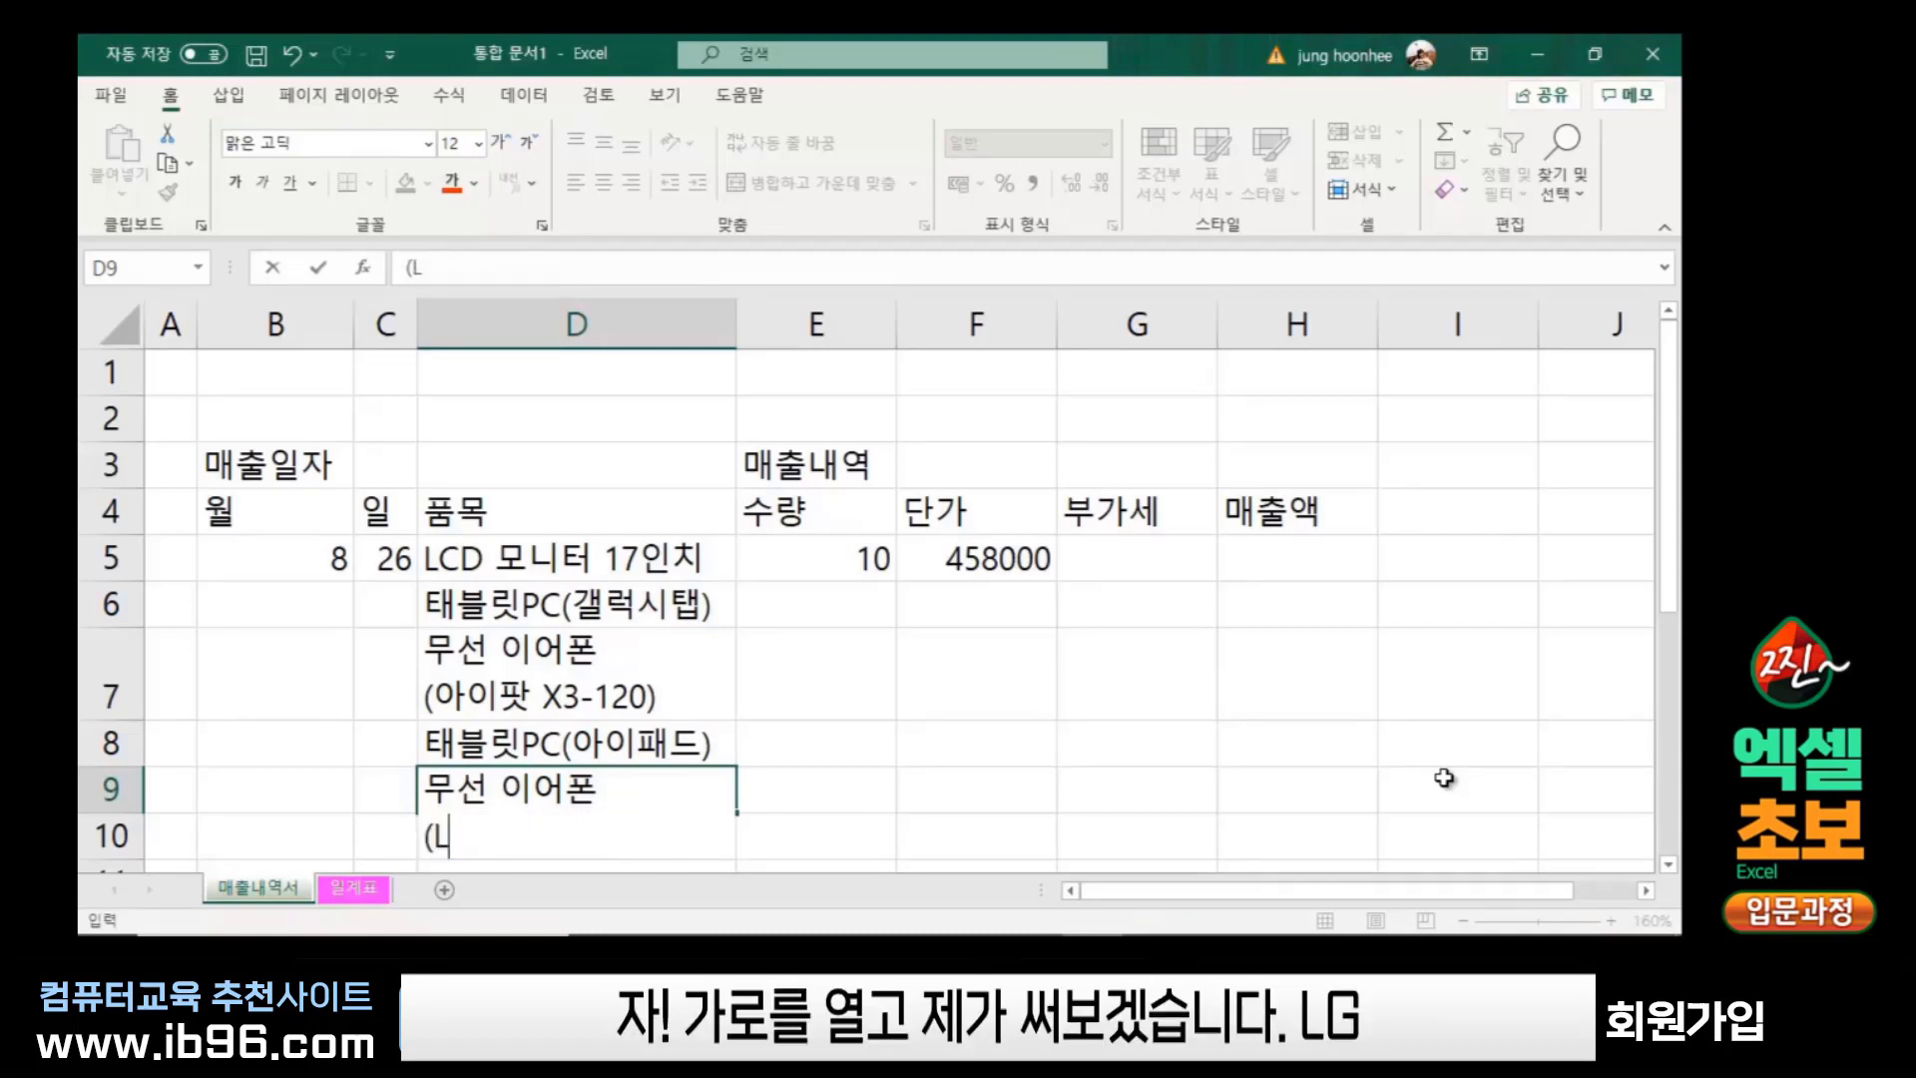
pyautogui.write('G')
pyautogui.write(' G')
pyautogui.press('BackSpace')
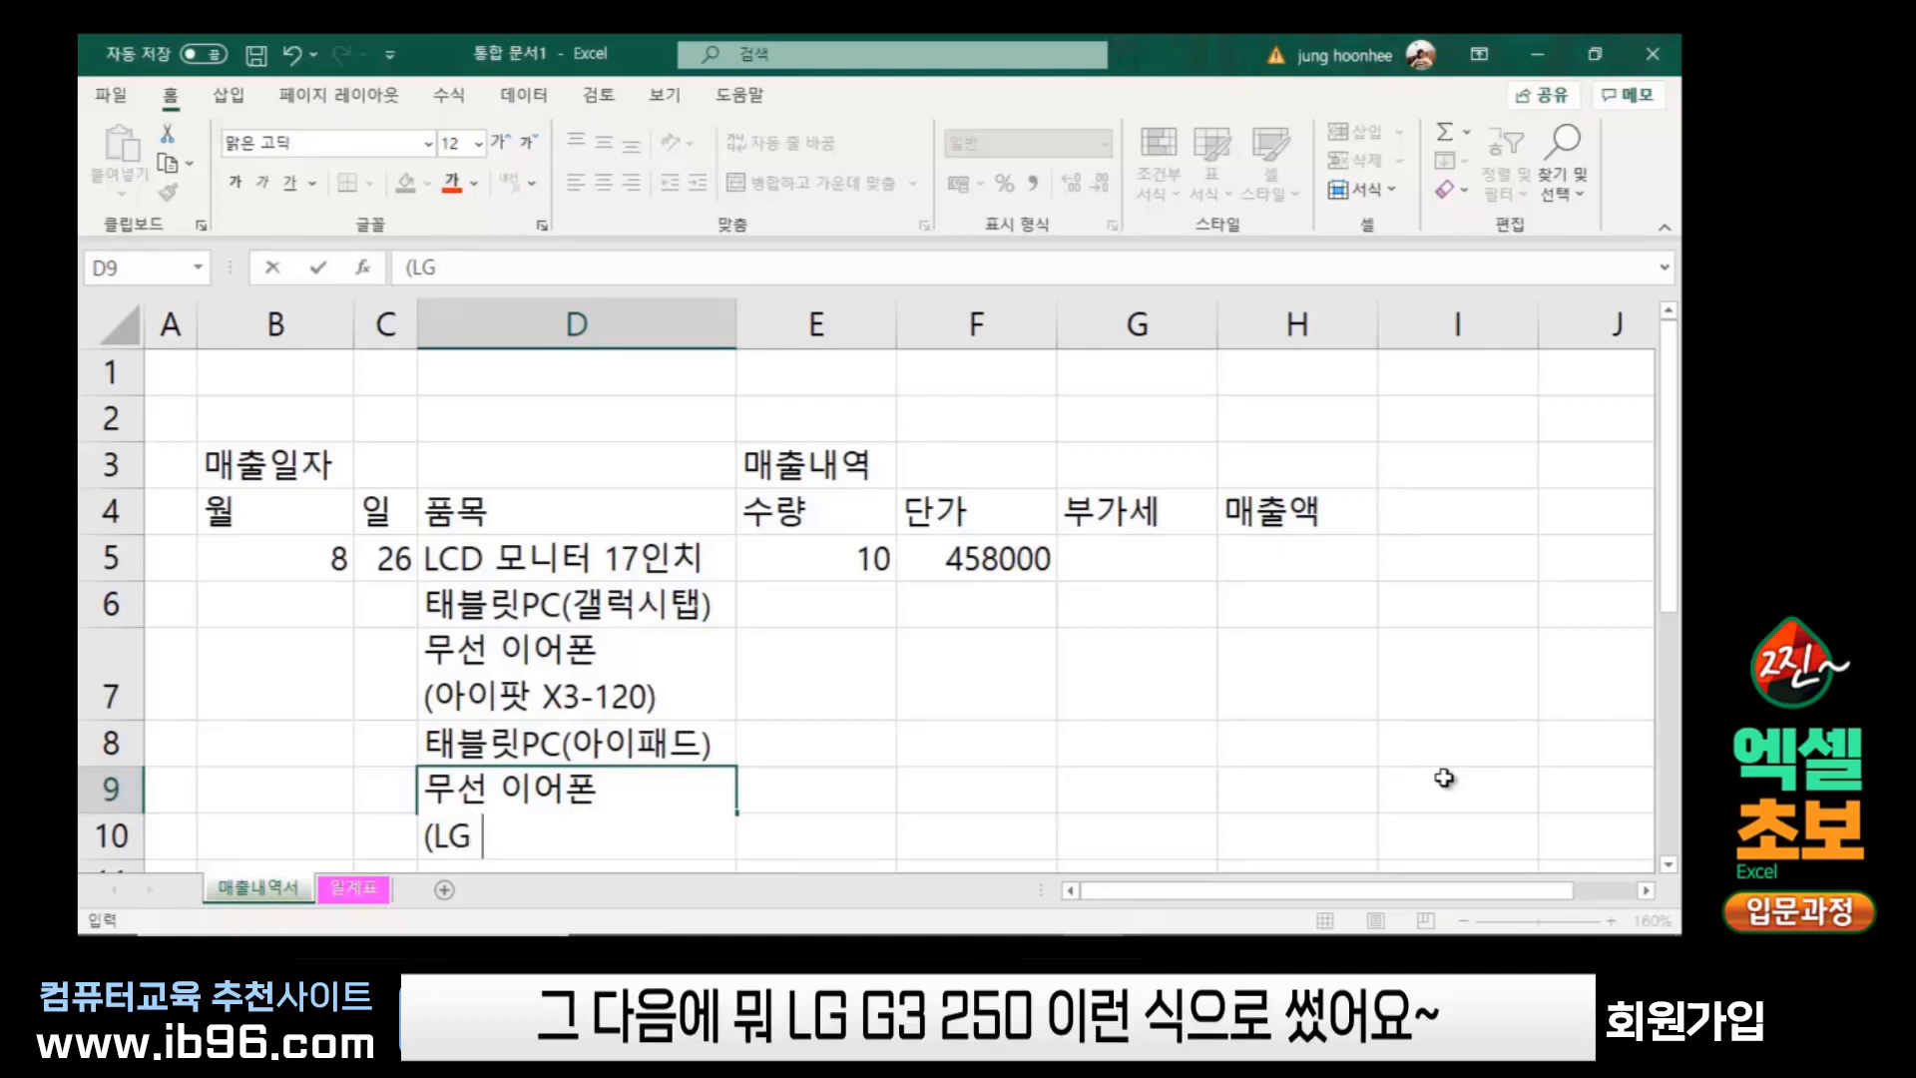
pyautogui.write('G-')
pyautogui.write('3 25')
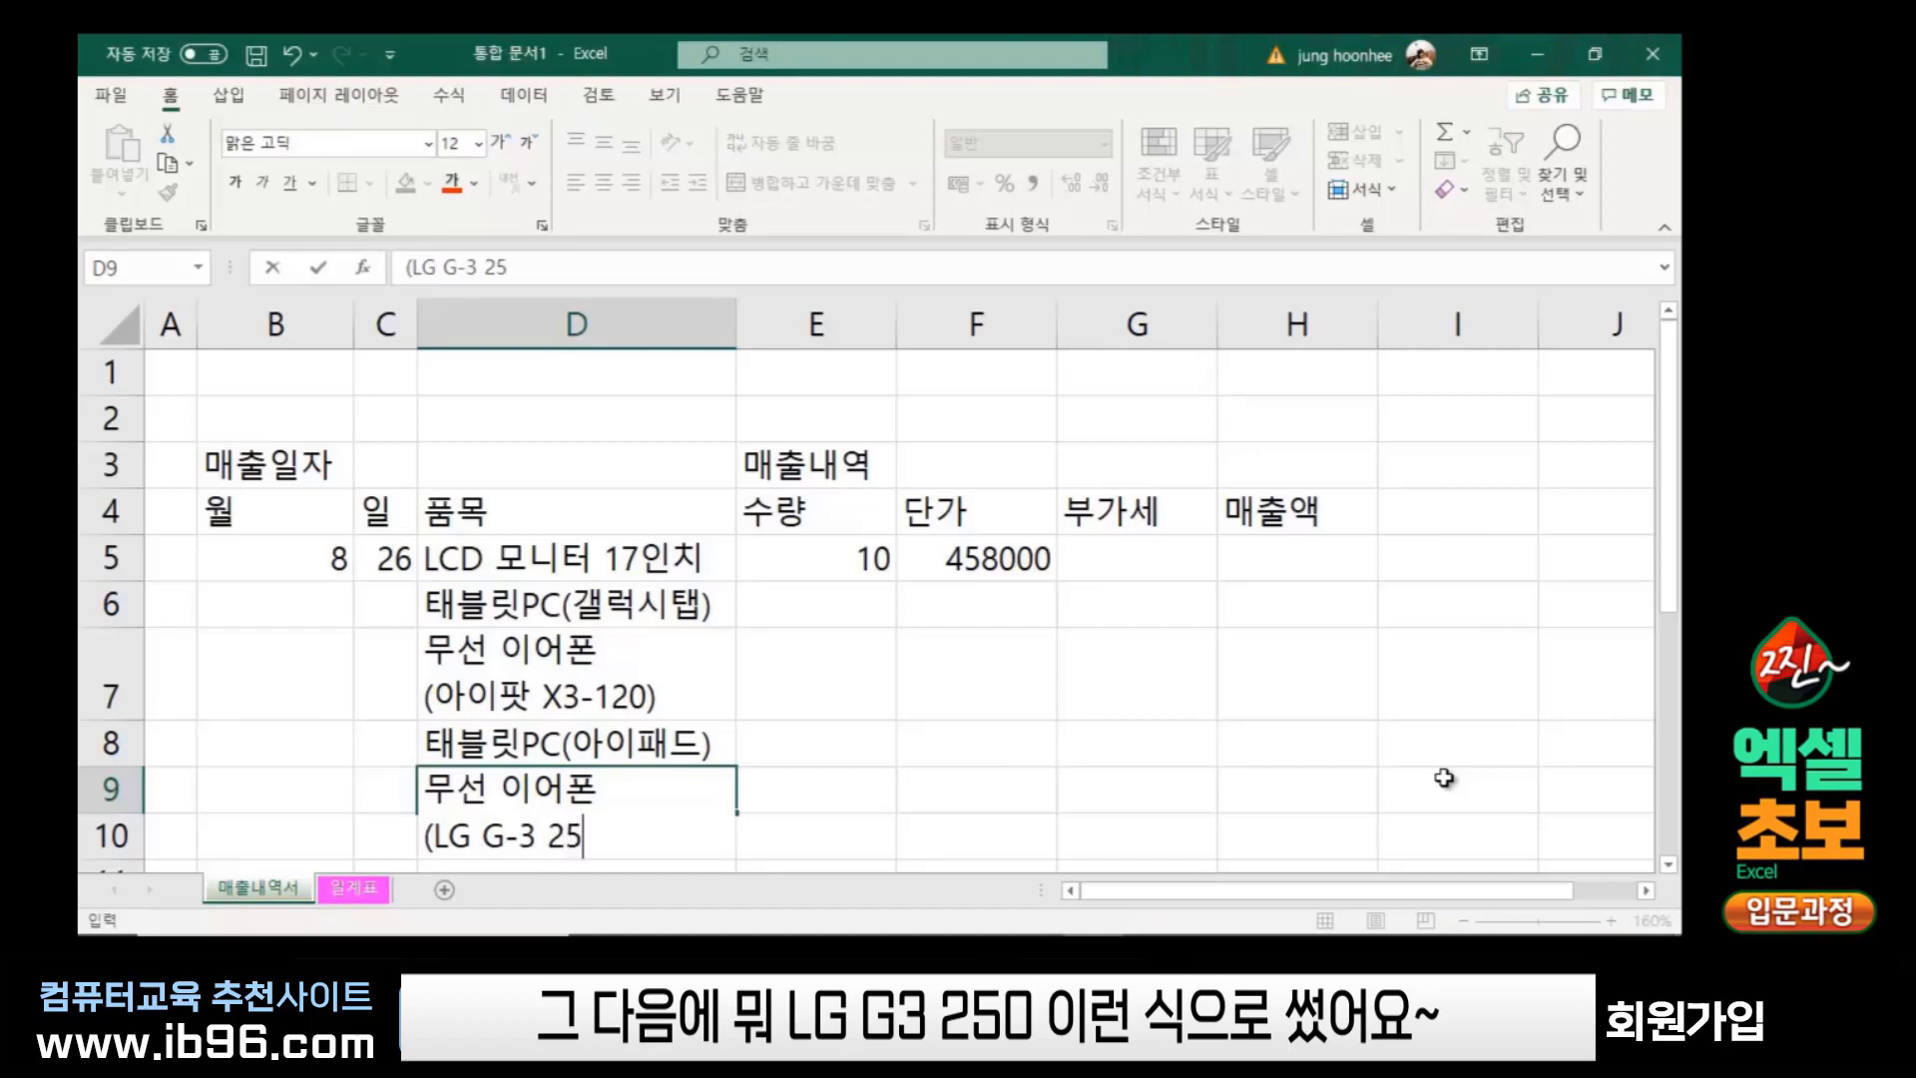
pyautogui.write('0)')
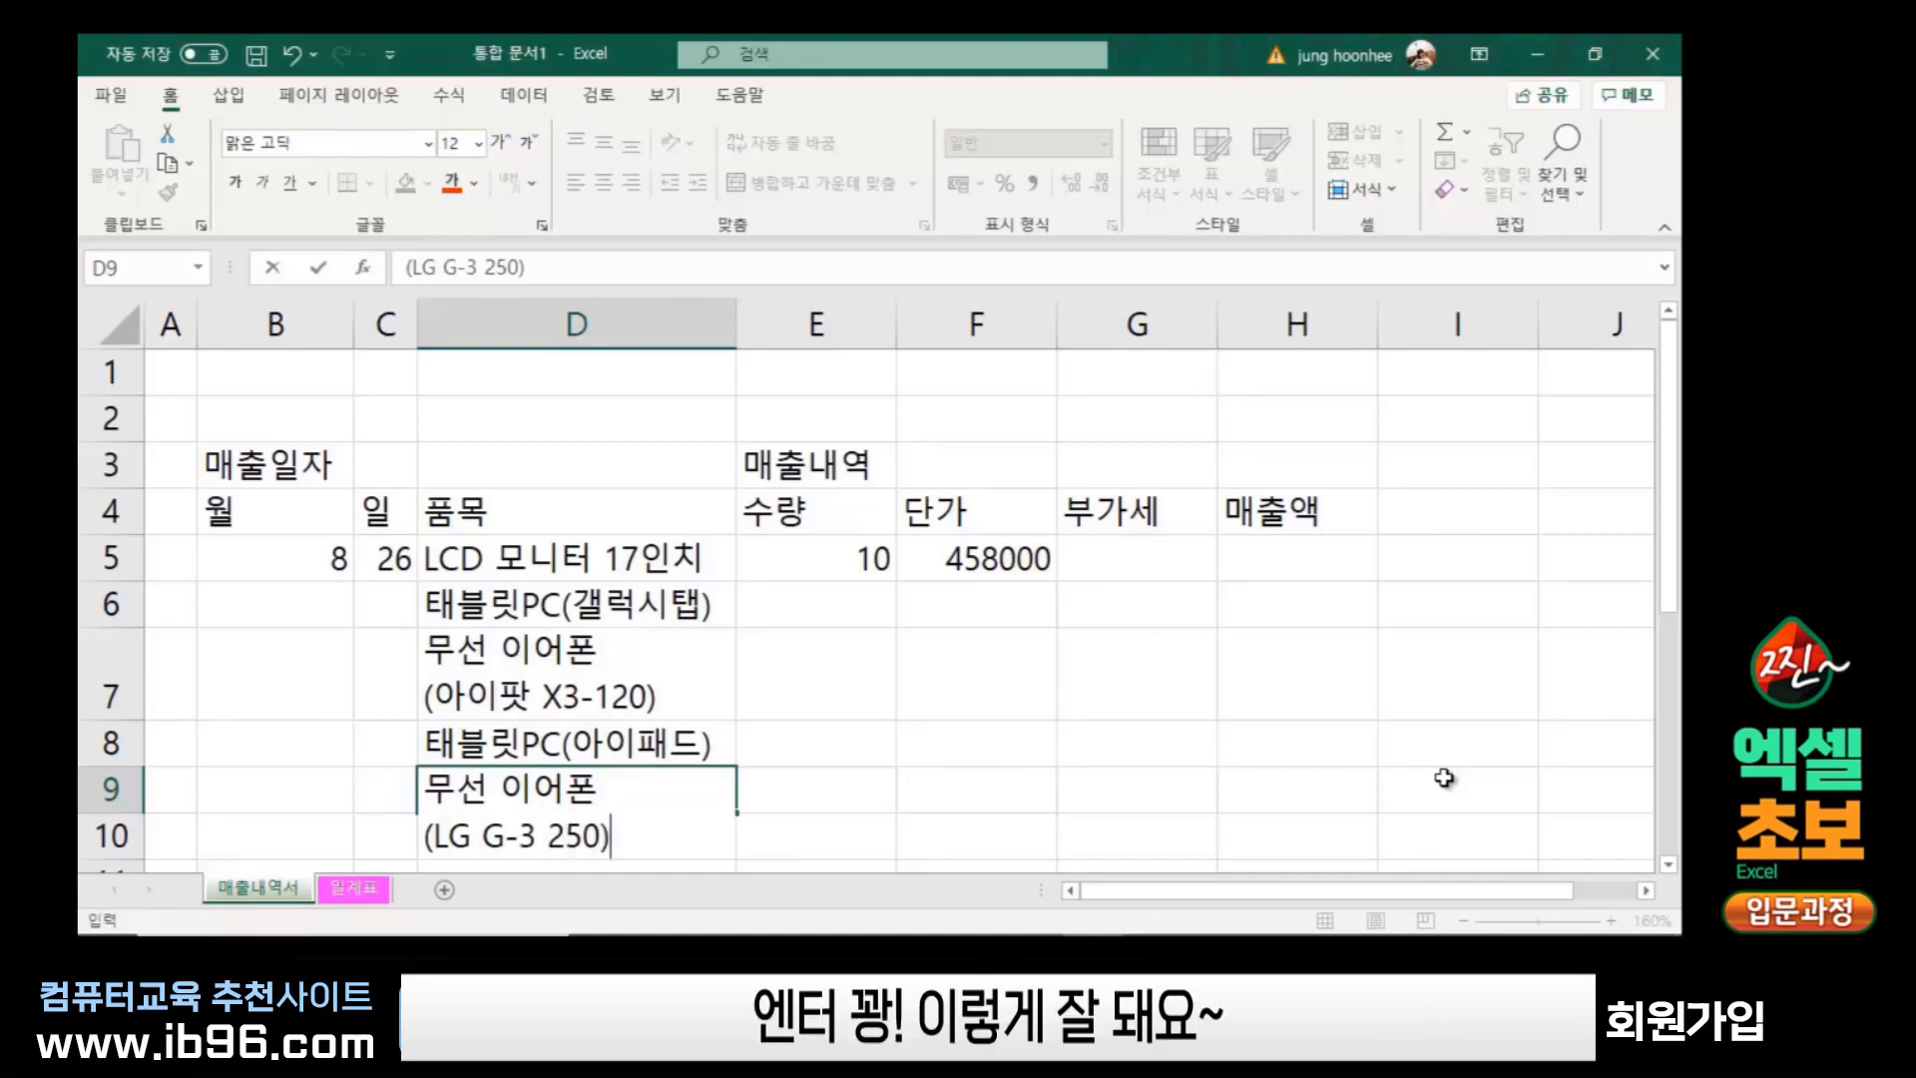
pyautogui.press('Return')
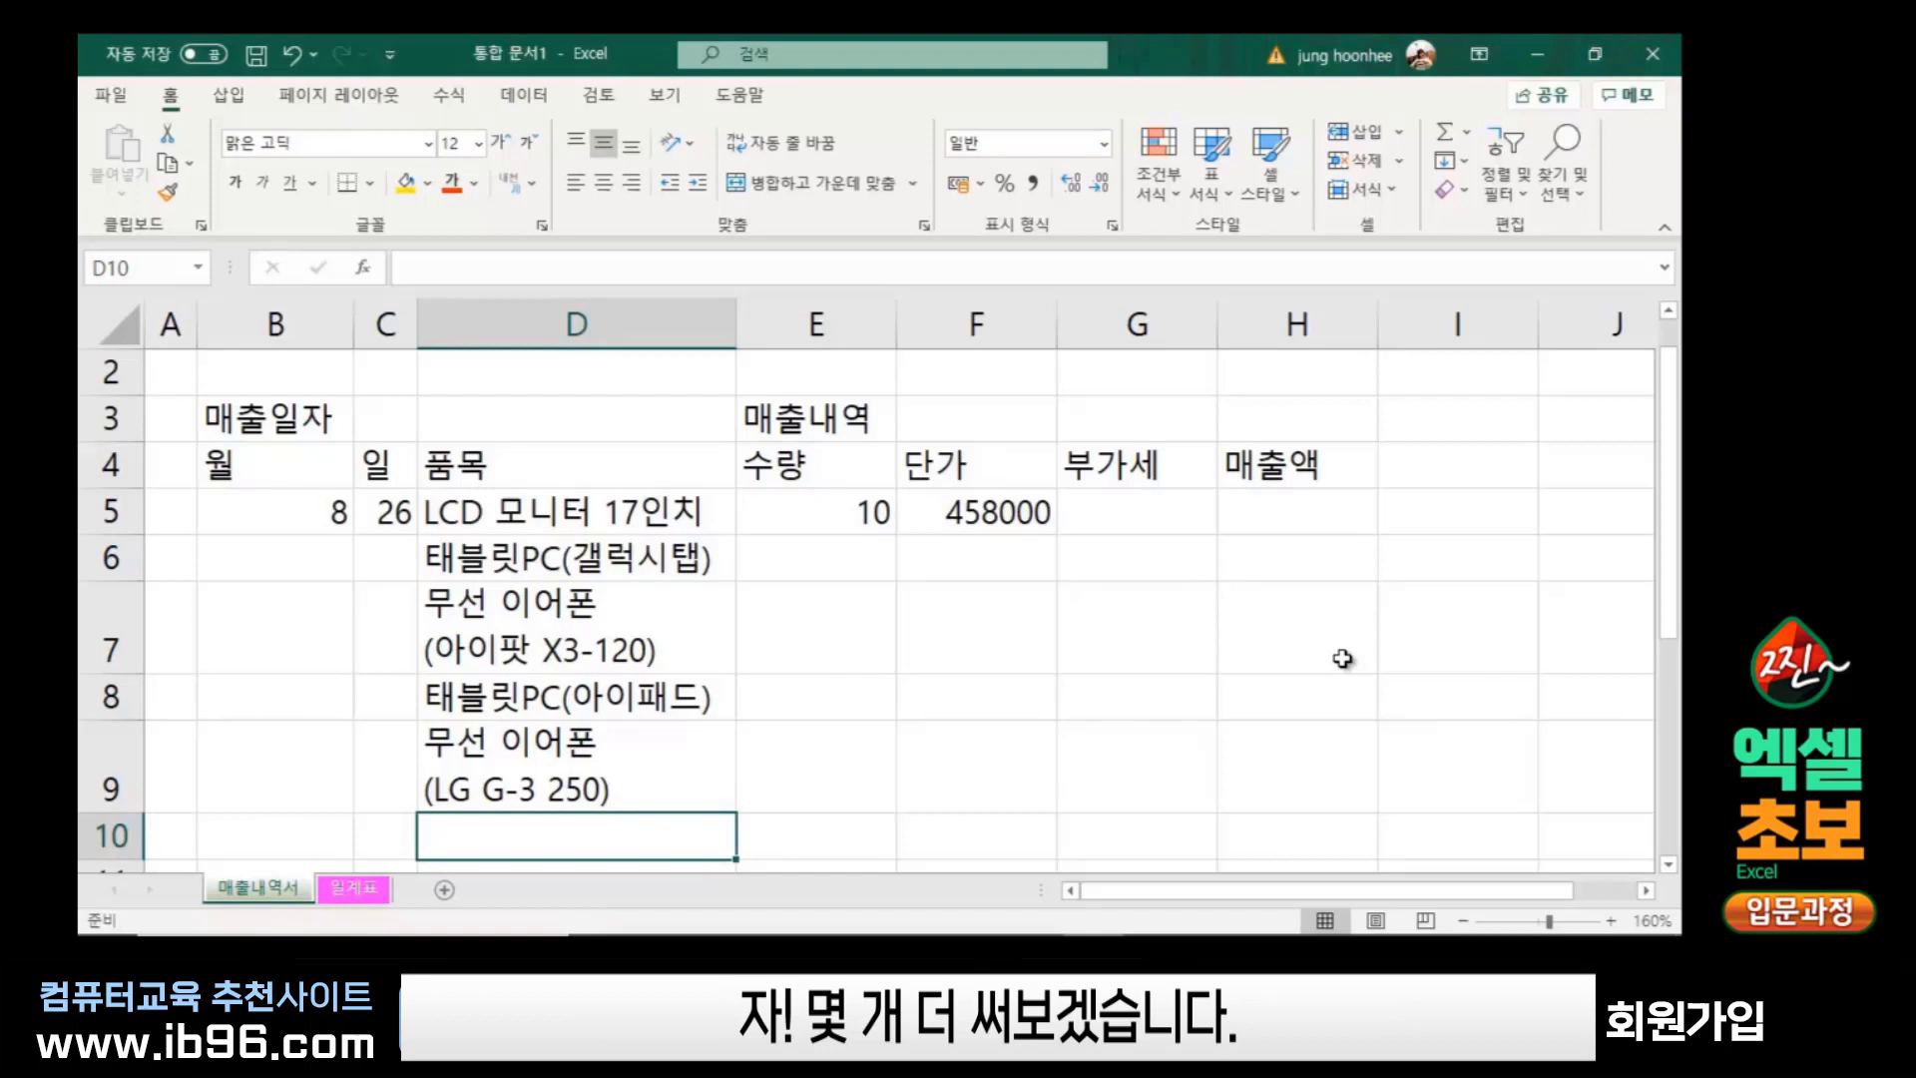
# Enter the product name 무선 키보드(X-100) in cell D10
pyautogui.write('A')
pyautogui.press('BackSpace')
pyautogui.write('ㅋ')
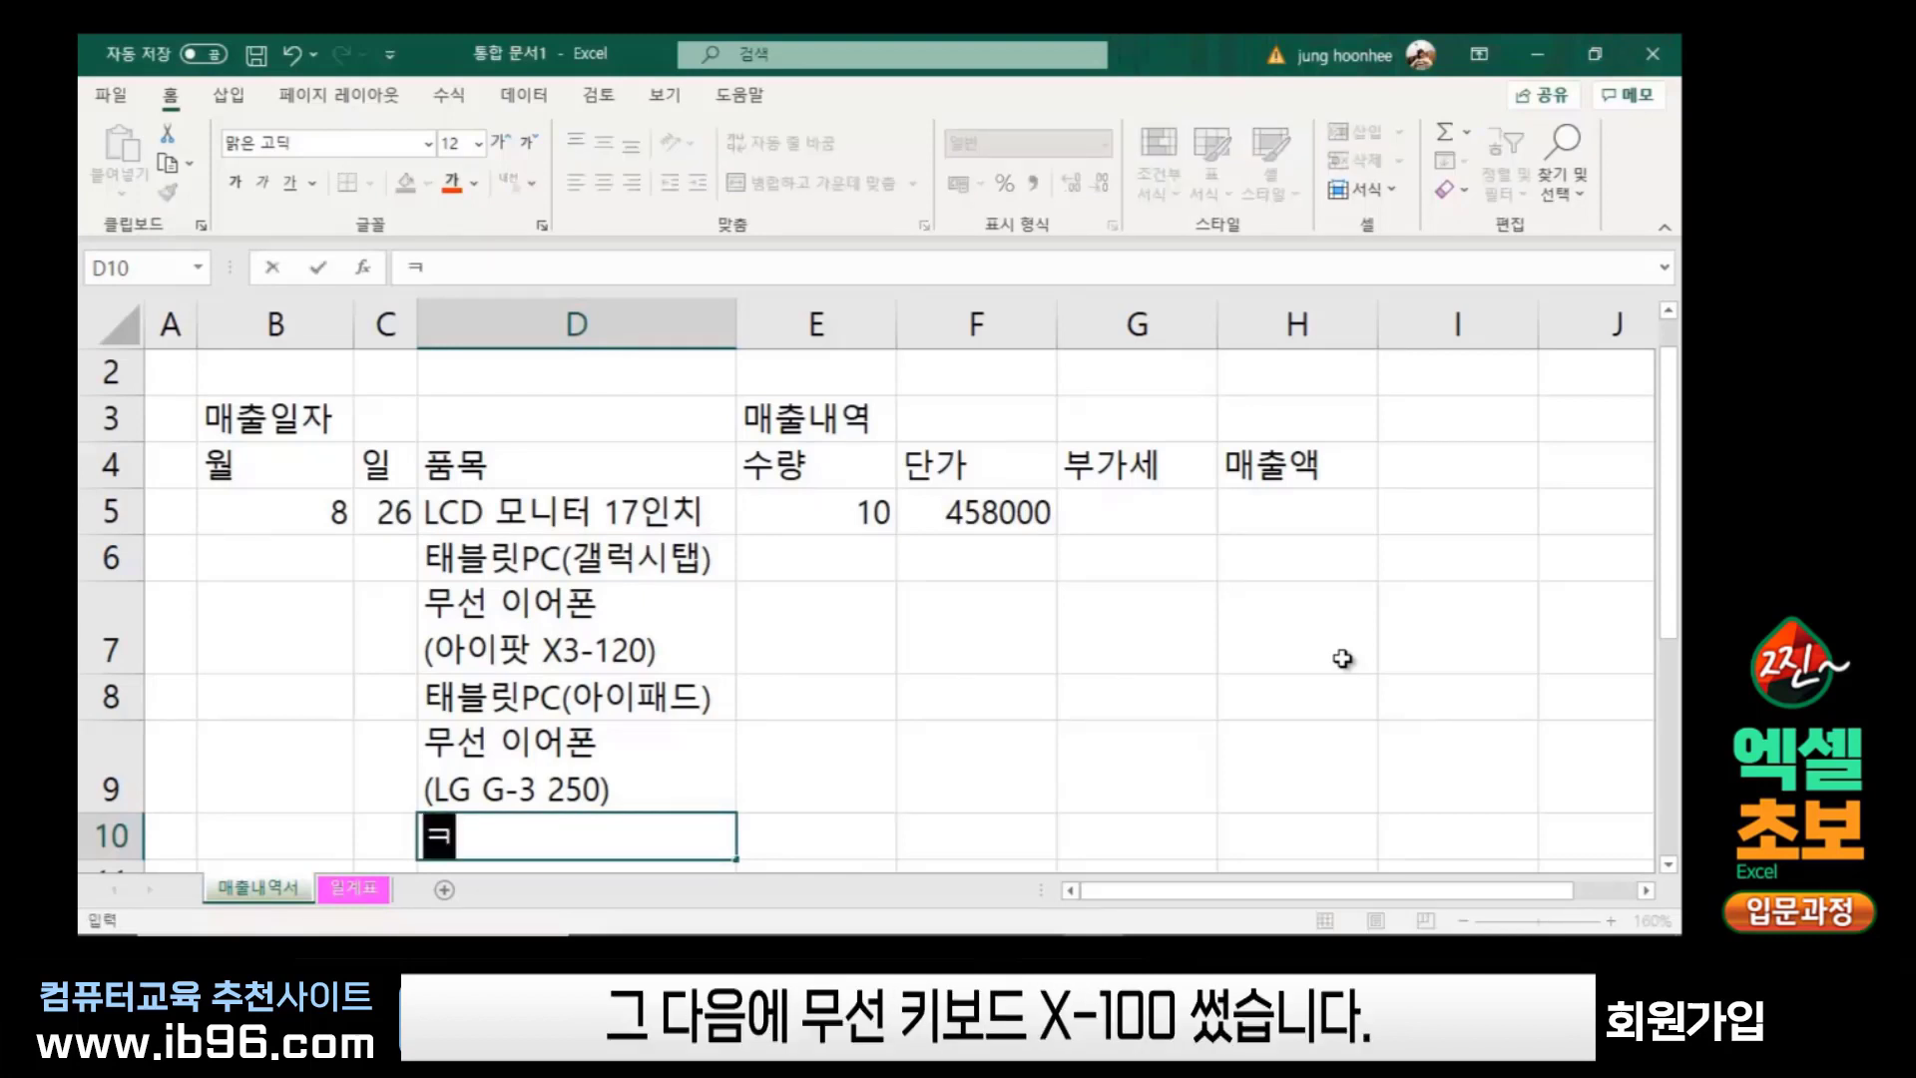
pyautogui.press('BackSpace')
pyautogui.write('무선 키')
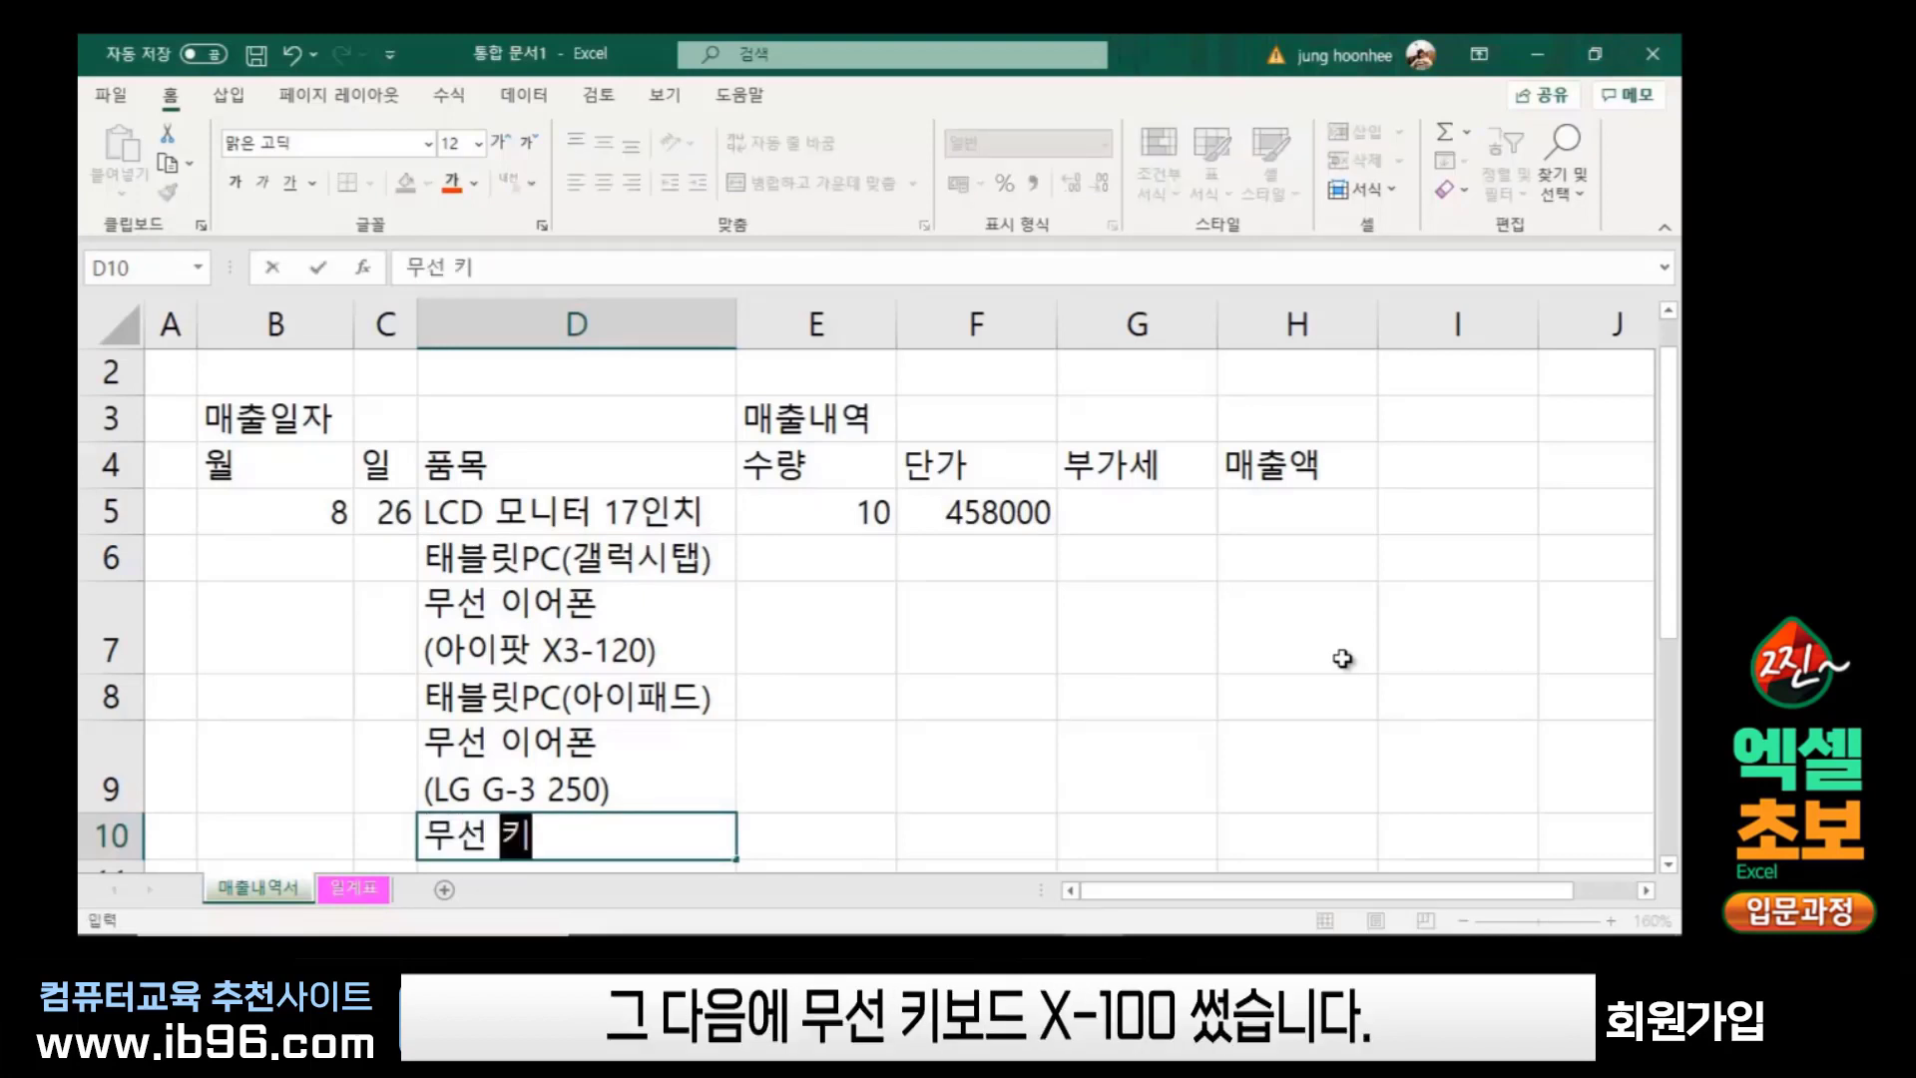
pyautogui.write('보드(')
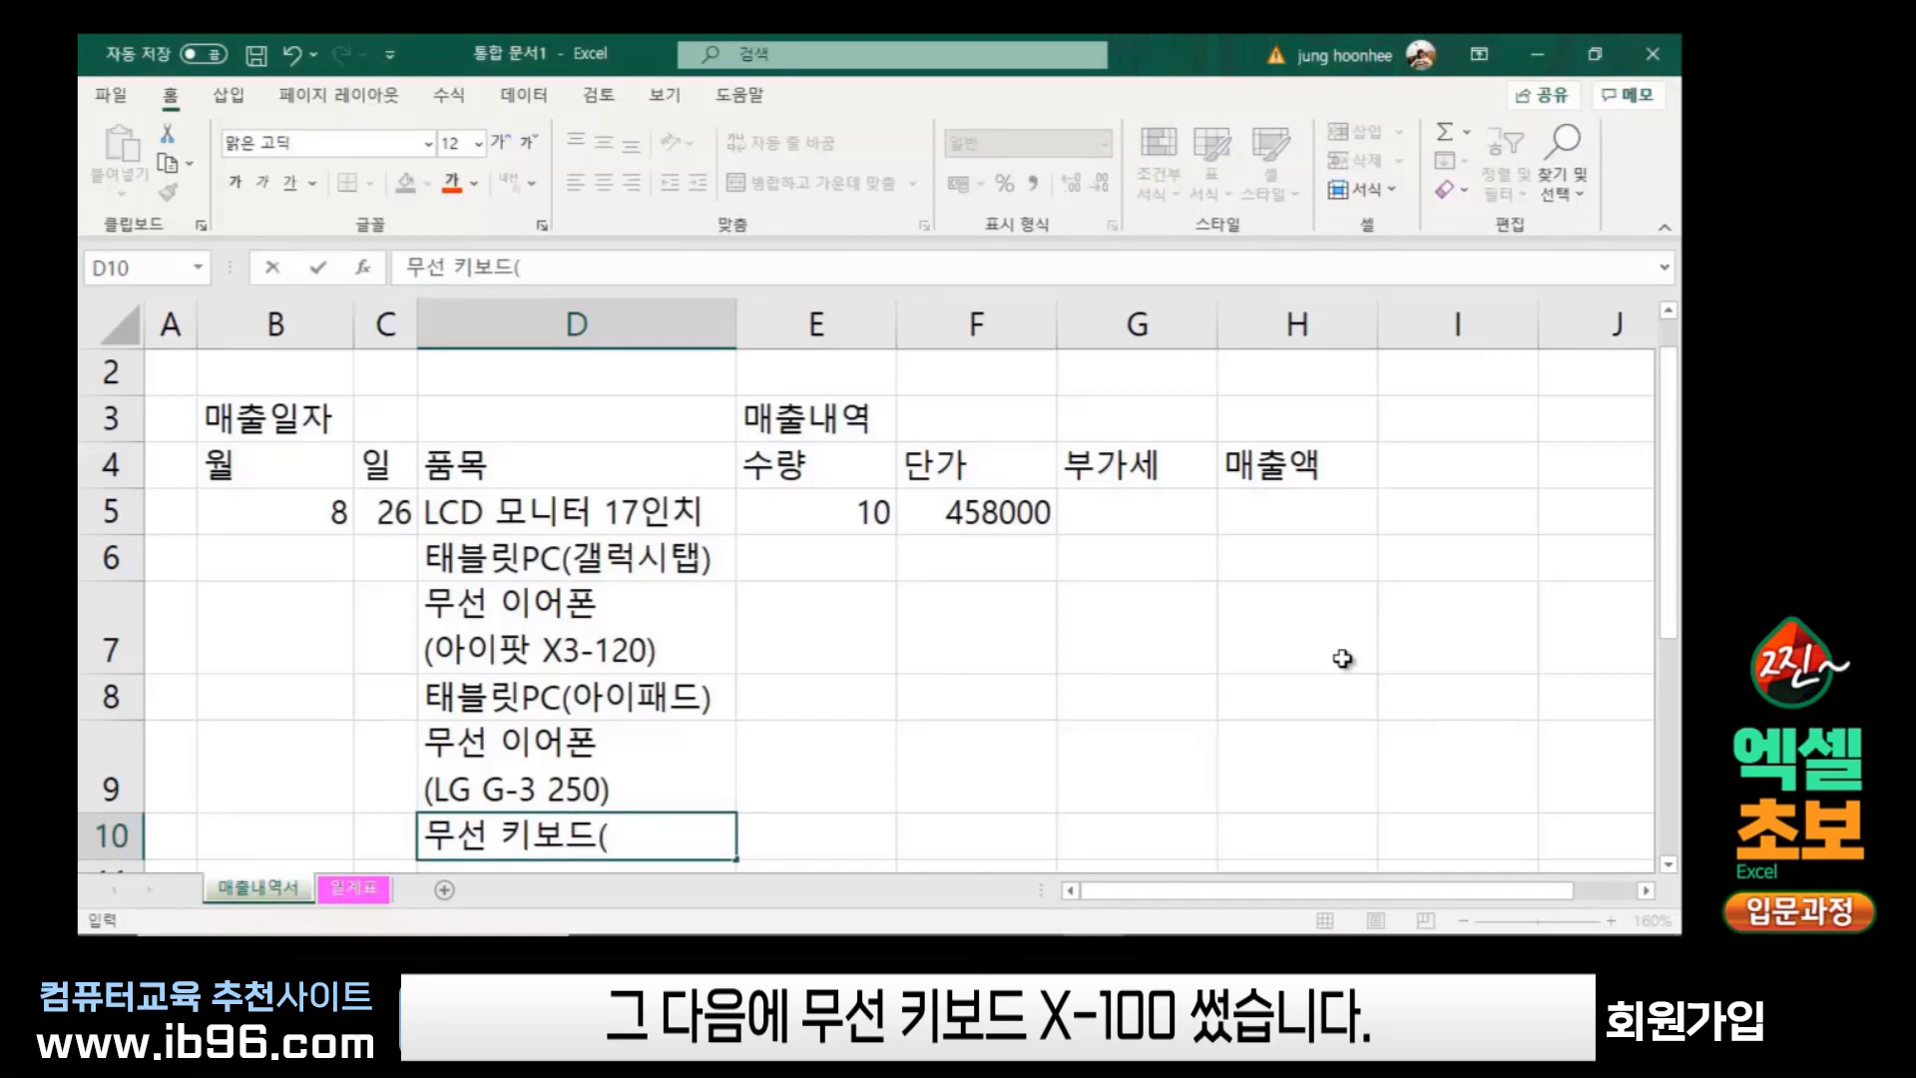
pyautogui.write('X-100)')
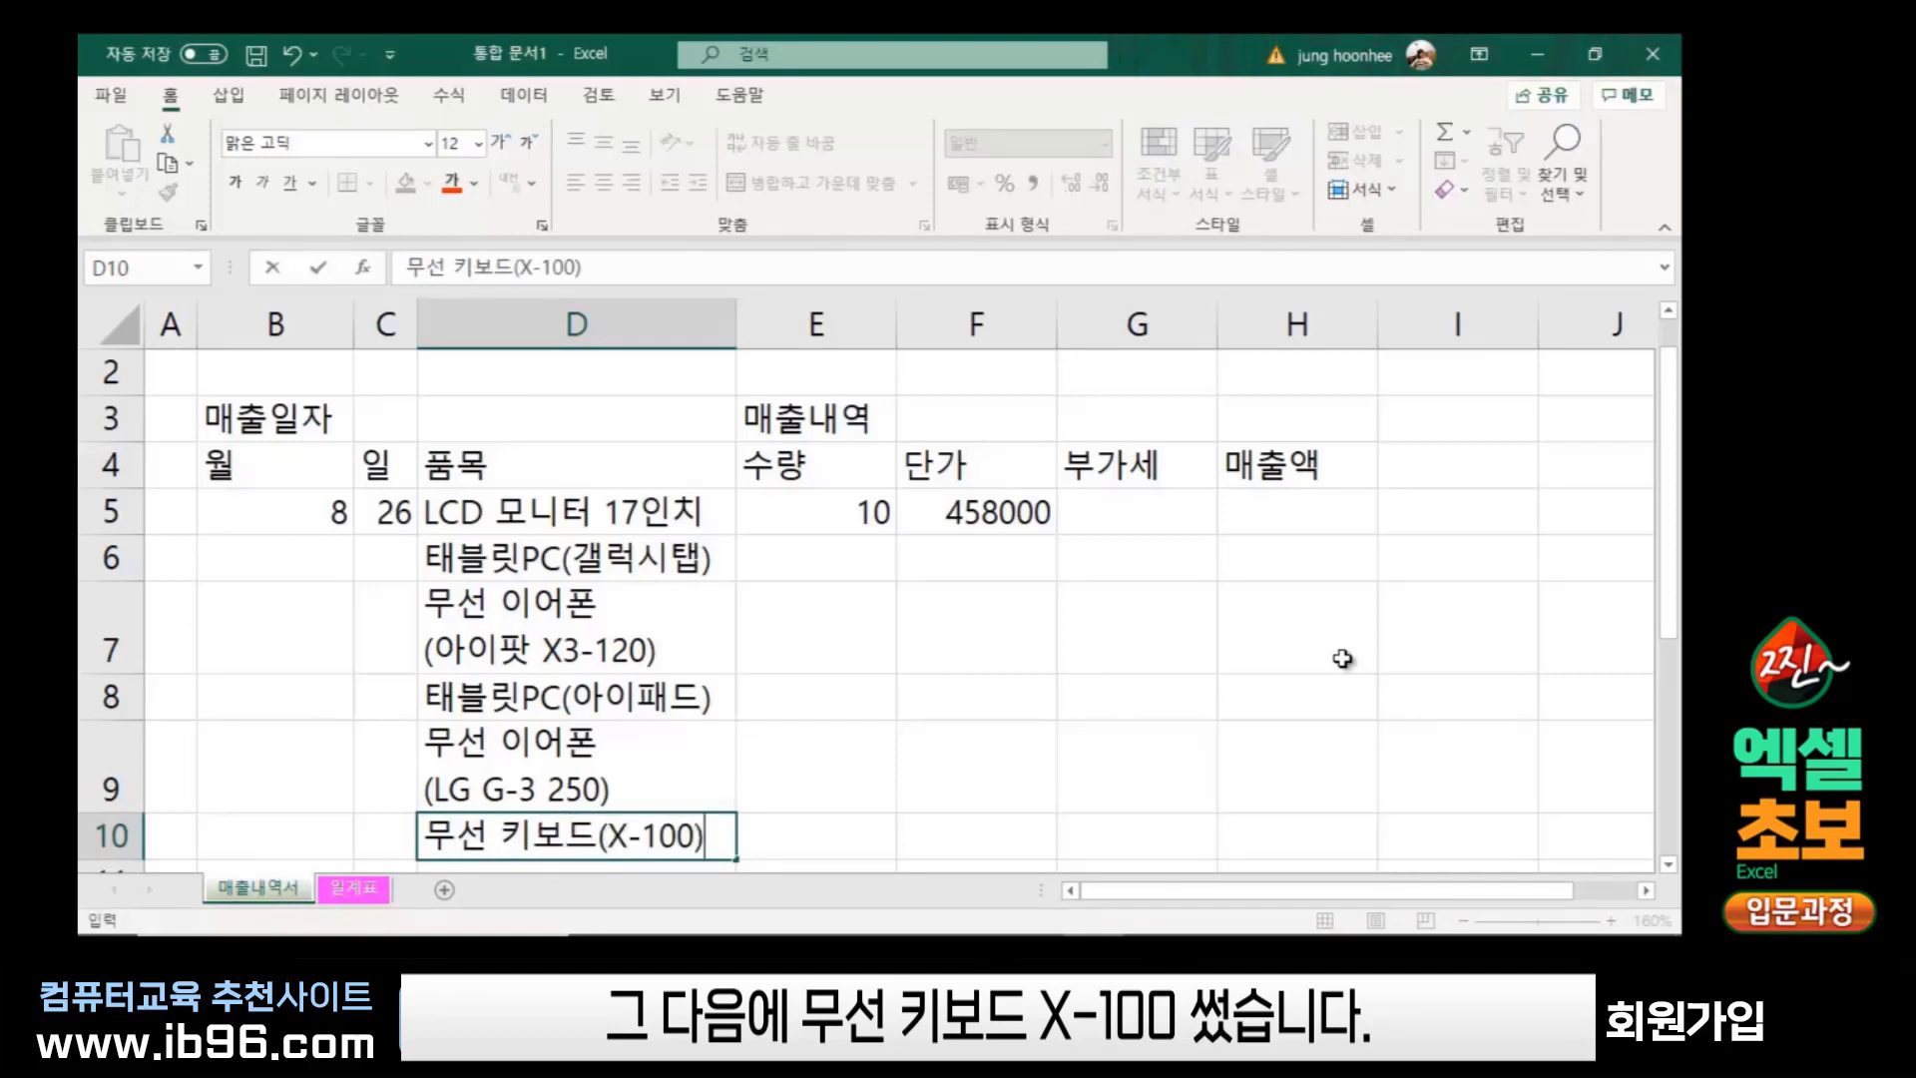
pyautogui.press('Return')
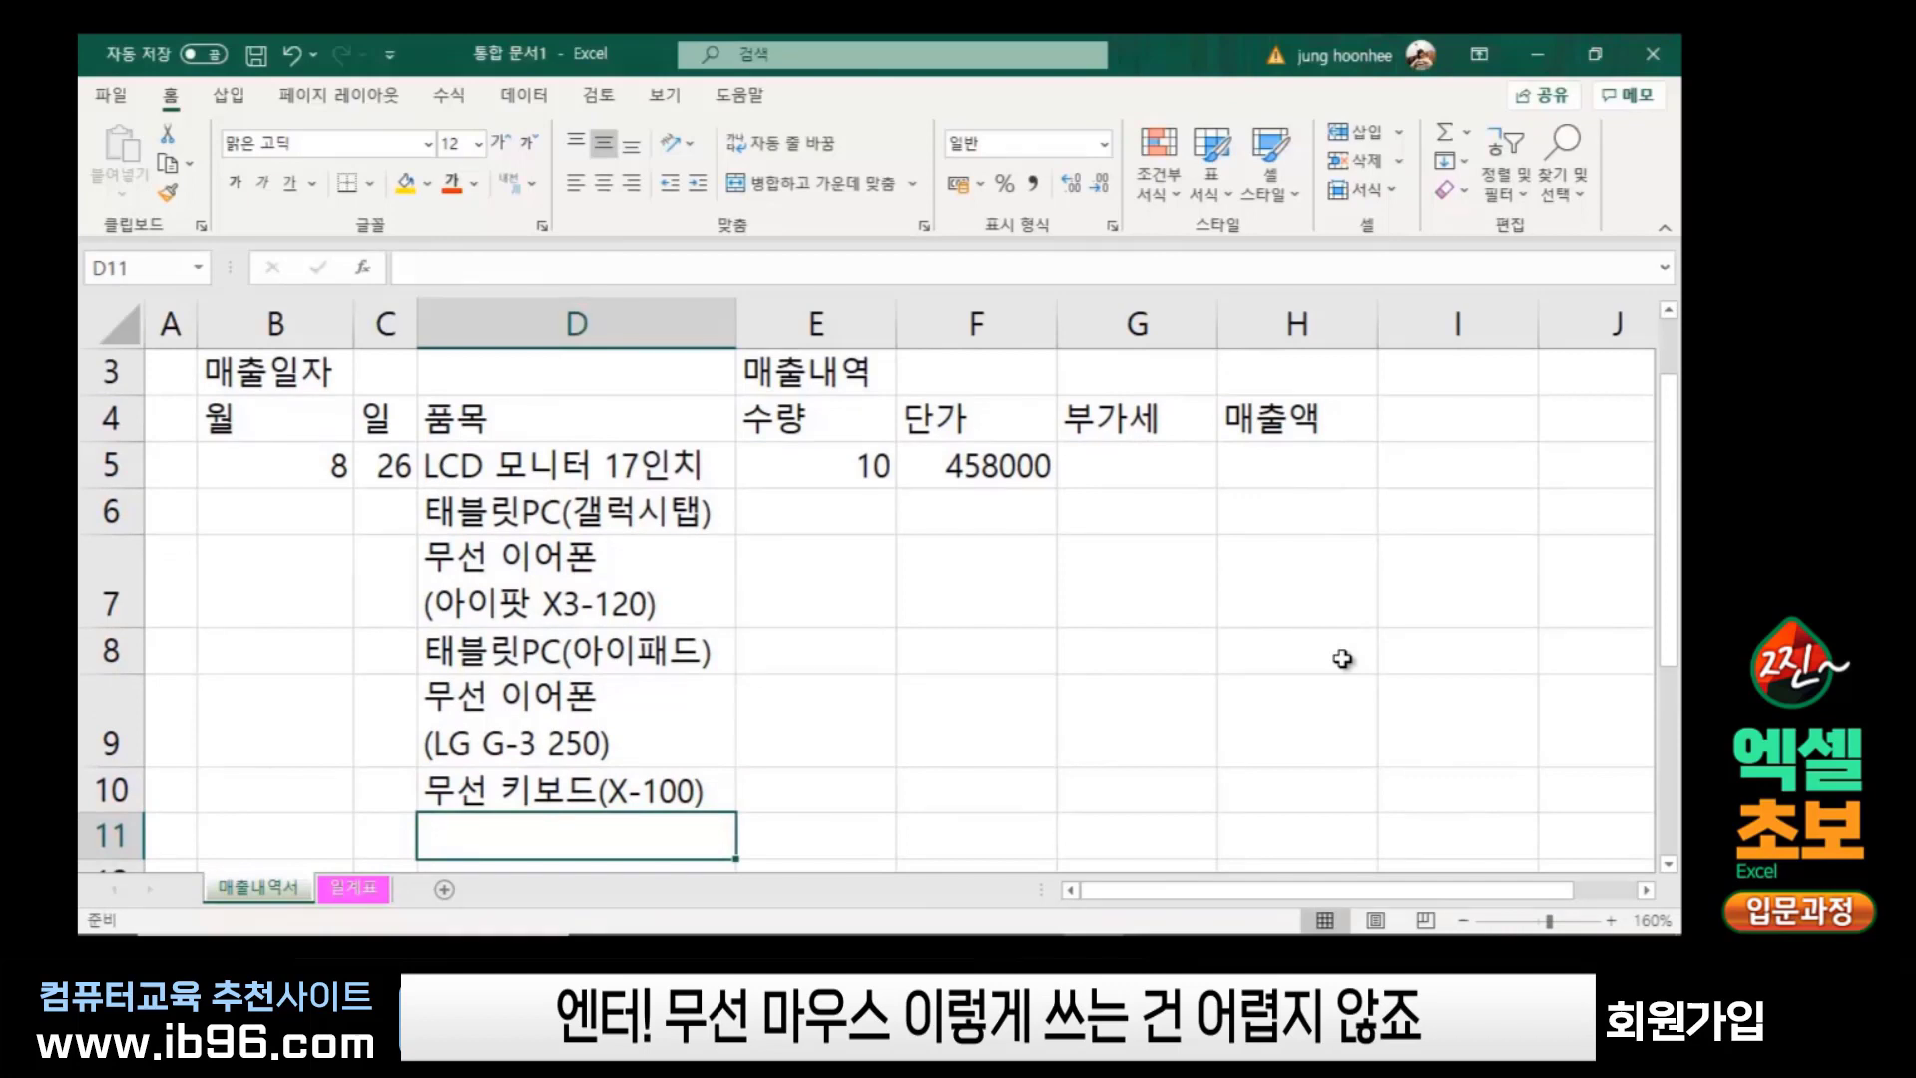
# Enter the product name 무선 마우스(W-230) in cell D11
pyautogui.write('ANJT')
pyautogui.press('BackSpace')
pyautogui.press('BackSpace')
pyautogui.press('BackSpace')
pyautogui.press('BackSpace')
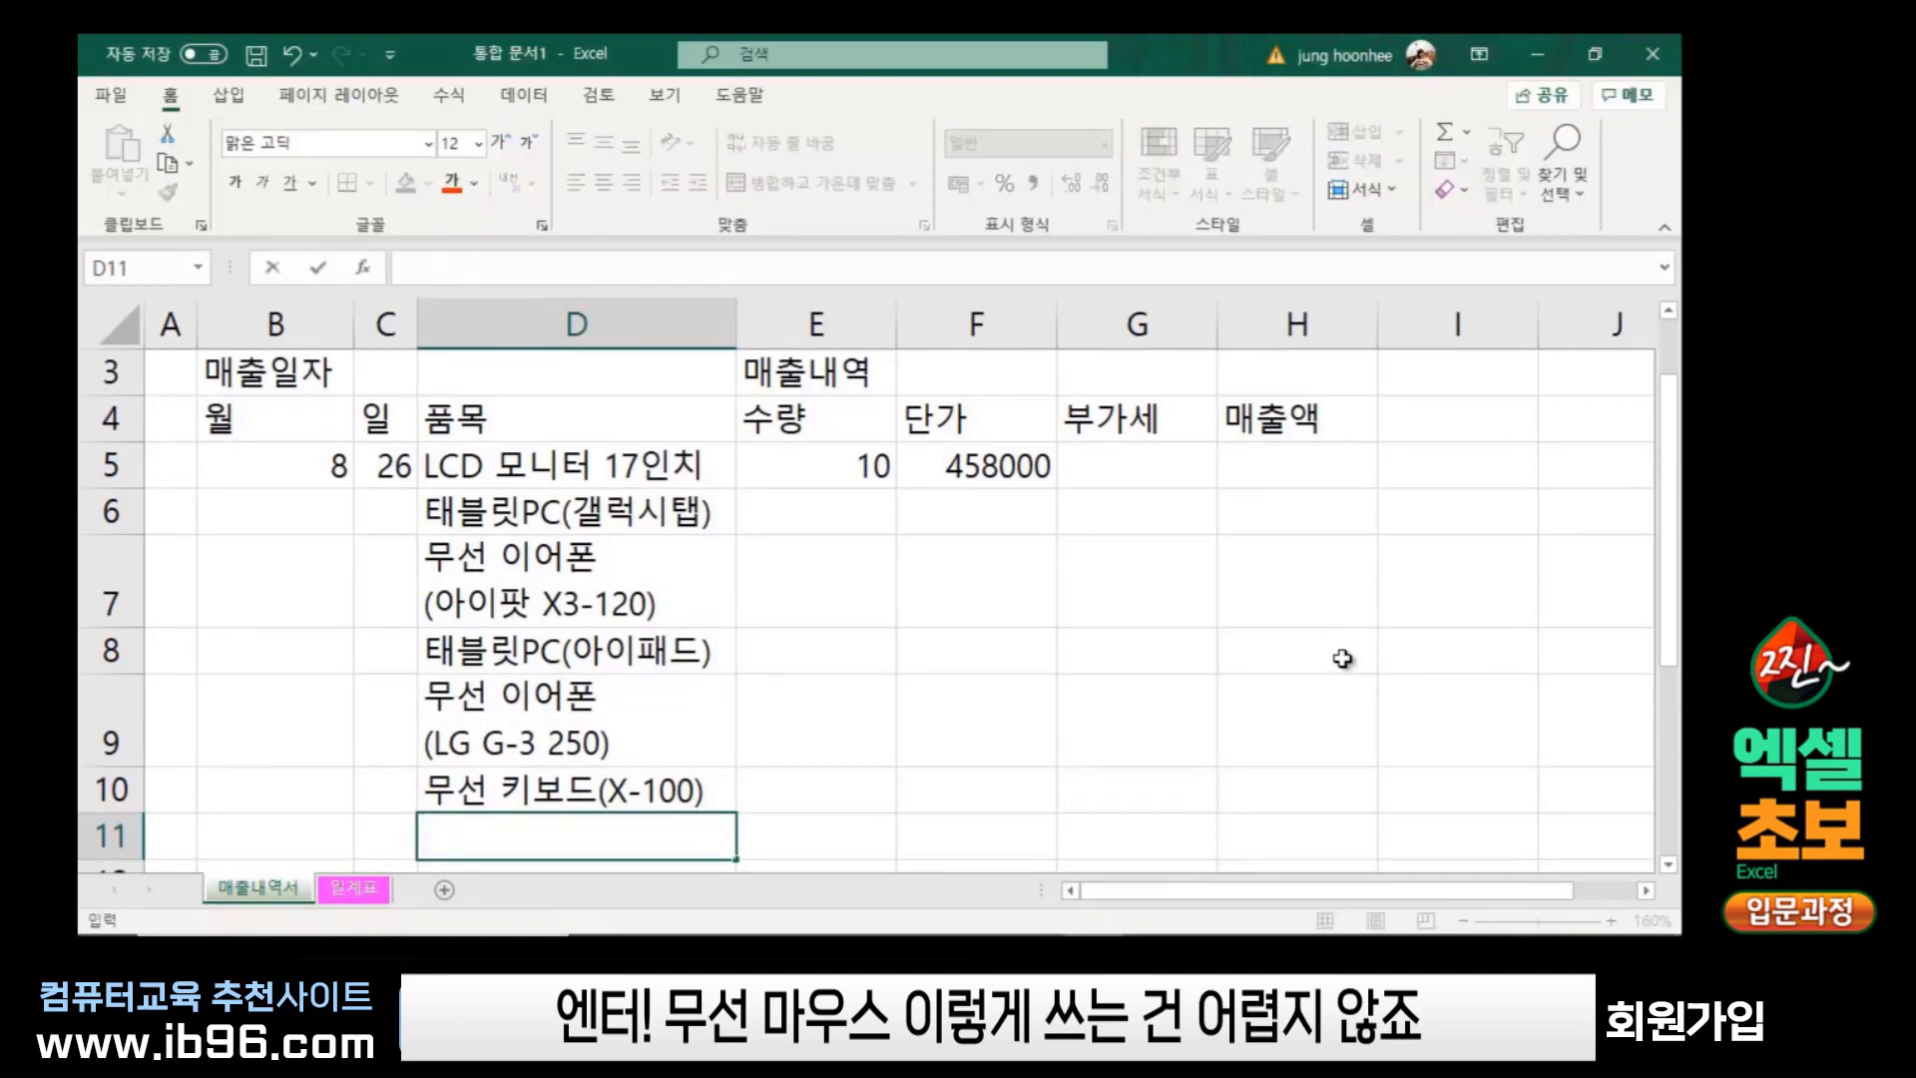
pyautogui.write('무선 마우스')
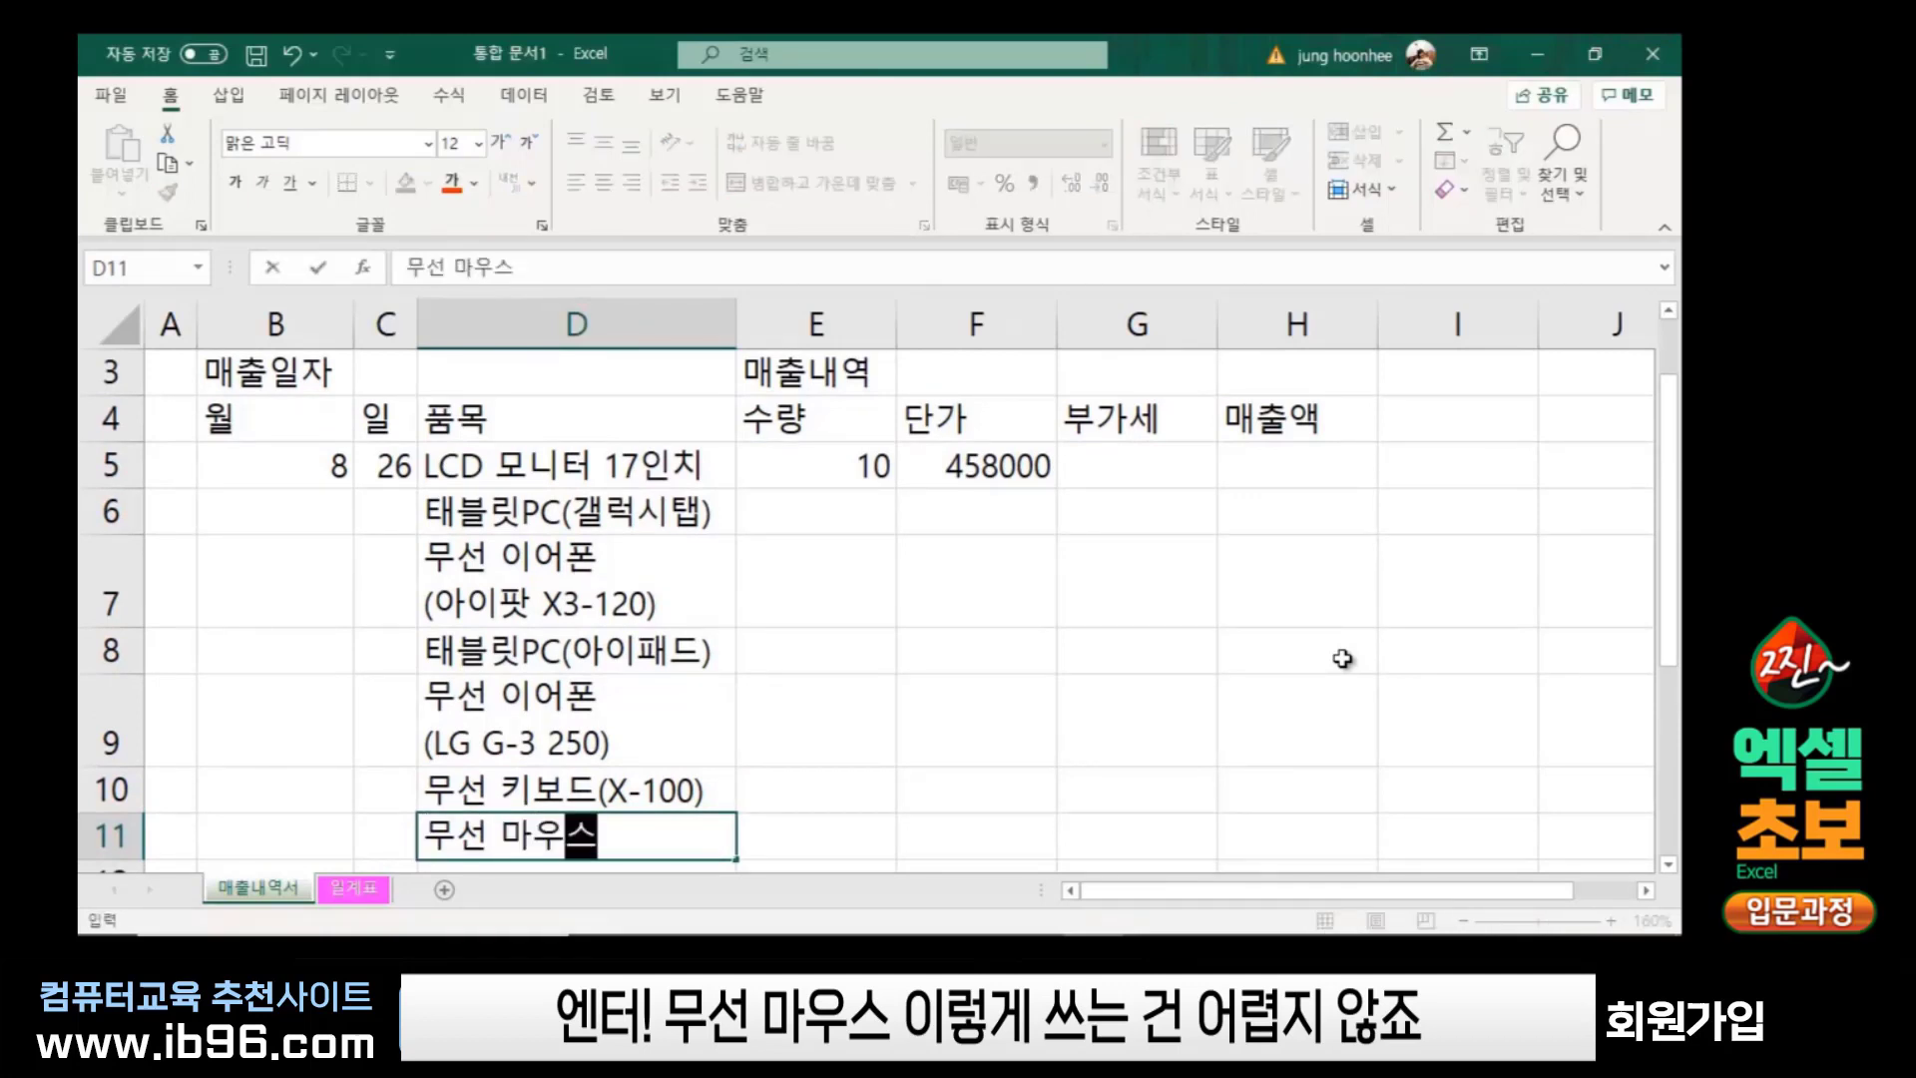
pyautogui.write('(')
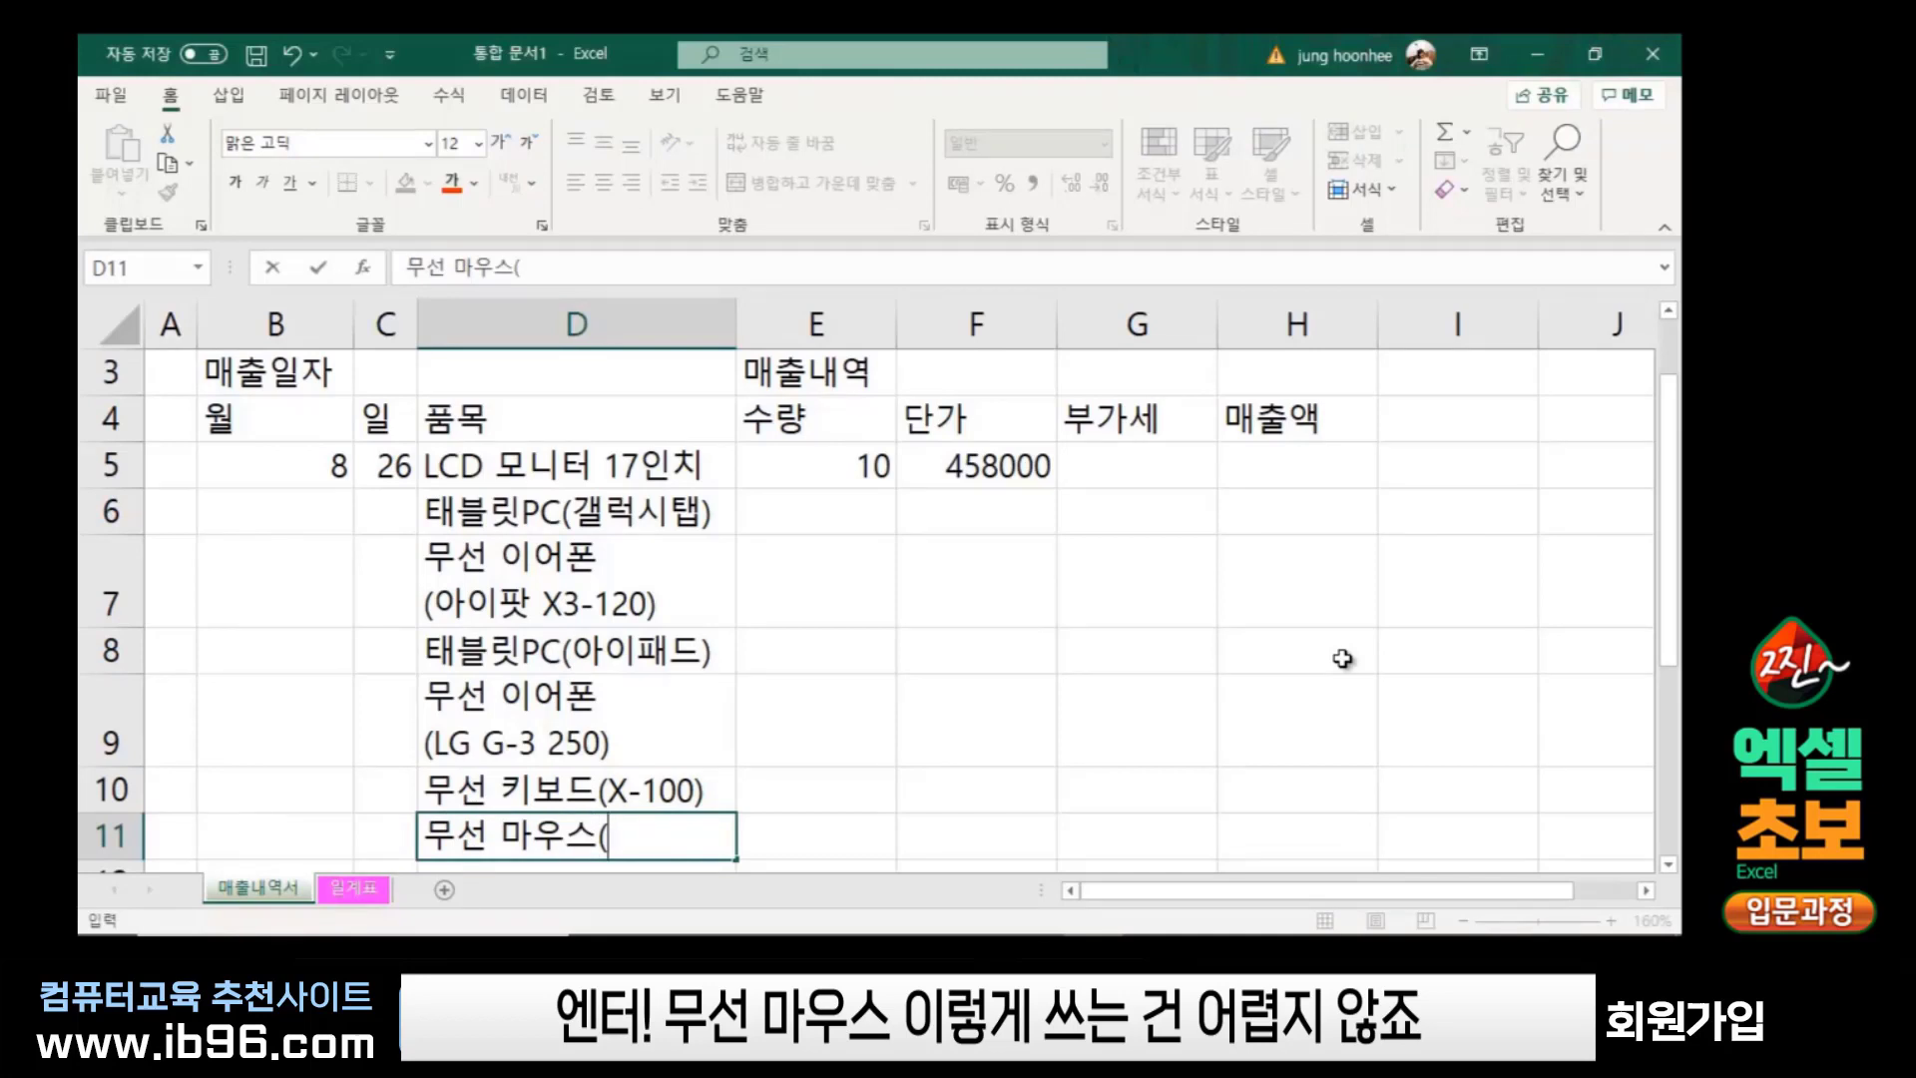
pyautogui.write('W-')
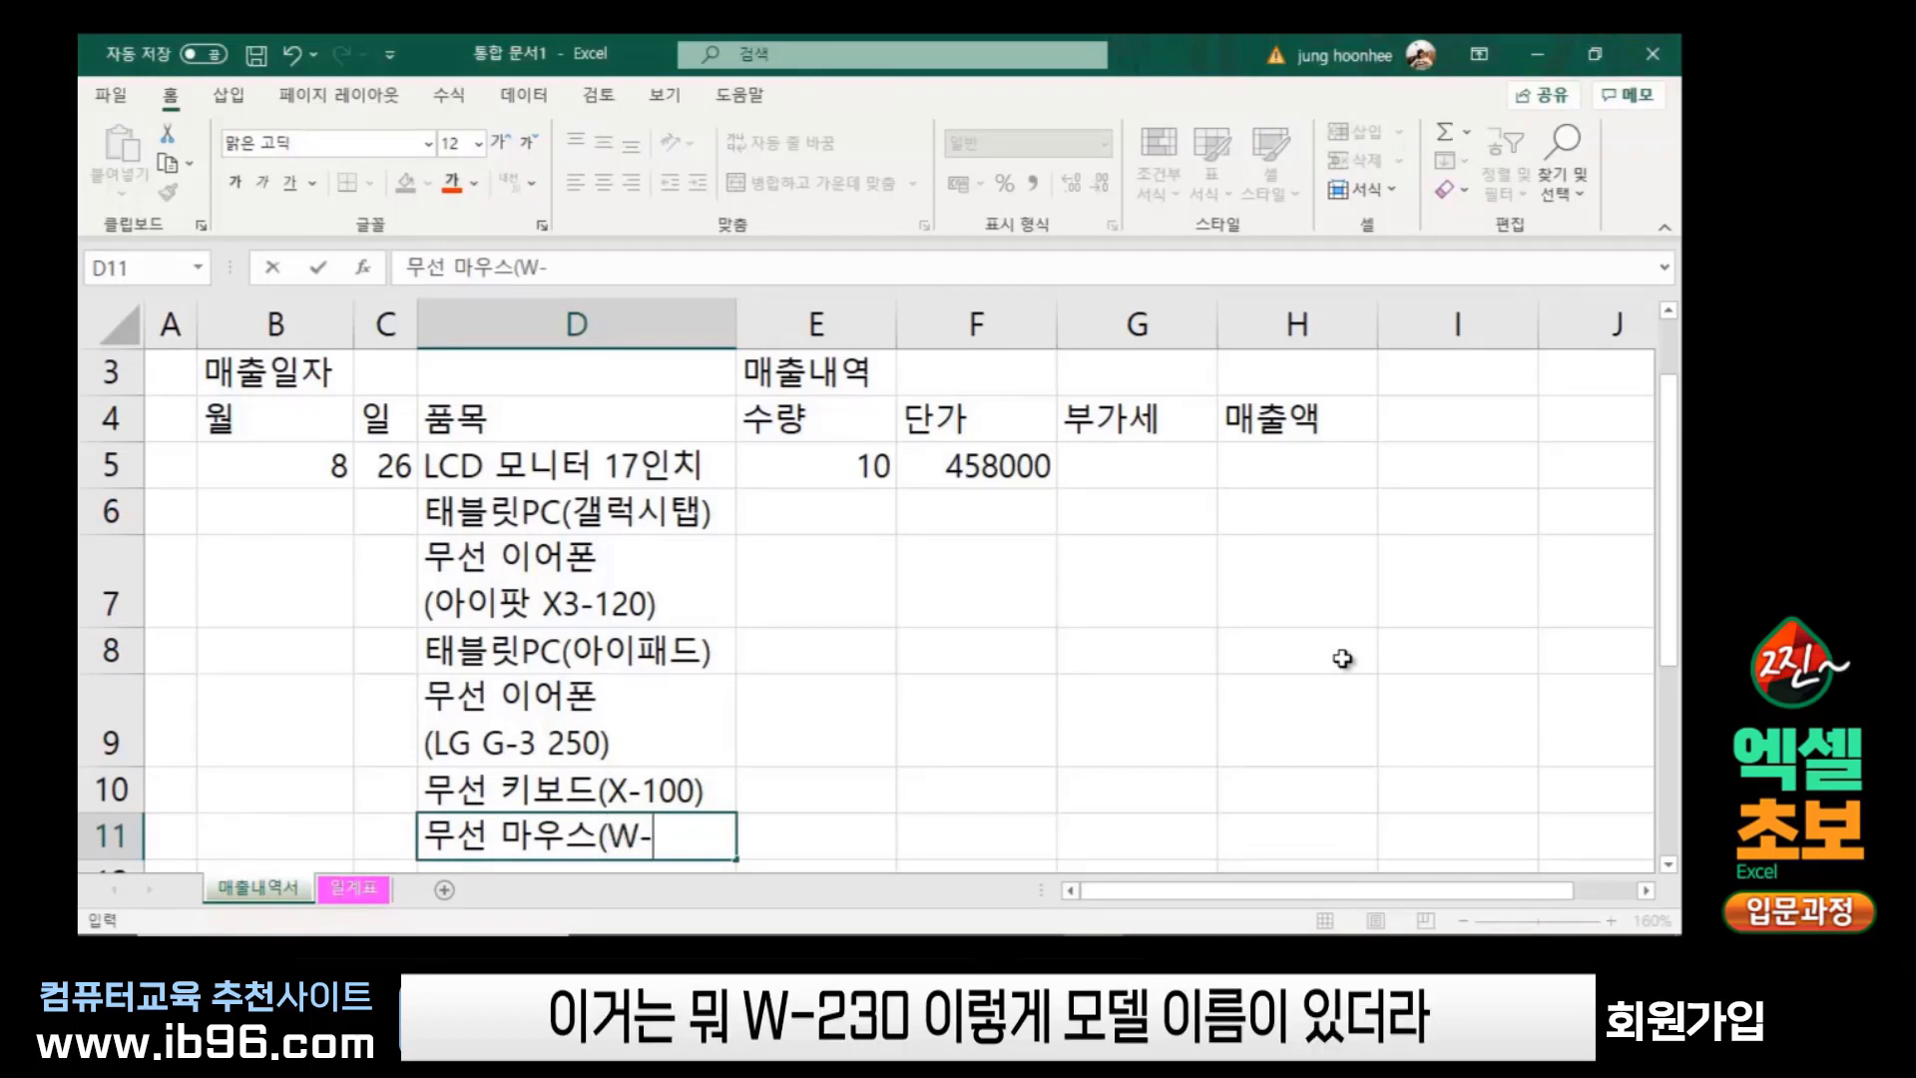
pyautogui.write('230)')
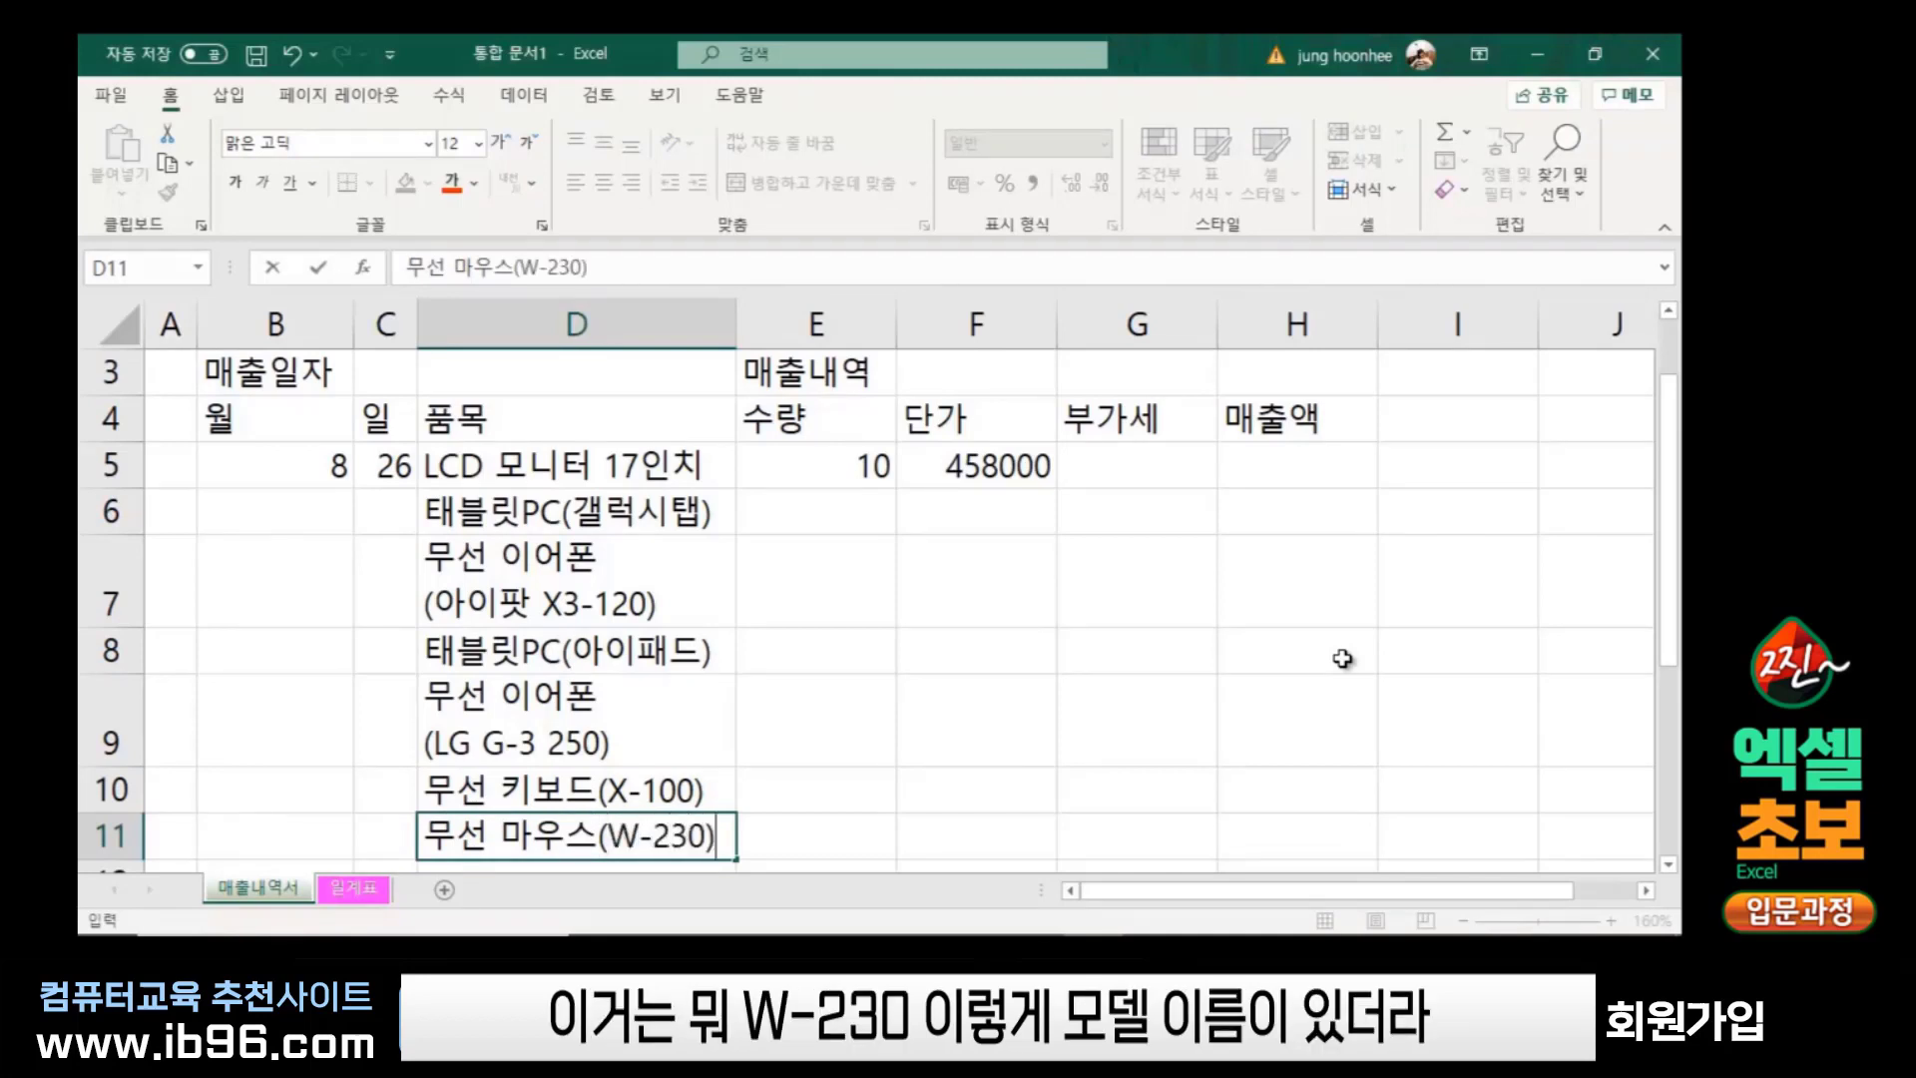
pyautogui.press('Return')
# Type quantities 15, 20, 9, 25, 12 and 30 down cells E6:E11
pyautogui.click(1152, 726)
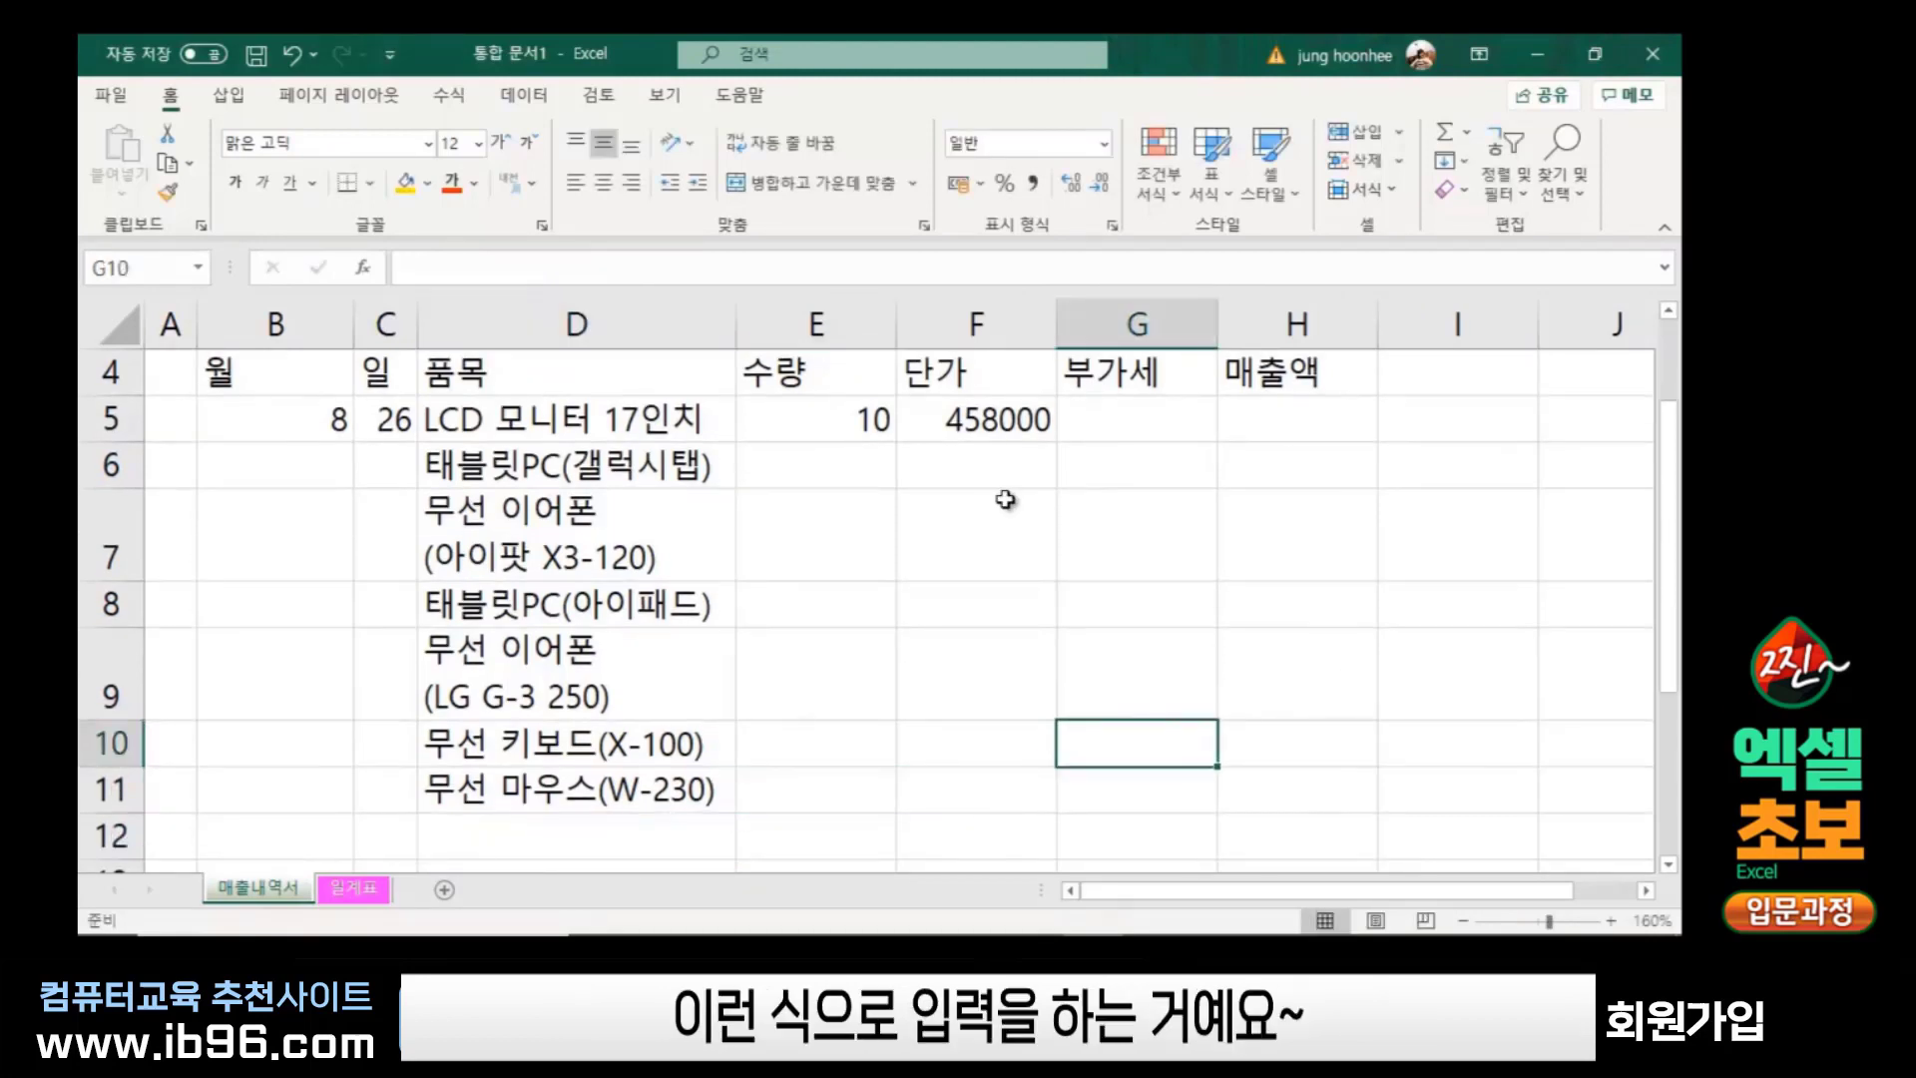
pyautogui.click(862, 479)
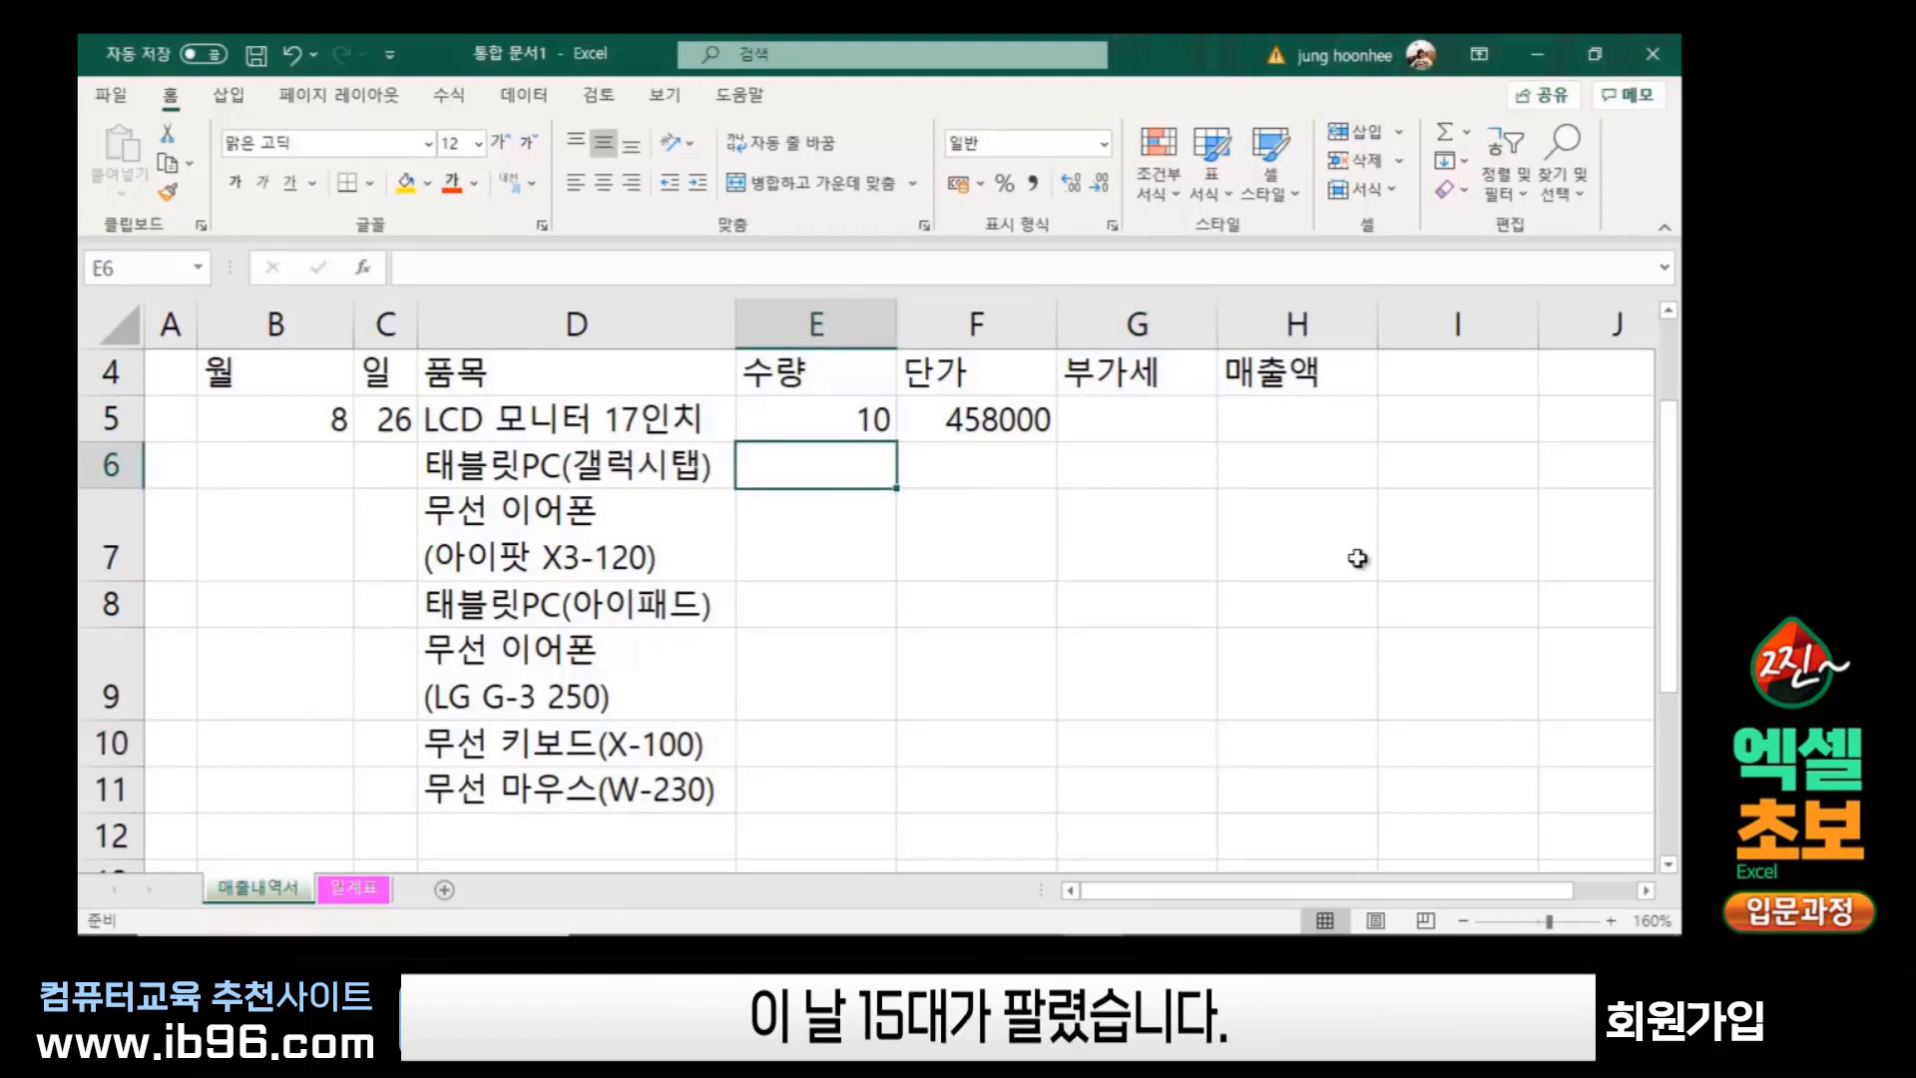
pyautogui.write('15')
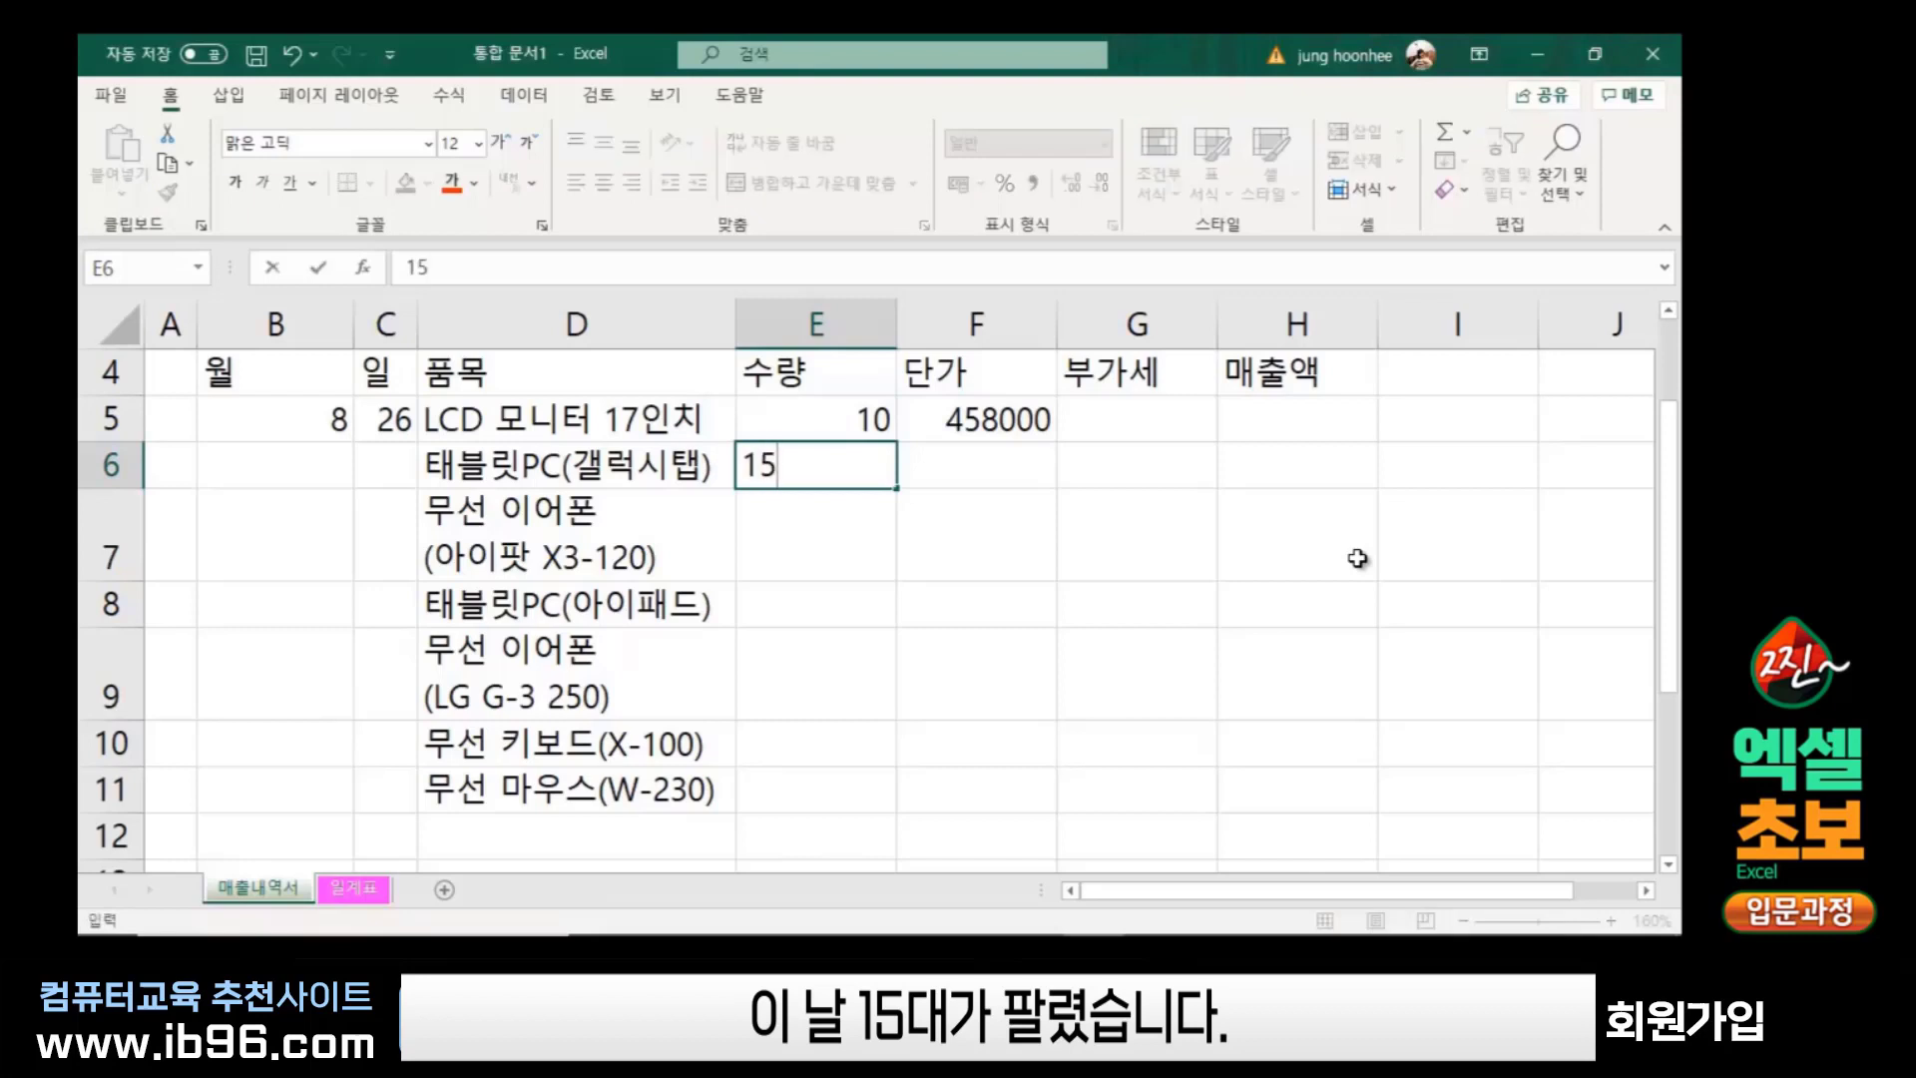
pyautogui.press('Return')
pyautogui.write('2')
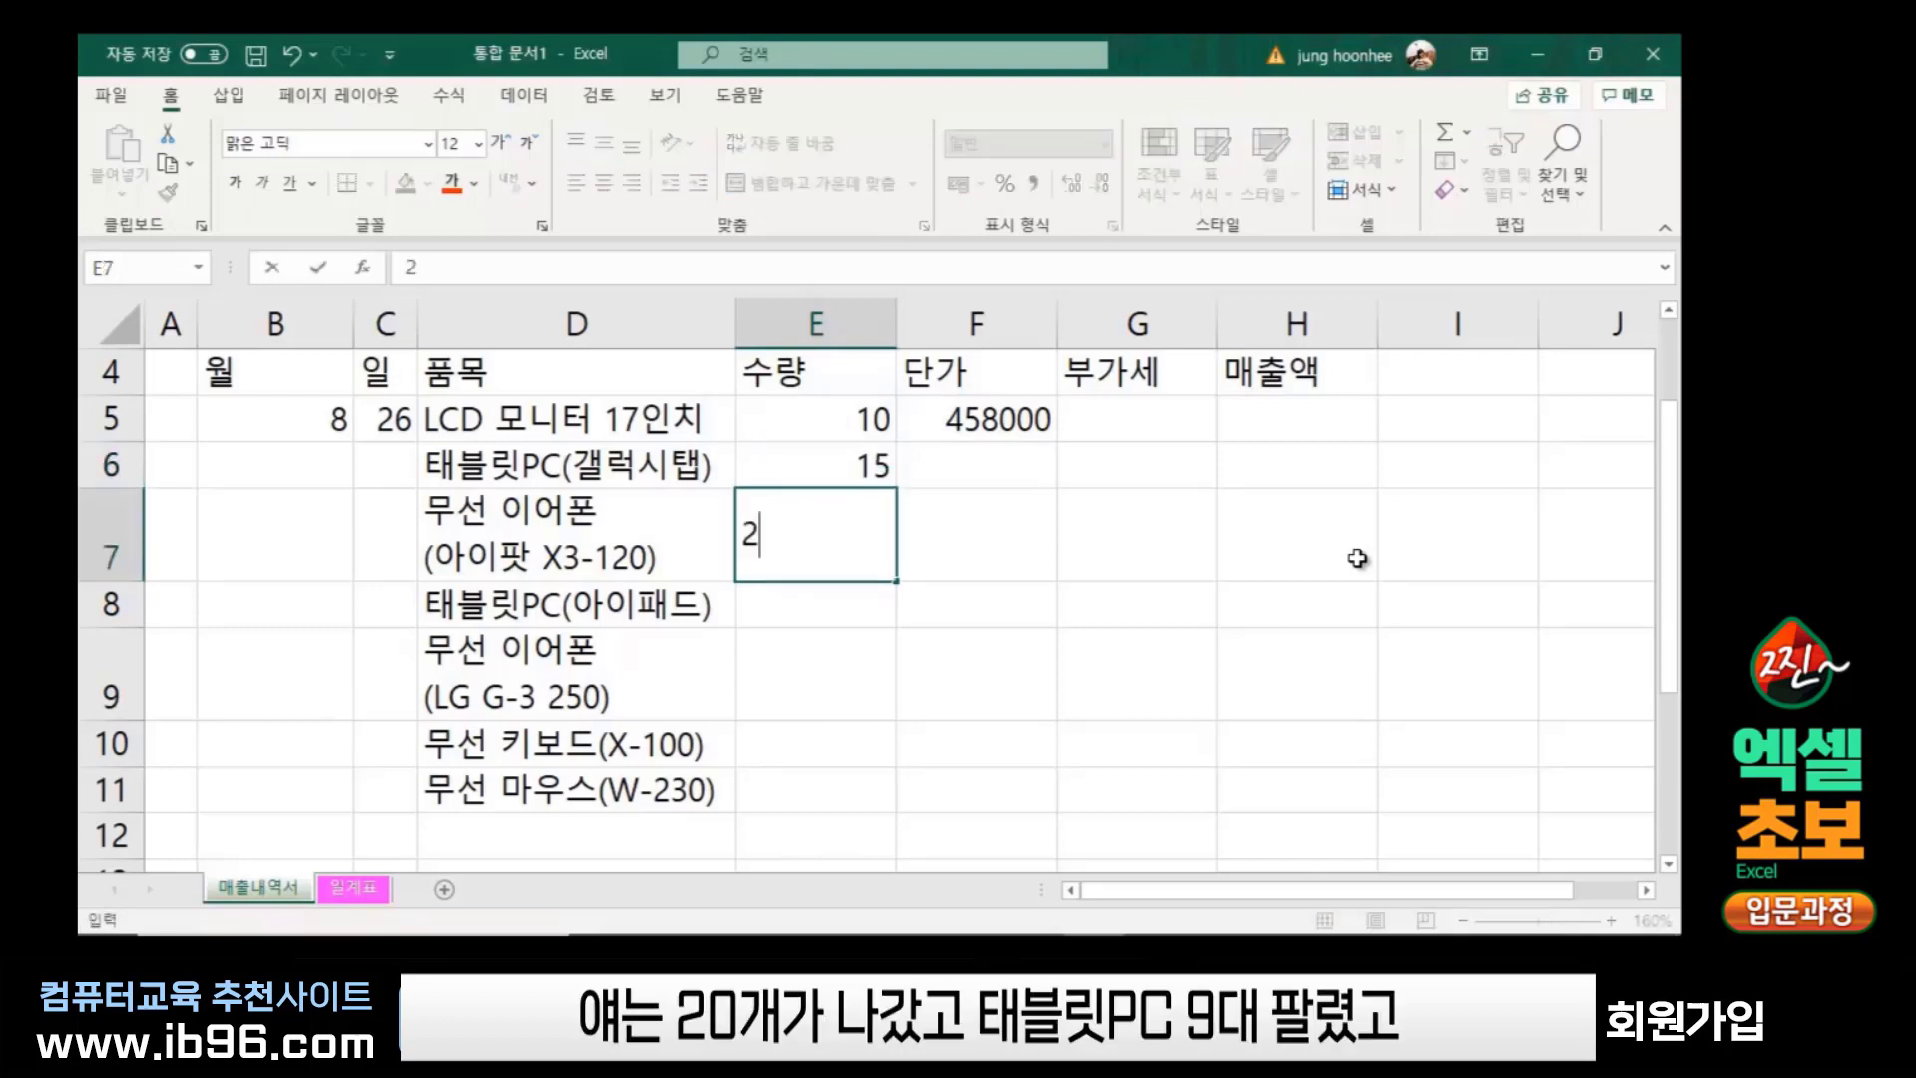
pyautogui.write('0')
pyautogui.press('Return')
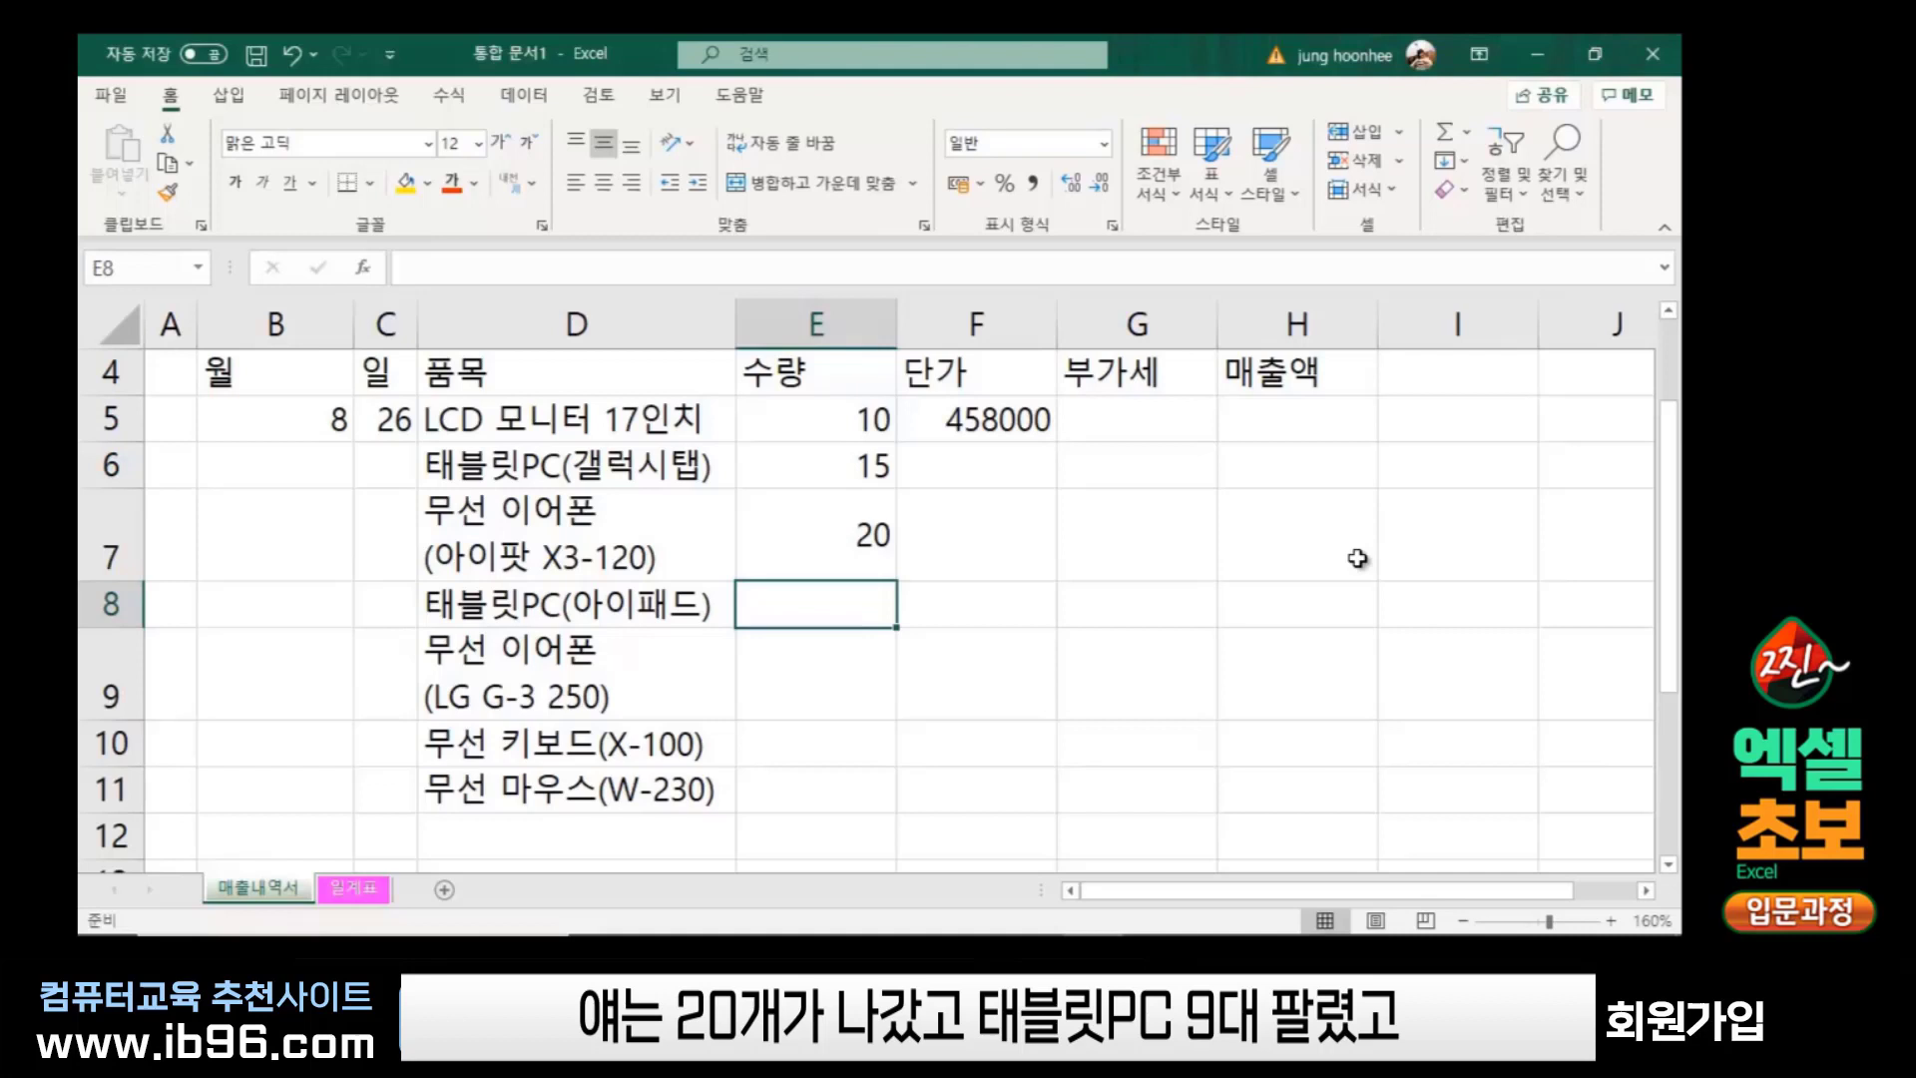
pyautogui.write('9')
pyautogui.press('Return')
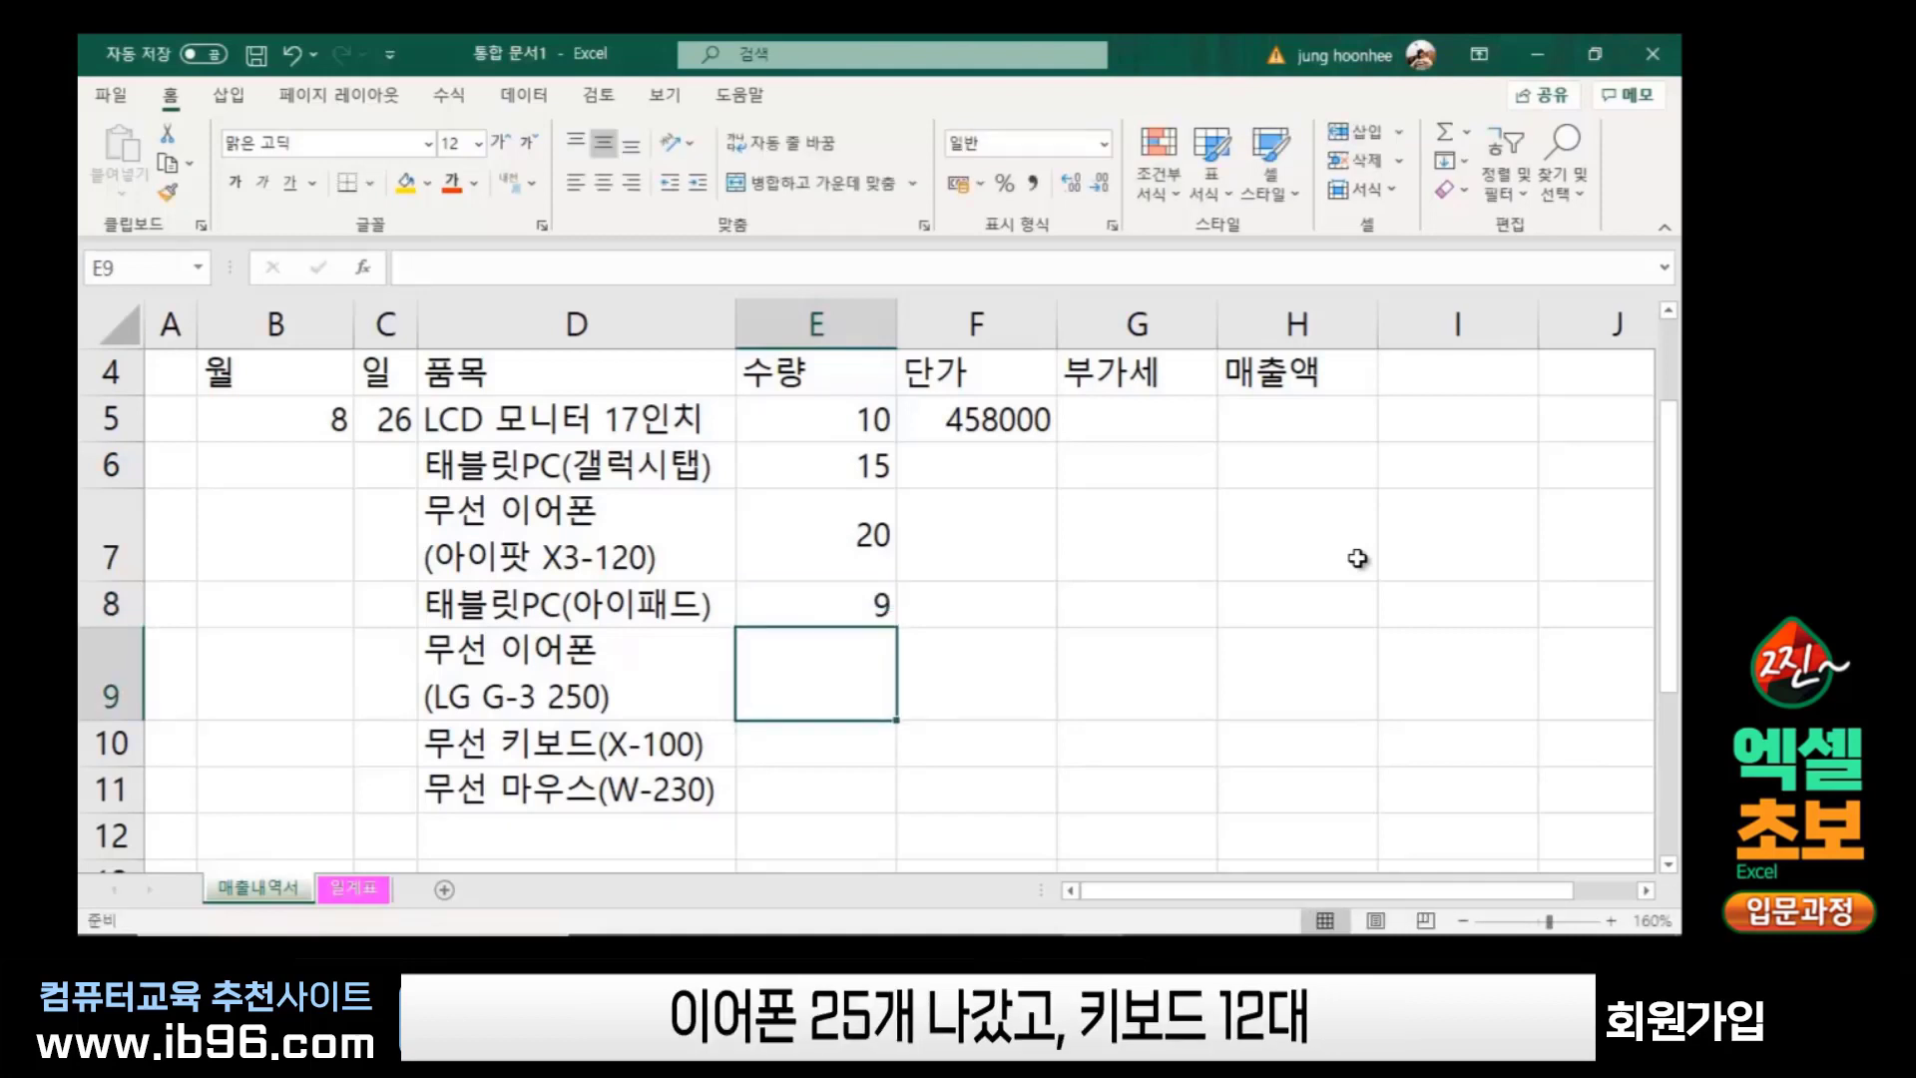
pyautogui.write('25')
pyautogui.press('Return')
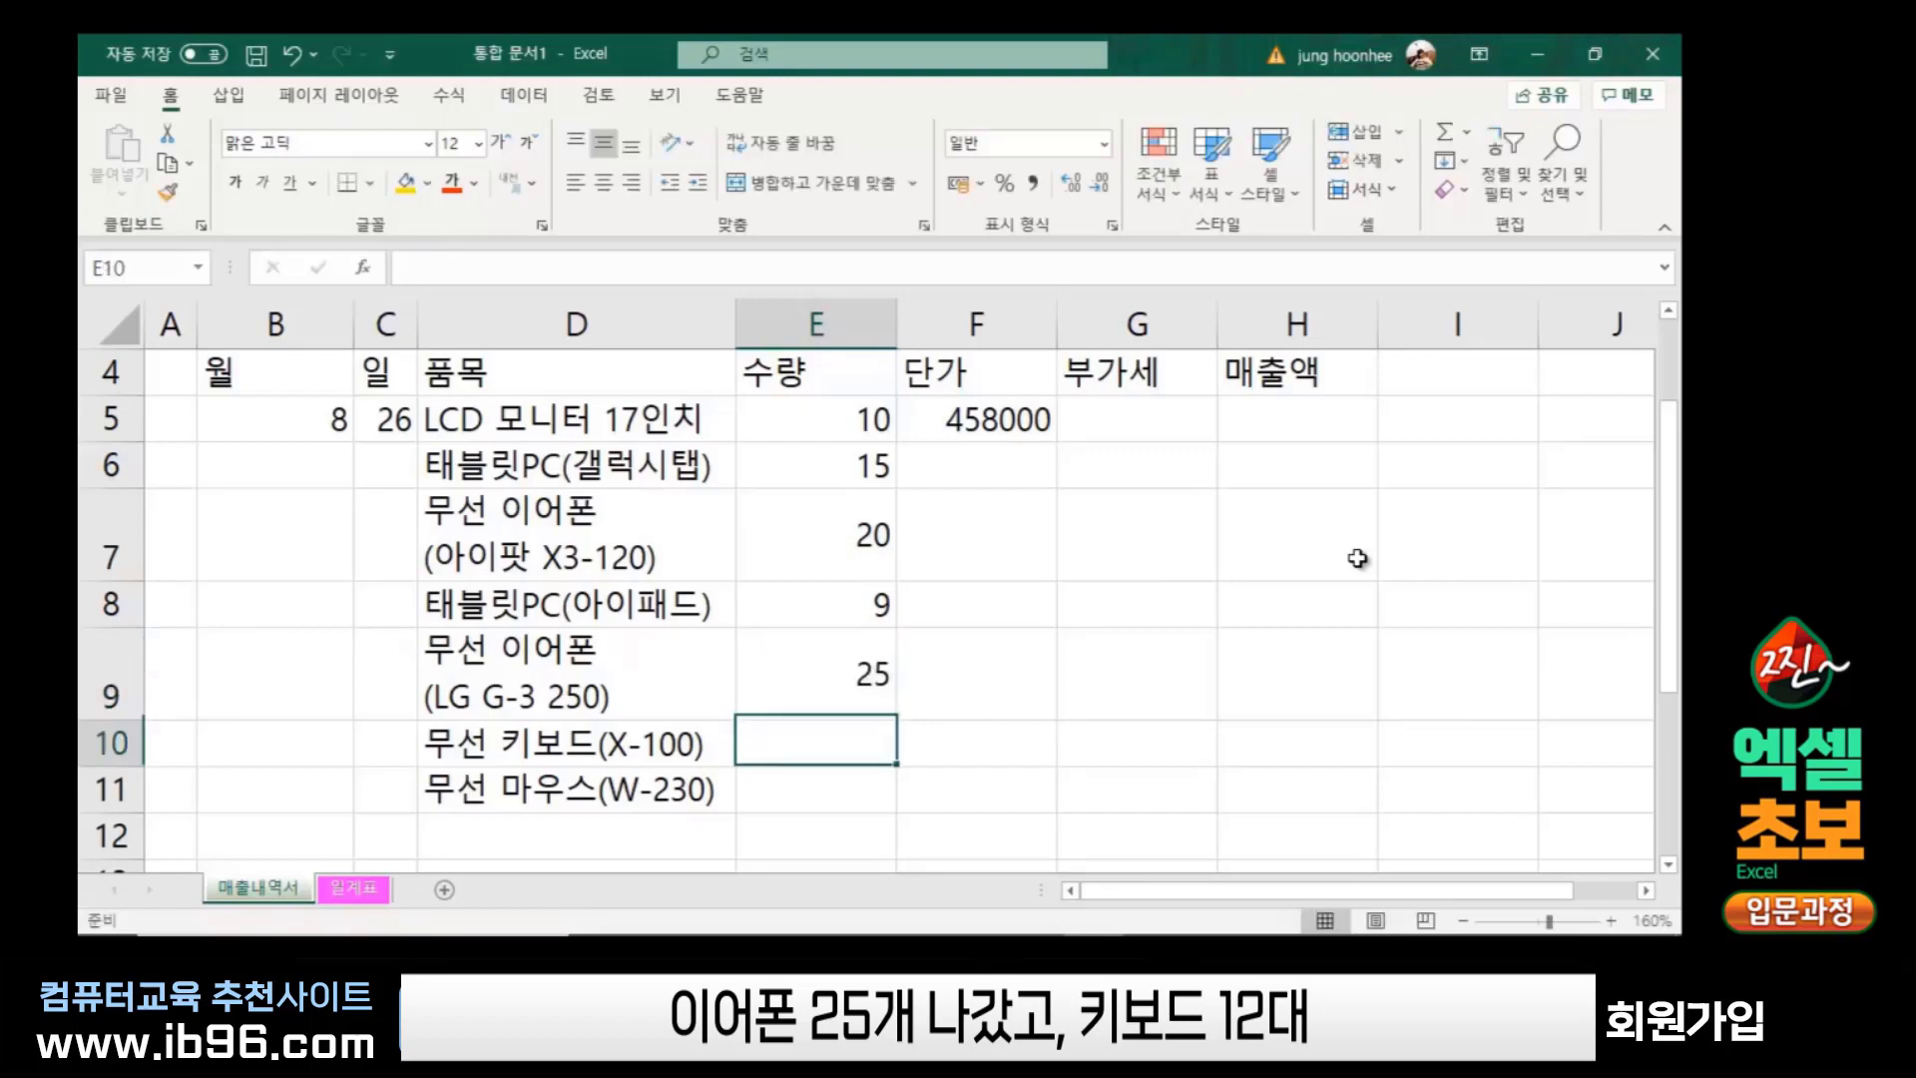
pyautogui.write('12')
pyautogui.press('Return')
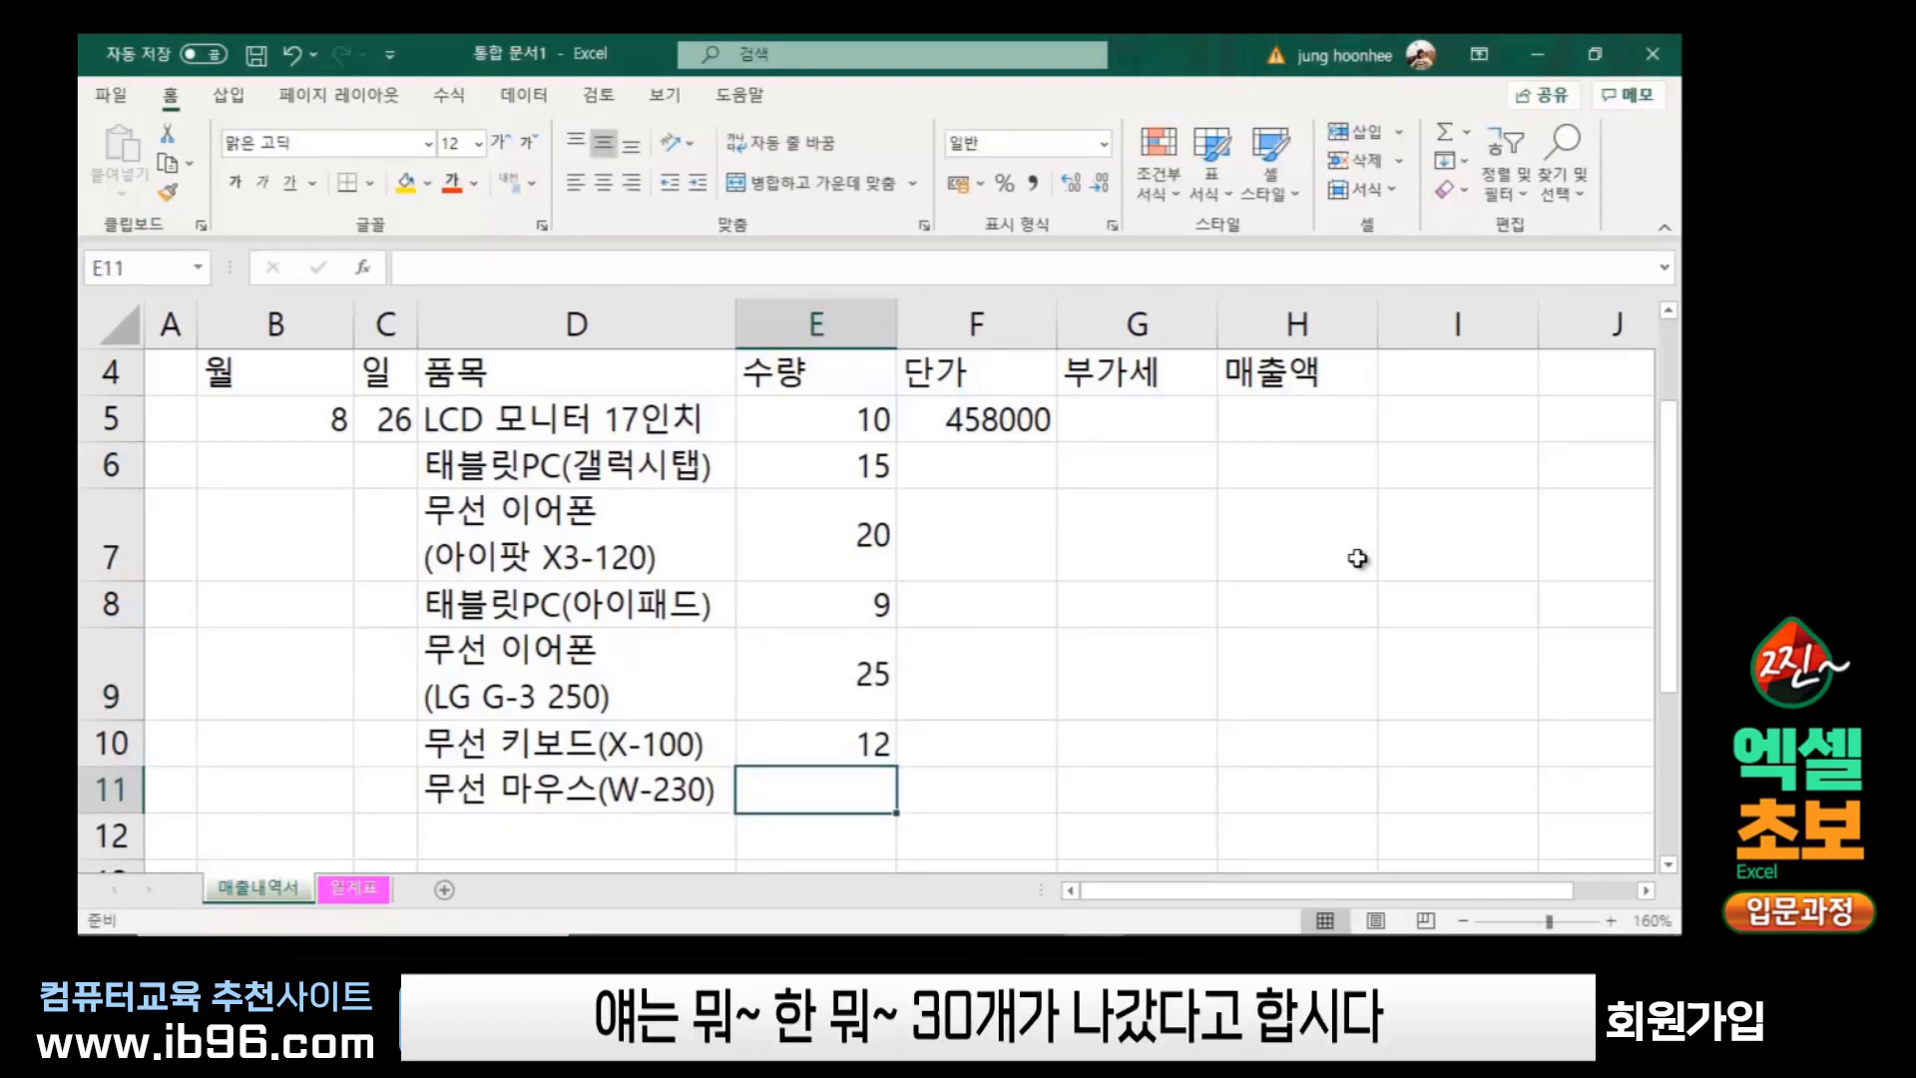
pyautogui.write('30')
pyautogui.press('Return')
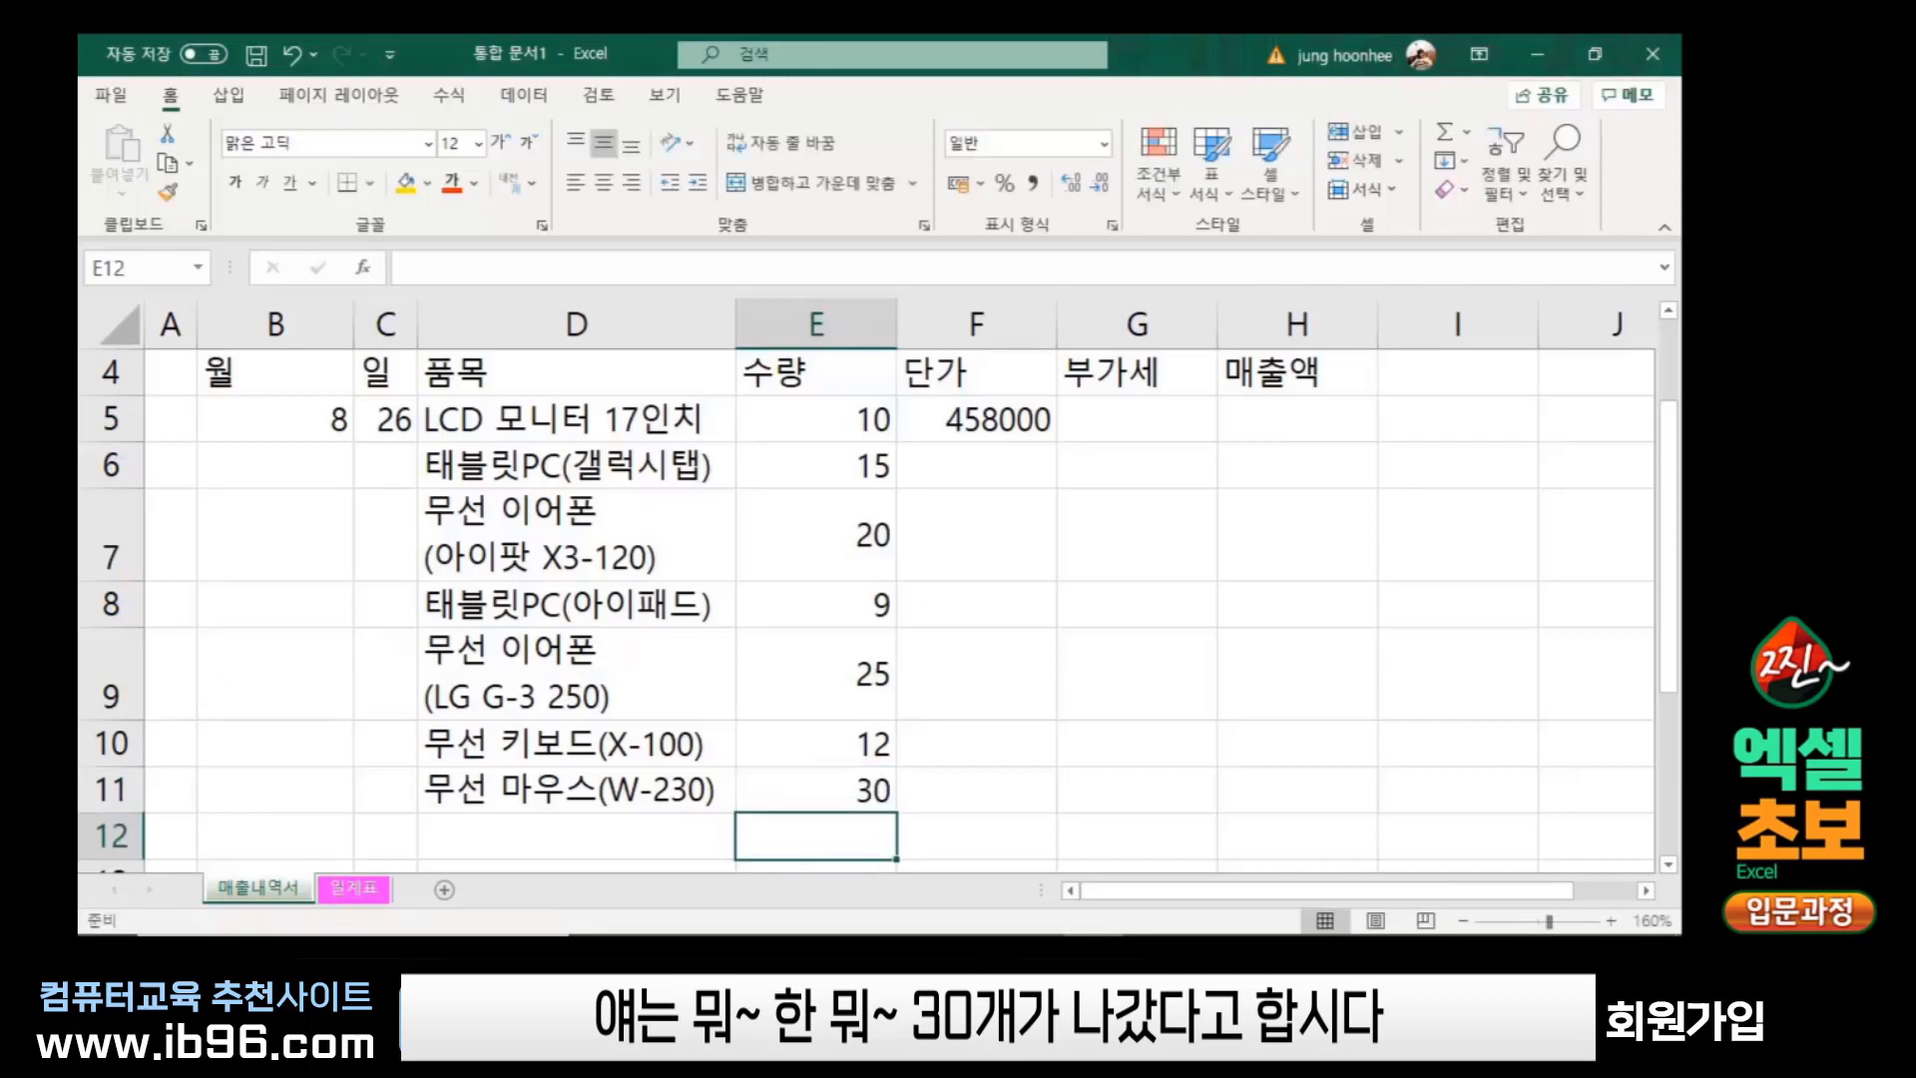
pyautogui.click(1028, 461)
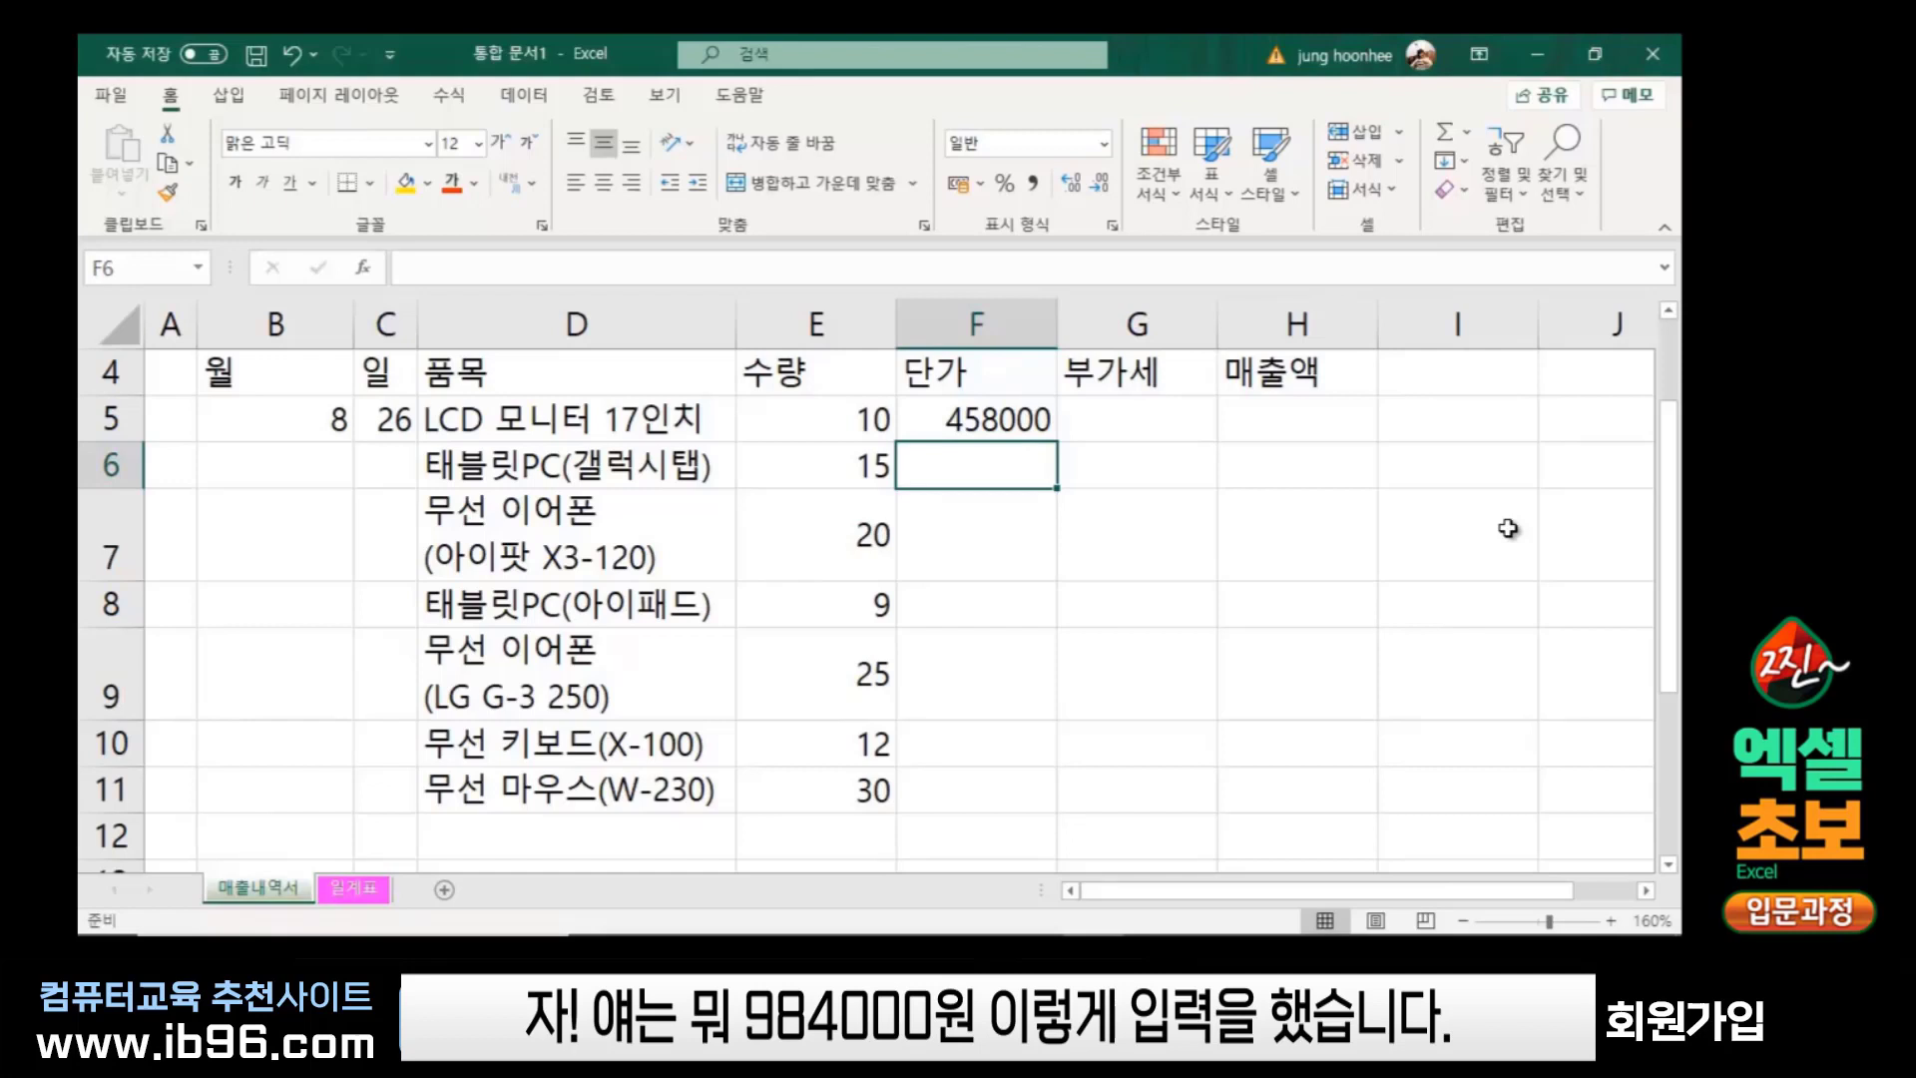
# Type unit prices 984000, 245000, 1200000, 150000, 35000 and 30000 down cells F6:F11
pyautogui.write('98400')
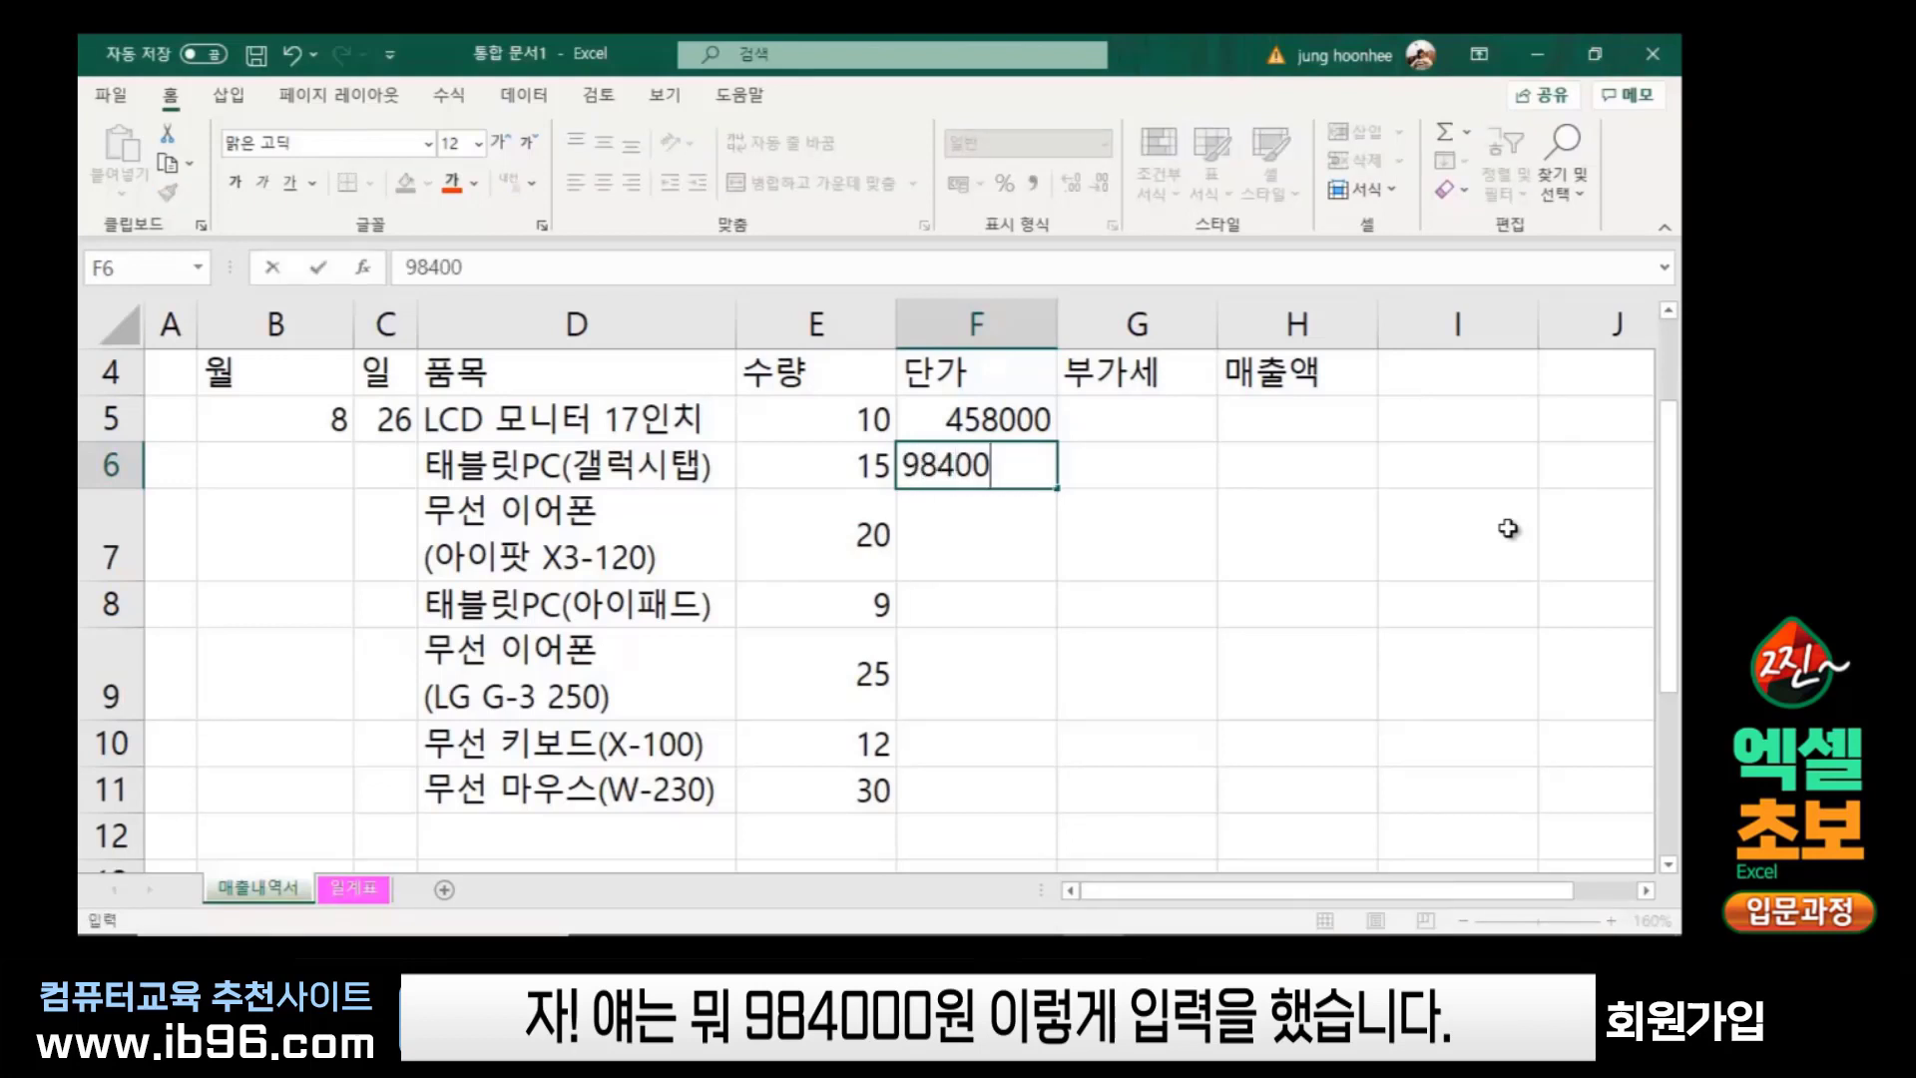
pyautogui.write('0')
pyautogui.press('Return')
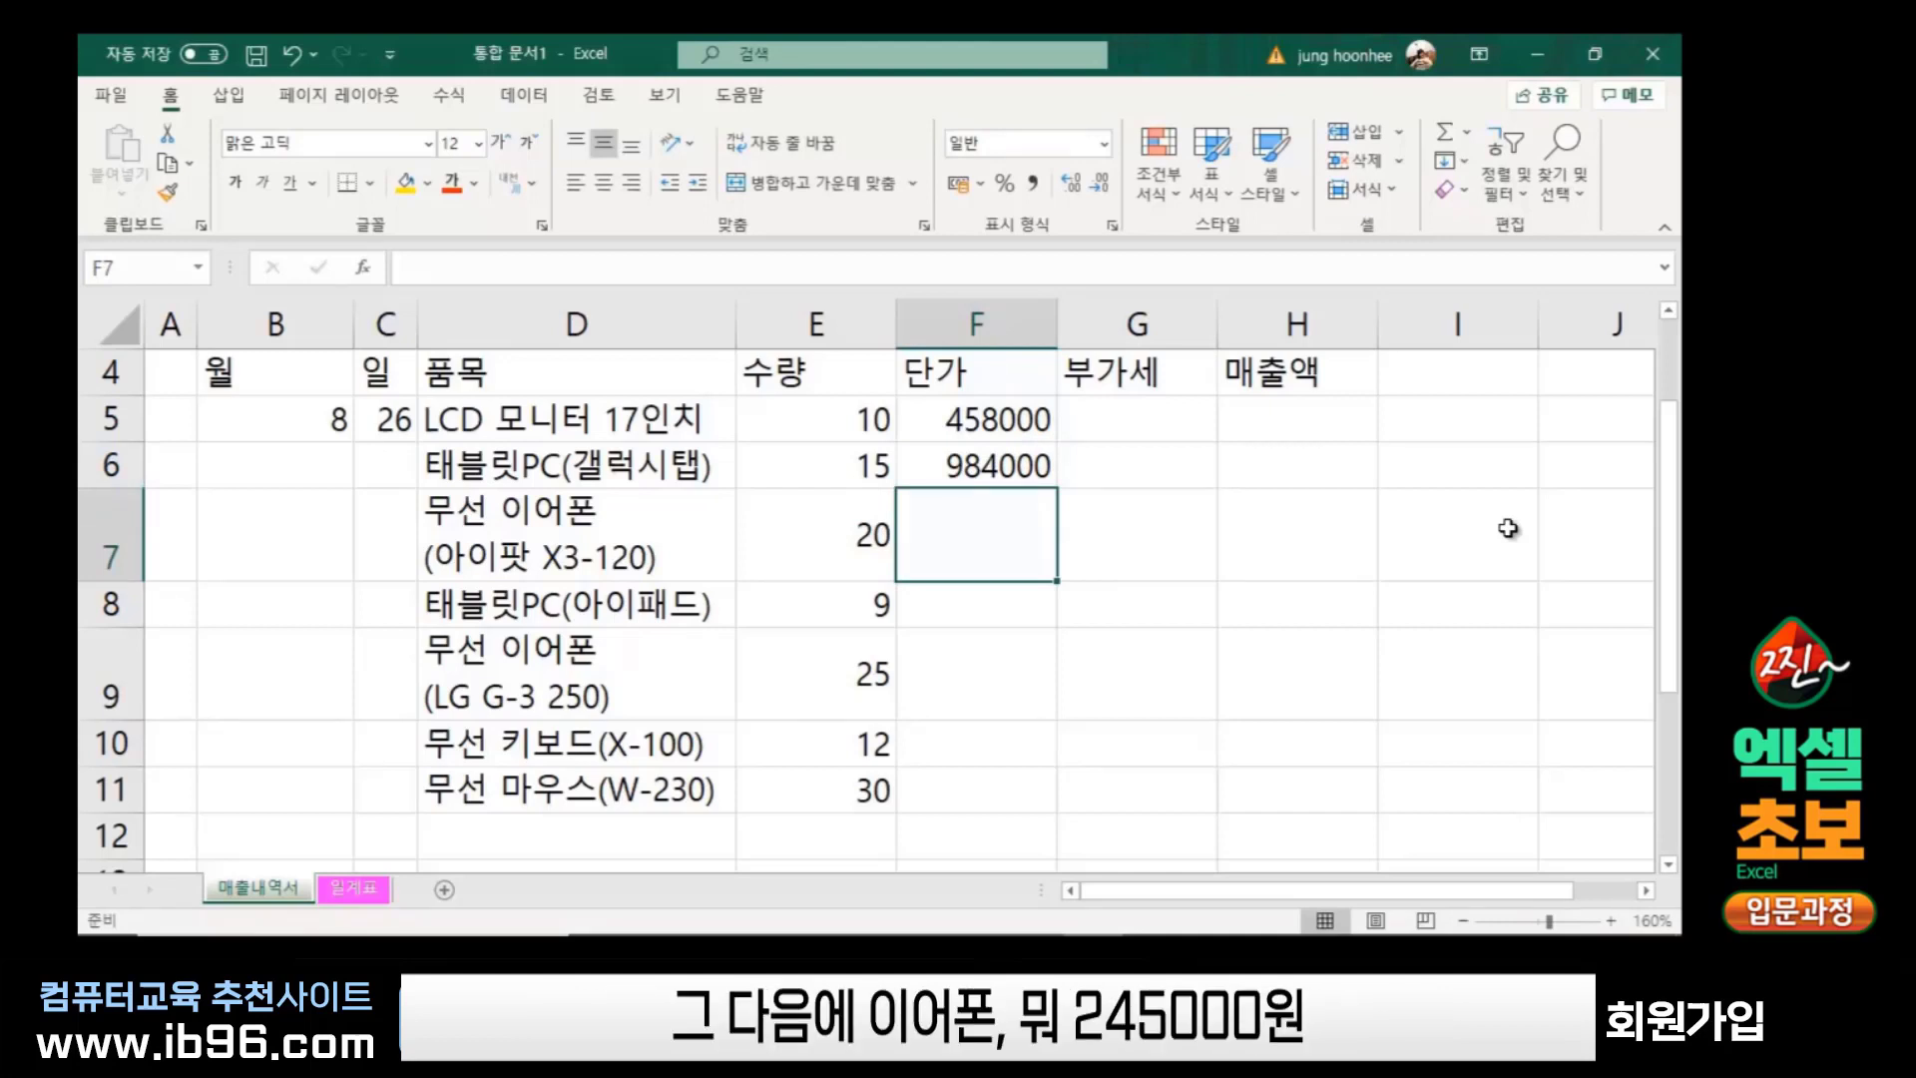
pyautogui.write('245000')
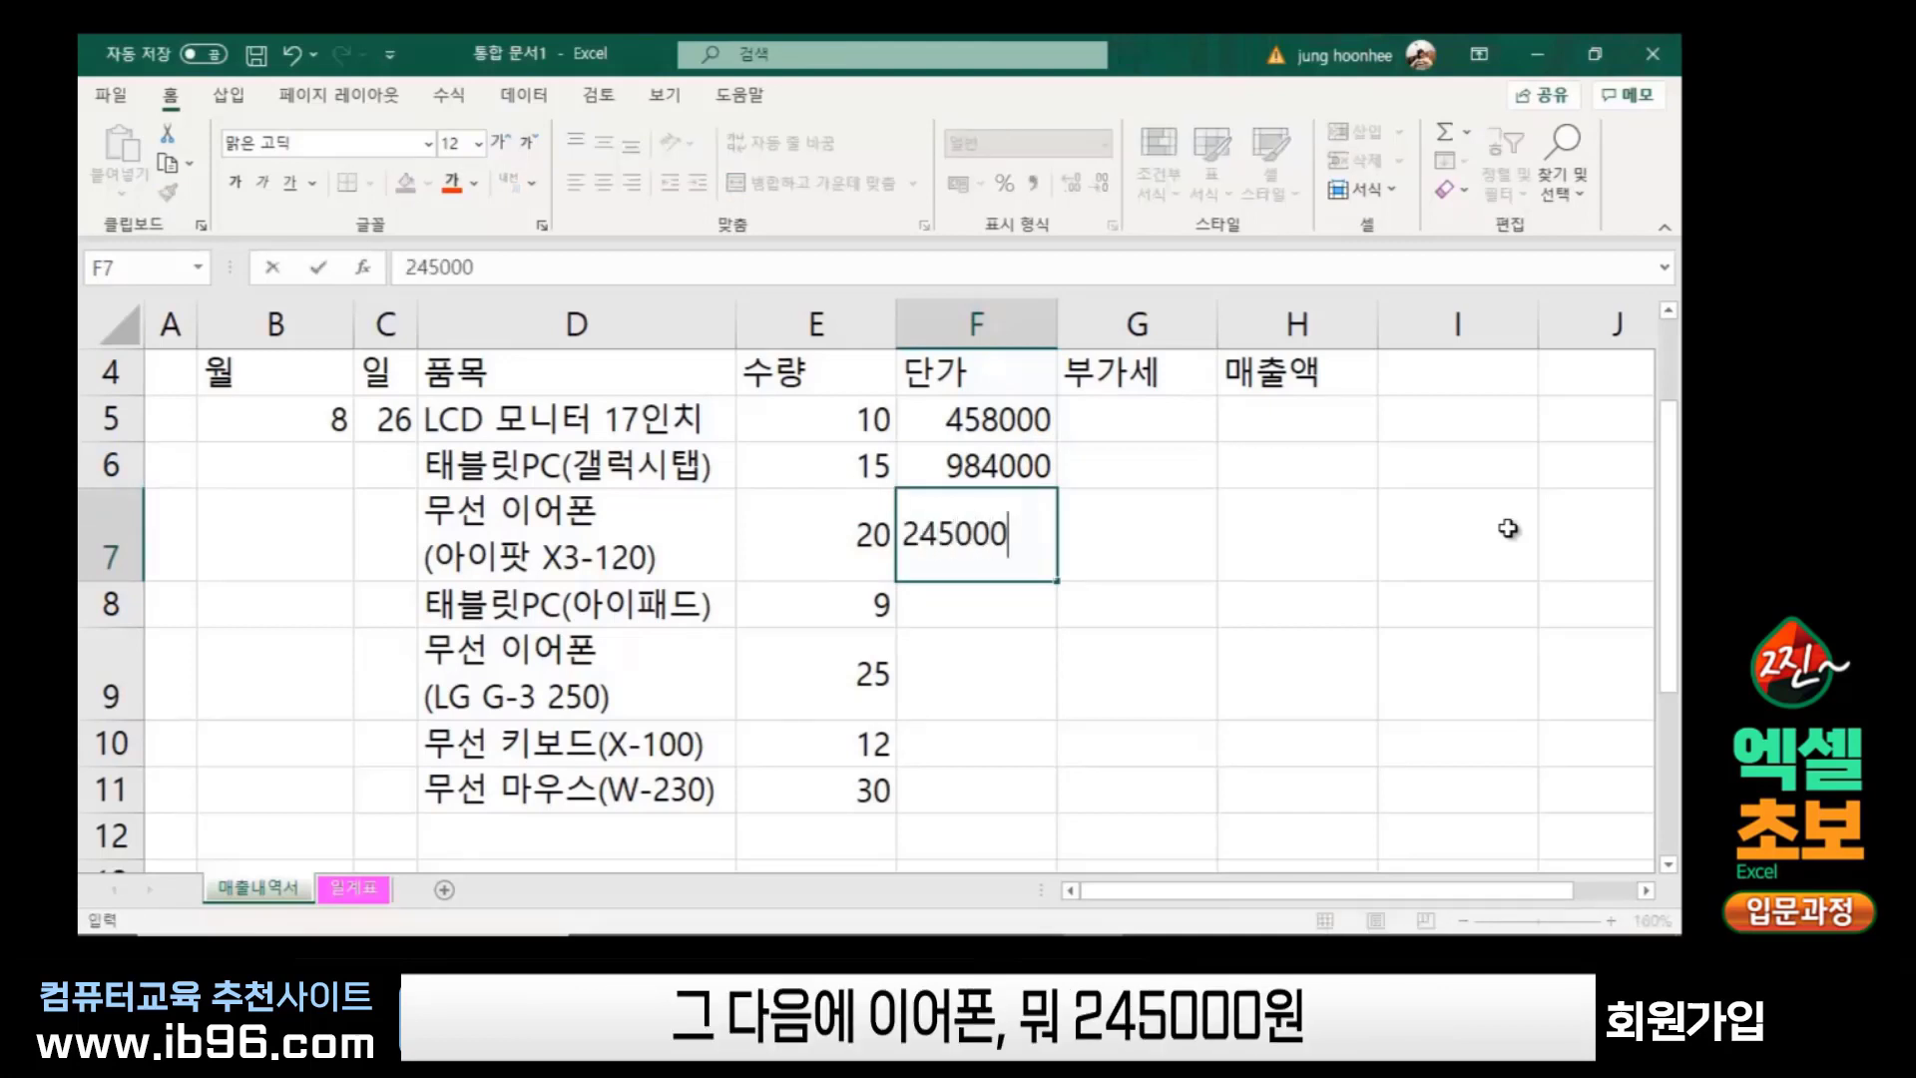
pyautogui.press('Return')
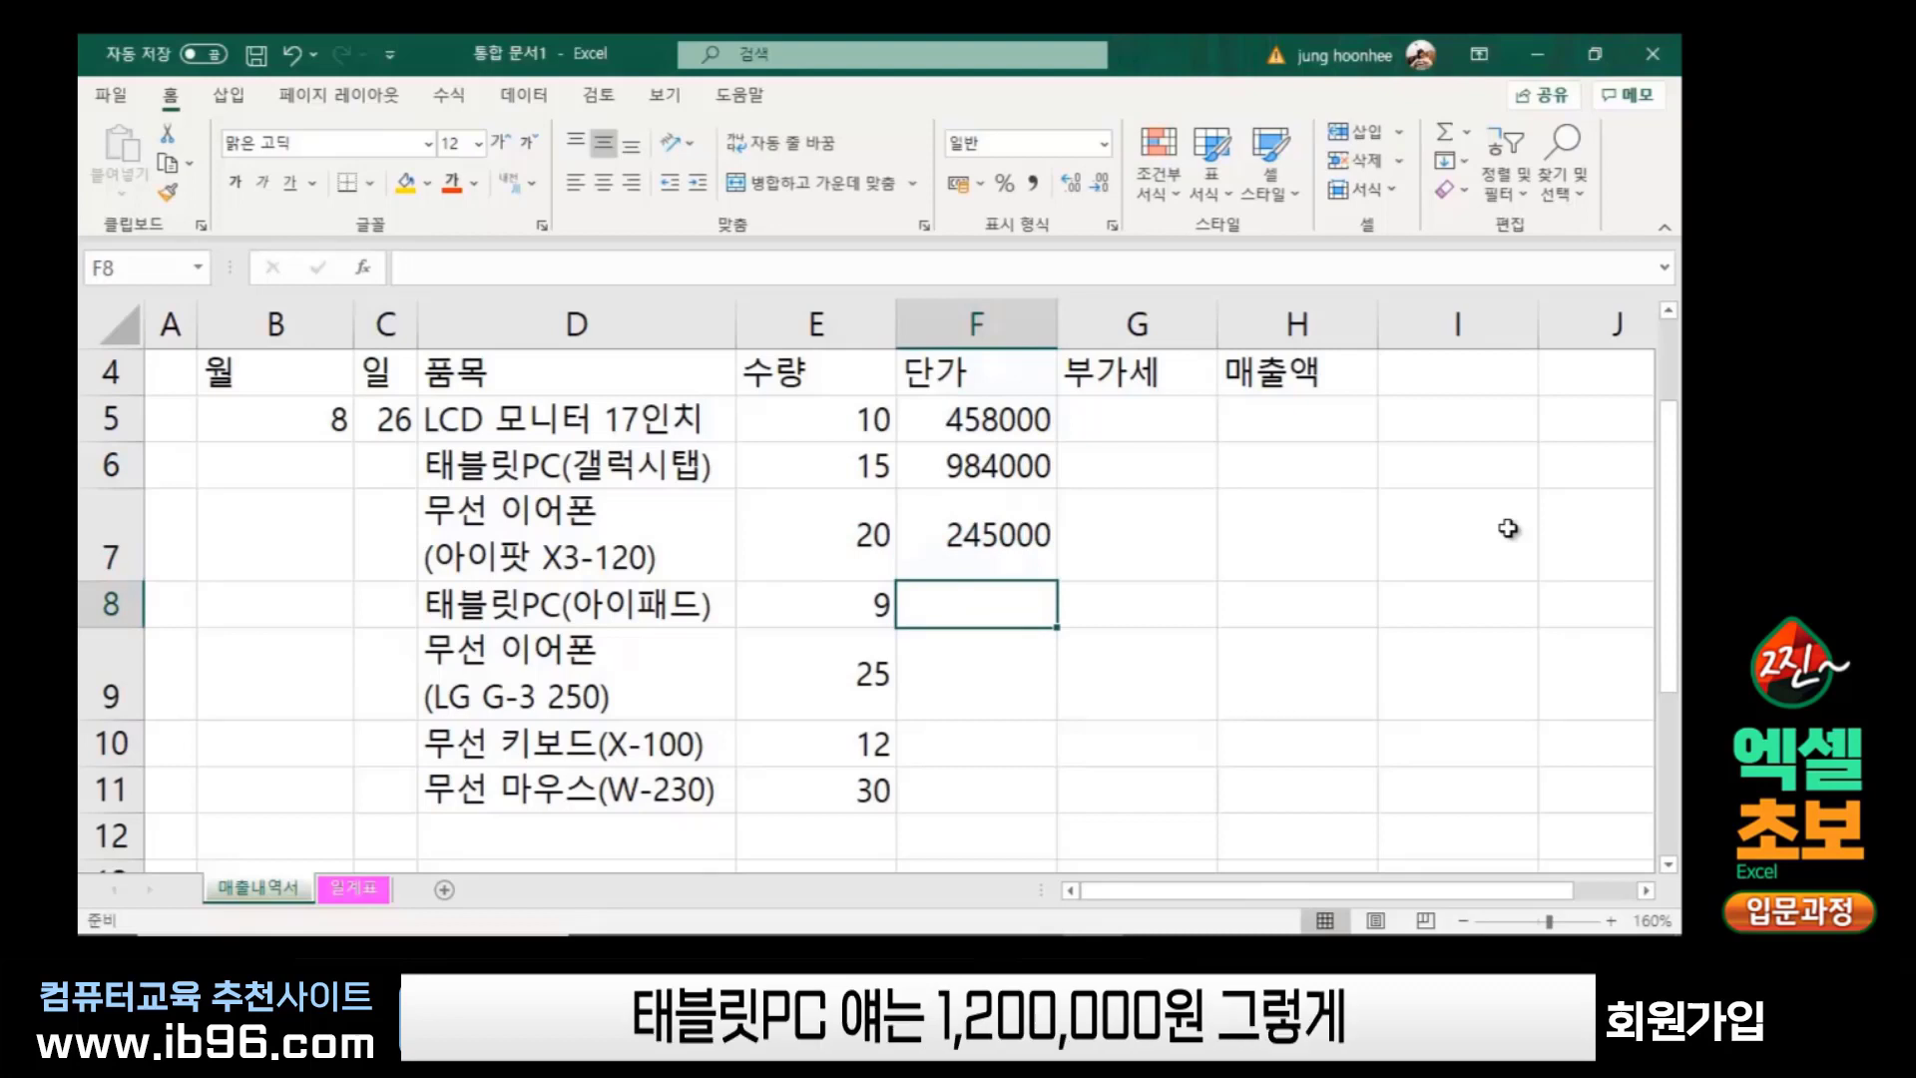
pyautogui.write('120000')
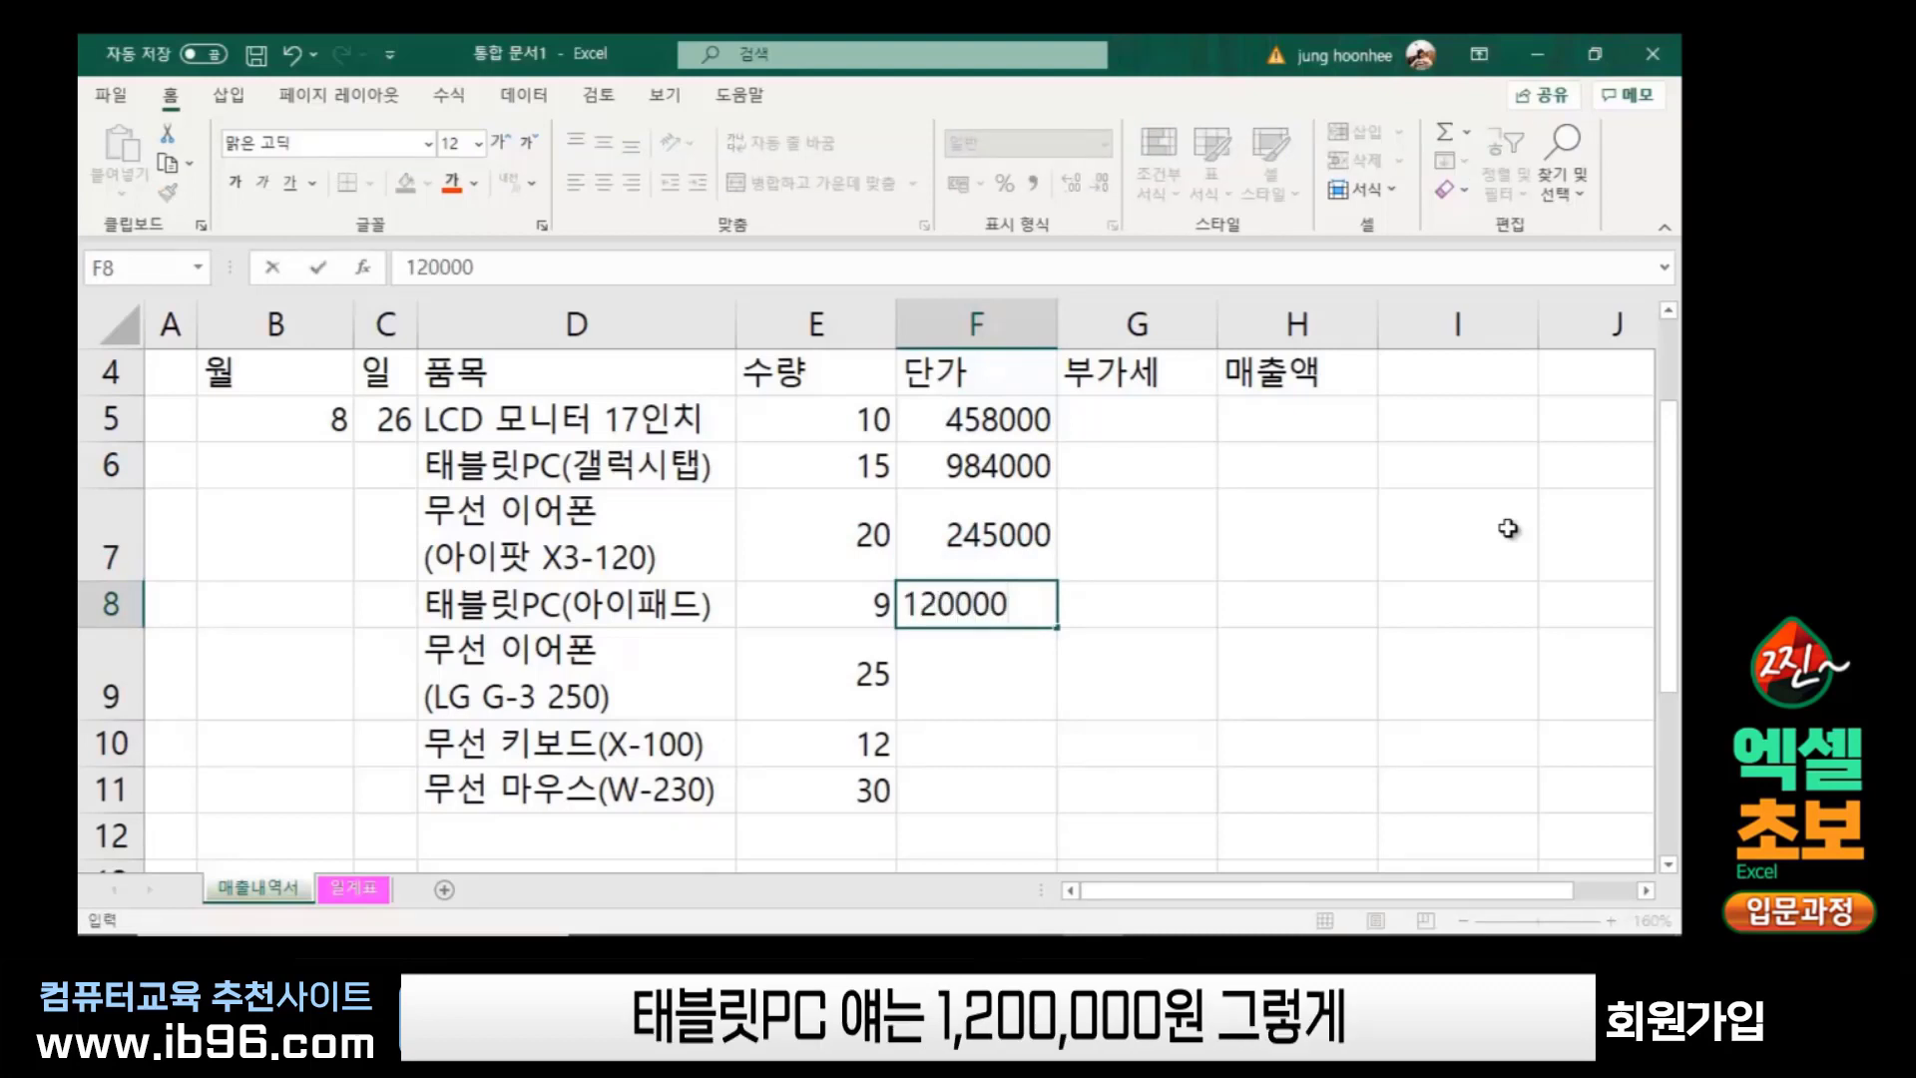
pyautogui.write('0')
pyautogui.press('Return')
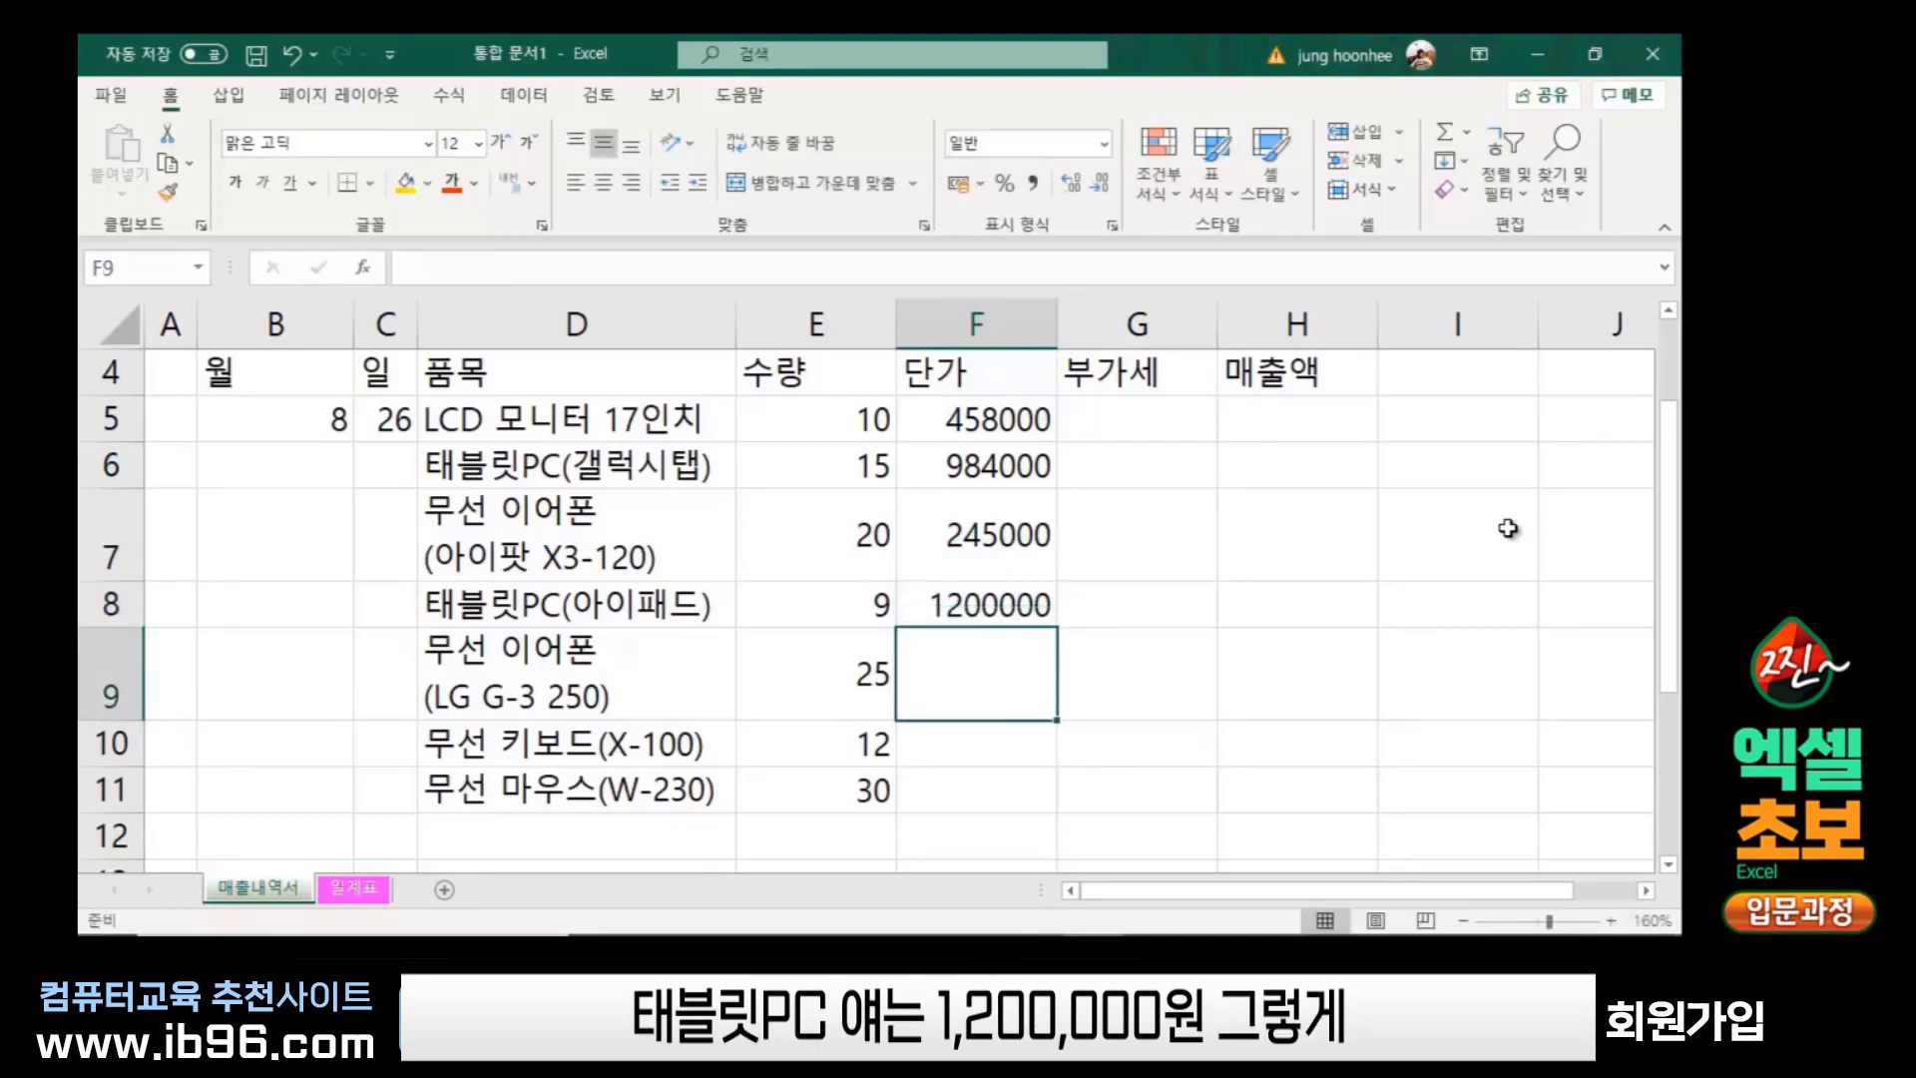
pyautogui.write('15')
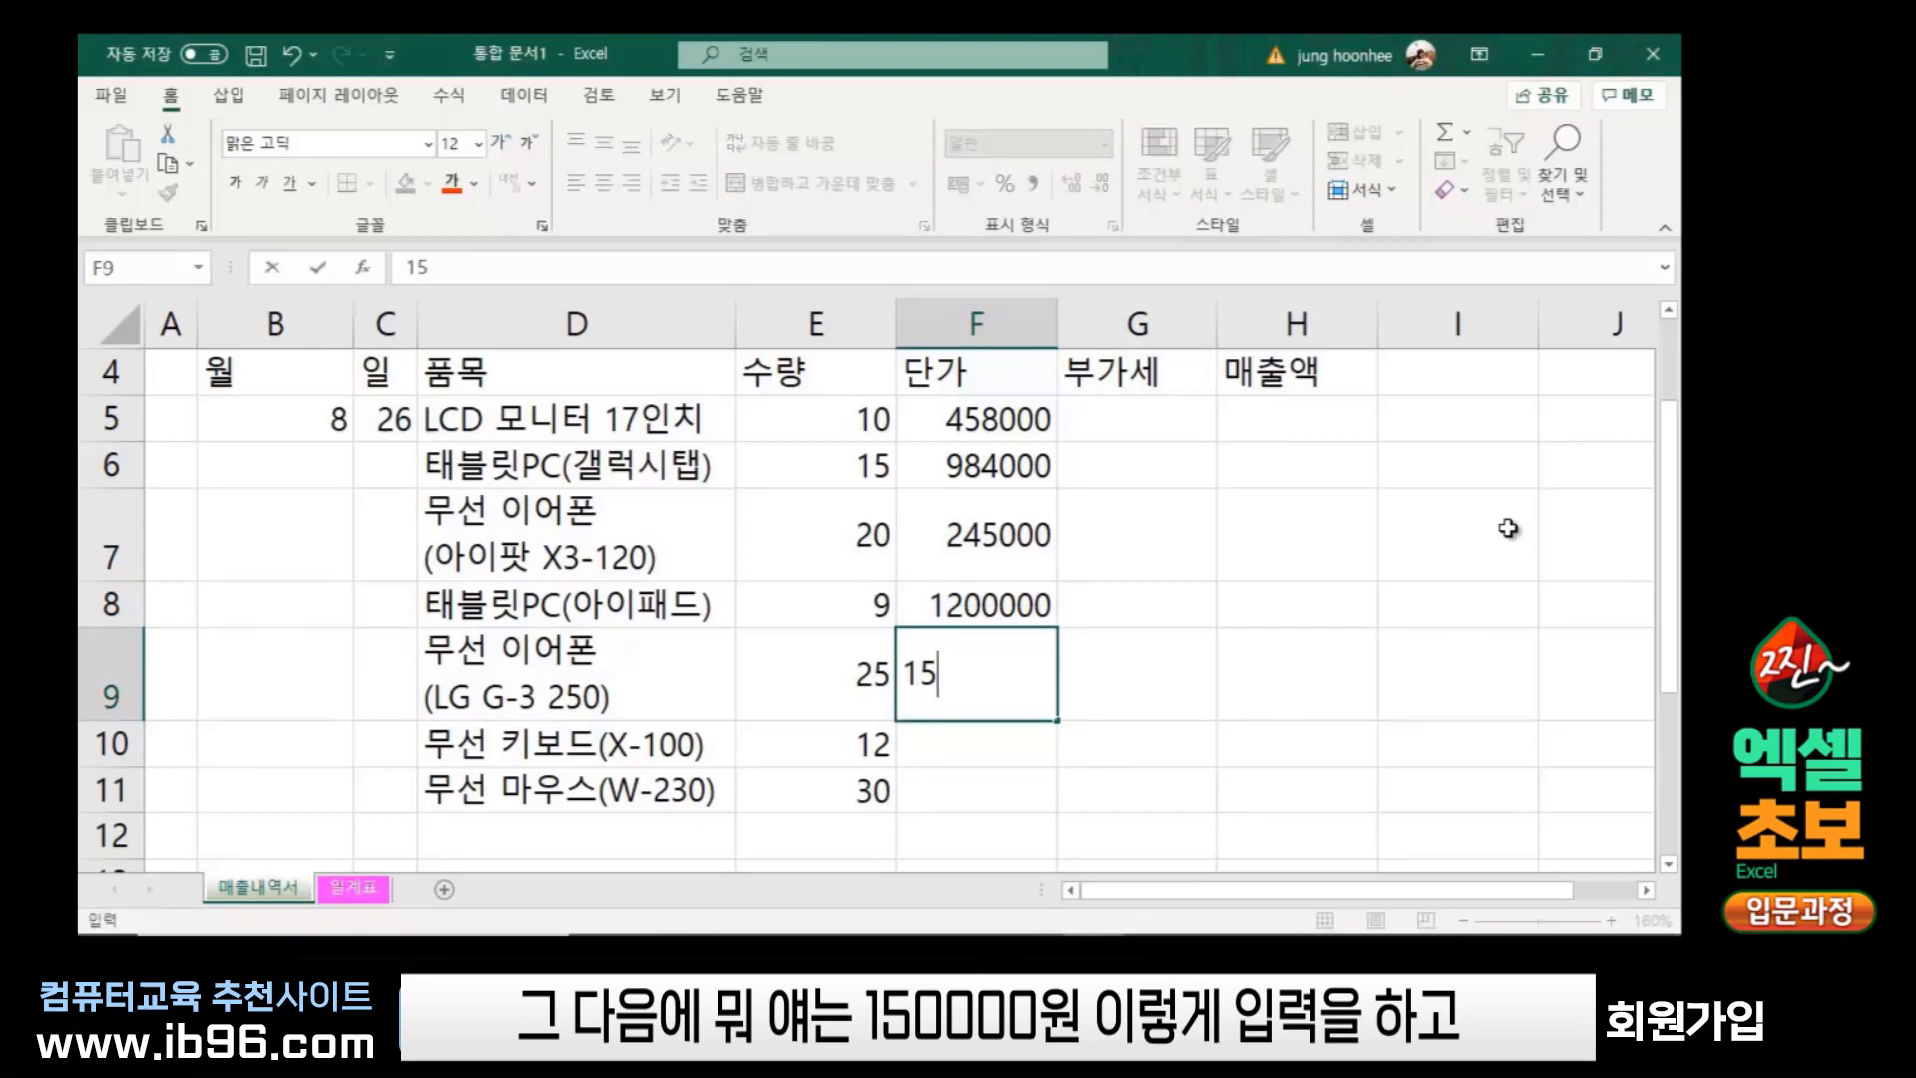
pyautogui.write('0000')
pyautogui.press('Return')
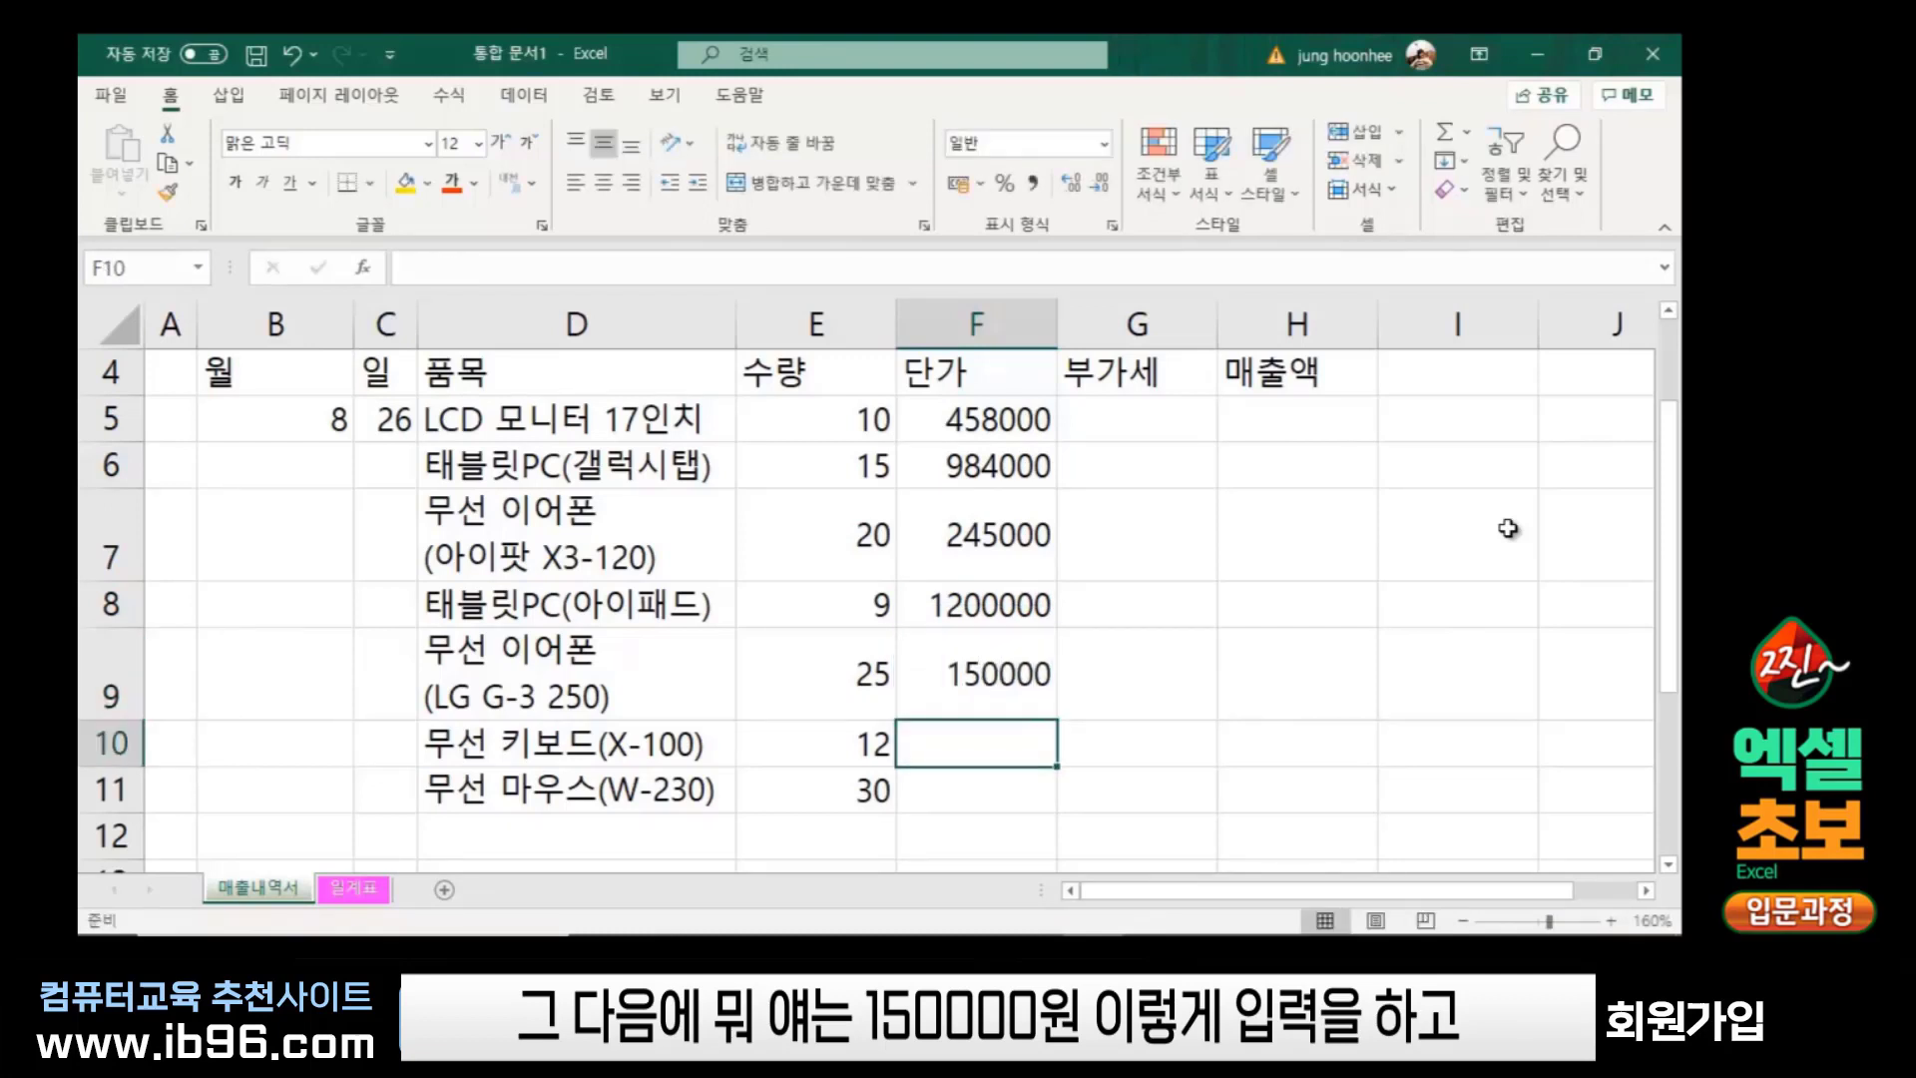
pyautogui.write('3')
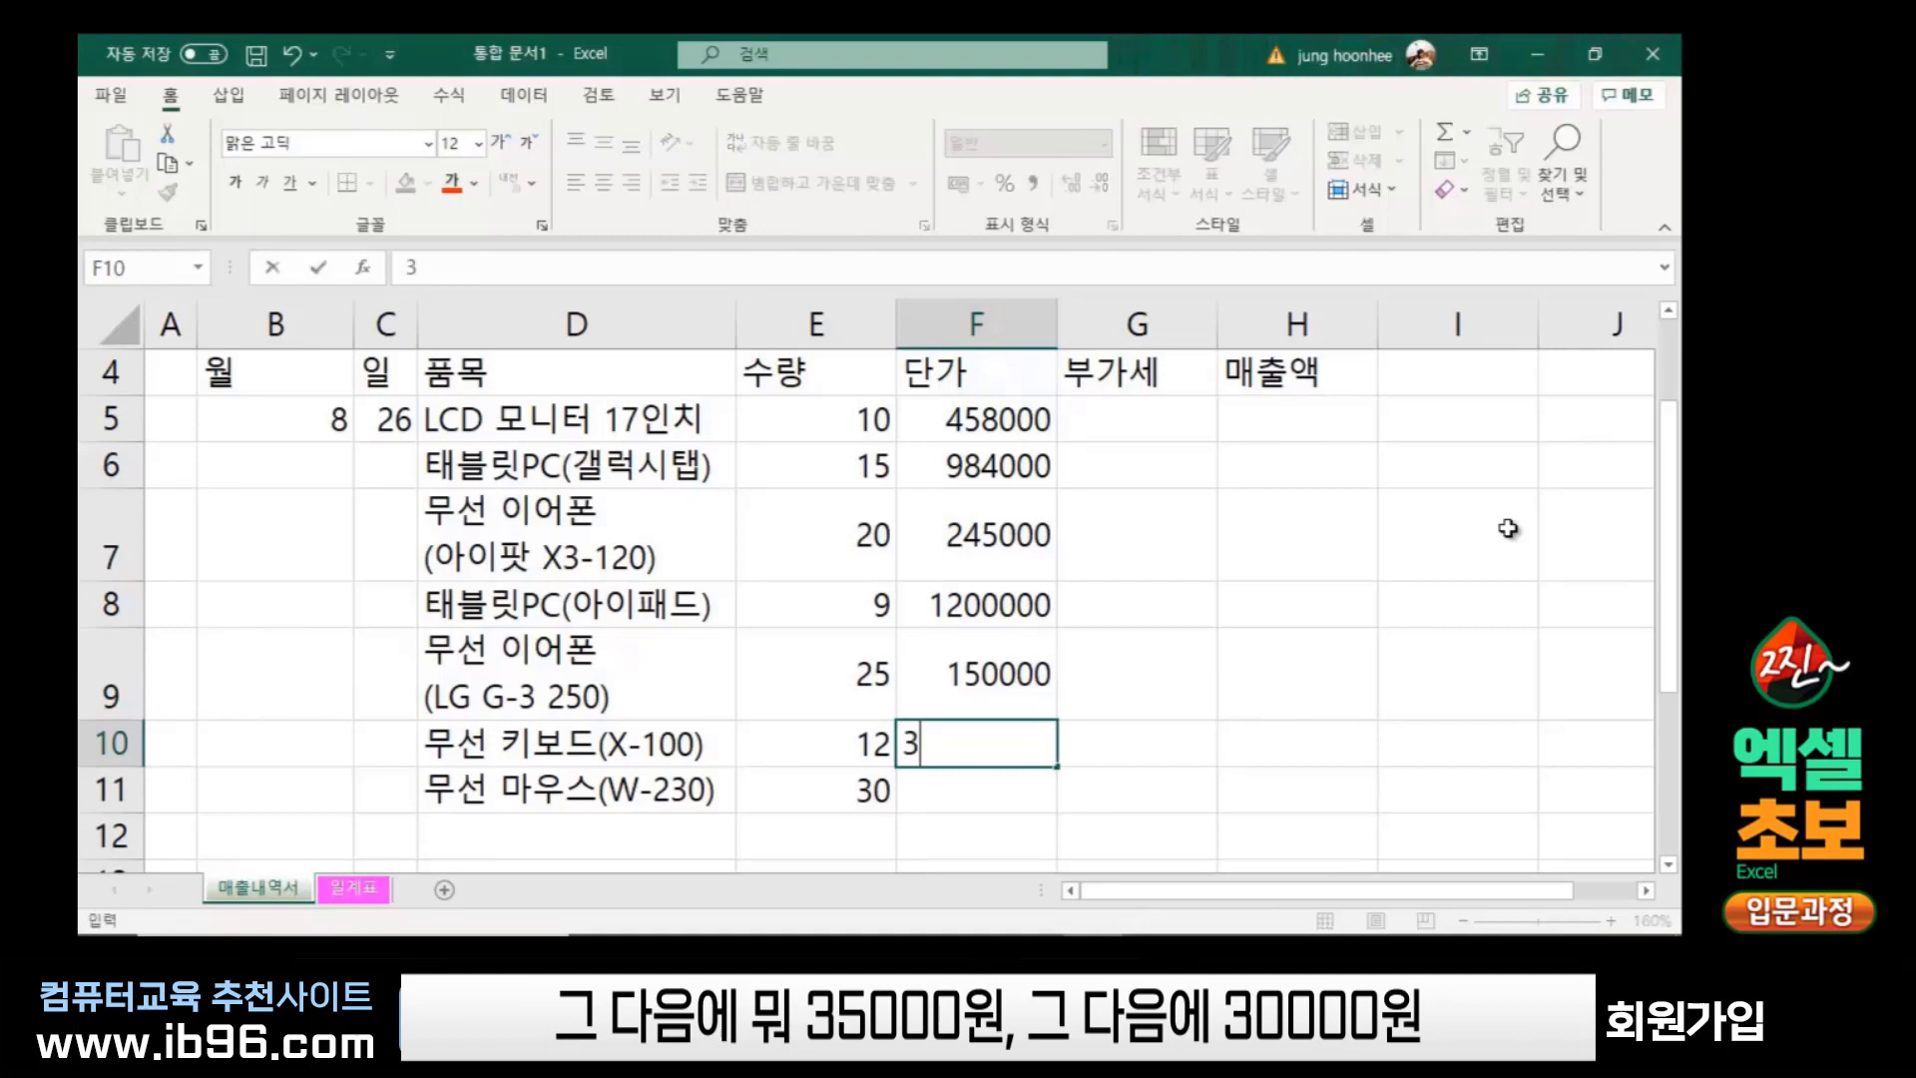
pyautogui.write('5000')
pyautogui.press('Return')
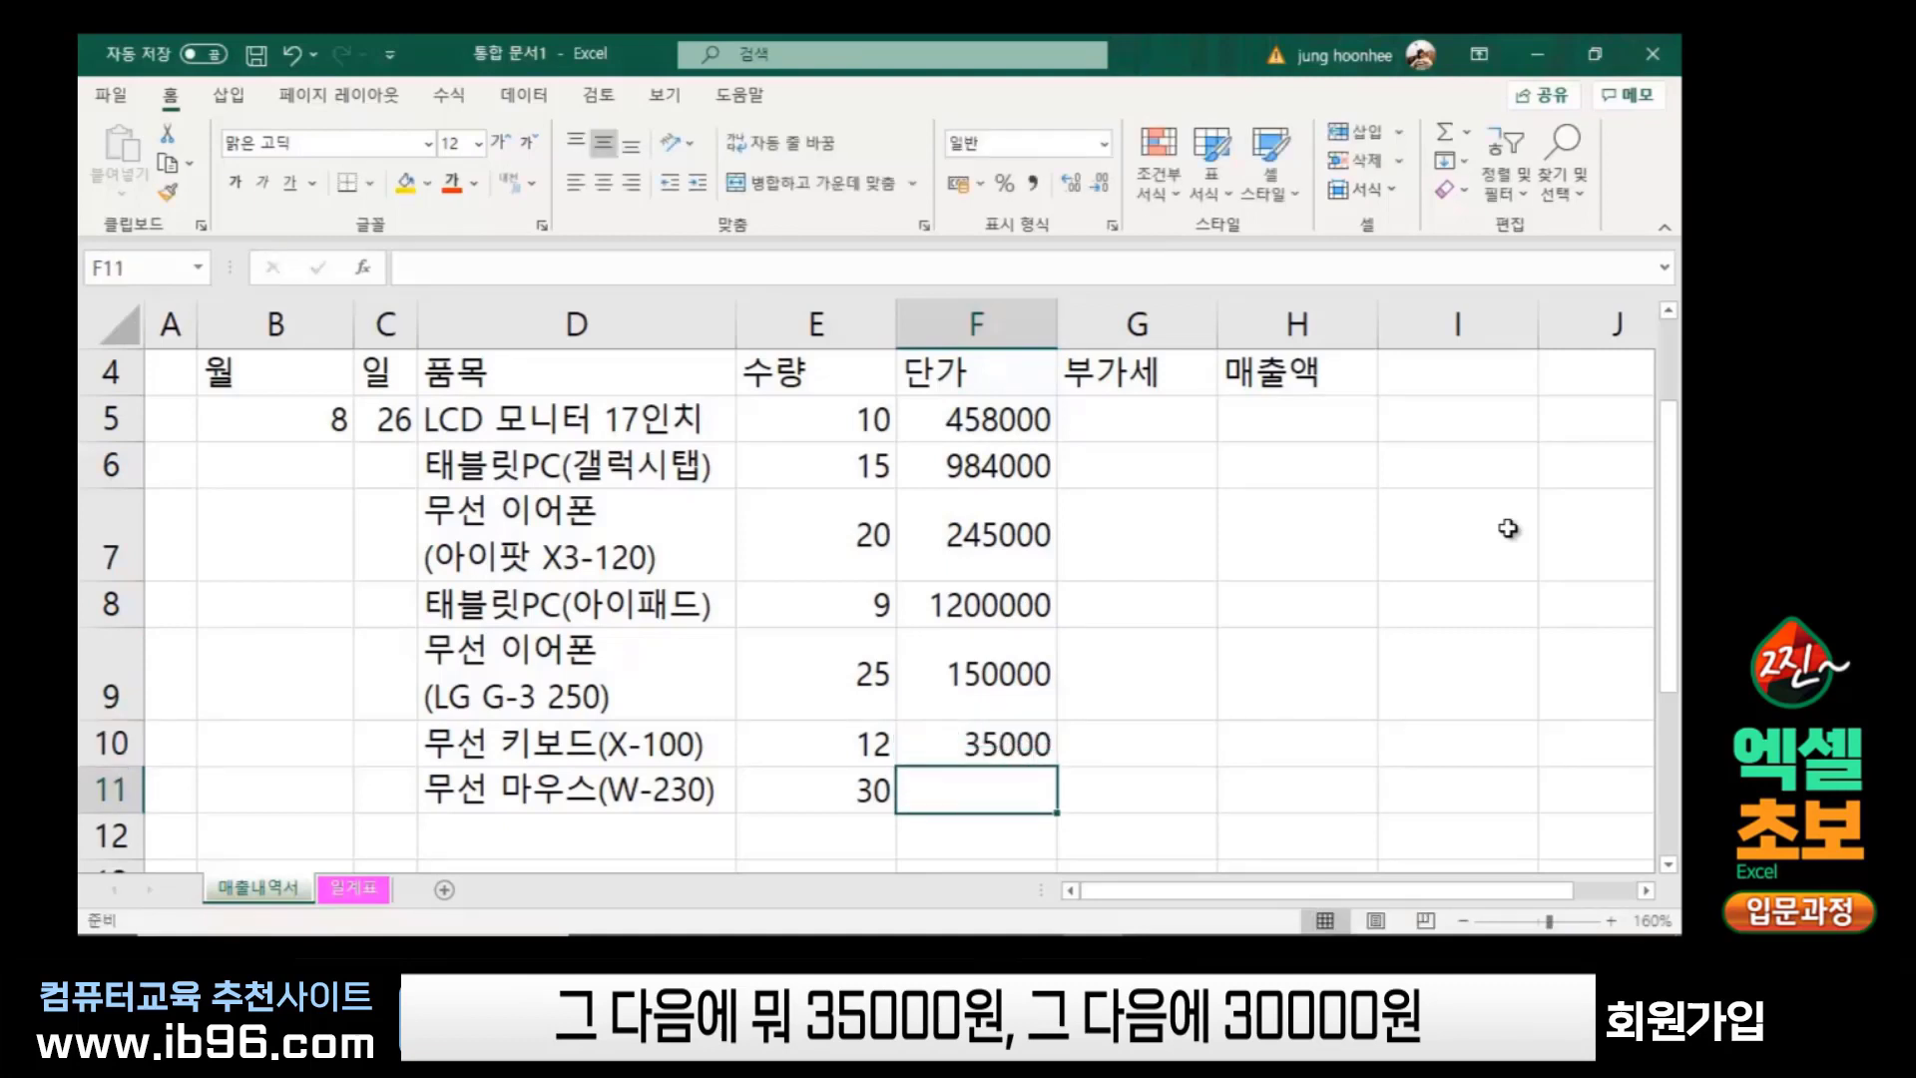
pyautogui.write('30000')
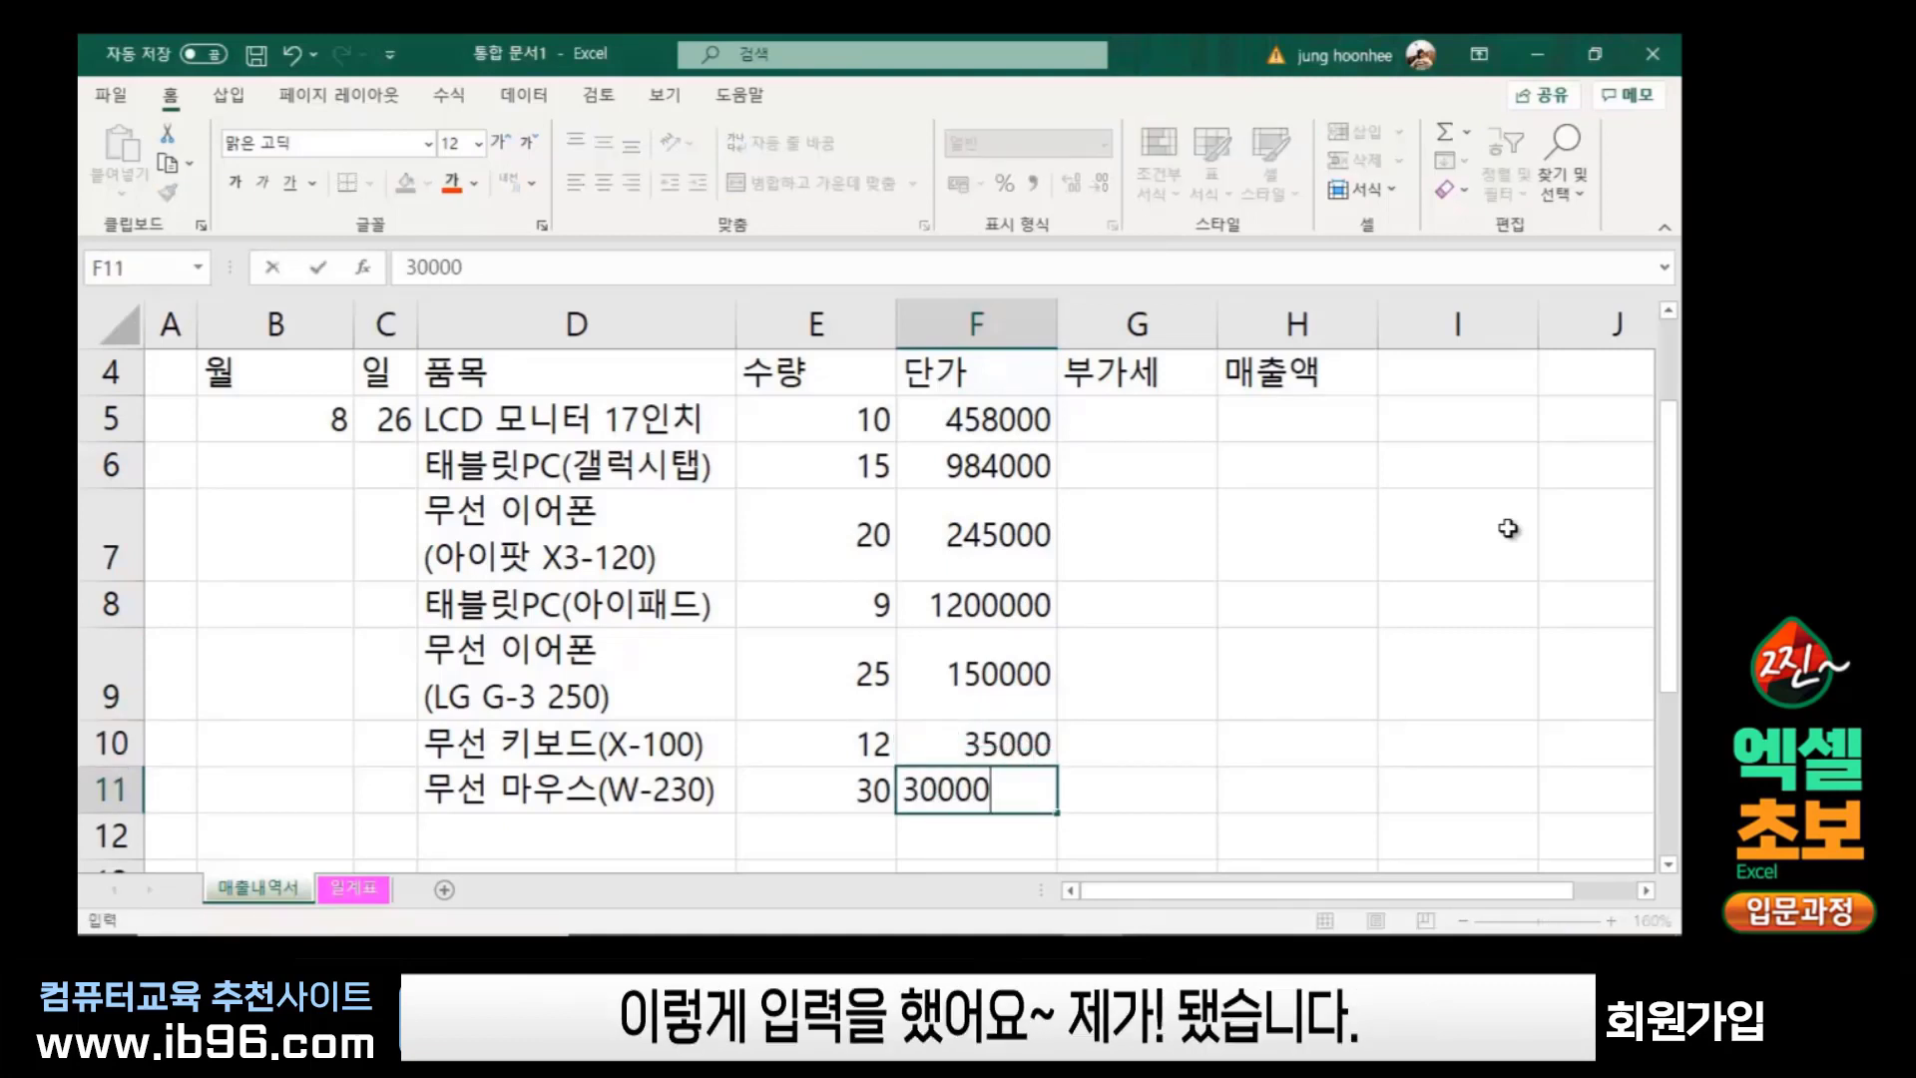
pyautogui.press('Return')
pyautogui.click(1477, 604)
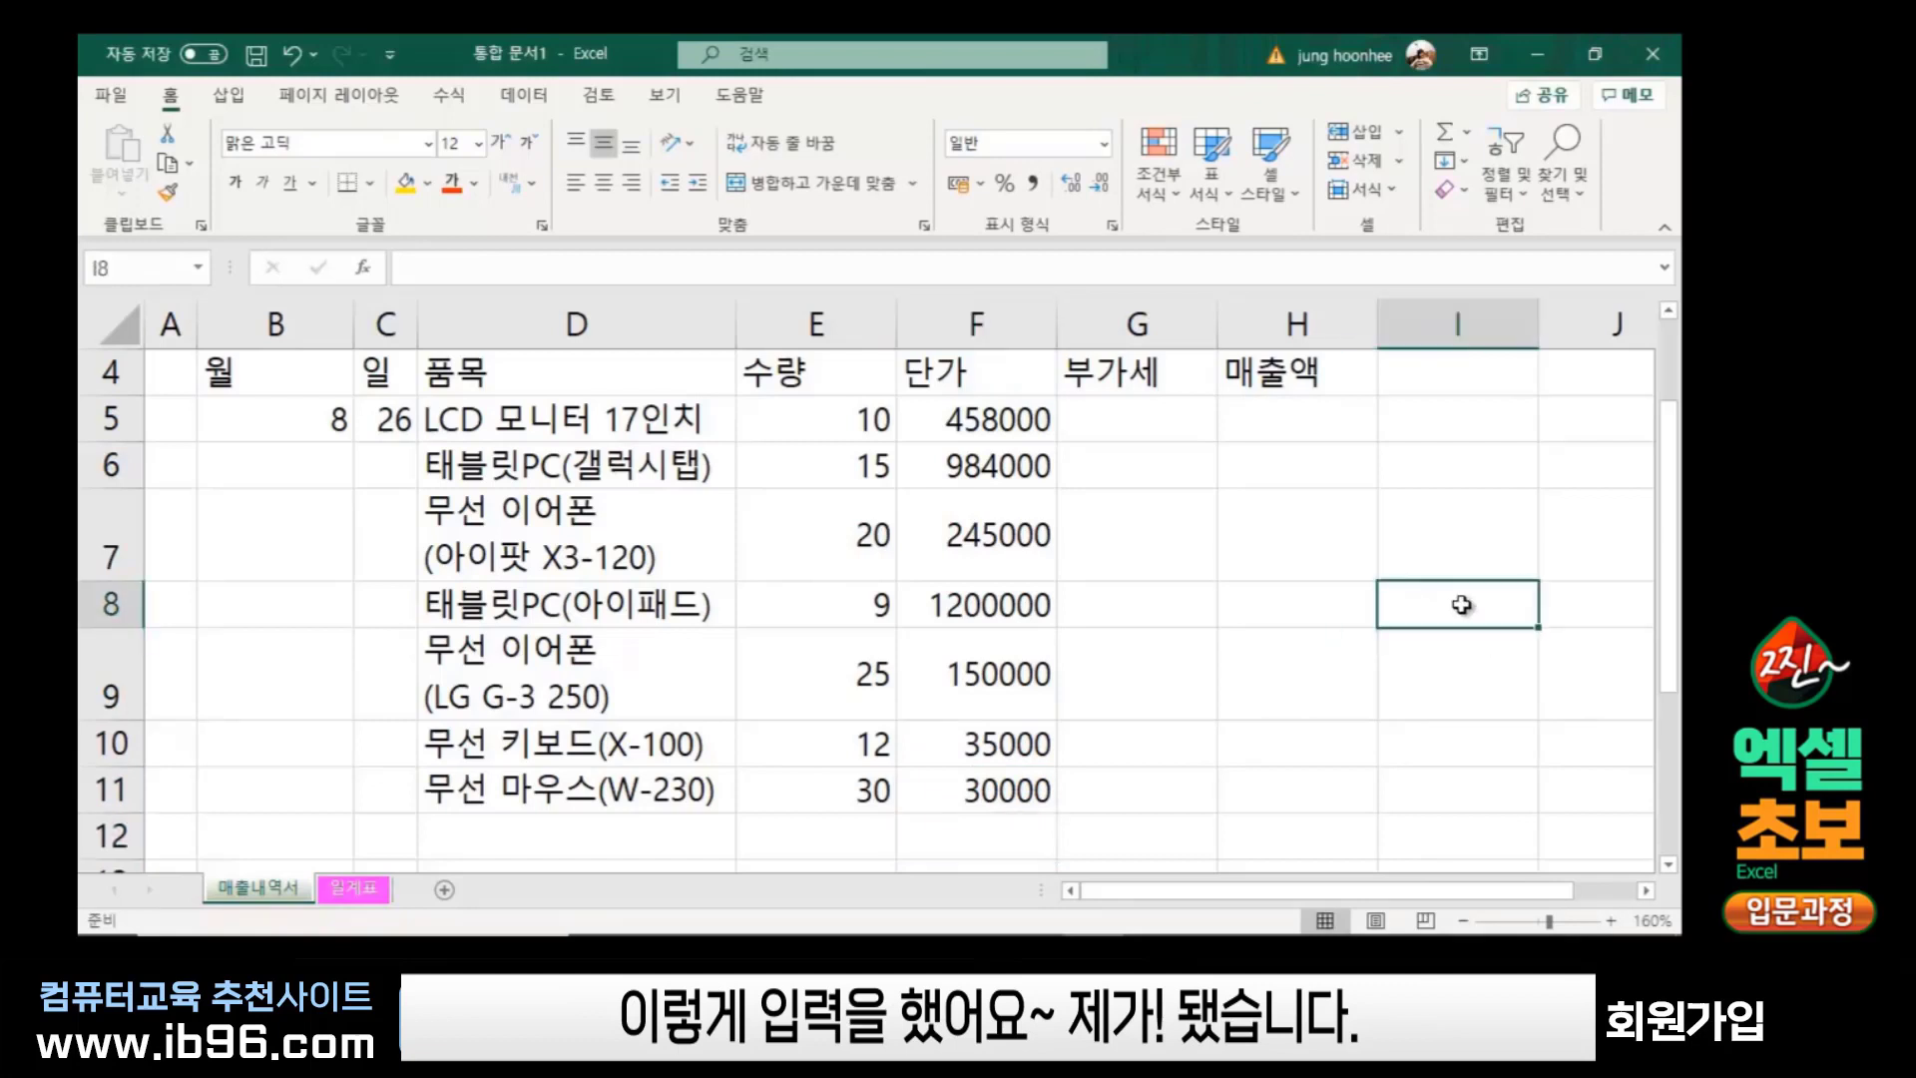
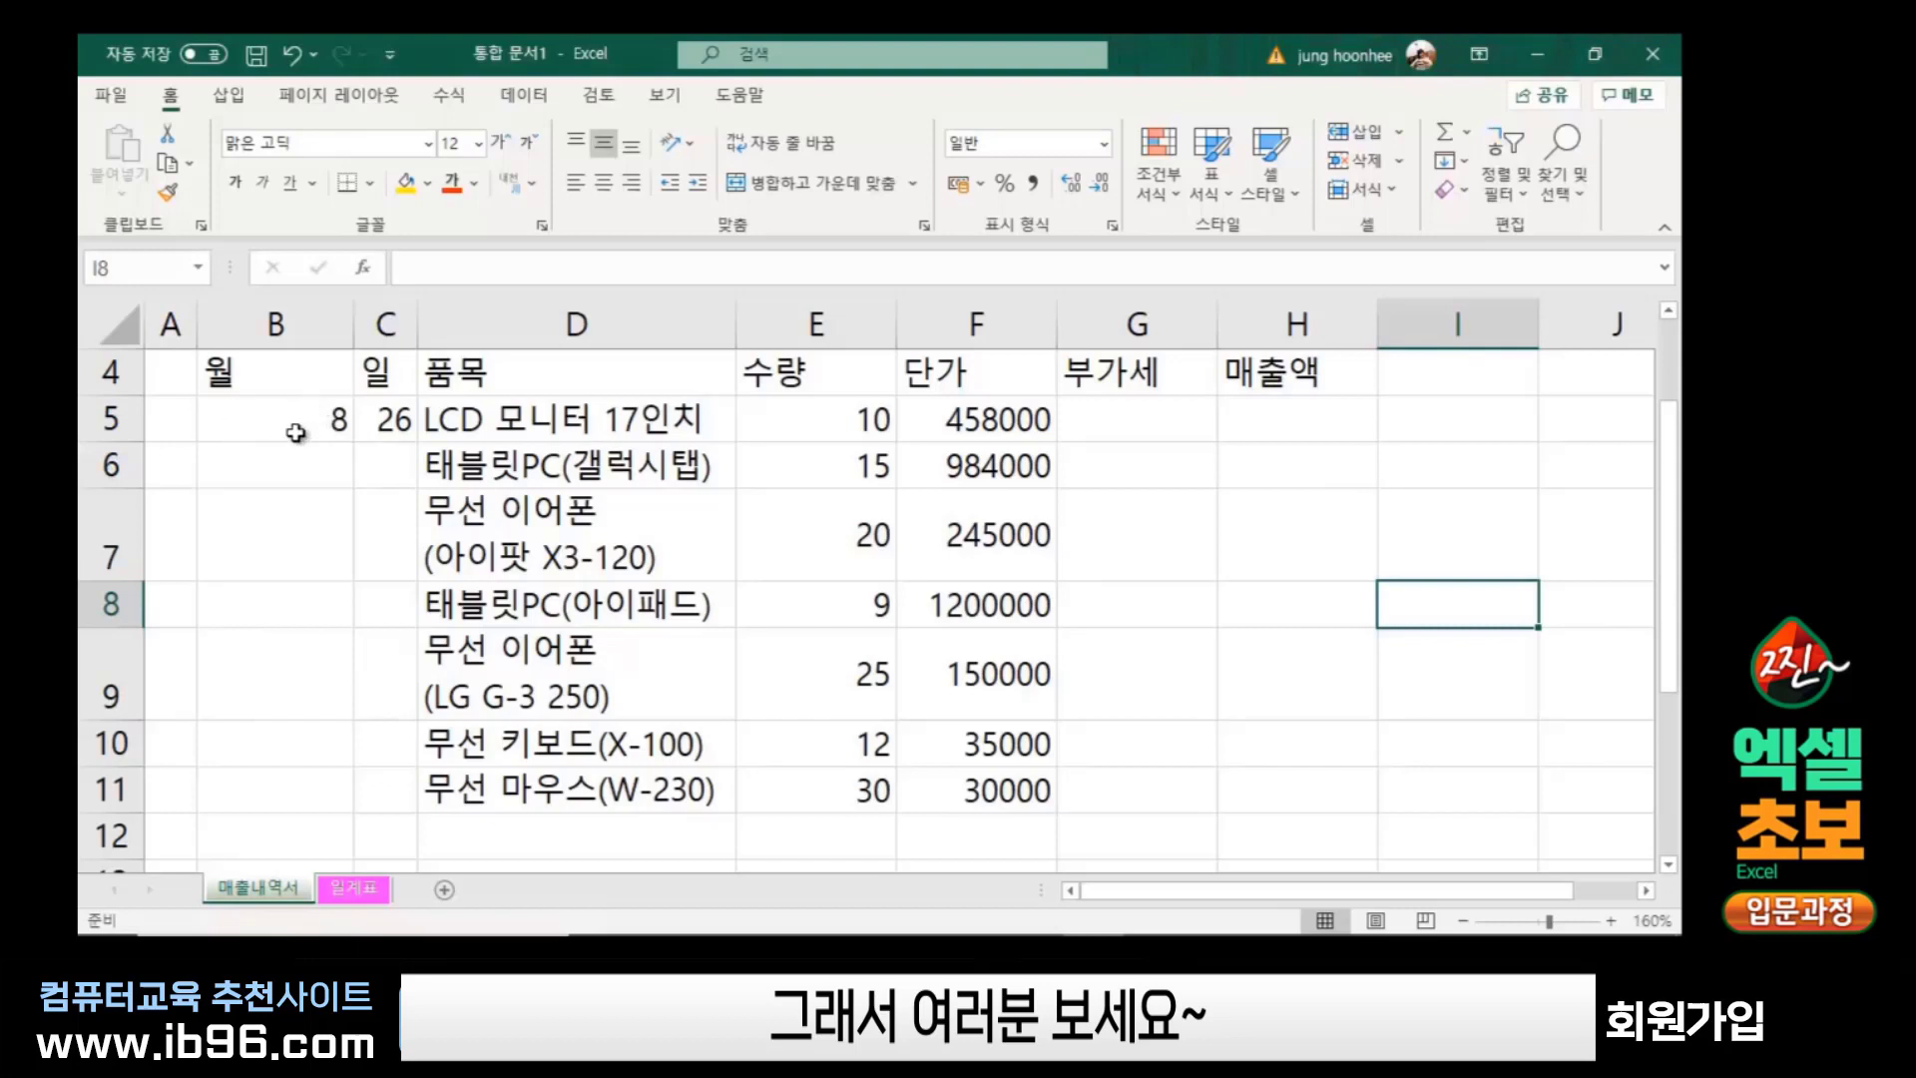
# Select the month value 8 in B5 and check the empty month cells B6 through B11
pyautogui.click(297, 421)
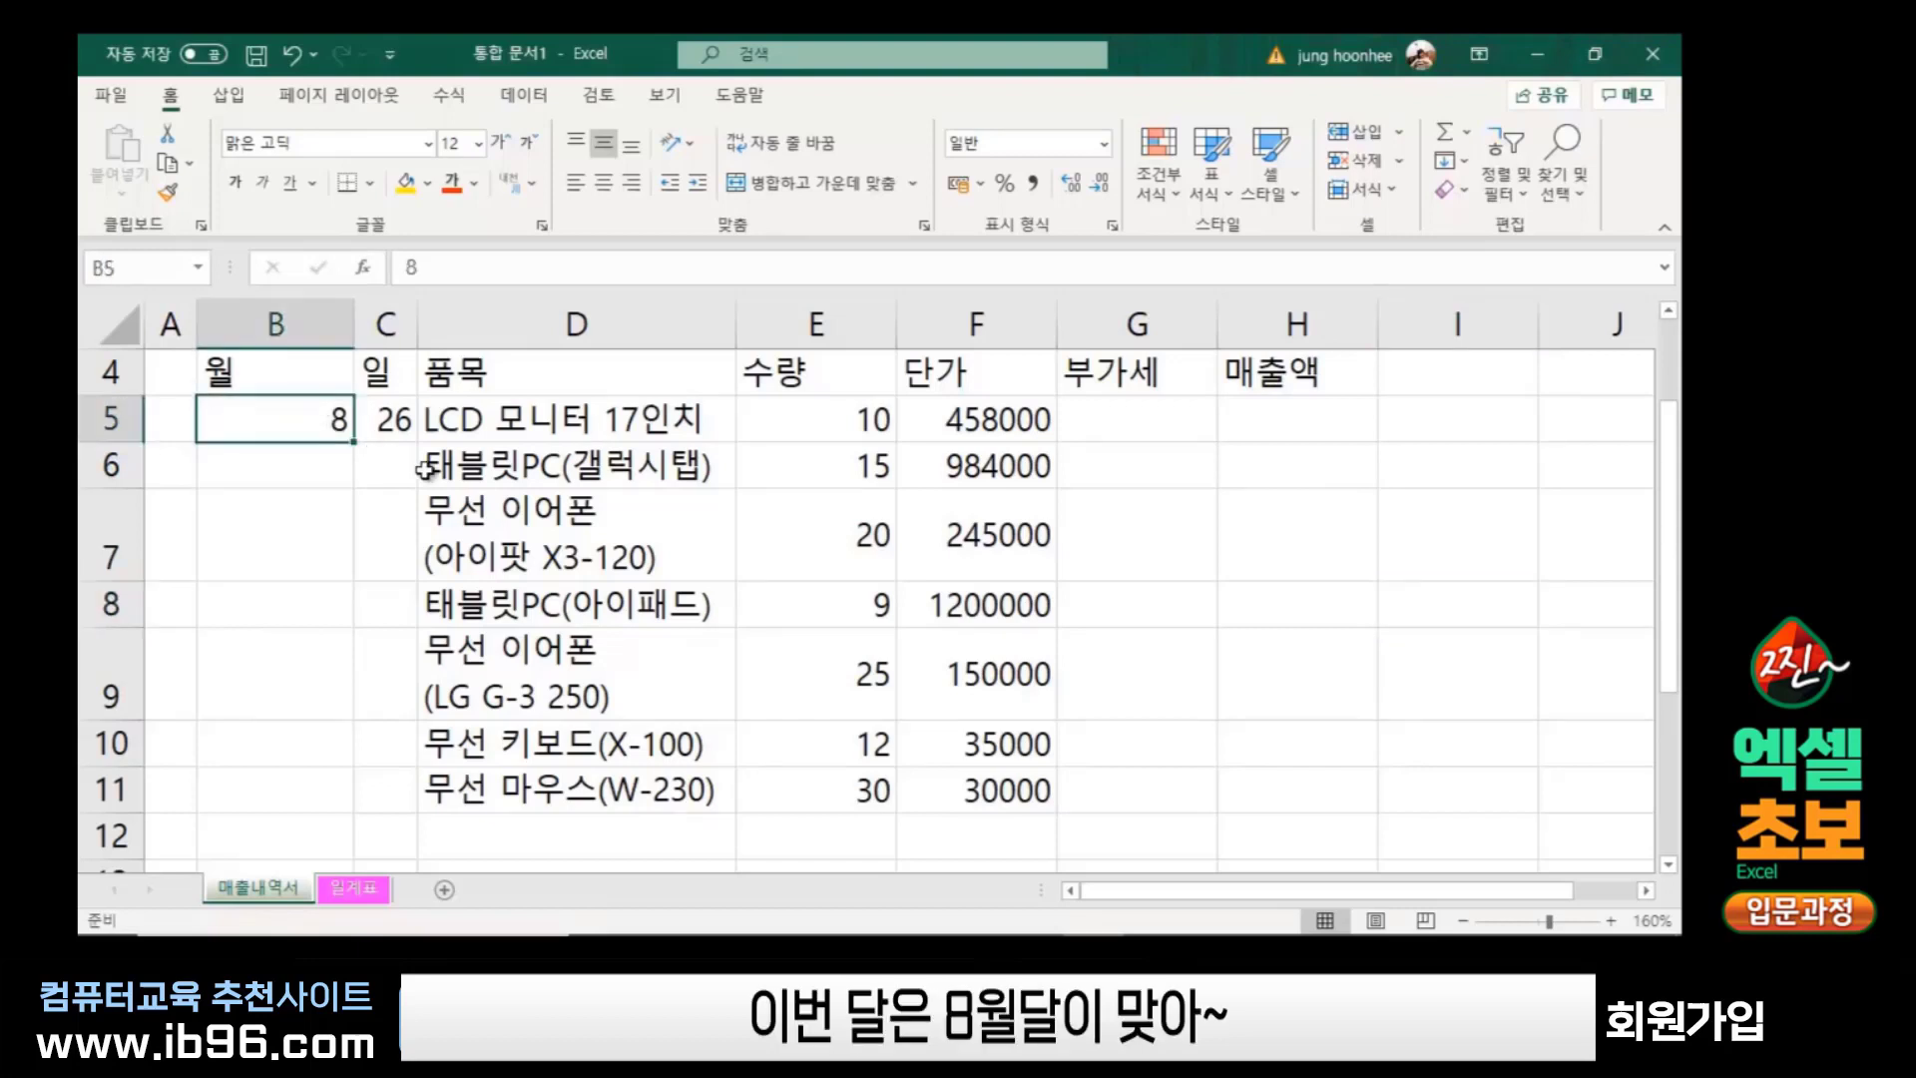
pyautogui.click(303, 471)
pyautogui.click(291, 535)
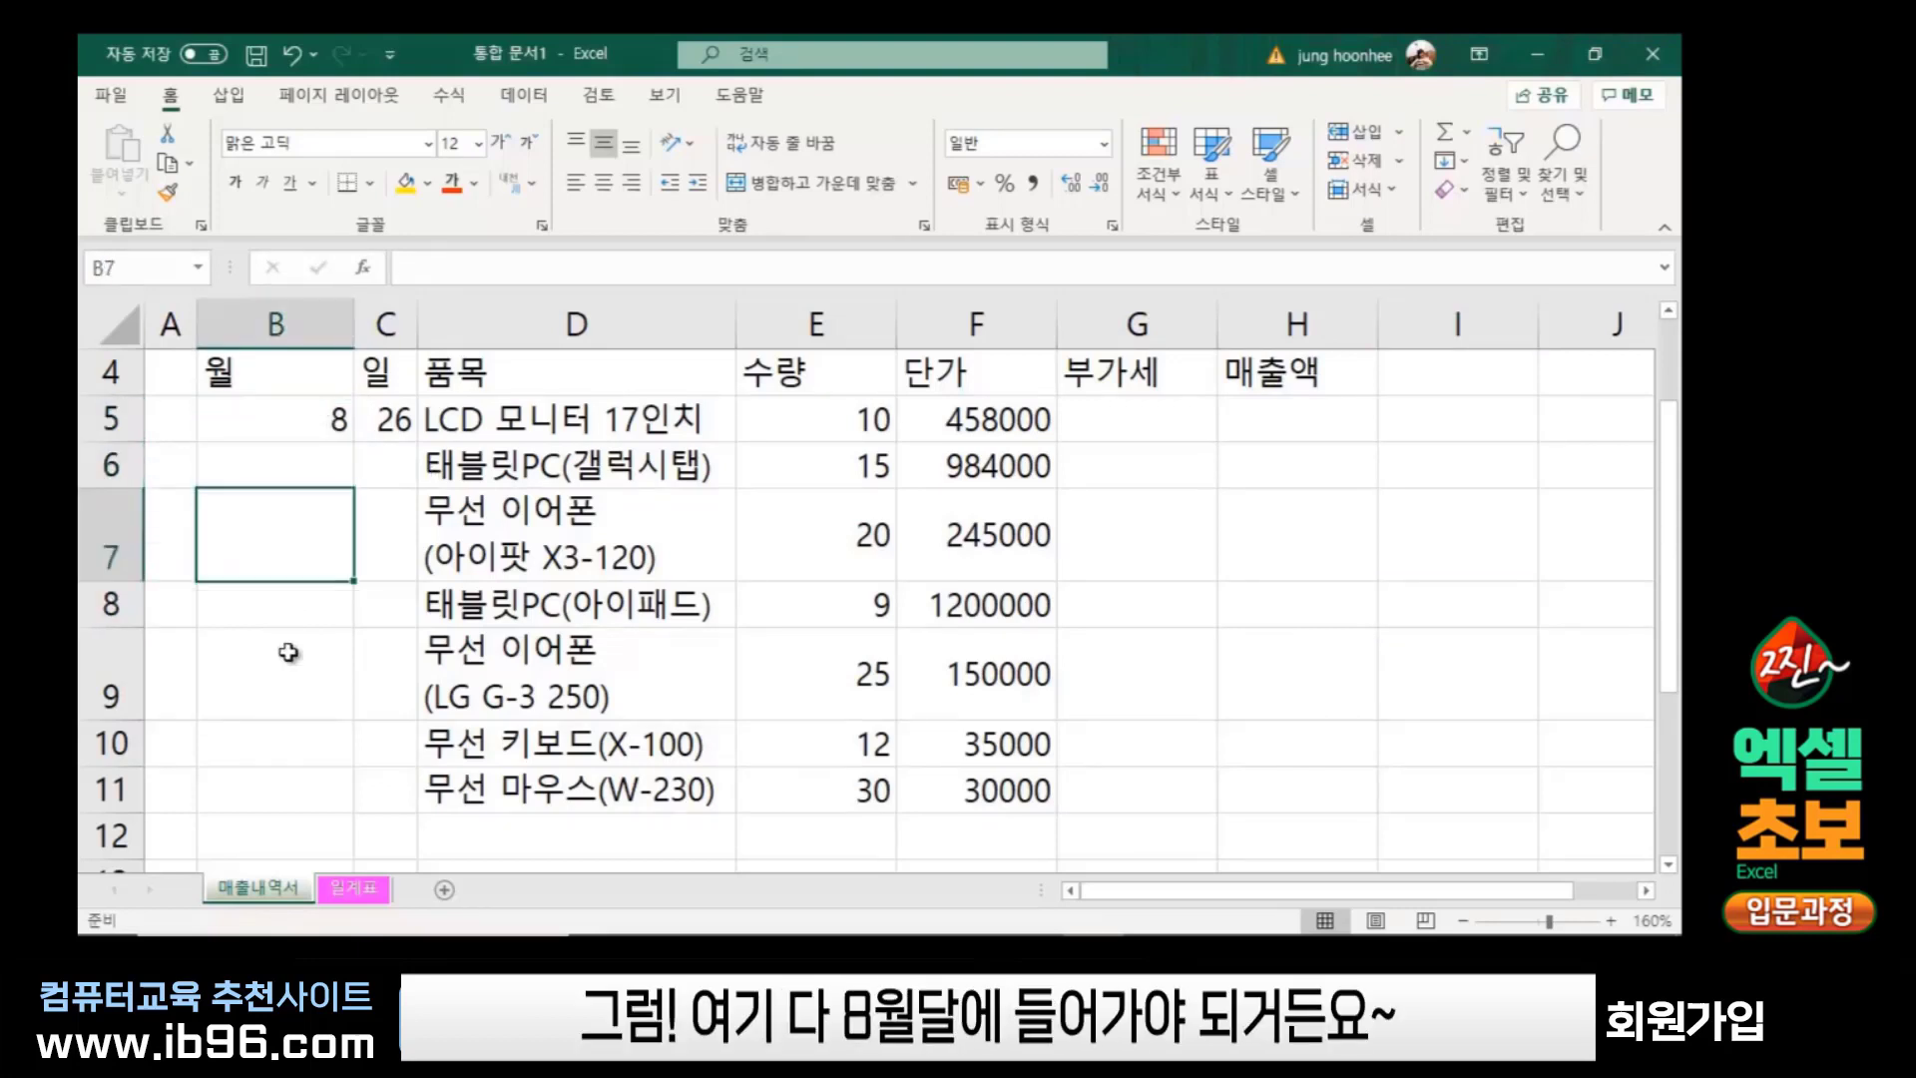
pyautogui.click(288, 653)
pyautogui.click(285, 788)
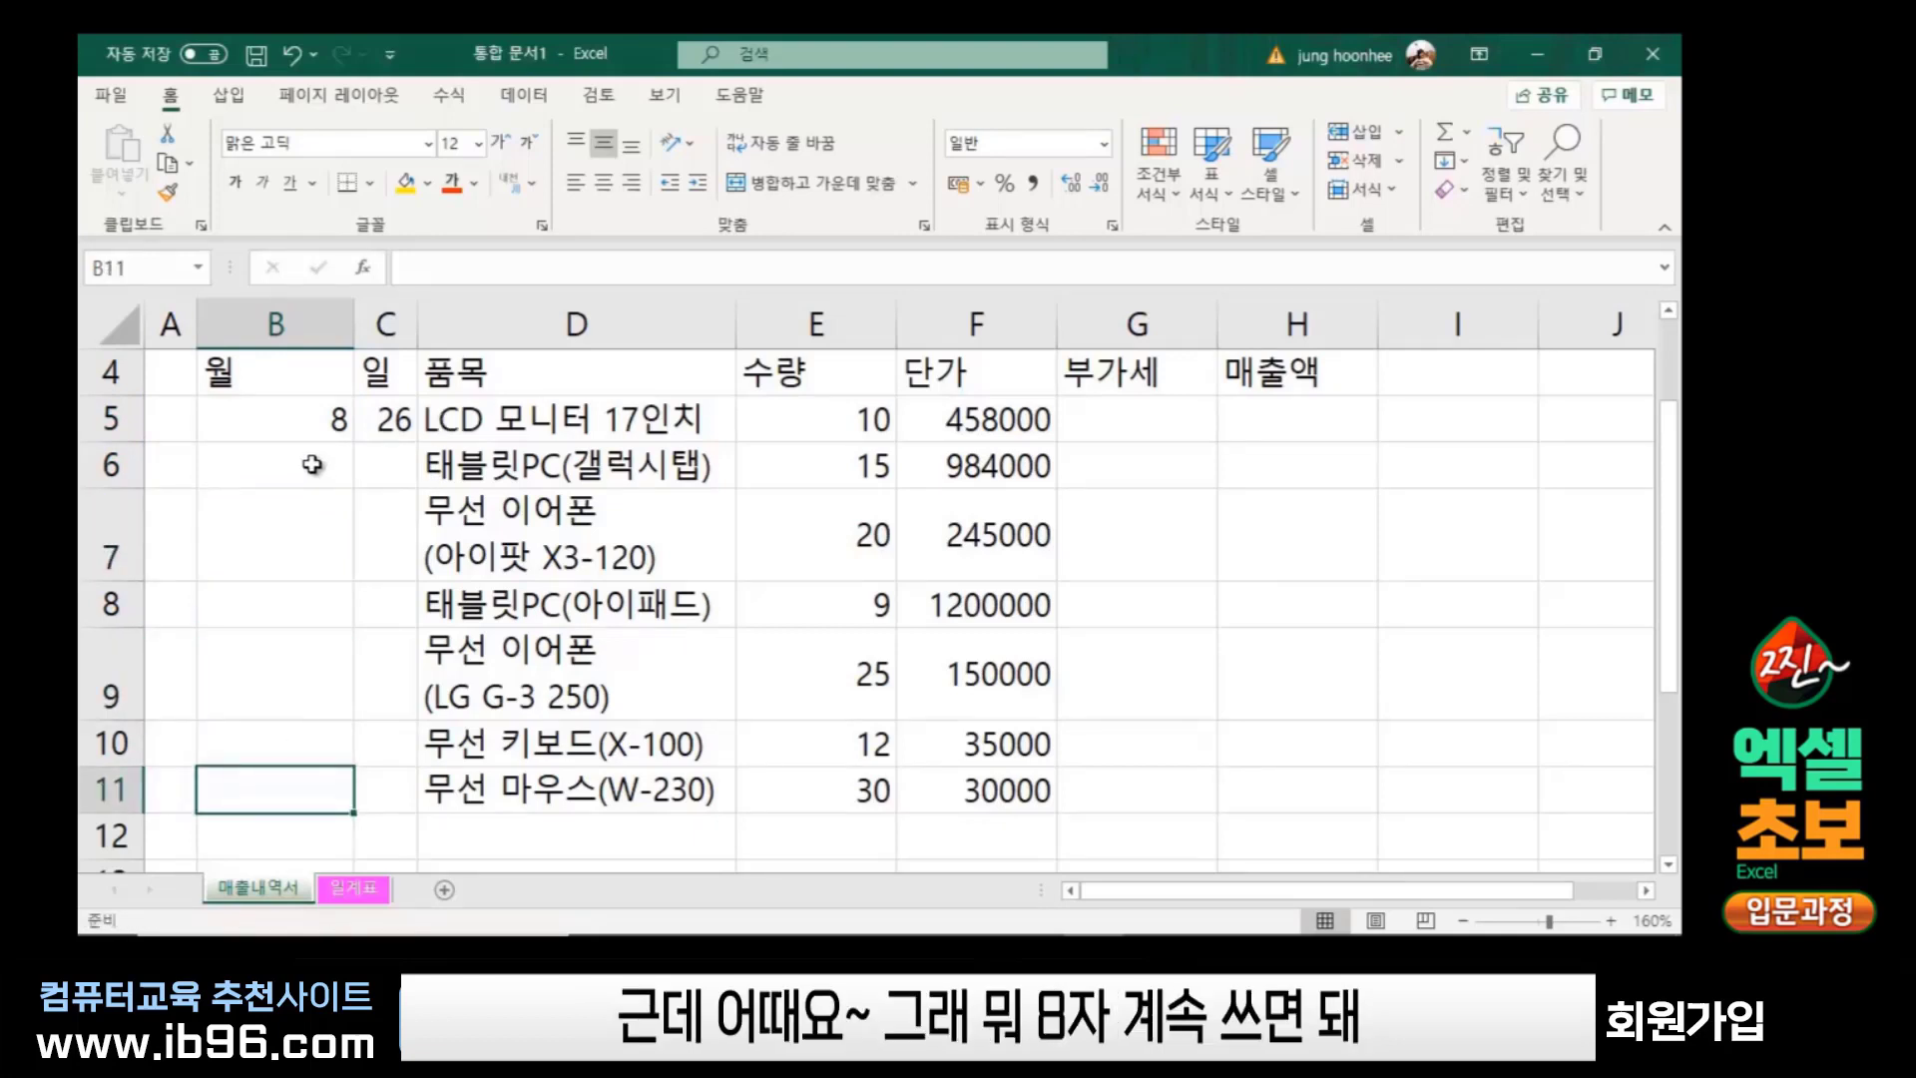
pyautogui.click(313, 420)
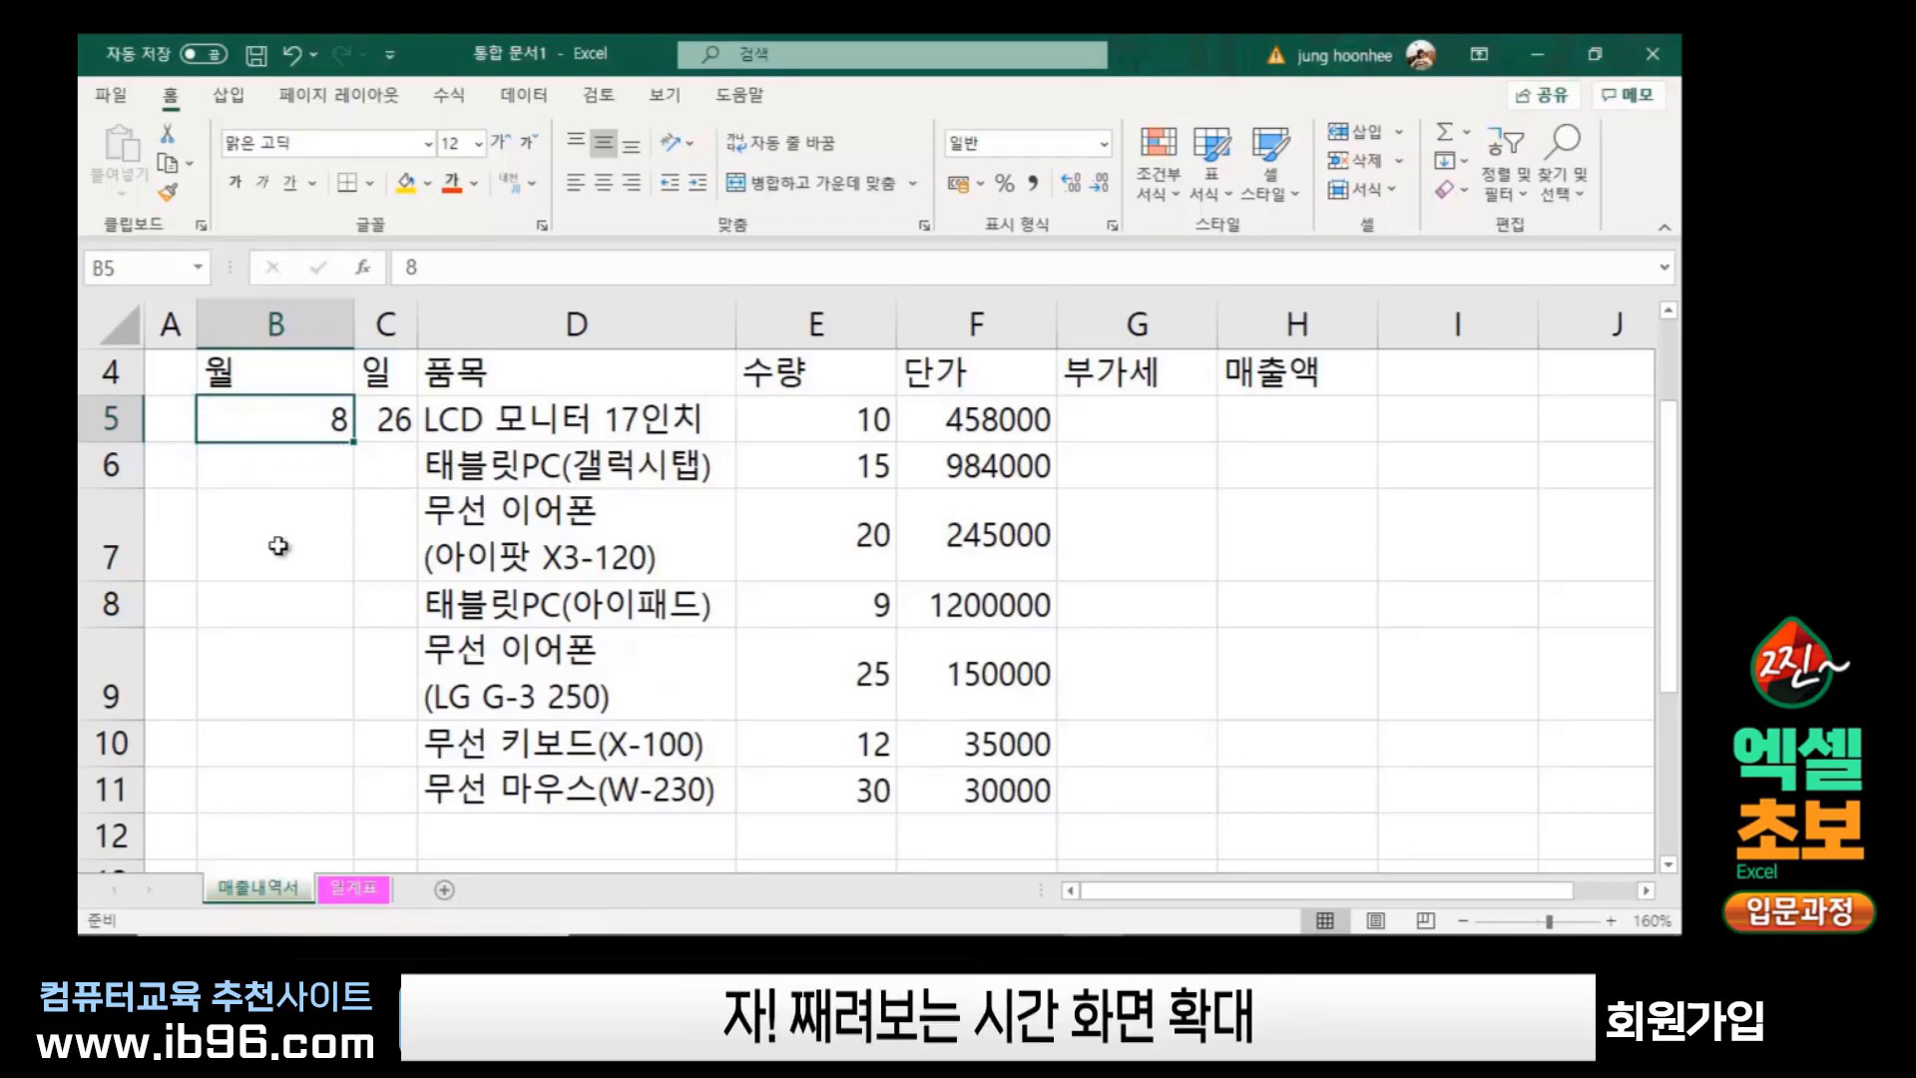
# Fill month 8 down from B5 into B6:B11 with the fill handle
pyautogui.scroll(1, 279, 546)
pyautogui.scroll(2, 284, 547)
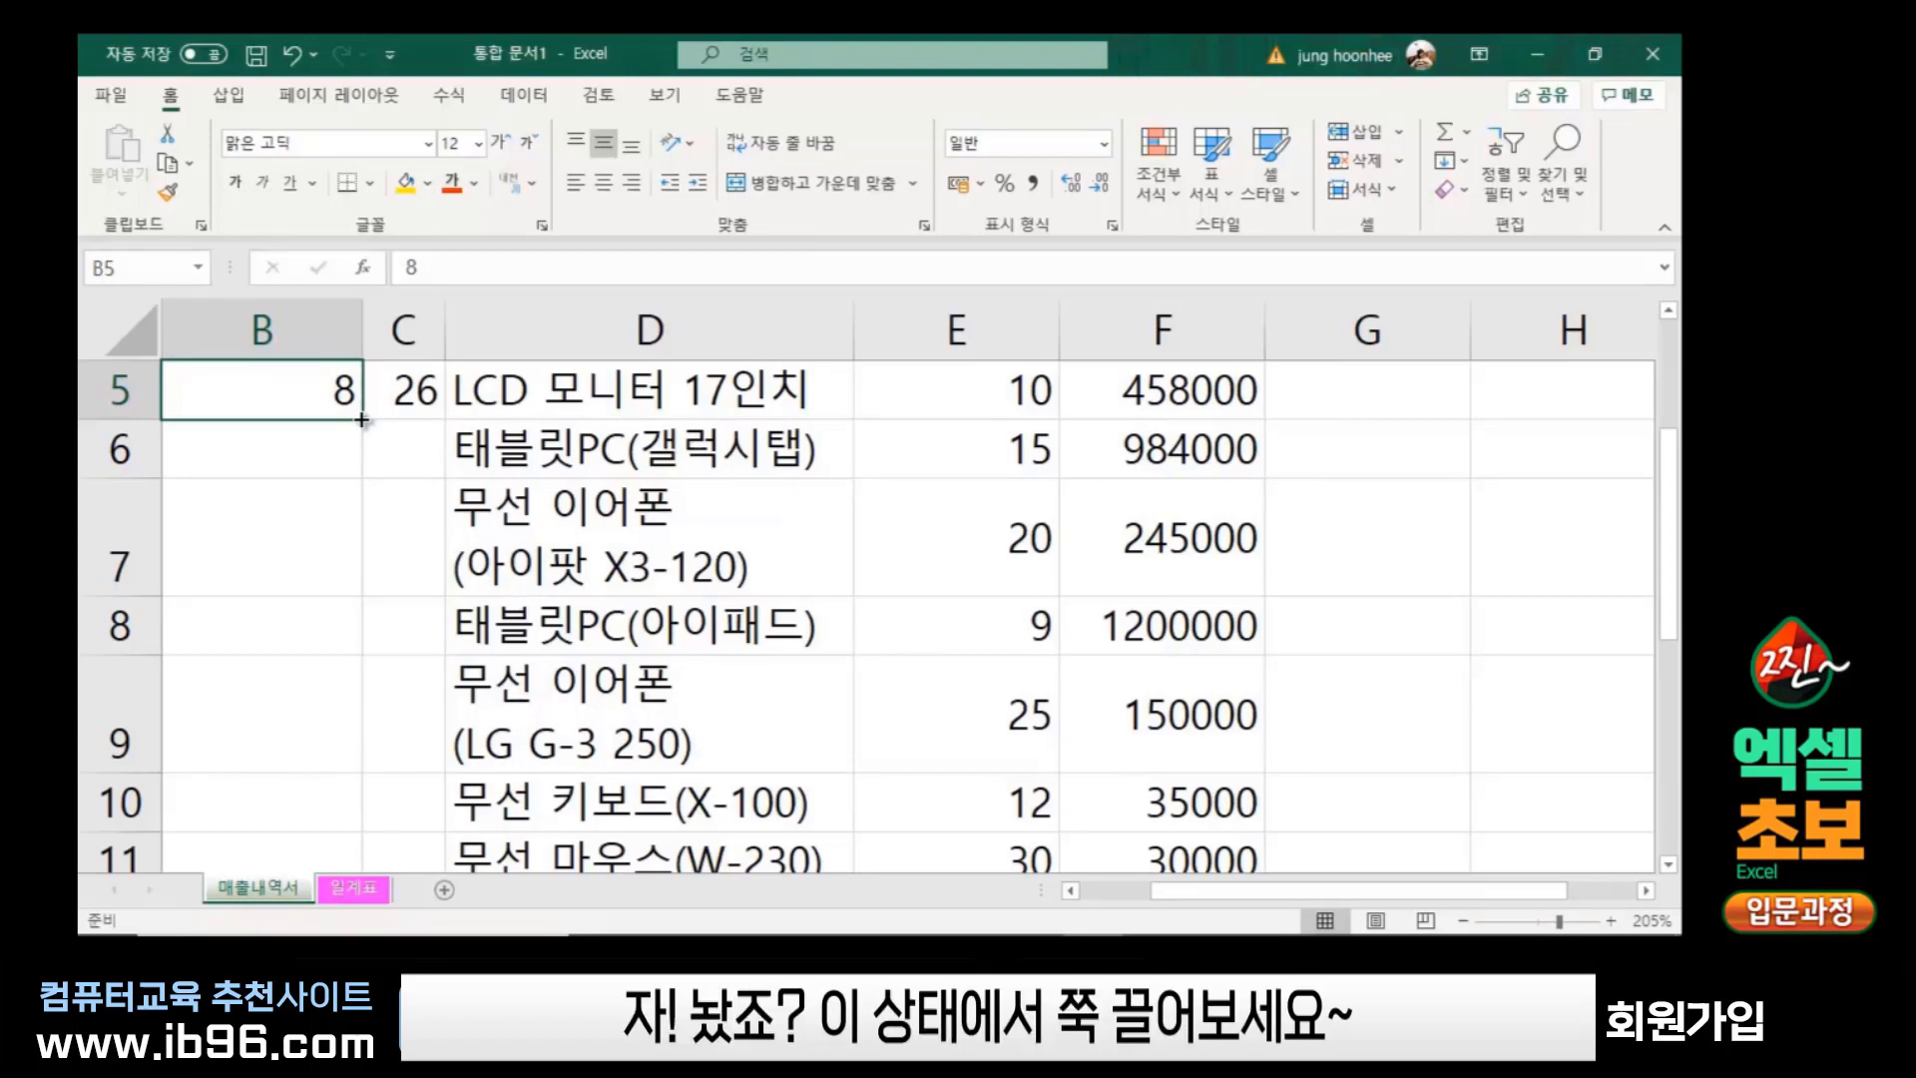
pyautogui.moveTo(361, 419)
pyautogui.mouseDown()
pyautogui.moveTo(359, 884)
pyautogui.moveTo(365, 772)
pyautogui.mouseUp()
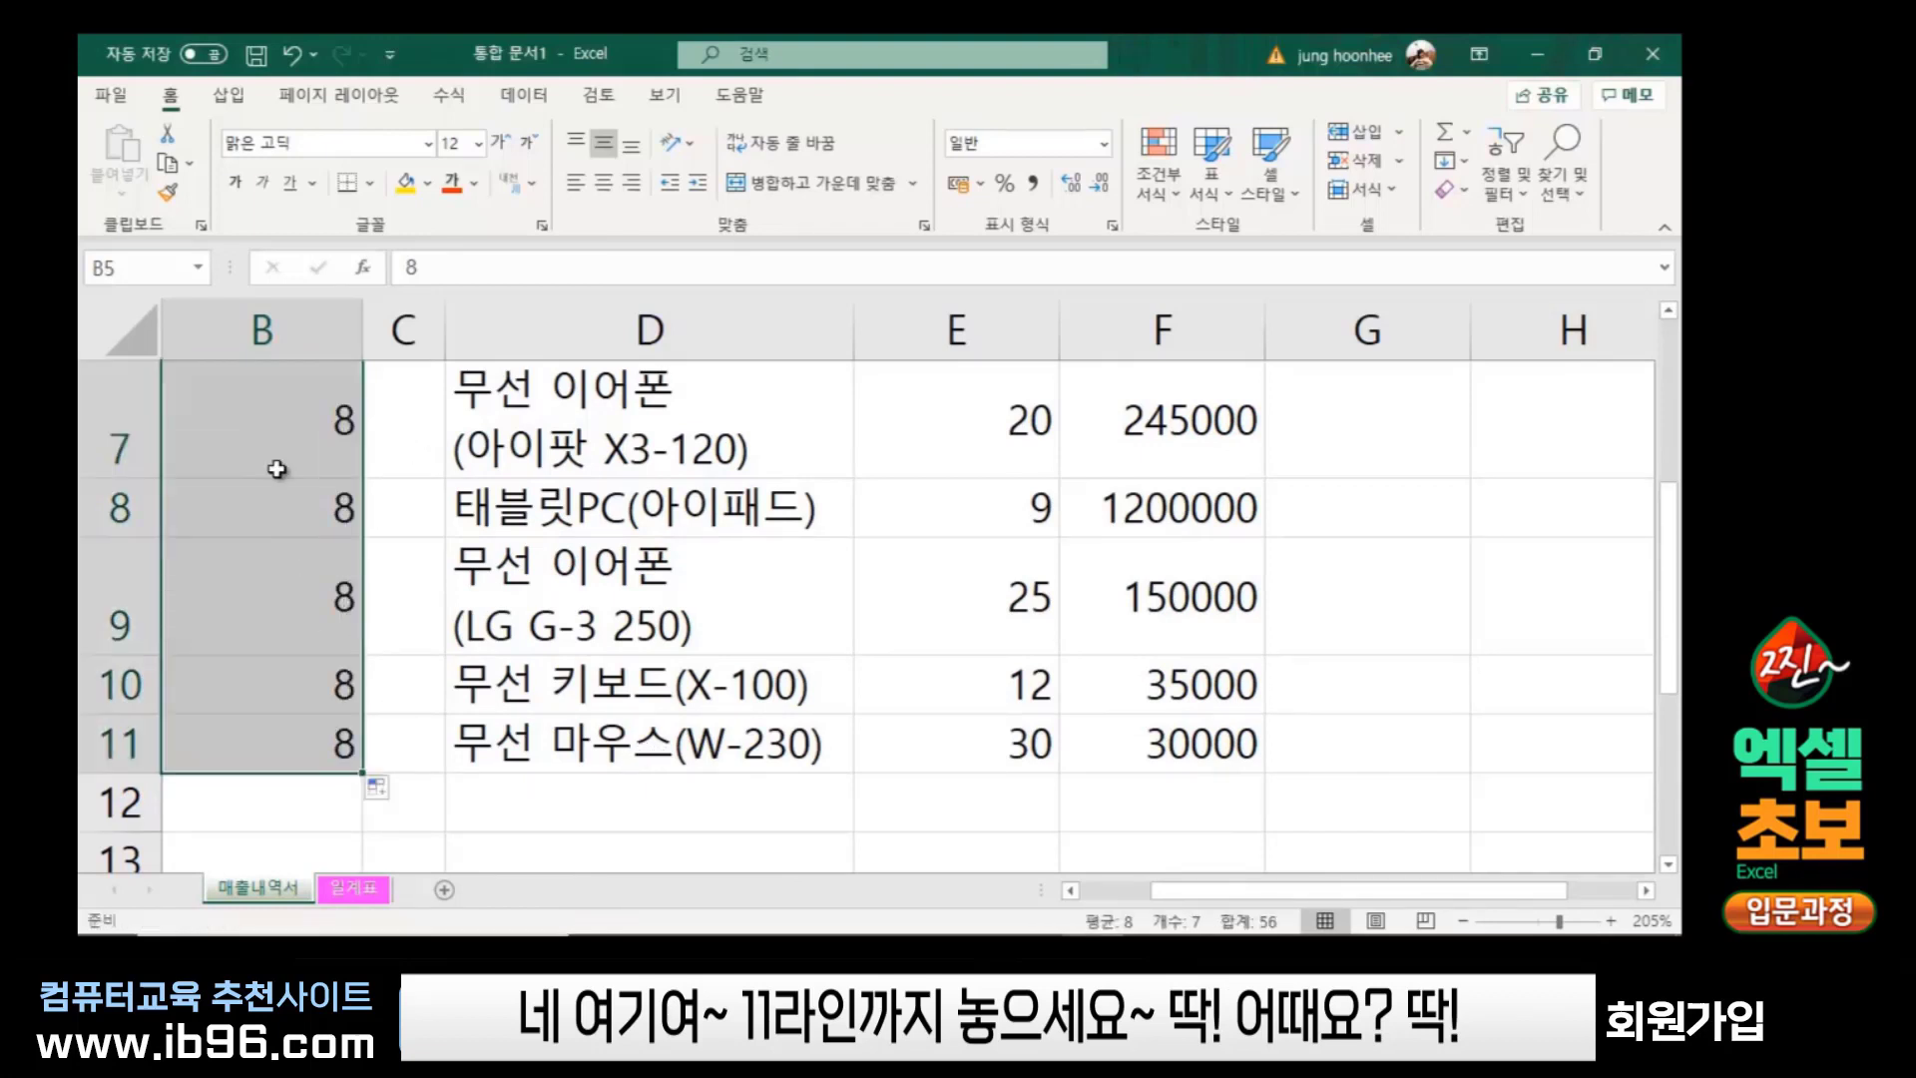
pyautogui.click(426, 806)
pyautogui.scroll(2, 448, 612)
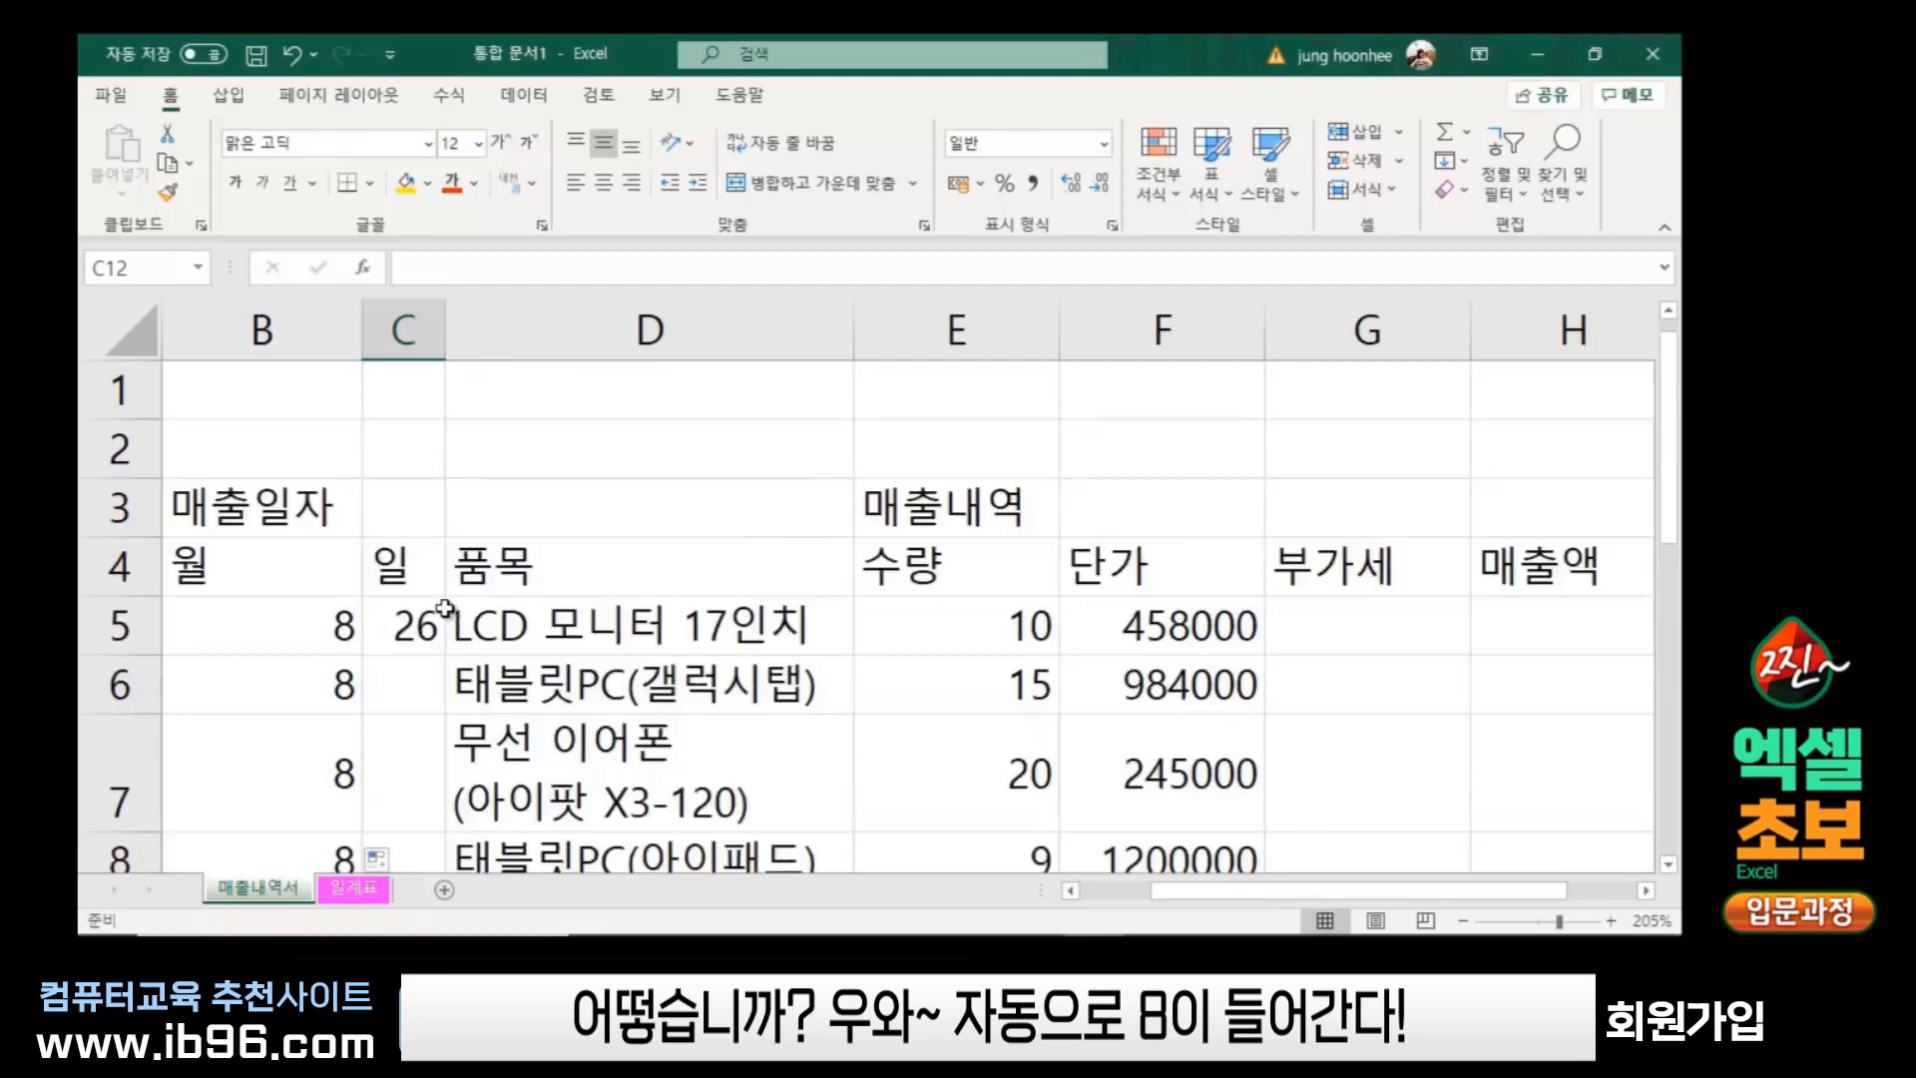
pyautogui.scroll(-2, 358, 674)
pyautogui.scroll(1, 364, 544)
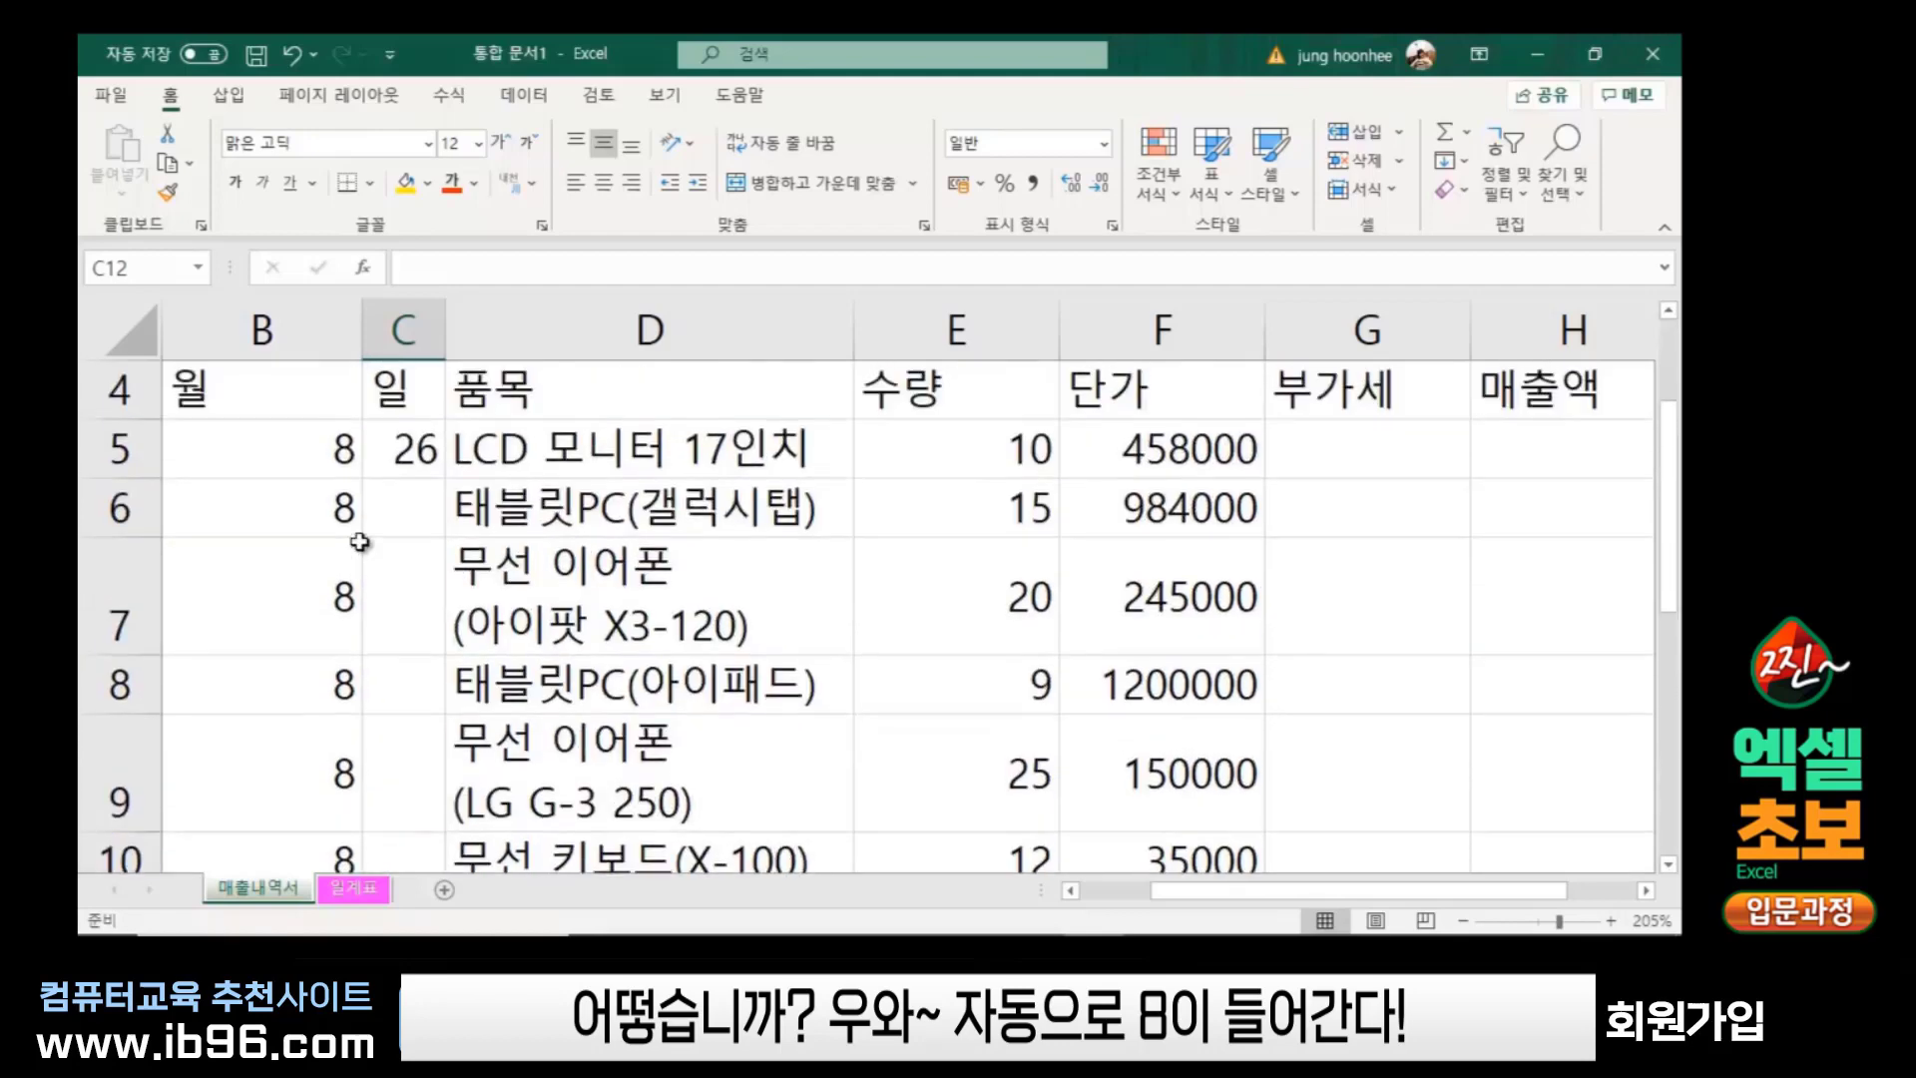
pyautogui.scroll(-2, 322, 681)
pyautogui.scroll(2, 321, 680)
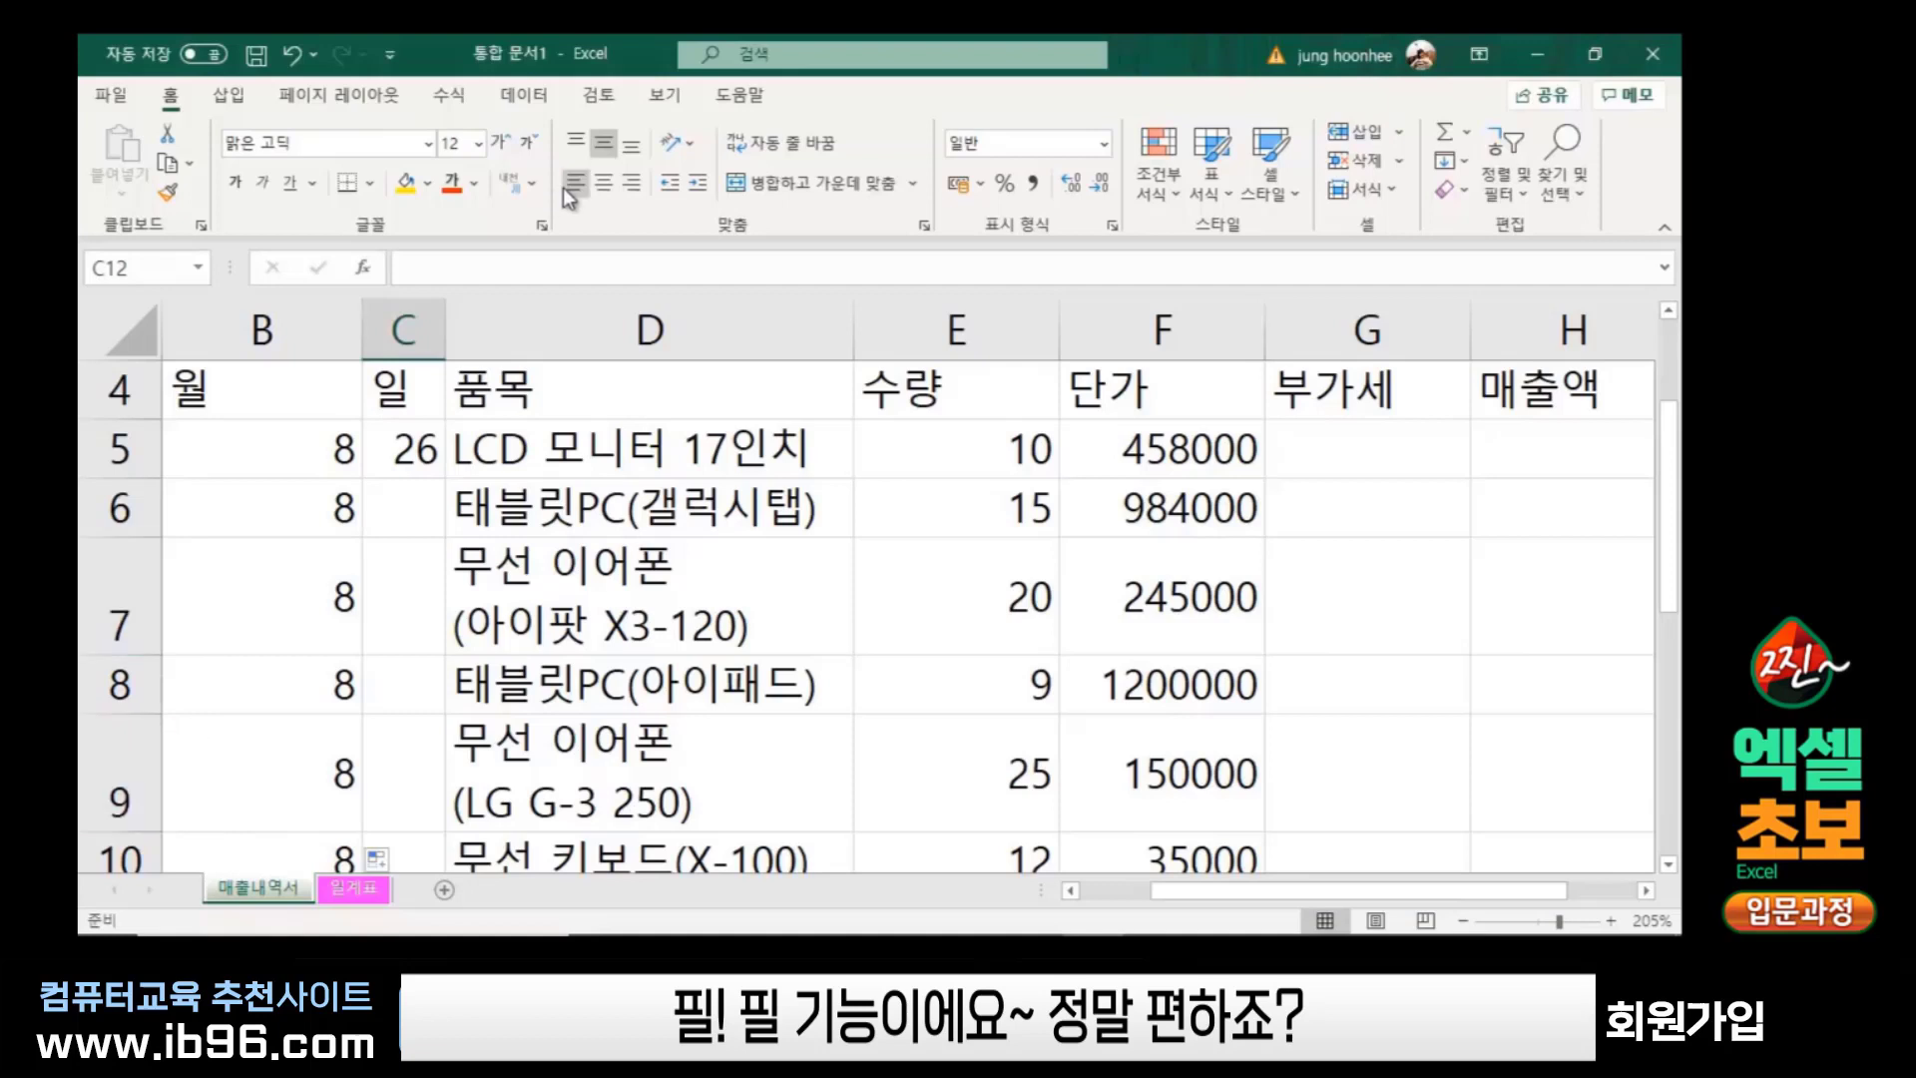
pyautogui.click(404, 451)
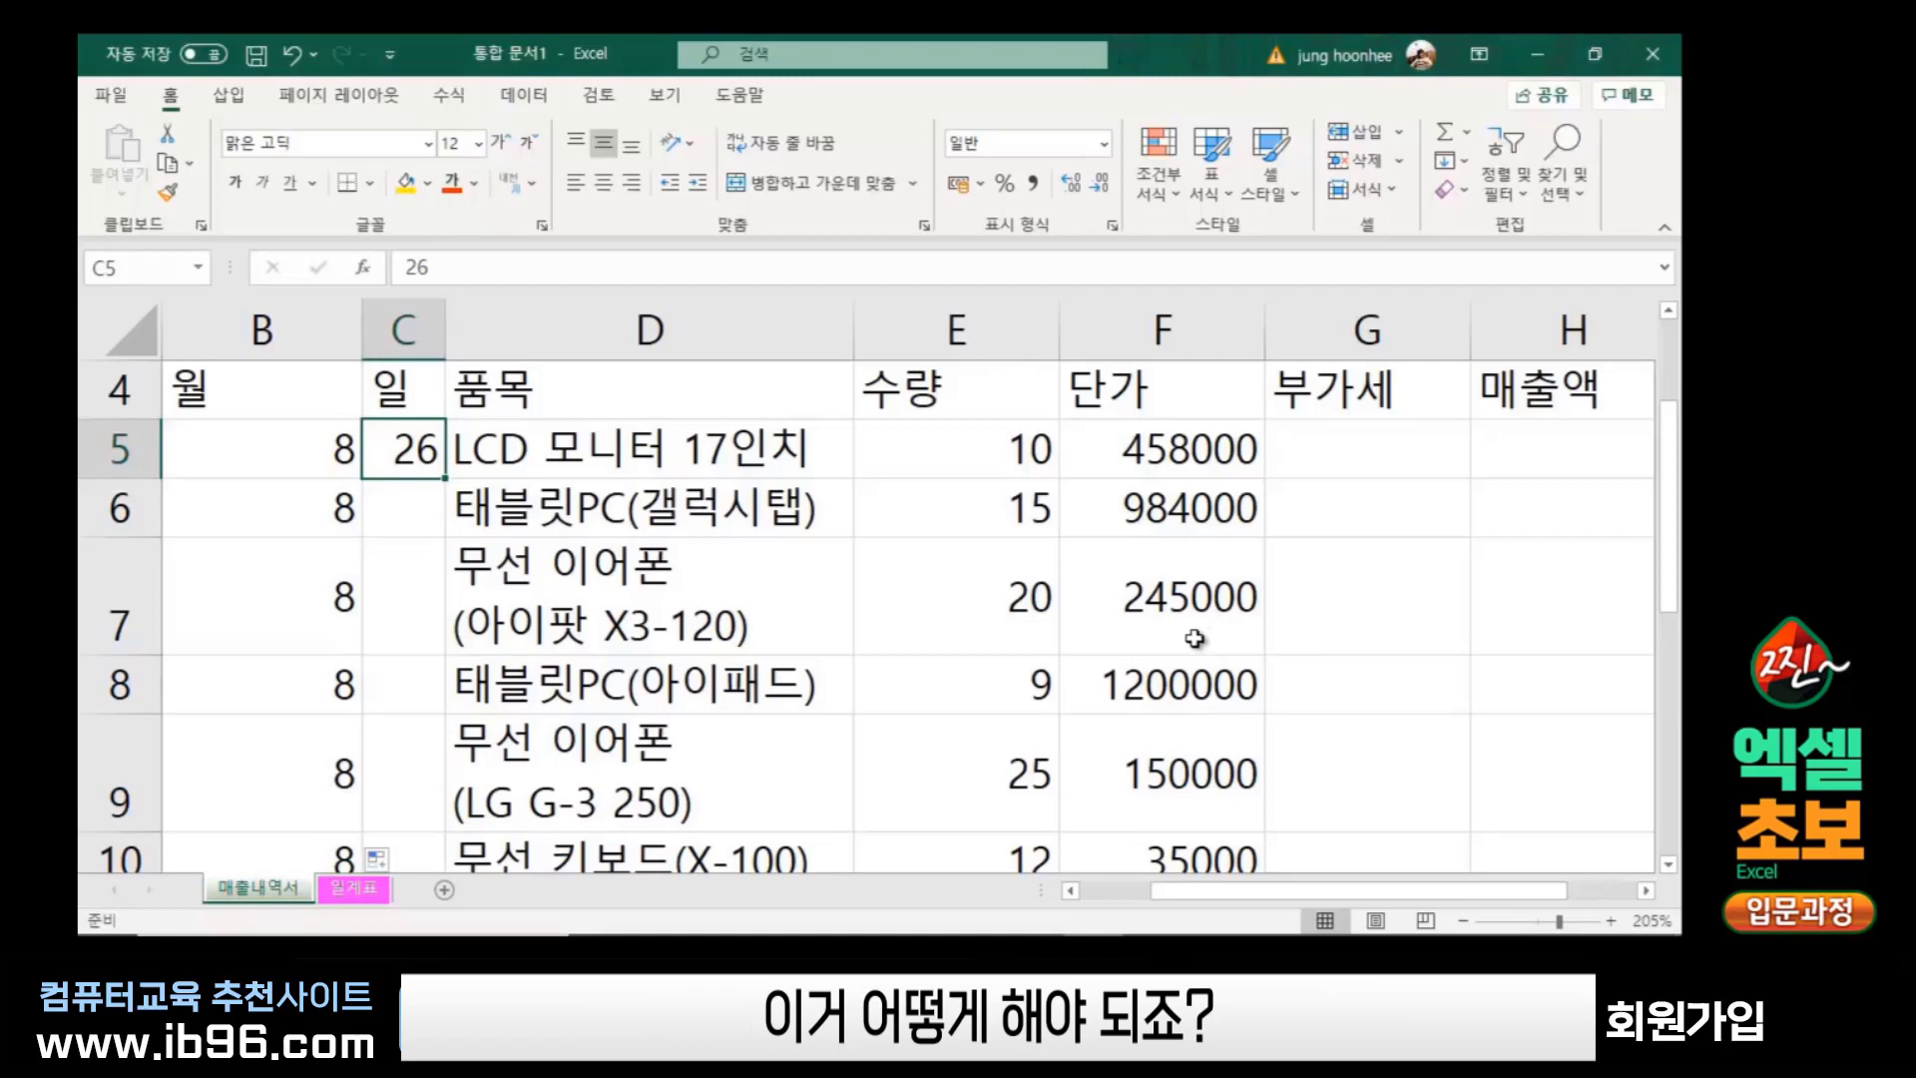
pyautogui.scroll(1, 1205, 633)
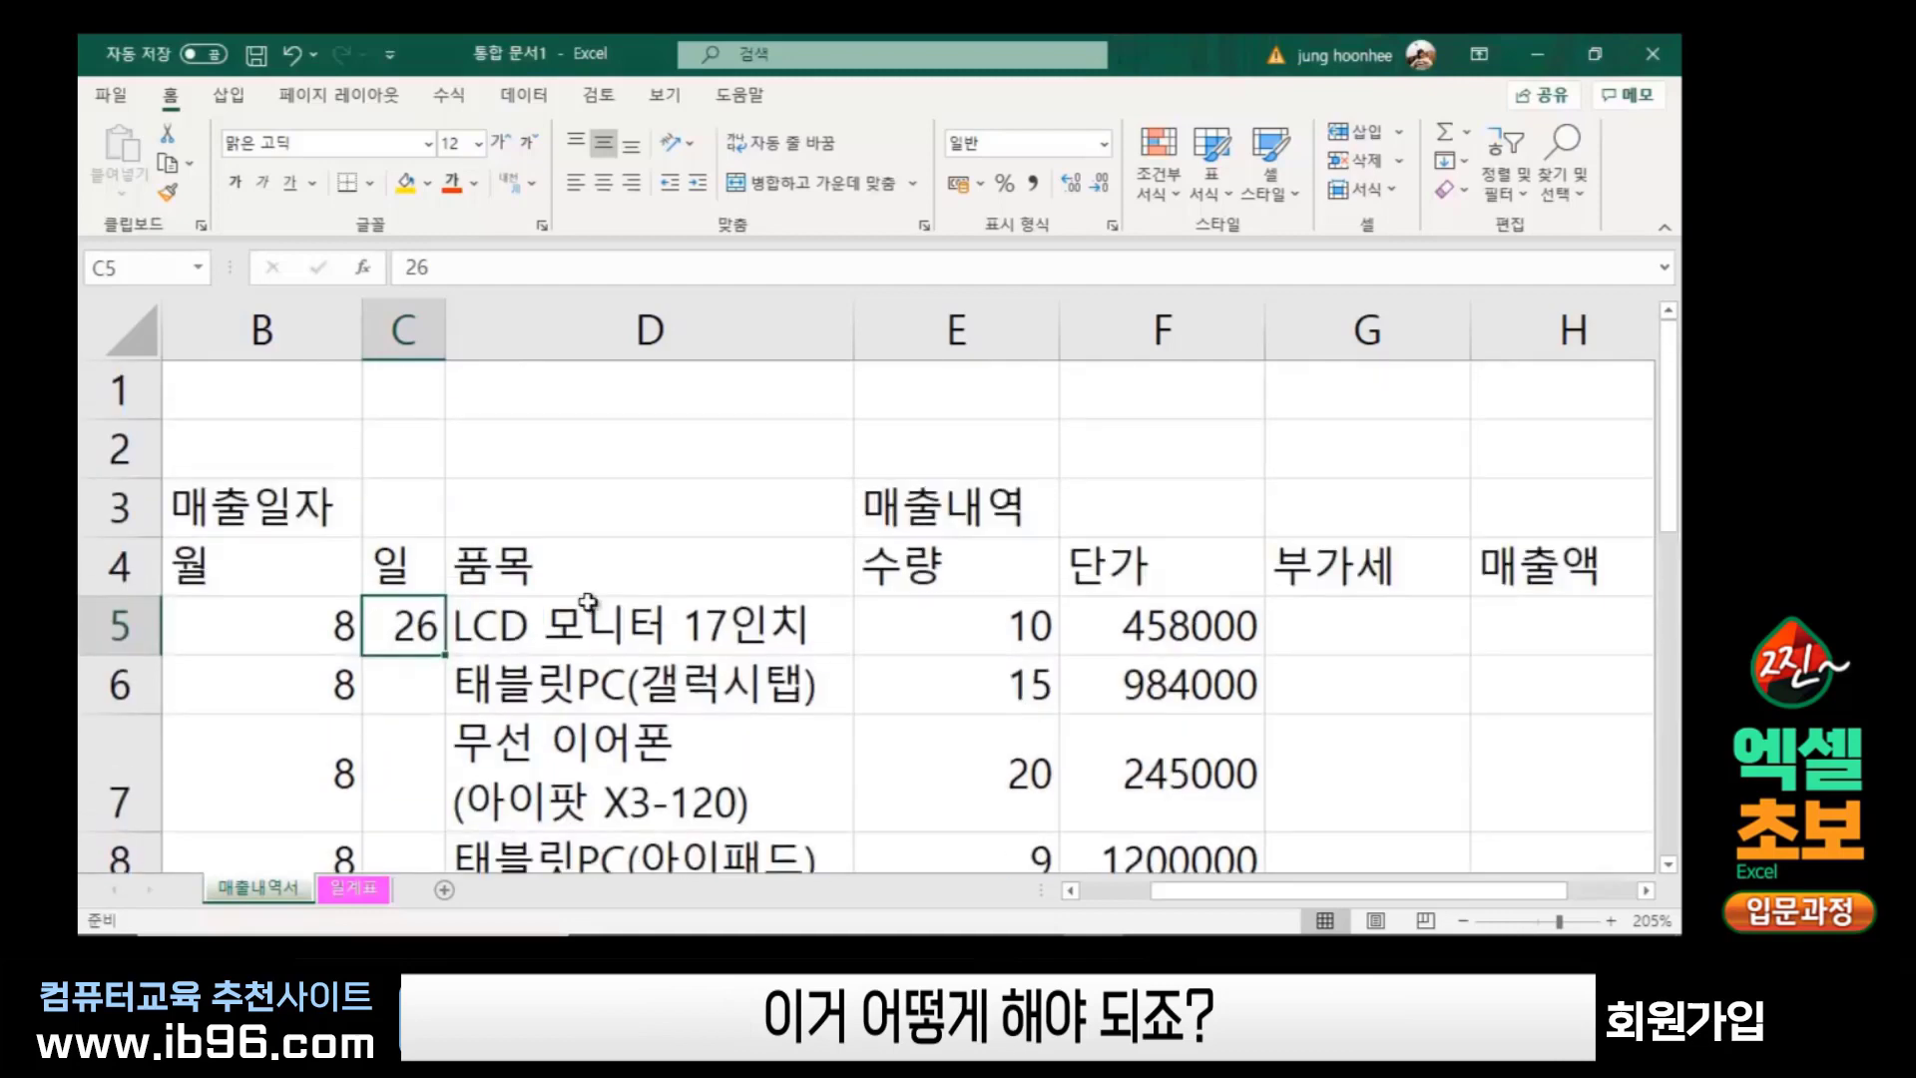
pyautogui.click(399, 685)
pyautogui.scroll(-2, 537, 685)
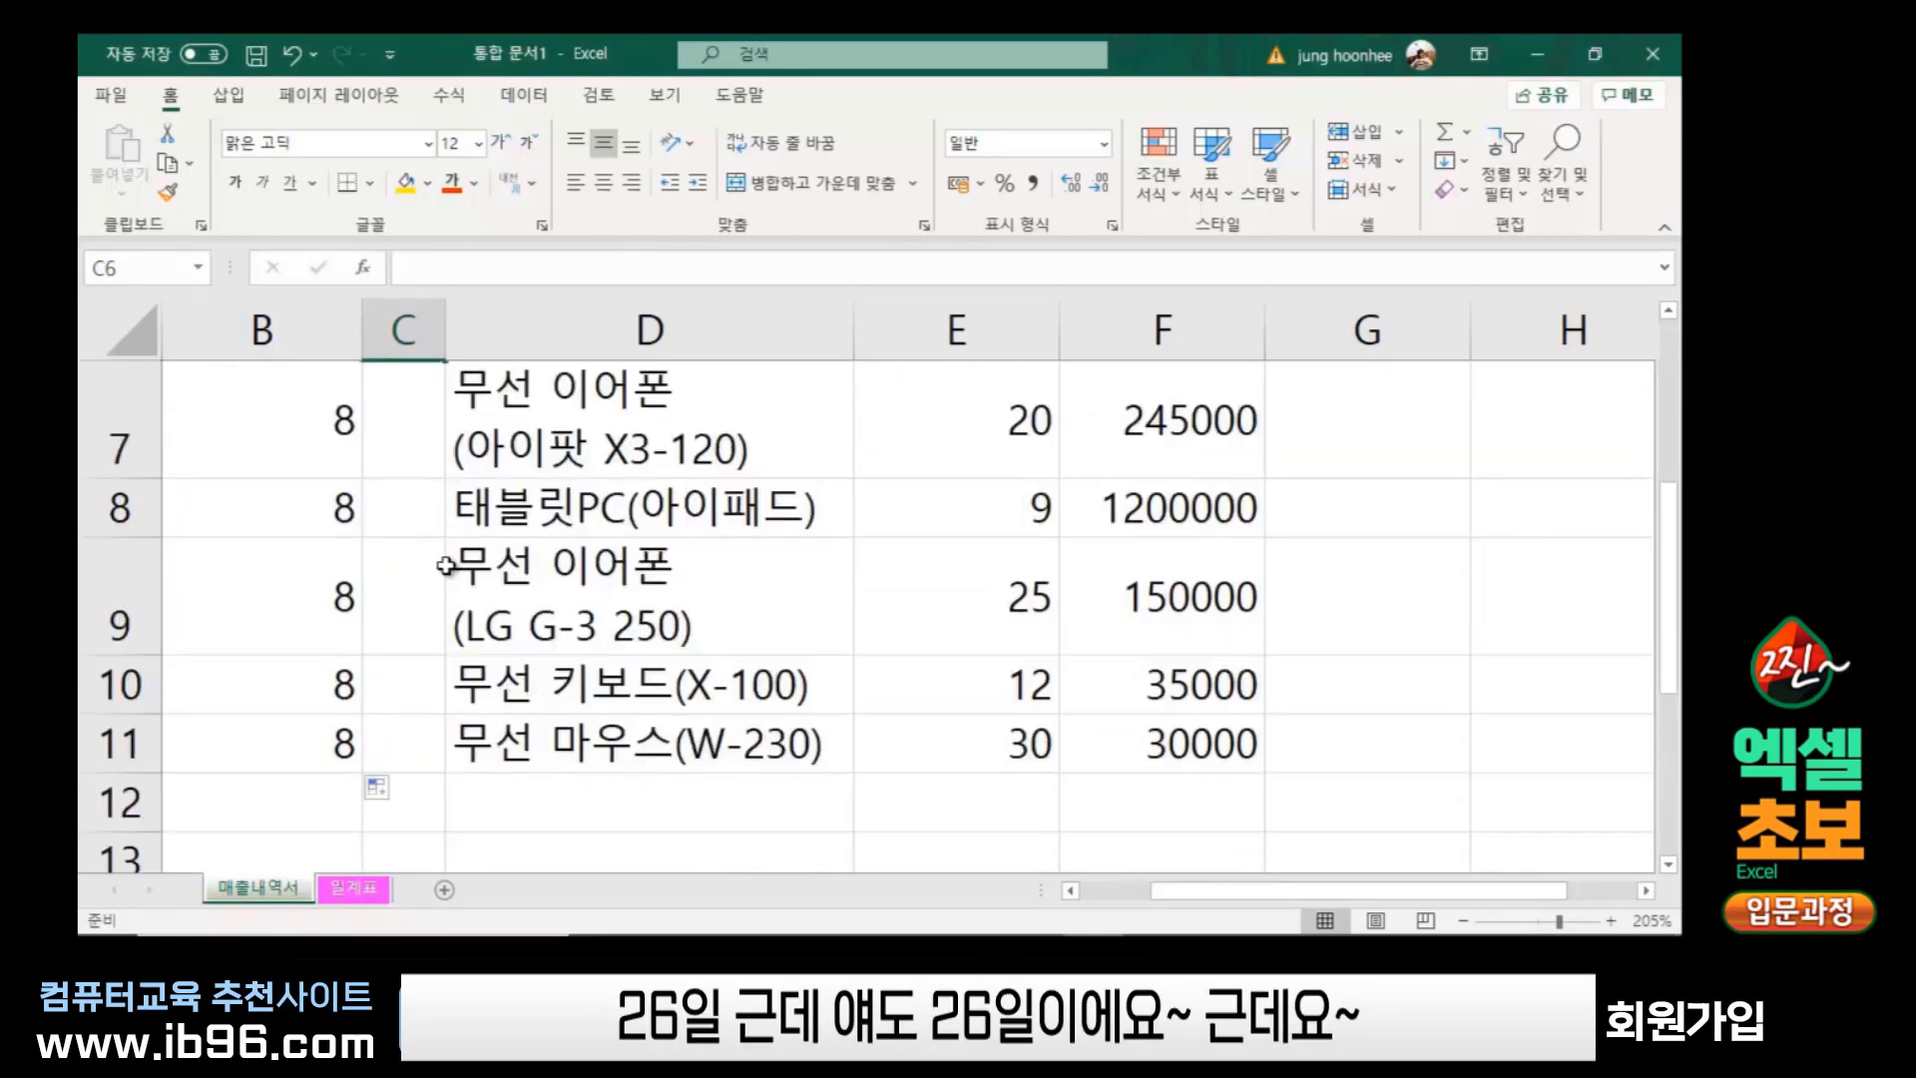
pyautogui.scroll(2, 385, 560)
pyautogui.scroll(-2, 878, 743)
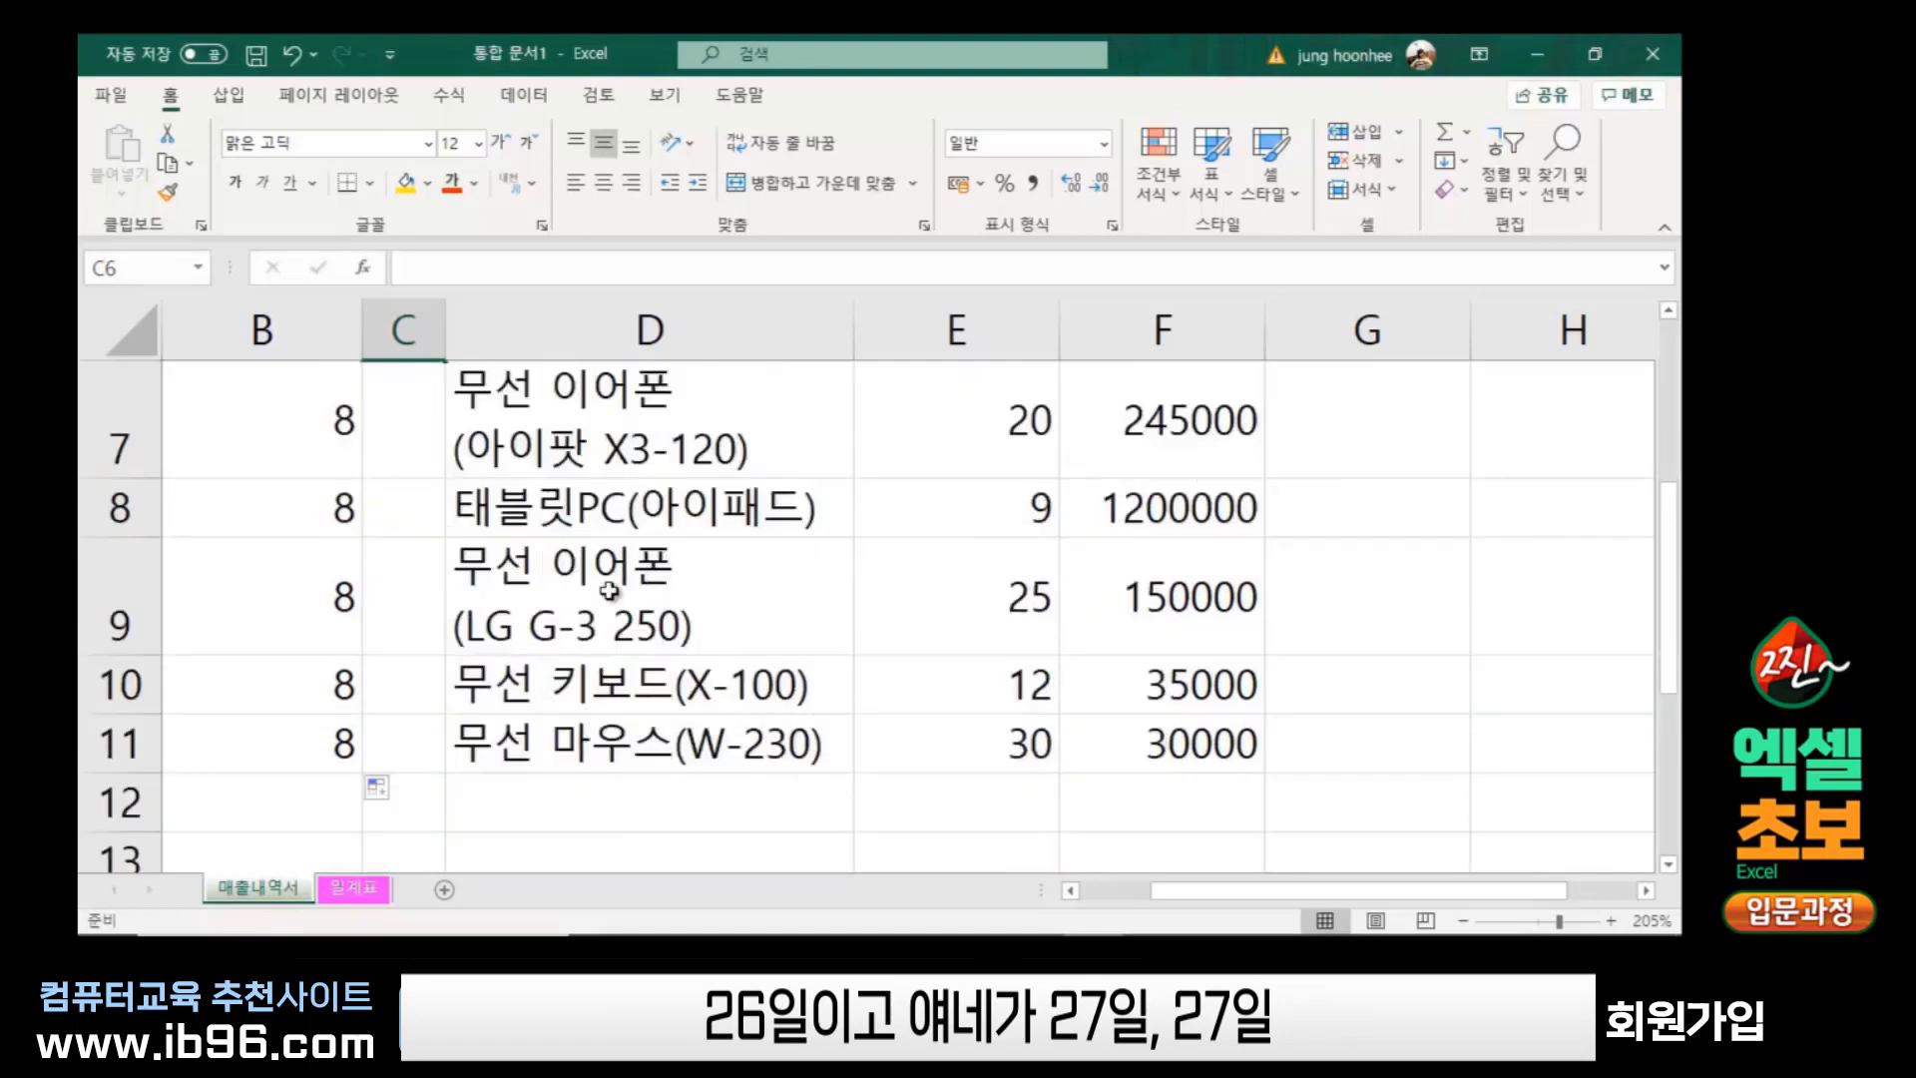
pyautogui.click(403, 427)
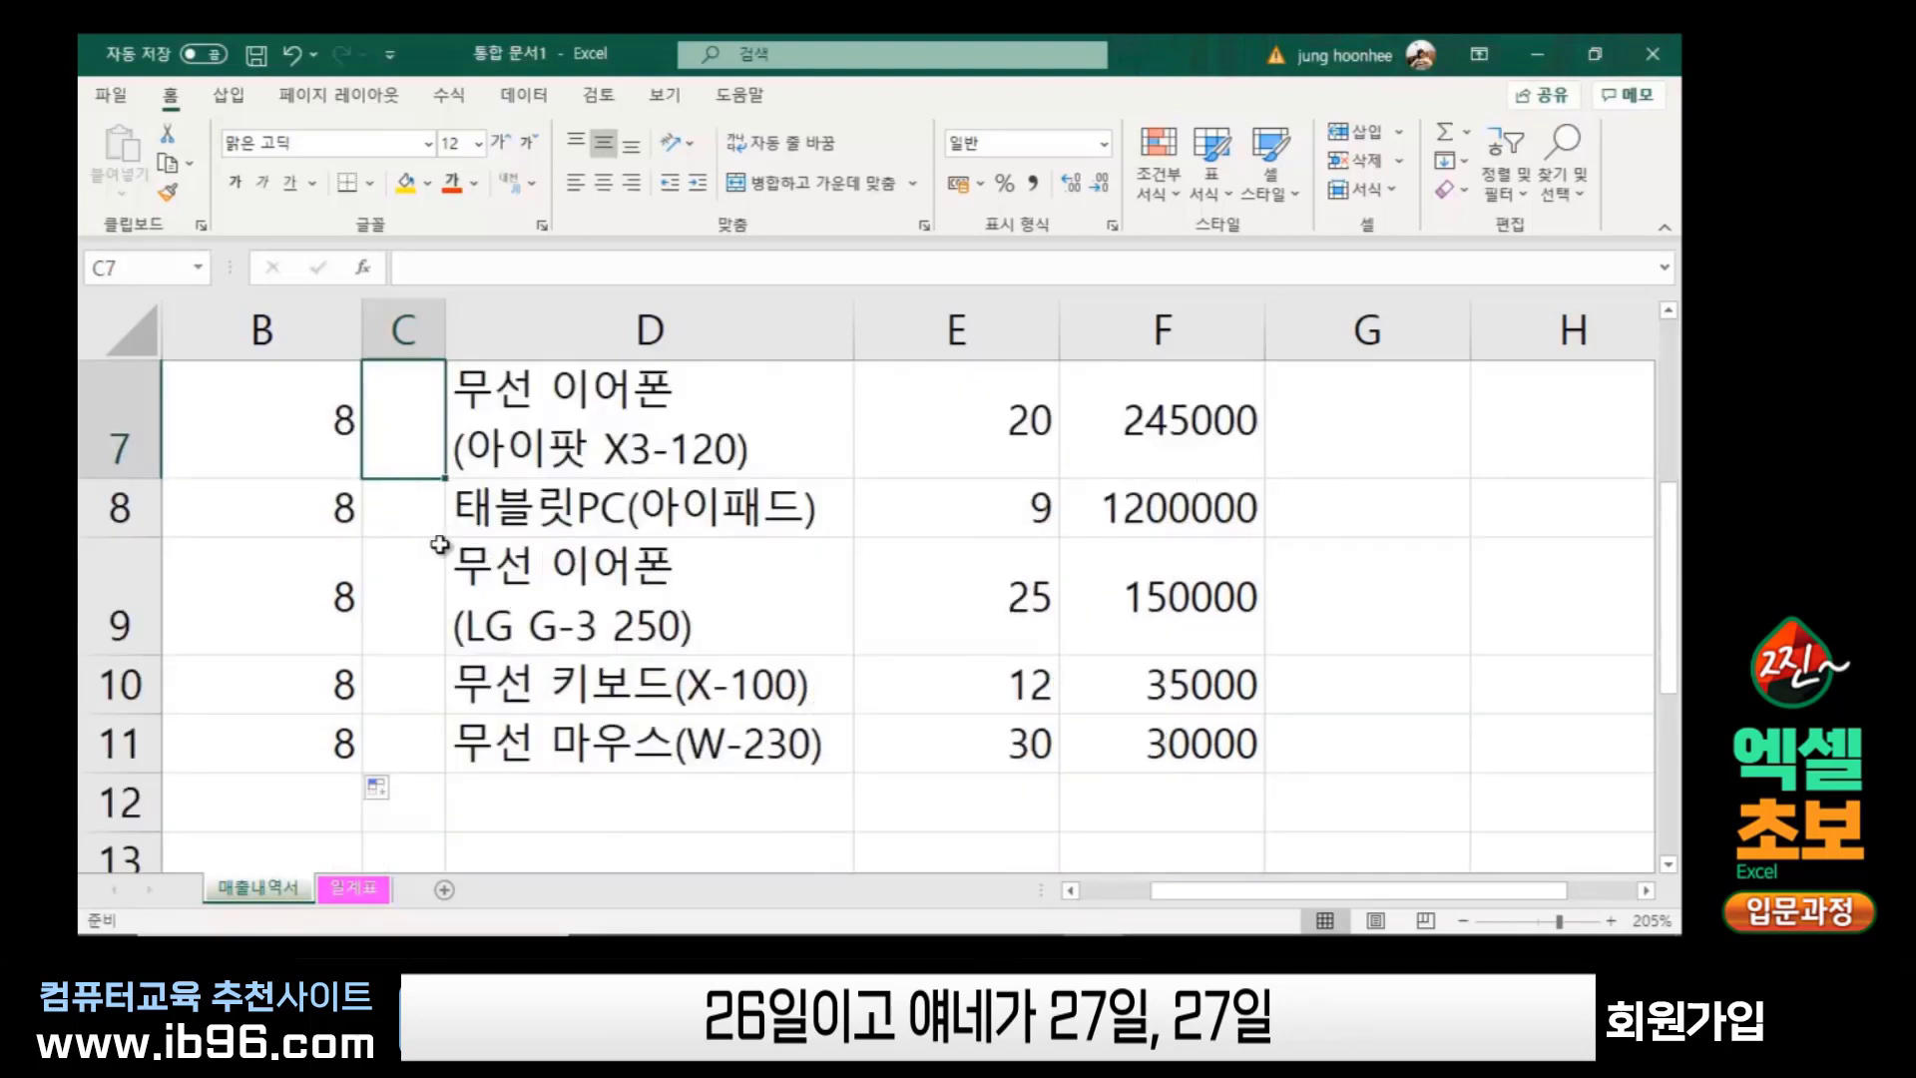
pyautogui.click(408, 511)
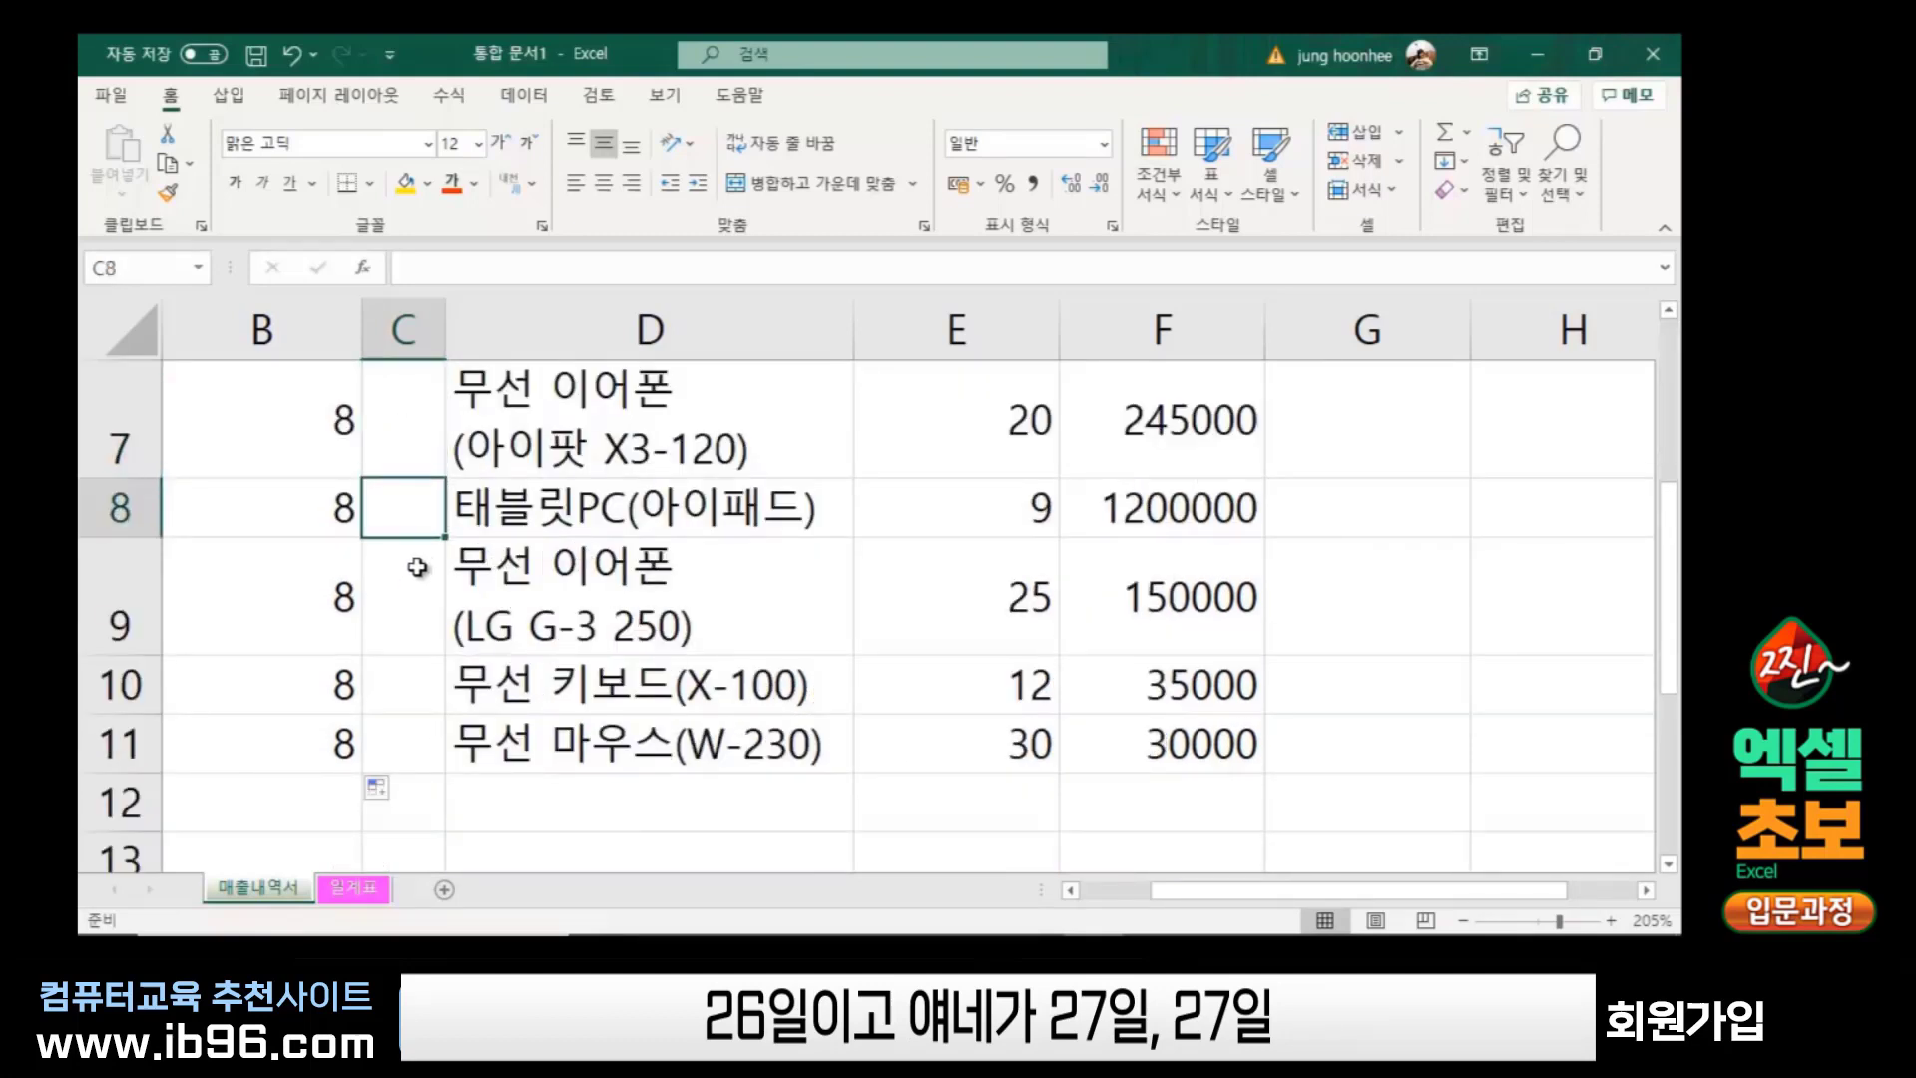
pyautogui.click(407, 589)
pyautogui.click(409, 685)
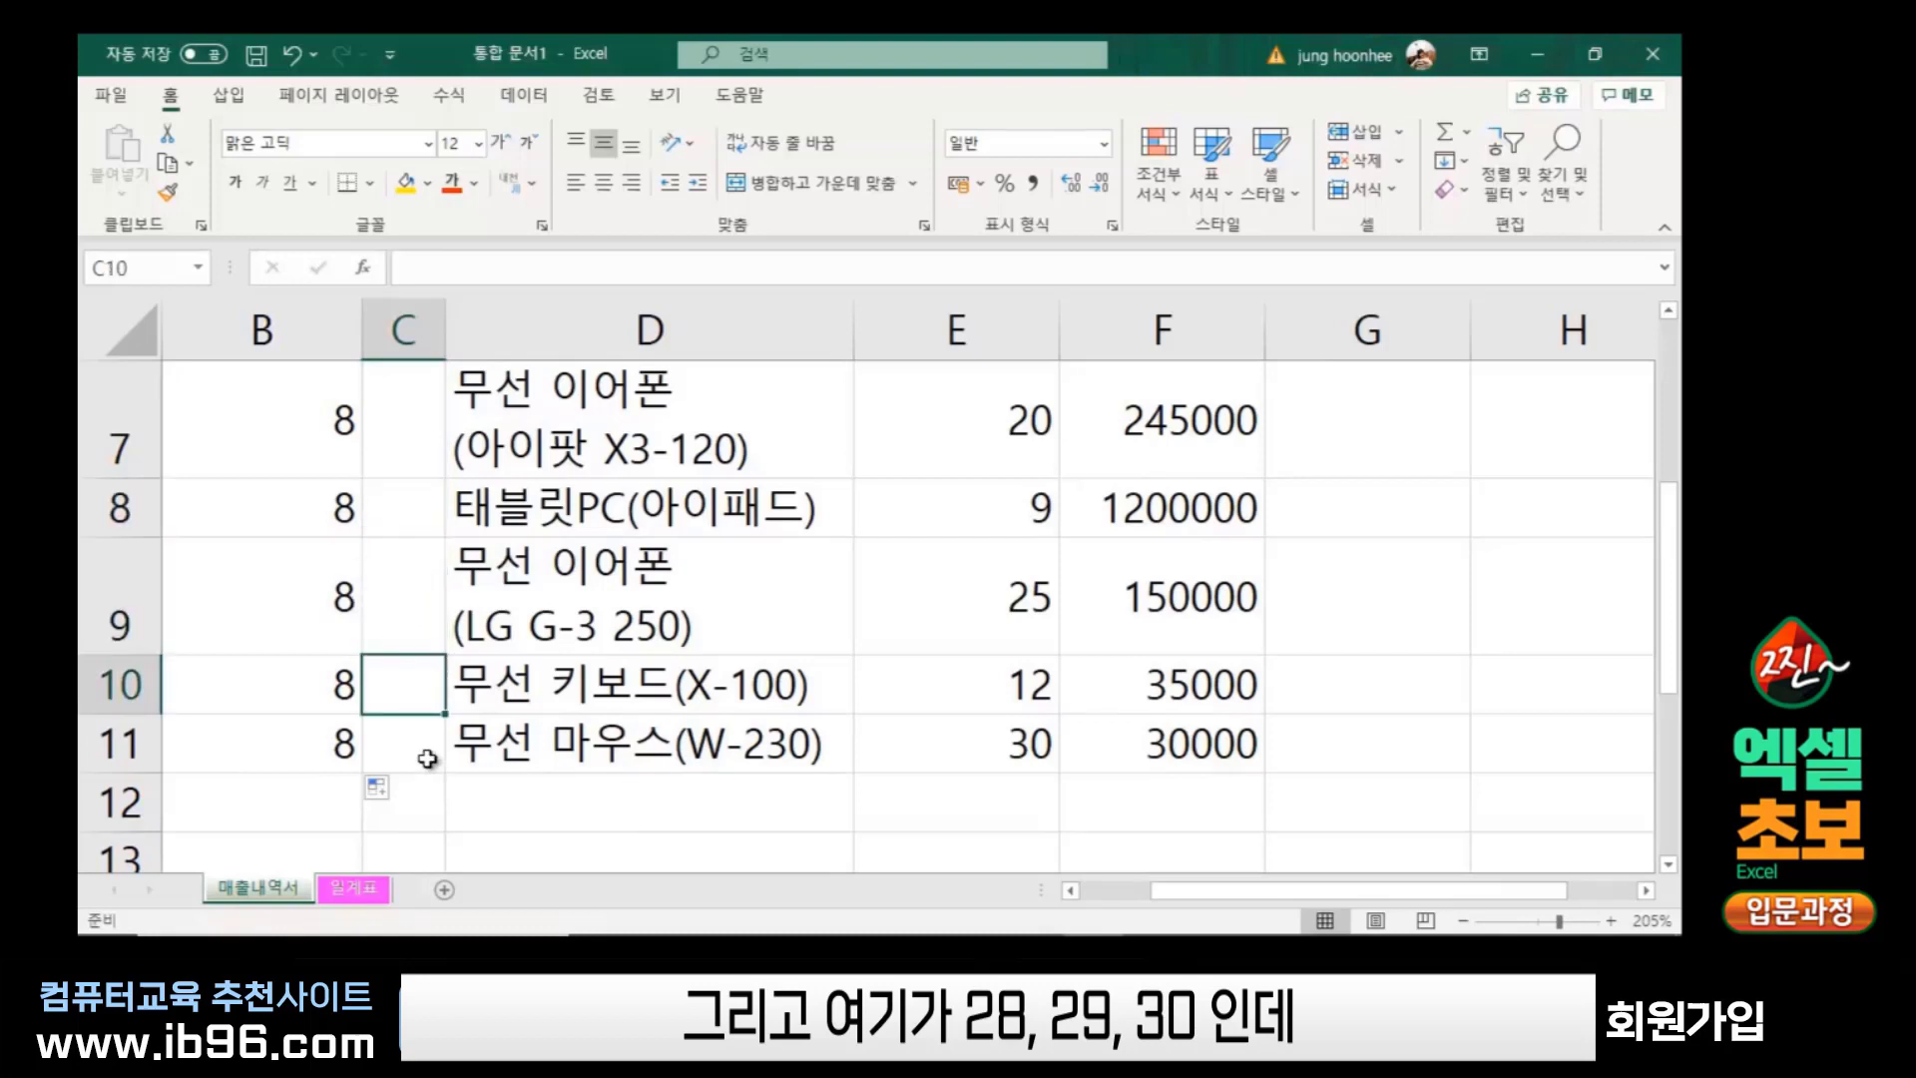
pyautogui.click(429, 758)
pyautogui.scroll(2, 599, 509)
pyautogui.scroll(1, 598, 507)
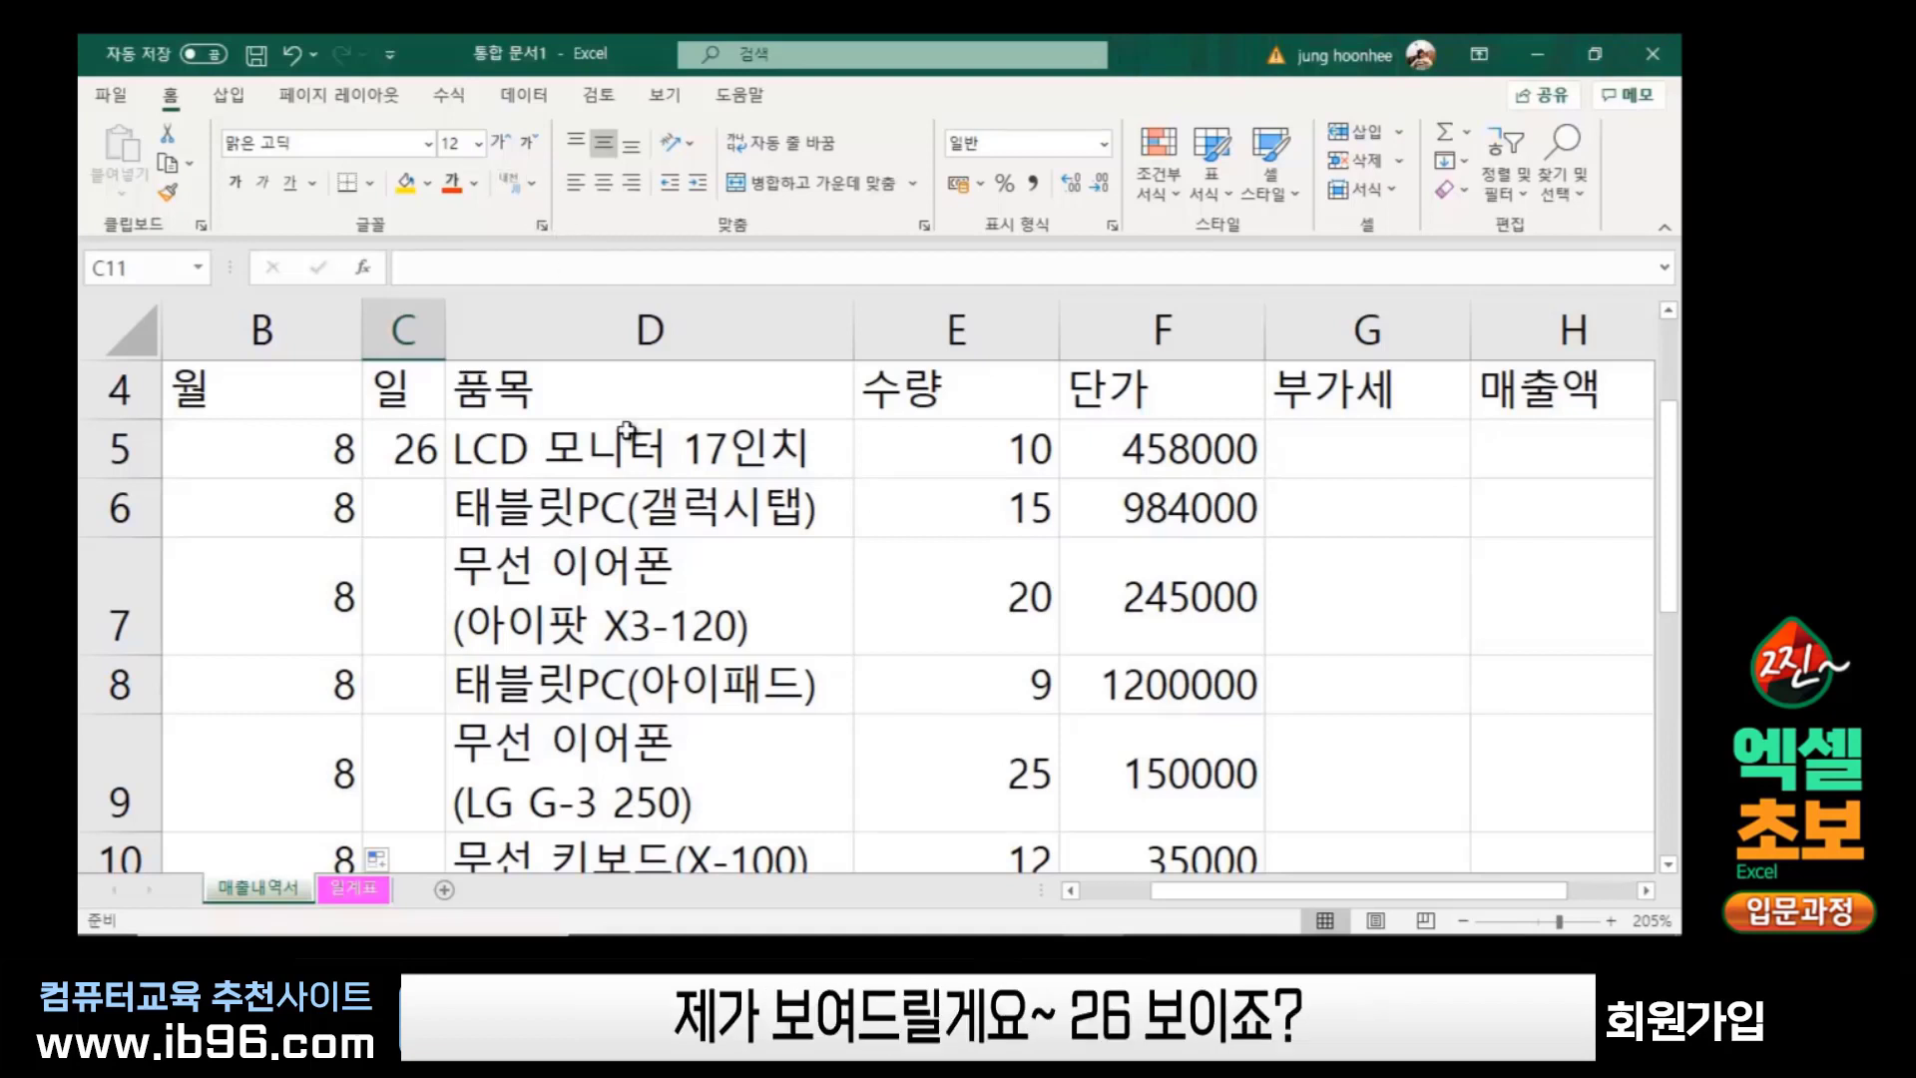
pyautogui.click(412, 441)
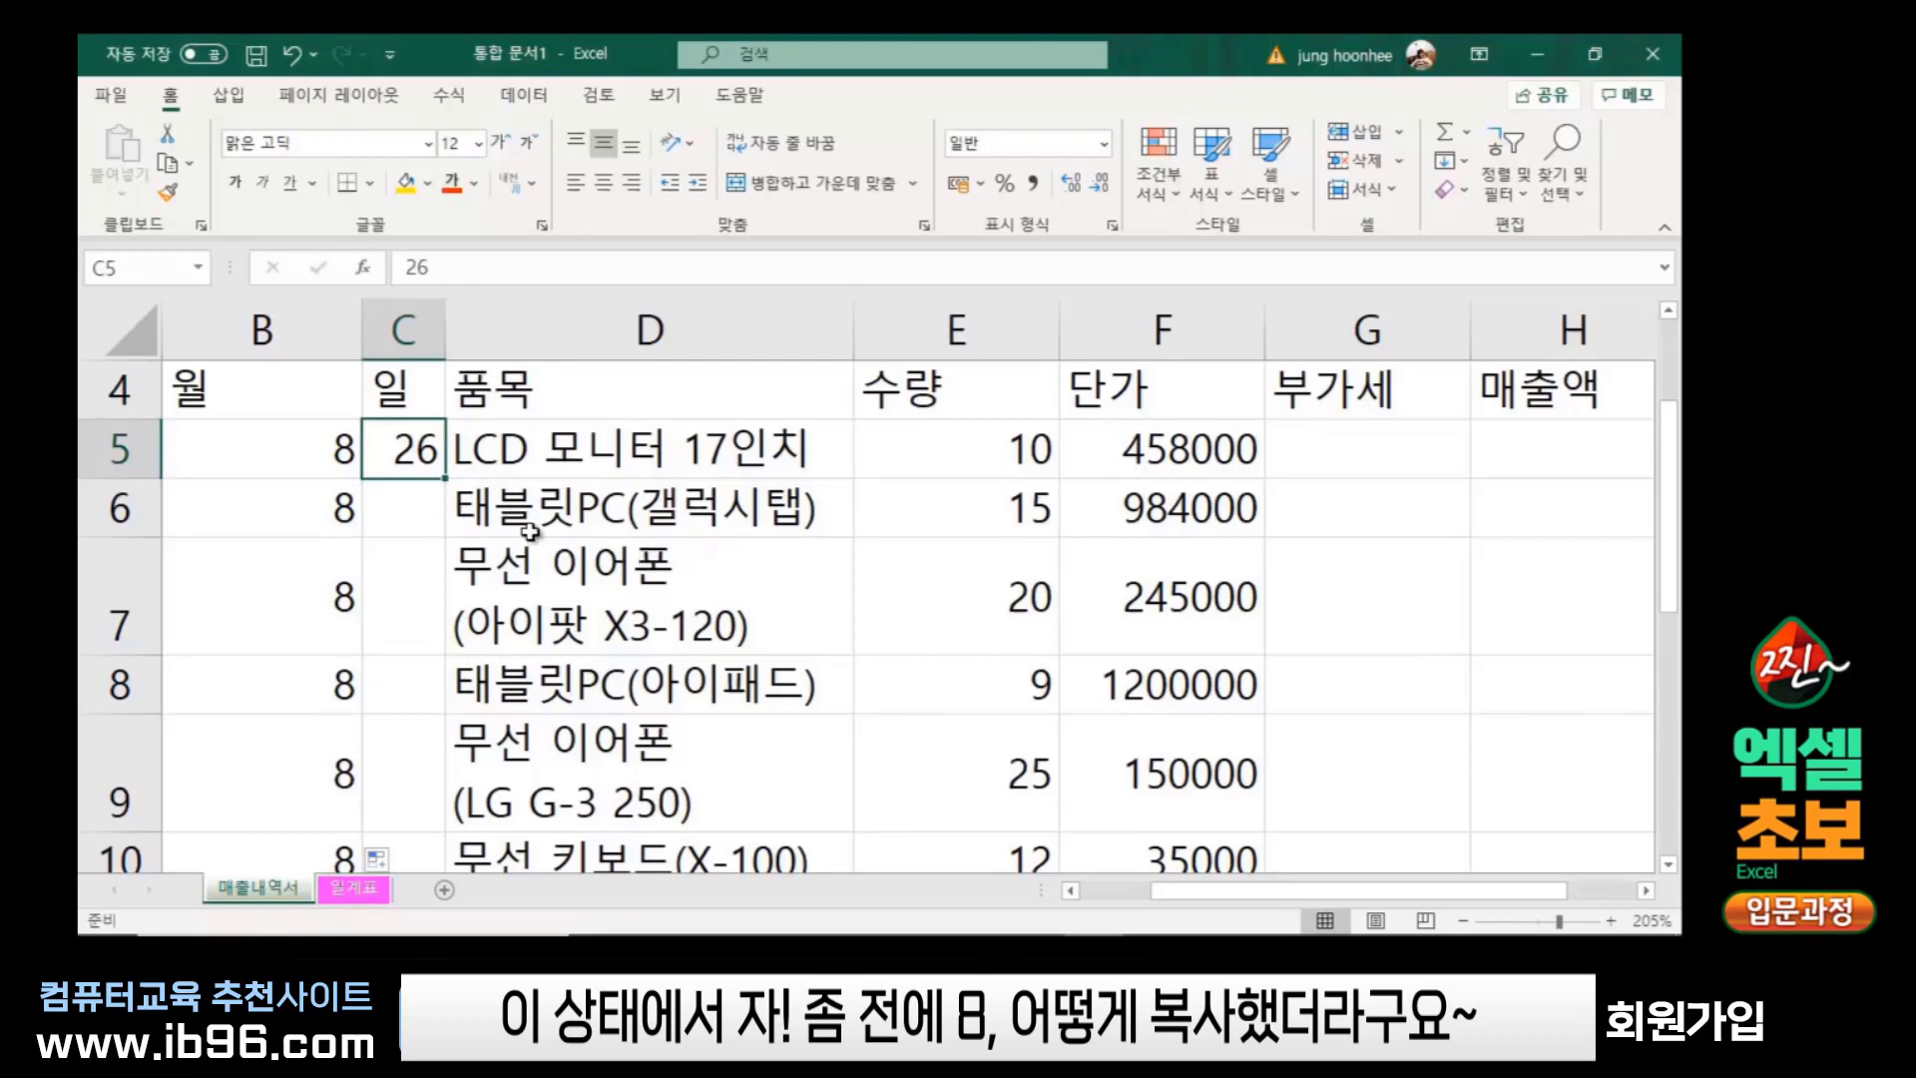
pyautogui.keyDown('ctrl'); pyautogui.scroll(1, 510, 499); pyautogui.keyUp('ctrl')
pyautogui.hscroll(1, 510, 499)
pyautogui.keyDown('ctrl'); pyautogui.scroll(1, 510, 499); pyautogui.keyUp('ctrl')
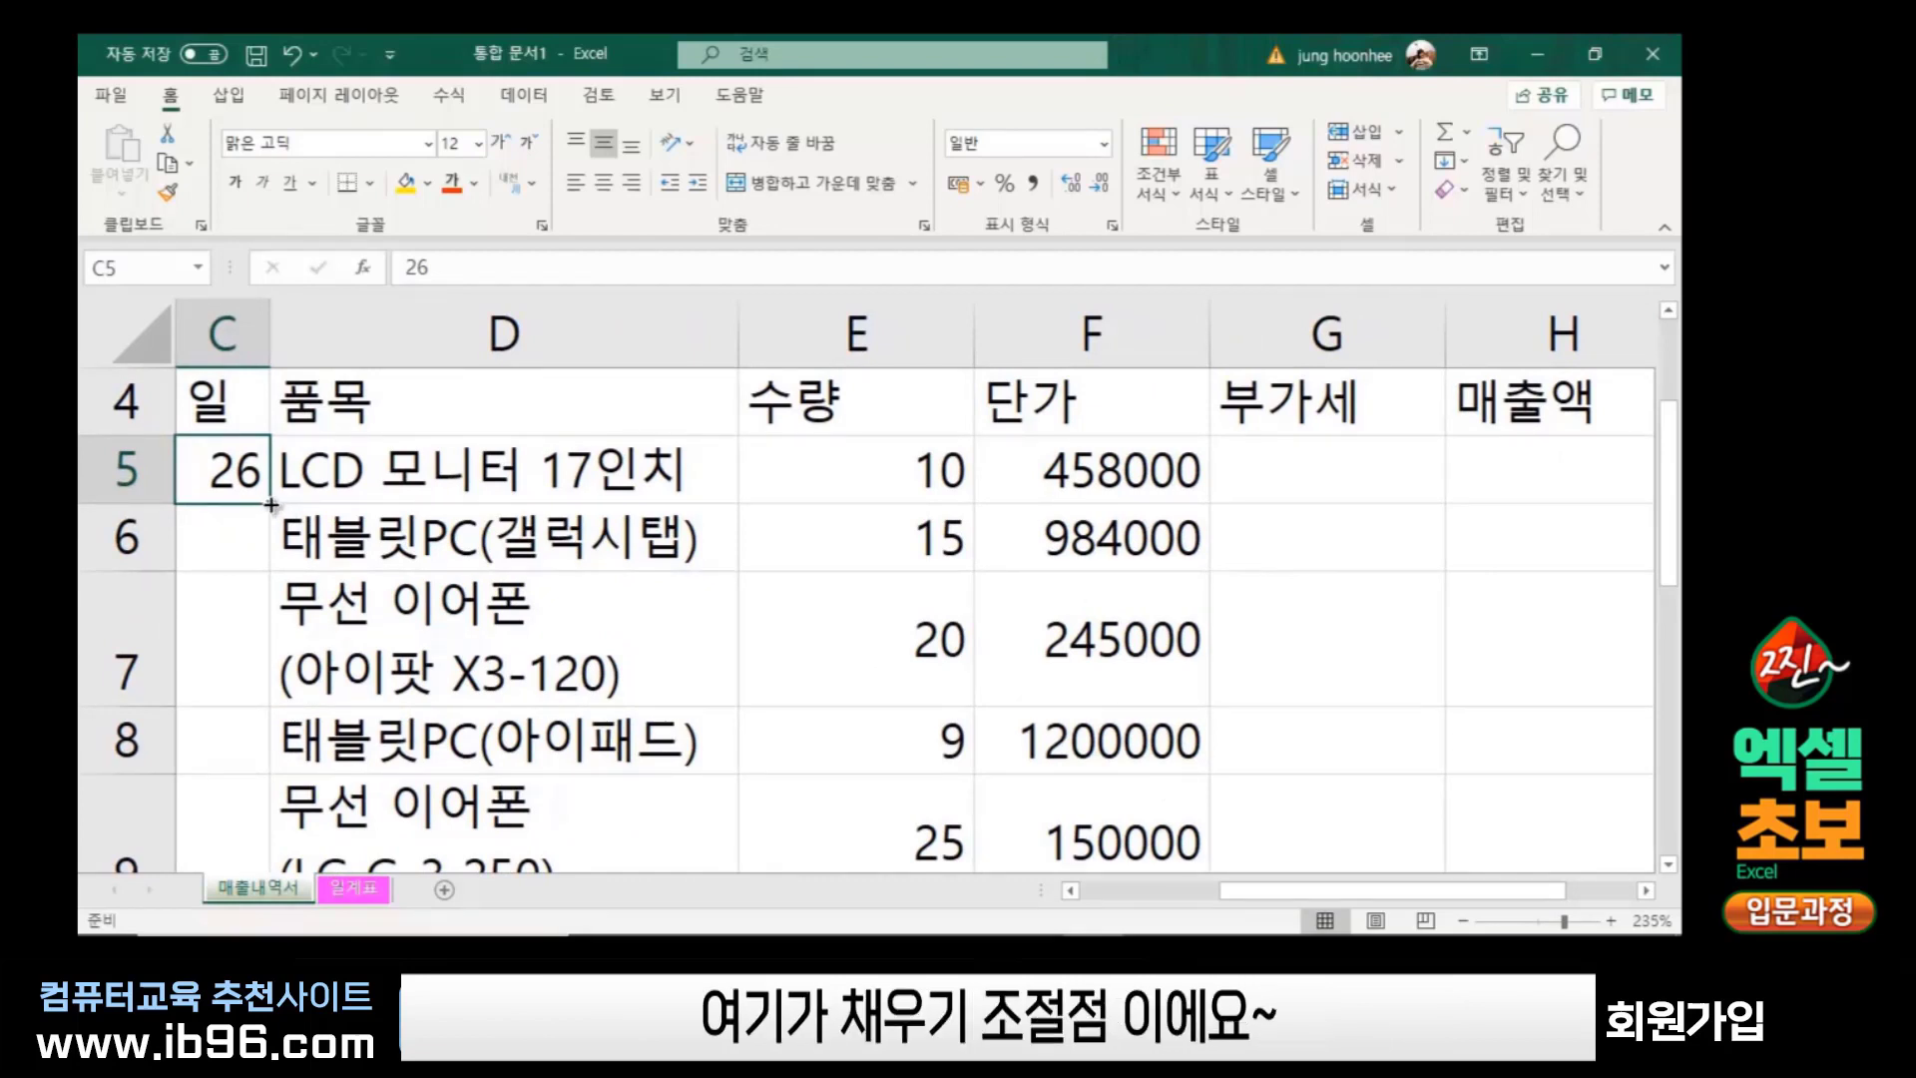
# Copy day 26 from C5 into C6, then extend the series so C7 becomes 27
pyautogui.moveTo(270, 502); pyautogui.dragTo(270, 570)
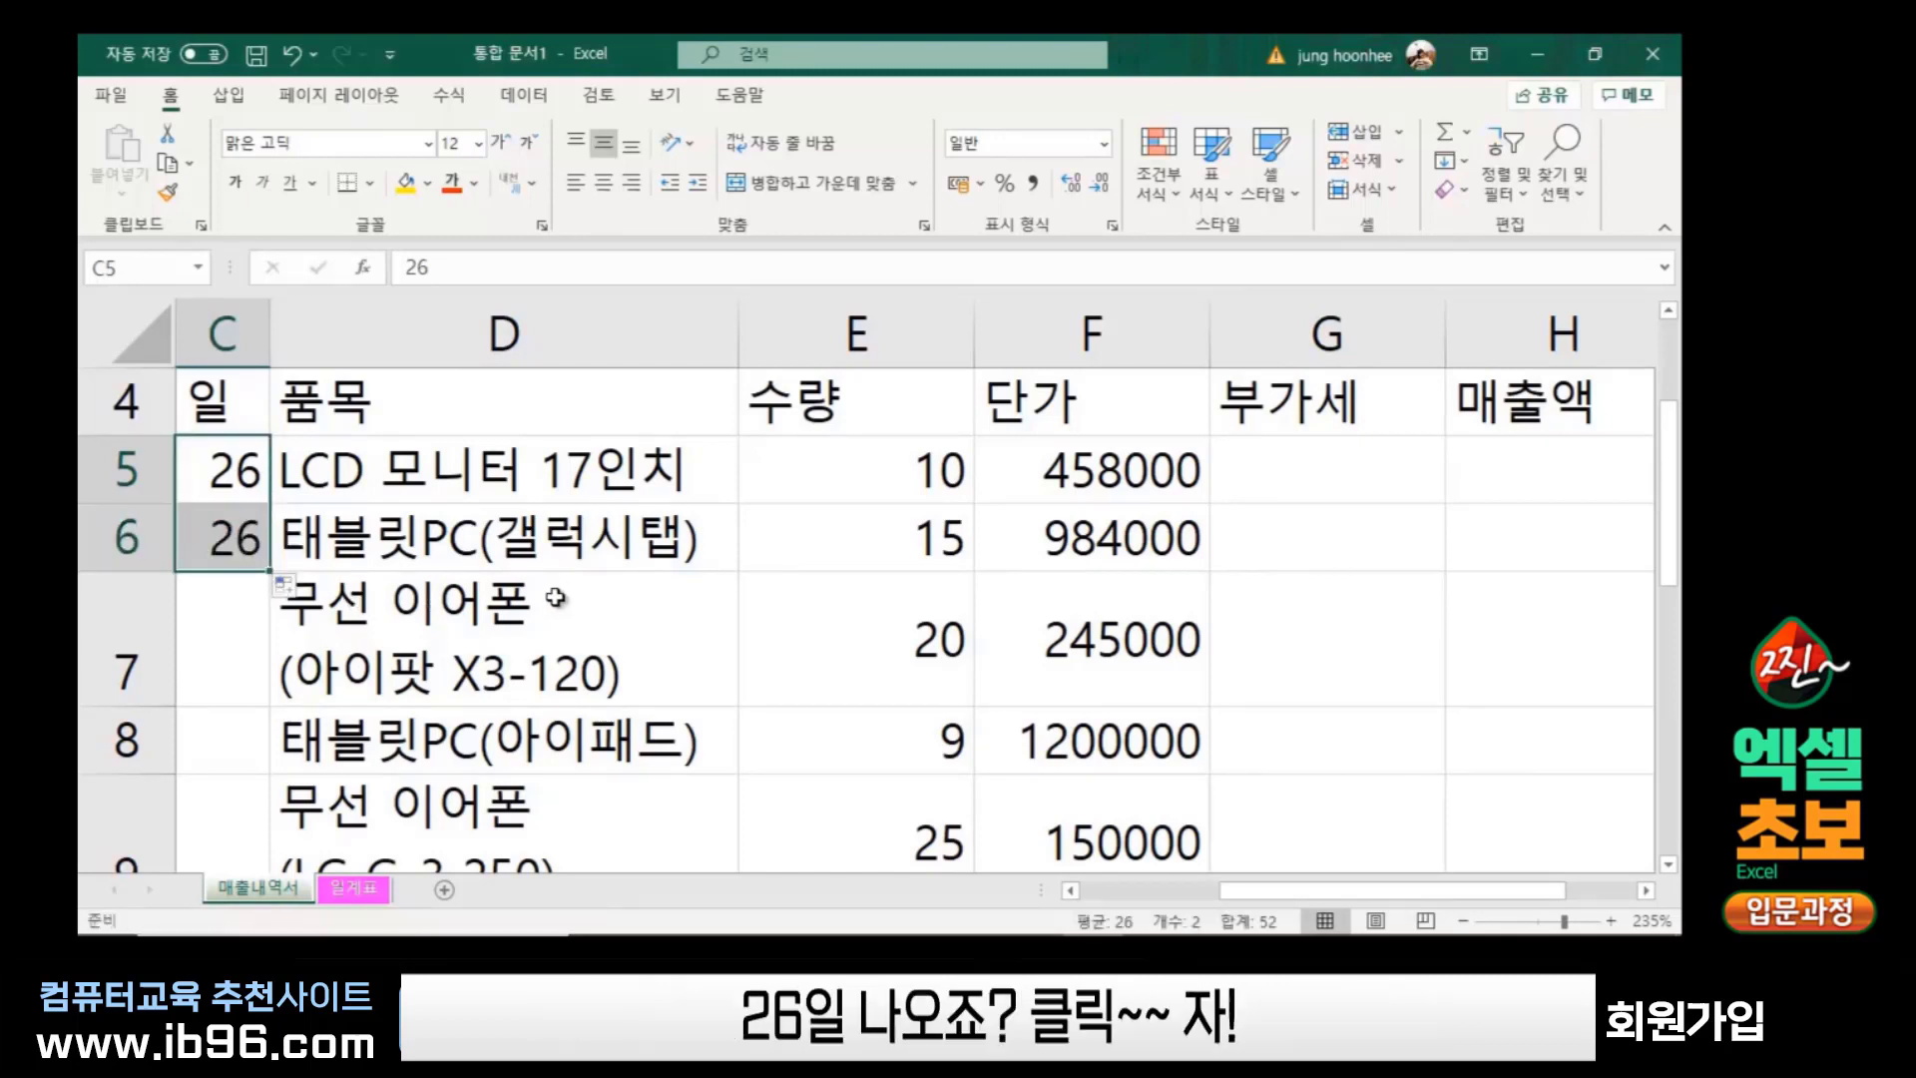
pyautogui.click(245, 539)
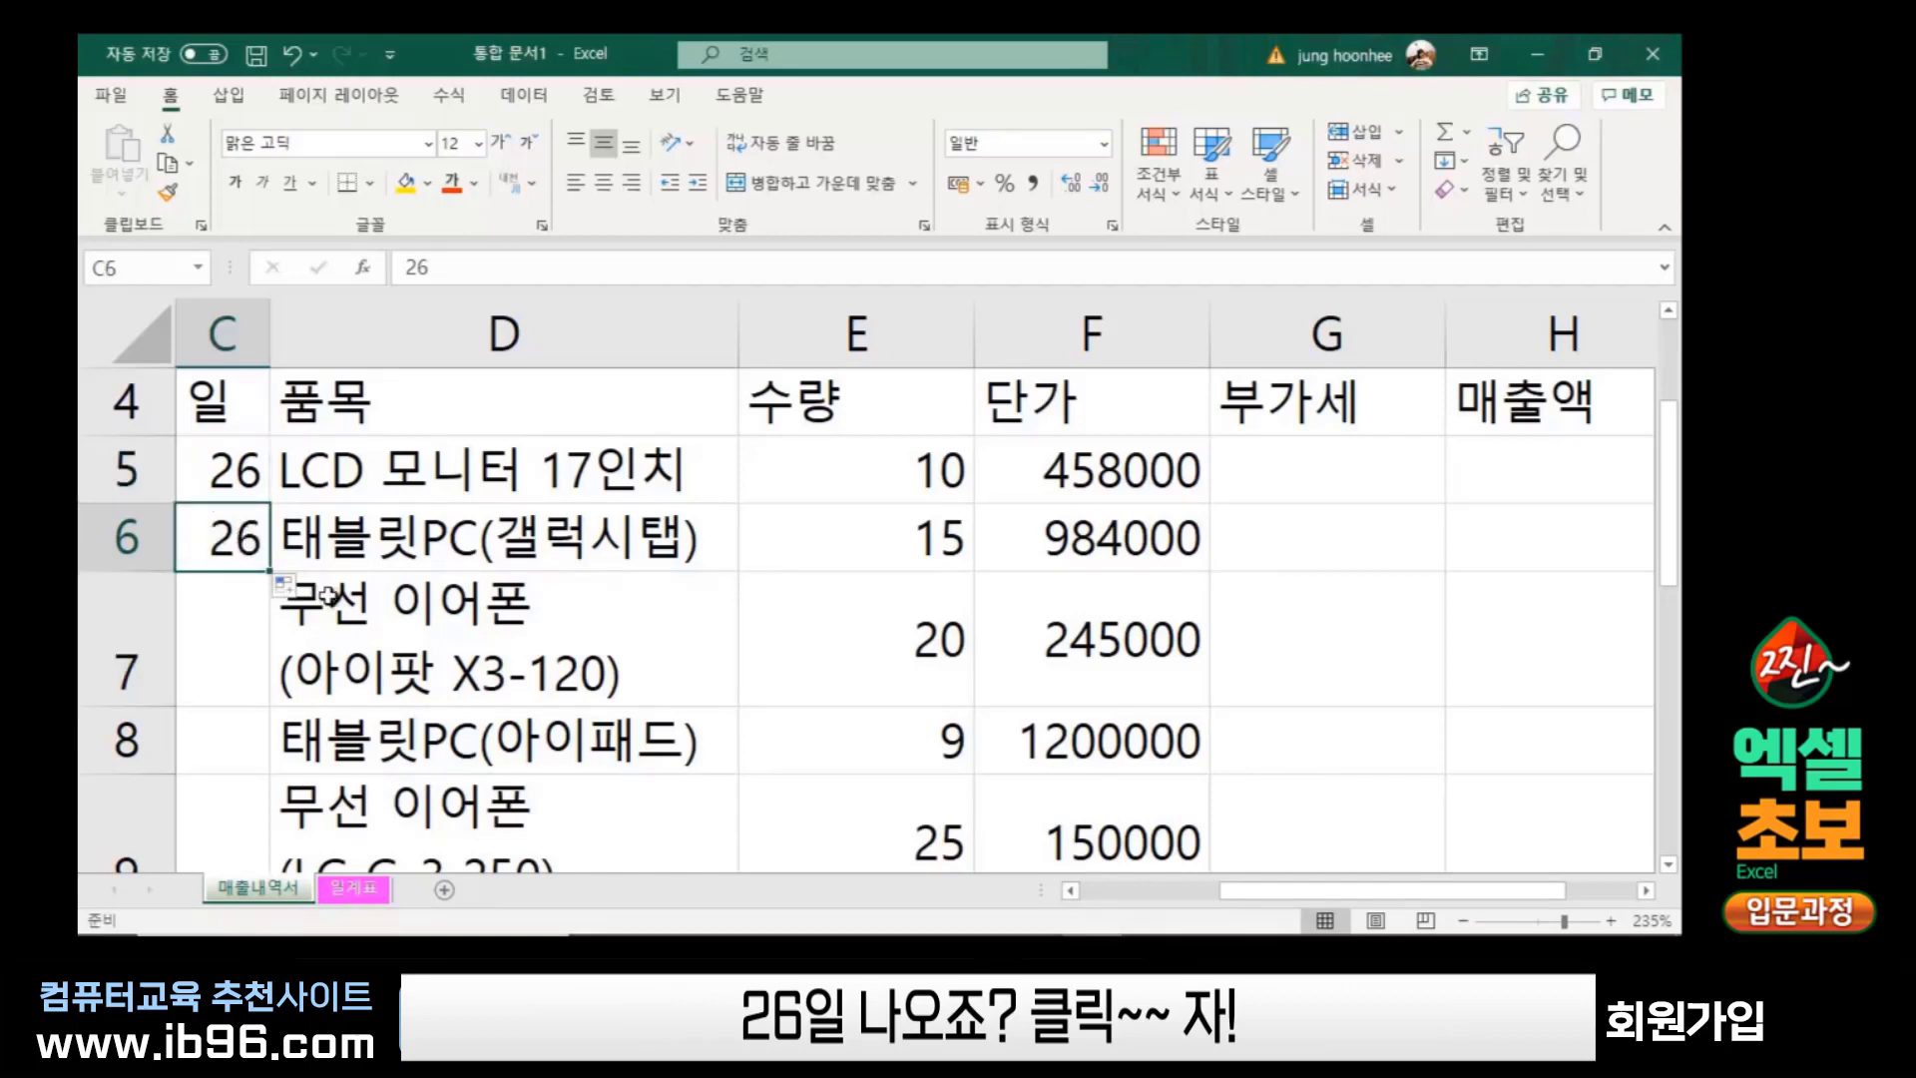
pyautogui.click(251, 649)
pyautogui.click(250, 542)
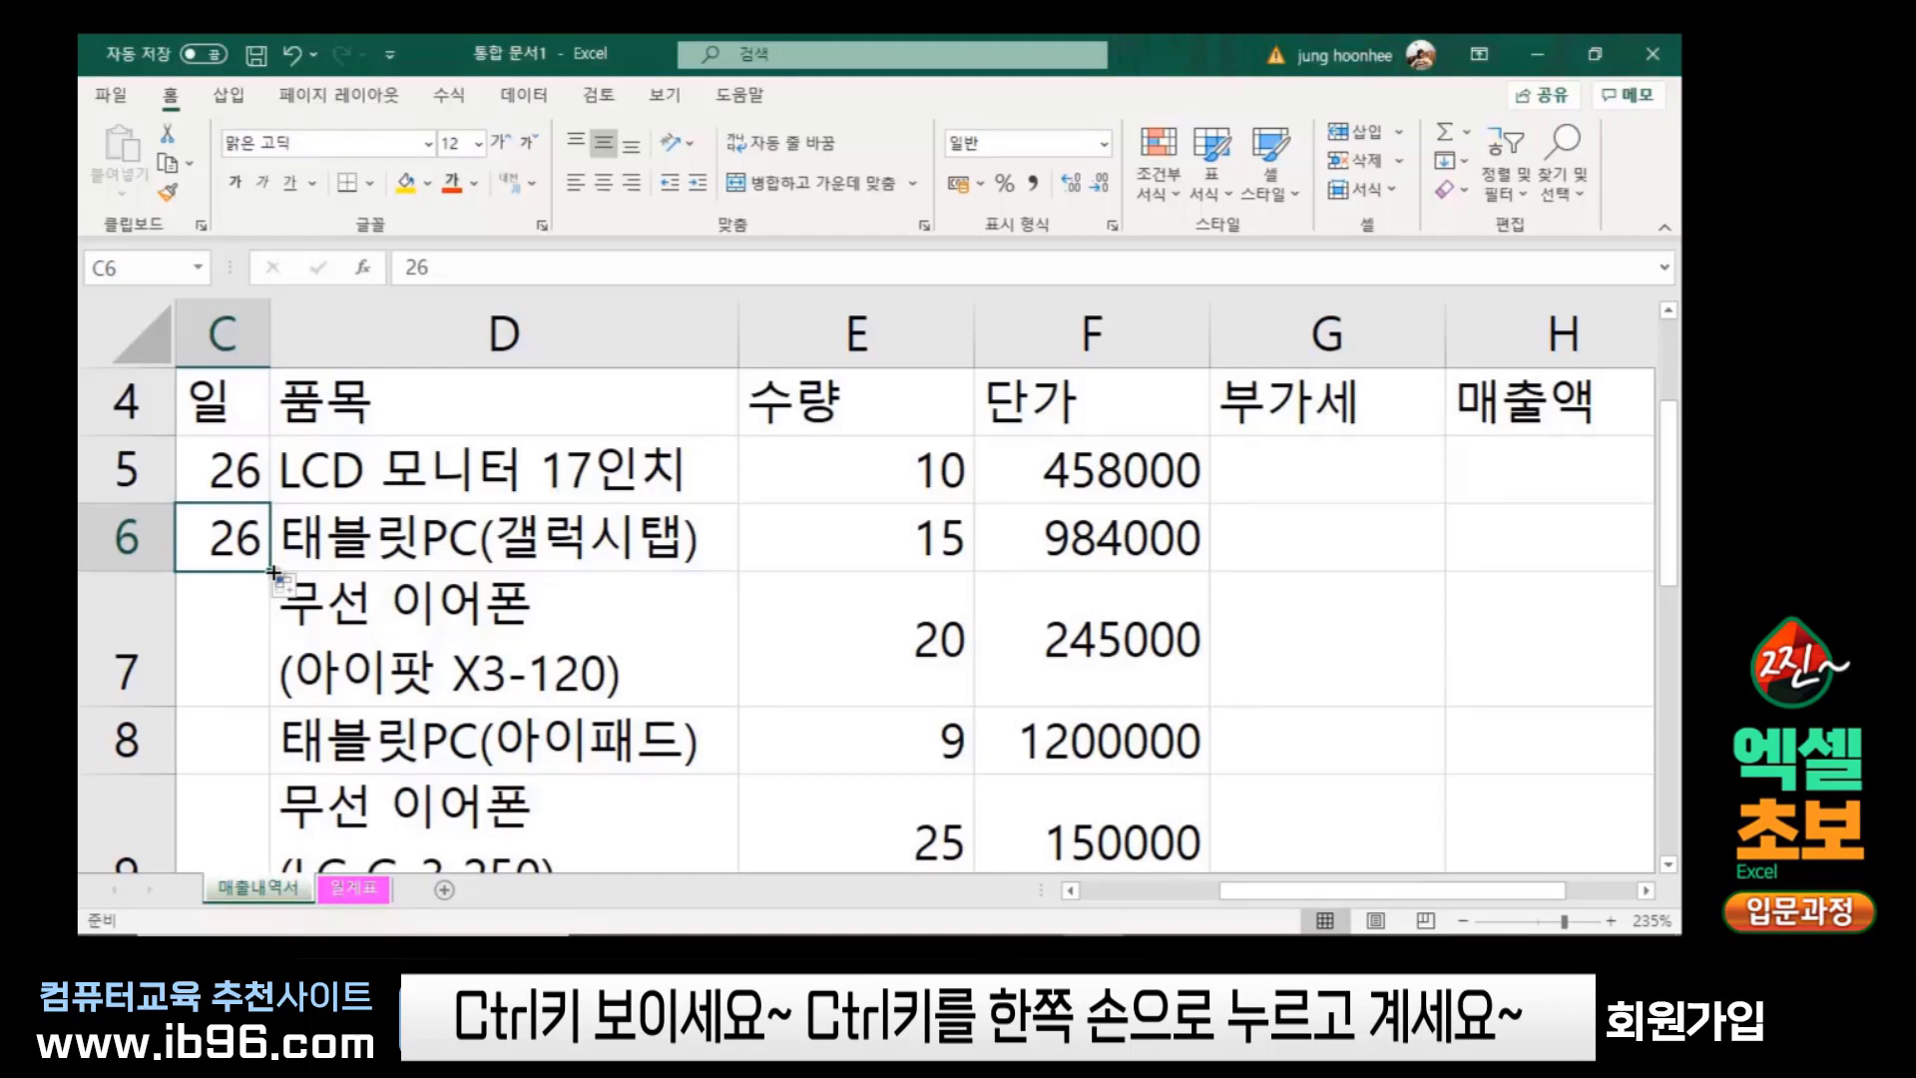
pyautogui.moveTo(275, 571); pyautogui.dragTo(249, 694)
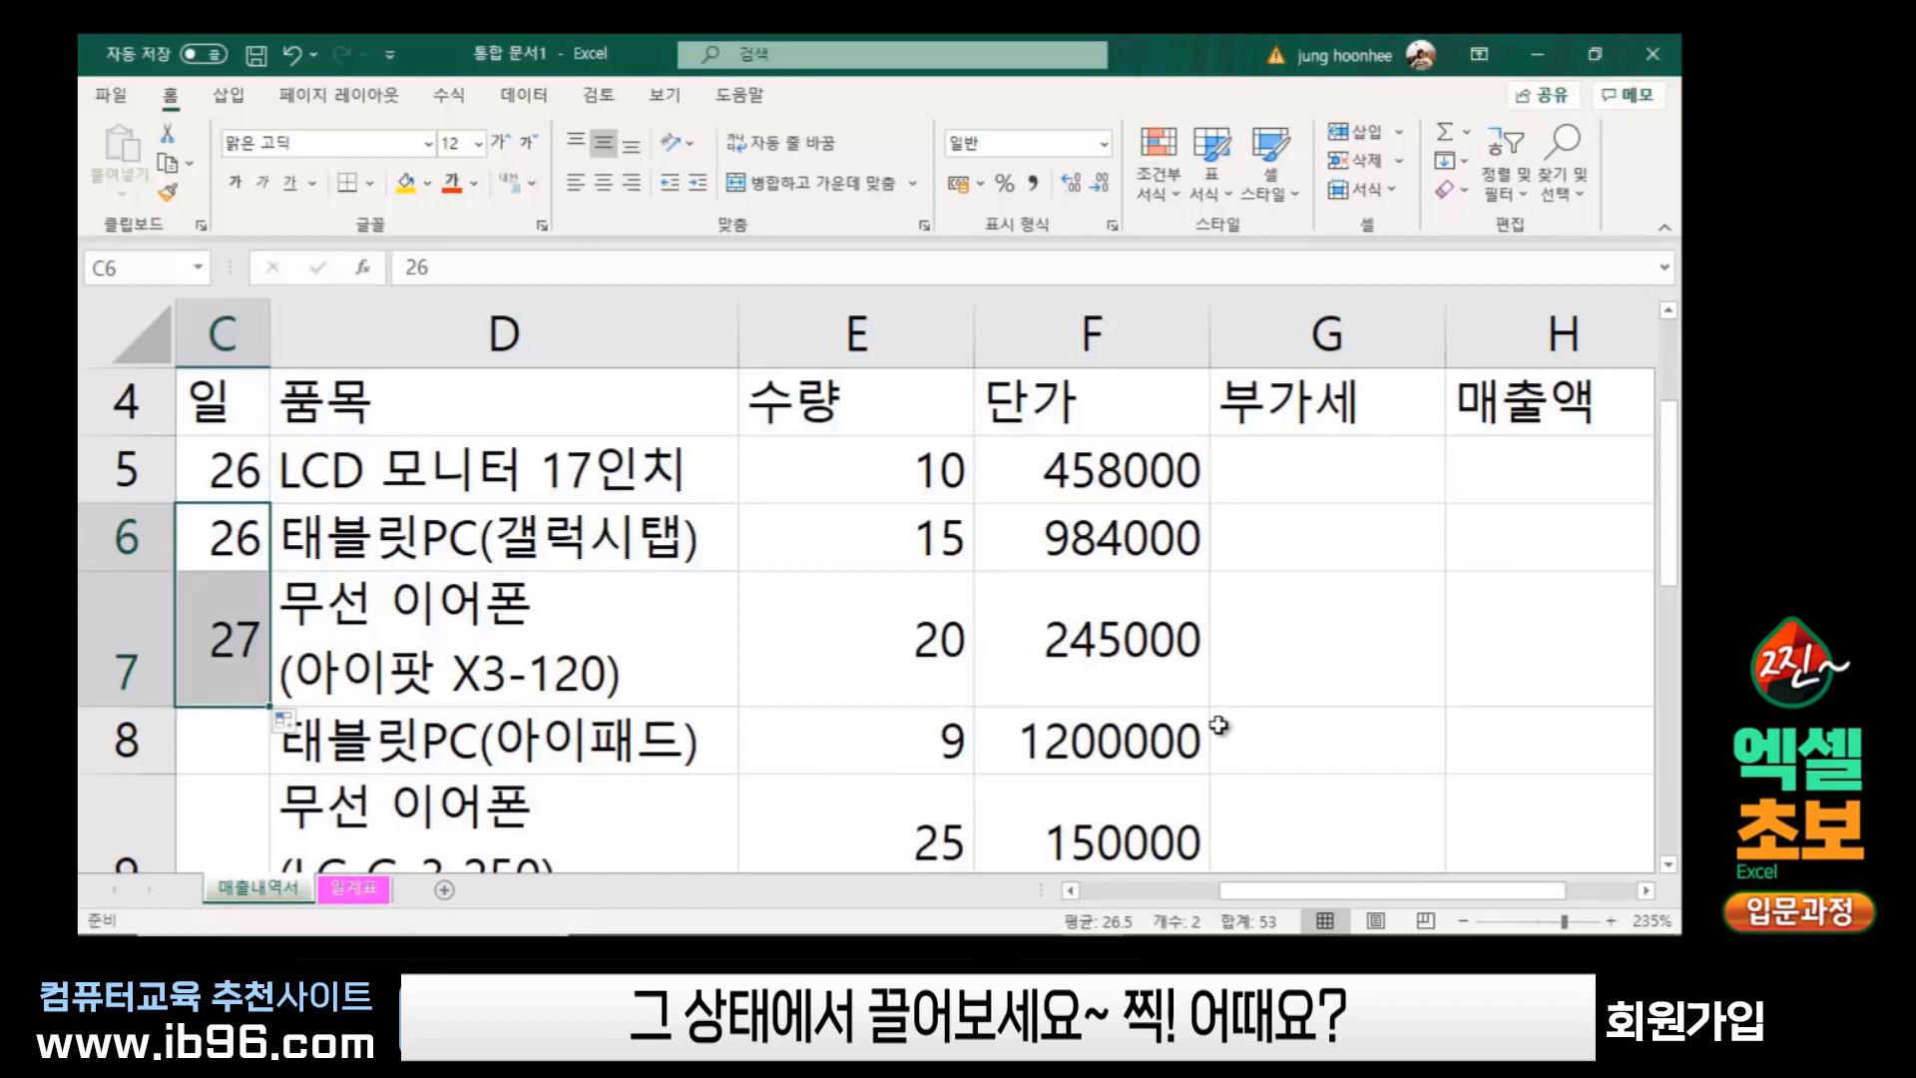
pyautogui.click(267, 646)
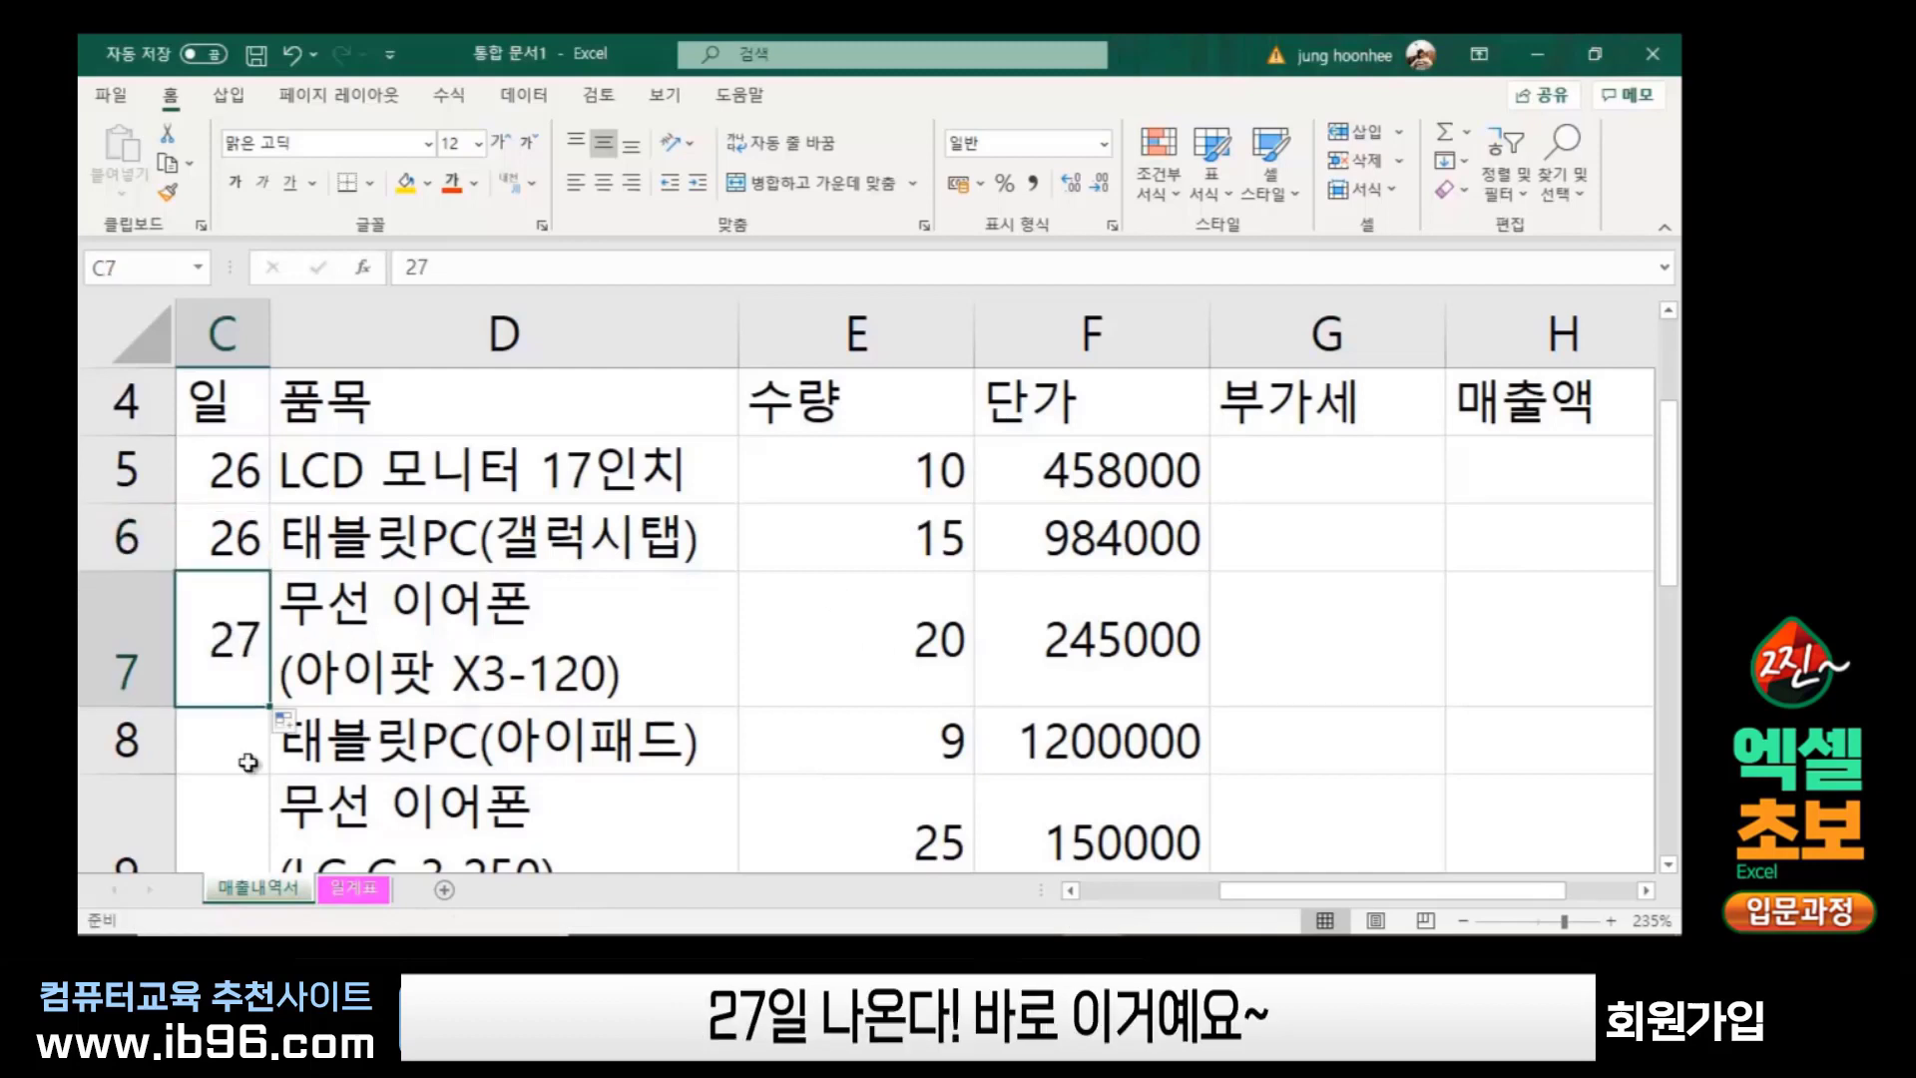
pyautogui.scroll(-1, 622, 645)
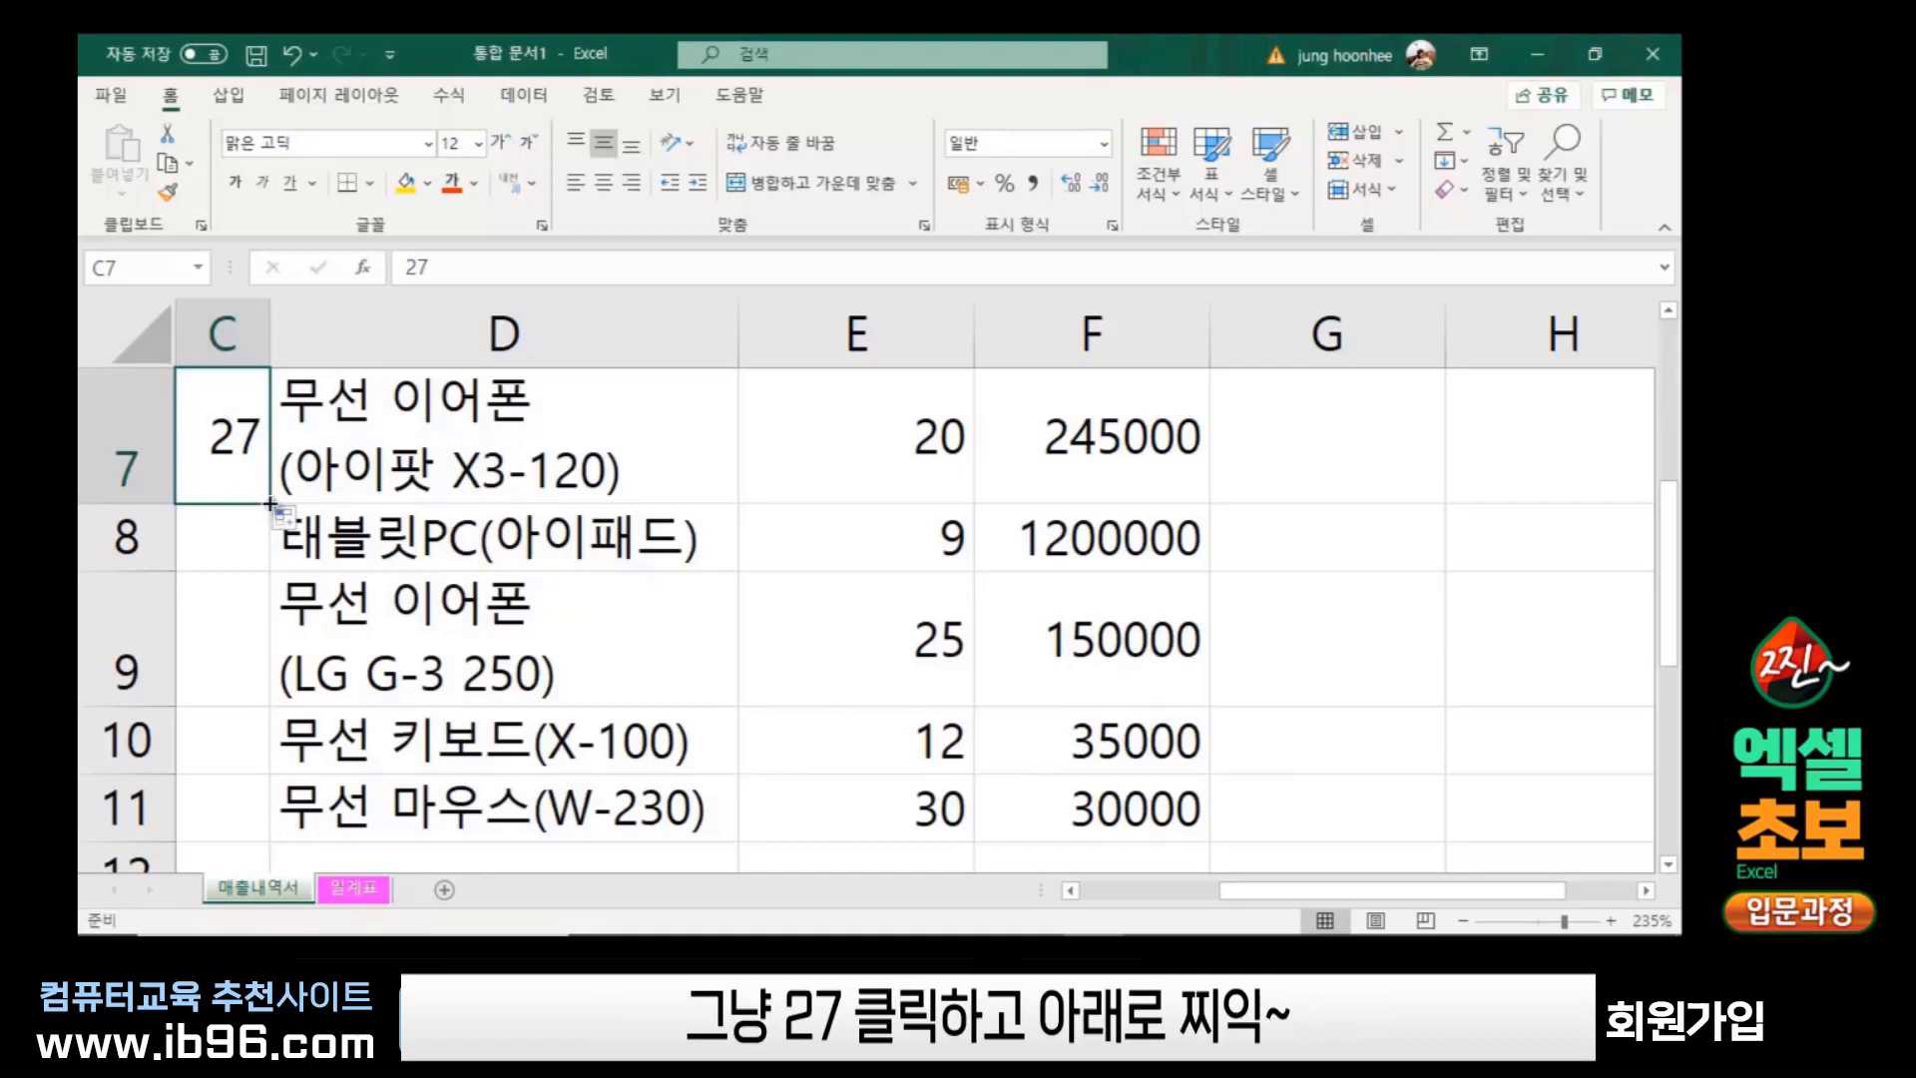
# Complete the day column with 27 in C8 and 28, 29, 30 in C9 through C11
pyautogui.moveTo(270, 502); pyautogui.dragTo(277, 567)
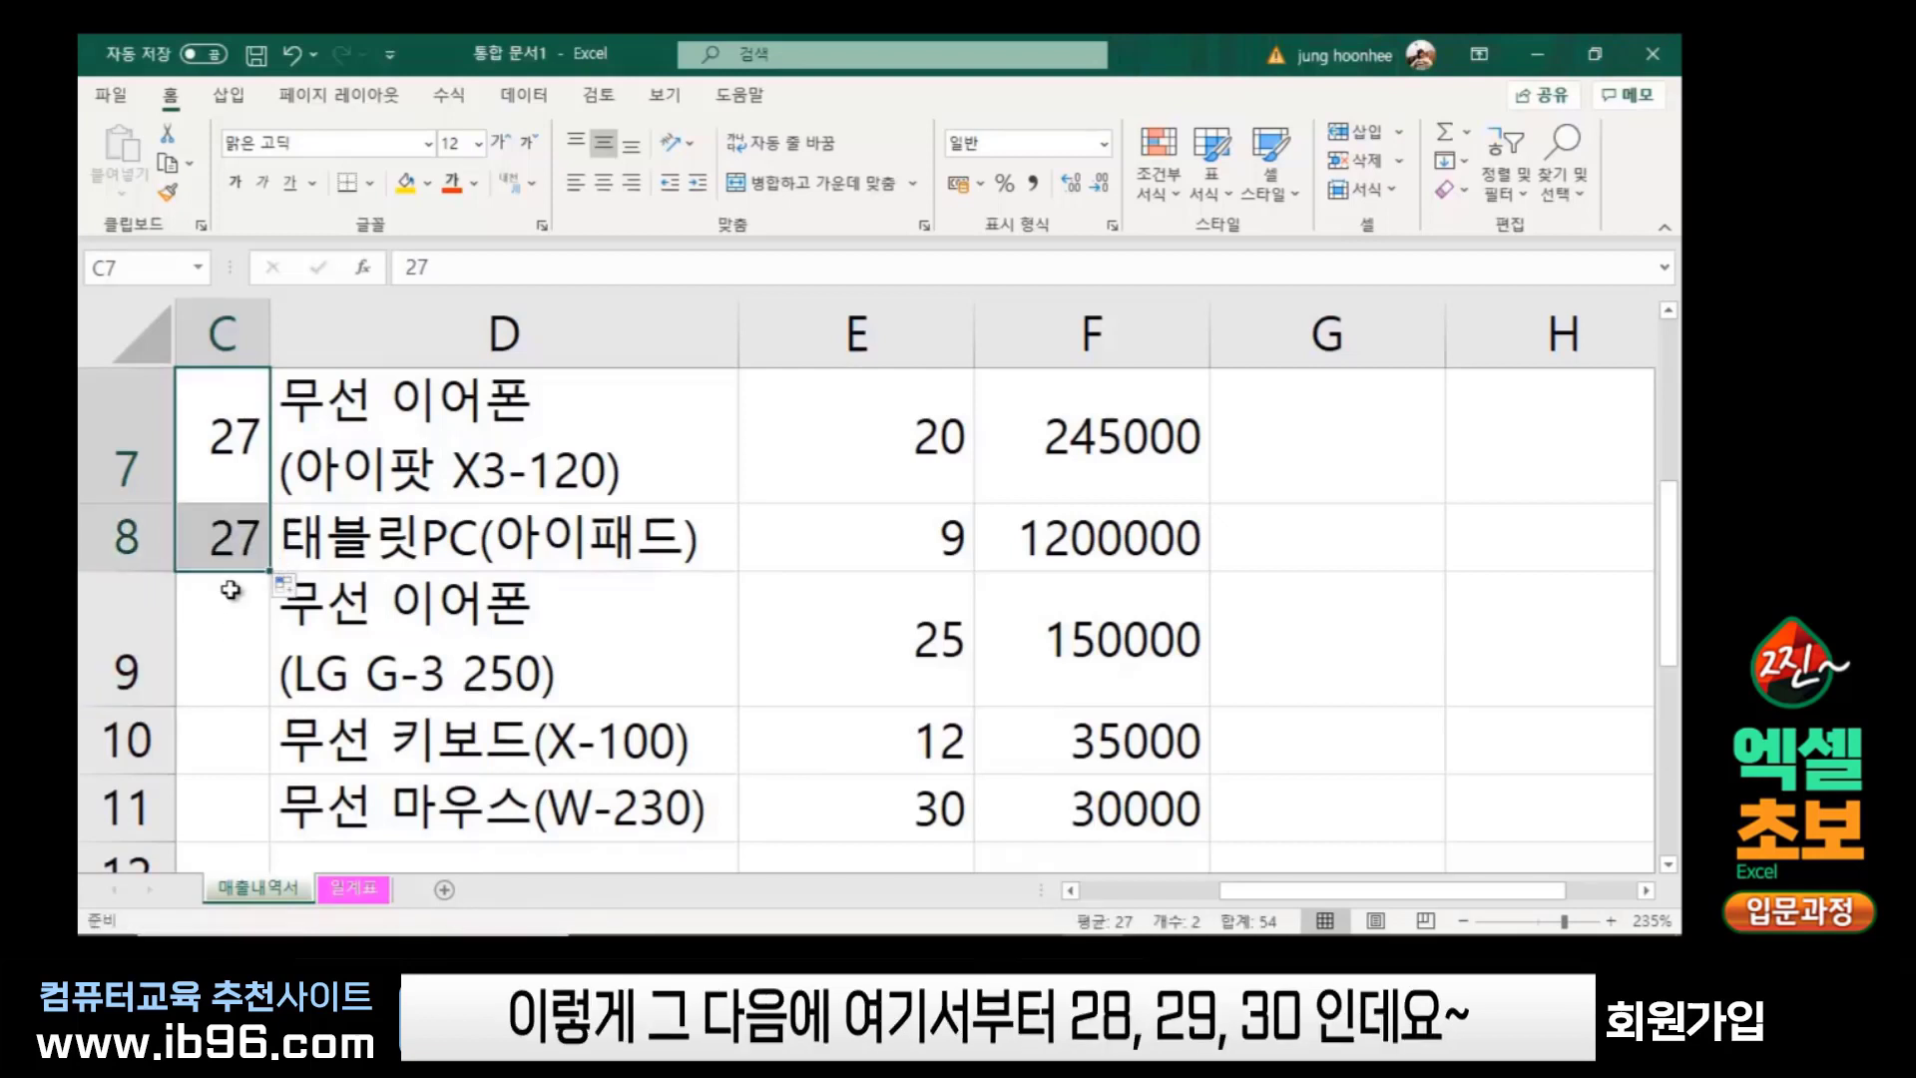
pyautogui.click(222, 654)
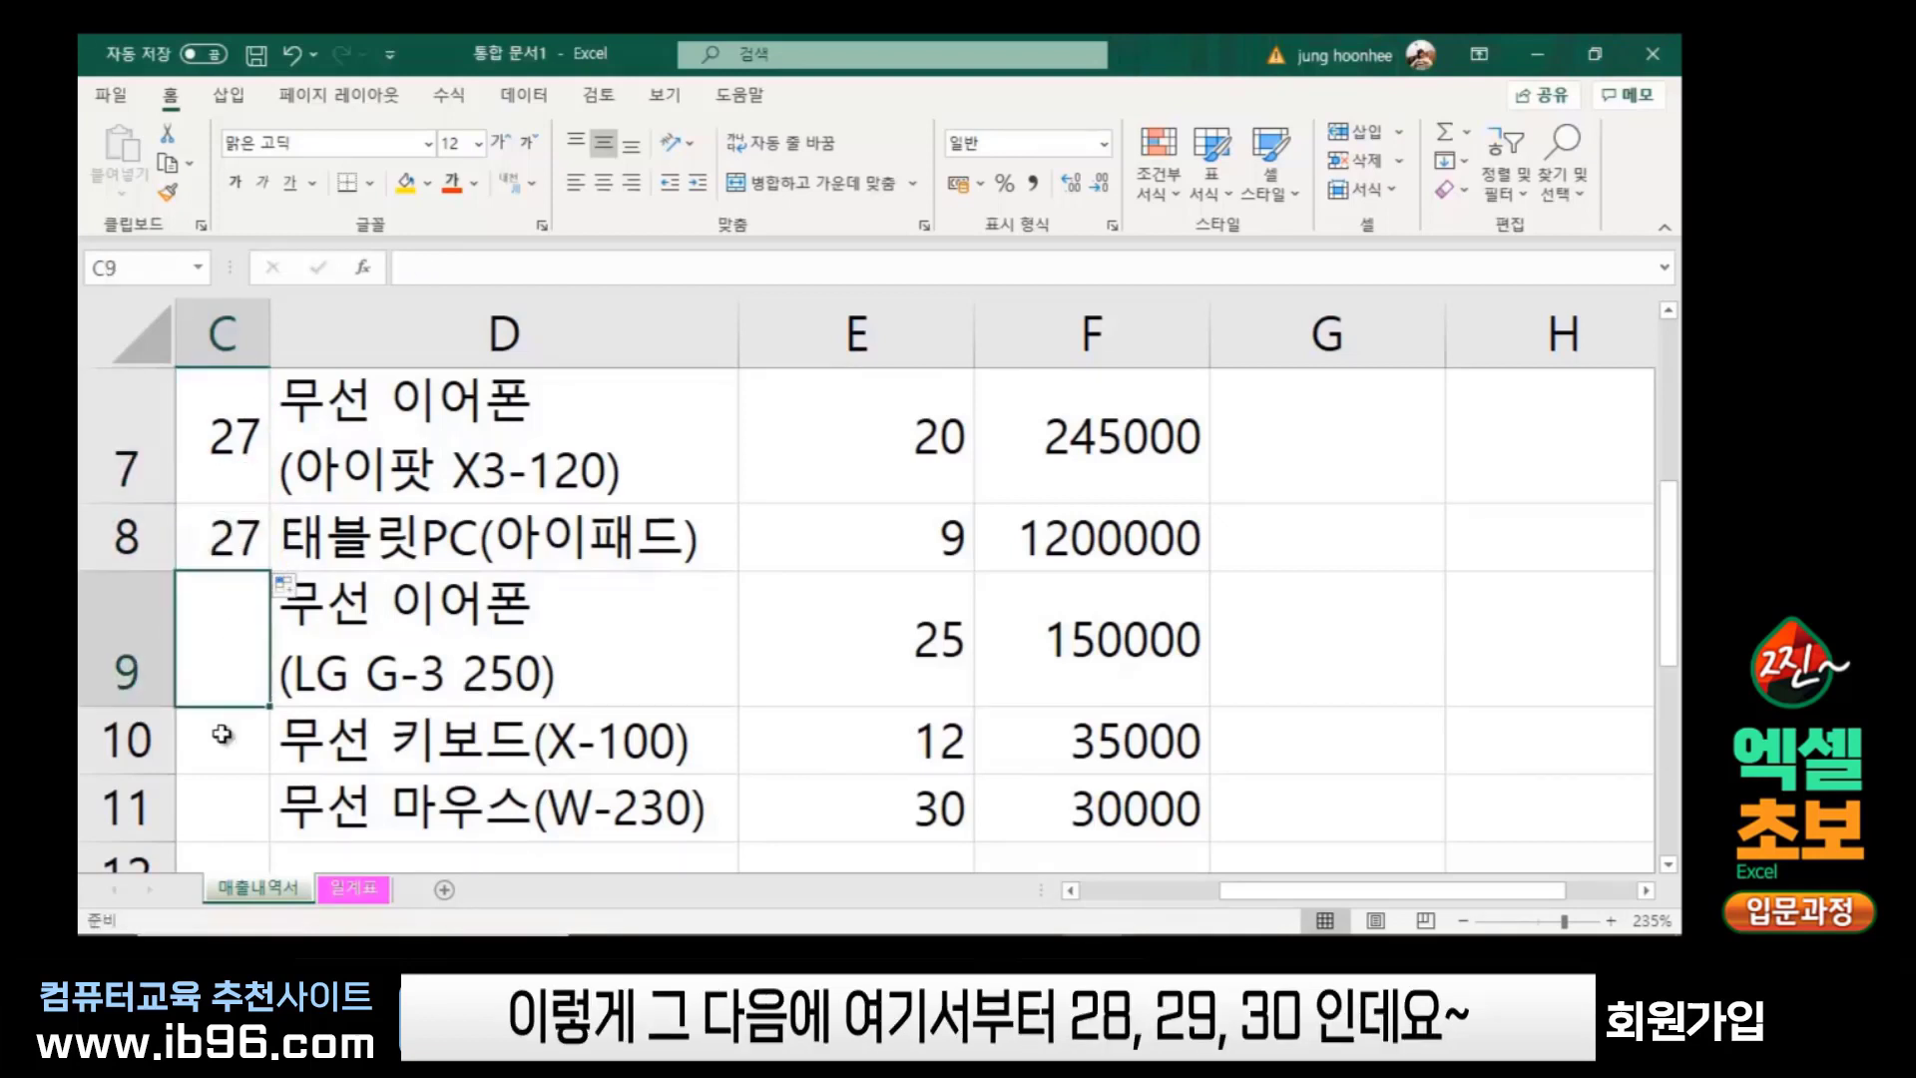
pyautogui.click(221, 734)
pyautogui.click(223, 782)
pyautogui.click(229, 539)
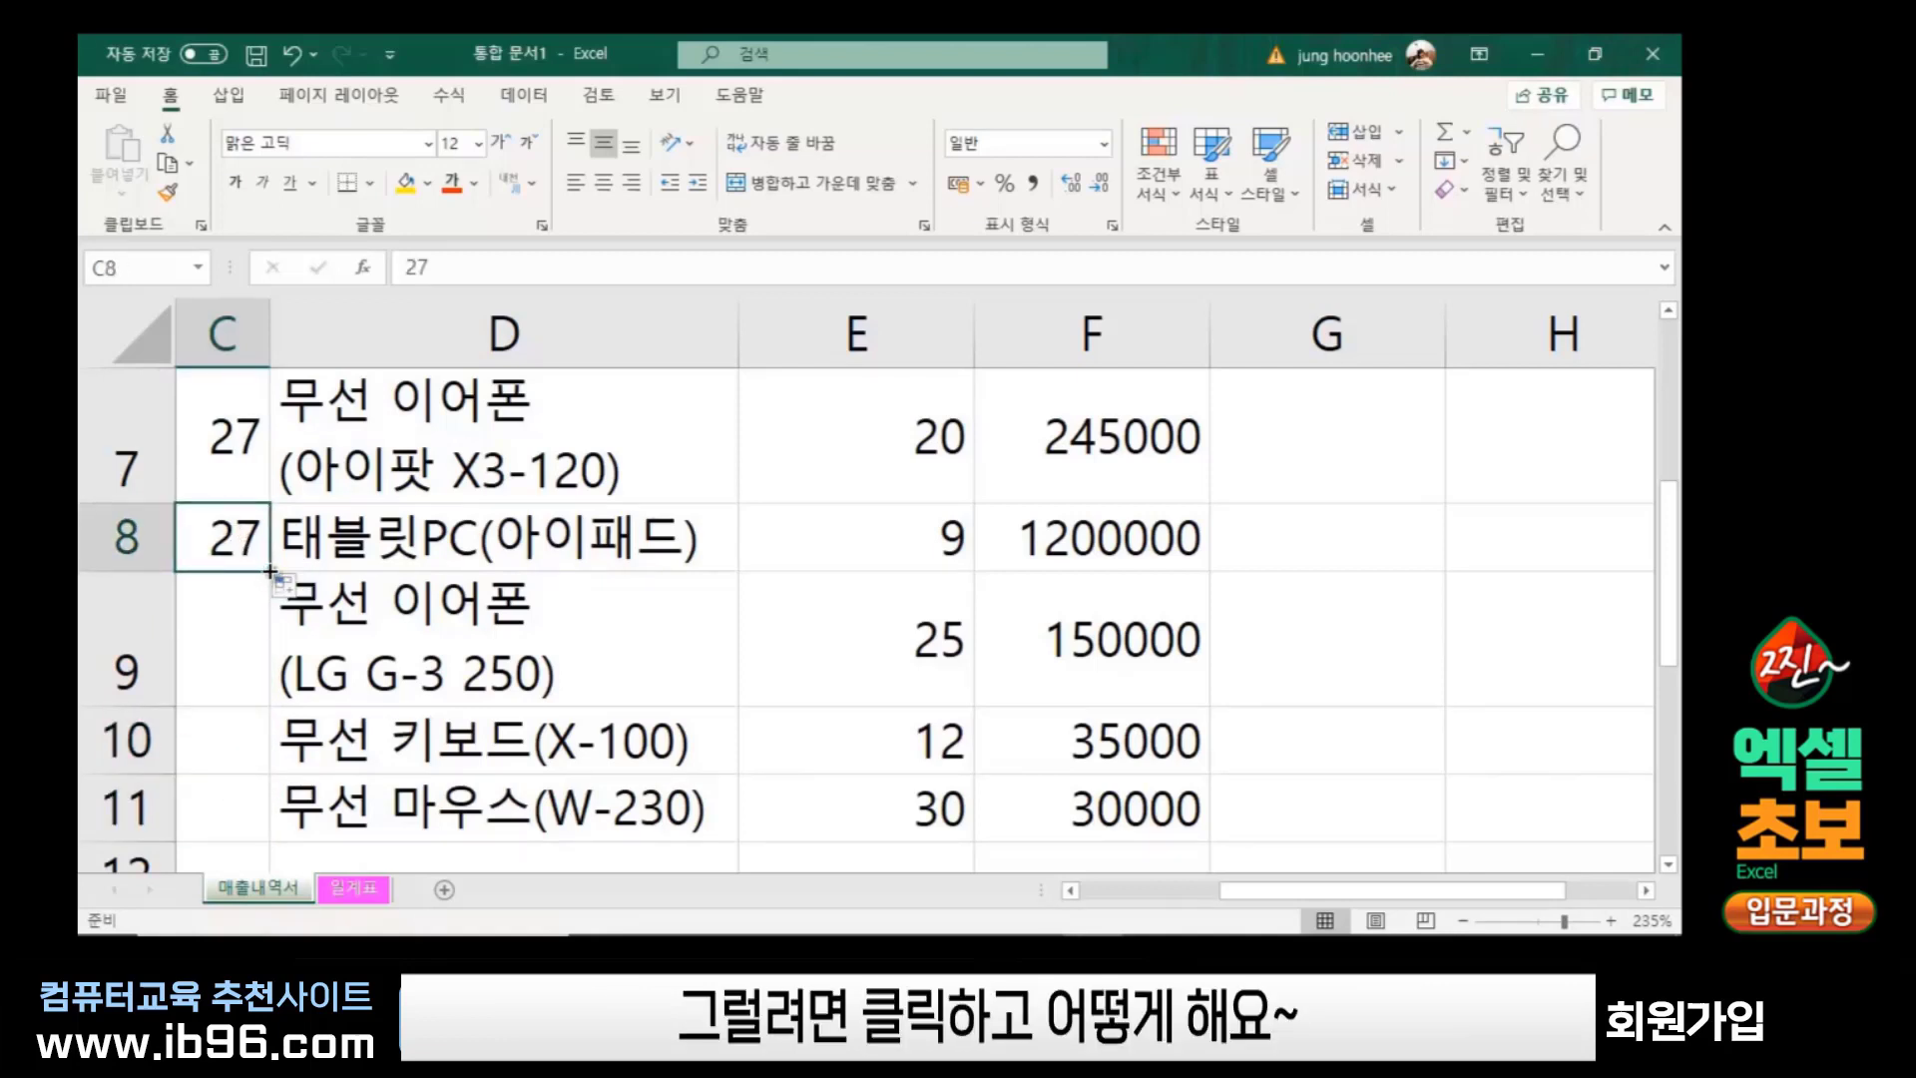
pyautogui.moveTo(270, 569); pyautogui.dragTo(271, 844)
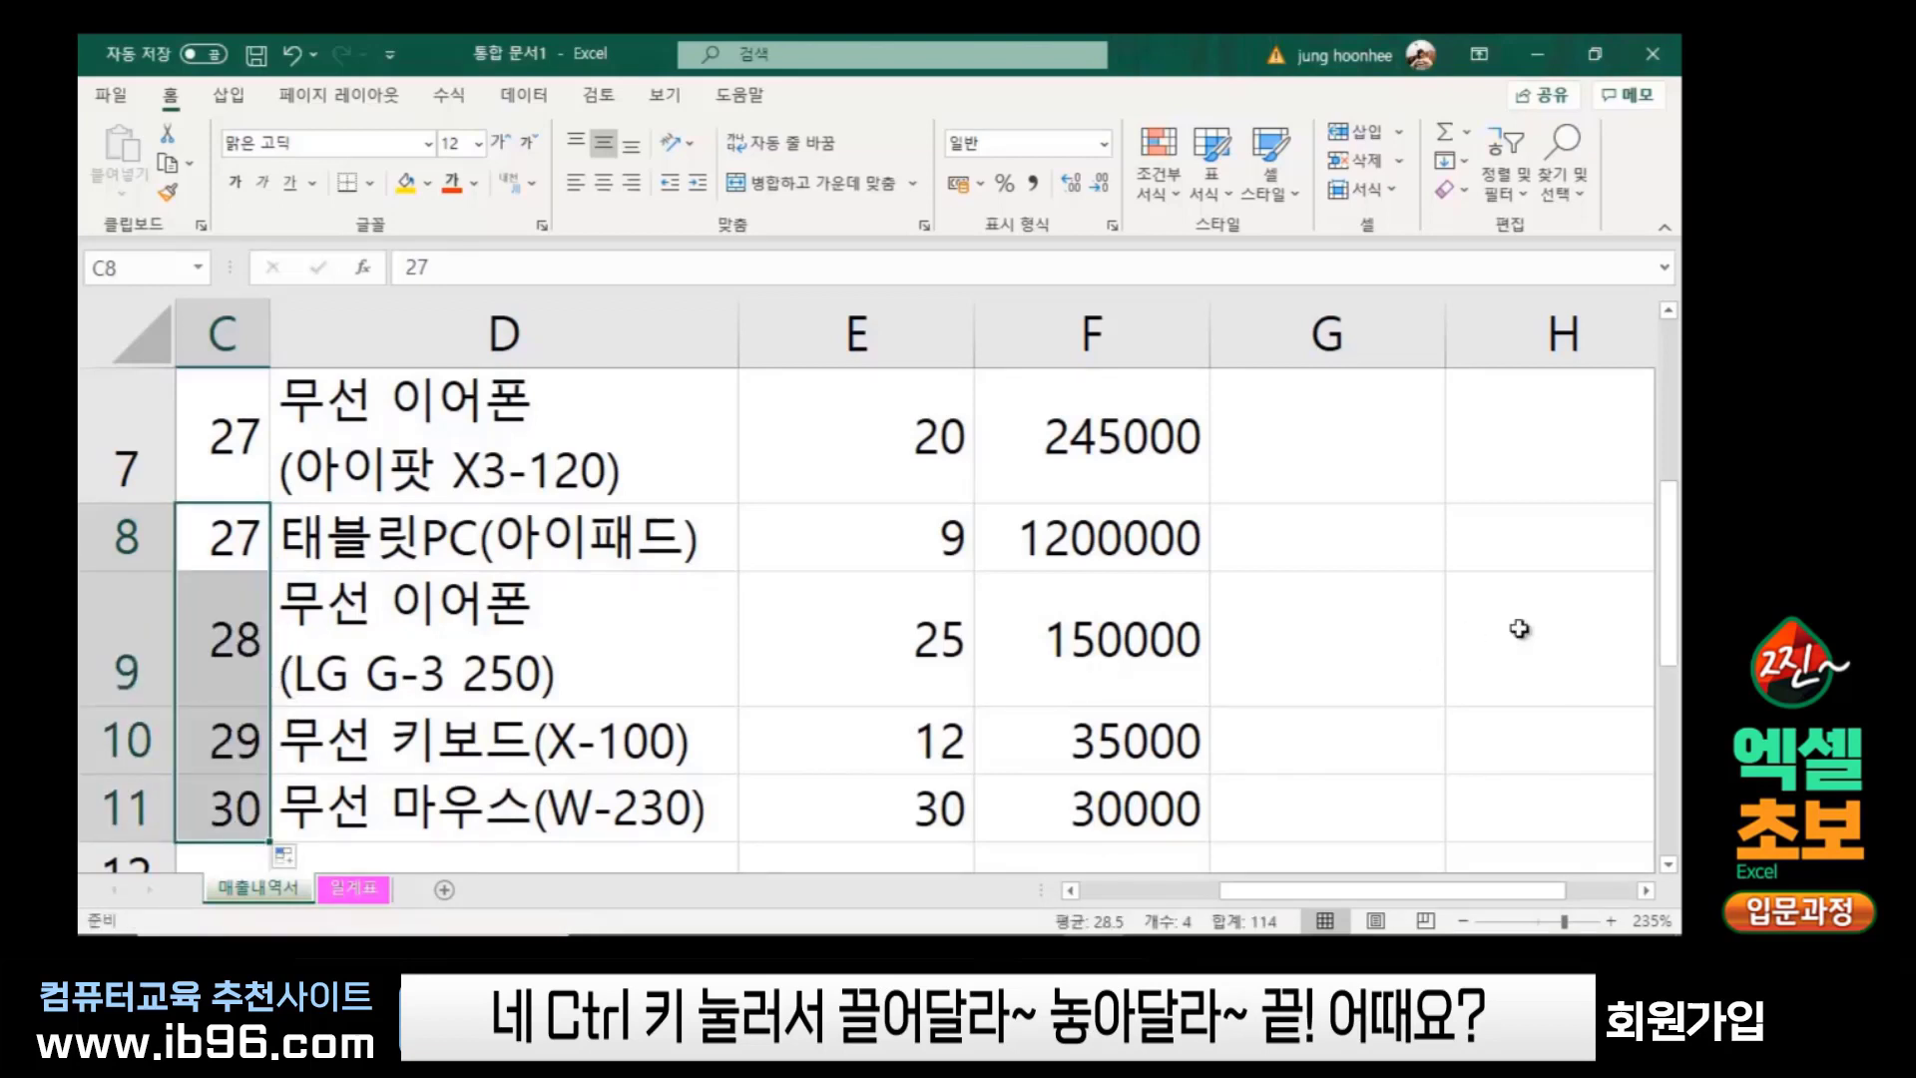
pyautogui.click(1477, 626)
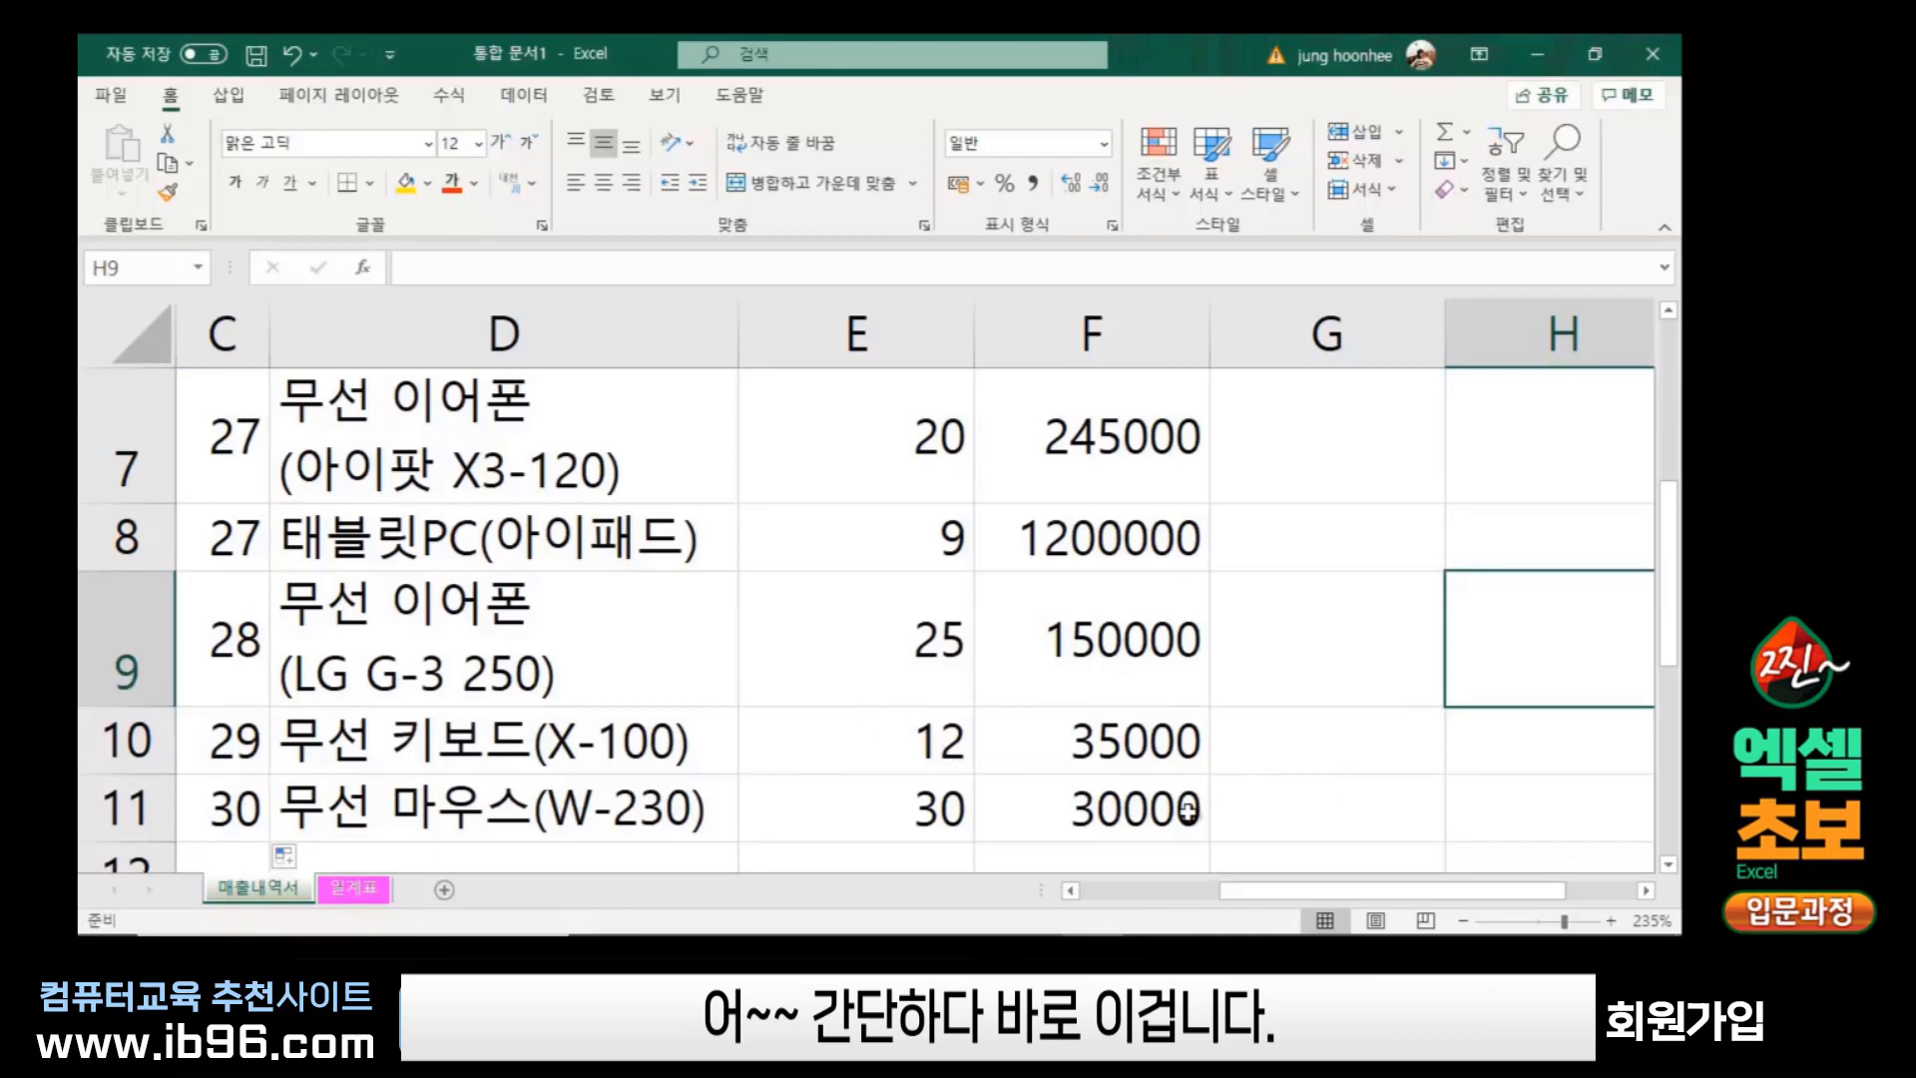
pyautogui.keyDown('ctrl'); pyautogui.scroll(-1, 673, 496); pyautogui.keyUp('ctrl')
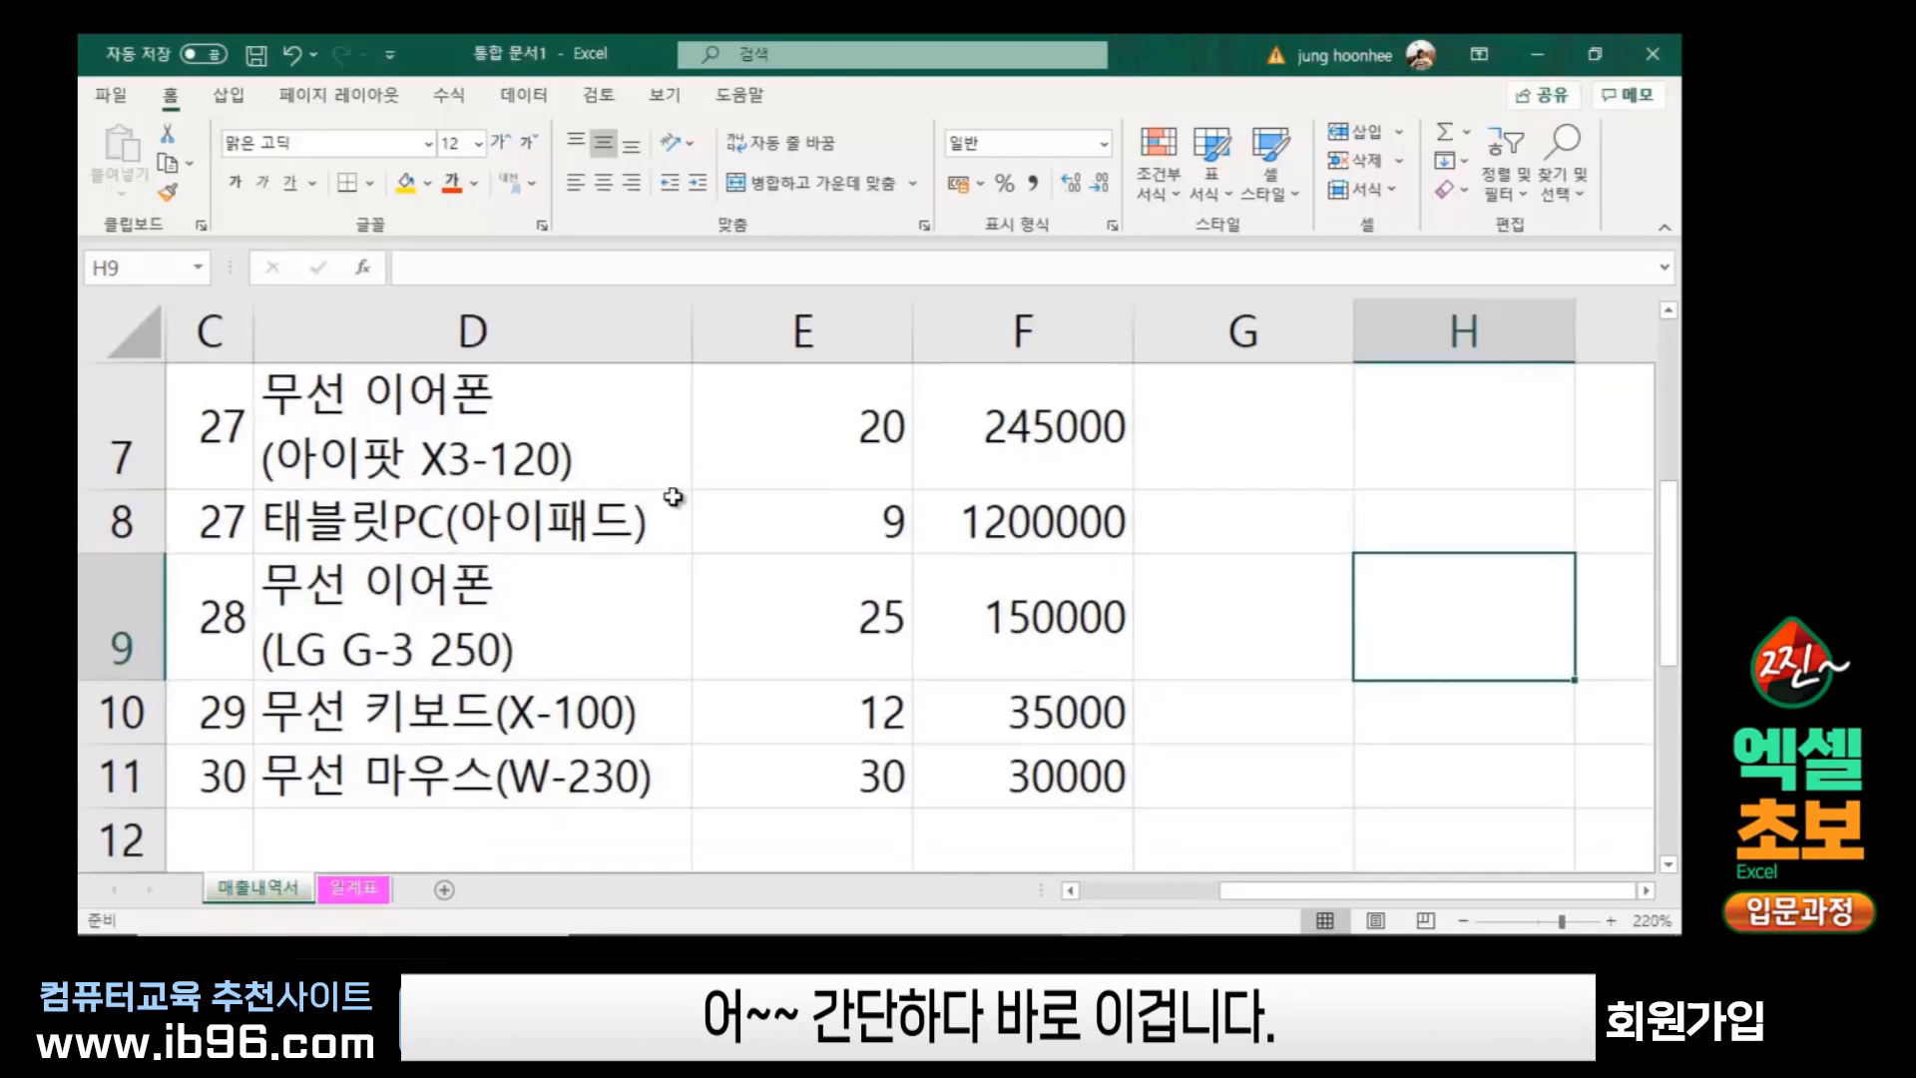
pyautogui.keyDown('ctrl'); pyautogui.scroll(-2, 674, 496); pyautogui.keyUp('ctrl')
pyautogui.keyDown('ctrl'); pyautogui.scroll(-1, 674, 496); pyautogui.keyUp('ctrl')
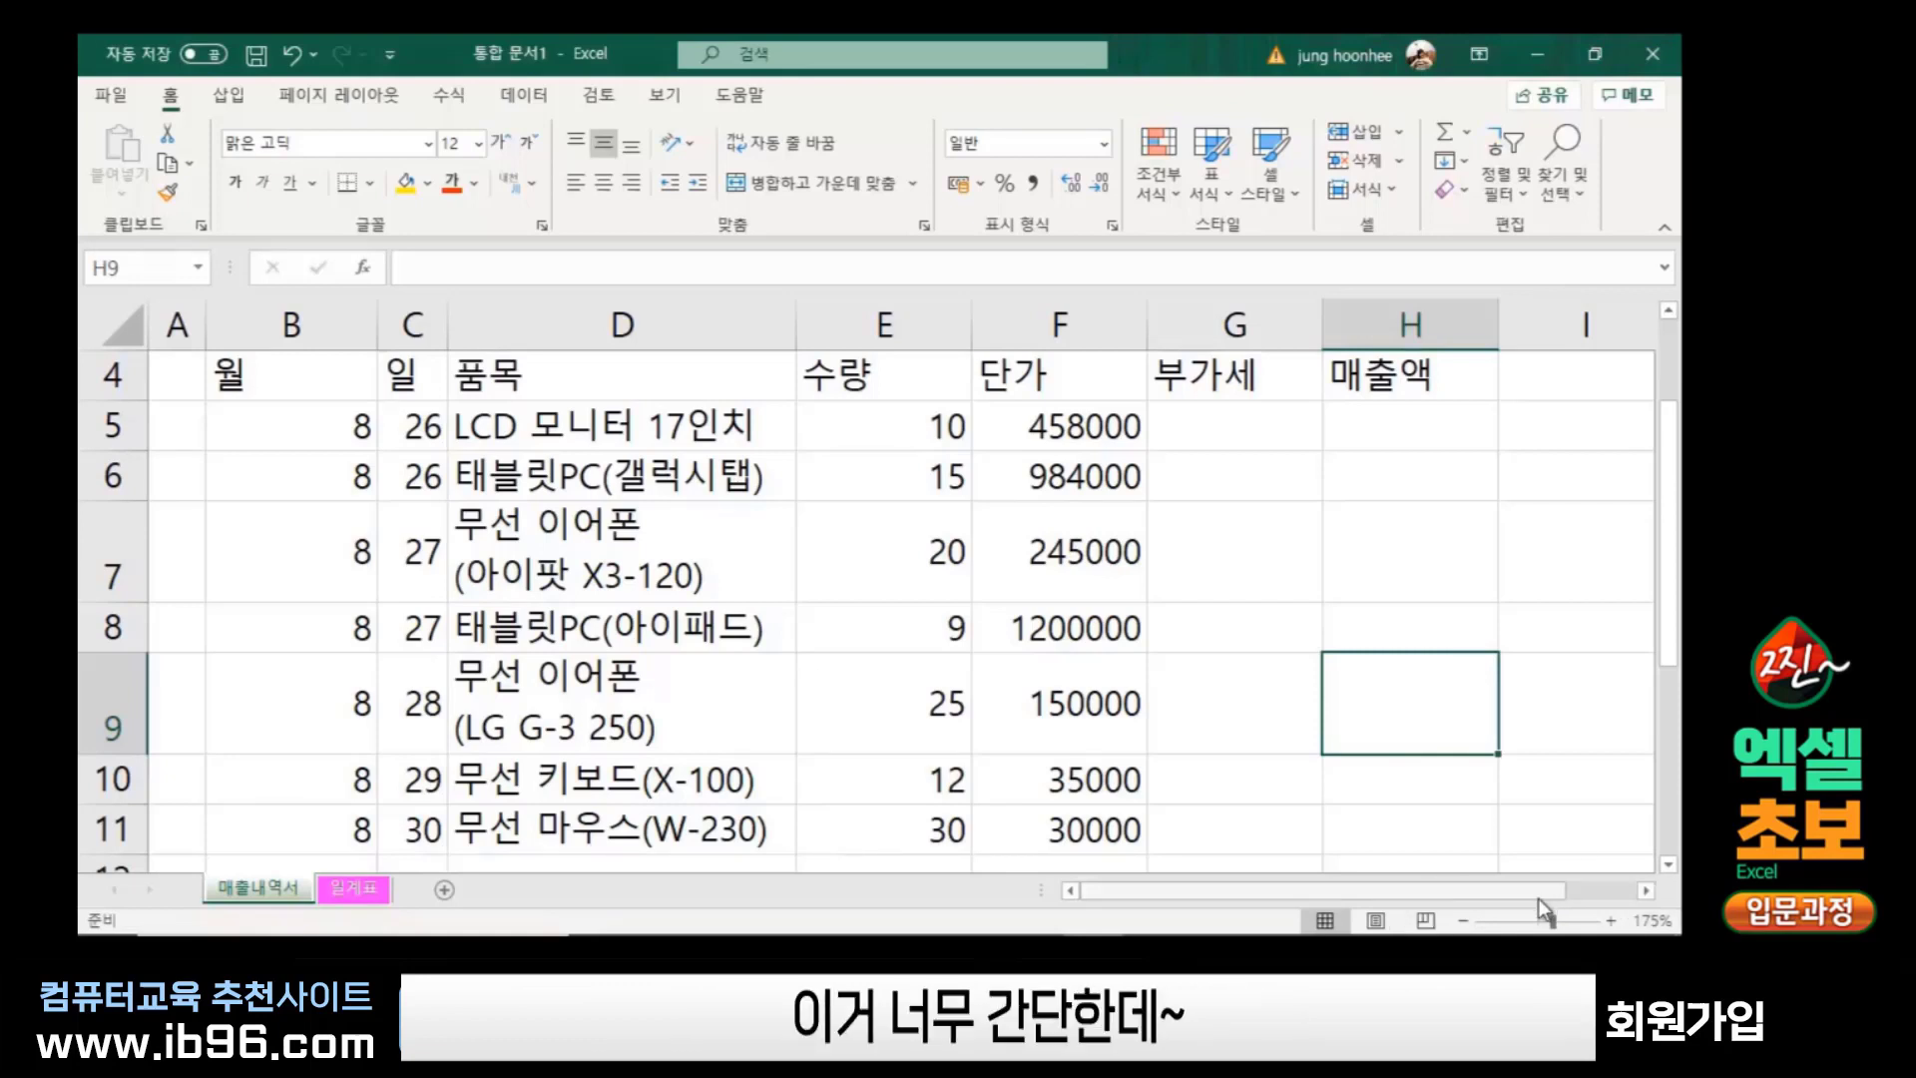
# Review the 458000 unit price in F5 against the empty 부가세 (VAT) column G
pyautogui.moveTo(1538, 898); pyautogui.dragTo(1625, 900)
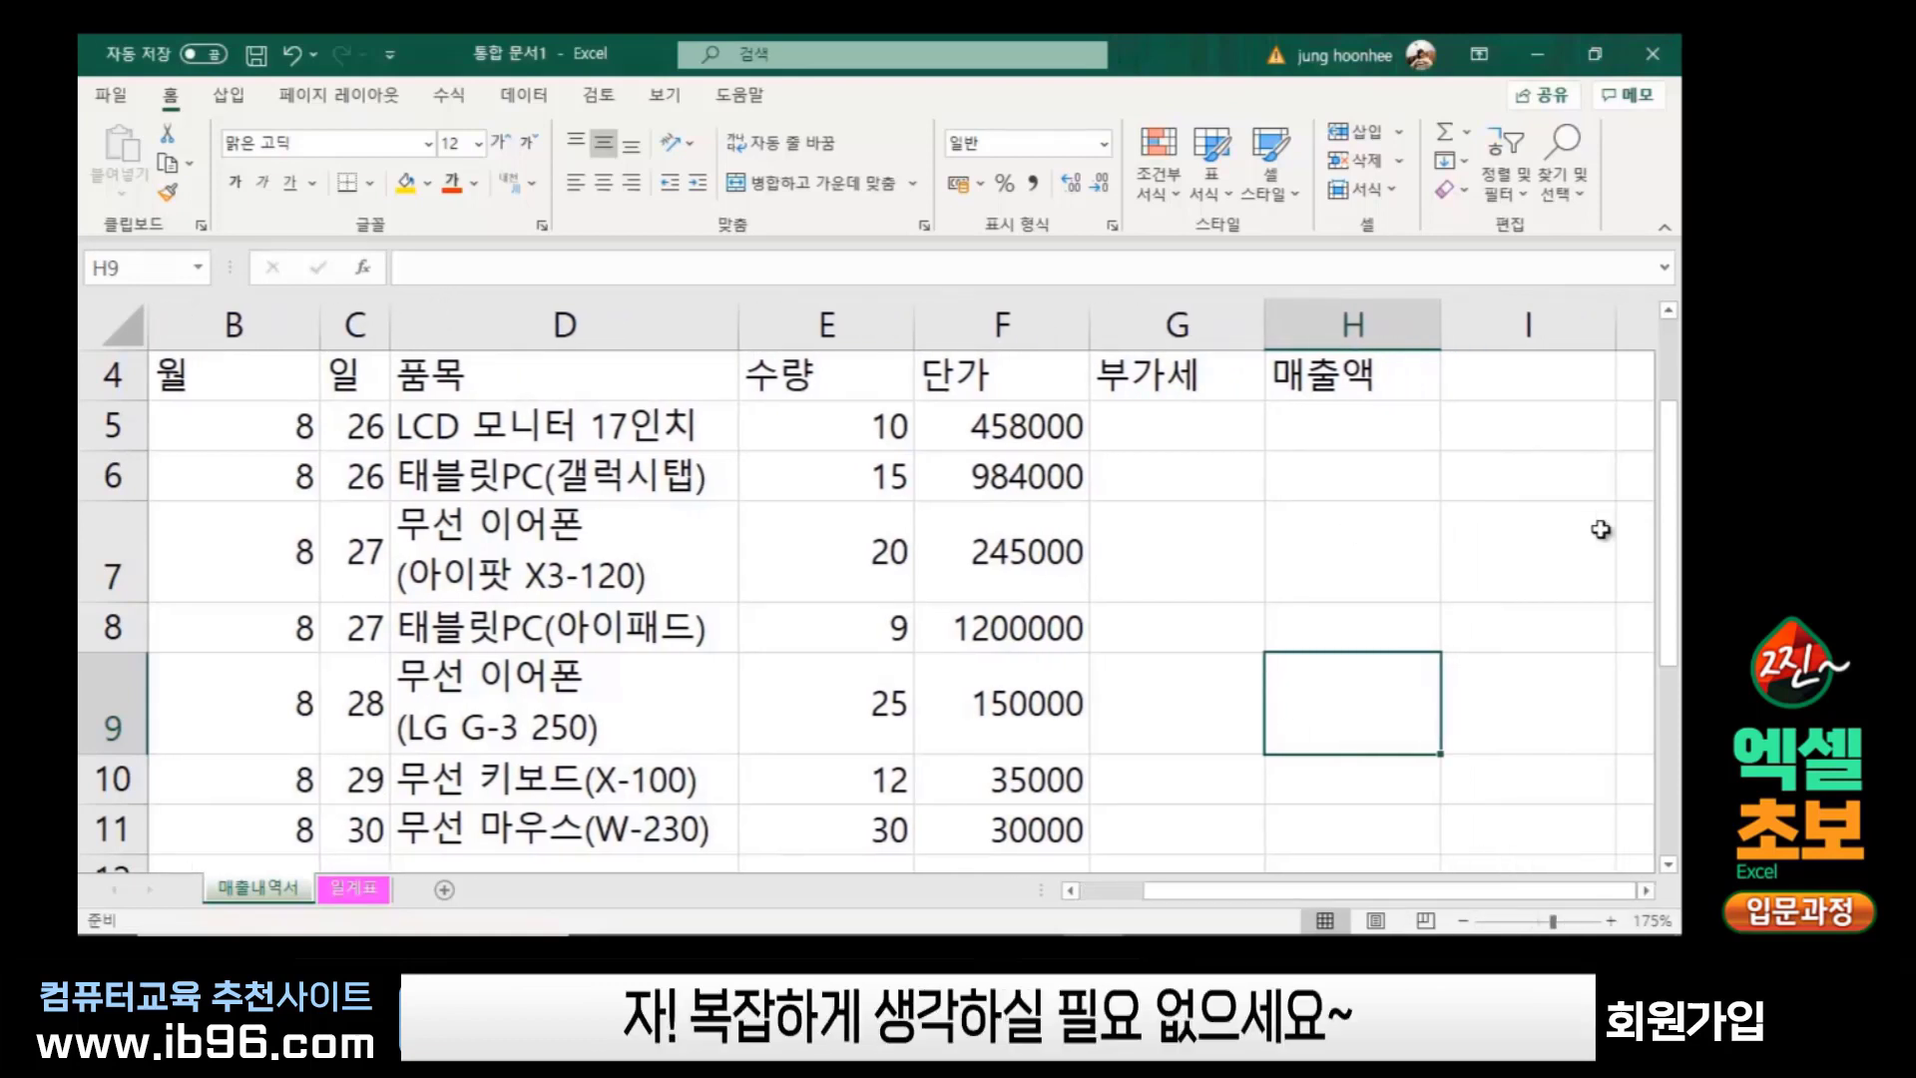
pyautogui.click(1432, 559)
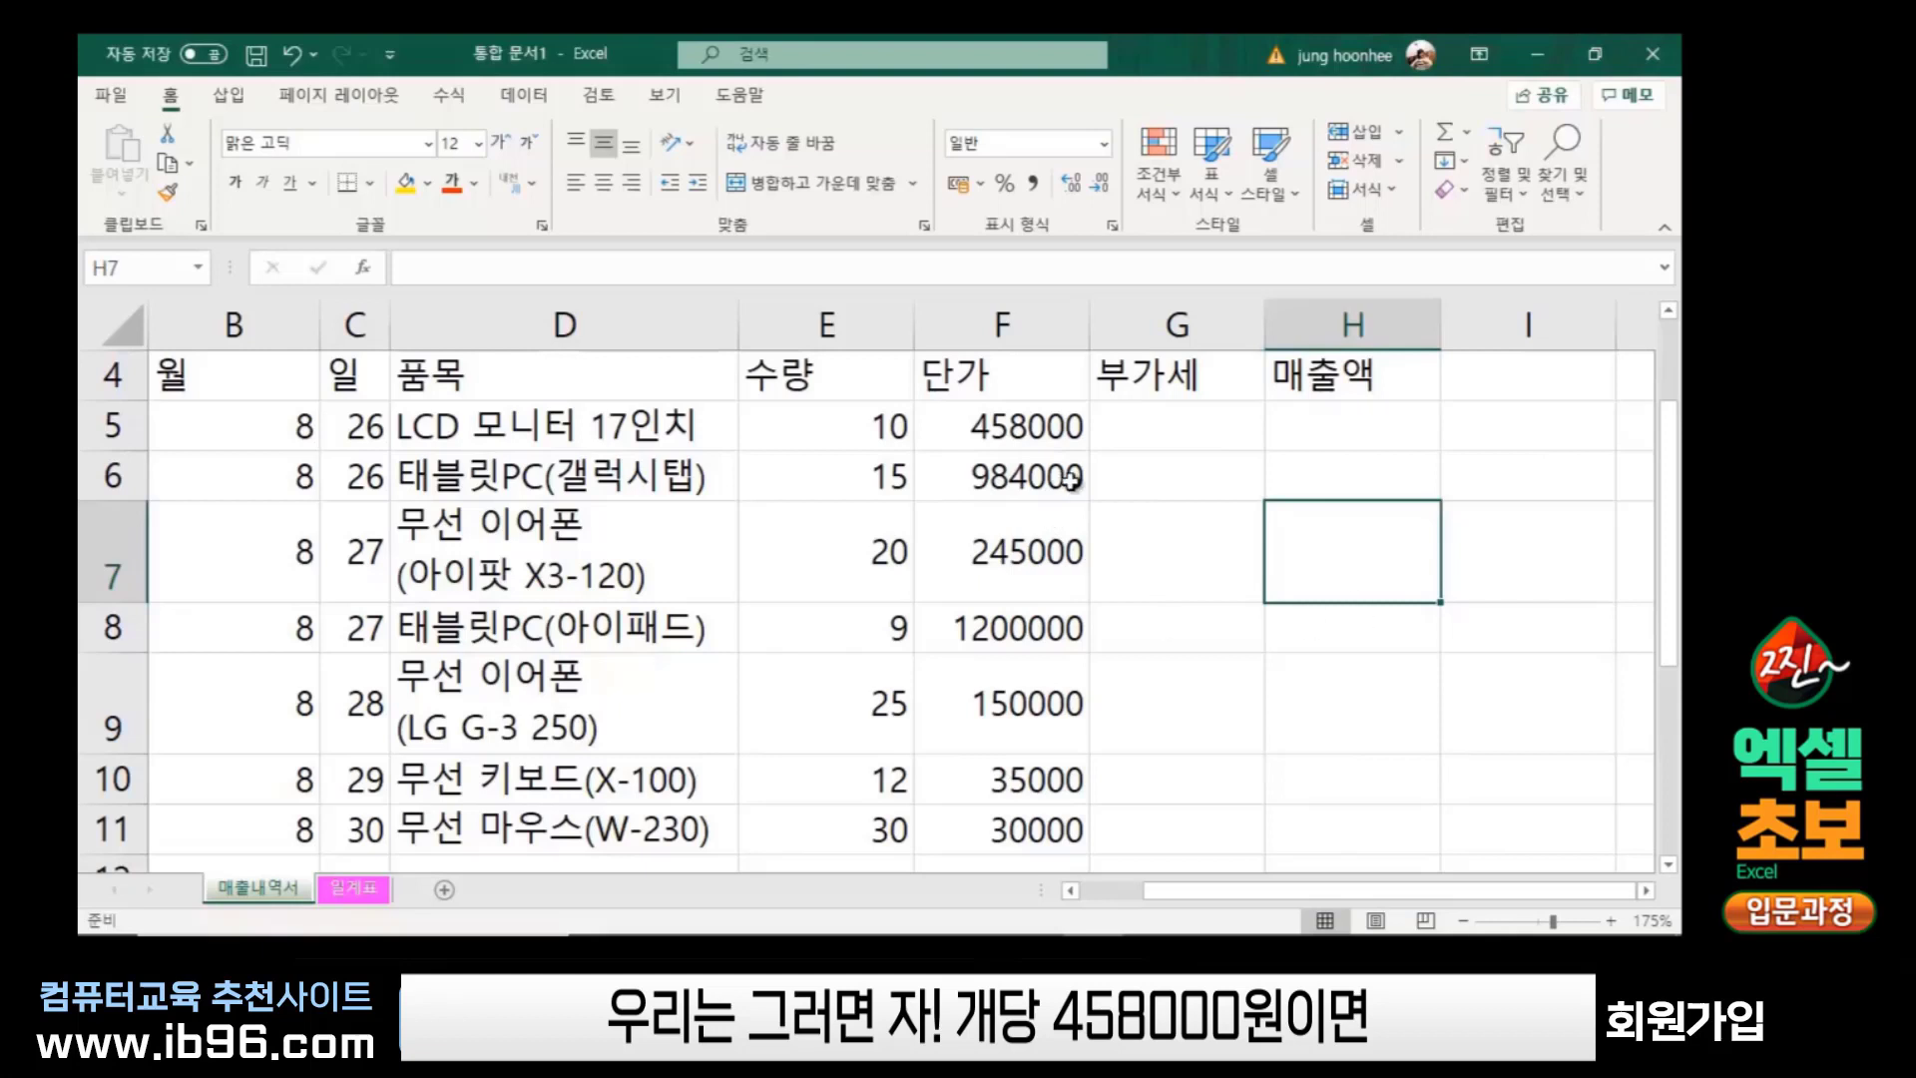
pyautogui.click(1025, 429)
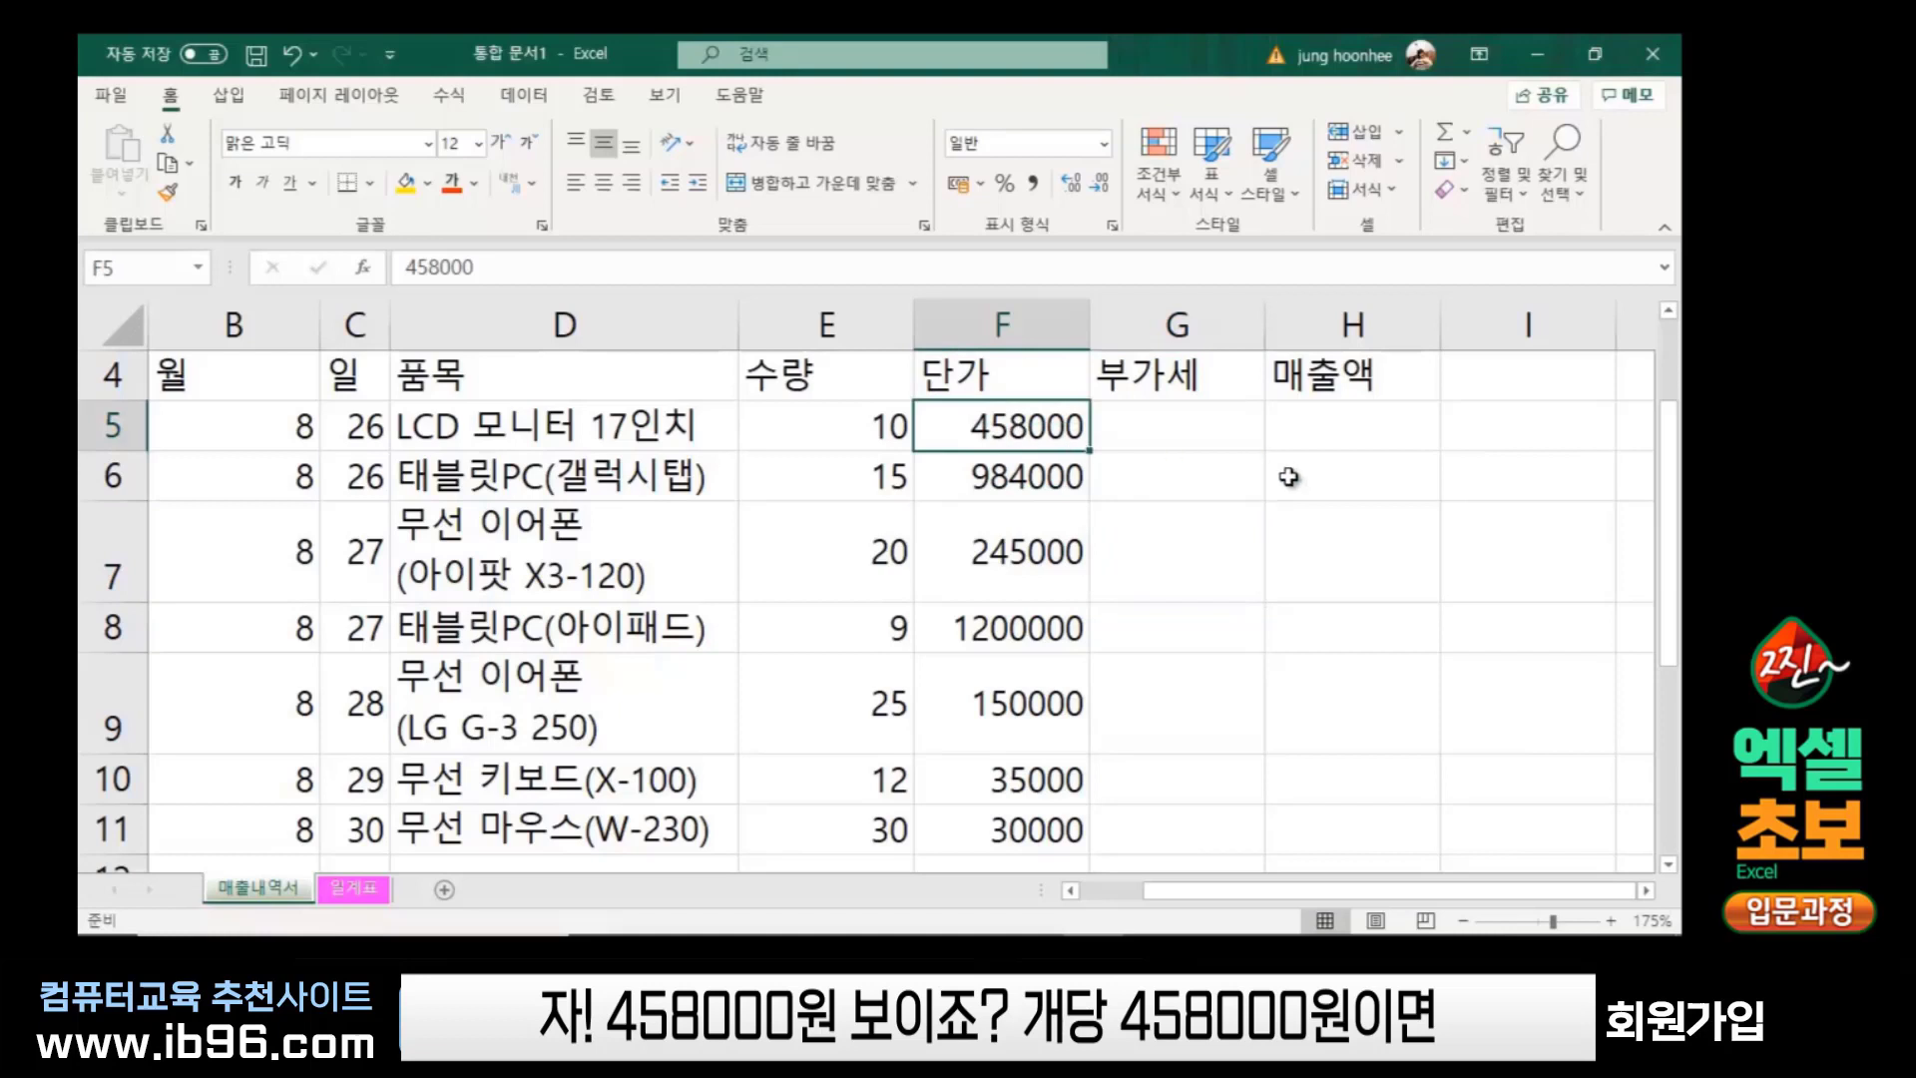
pyautogui.click(1209, 441)
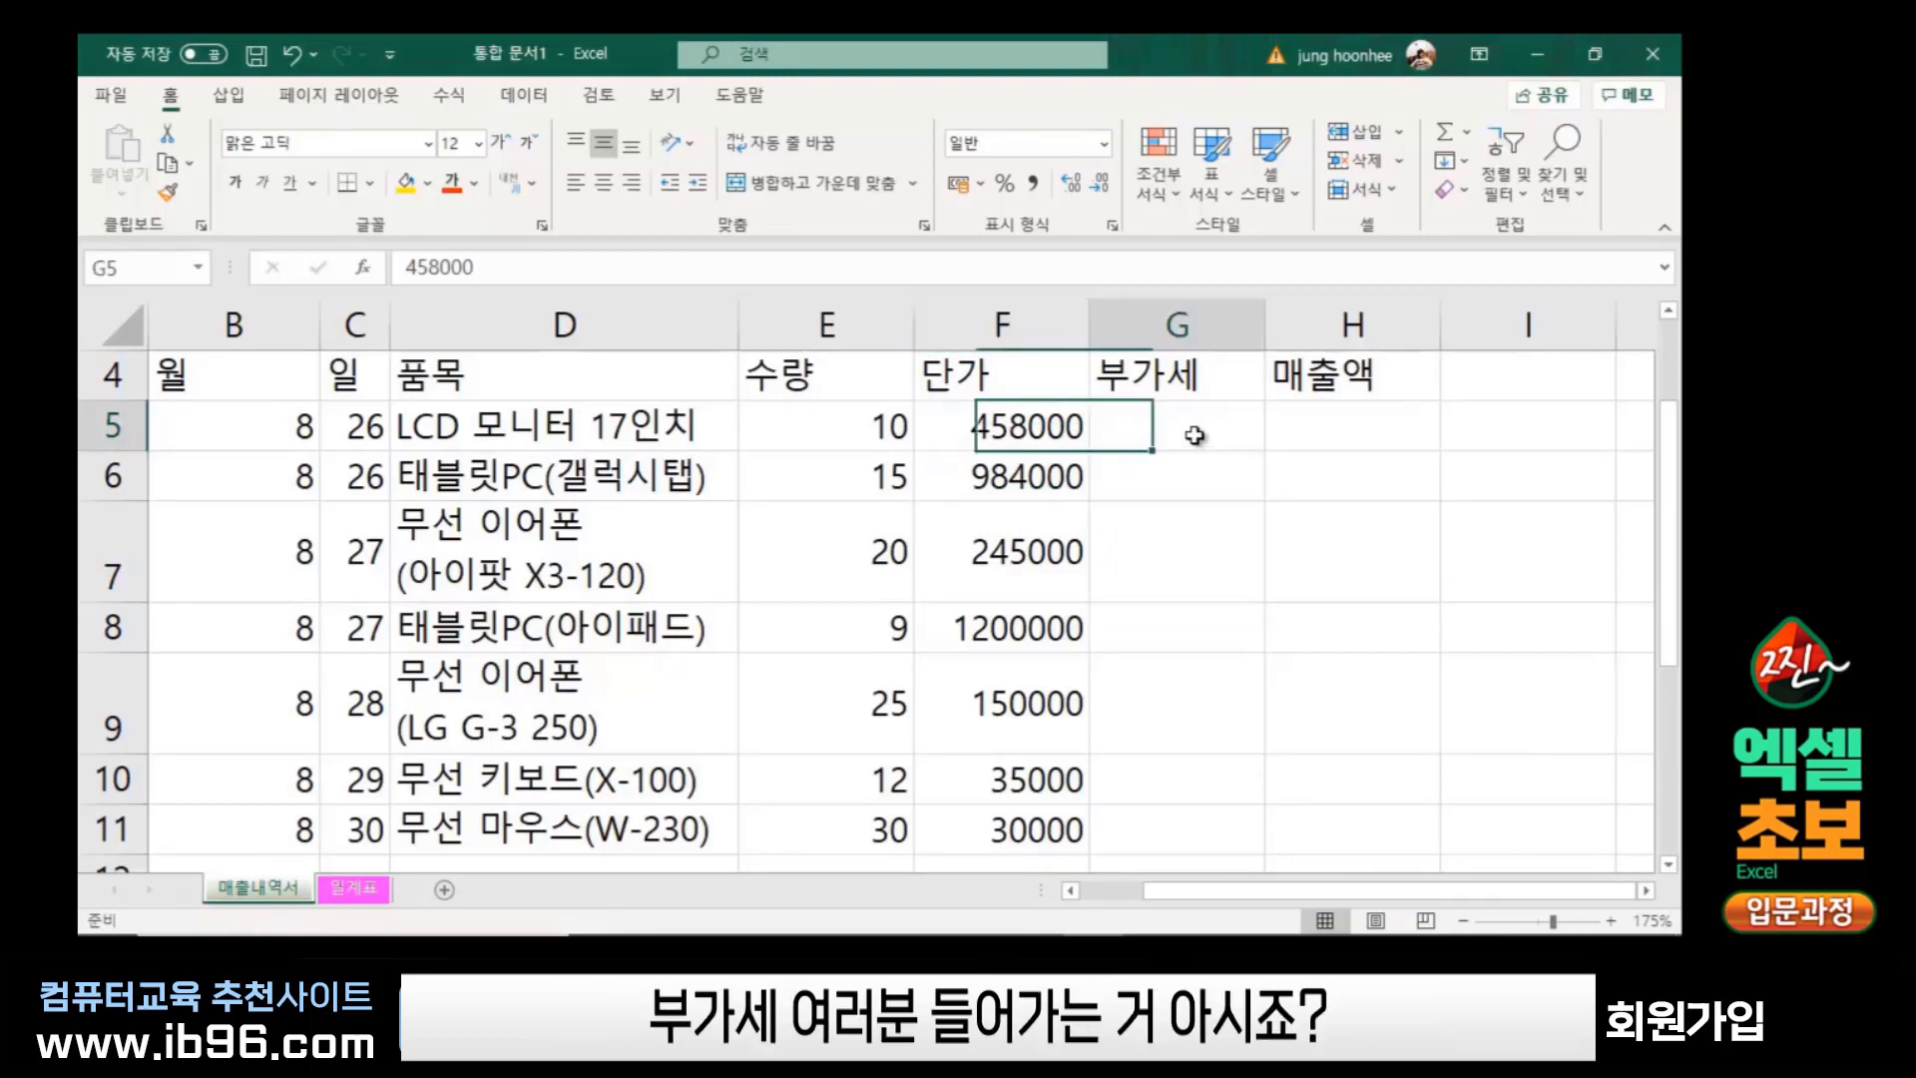
pyautogui.click(1181, 479)
pyautogui.click(1198, 624)
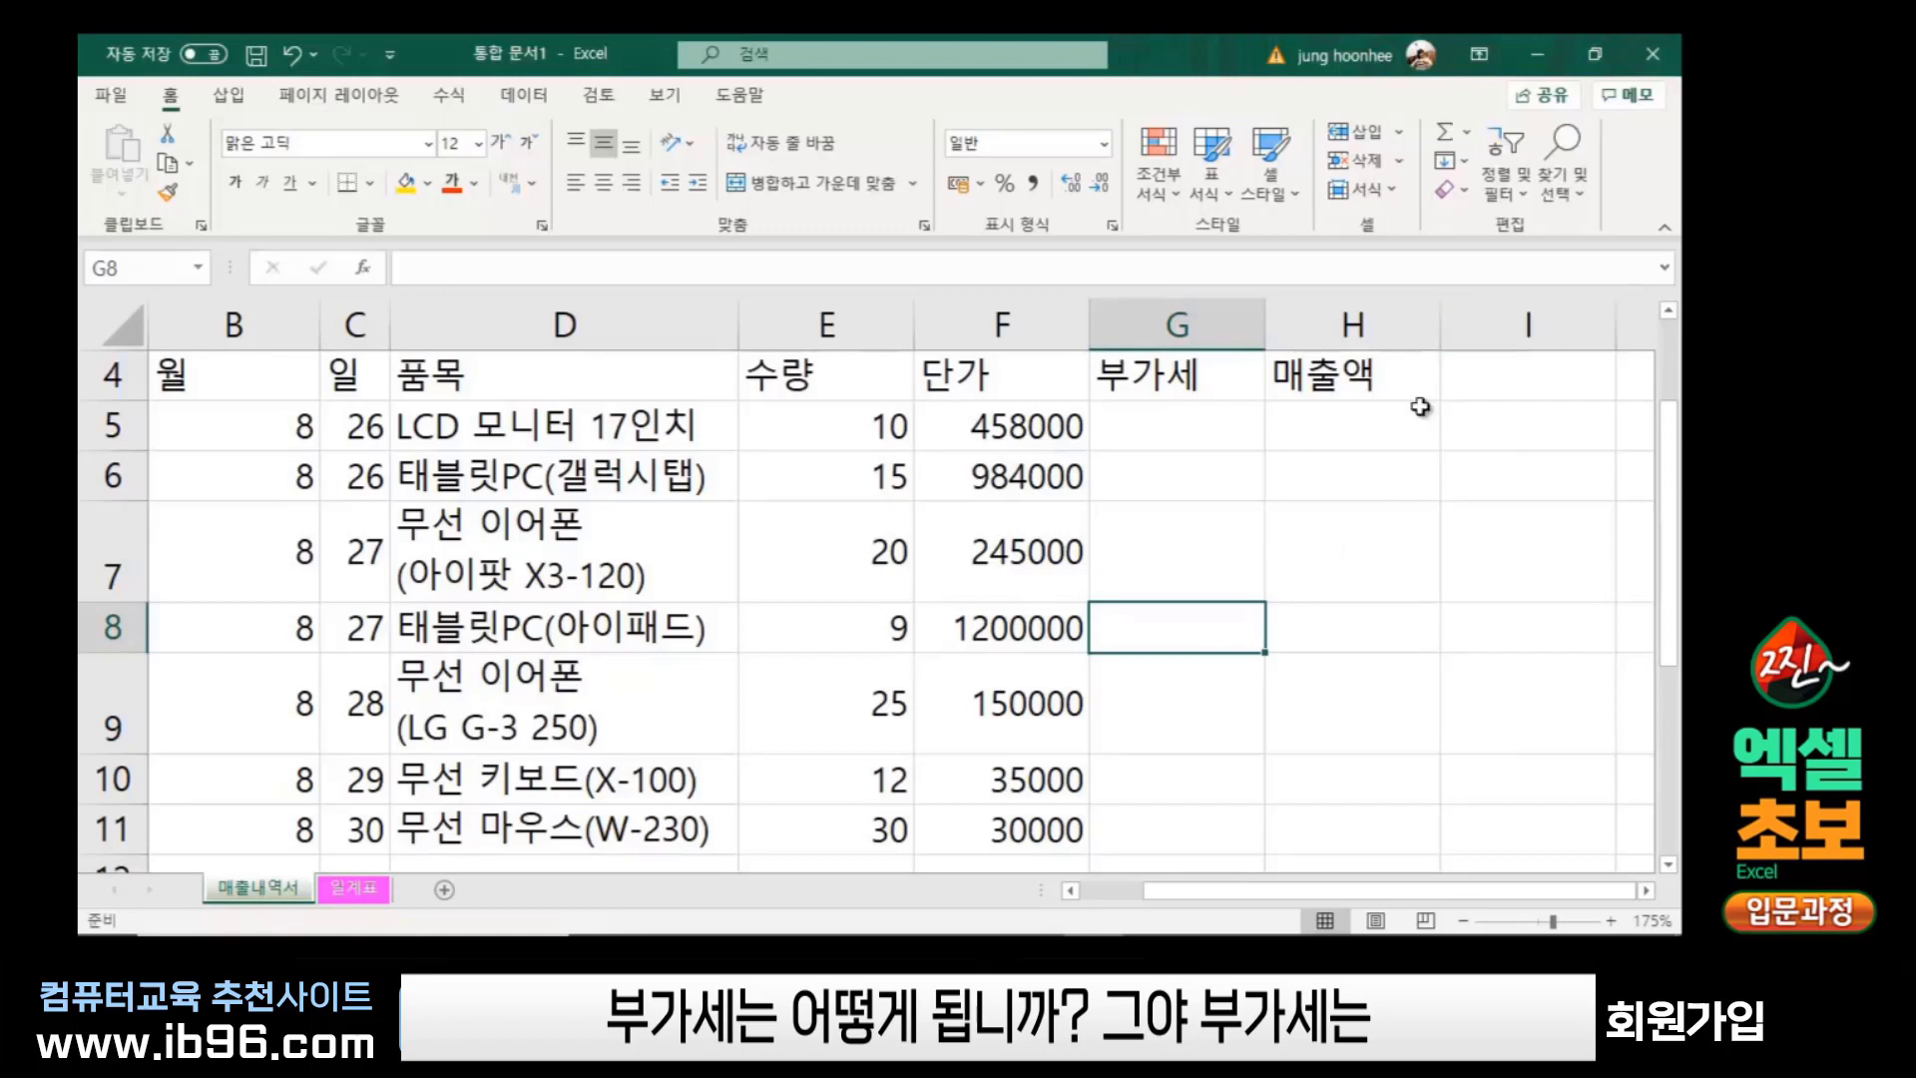
pyautogui.click(1022, 431)
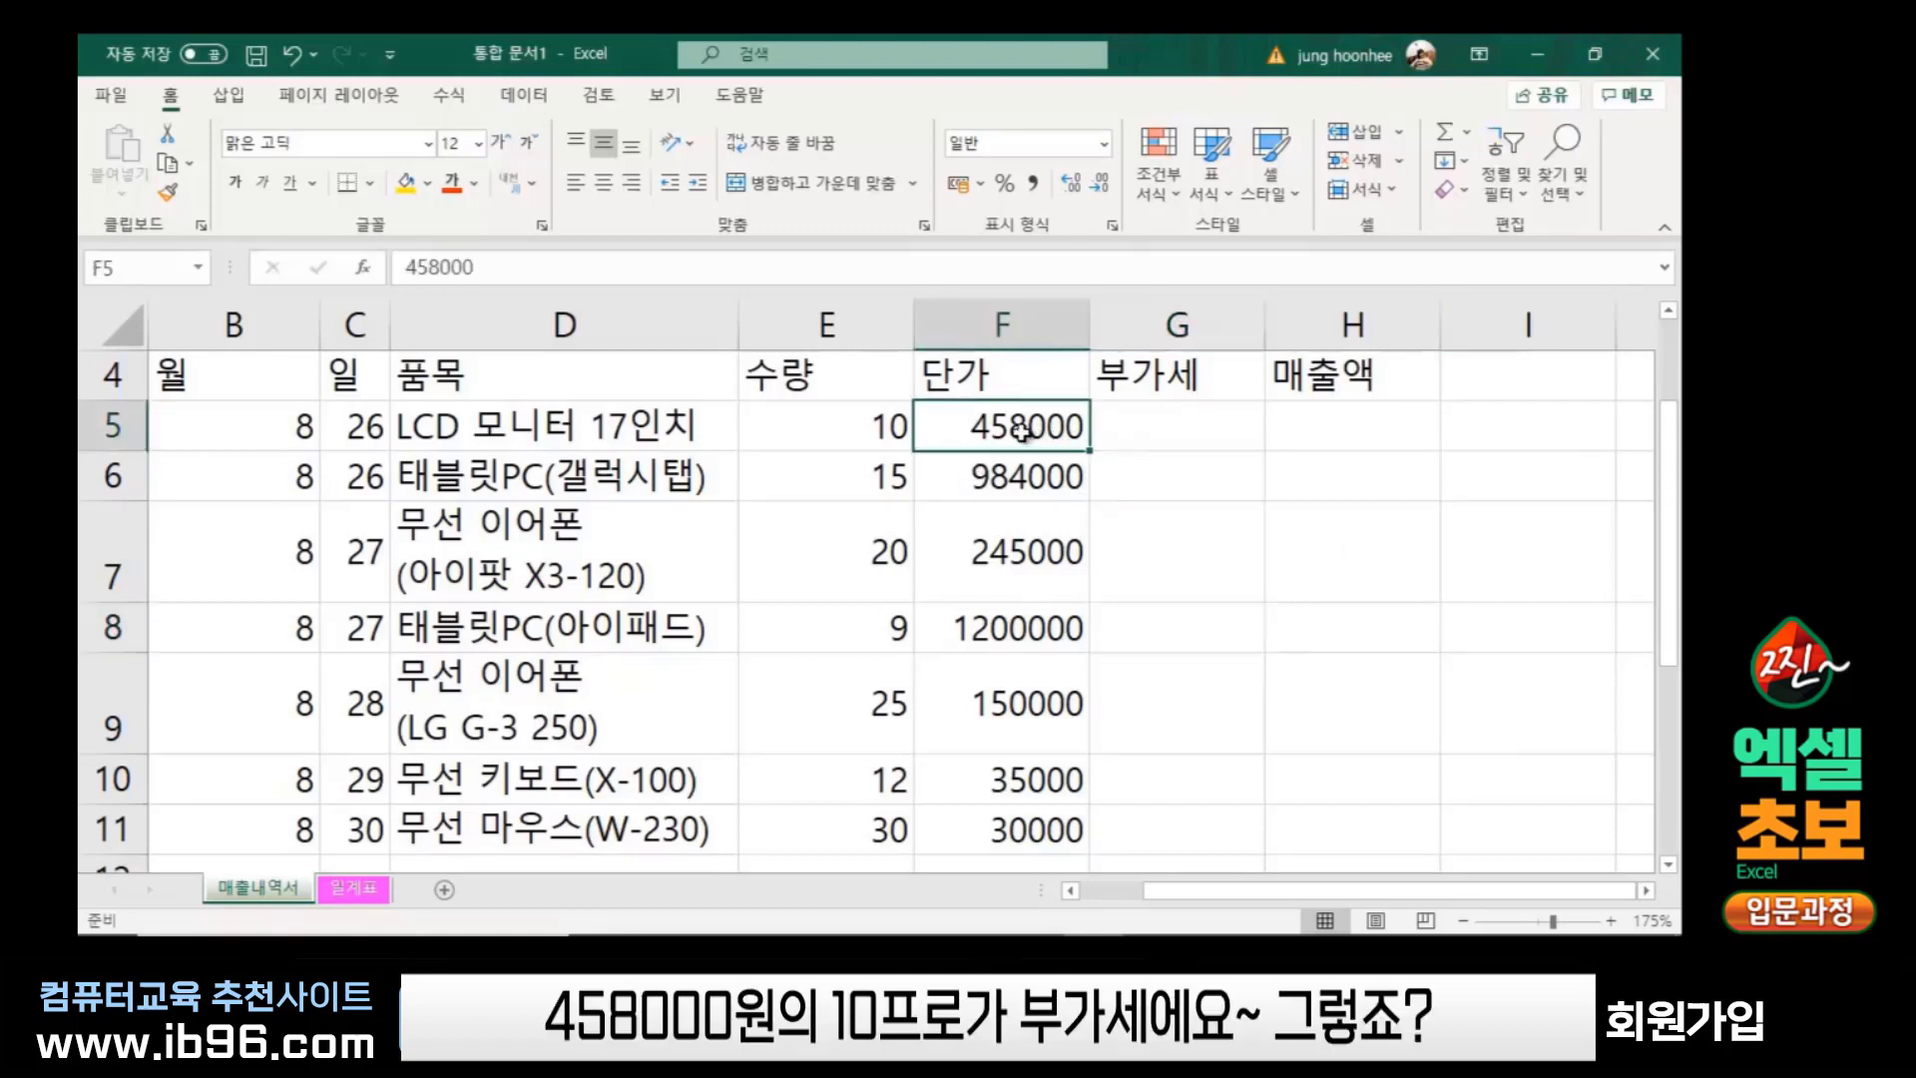
pyautogui.click(1190, 427)
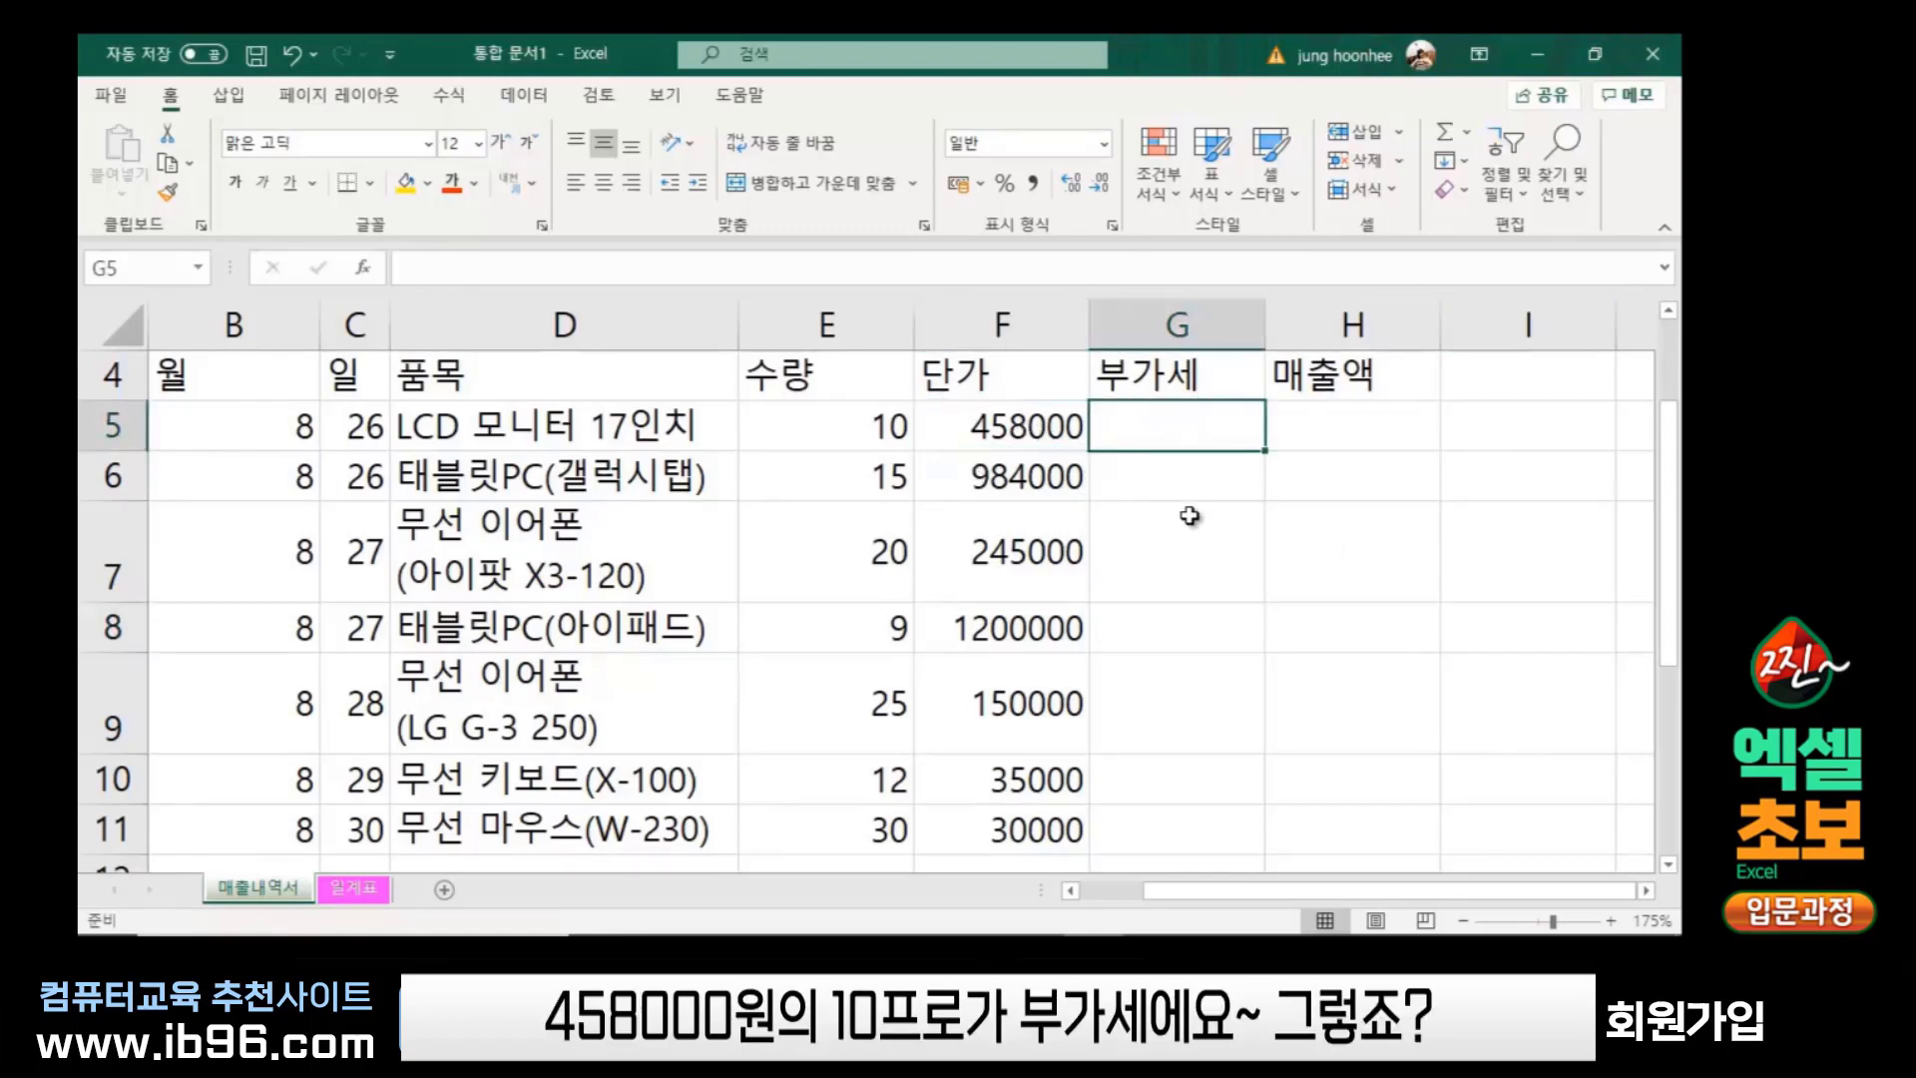
pyautogui.click(1192, 491)
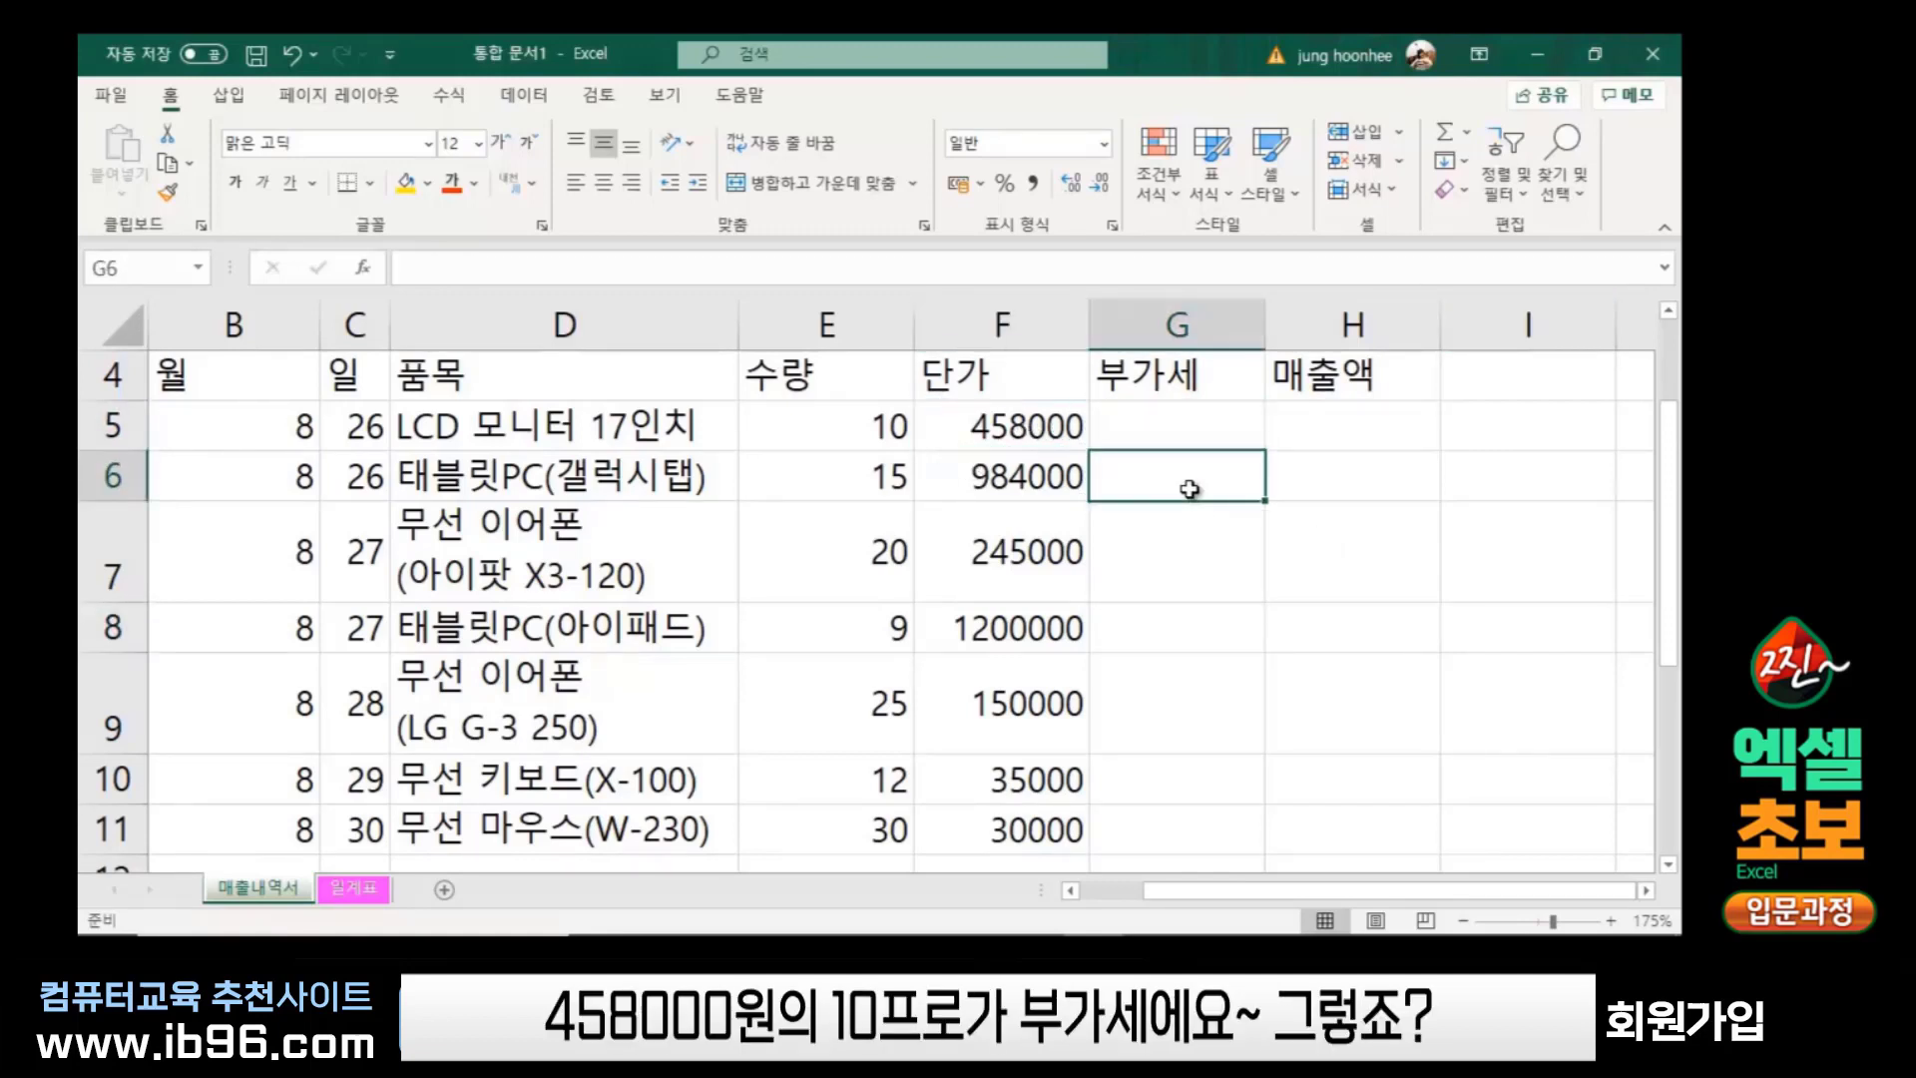
pyautogui.click(1158, 407)
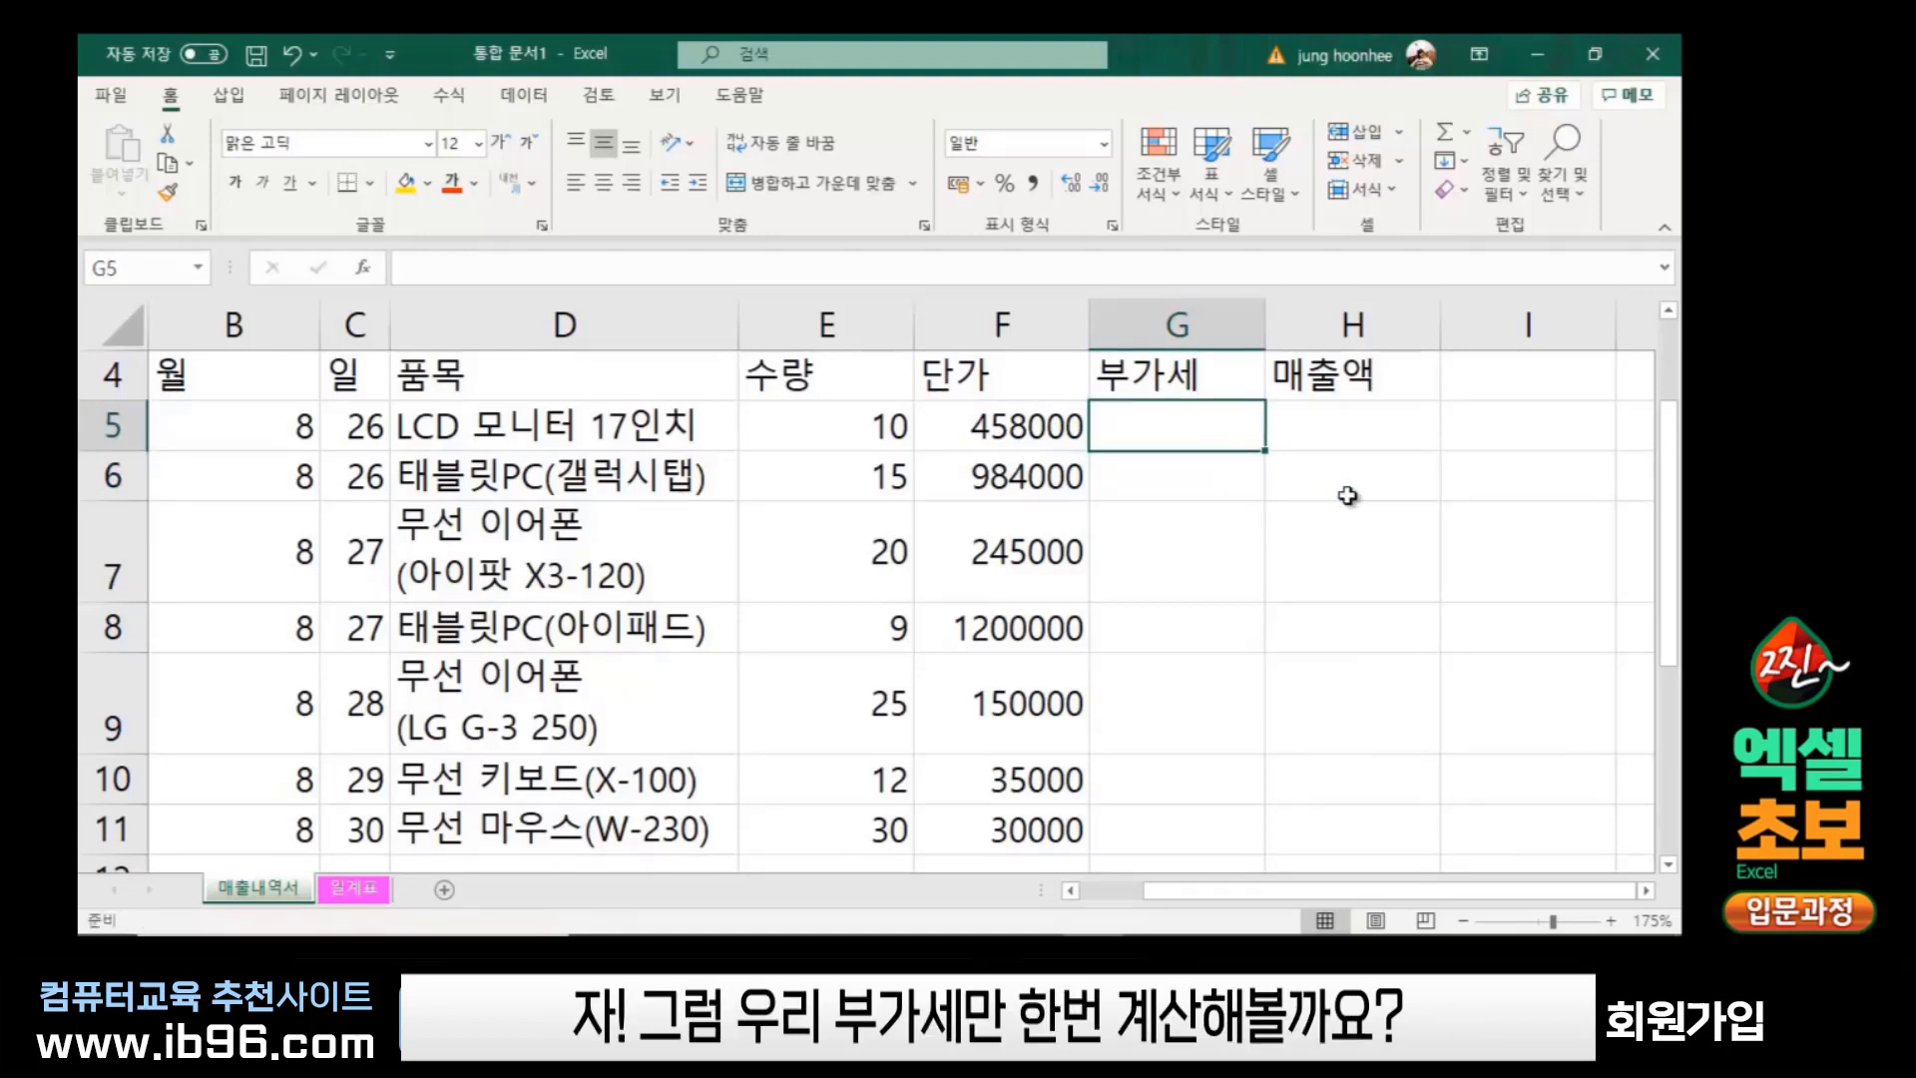
# Select the LCD monitor's VAT cell G5 and start a formula with =
pyautogui.click(1025, 429)
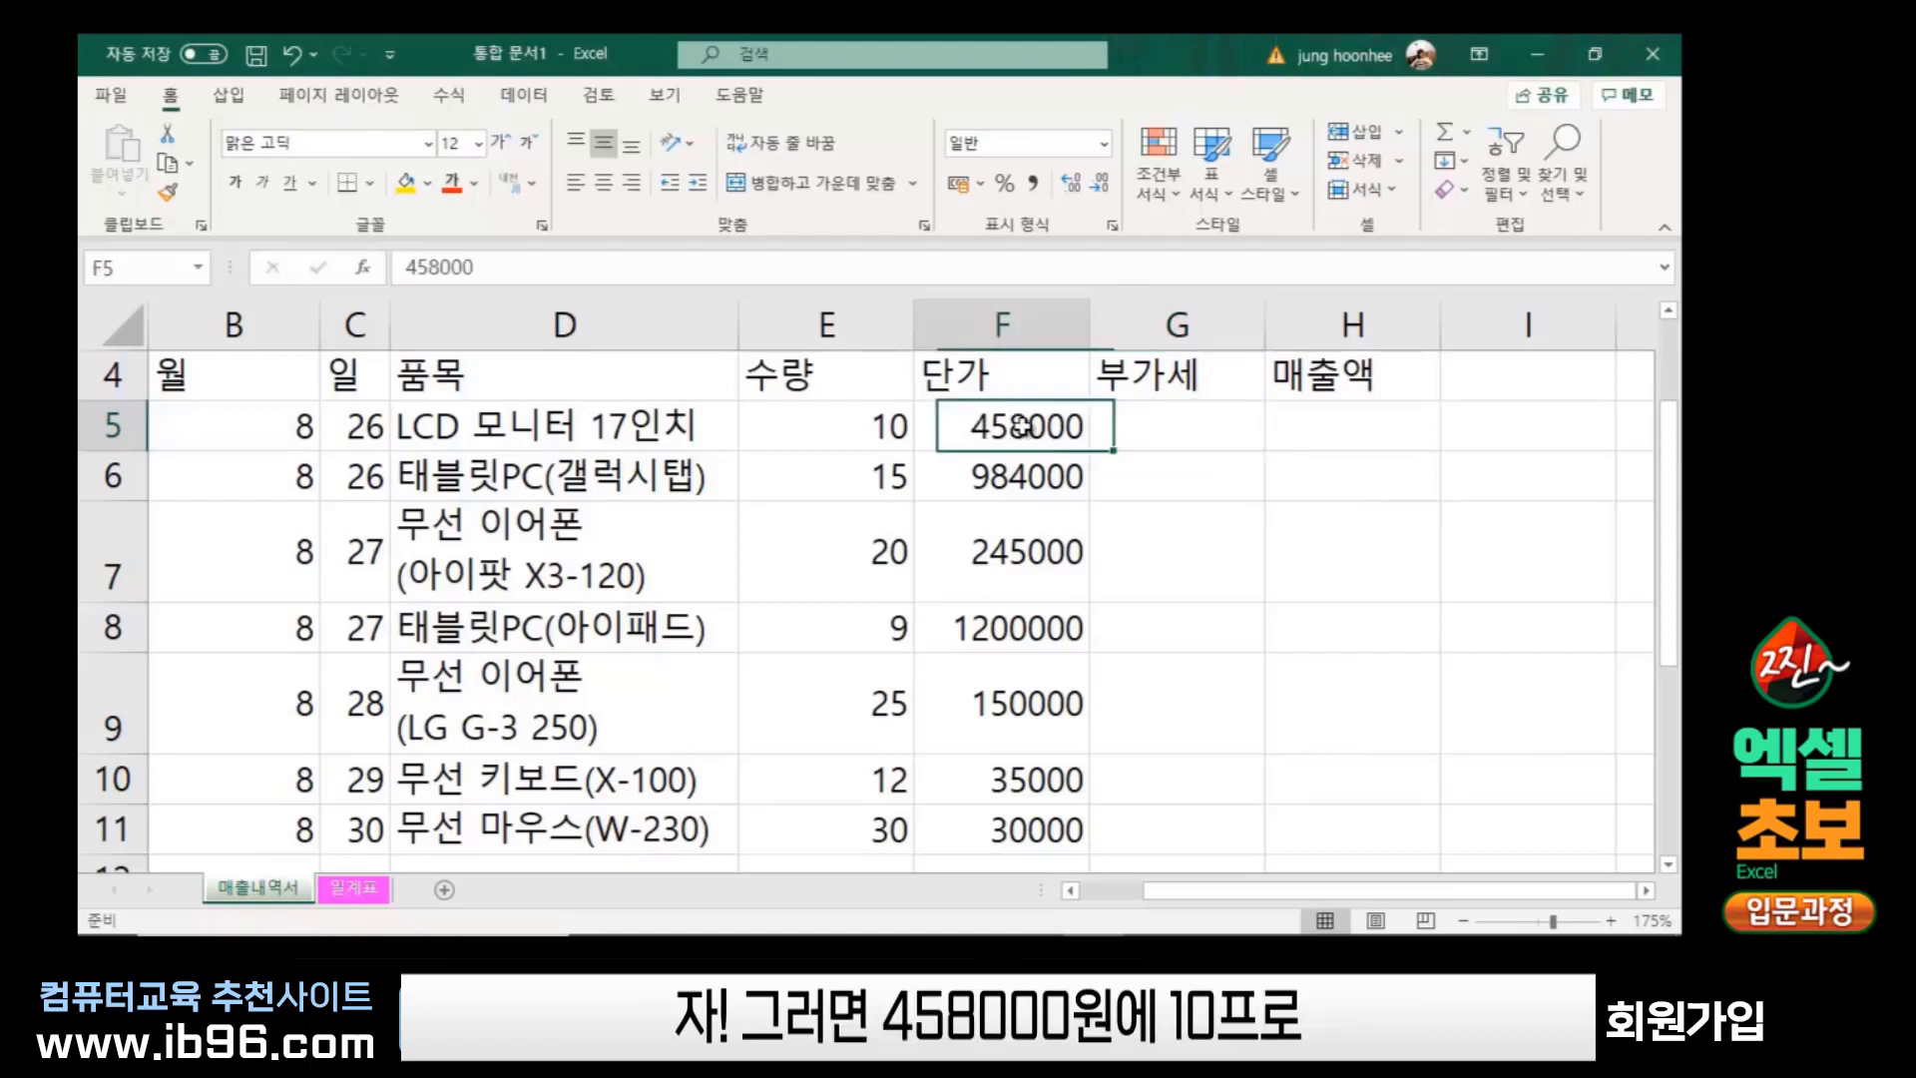
pyautogui.click(1173, 427)
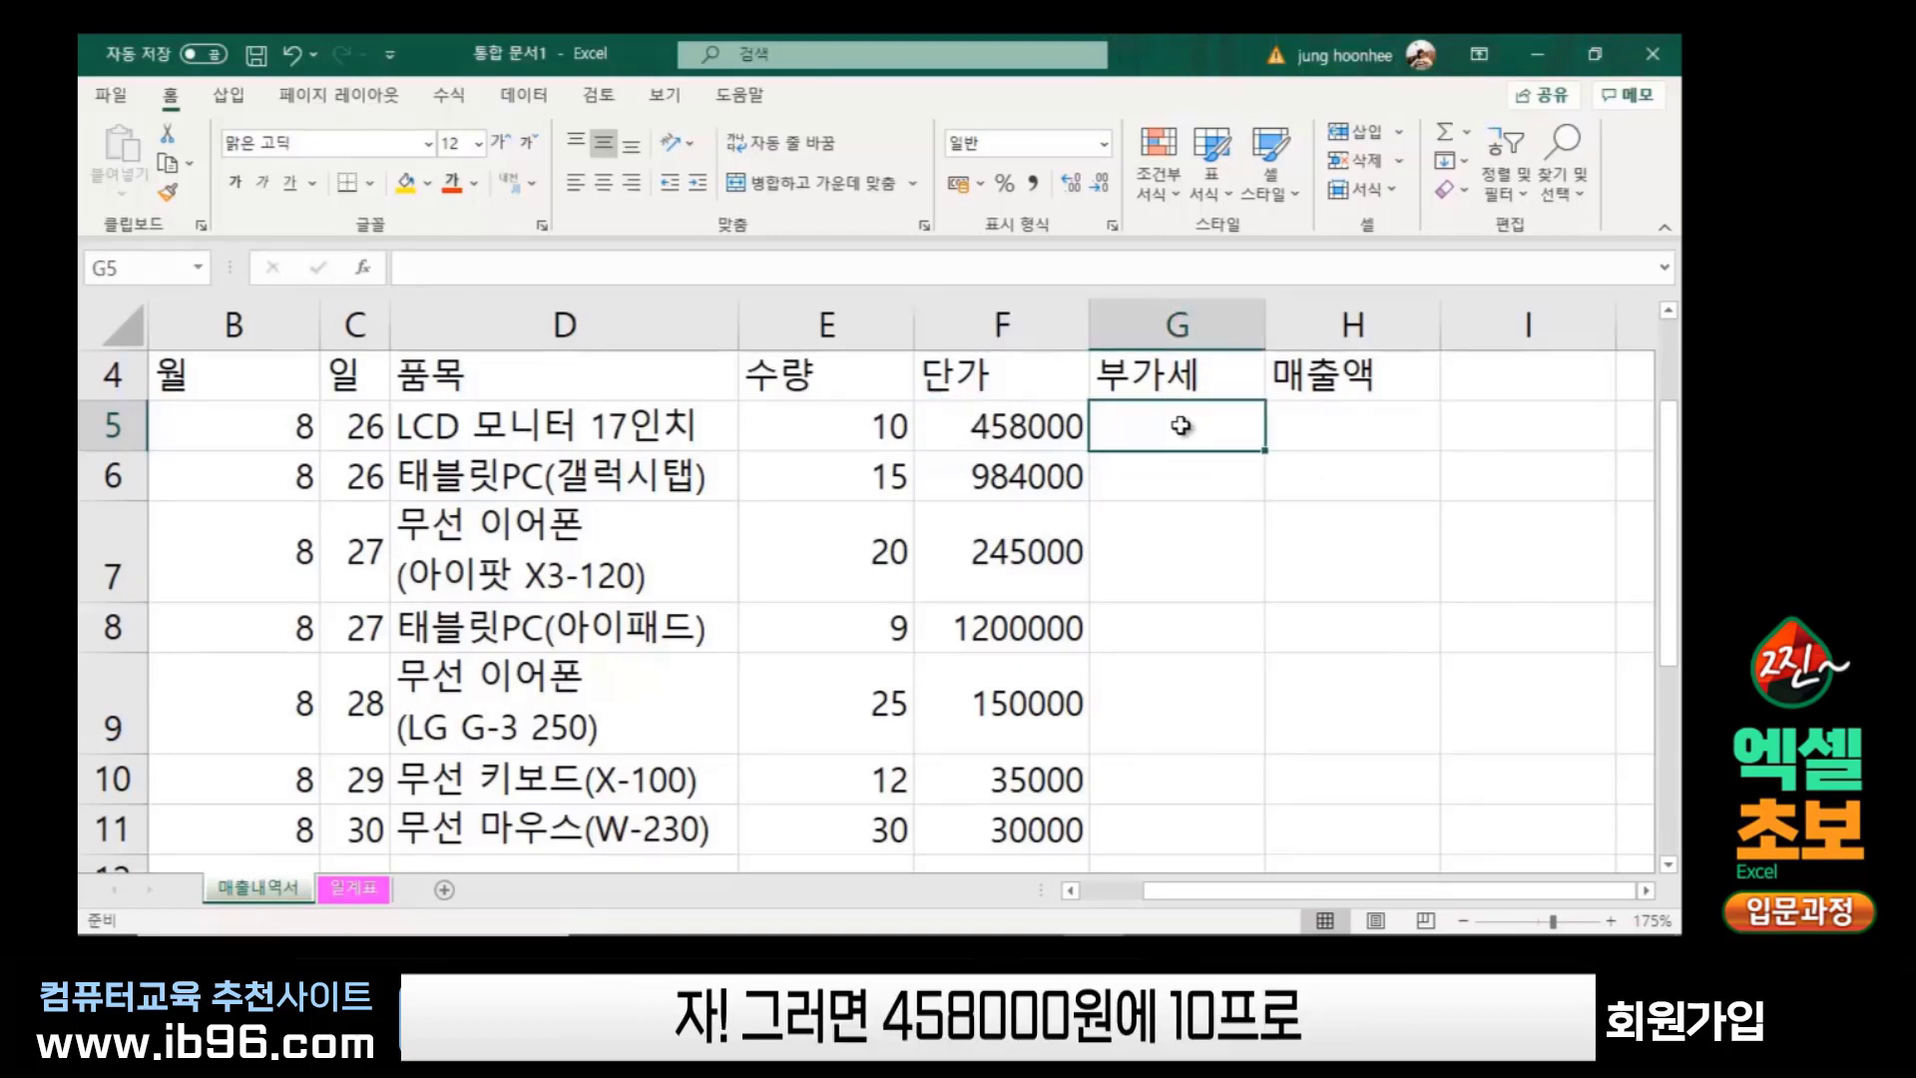
pyautogui.click(1281, 658)
pyautogui.click(1173, 425)
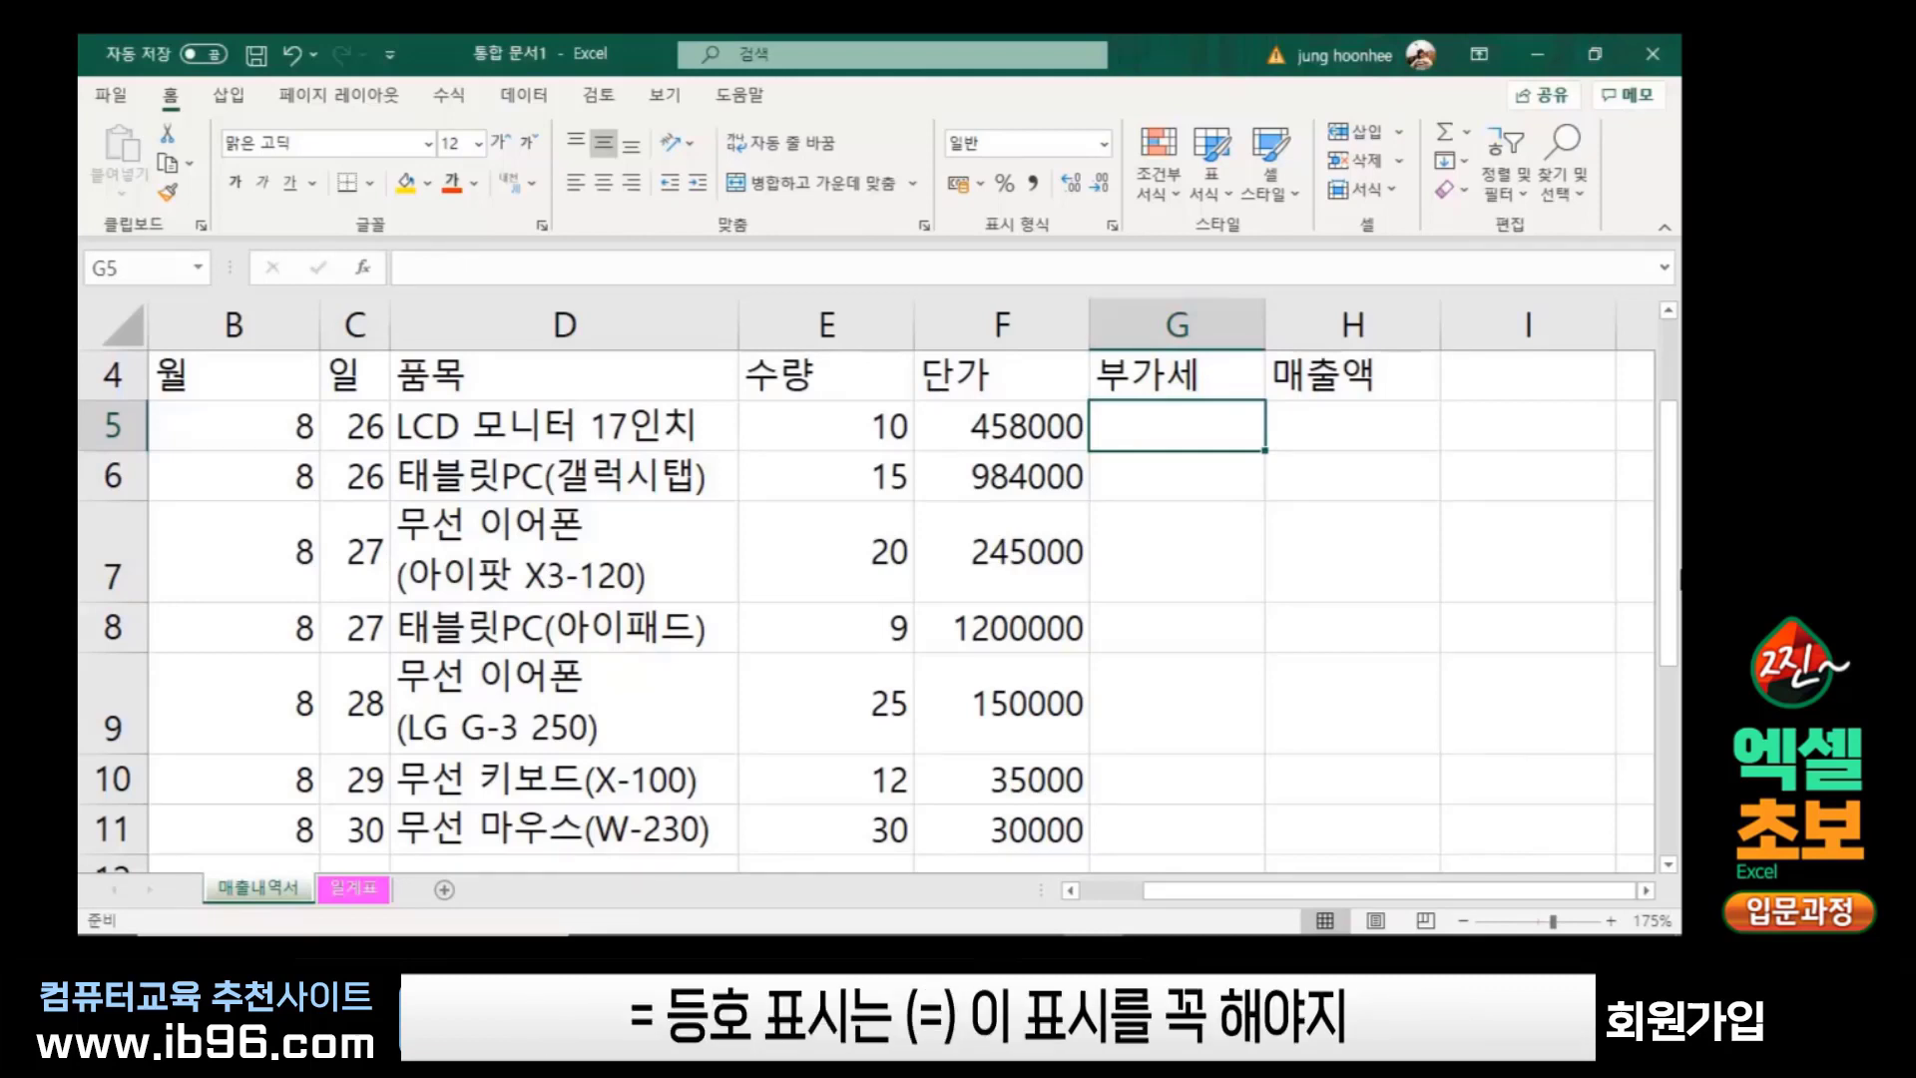
pyautogui.write('=')
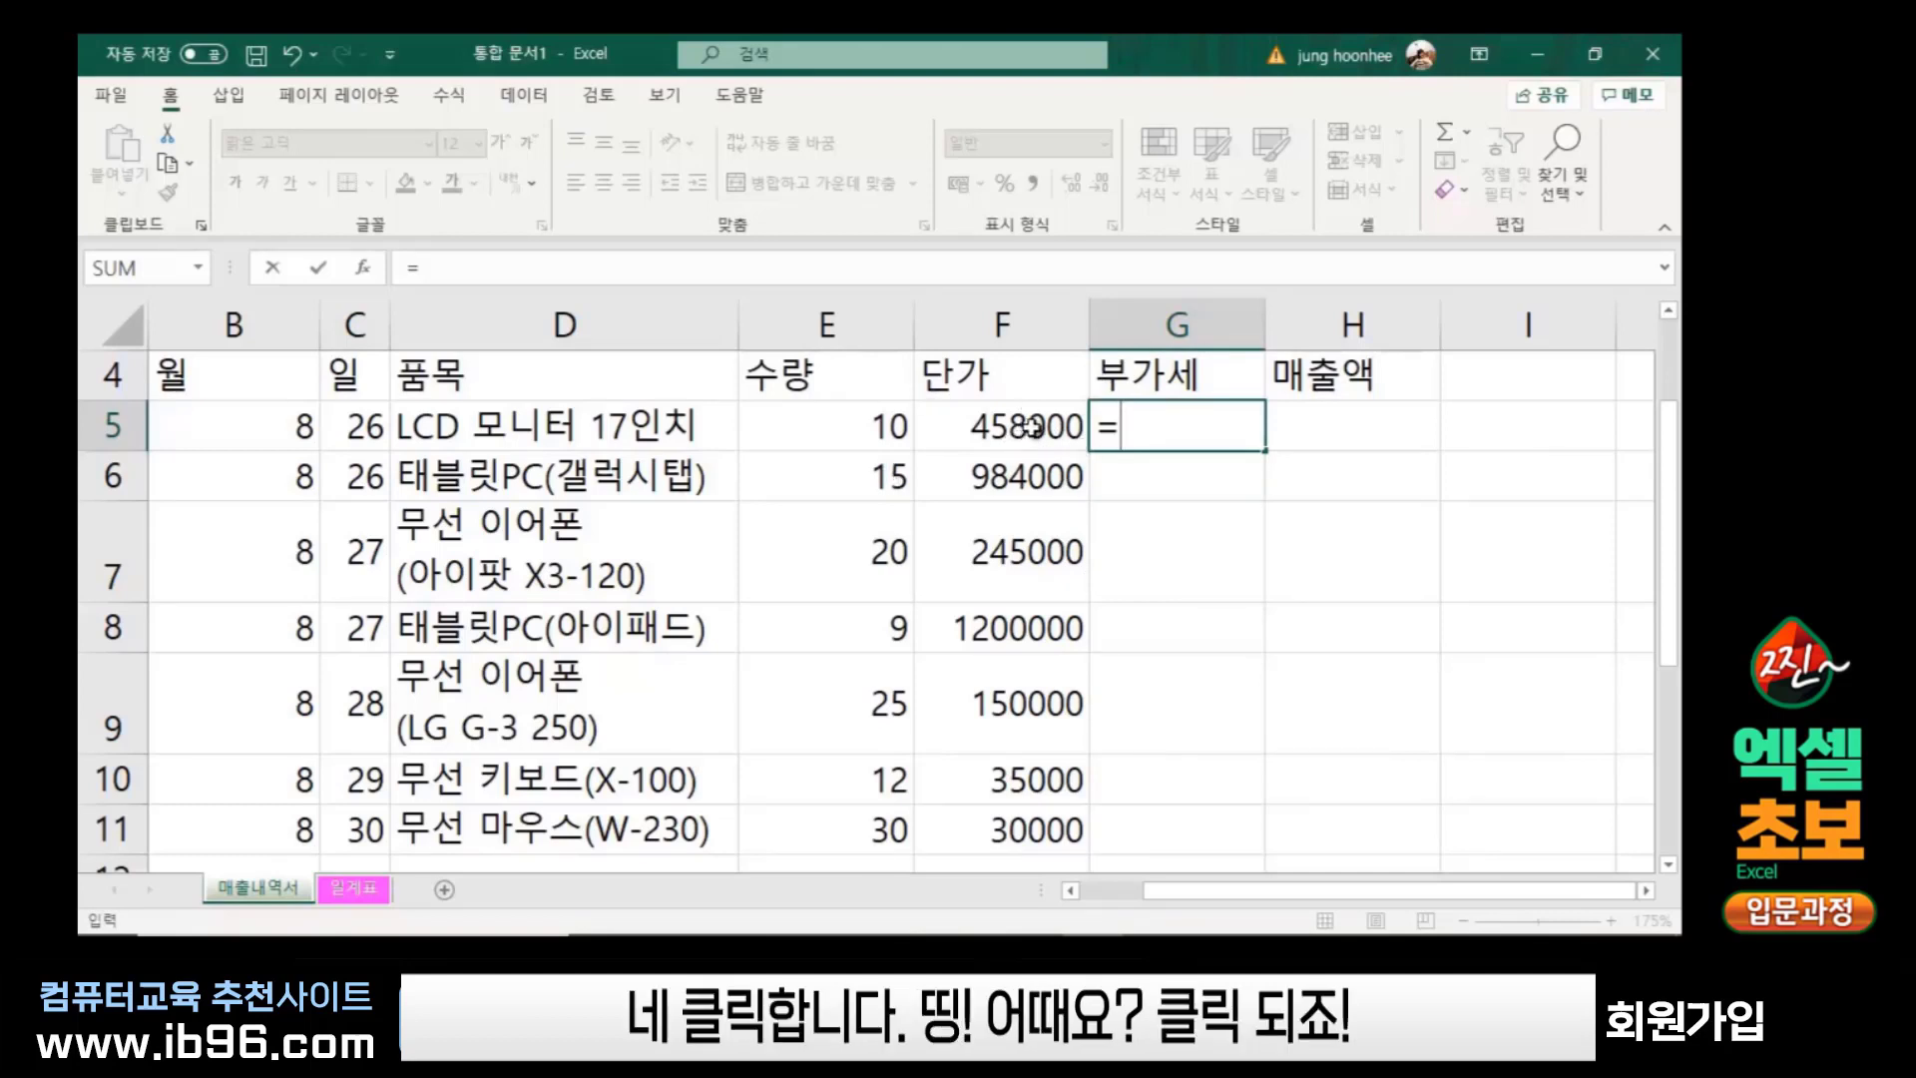
# Enter =F5*10% in G5 so the LCD monitor's VAT shows 45800
pyautogui.click(1031, 427)
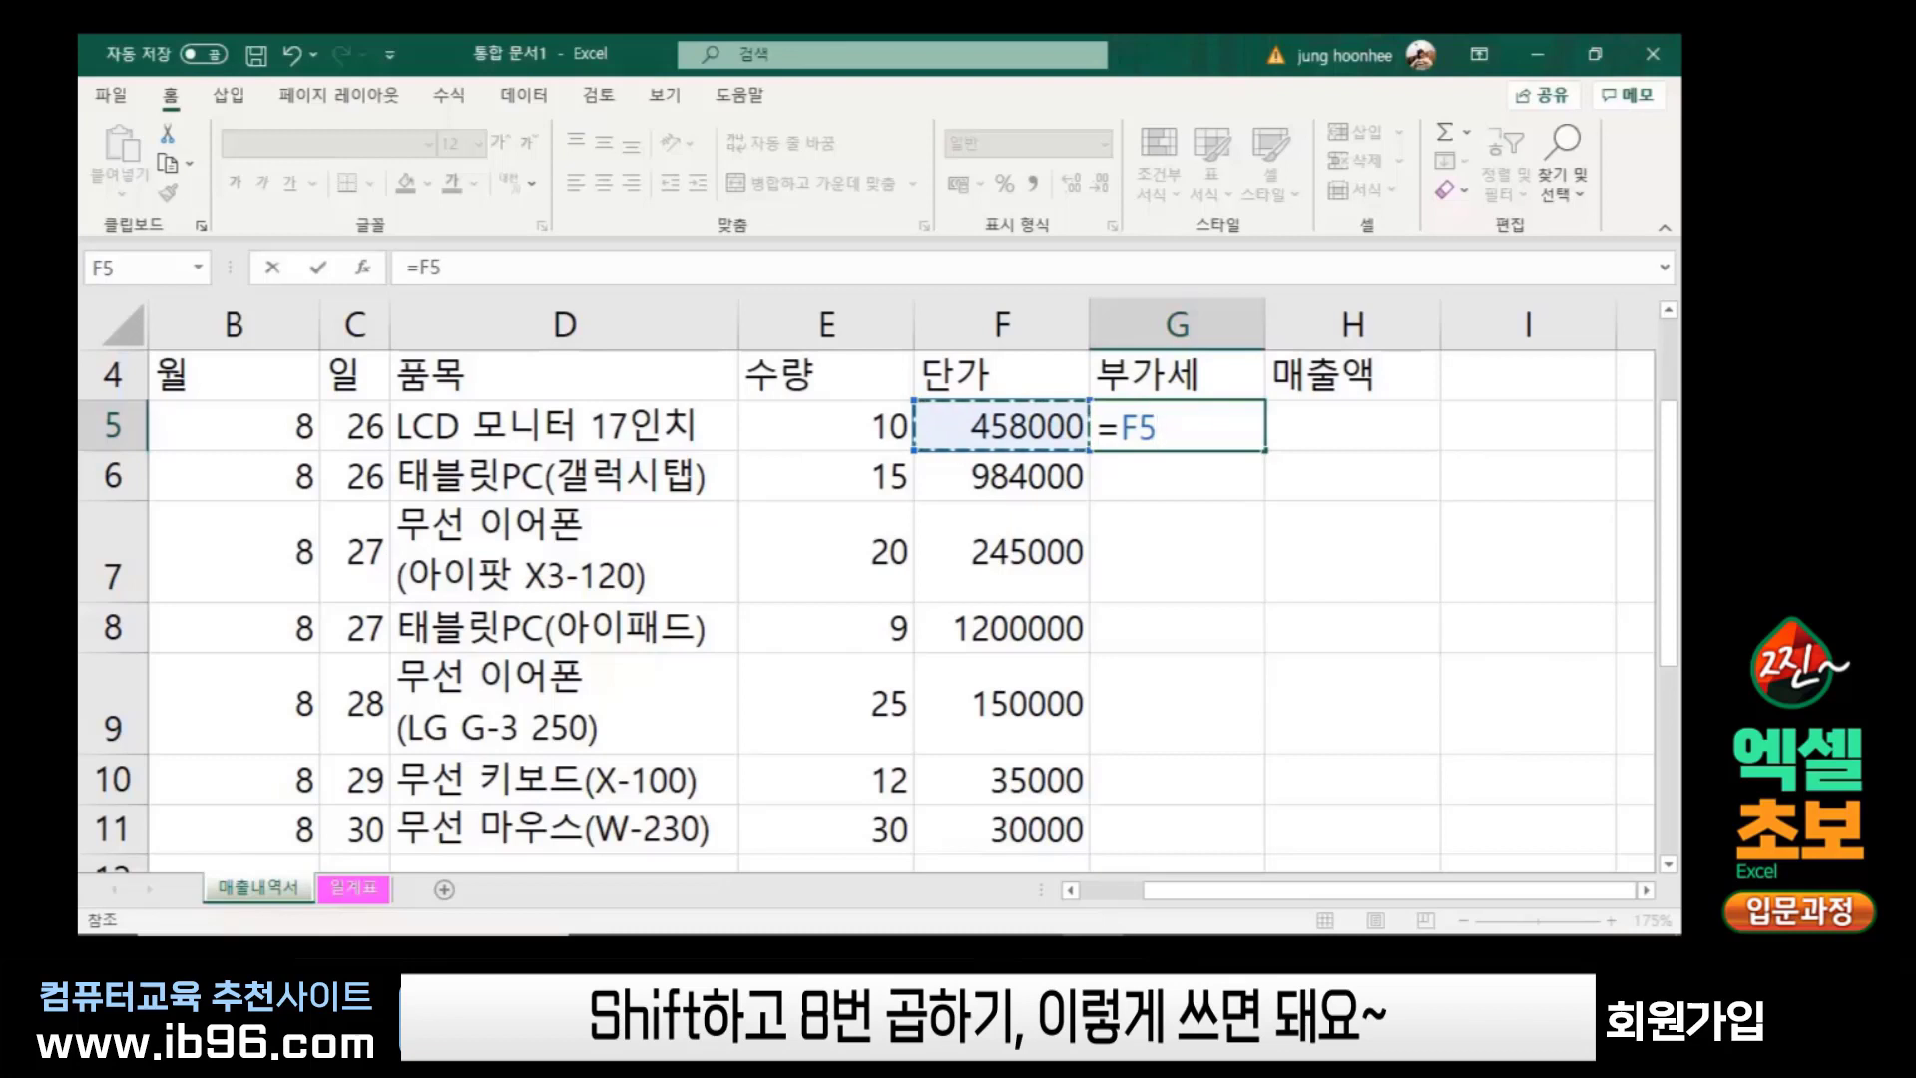
pyautogui.write('*')
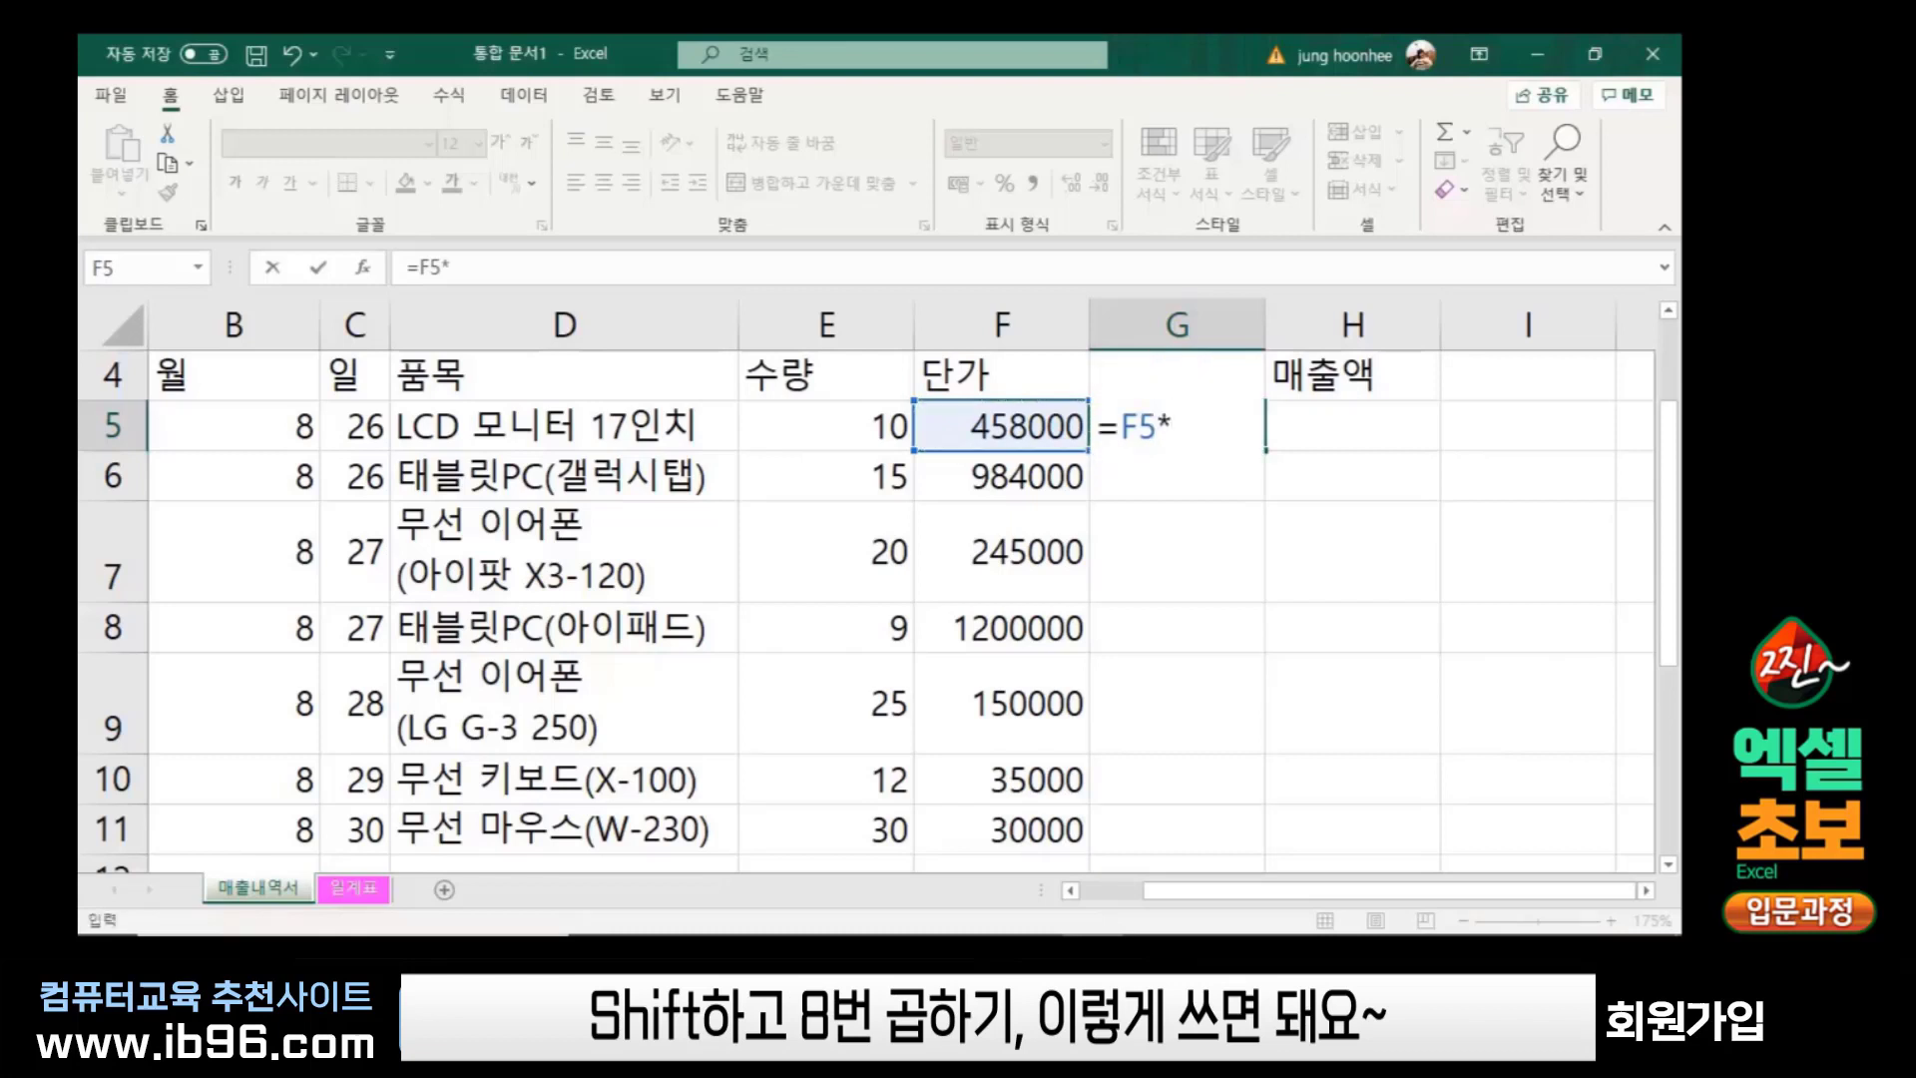
pyautogui.write('1')
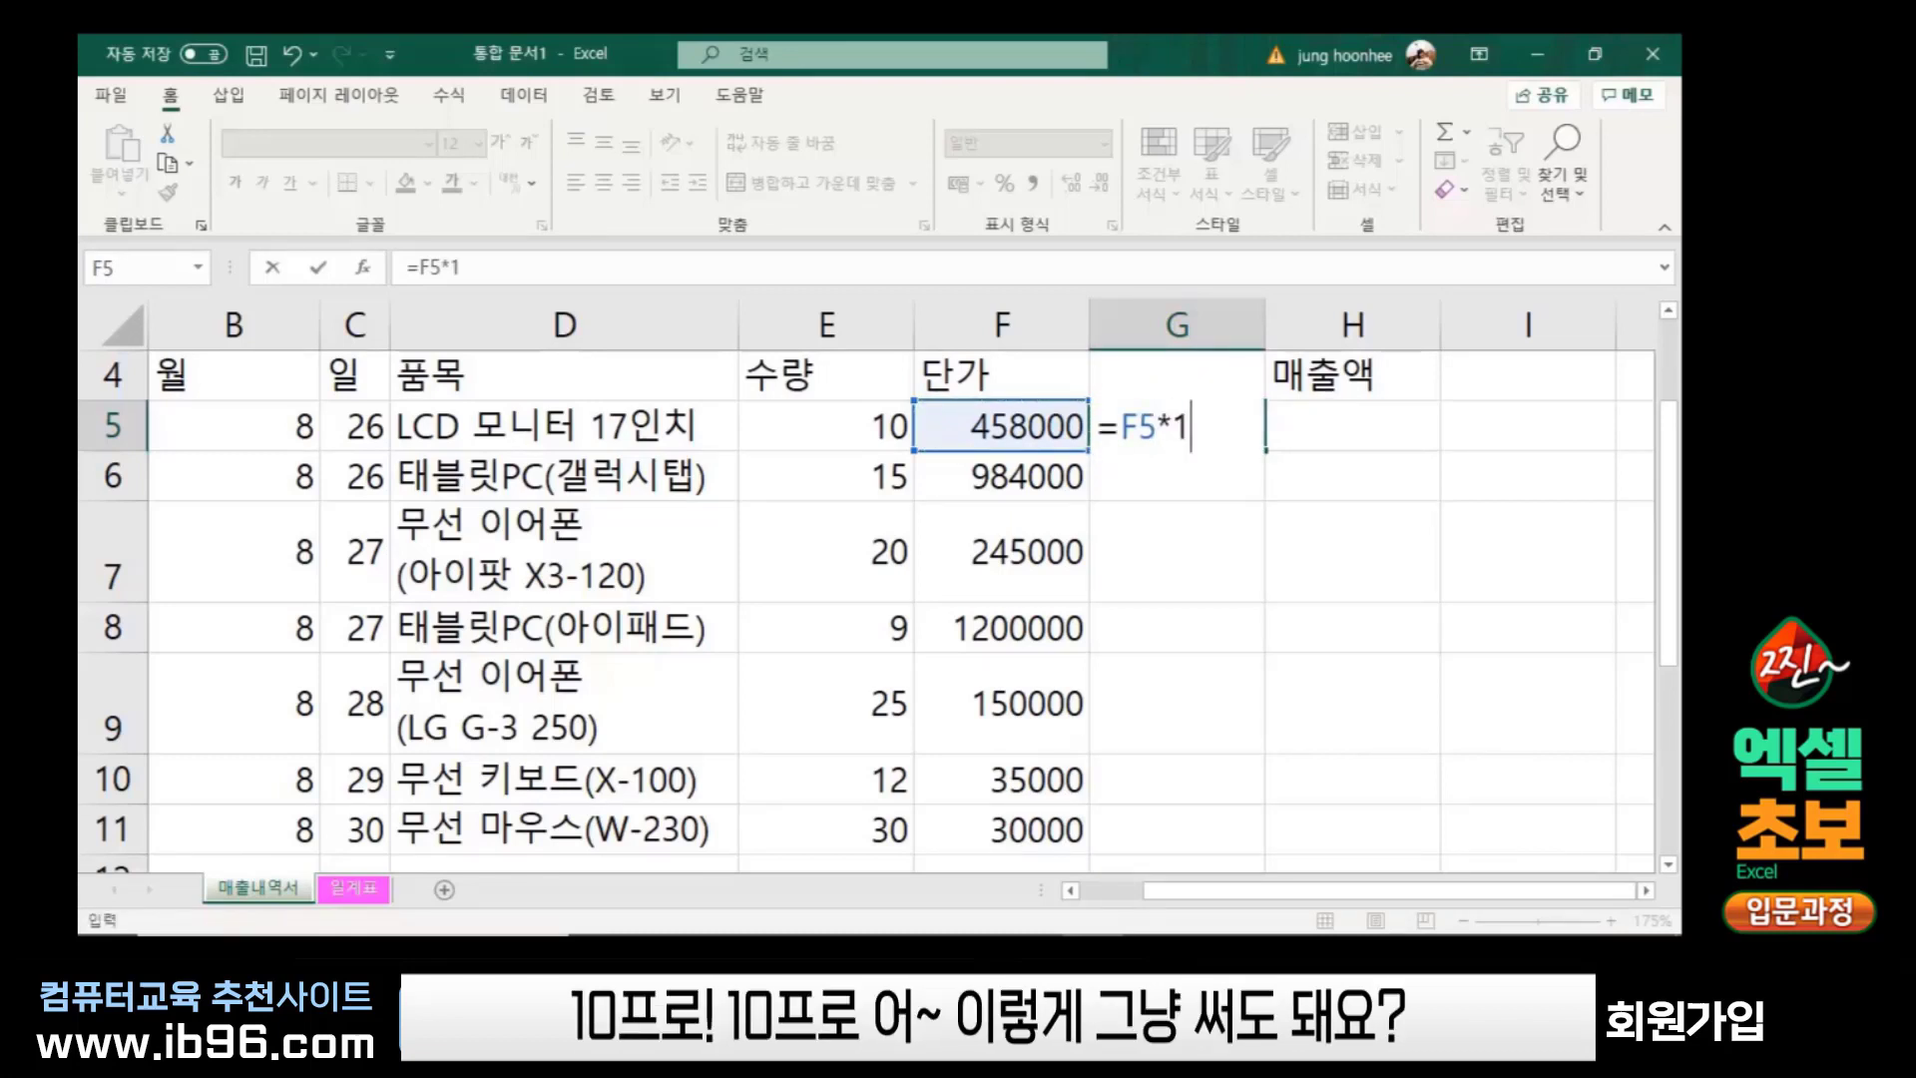
pyautogui.write('0%')
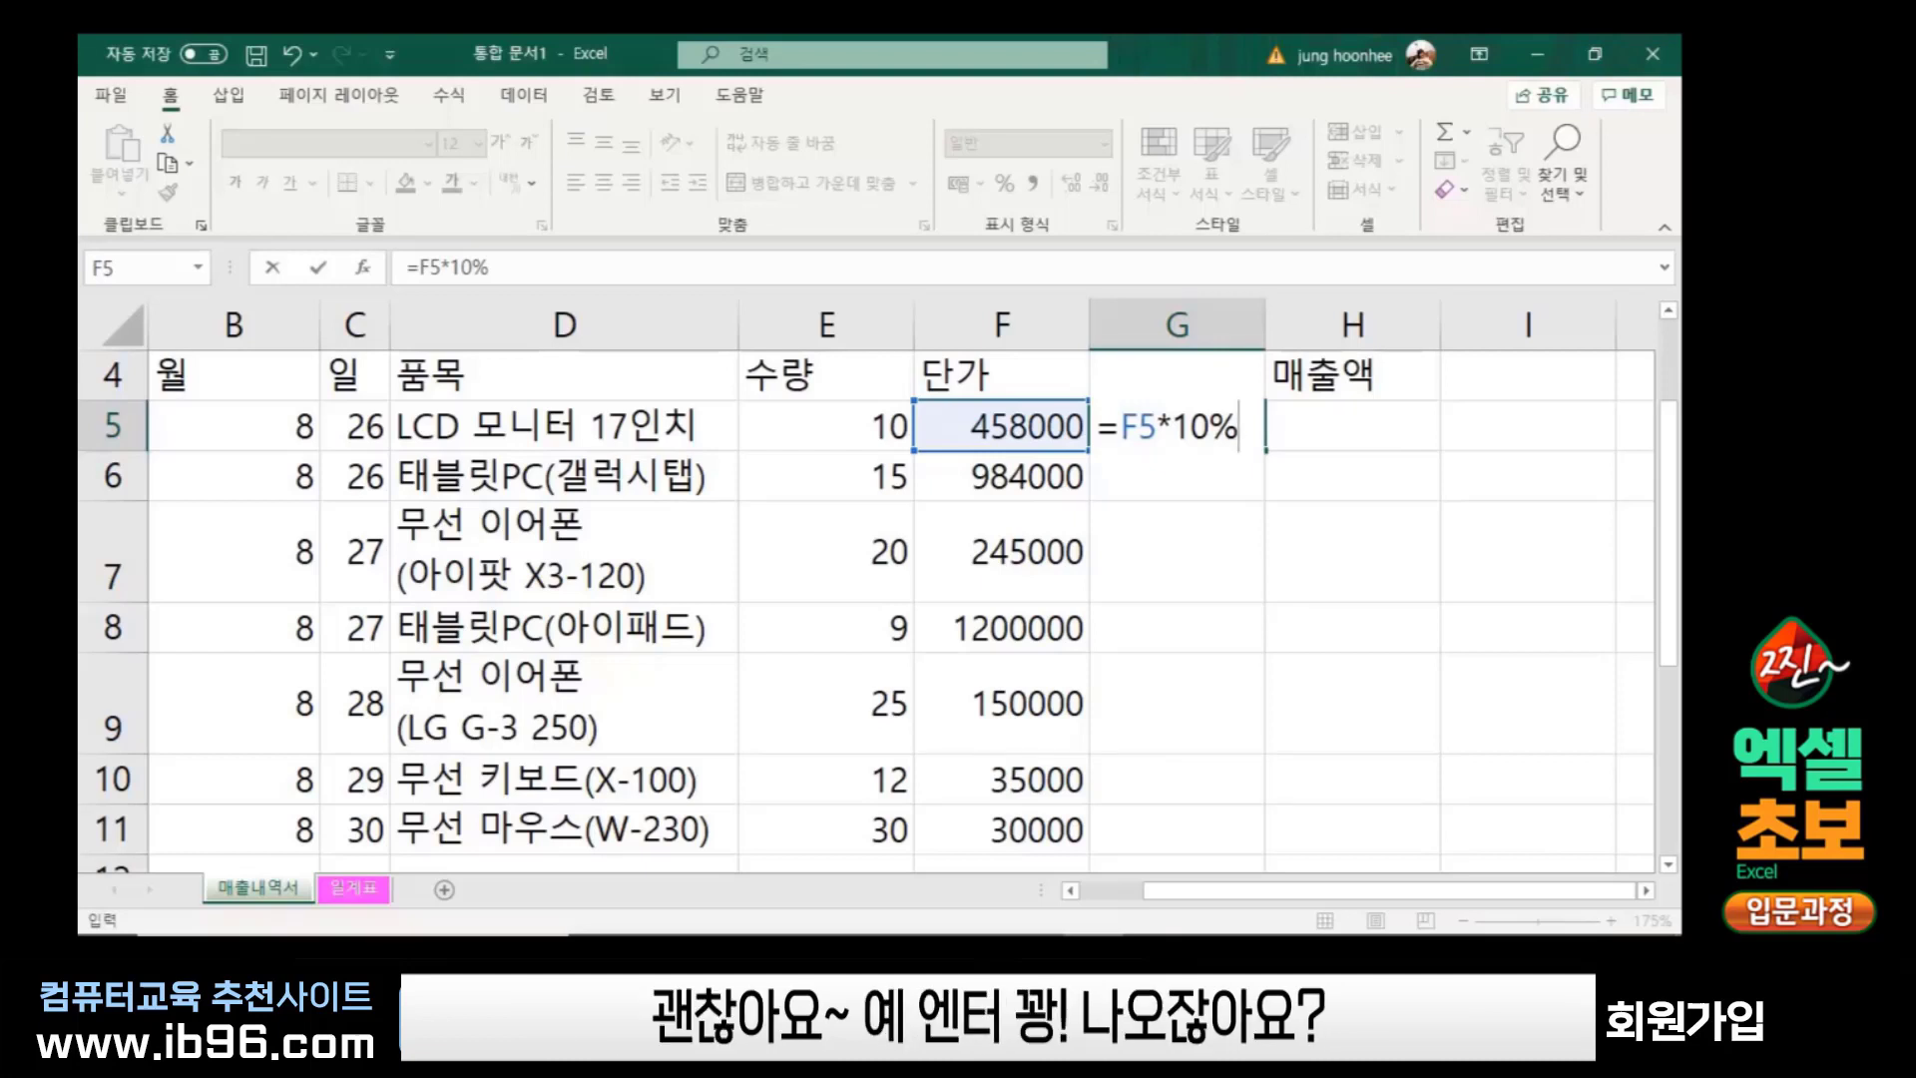
pyautogui.press('Return')
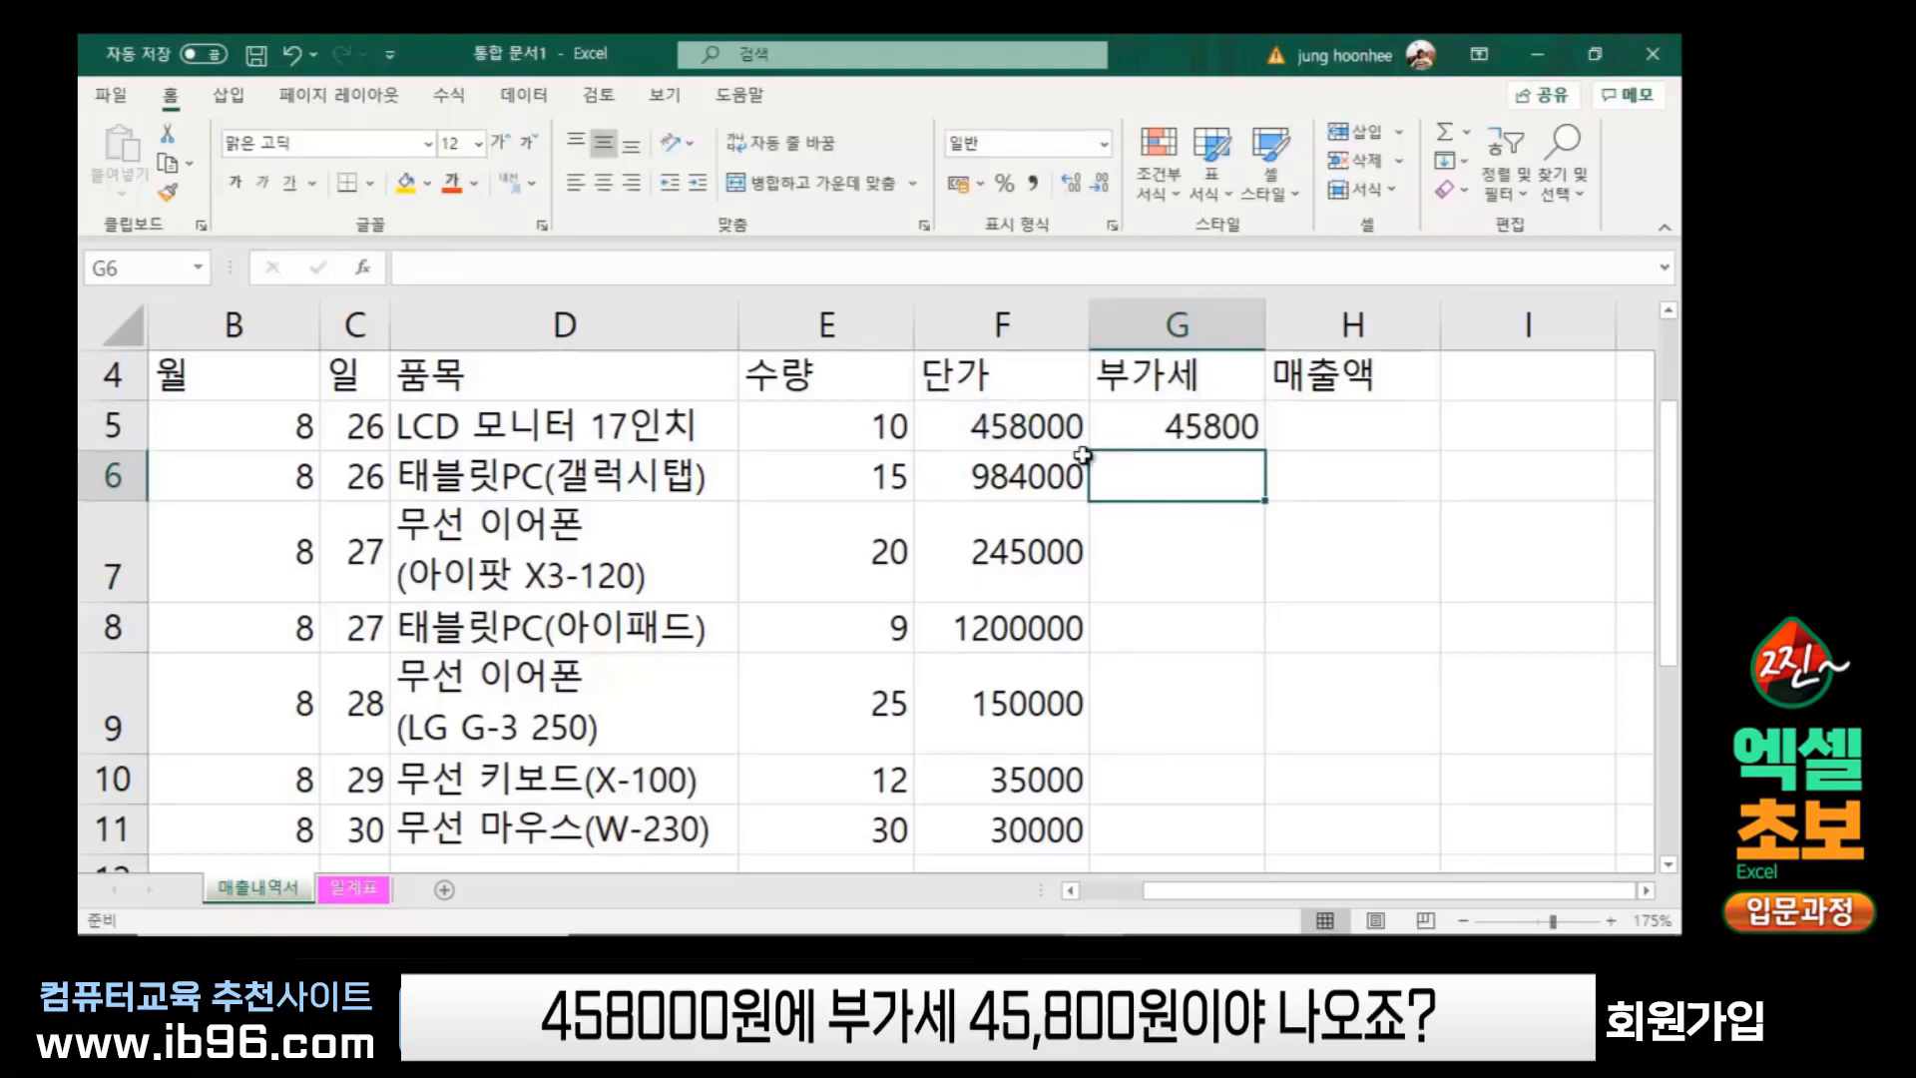
pyautogui.click(1013, 424)
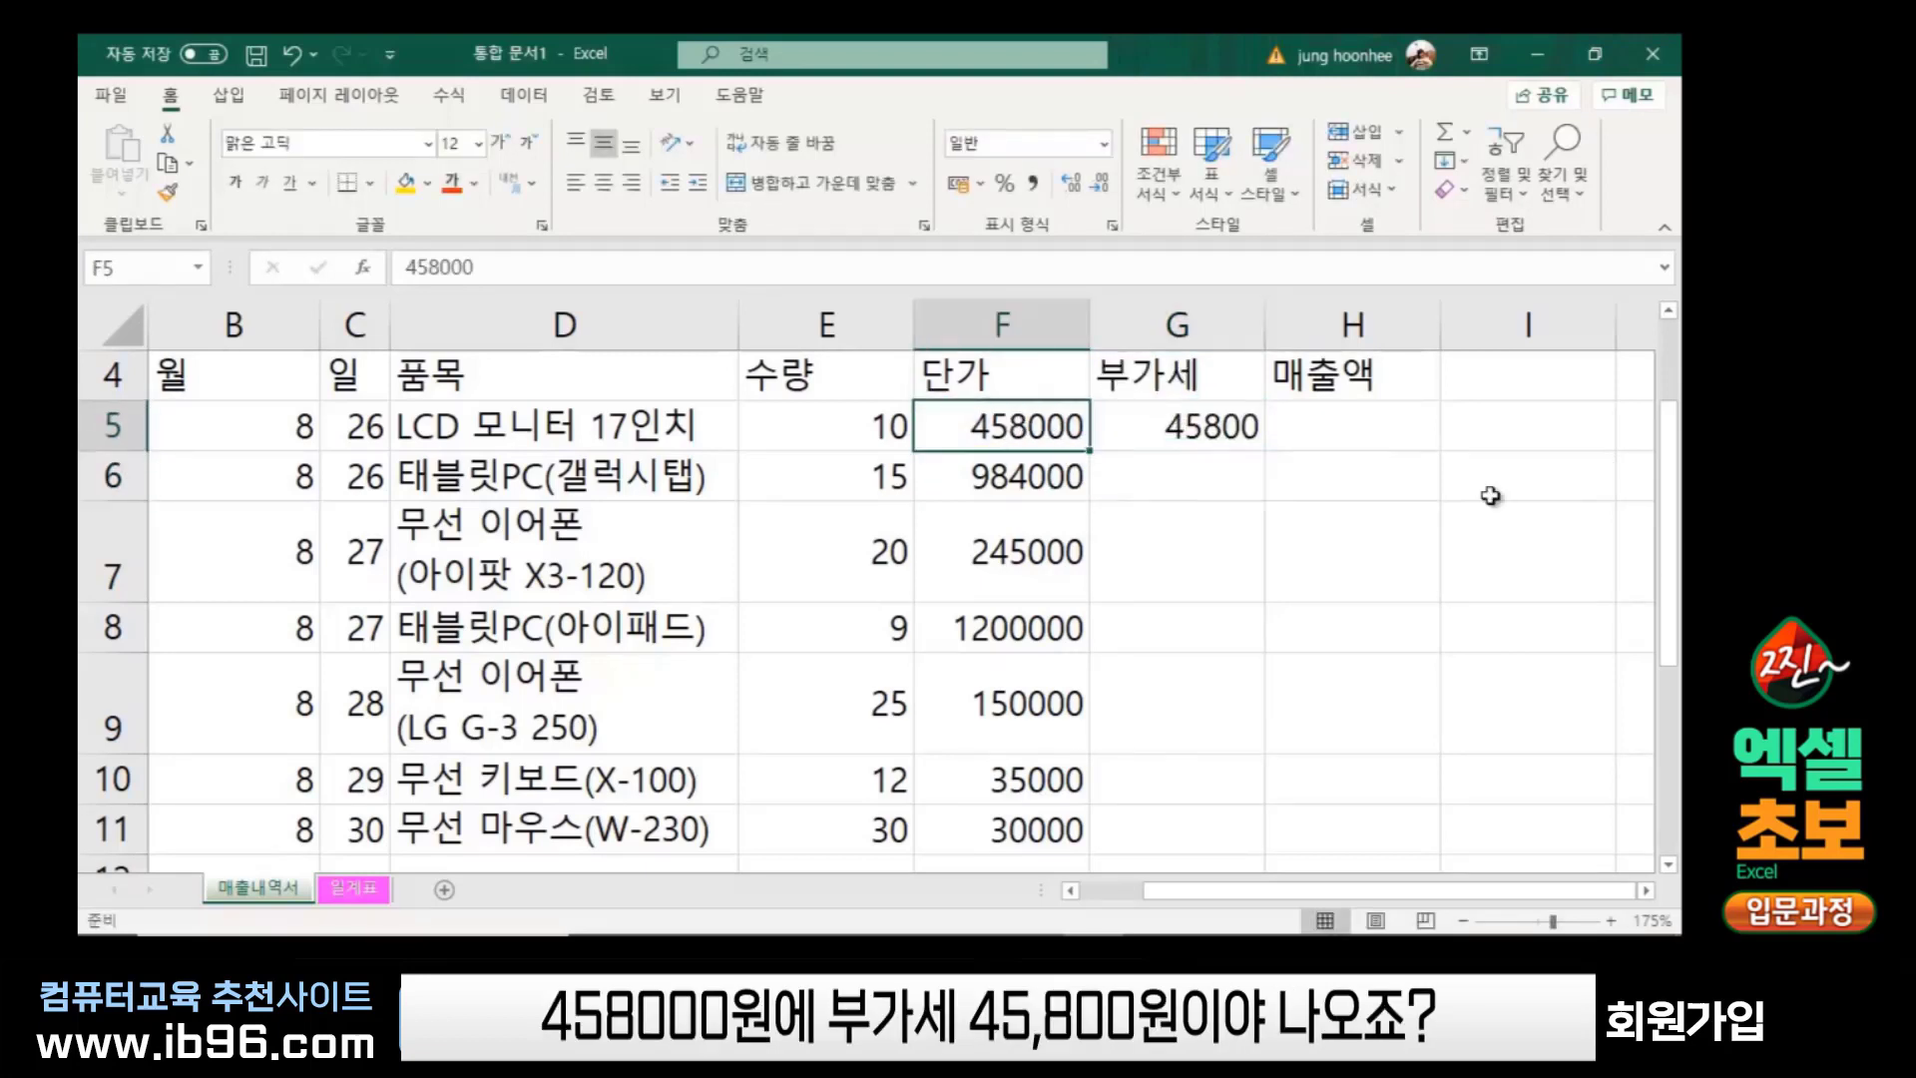
pyautogui.click(1216, 435)
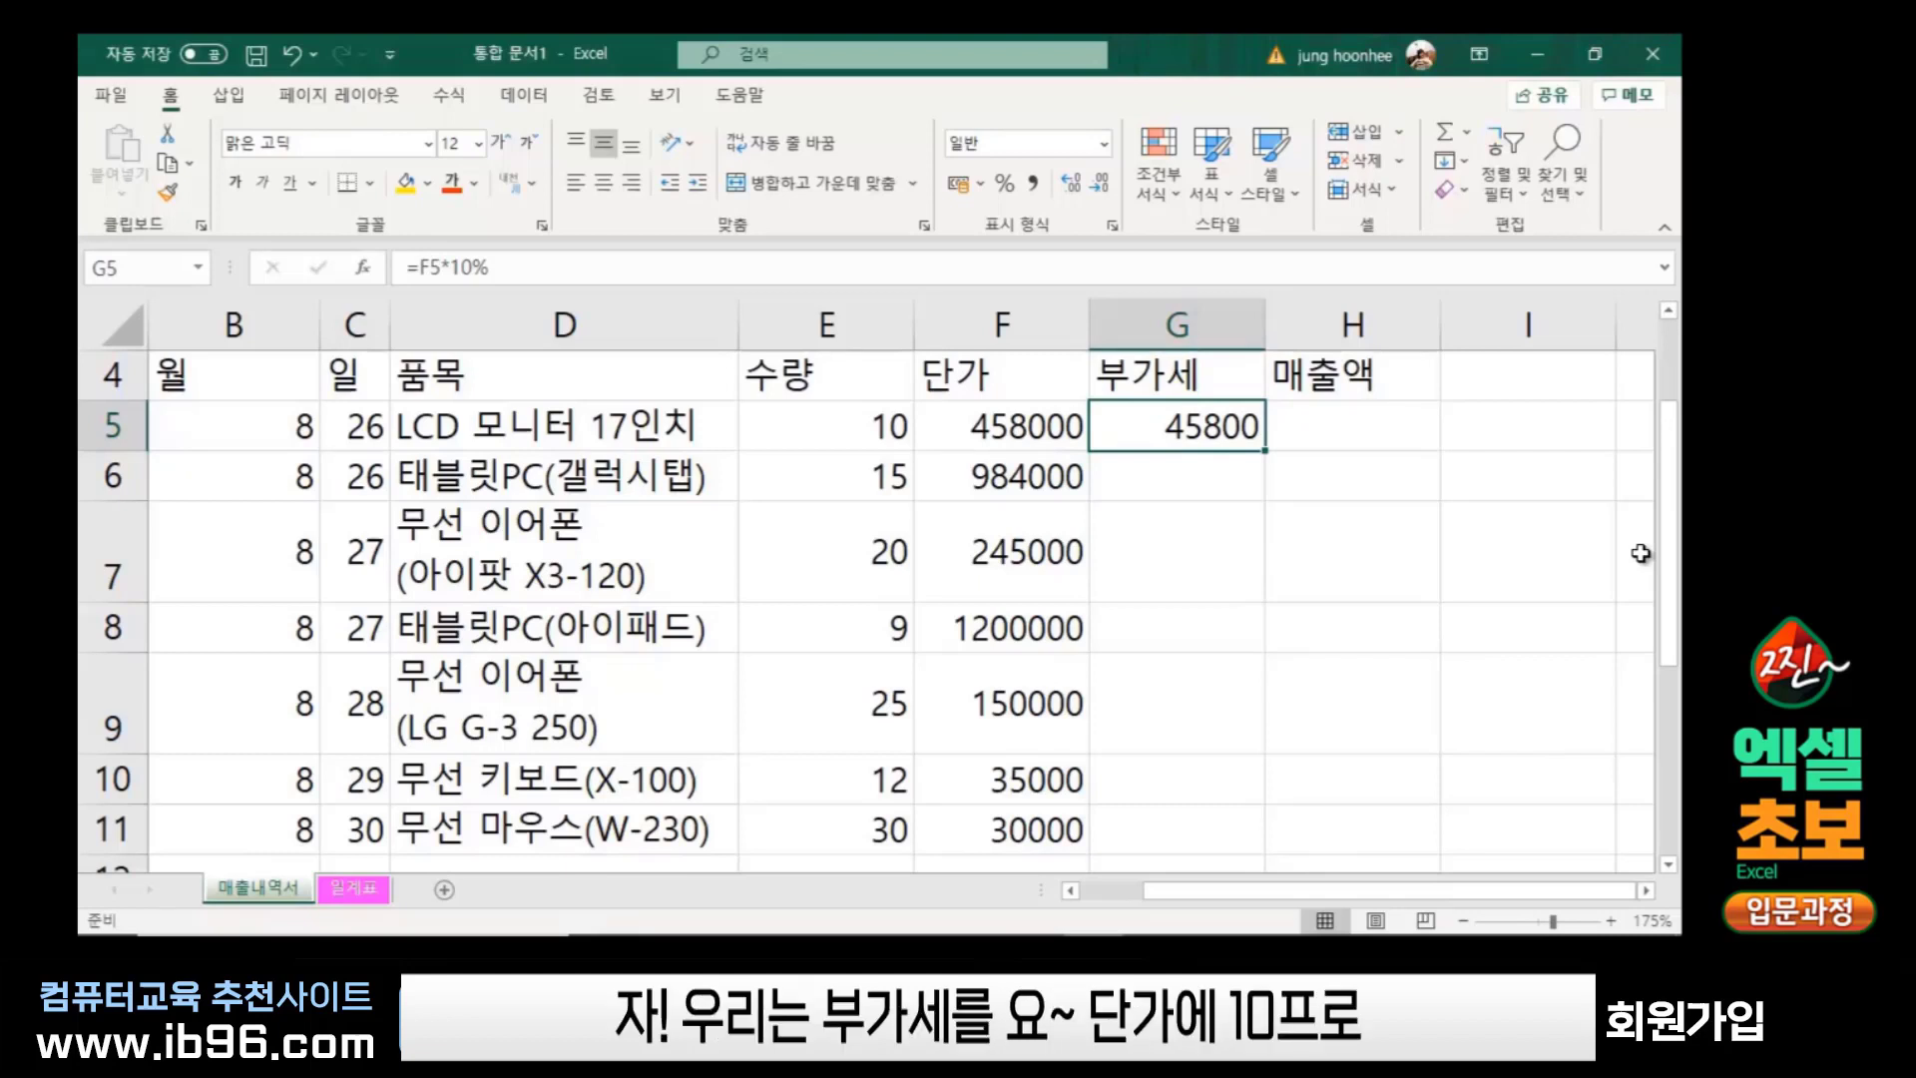
pyautogui.click(1016, 426)
pyautogui.click(1202, 424)
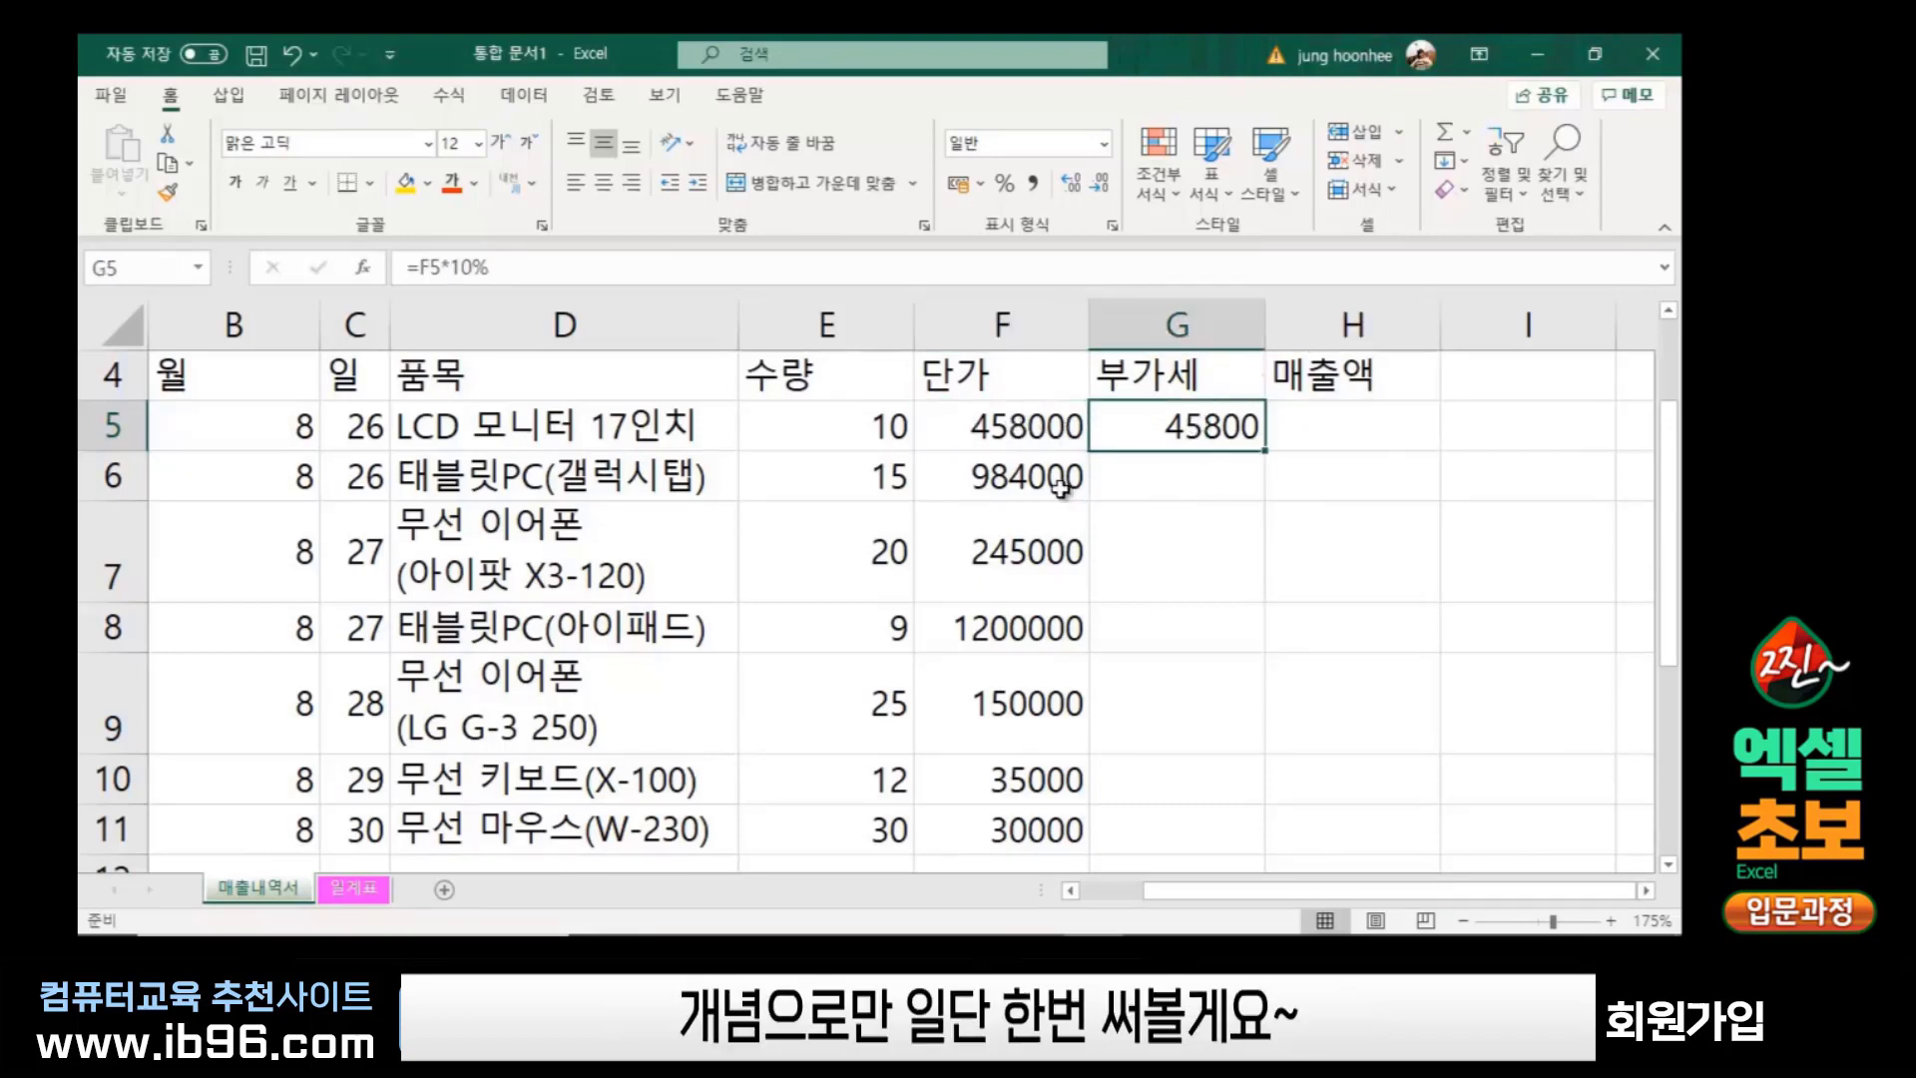
pyautogui.click(1022, 477)
pyautogui.click(1214, 480)
pyautogui.moveTo(1175, 541); pyautogui.dragTo(1047, 583)
pyautogui.click(1158, 554)
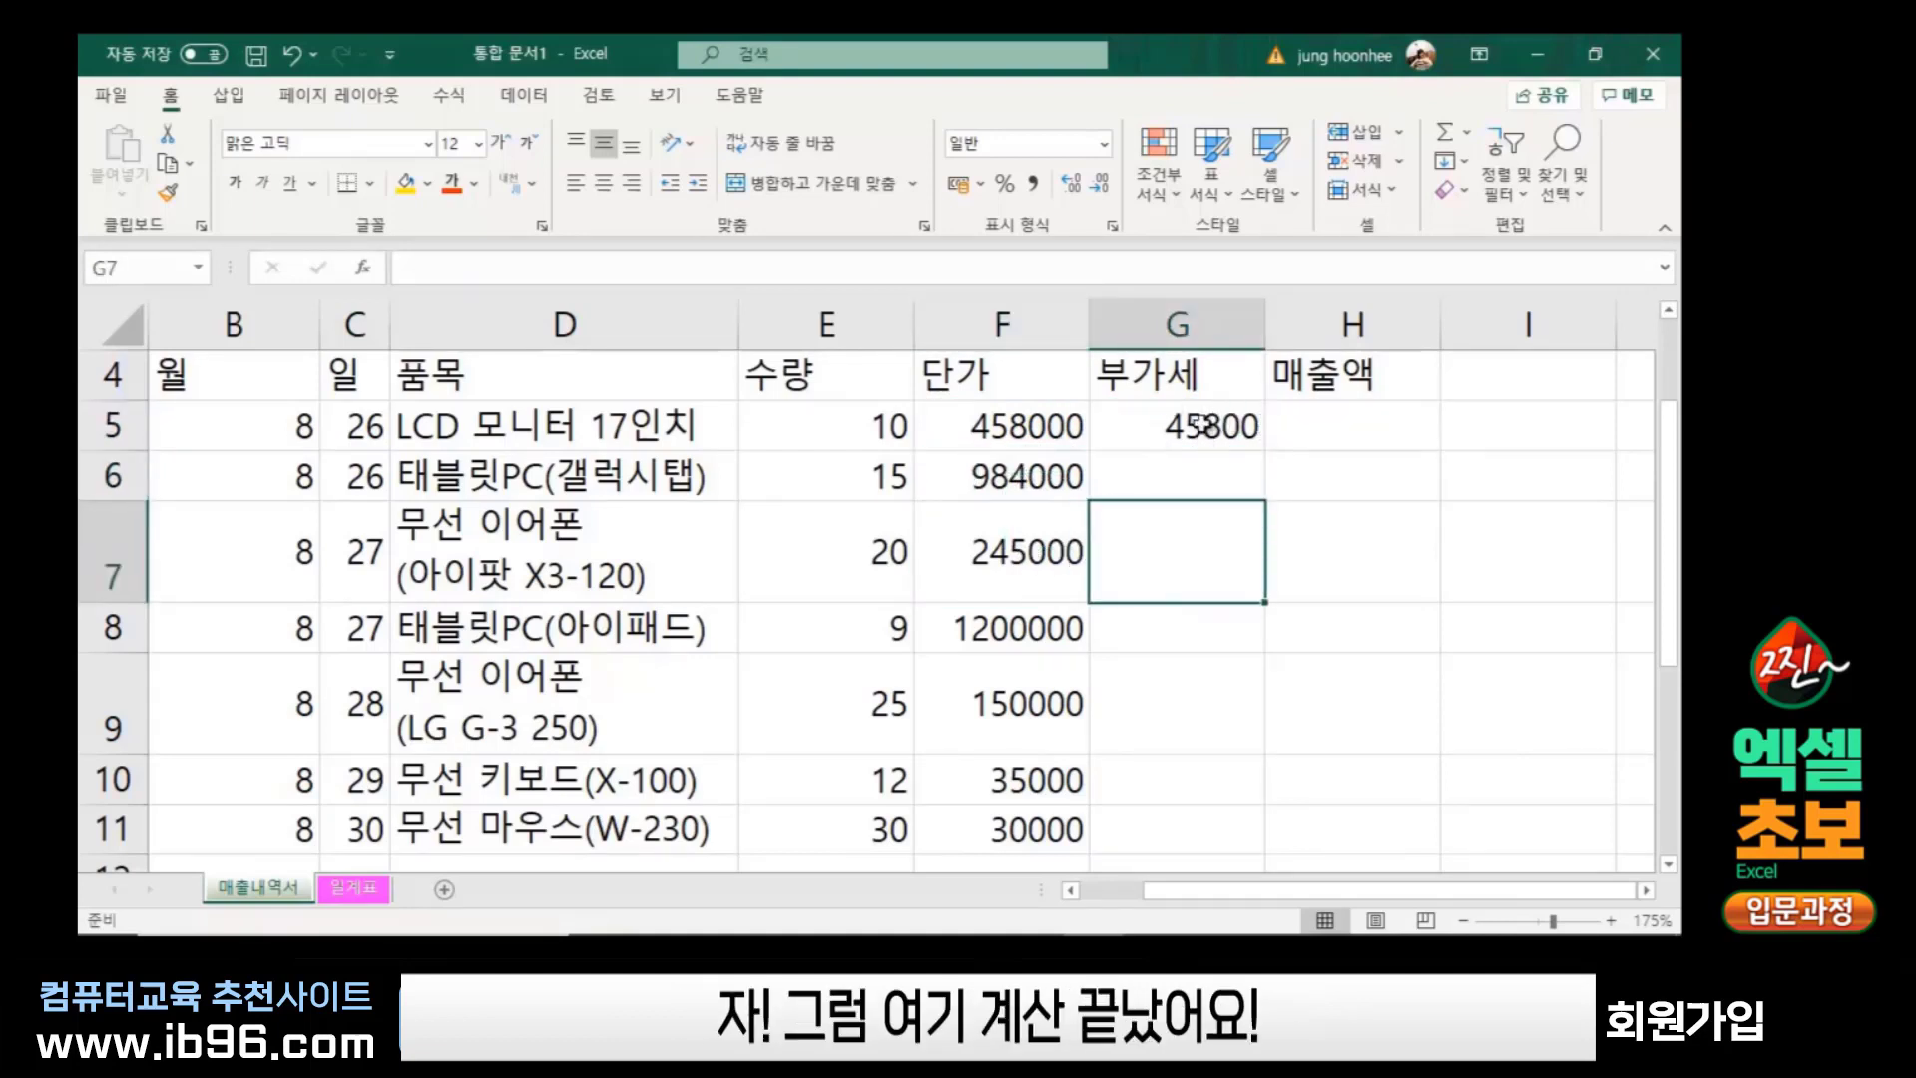
pyautogui.click(1212, 431)
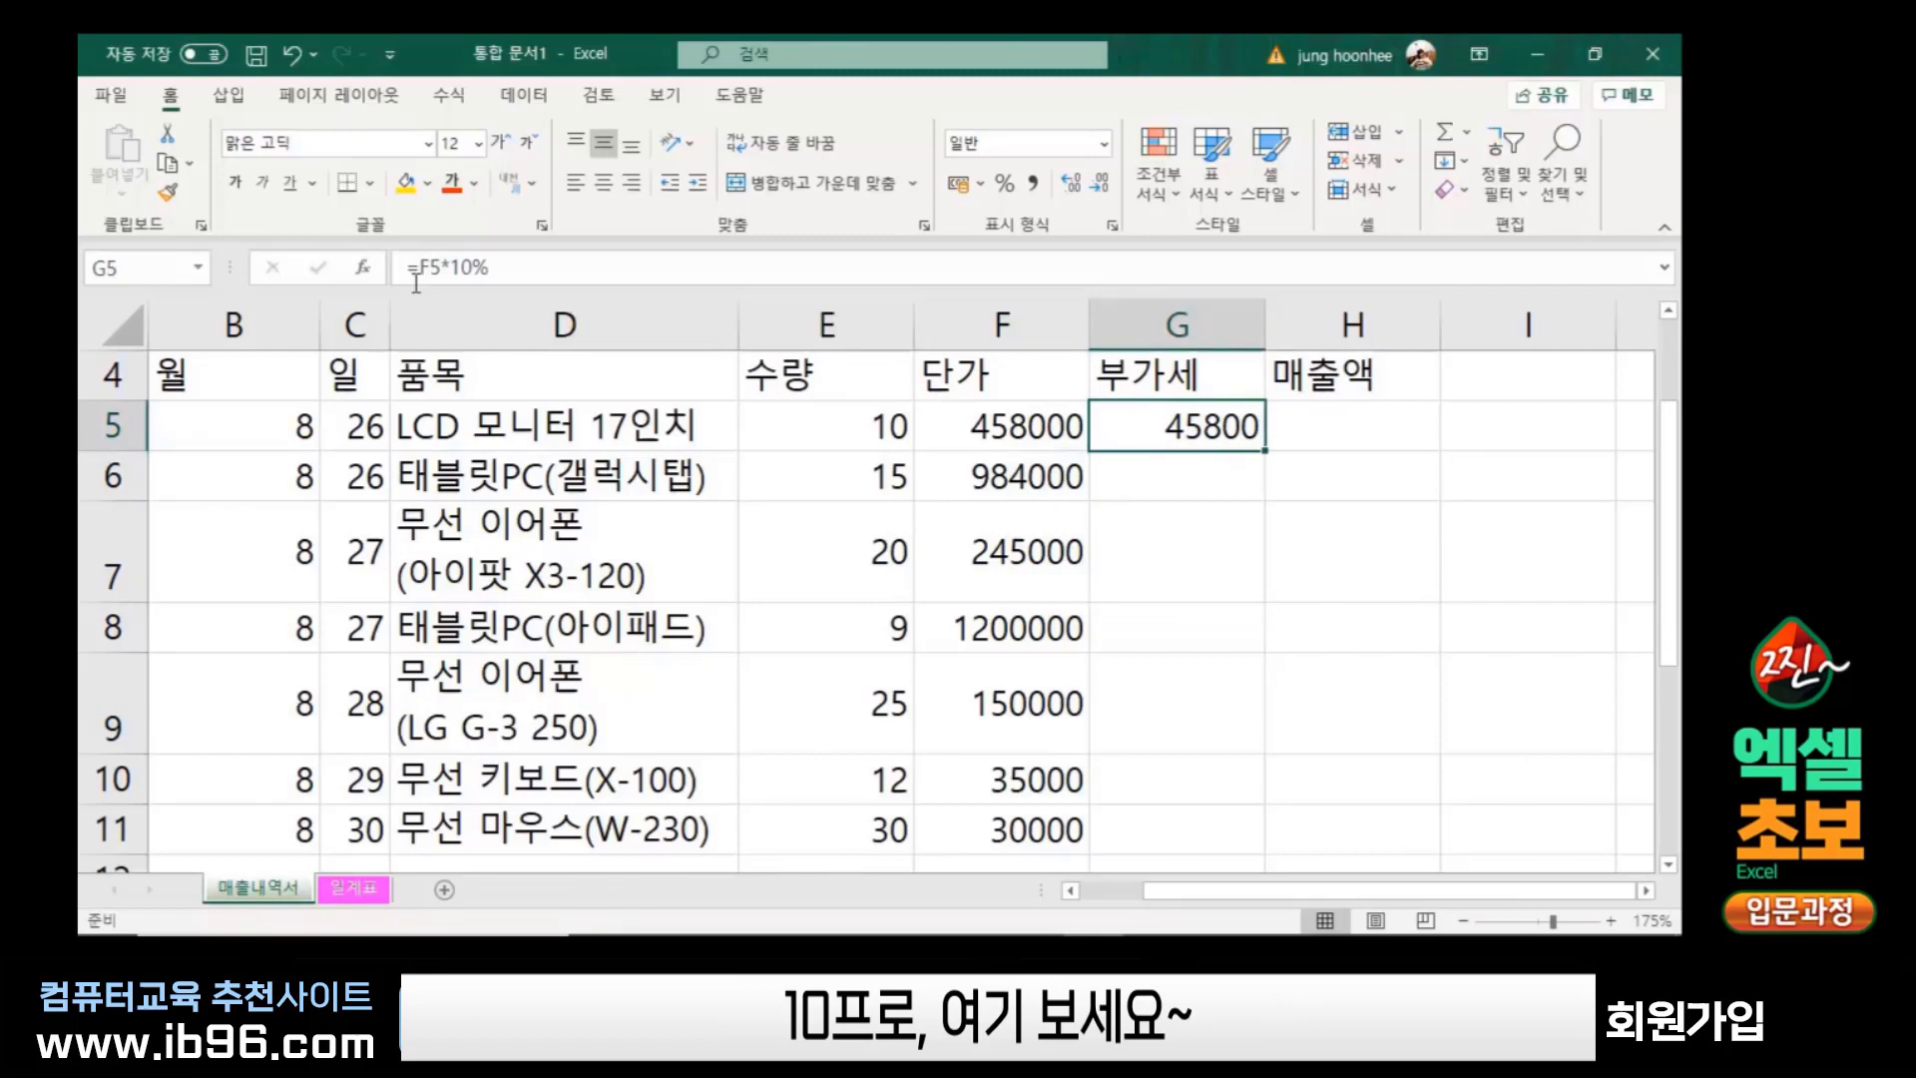
pyautogui.click(1237, 529)
pyautogui.click(1208, 424)
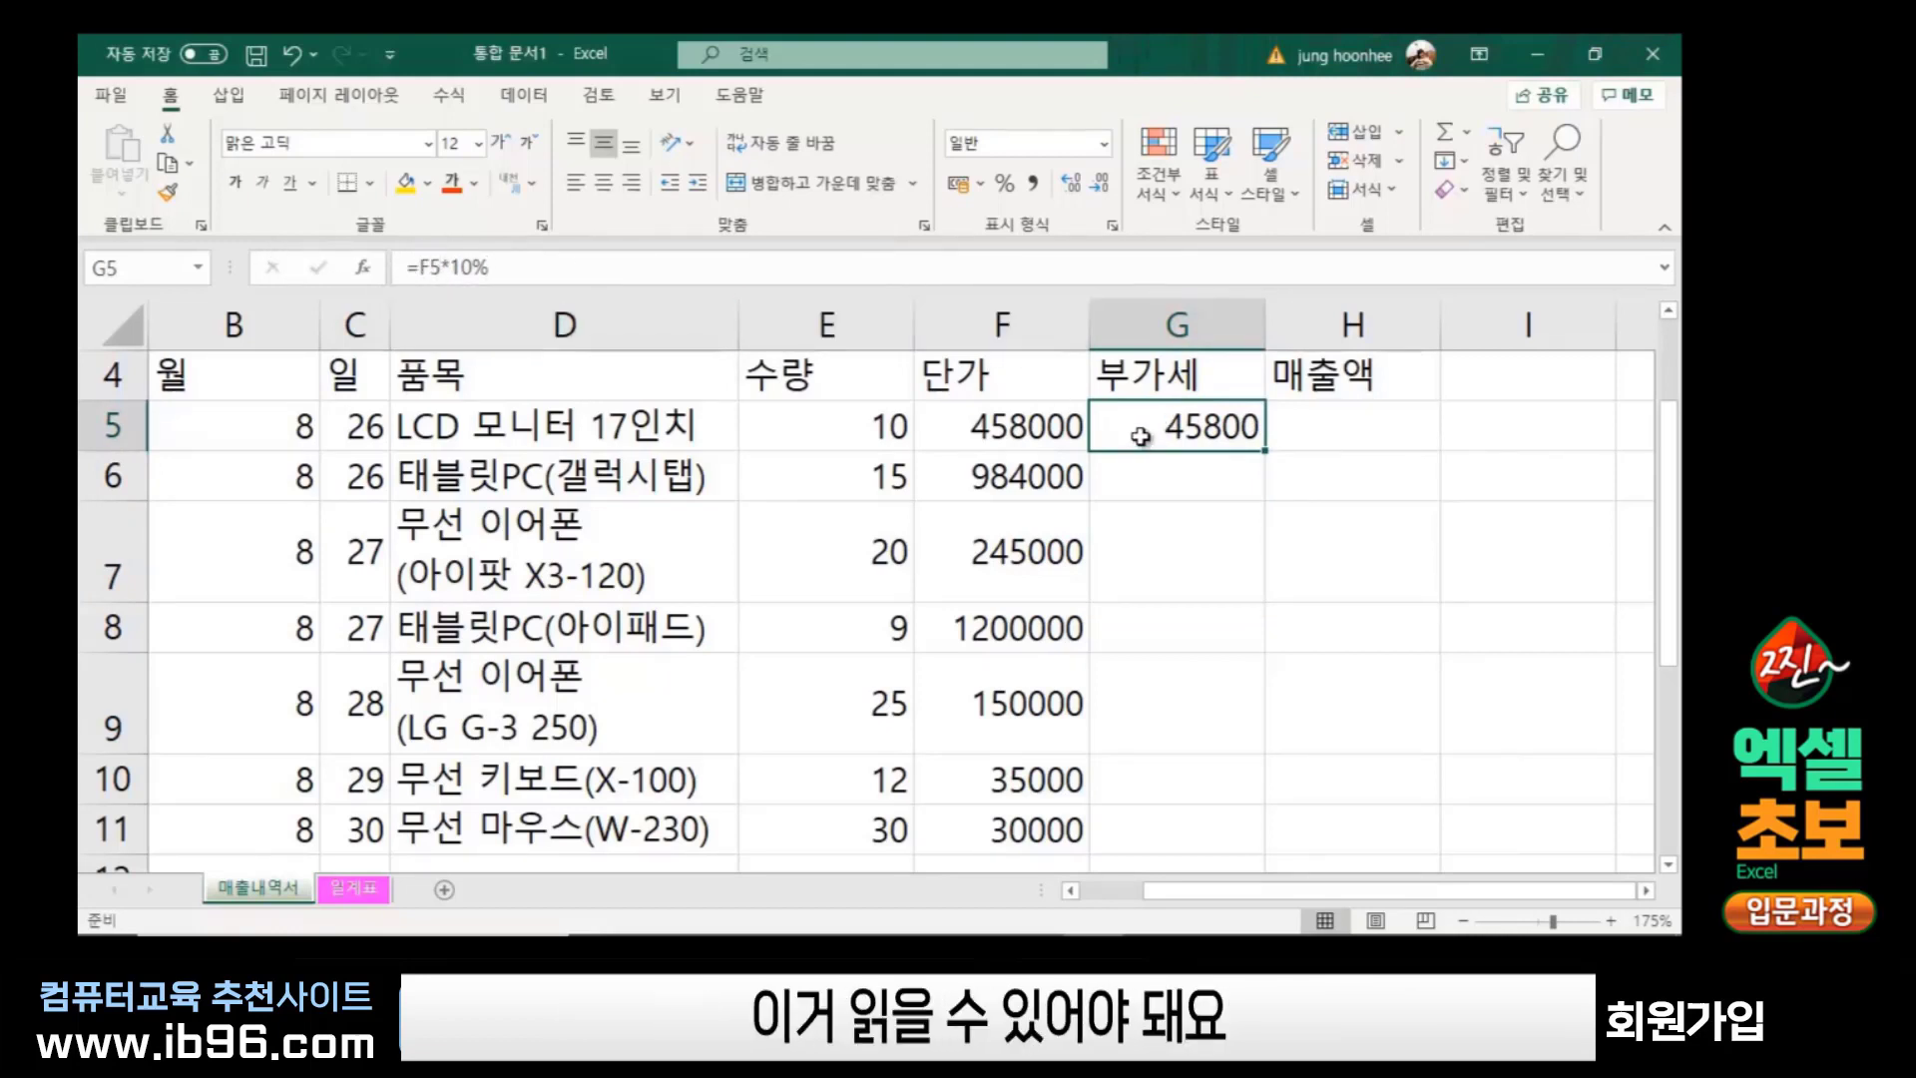
pyautogui.click(1200, 489)
pyautogui.click(1189, 424)
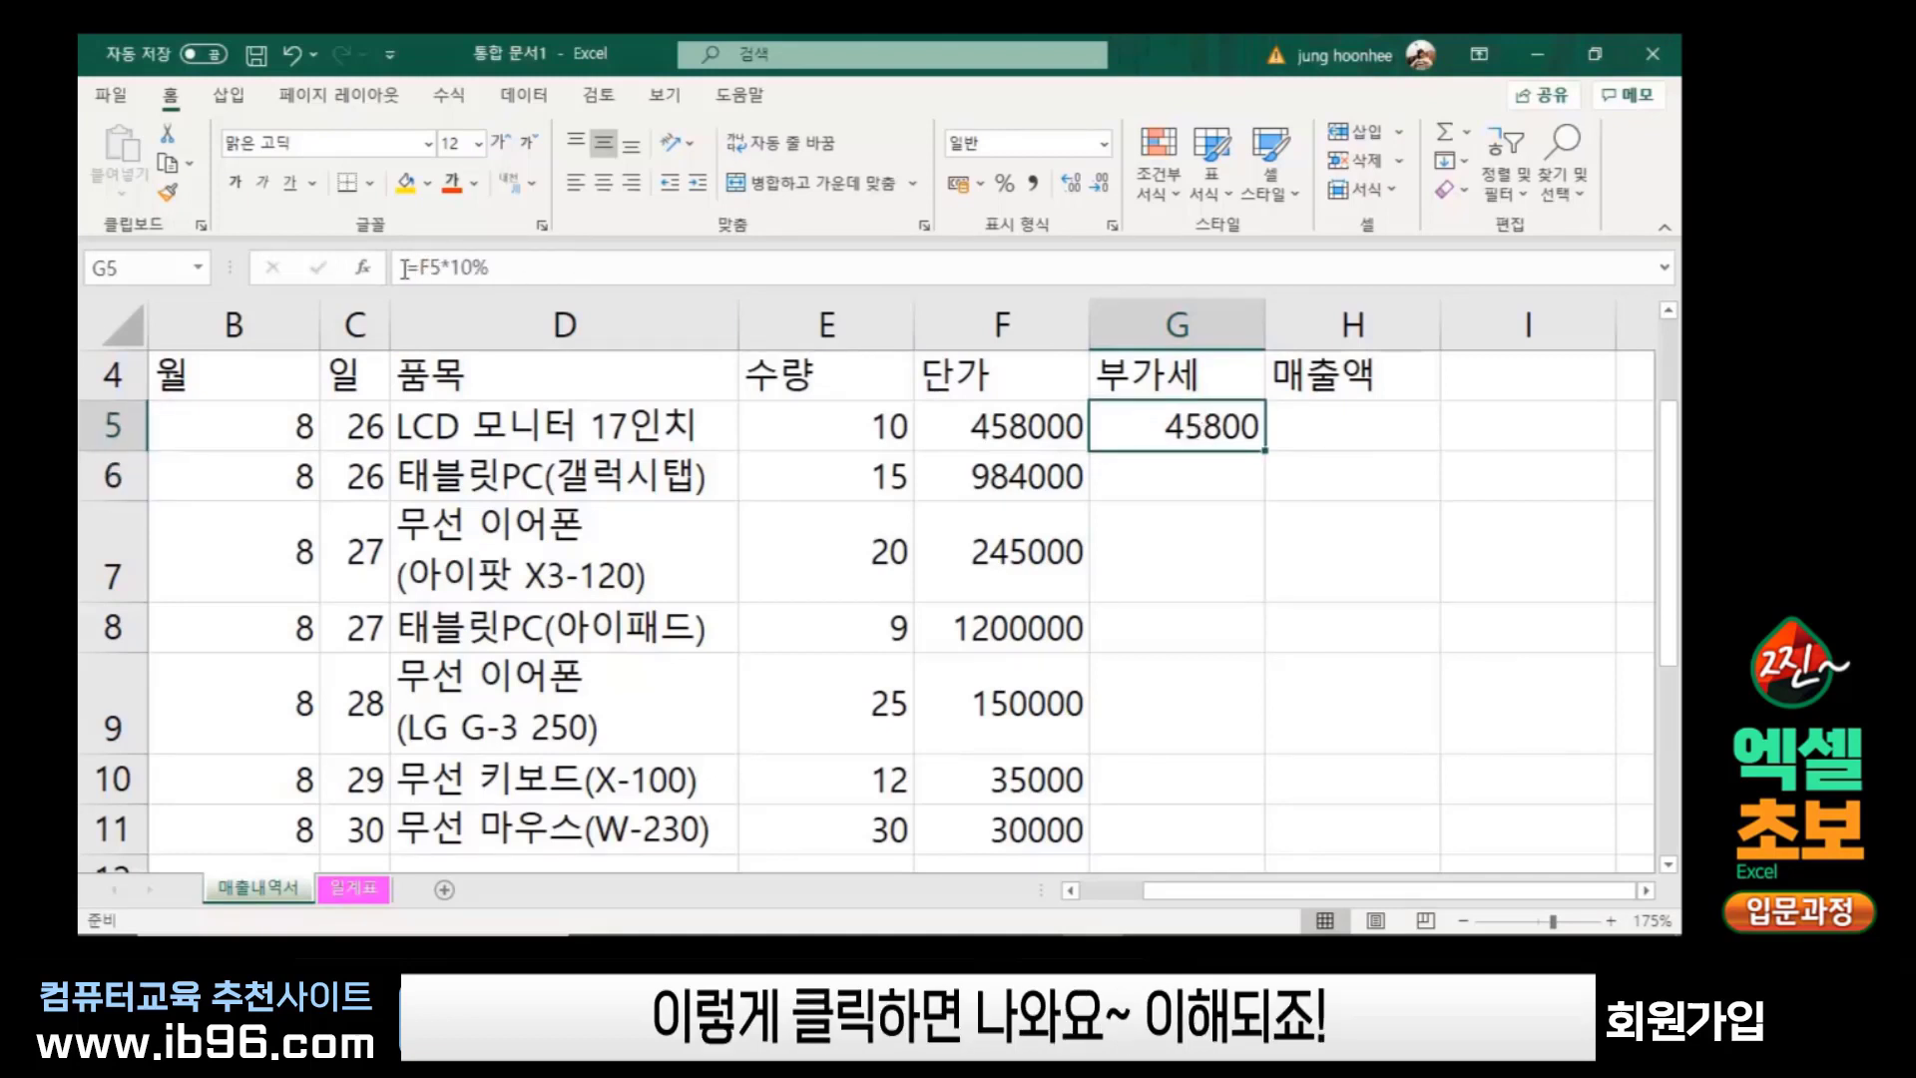
pyautogui.click(1201, 569)
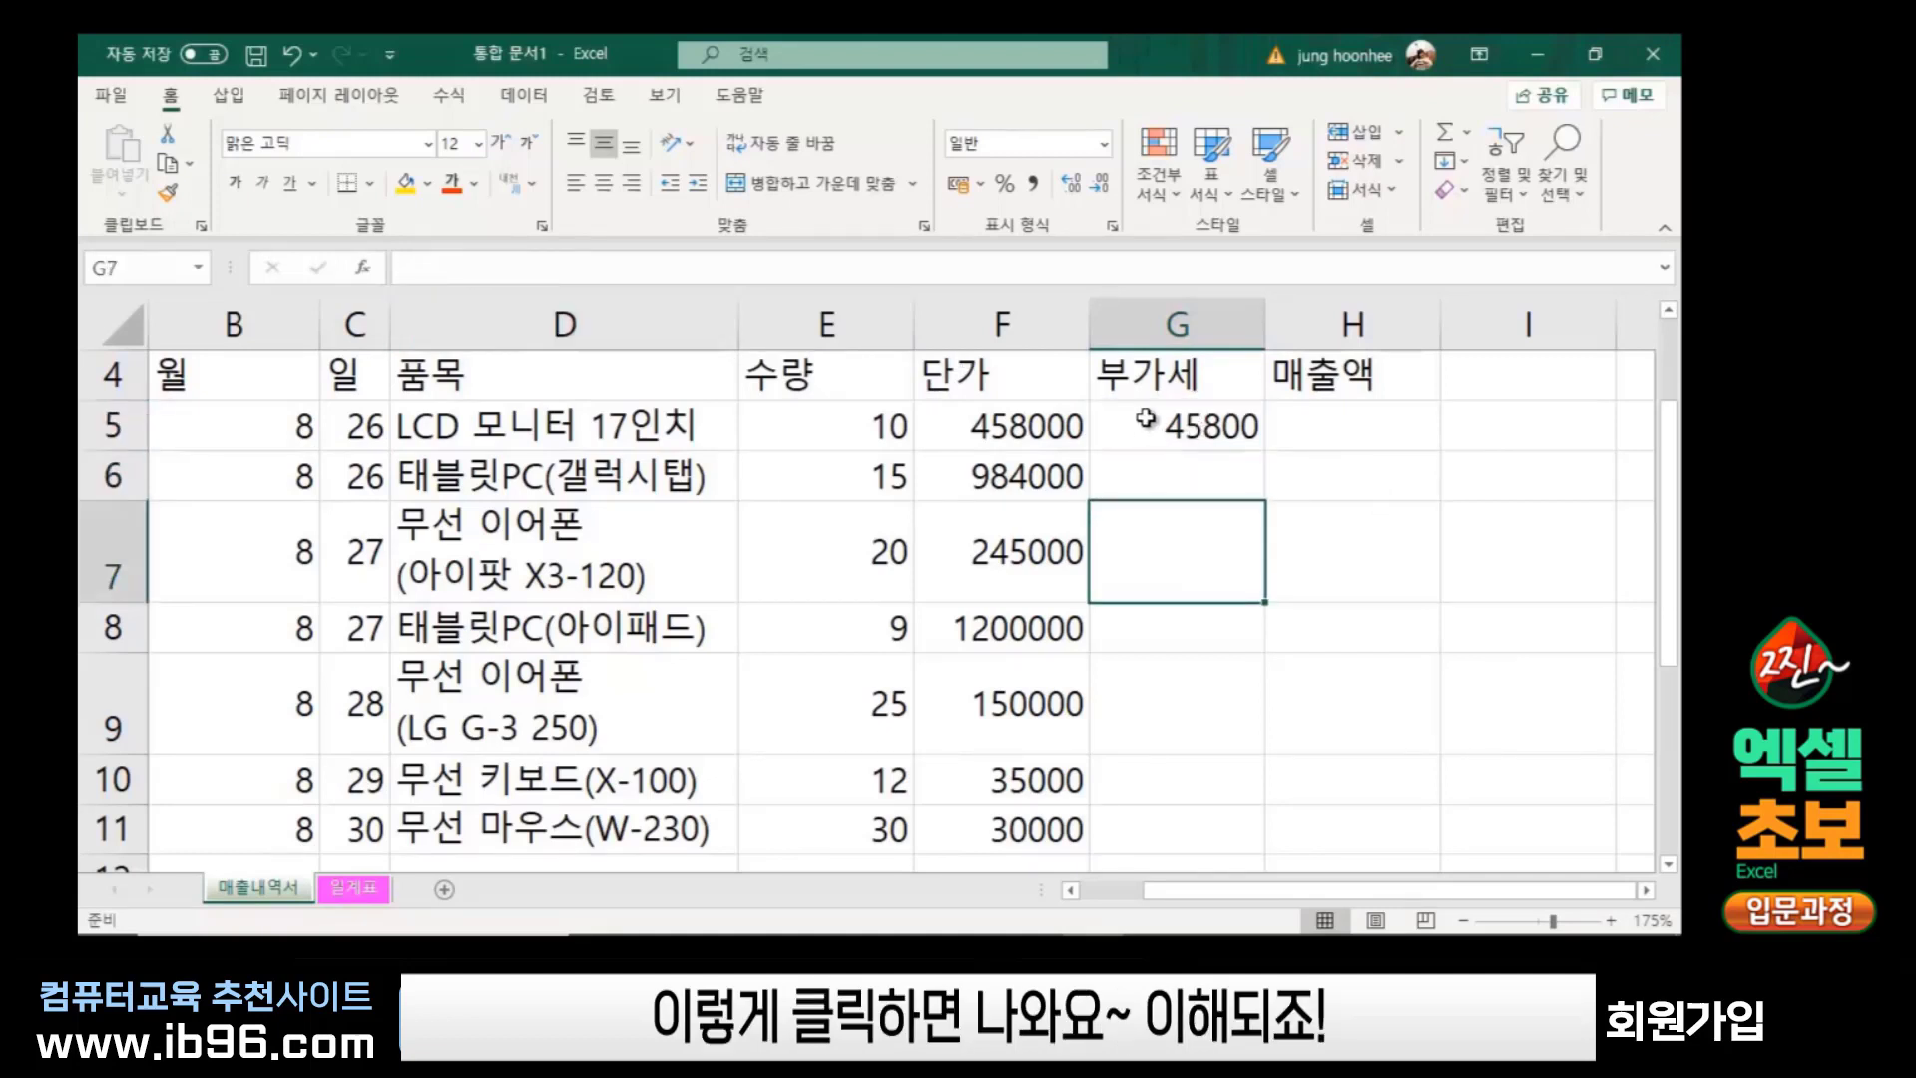
pyautogui.click(1189, 424)
pyautogui.click(1214, 507)
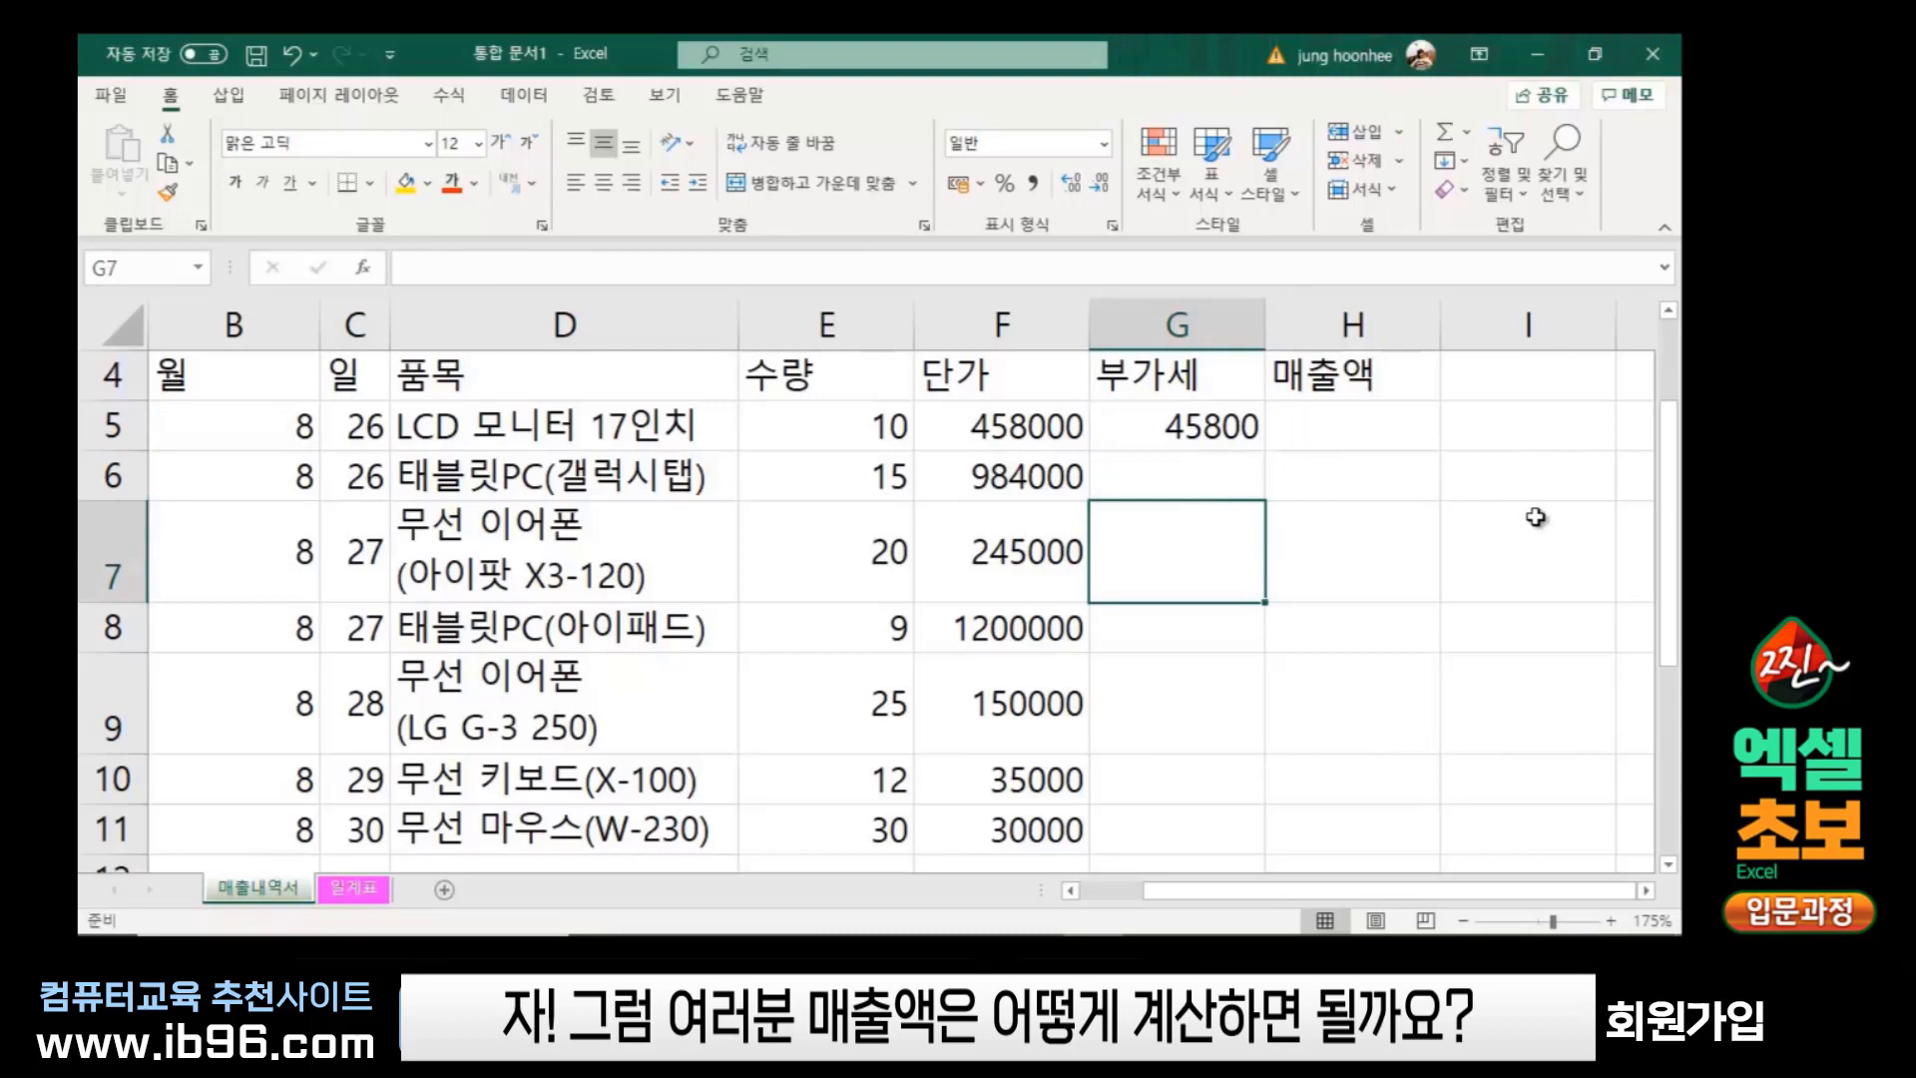
pyautogui.click(1192, 424)
pyautogui.click(1354, 421)
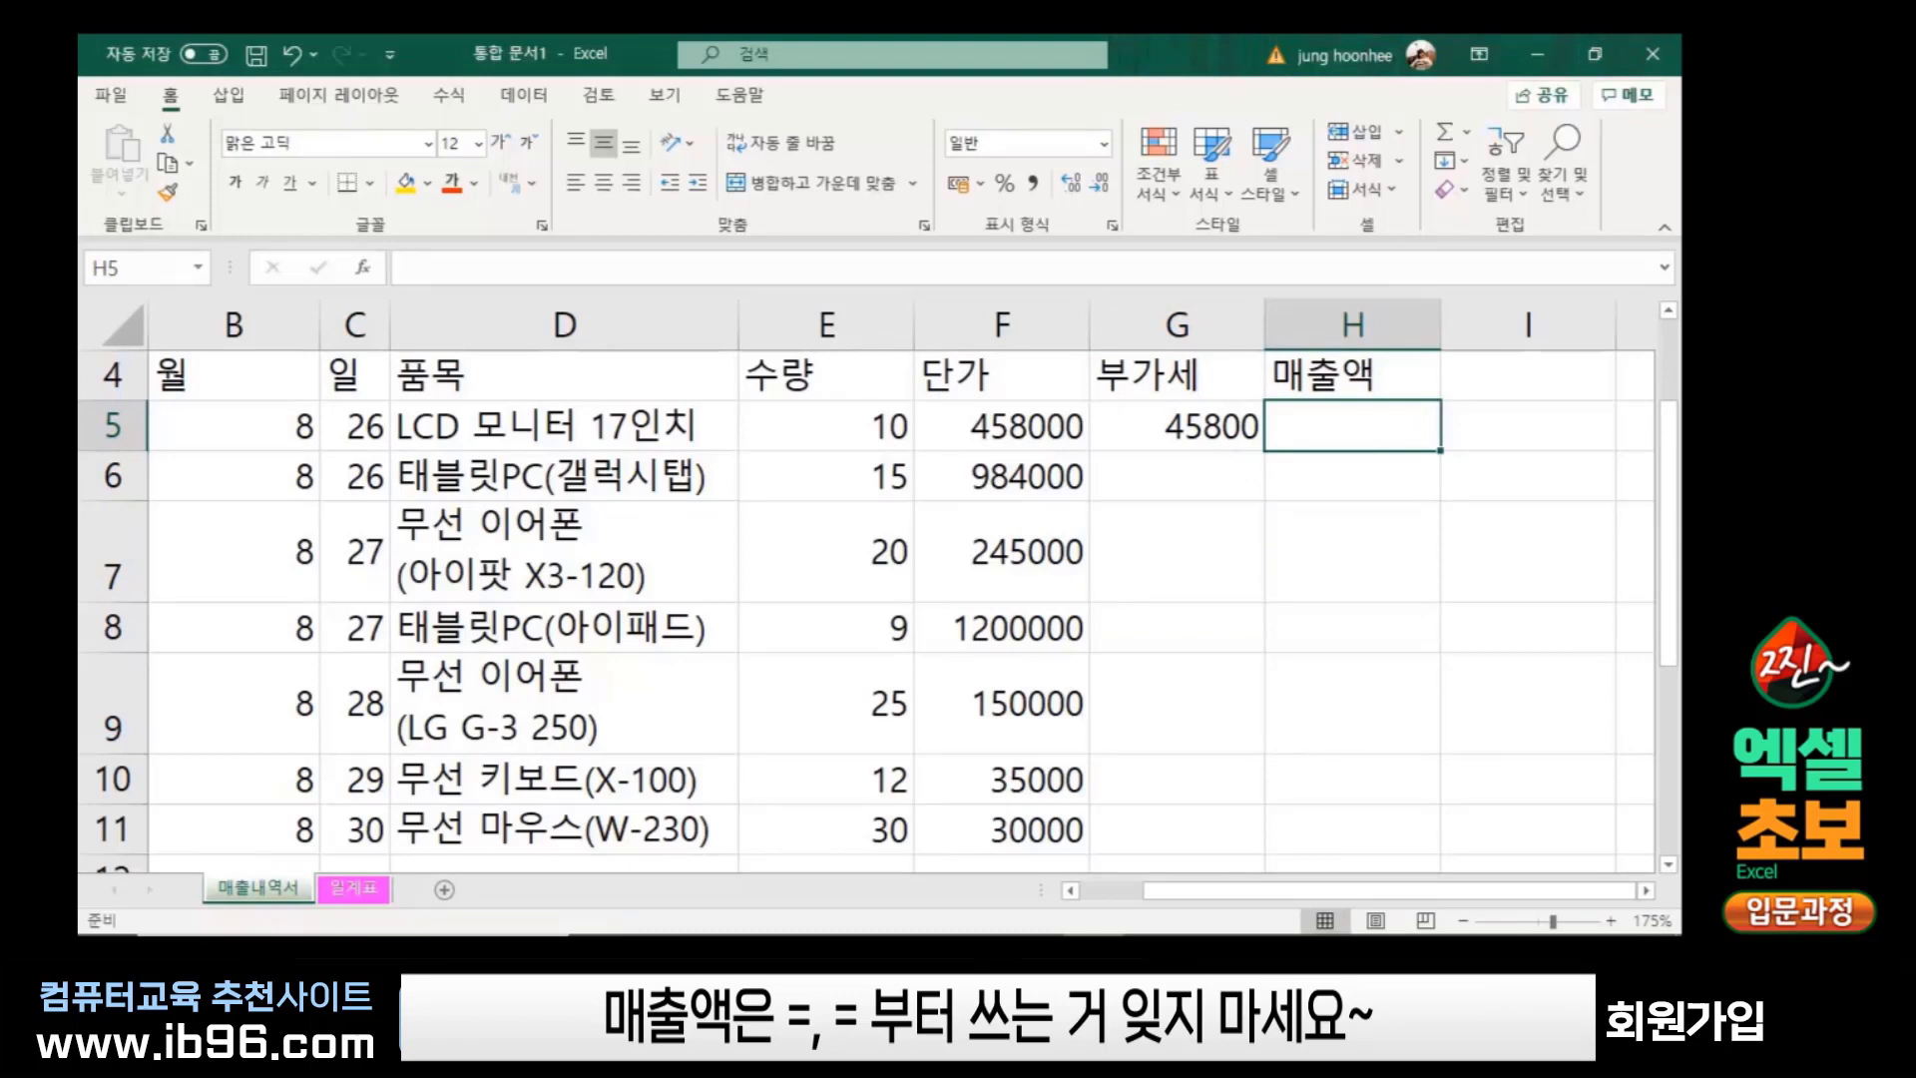
# Enter =E5*F5 in H5 so the LCD monitor's sales amount shows 4580000
pyautogui.write('=')
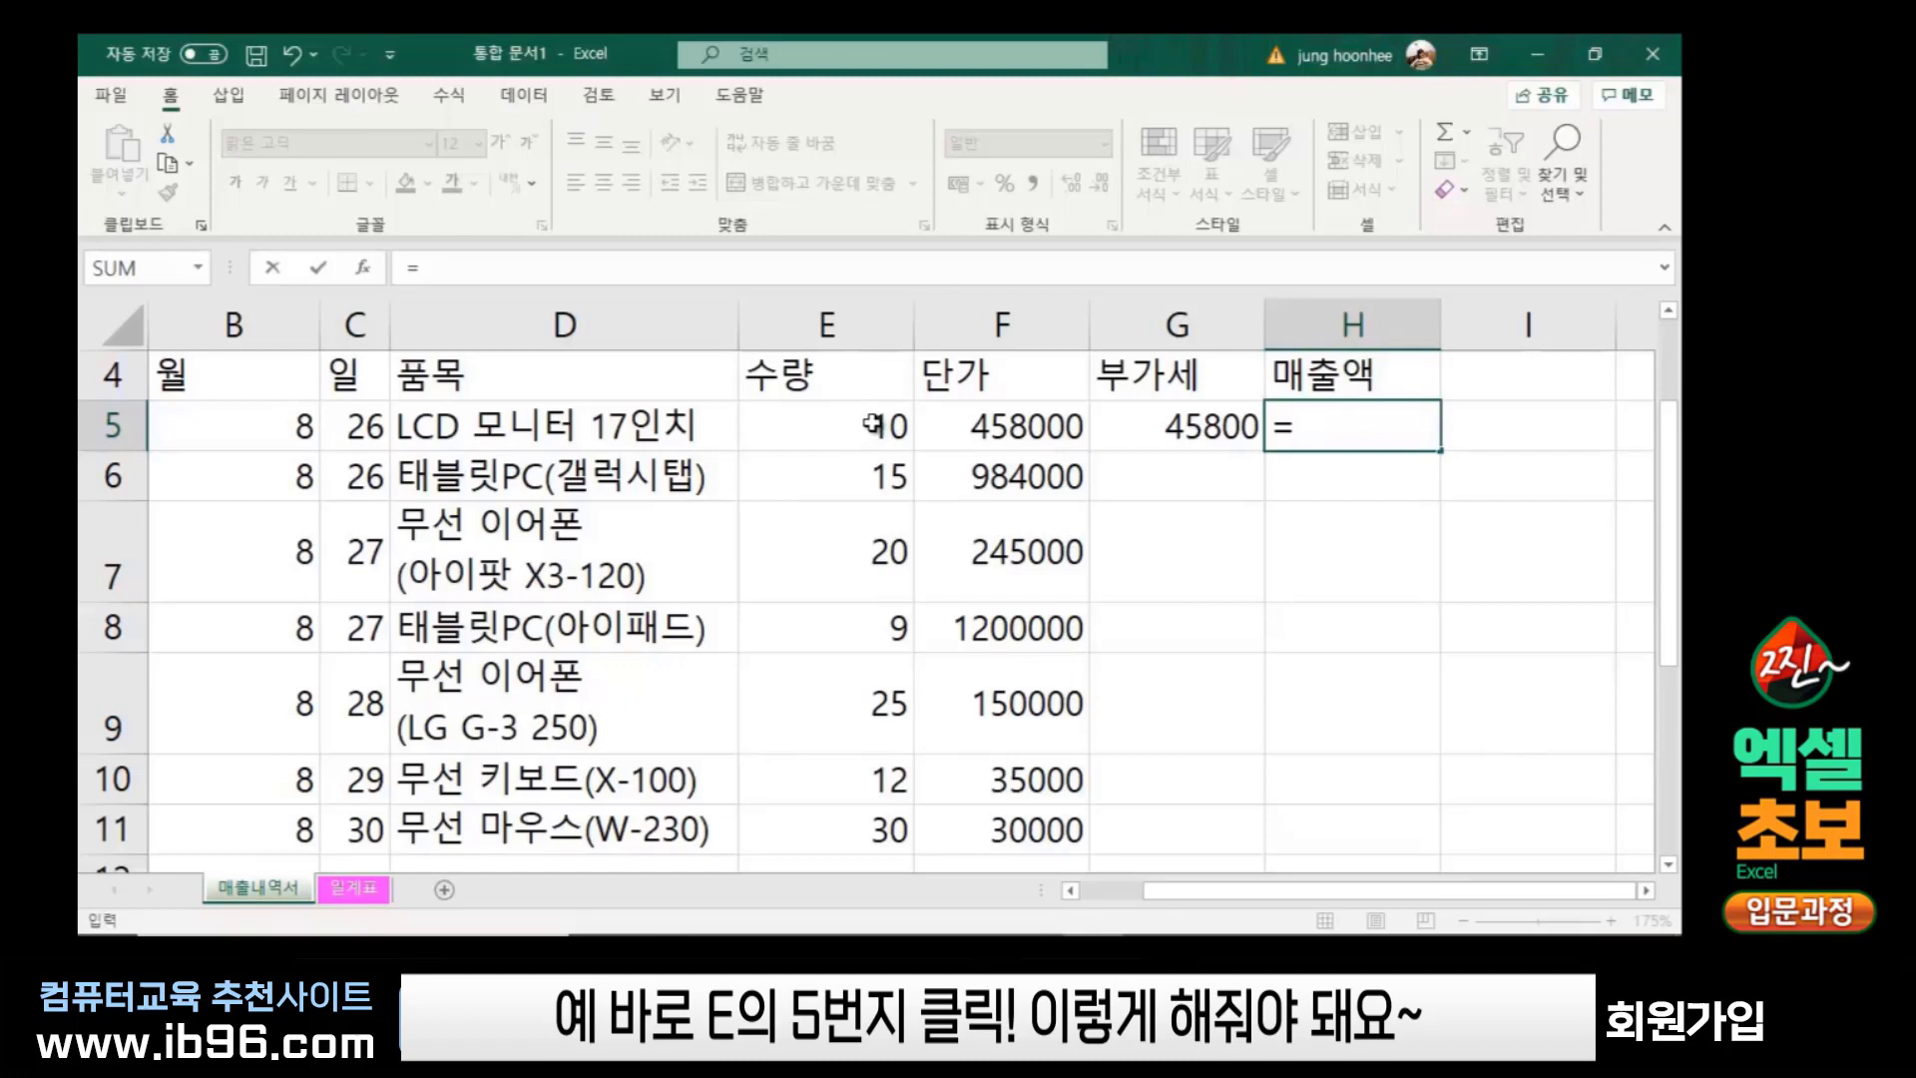
pyautogui.click(874, 424)
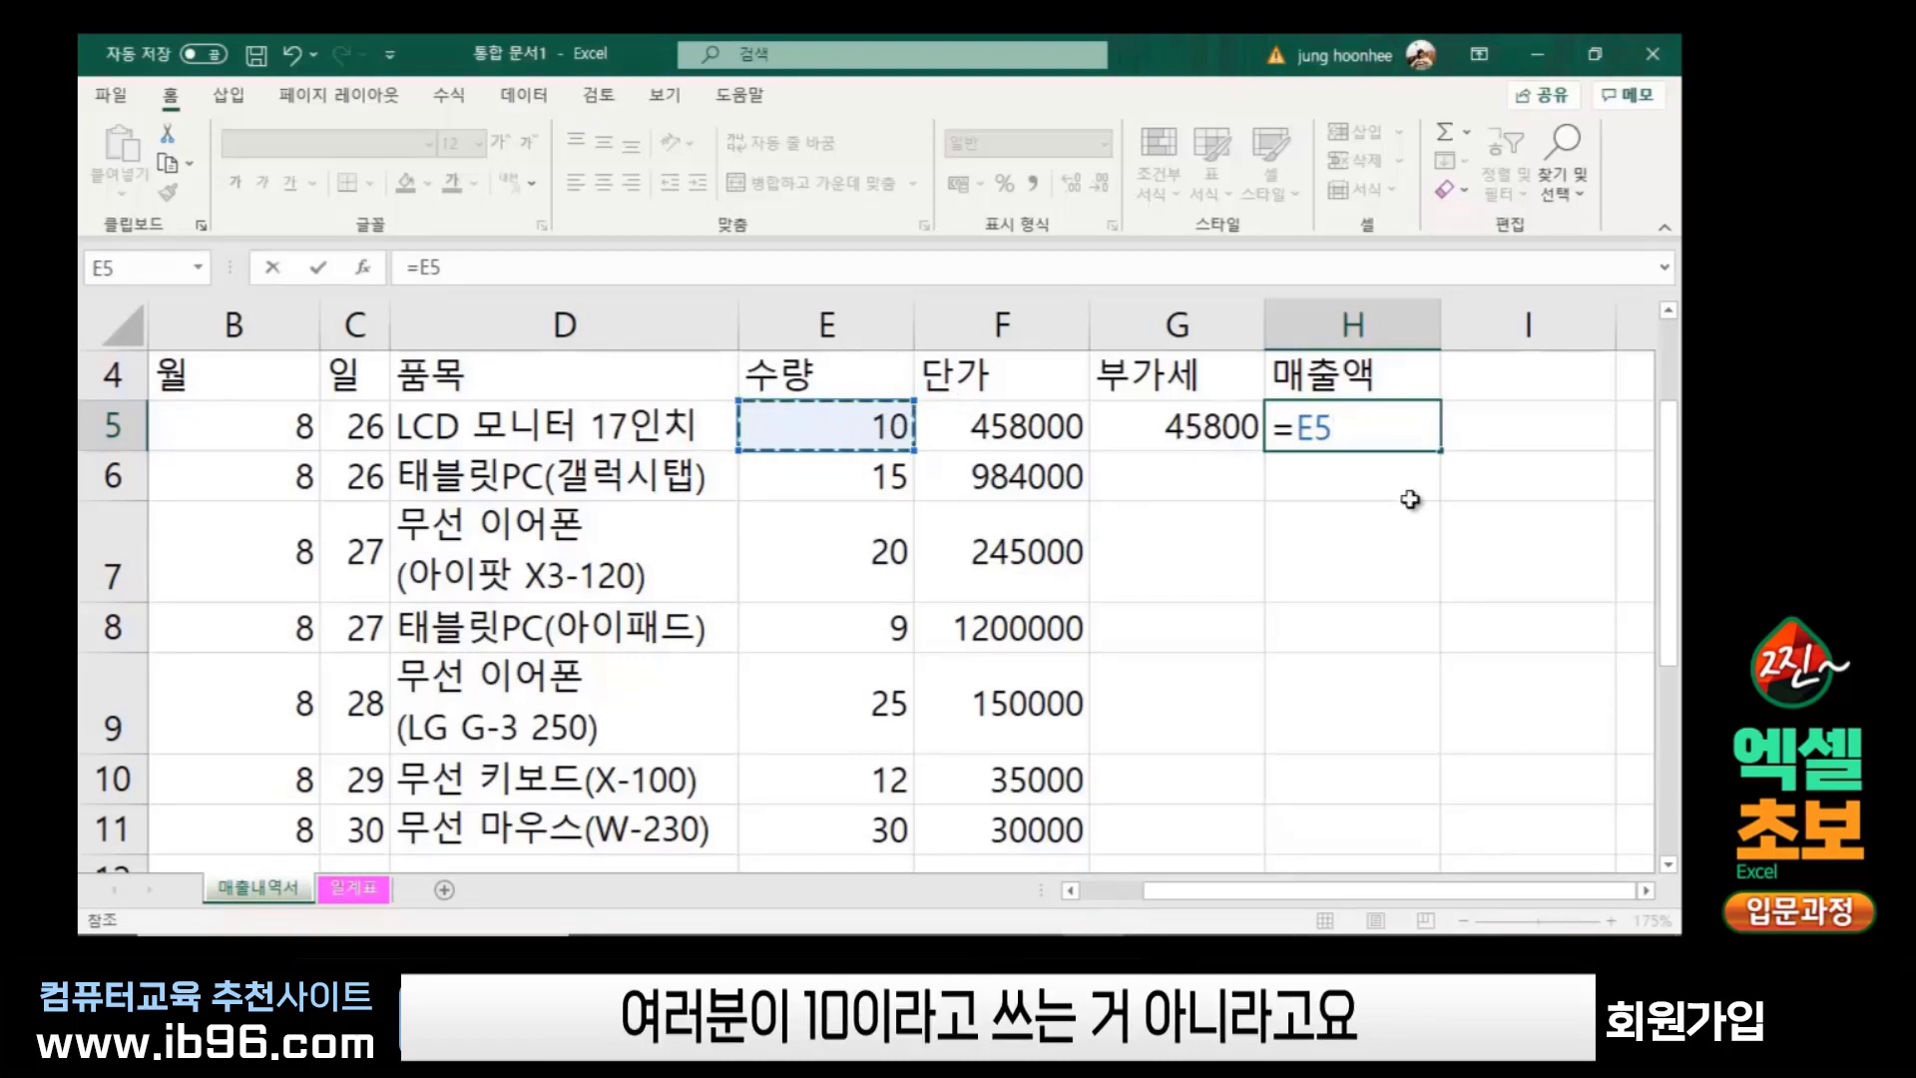
pyautogui.write('*')
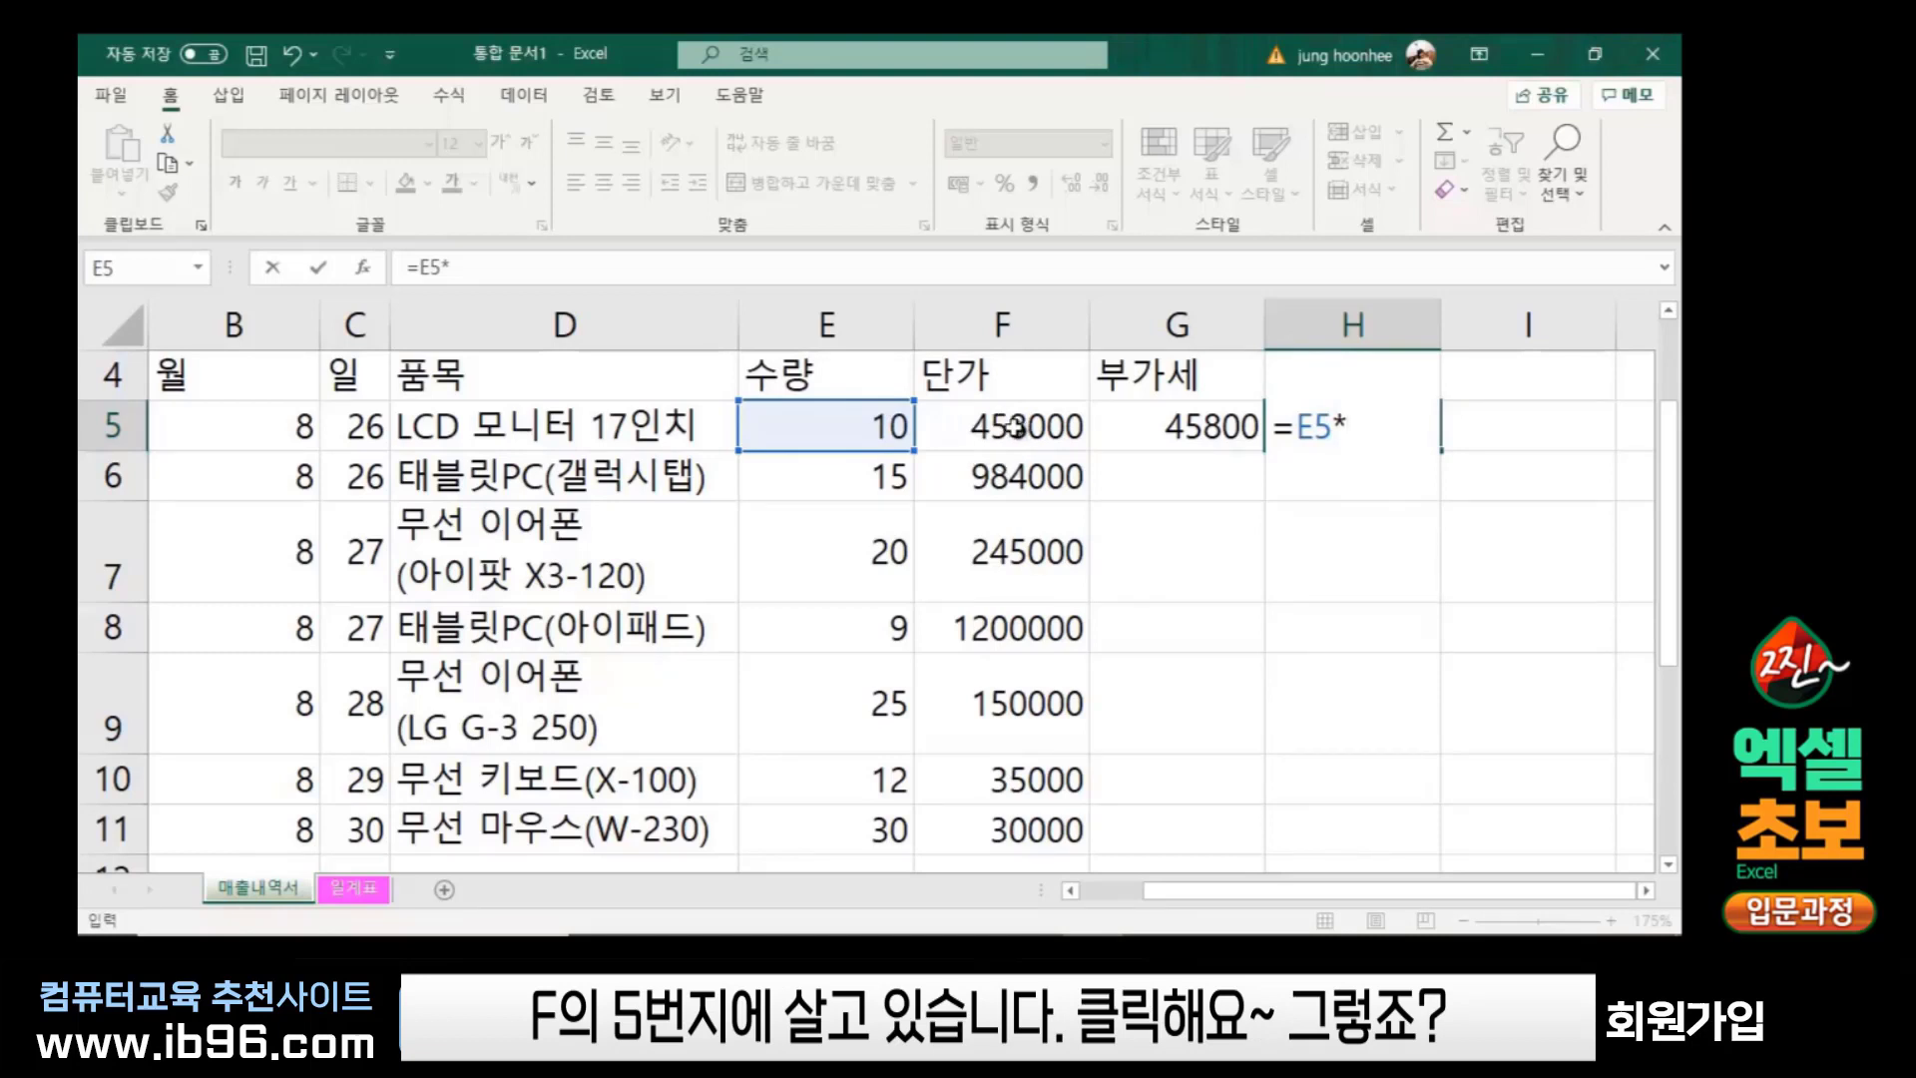
pyautogui.click(1015, 427)
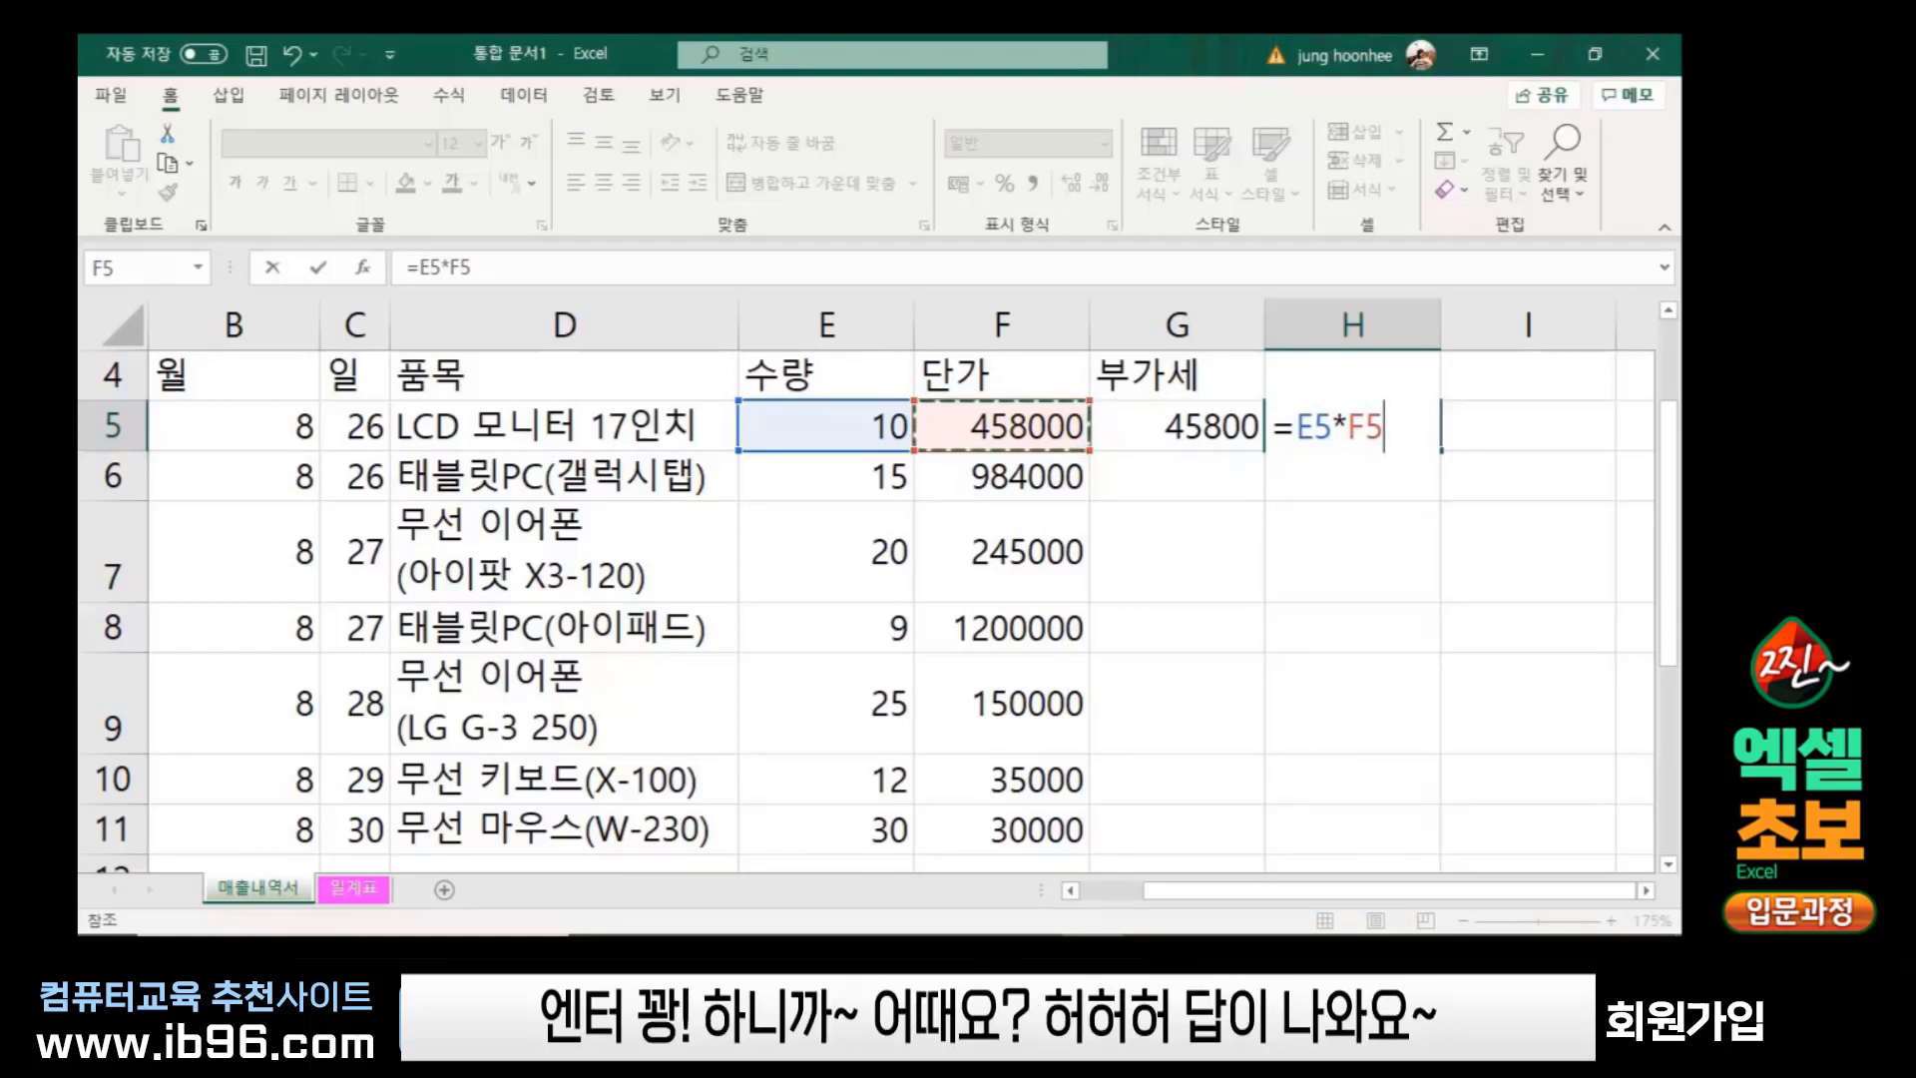
pyautogui.press('Return')
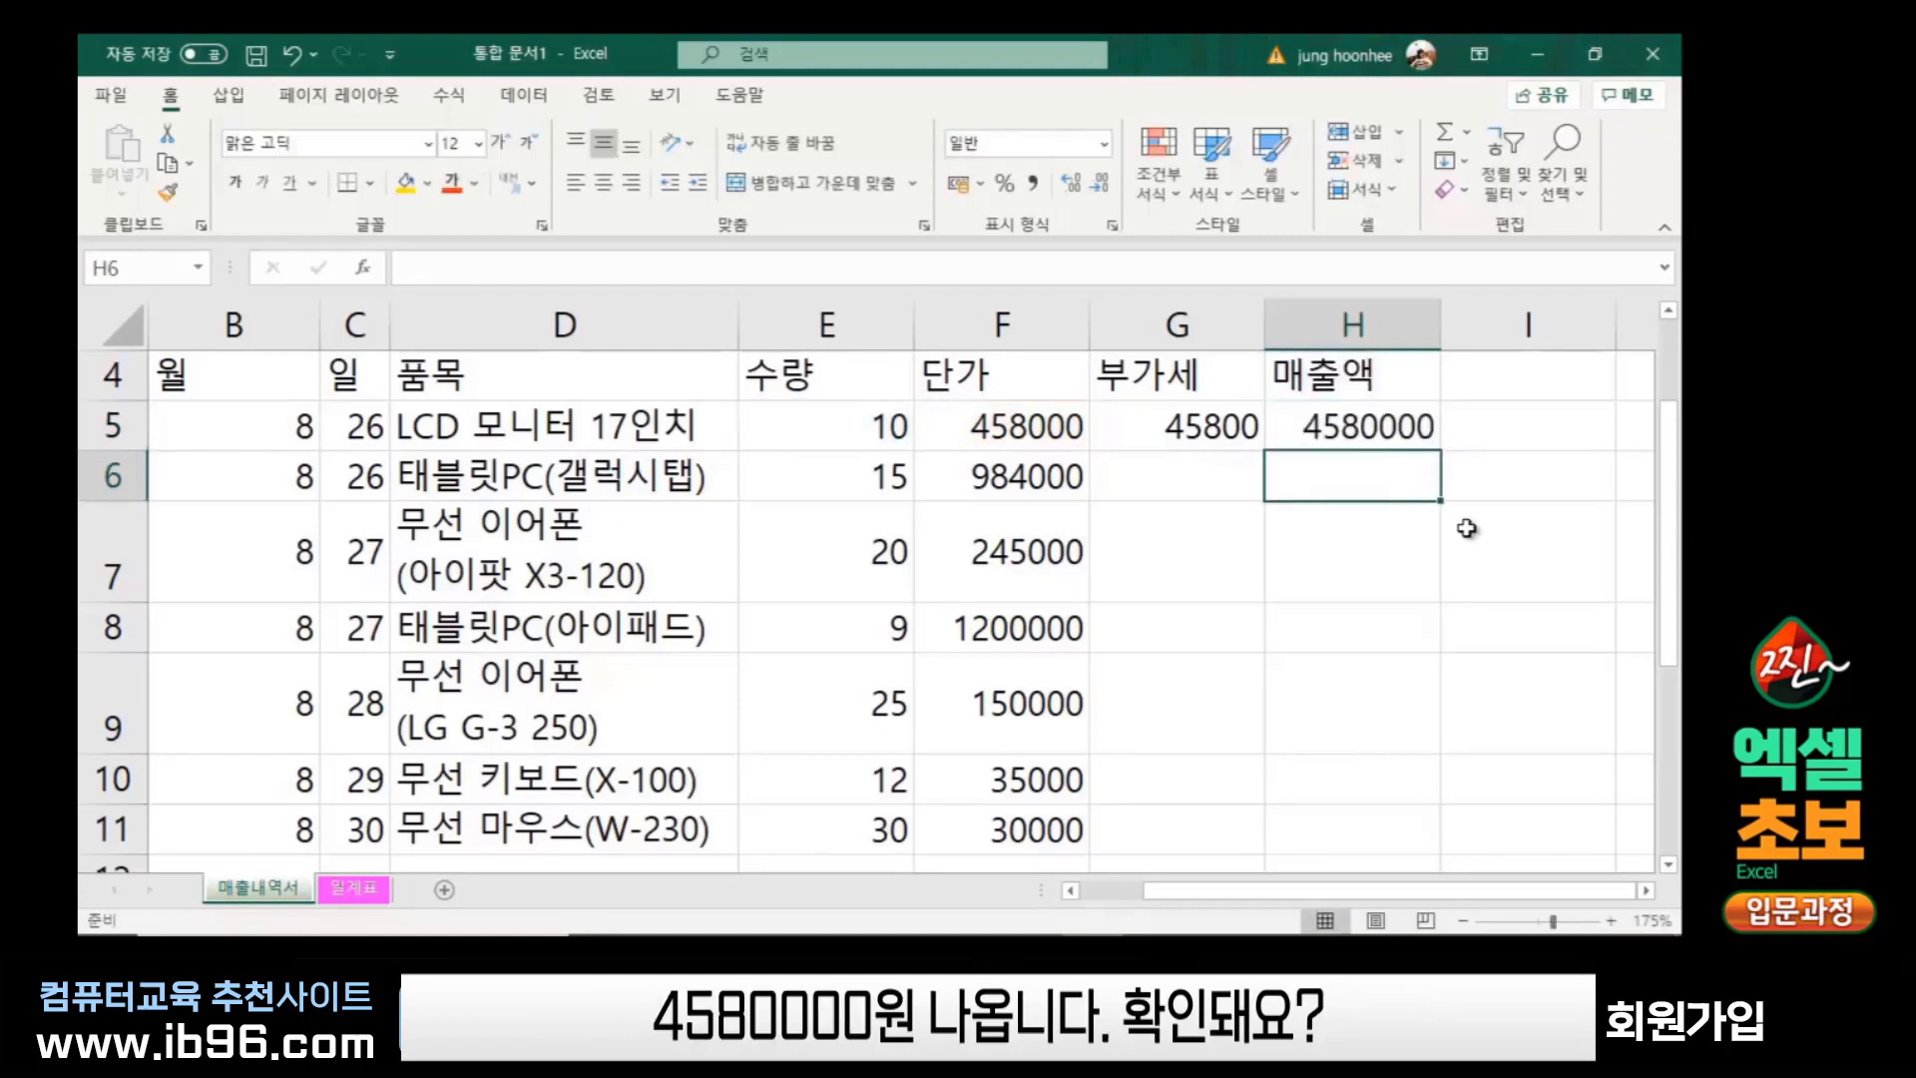
# Apply Comma Style to H5 and G5 so they read 4,580,000 and 45,800
pyautogui.click(1367, 429)
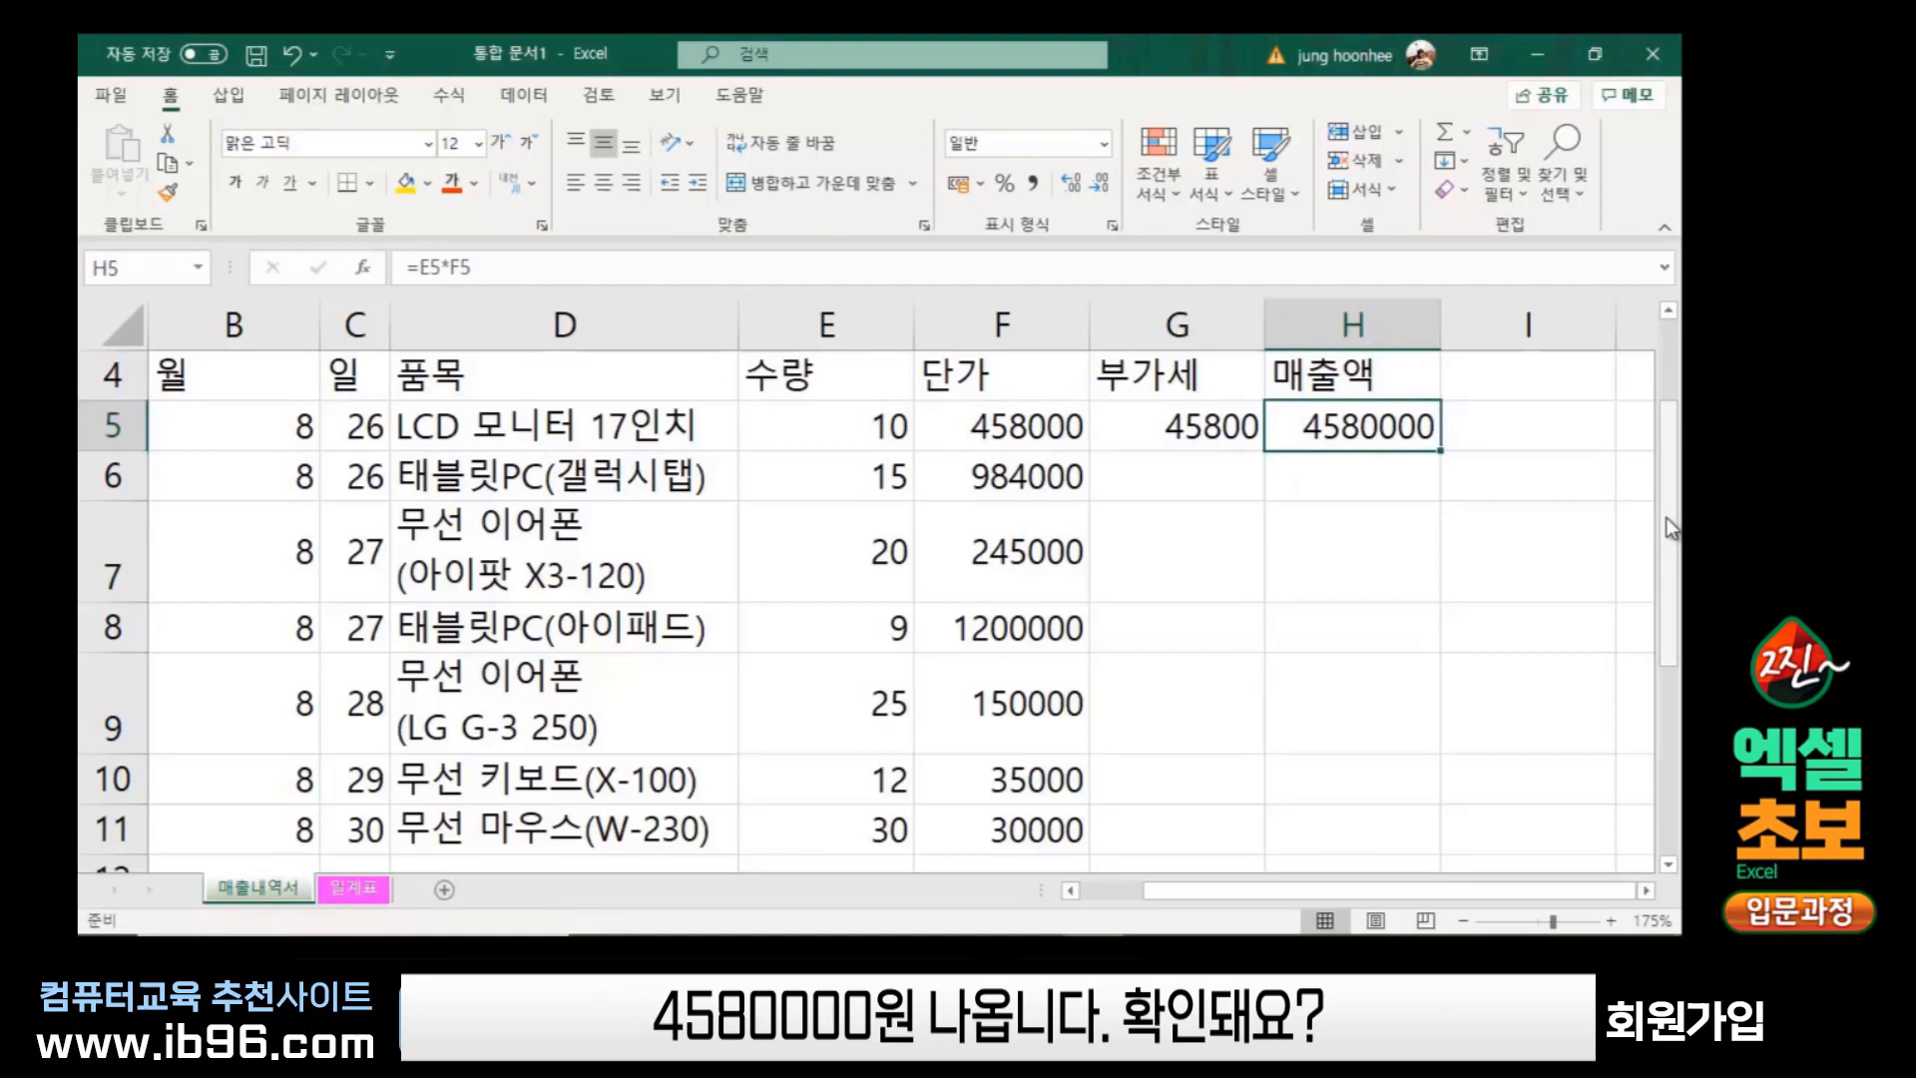
pyautogui.click(1297, 546)
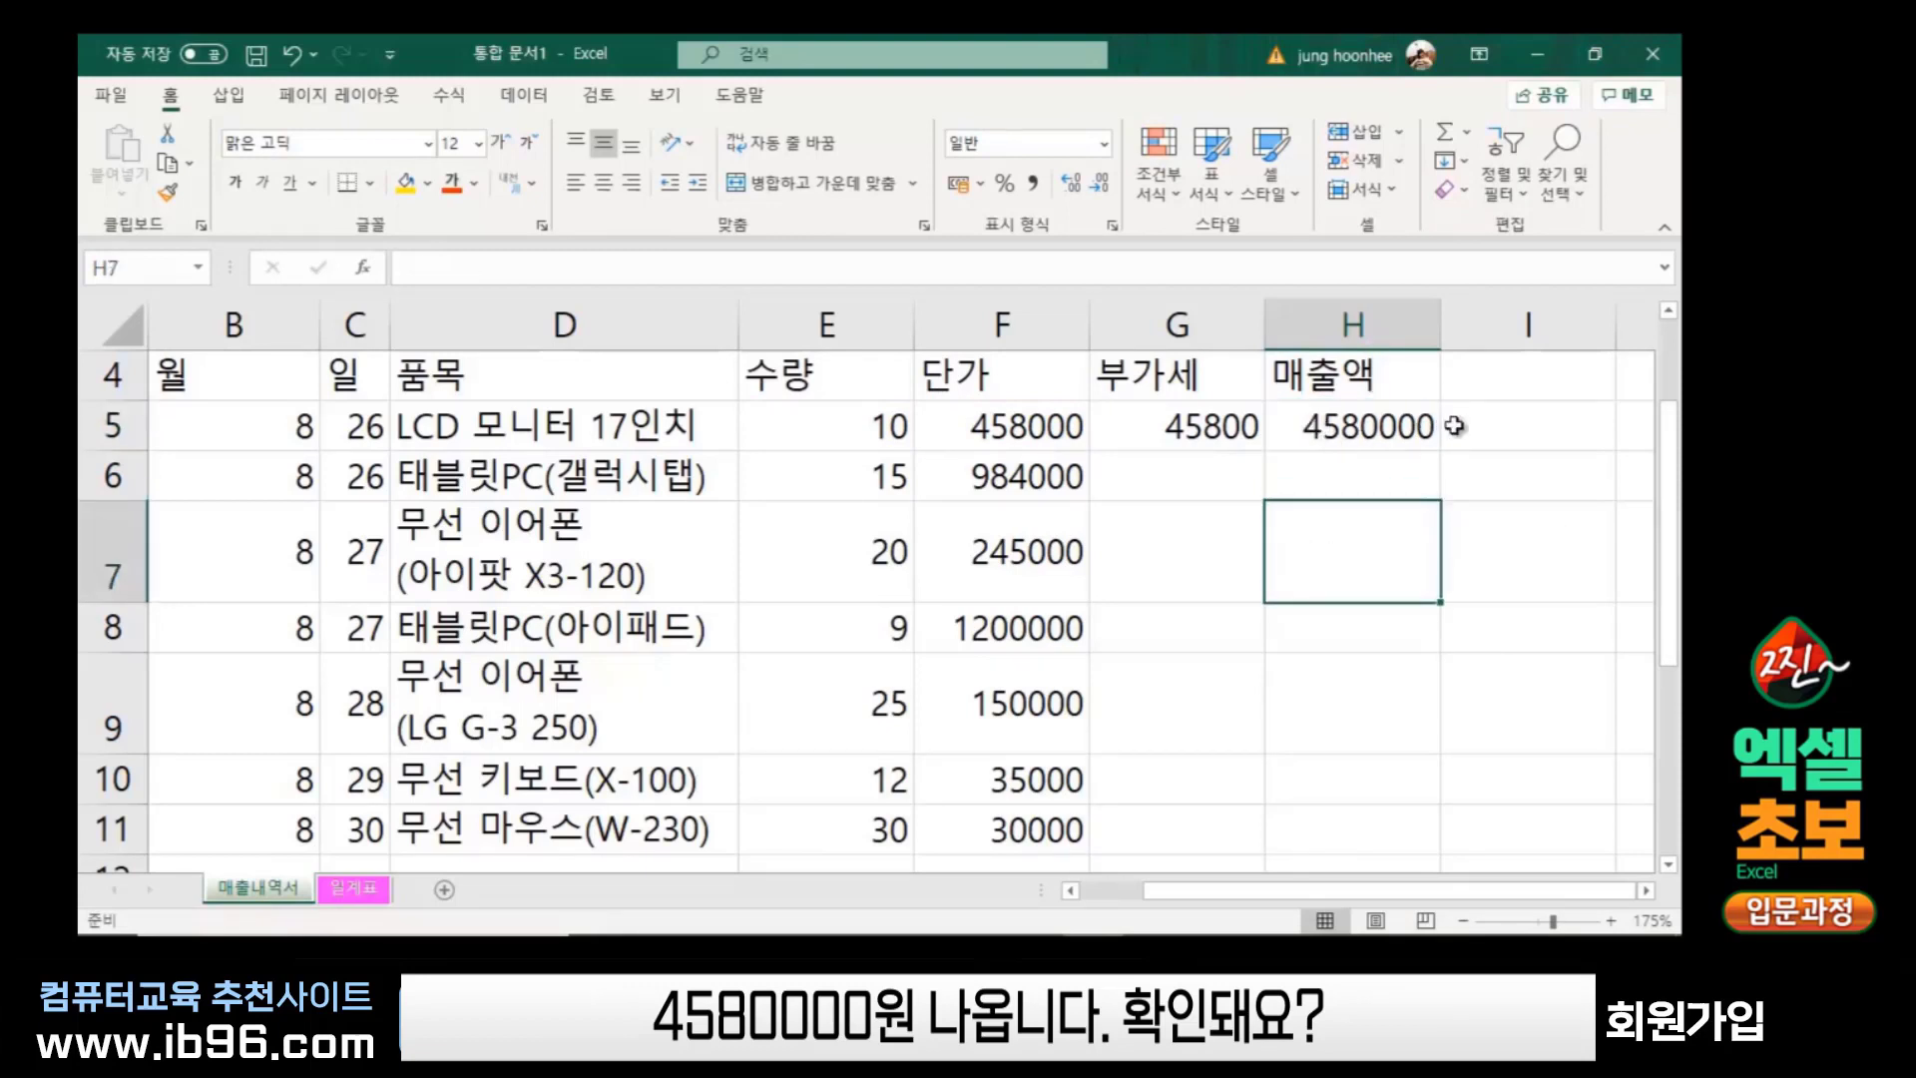
pyautogui.click(1419, 429)
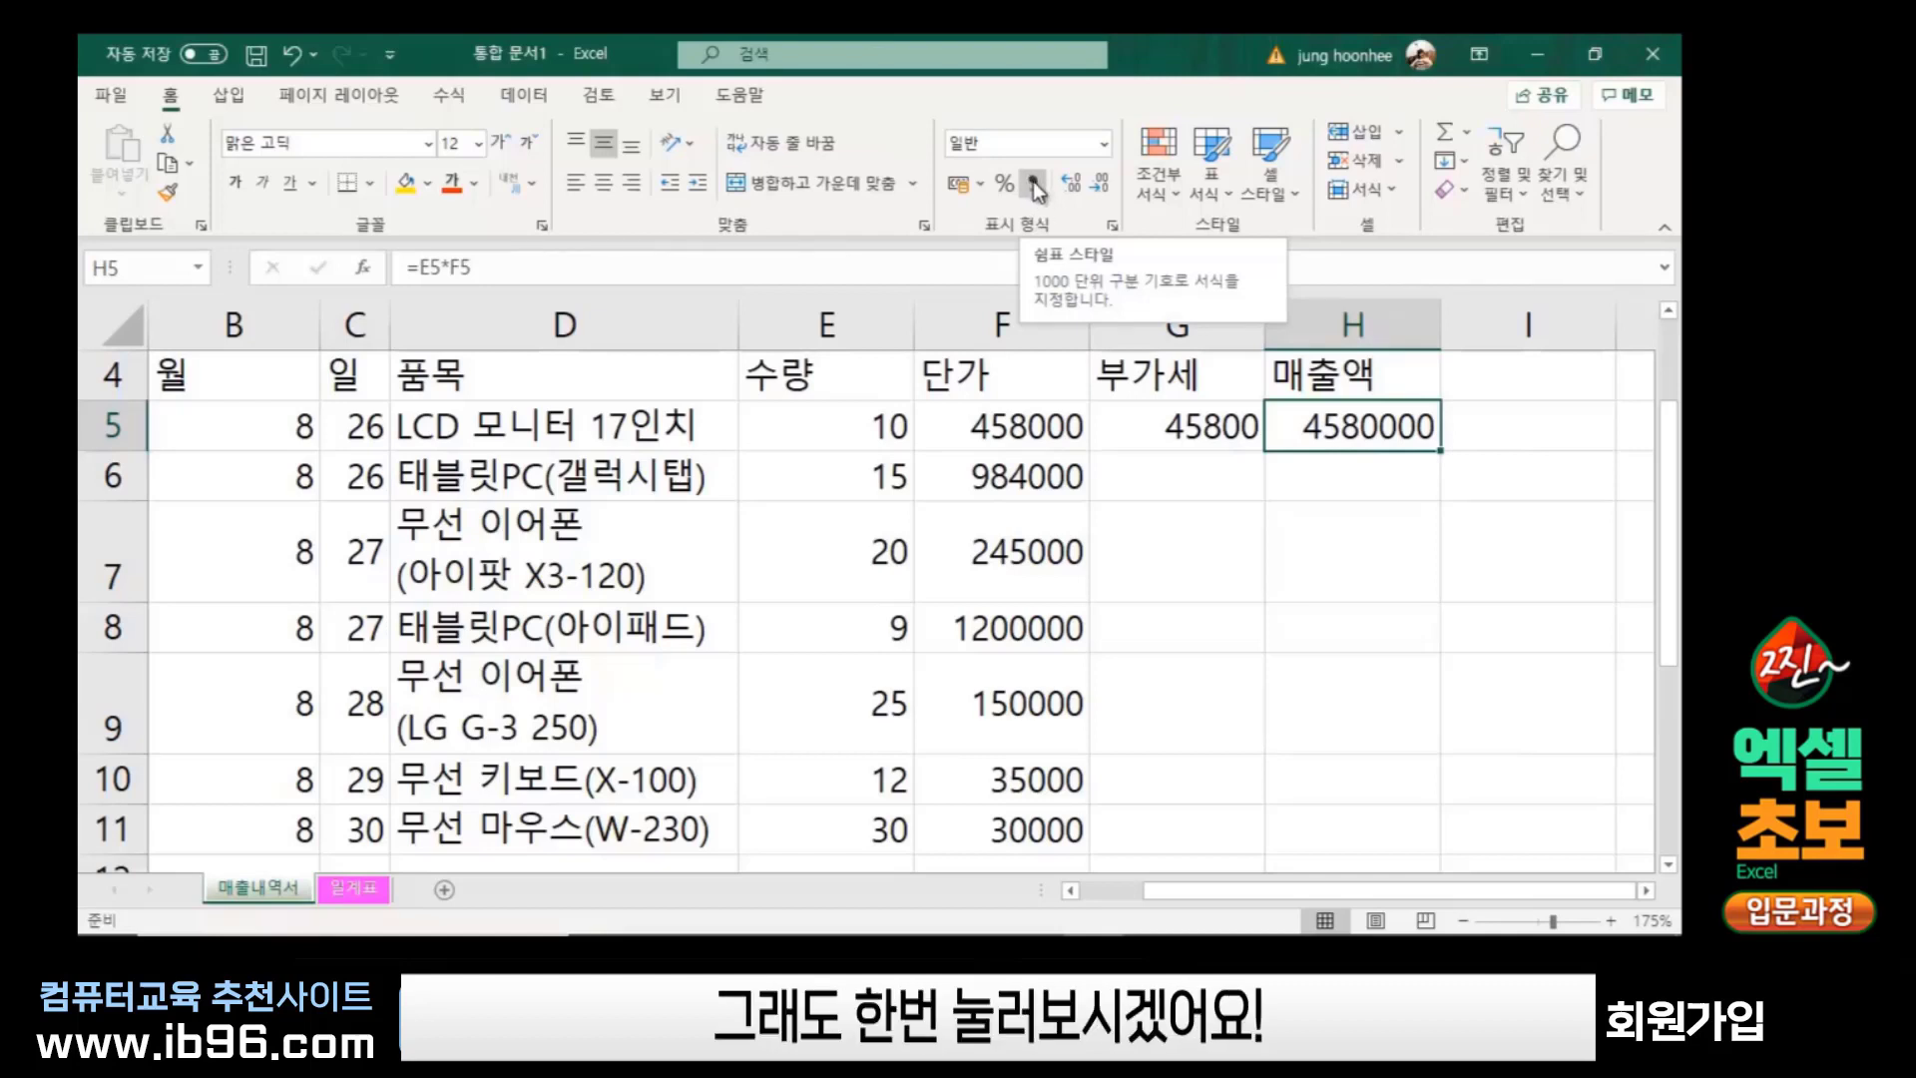
pyautogui.click(1366, 524)
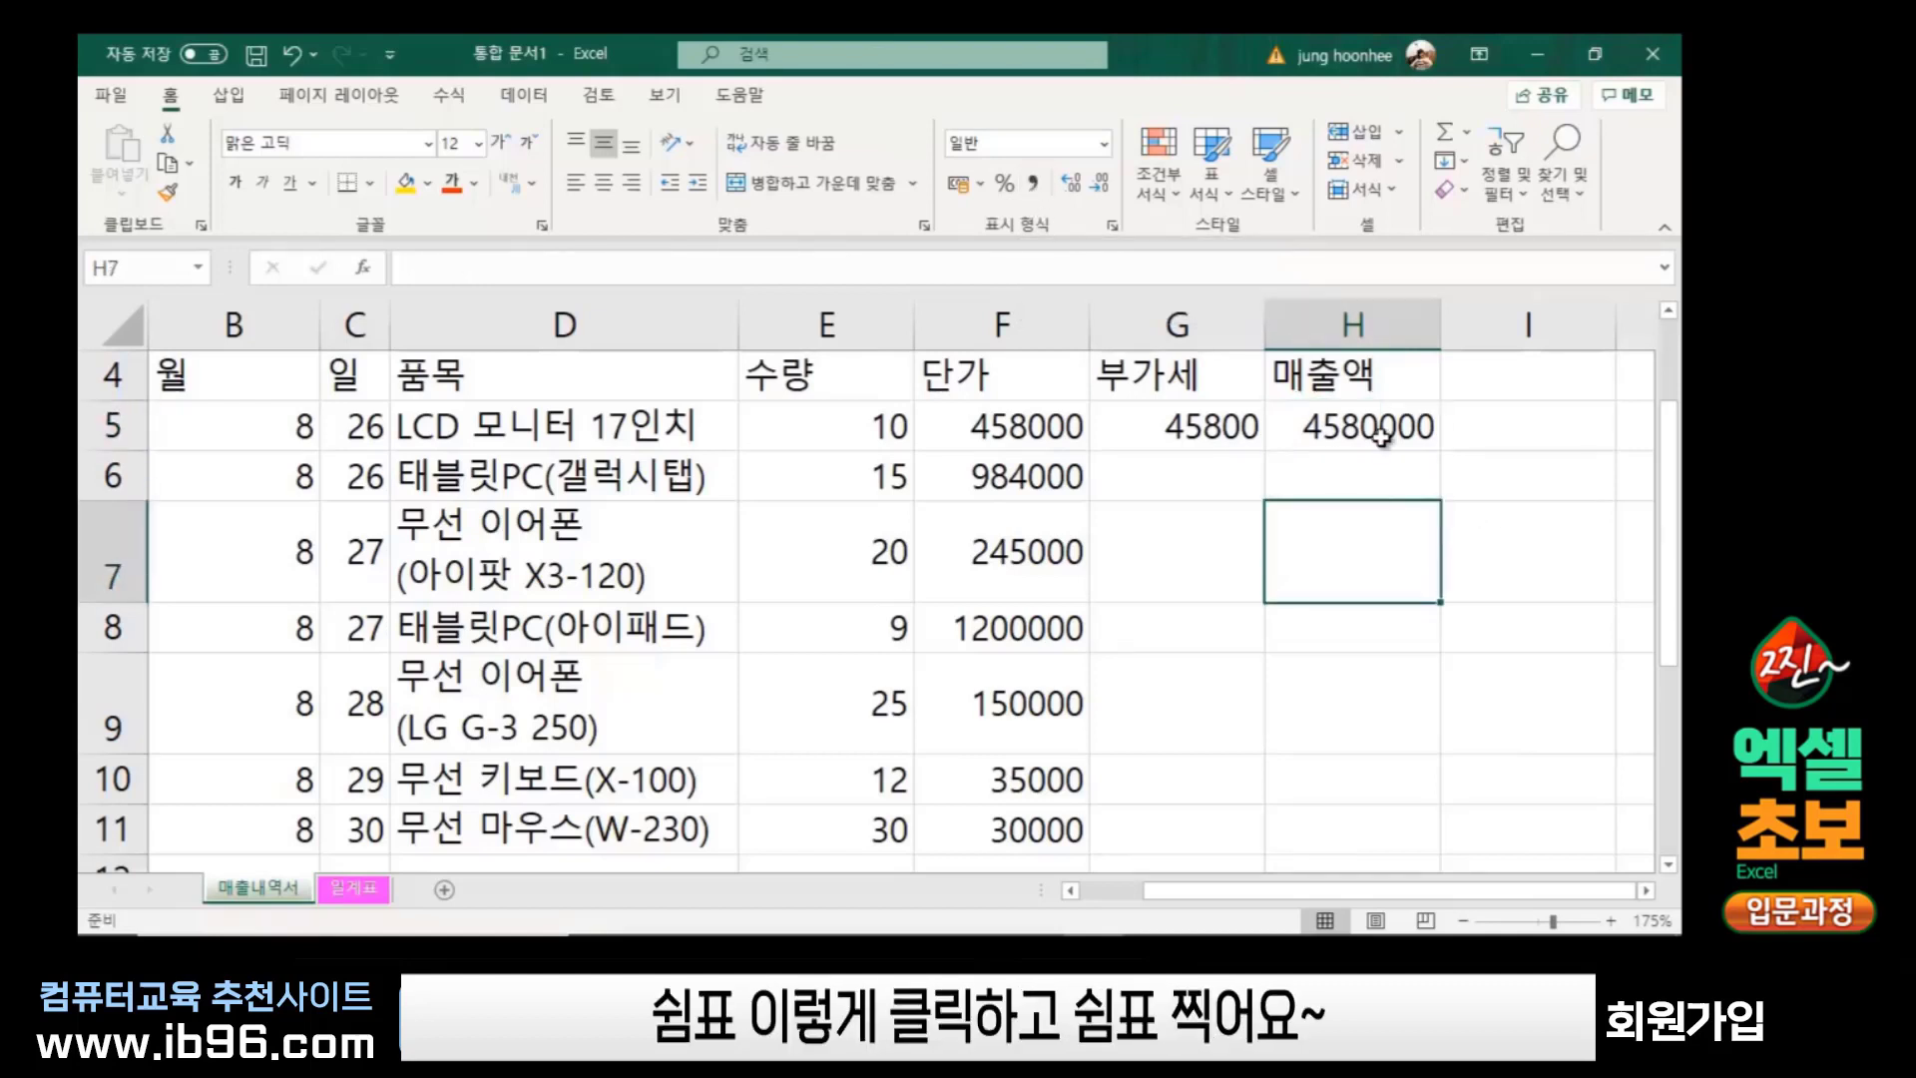
pyautogui.click(1382, 436)
pyautogui.click(1035, 182)
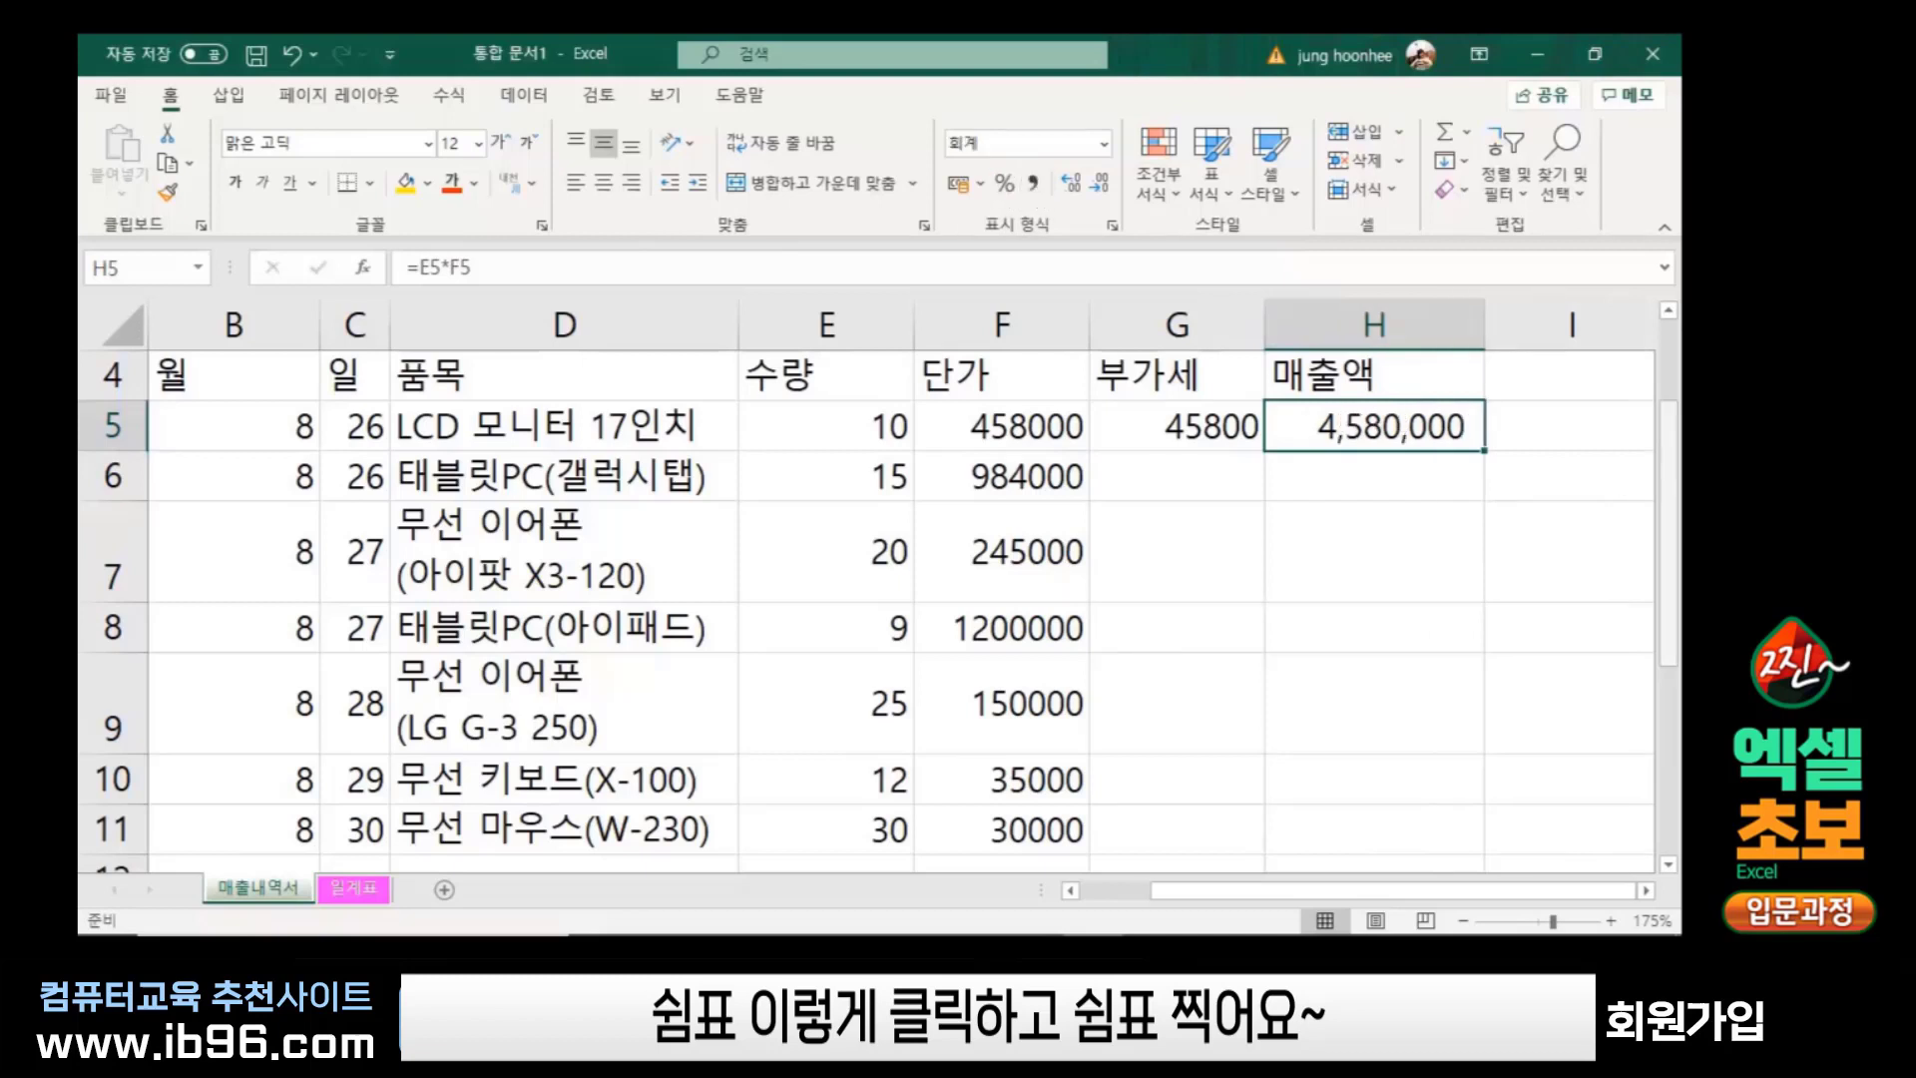
pyautogui.click(1220, 427)
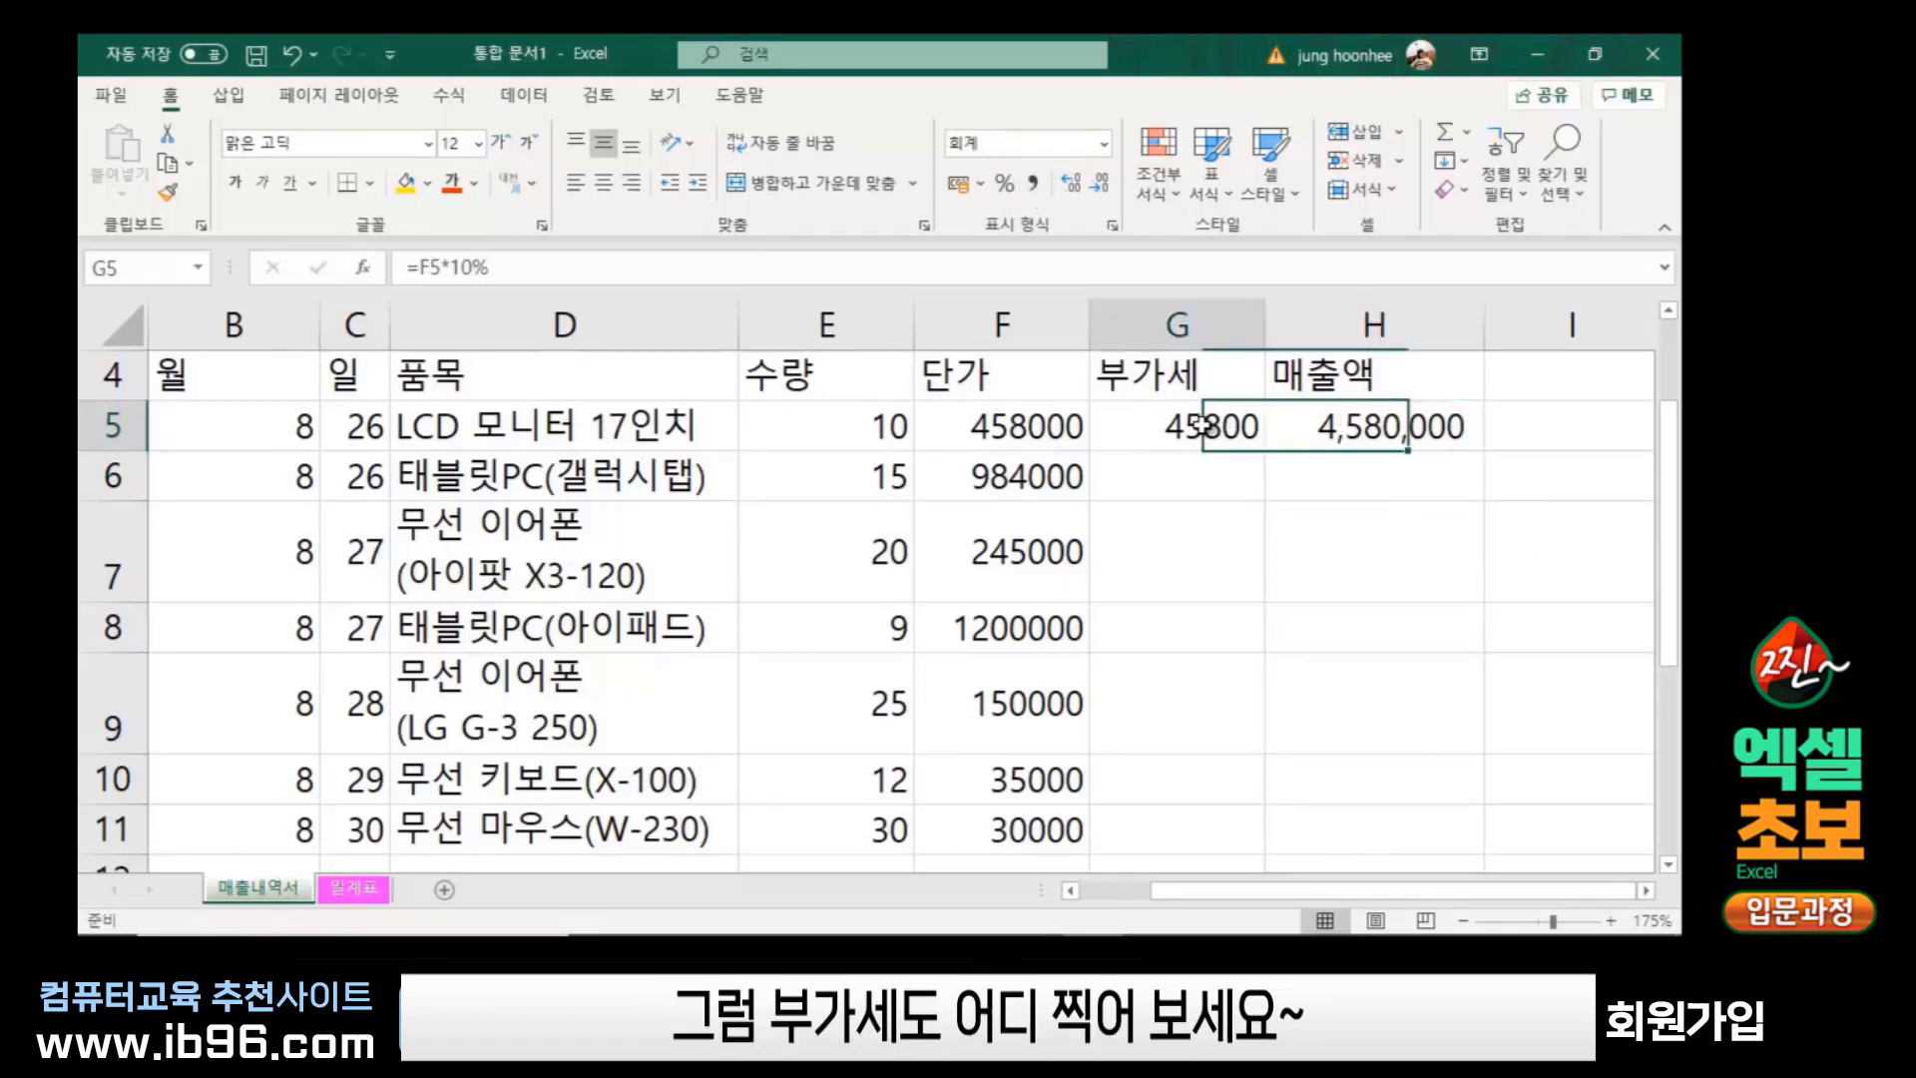
pyautogui.click(1035, 182)
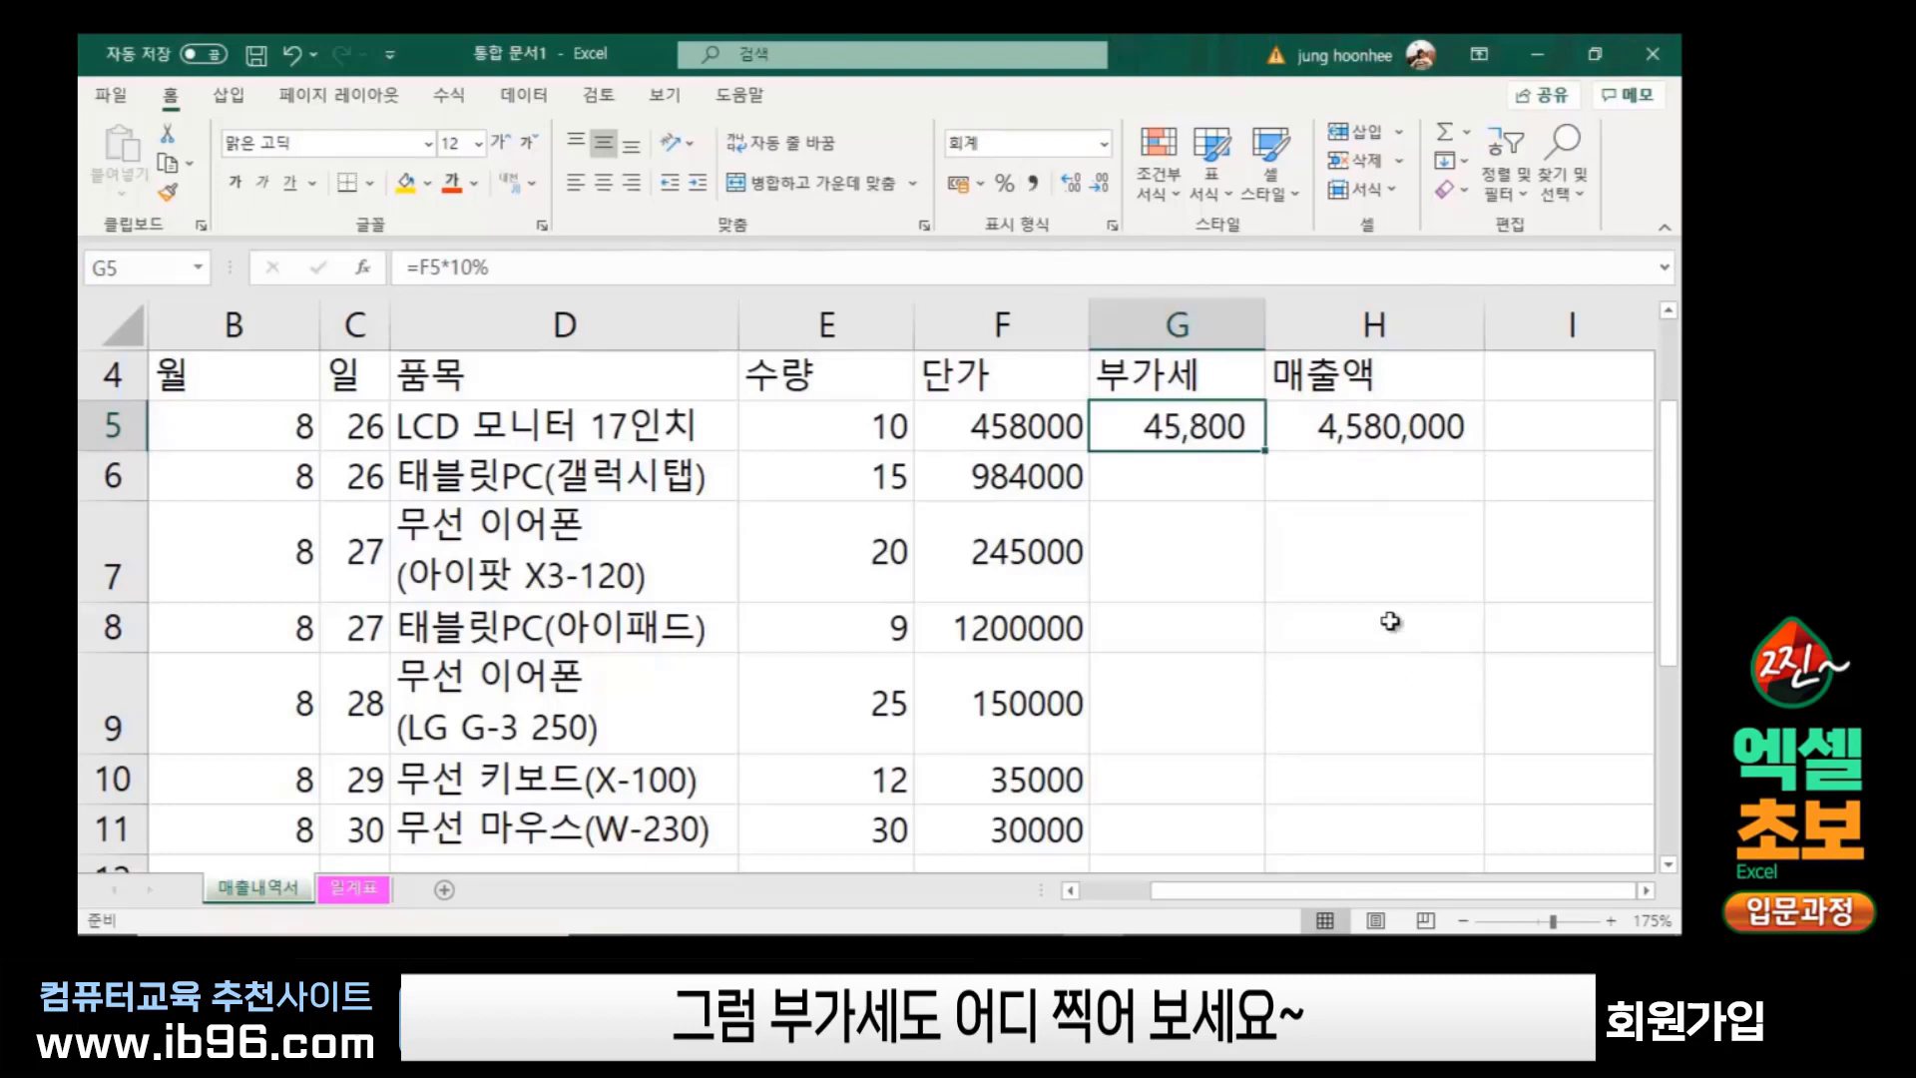
pyautogui.click(1392, 623)
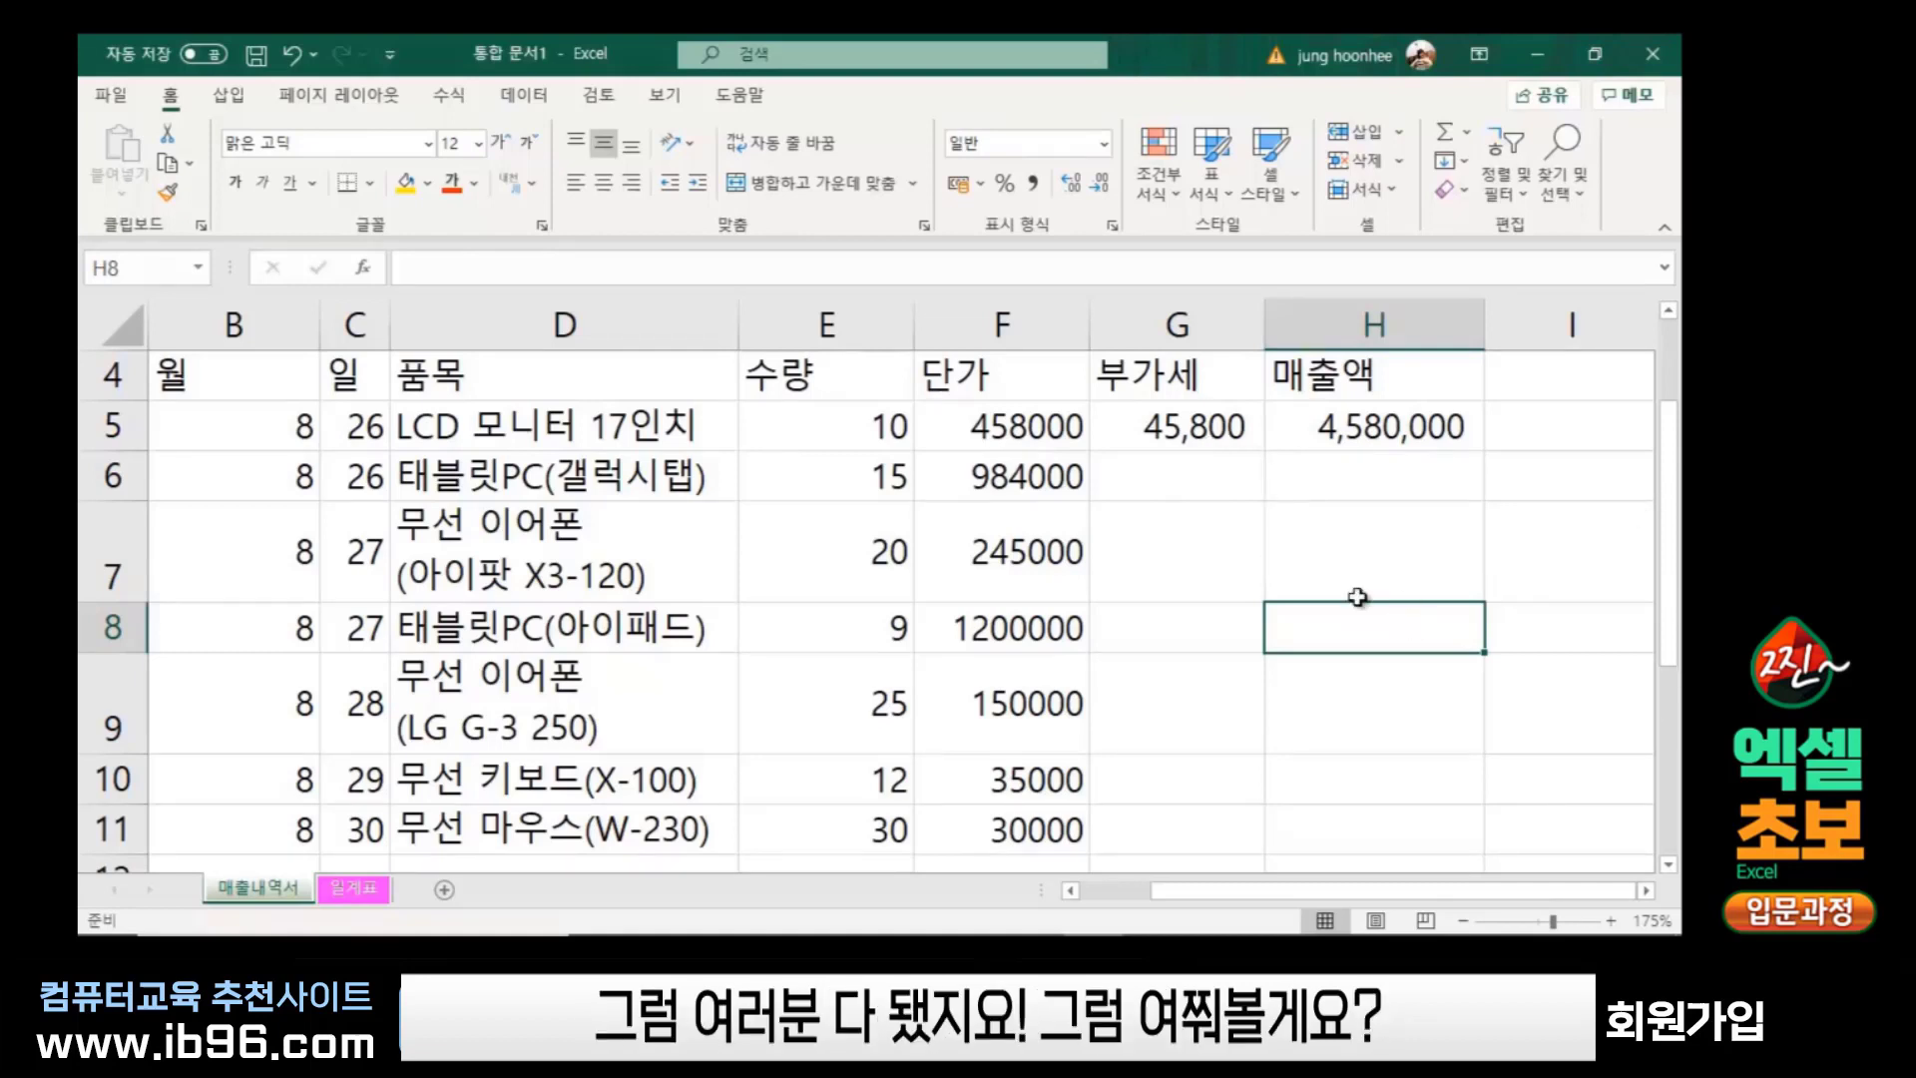
pyautogui.click(1210, 481)
pyautogui.click(1211, 481)
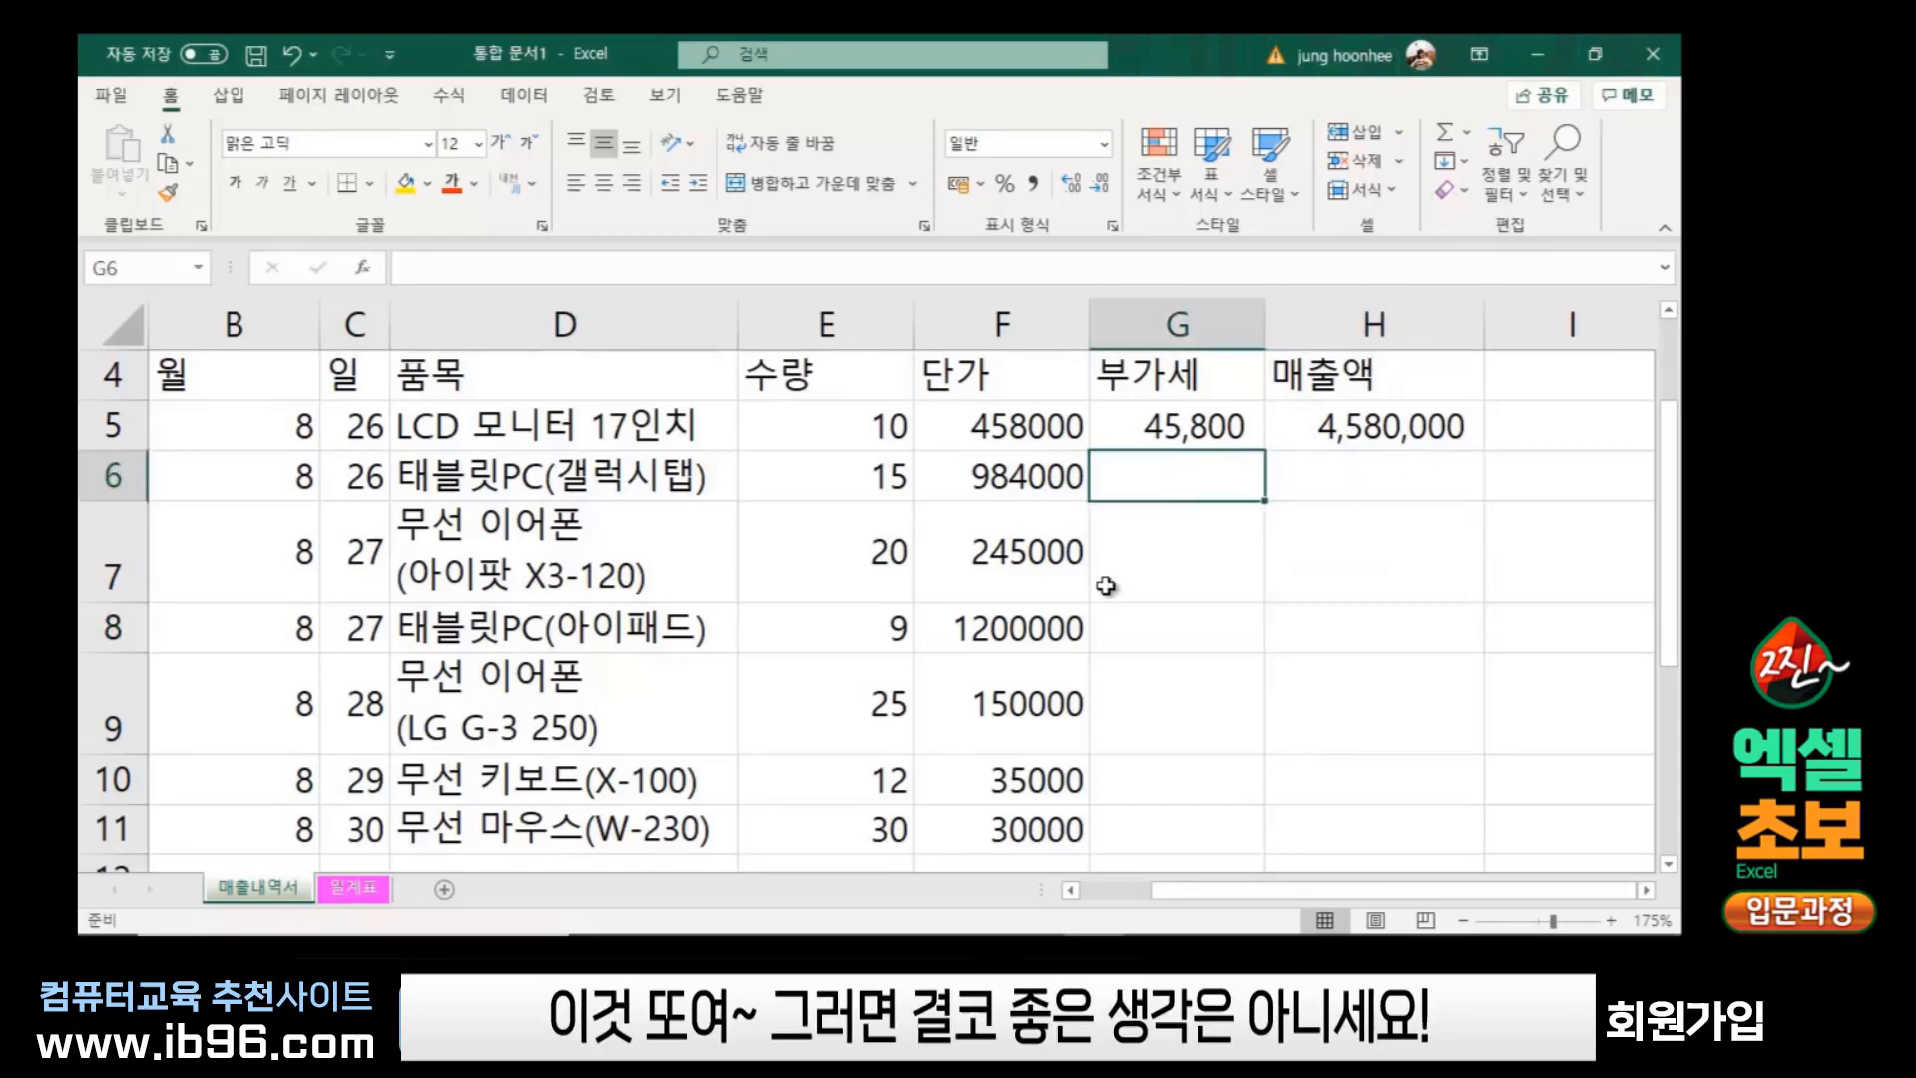
pyautogui.click(1166, 559)
pyautogui.click(1166, 621)
pyautogui.click(1154, 689)
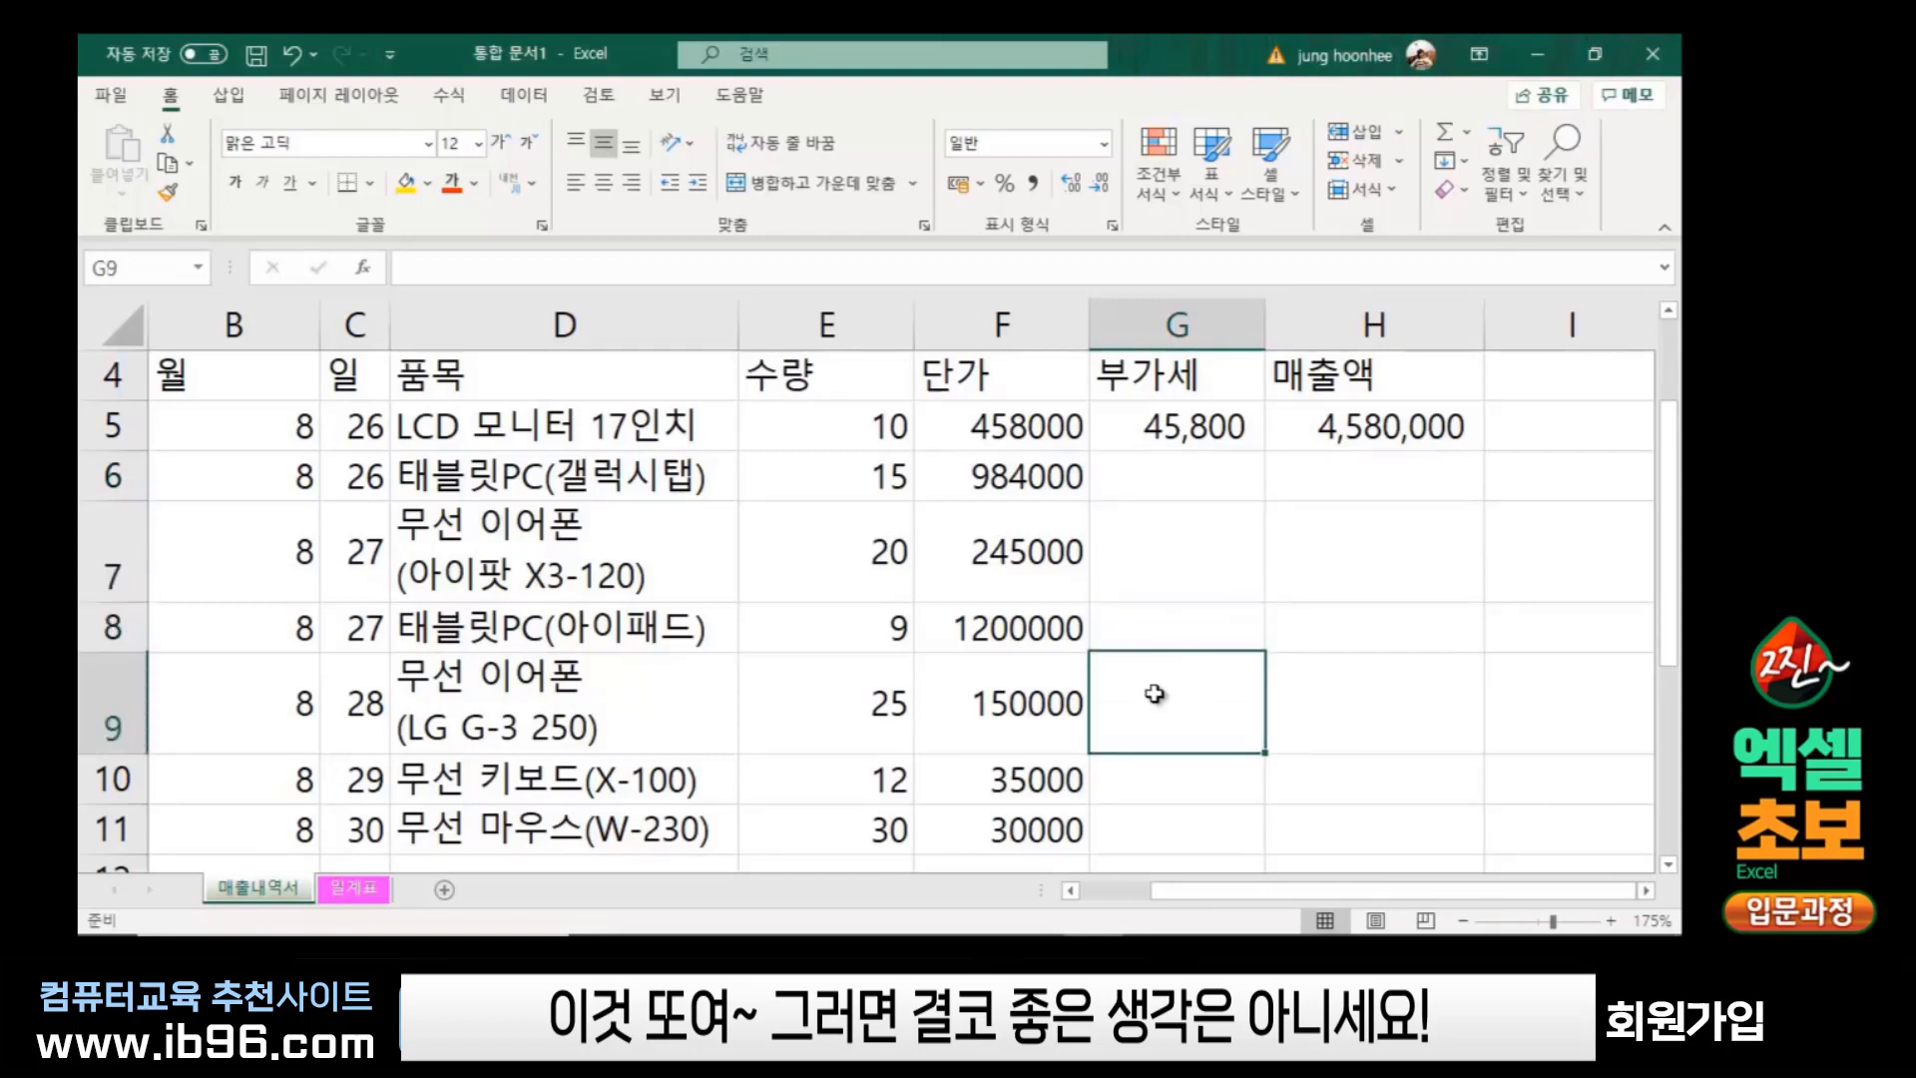
pyautogui.click(1155, 774)
pyautogui.click(1155, 833)
pyautogui.click(1193, 478)
pyautogui.click(1337, 551)
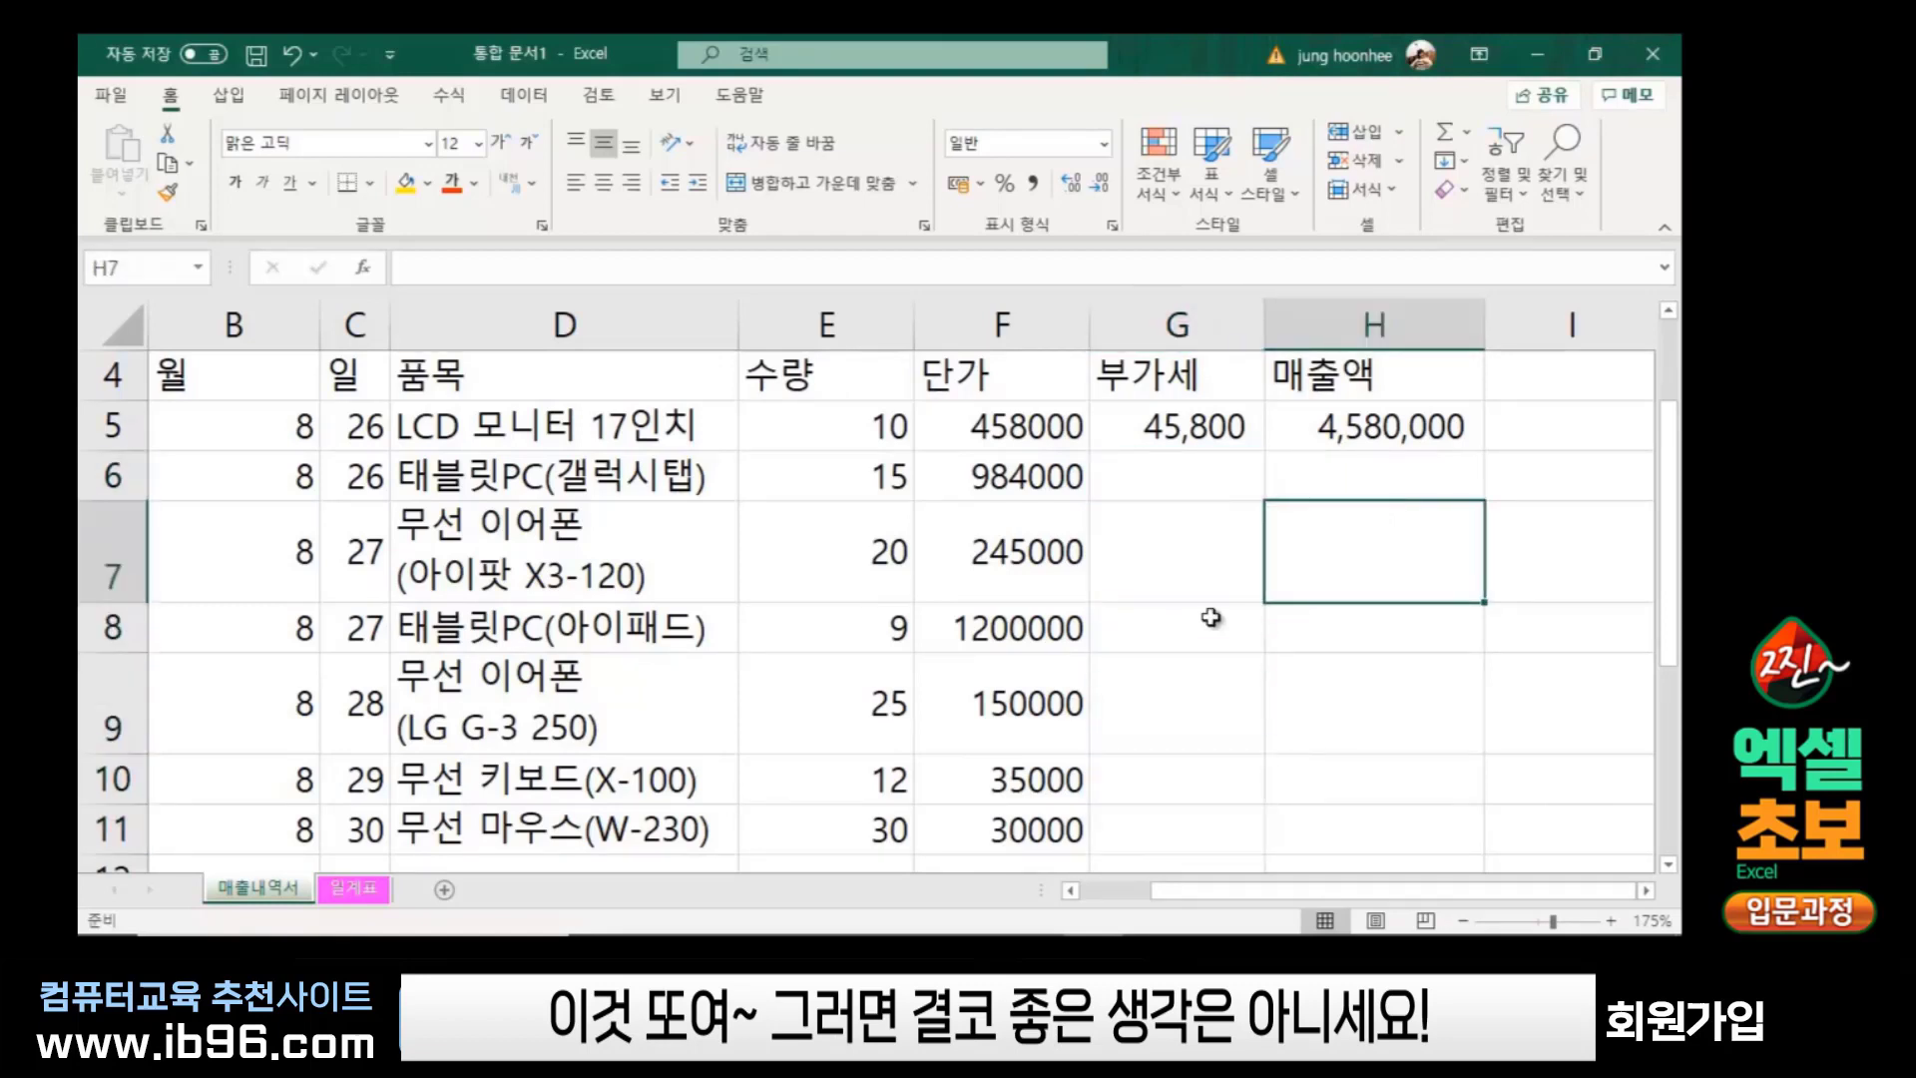
pyautogui.click(1208, 623)
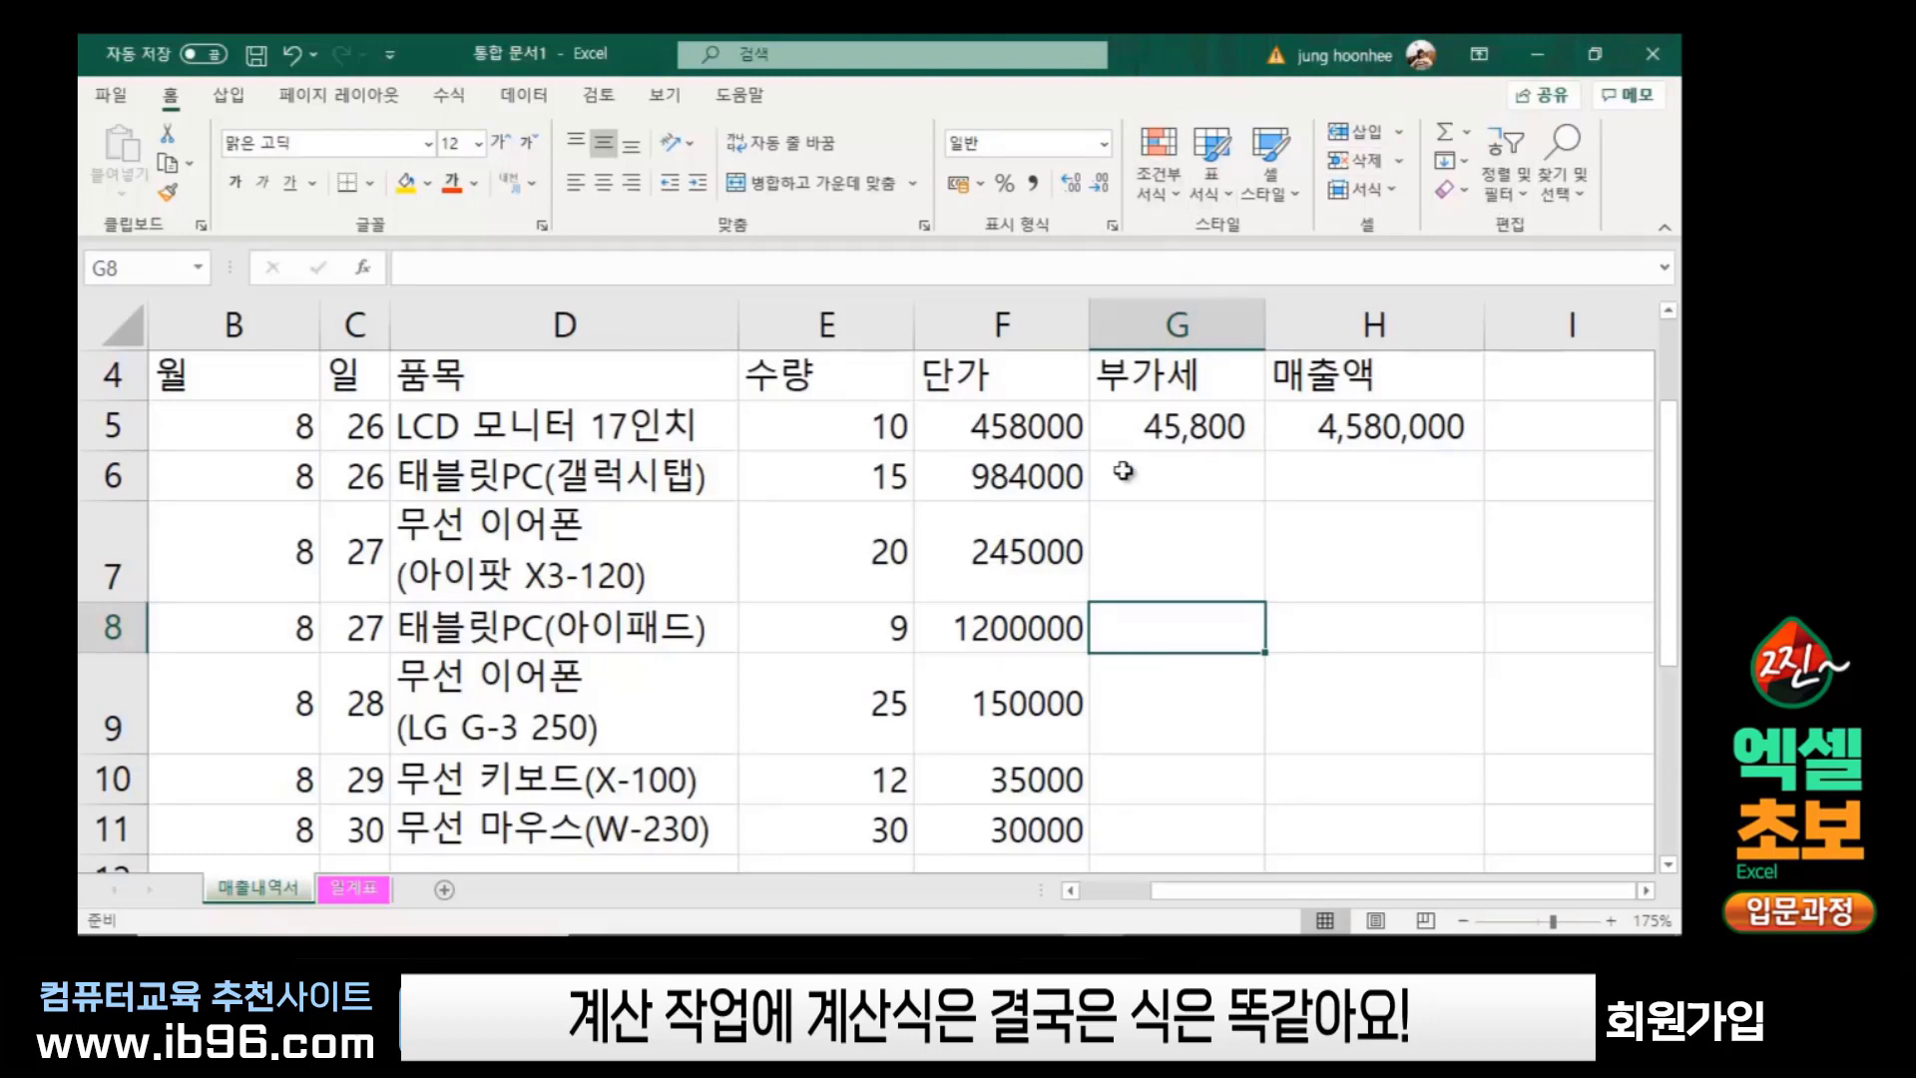
pyautogui.click(1231, 462)
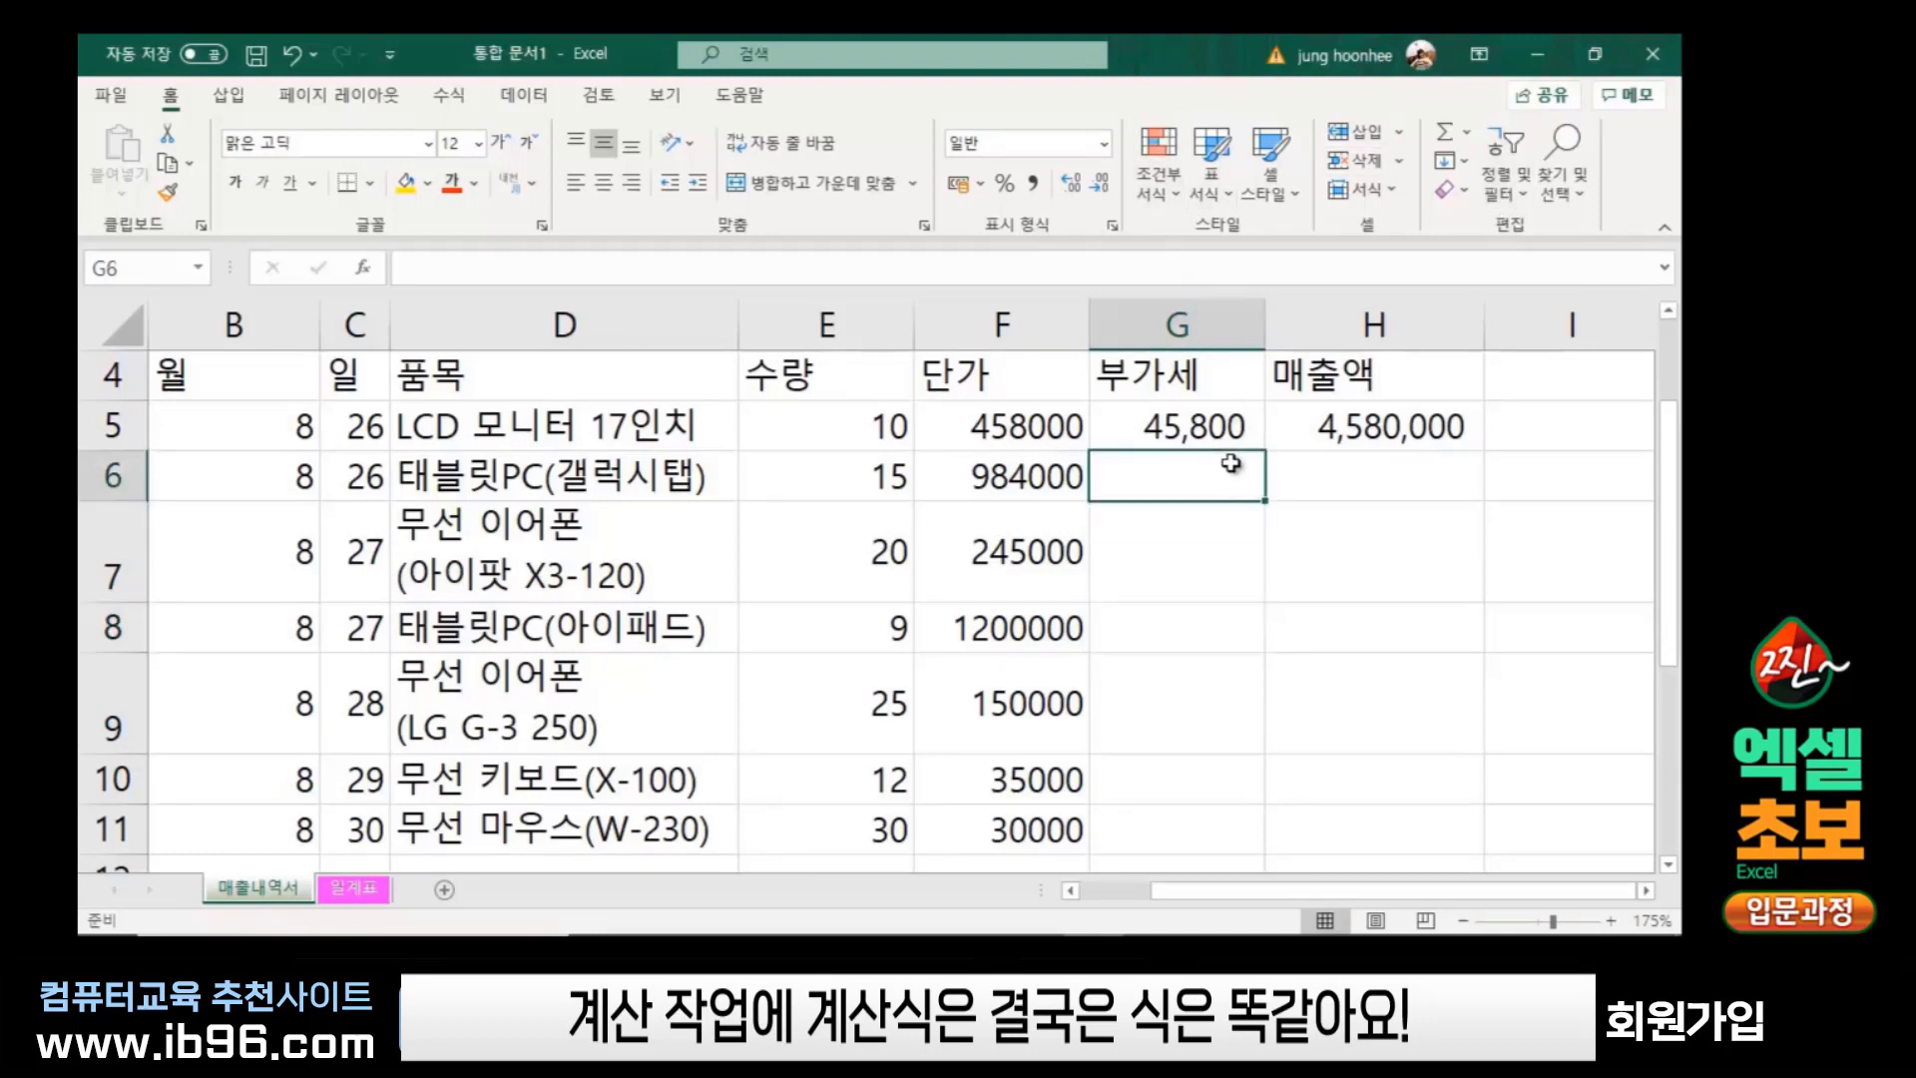
pyautogui.click(983, 481)
pyautogui.click(1194, 497)
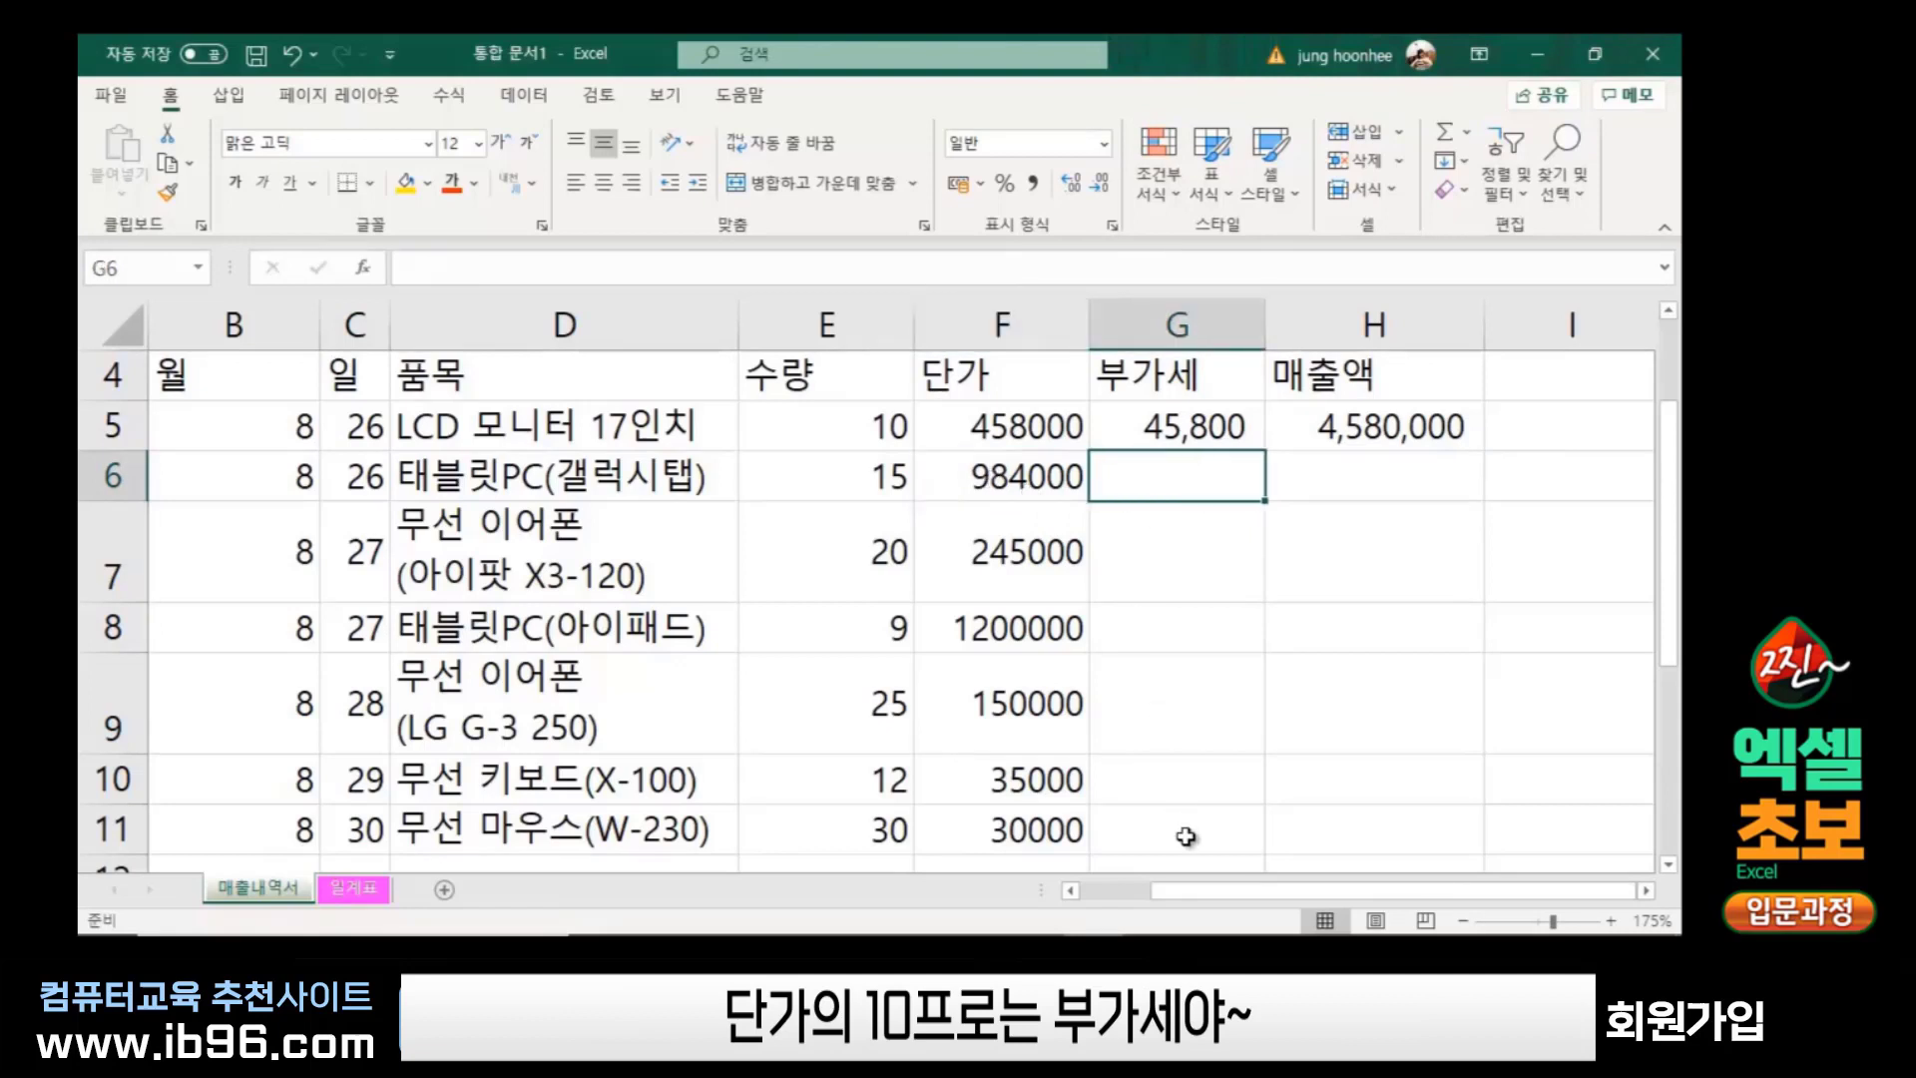
pyautogui.click(903, 428)
pyautogui.click(1060, 426)
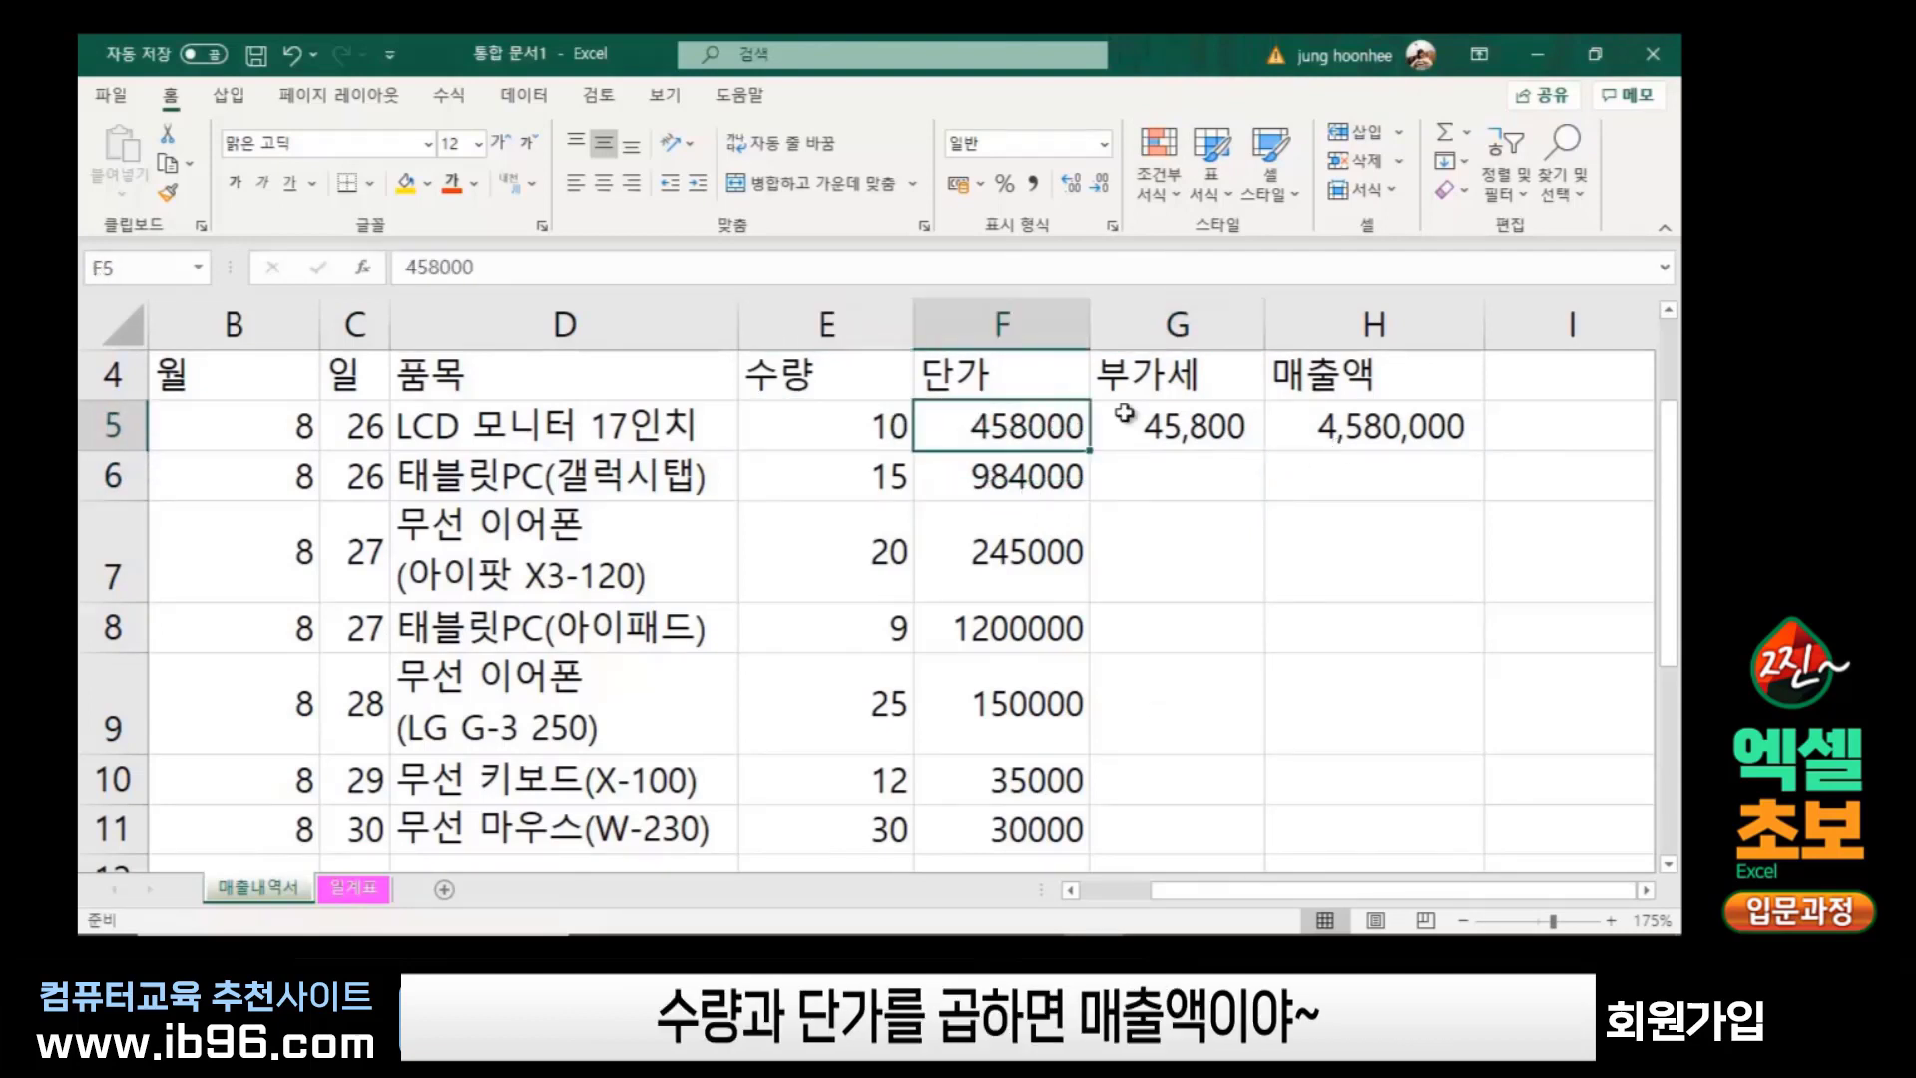
pyautogui.click(1360, 419)
pyautogui.click(1405, 517)
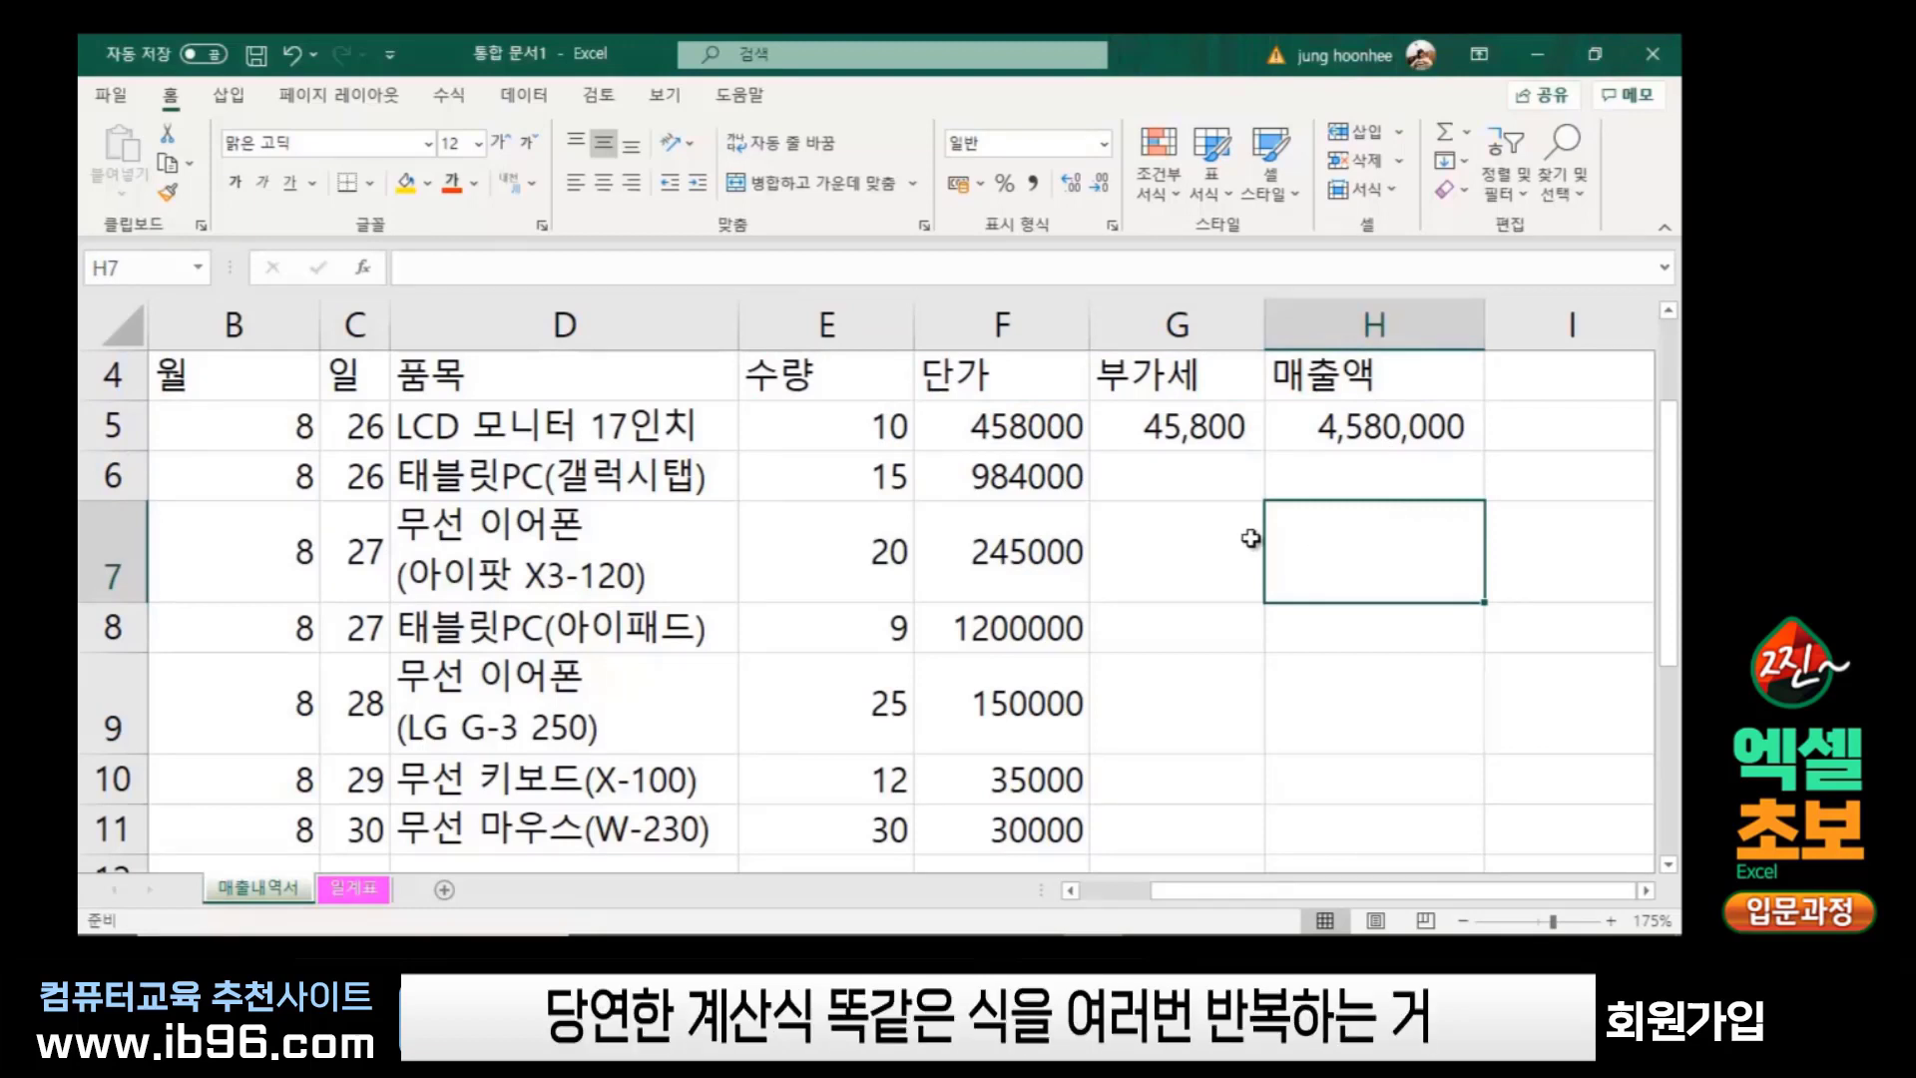
pyautogui.click(1204, 484)
pyautogui.click(1186, 544)
pyautogui.click(1185, 626)
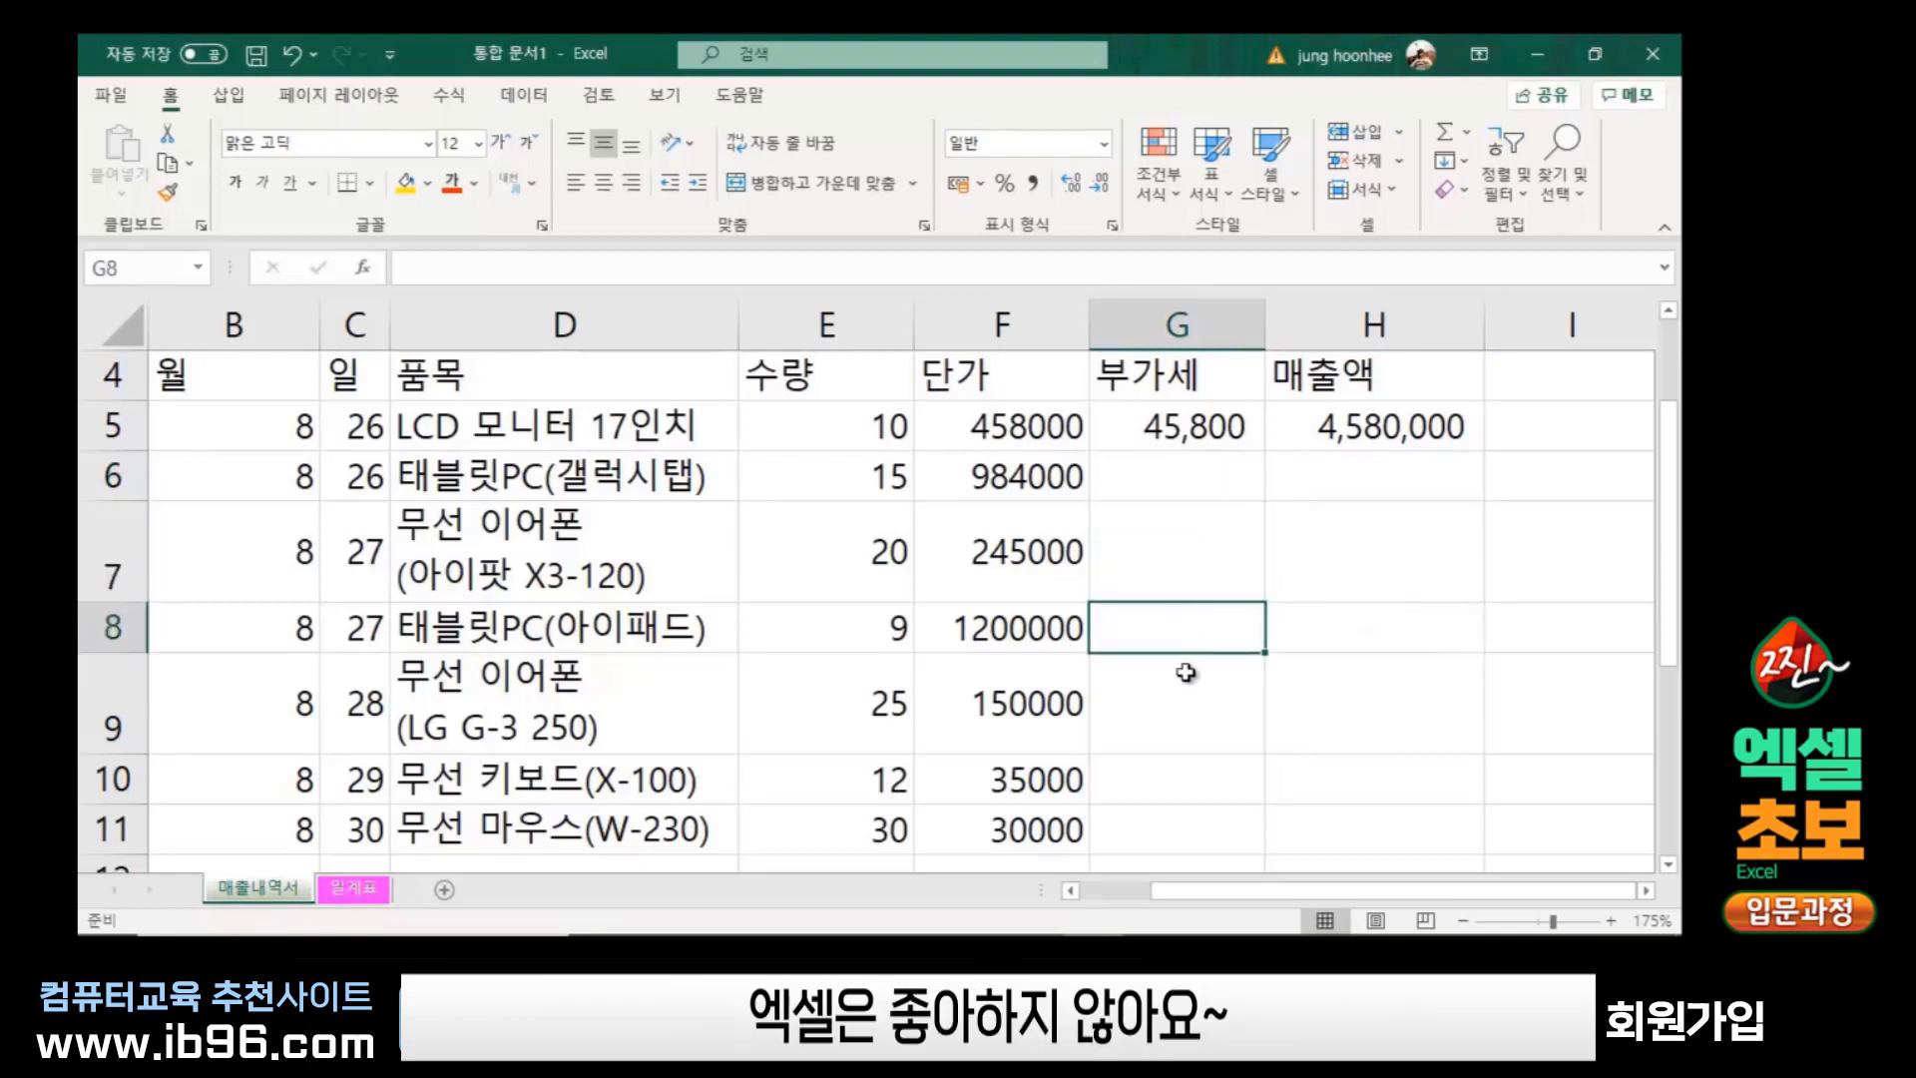
pyautogui.click(1188, 689)
pyautogui.click(1325, 713)
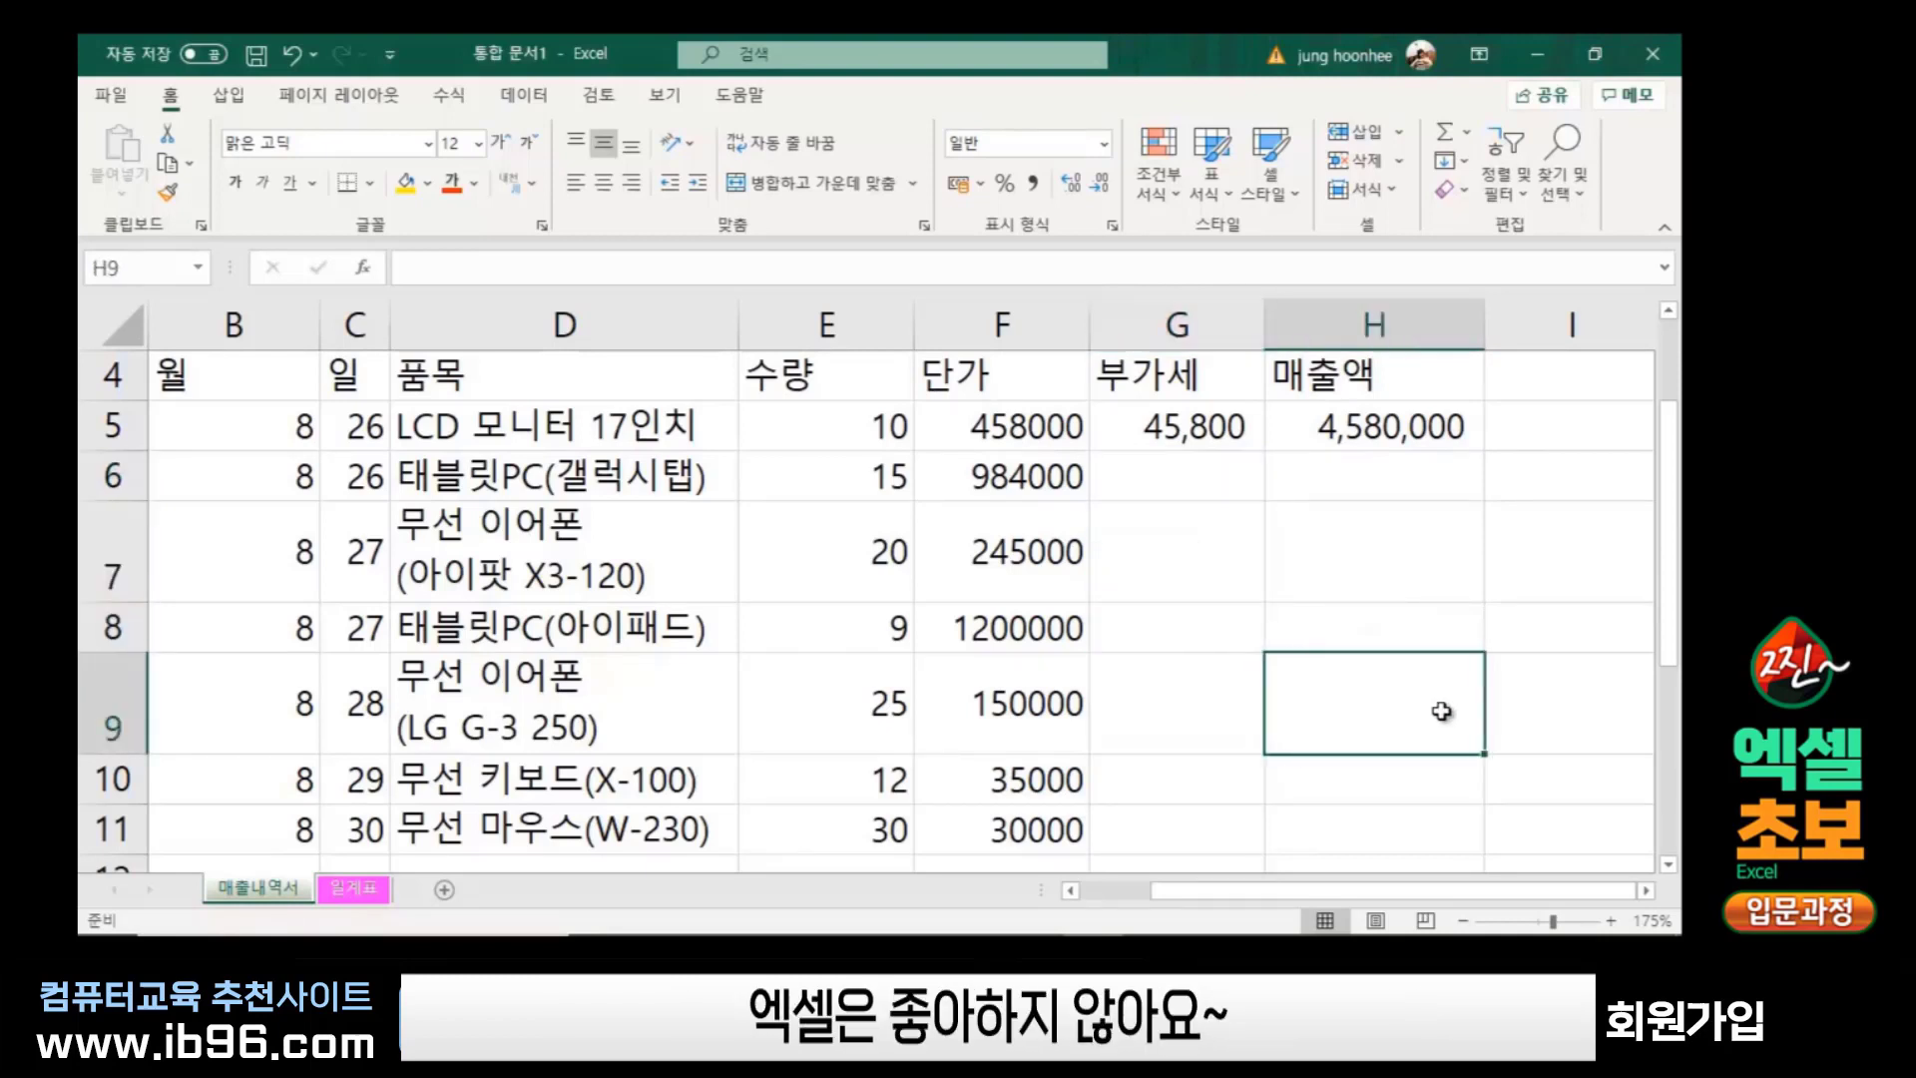
pyautogui.click(1167, 436)
pyautogui.click(1376, 427)
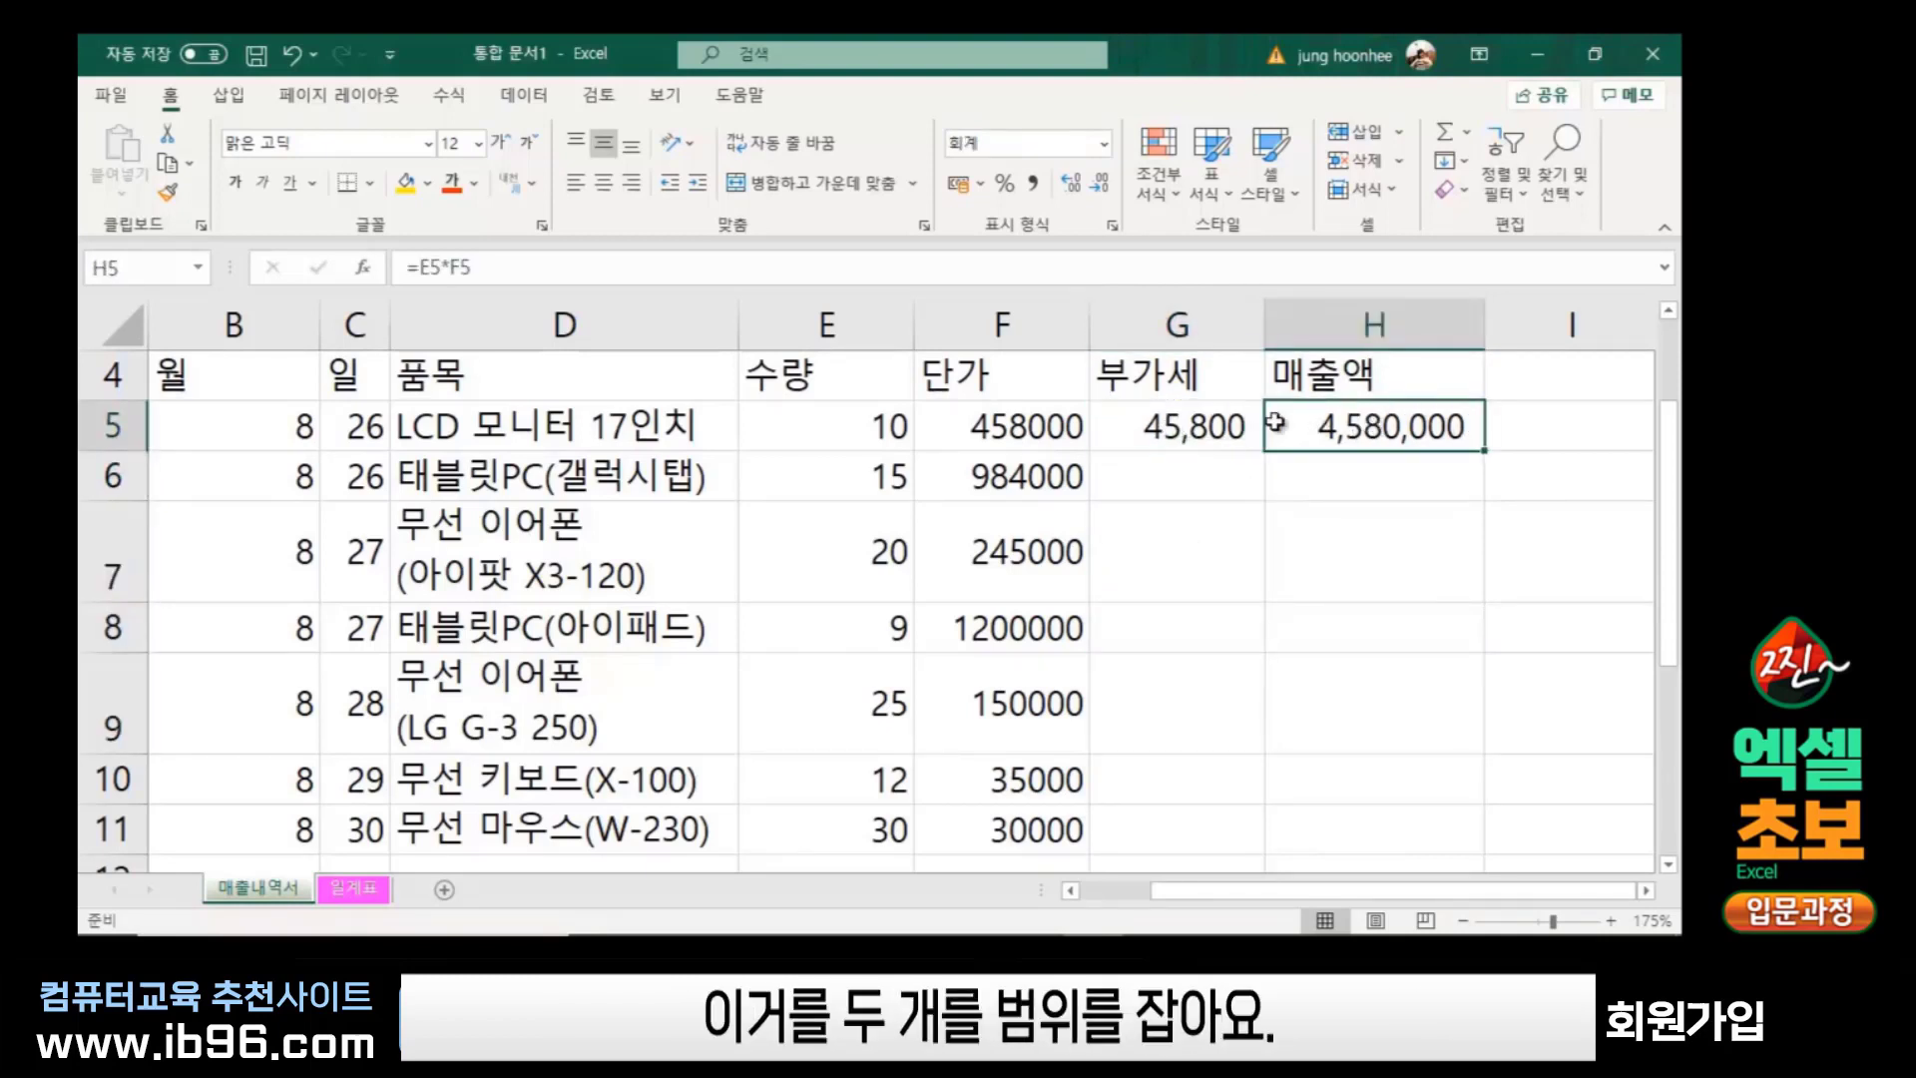
pyautogui.click(1182, 427)
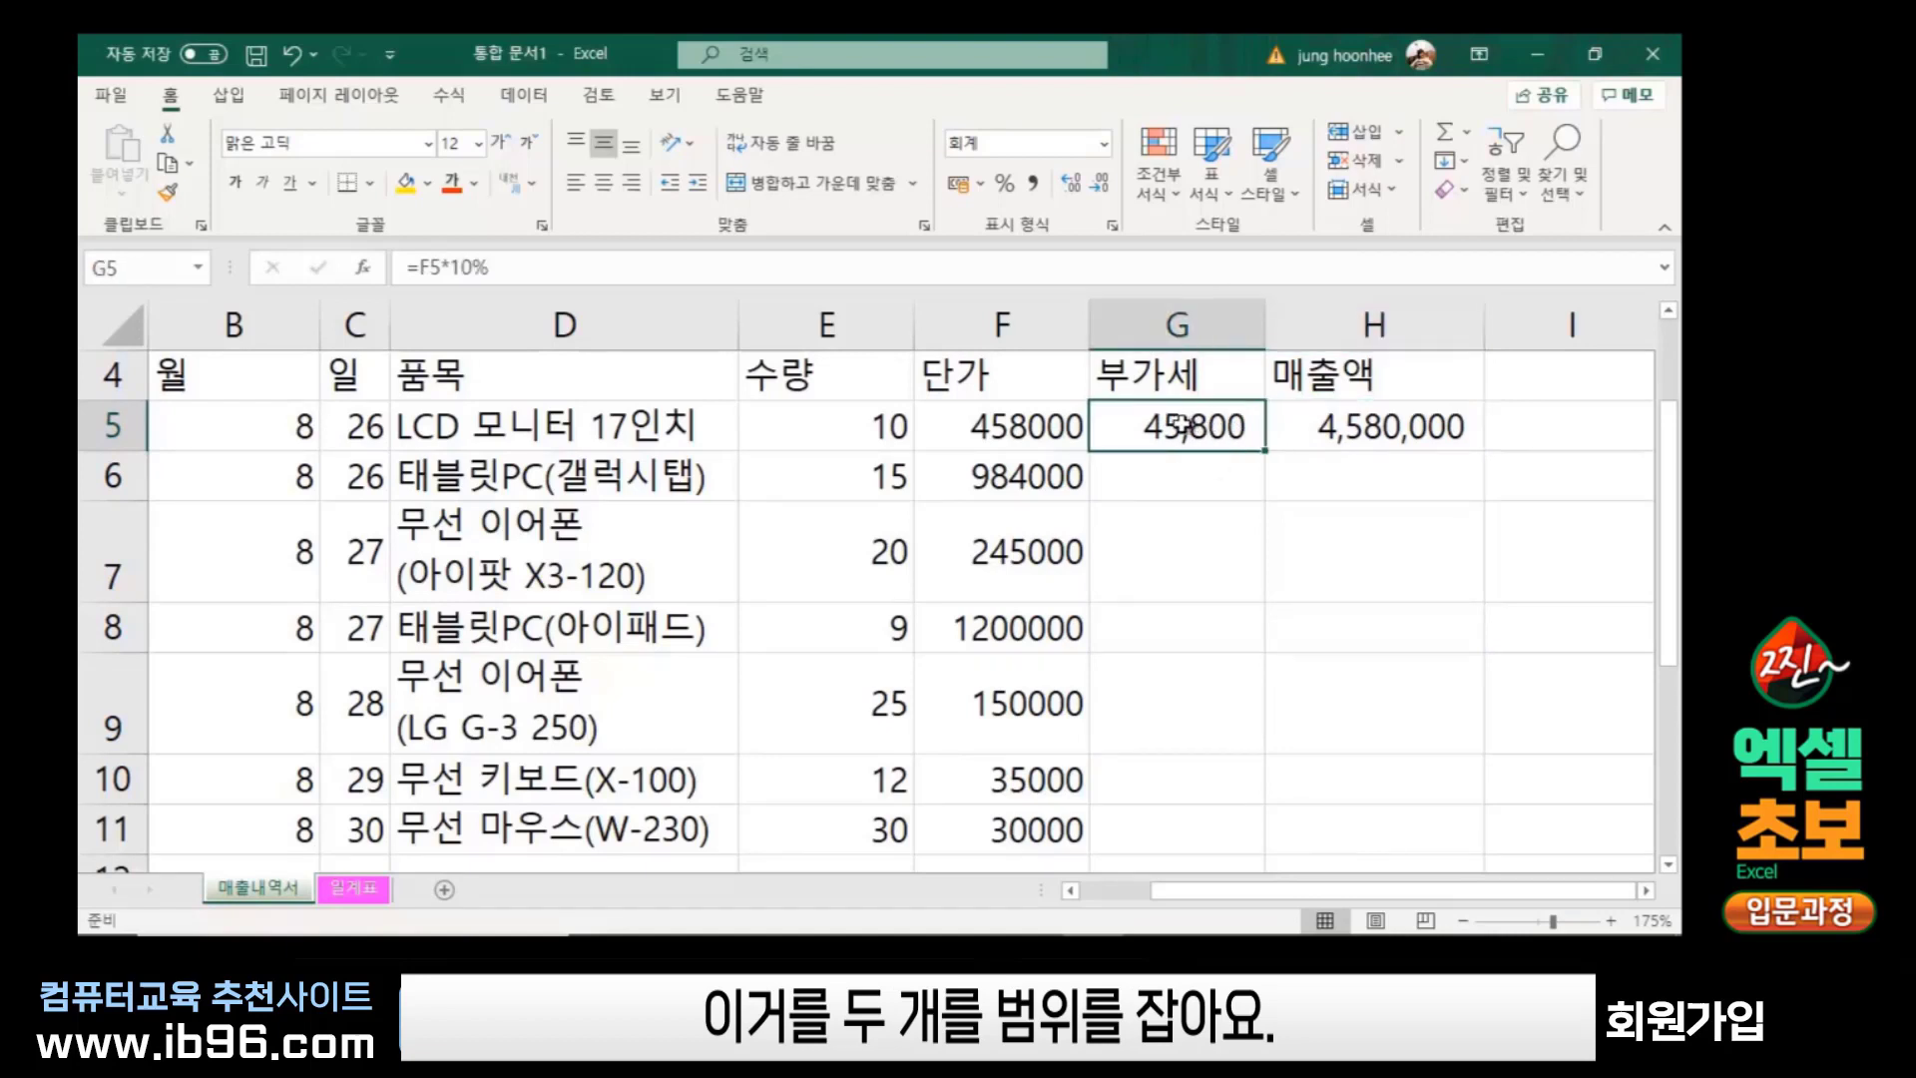
pyautogui.click(1177, 529)
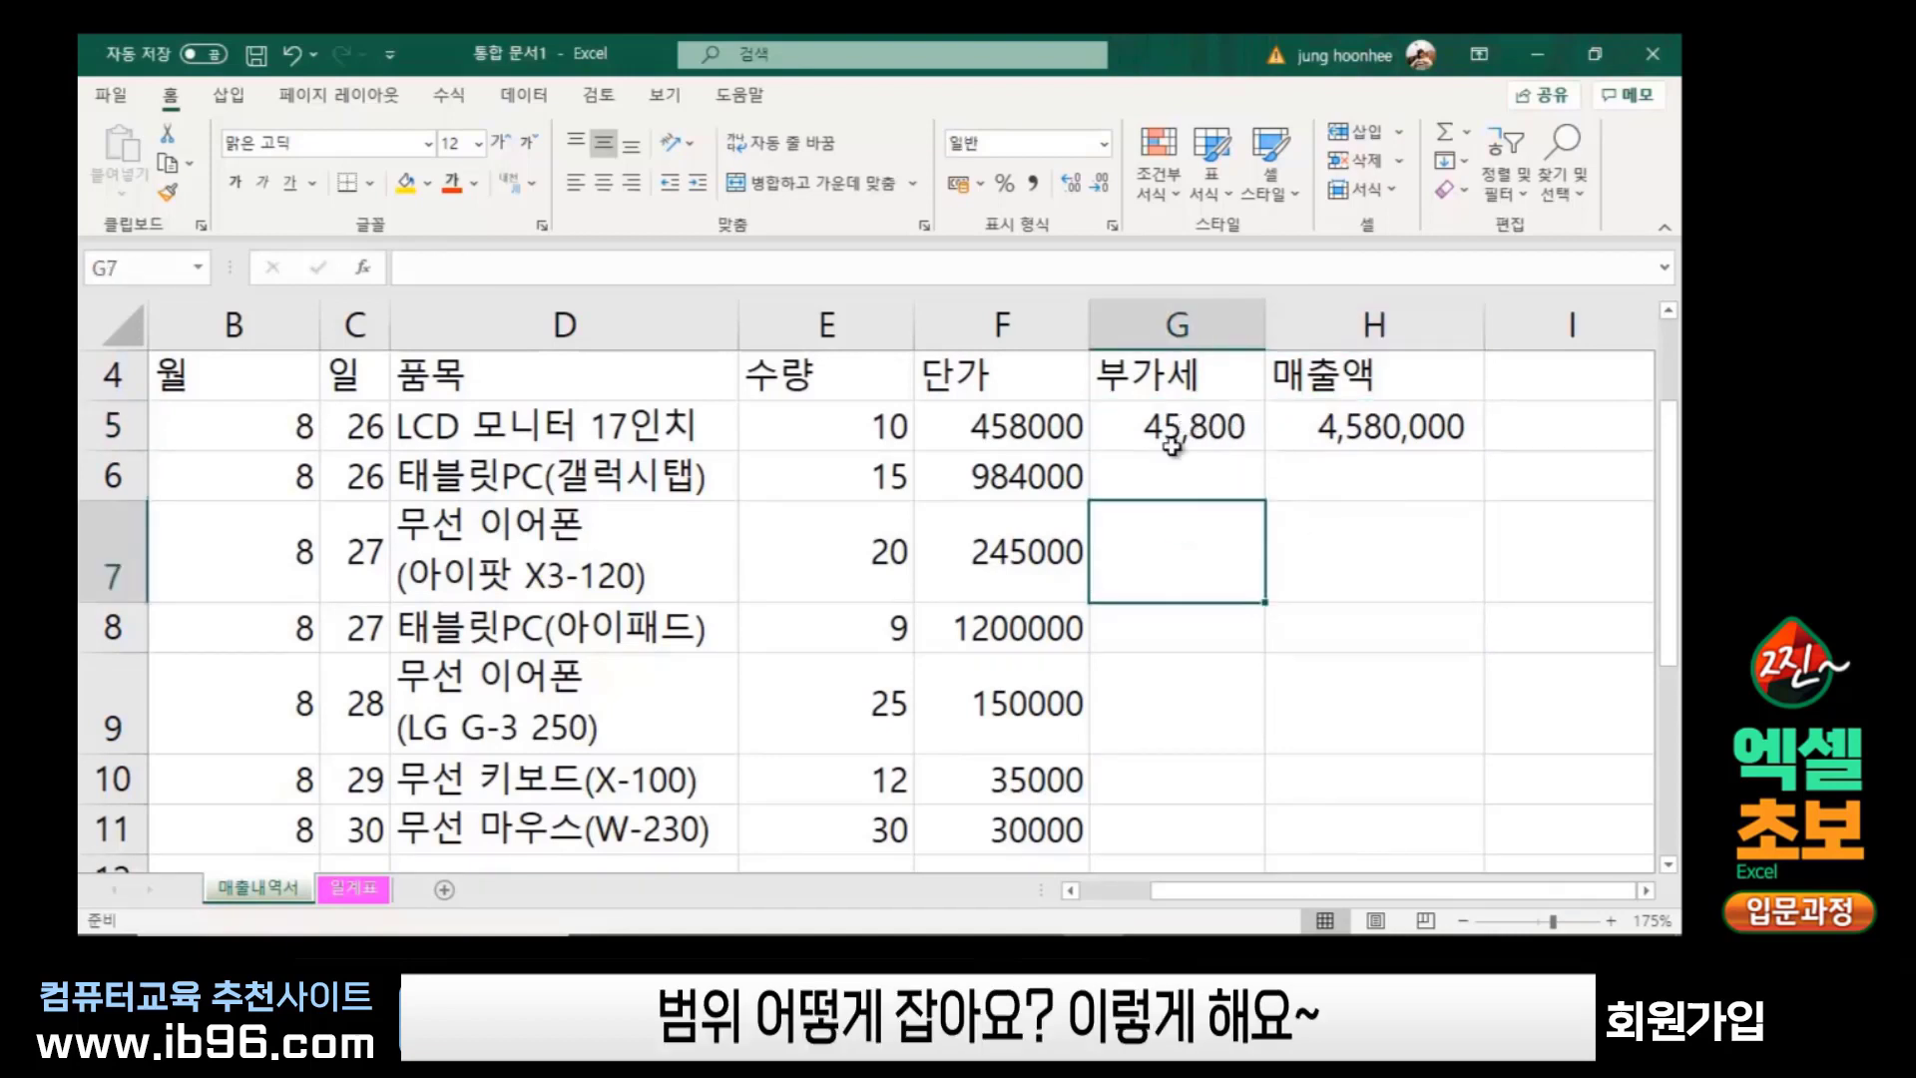
pyautogui.click(1163, 424)
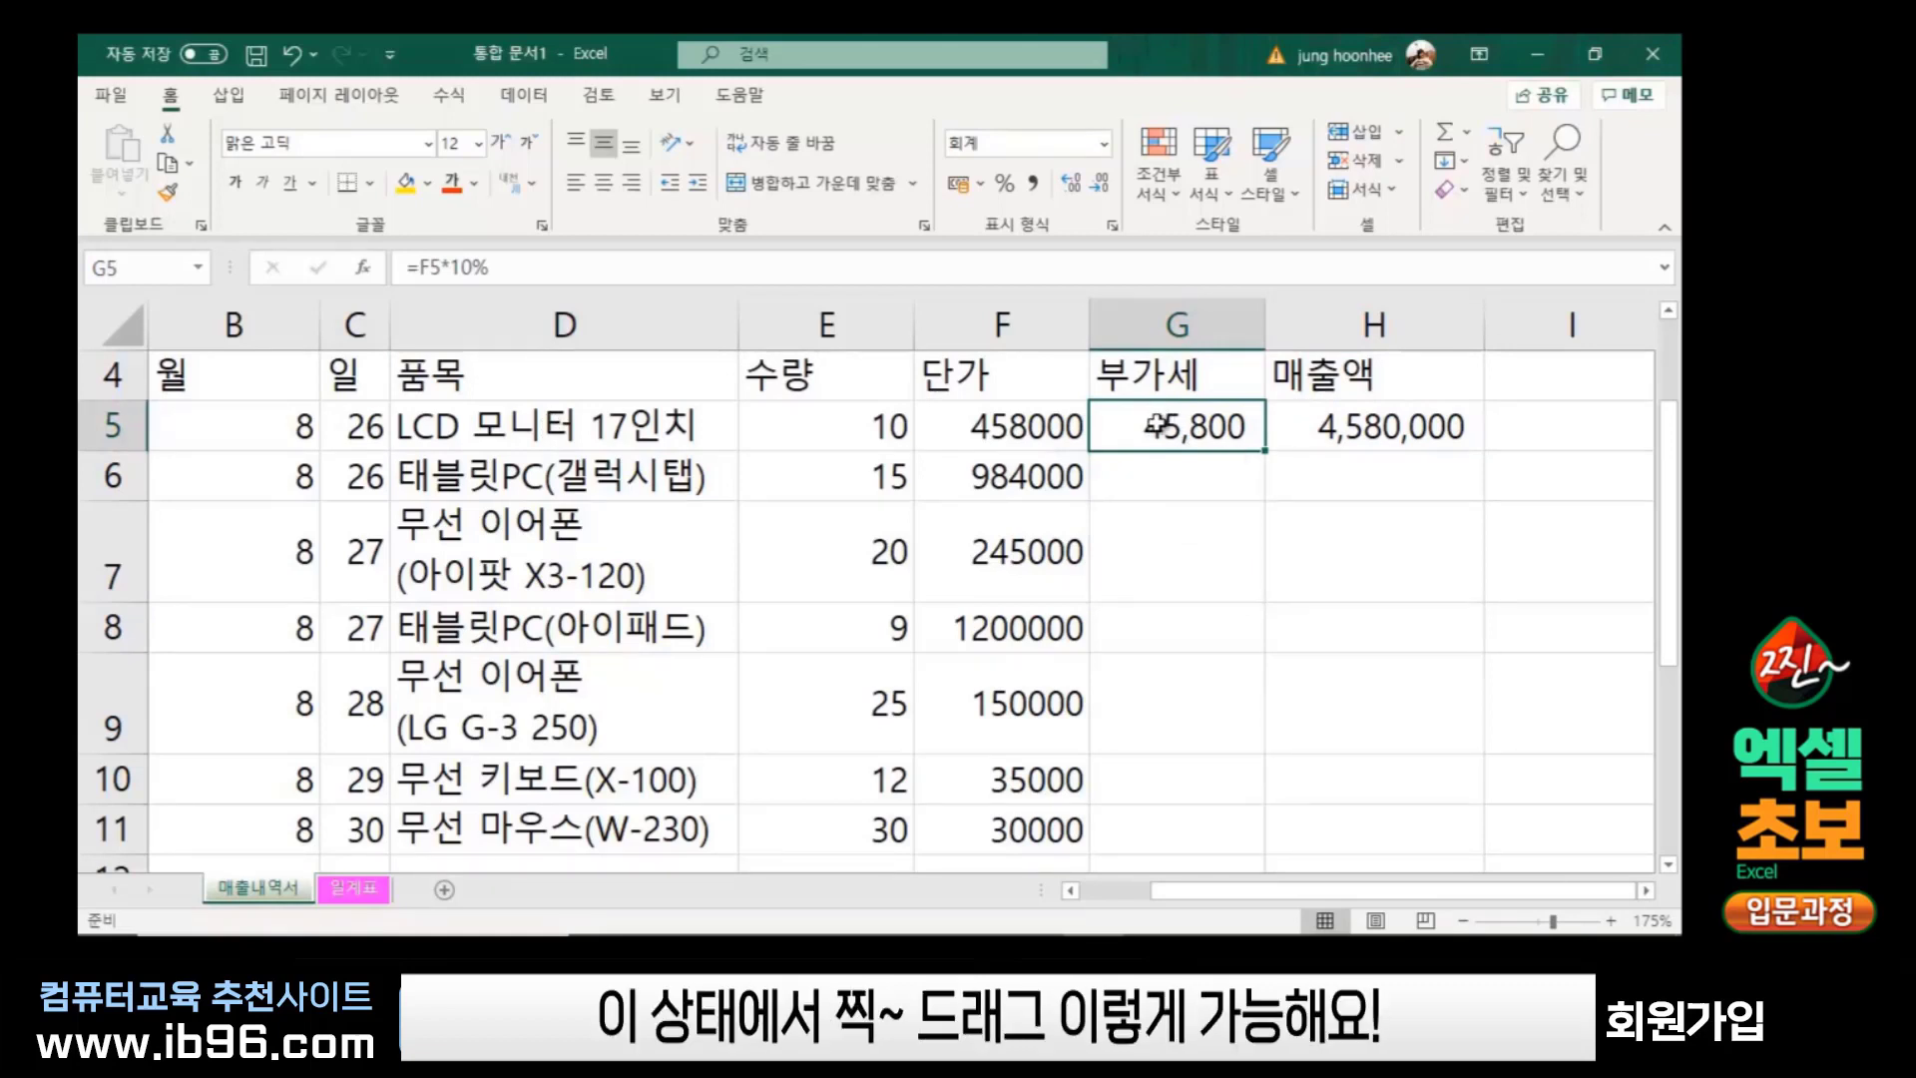
# Copy the G5:H5 formulas down to row 11, giving 3,000 and 900,000 in row 11
pyautogui.moveTo(1234, 427); pyautogui.dragTo(1390, 426)
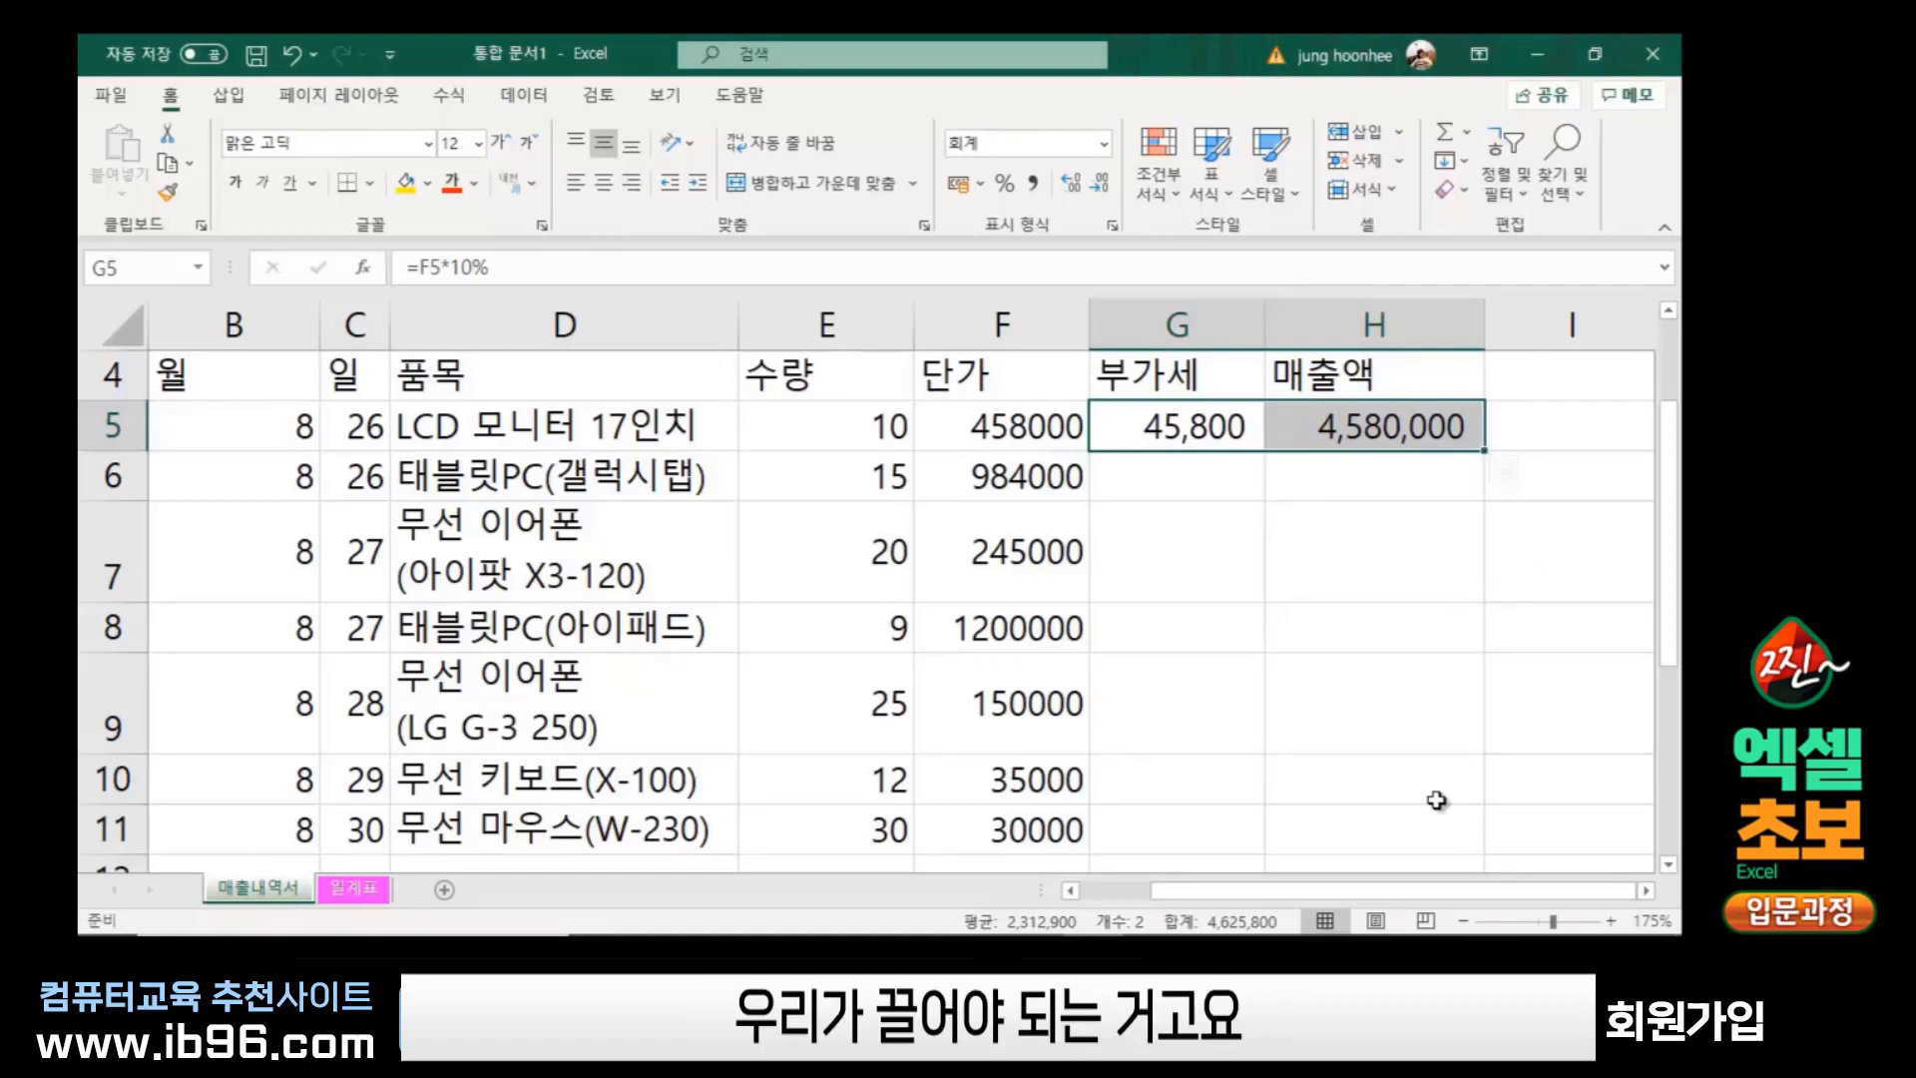
pyautogui.doubleClick(1486, 450)
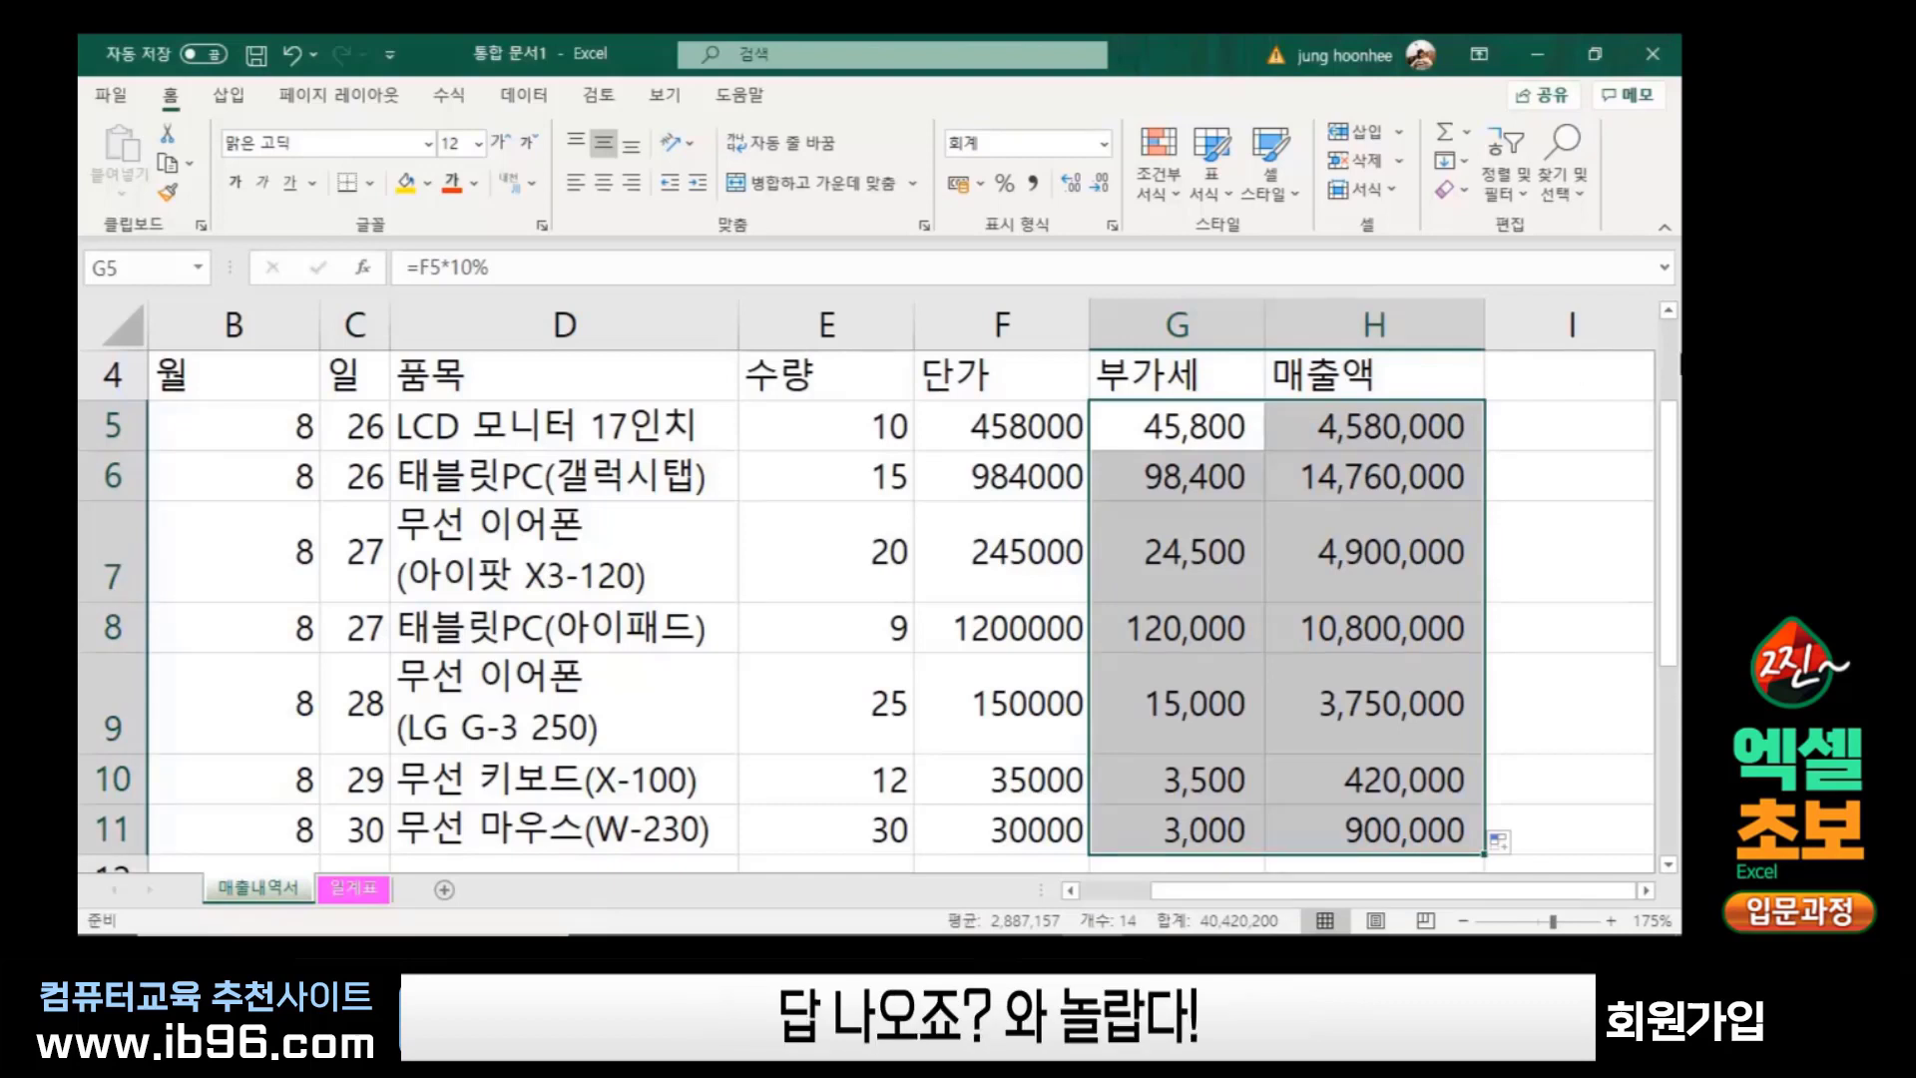
pyautogui.click(1604, 561)
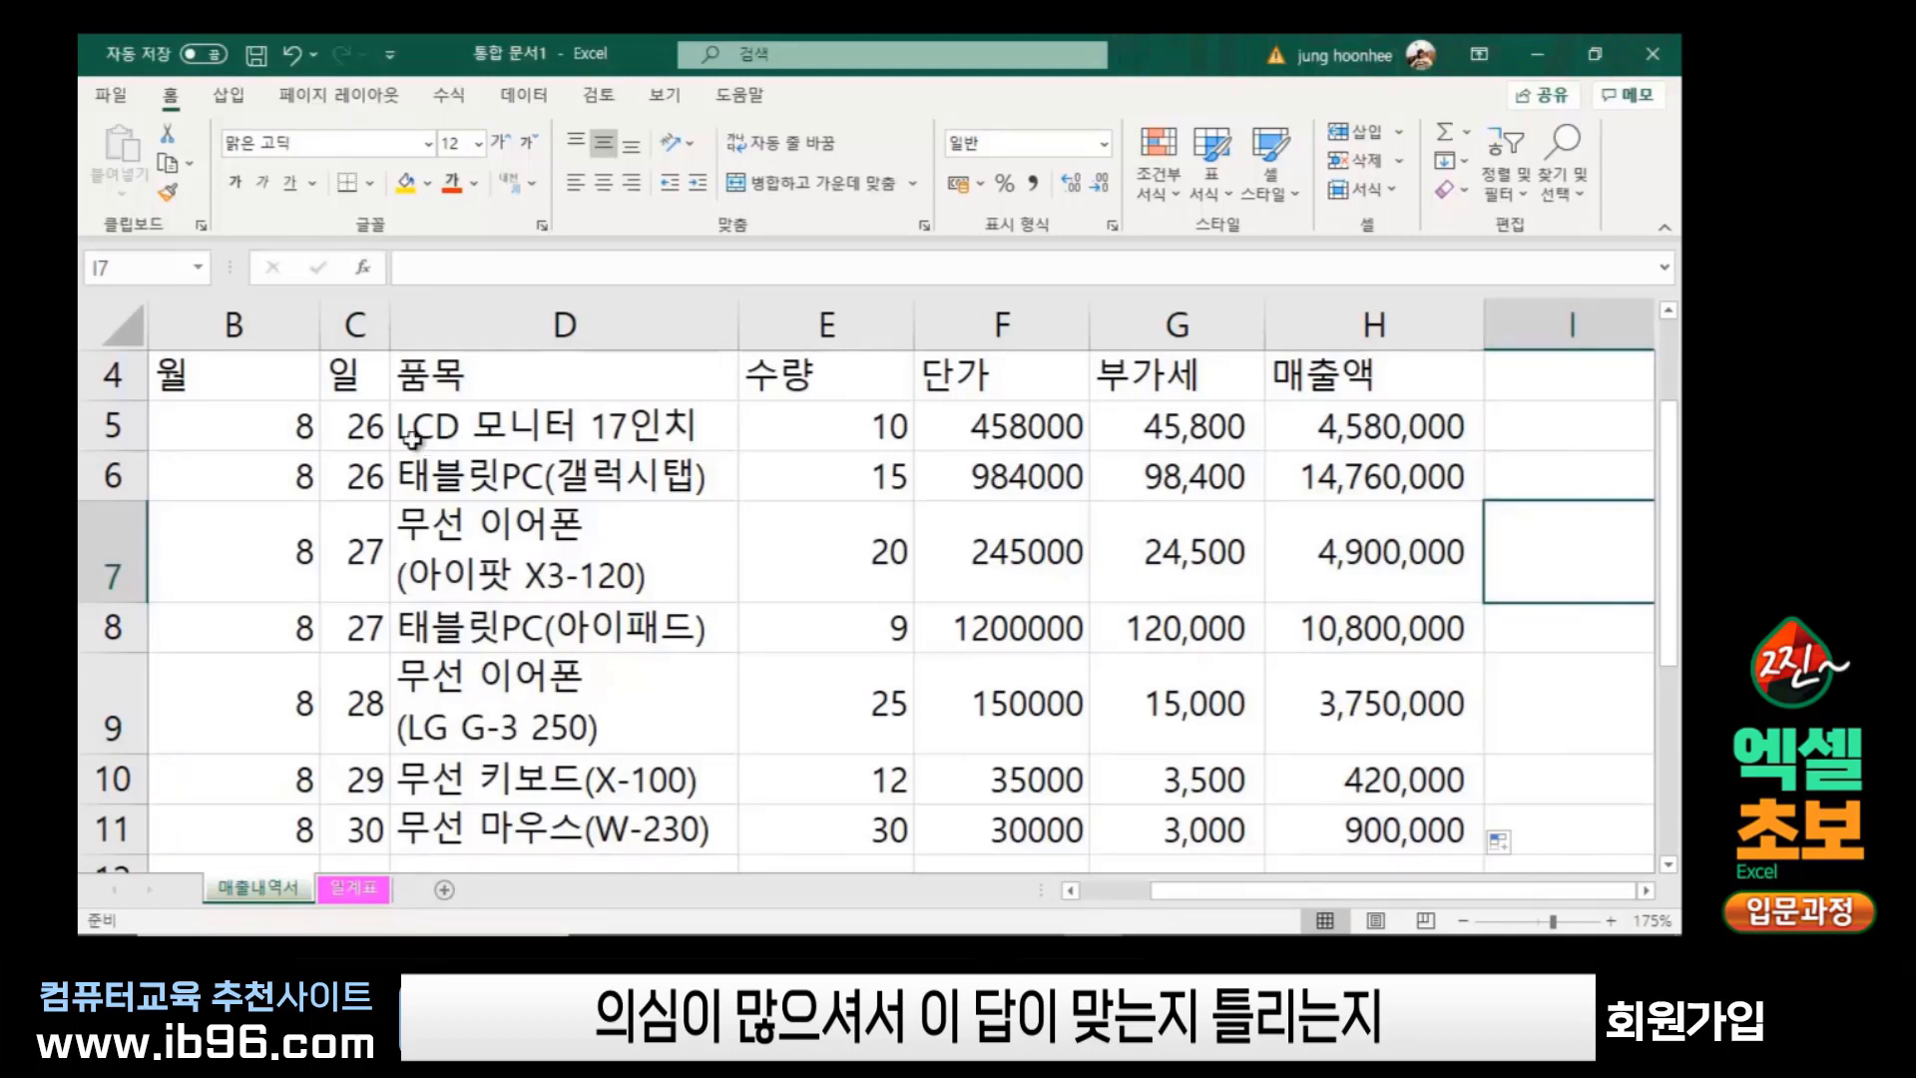
pyautogui.click(1195, 546)
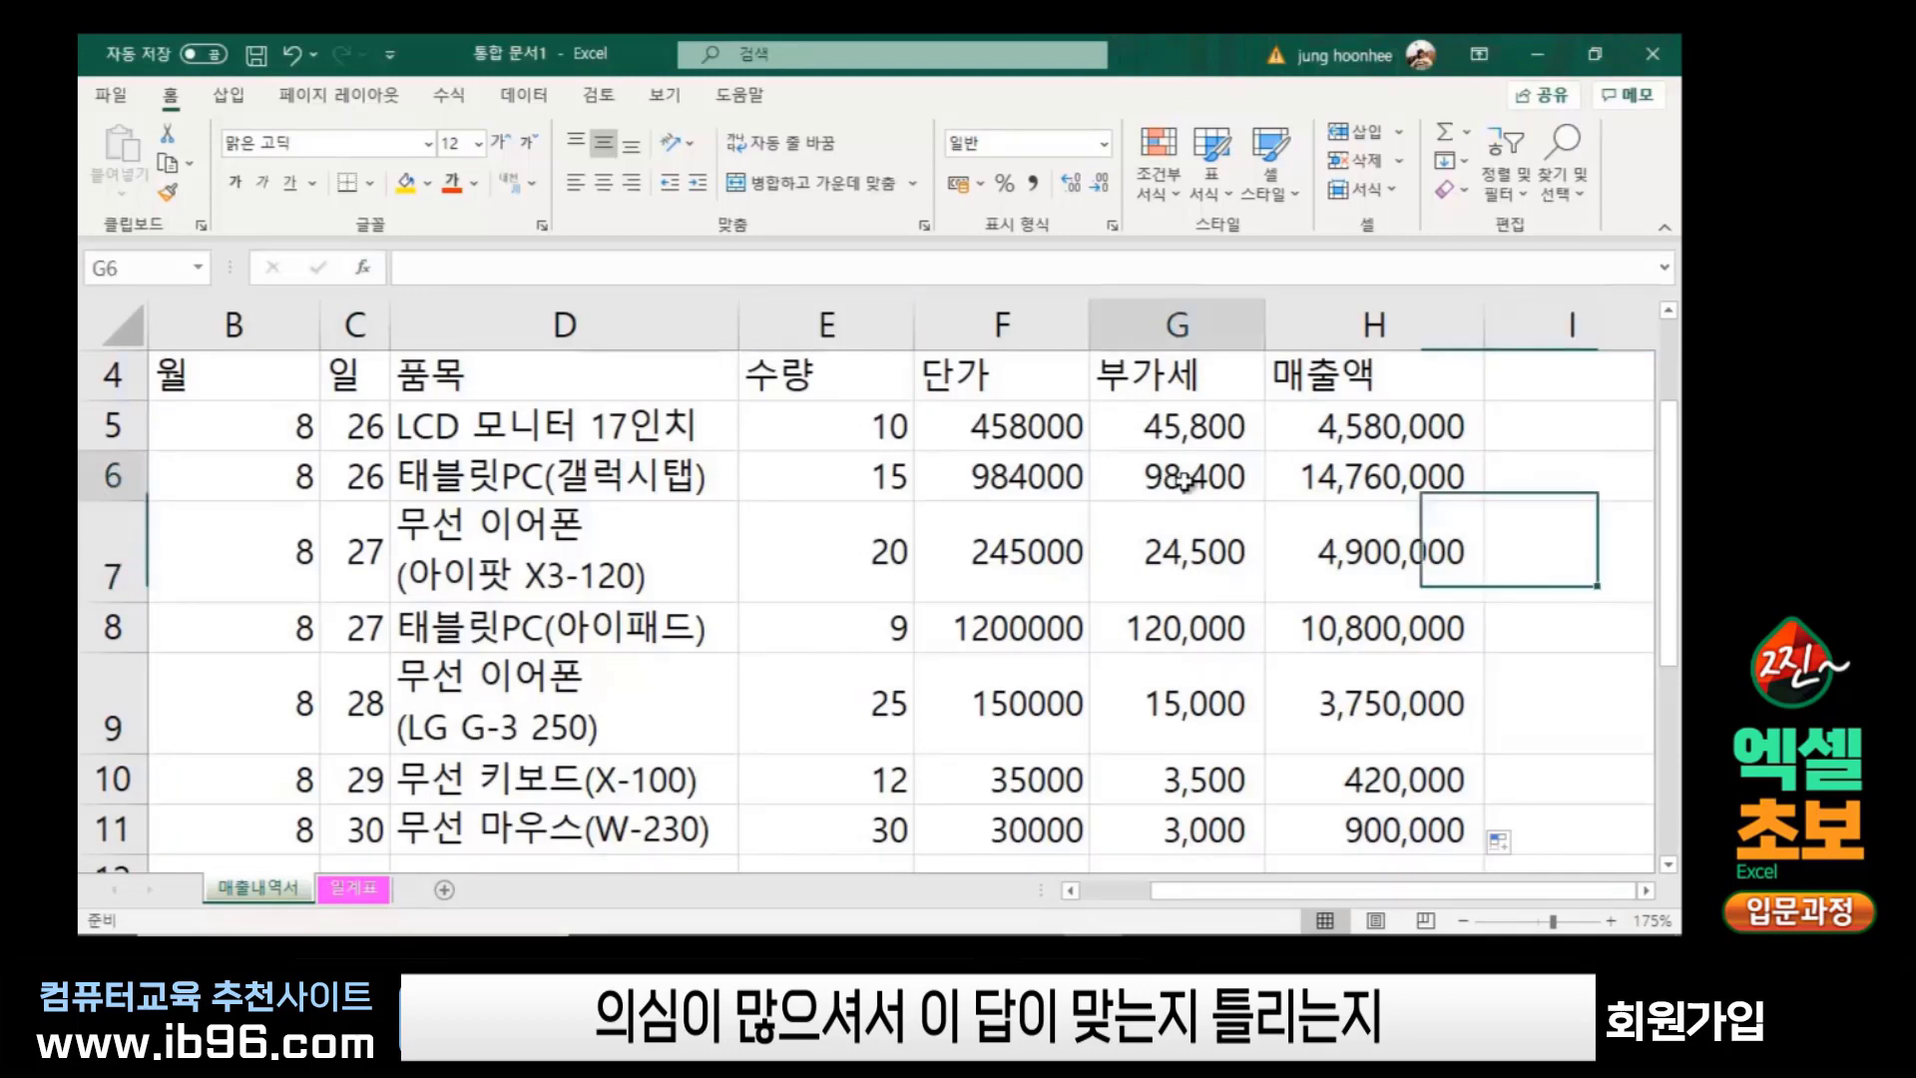
pyautogui.click(1237, 667)
pyautogui.click(1207, 796)
pyautogui.click(1206, 814)
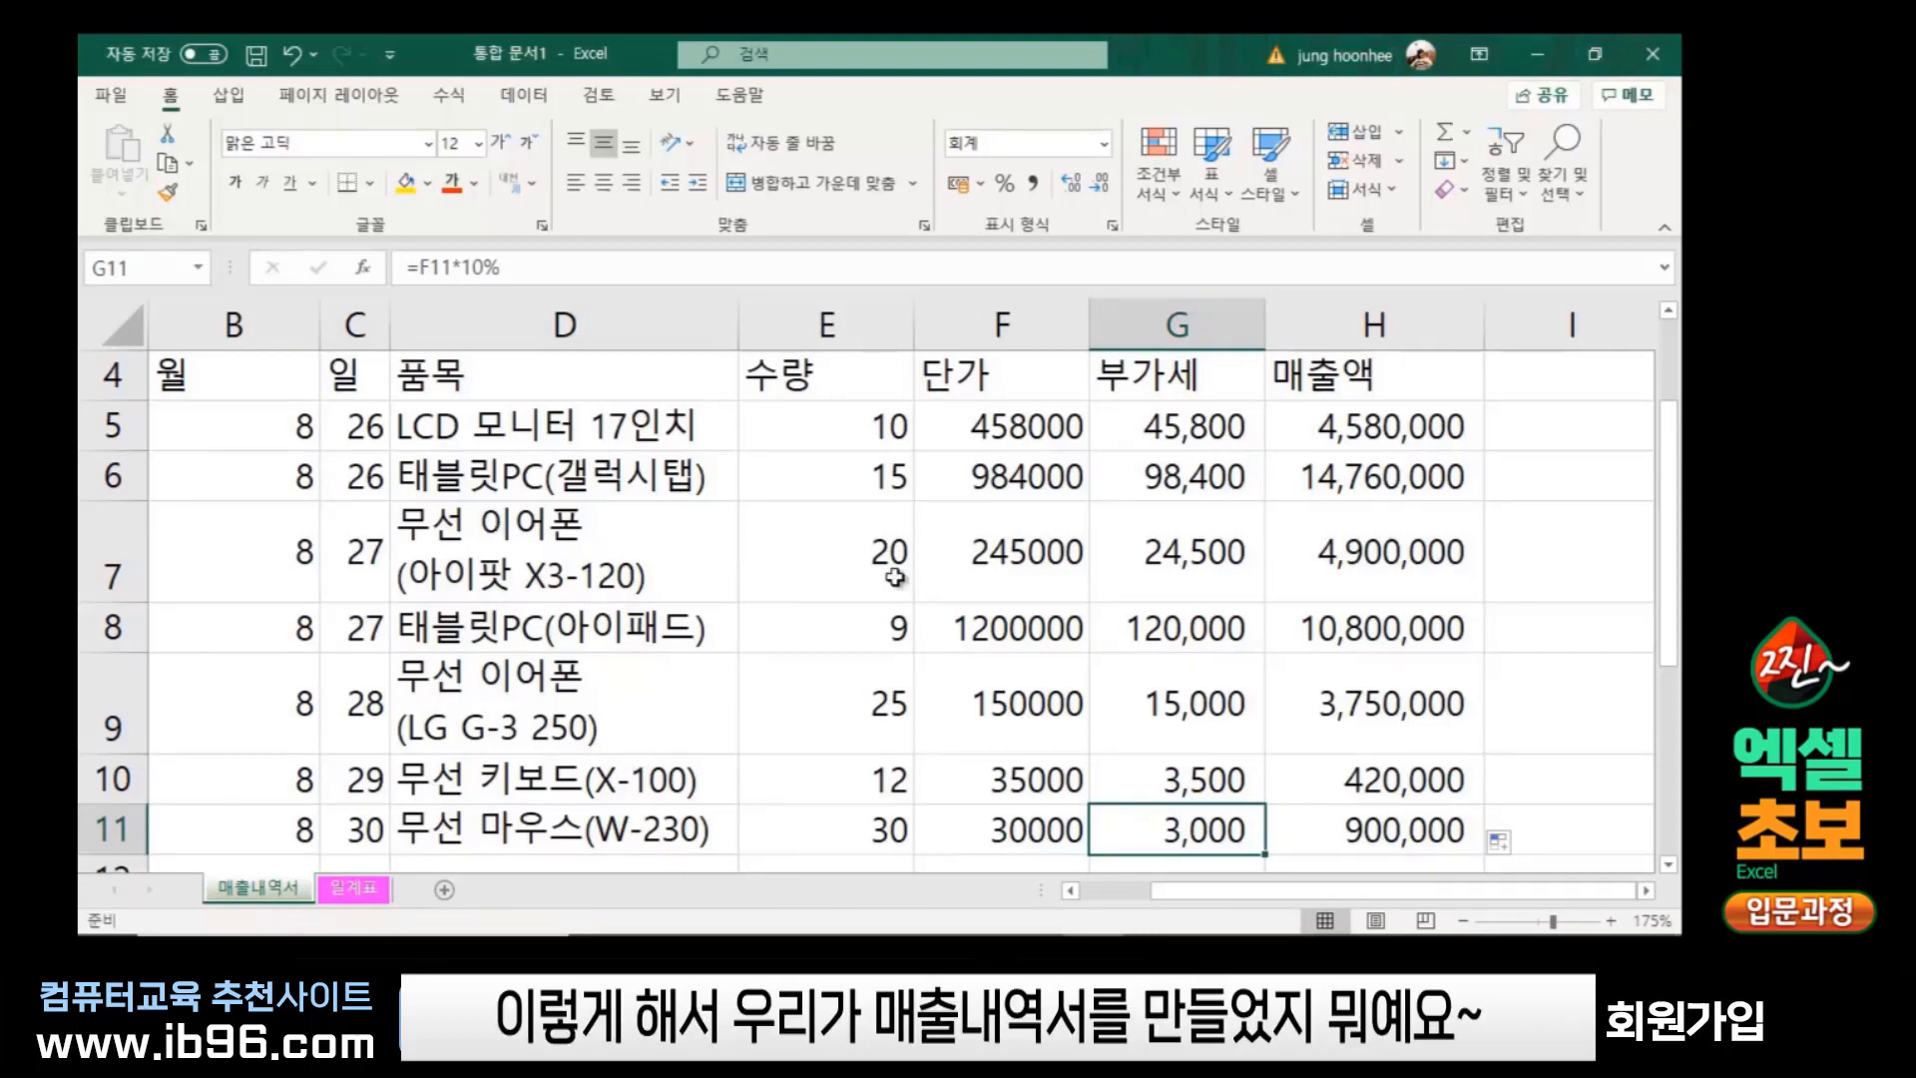
pyautogui.scroll(-3, 764, 685)
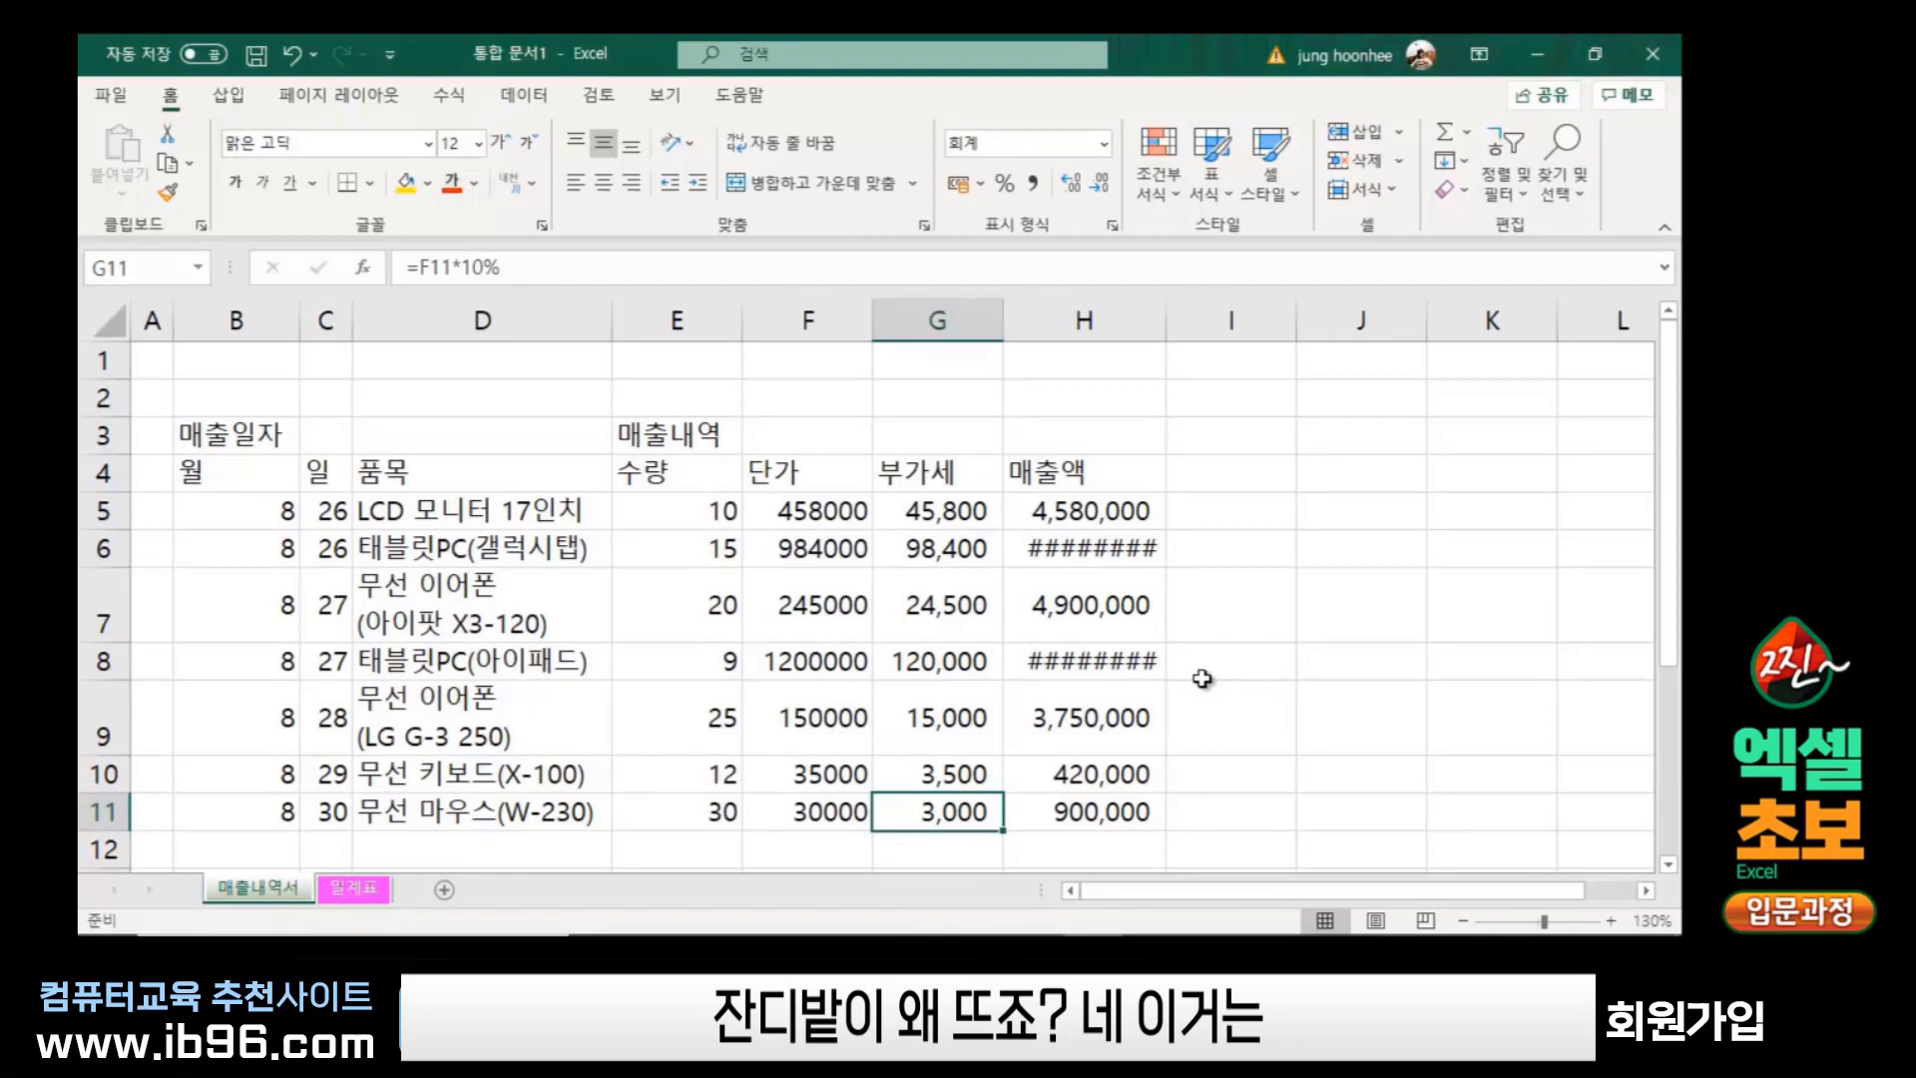
pyautogui.scroll(1, 1202, 679)
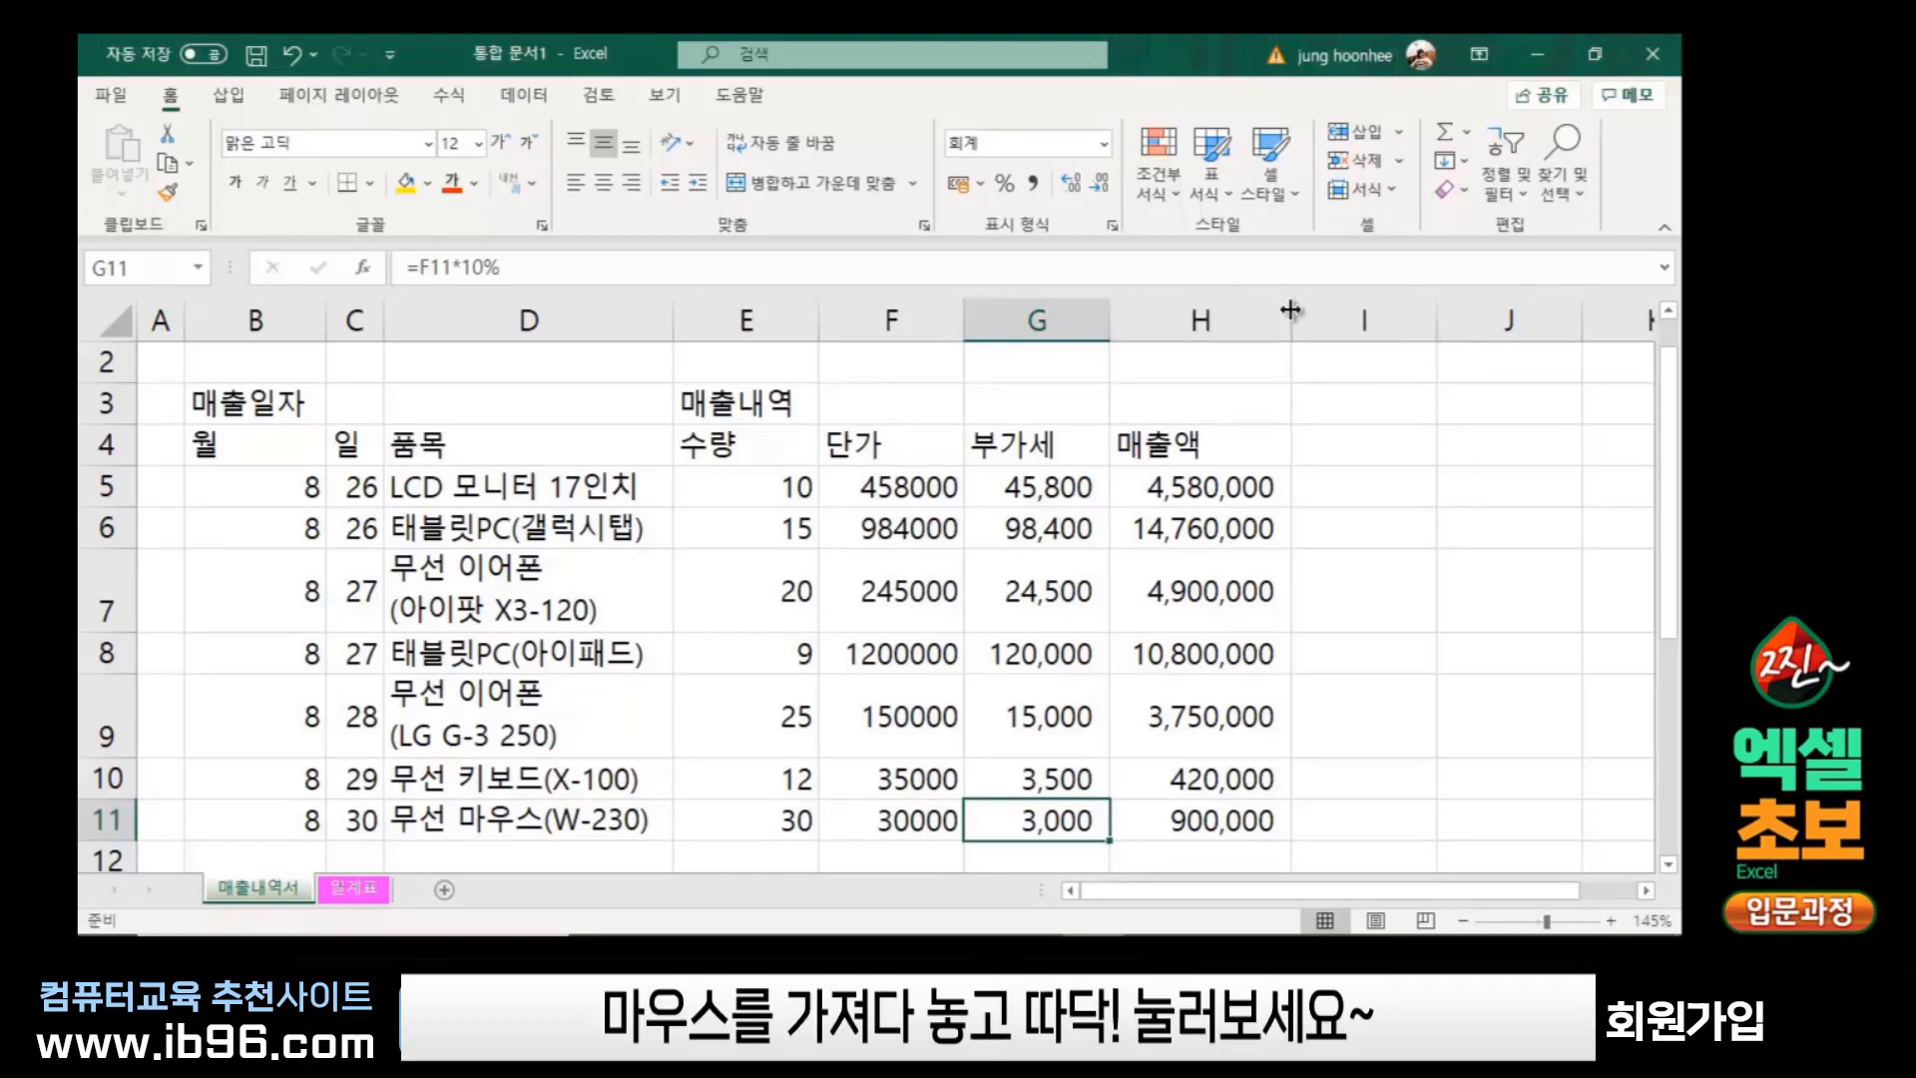
# Widen column H so all sales amounts in H5:H11 display fully
pyautogui.moveTo(1290, 310); pyautogui.dragTo(1311, 311)
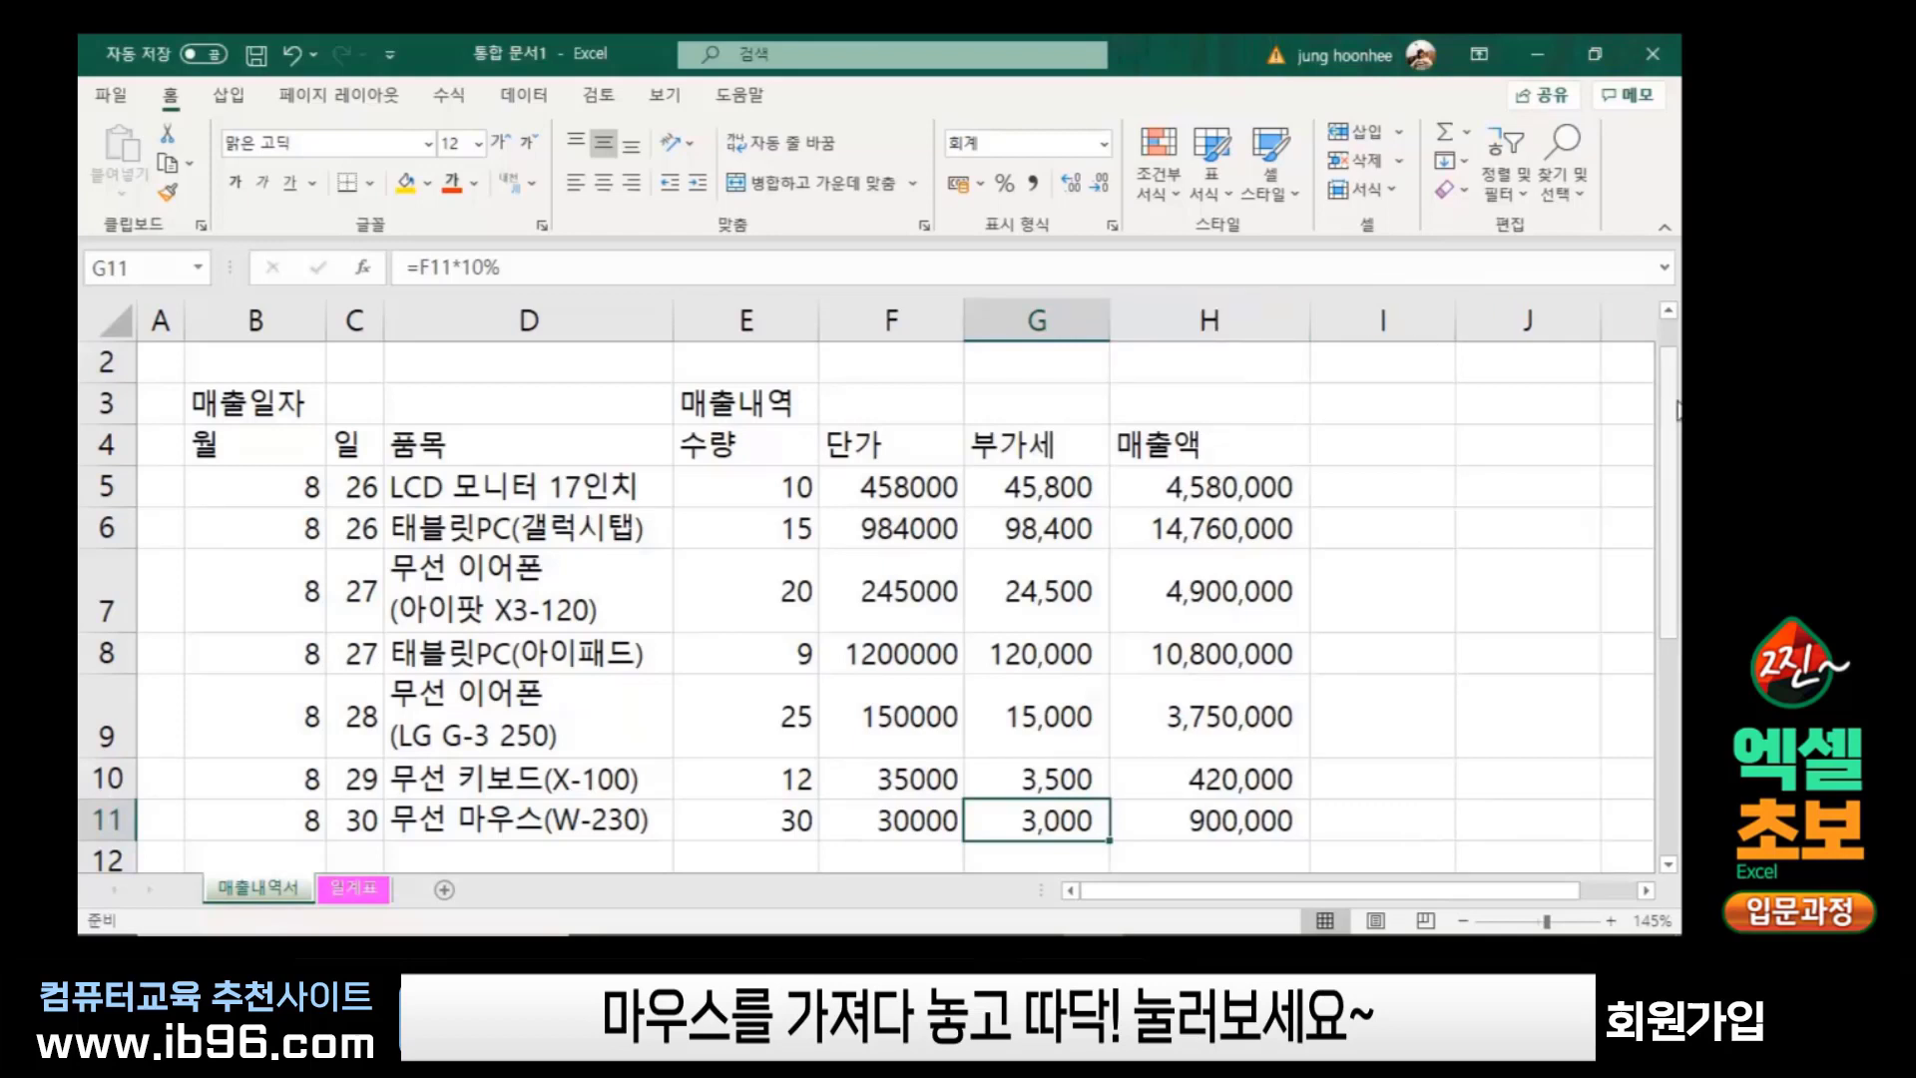
pyautogui.click(1415, 669)
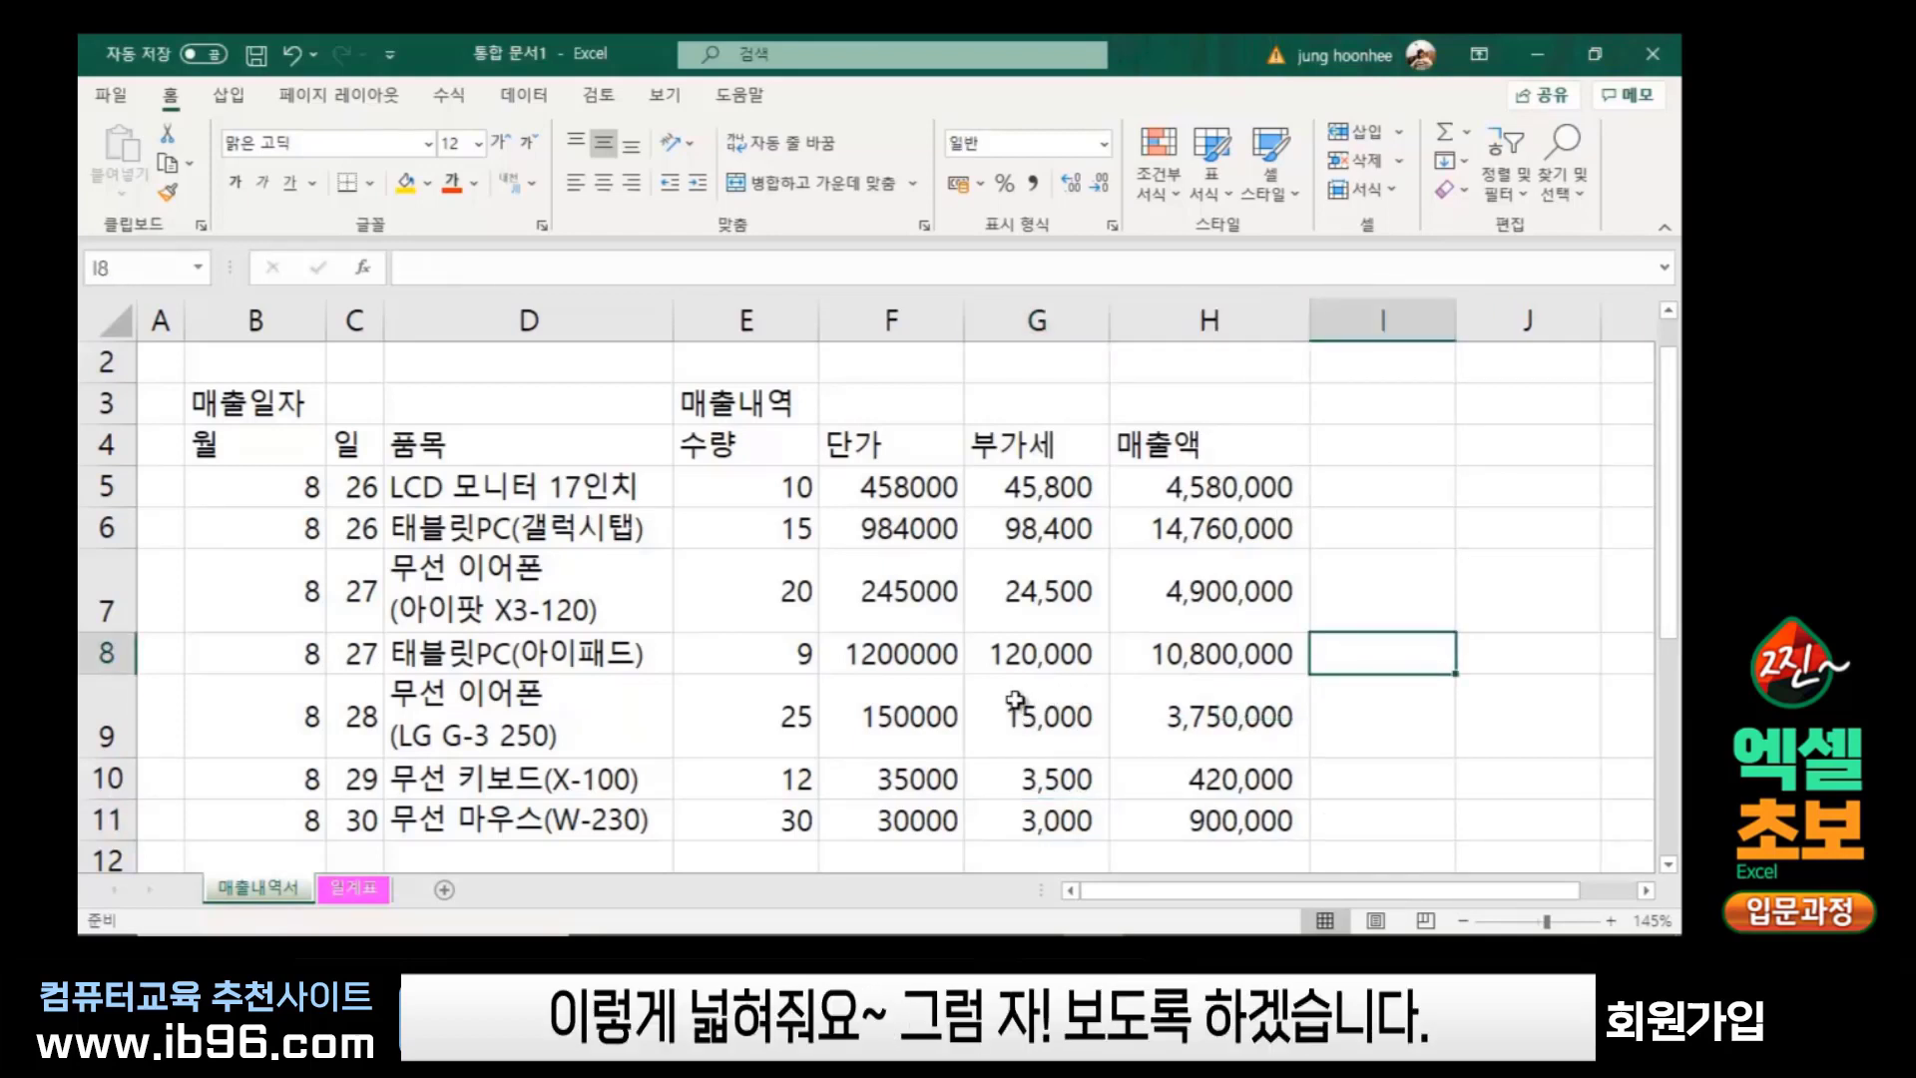
pyautogui.keyDown('ctrl'); pyautogui.scroll(-1, 1015, 700); pyautogui.keyUp('ctrl')
pyautogui.keyDown('ctrl'); pyautogui.scroll(-1, 1016, 701); pyautogui.keyUp('ctrl')
pyautogui.keyDown('ctrl'); pyautogui.scroll(-1, 1016, 701); pyautogui.keyUp('ctrl')
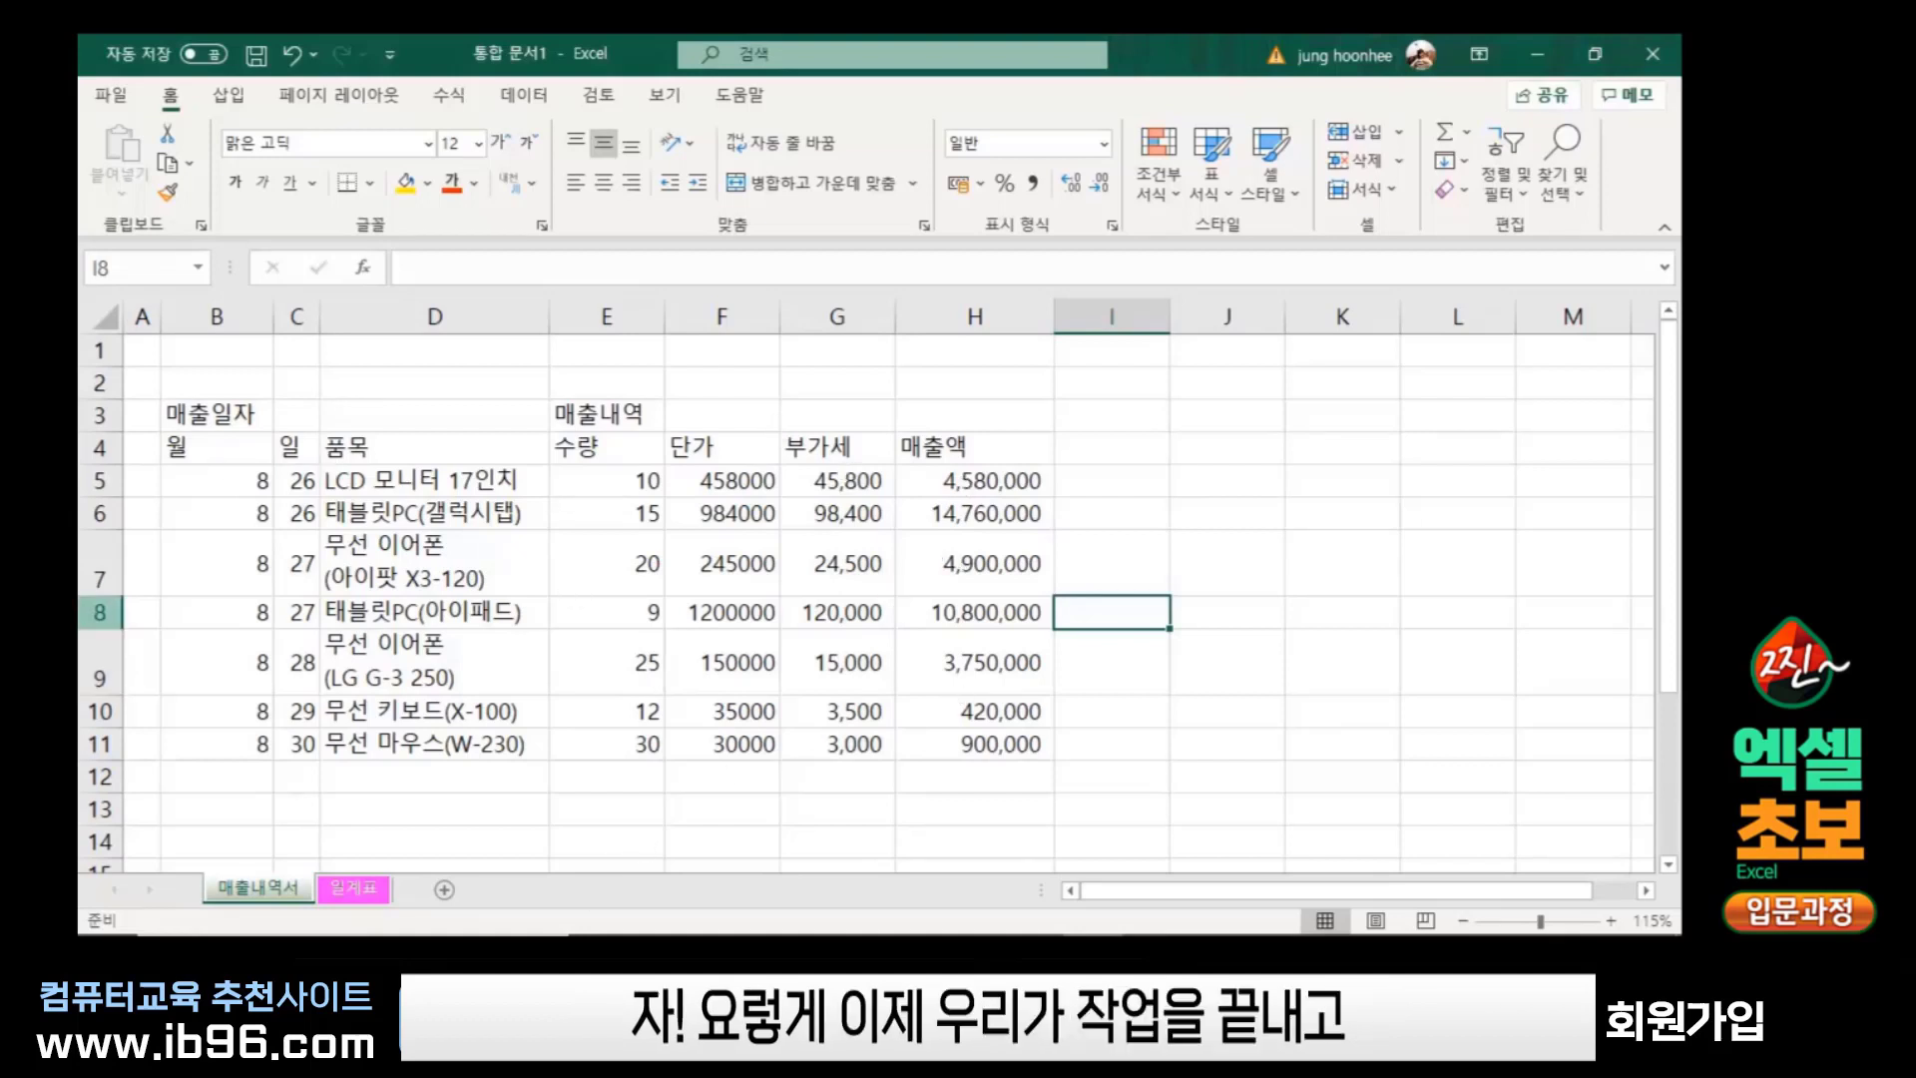
pyautogui.click(696, 776)
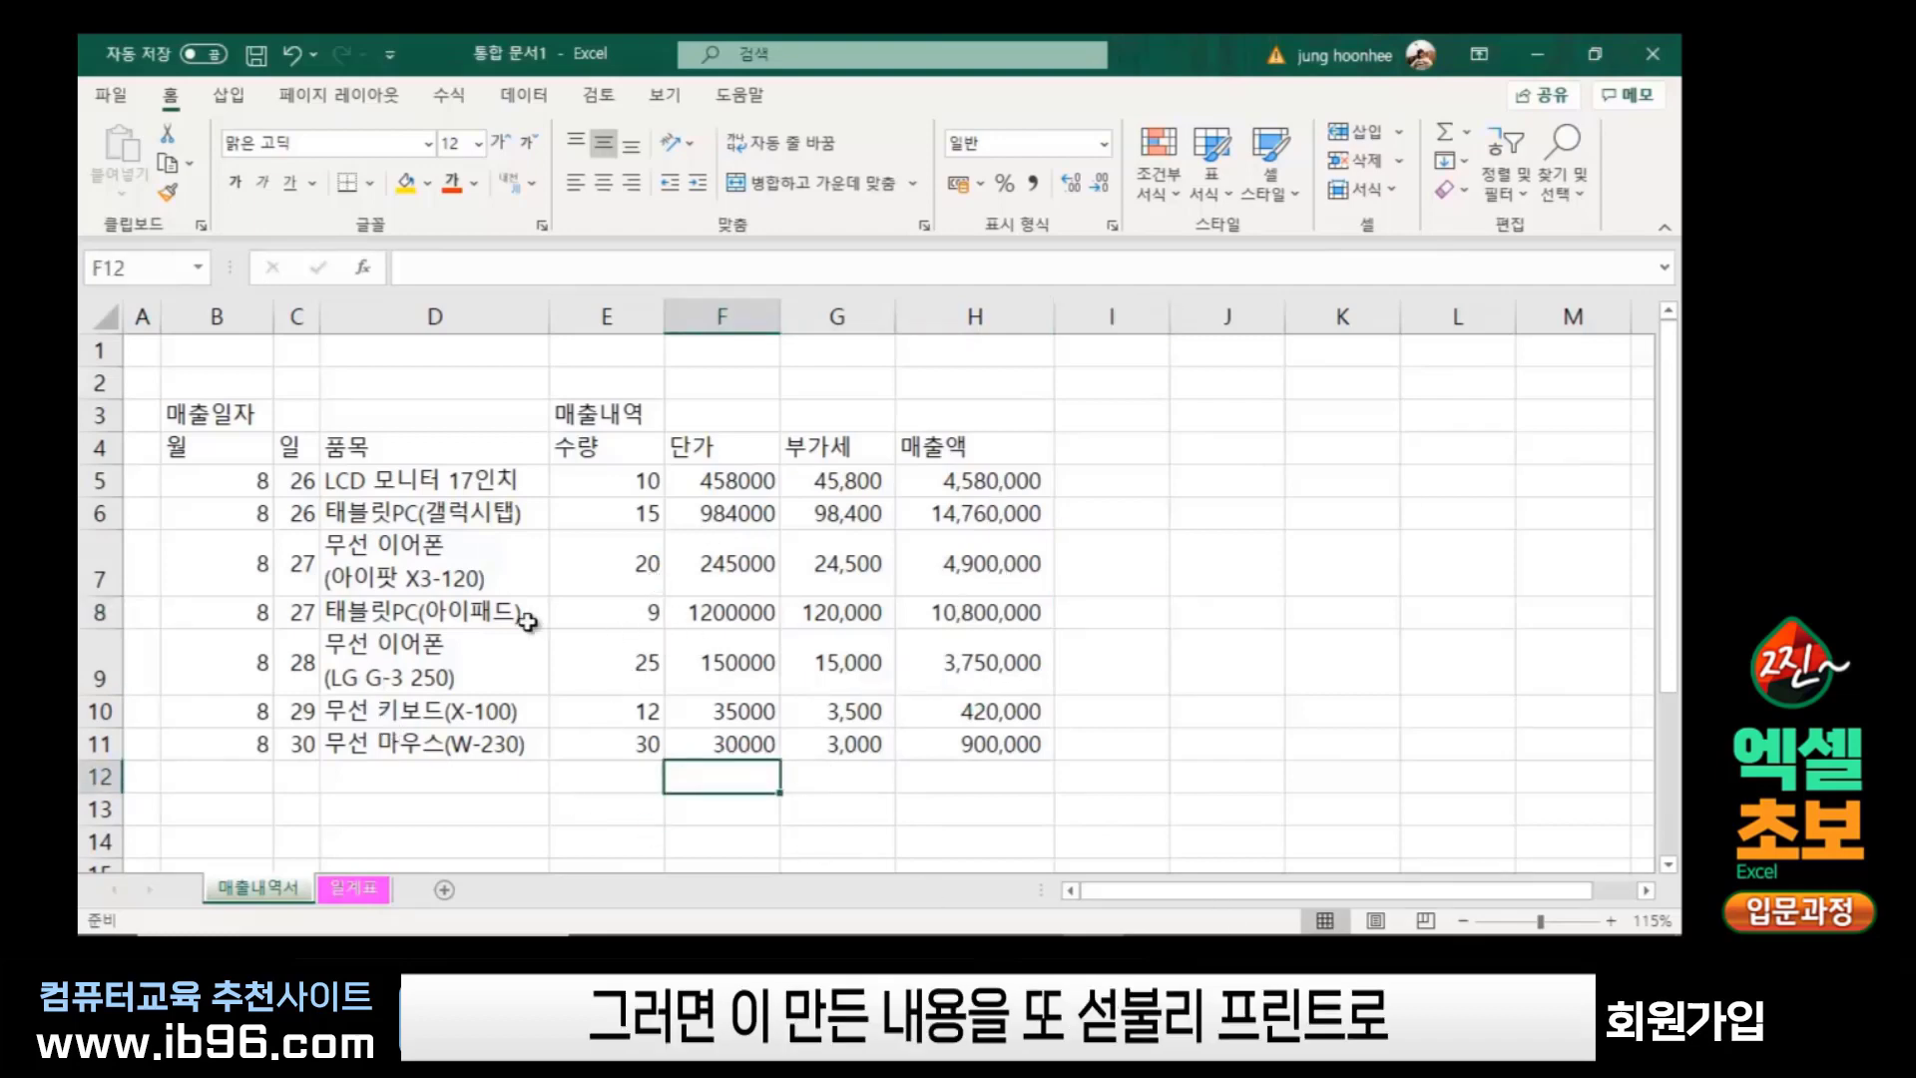
pyautogui.keyDown('ctrl'); pyautogui.scroll(1, 527, 620); pyautogui.keyUp('ctrl')
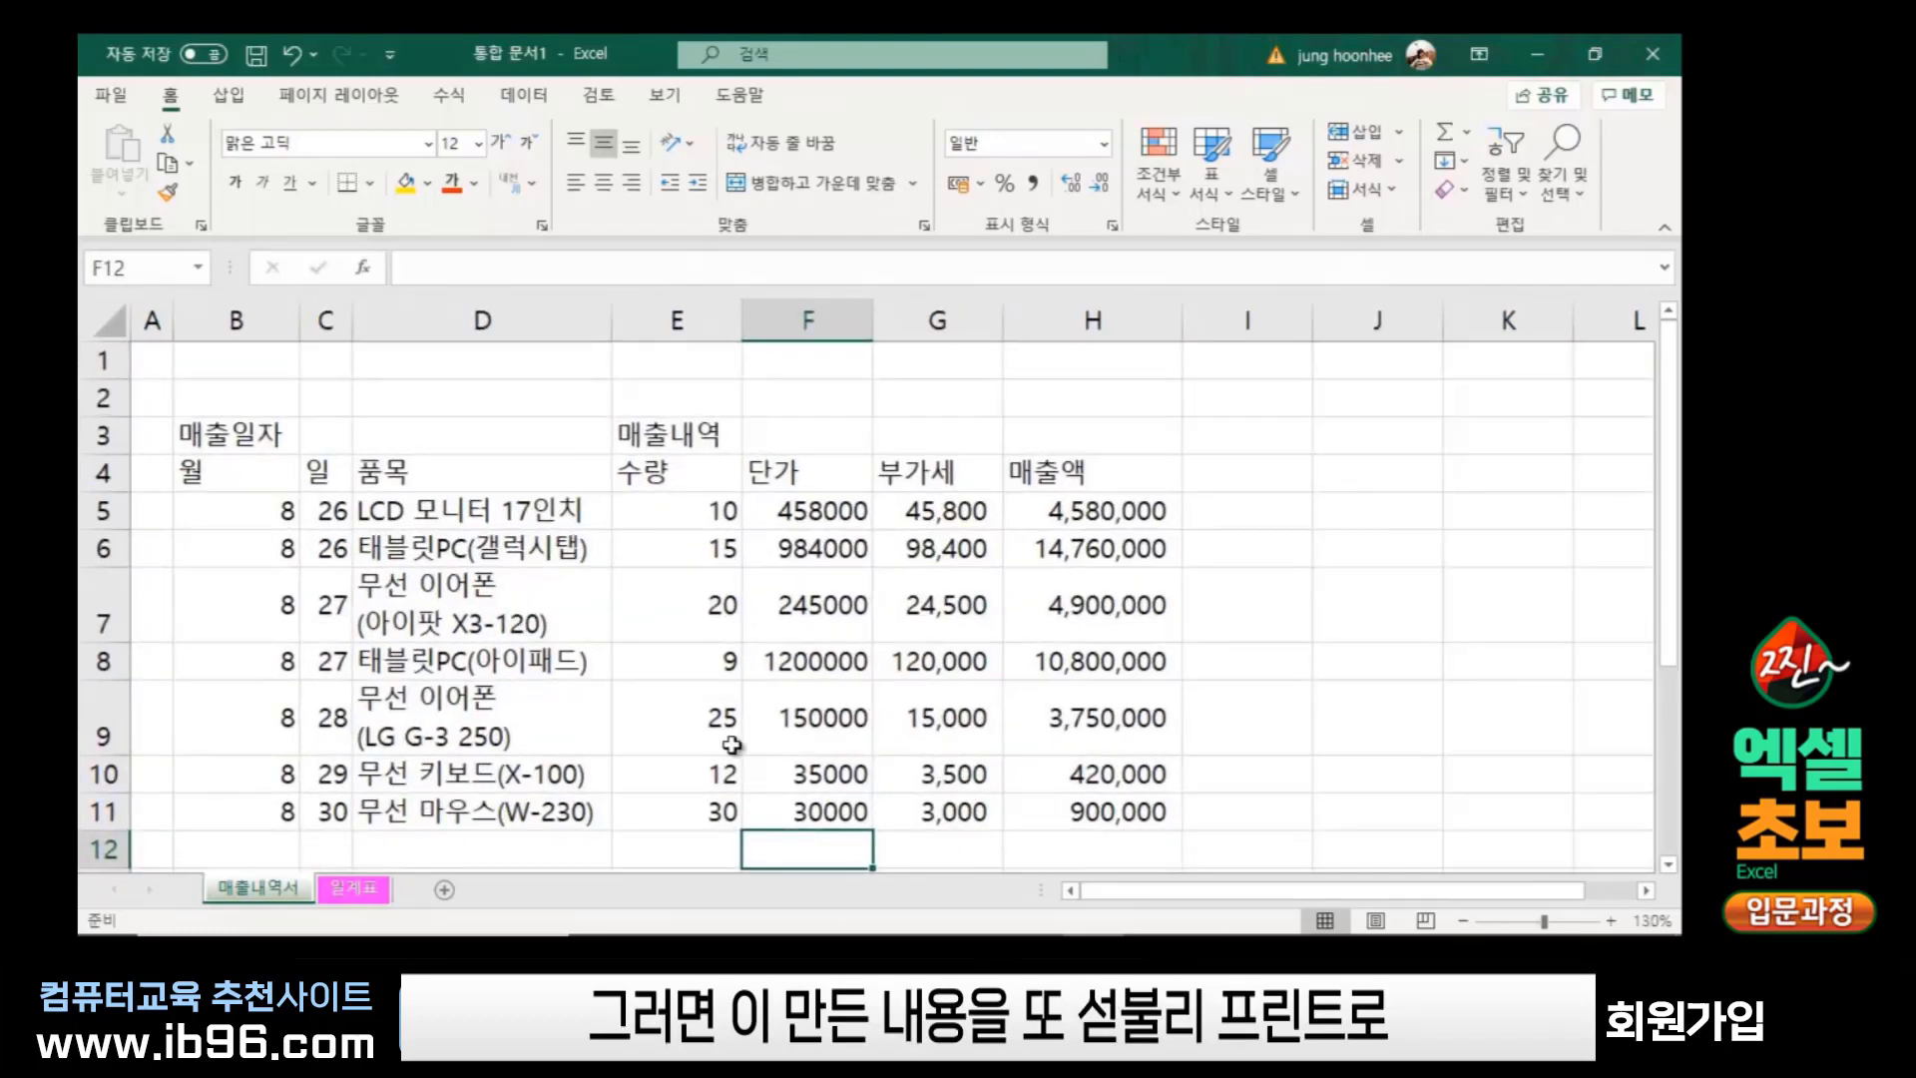
pyautogui.click(1283, 719)
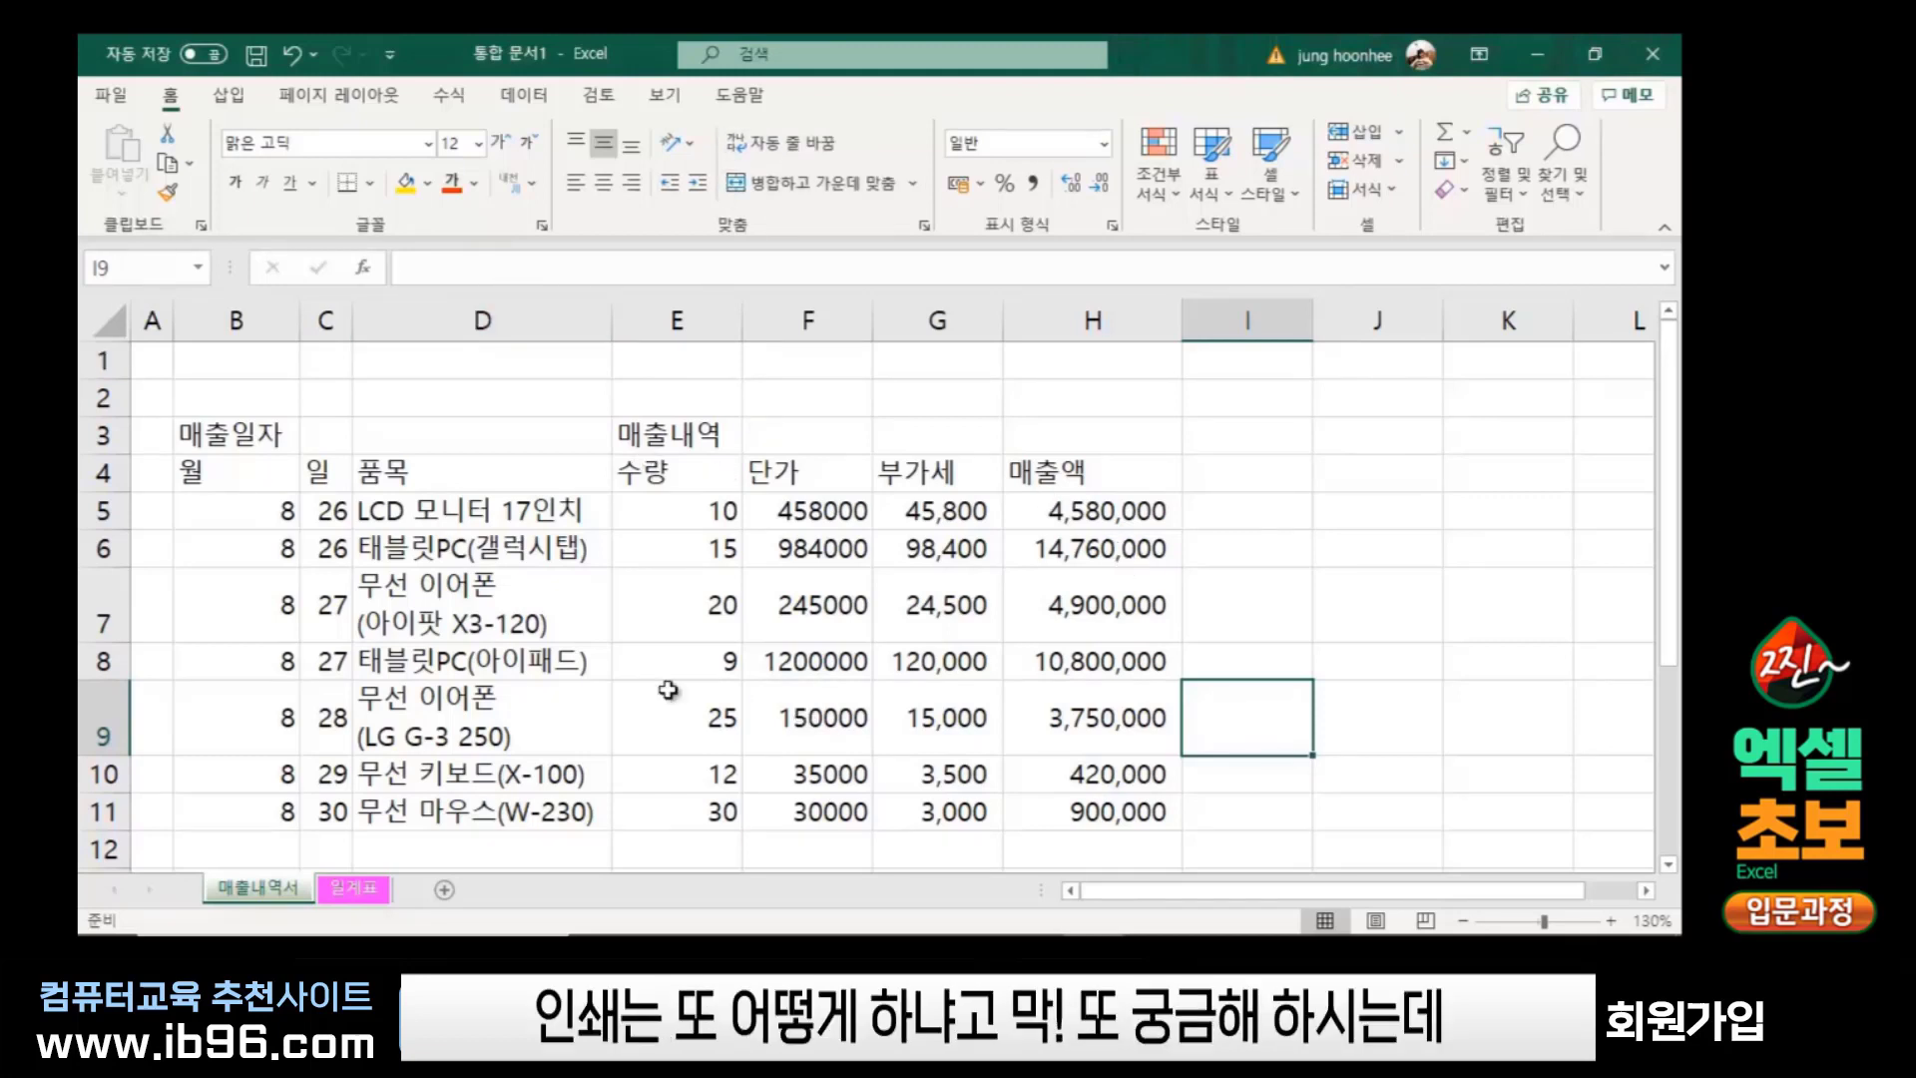
pyautogui.keyDown('ctrl'); pyautogui.scroll(1, 533, 572); pyautogui.keyUp('ctrl')
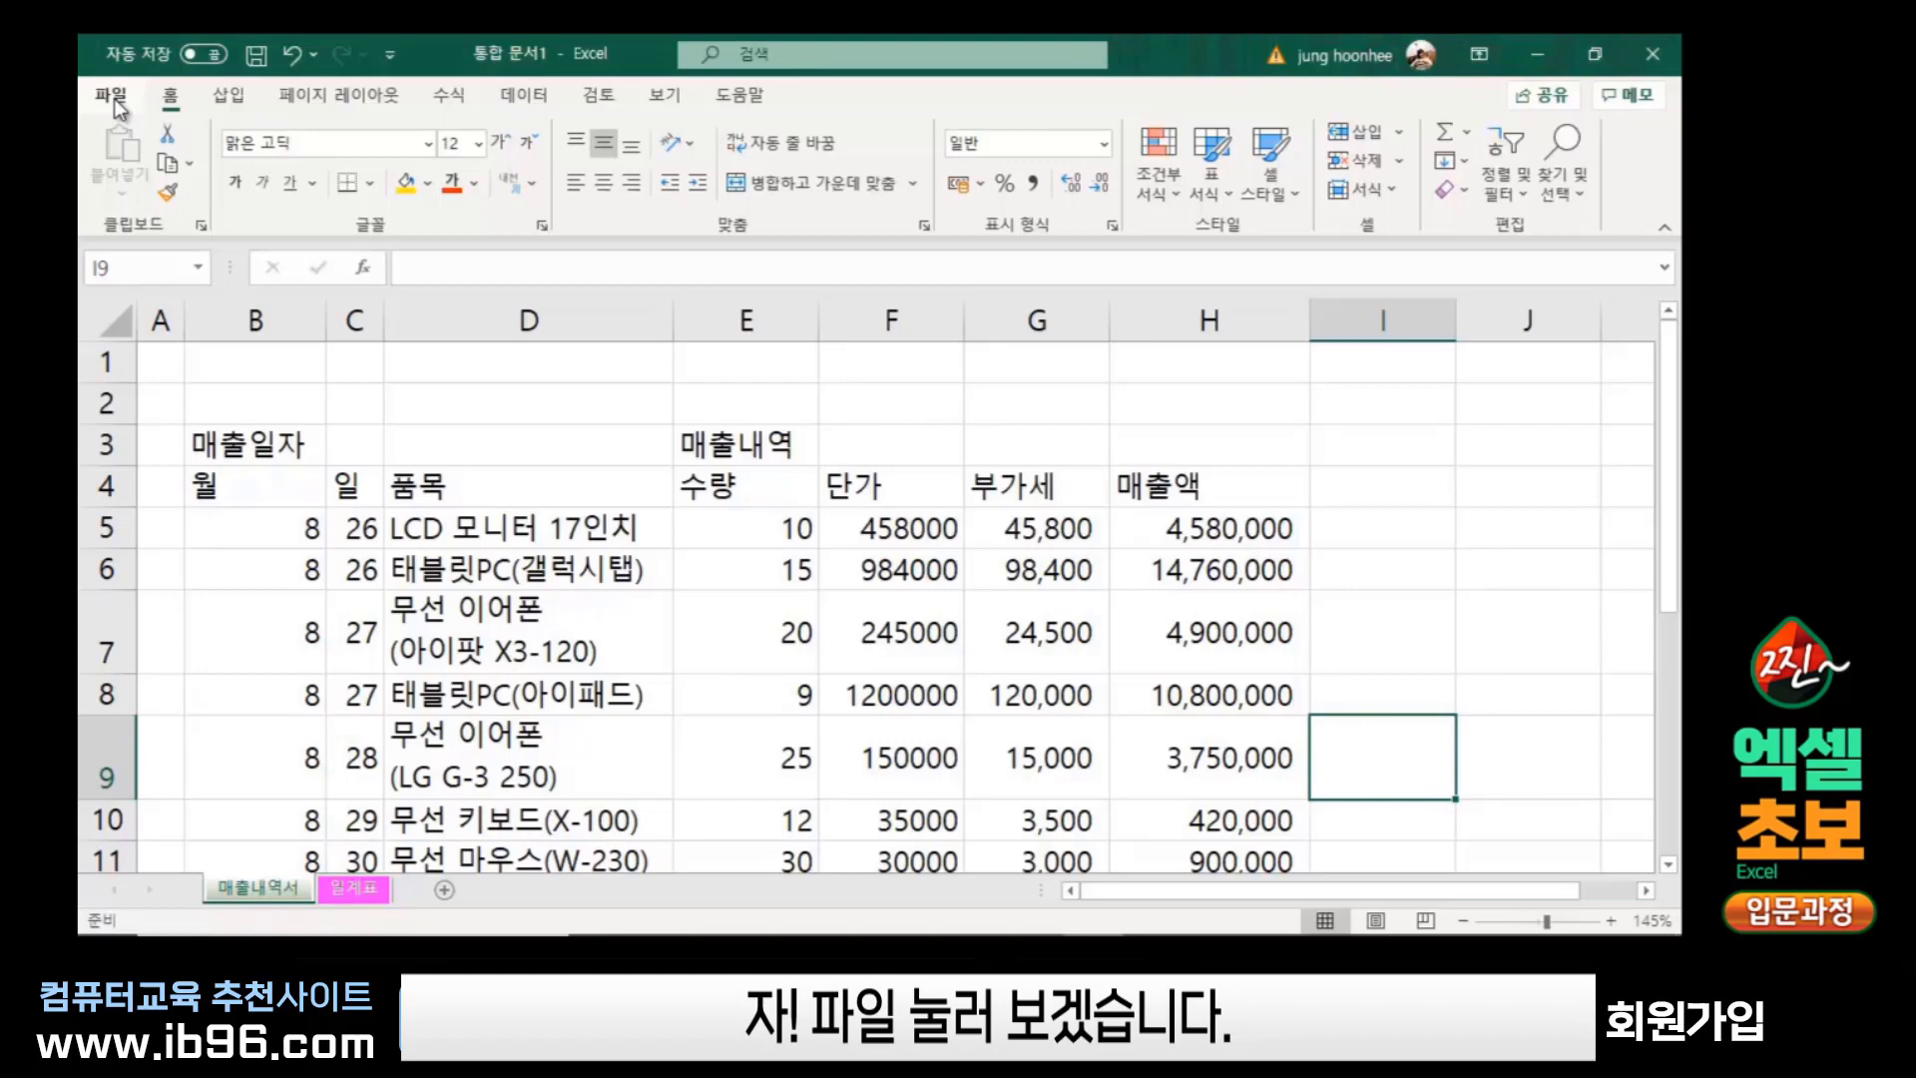
# Show the sales ledger's A4 print preview from File > Print and enlarge the page
pyautogui.click(113, 97)
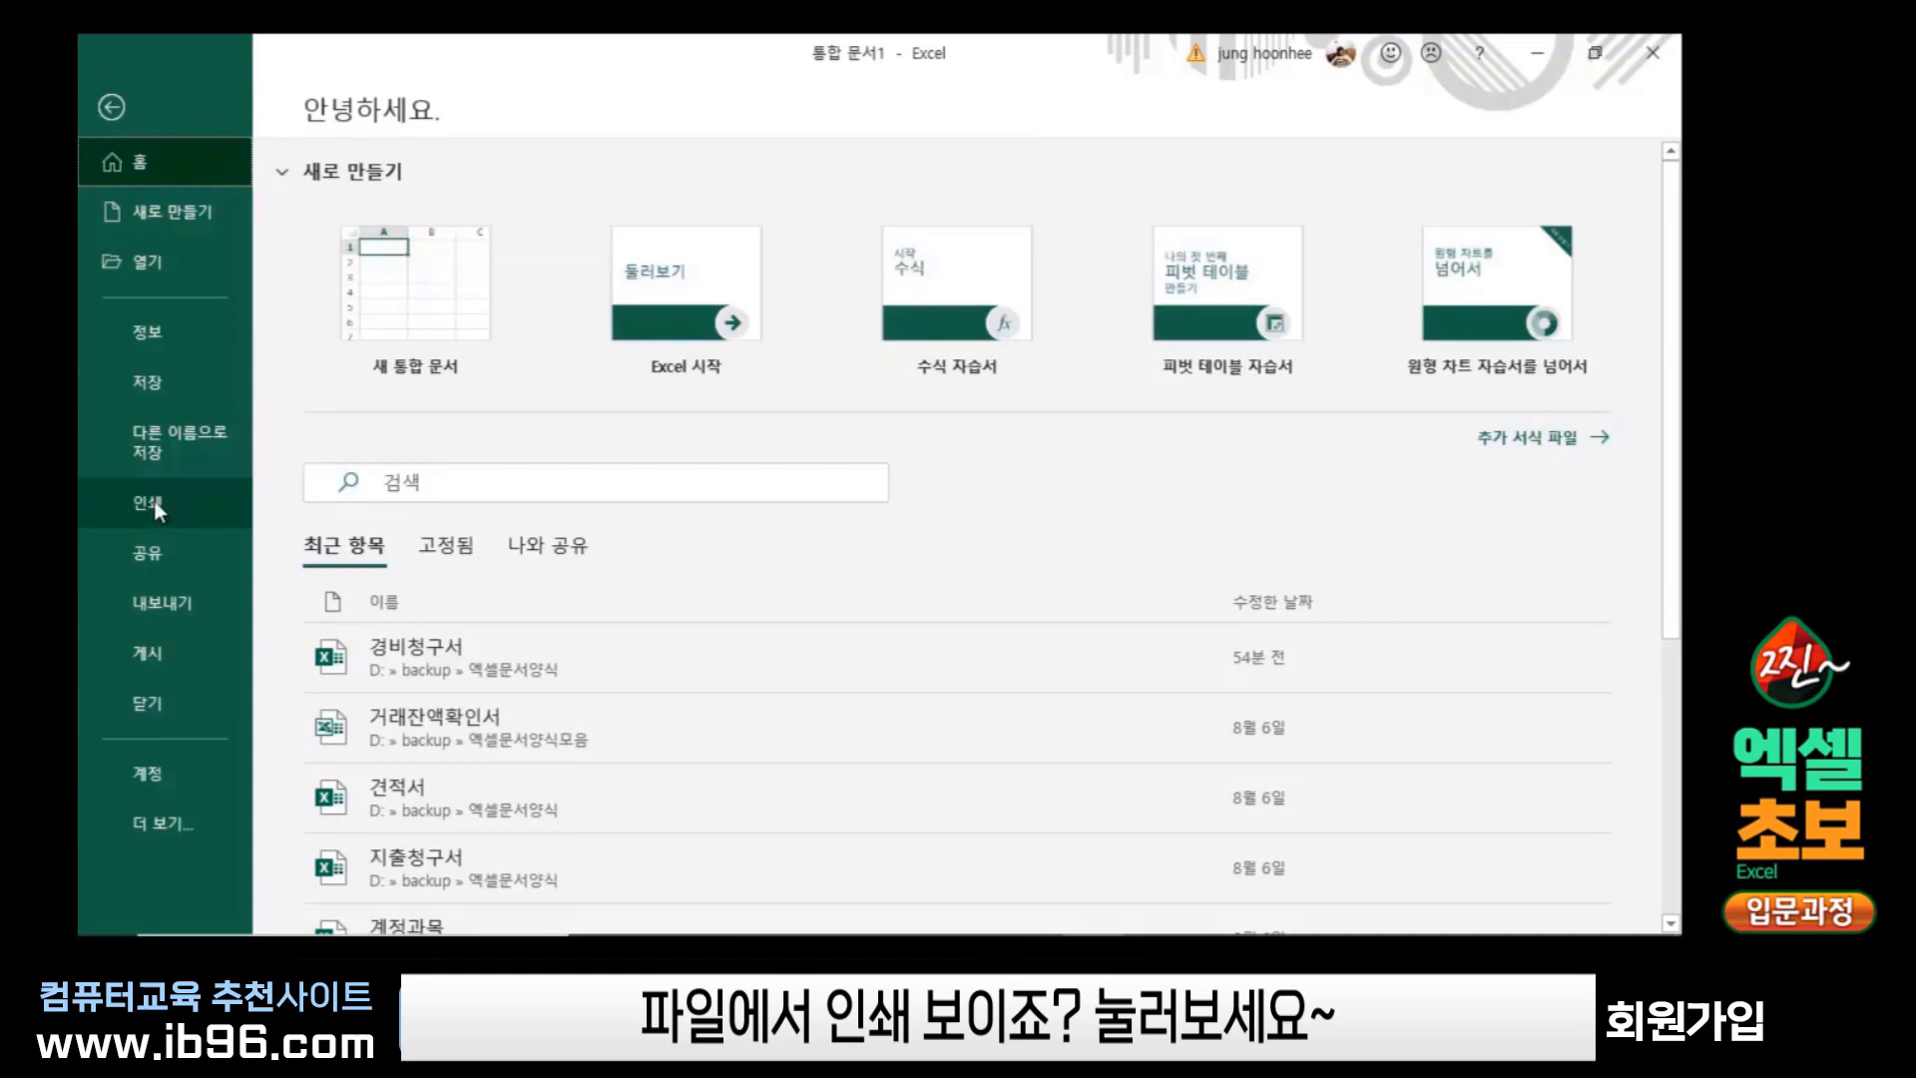
pyautogui.click(157, 511)
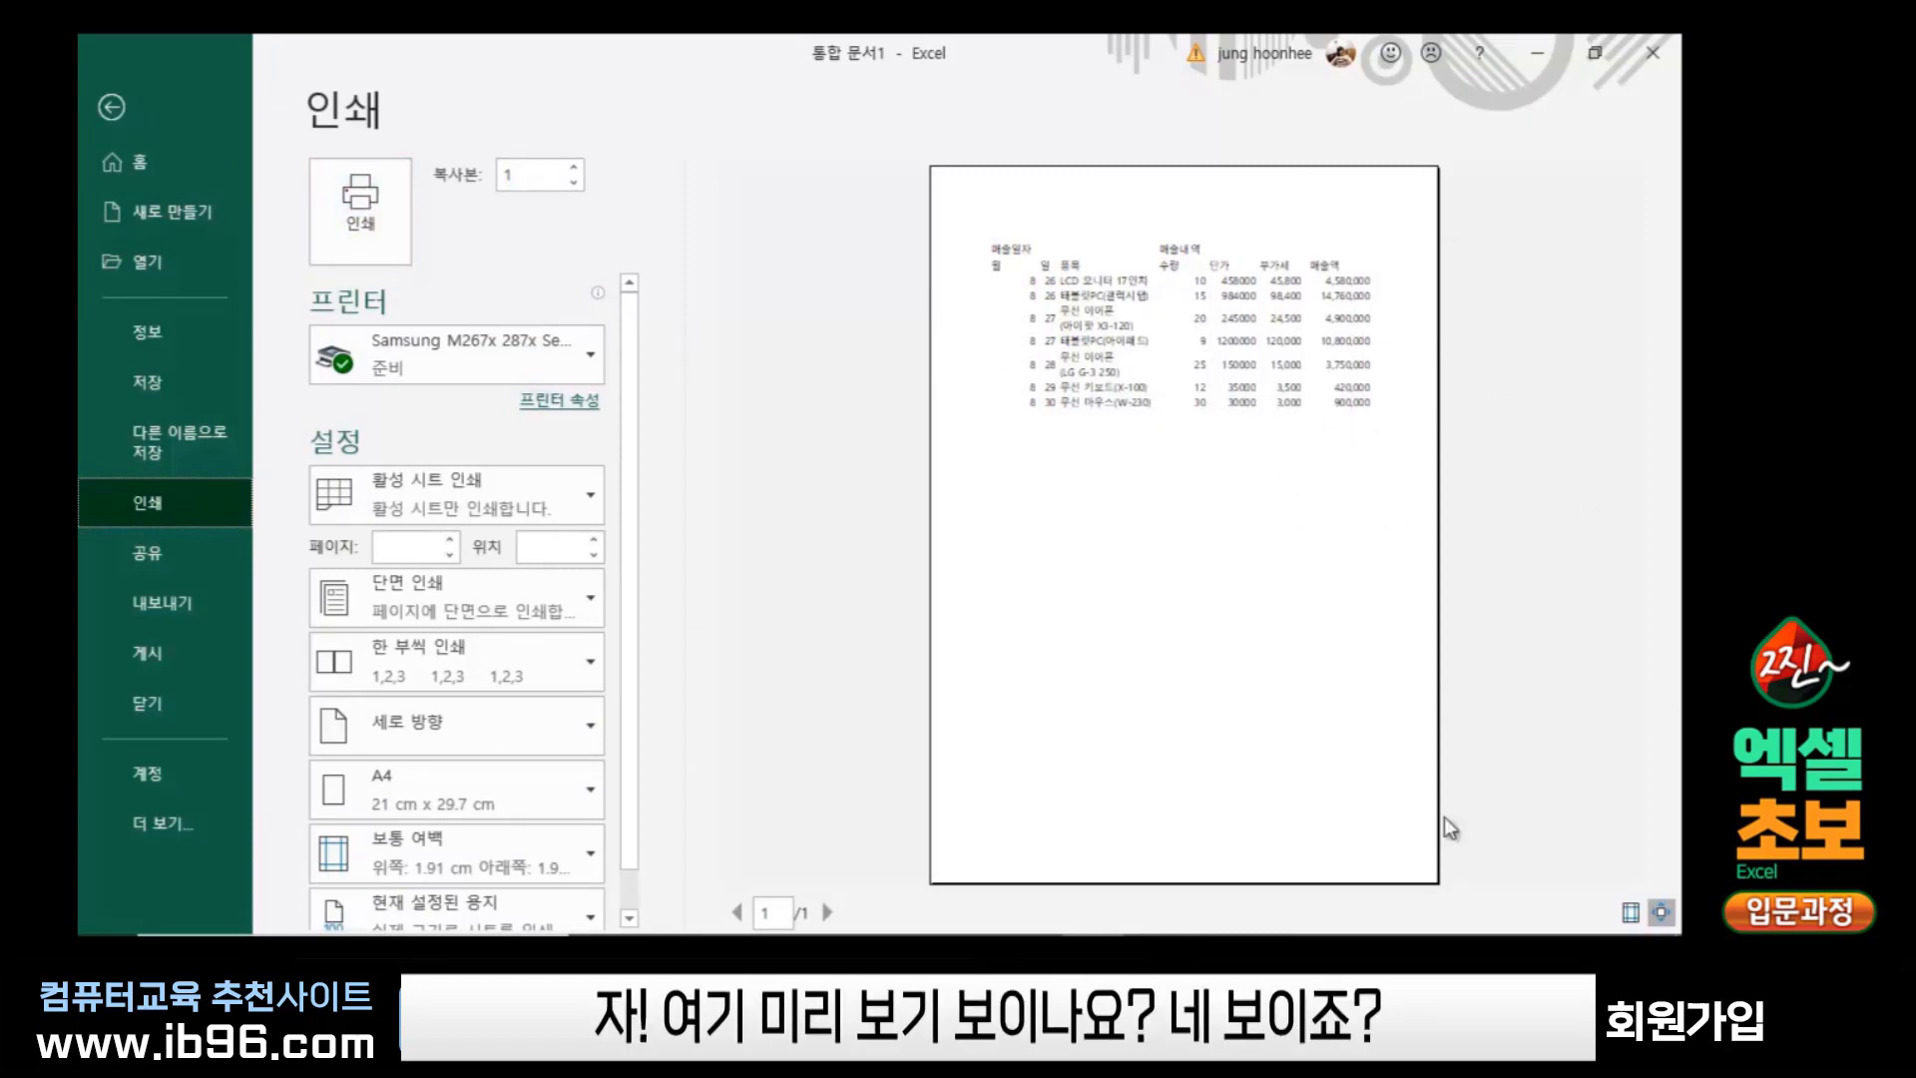
pyautogui.click(1303, 544)
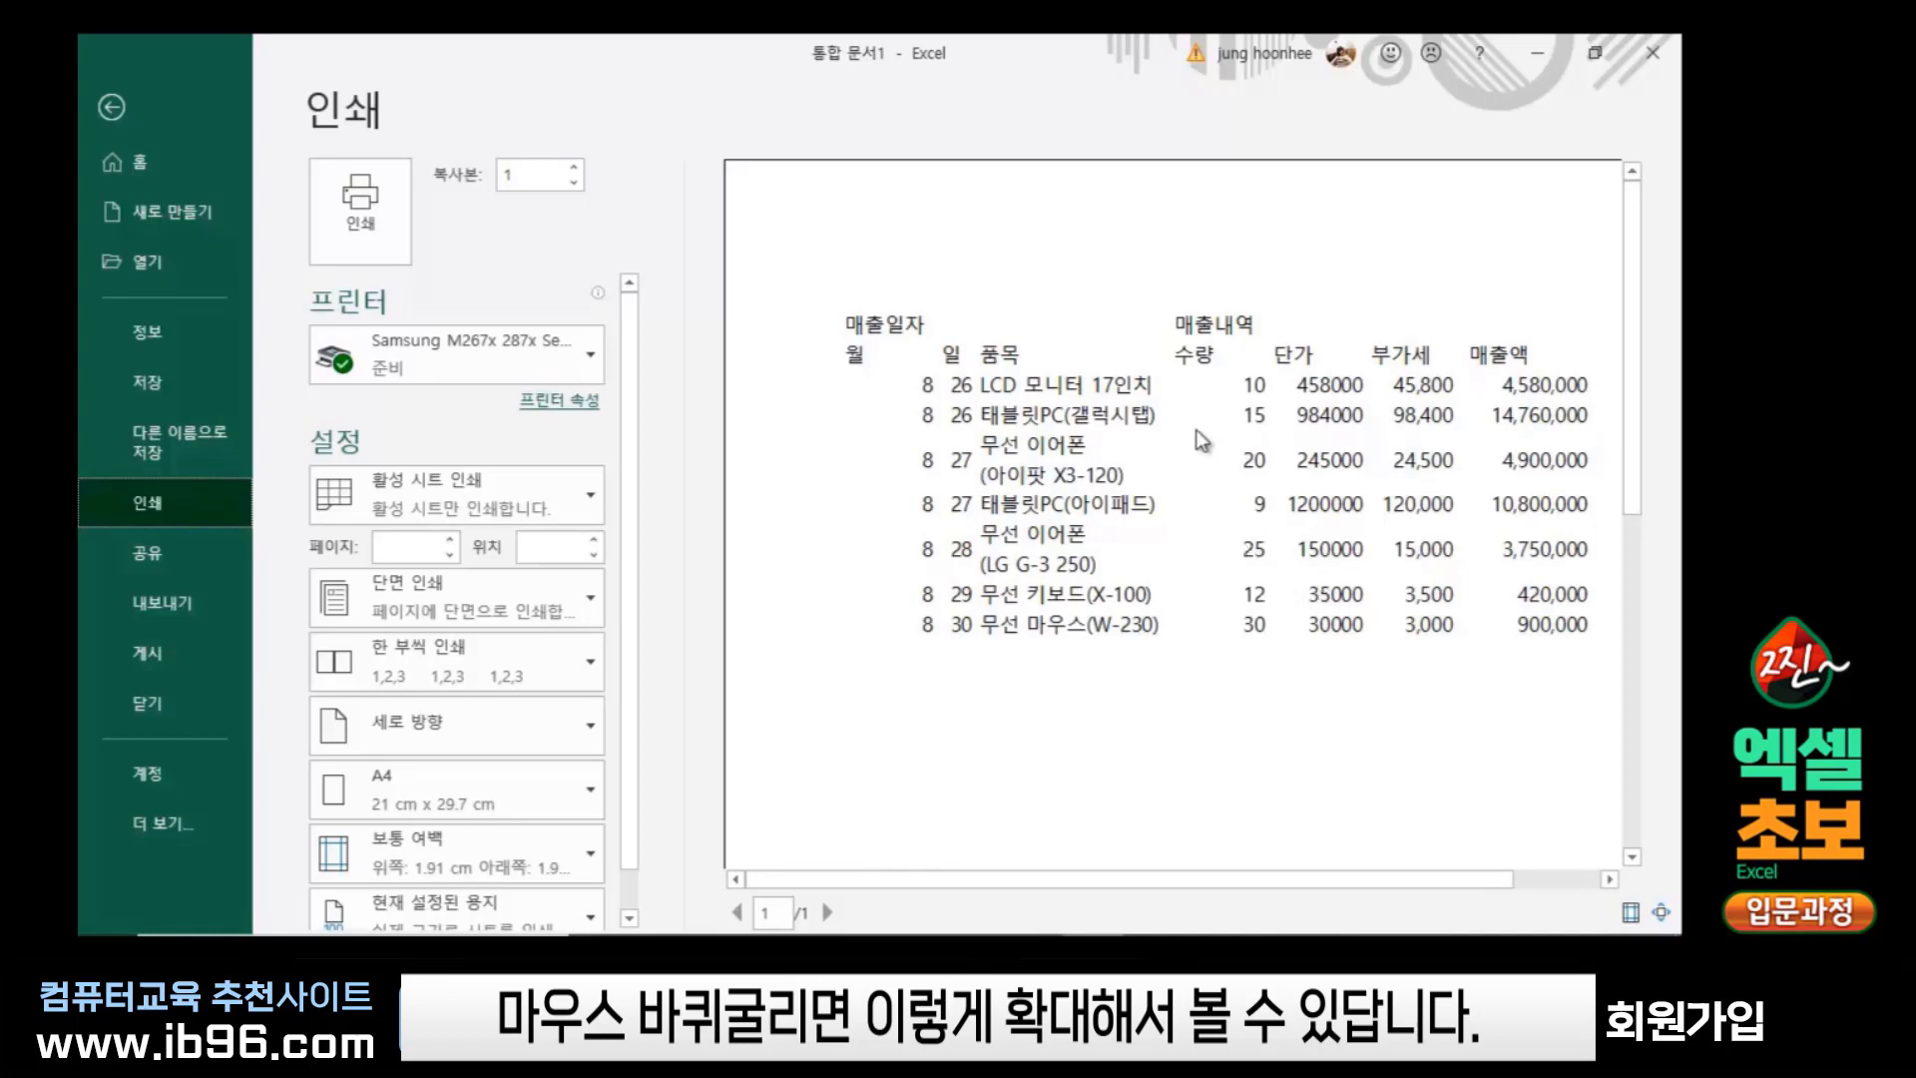
pyautogui.scroll(-1, 1202, 464)
pyautogui.scroll(1, 1202, 474)
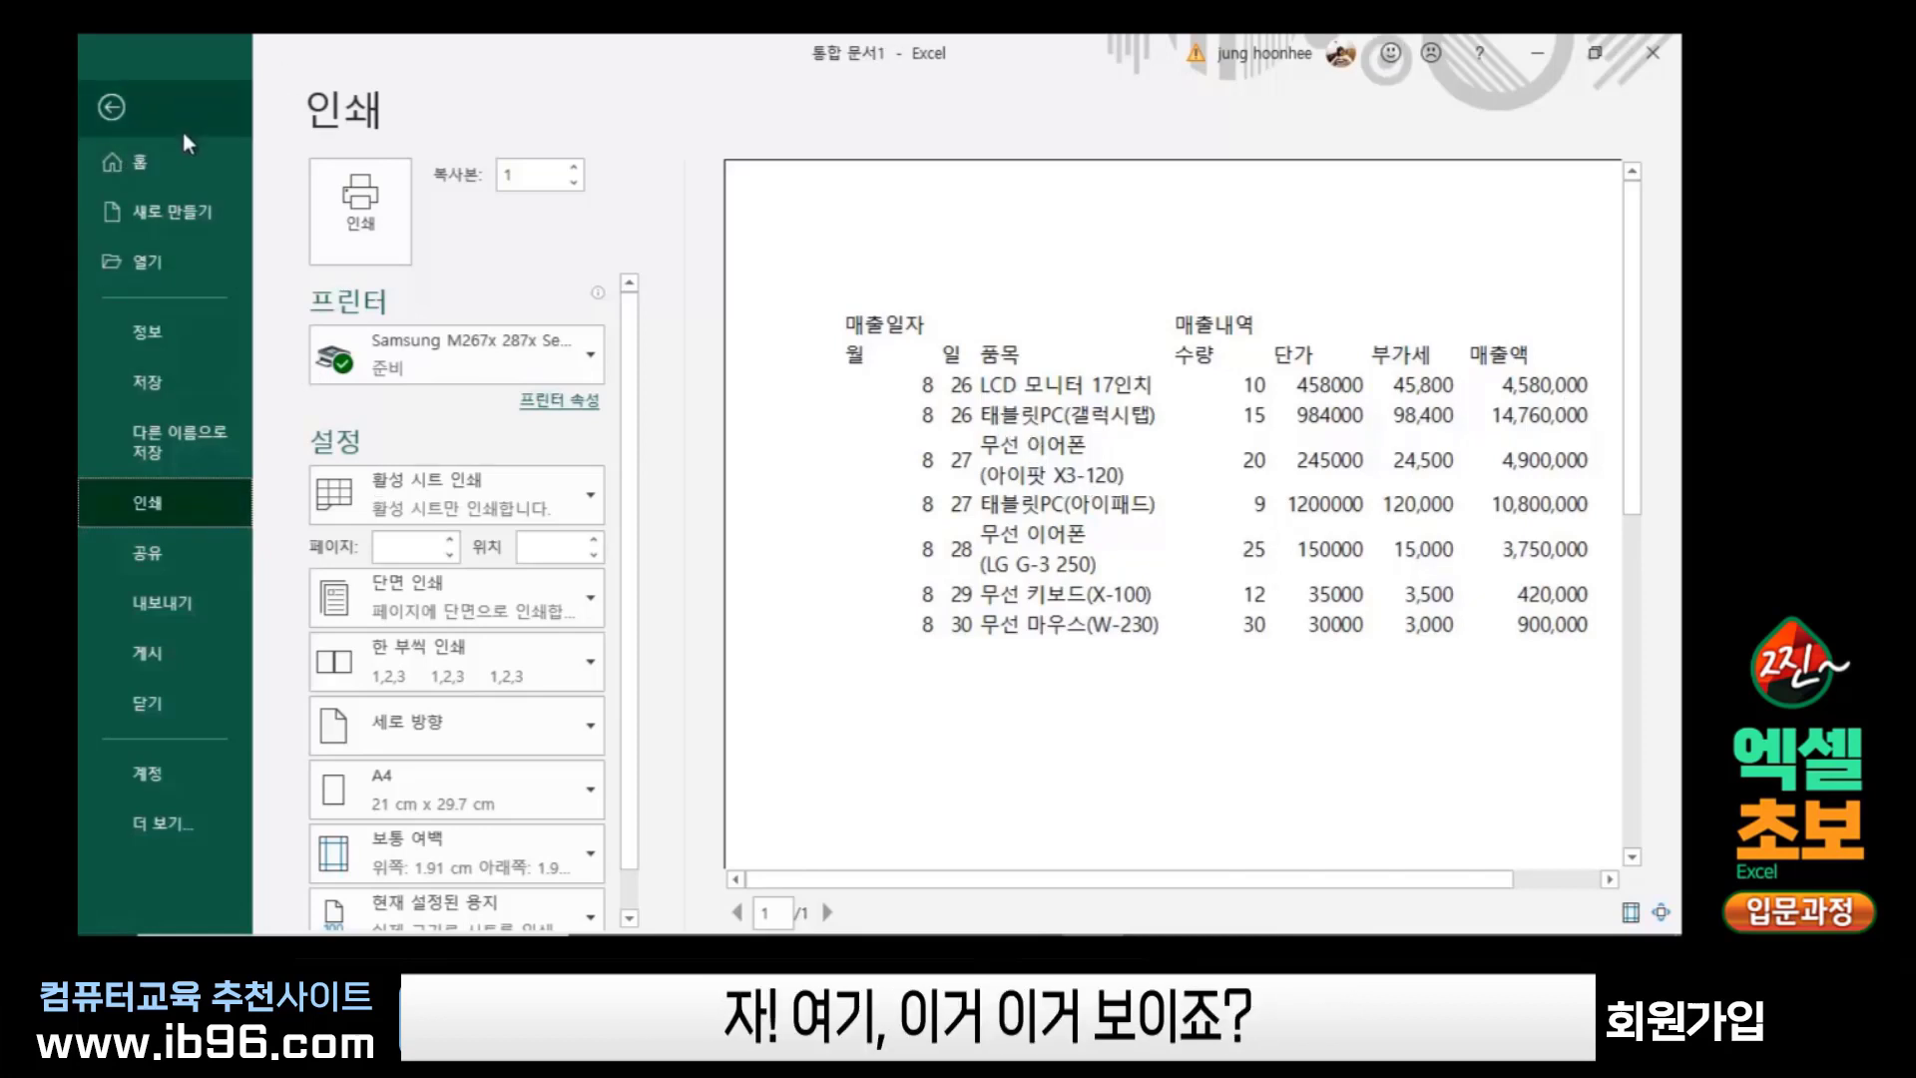
# Leave print preview and return to the 매출내역서 sheet, selecting cell D2
pyautogui.click(111, 110)
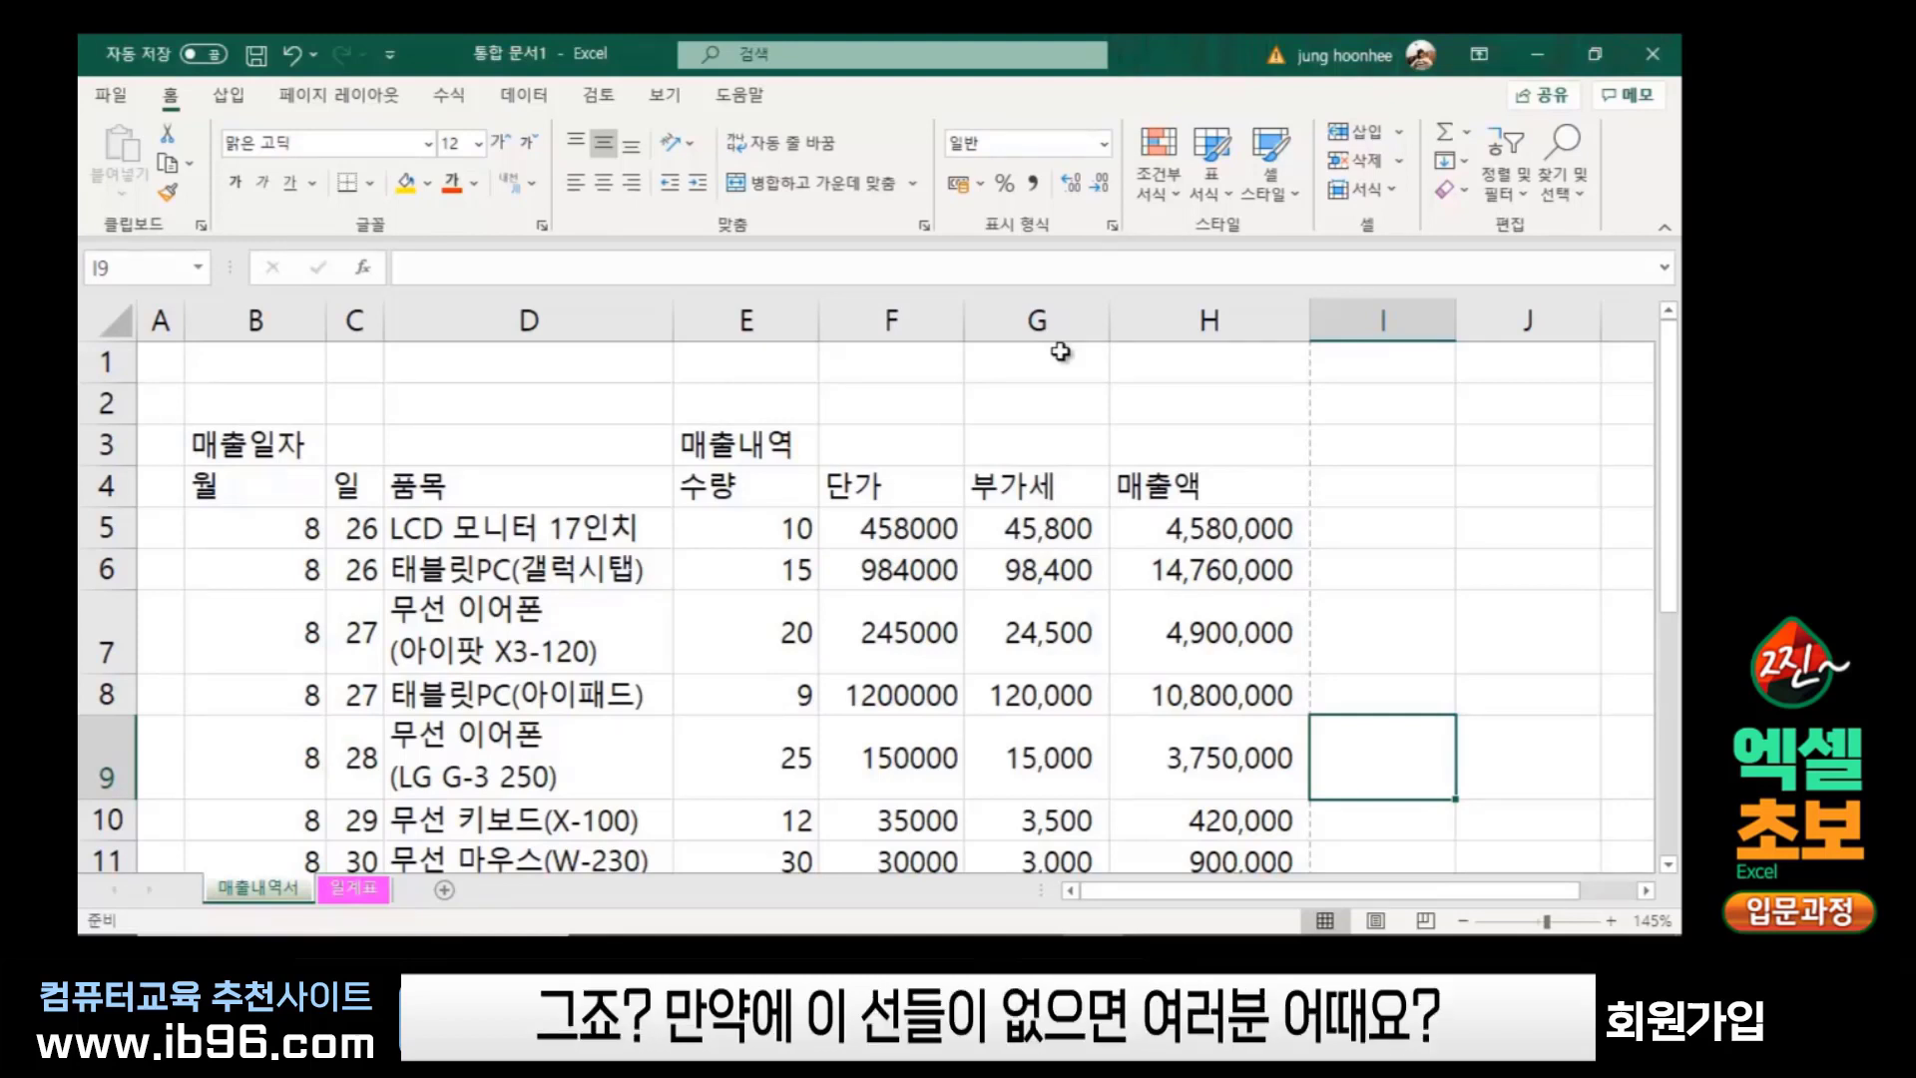
pyautogui.click(492, 399)
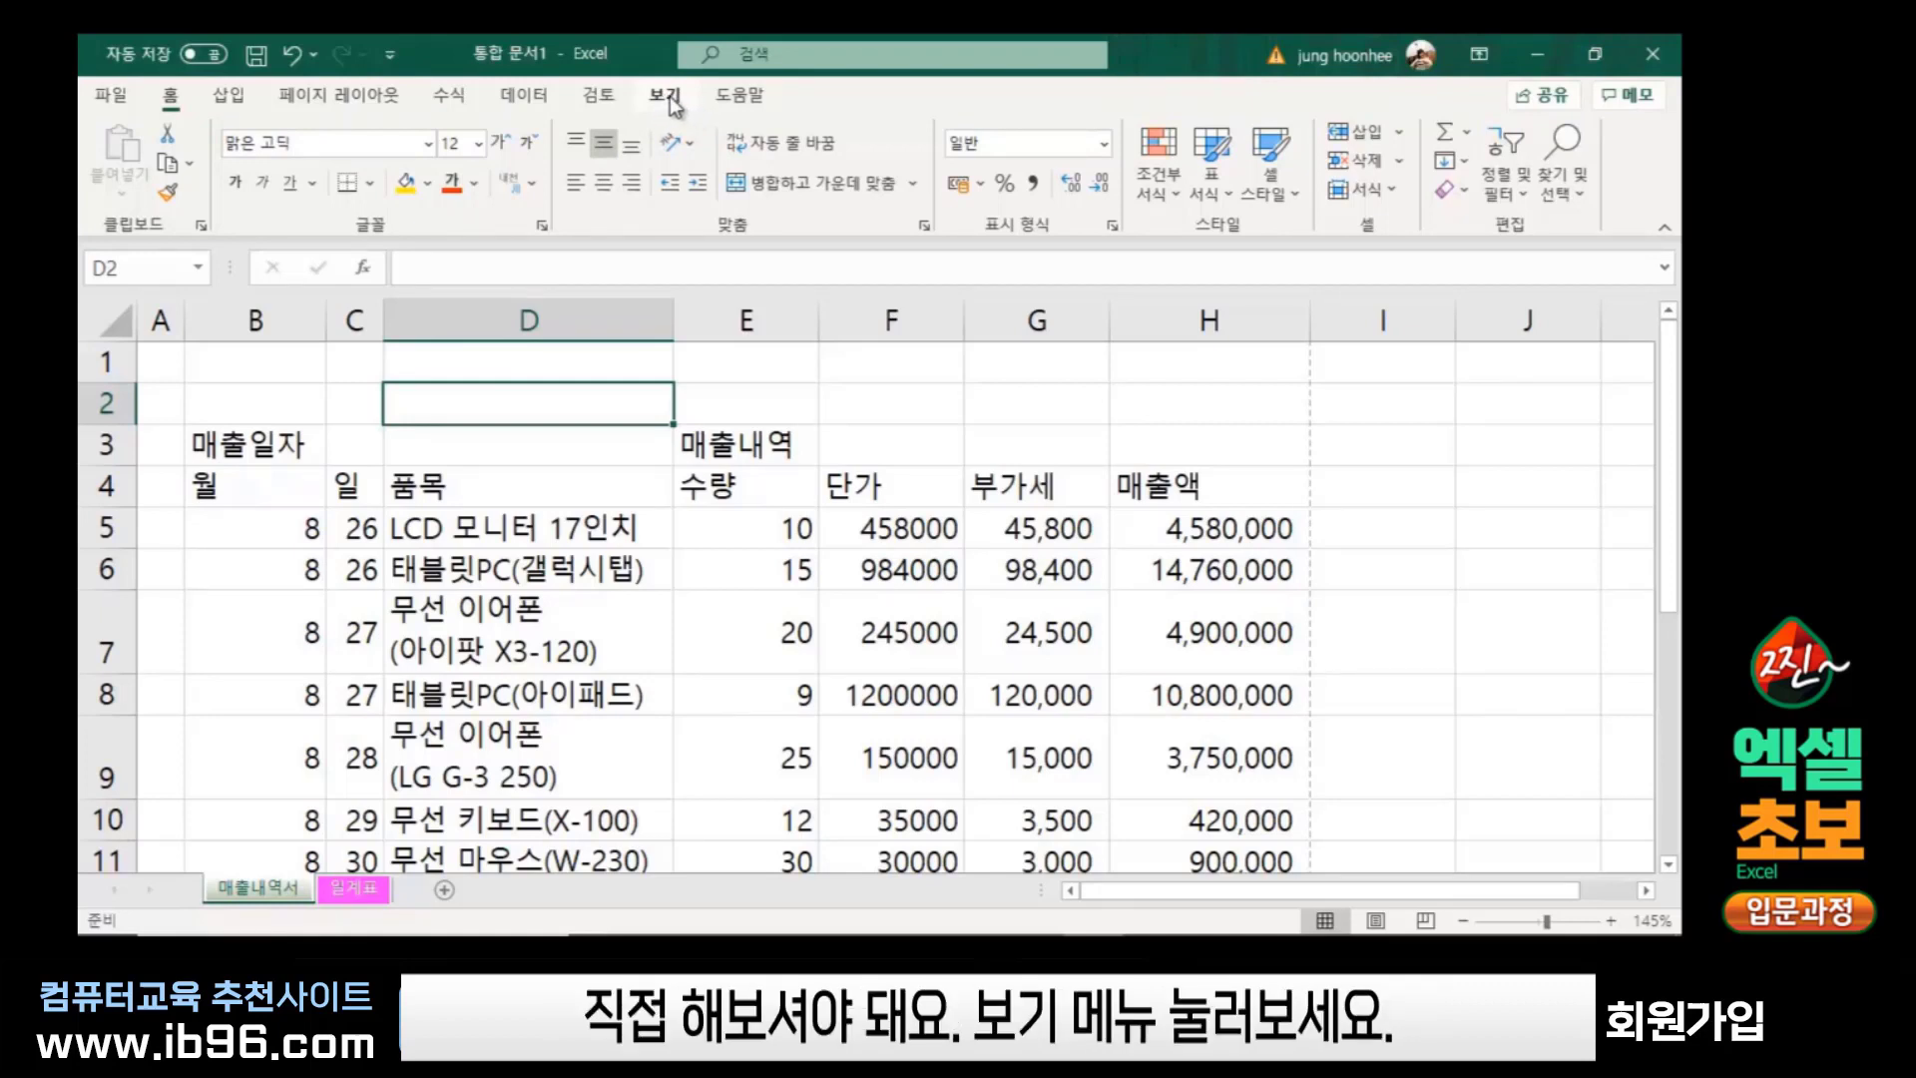
# Turn off gridlines on the 매출내역서 sheet from the View tab
pyautogui.click(674, 103)
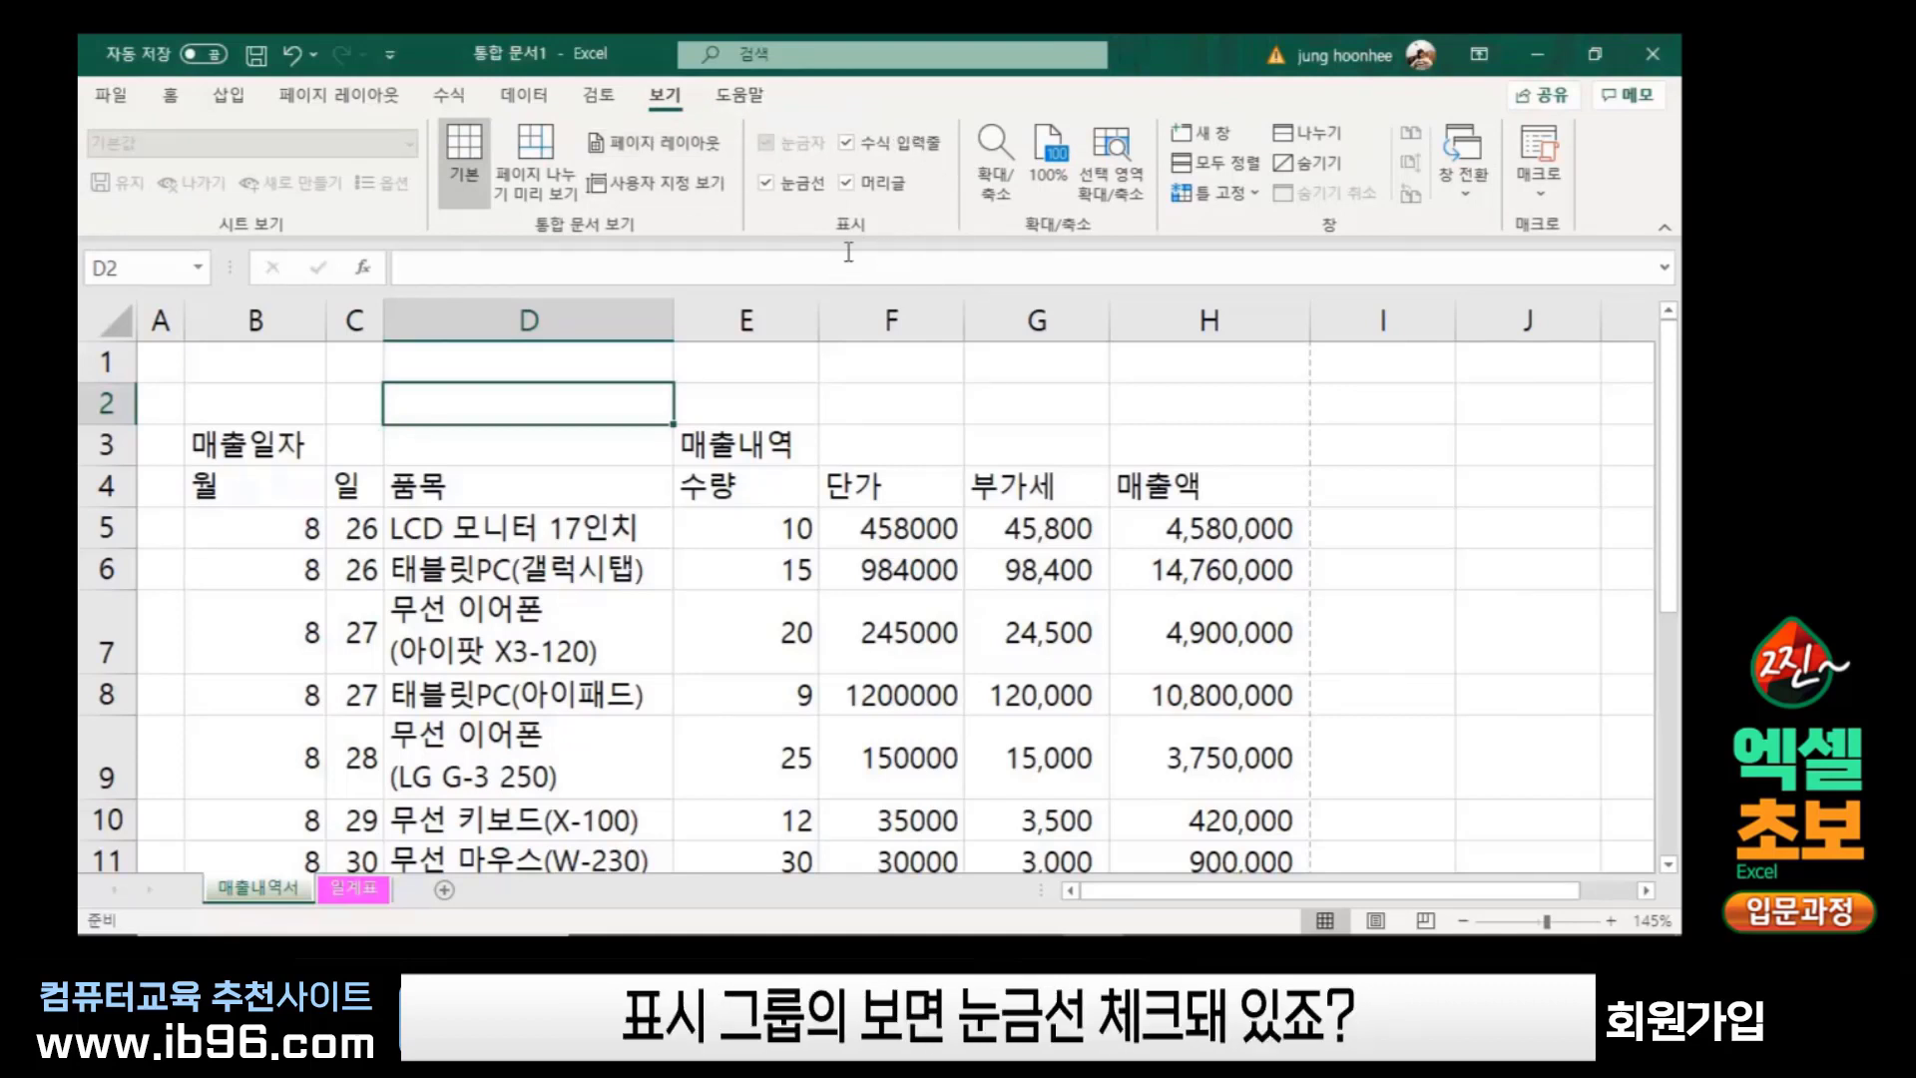
pyautogui.click(767, 182)
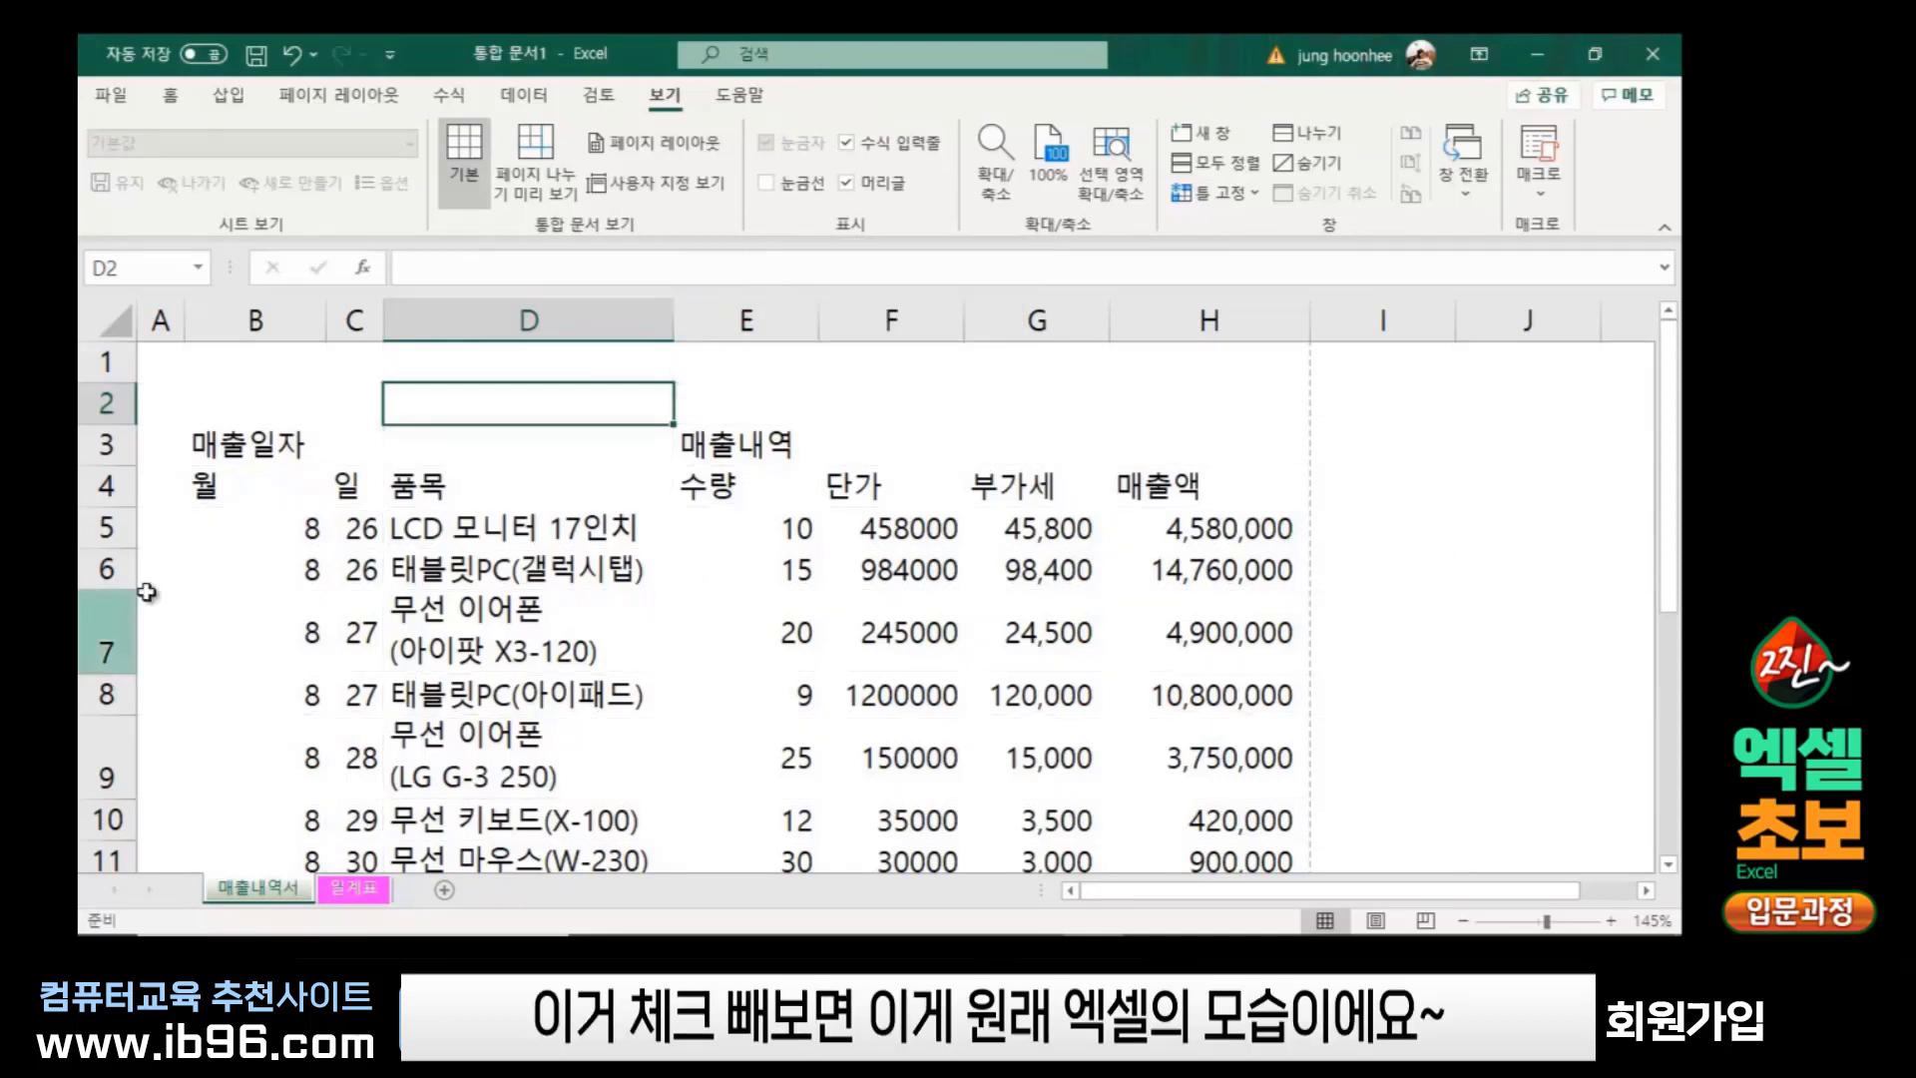
pyautogui.scroll(-1, 653, 624)
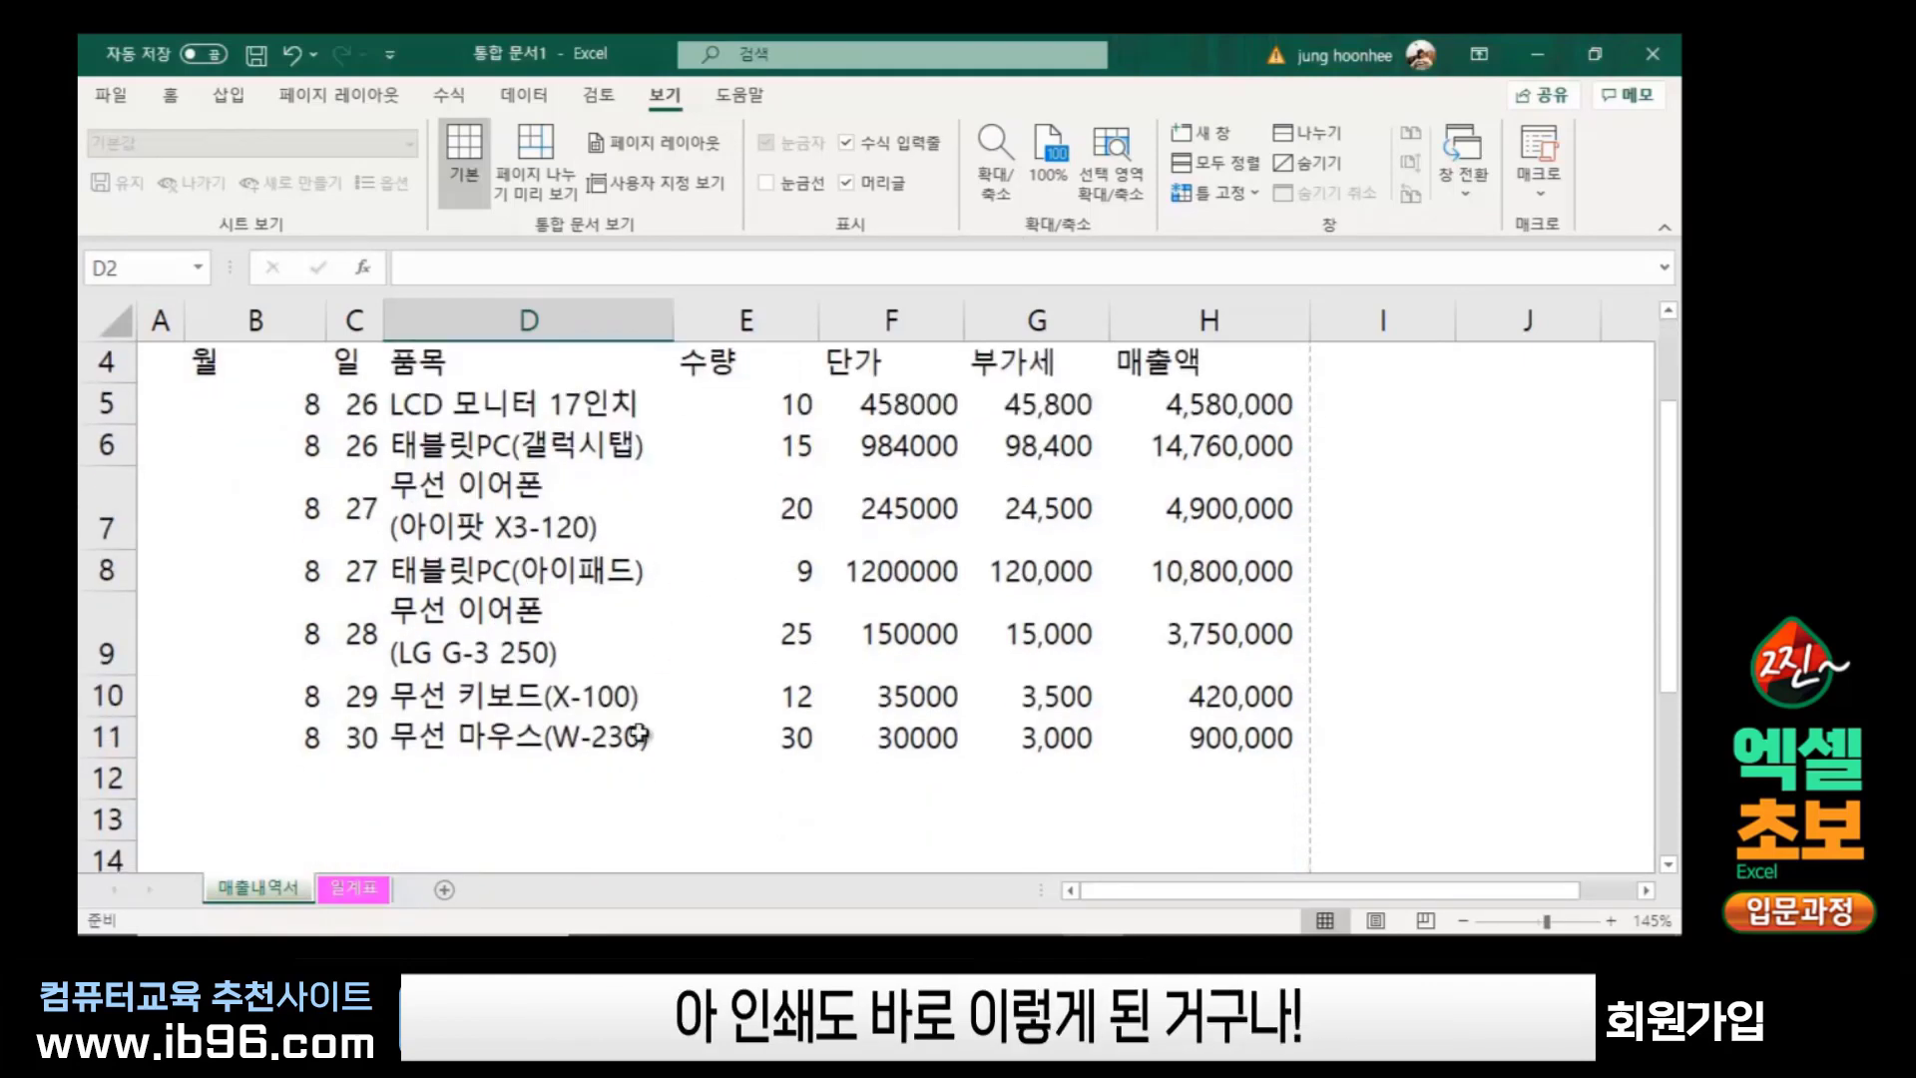
pyautogui.scroll(1, 626, 703)
pyautogui.scroll(-1, 623, 709)
pyautogui.scroll(1, 624, 709)
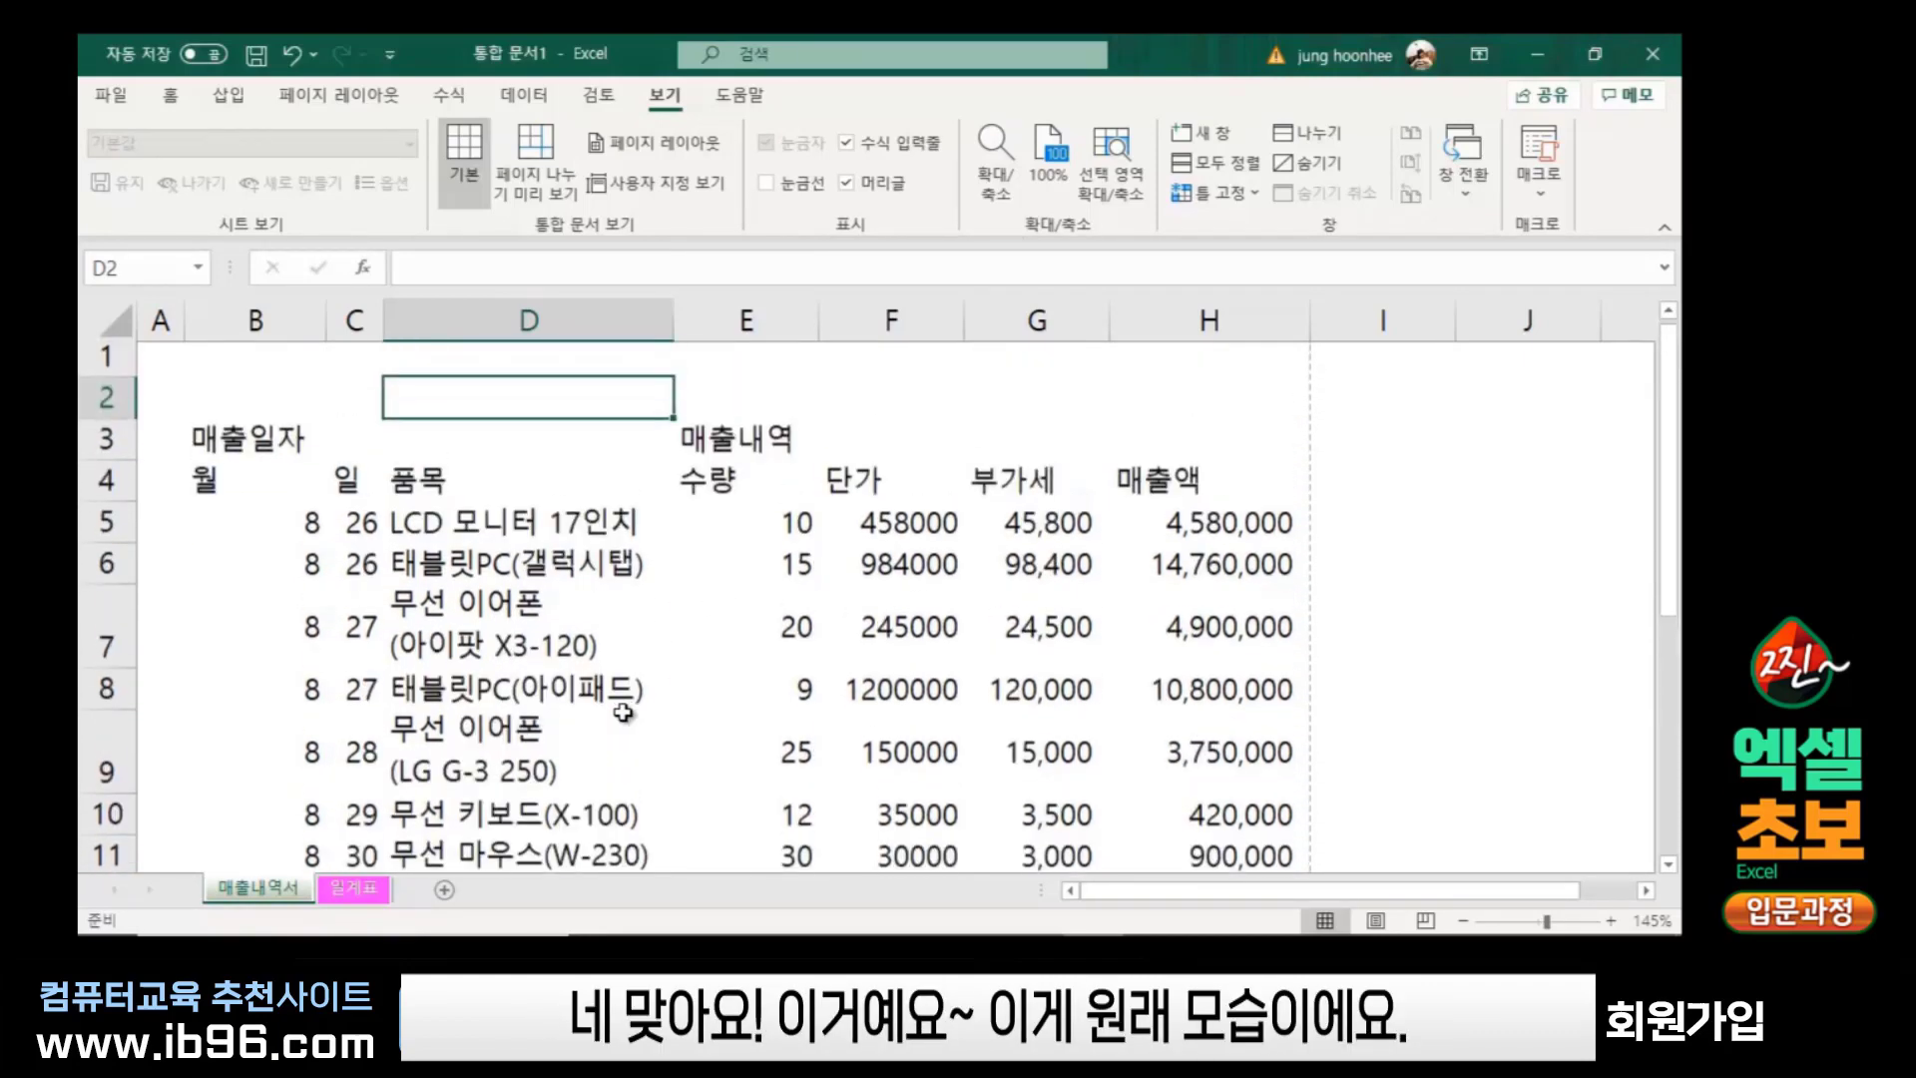
pyautogui.scroll(-2, 624, 710)
pyautogui.scroll(2, 623, 711)
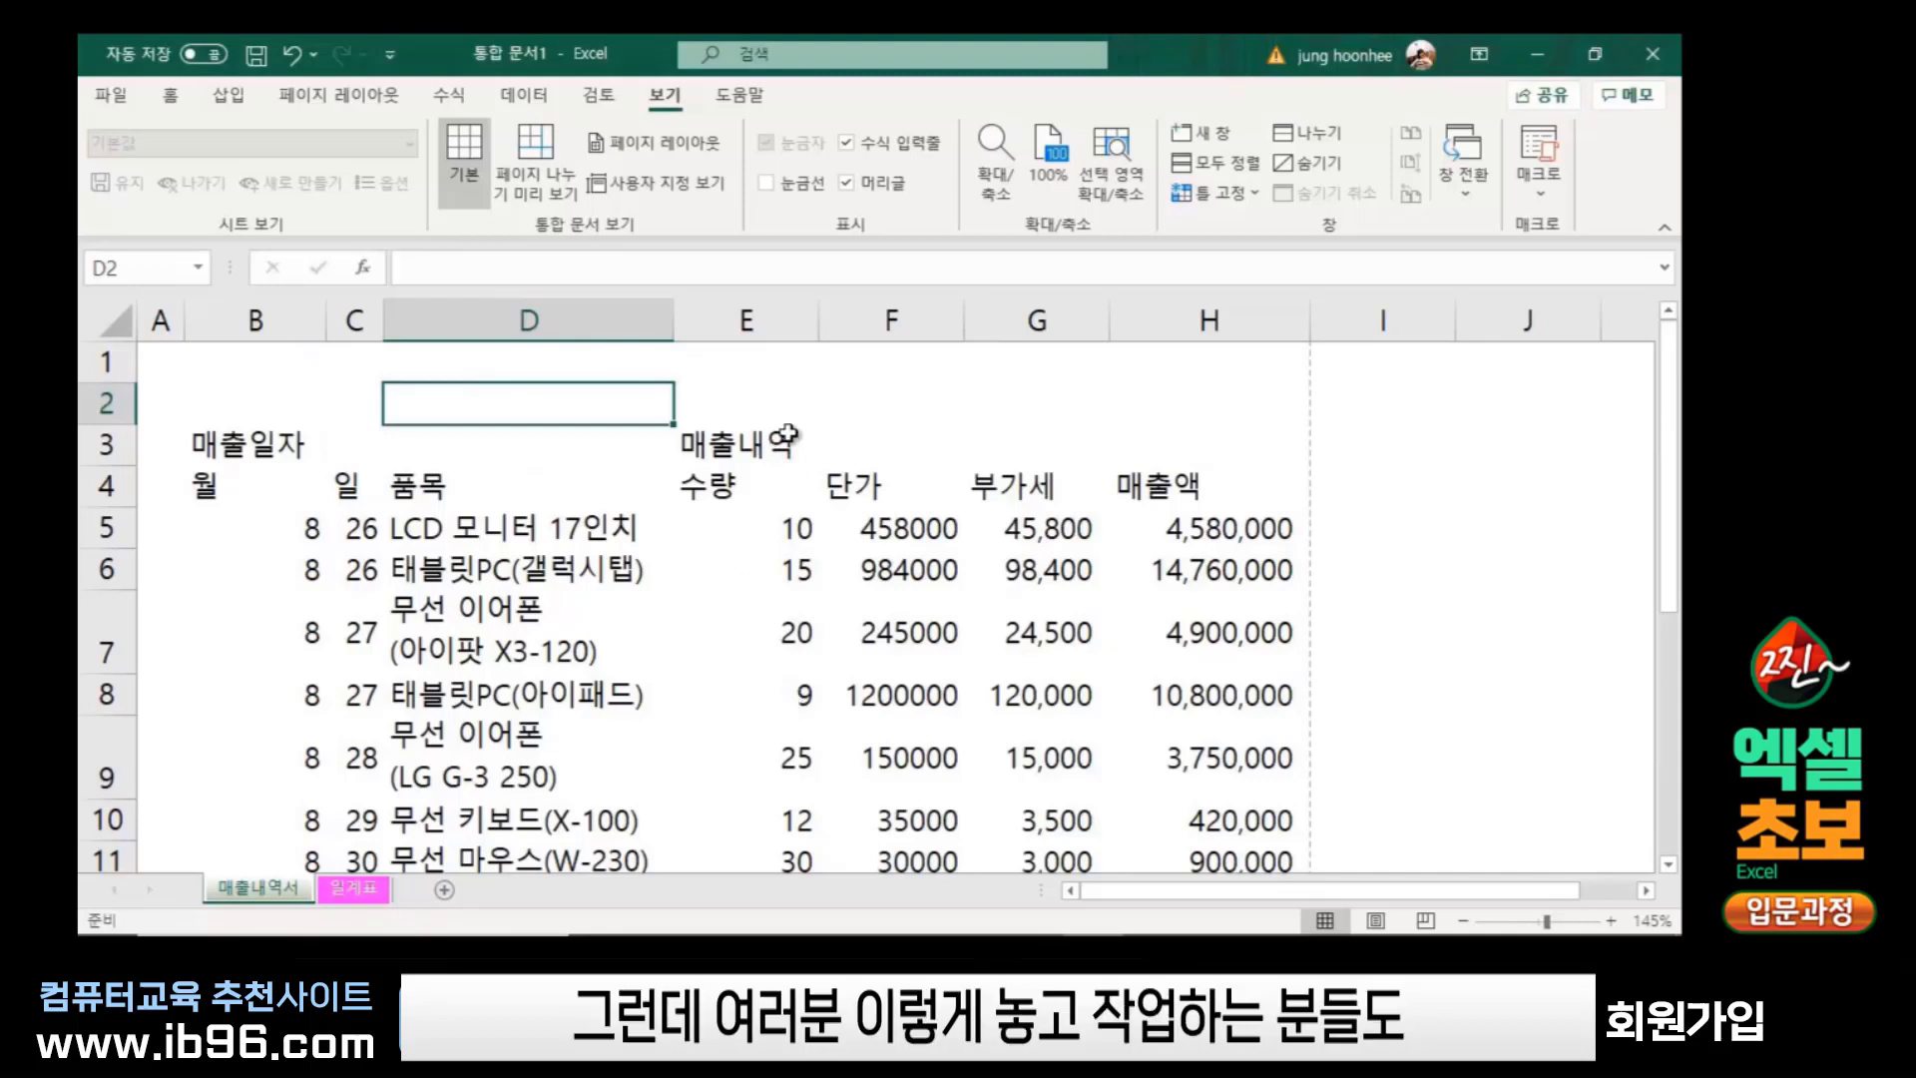
# Show the gridlines again to compare, then hide them once more
pyautogui.click(735, 388)
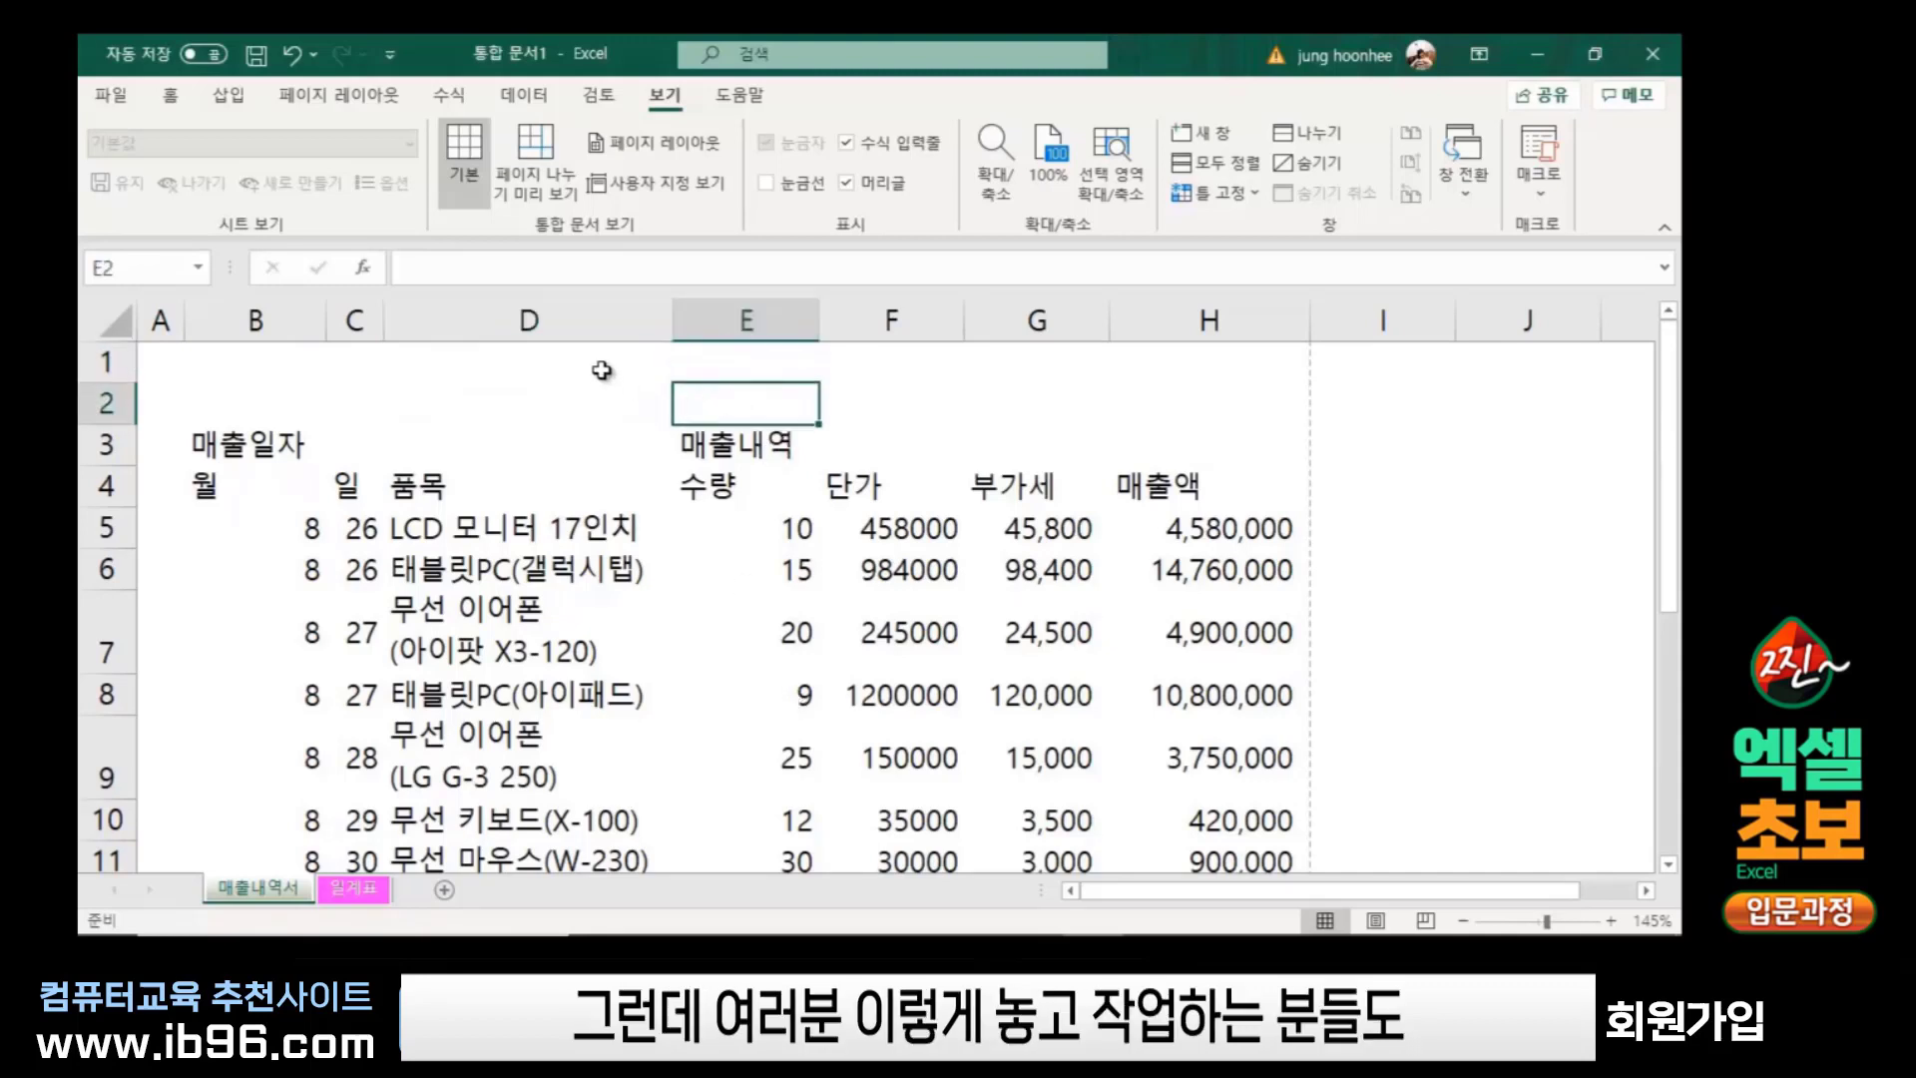
pyautogui.click(584, 430)
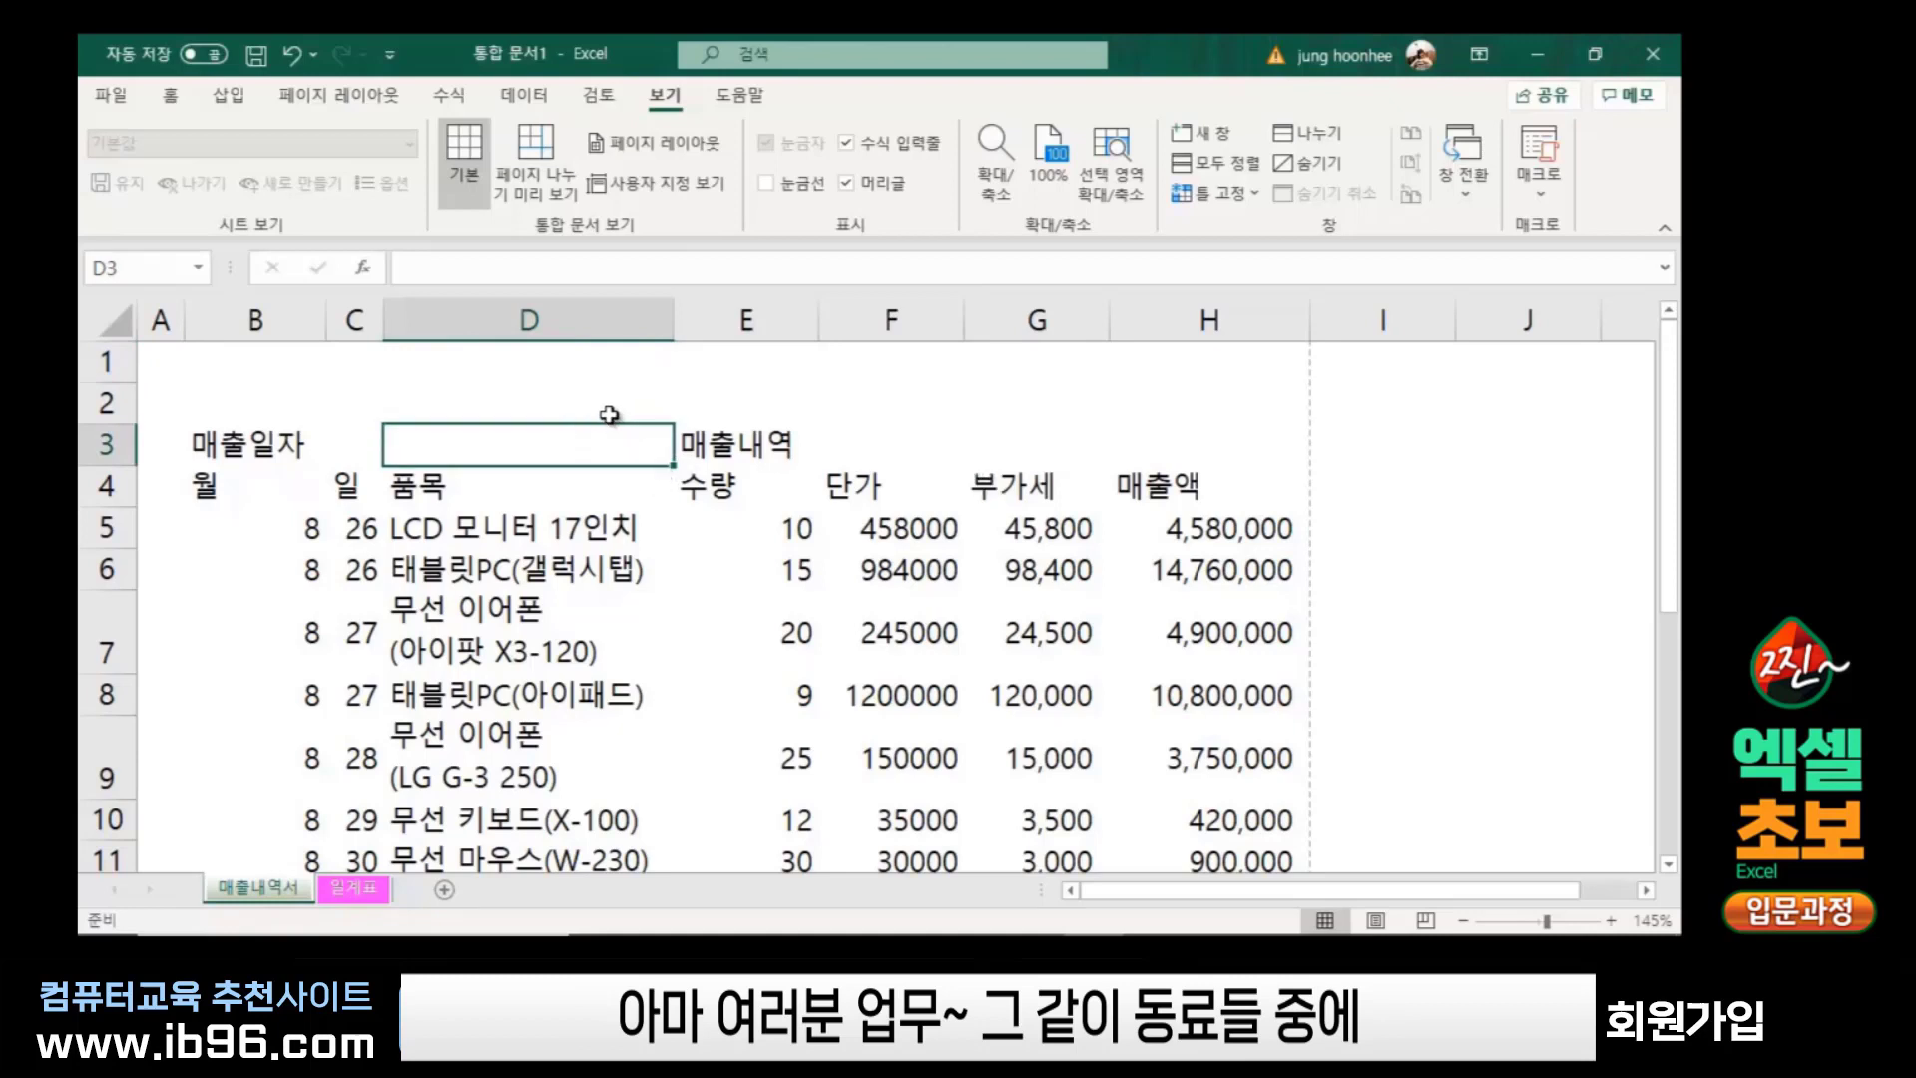
pyautogui.click(612, 415)
pyautogui.click(582, 361)
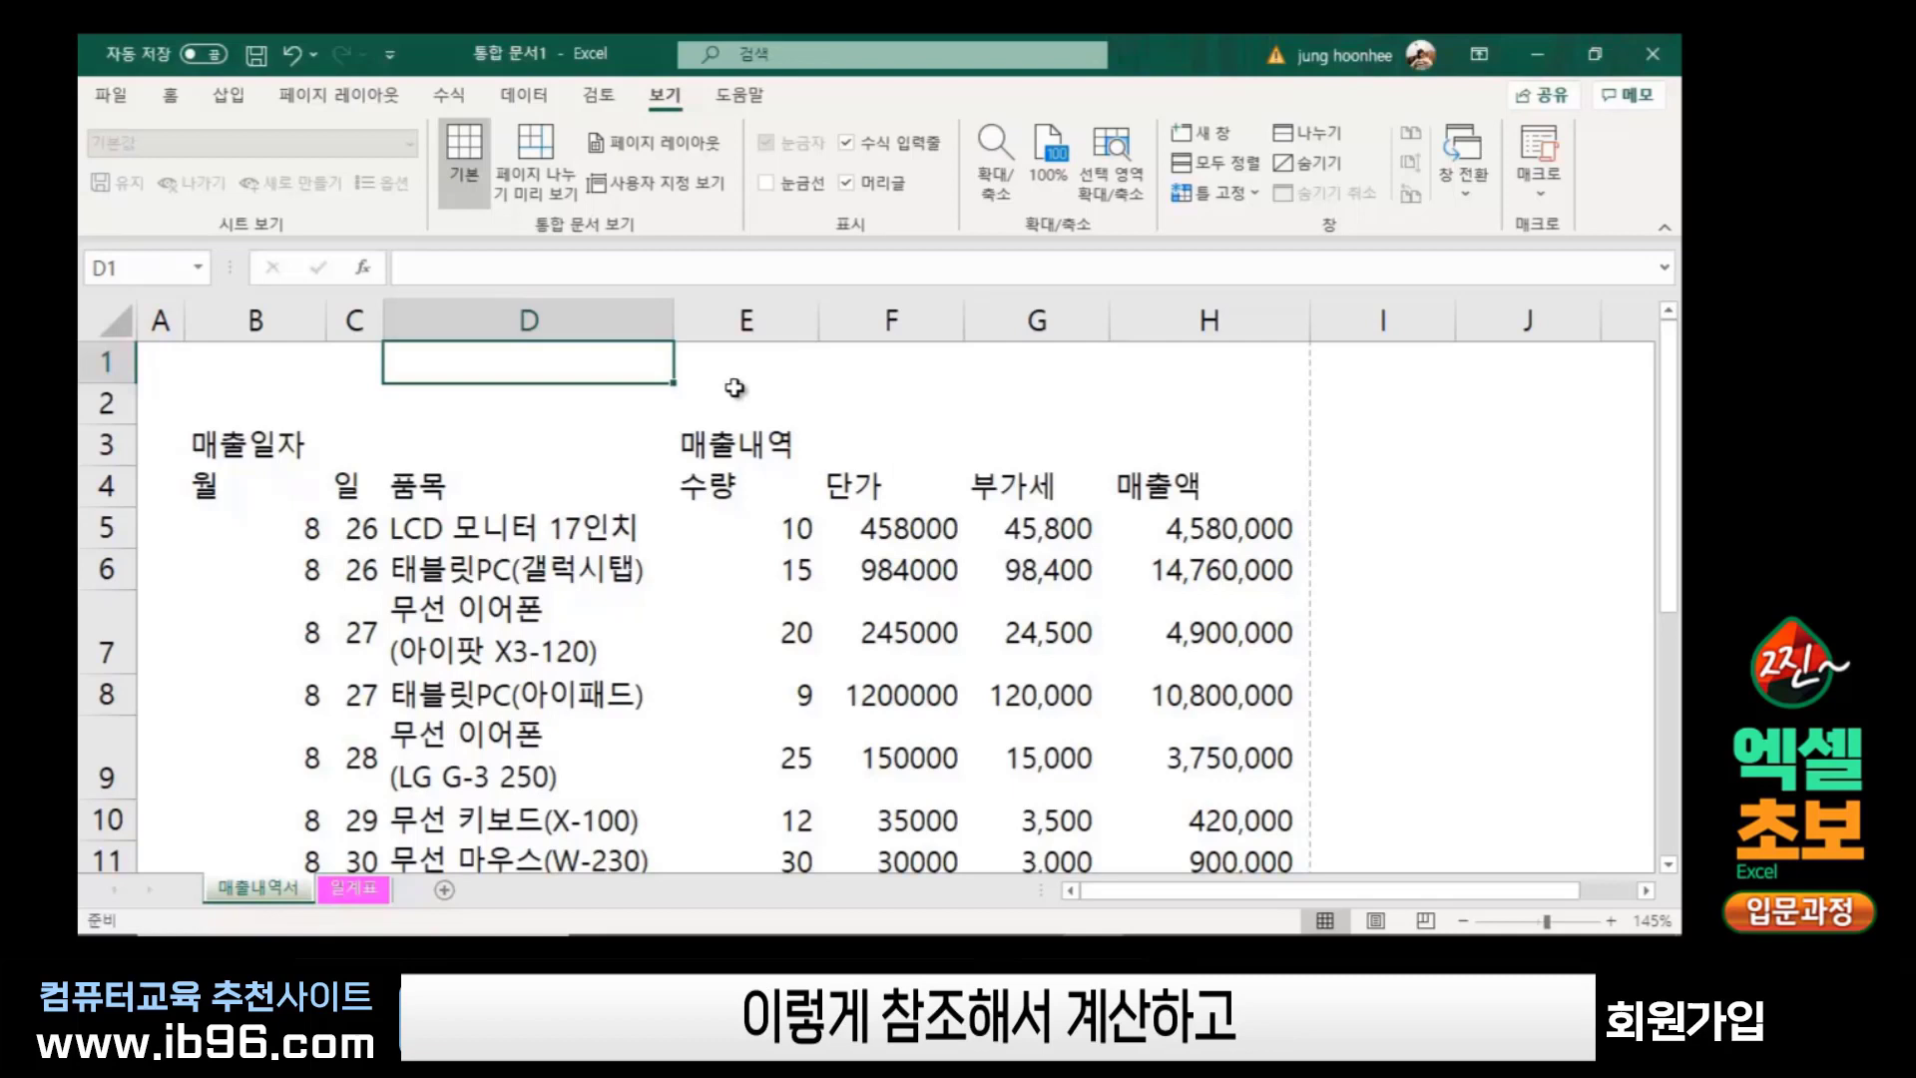
pyautogui.click(758, 186)
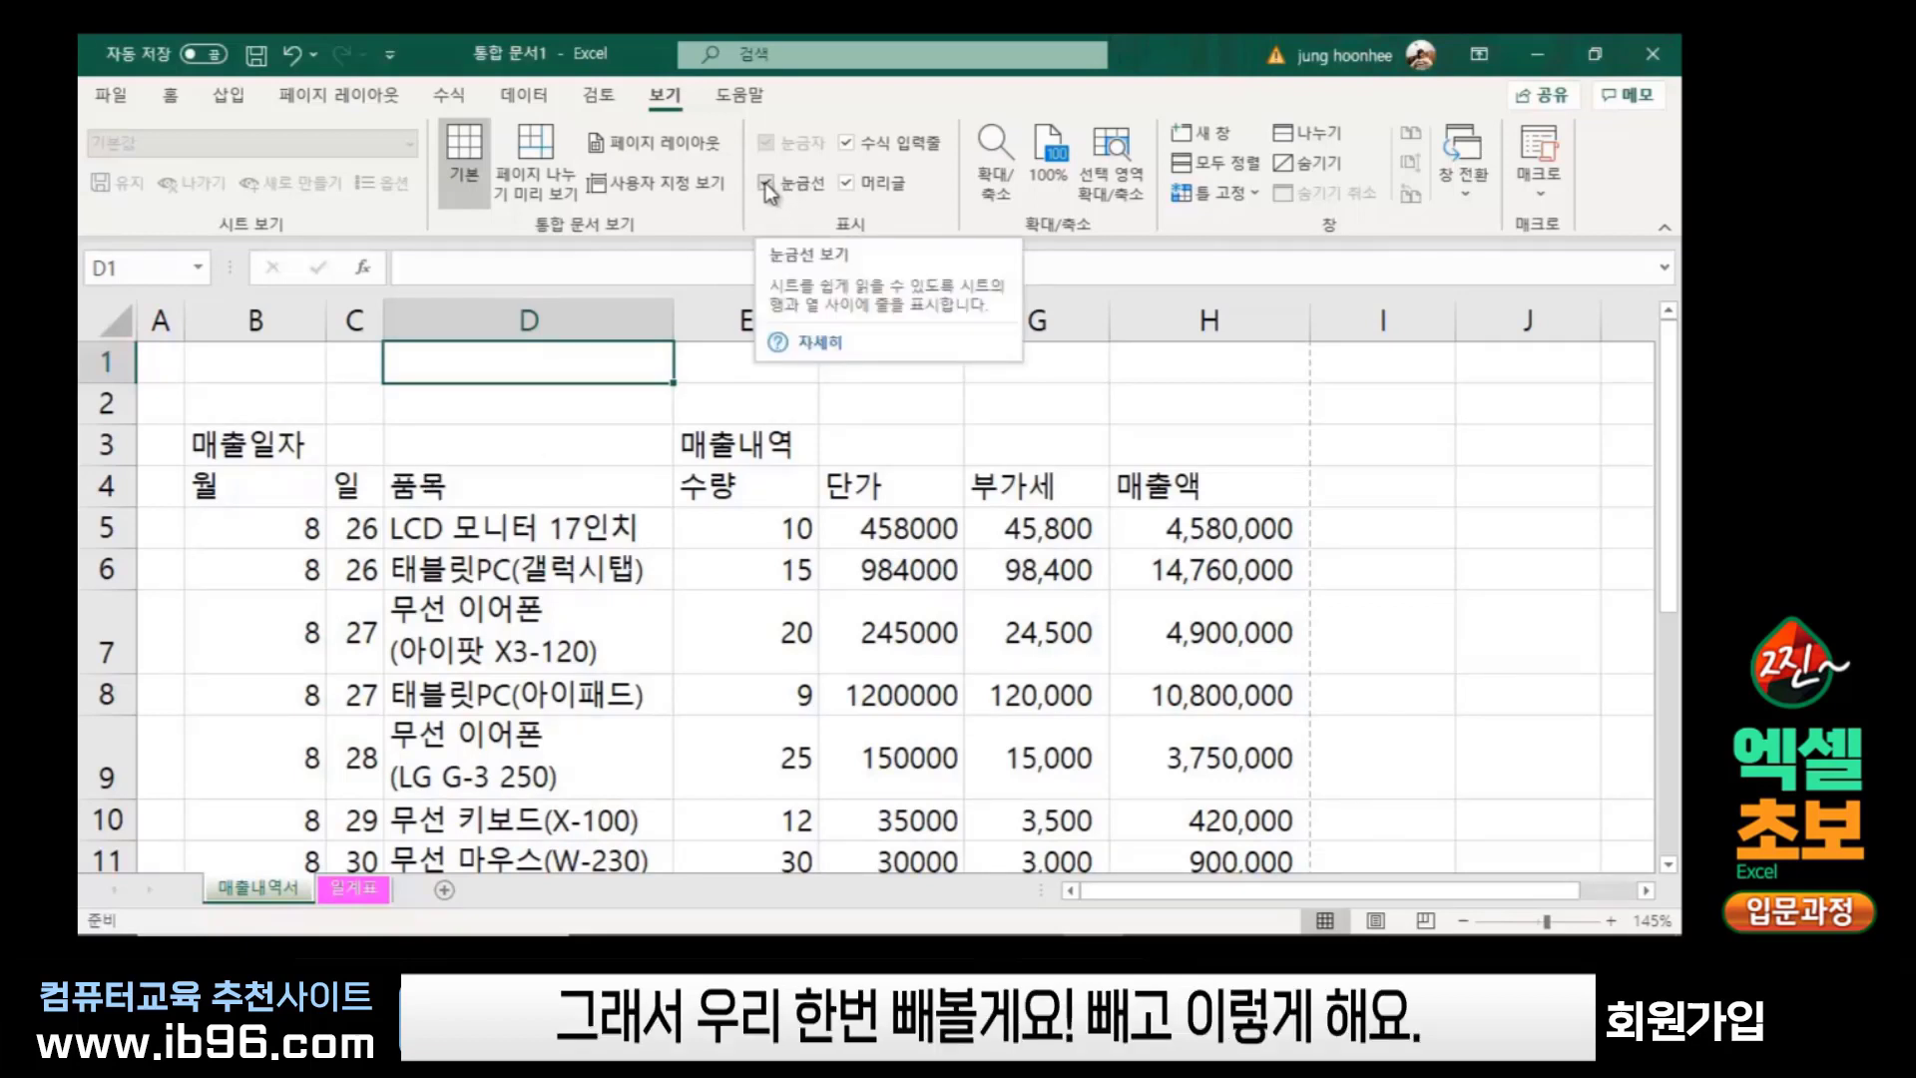
pyautogui.click(765, 182)
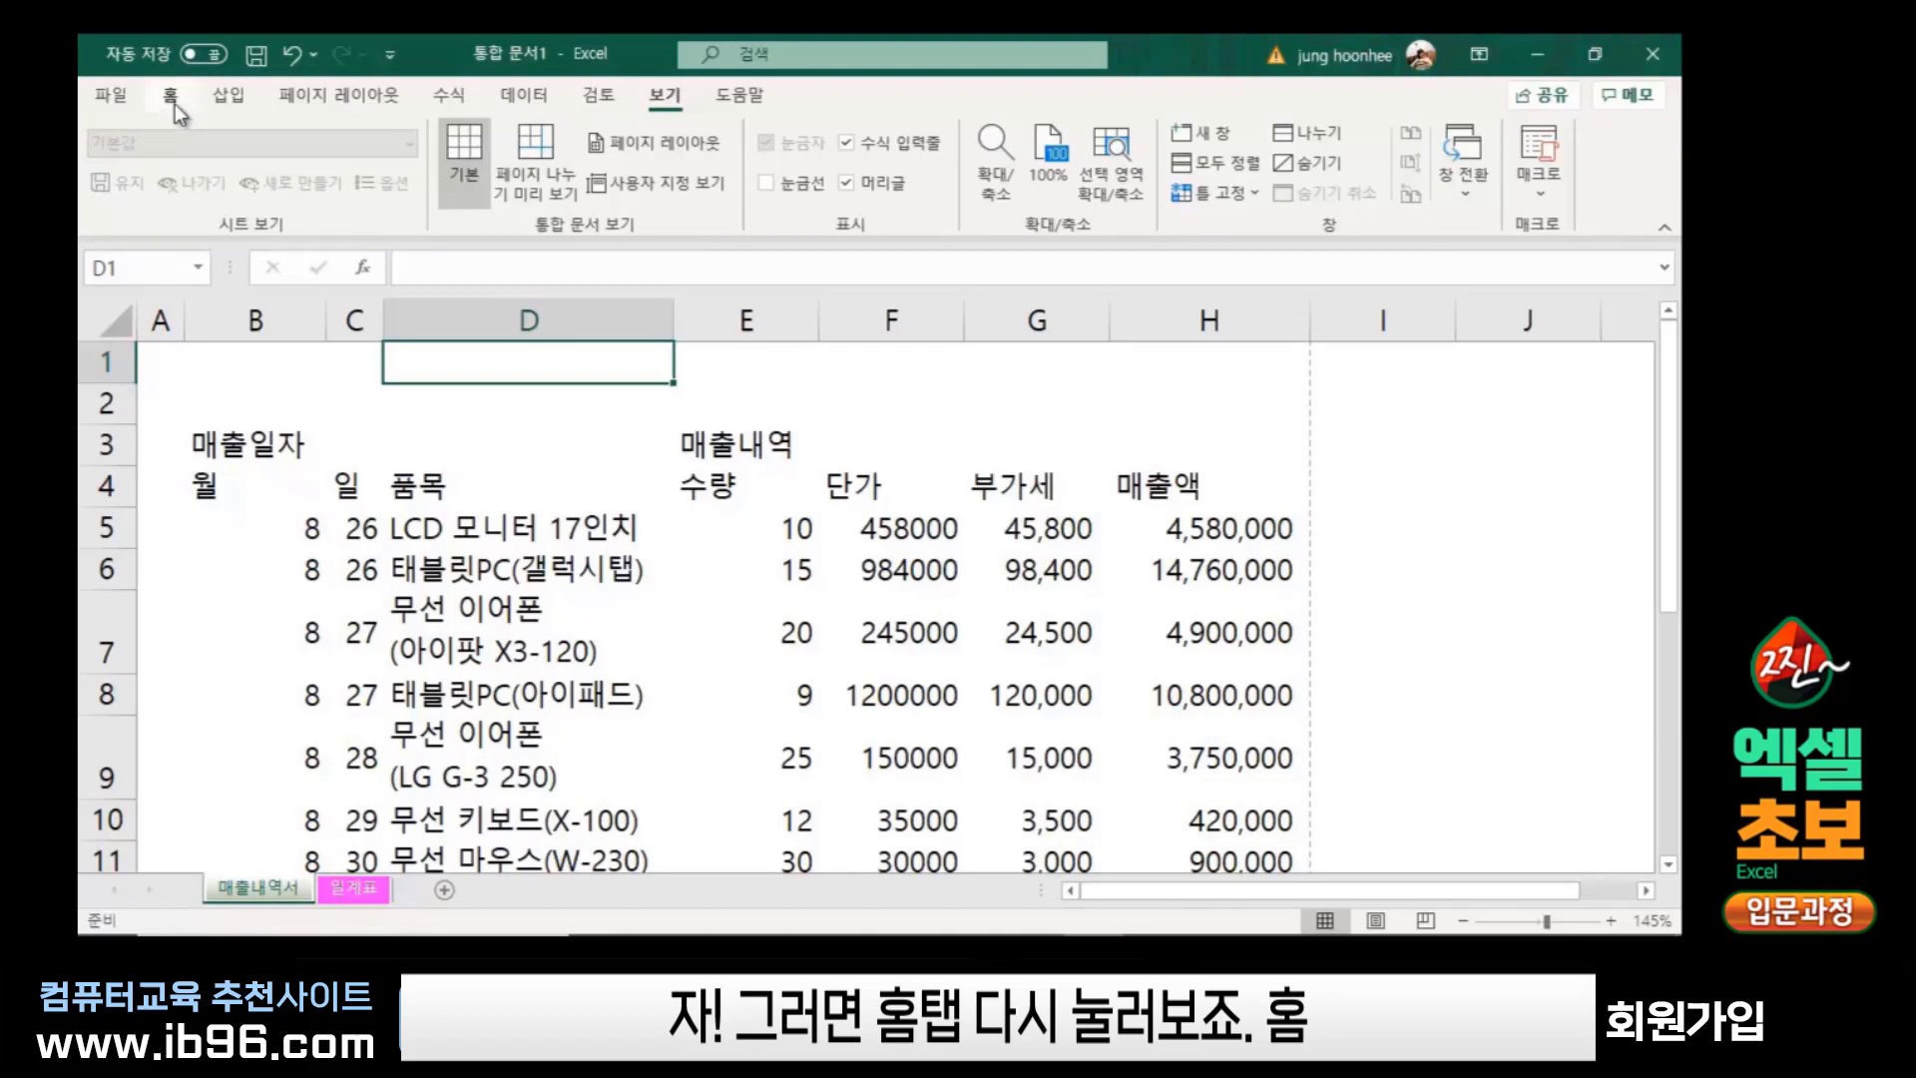
# On the Home tab, select the whole sales table from B3 to H11
pyautogui.click(173, 99)
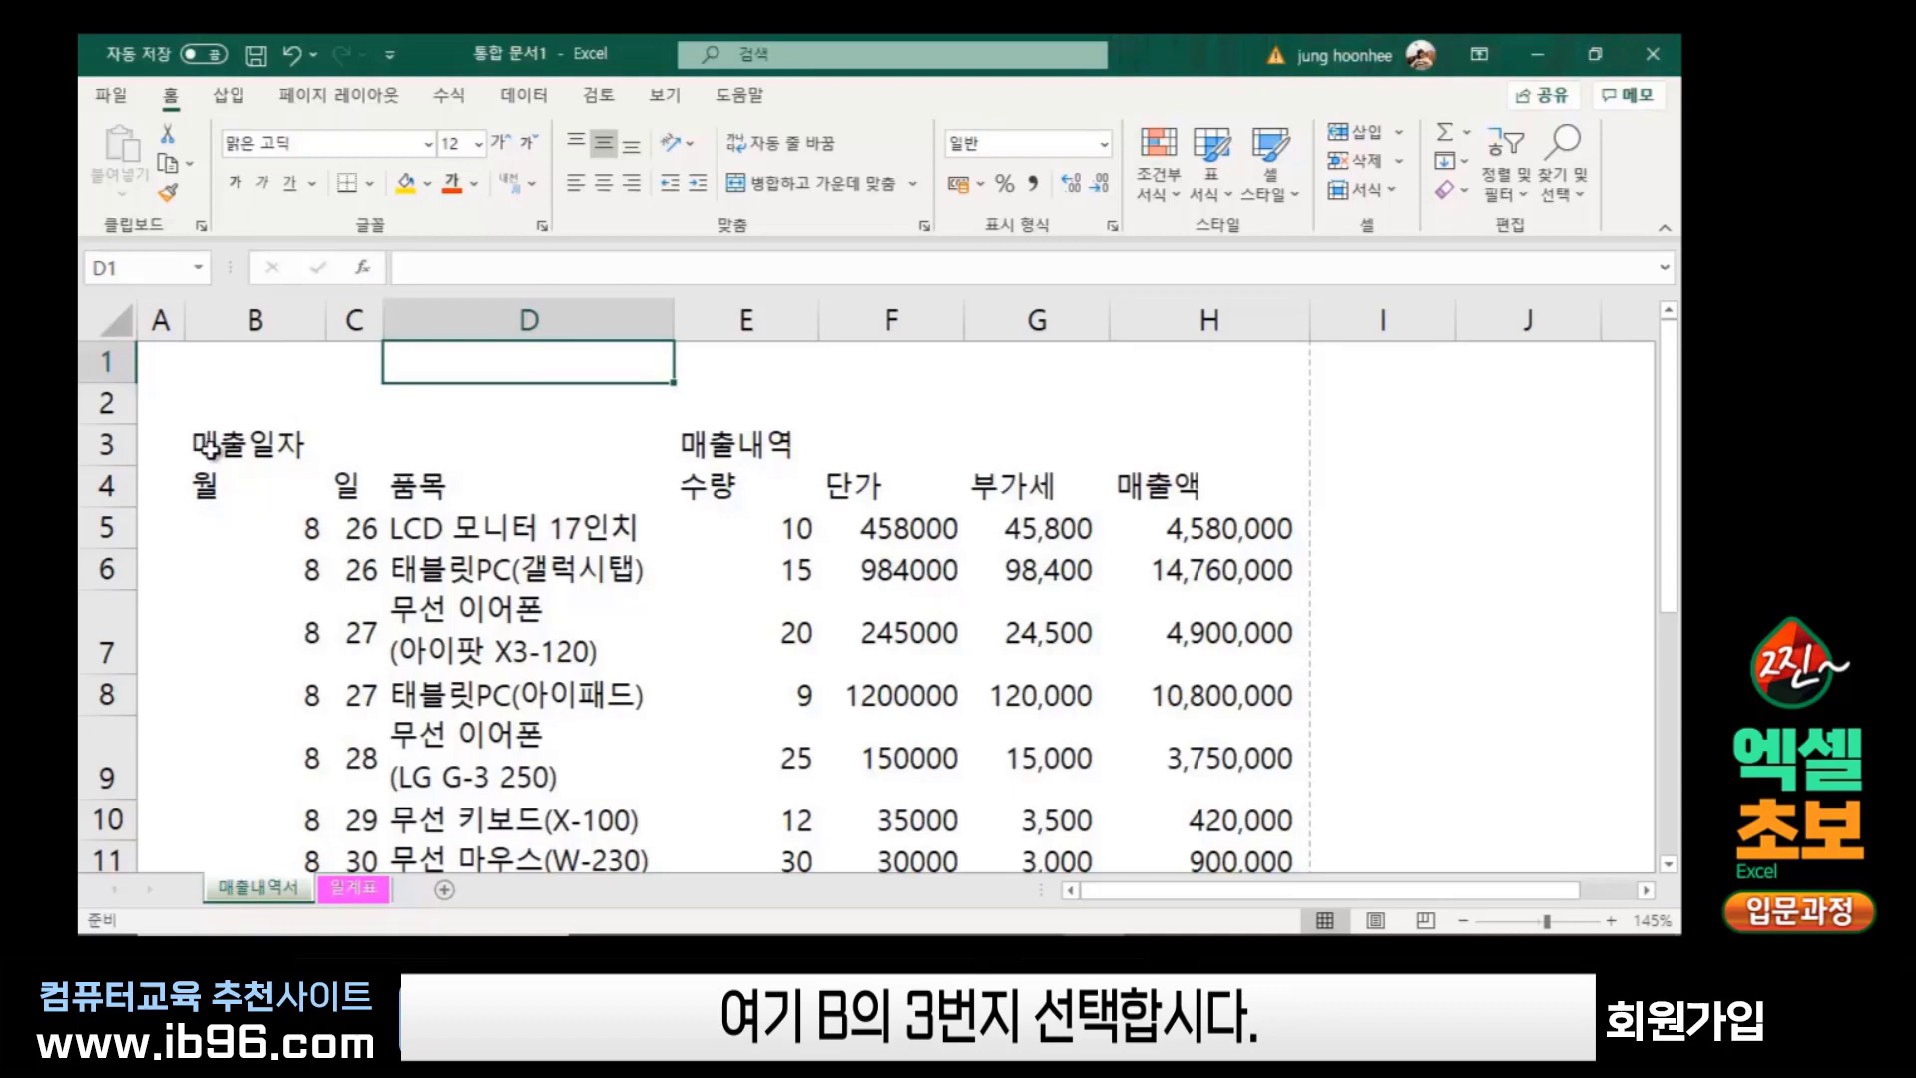
pyautogui.click(213, 444)
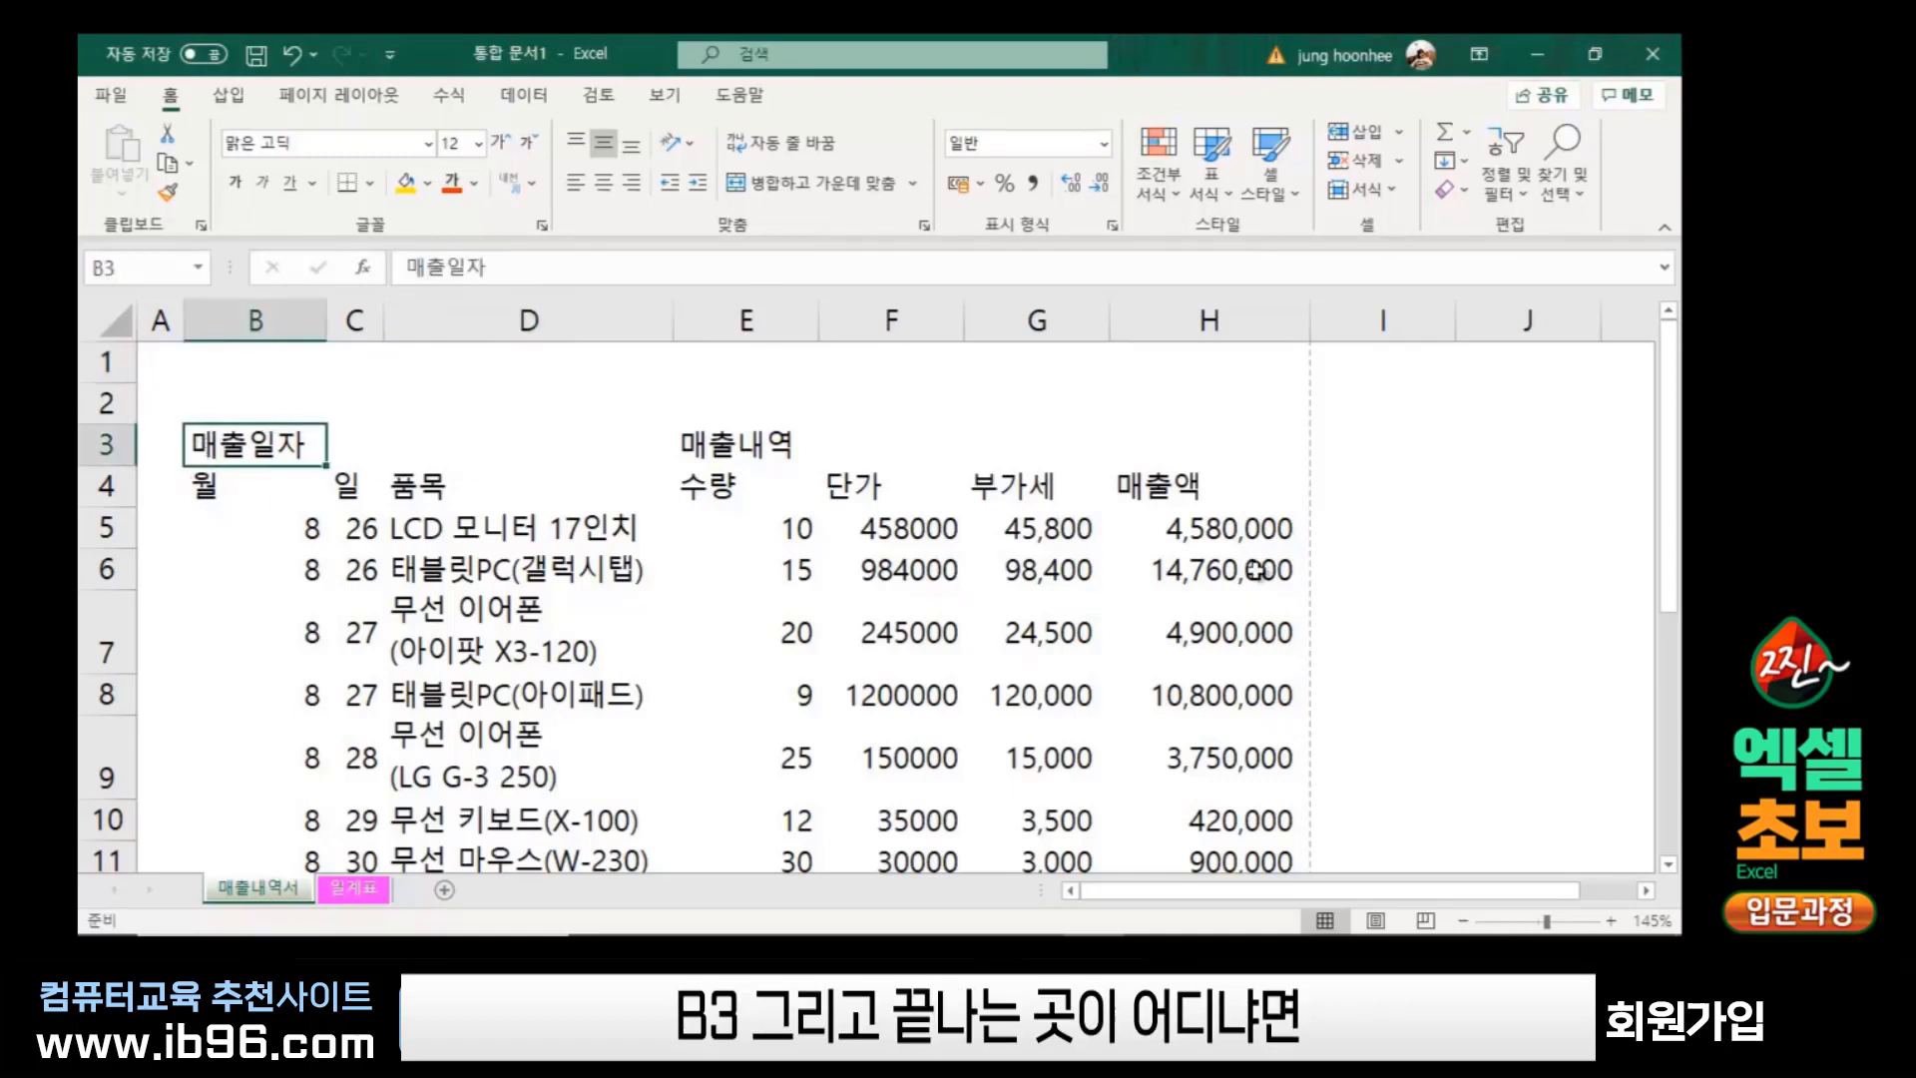
pyautogui.scroll(-1, 1255, 569)
pyautogui.scroll(-1, 1248, 589)
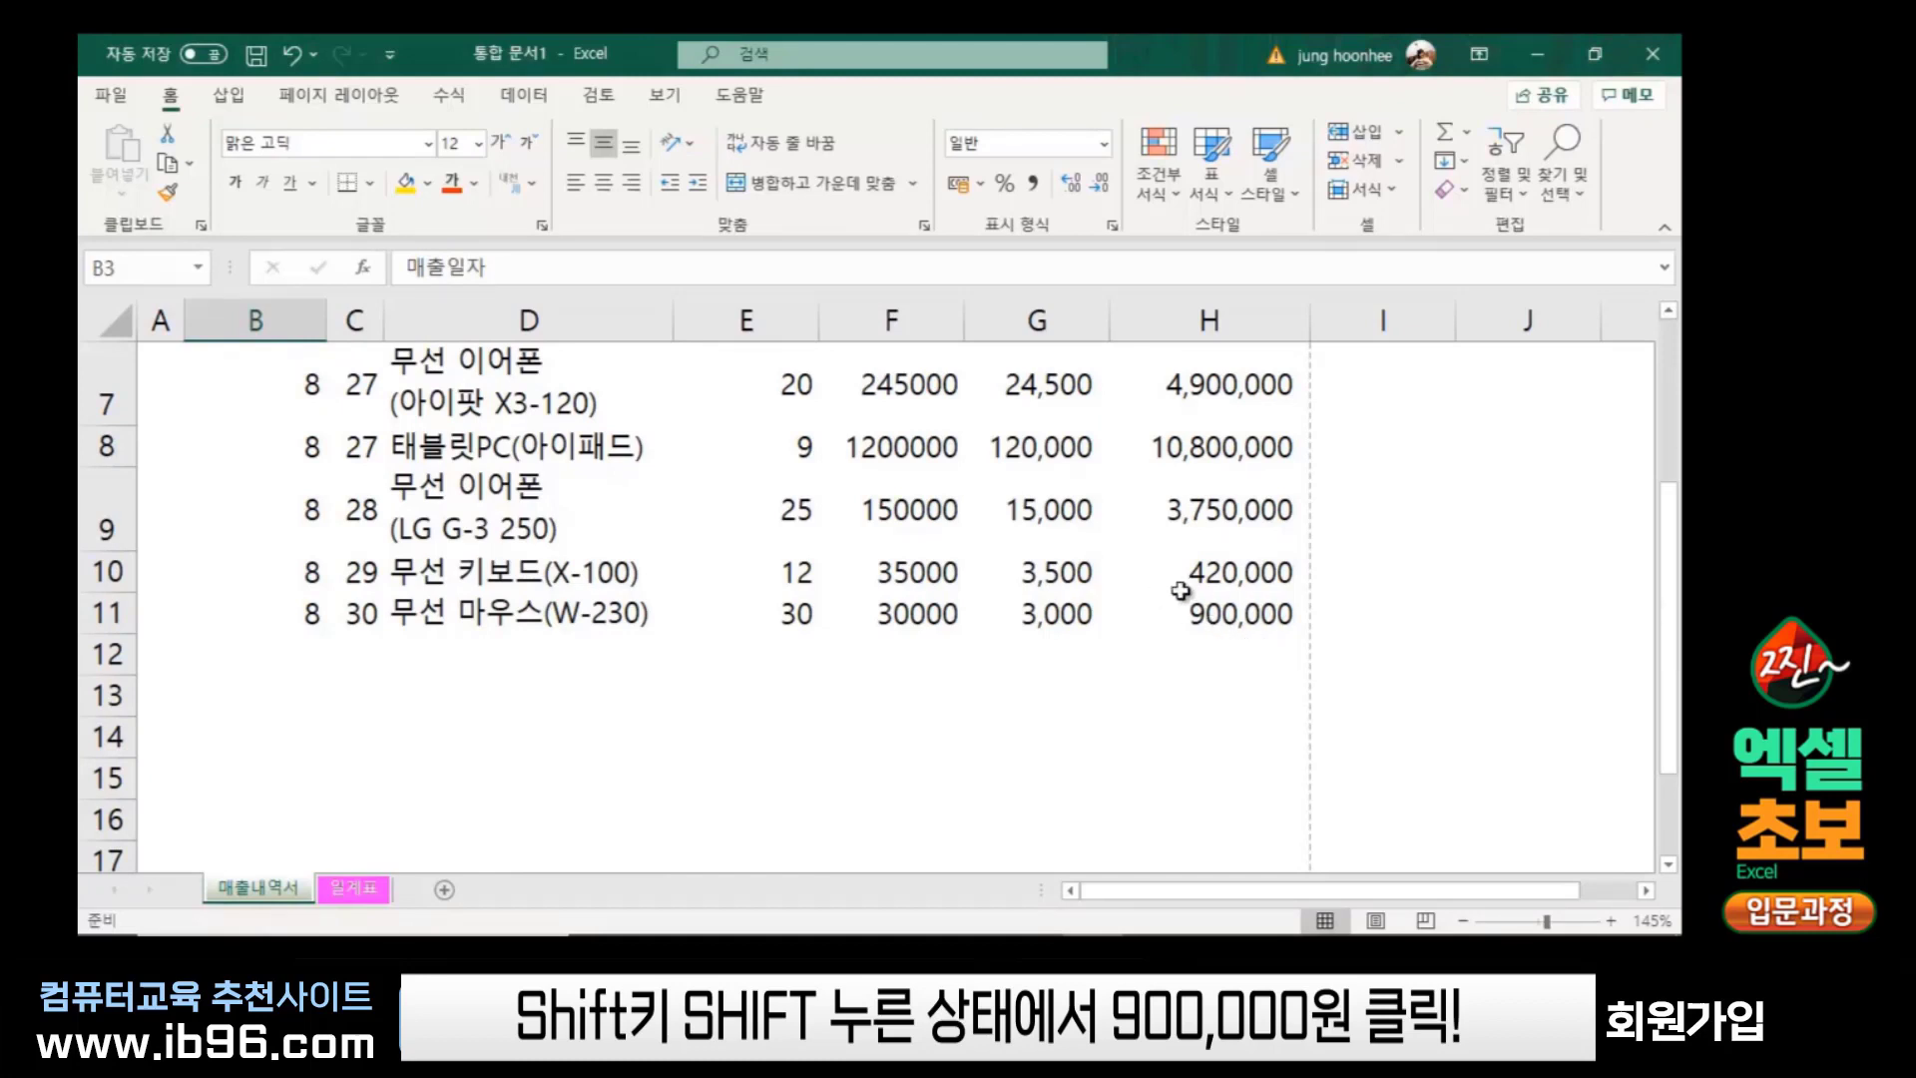
pyautogui.keyDown('shift'); pyautogui.click(1220, 614); pyautogui.keyUp('shift')
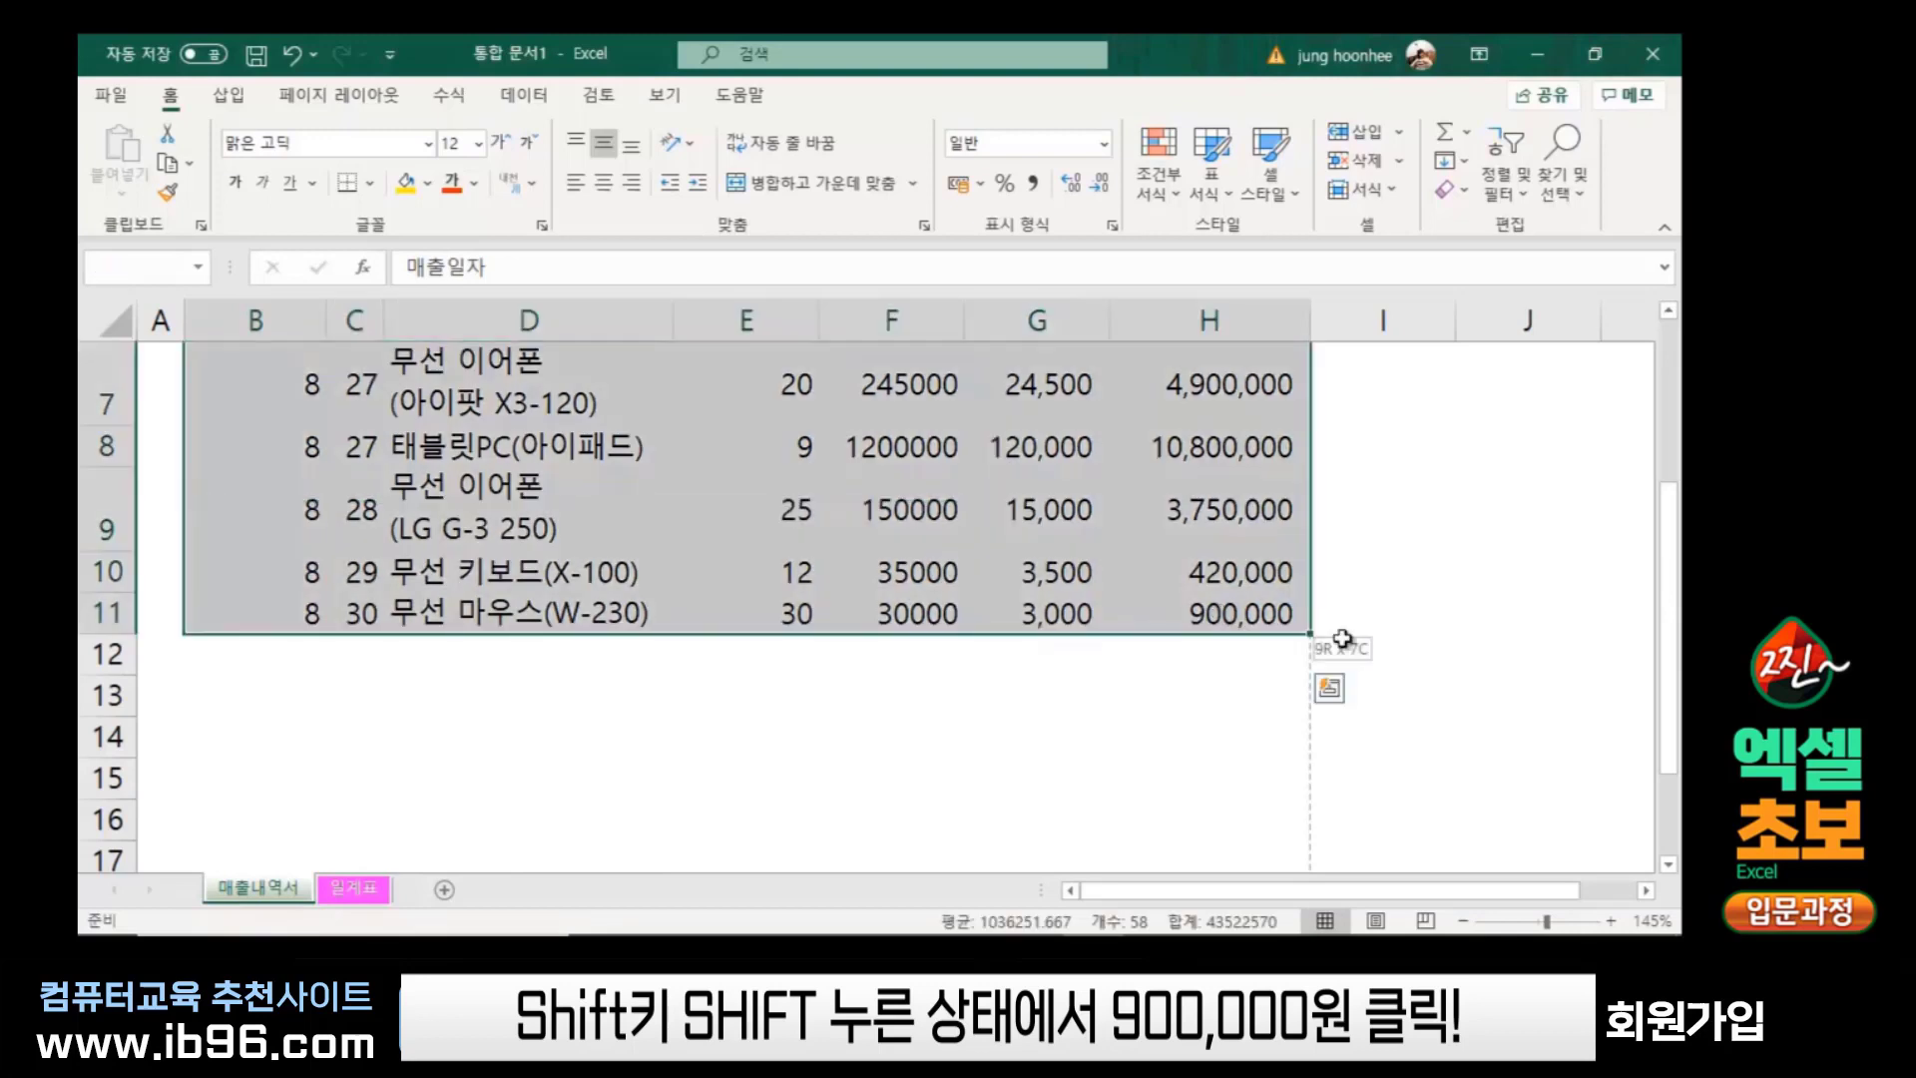
pyautogui.scroll(2, 1069, 676)
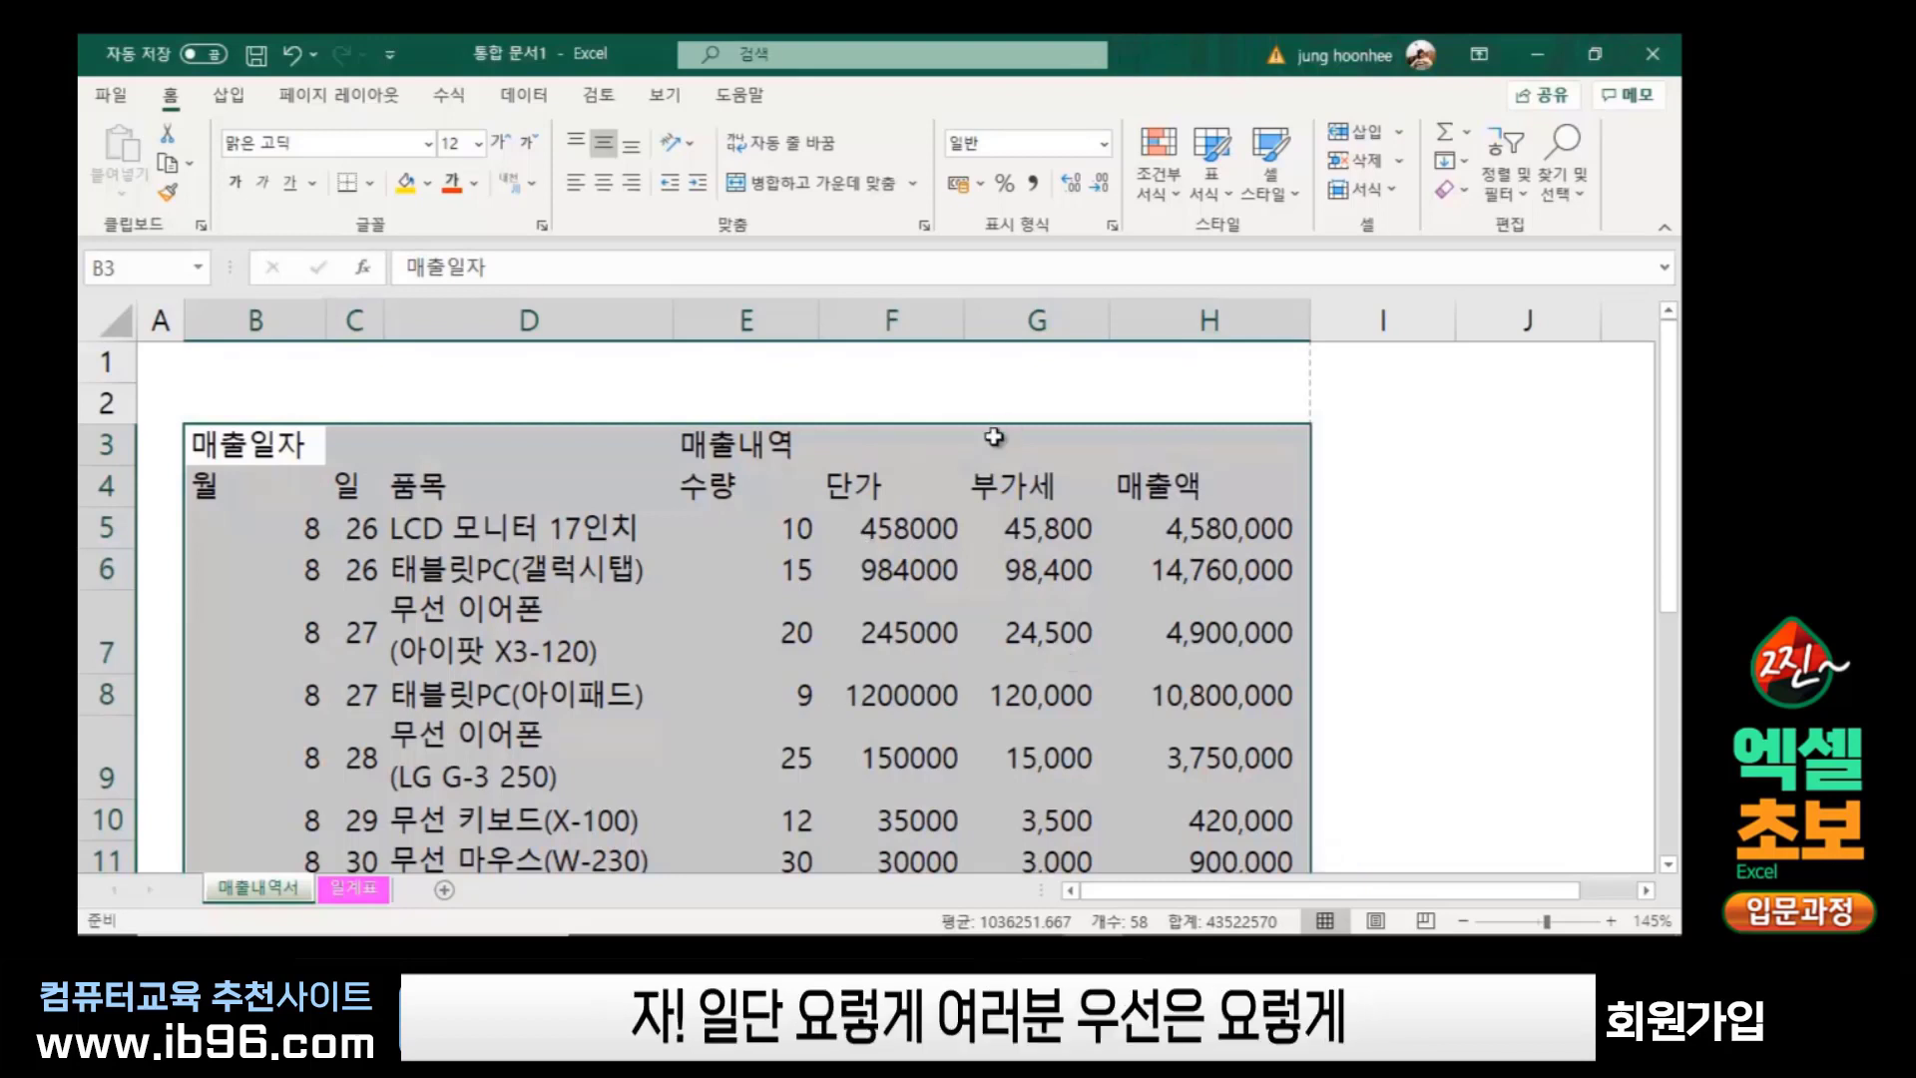
pyautogui.scroll(-2, 789, 765)
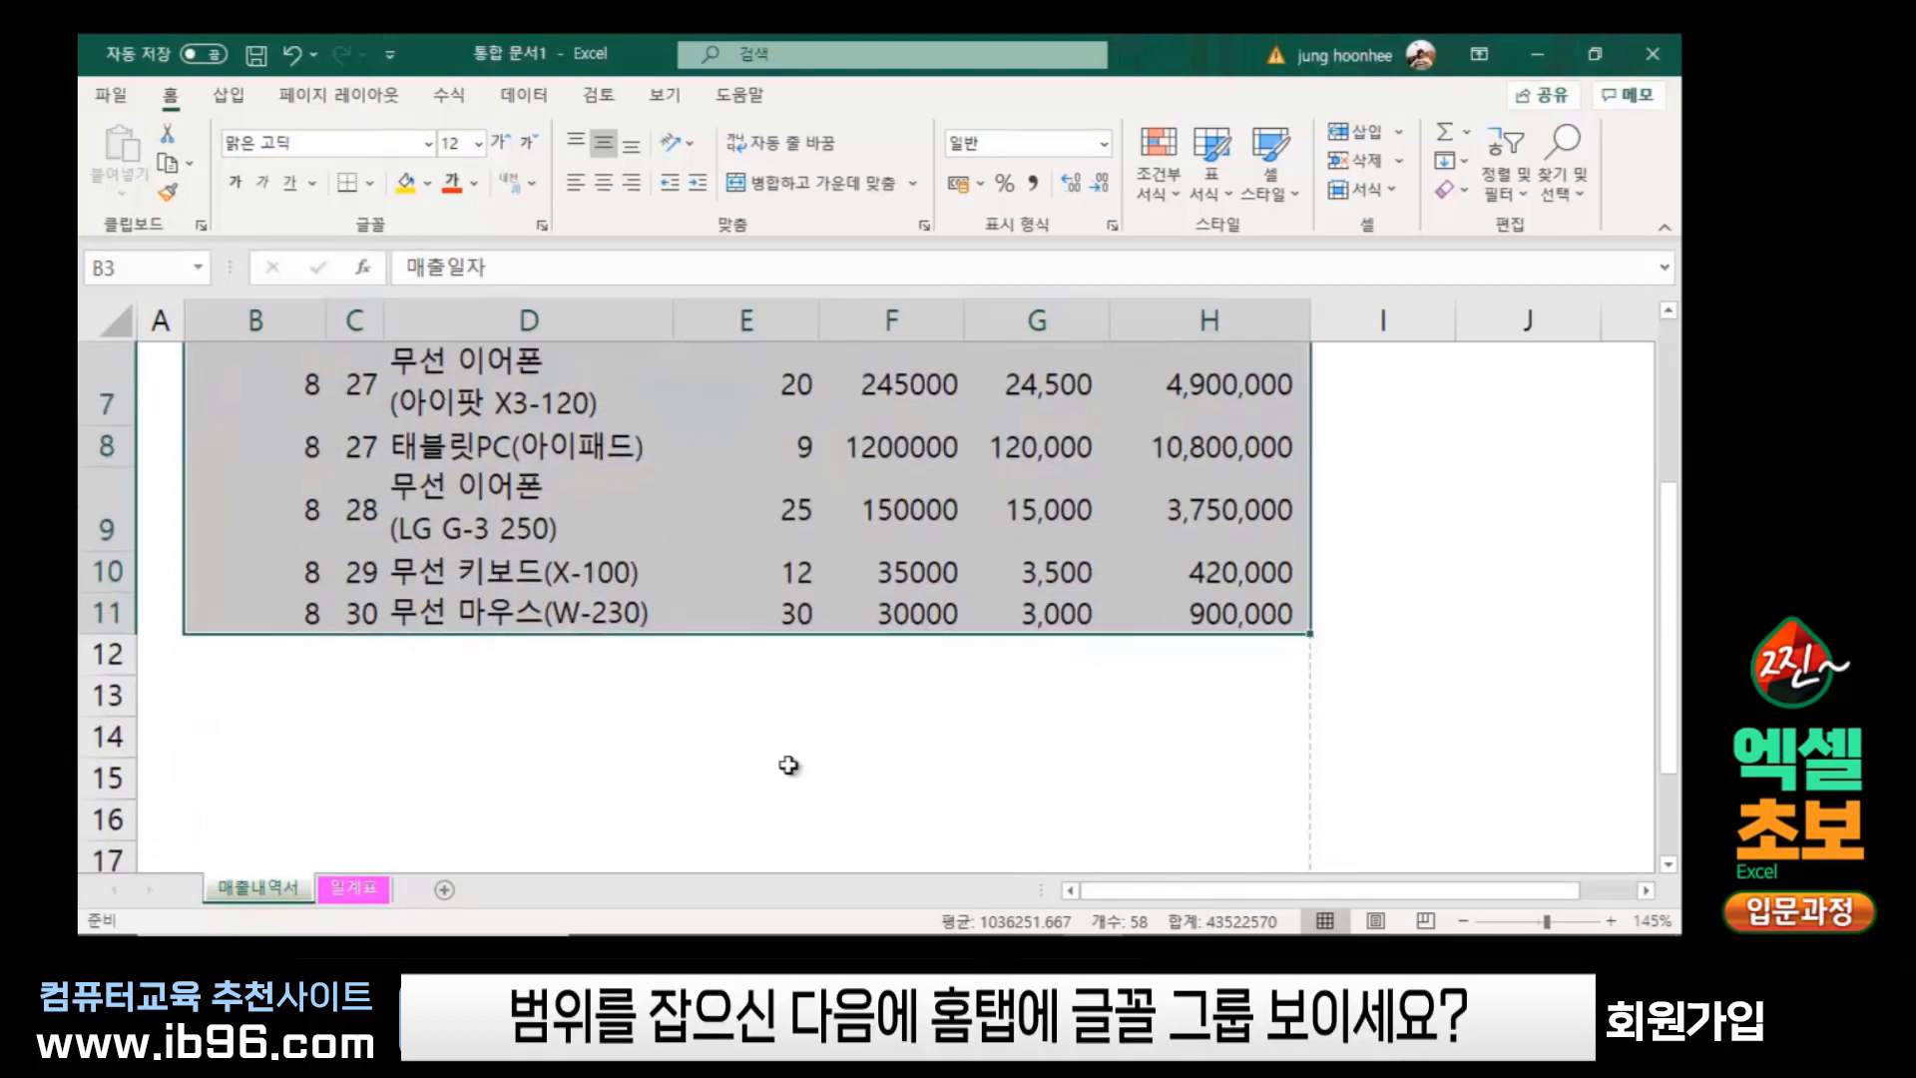
pyautogui.scroll(1, 748, 701)
pyautogui.scroll(1, 748, 703)
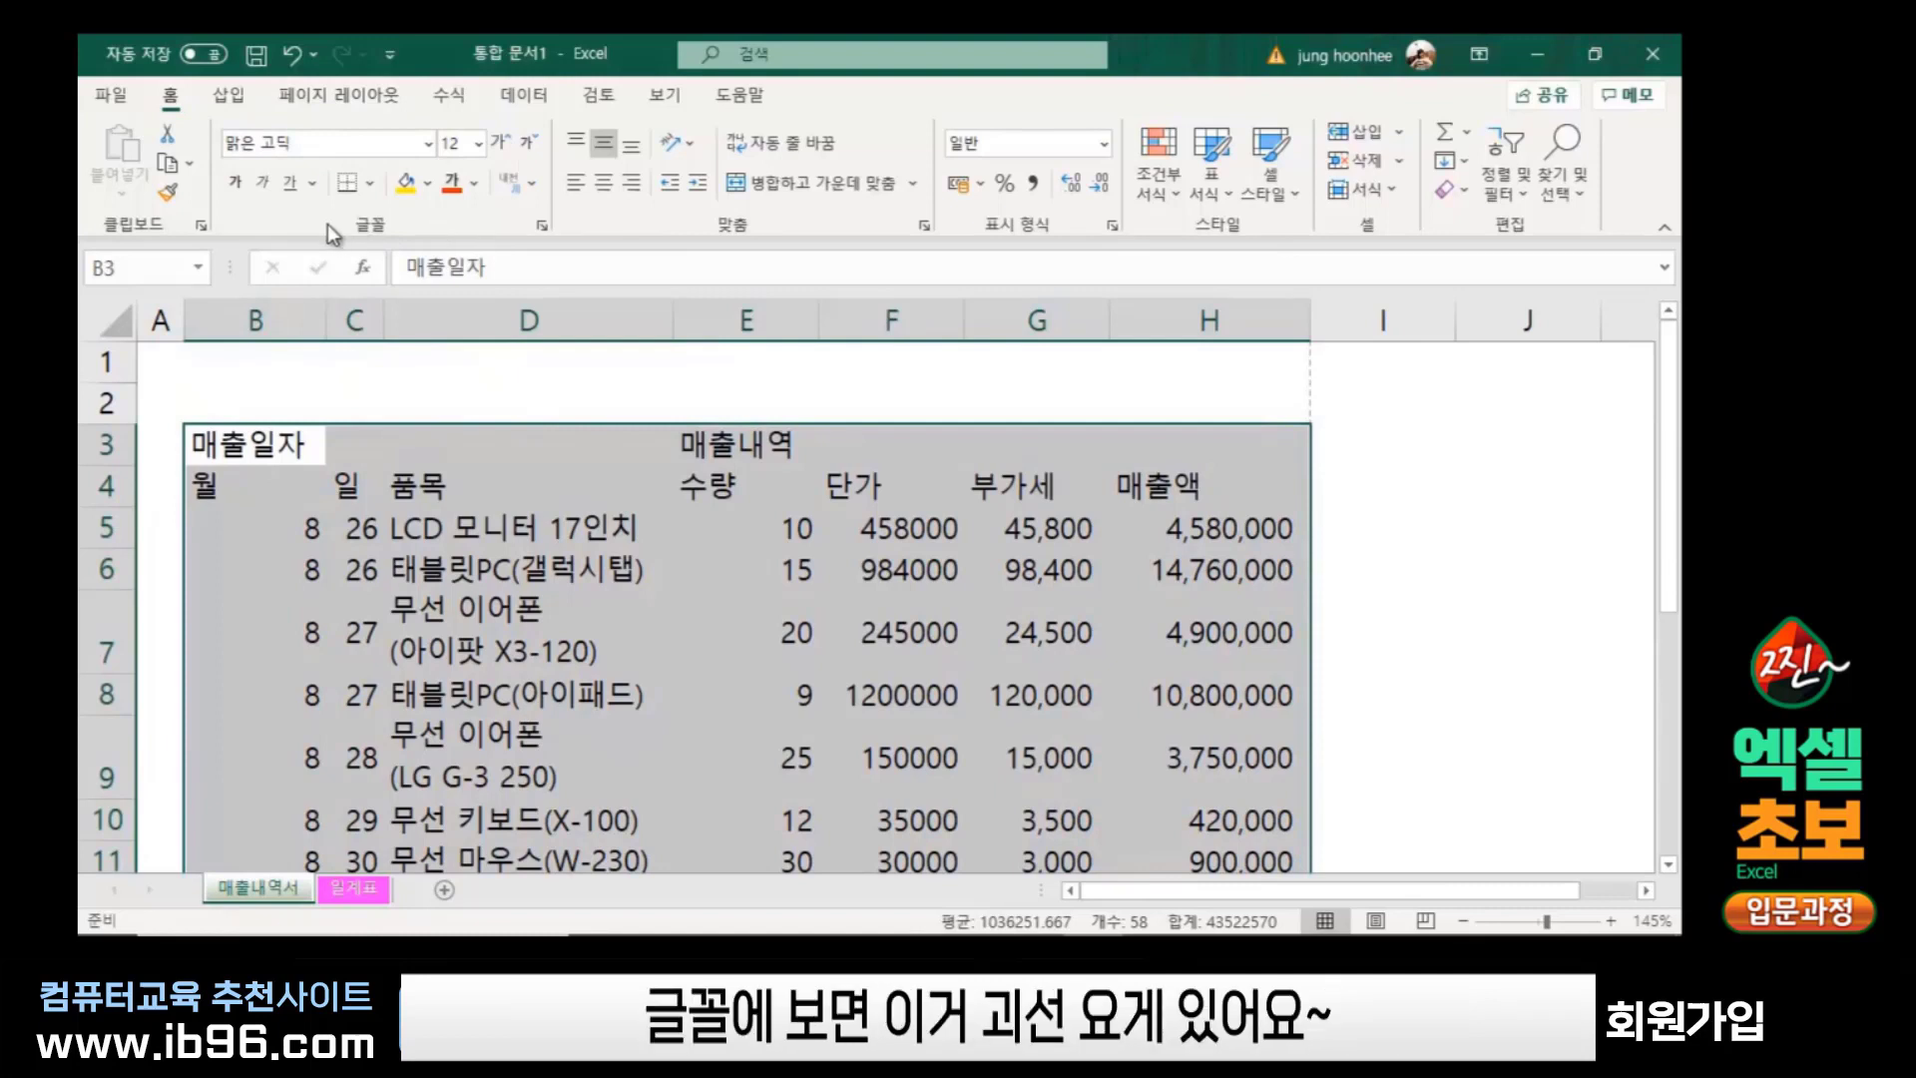
# Apply All Borders to B3:H11 and deselect to check the thin cell lines
pyautogui.click(372, 179)
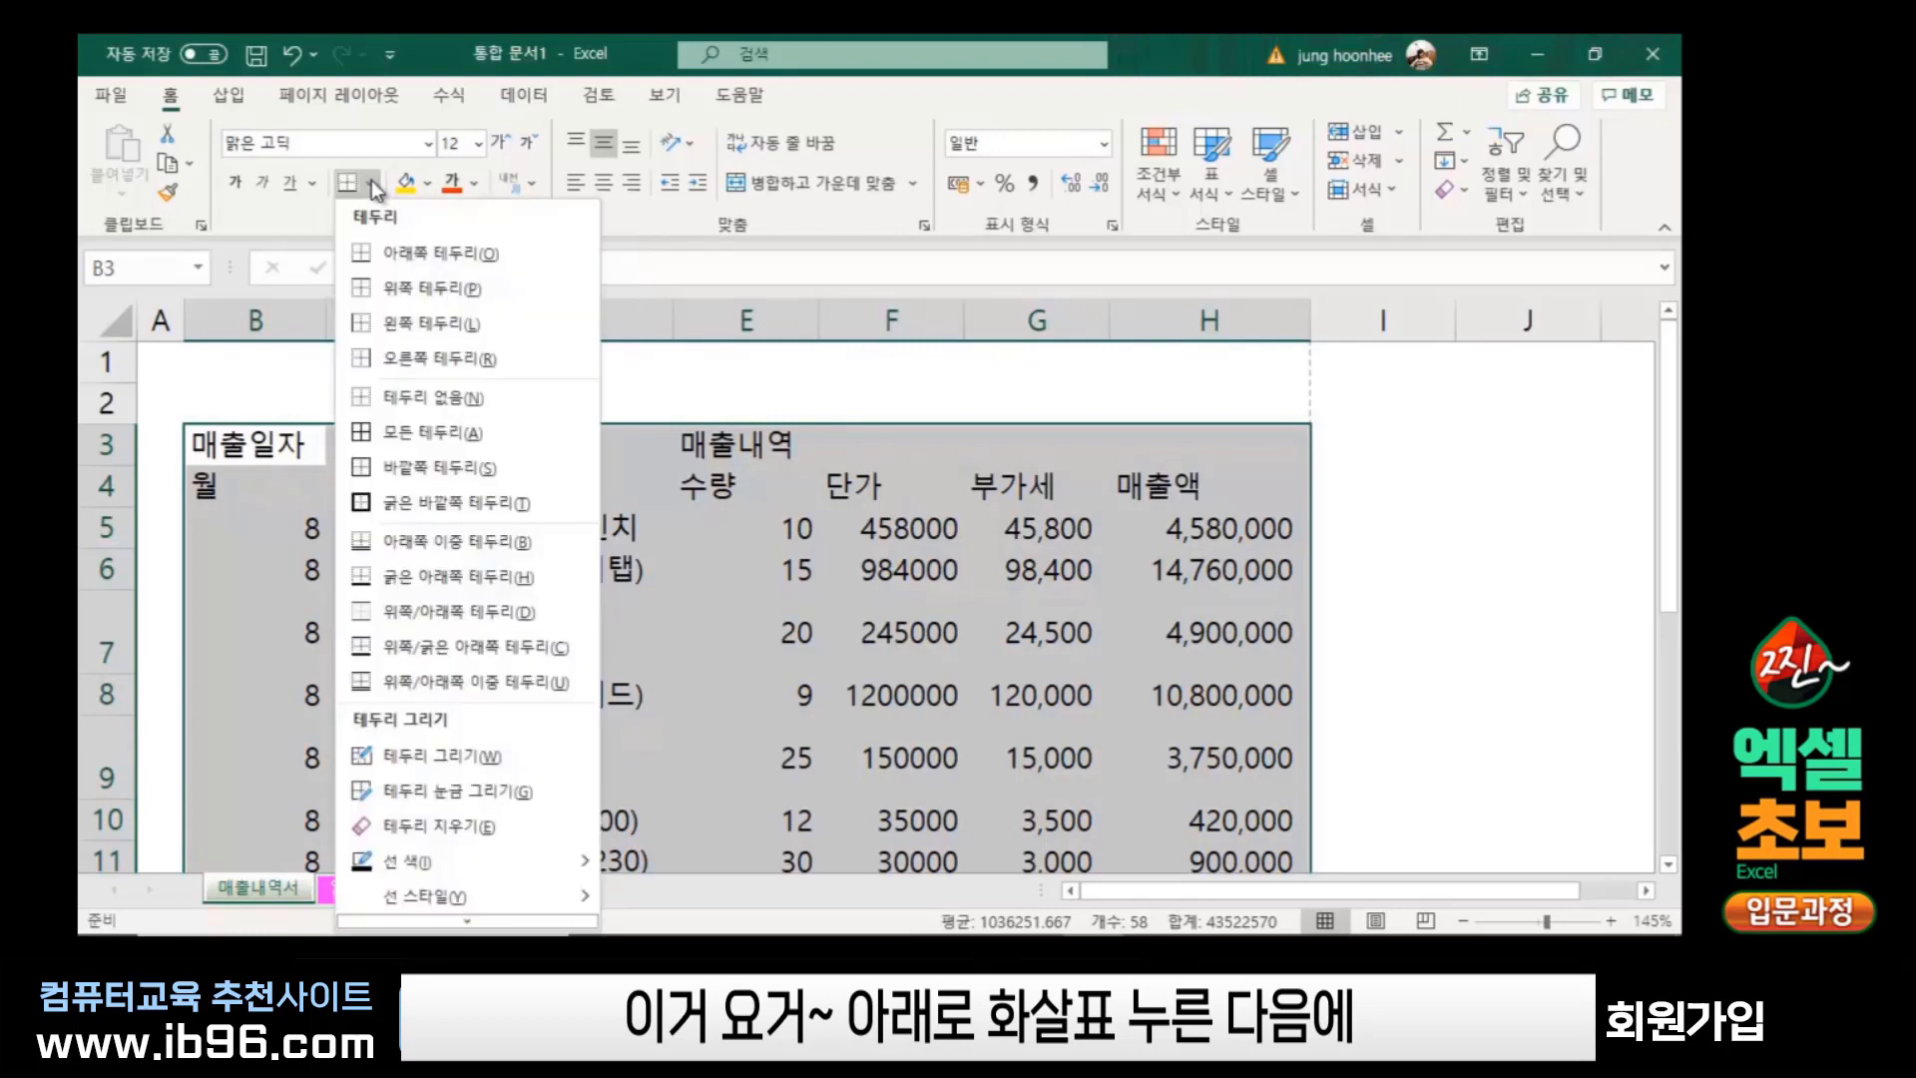
pyautogui.click(387, 431)
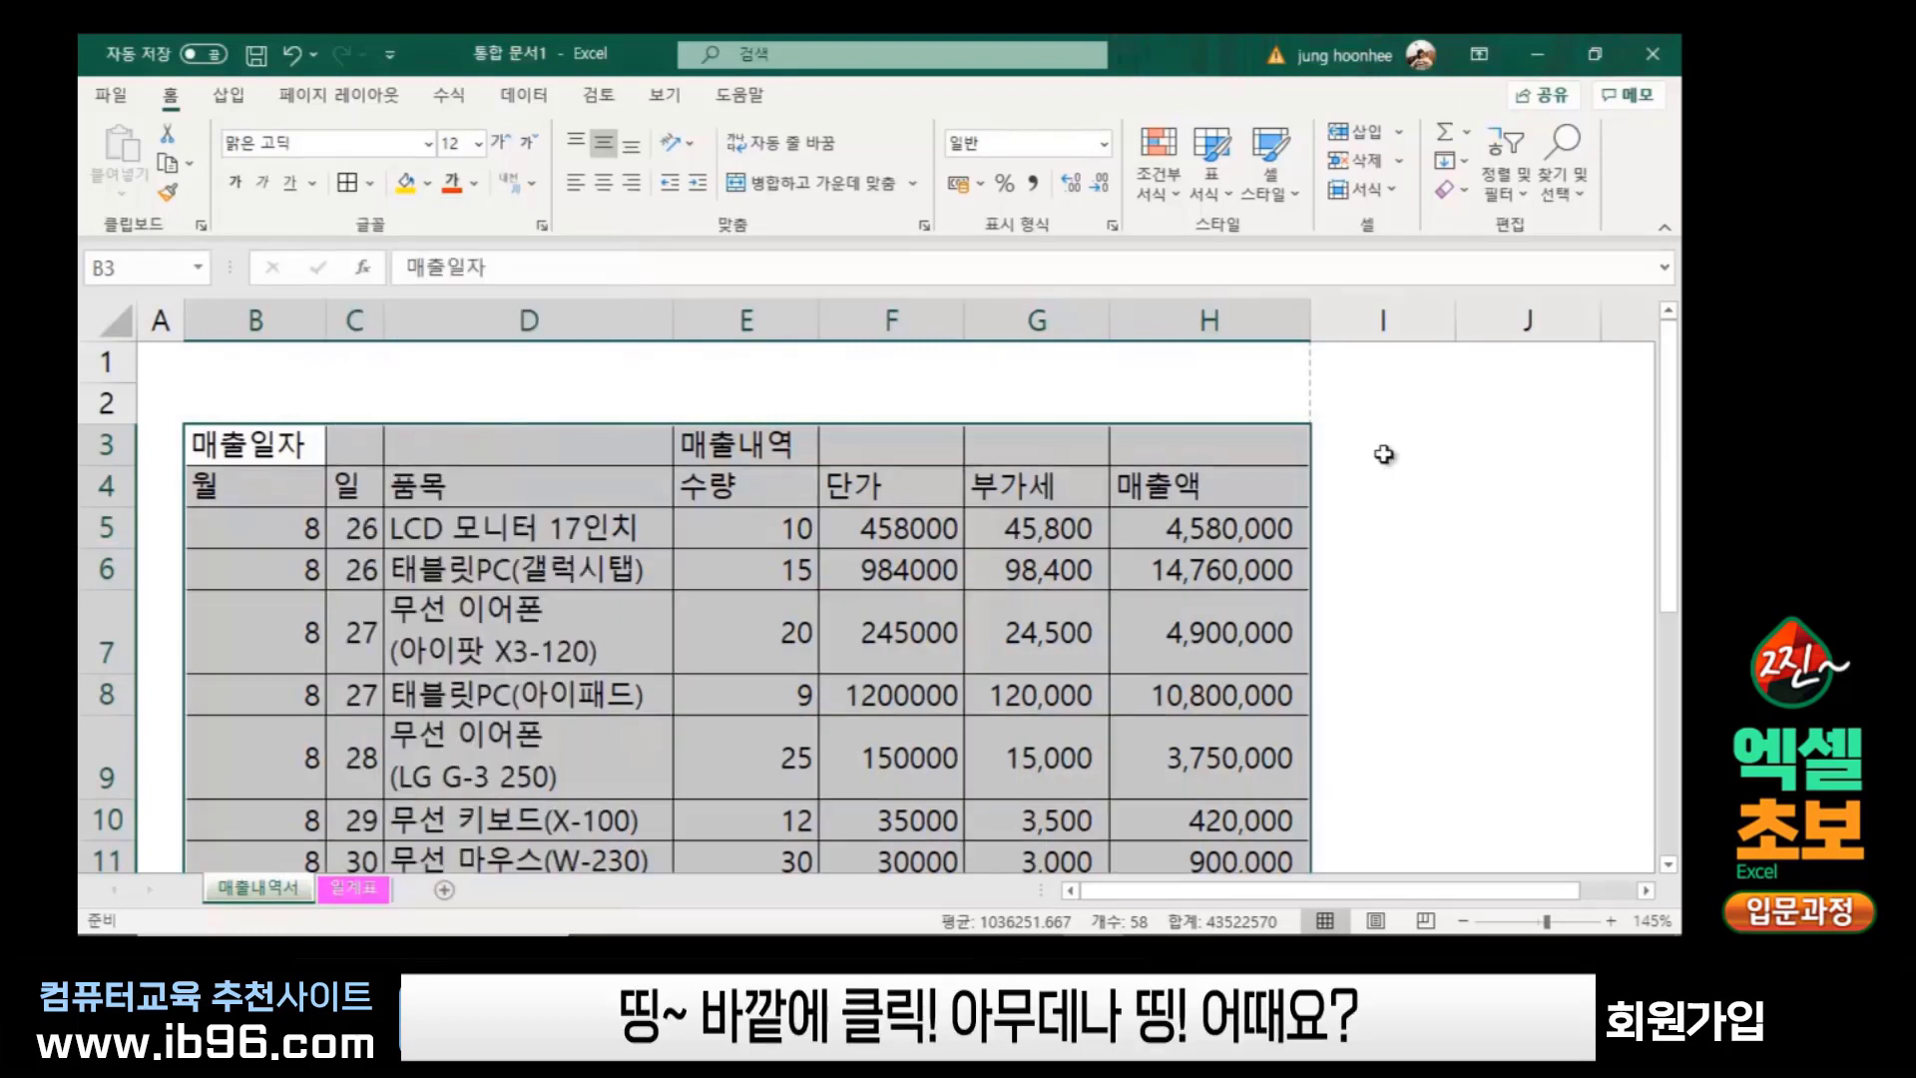
pyautogui.click(685, 375)
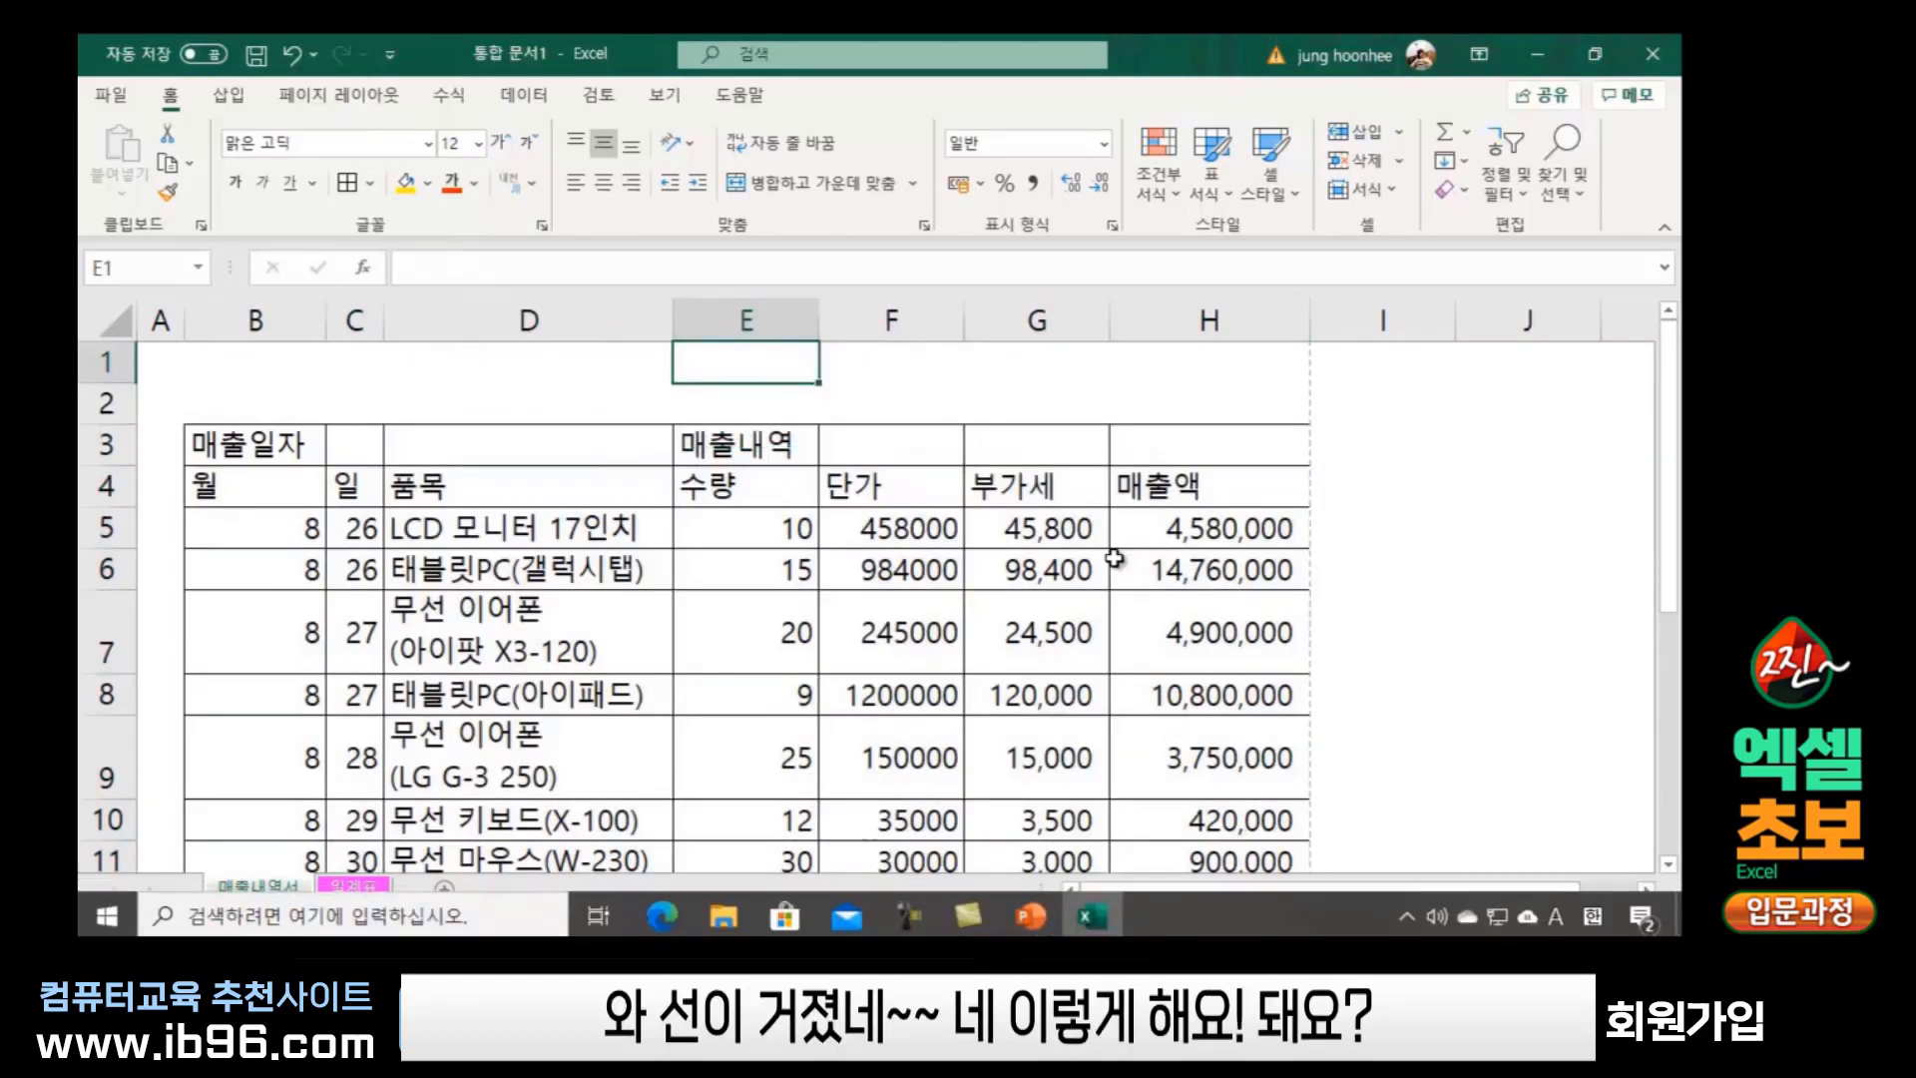
pyautogui.scroll(-2, 1086, 600)
pyautogui.scroll(2, 770, 680)
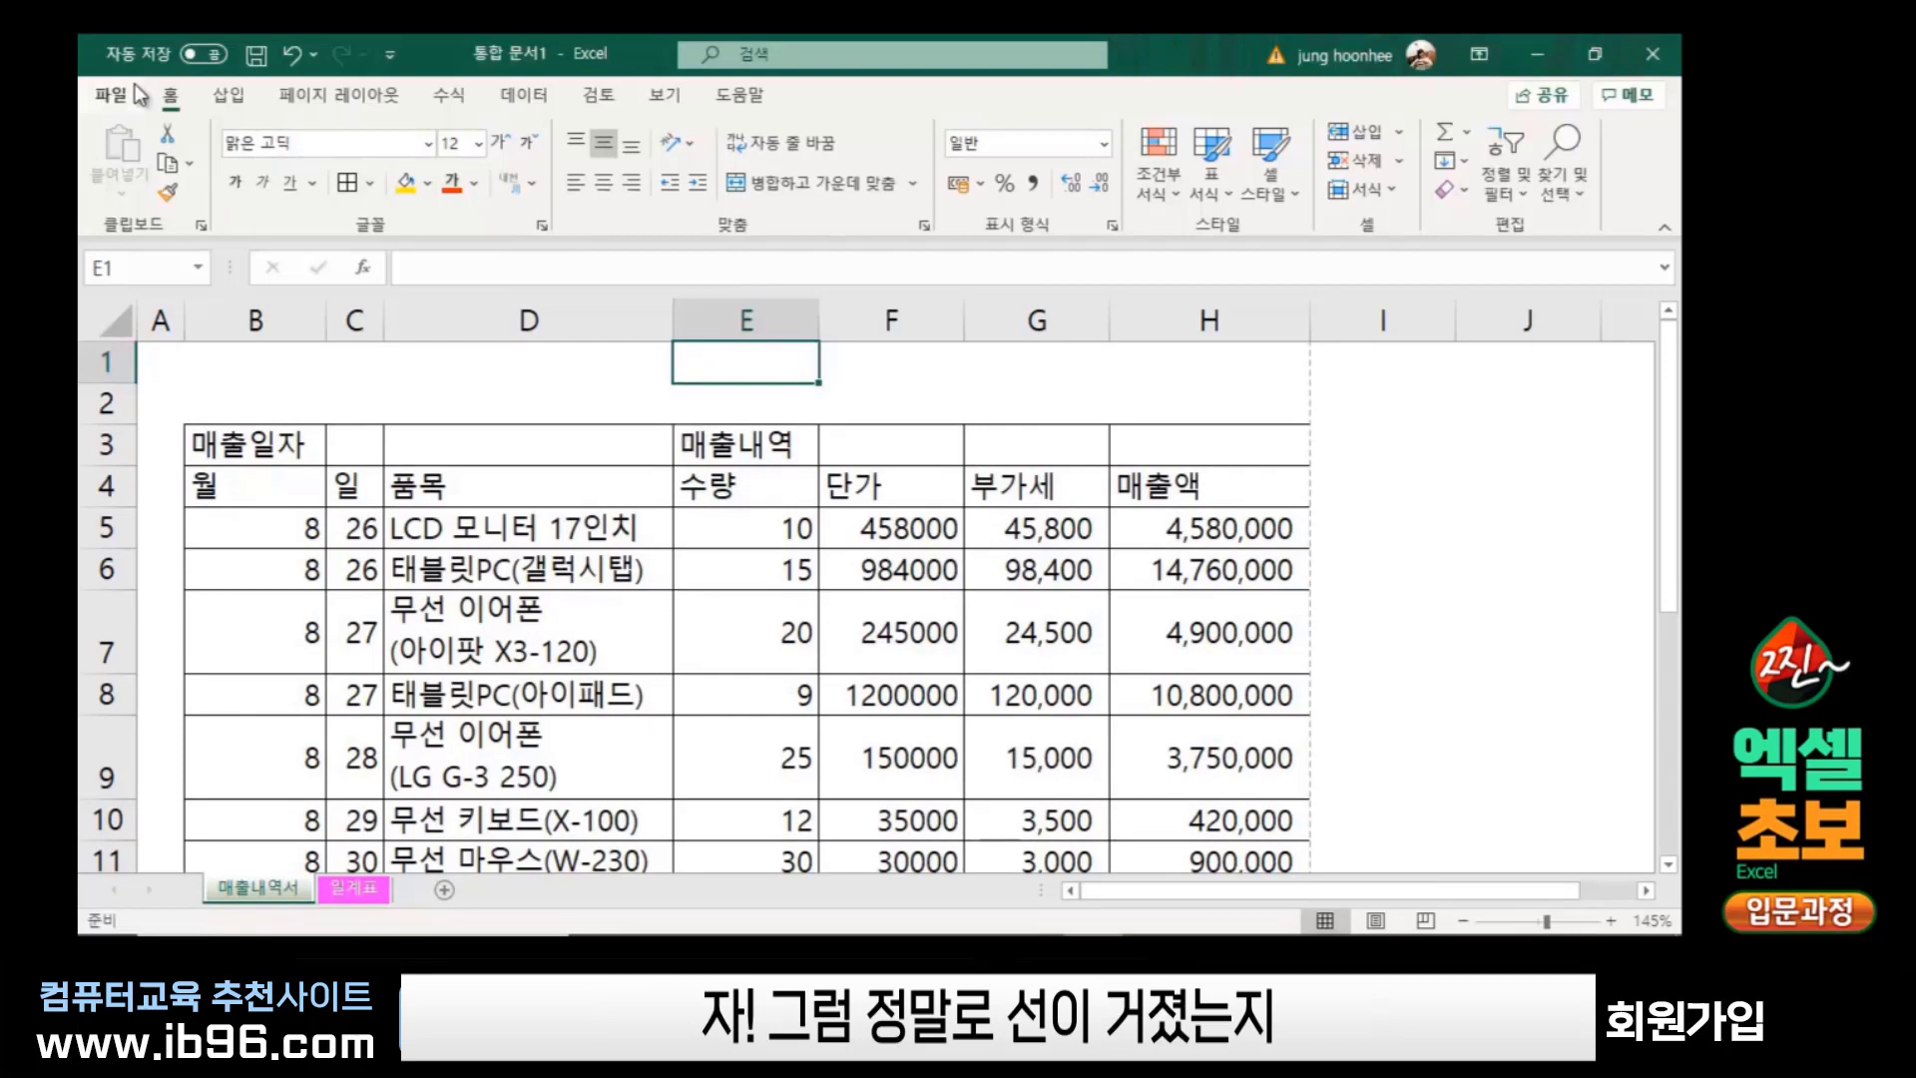
pyautogui.click(104, 95)
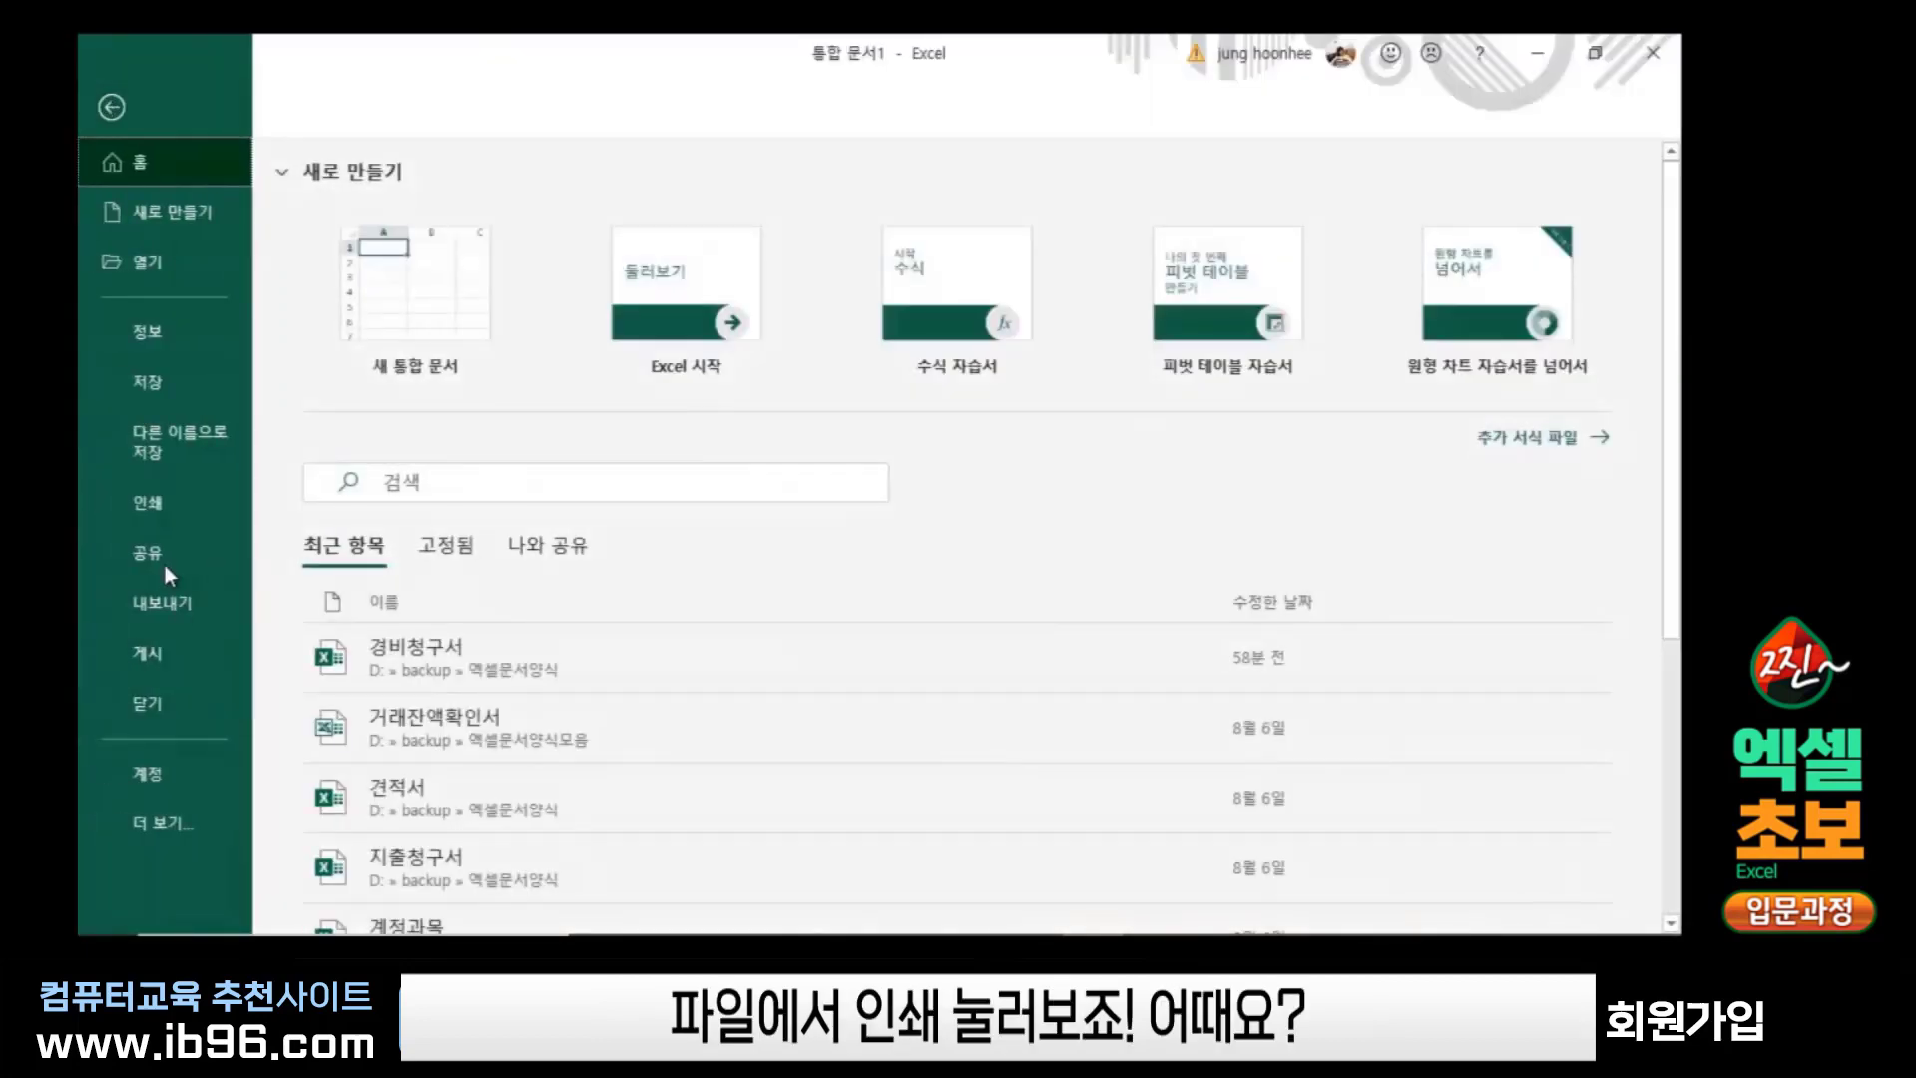
pyautogui.click(165, 506)
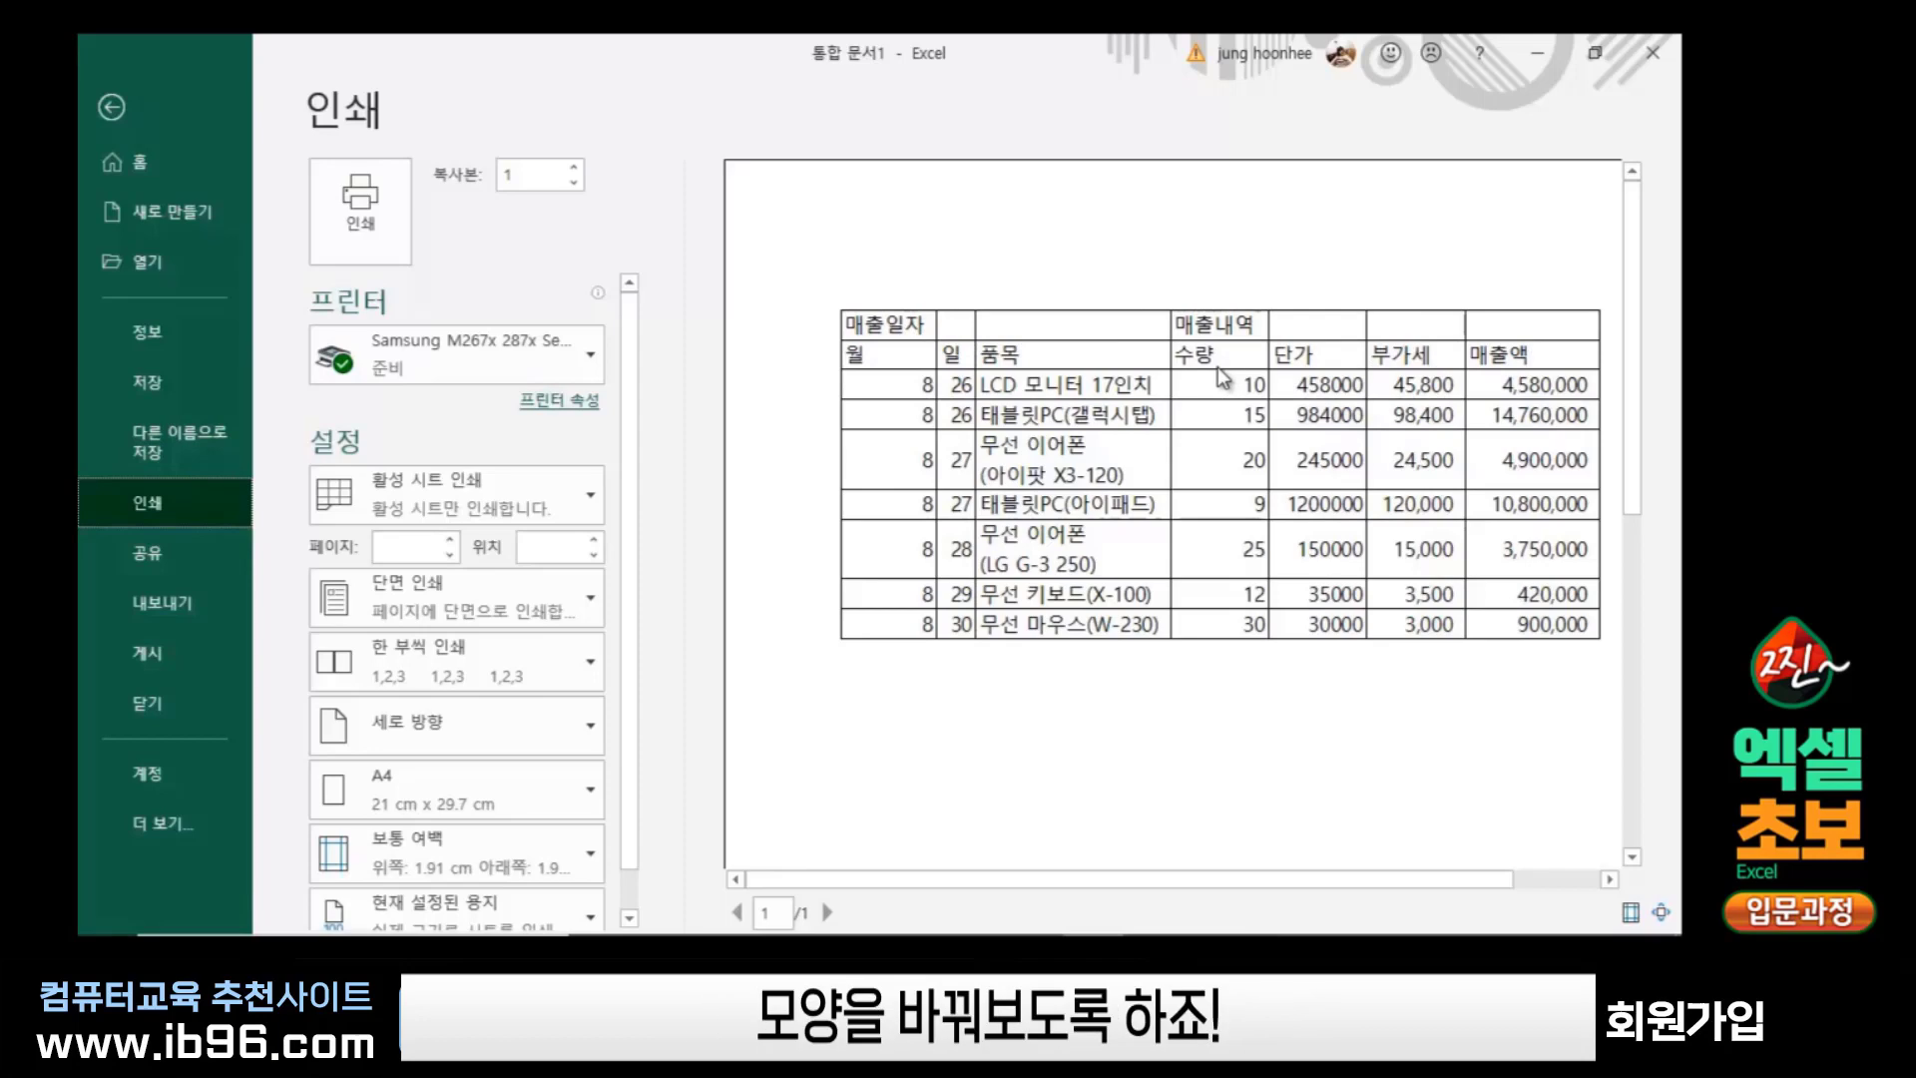
pyautogui.click(108, 105)
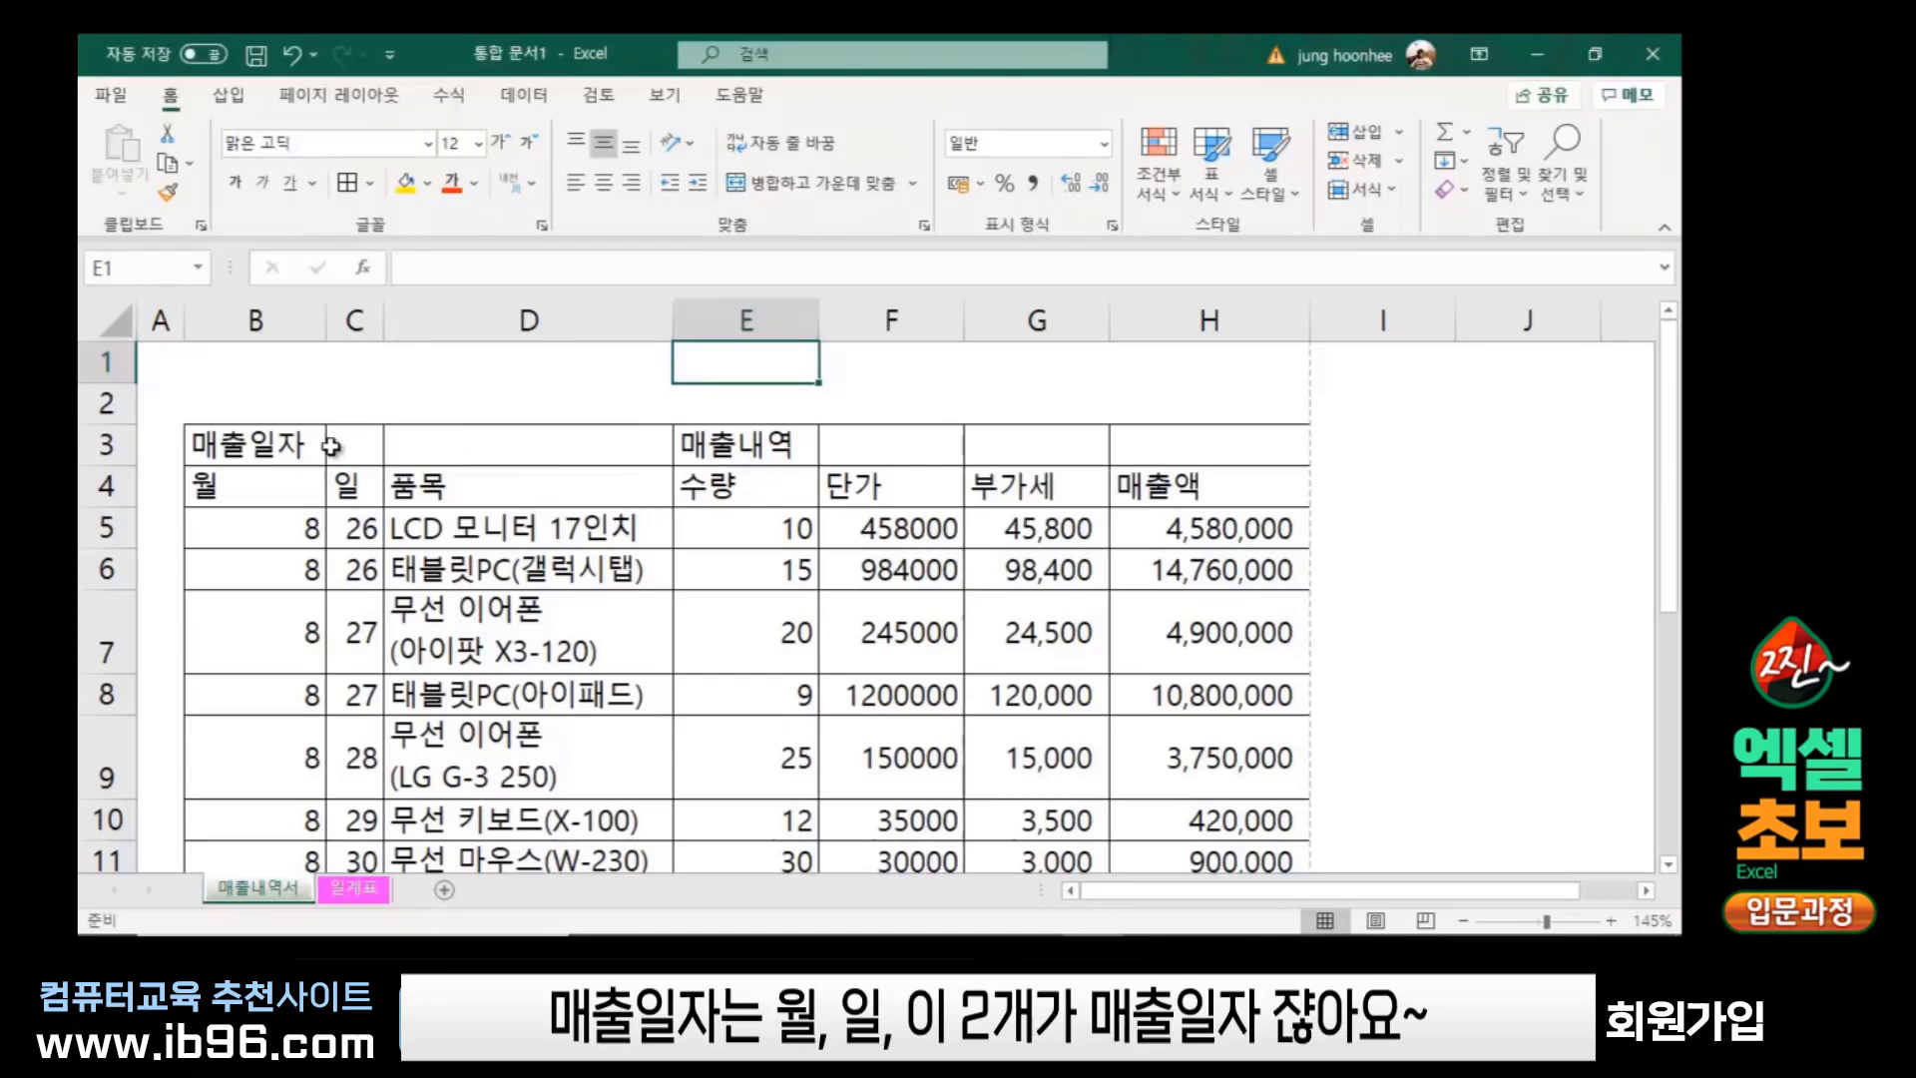
# Select B3:C3 and apply Merge & Center to the 매출일자 header
pyautogui.click(268, 496)
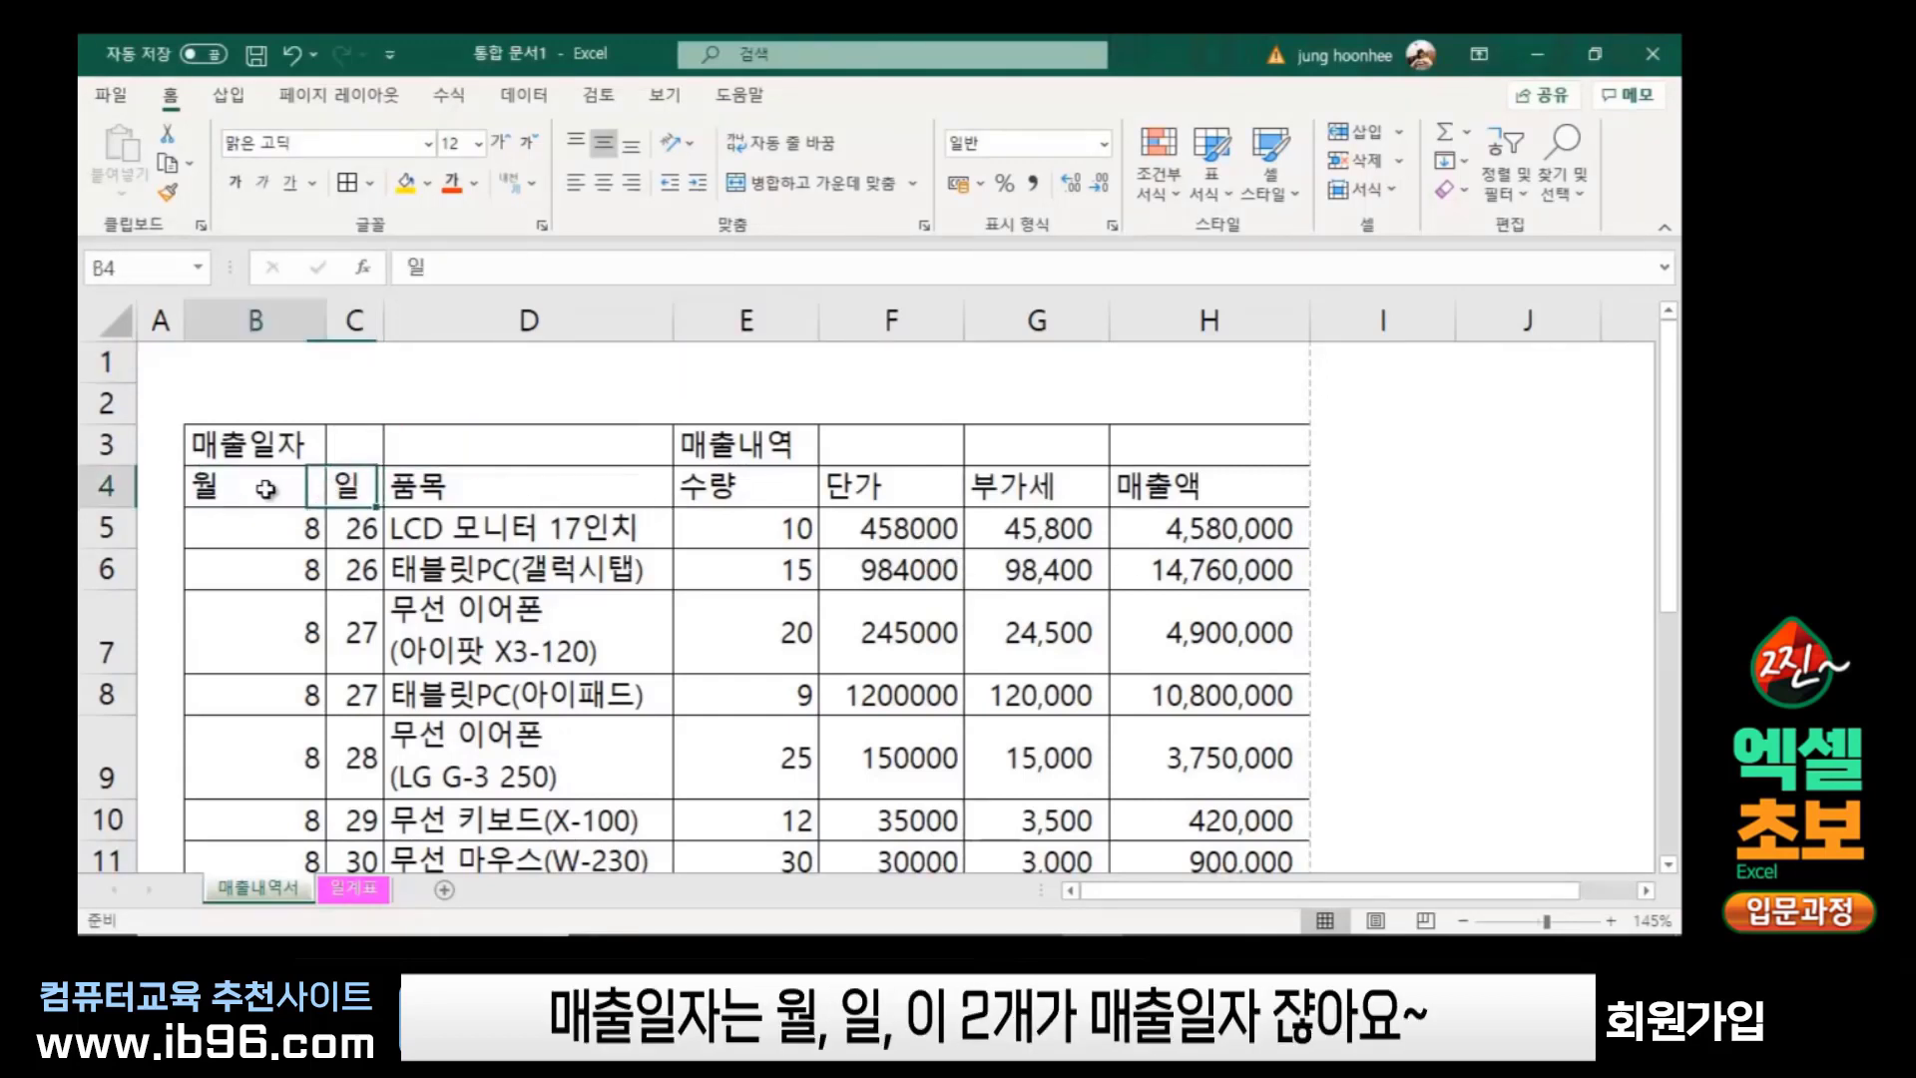
pyautogui.click(372, 488)
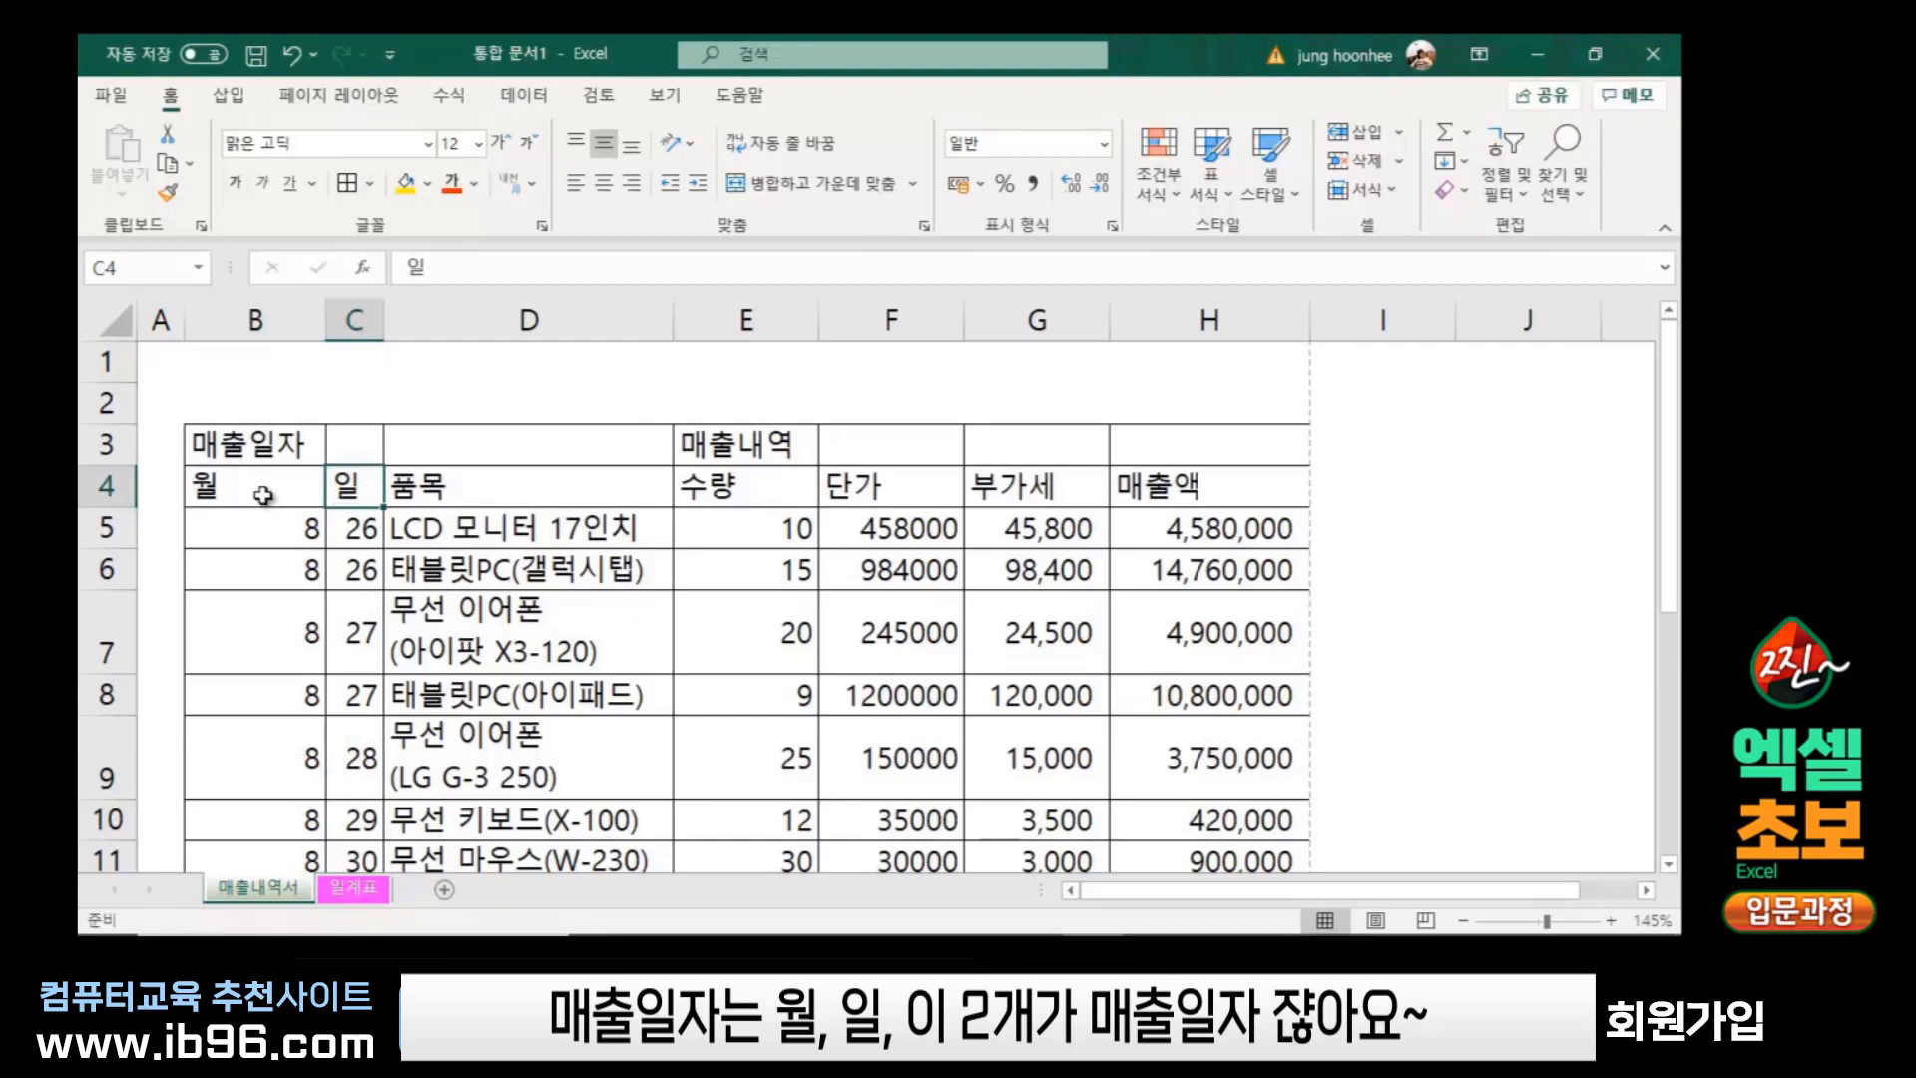
pyautogui.click(232, 442)
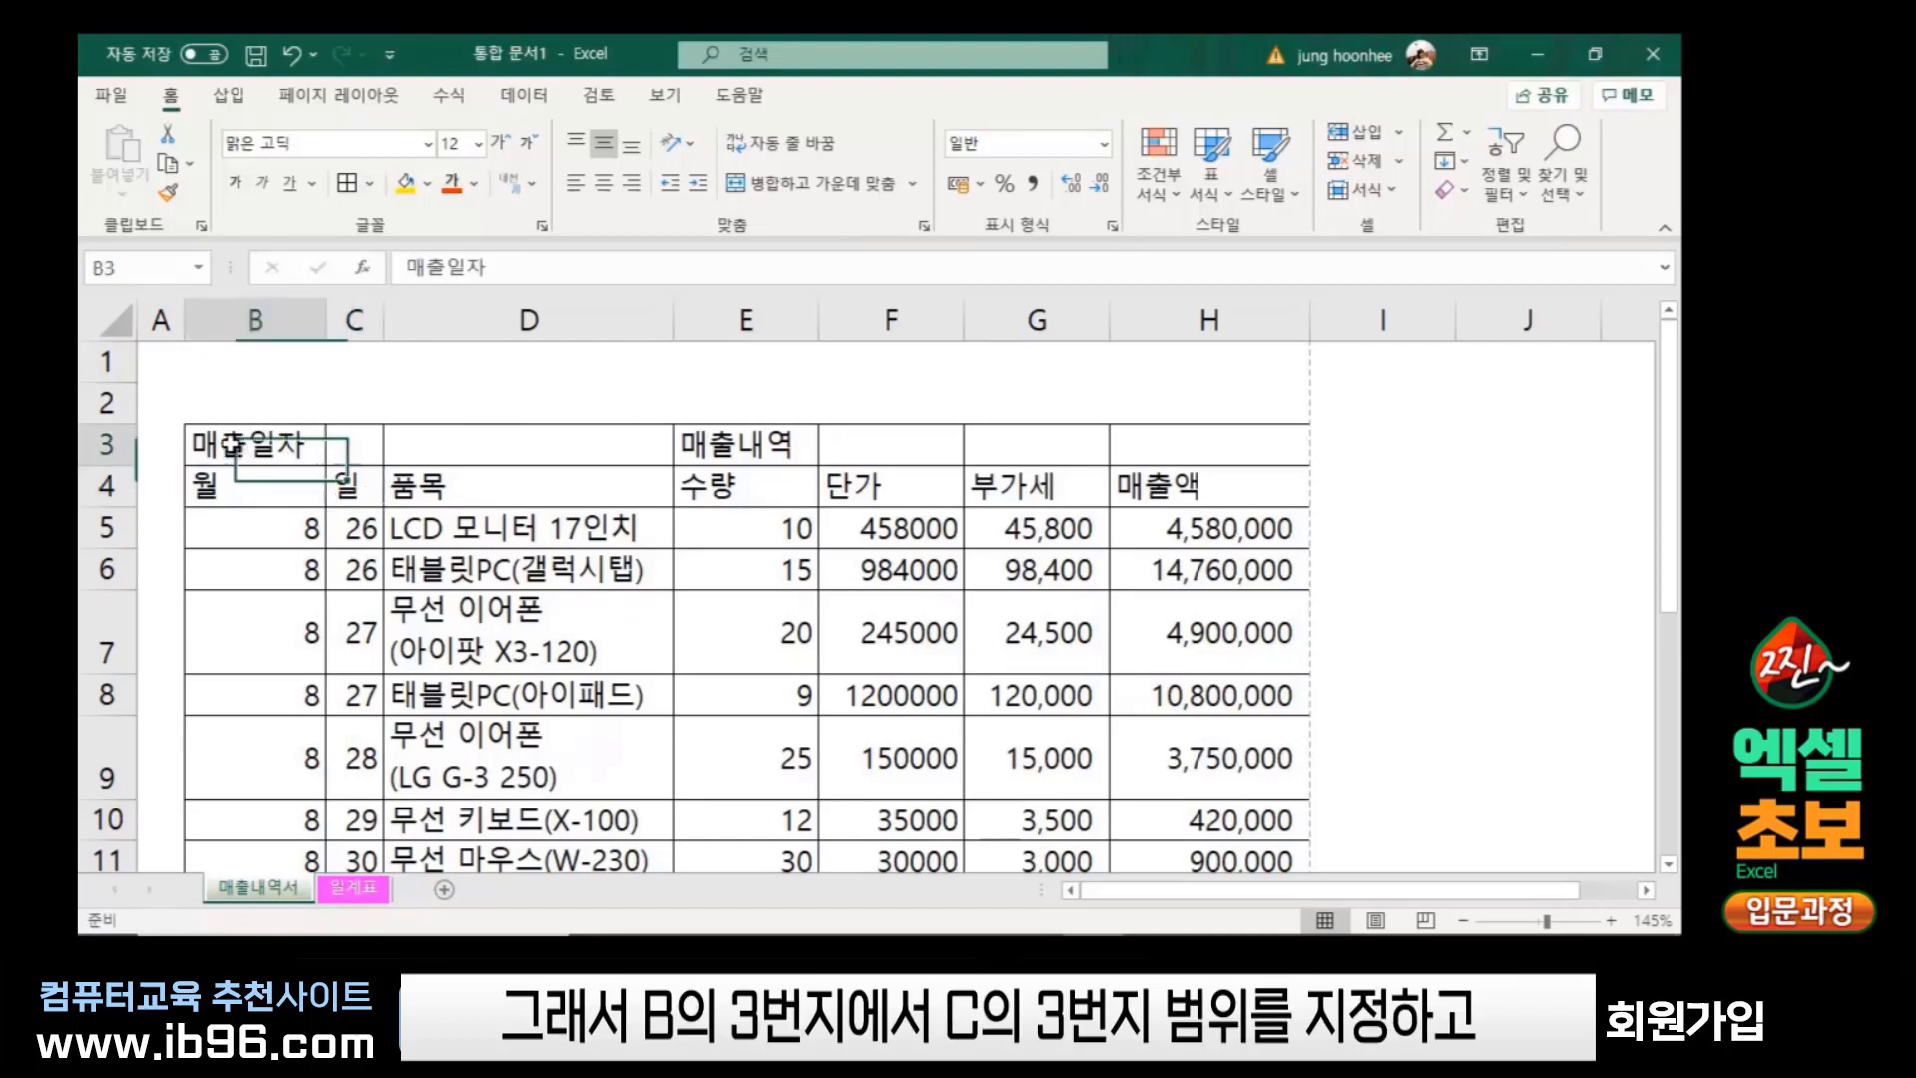
pyautogui.moveTo(231, 445); pyautogui.dragTo(348, 447)
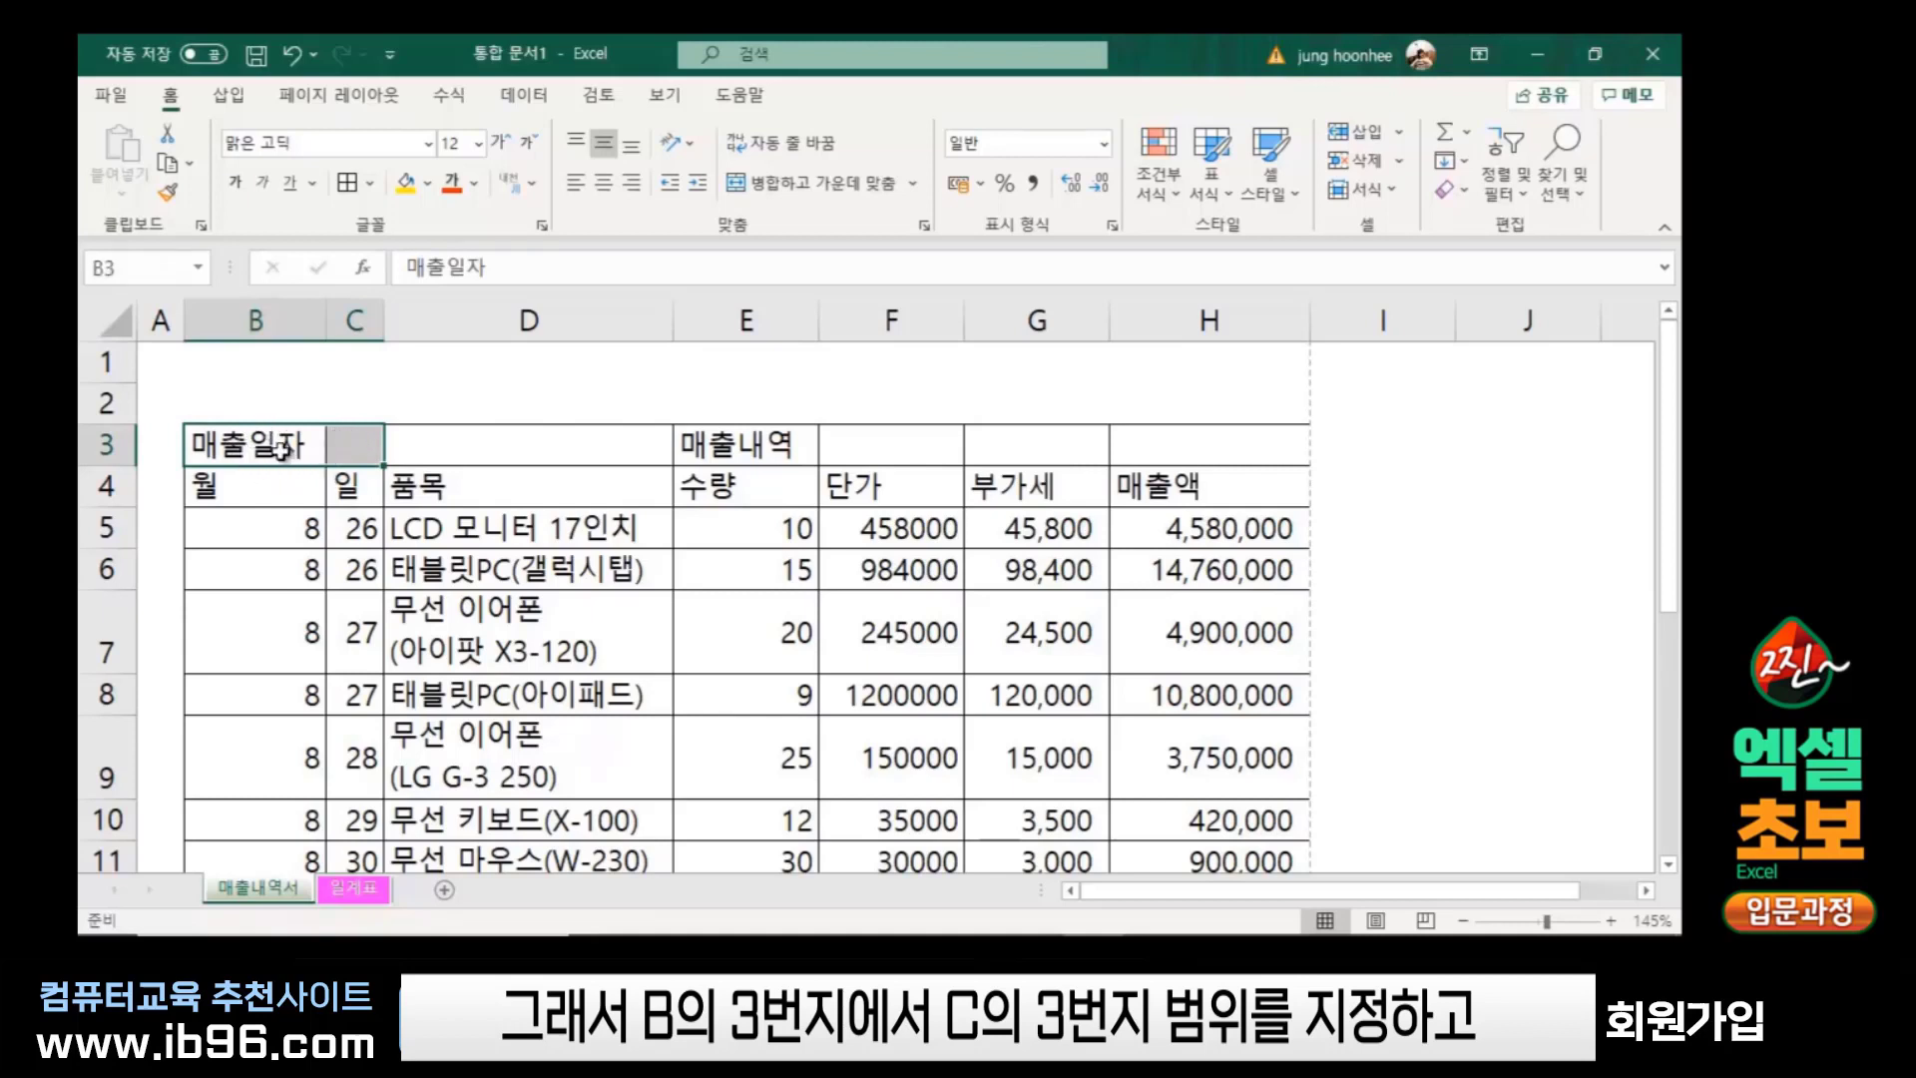
pyautogui.moveTo(283, 445); pyautogui.dragTo(359, 445)
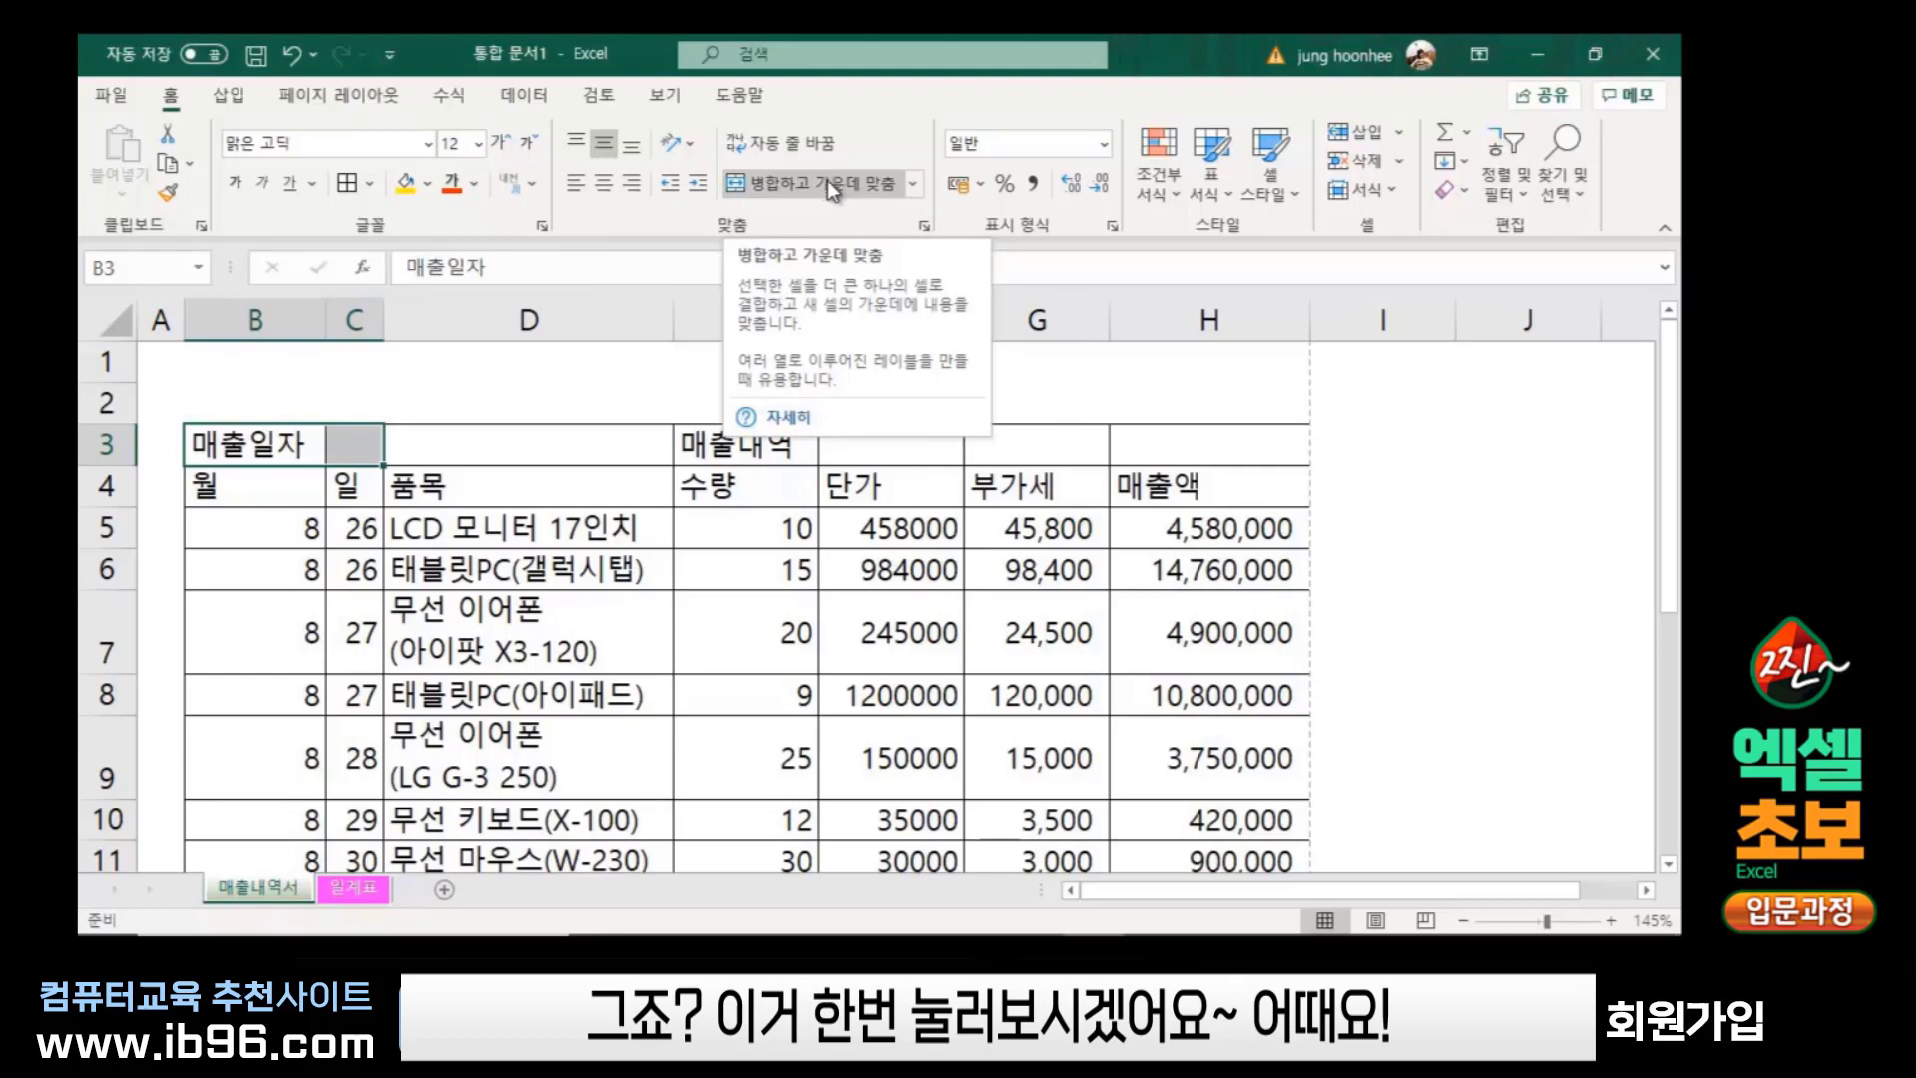
pyautogui.click(829, 180)
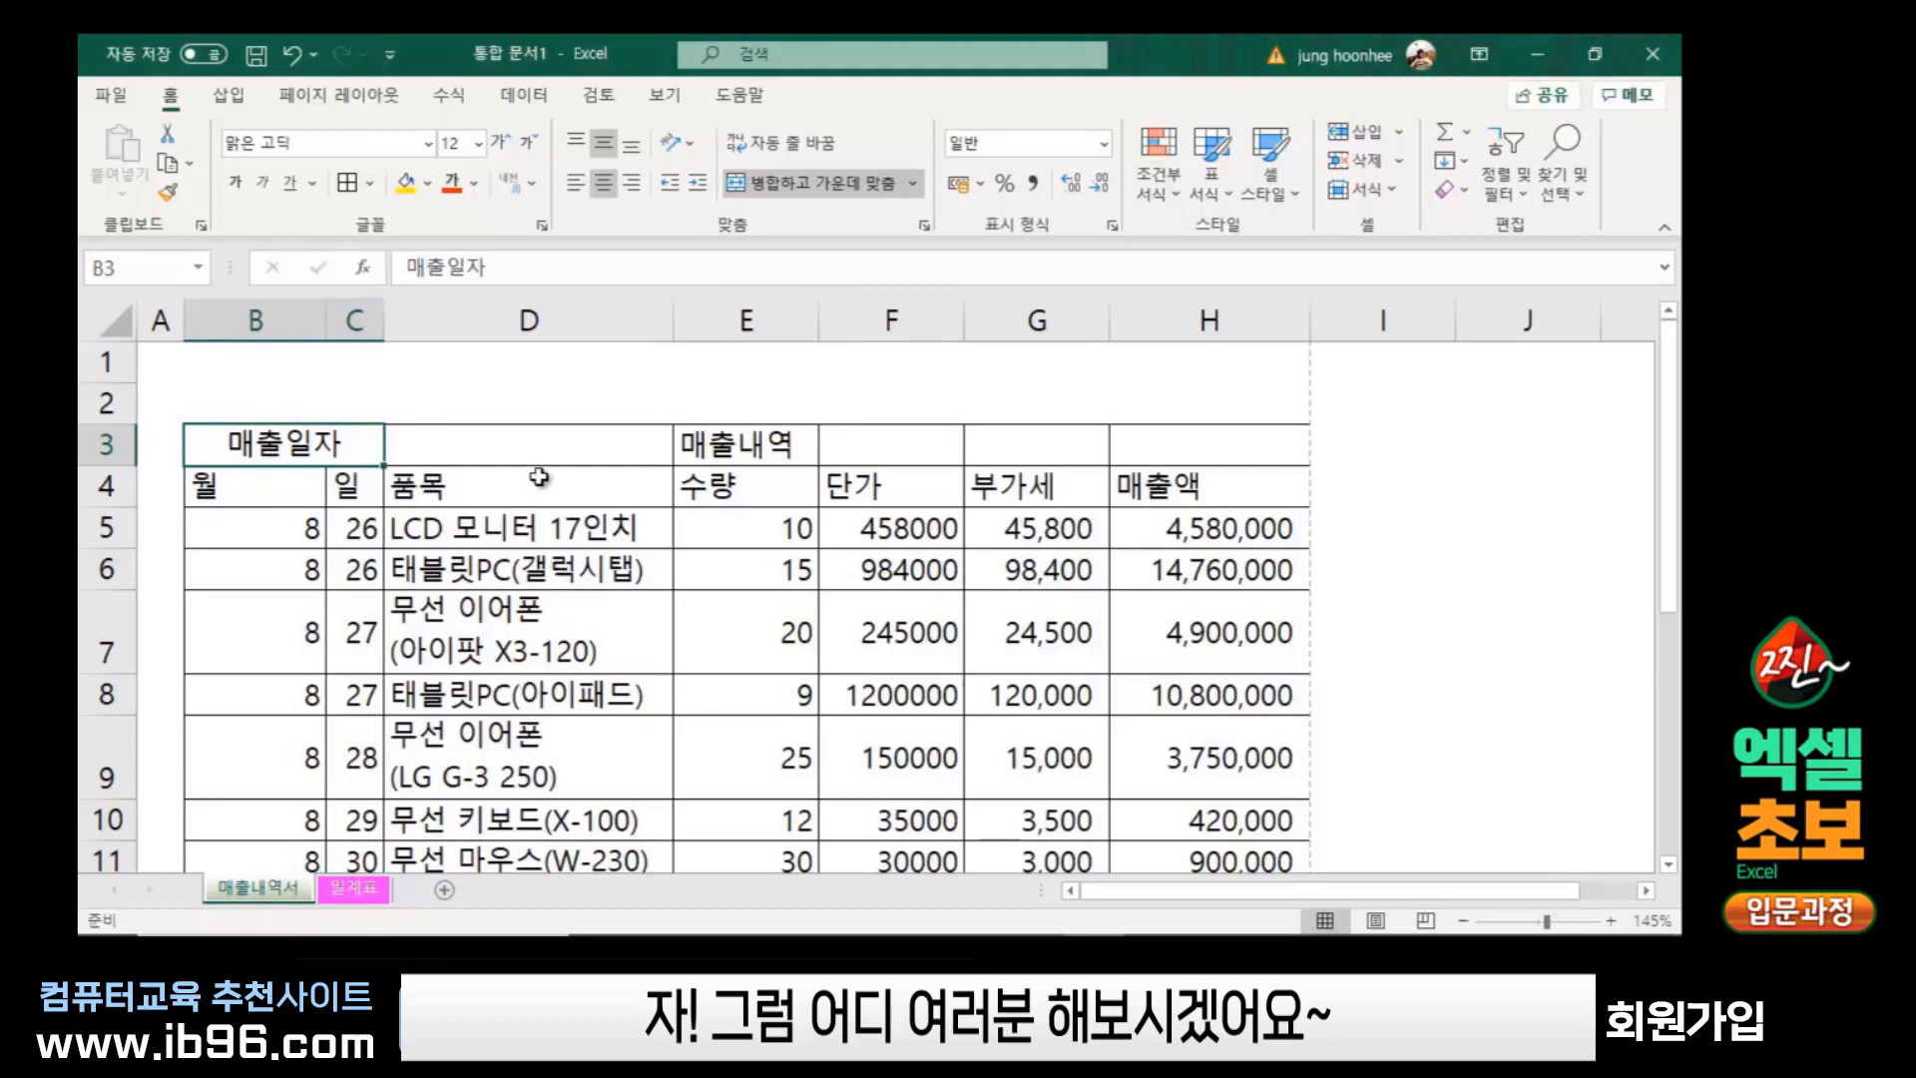
# Merge and center D3:D4 for the 품목 header
pyautogui.click(516, 455)
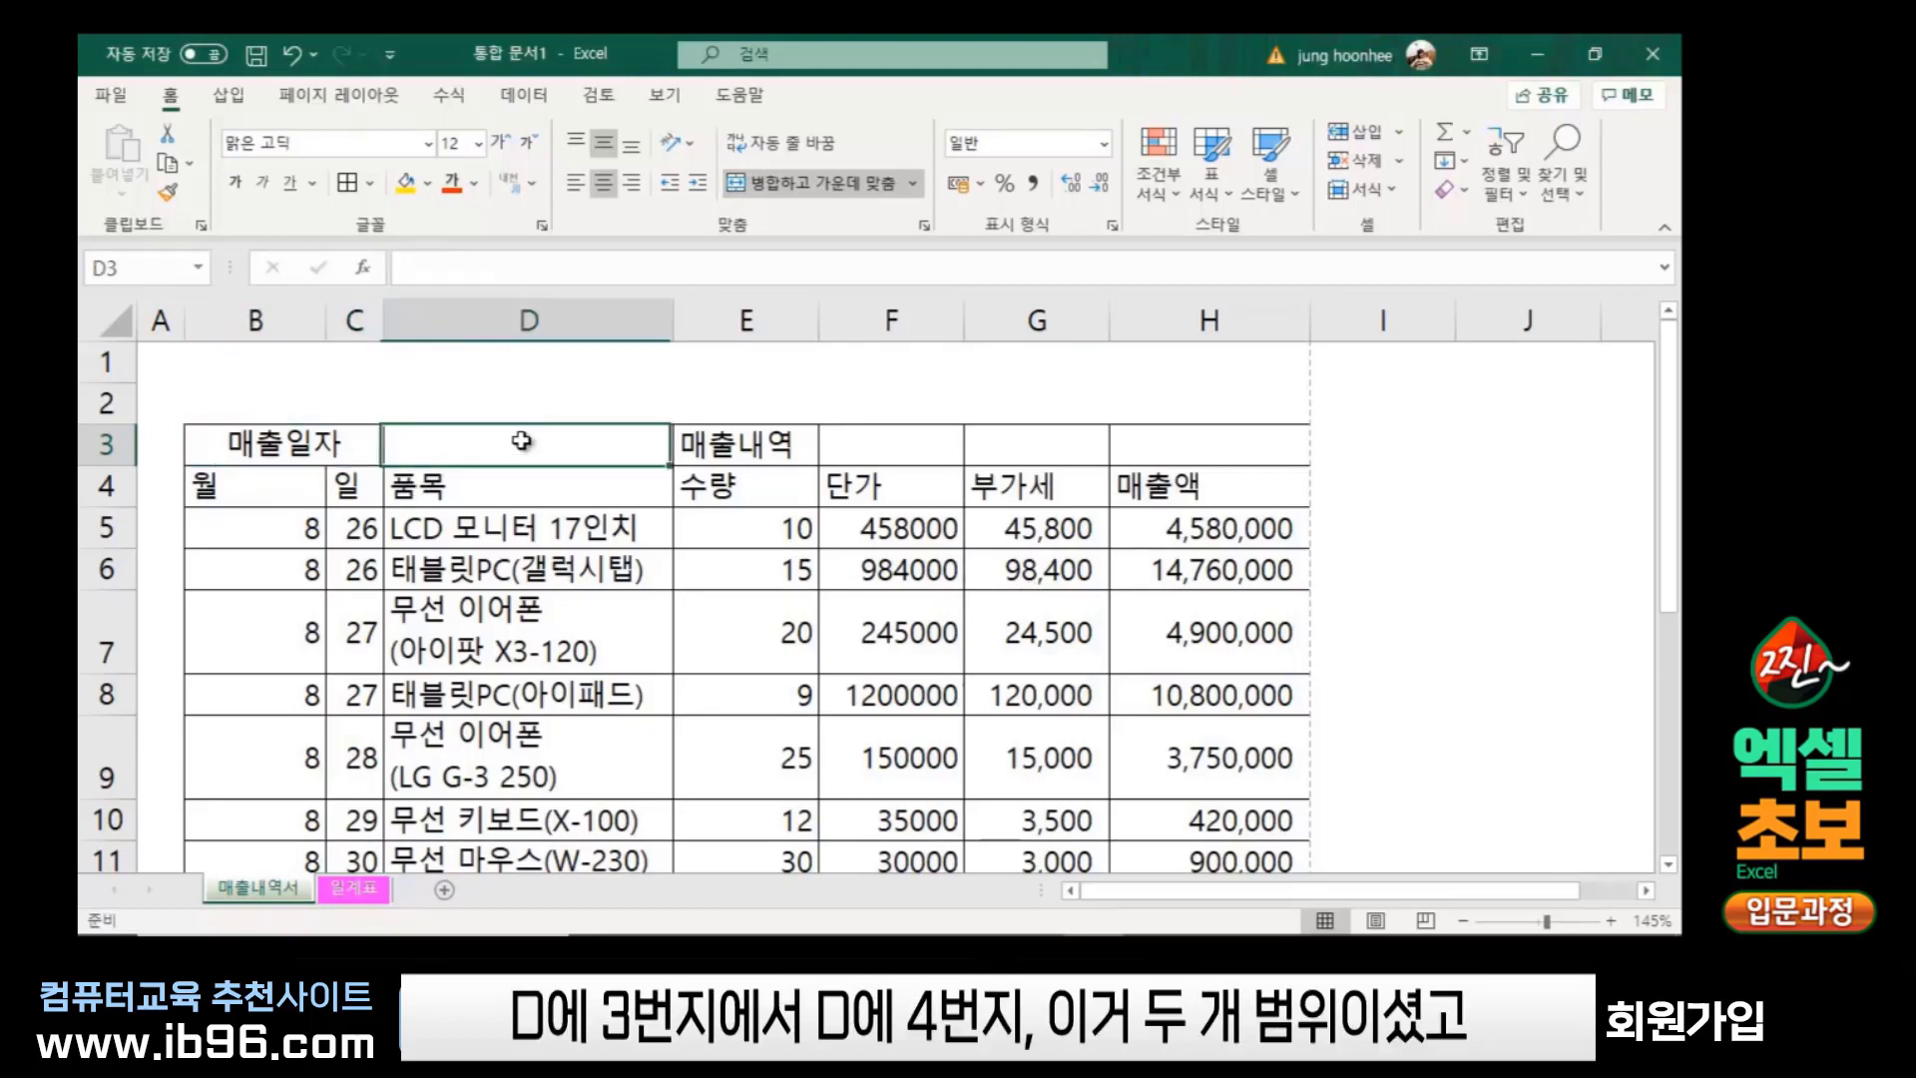
pyautogui.moveTo(521, 440); pyautogui.dragTo(515, 494)
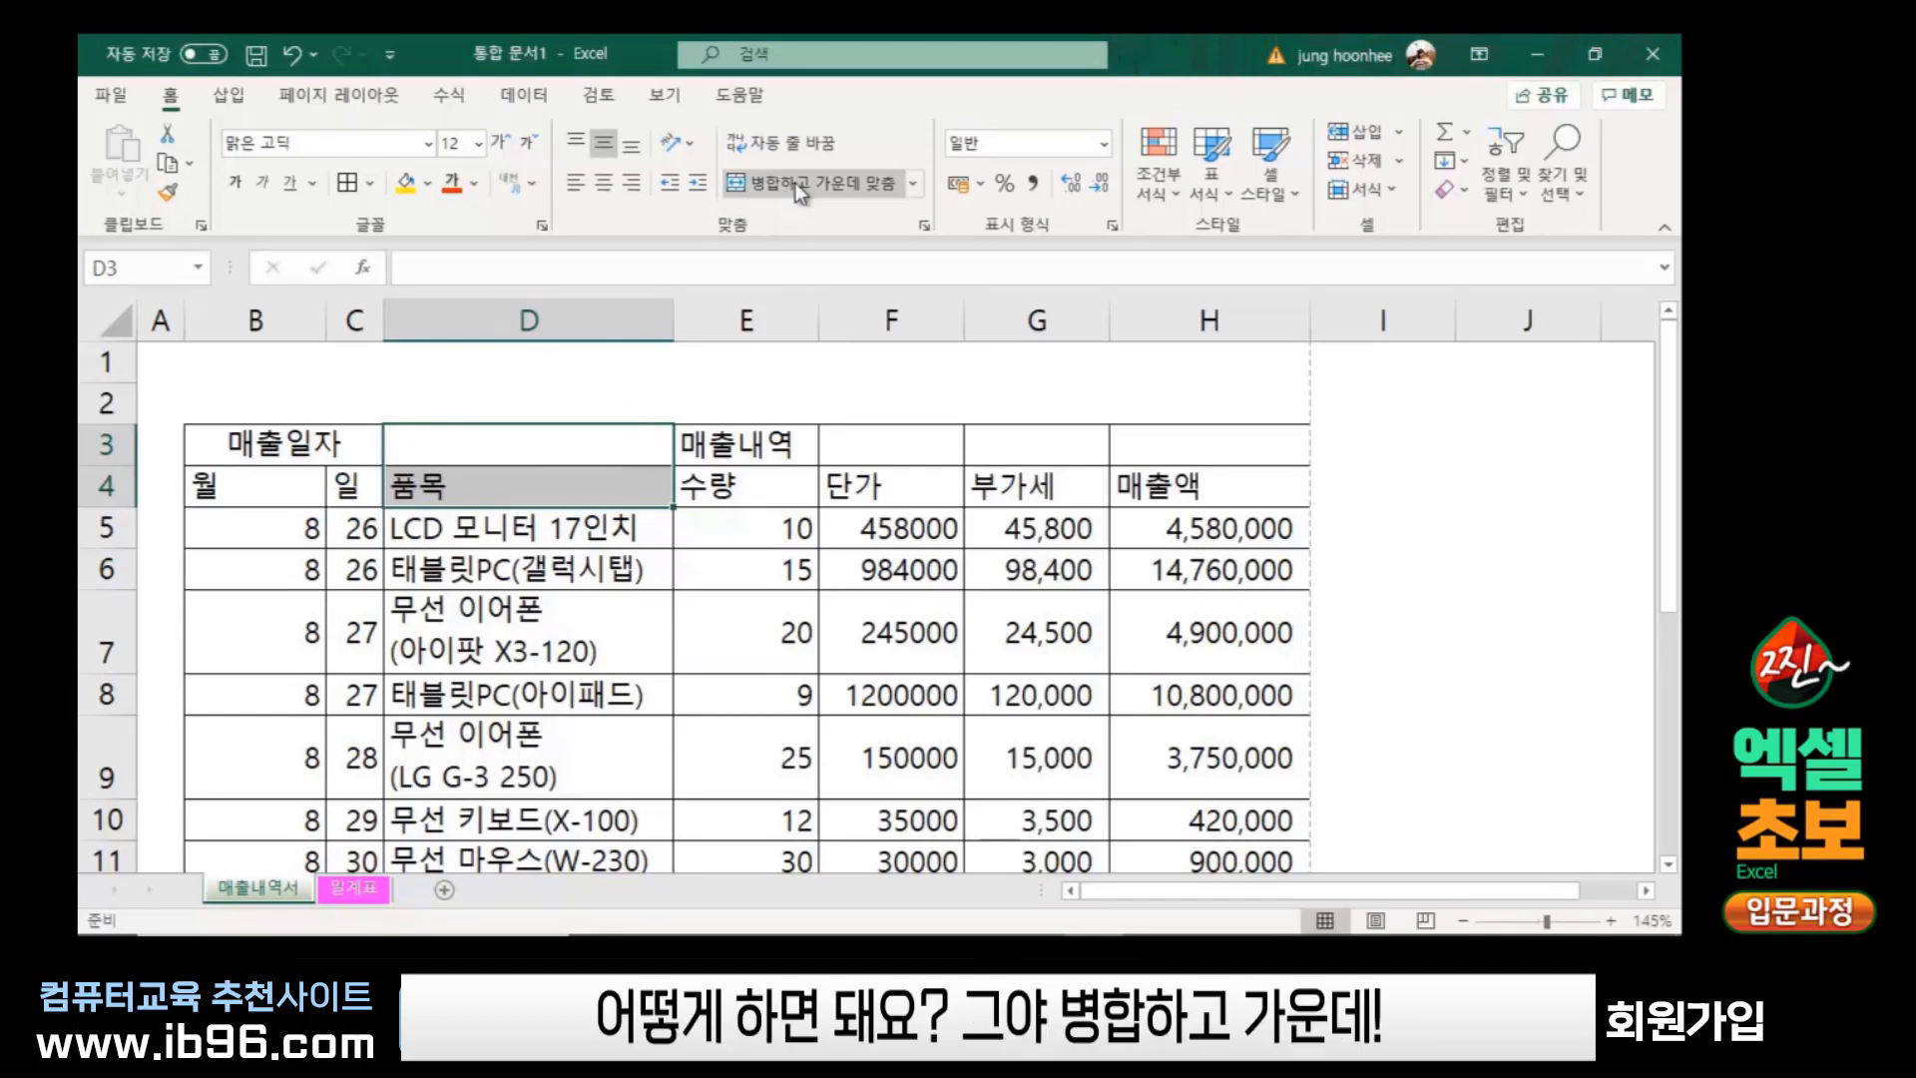
pyautogui.click(824, 183)
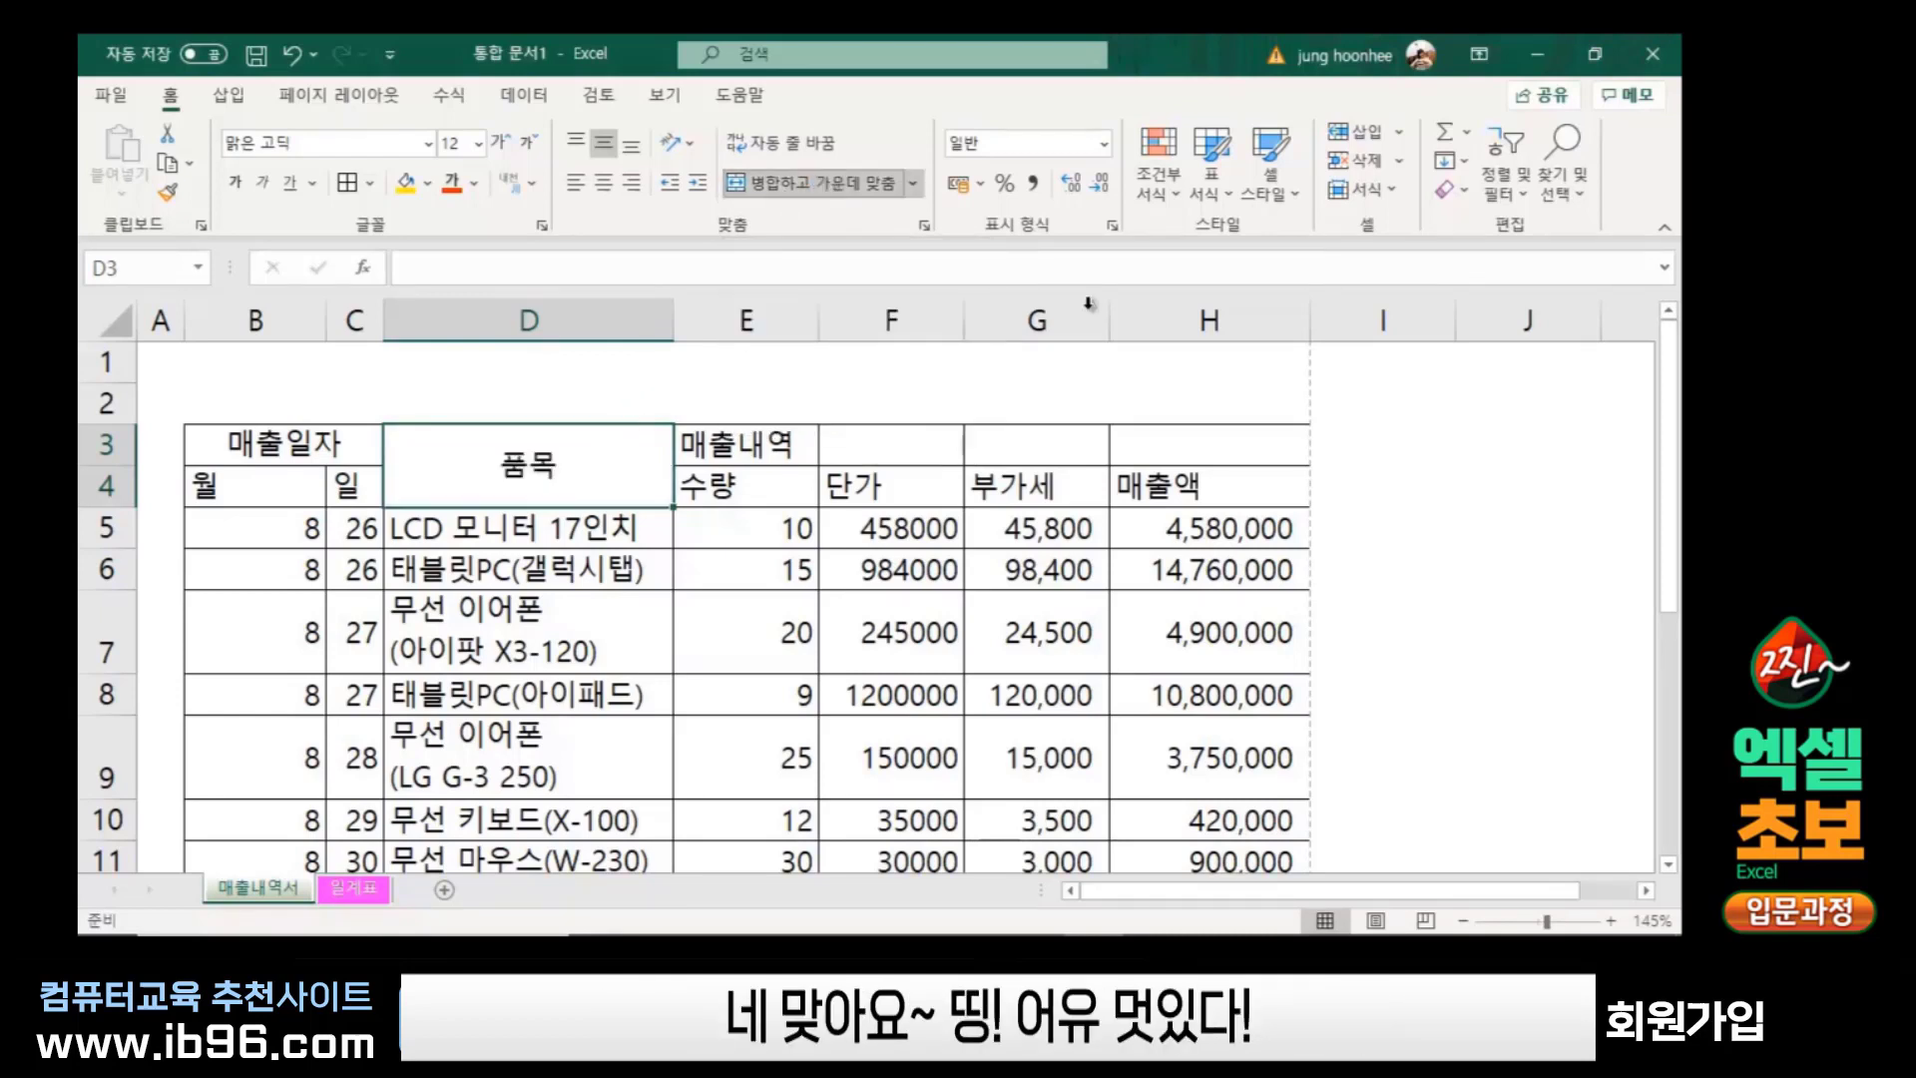
pyautogui.click(609, 651)
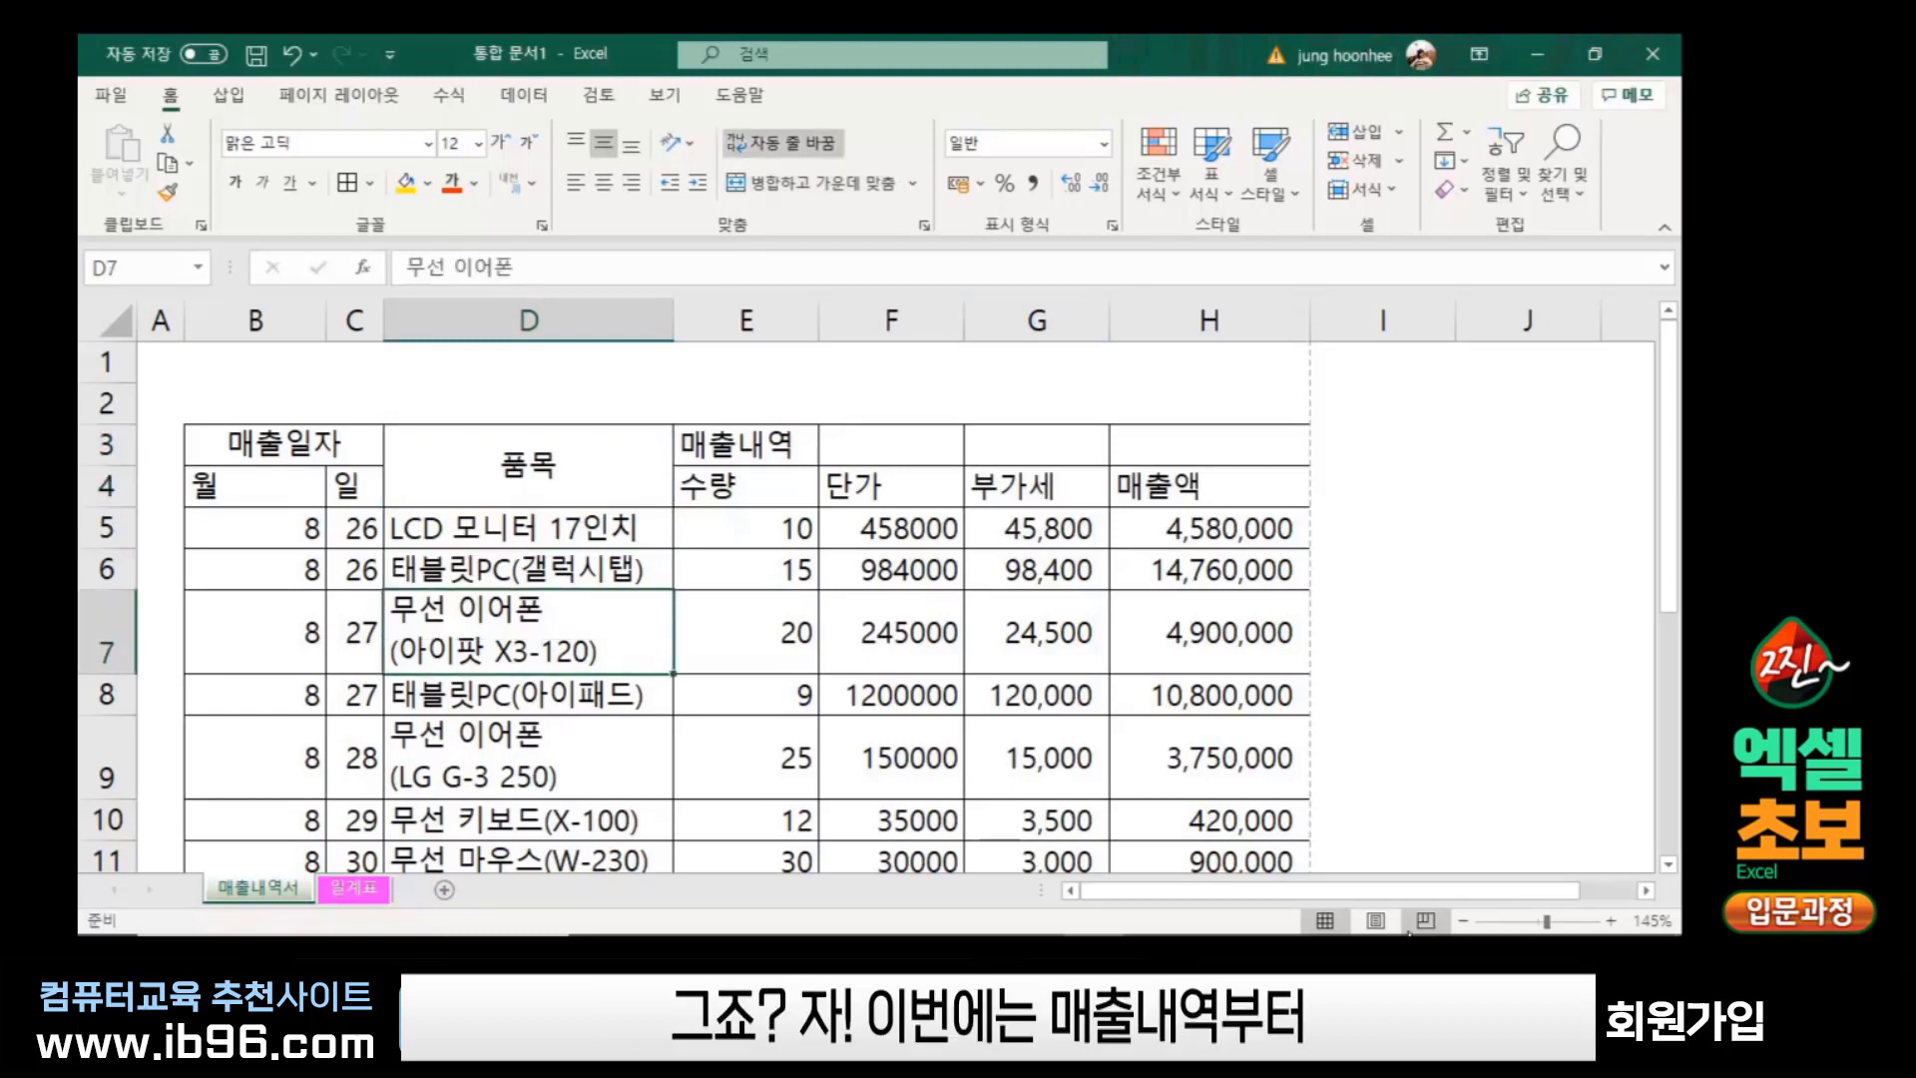
# Merge and center E3:H3 for the 매출내역 header
pyautogui.click(723, 445)
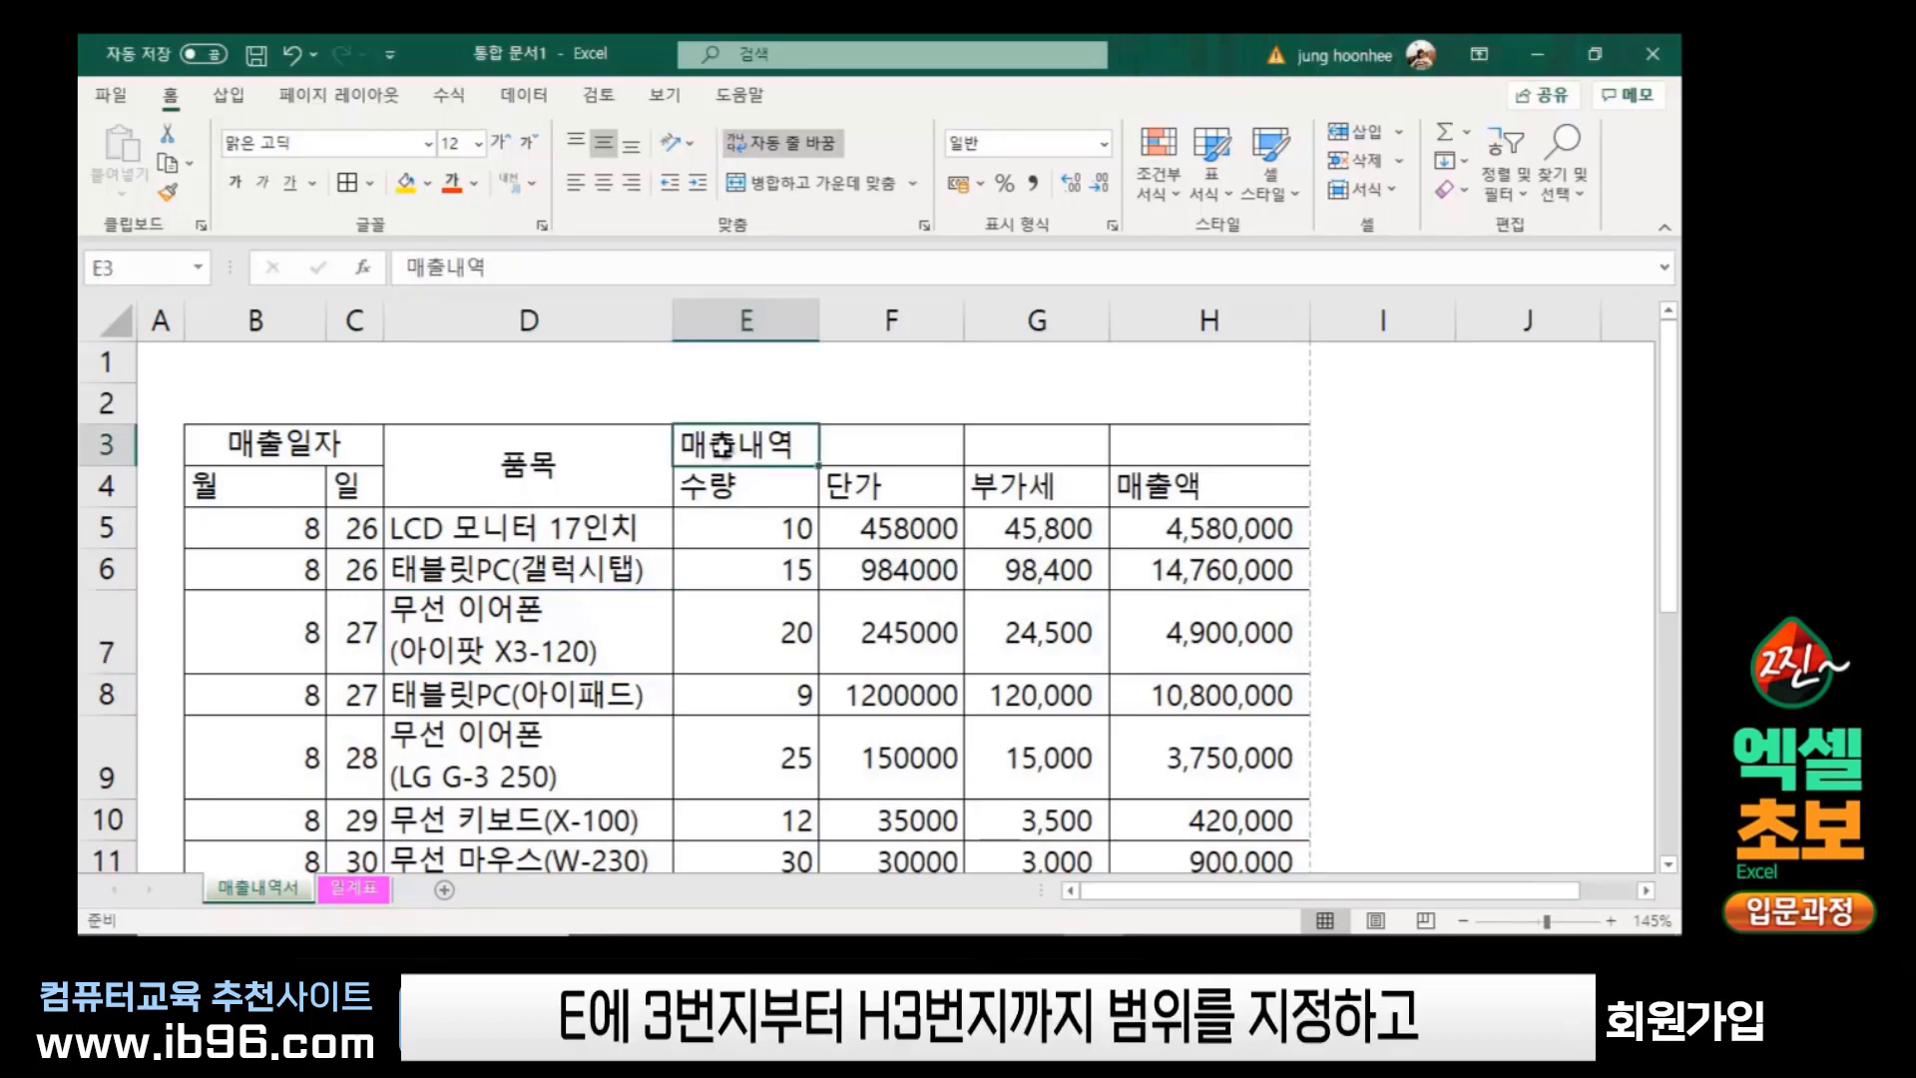
pyautogui.moveTo(722, 445); pyautogui.dragTo(1200, 443)
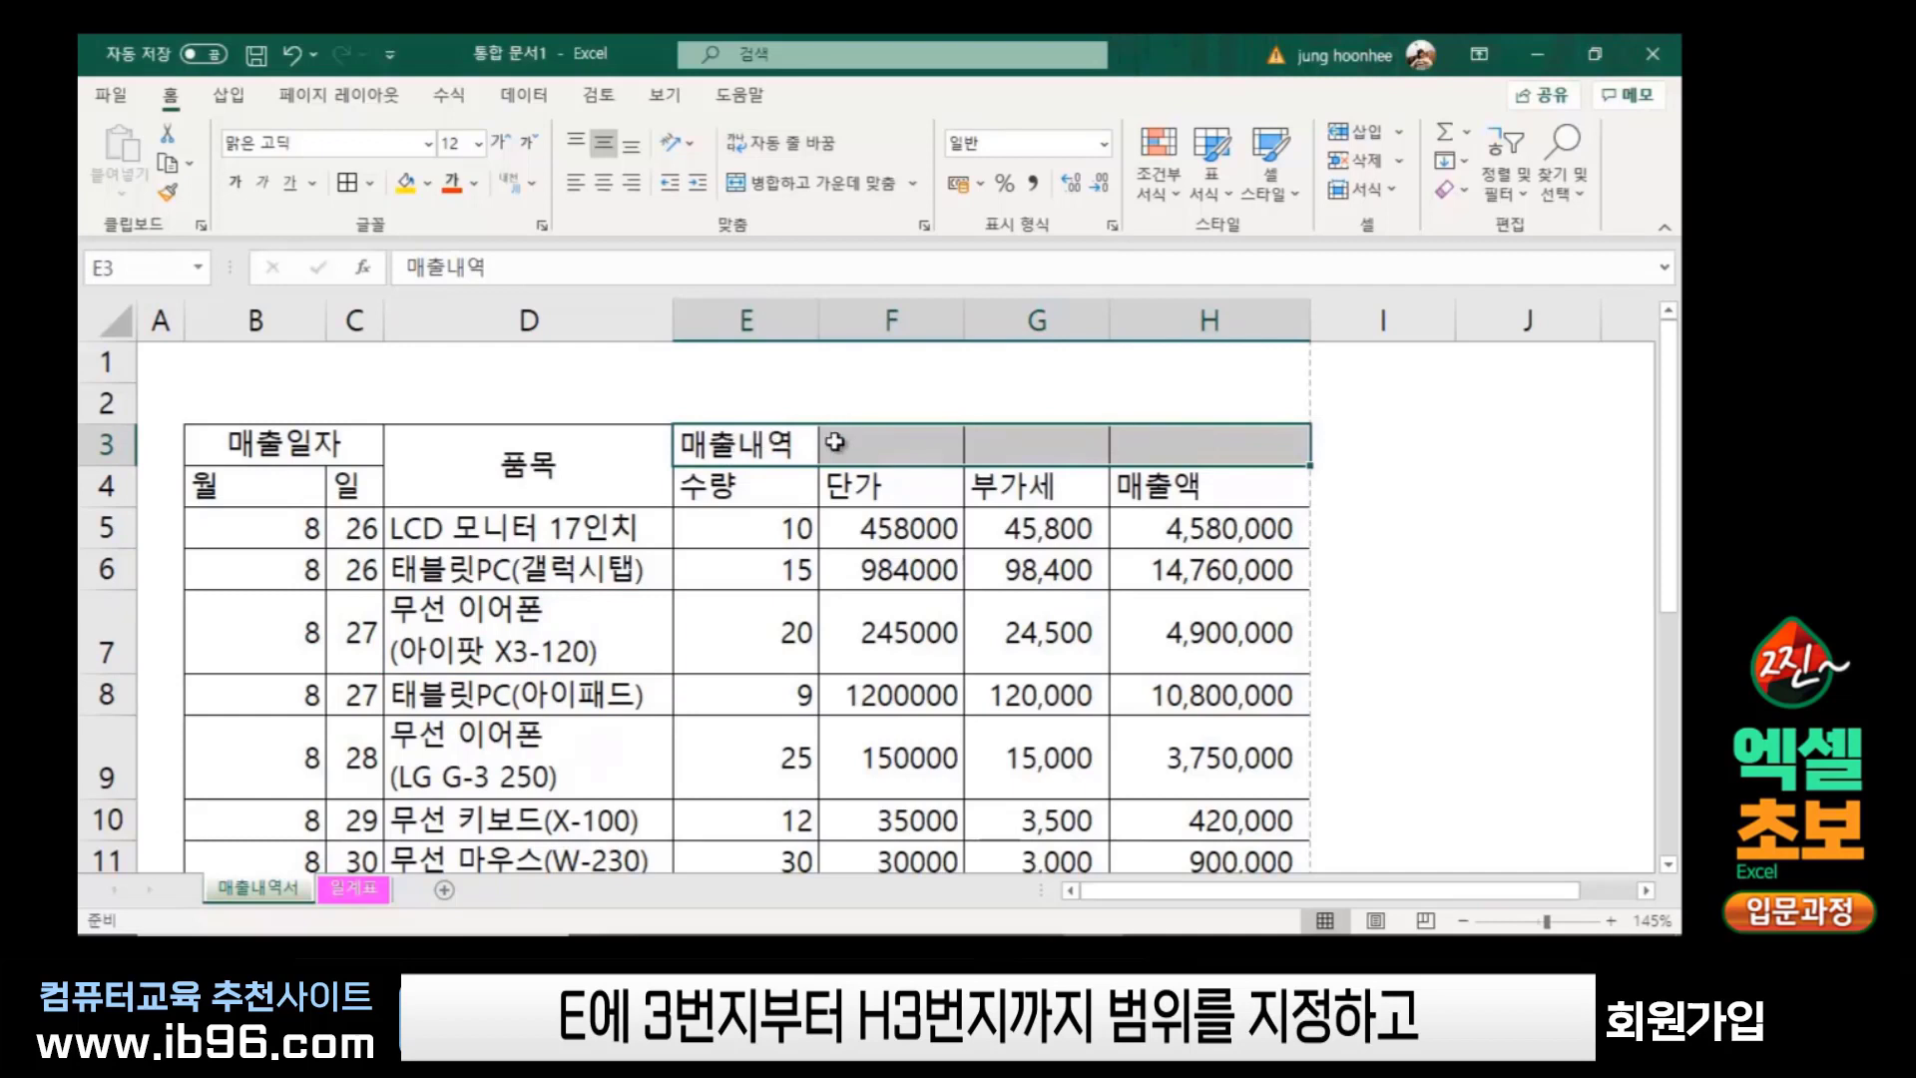
pyautogui.click(823, 184)
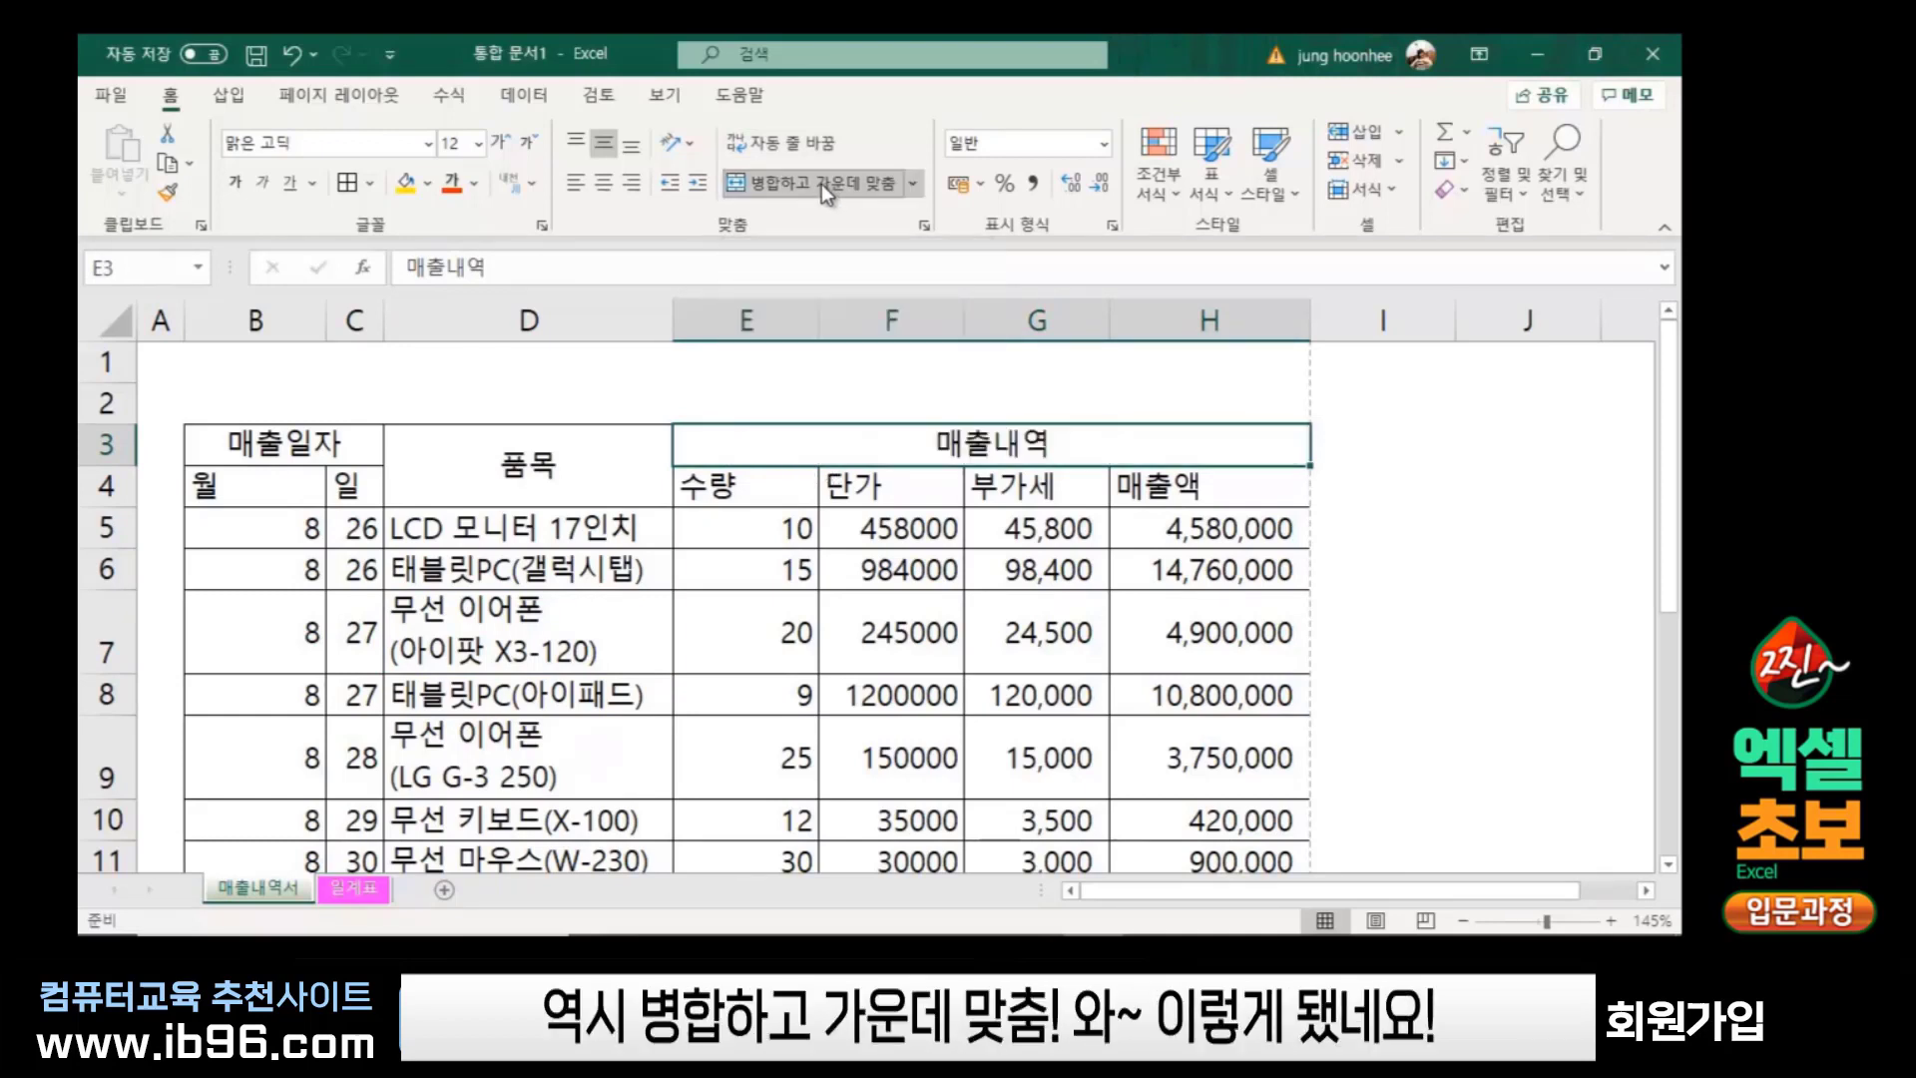
pyautogui.click(776, 514)
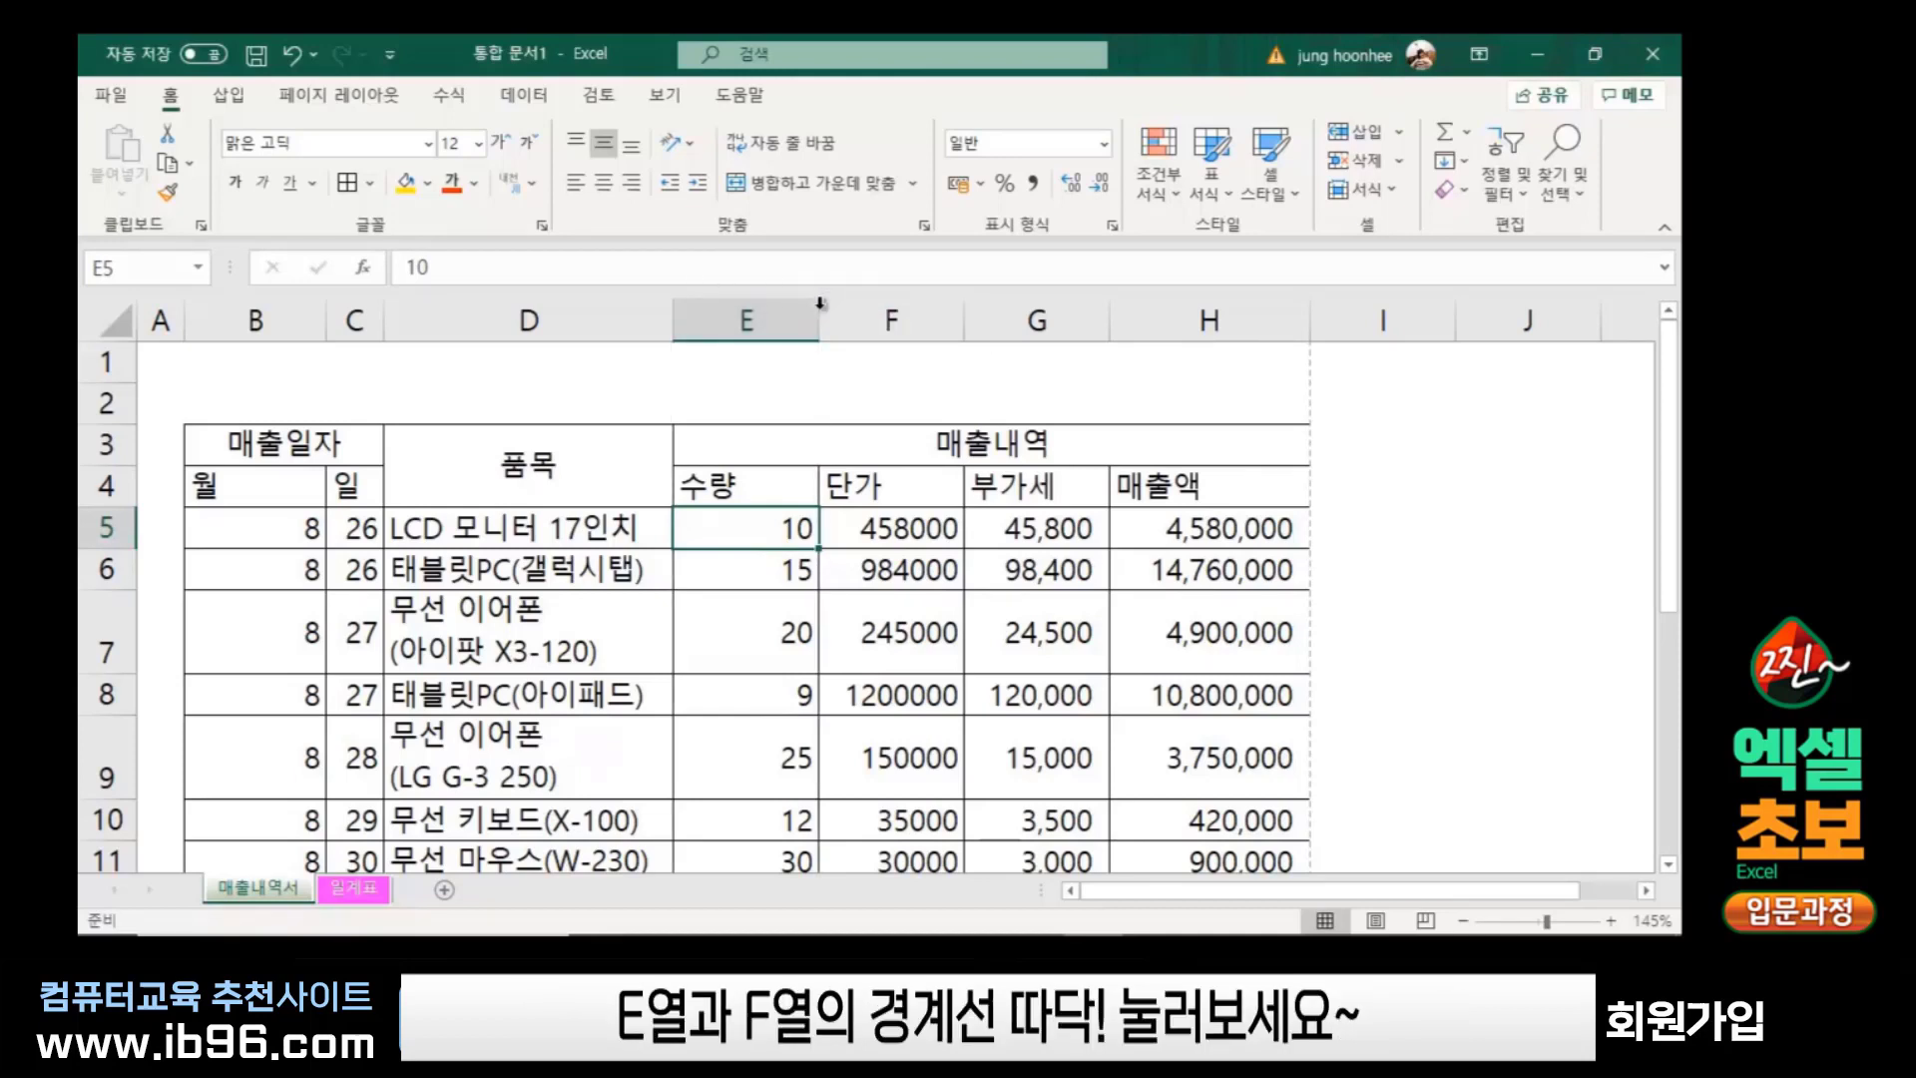
# AutoFit column E to its quantities and narrow column B to the month values
pyautogui.doubleClick(818, 310)
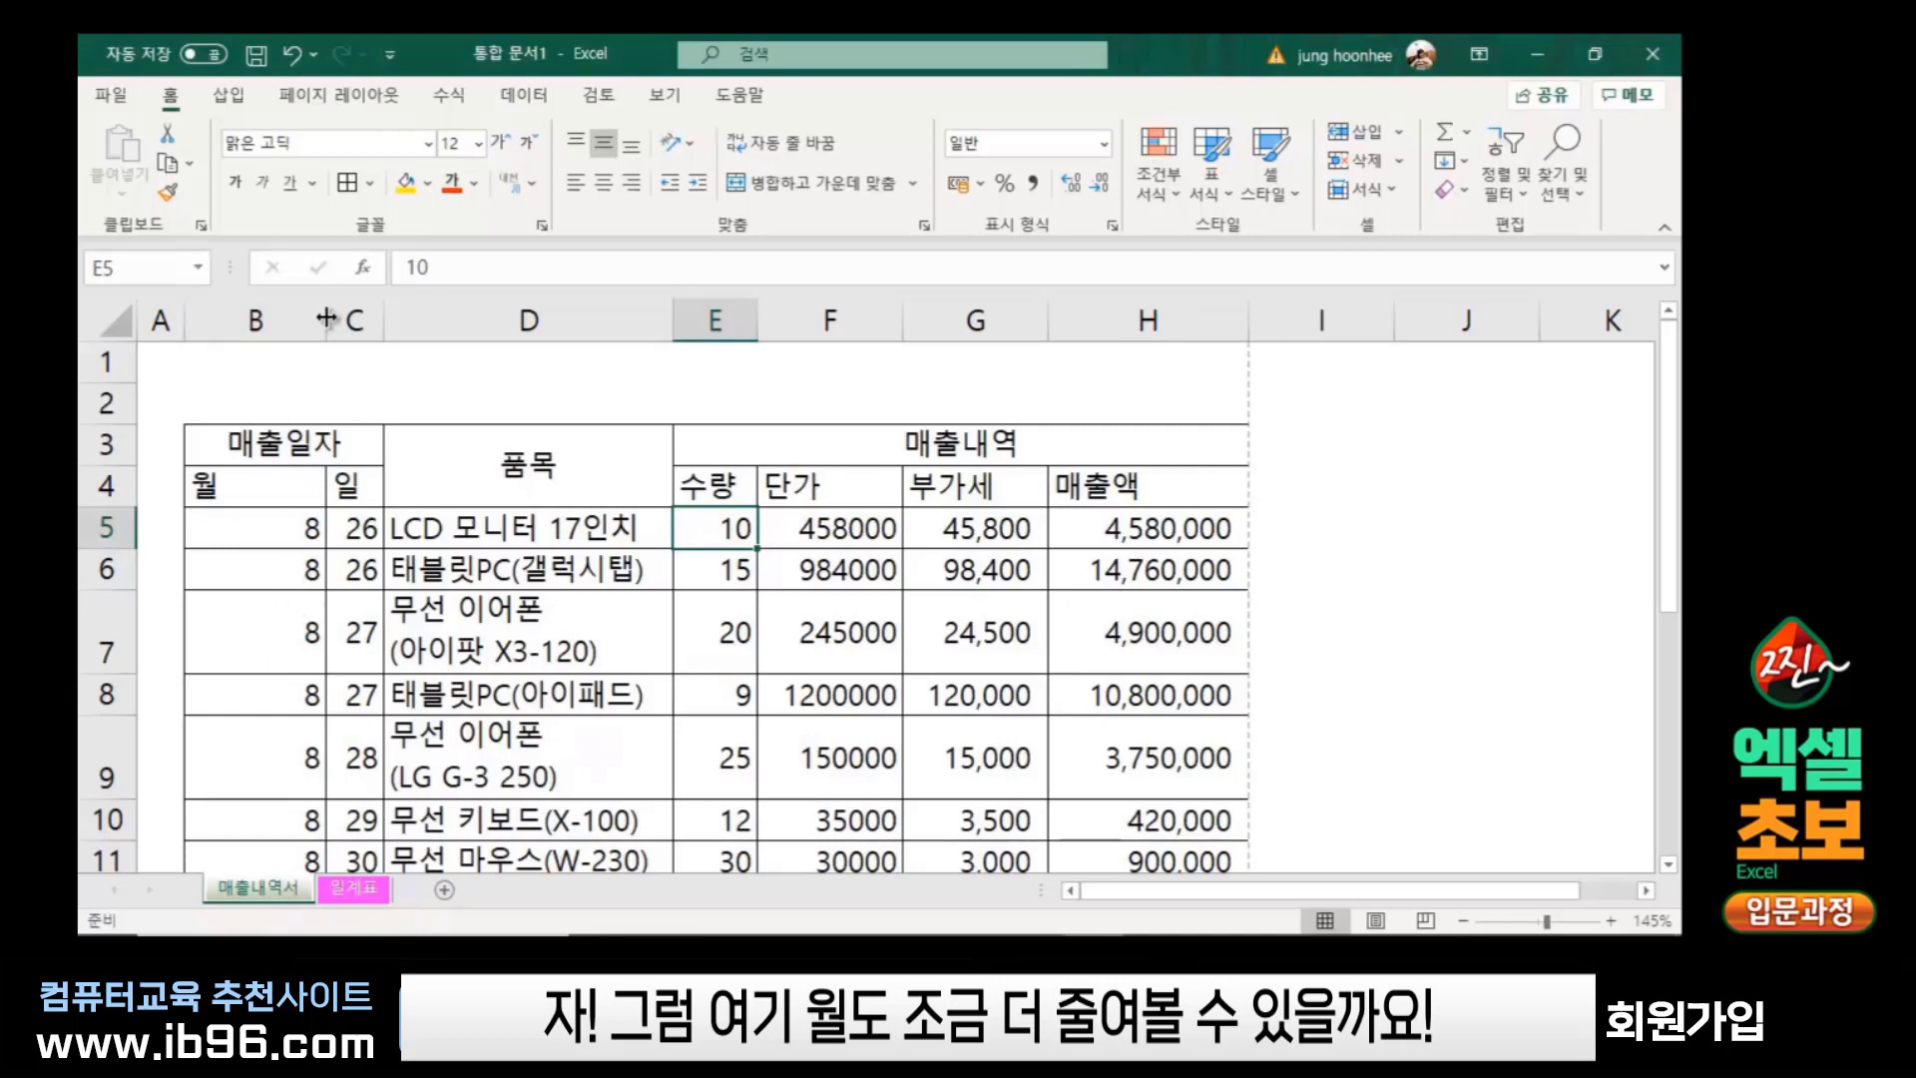
pyautogui.moveTo(325, 318); pyautogui.dragTo(239, 317)
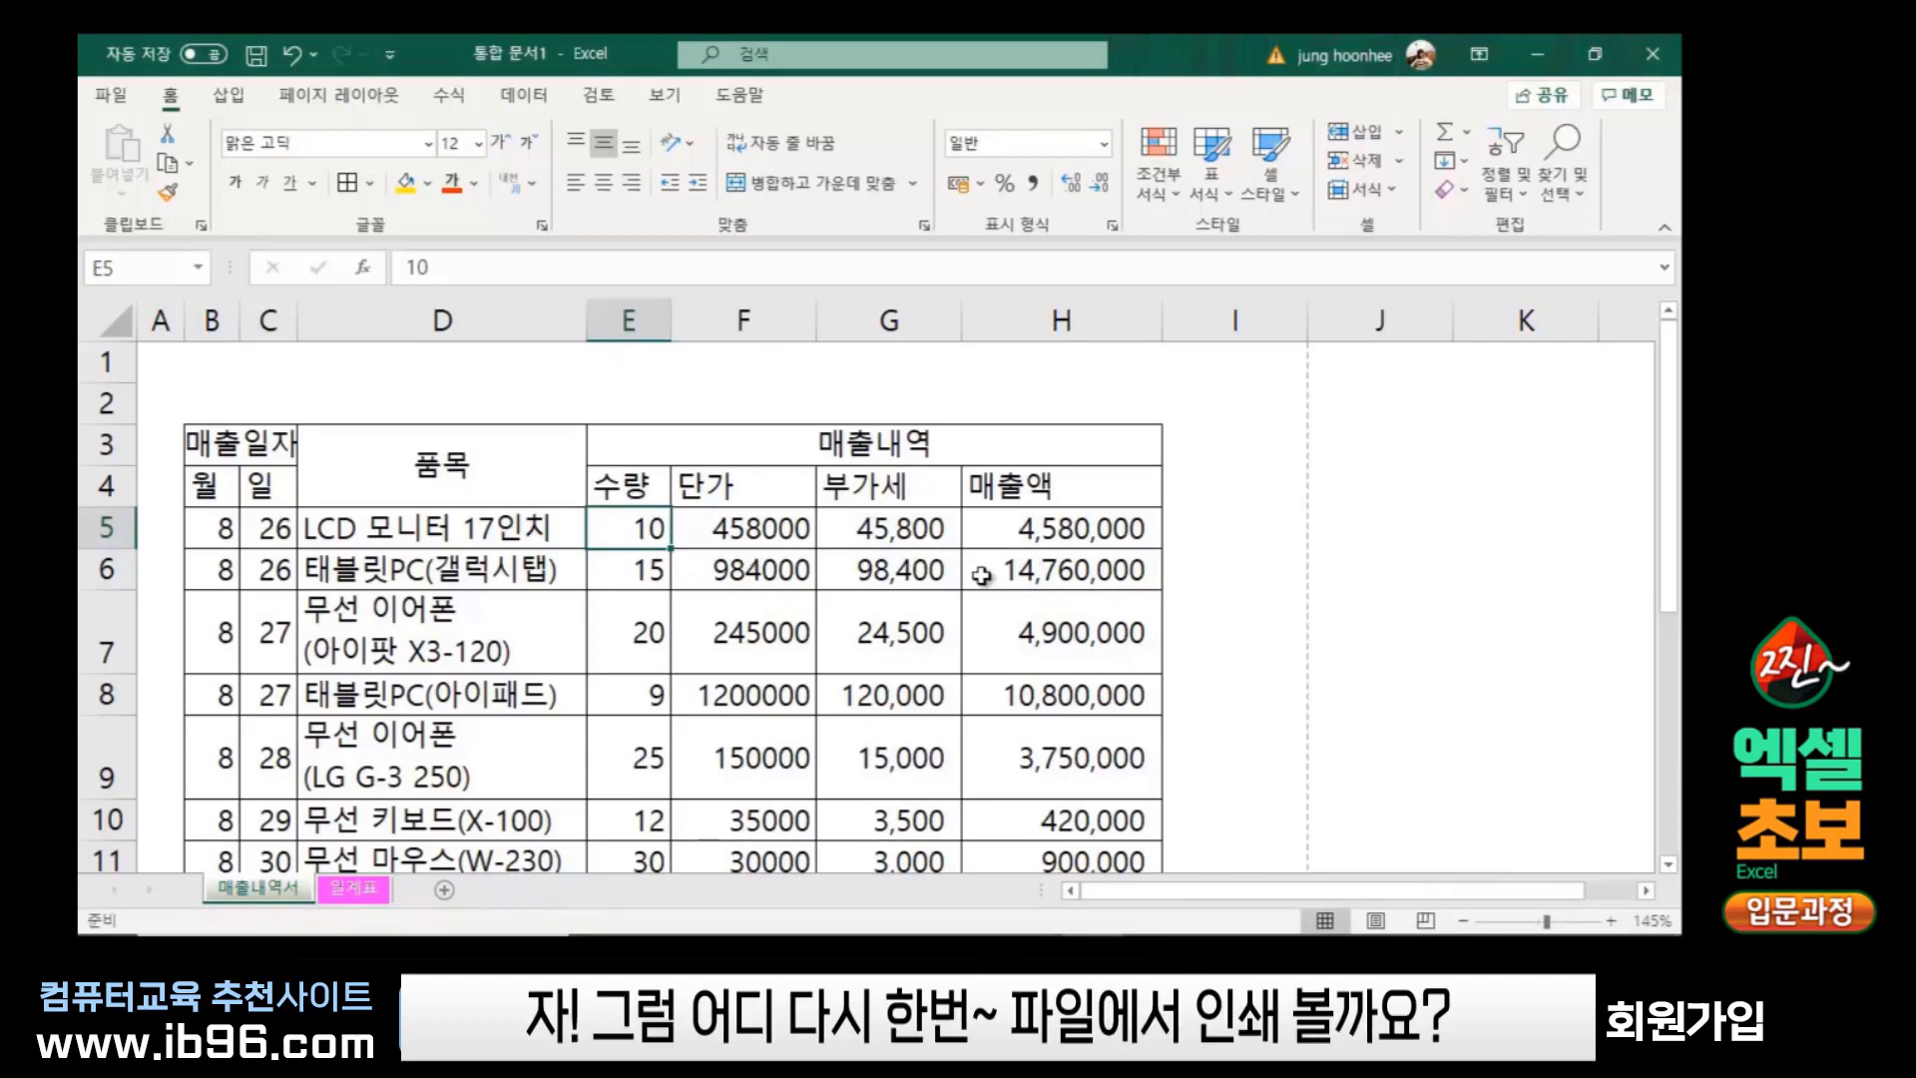
# Preview the printed layout of the resized, bordered ledger
pyautogui.click(105, 100)
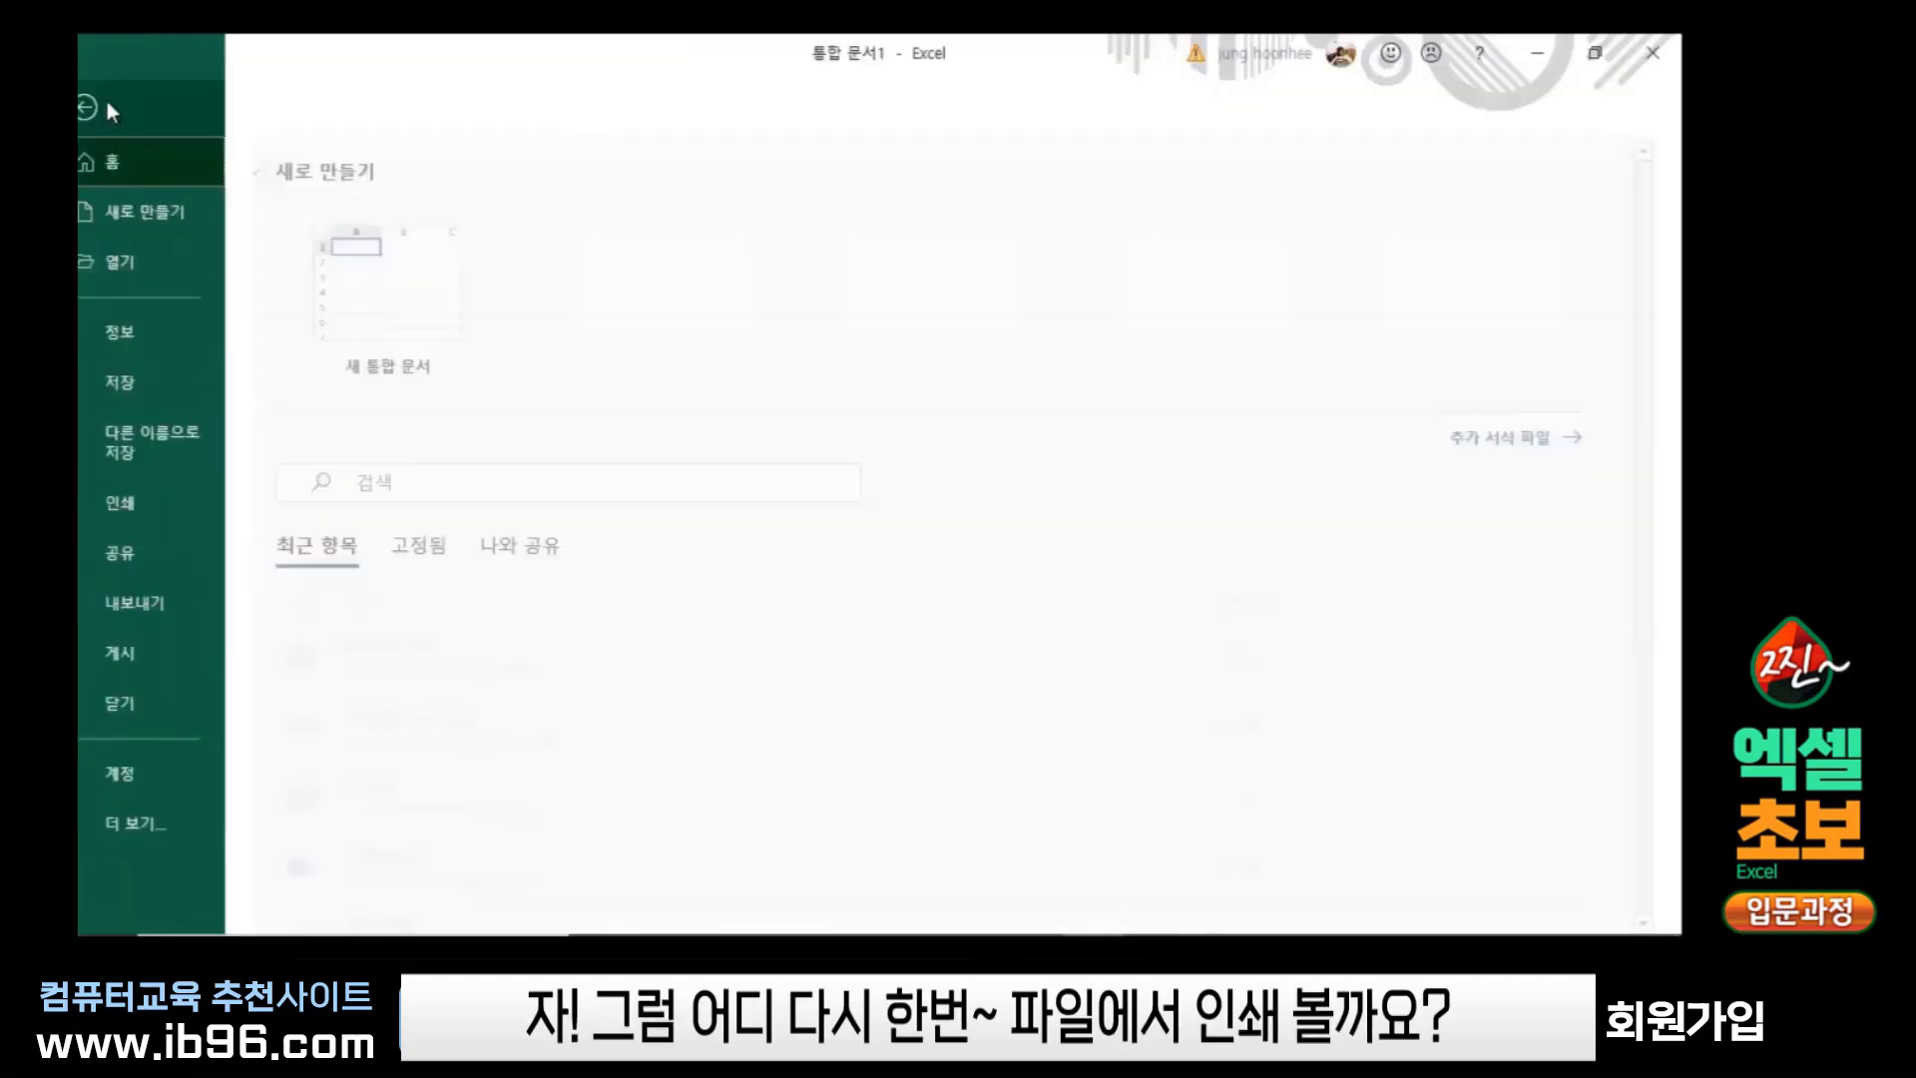
pyautogui.click(163, 503)
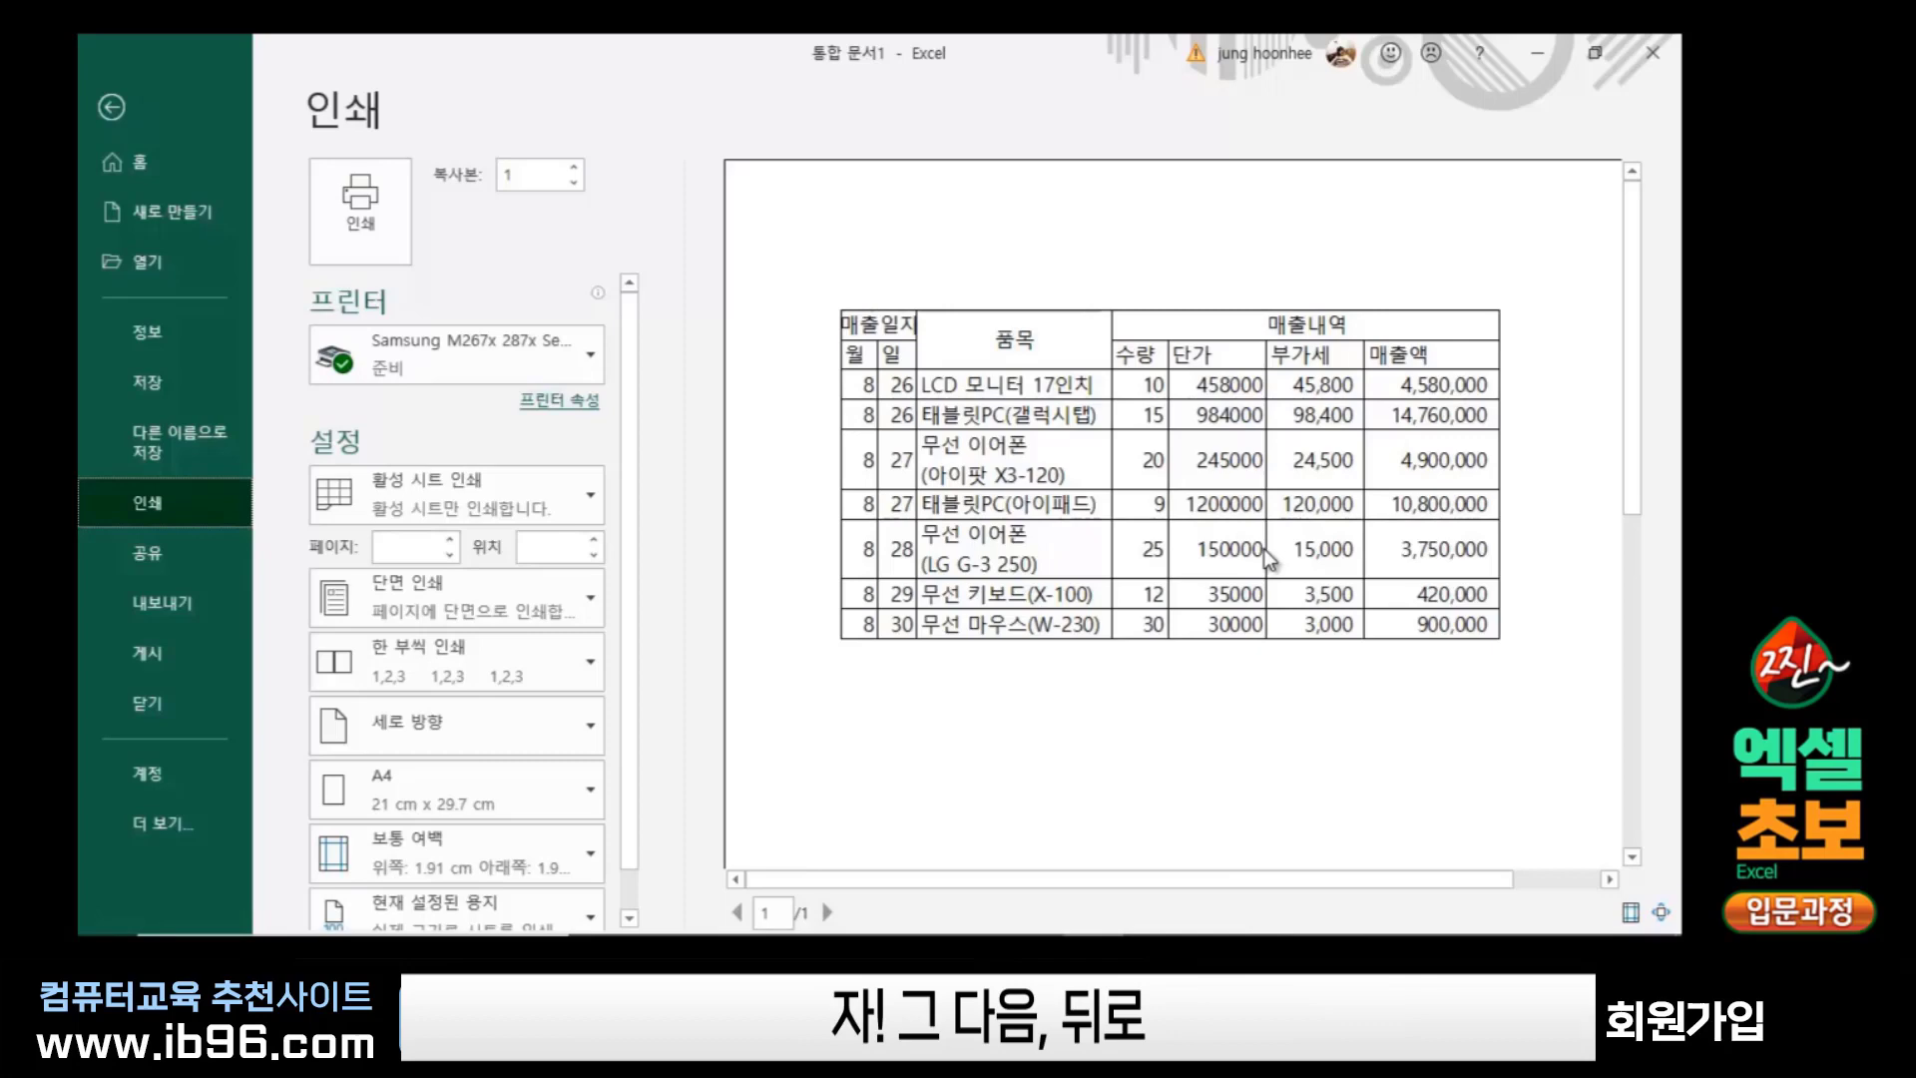
# Back on the worksheet, fill header rows B3:H4 with Green Accent 6 Lighter 60%
pyautogui.click(109, 109)
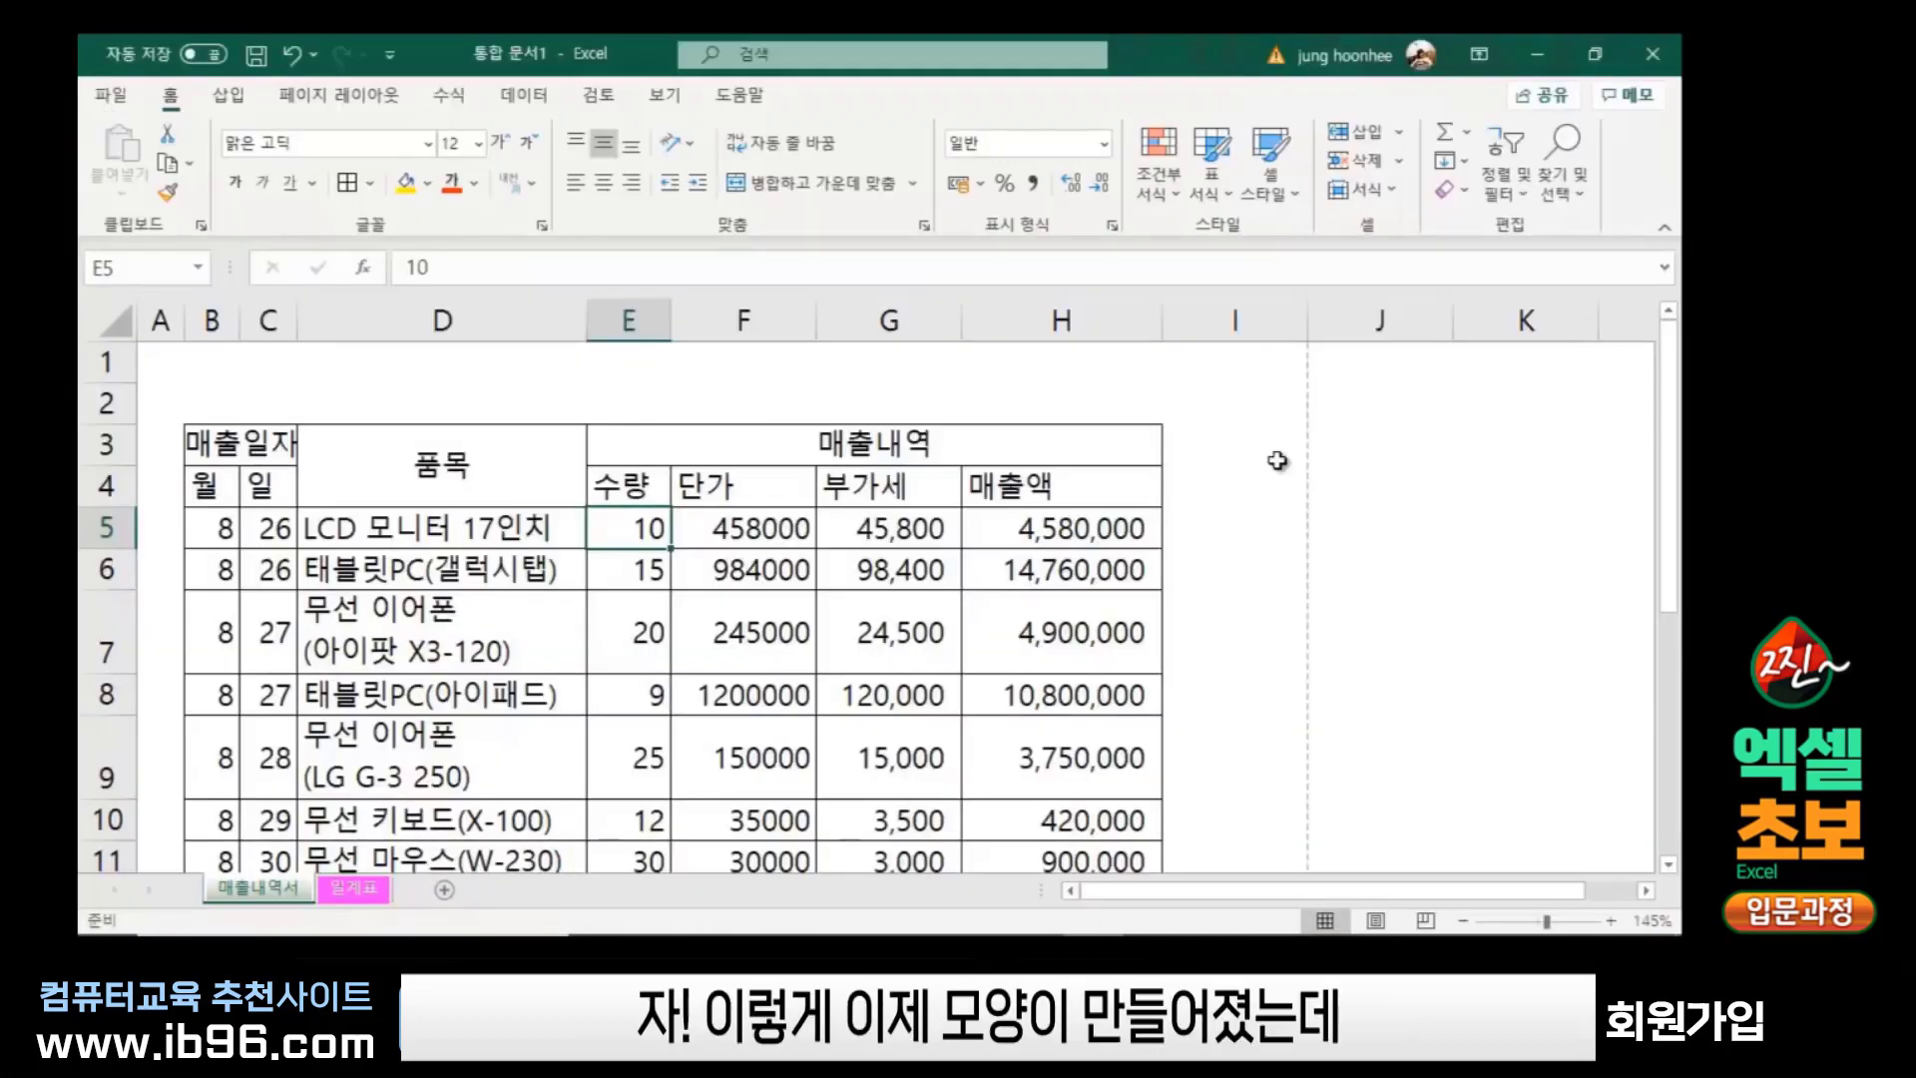
pyautogui.scroll(-1, 1068, 643)
pyautogui.scroll(1, 1023, 660)
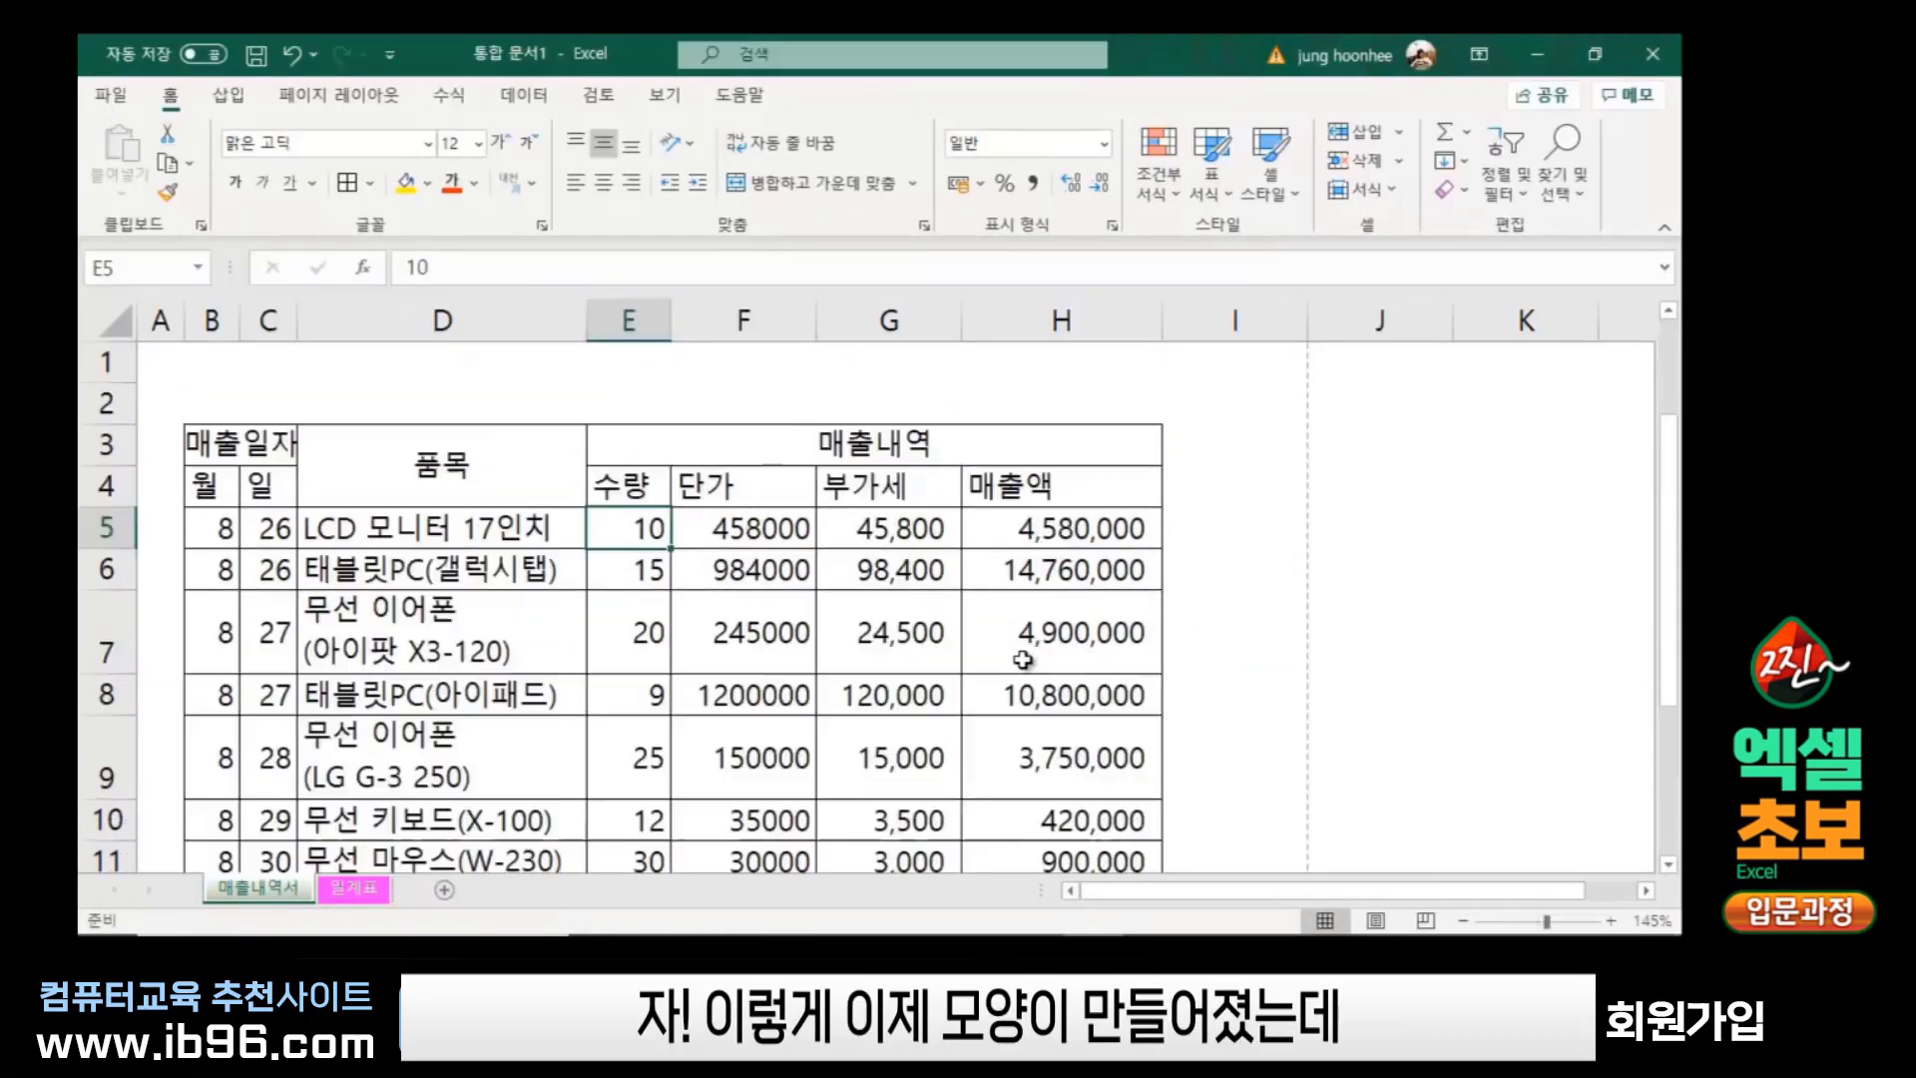
pyautogui.click(213, 461)
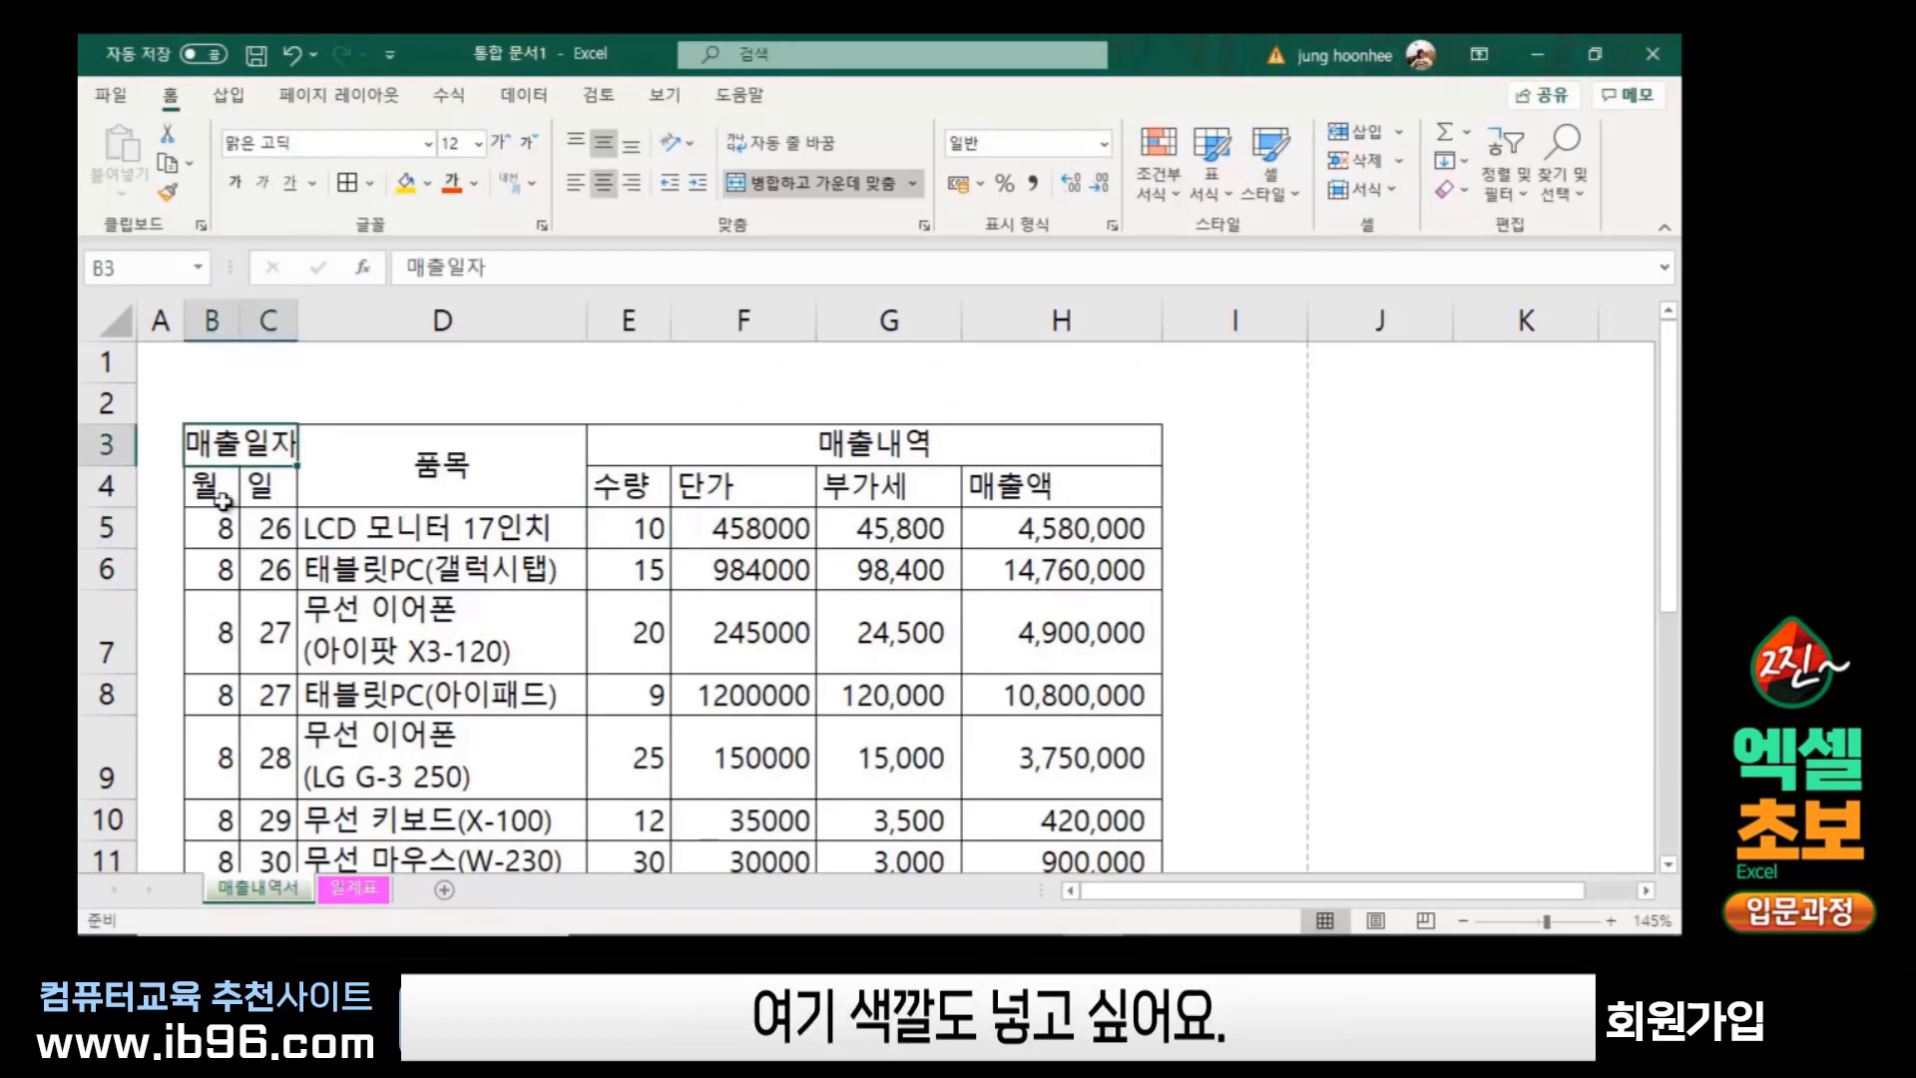
pyautogui.click(432, 477)
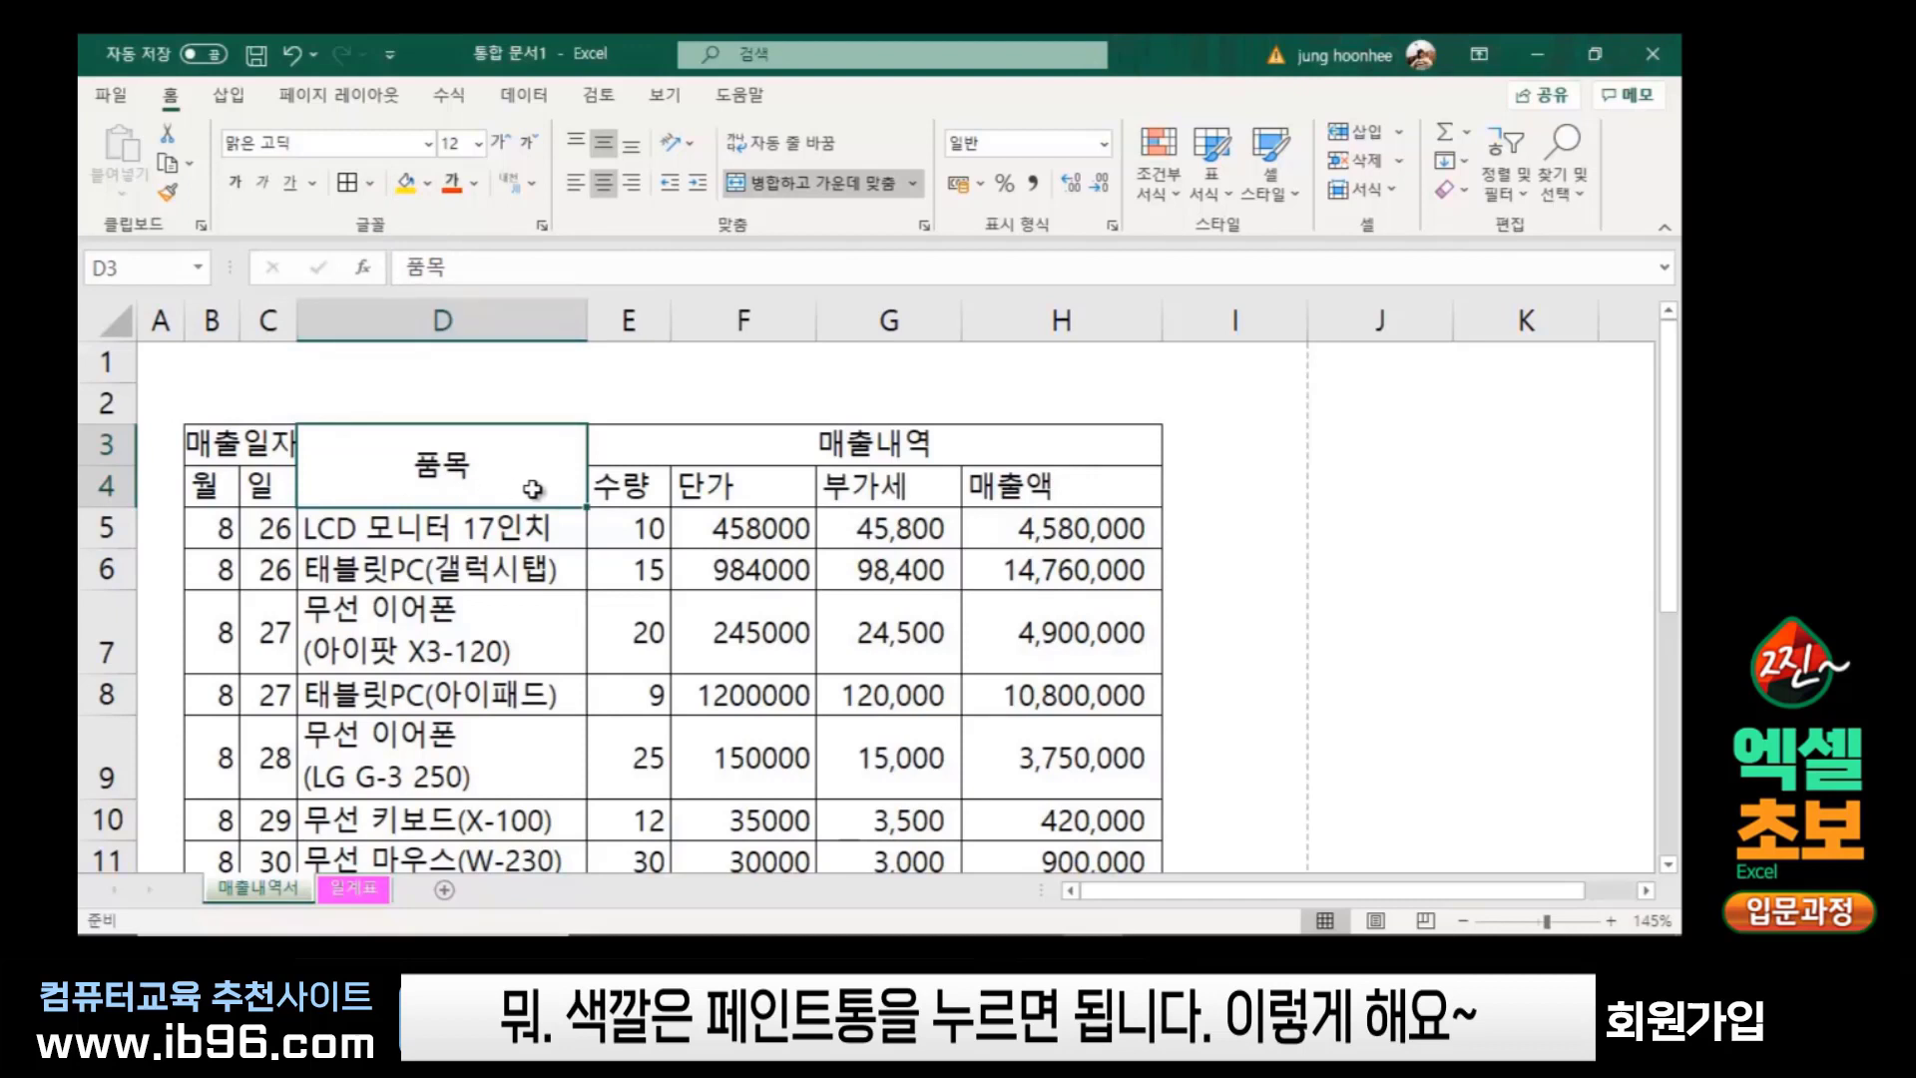
pyautogui.click(204, 443)
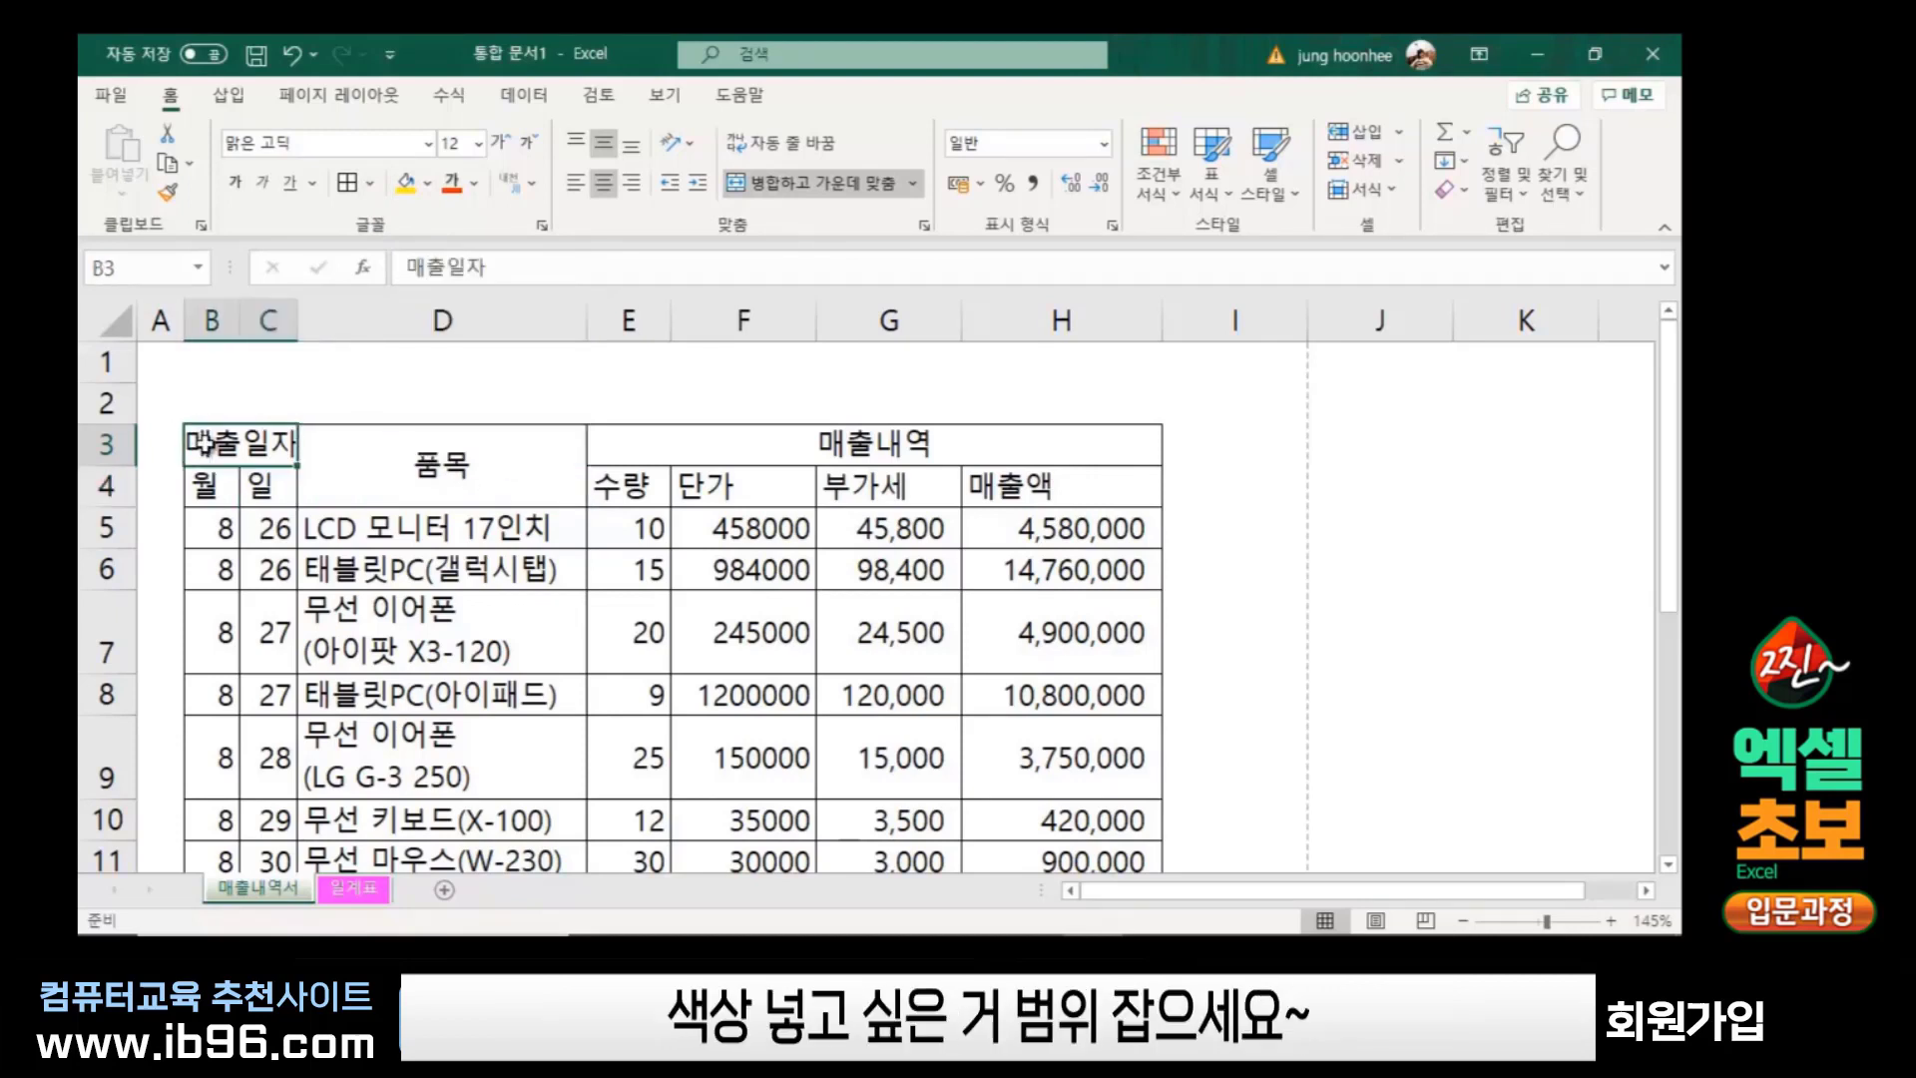
pyautogui.moveTo(205, 444)
pyautogui.mouseDown()
pyautogui.moveTo(471, 485)
pyautogui.moveTo(1053, 464)
pyautogui.mouseUp()
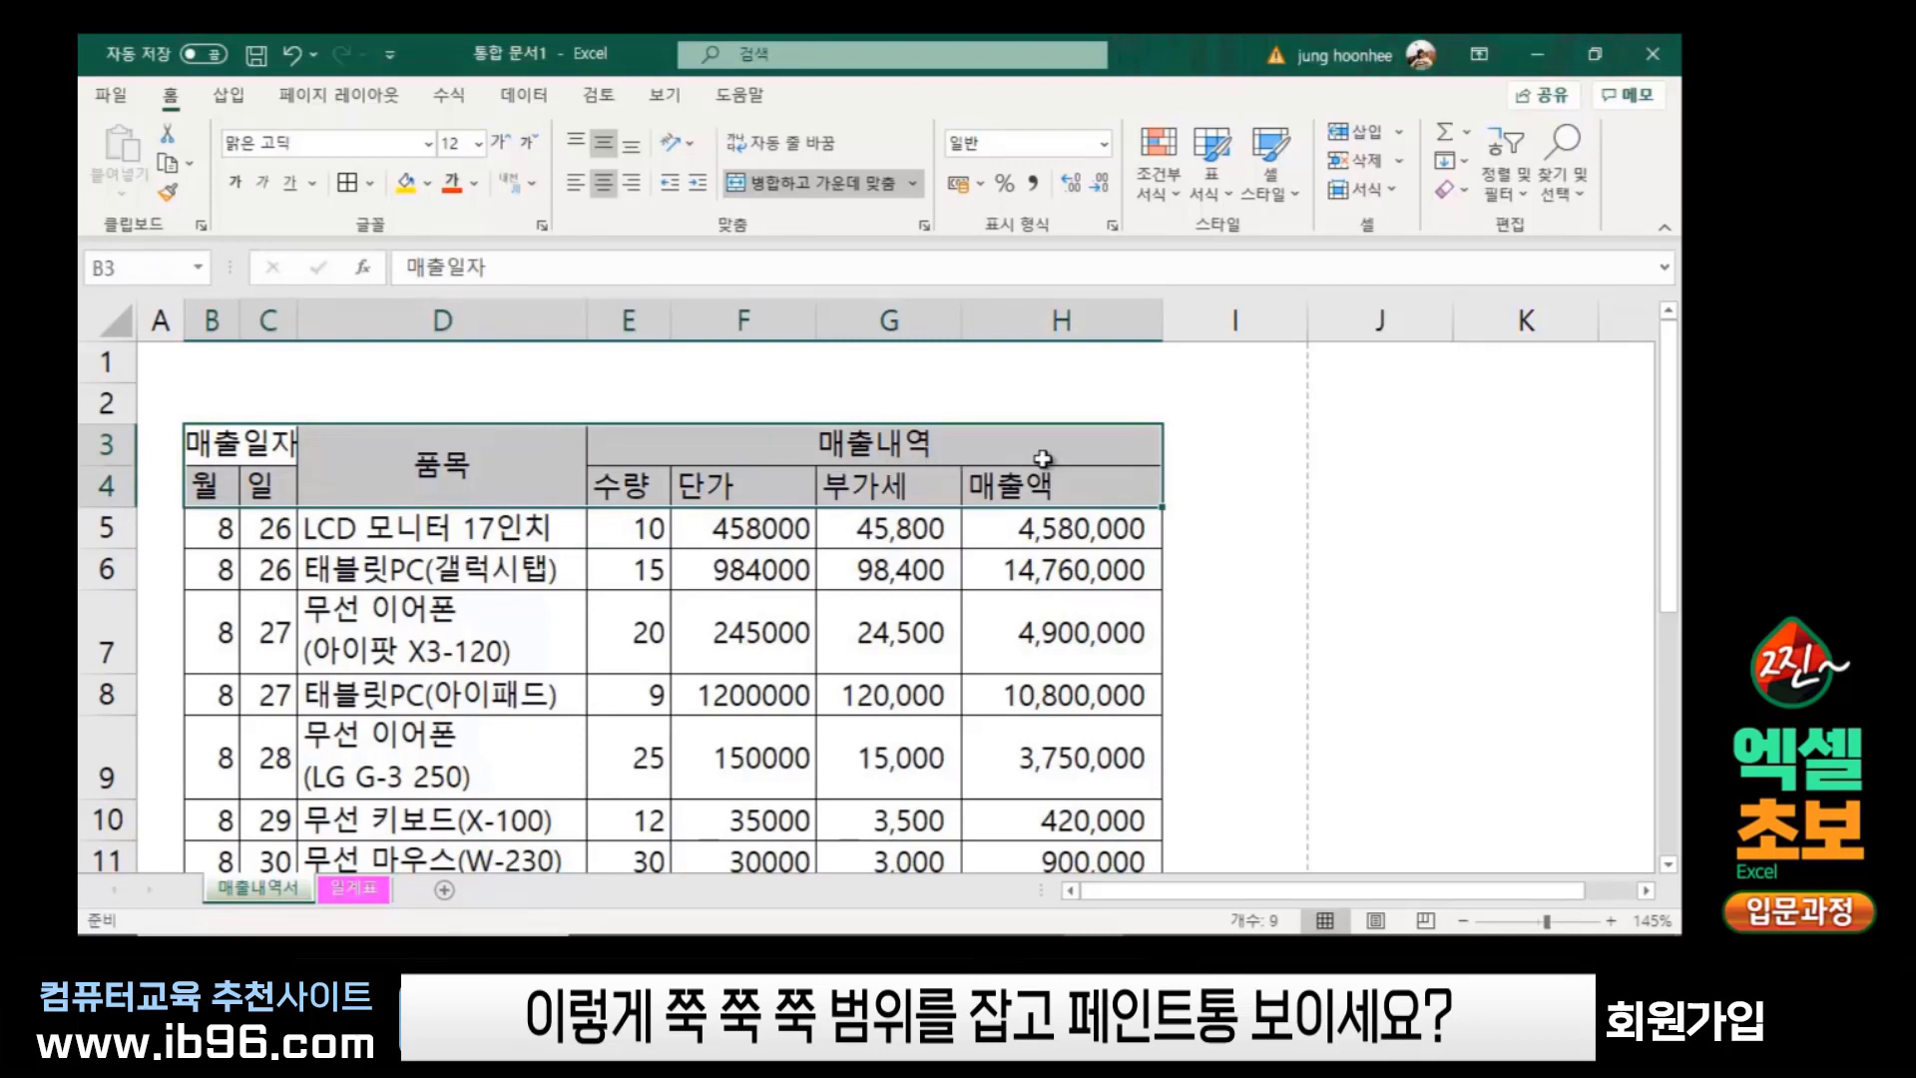
pyautogui.click(429, 184)
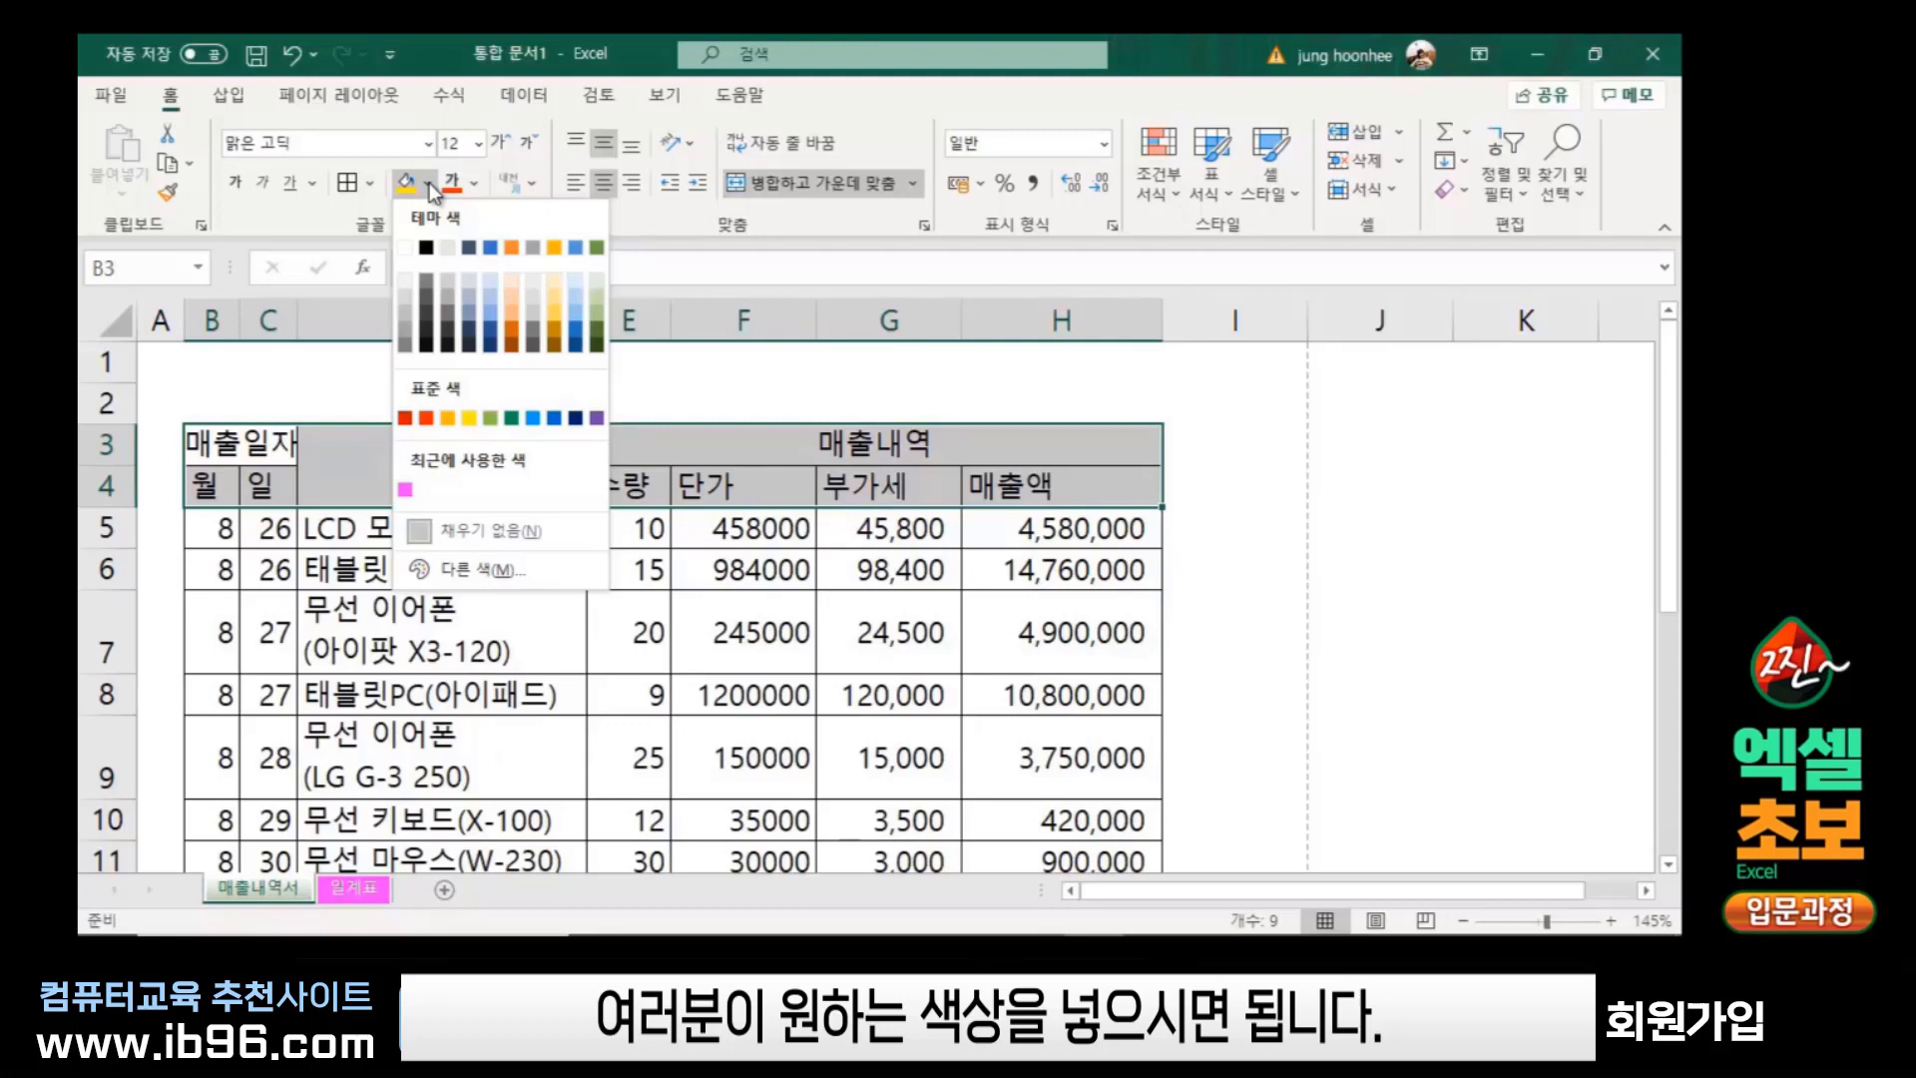
pyautogui.click(597, 301)
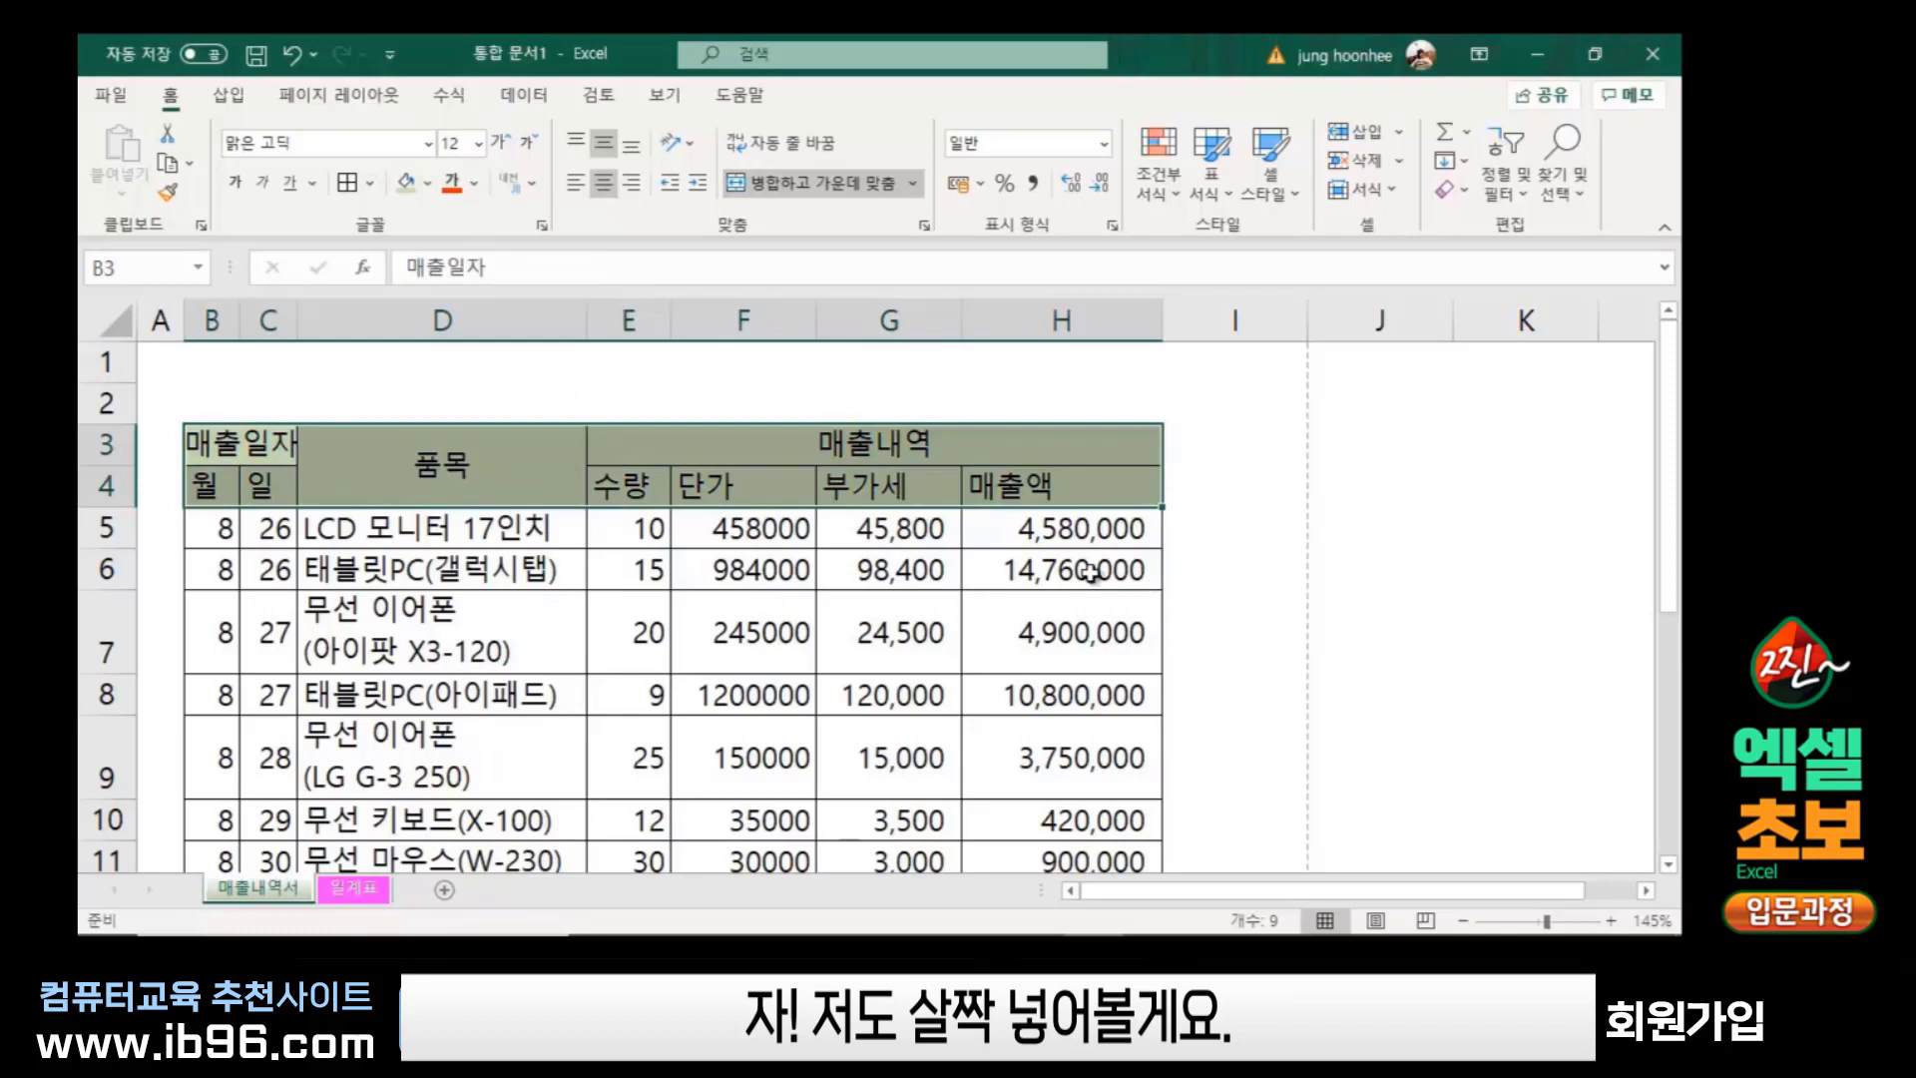
pyautogui.click(1137, 397)
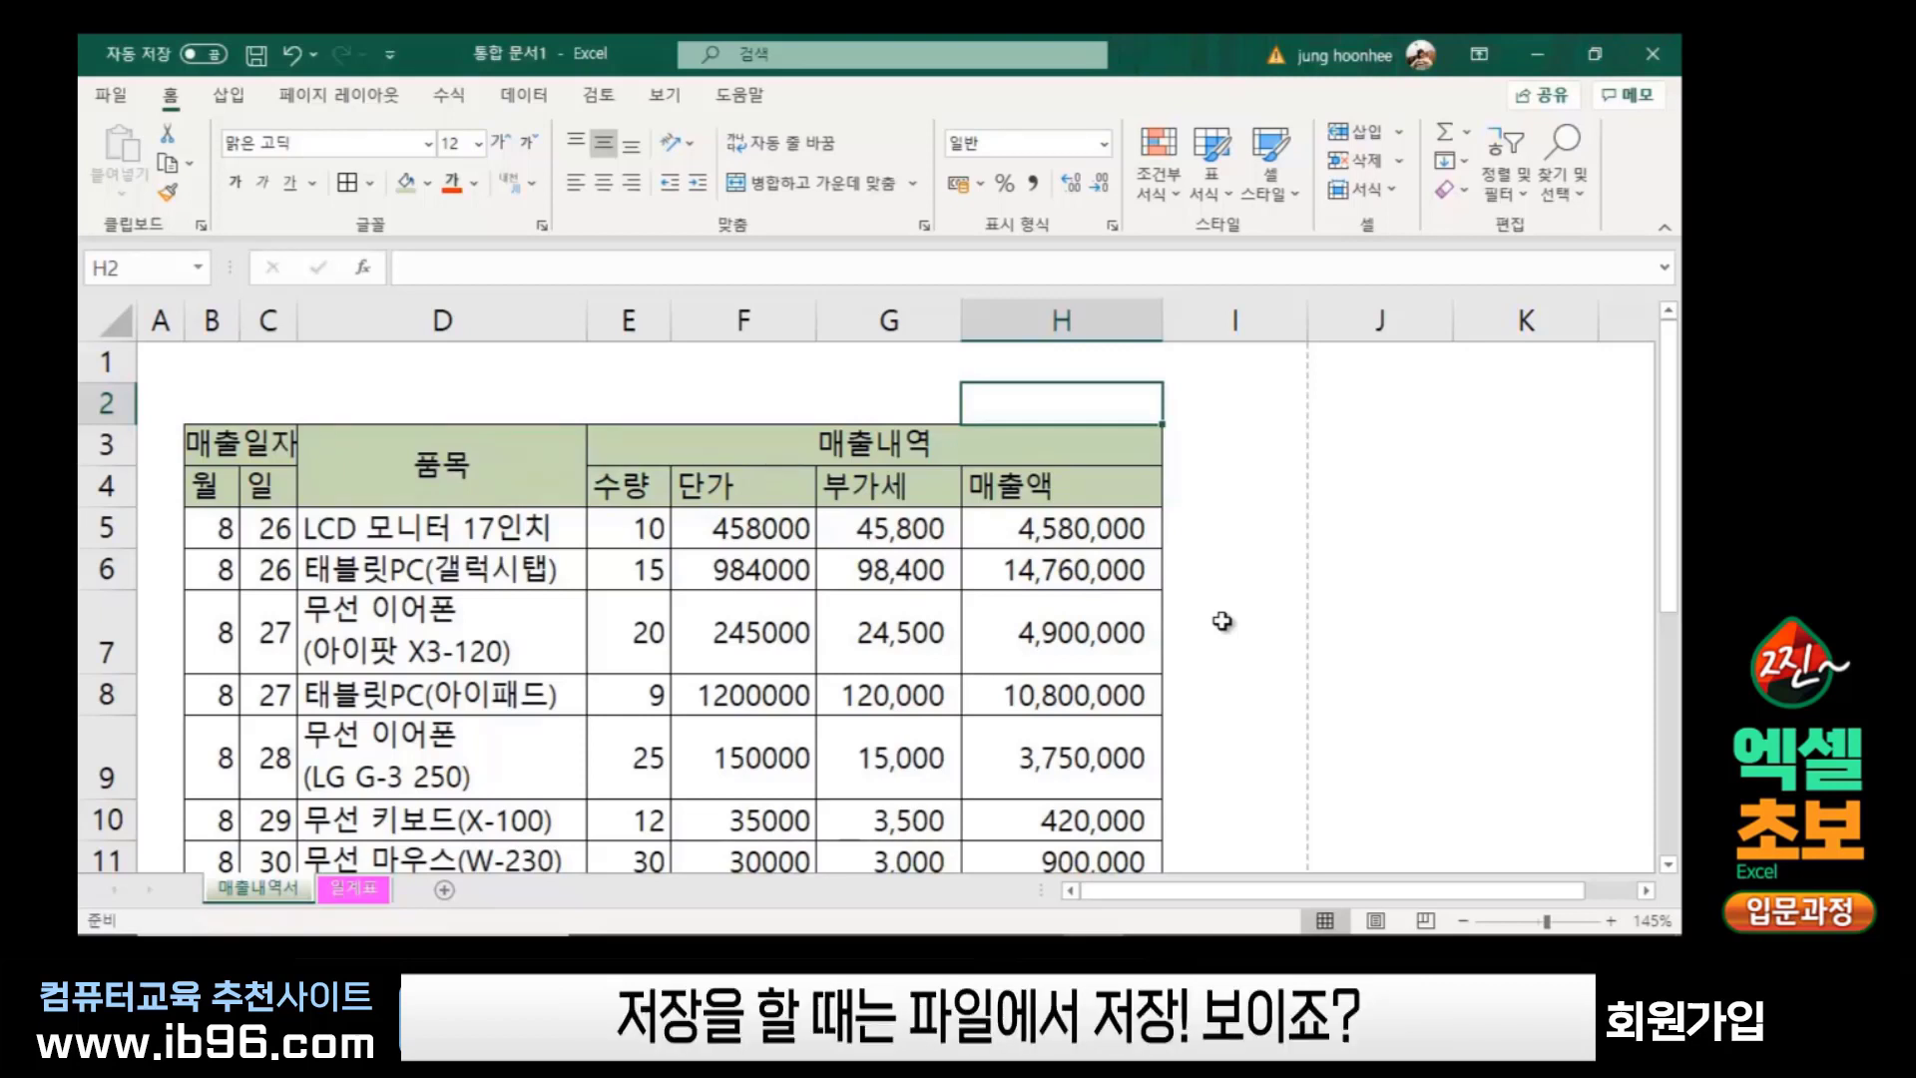
# Choose Save As, dismiss the Documents connection error, and browse to this computer instead
pyautogui.click(114, 103)
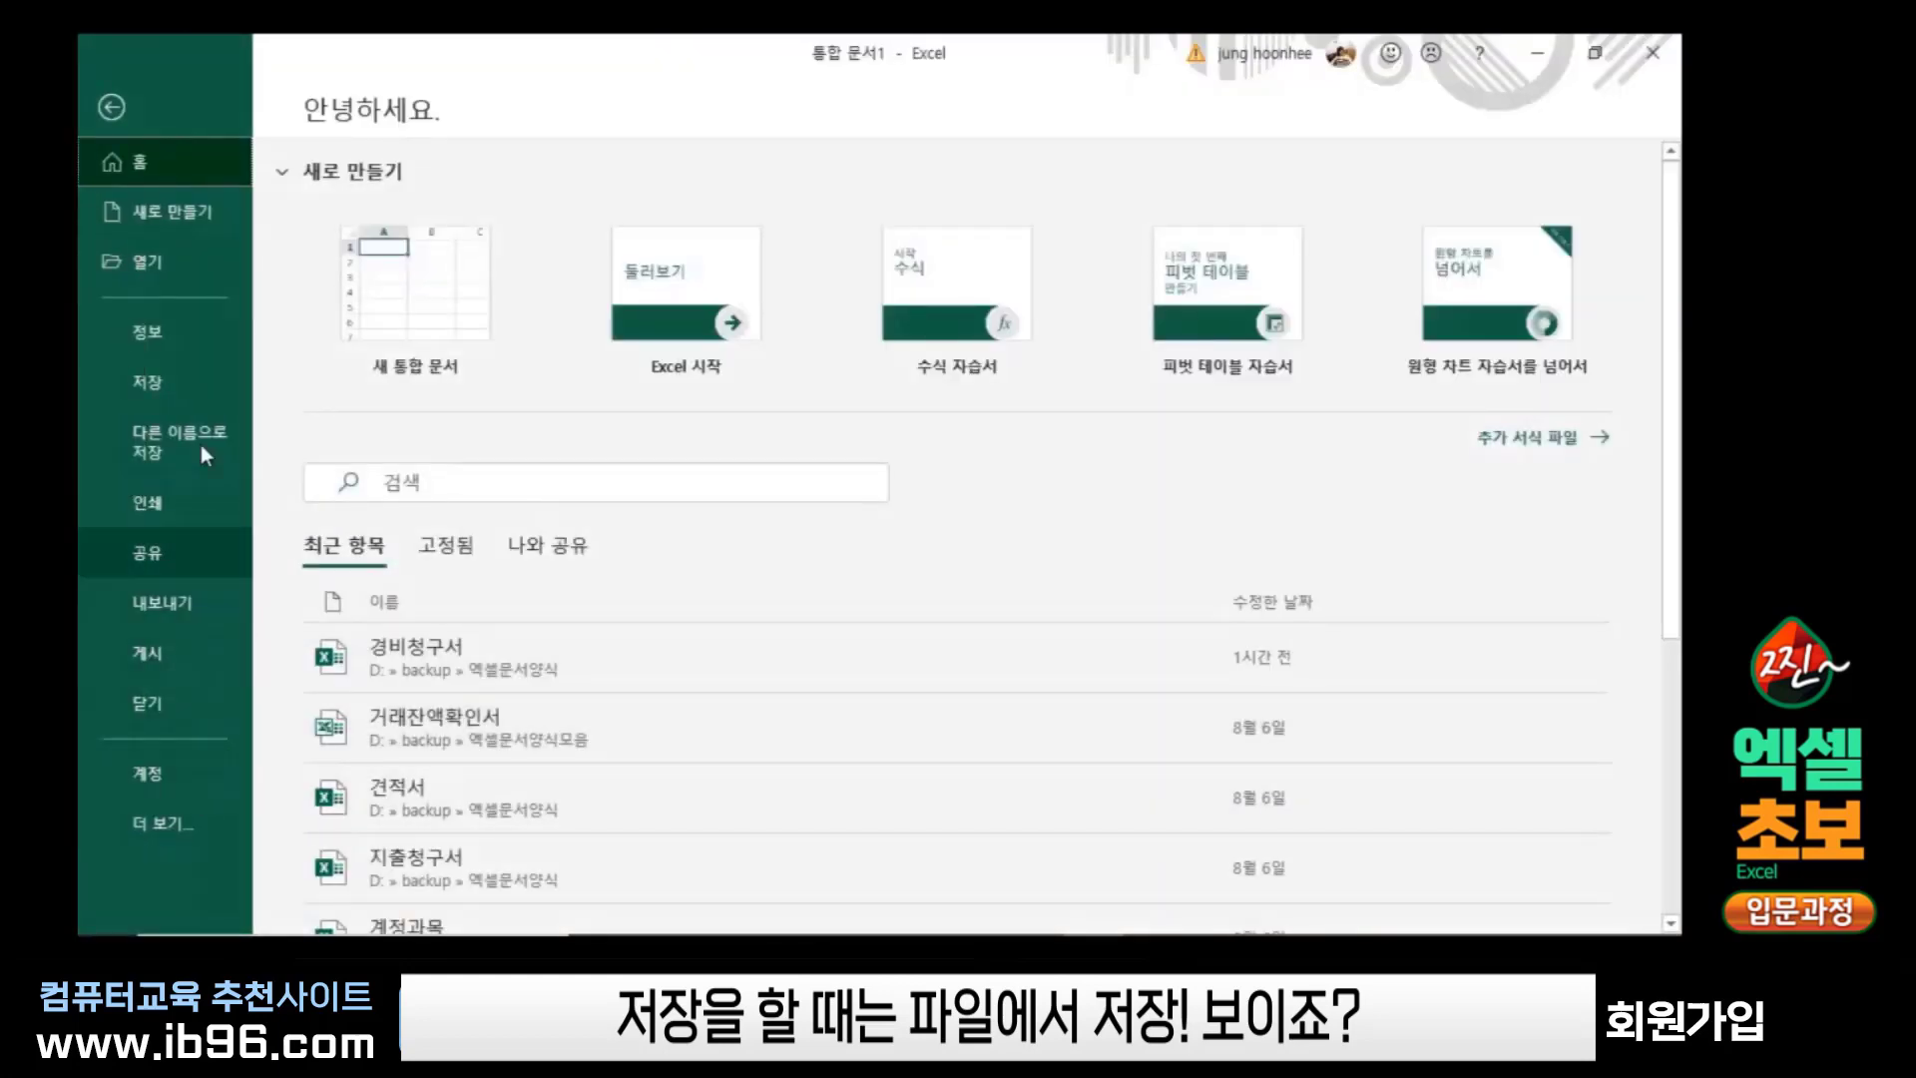
pyautogui.click(152, 381)
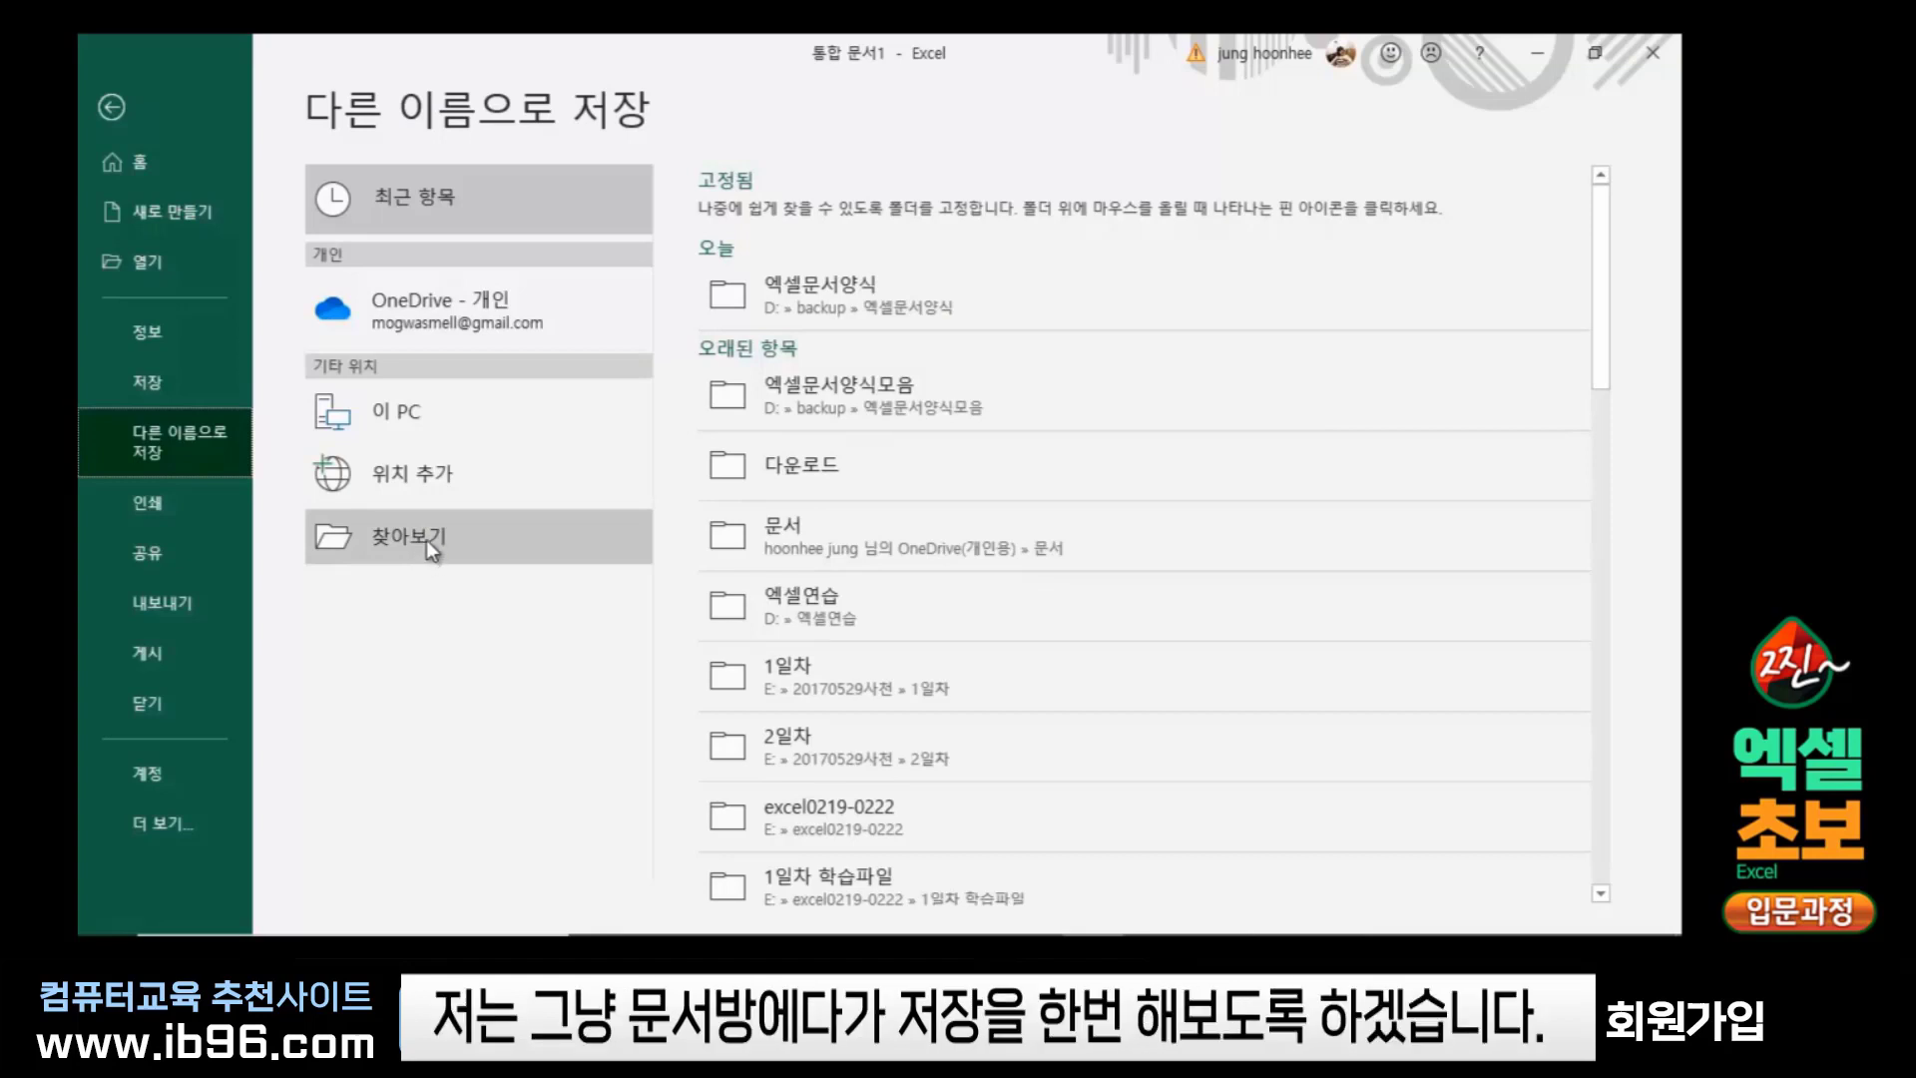
pyautogui.moveTo(1137, 535)
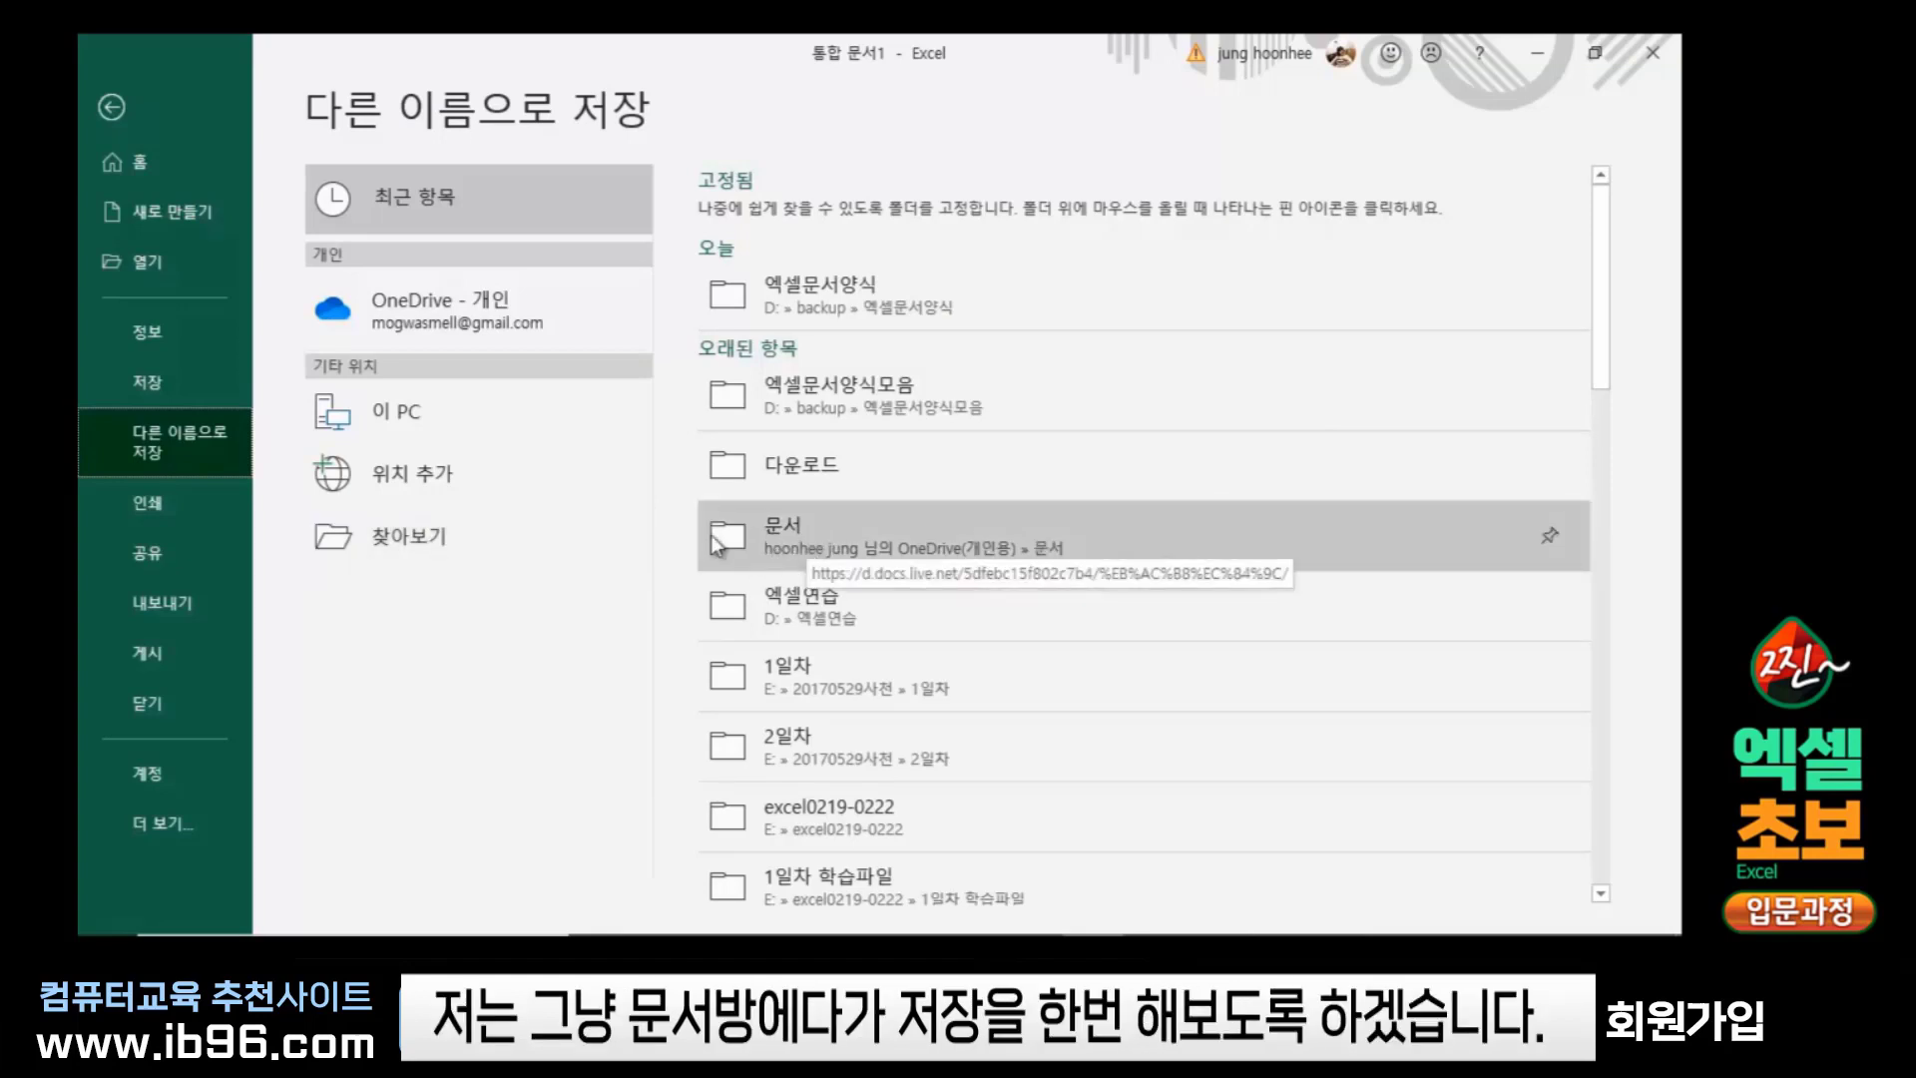
pyautogui.click(744, 531)
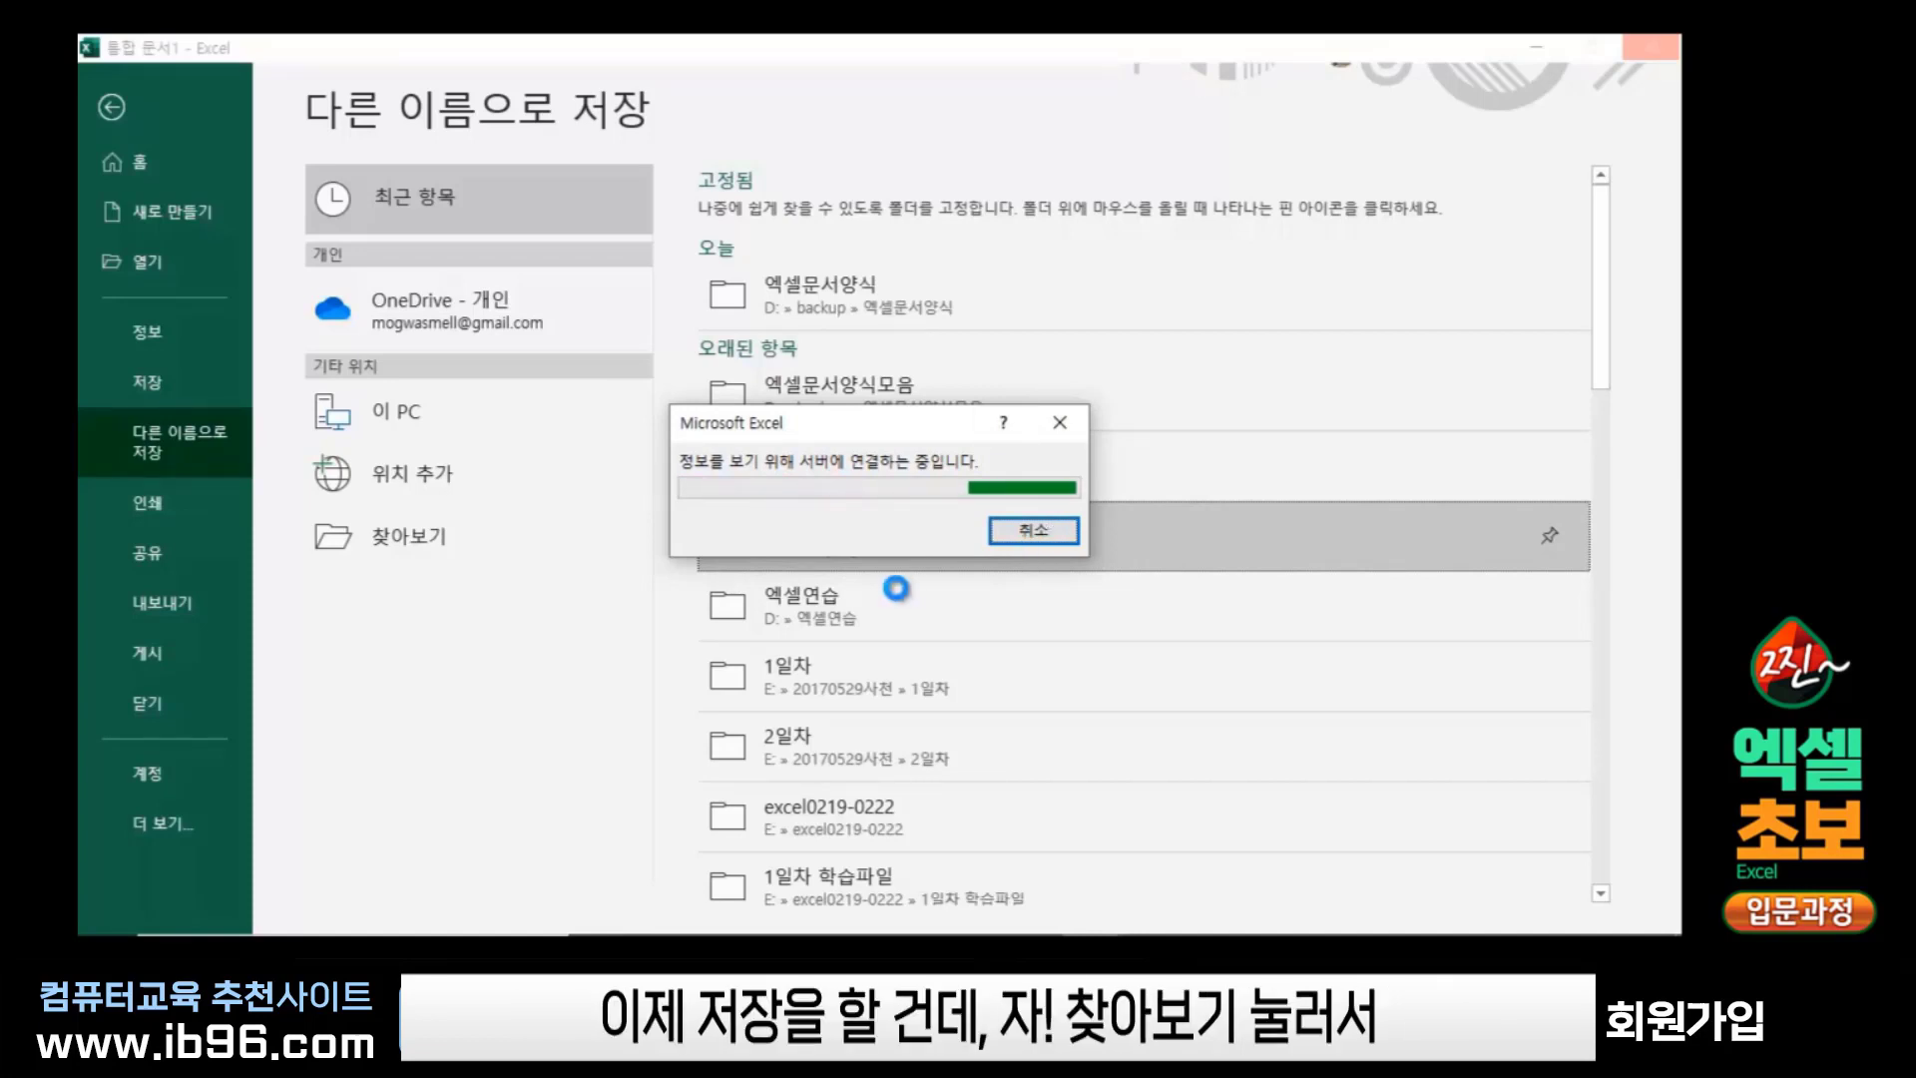
pyautogui.click(880, 555)
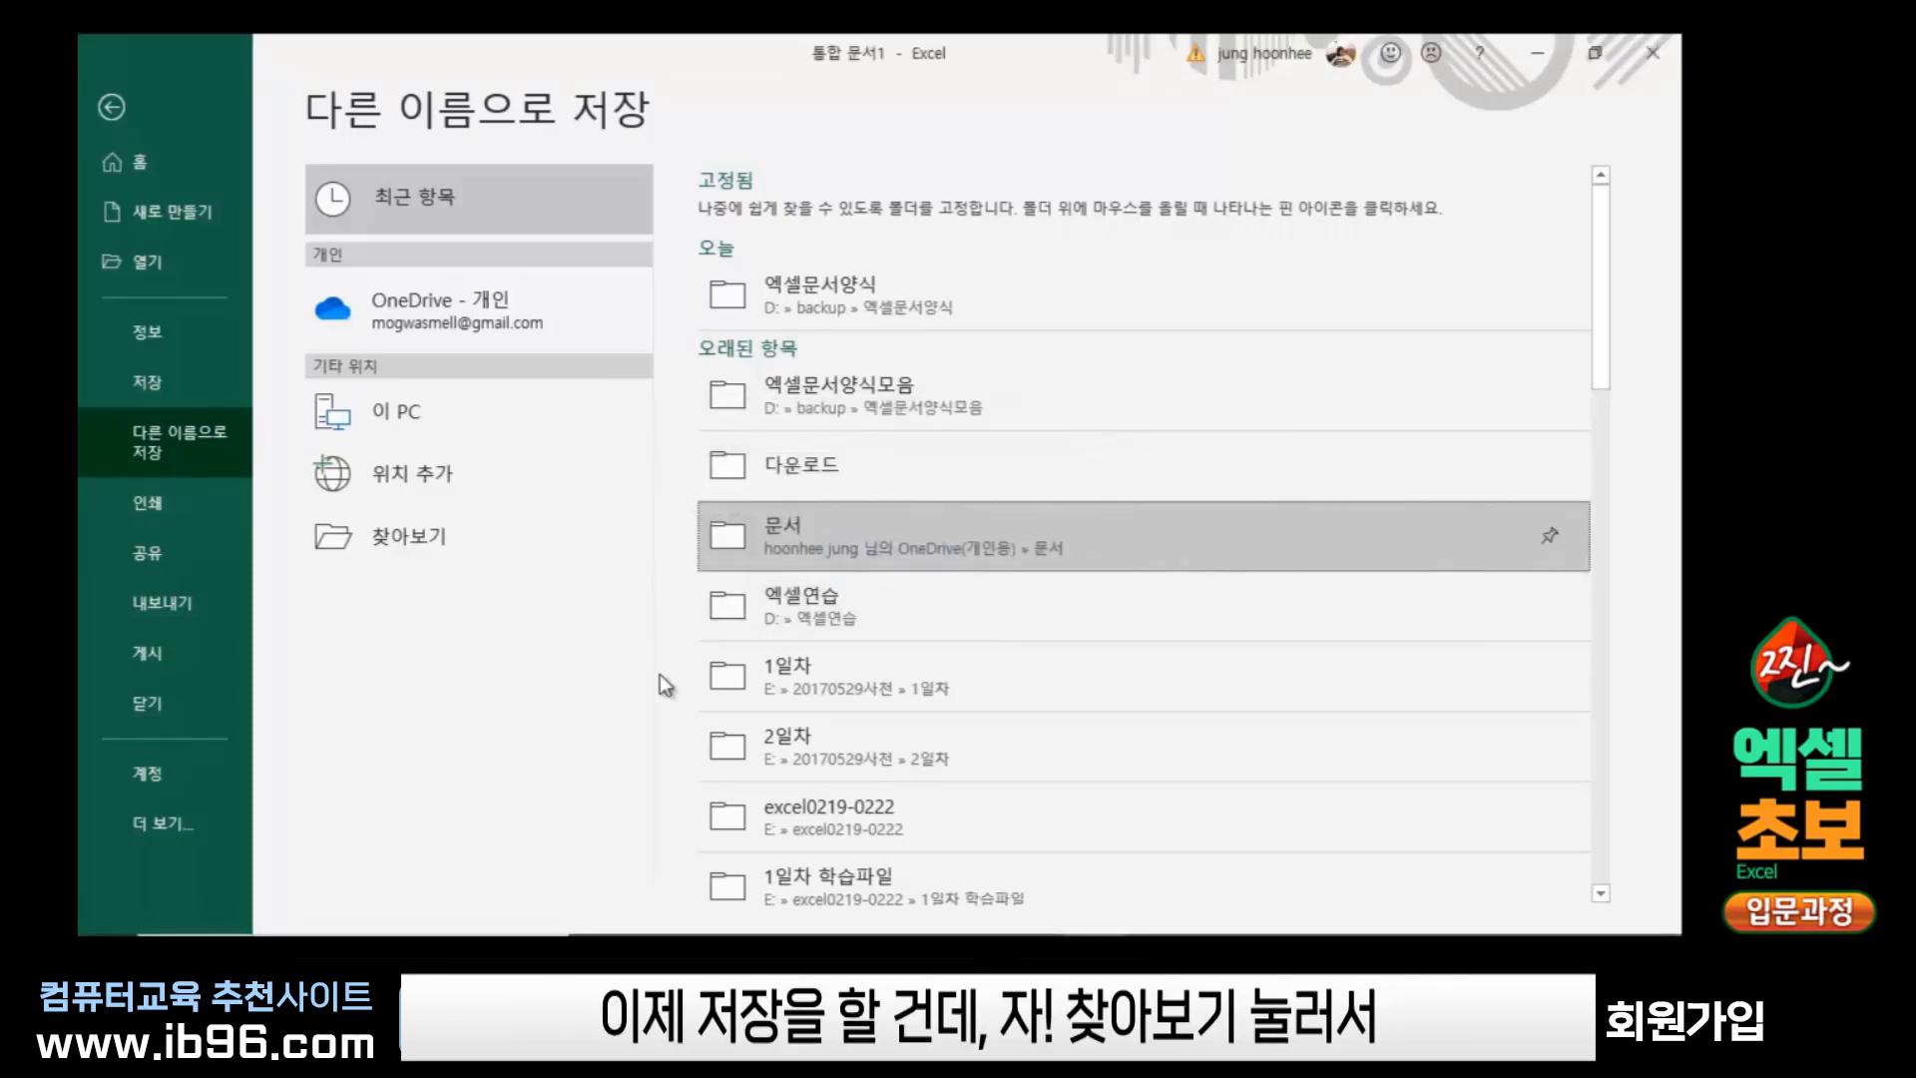
pyautogui.click(415, 537)
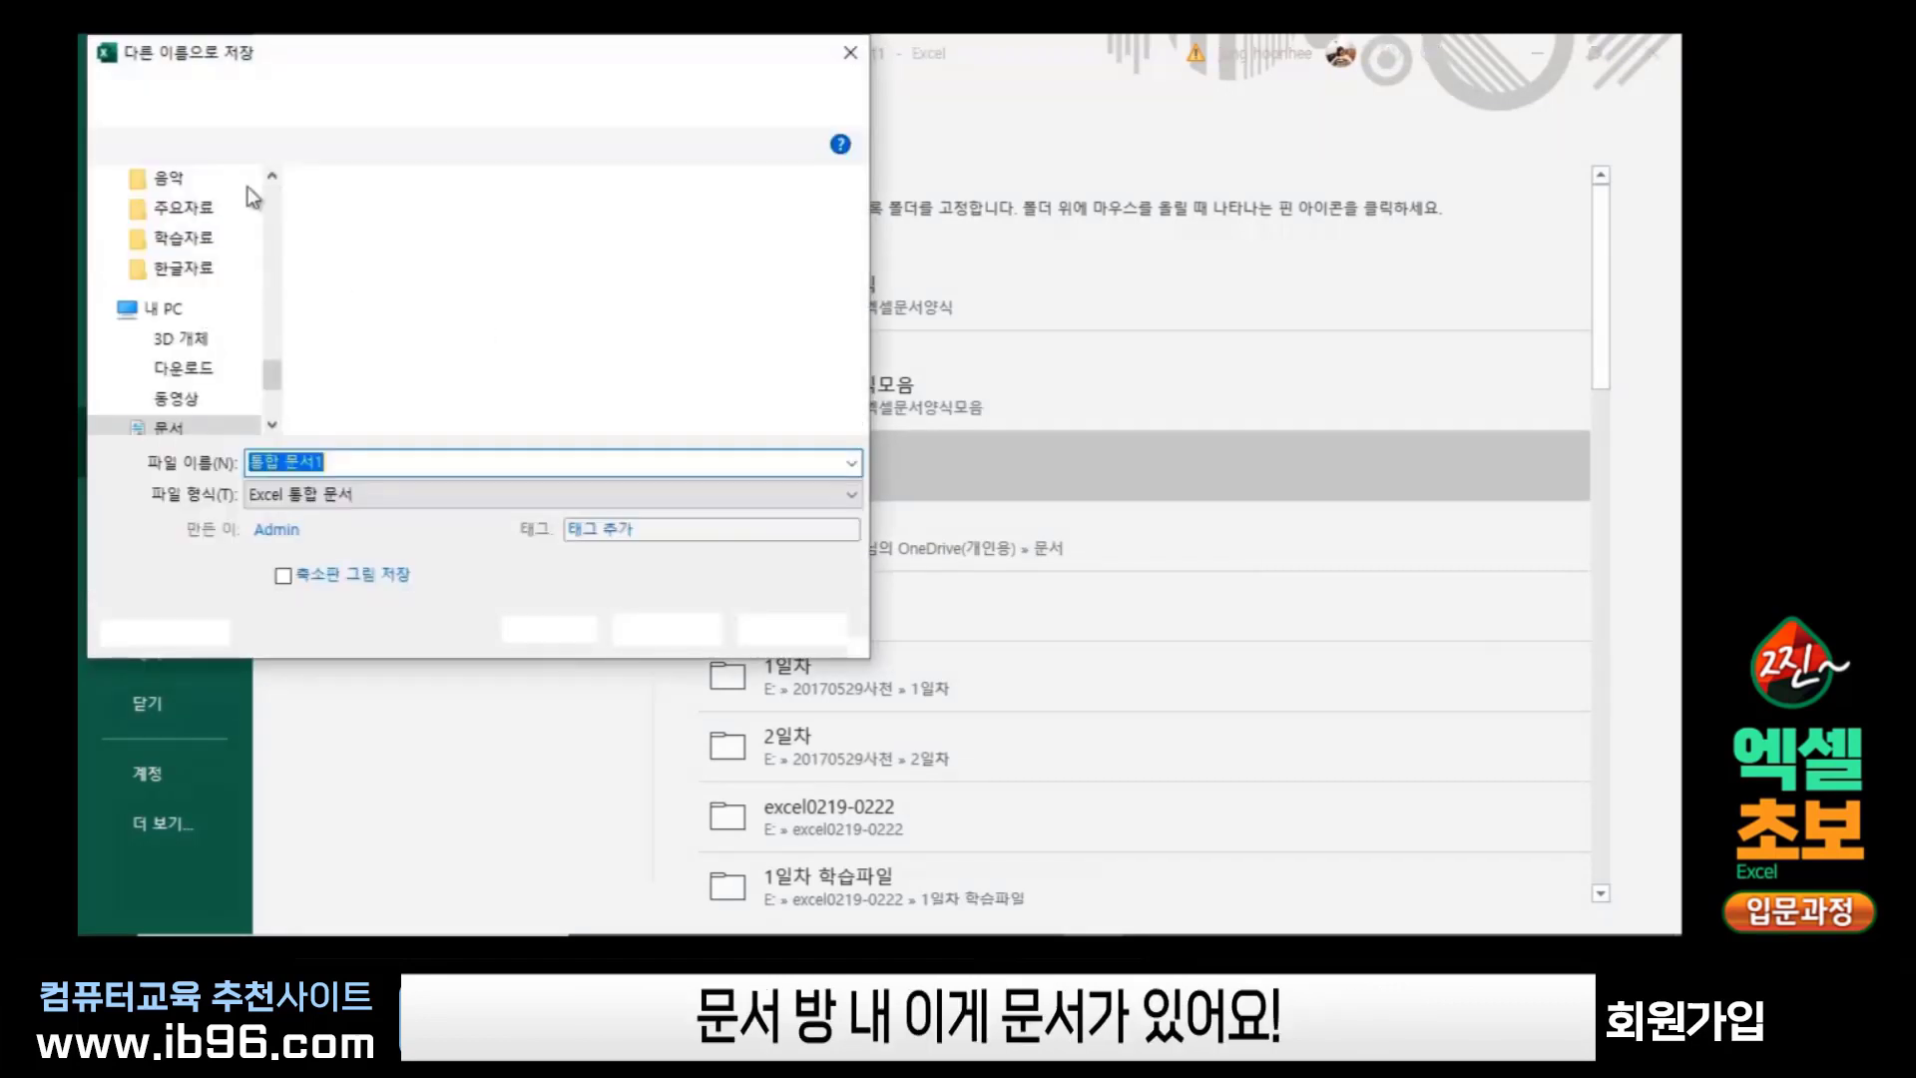
# In the Documents folder, add a new folder and name it 찐초보
pyautogui.moveTo(278, 383); pyautogui.dragTo(272, 205)
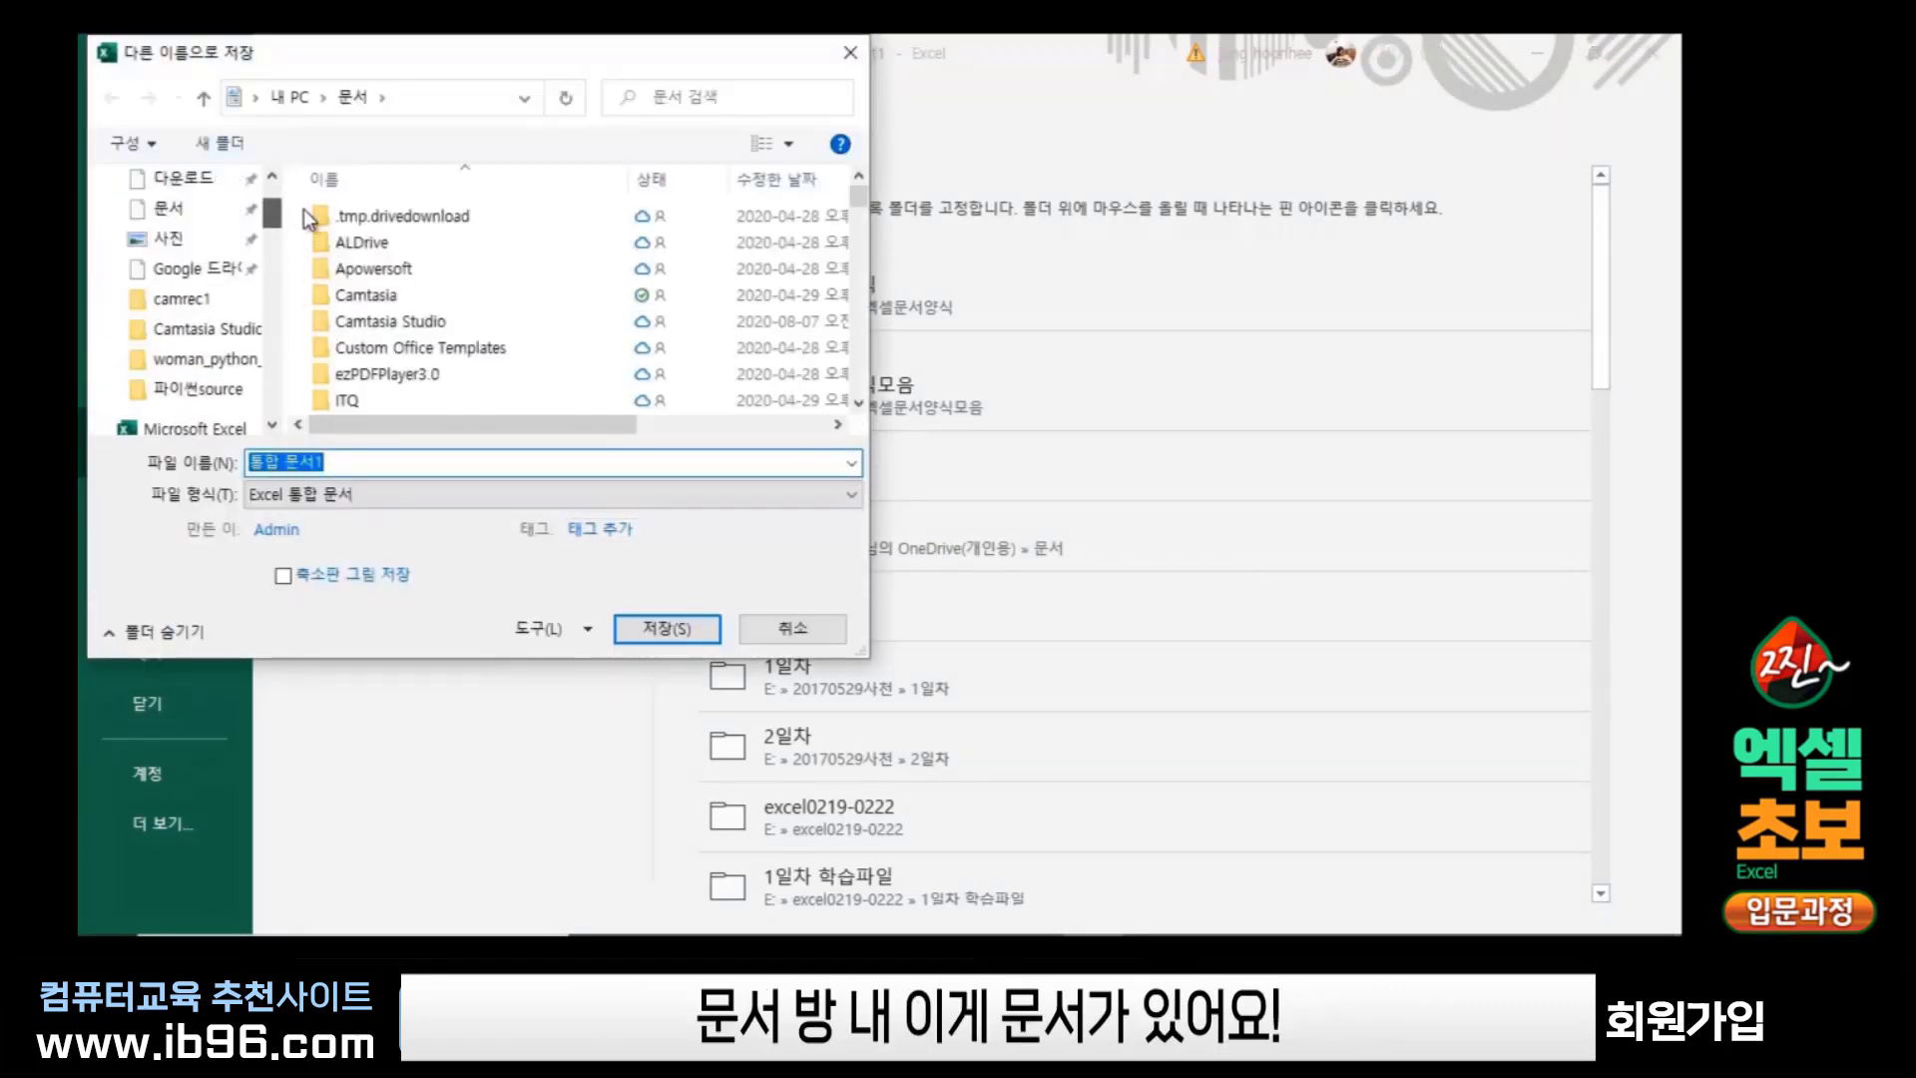
pyautogui.click(172, 290)
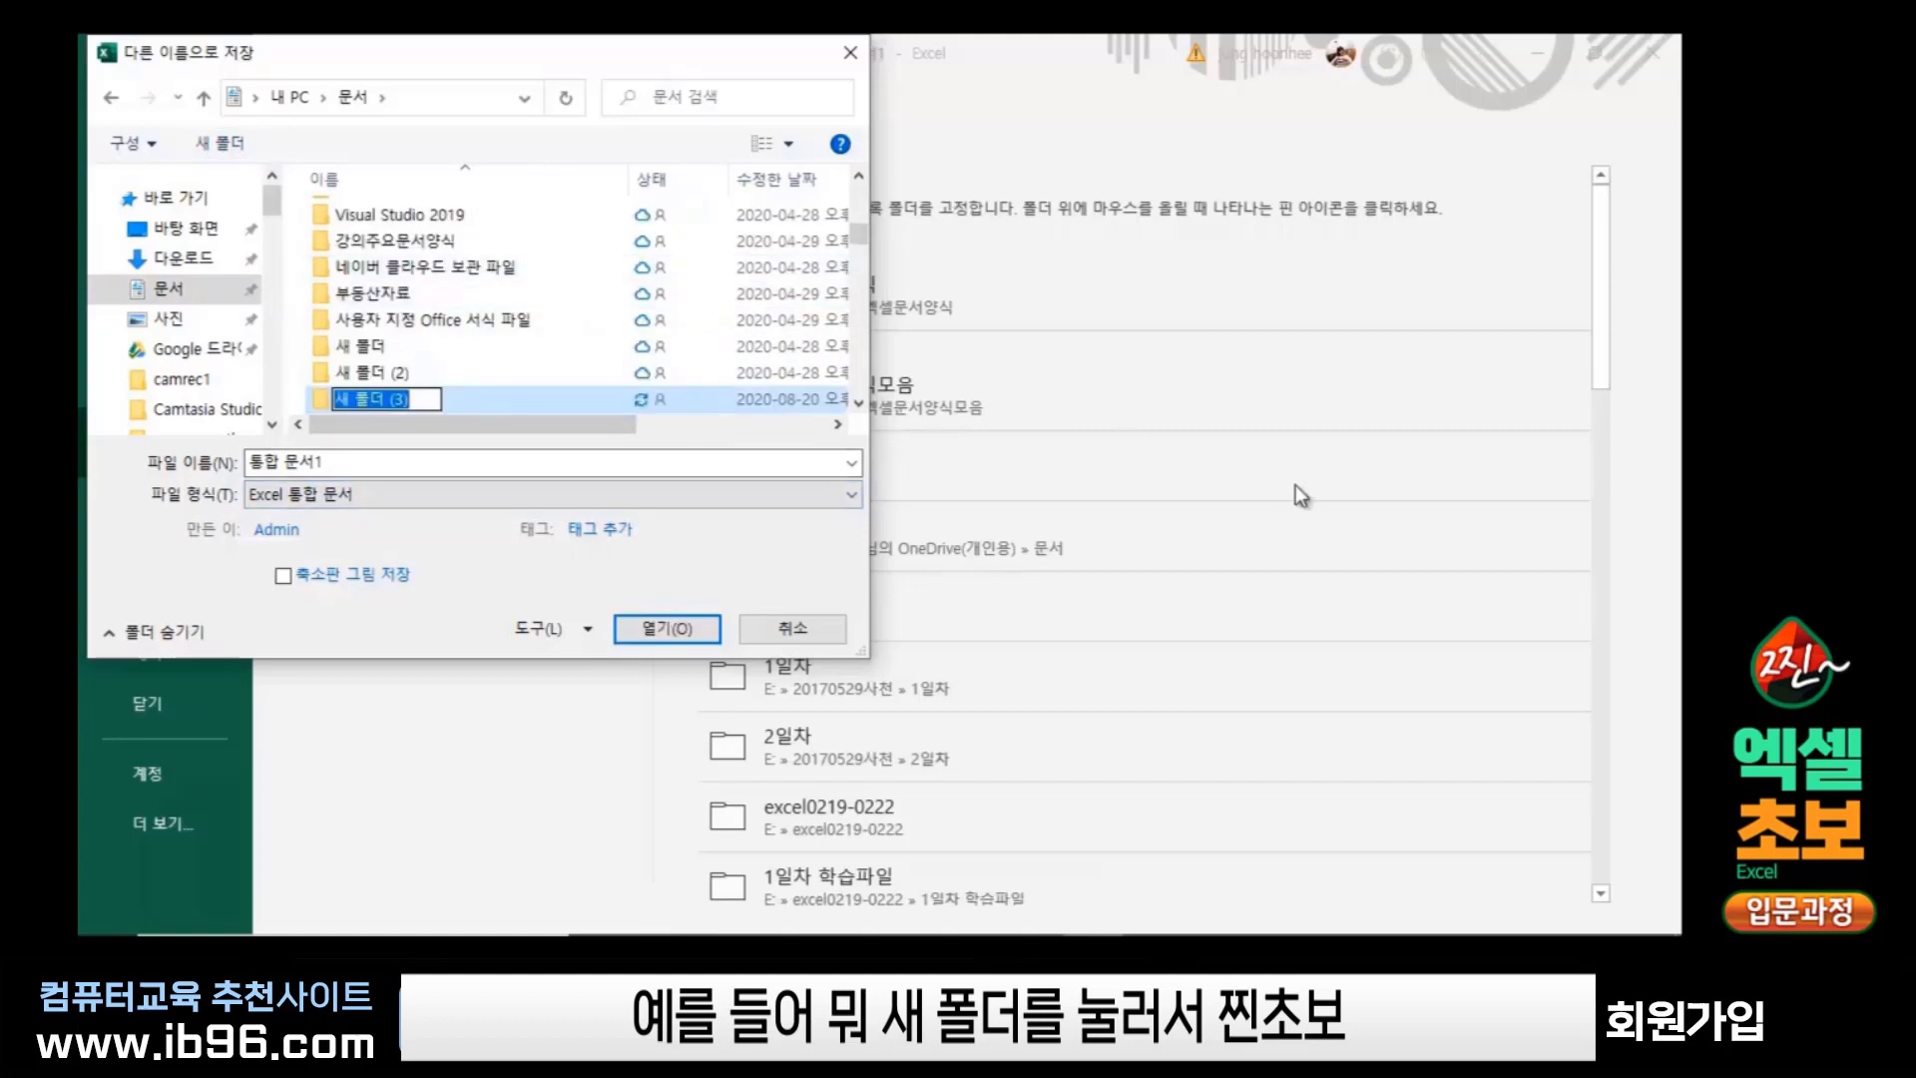
pyautogui.press('BackSpace')
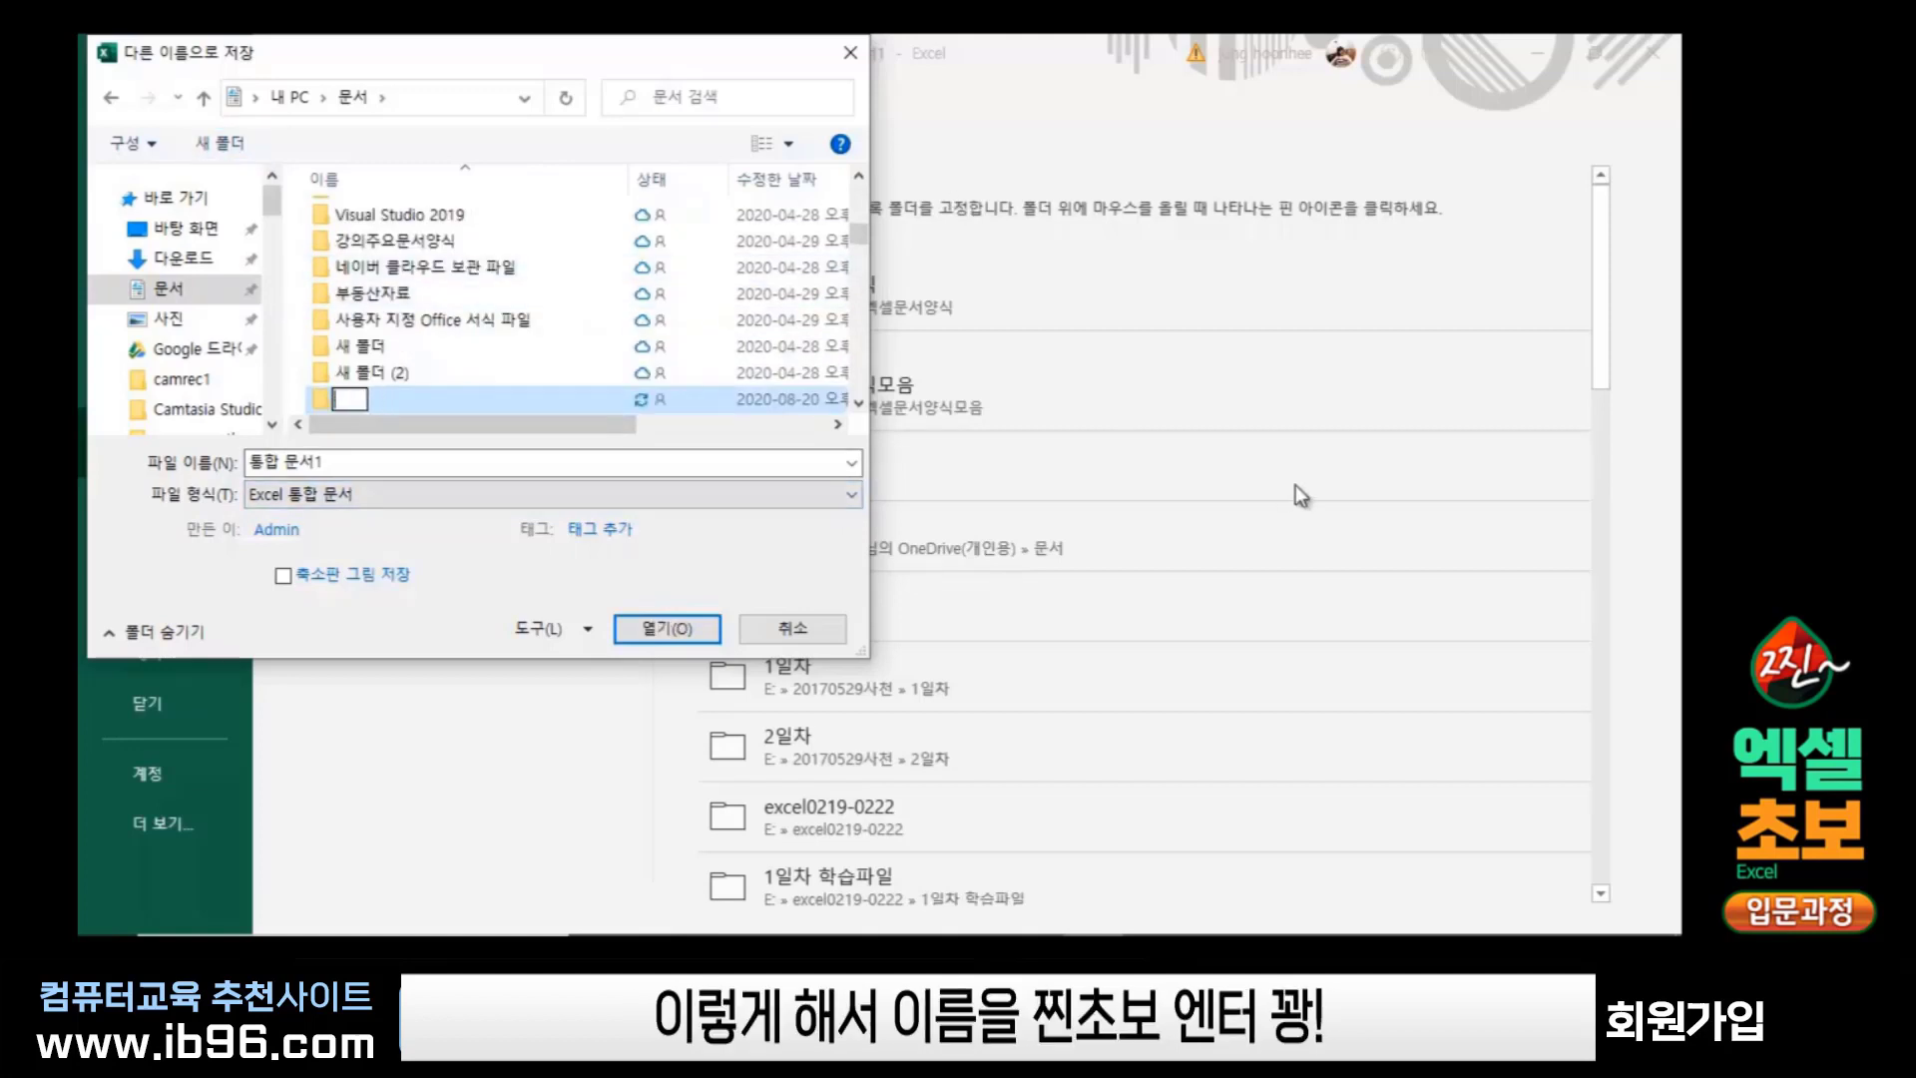
pyautogui.write('찐')
pyautogui.write('ㅊ')
pyautogui.write('초보')
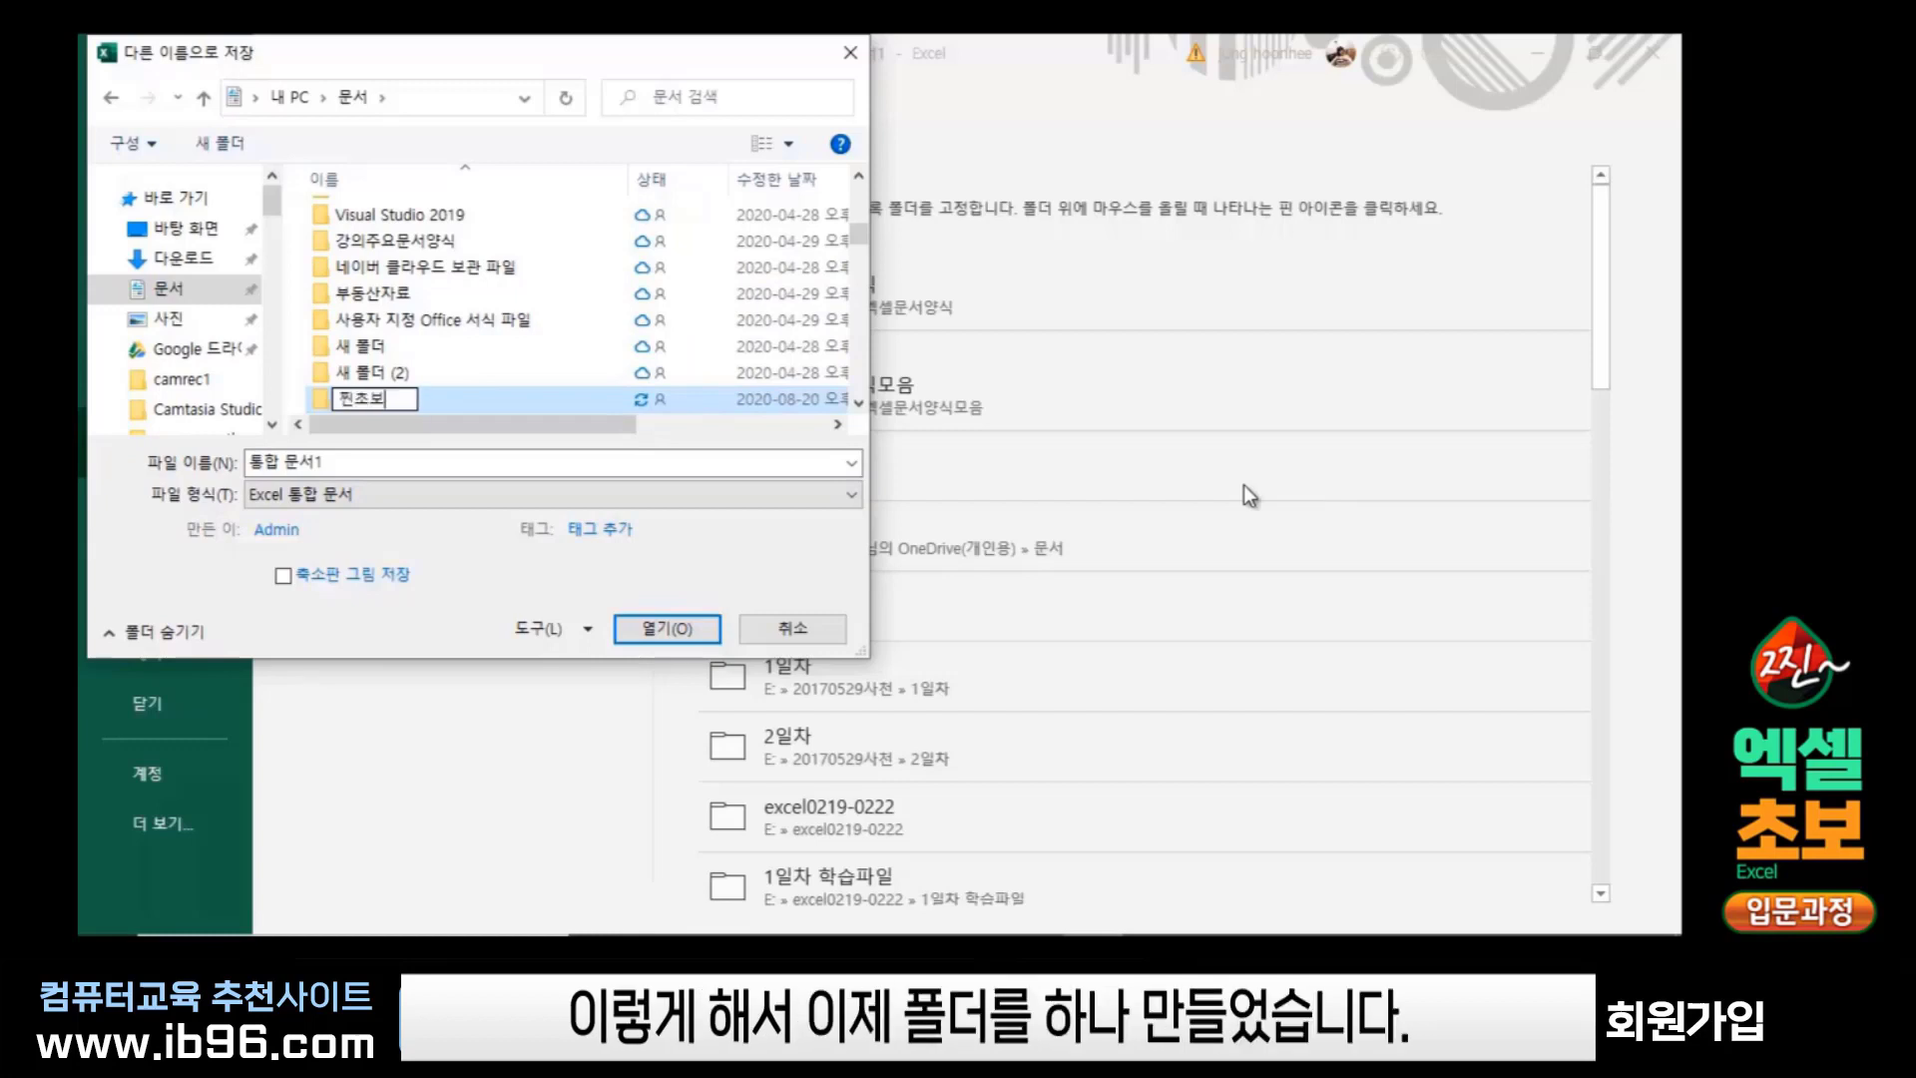
pyautogui.press('Return')
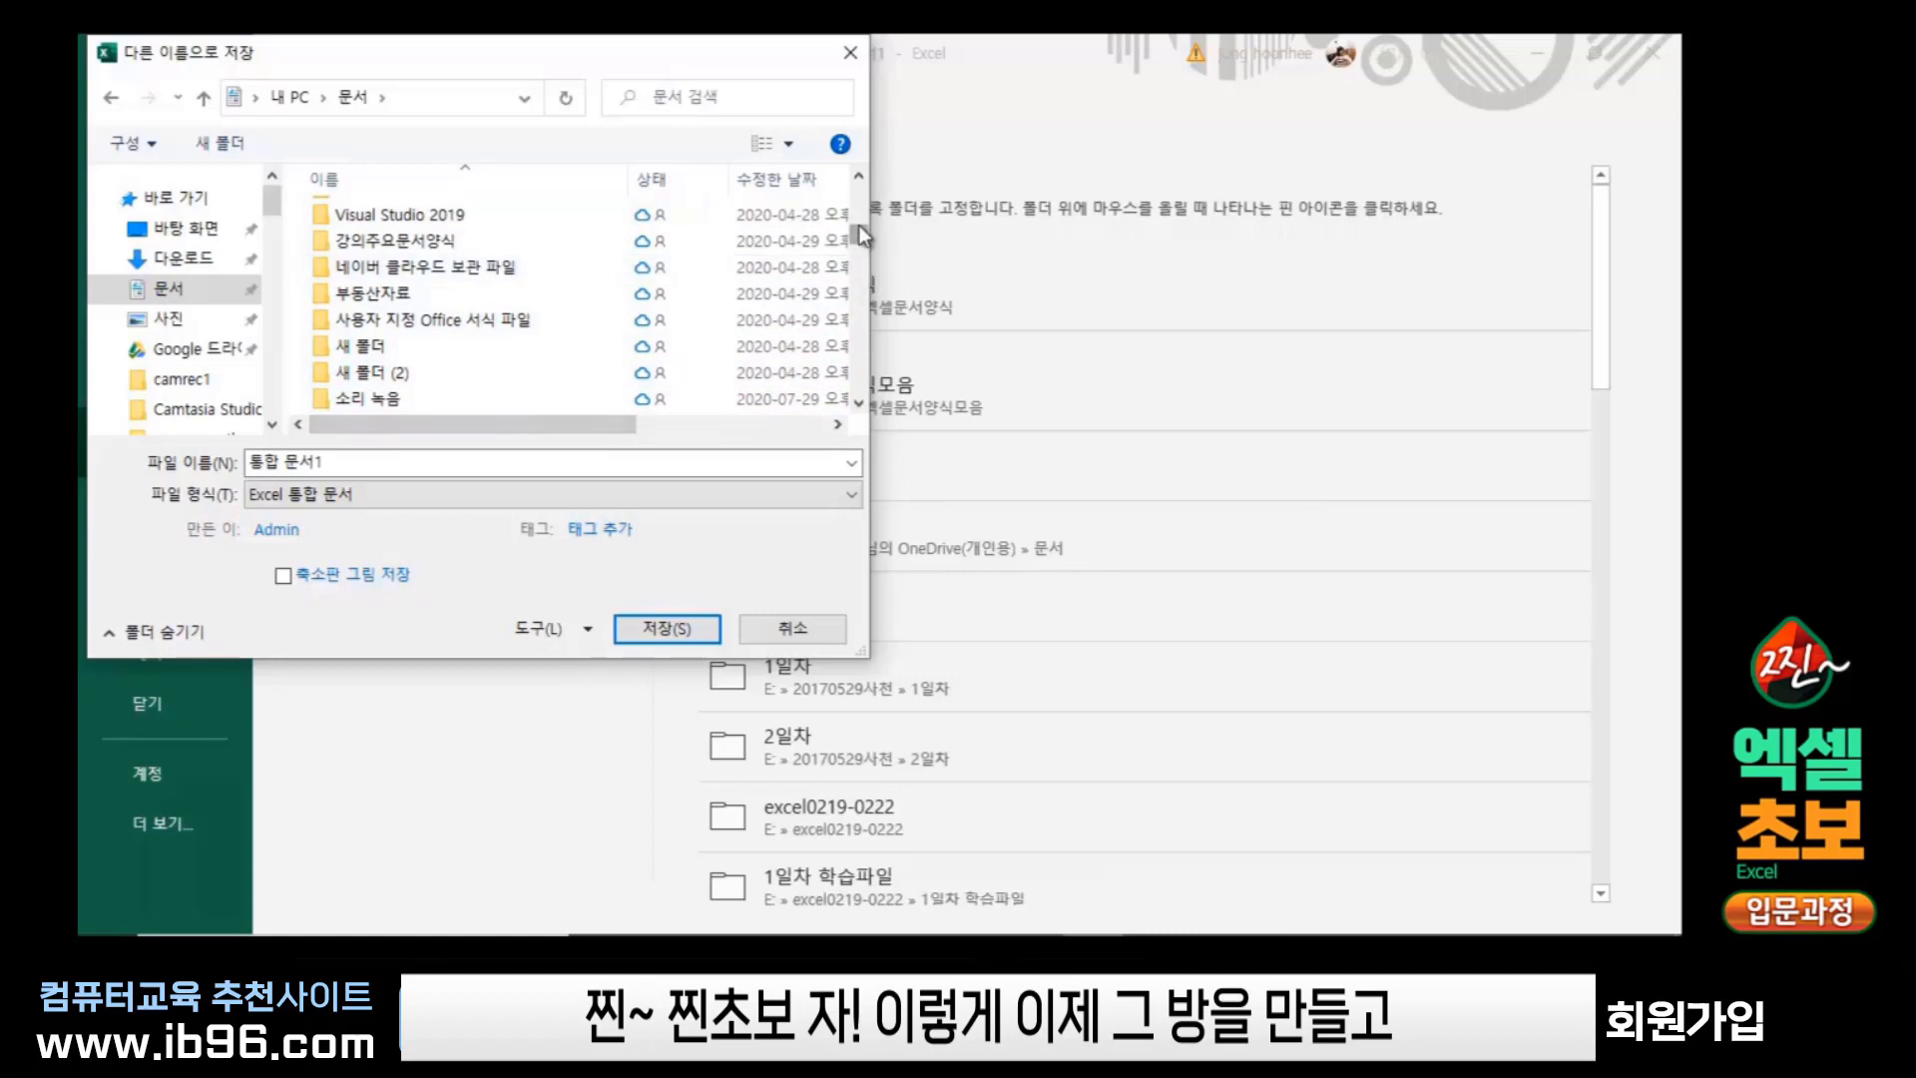
pyautogui.moveTo(859, 224)
pyautogui.mouseDown()
pyautogui.moveTo(860, 259)
pyautogui.moveTo(857, 192)
pyautogui.moveTo(859, 250)
pyautogui.mouseUp()
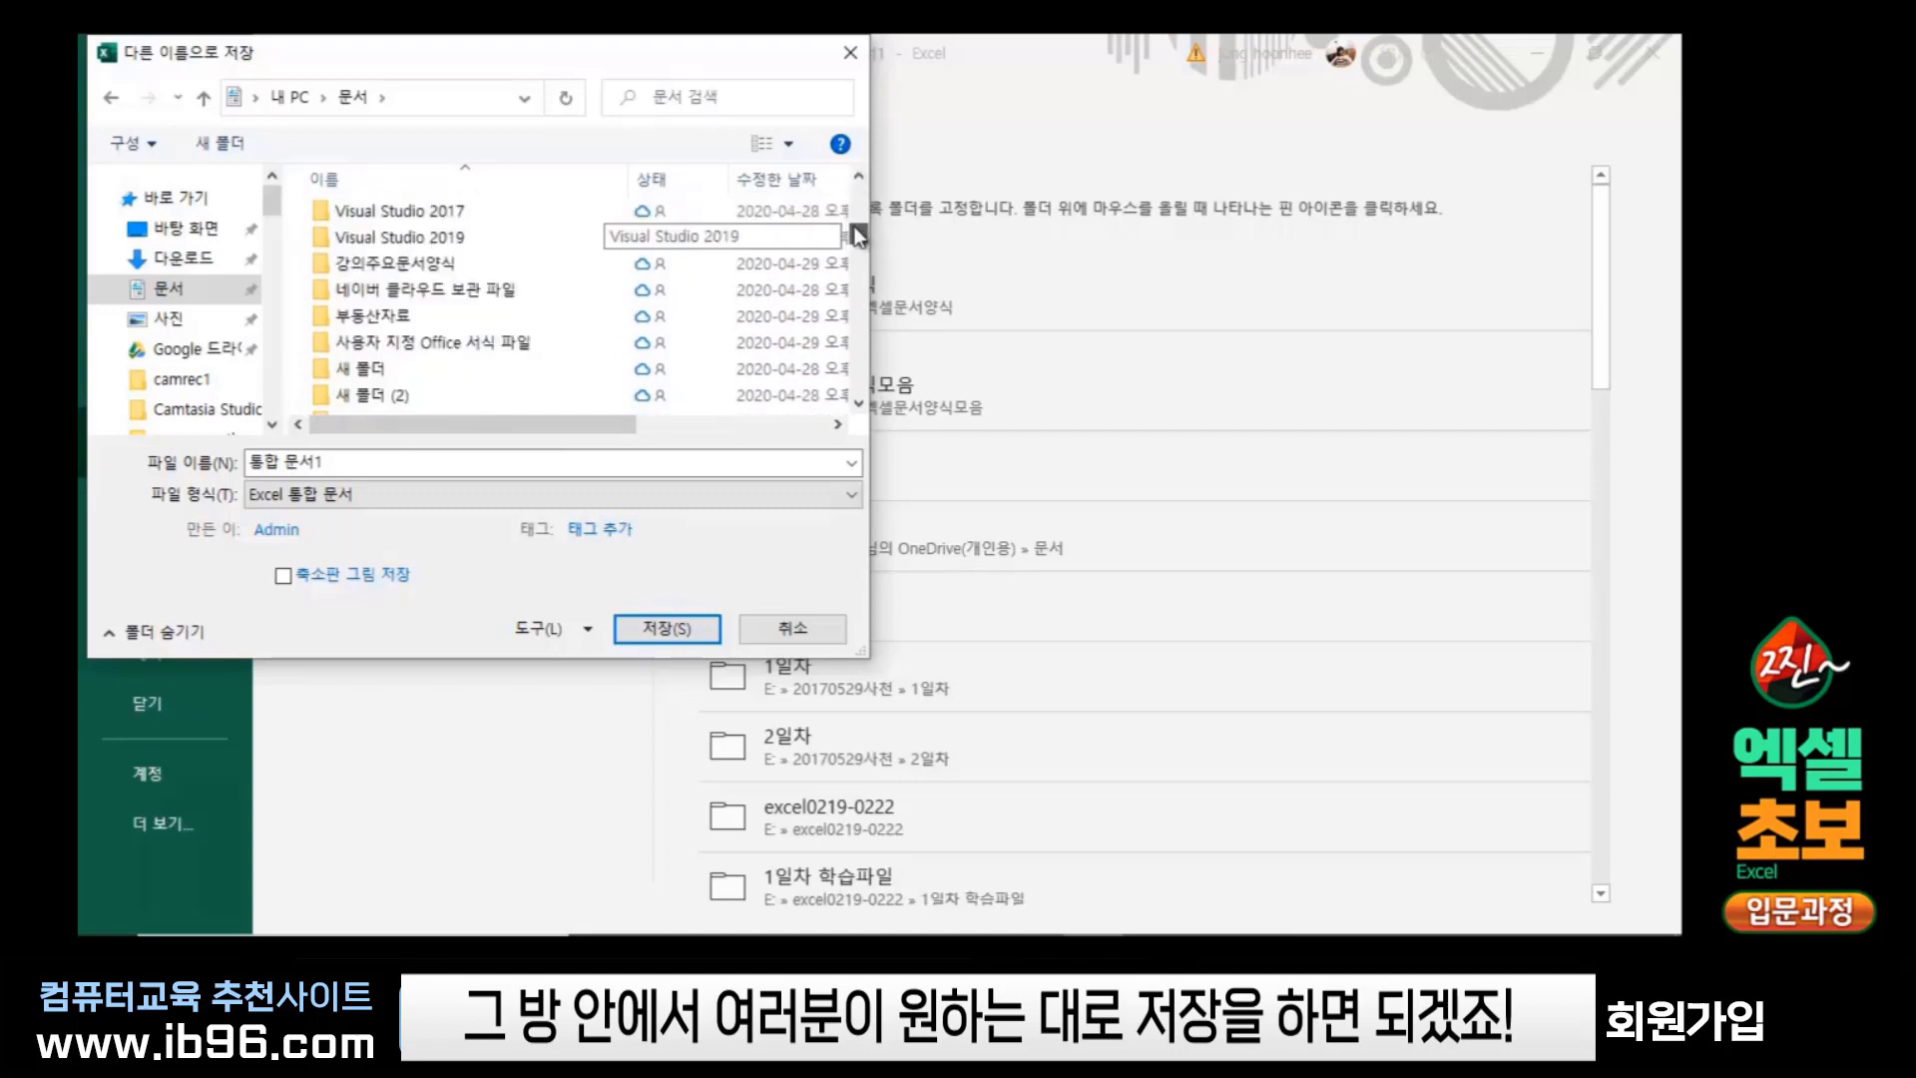
# Inside the 찐초보 folder, save the workbook as Excel Workbook named 매출내역서
pyautogui.doubleClick(359, 261)
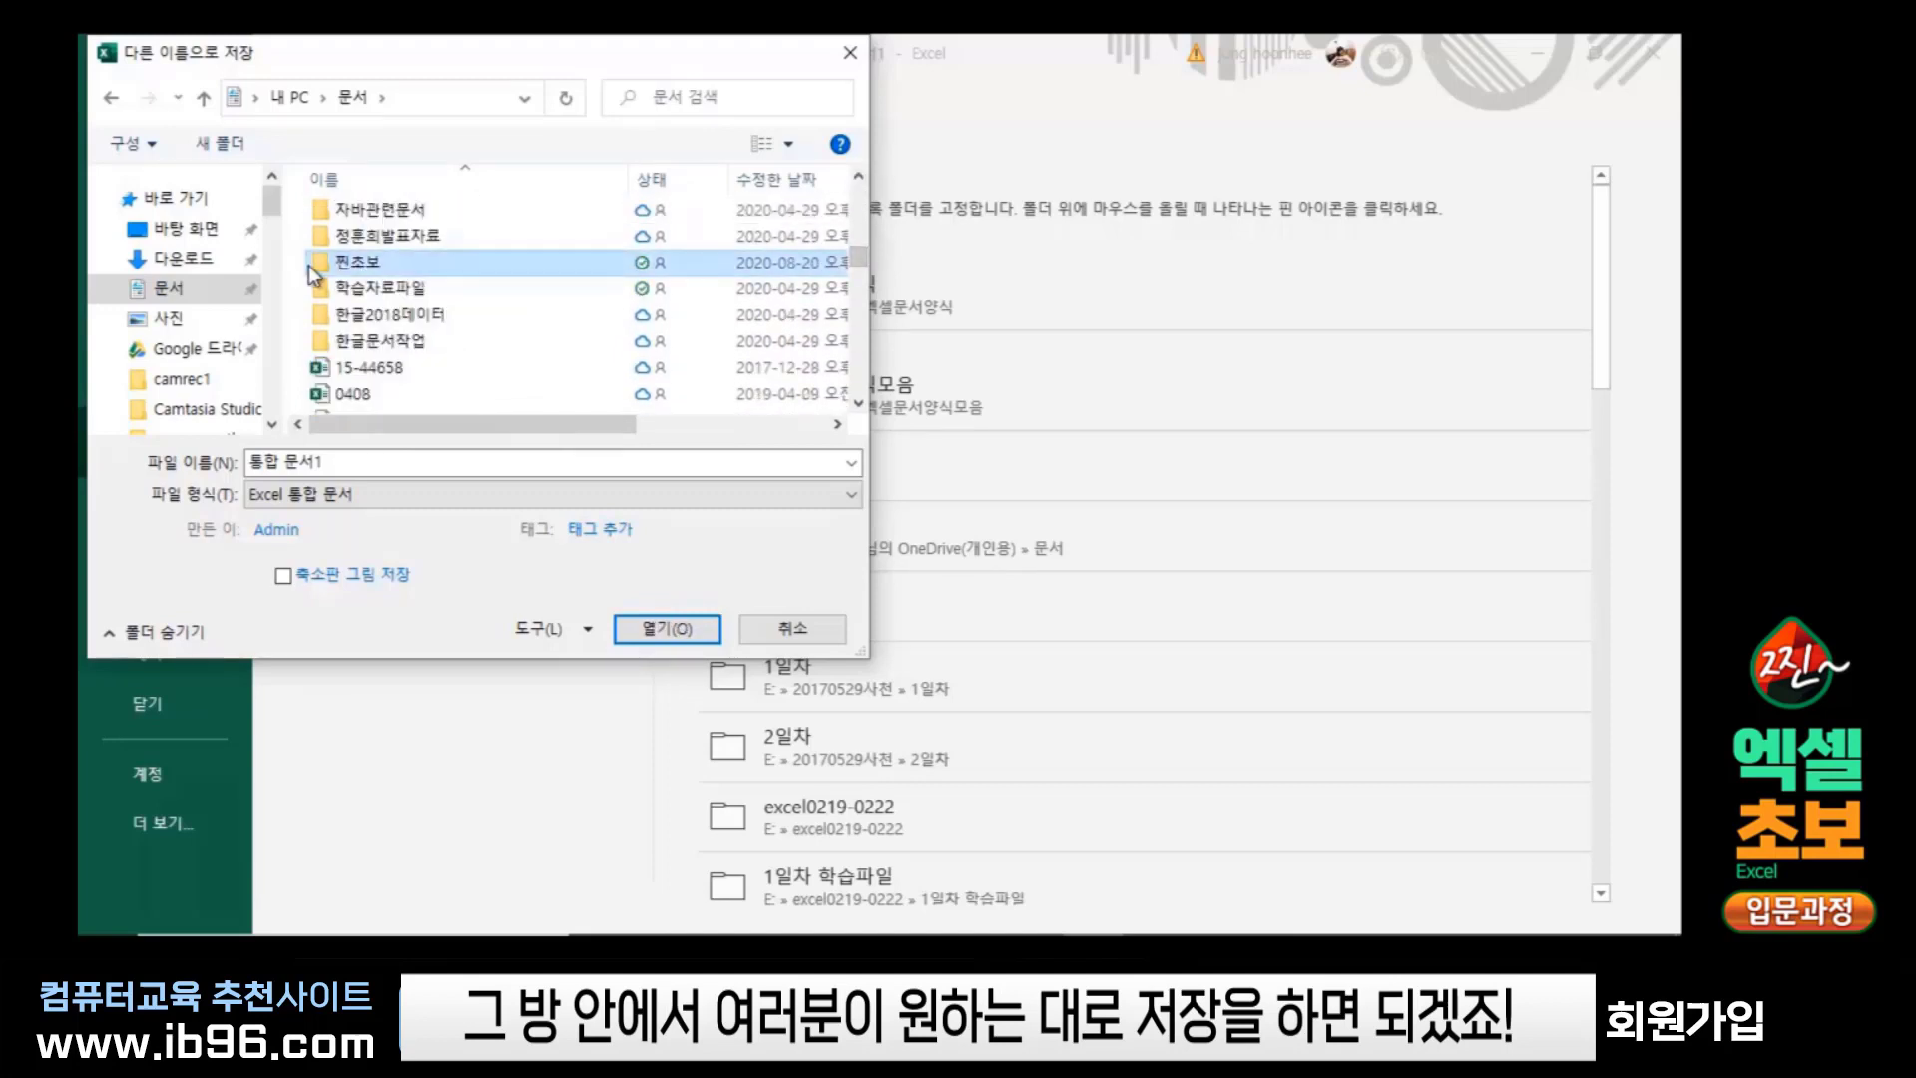
pyautogui.doubleClick(374, 466)
pyautogui.write('매출')
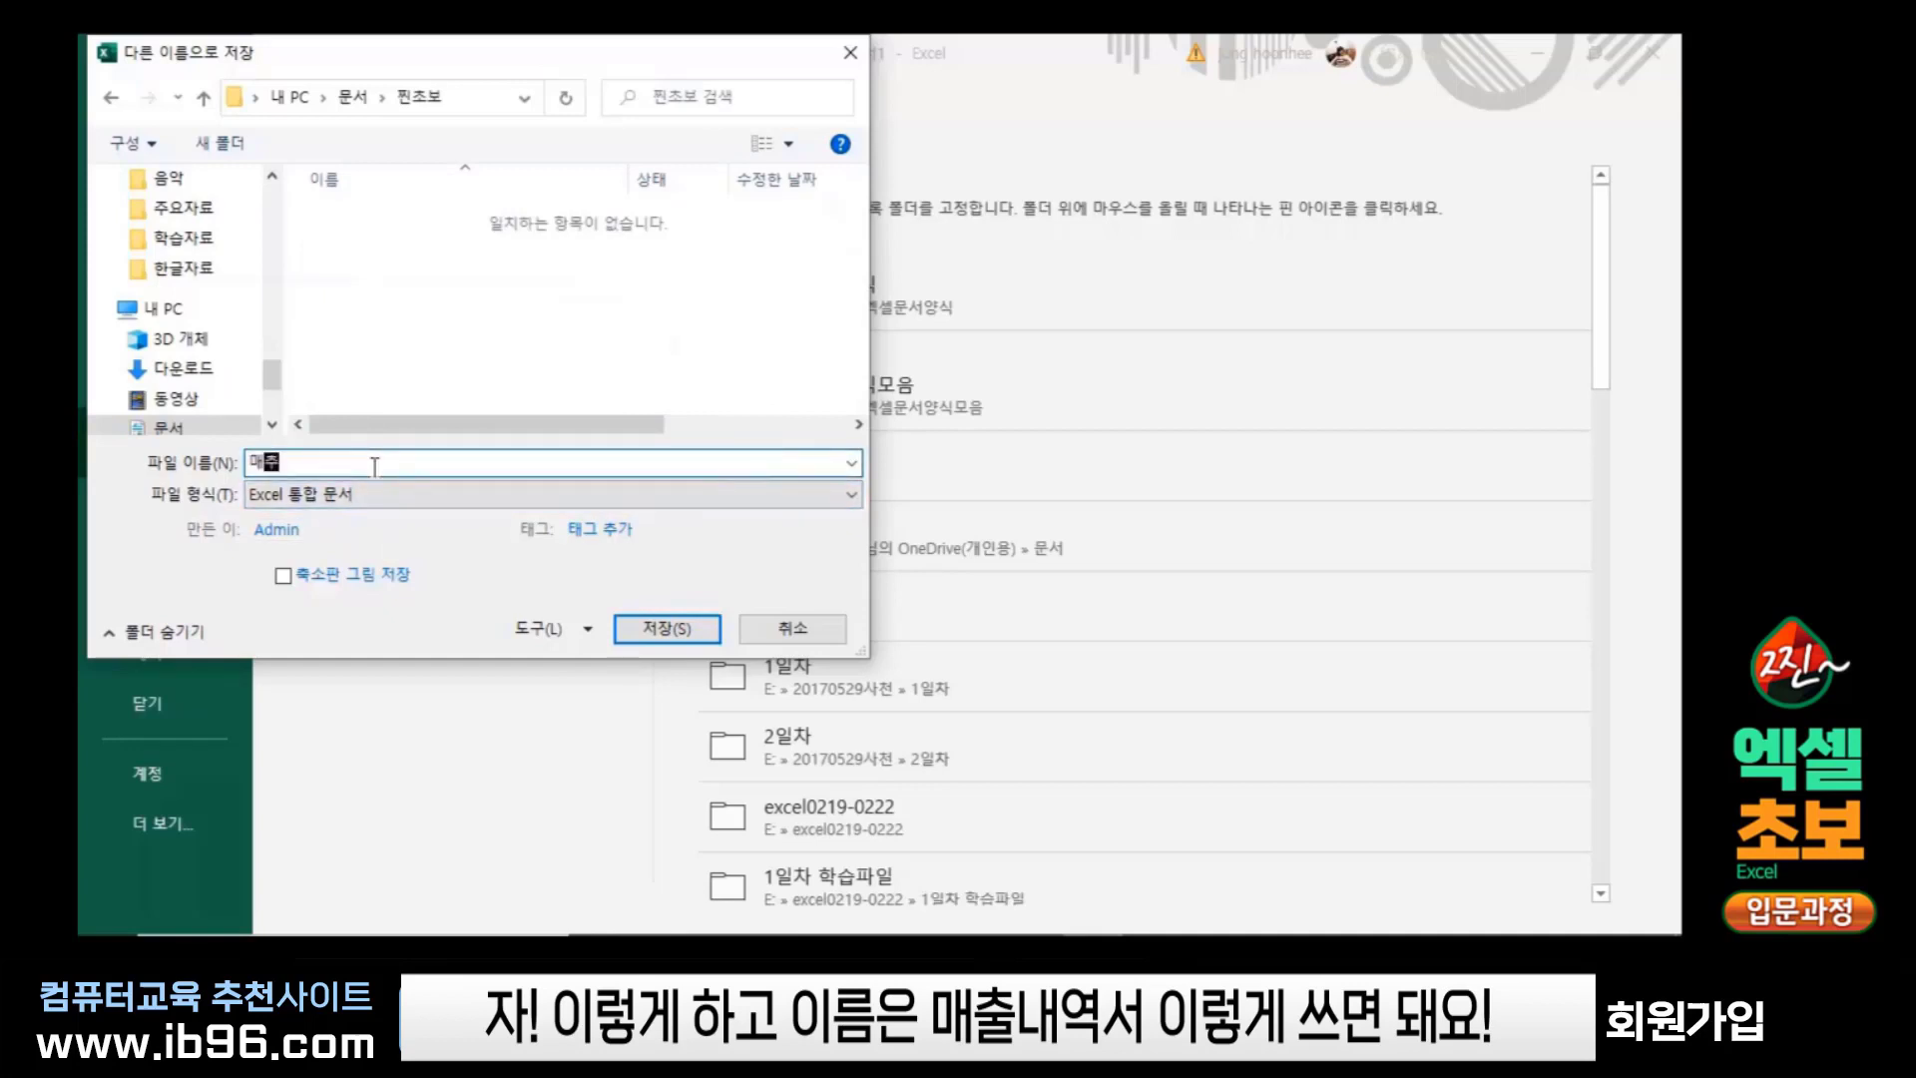
pyautogui.write('내역서')
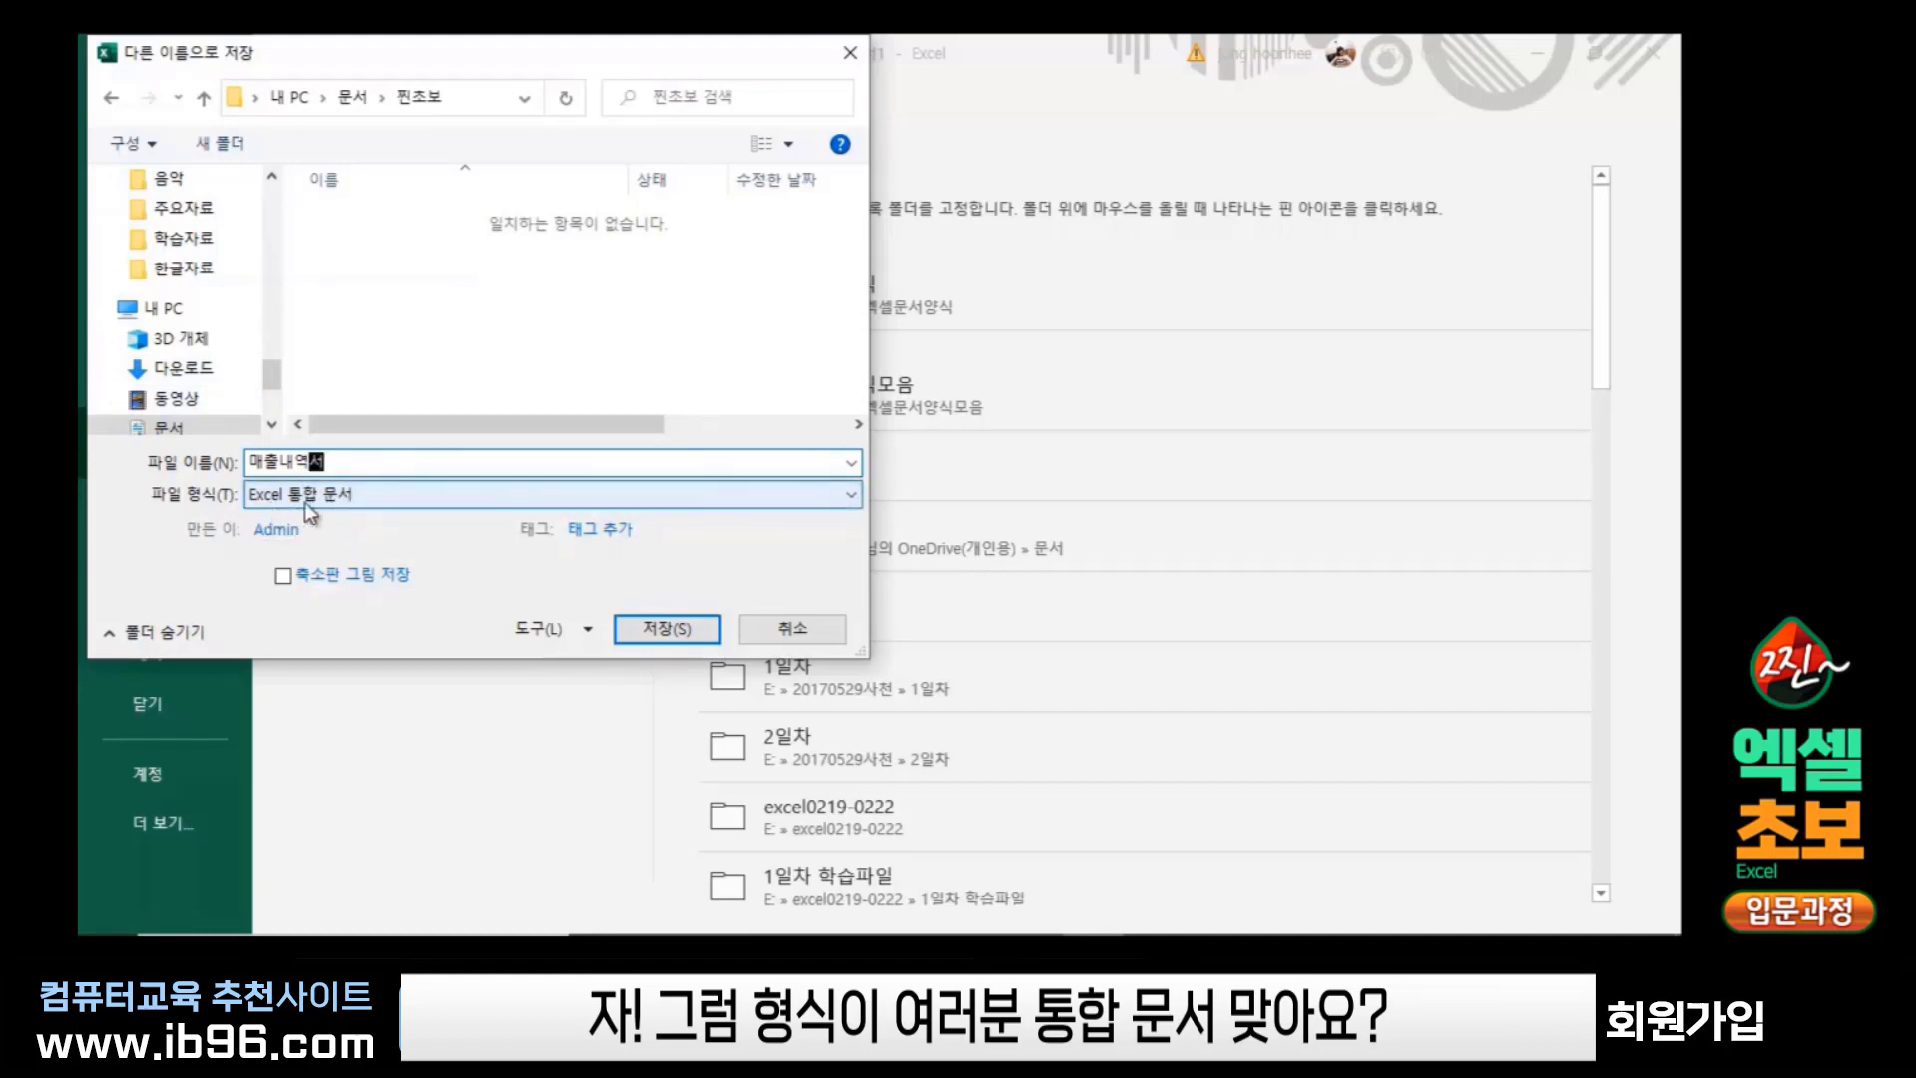
pyautogui.click(686, 631)
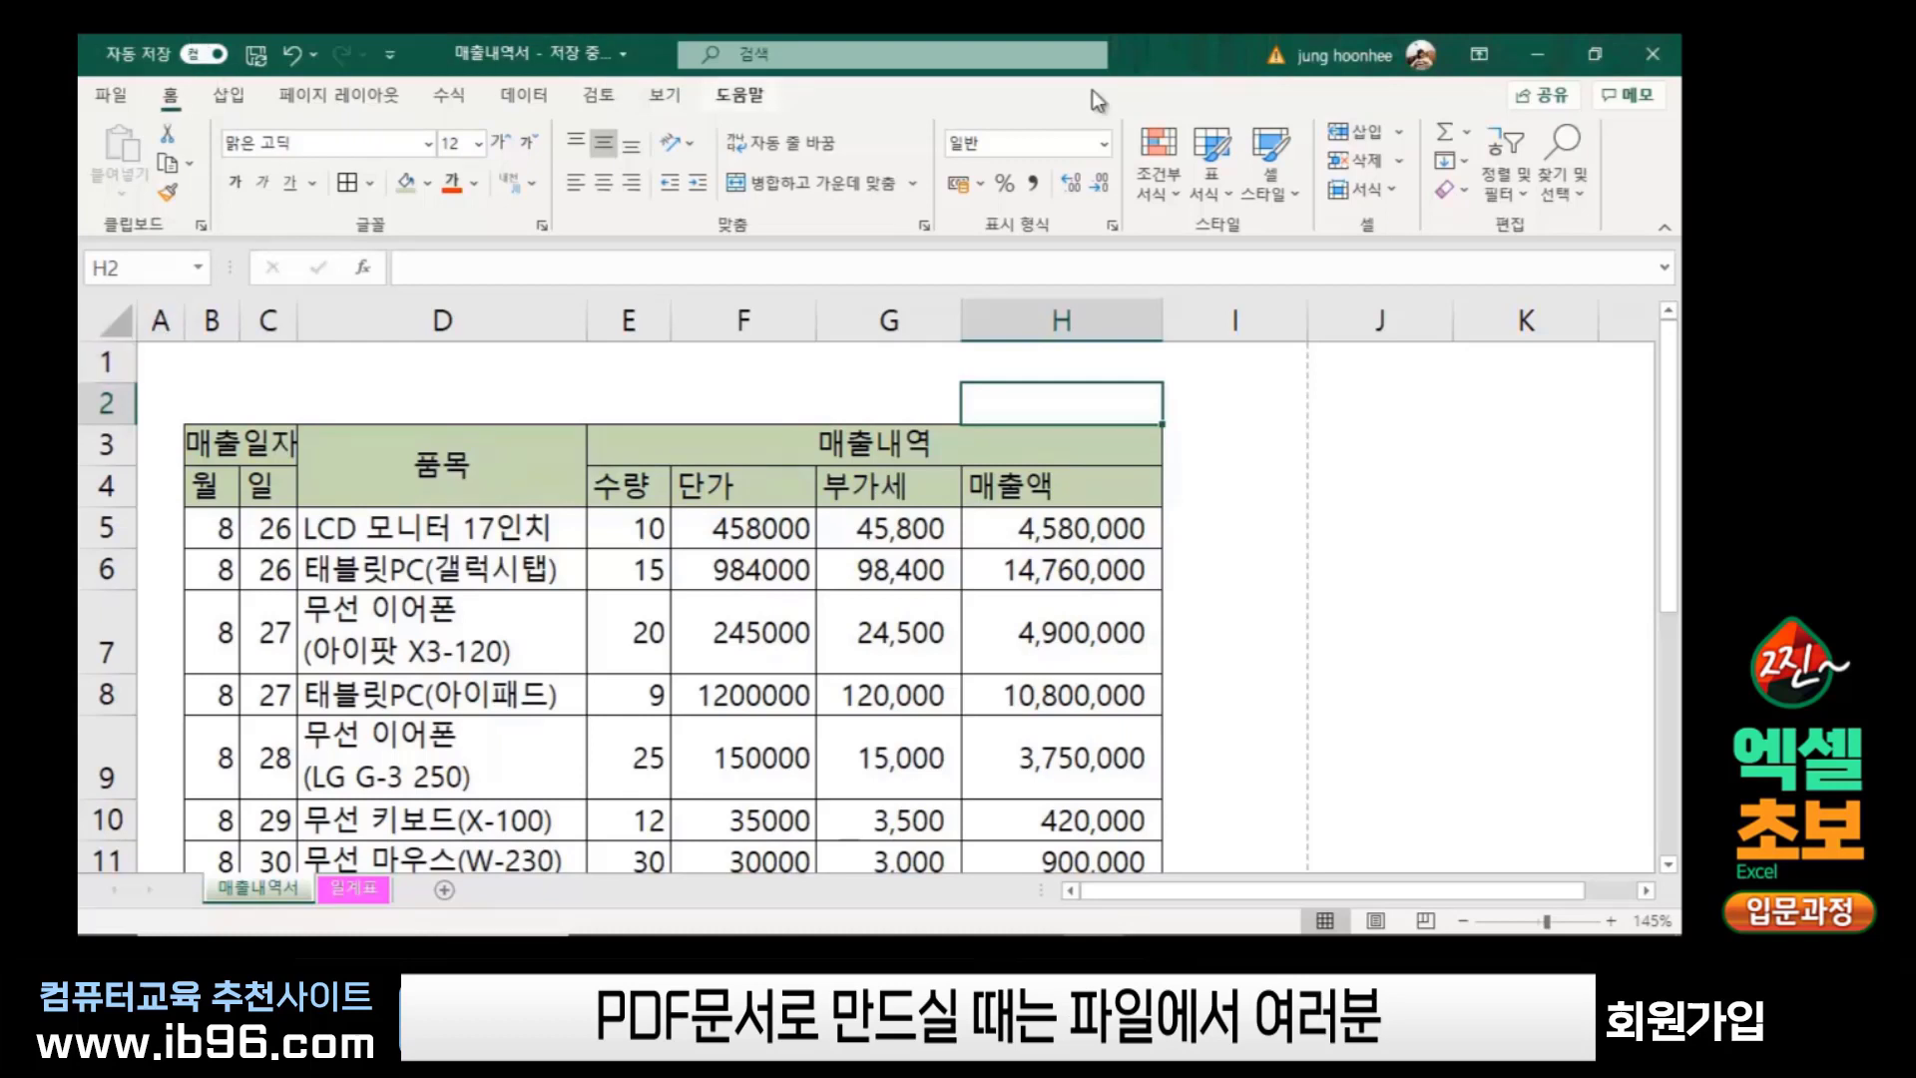
# Save a copy of the ledger as PDF (*.pdf) named 매출내역서1
pyautogui.click(118, 99)
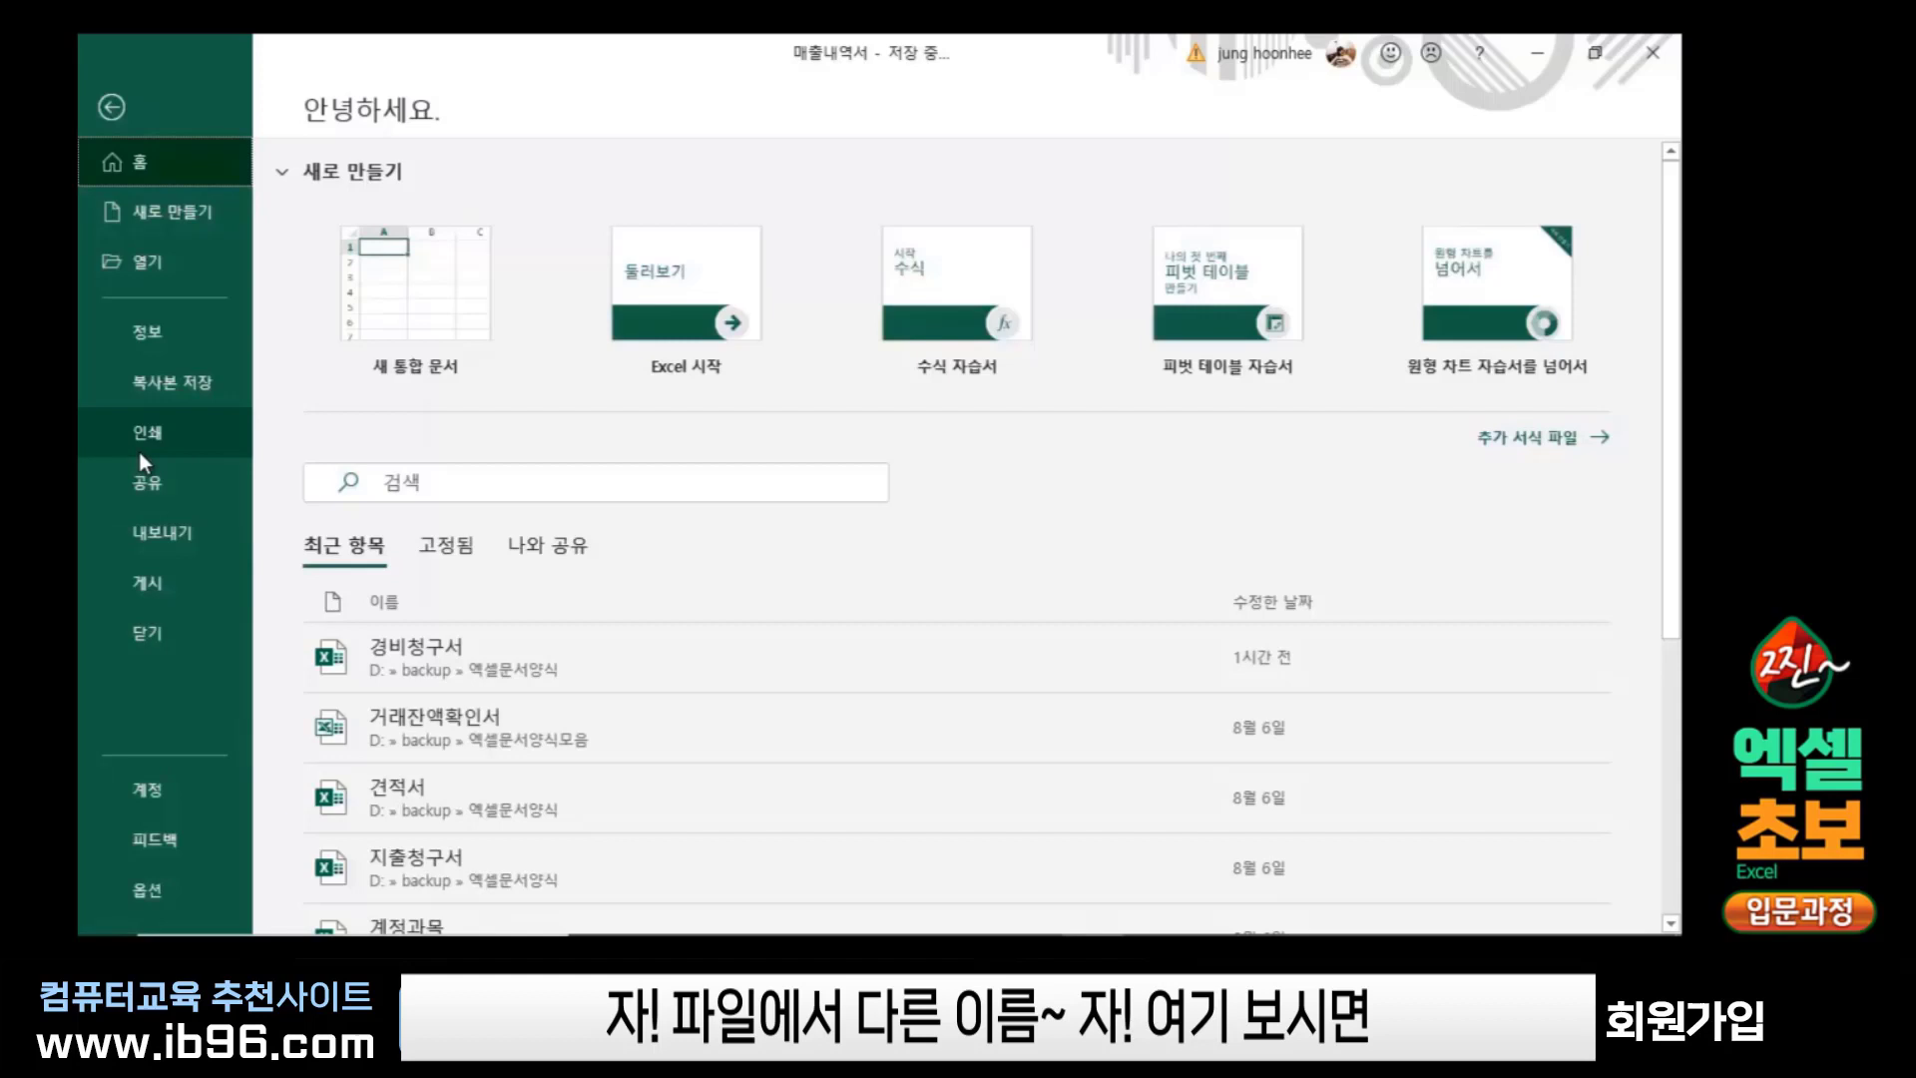
pyautogui.click(181, 393)
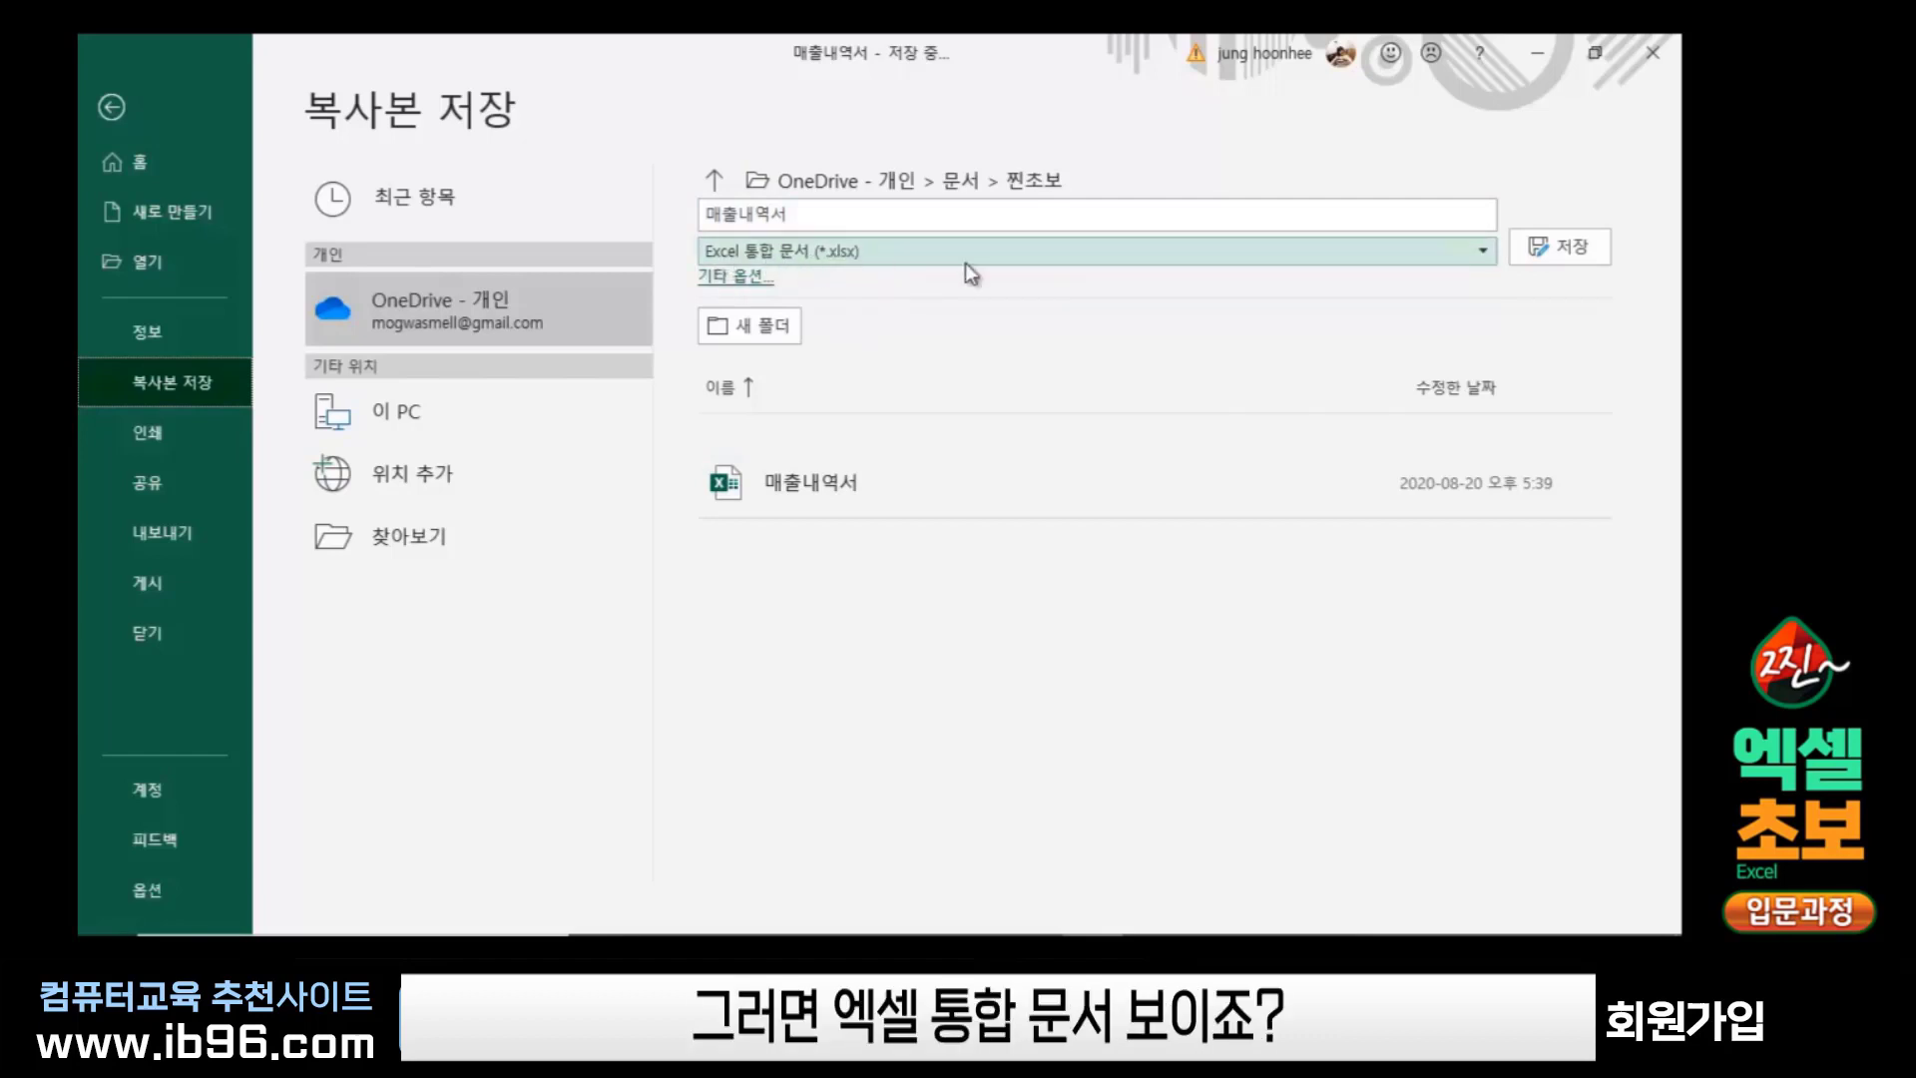
pyautogui.click(1477, 249)
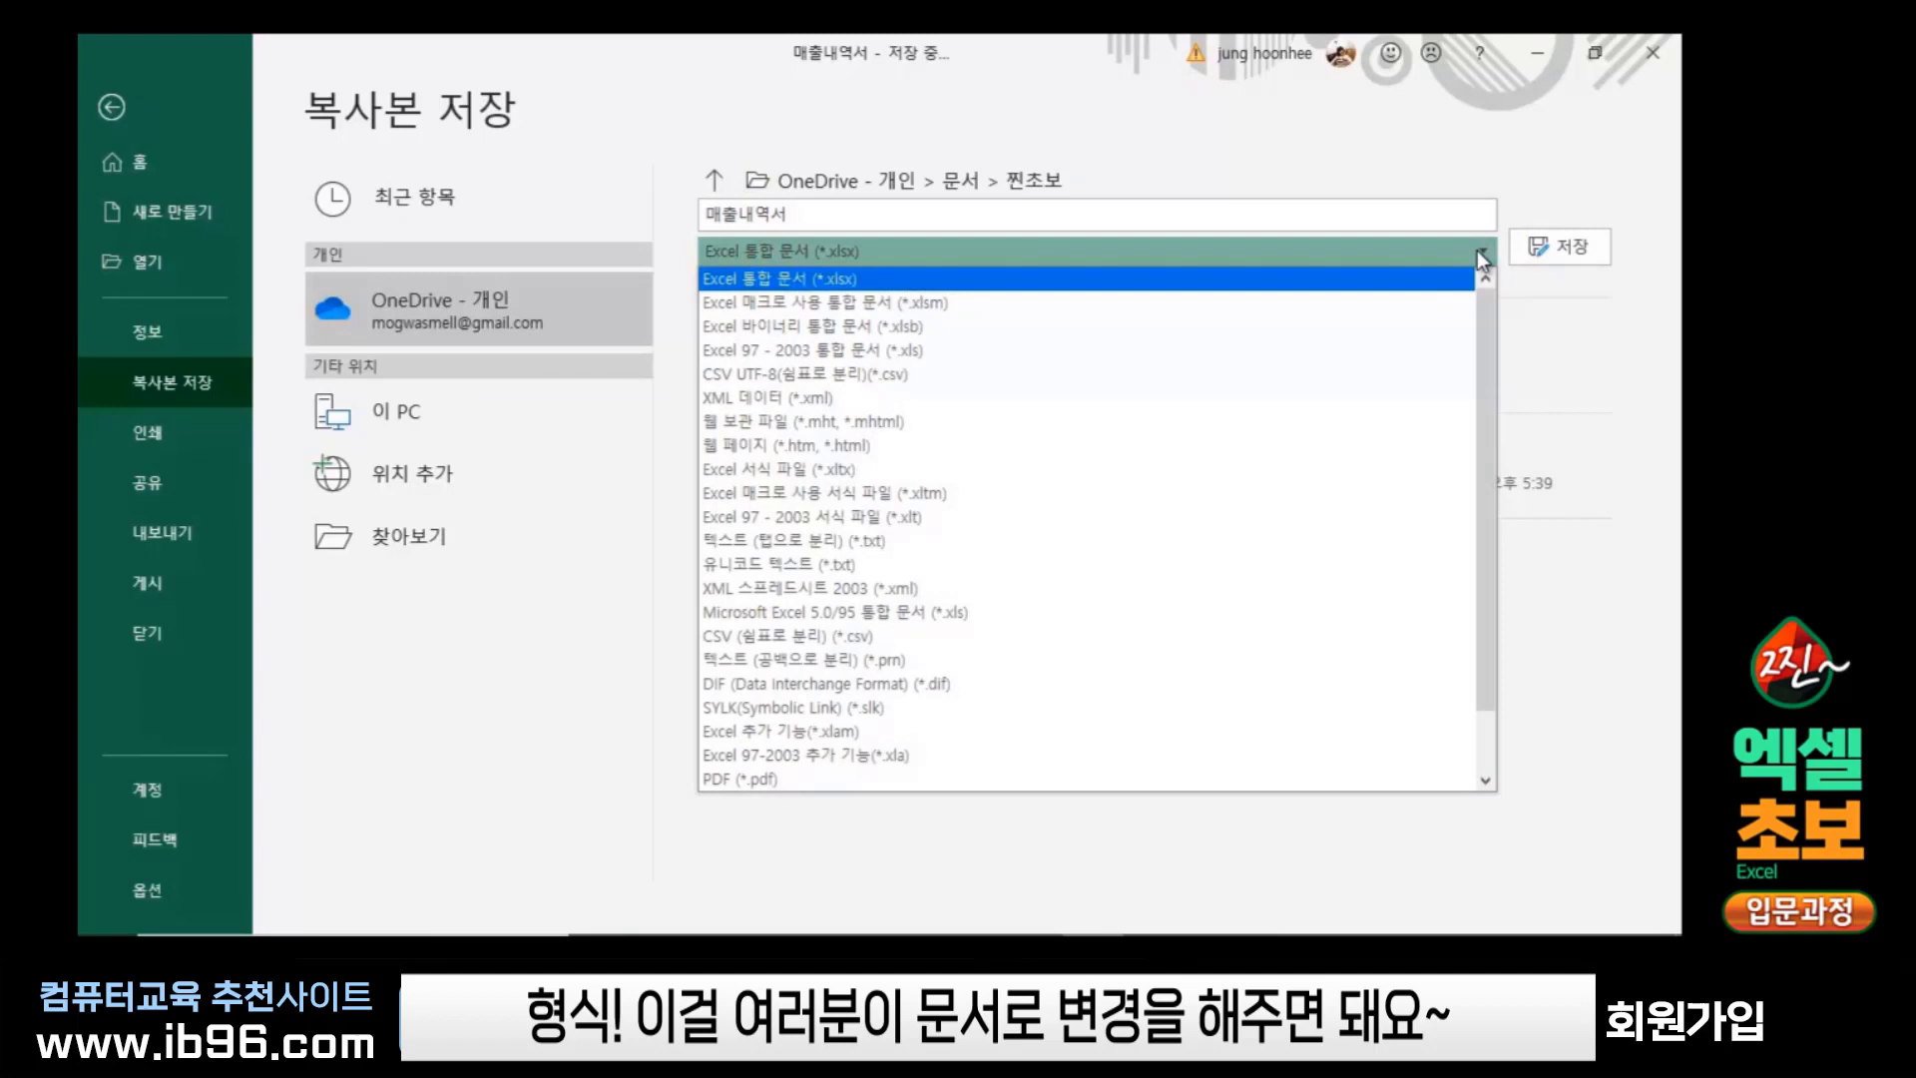
pyautogui.click(767, 780)
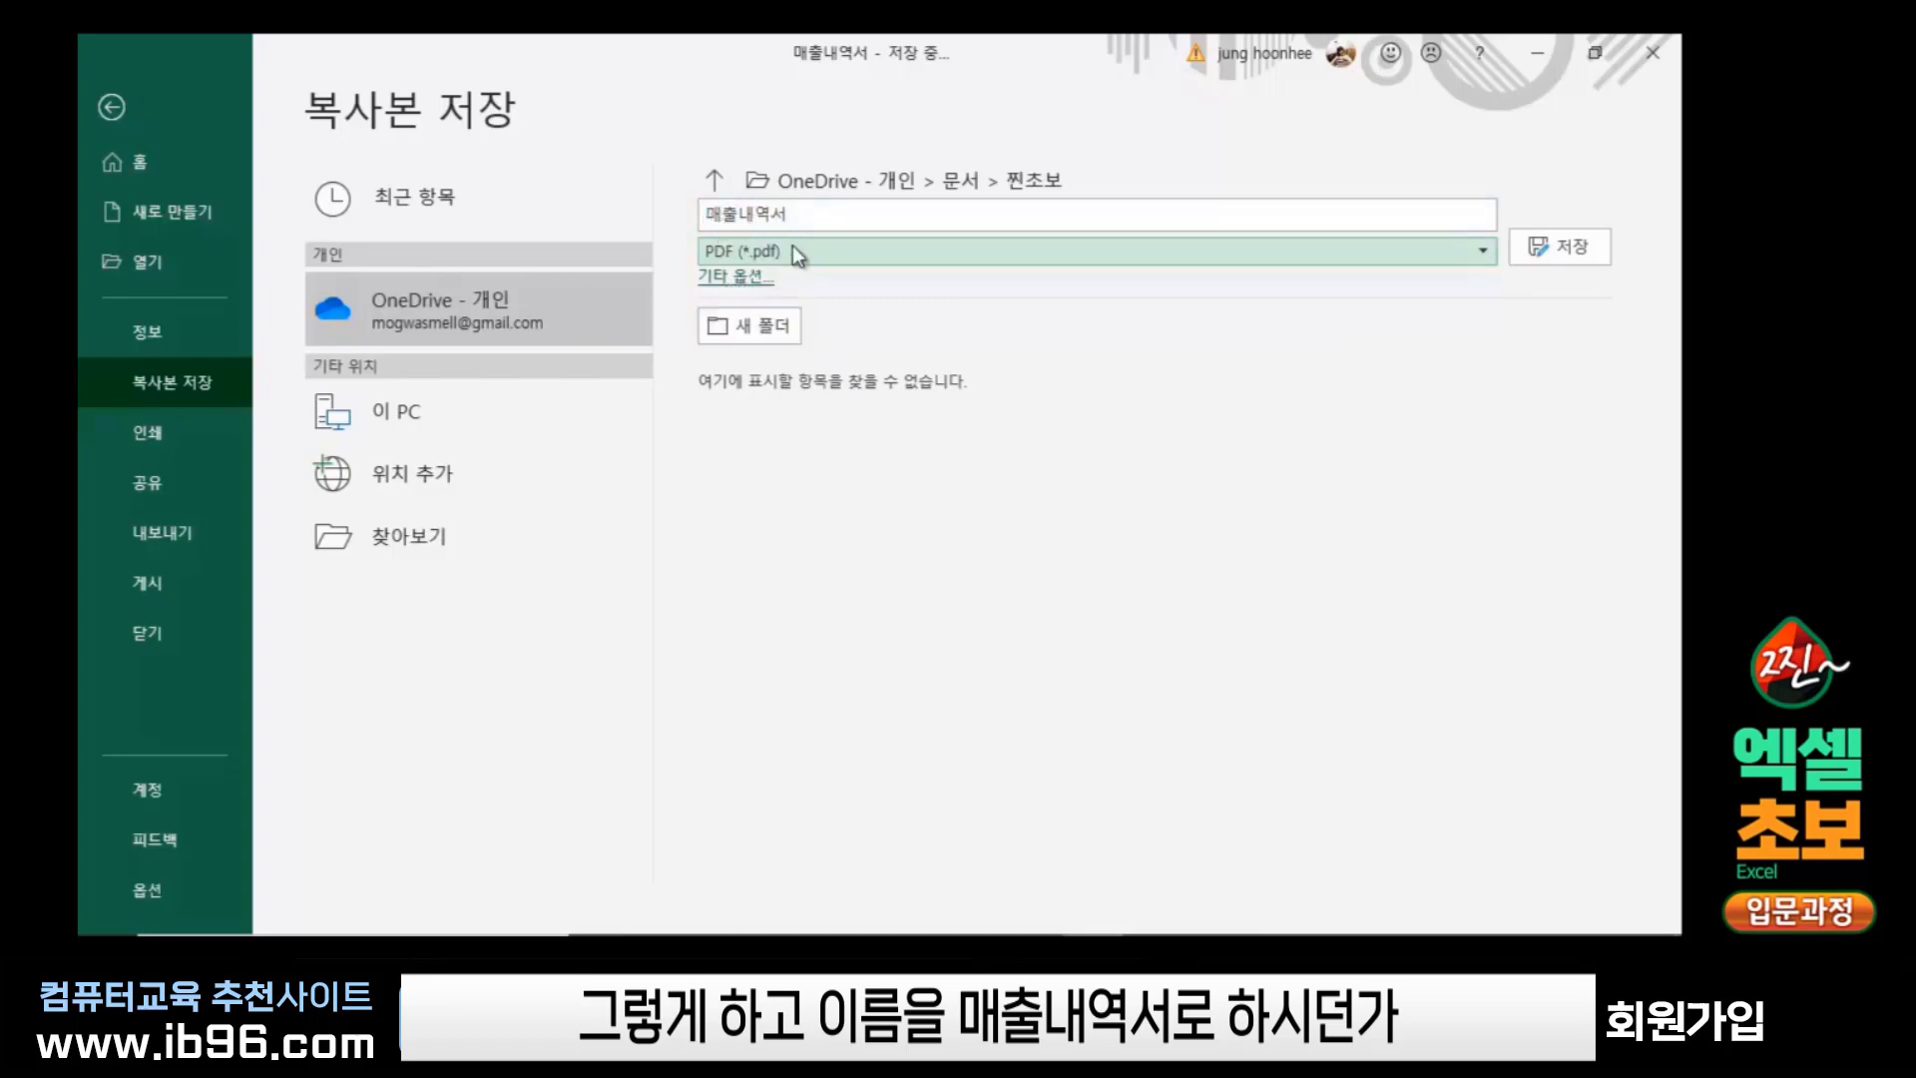
pyautogui.click(804, 215)
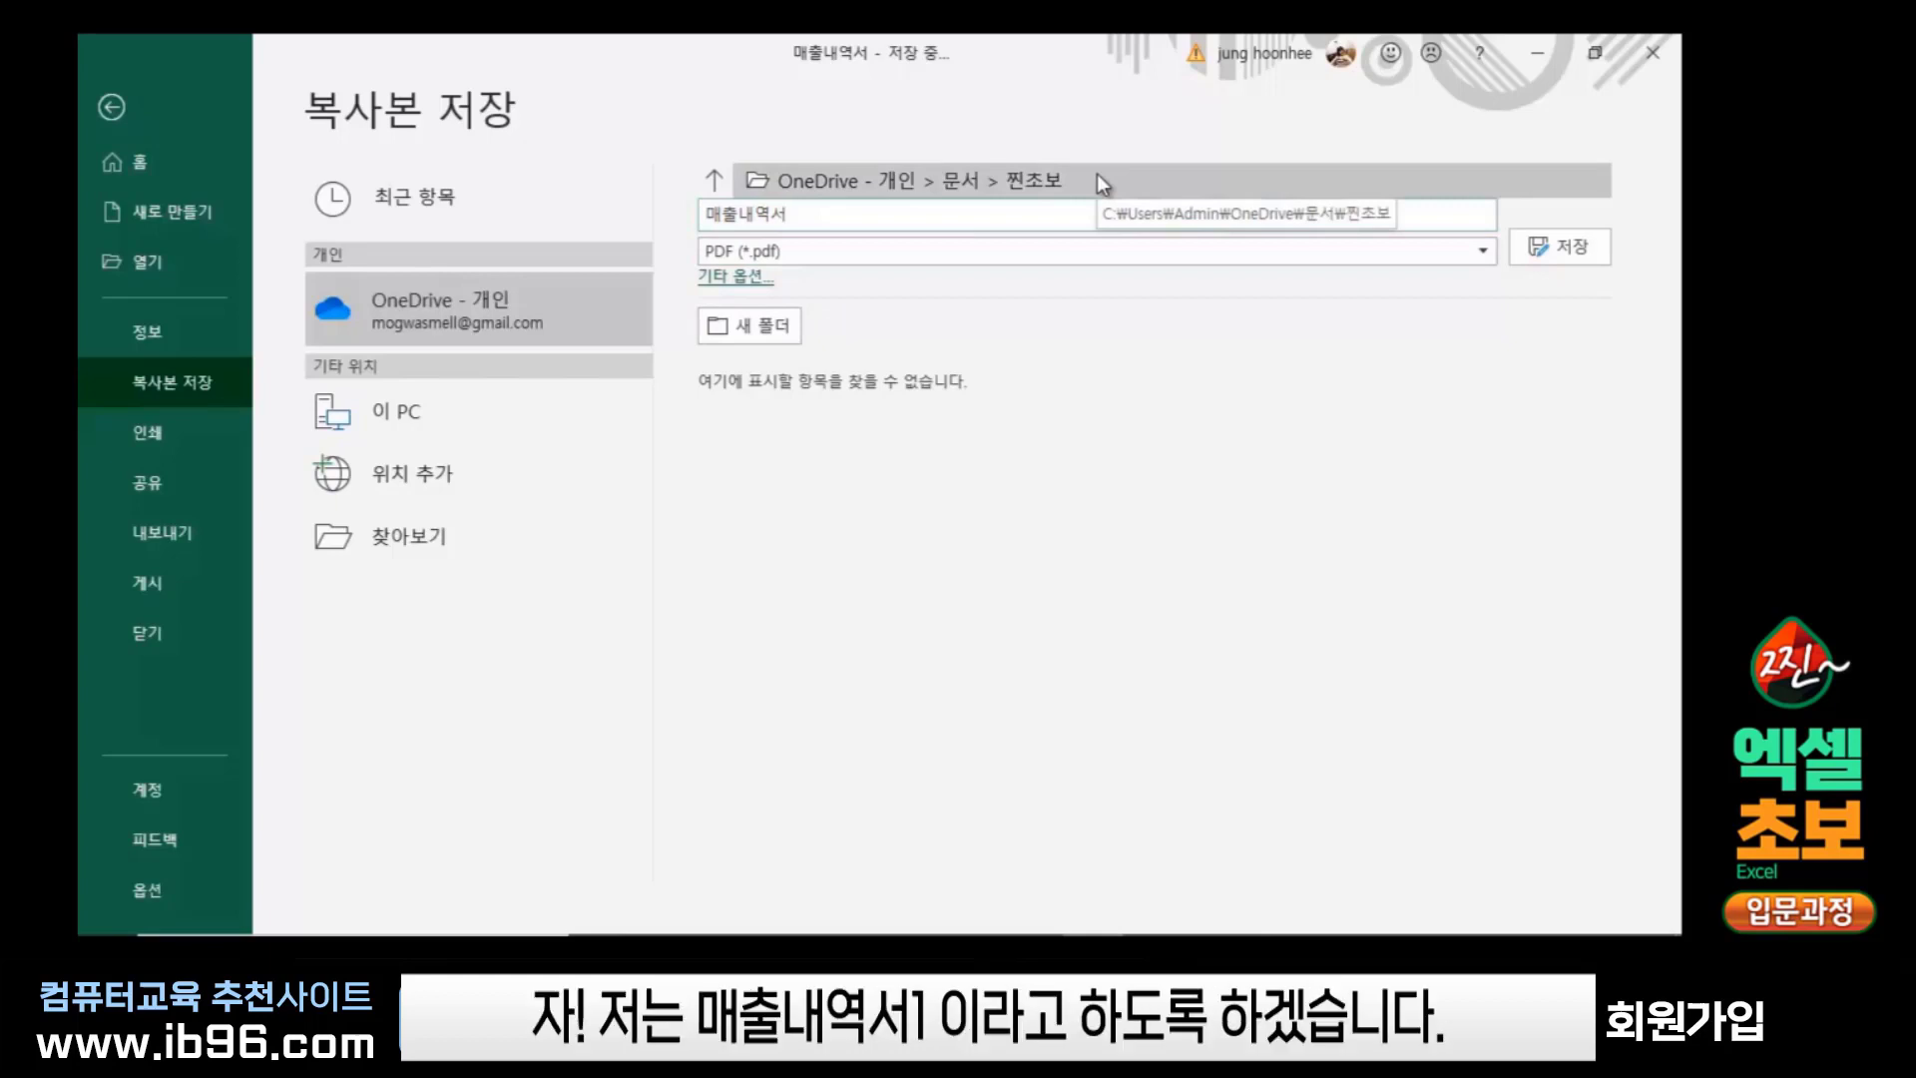
pyautogui.write('1')
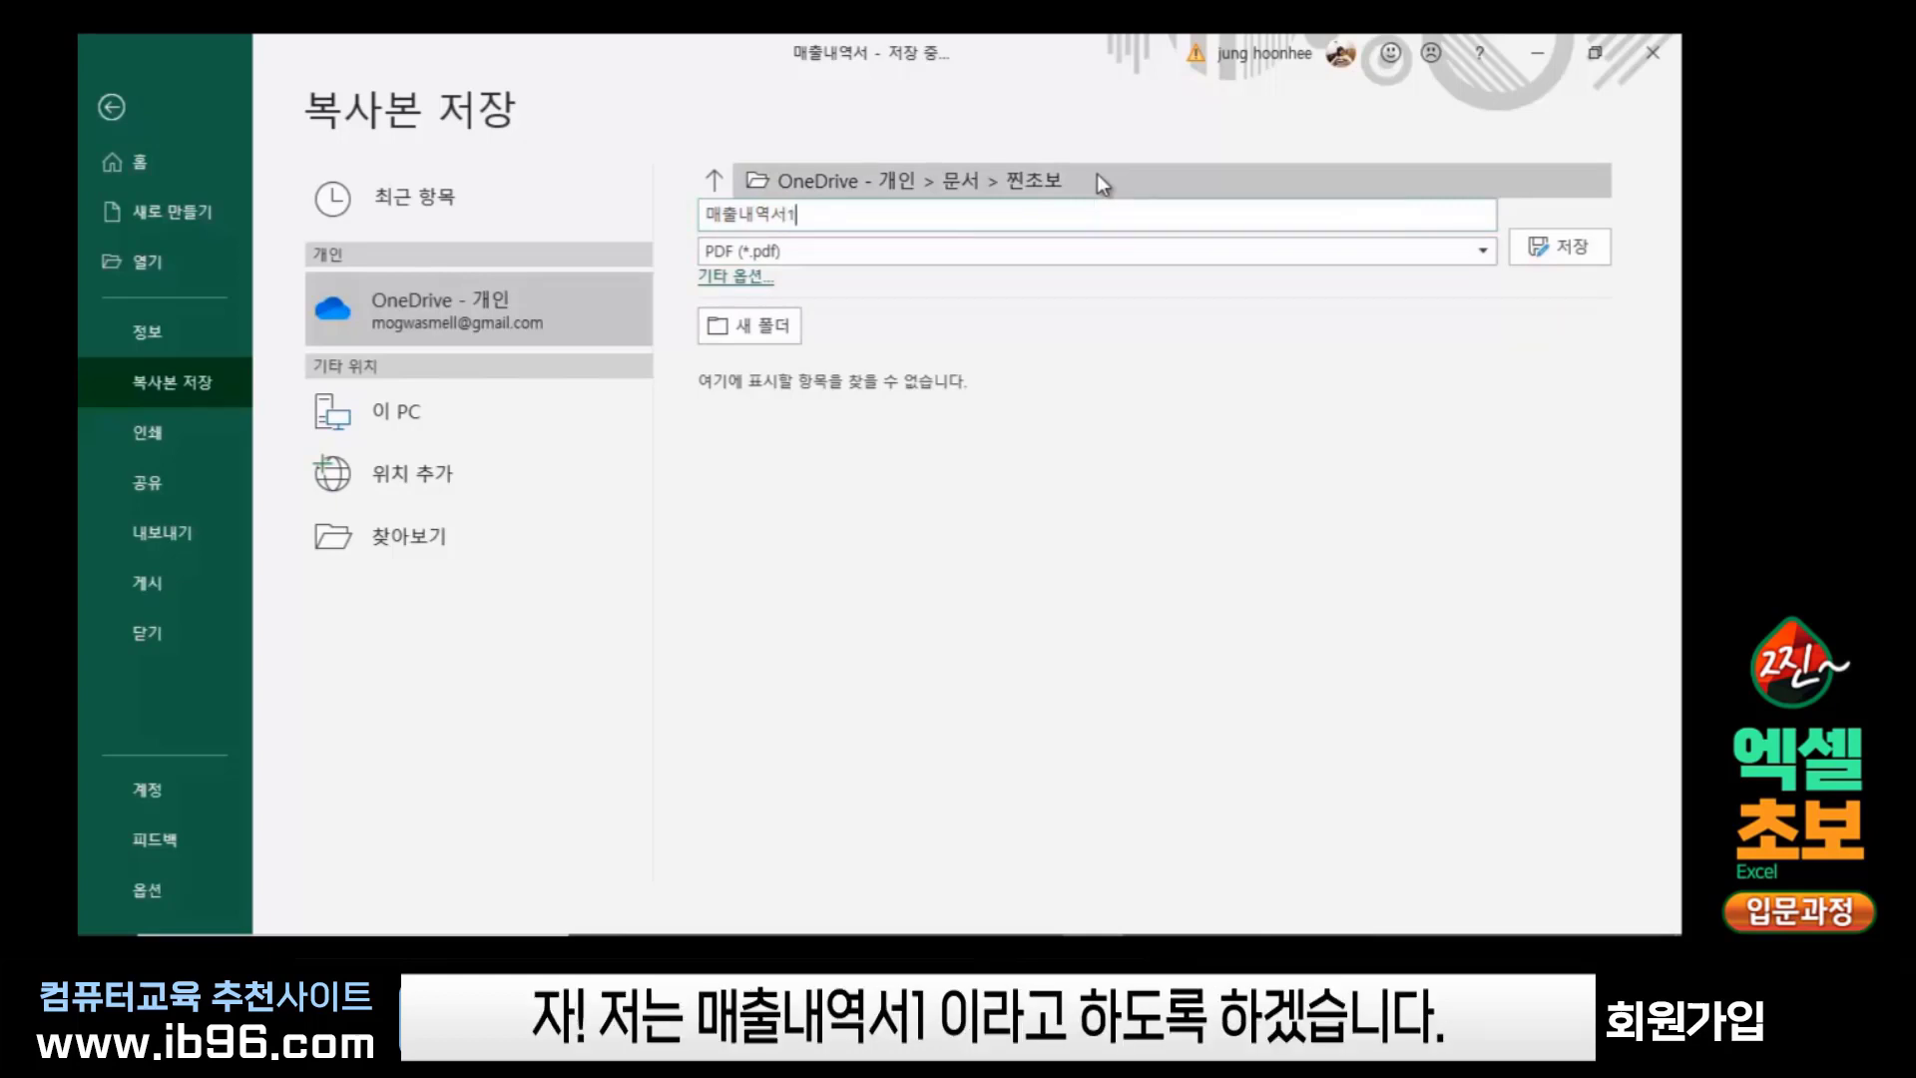
pyautogui.click(1577, 250)
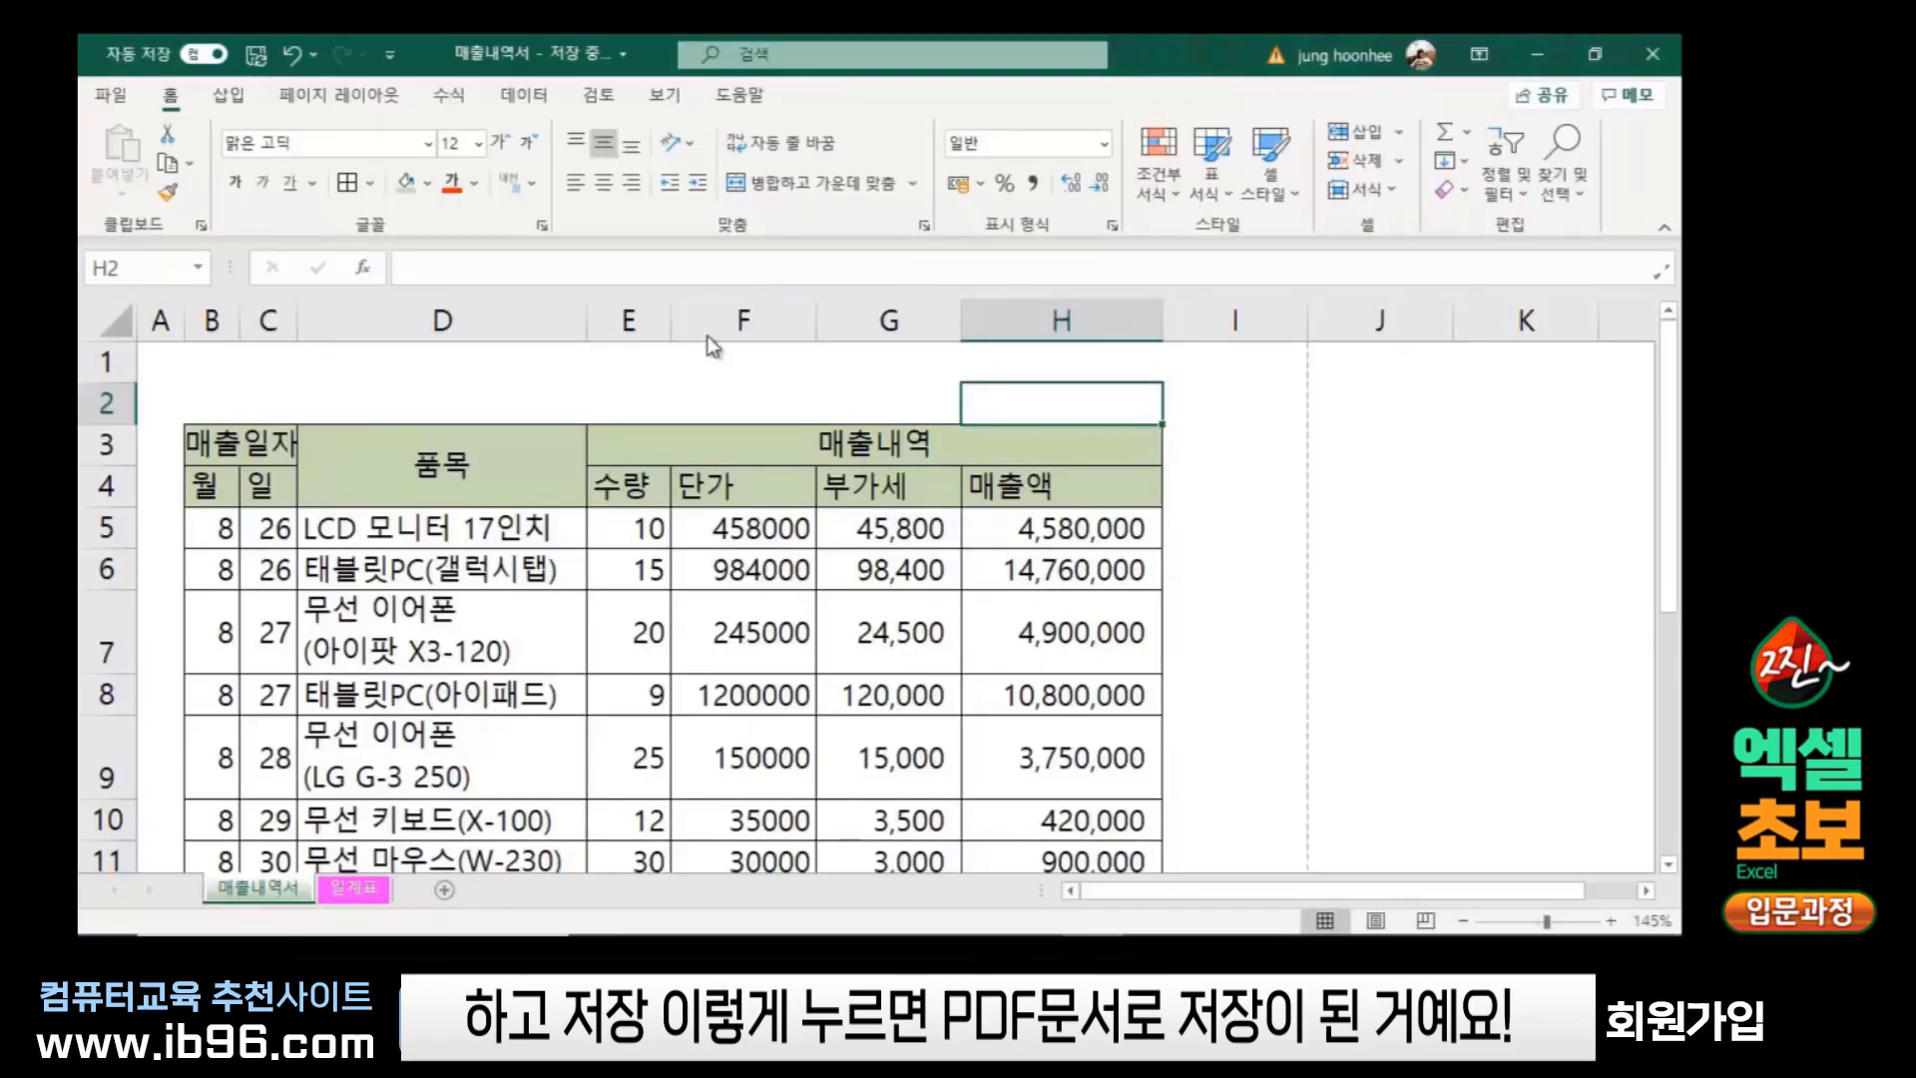